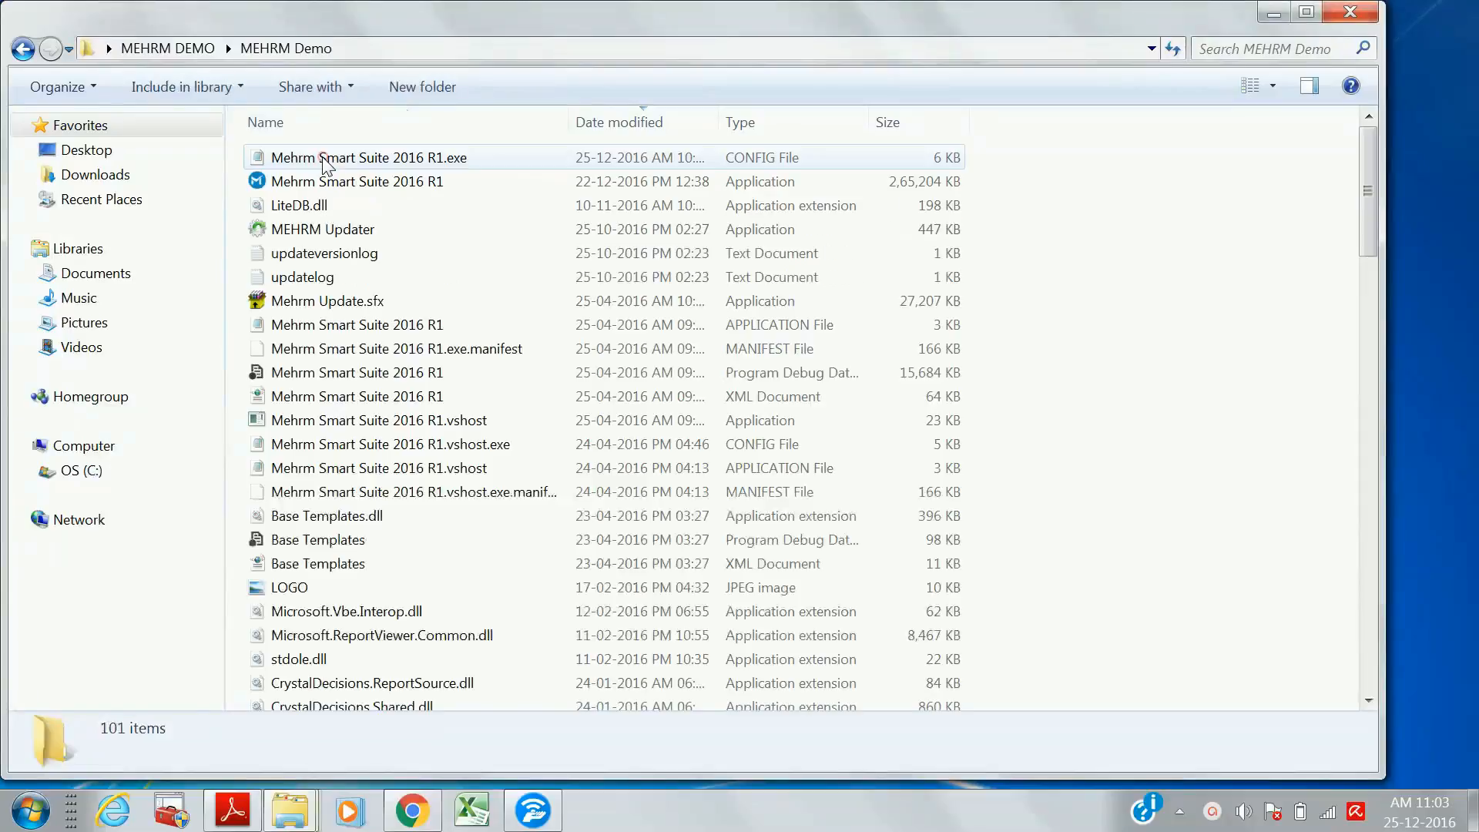
# - Launch the Mehrm Smart Suite 2016 R1 application, close the folder window and log in to the Main Branch with the remembered credentials
pyautogui.click(322, 185)
pyautogui.doubleClick(322, 185)
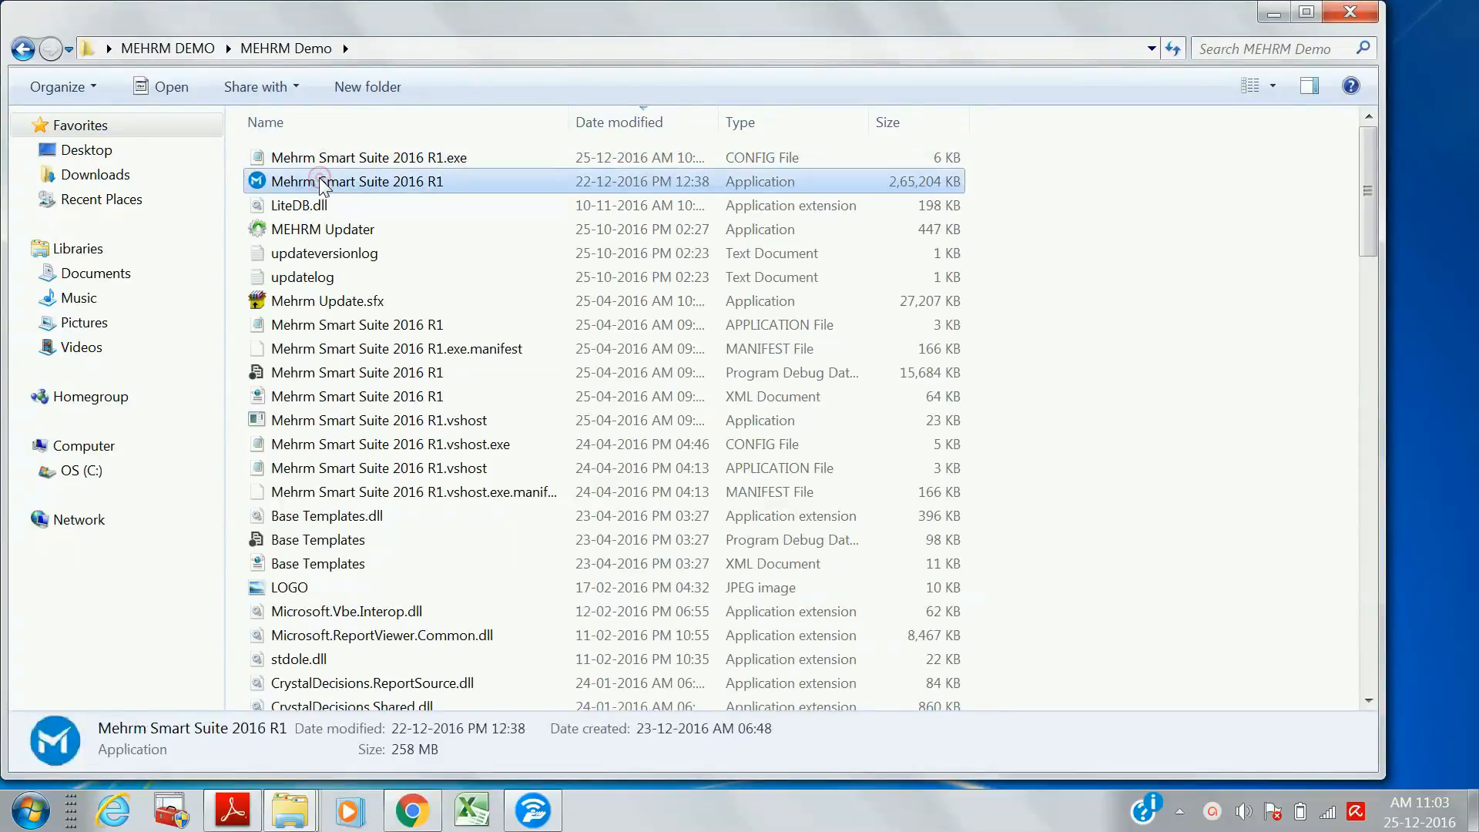
pyautogui.click(1363, 11)
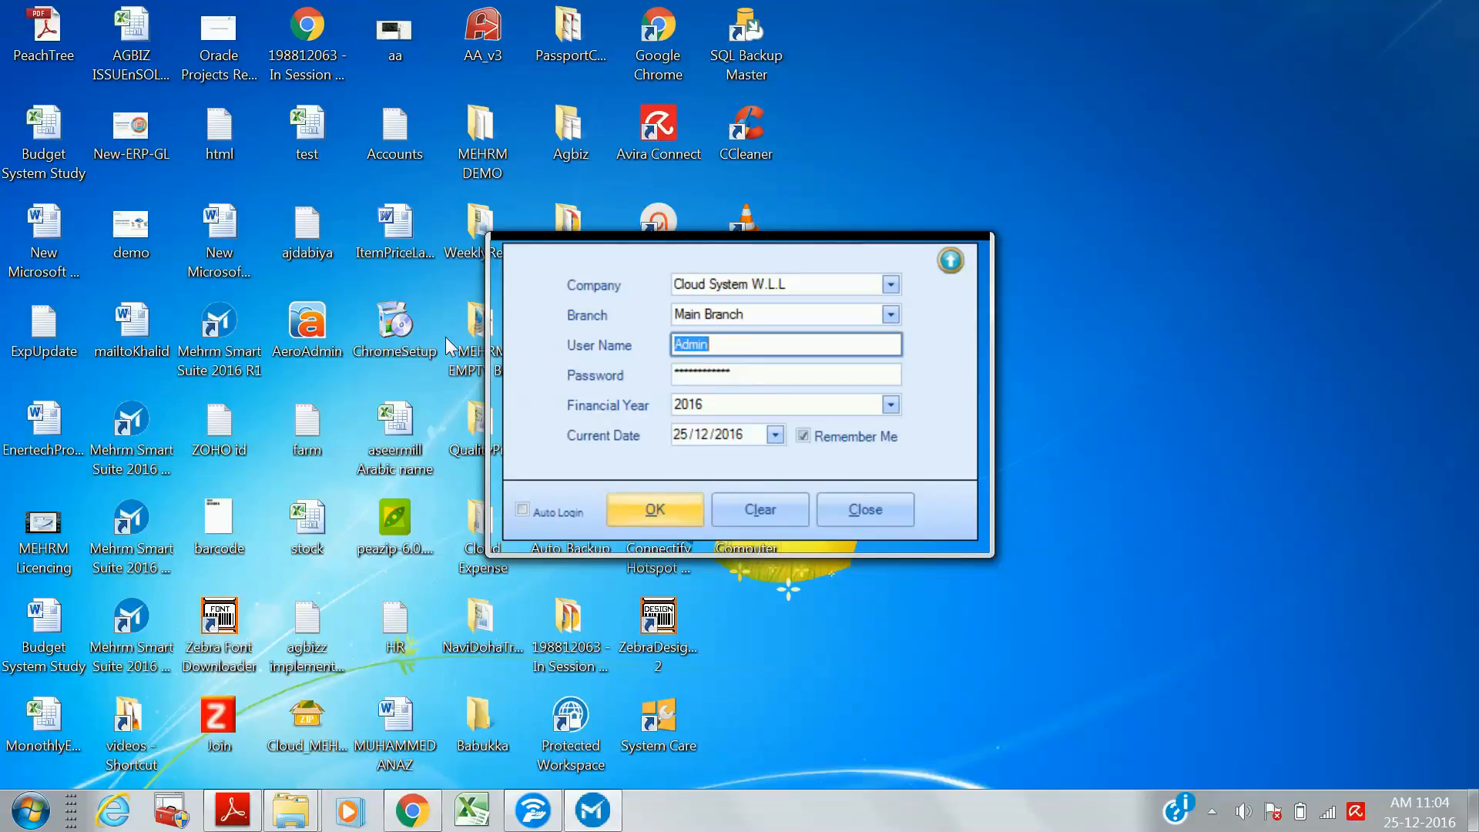
pyautogui.press('Return')
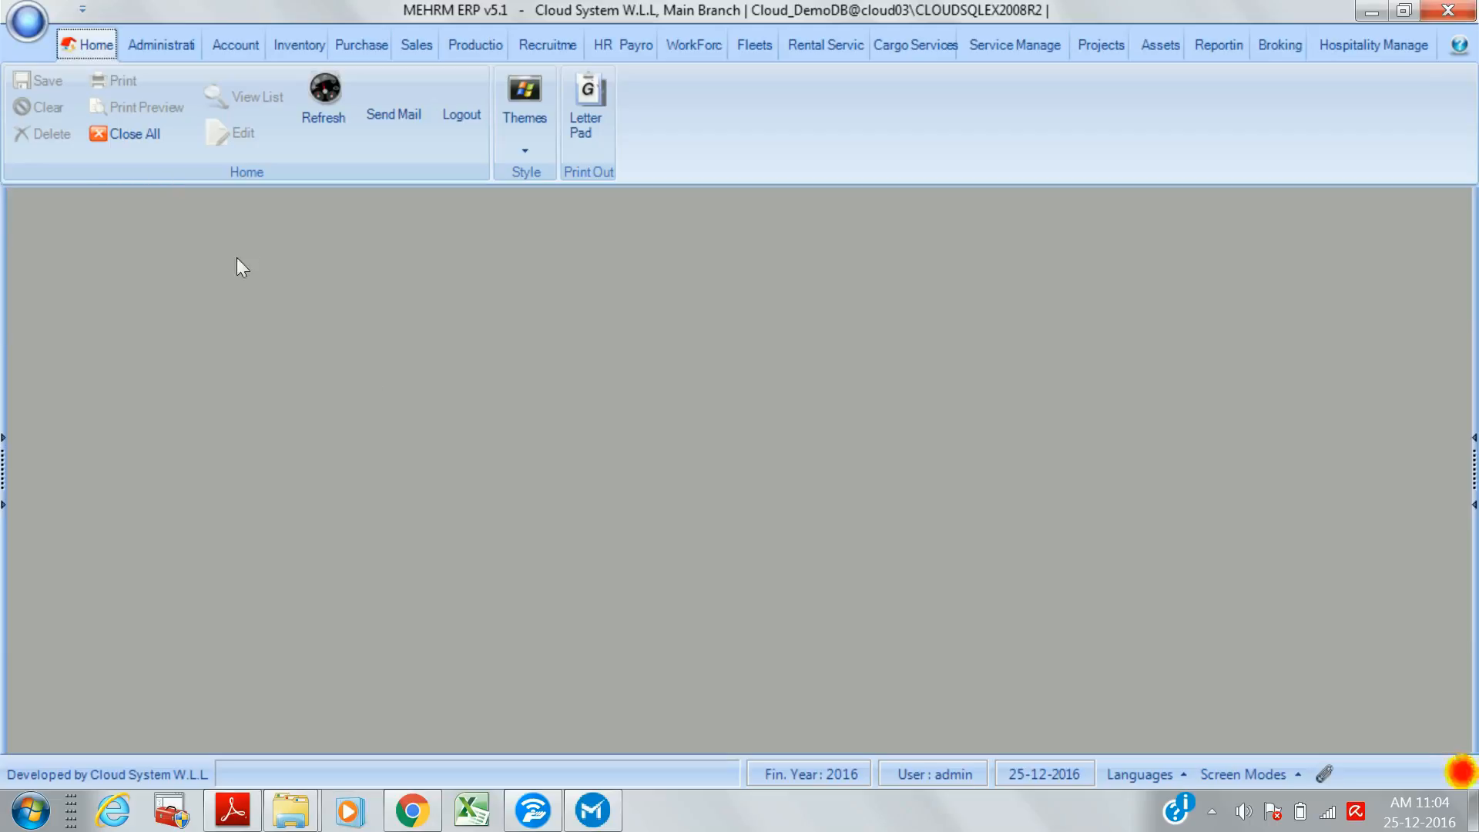
# - View the list of account groups in the Account Groups Master and expand the Primary group tree
pyautogui.click(238, 52)
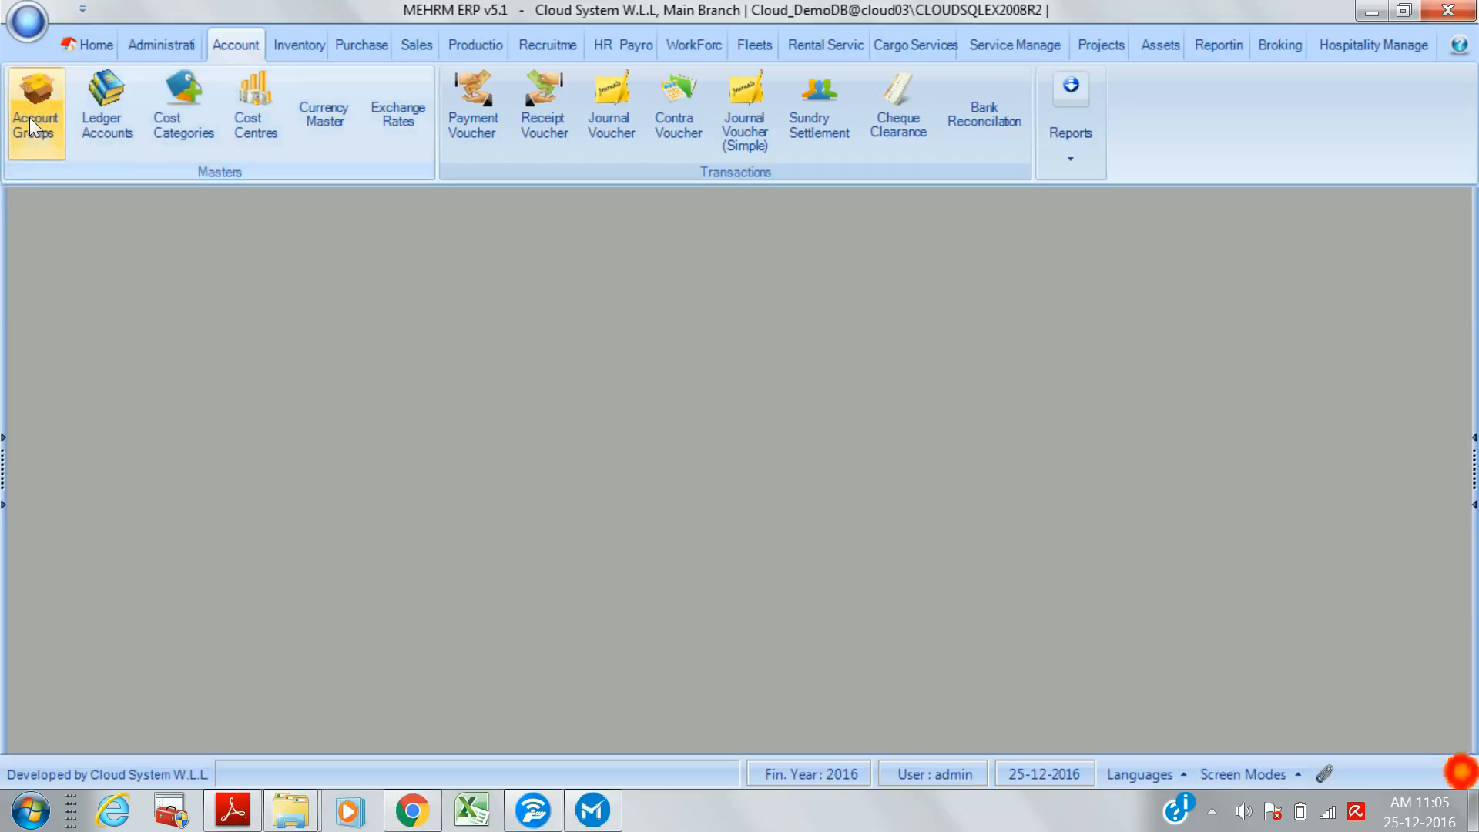
pyautogui.click(21, 82)
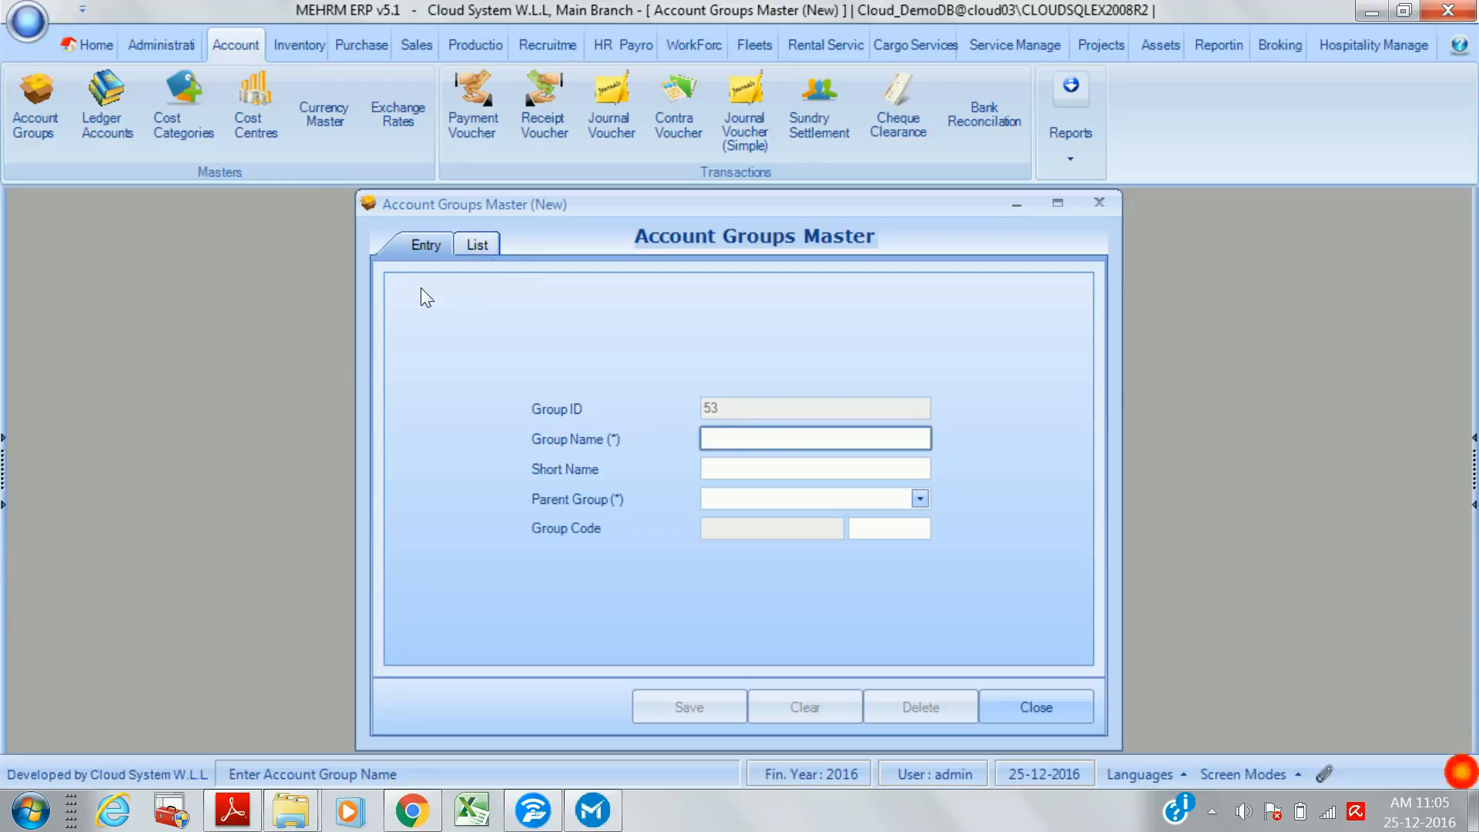
pyautogui.click(476, 246)
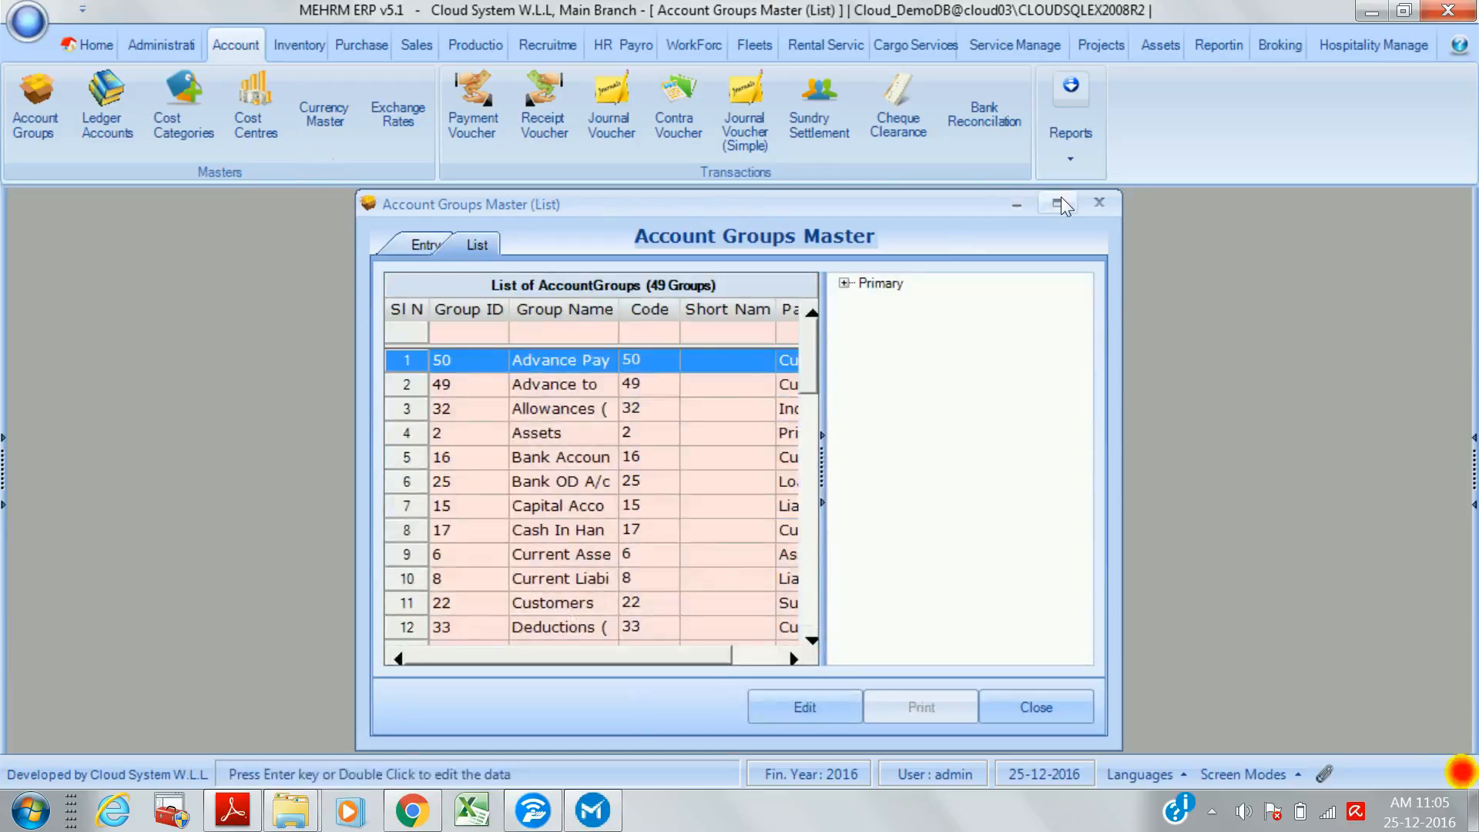
pyautogui.click(844, 283)
pyautogui.click(905, 302)
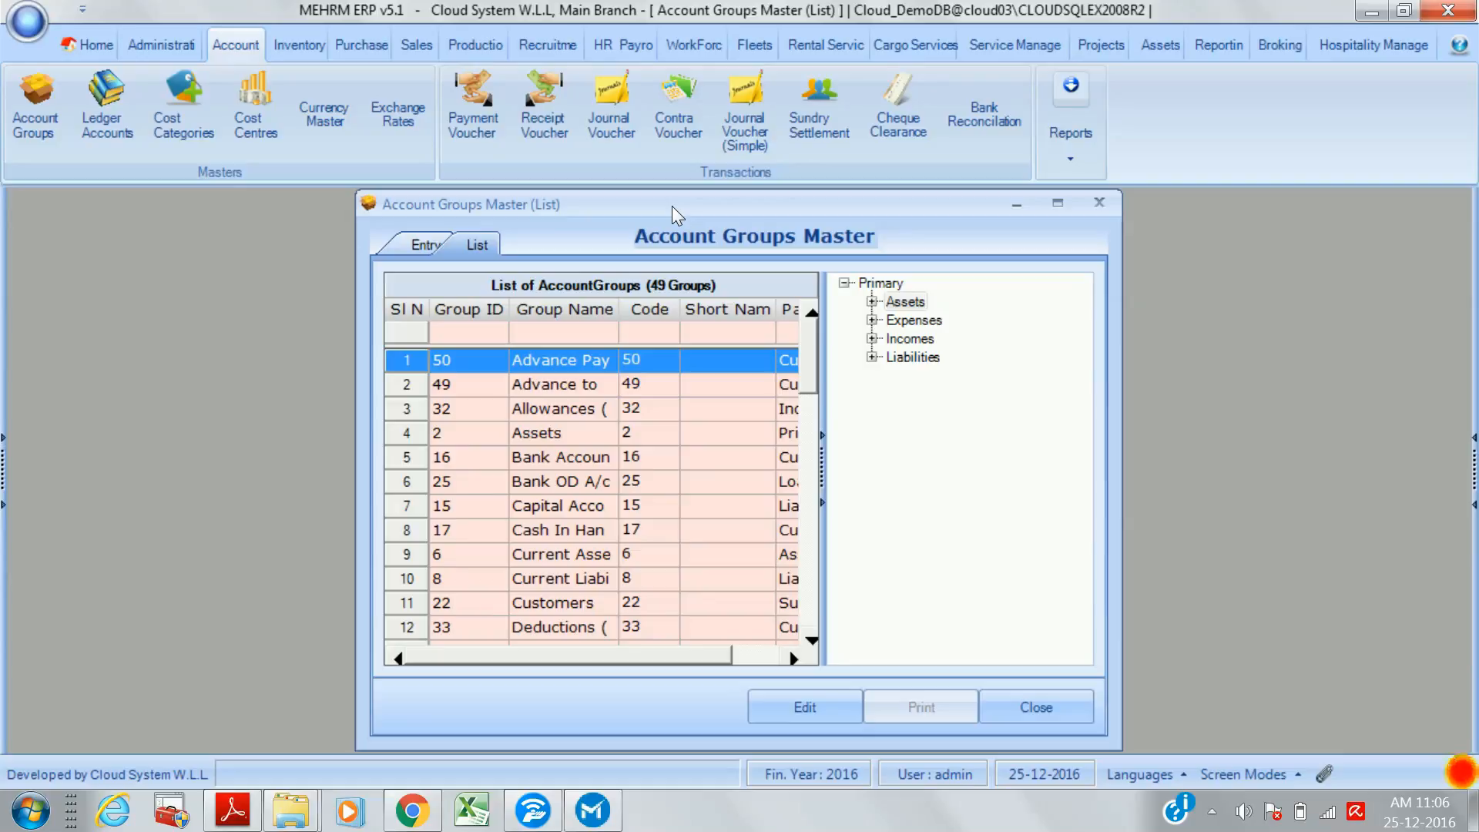
# - Open the Customers account group for editing, set its short name to DEMO and save the record
pyautogui.click(560, 607)
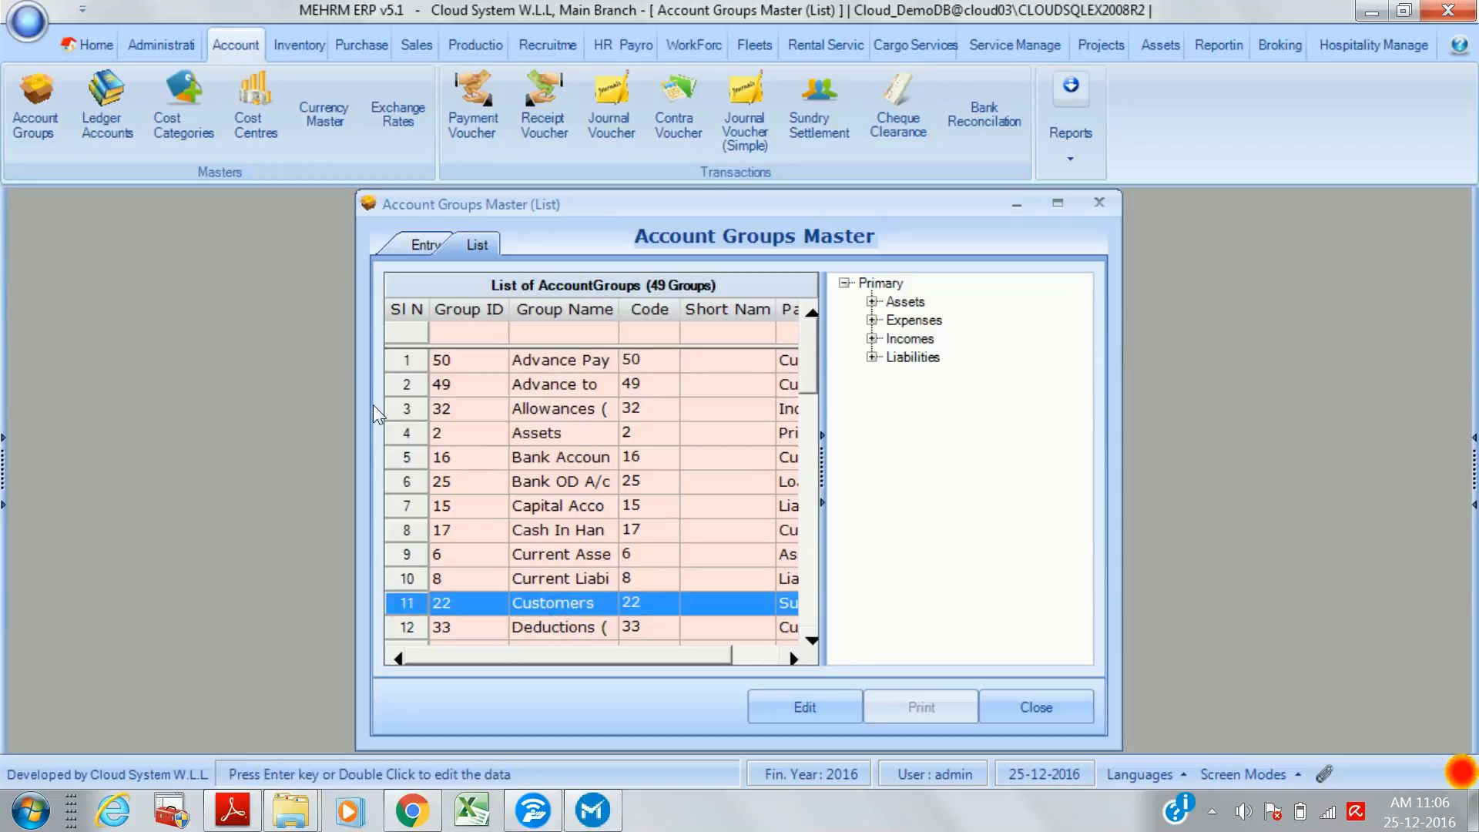
pyautogui.press('Return')
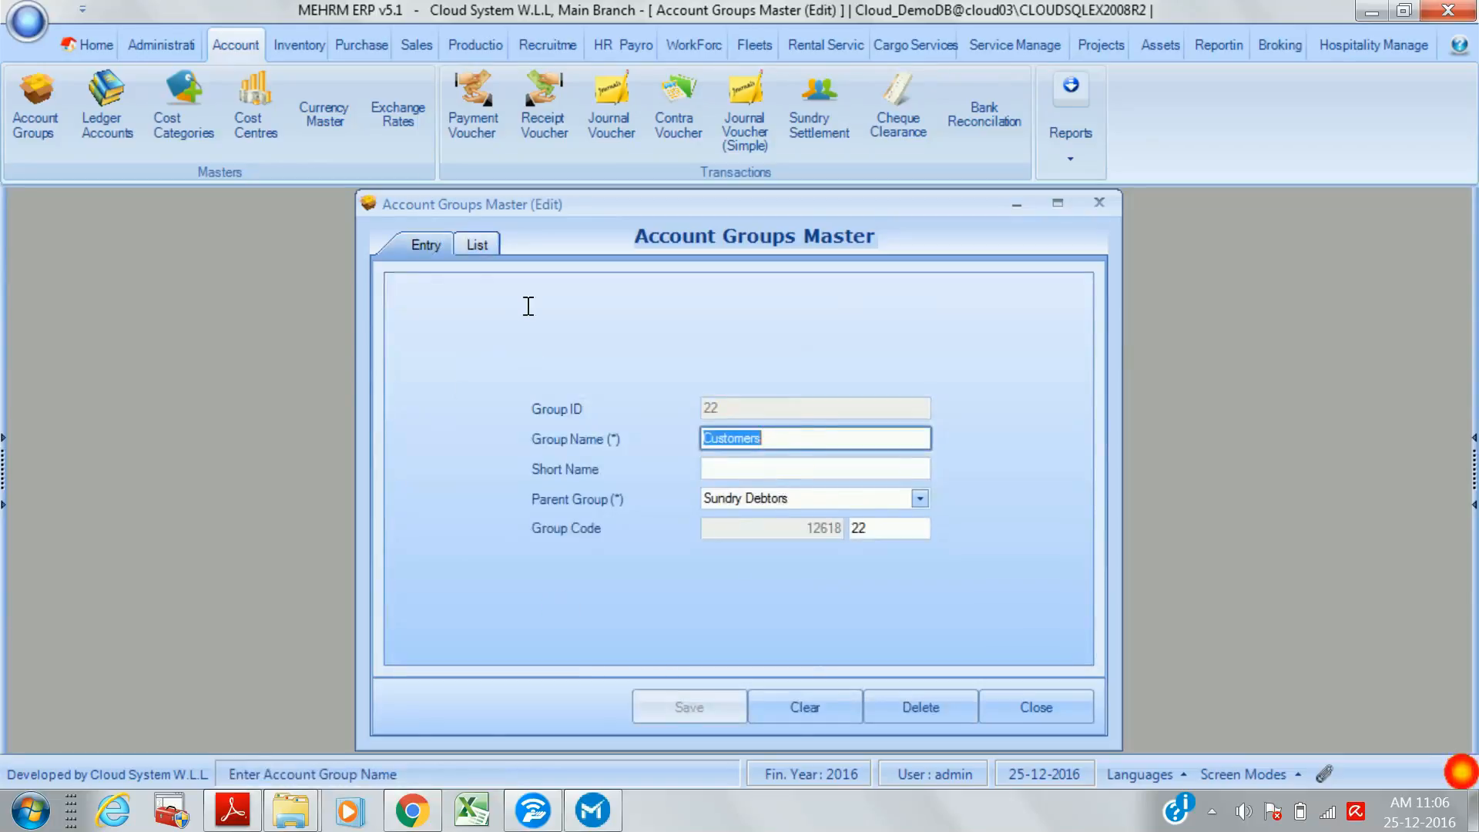
pyautogui.click(779, 469)
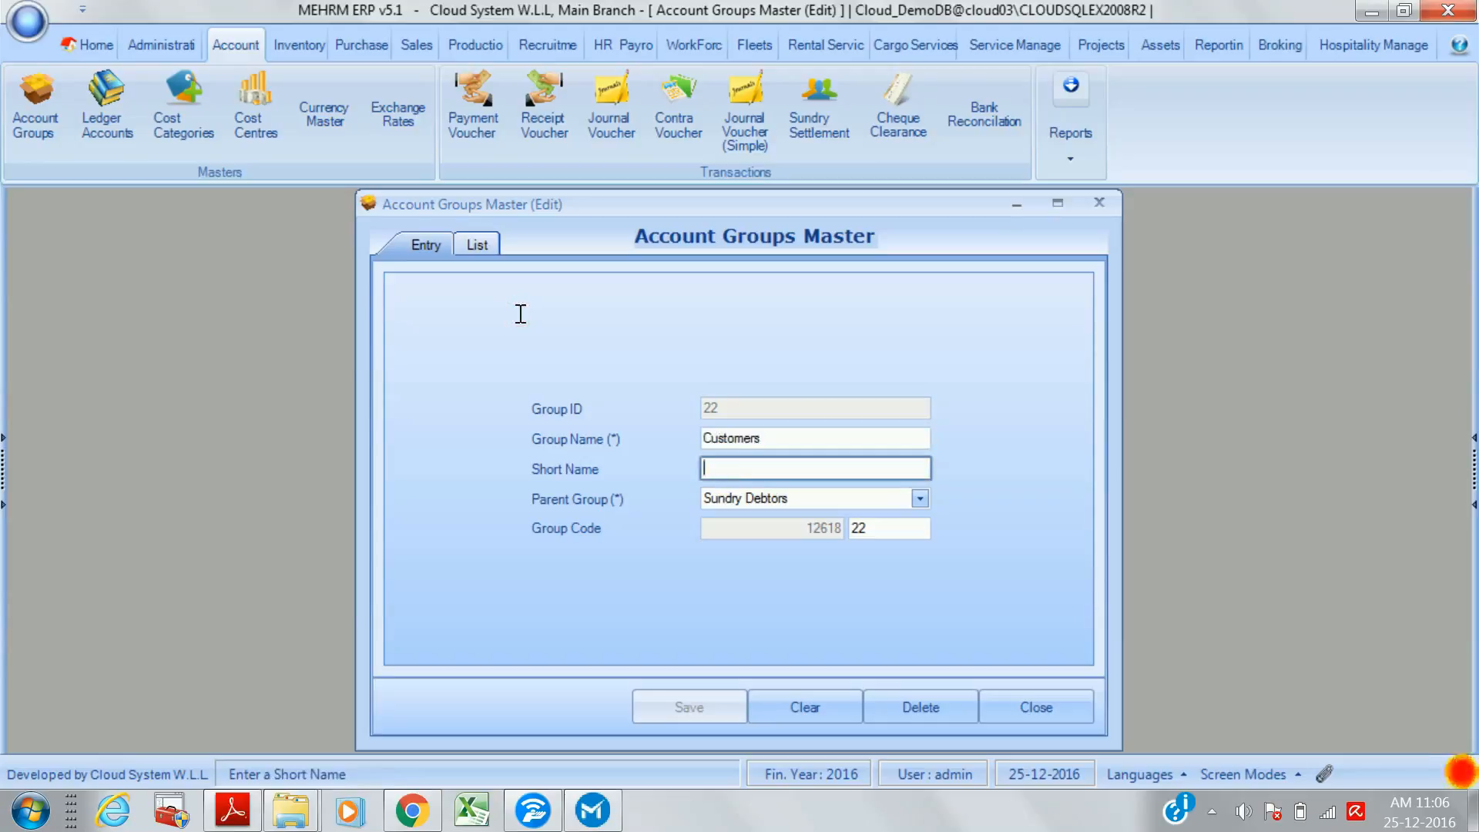
pyautogui.write('DE')
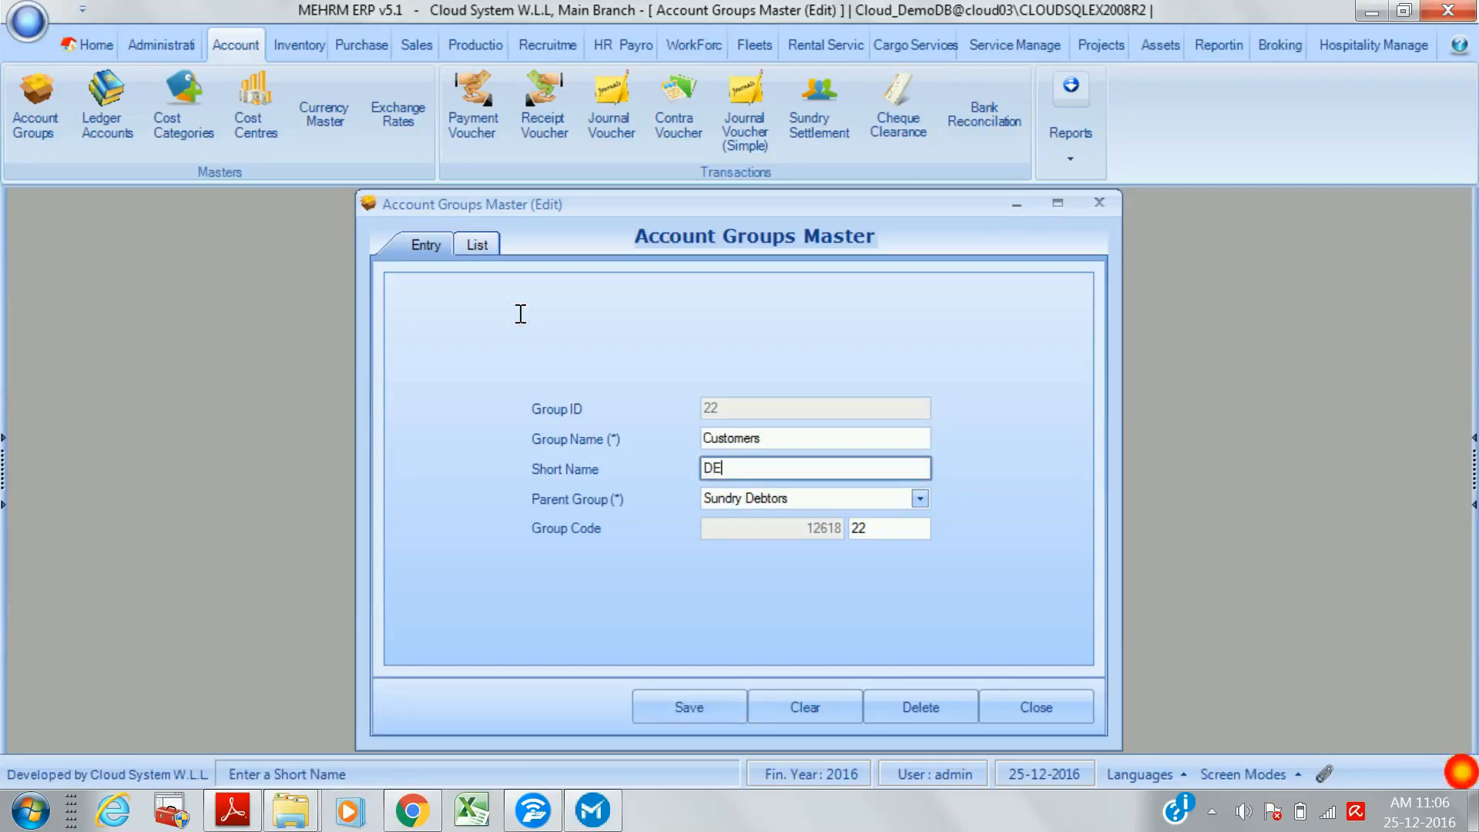
pyautogui.write('MO')
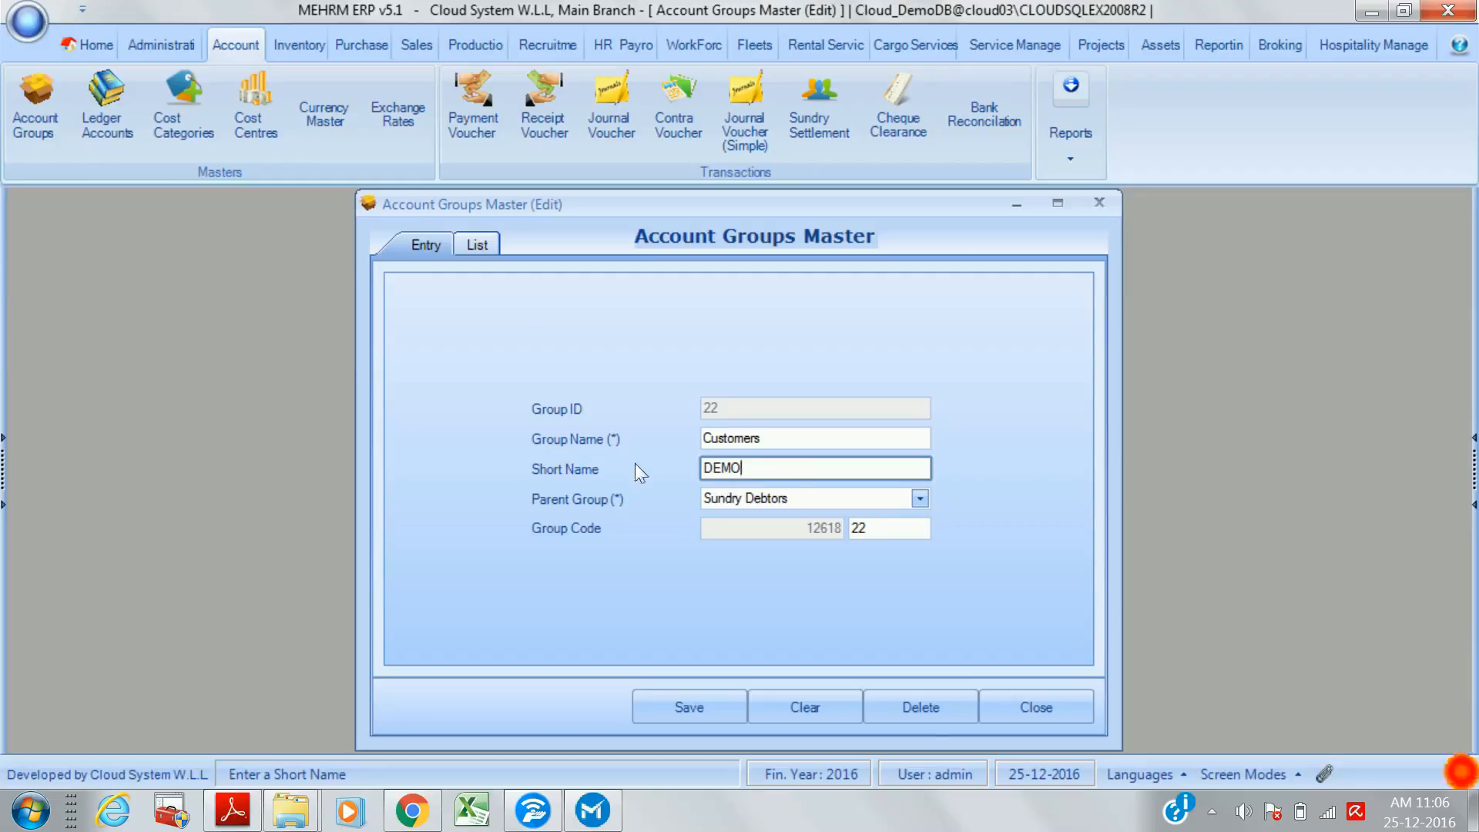
pyautogui.click(677, 714)
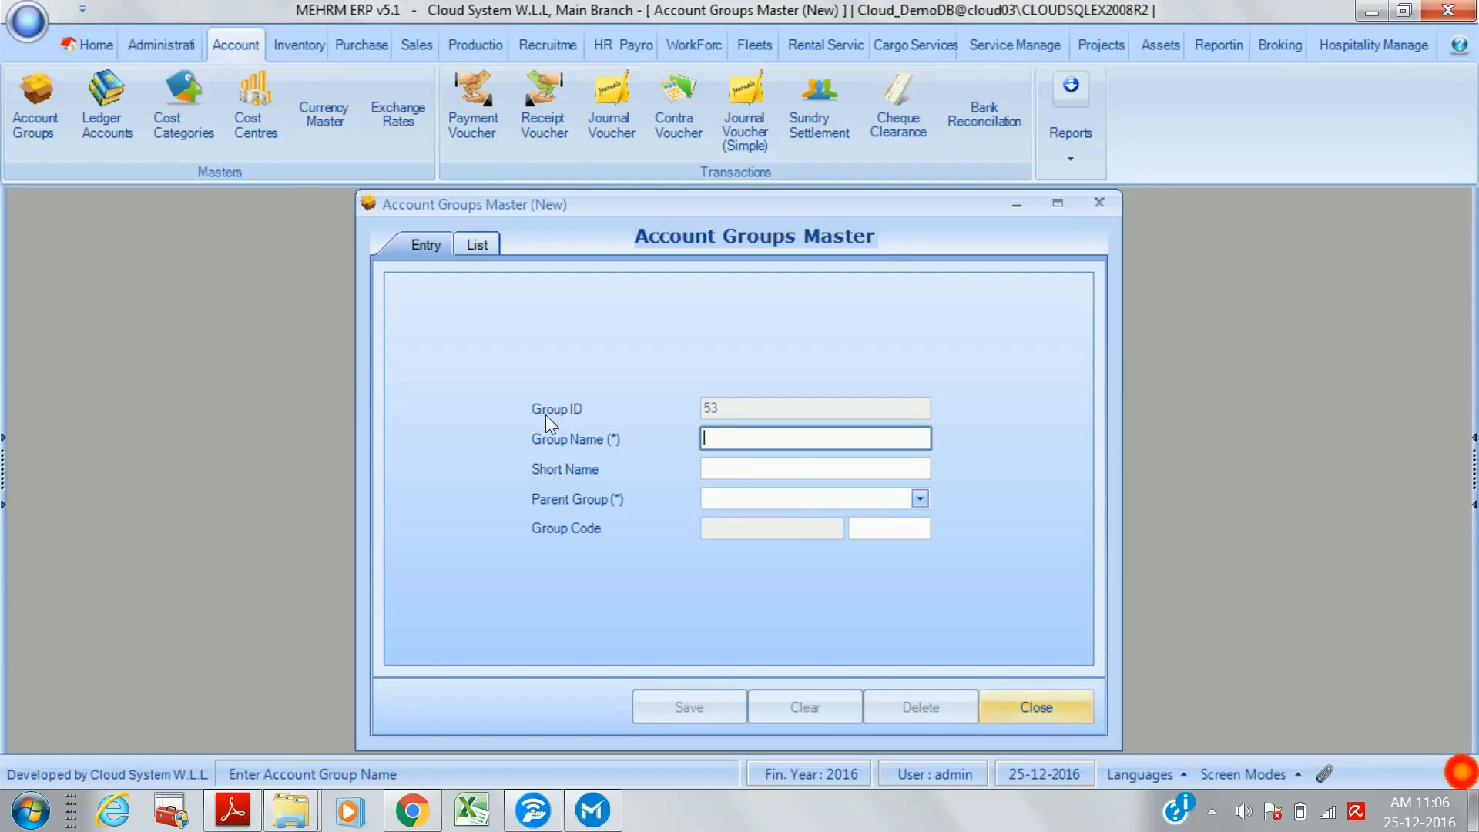
# - Check the Customers group's short name in the list and its record, and close the Account Groups Master
pyautogui.click(476, 245)
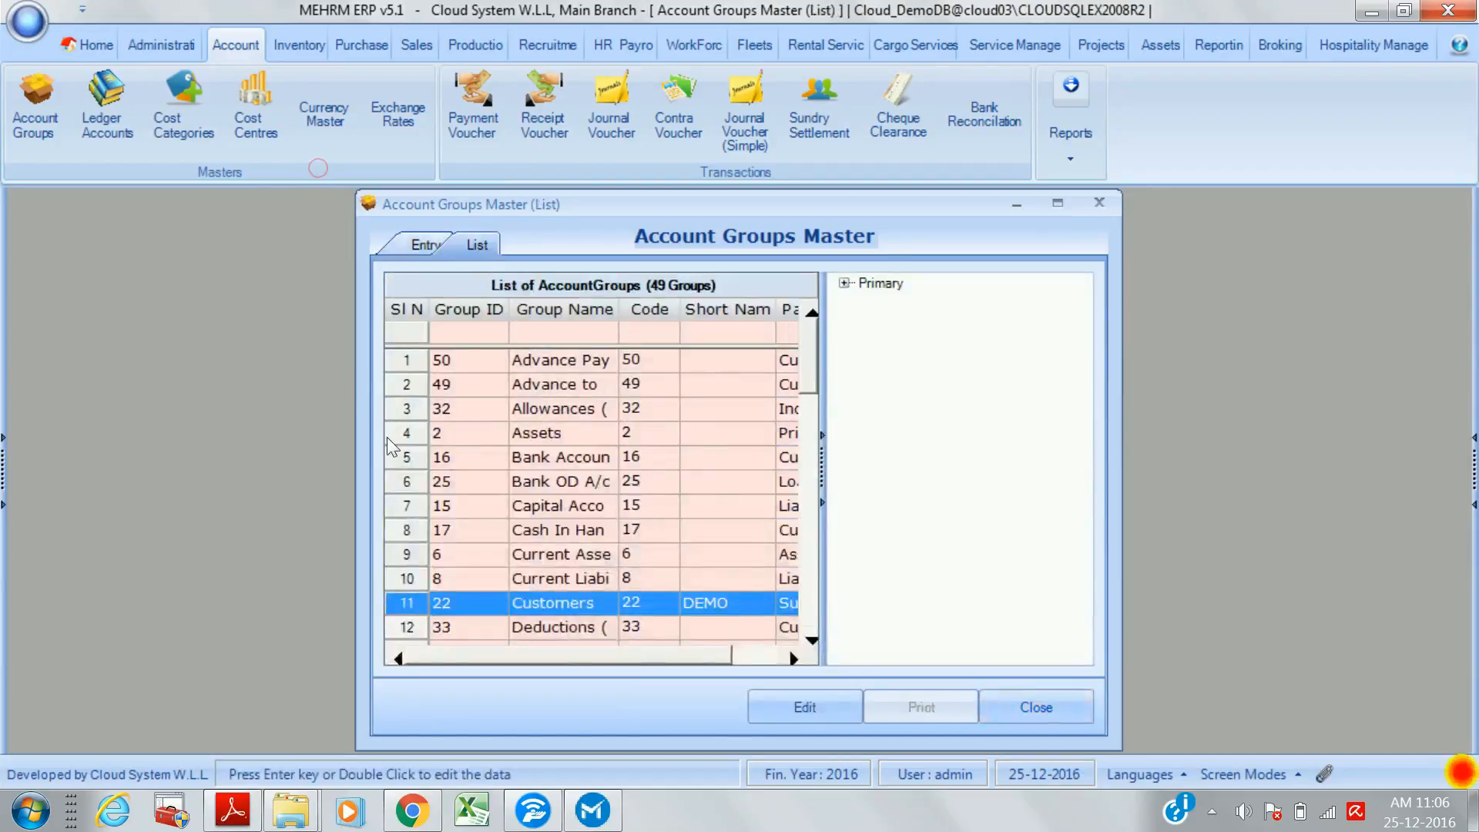
pyautogui.doubleClick(589, 603)
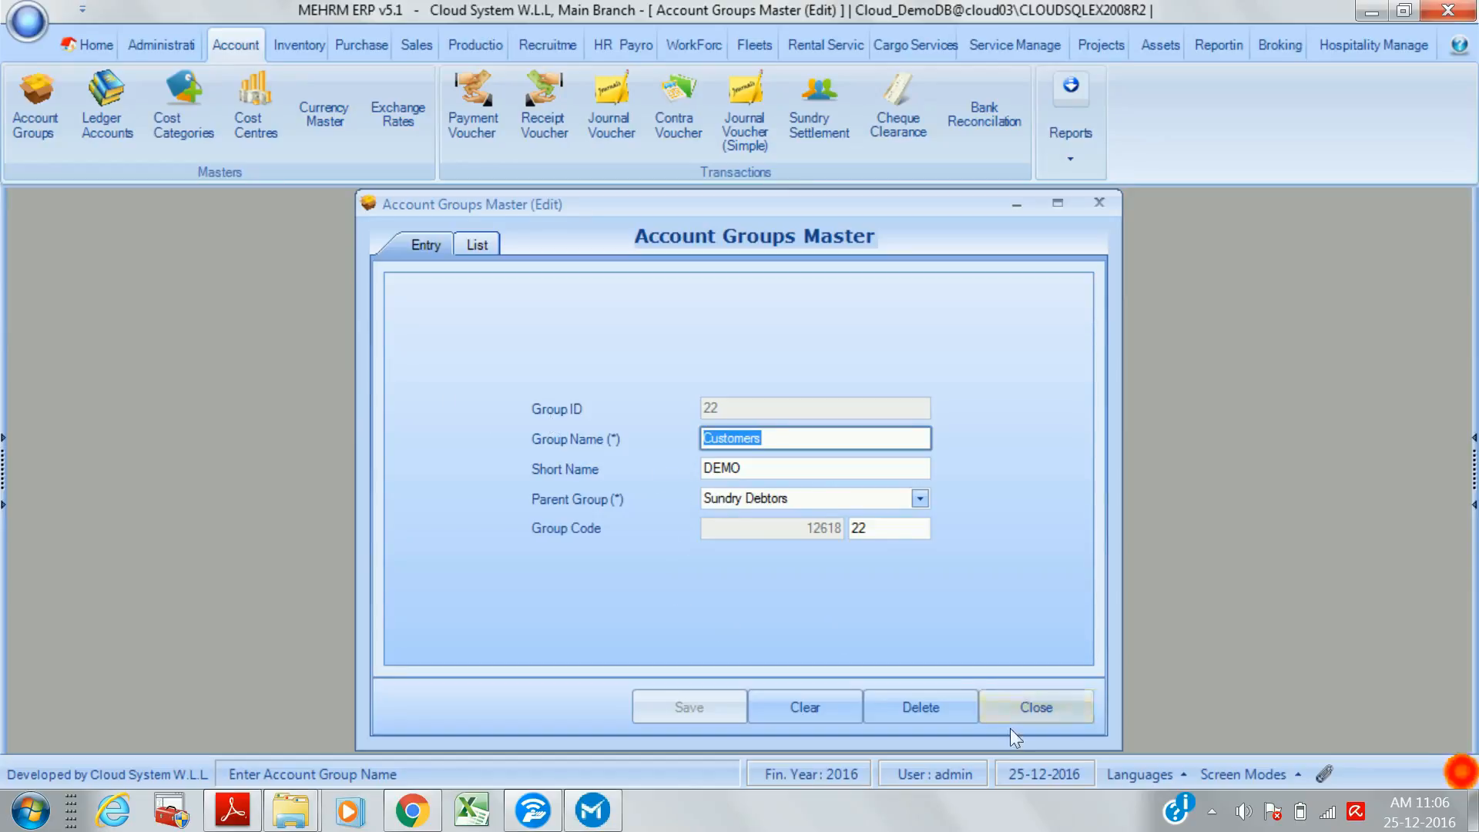
pyautogui.click(1037, 707)
# - Open the Ledger Accounts Master full size, filter the account names by "air" and view the Airticket A/c record's details
pyautogui.click(106, 108)
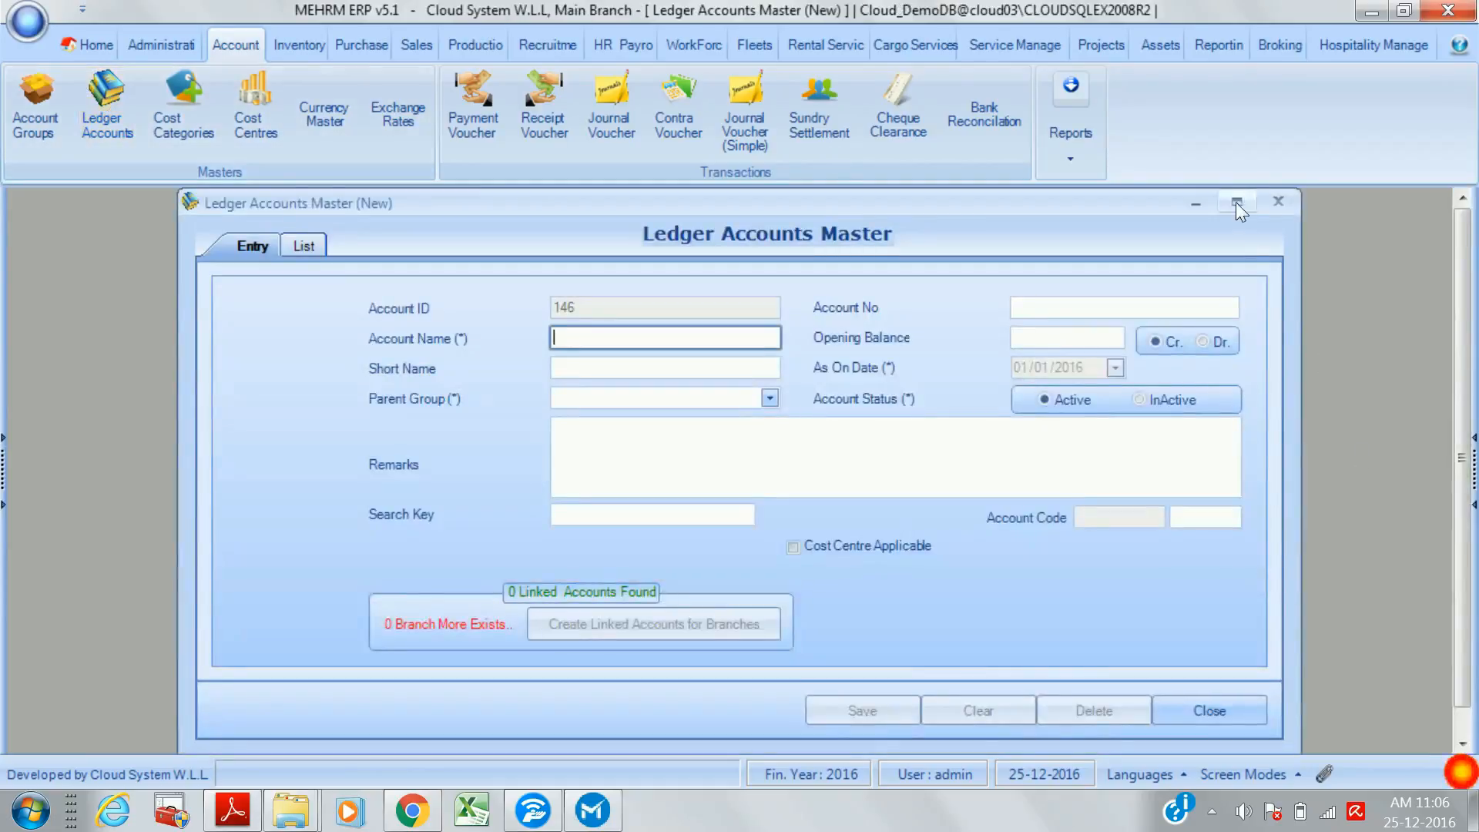
pyautogui.click(1236, 204)
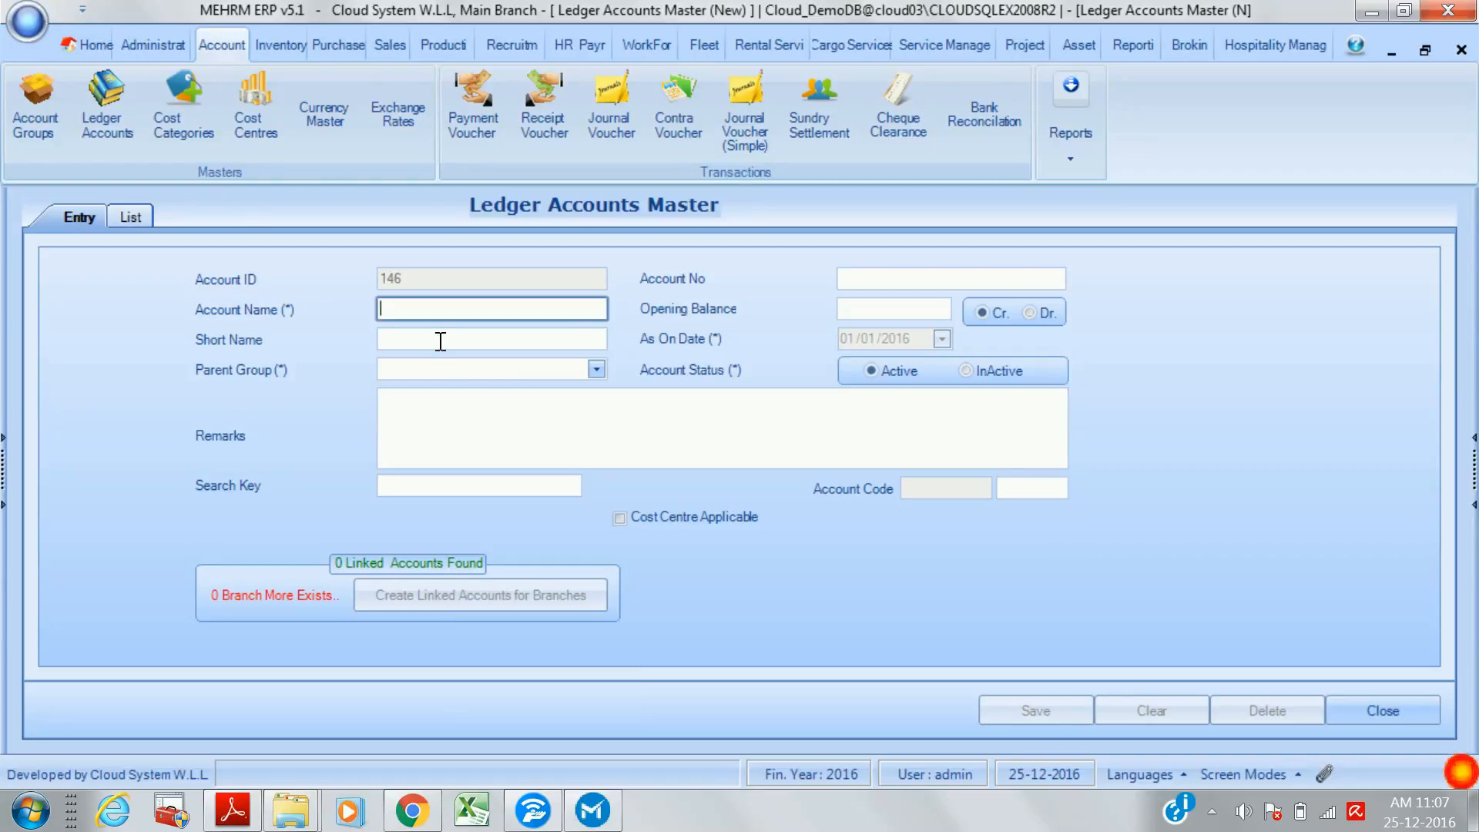
pyautogui.click(130, 217)
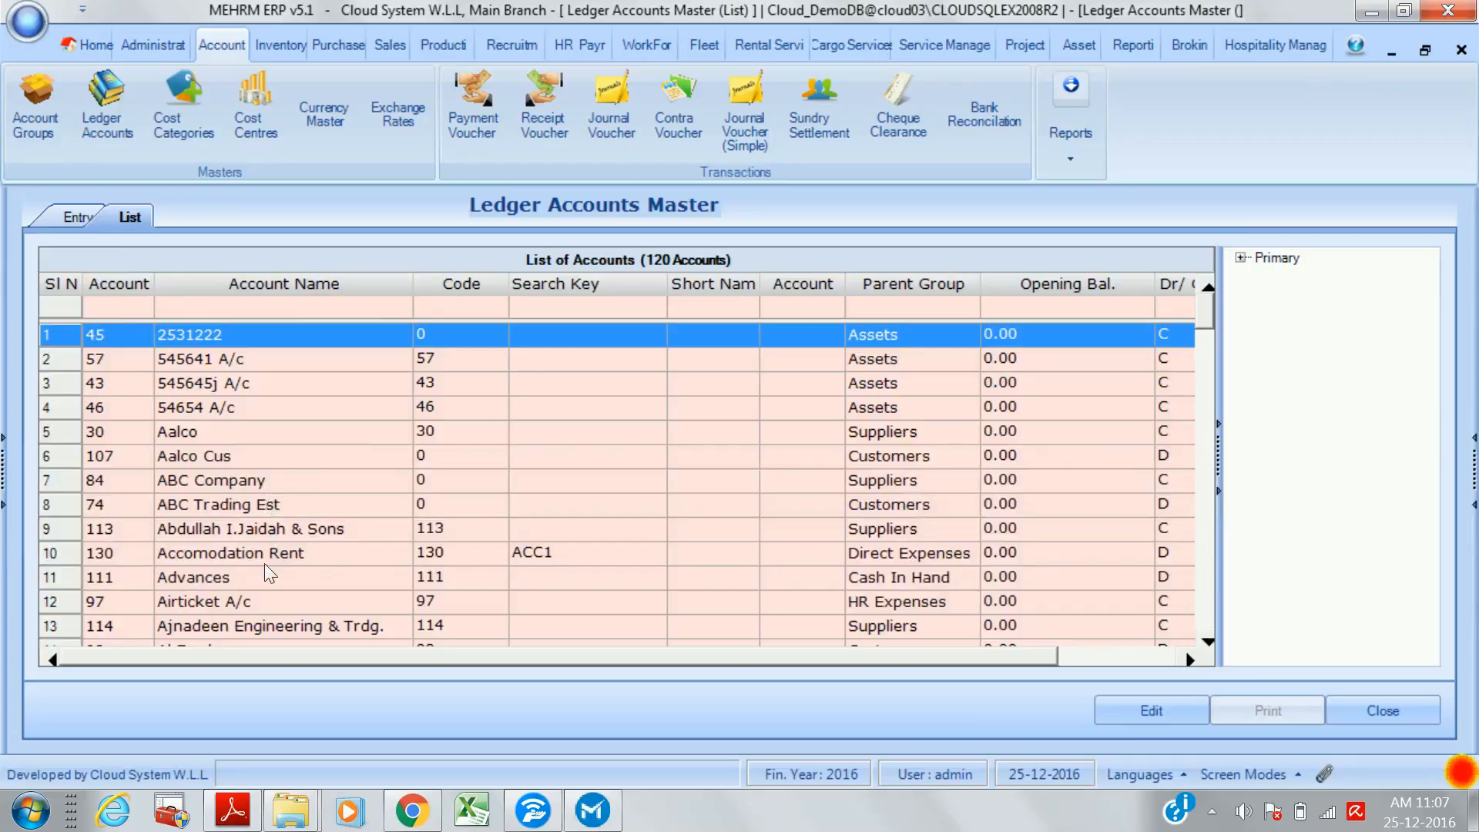
pyautogui.click(342, 315)
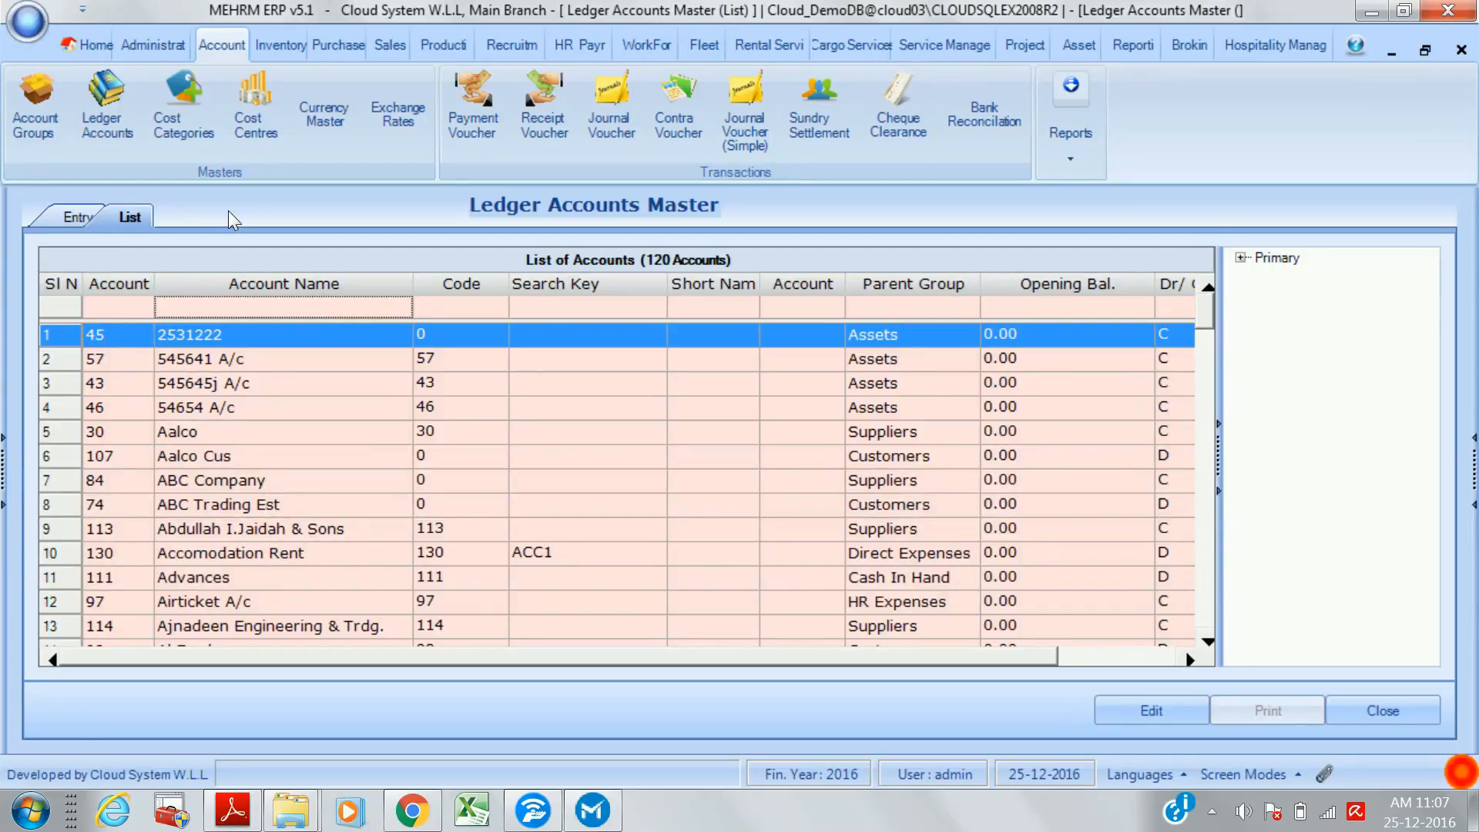
pyautogui.write('air')
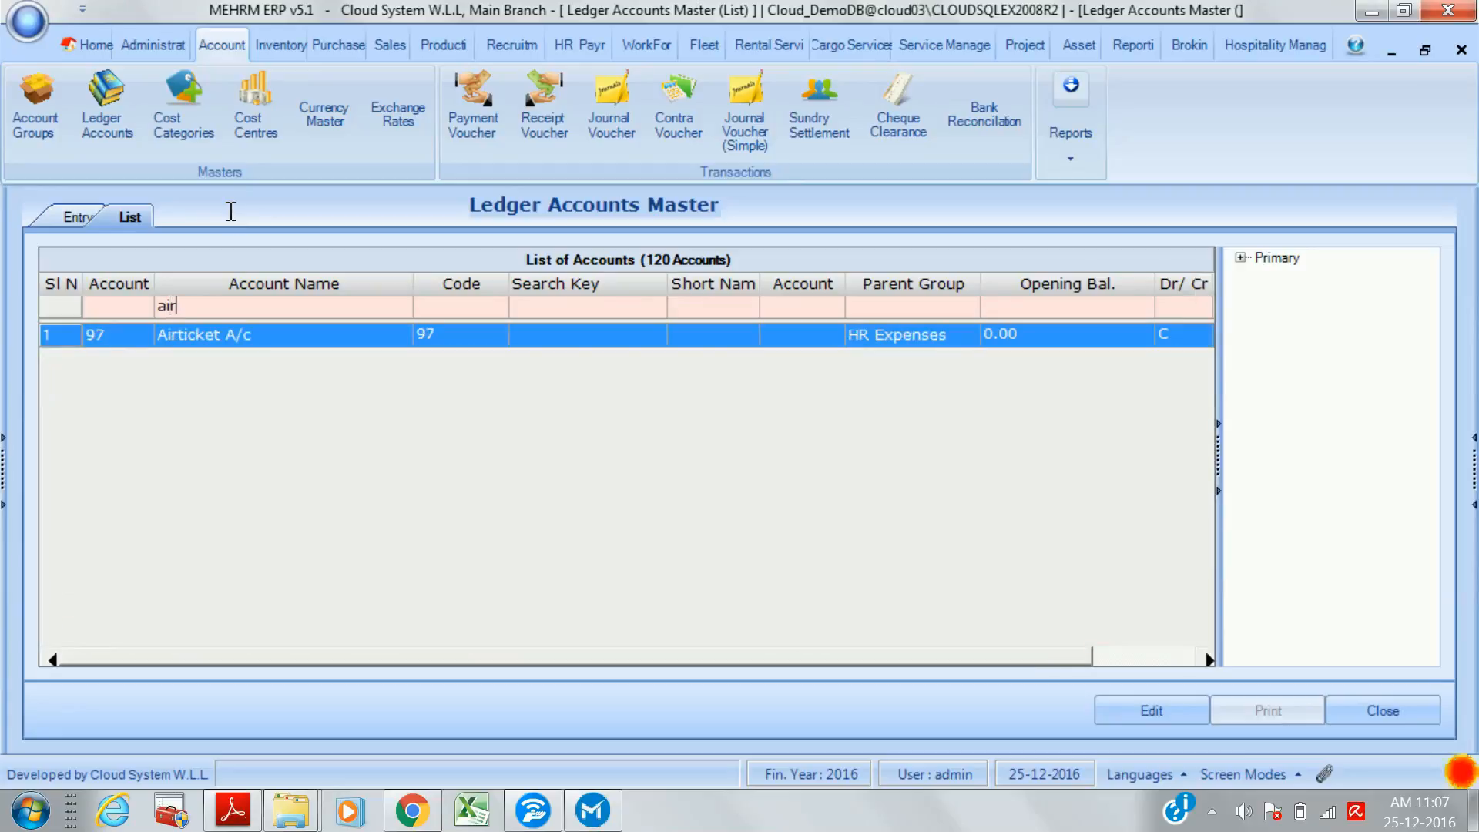
pyautogui.press('Return')
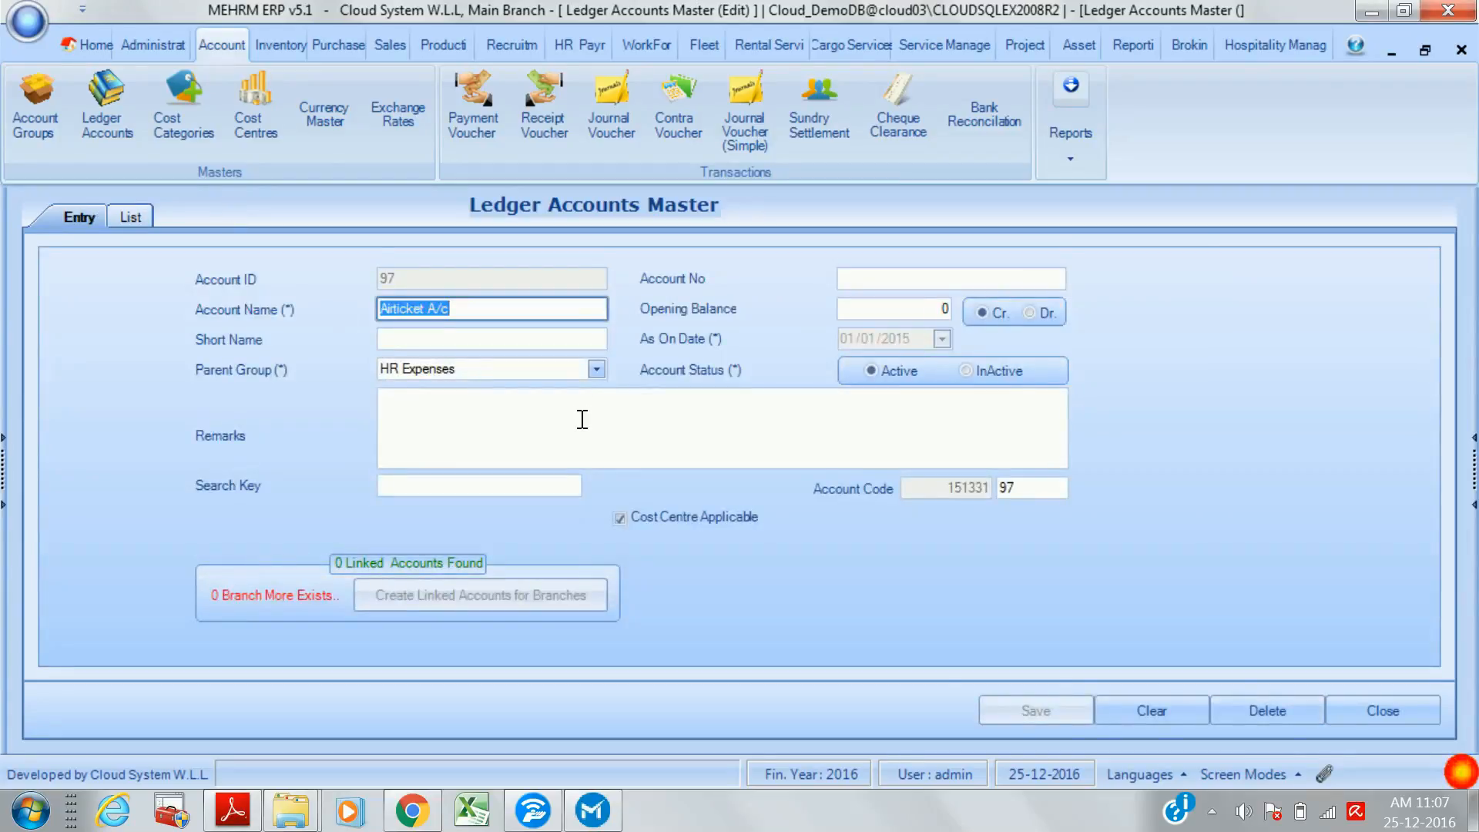
pyautogui.click(511, 461)
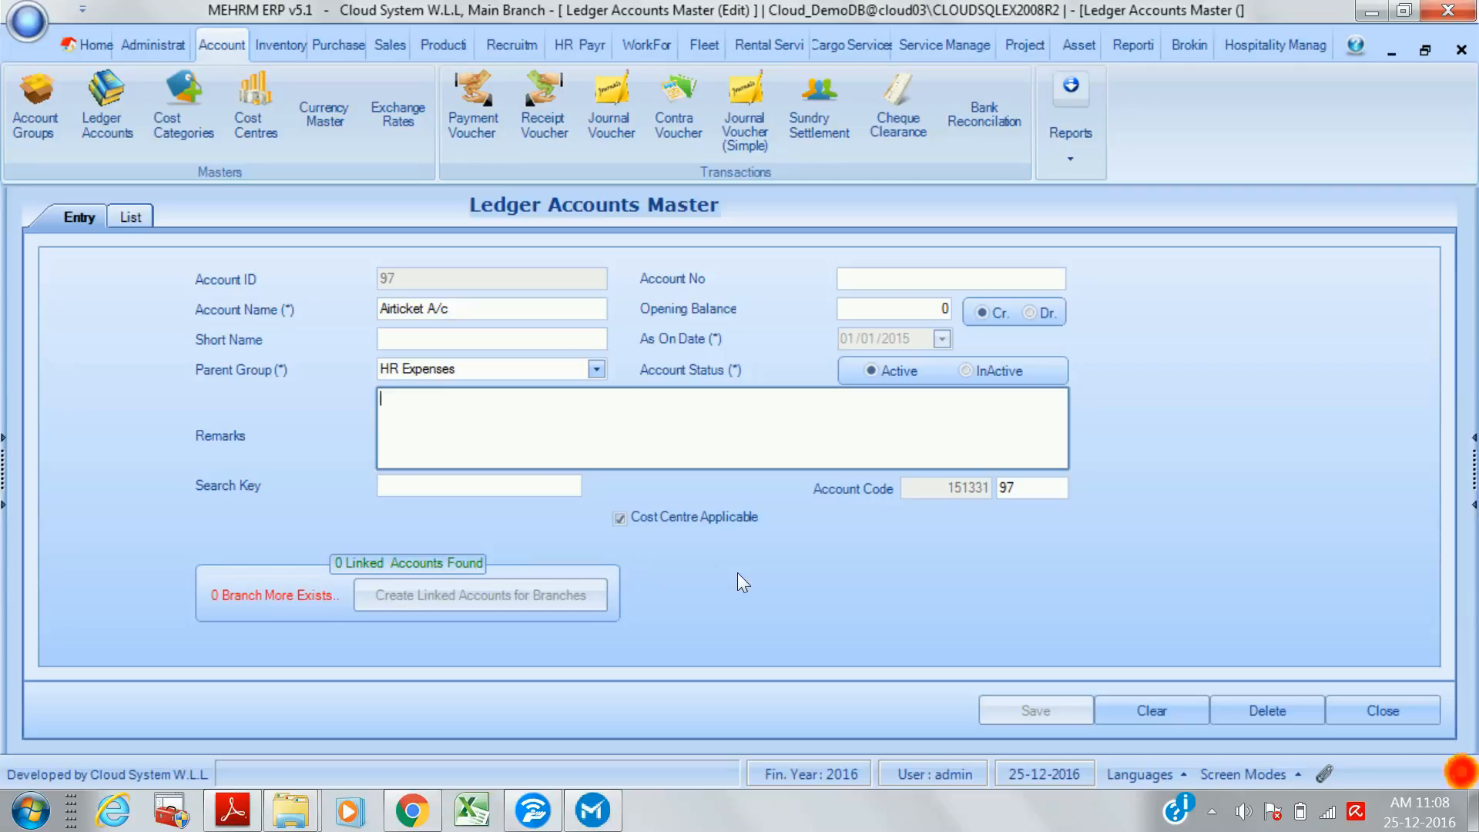
pyautogui.click(522, 312)
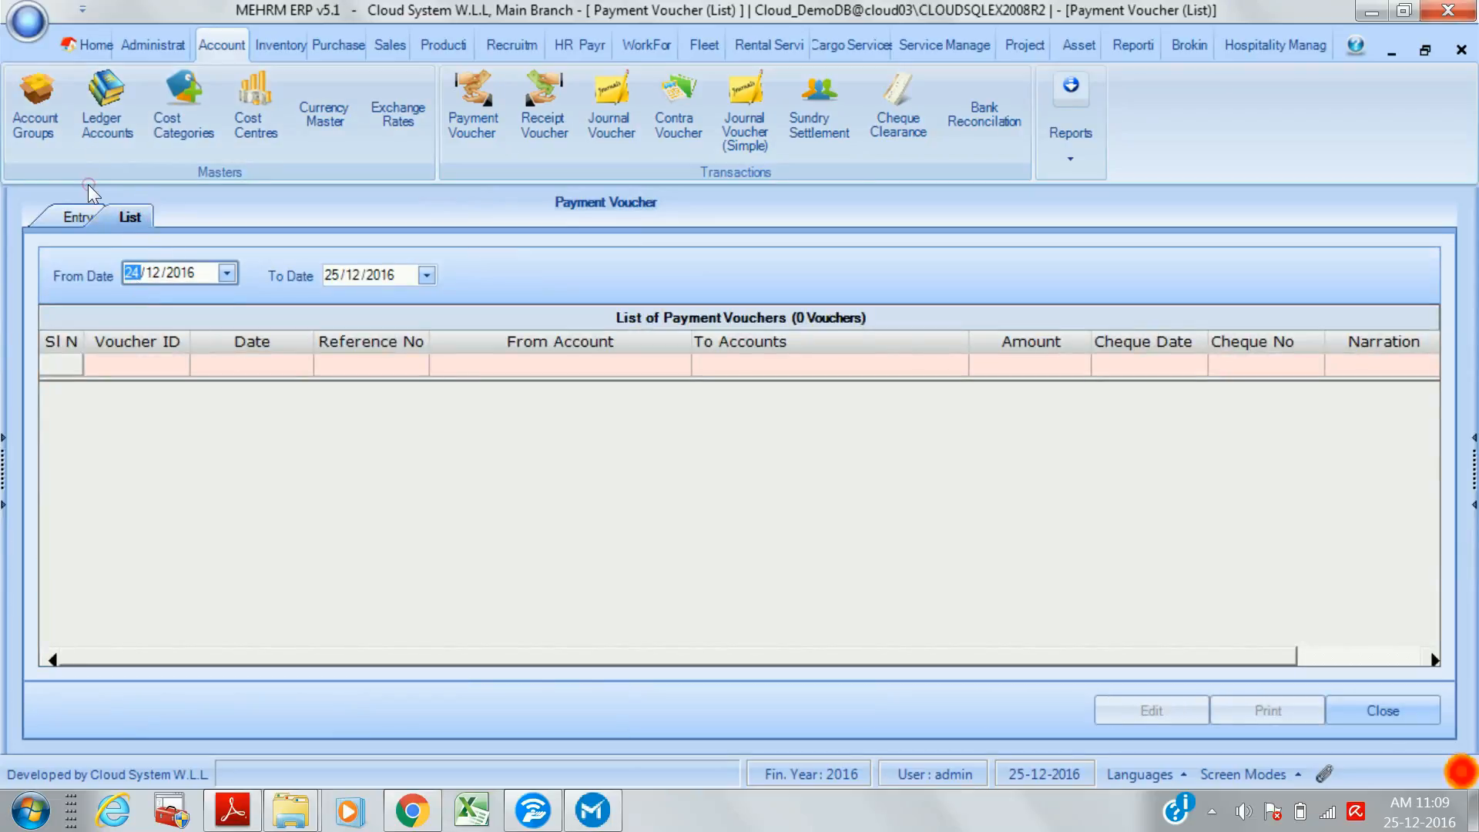
# - List the payment vouchers from 01/01/2016, try filtering From Account by "a" and clear that filter
pyautogui.write('1')
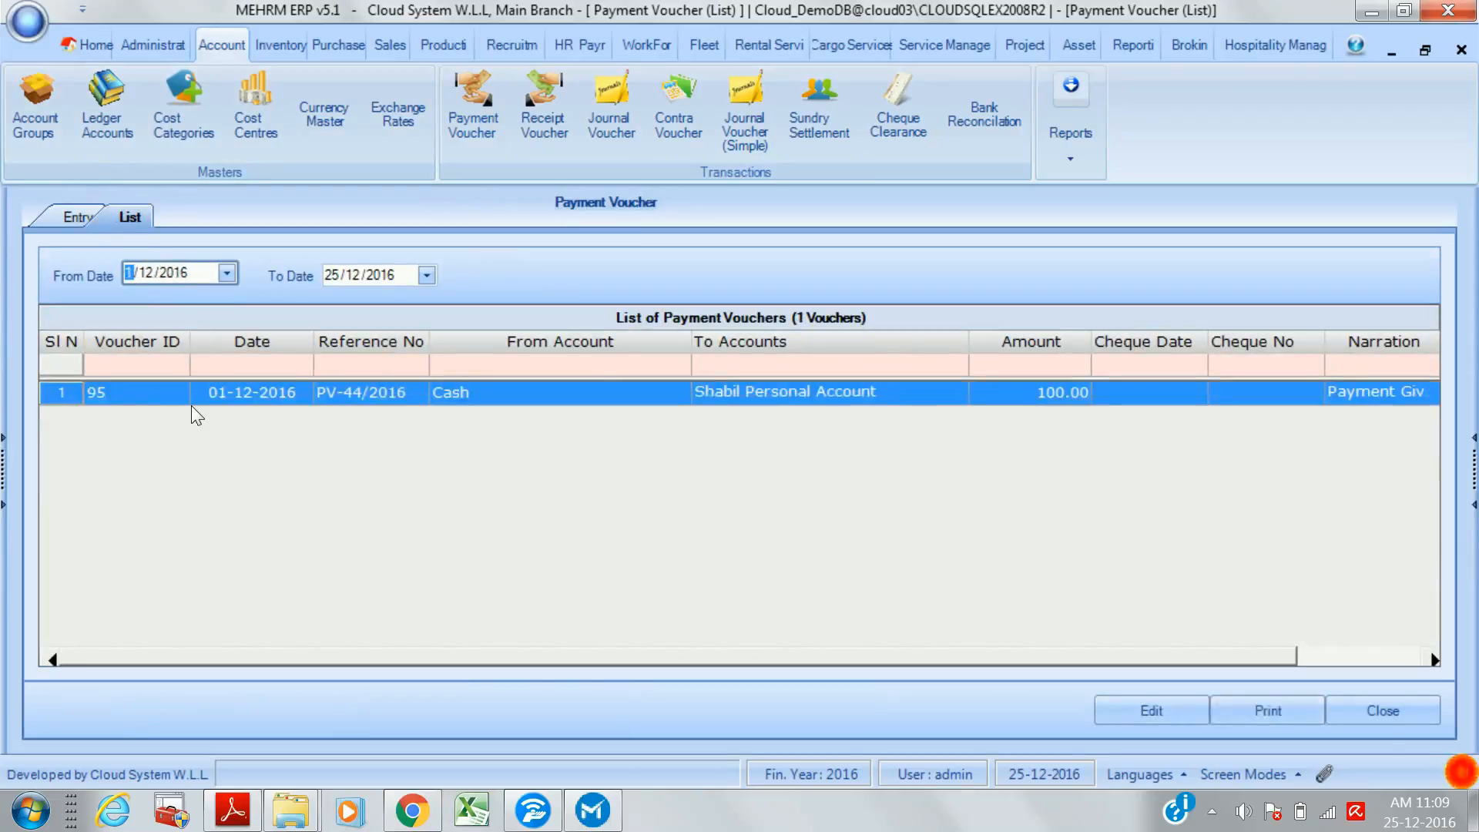
pyautogui.click(153, 277)
pyautogui.write('1')
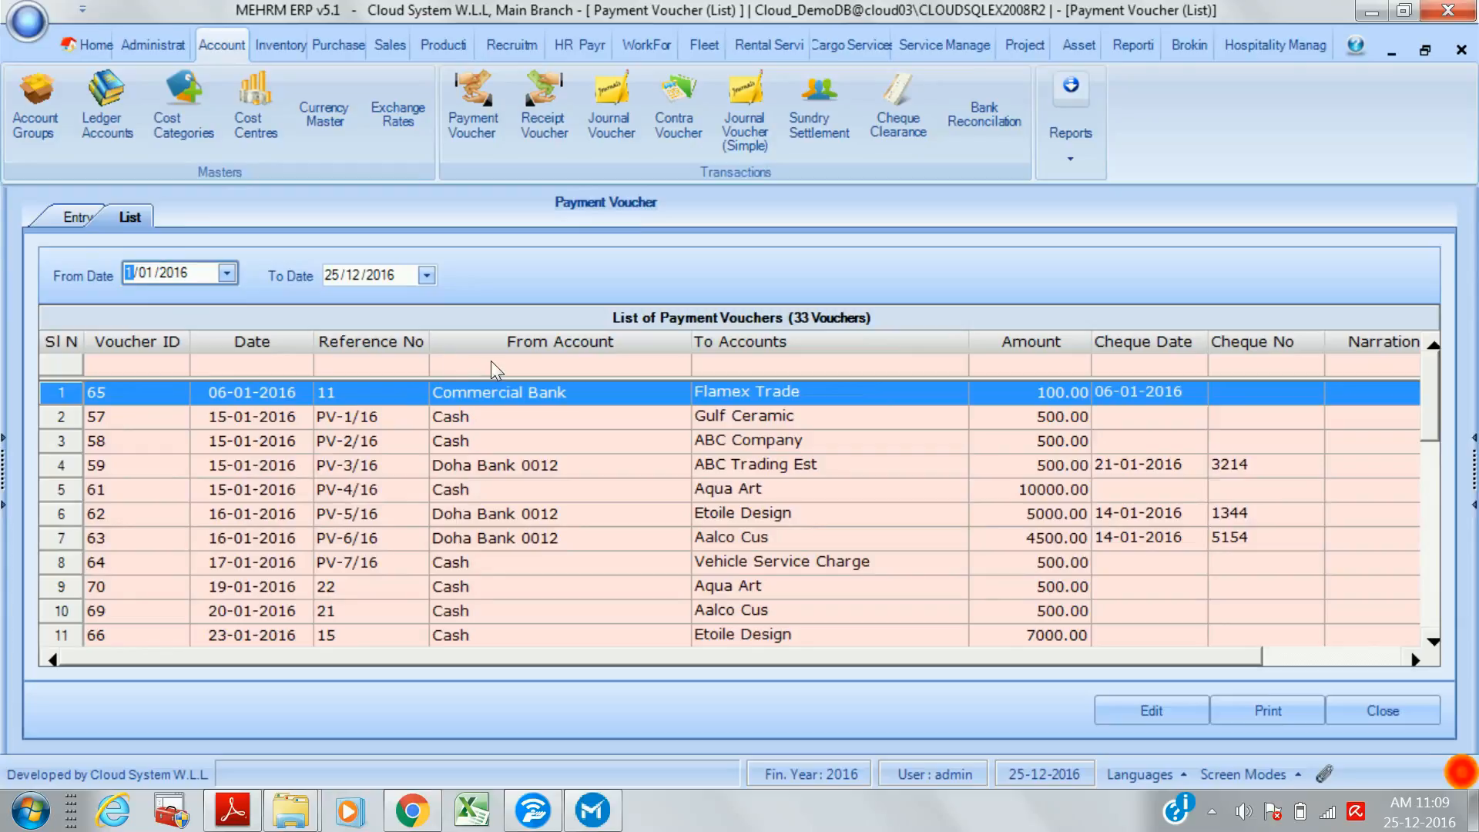
pyautogui.click(510, 364)
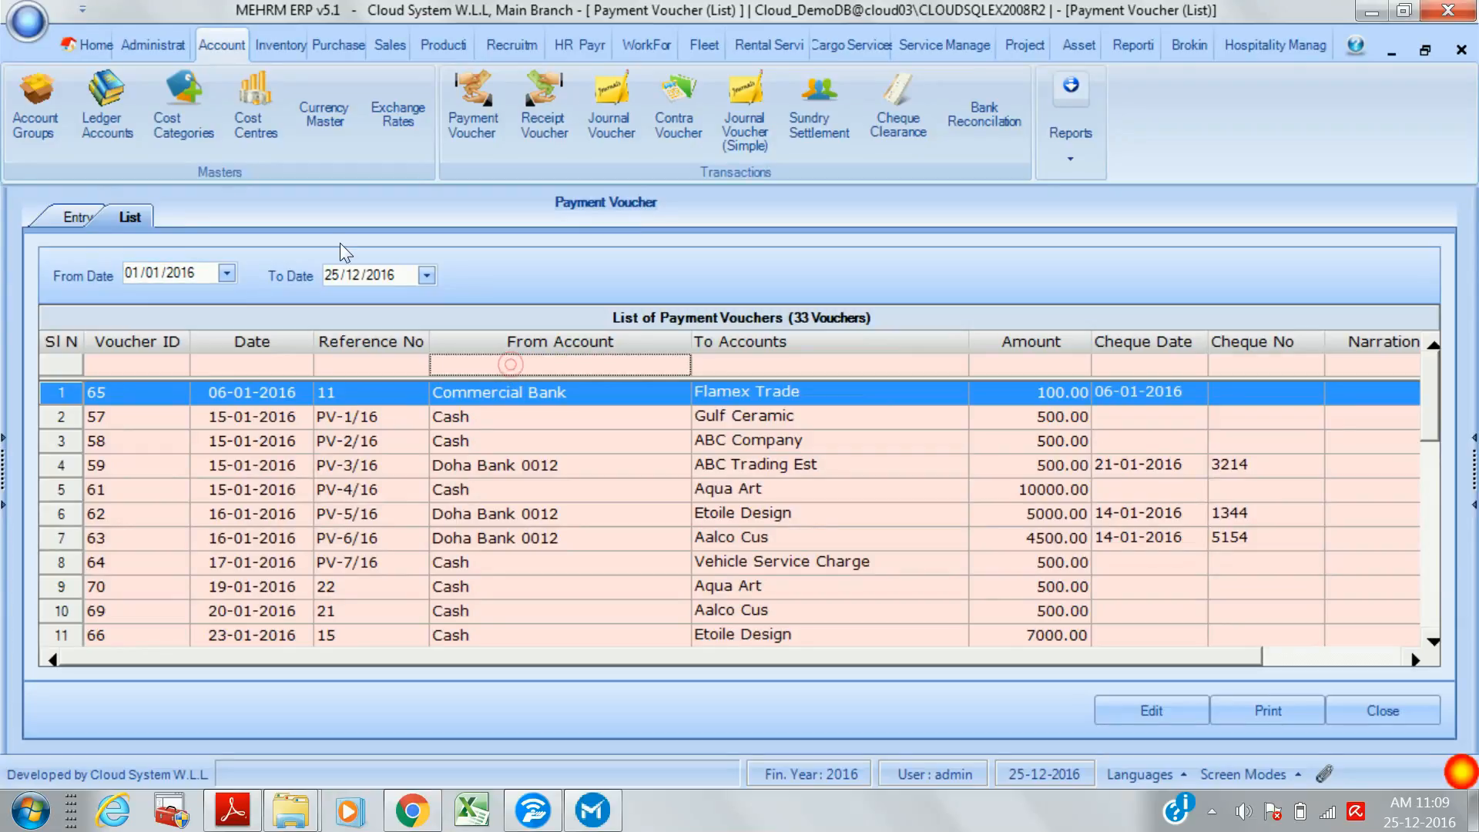
pyautogui.write('a')
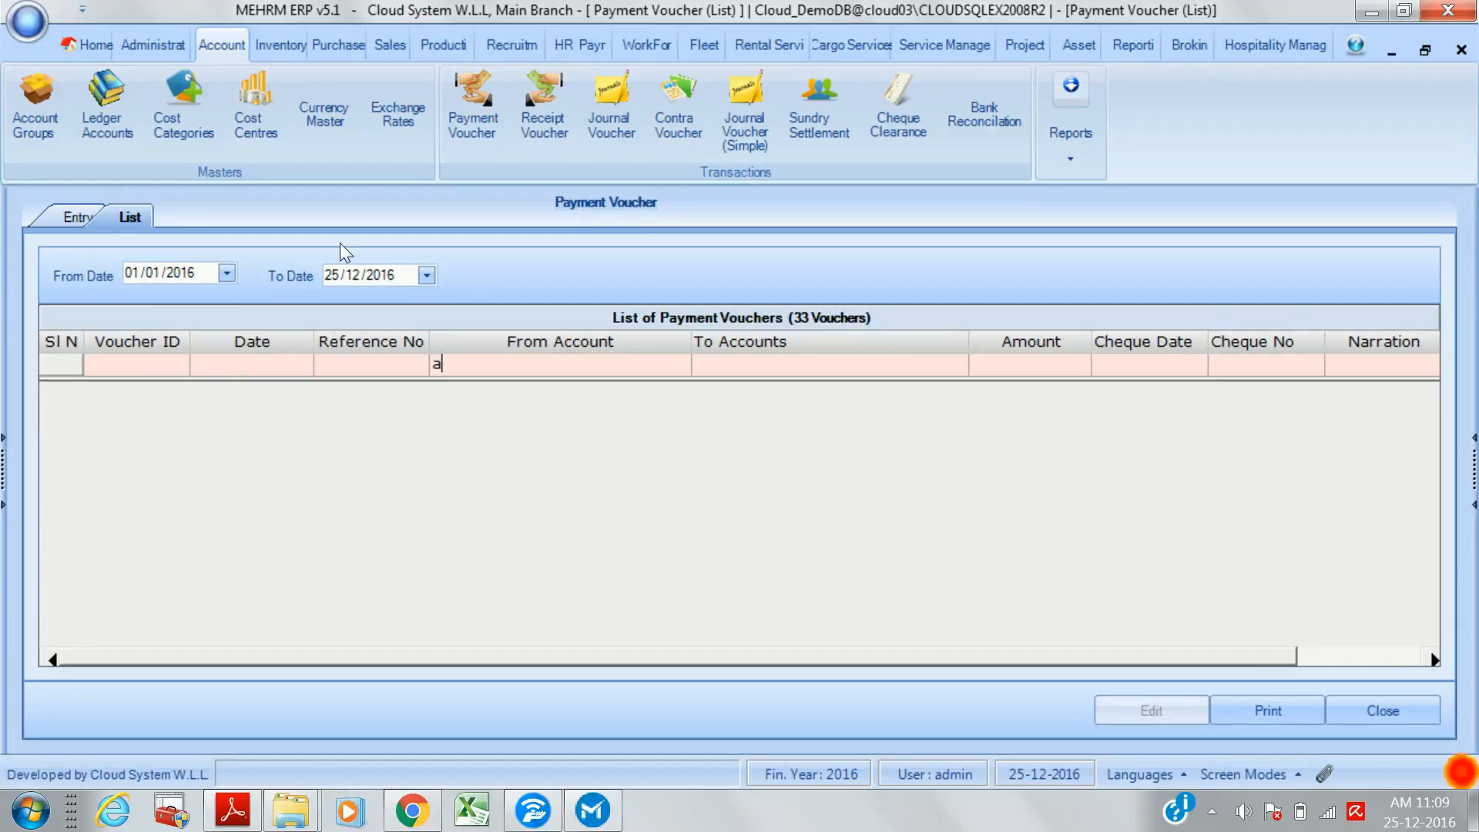
pyautogui.press('BackSpace')
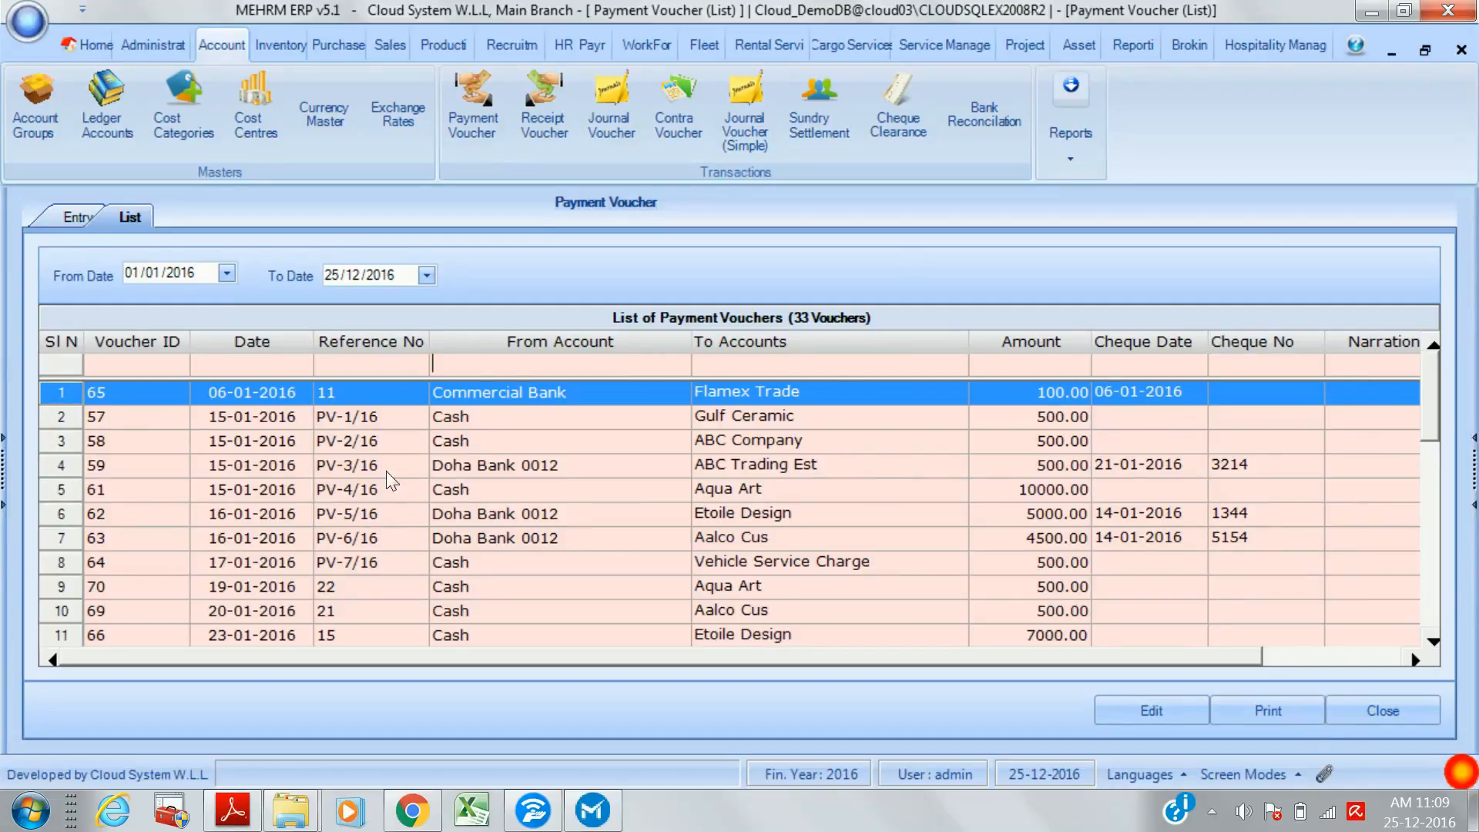
# - Start a new payment voucher dated 25/12/2016, paid from Commercial Bank, with the entry type OnAccount Voucher
pyautogui.click(77, 217)
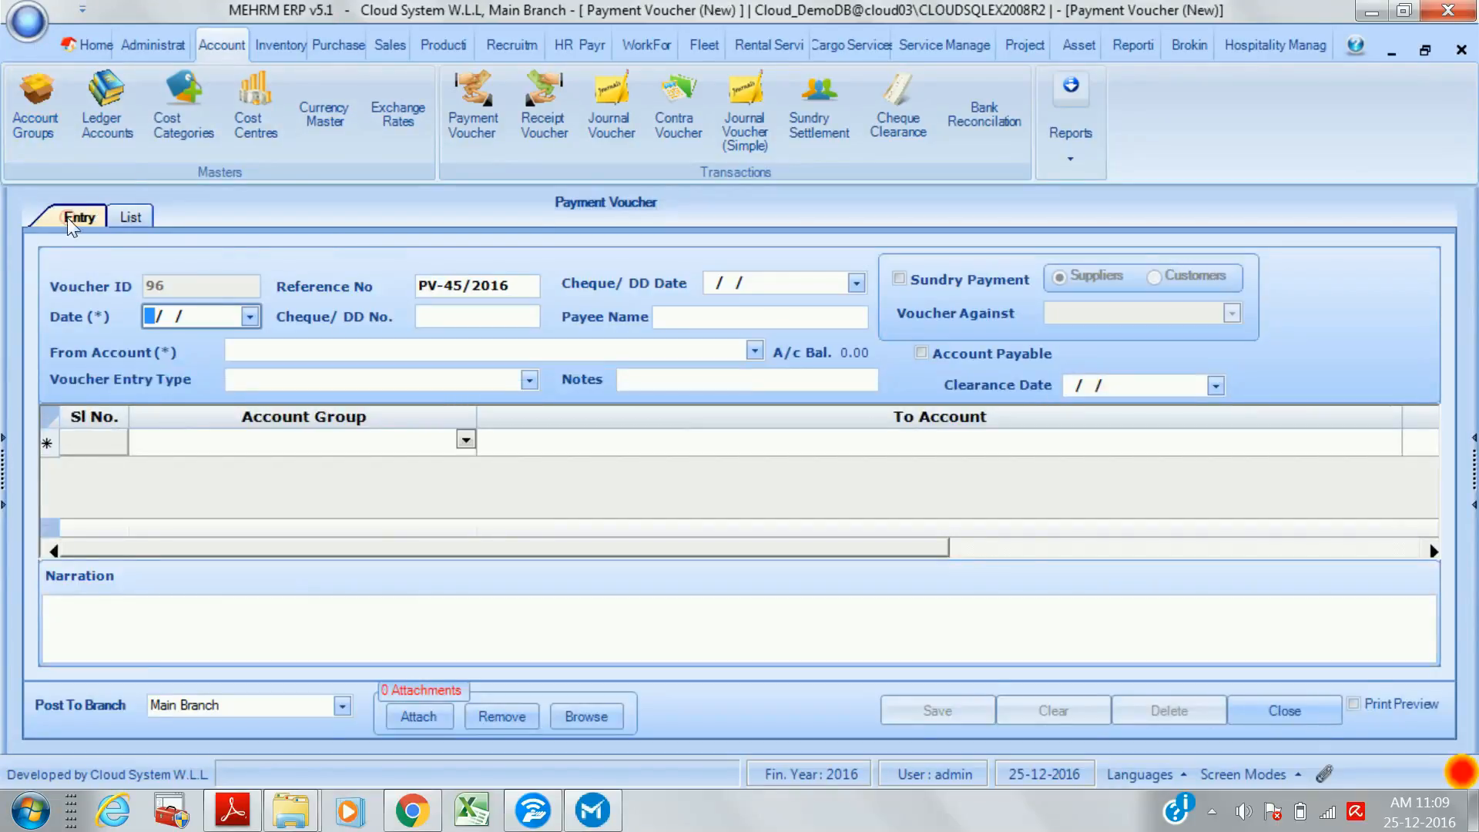
pyautogui.click(249, 316)
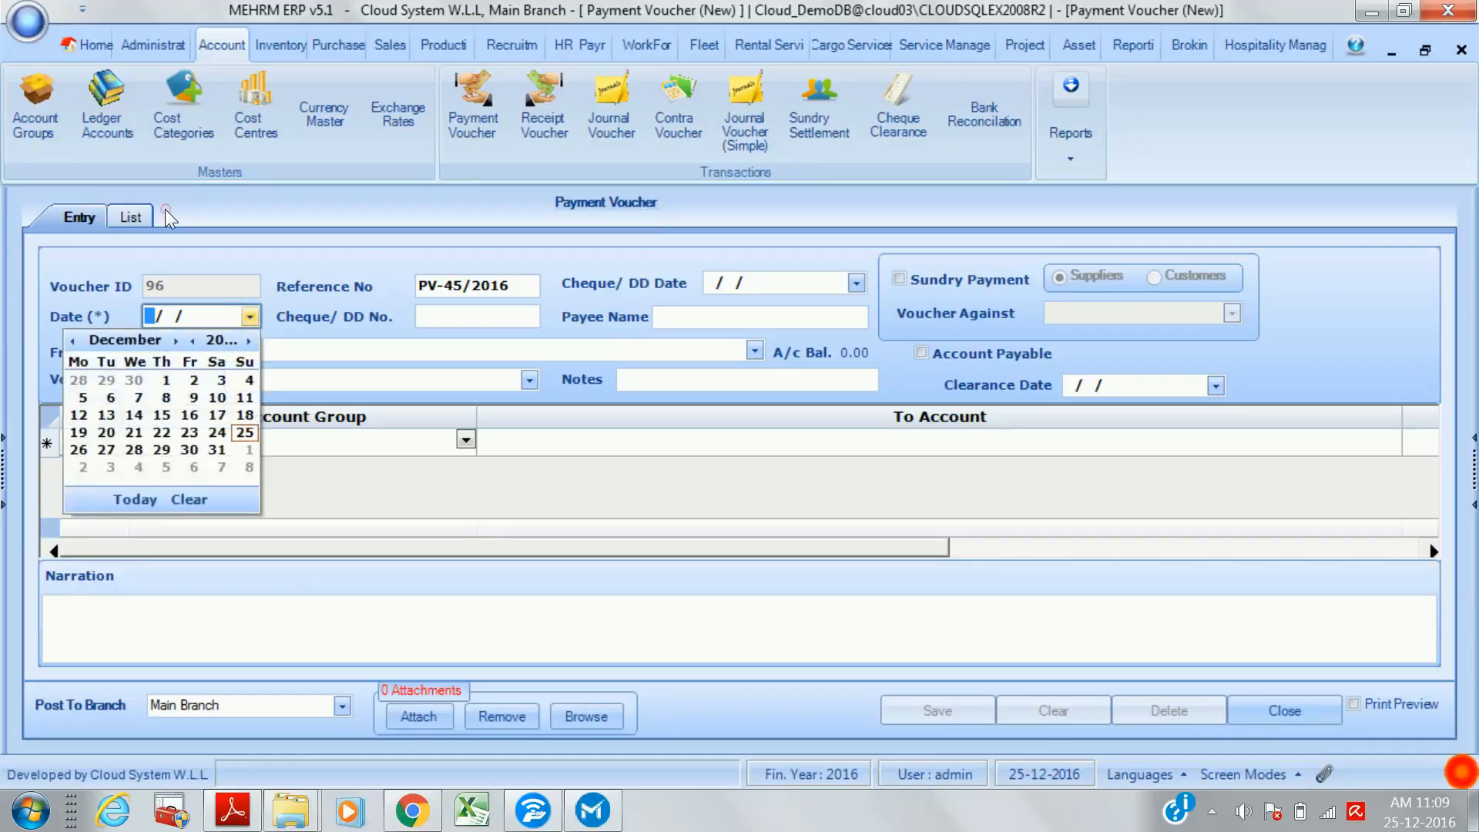
pyautogui.click(245, 432)
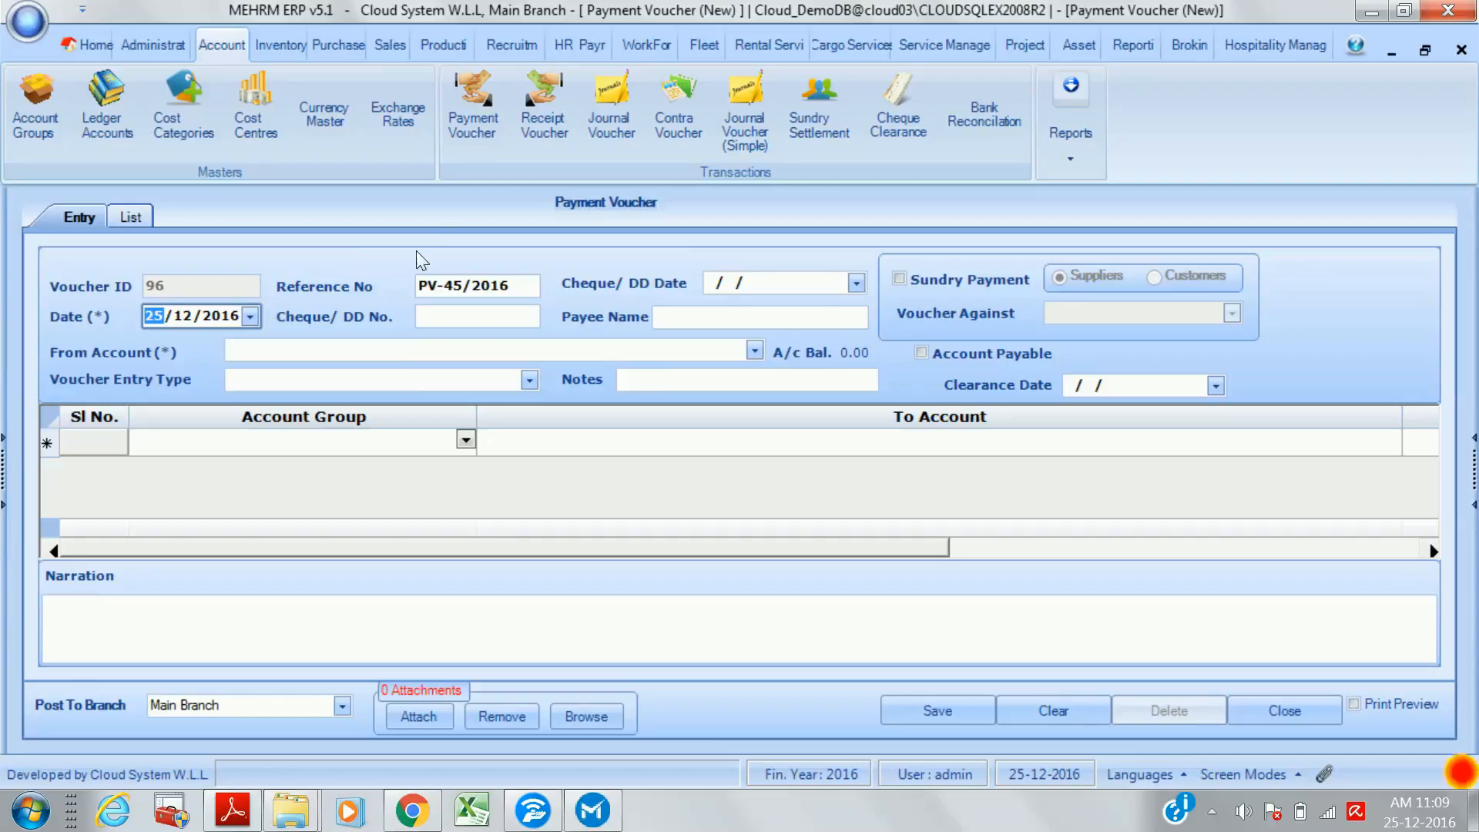
pyautogui.click(755, 353)
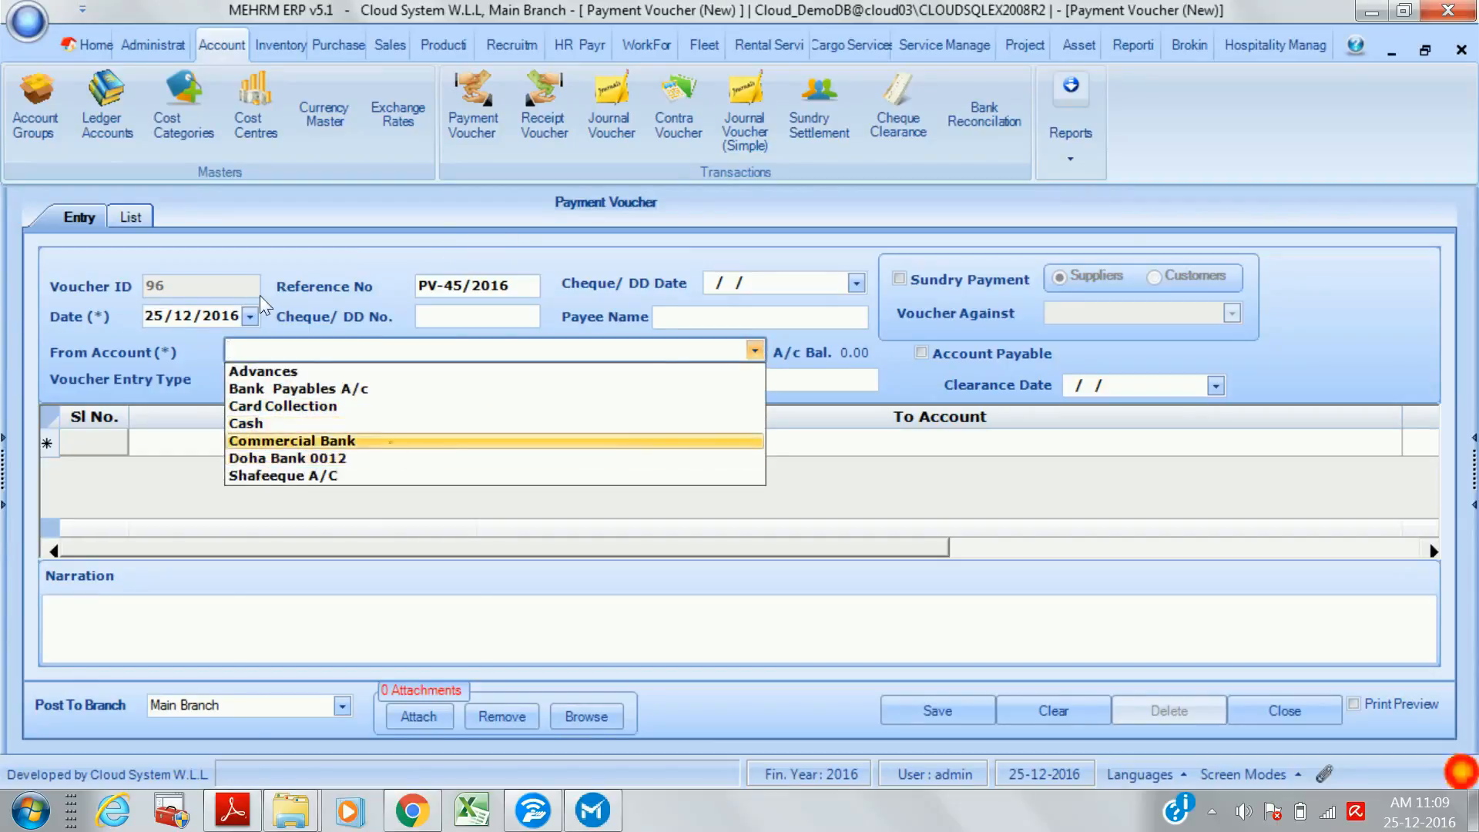
pyautogui.click(392, 442)
pyautogui.click(529, 380)
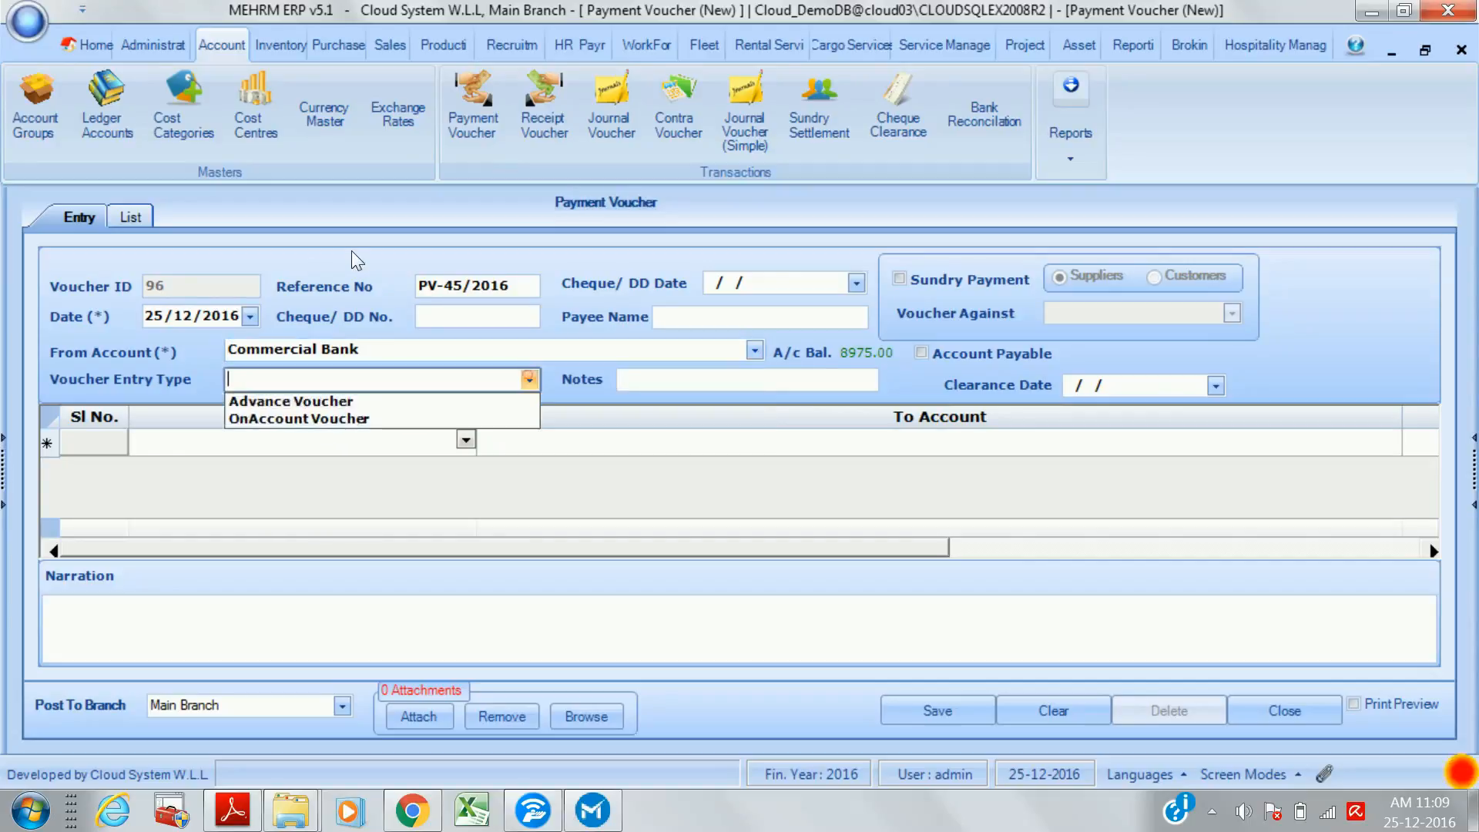
pyautogui.click(460, 420)
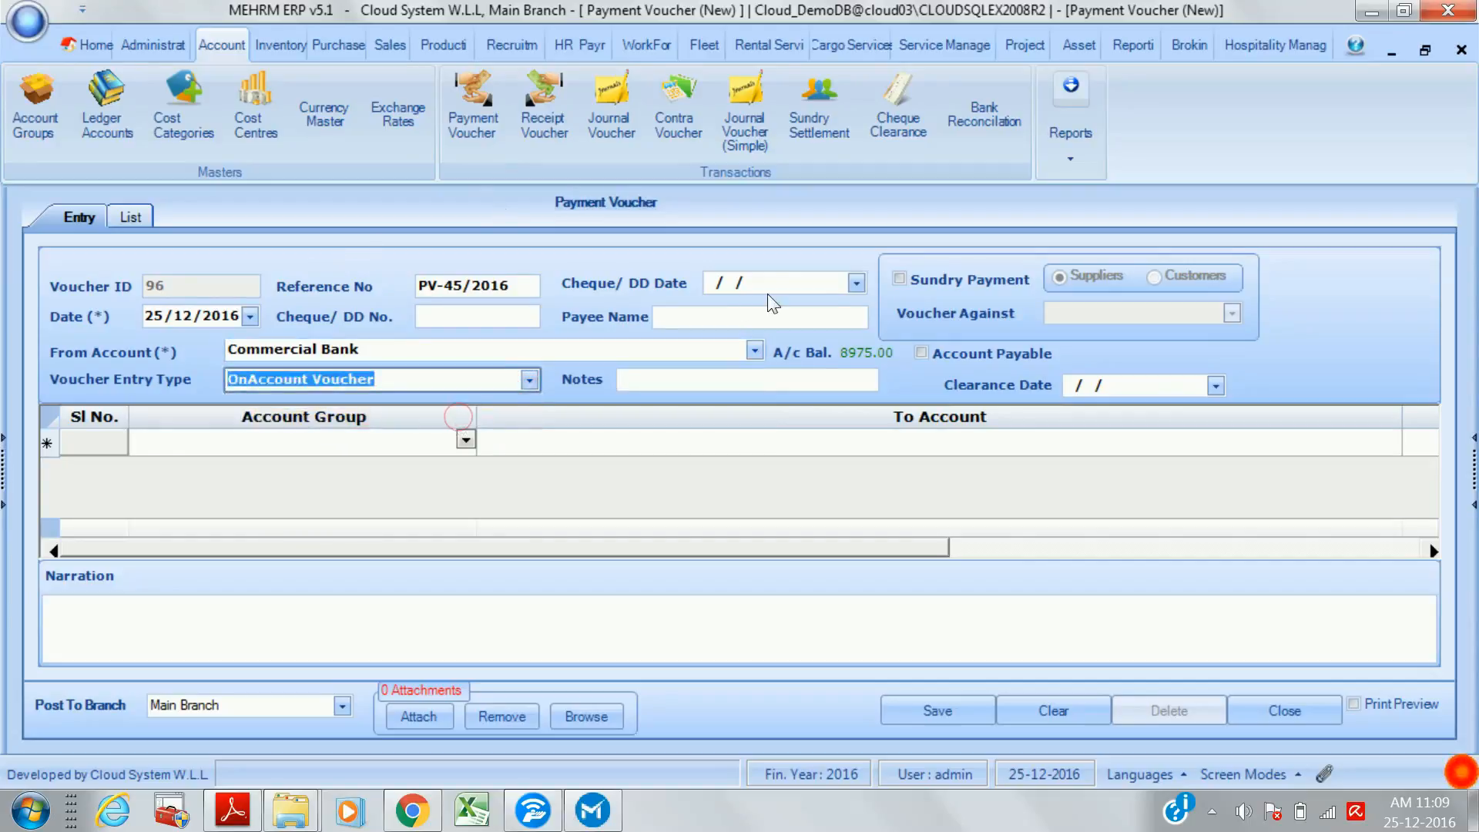
# - Set the payment voucher's cheque/DD date to 26/12/2016
pyautogui.click(856, 284)
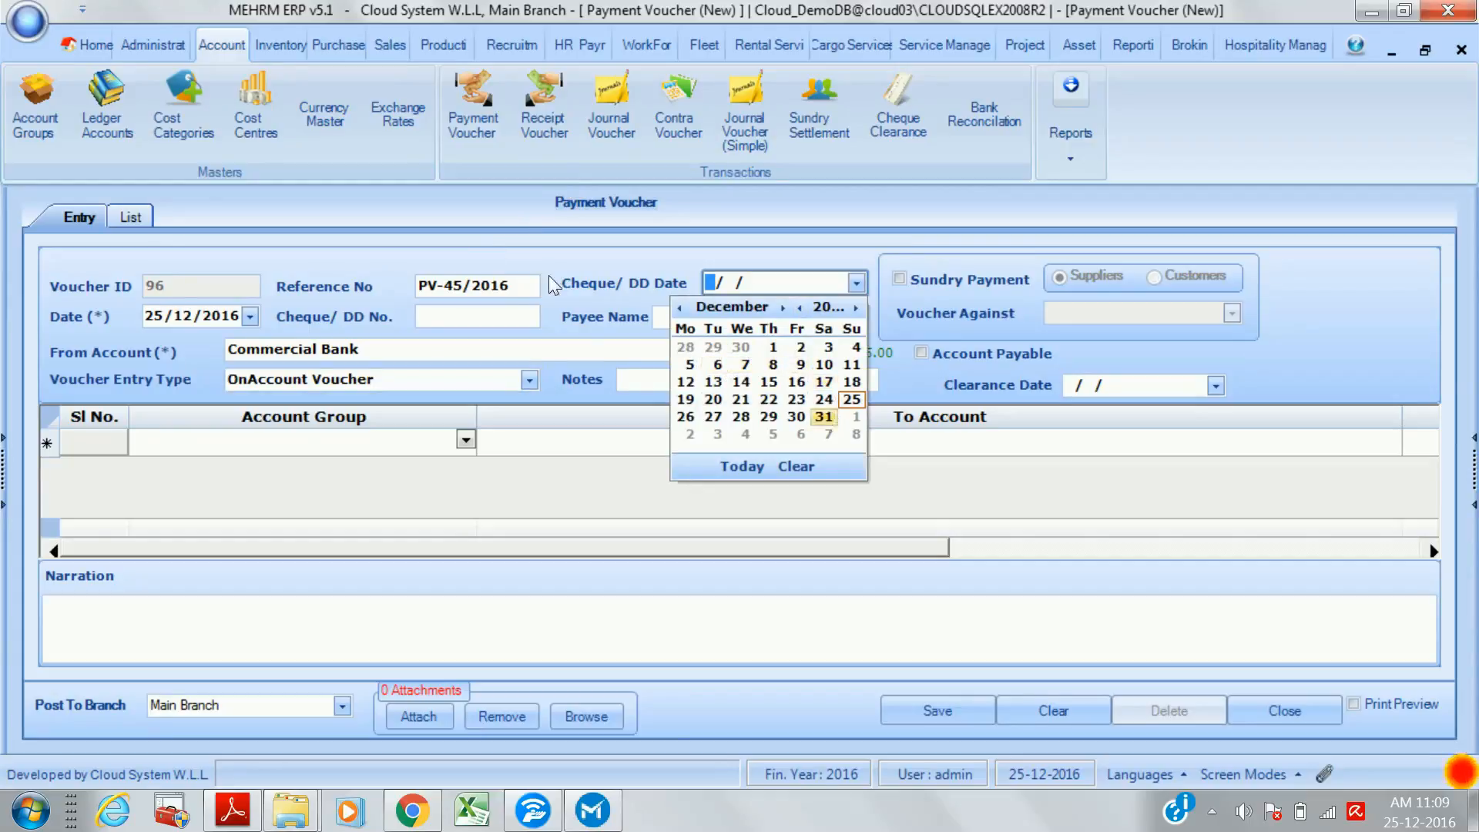
pyautogui.click(685, 417)
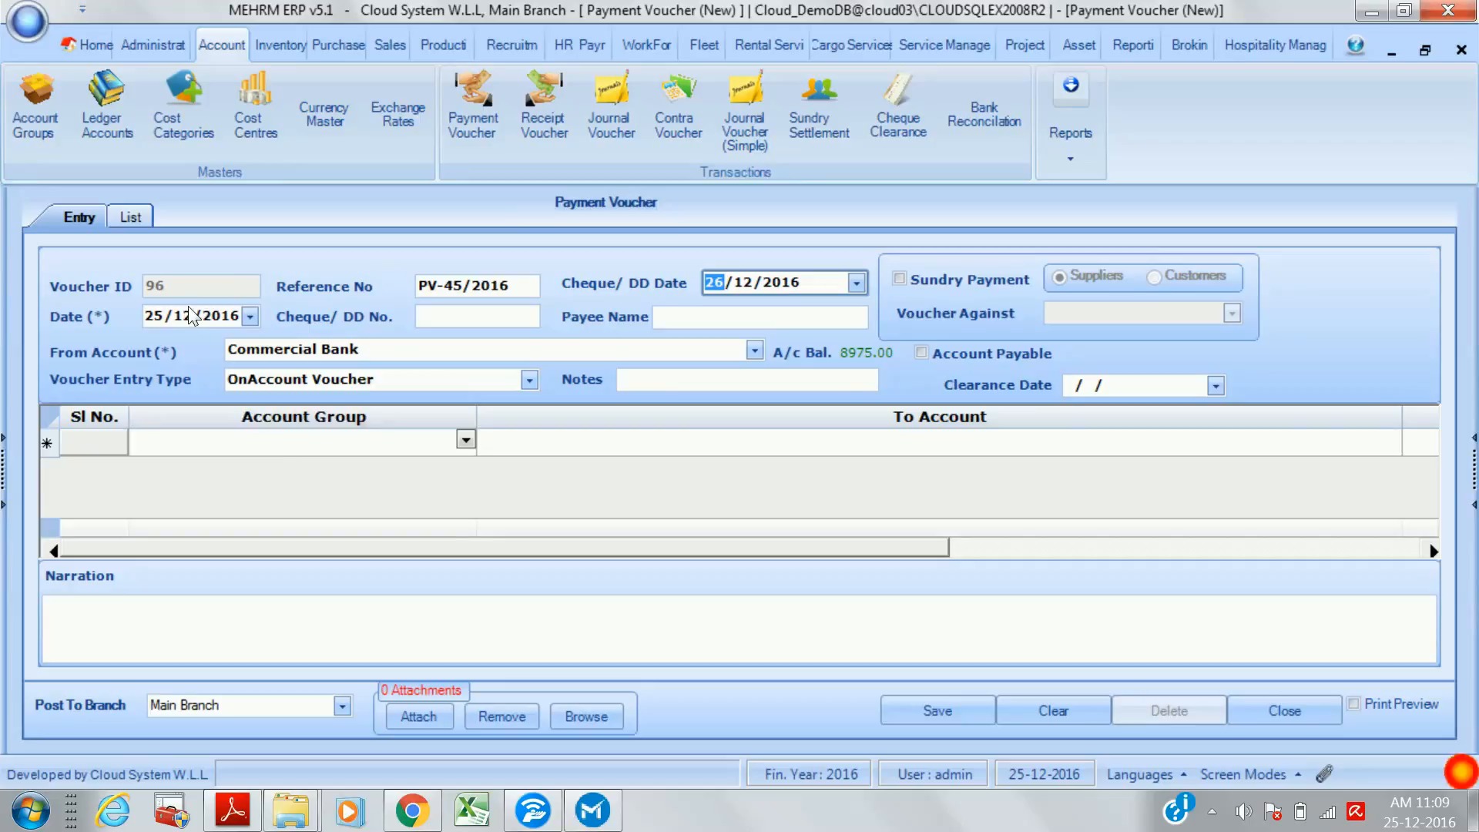
# - Add a voucher line with account group HR Expenses, To Account Airticket A/c and an amount of 10000
pyautogui.click(433, 442)
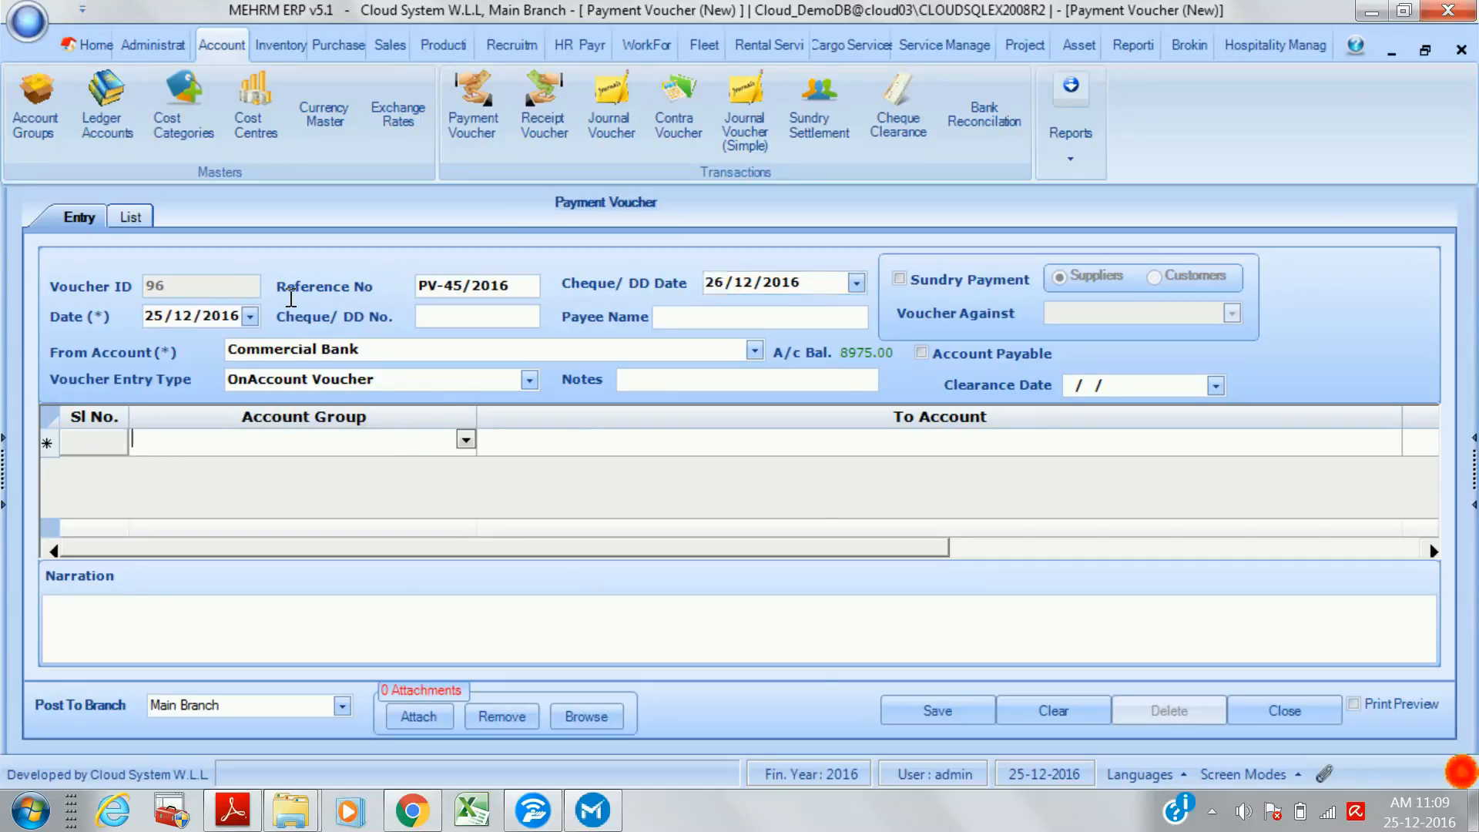
pyautogui.write('hr')
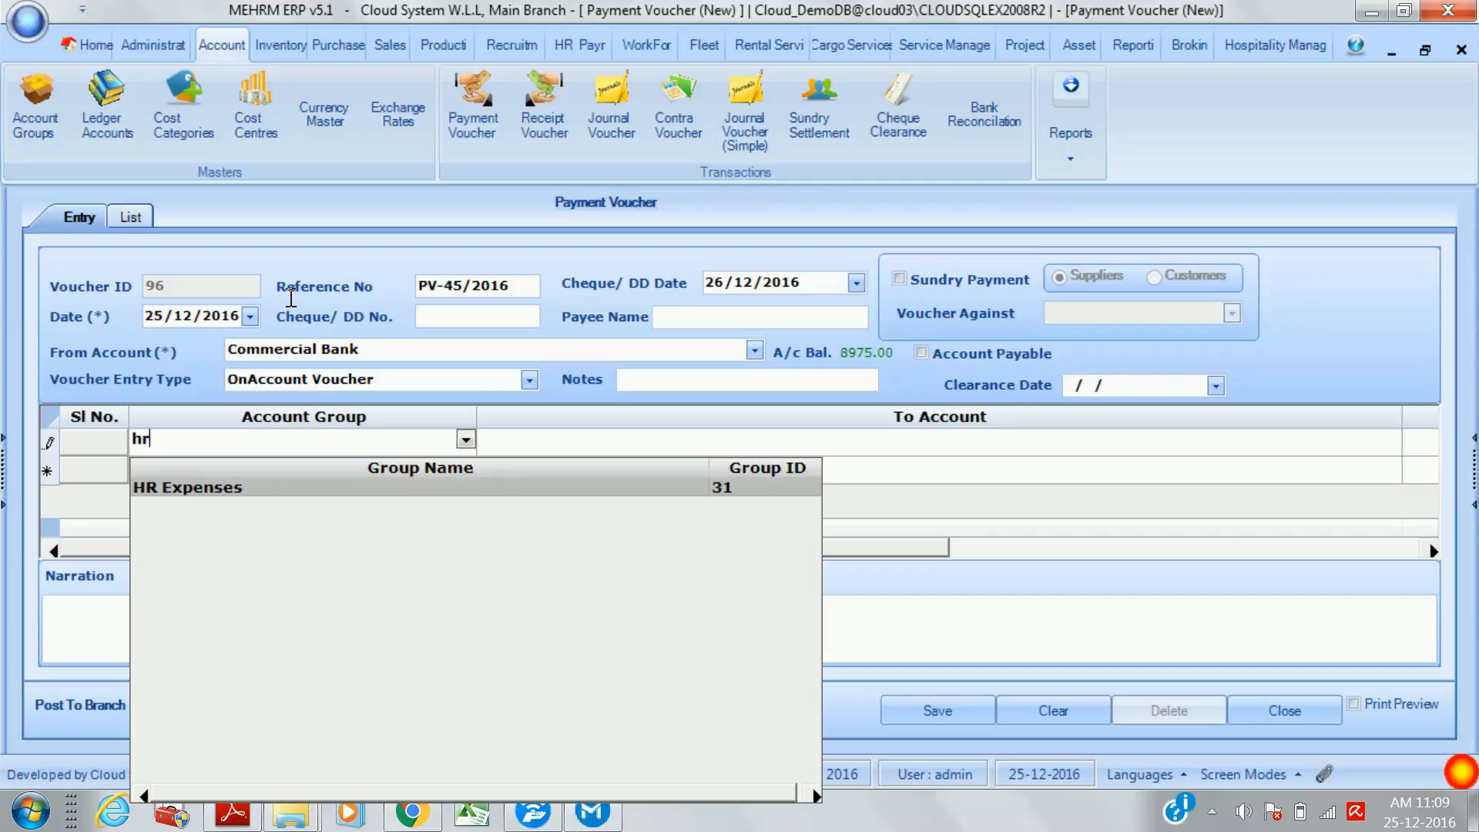
pyautogui.press('Return')
pyautogui.click(609, 444)
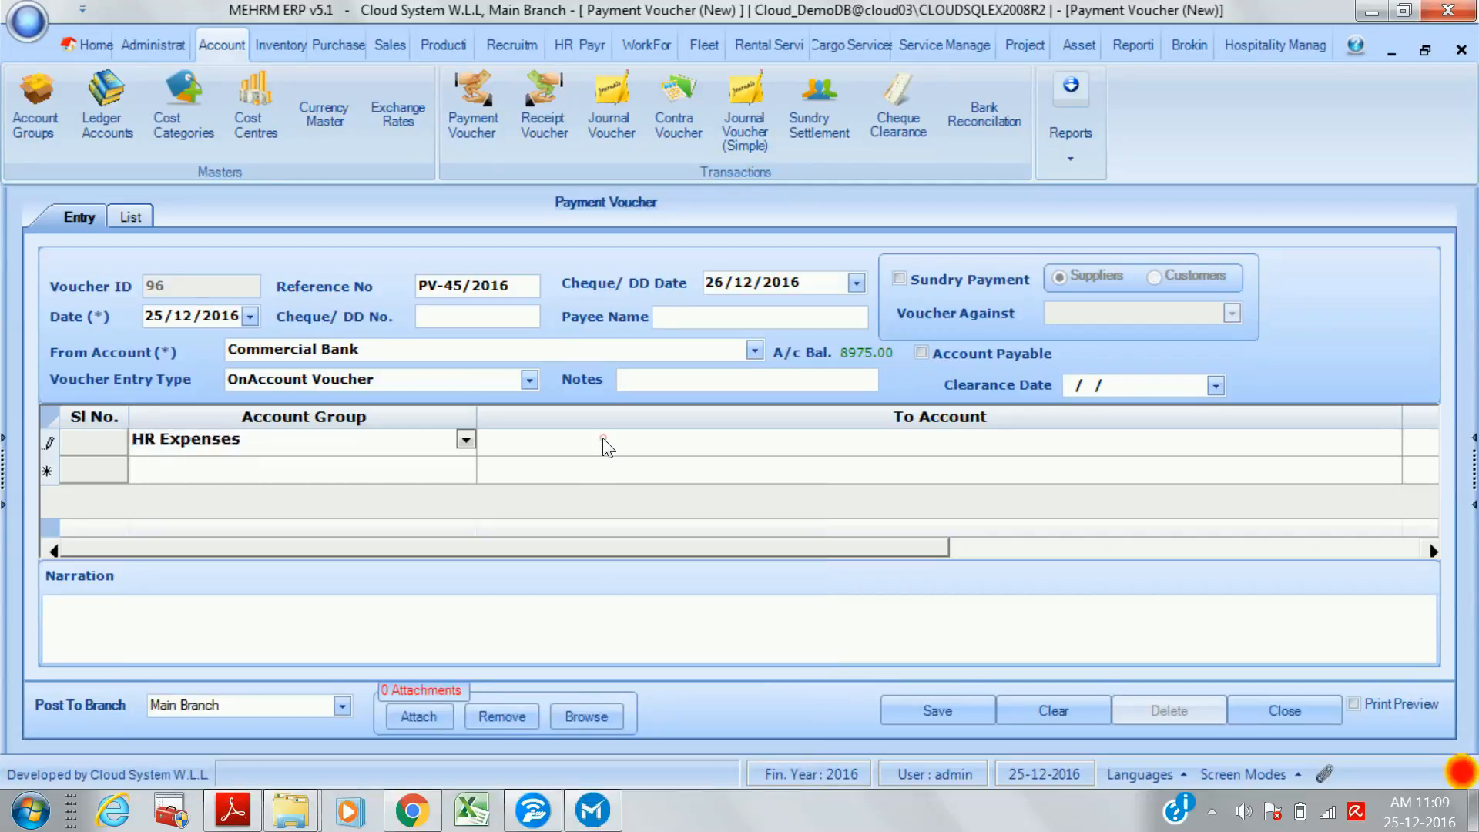
pyautogui.click(1391, 441)
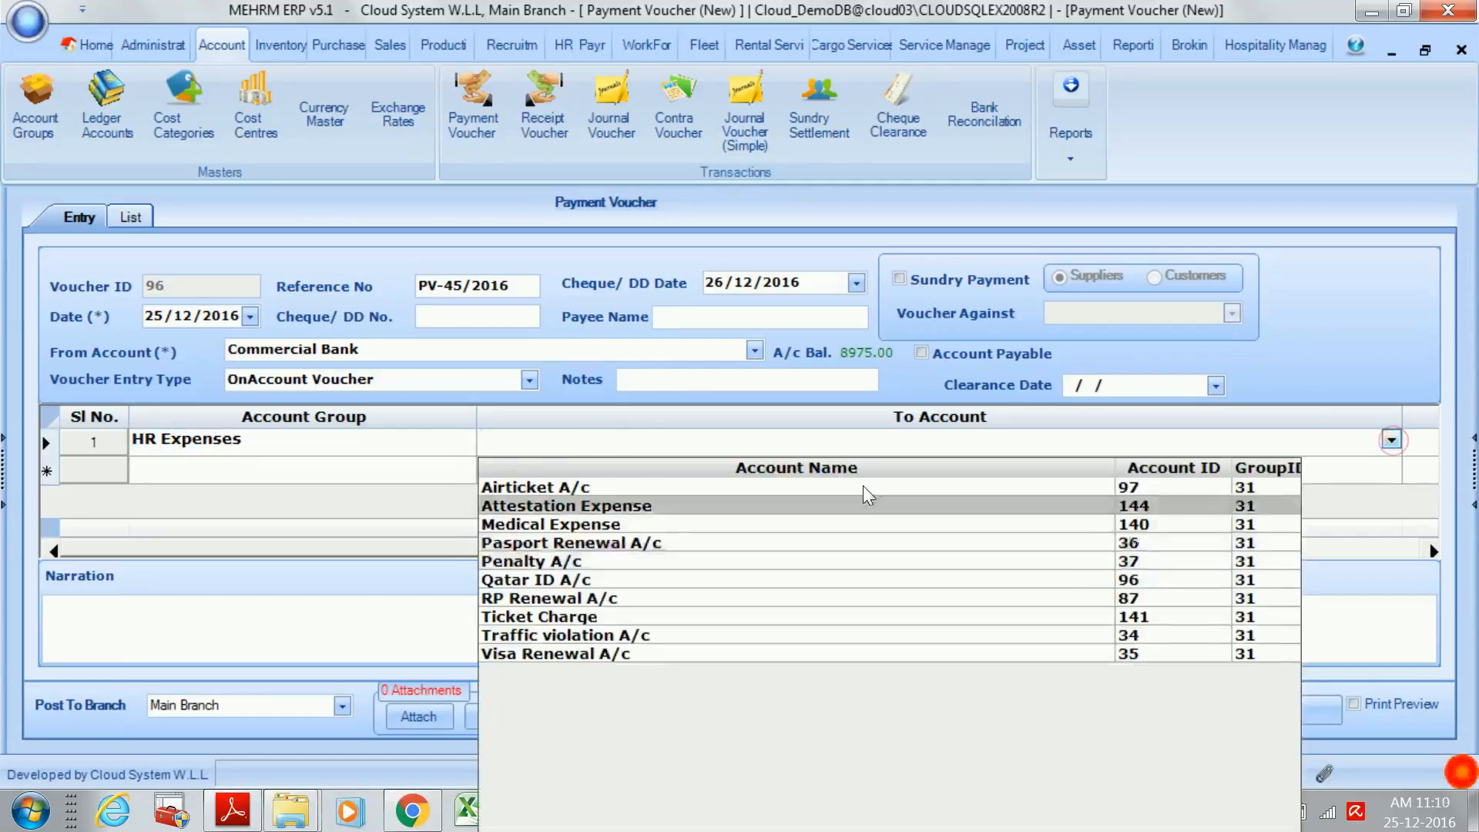
pyautogui.click(808, 492)
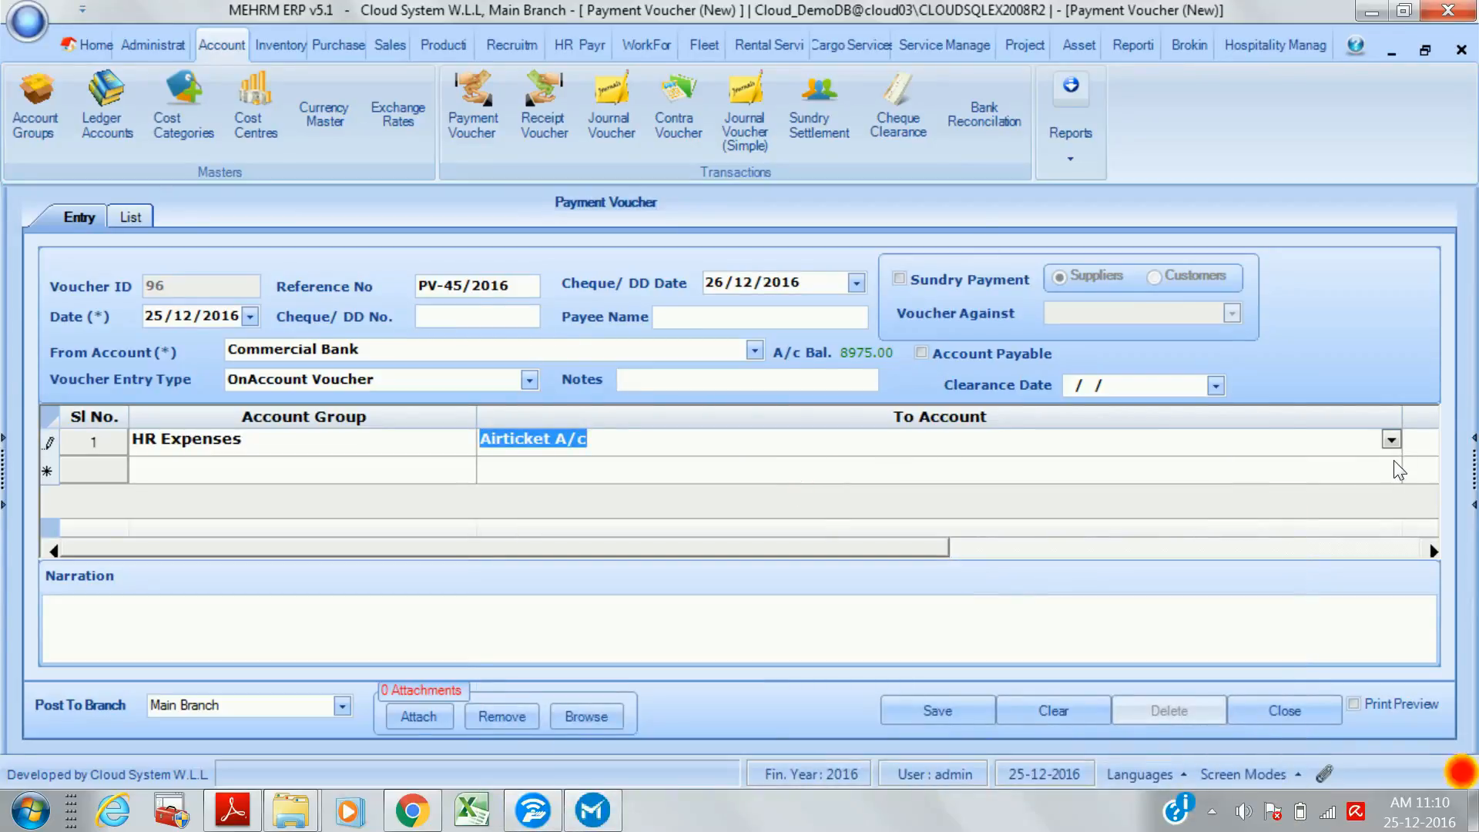
pyautogui.press('Tab')
pyautogui.write('1000')
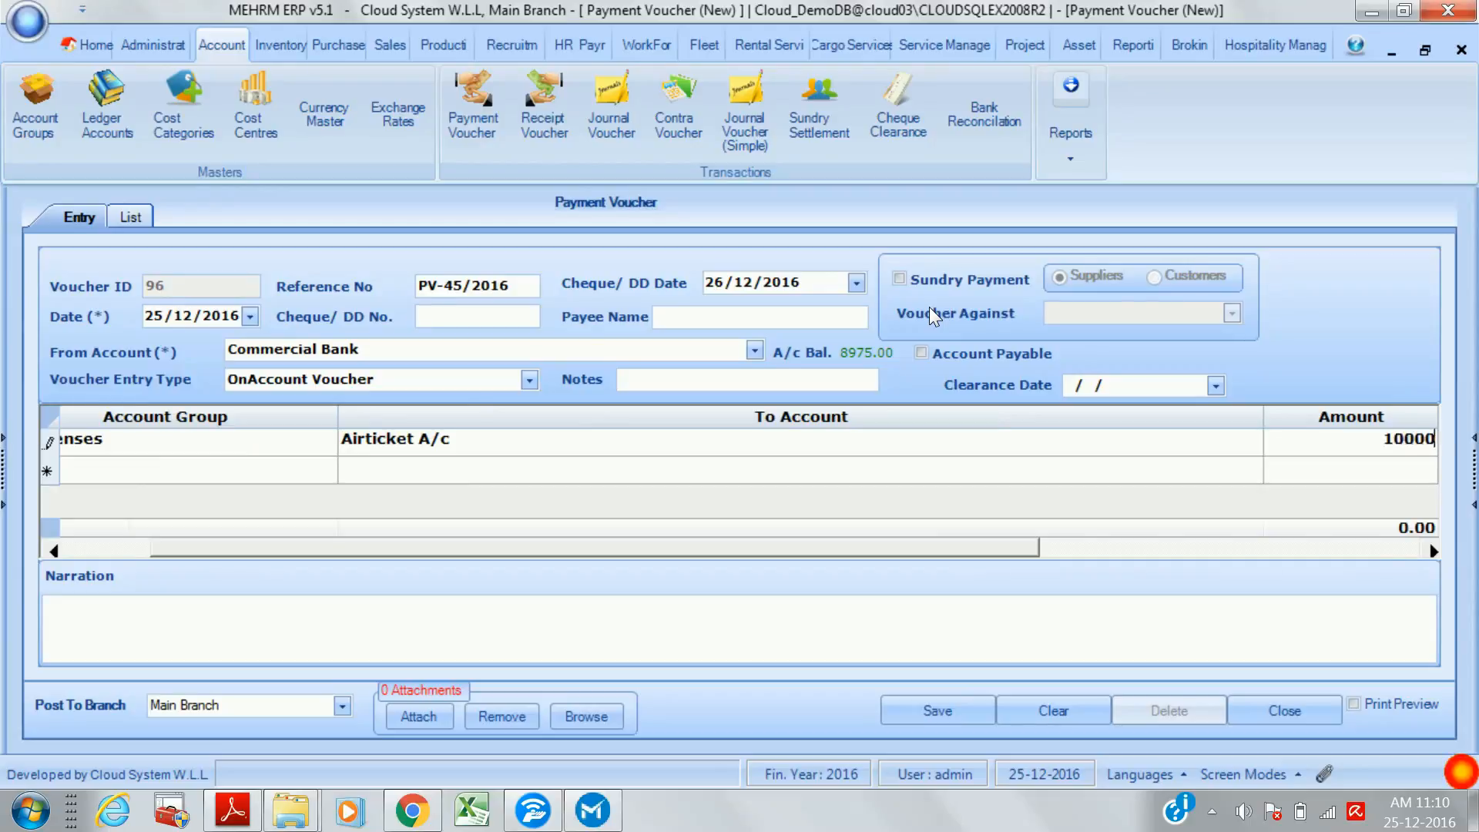
pyautogui.press('Return')
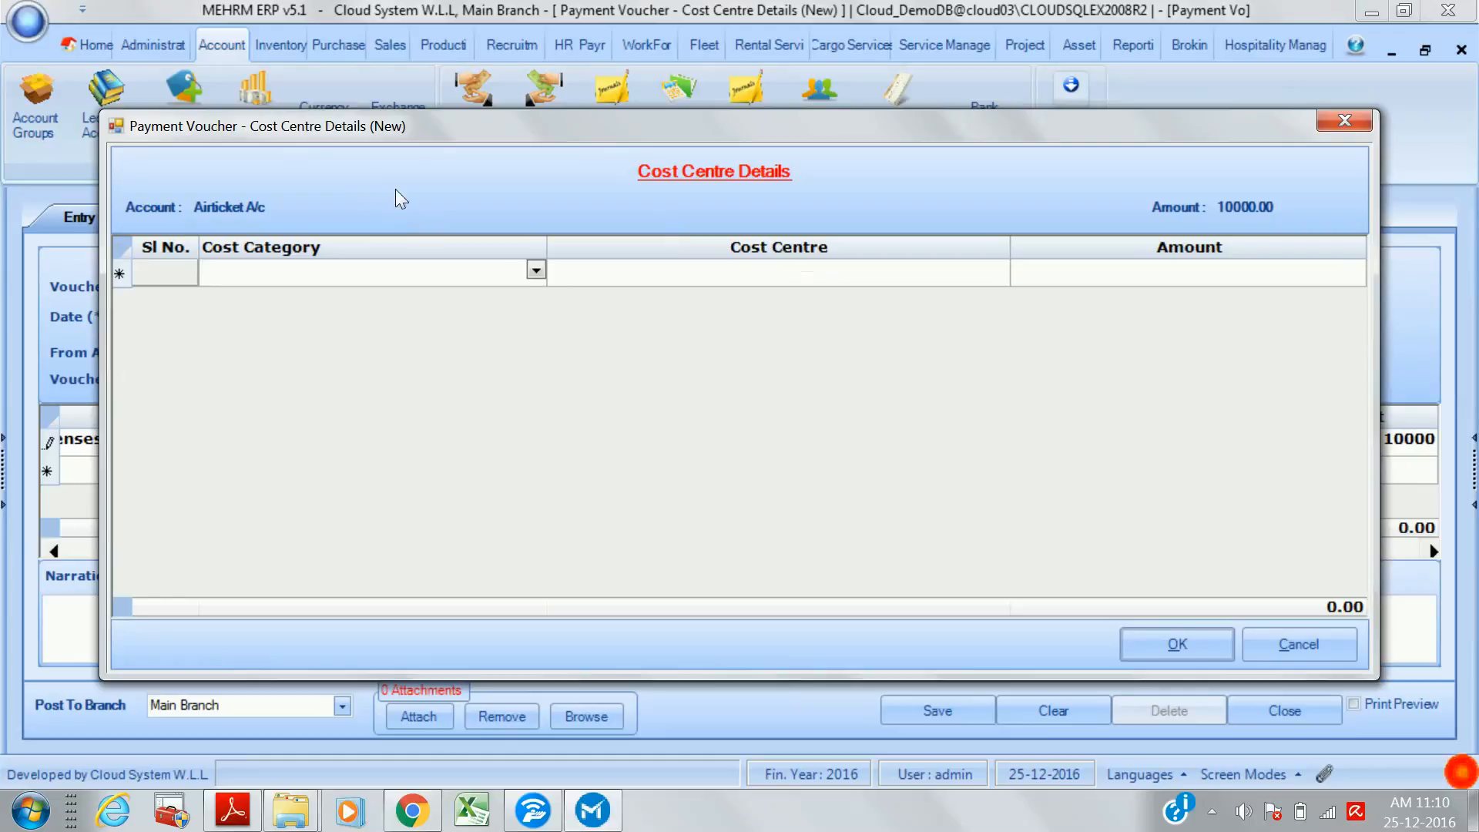
# - In the Airticket A/c cost centre details, allocate 1200 to cost centre 2531222
pyautogui.click(719, 273)
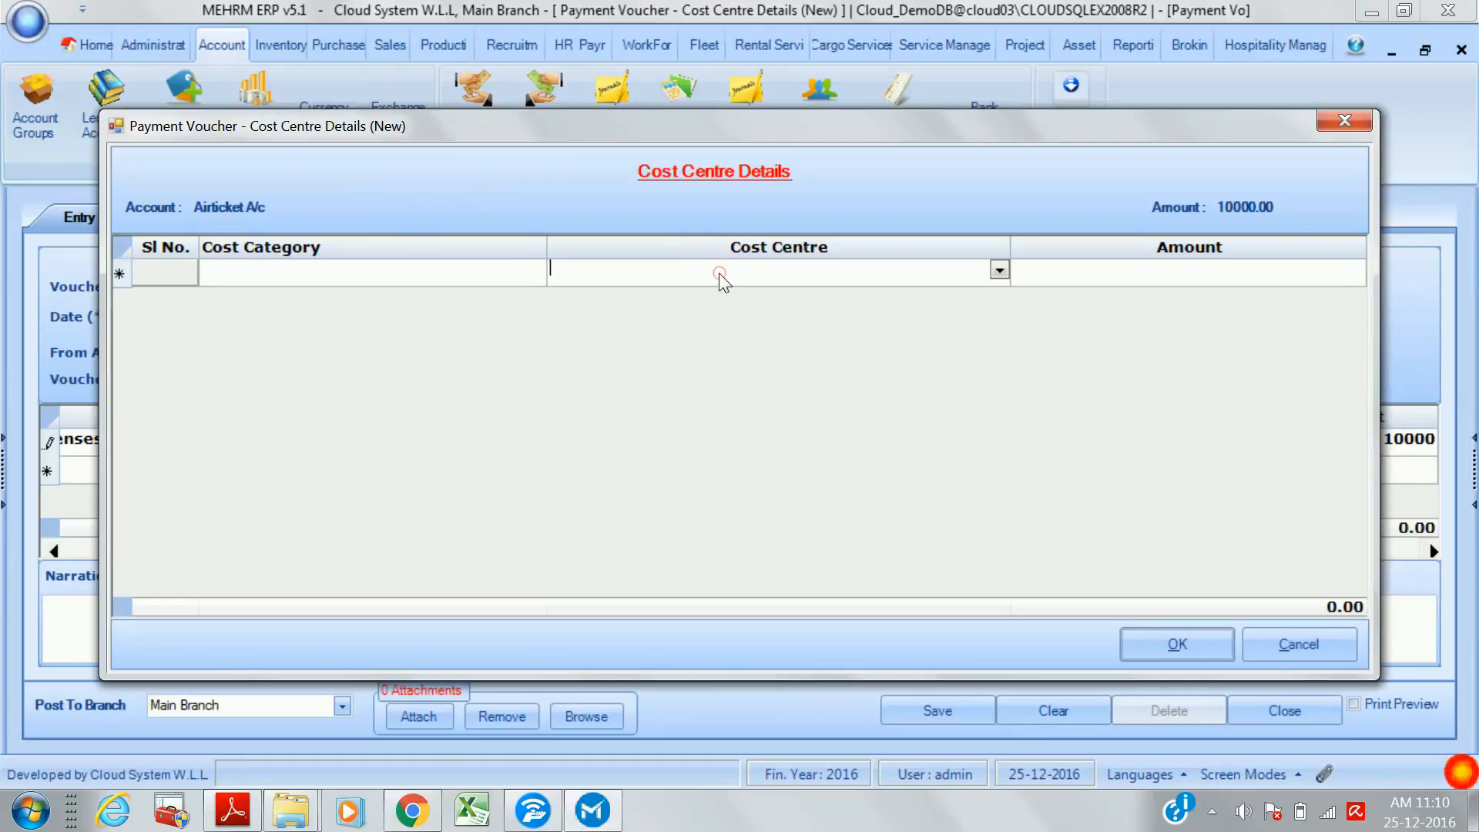
pyautogui.click(1000, 271)
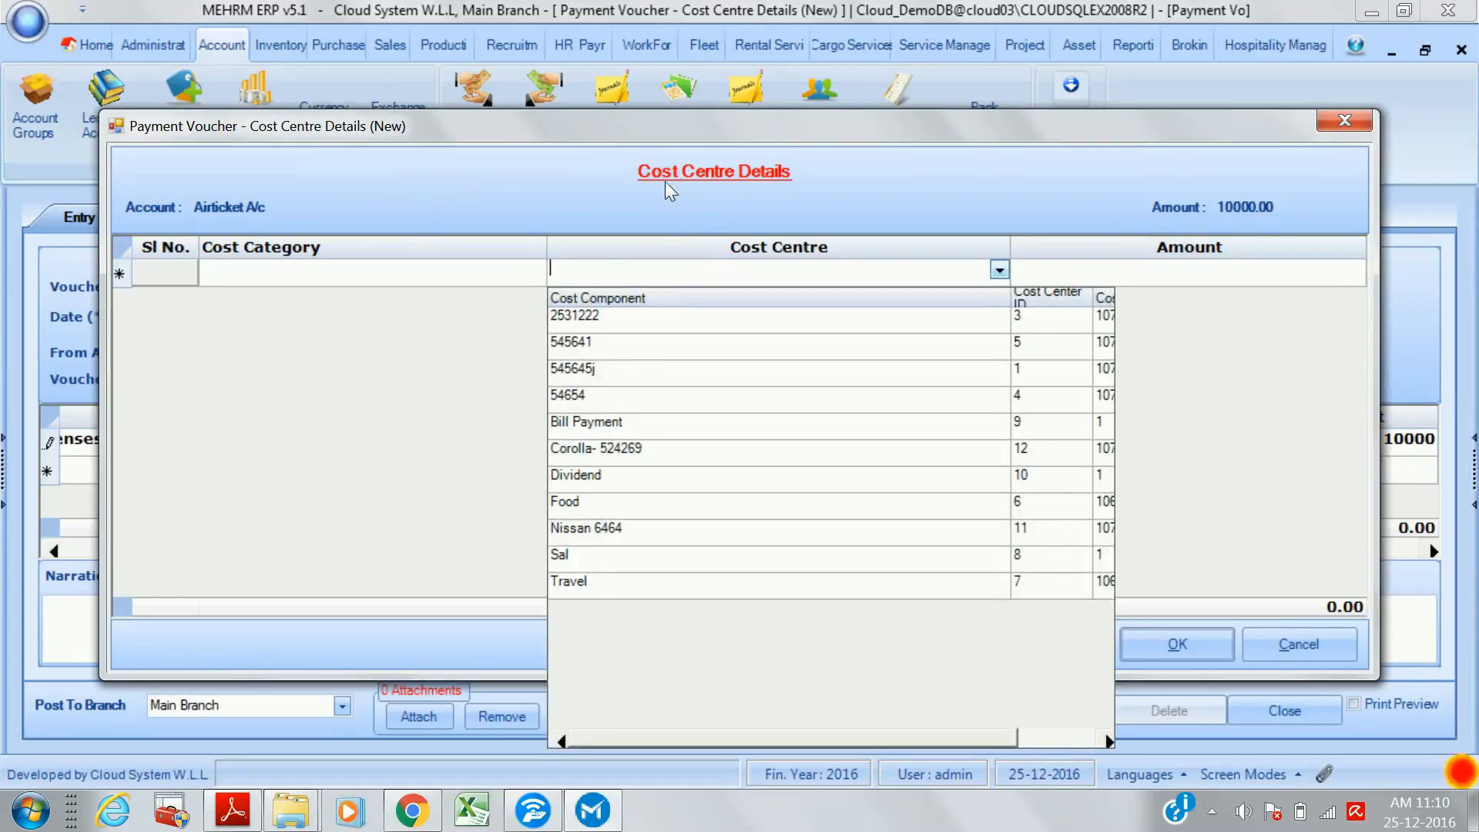
pyautogui.click(645, 322)
pyautogui.press('Tab')
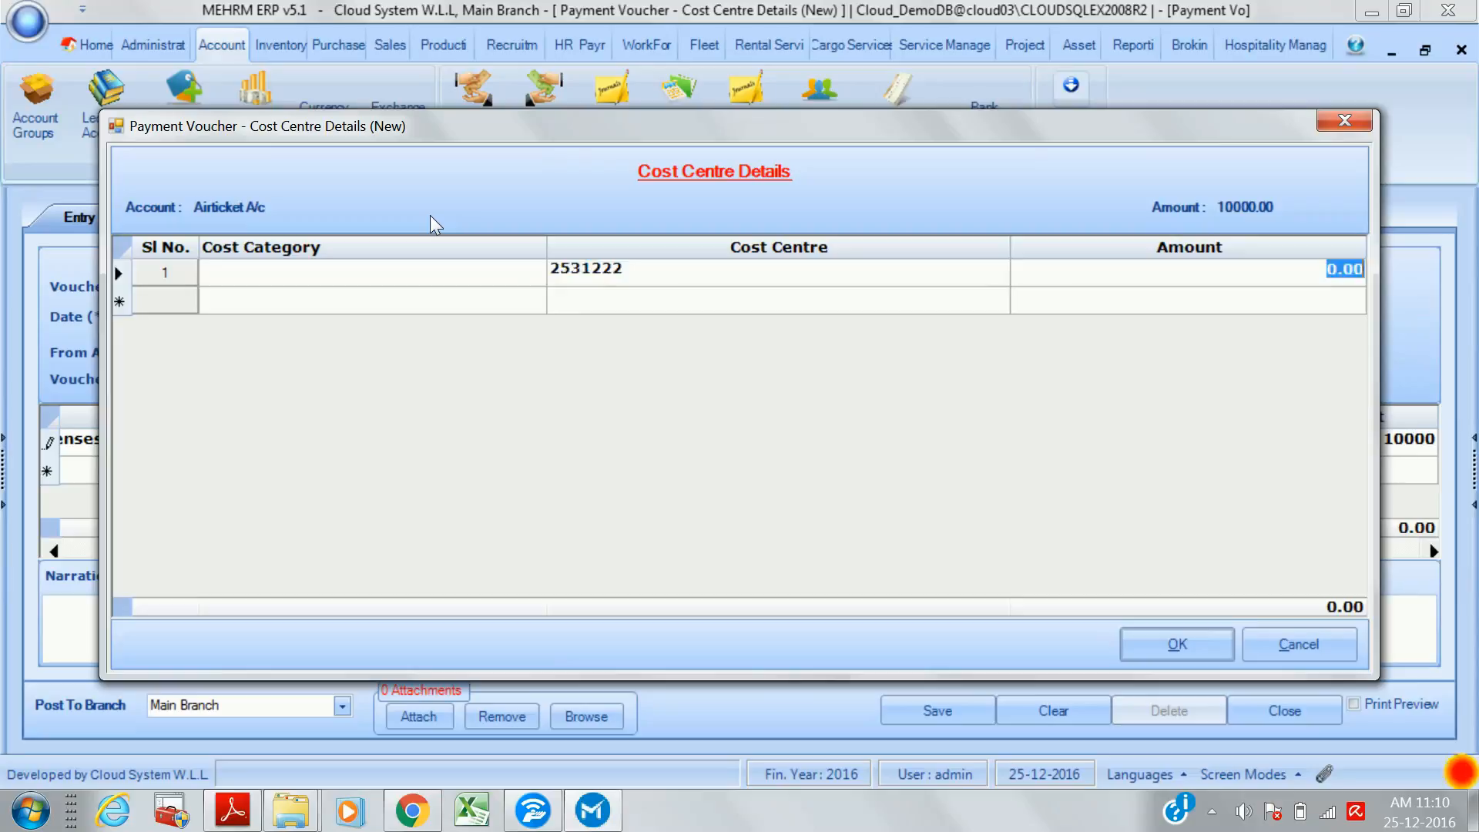
pyautogui.press('BackSpace')
pyautogui.write('1200')
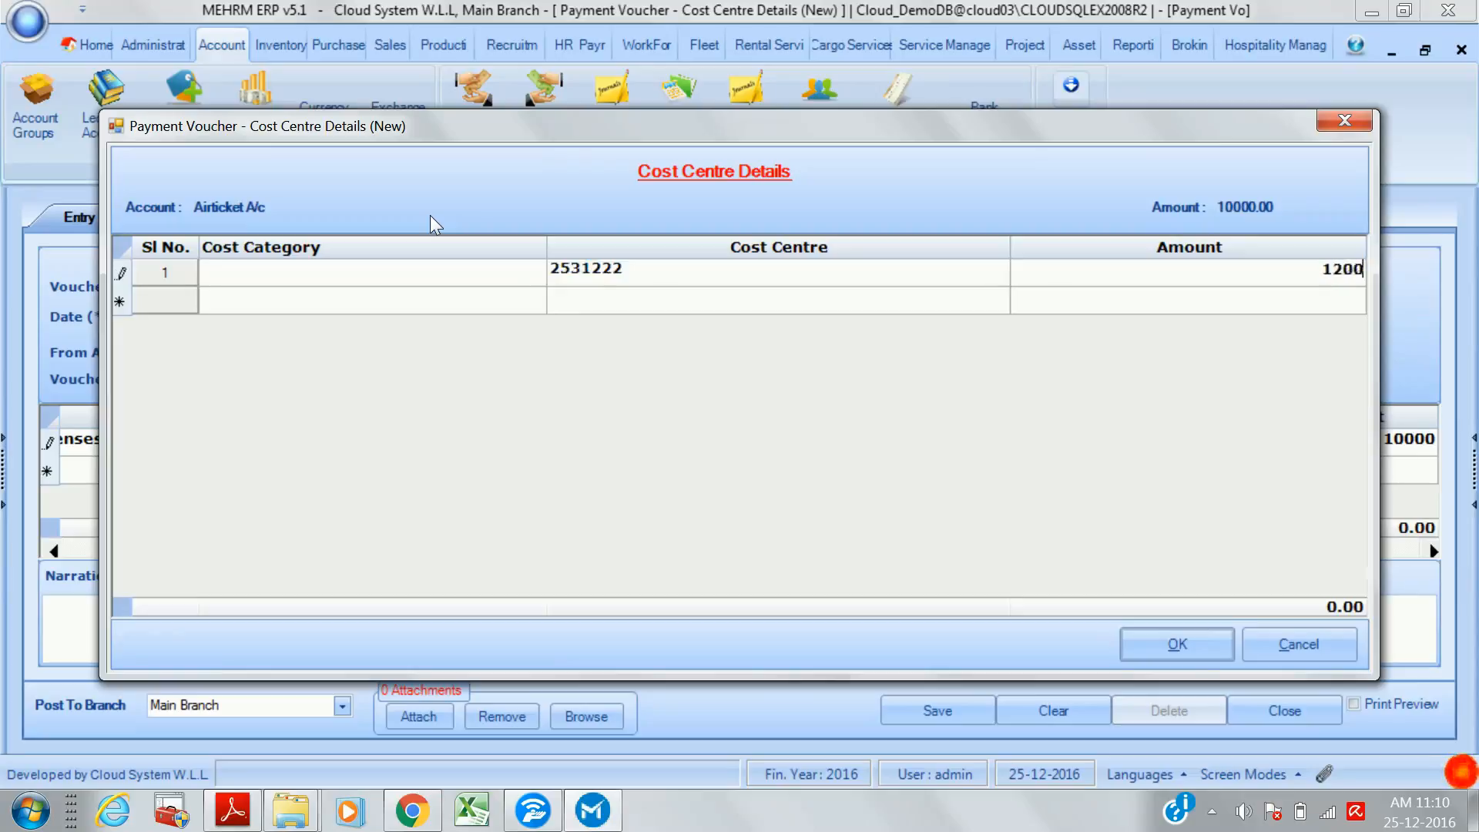
pyautogui.press('Tab')
pyautogui.press('Tab')
# - Try to add cost centre 545645j as a second allocation, and enter 1200 as its amount
pyautogui.click(1000, 299)
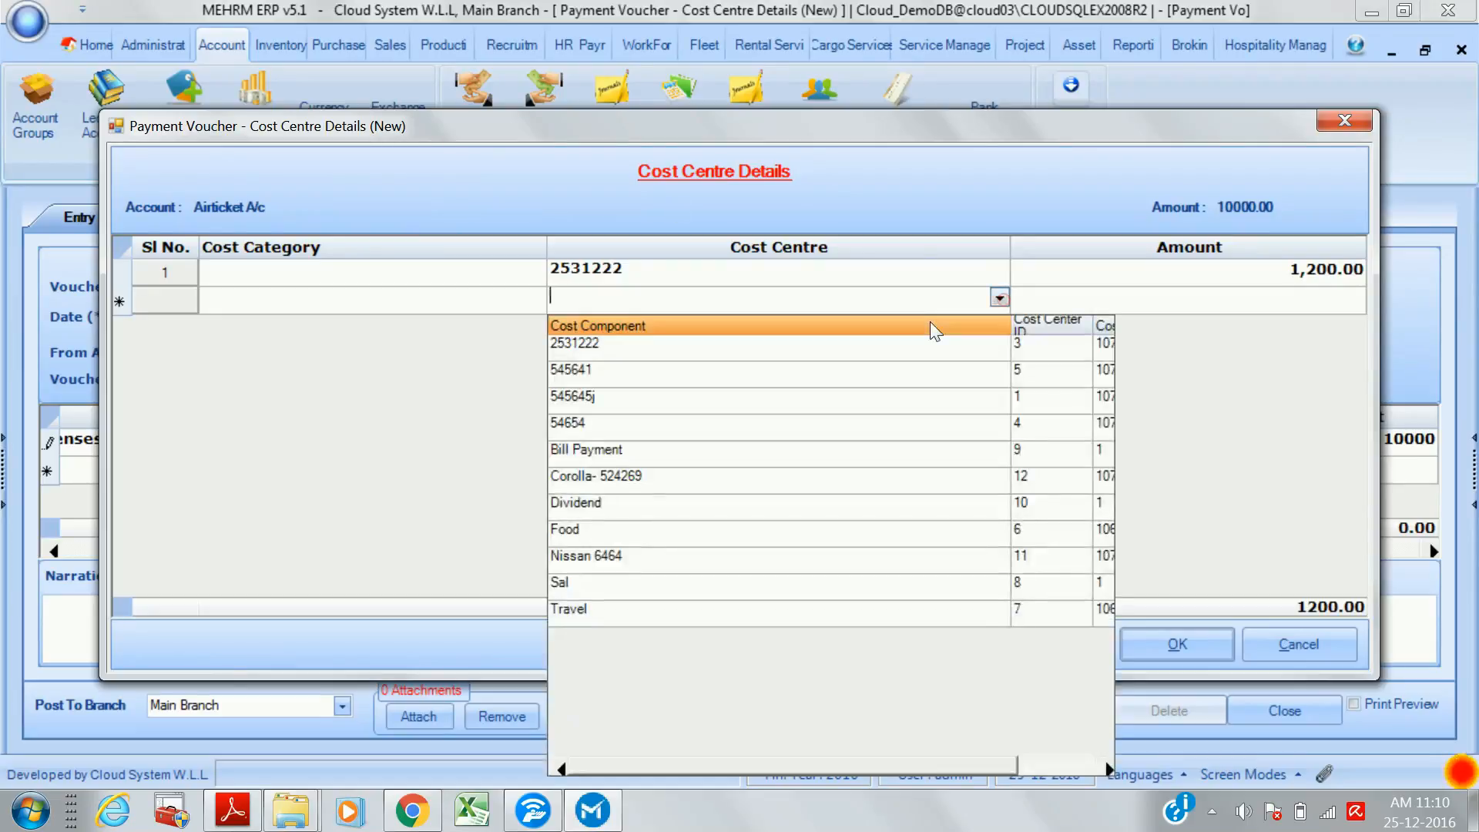
pyautogui.click(740, 403)
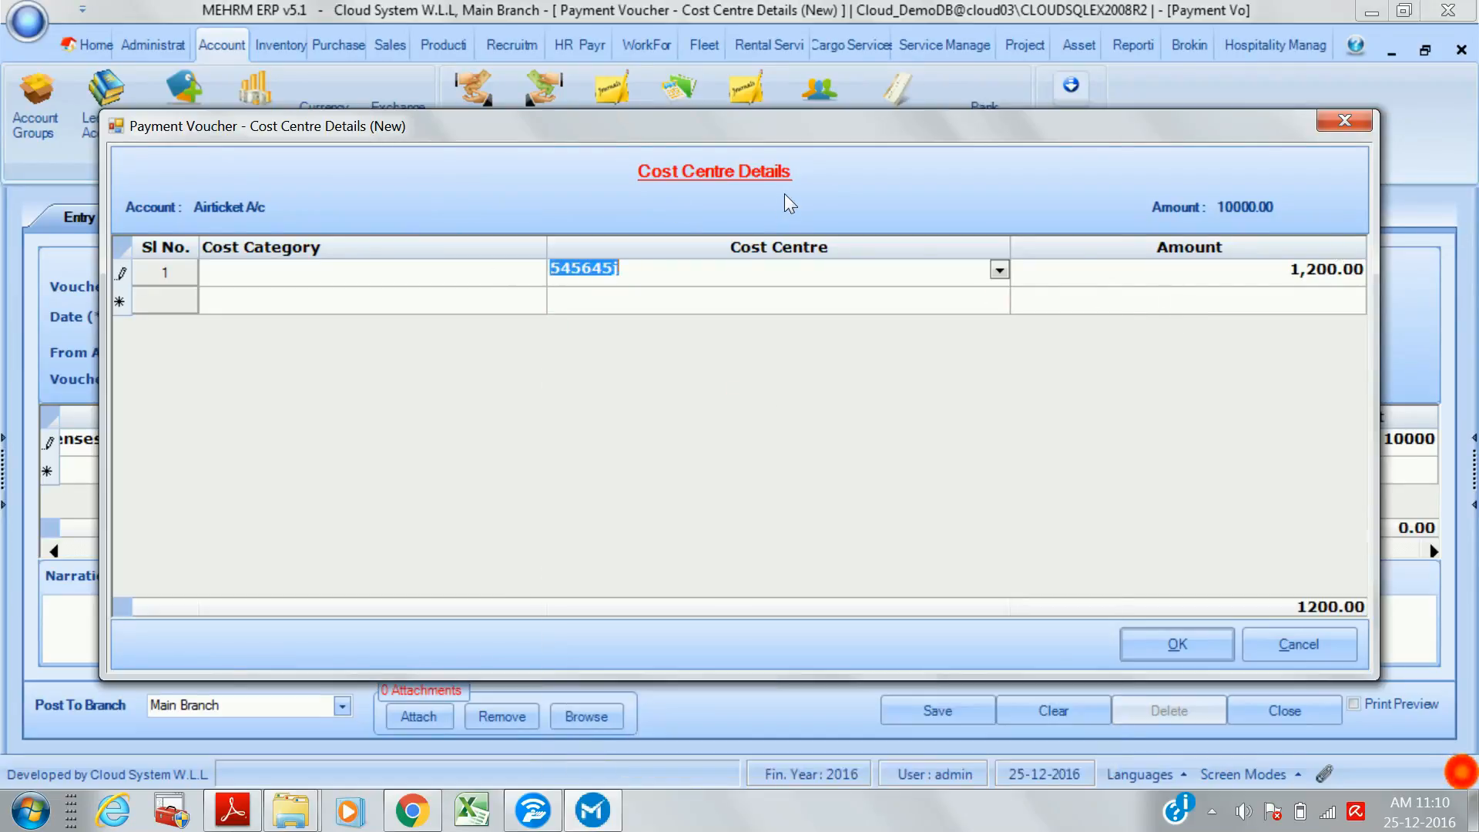
pyautogui.click(977, 299)
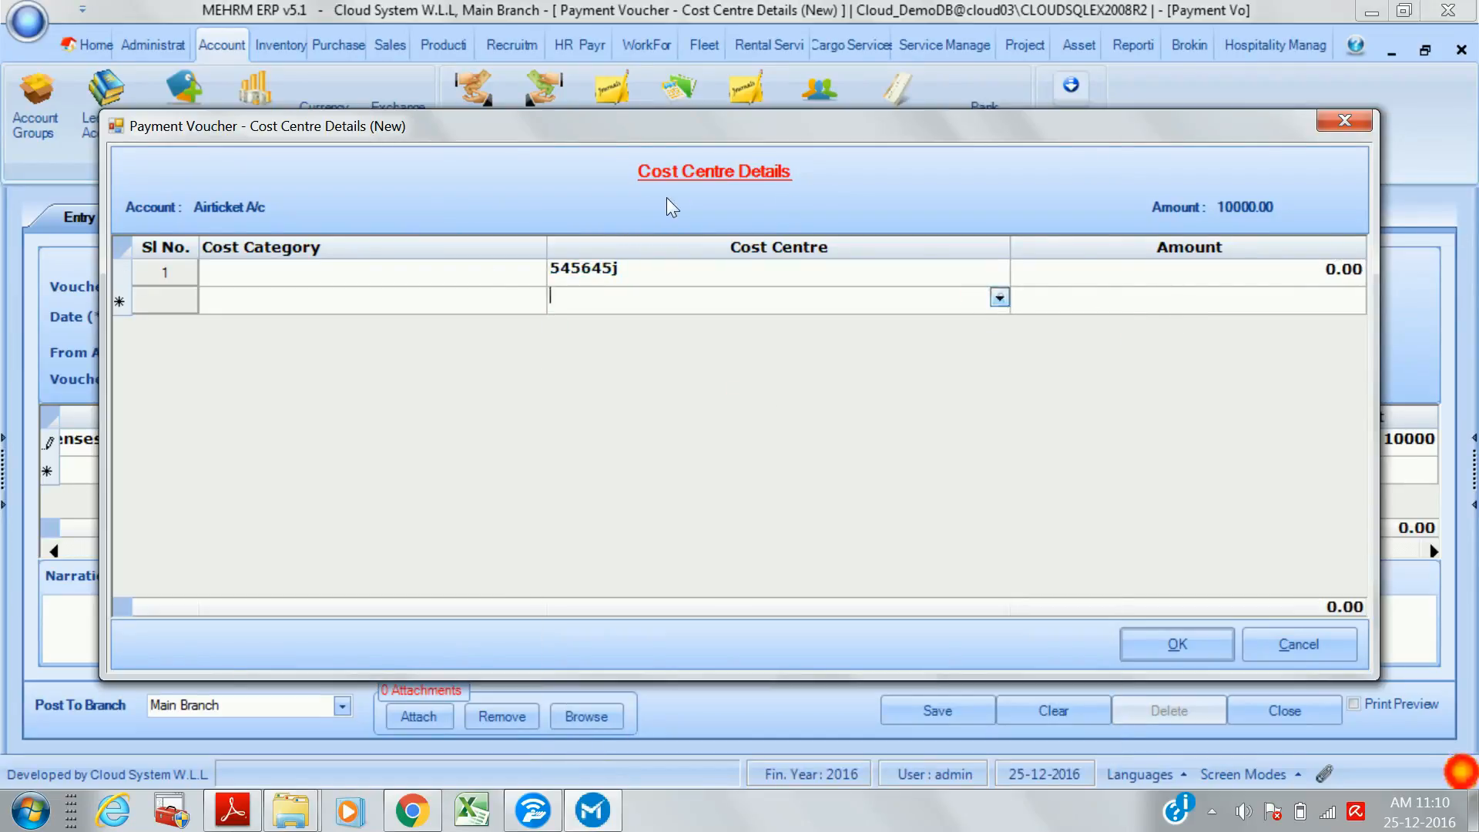
pyautogui.click(495, 280)
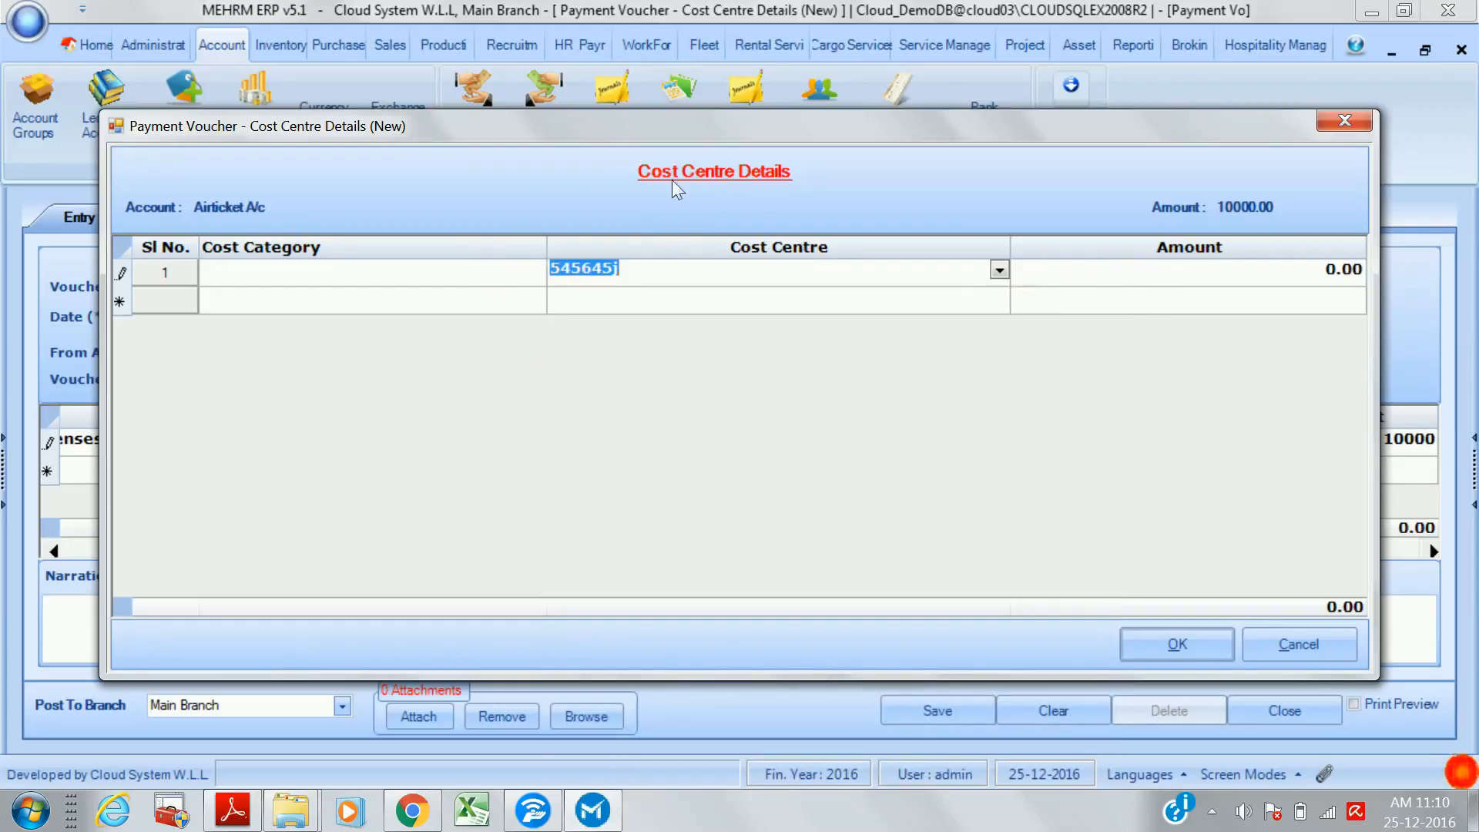
pyautogui.press('Tab')
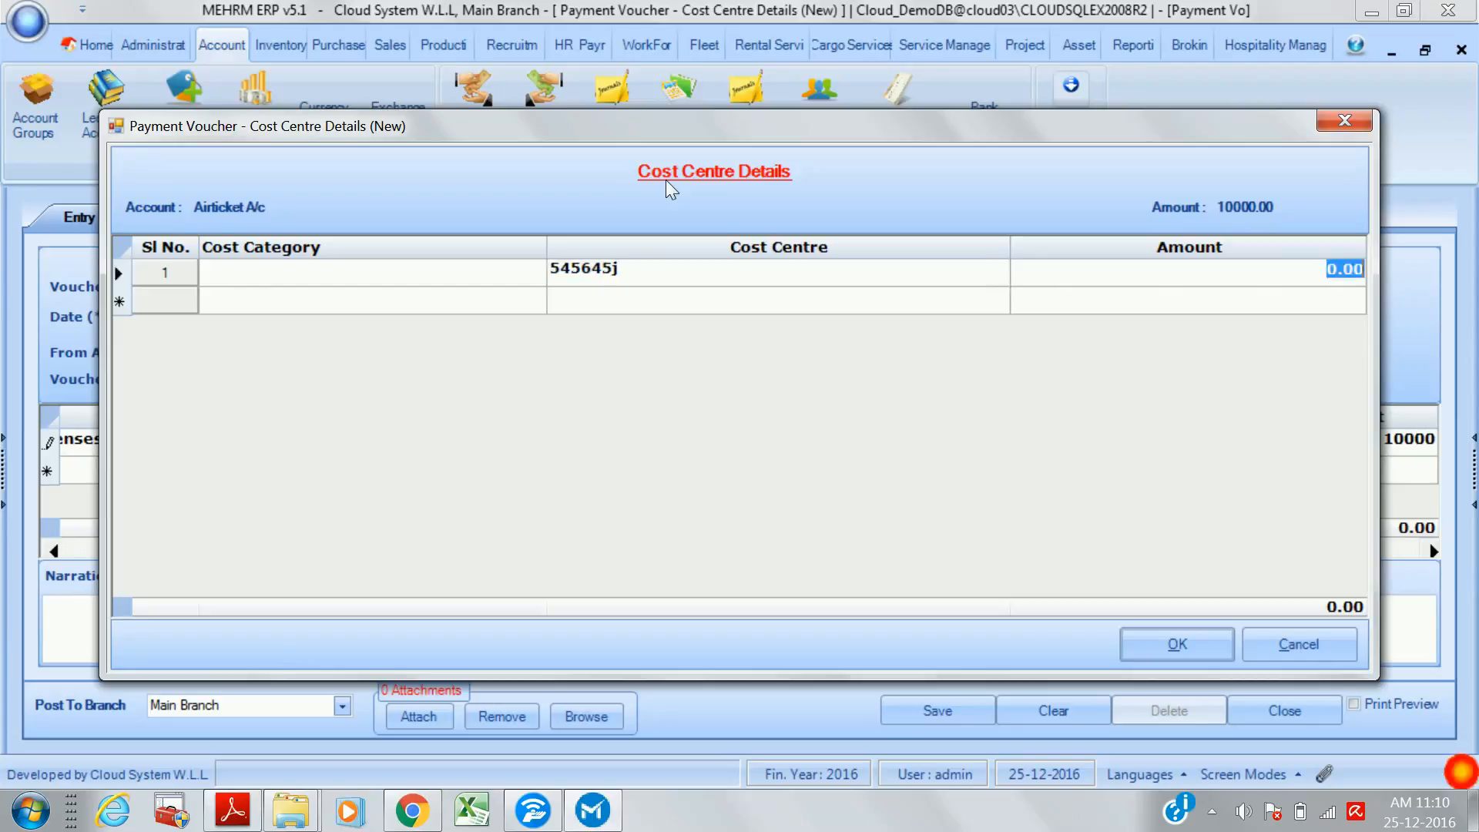
pyautogui.write('1200')
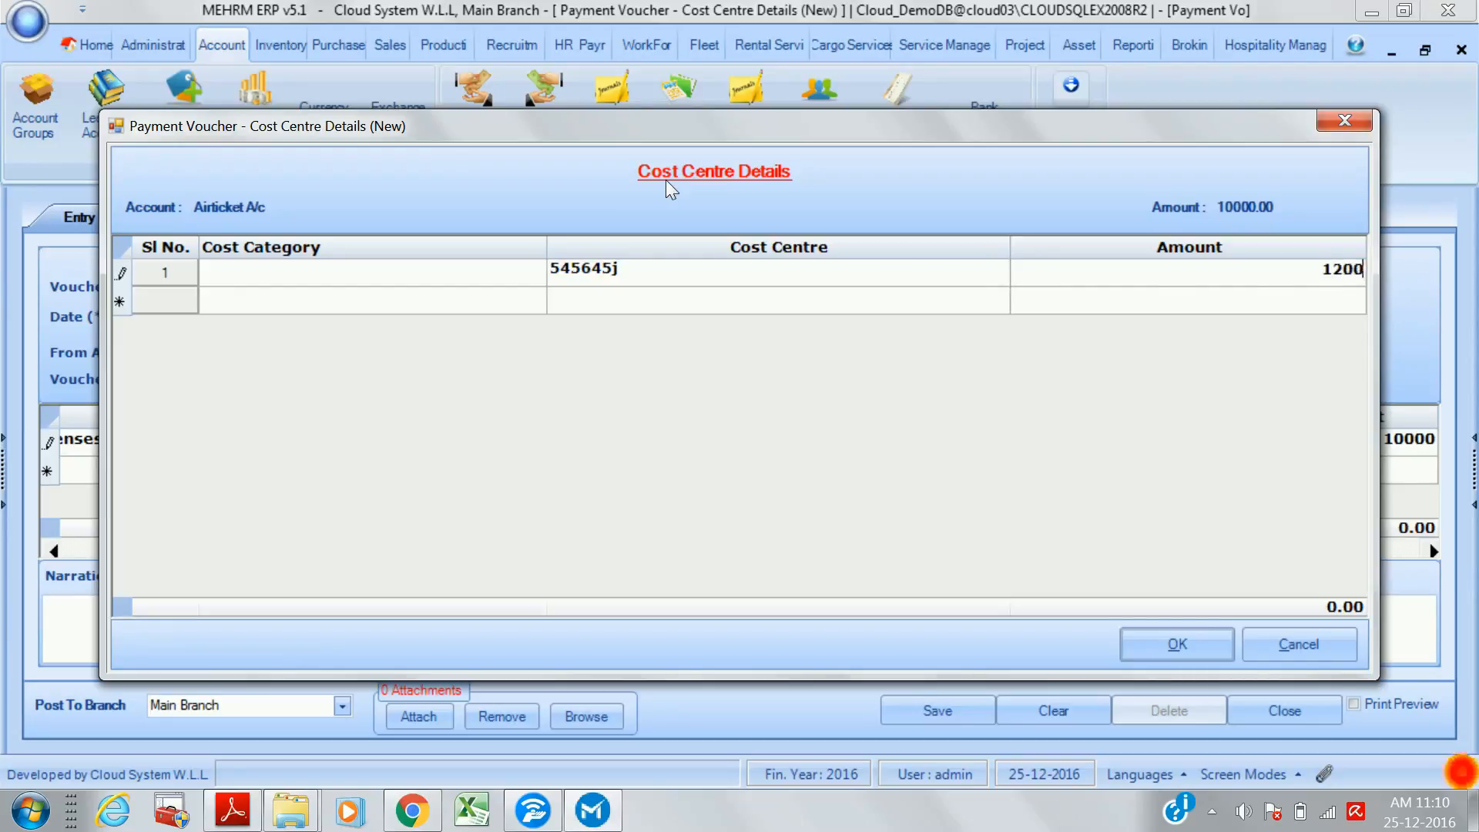
pyautogui.press('Tab')
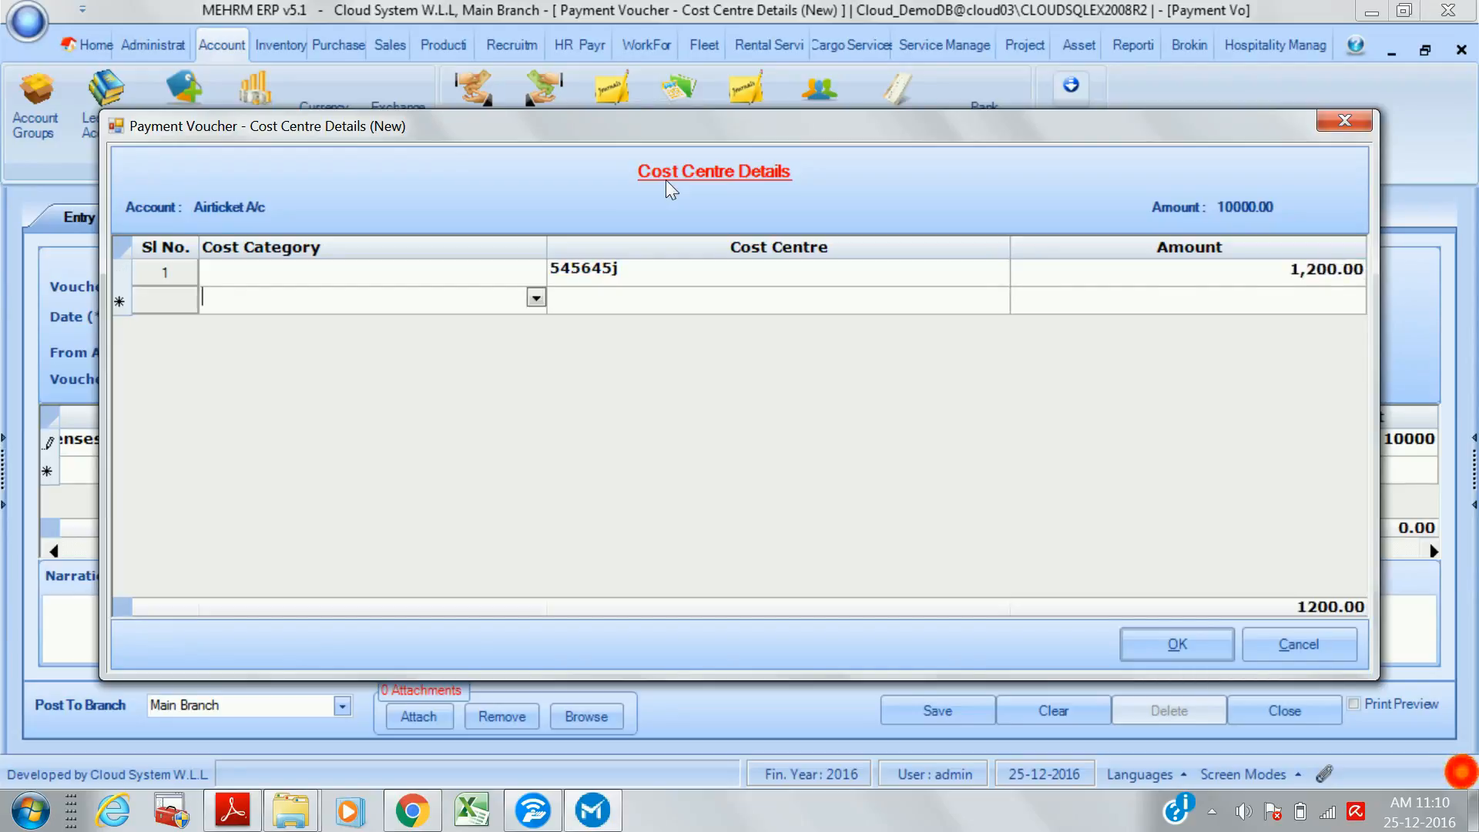
# - Try to add Dividend as a second cost centre line
pyautogui.click(996, 305)
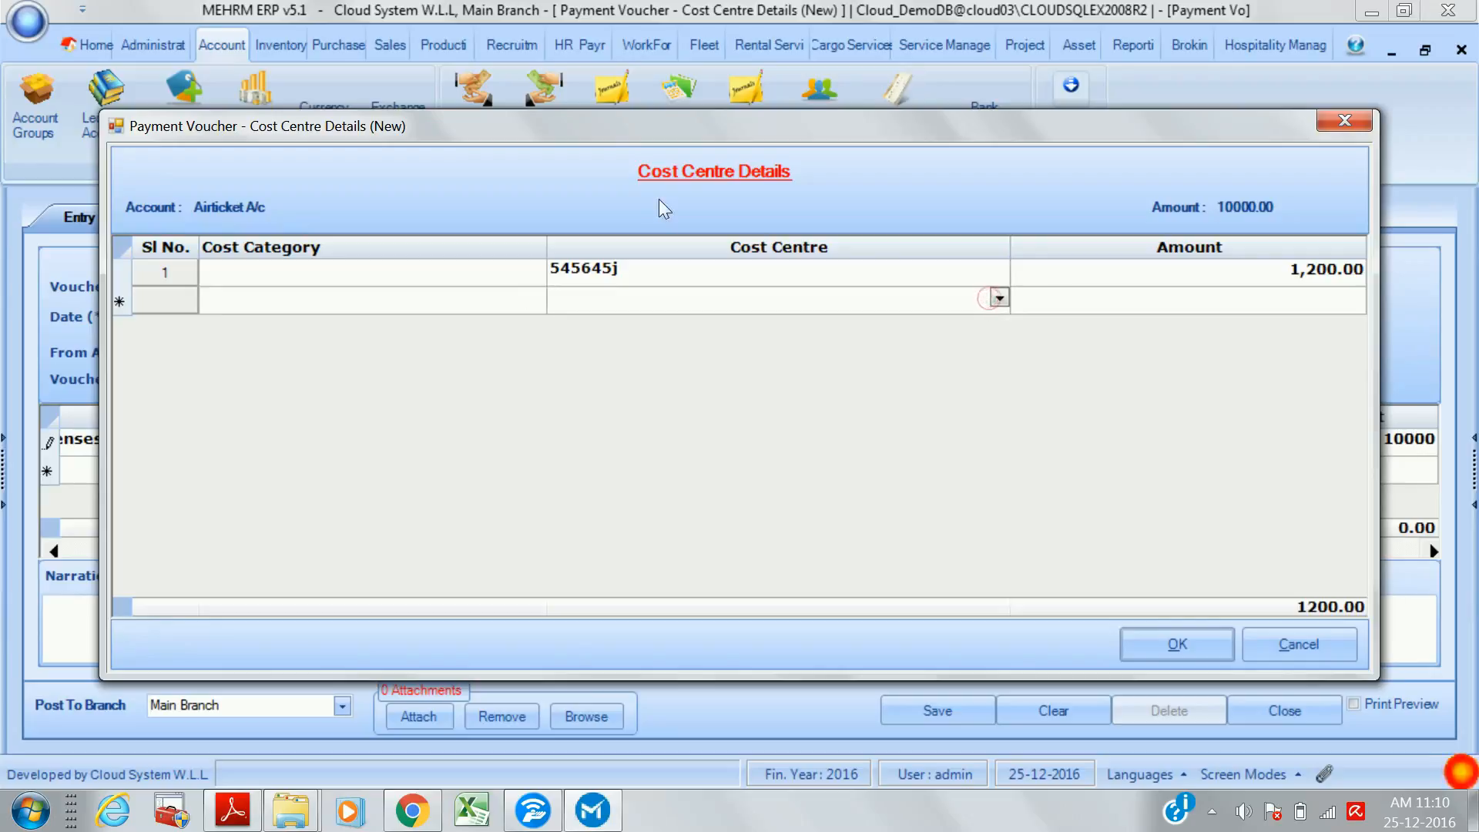
pyautogui.click(1000, 299)
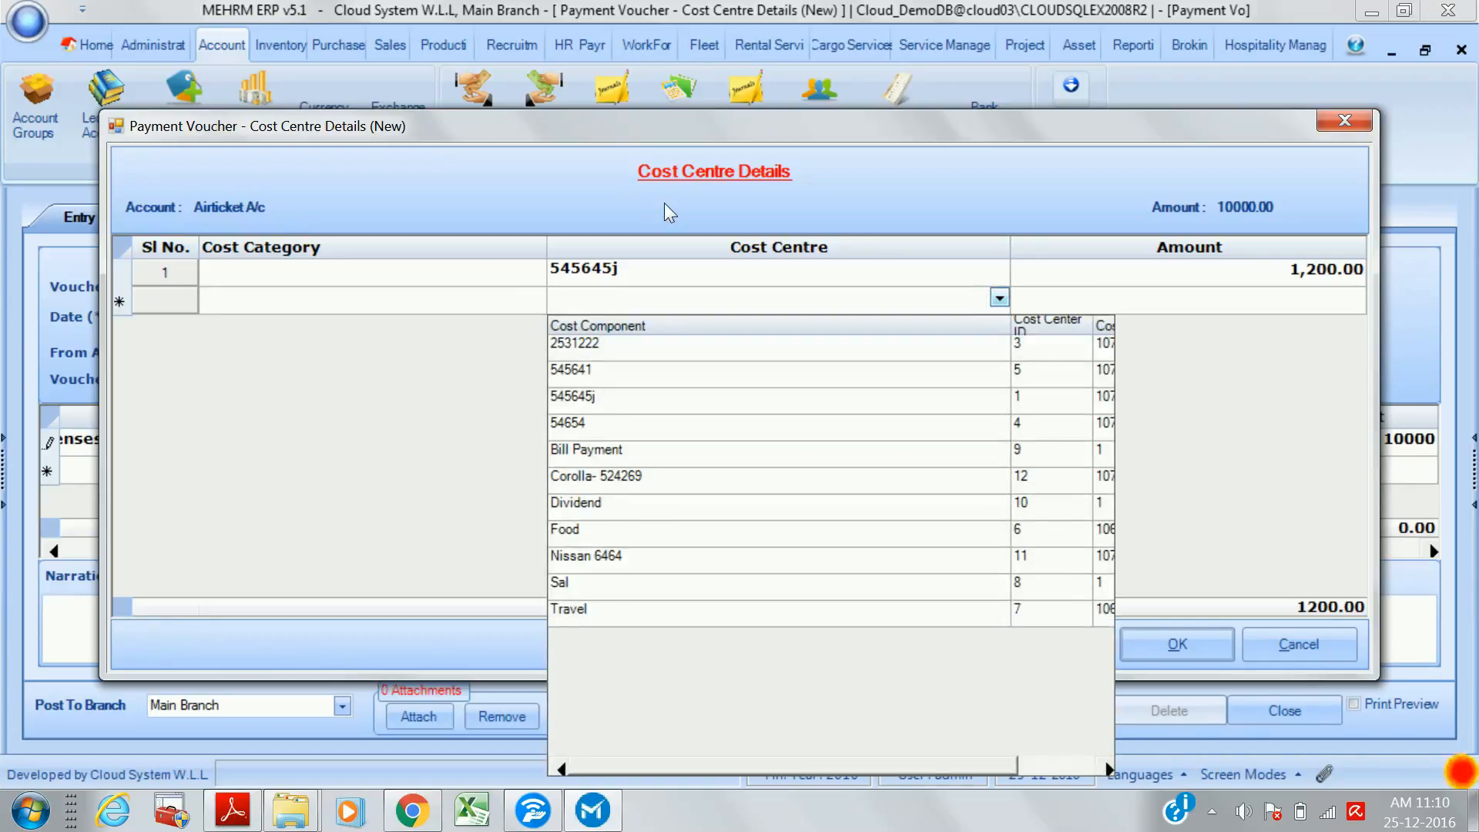
pyautogui.click(769, 514)
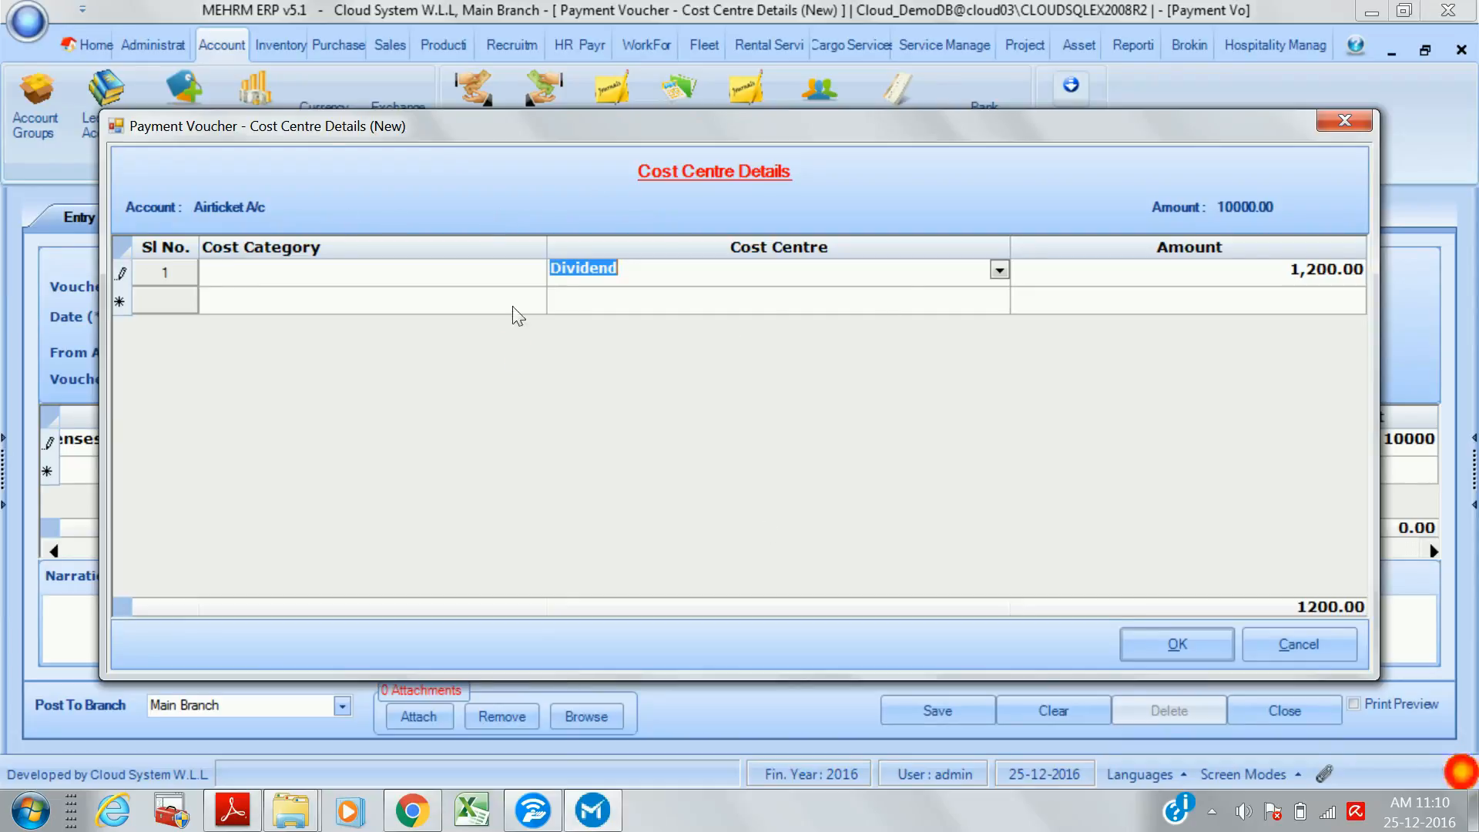
# - Set the first allocation line's cost category to Vehicles and cancel the cost centre details
pyautogui.click(527, 272)
pyautogui.click(536, 271)
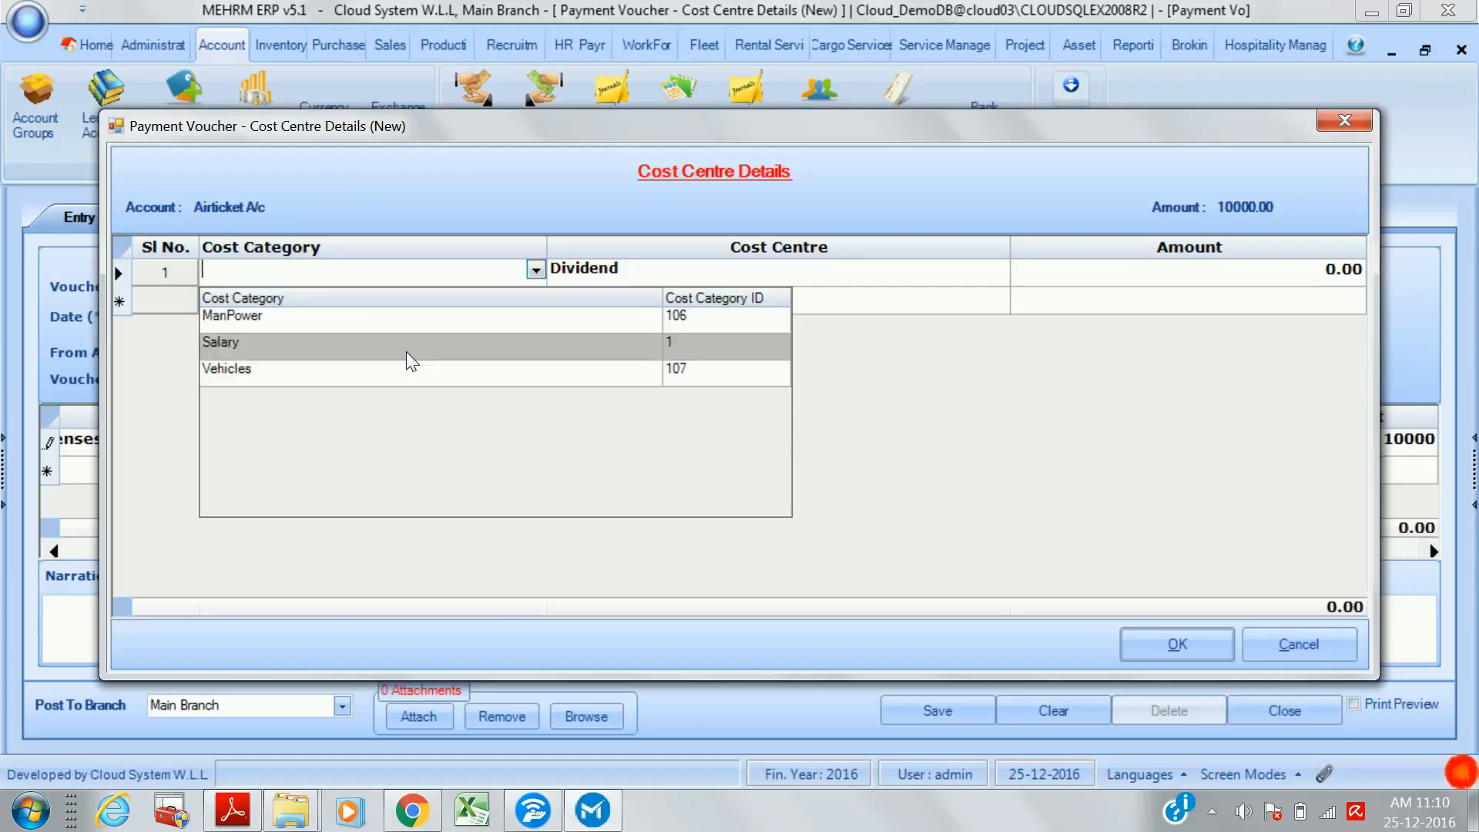
pyautogui.click(404, 376)
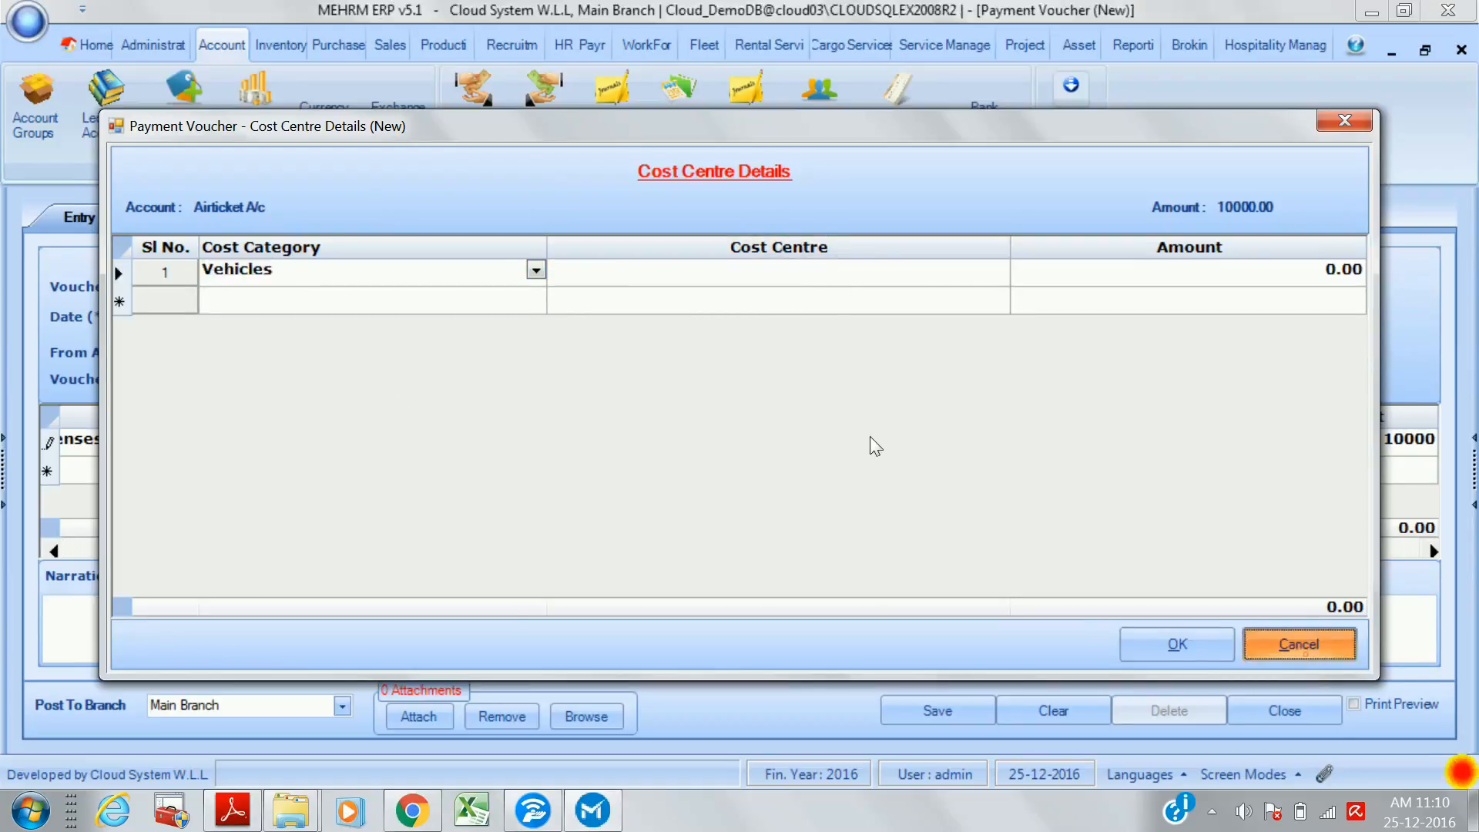
pyautogui.press('Escape')
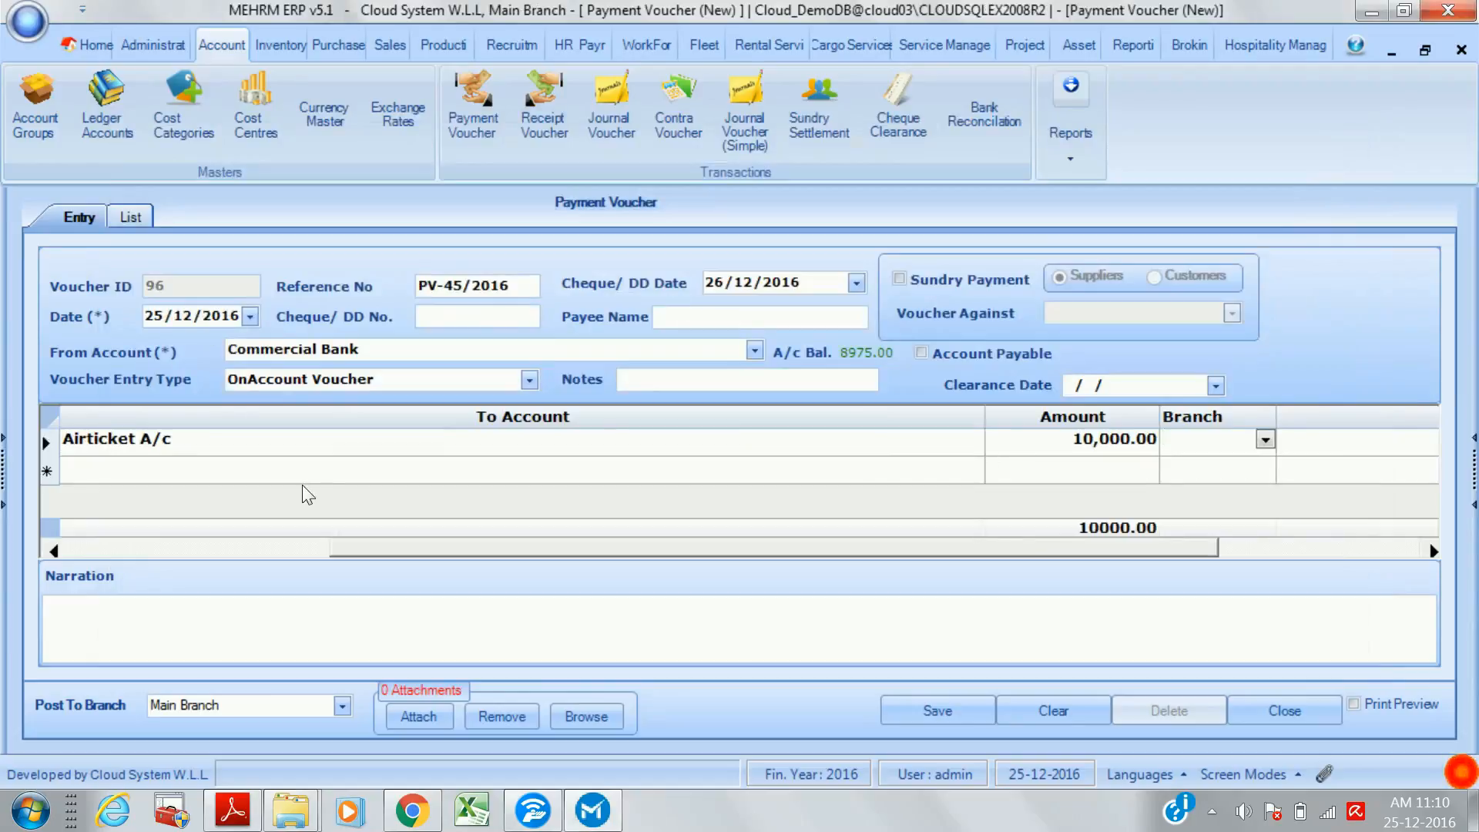
# - Try filtering the voucher line's To Account by "ve" and clear the Airticket A/c entry
pyautogui.click(315, 453)
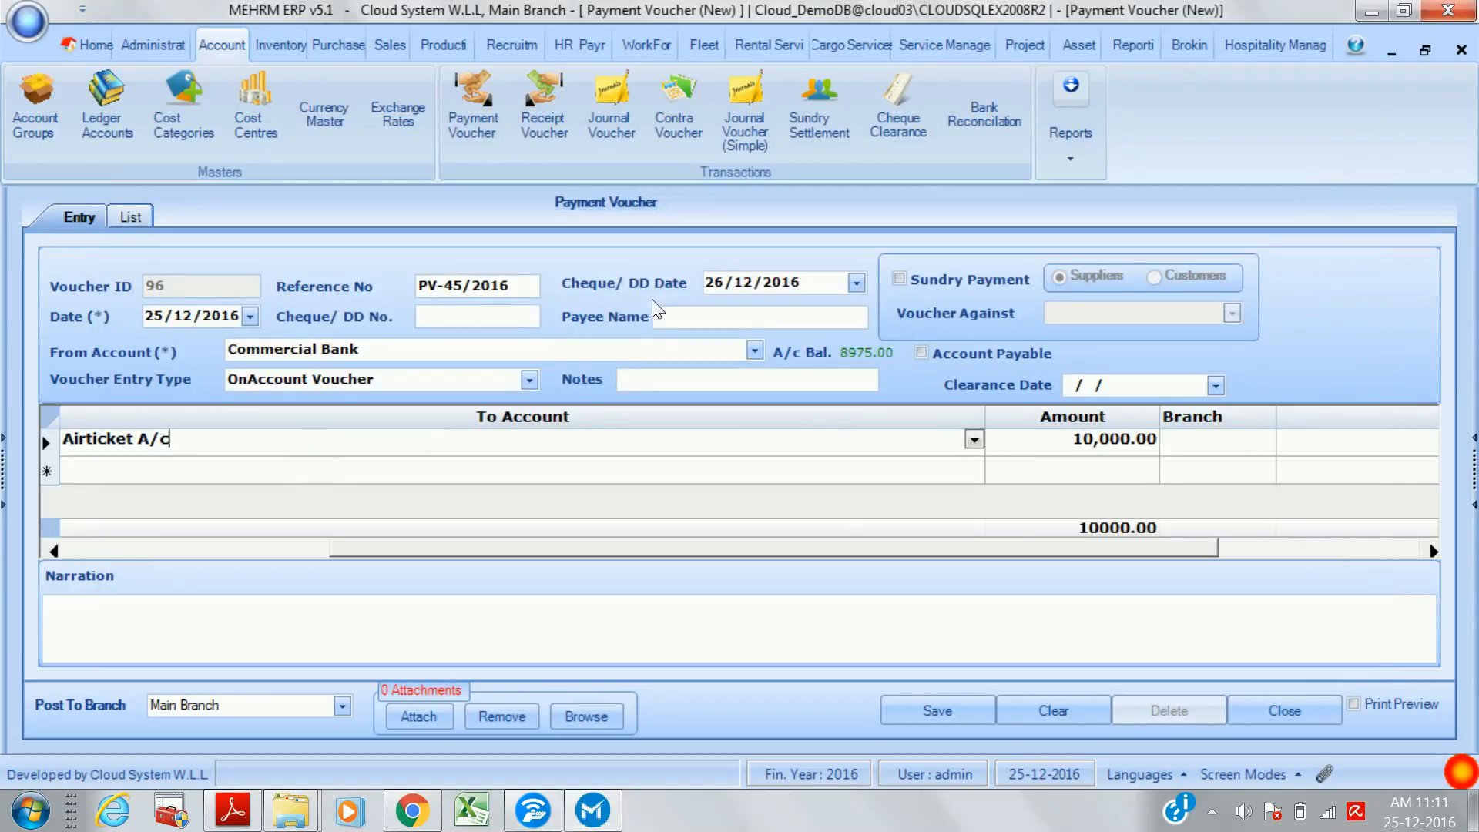
pyautogui.write('ve')
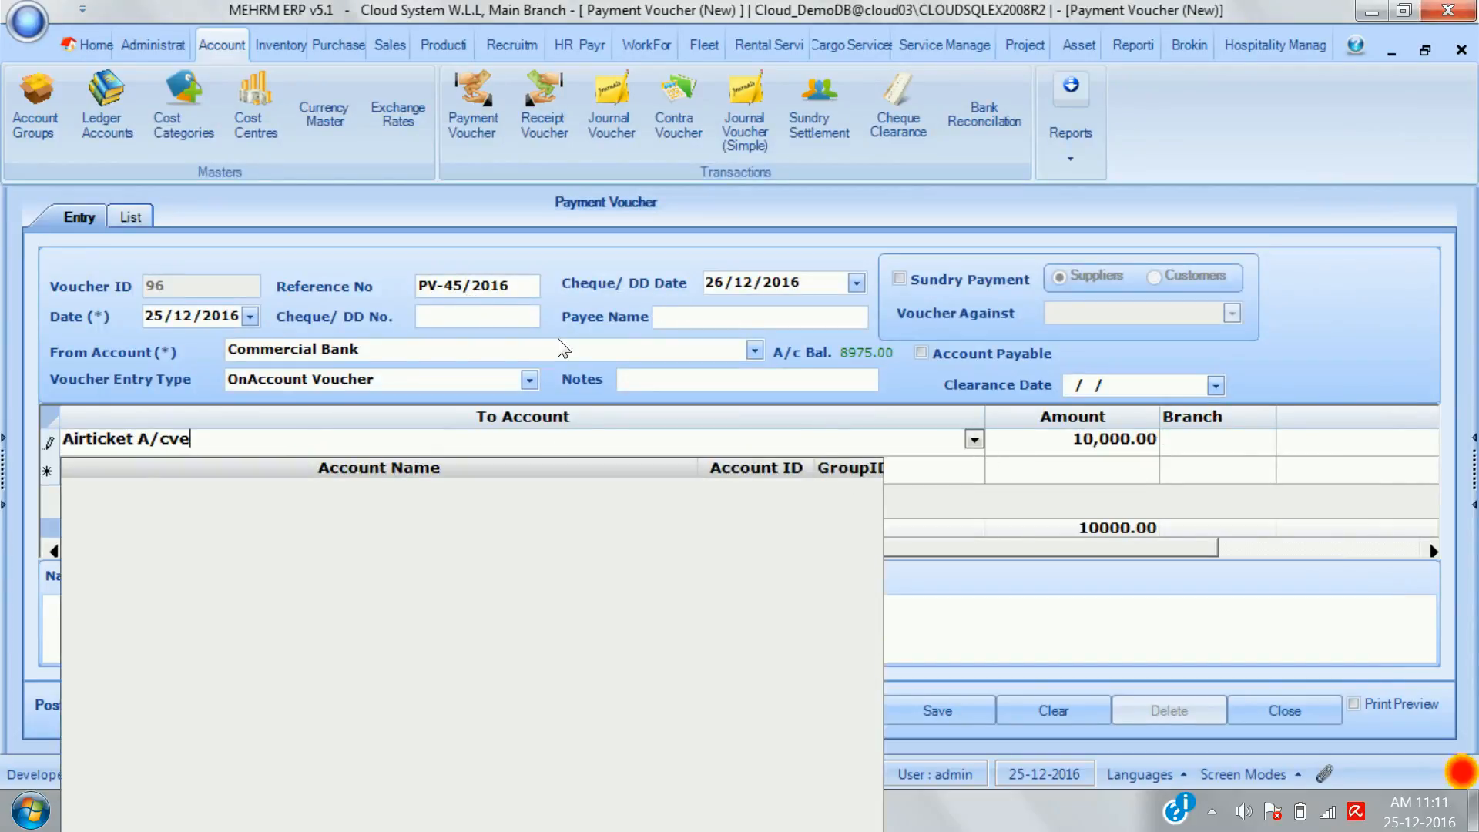
pyautogui.press('BackSpace')
pyautogui.press('BackSpace')
pyautogui.press('BackSpace')
pyautogui.press('BackSpace')
pyautogui.press('BackSpace')
pyautogui.press('BackSpace')
pyautogui.press('BackSpace')
pyautogui.press('BackSpace')
pyautogui.press('BackSpace')
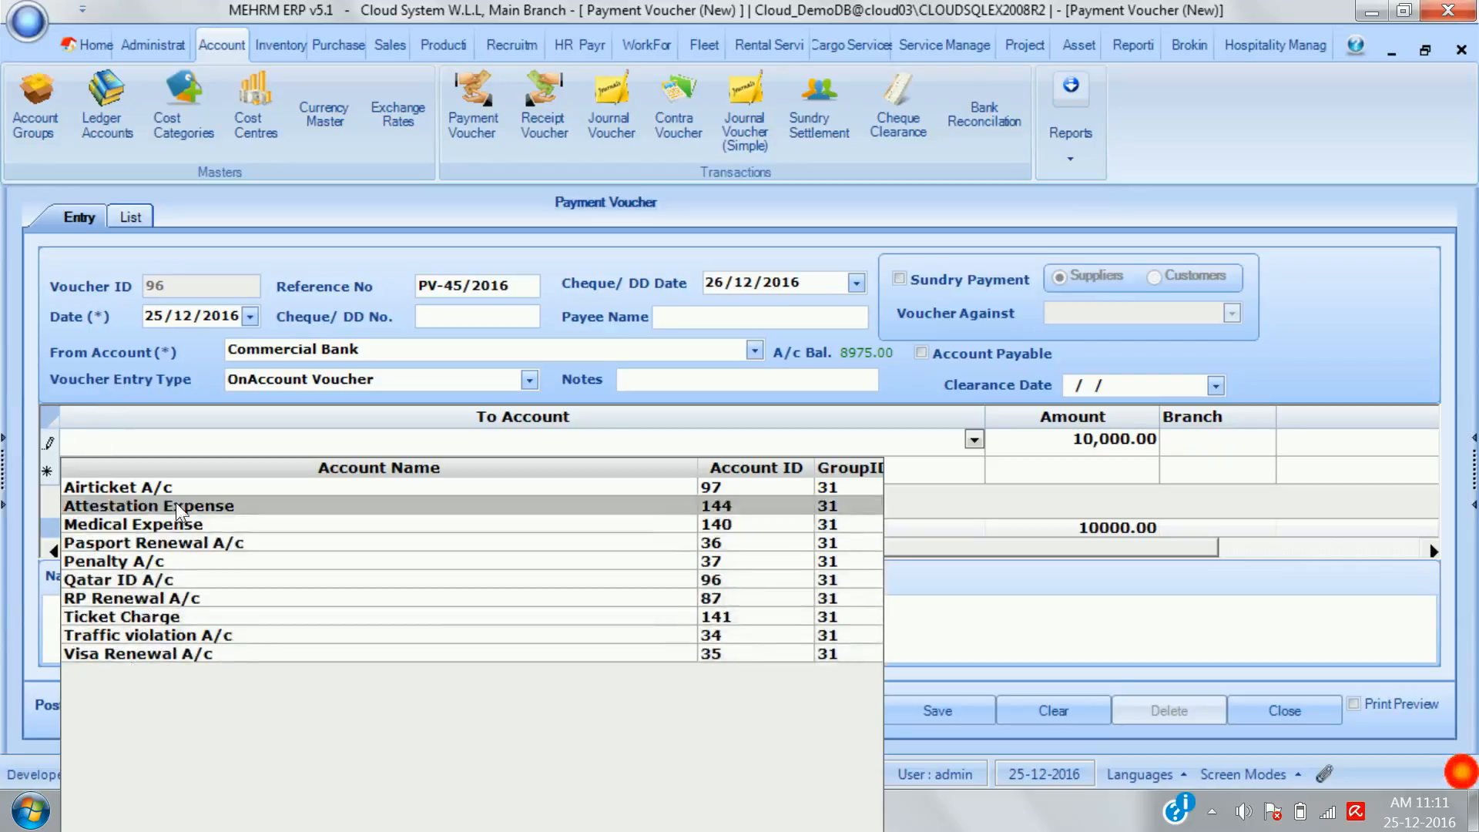
pyautogui.click(1056, 621)
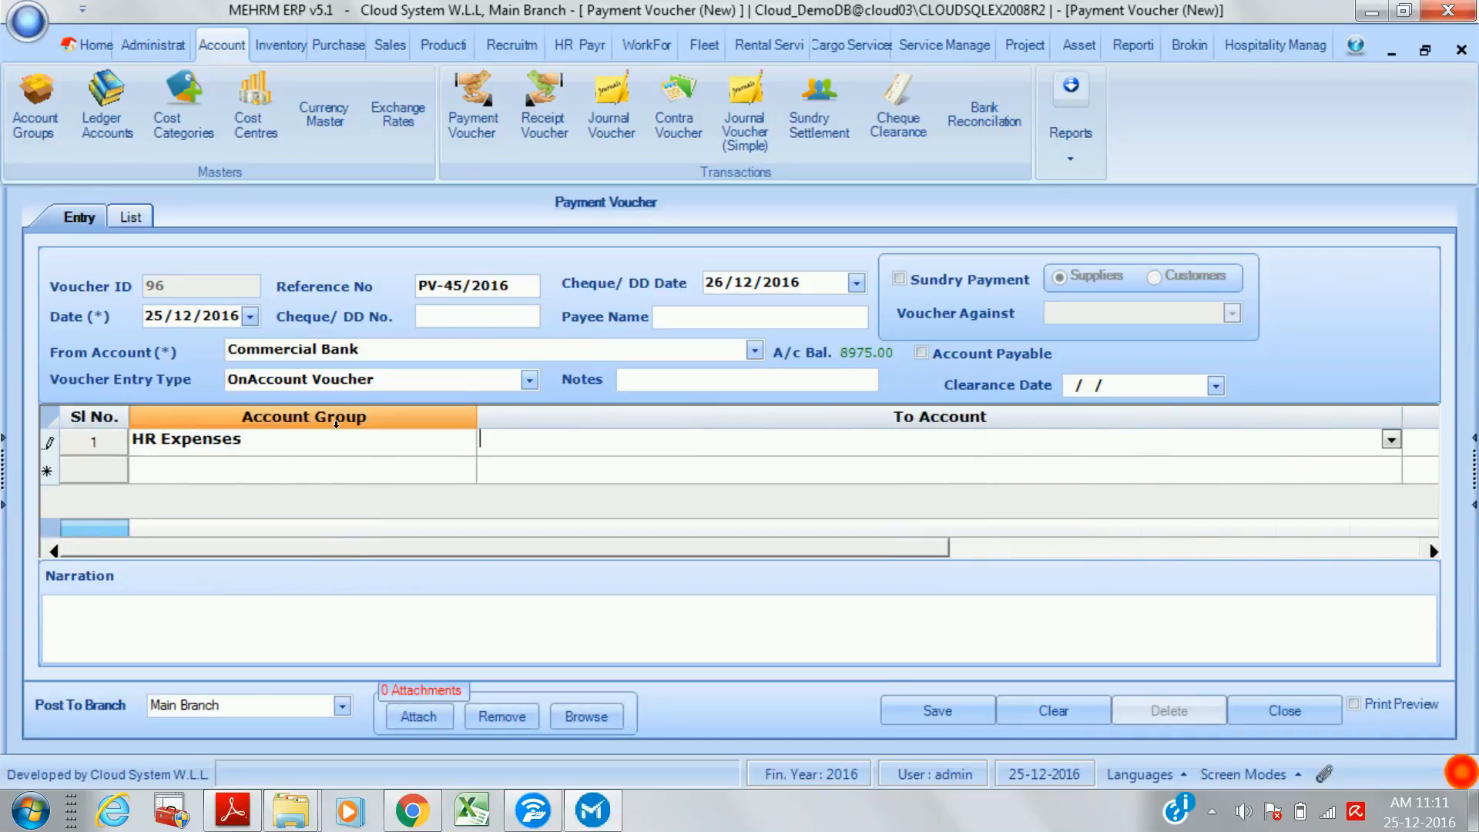
# - Set the first voucher line's account group to Vehicle Expenses, filtering the groups by "veh"
pyautogui.click(333, 443)
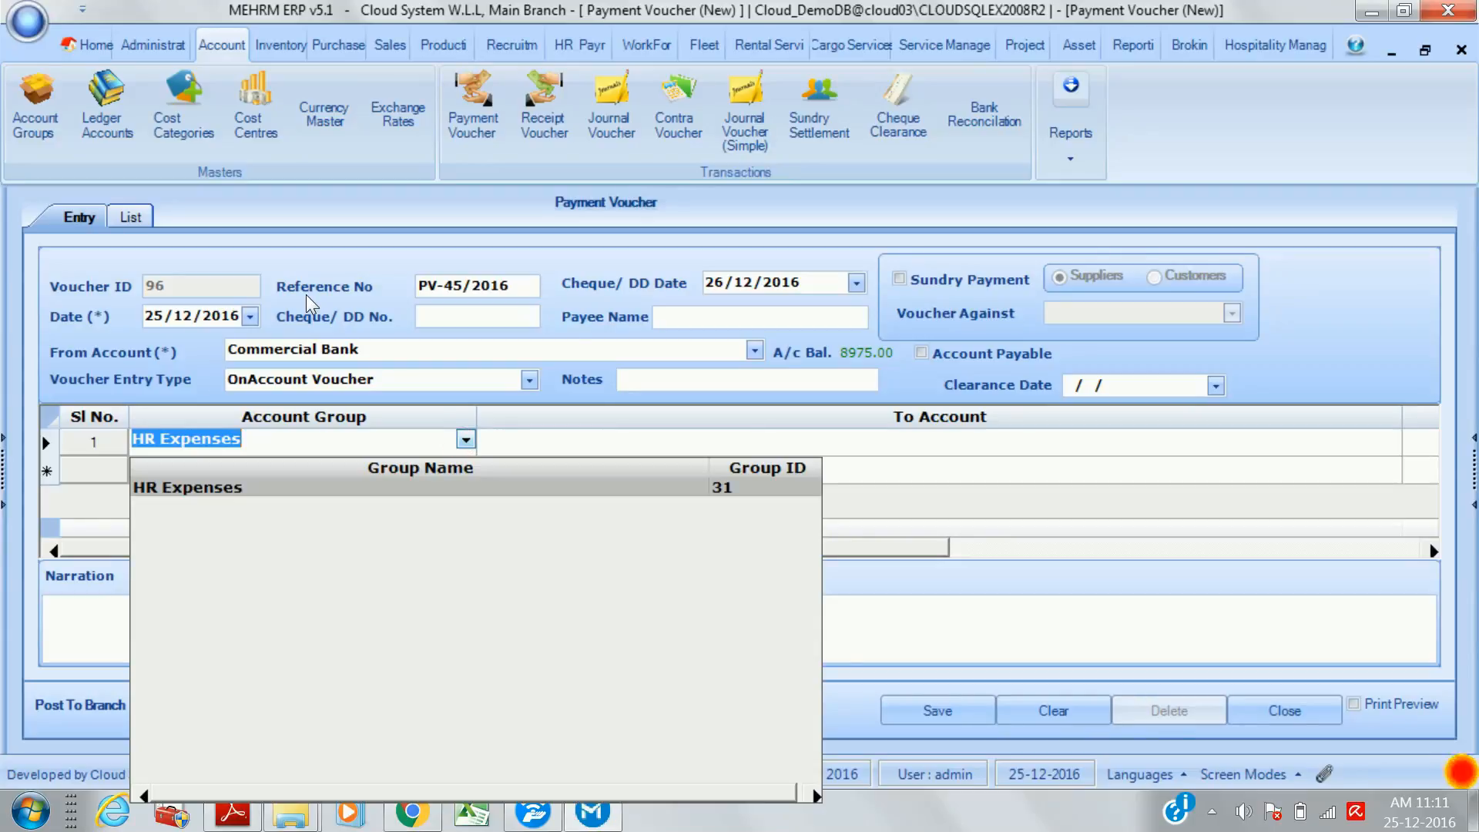
pyautogui.write('ve')
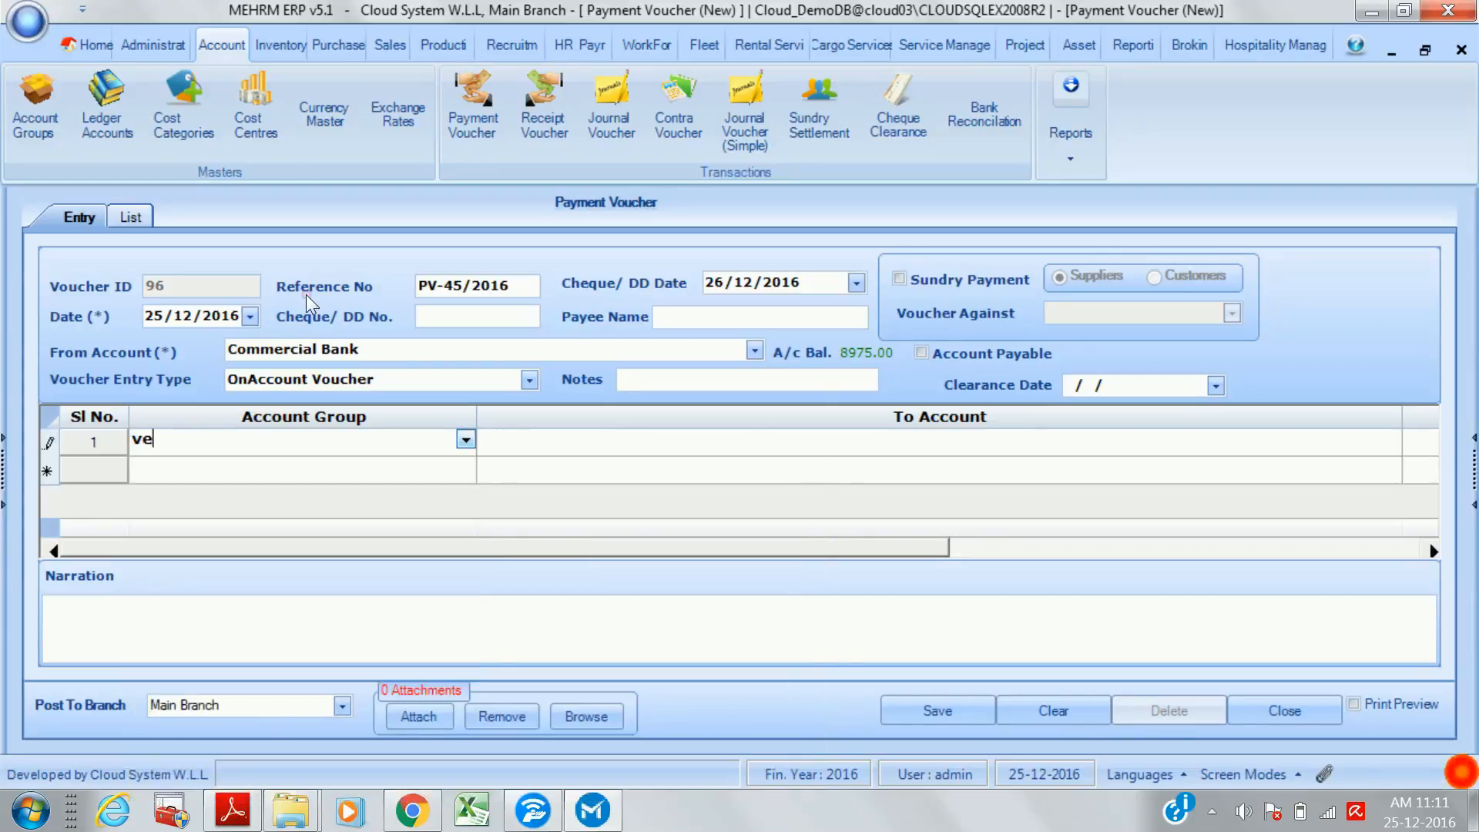
pyautogui.write('h')
pyautogui.click(466, 440)
pyautogui.click(264, 485)
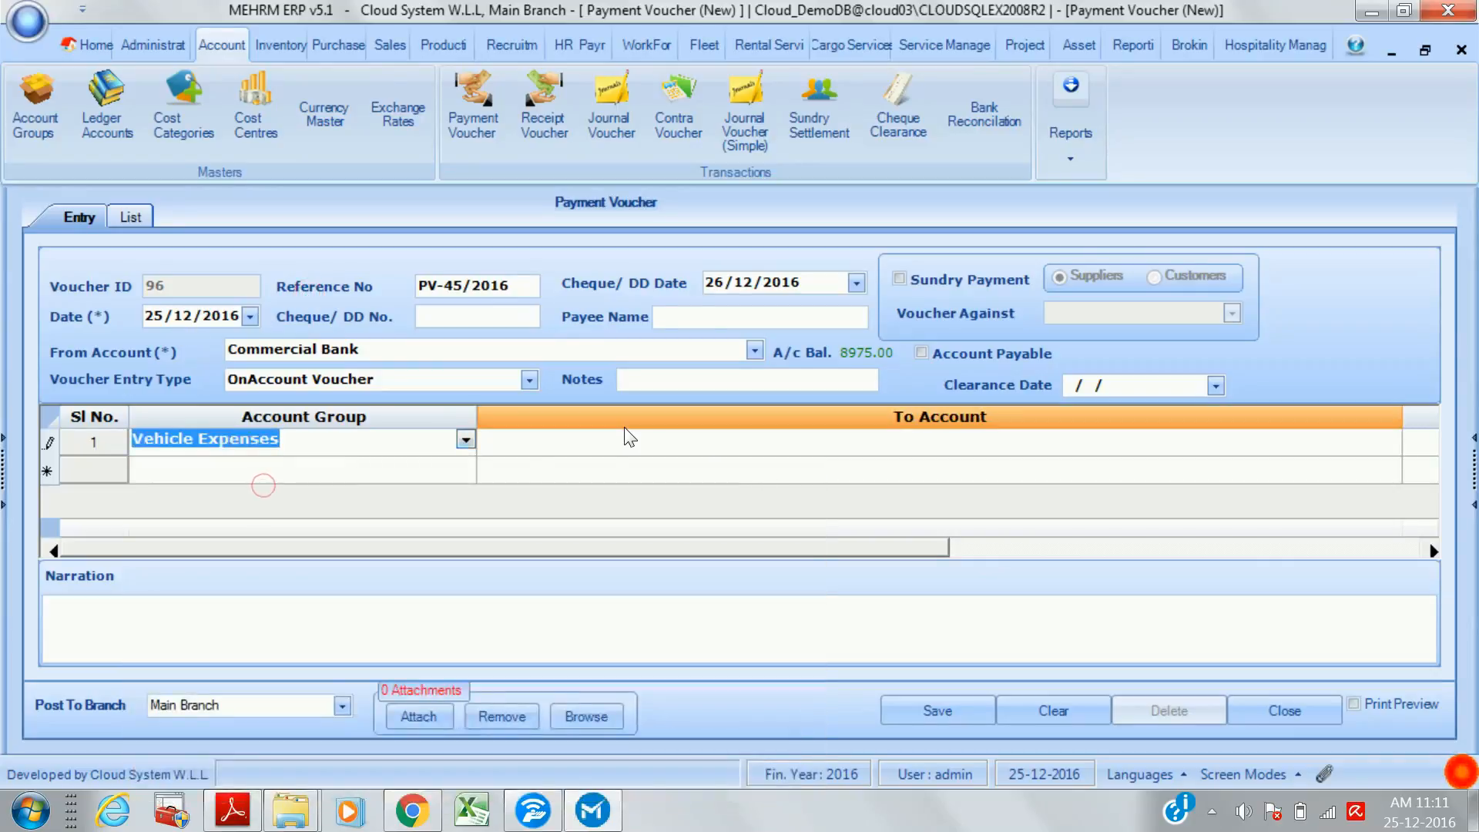
# - Set the first voucher line's To Account to Check Tyres A/c
pyautogui.click(630, 453)
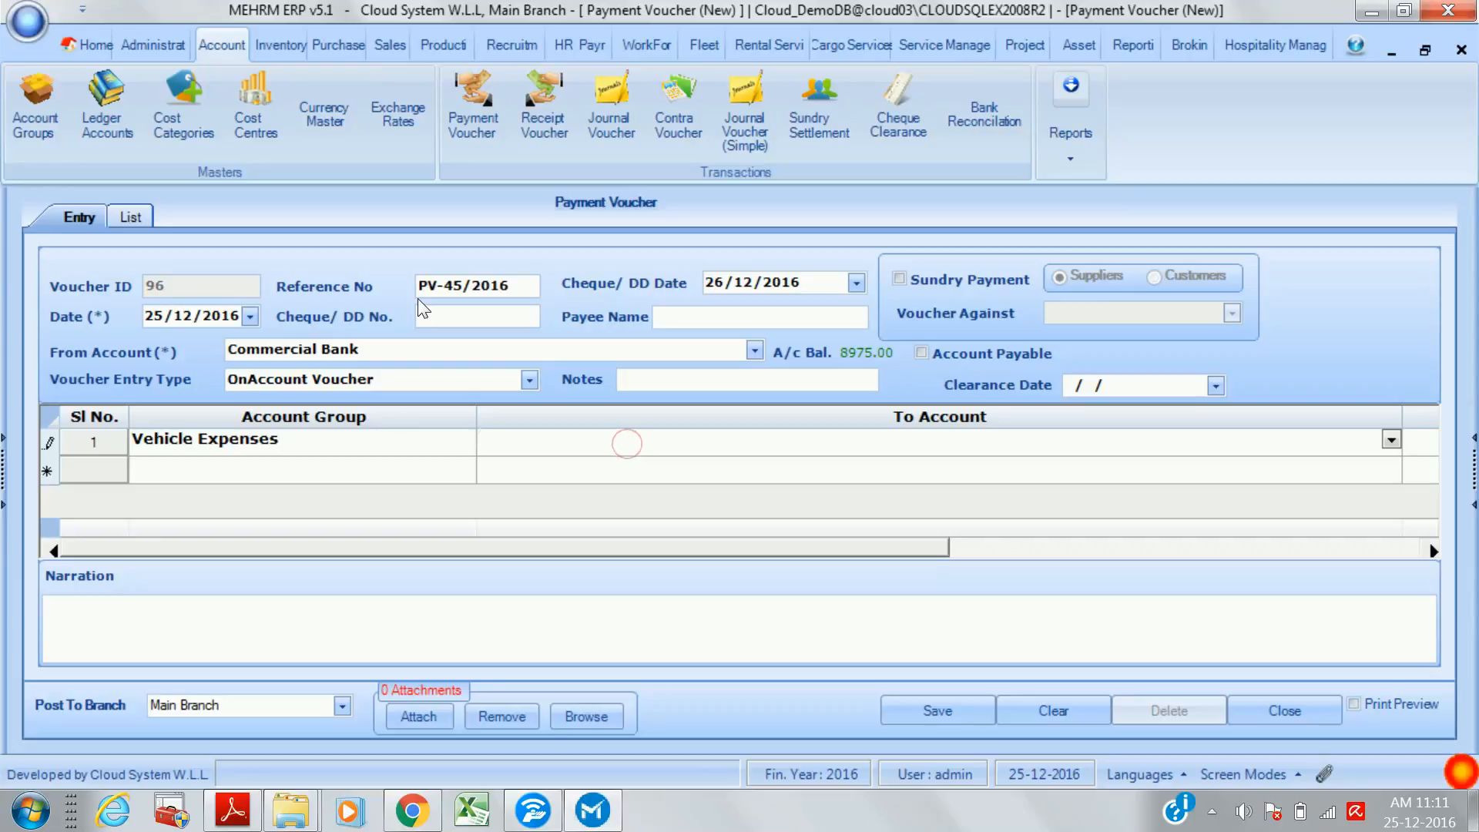
pyautogui.click(1392, 439)
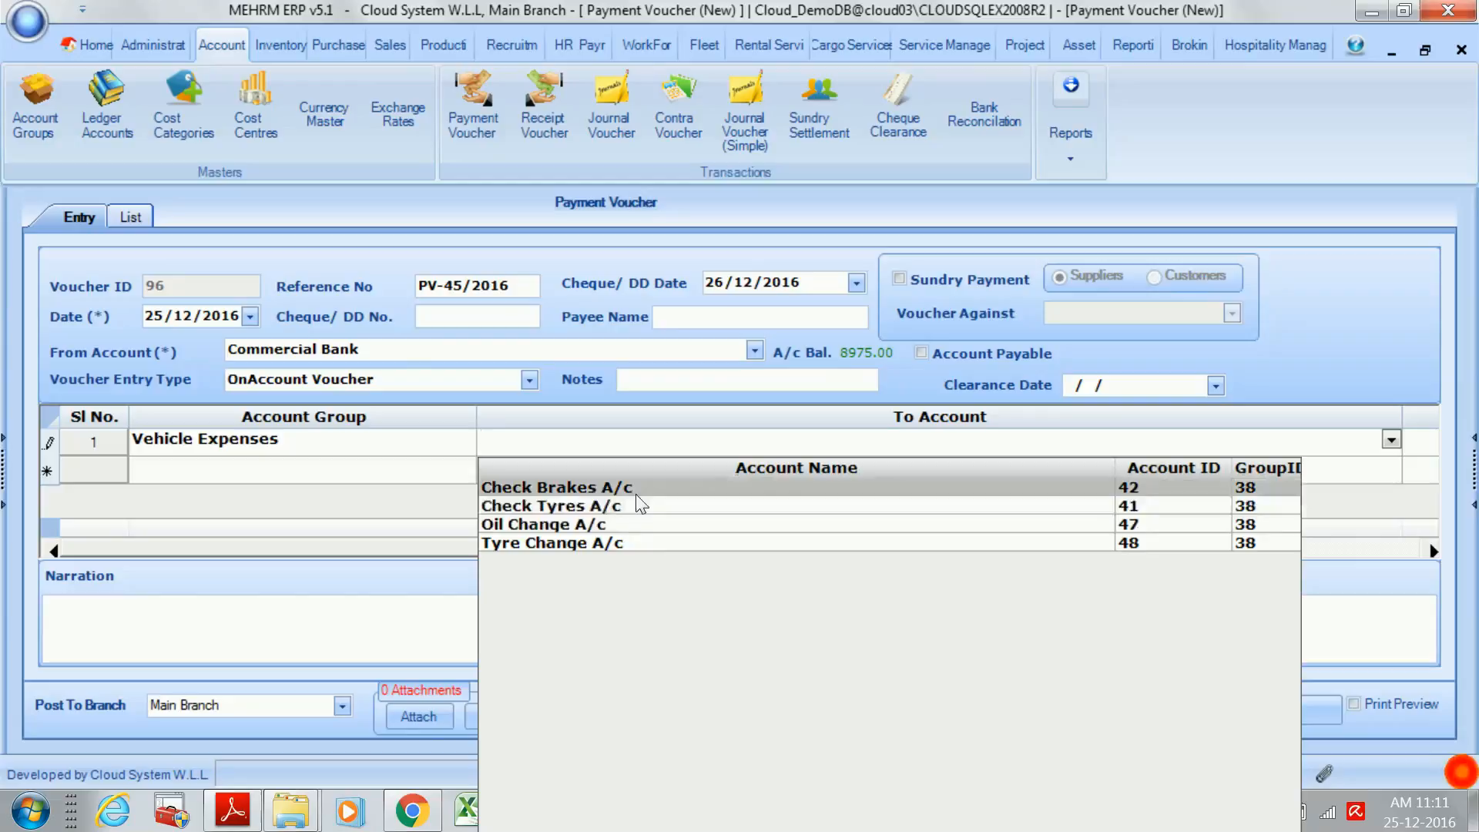
pyautogui.click(424, 340)
pyautogui.press('Tab')
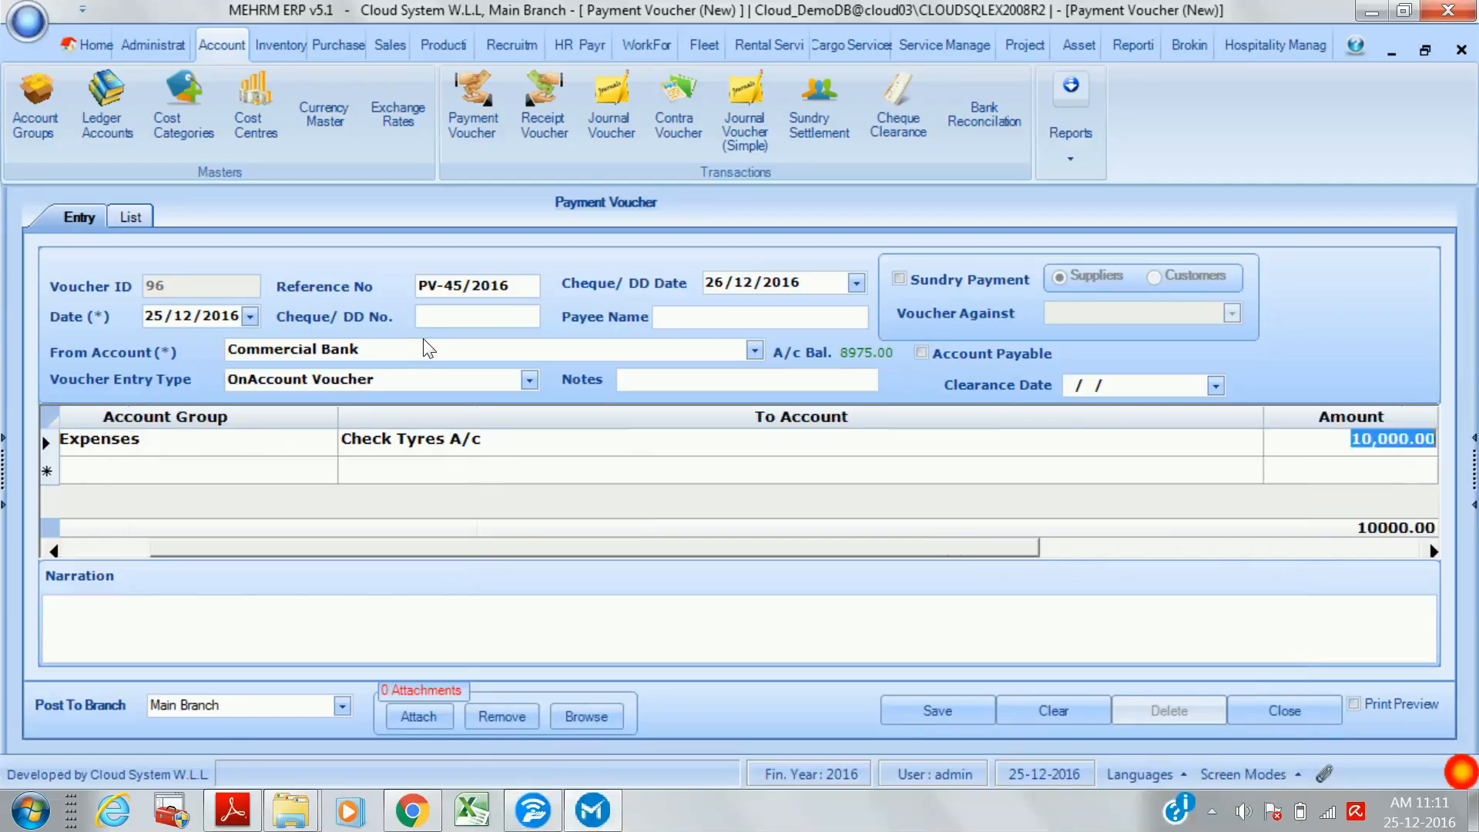
pyautogui.press('Tab')
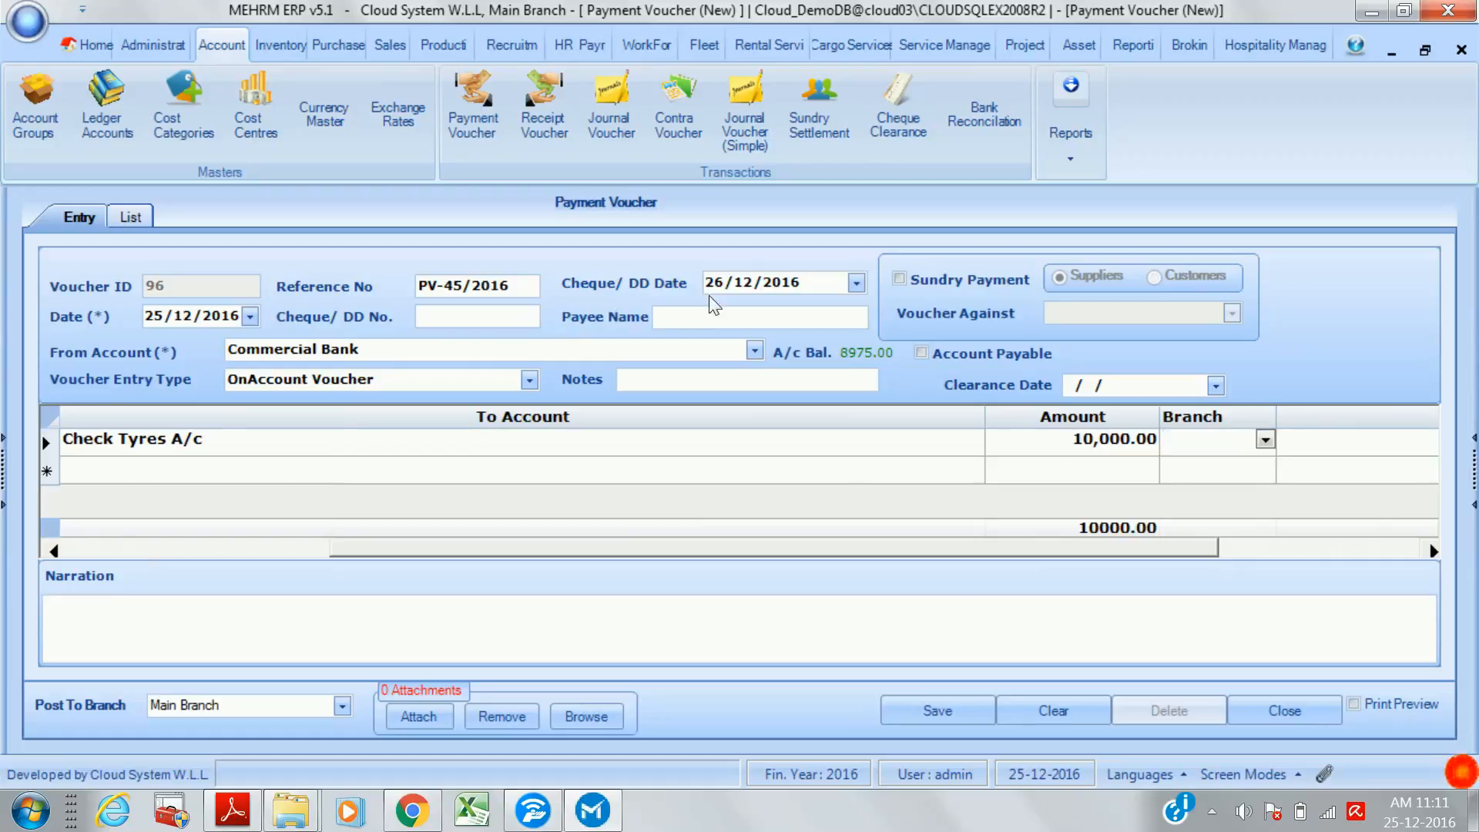
# - Set the Check Tyres A/c line's amount to 1,000
pyautogui.hotkey('shift', 'Tab')
pyautogui.write('100')
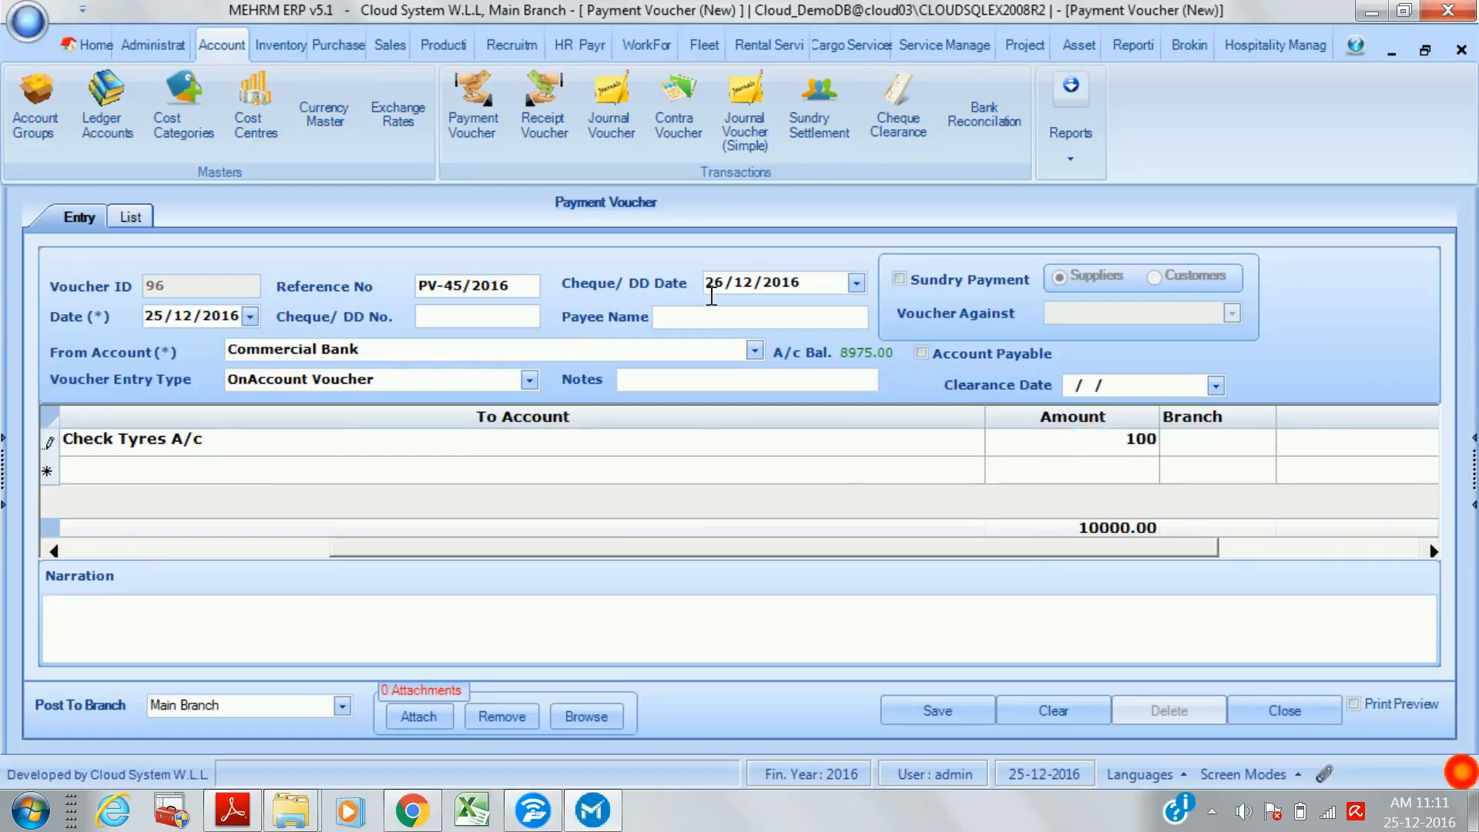
pyautogui.press('Tab')
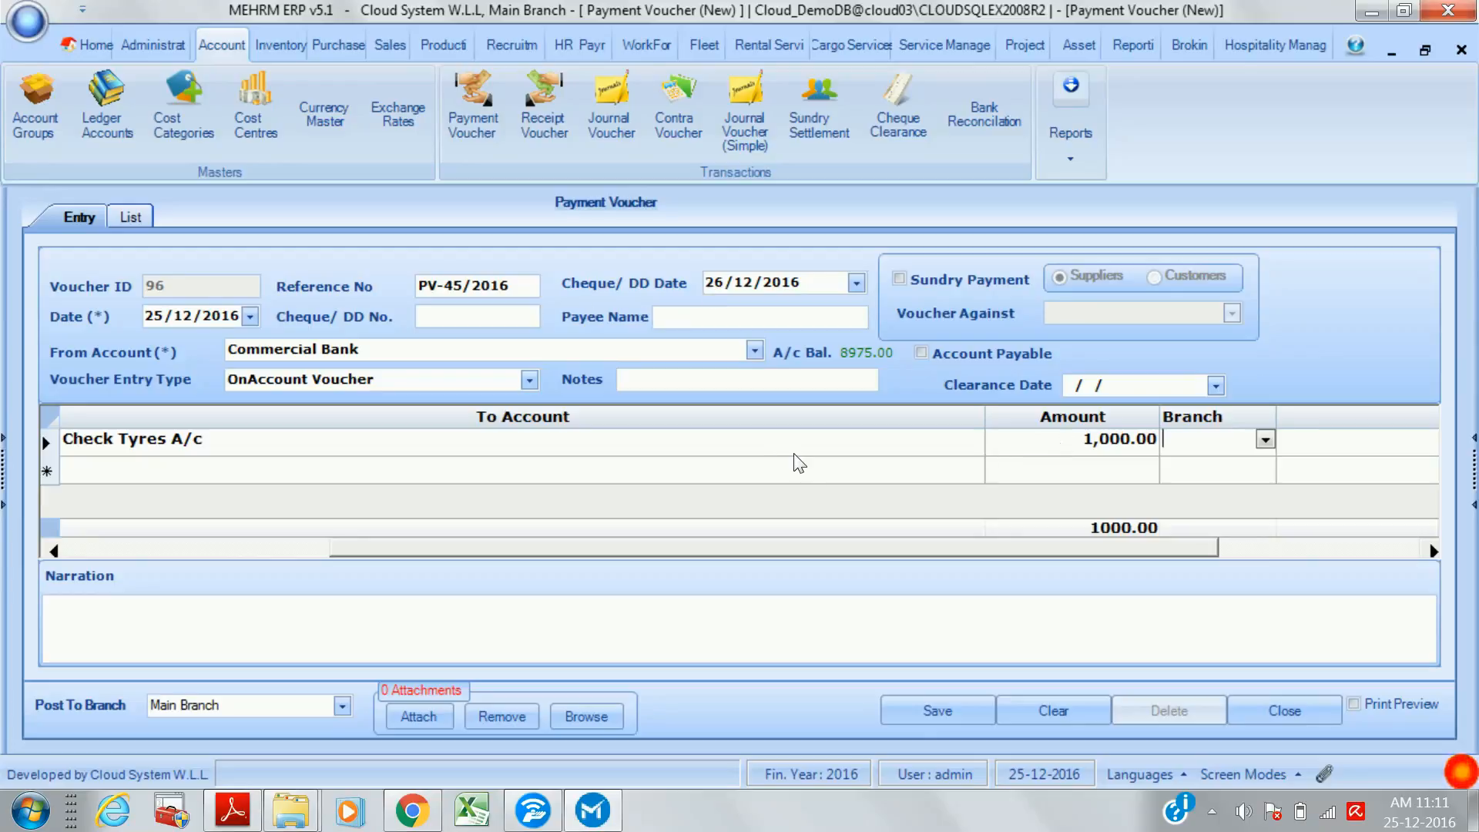
# - Copy the account name Check Tyres A/c from the voucher line and open the ledger accounts master
pyautogui.hotkey('shift', 'Tab')
pyautogui.hotkey('shift', 'Tab')
pyautogui.hotkey('ctrl', 'c')
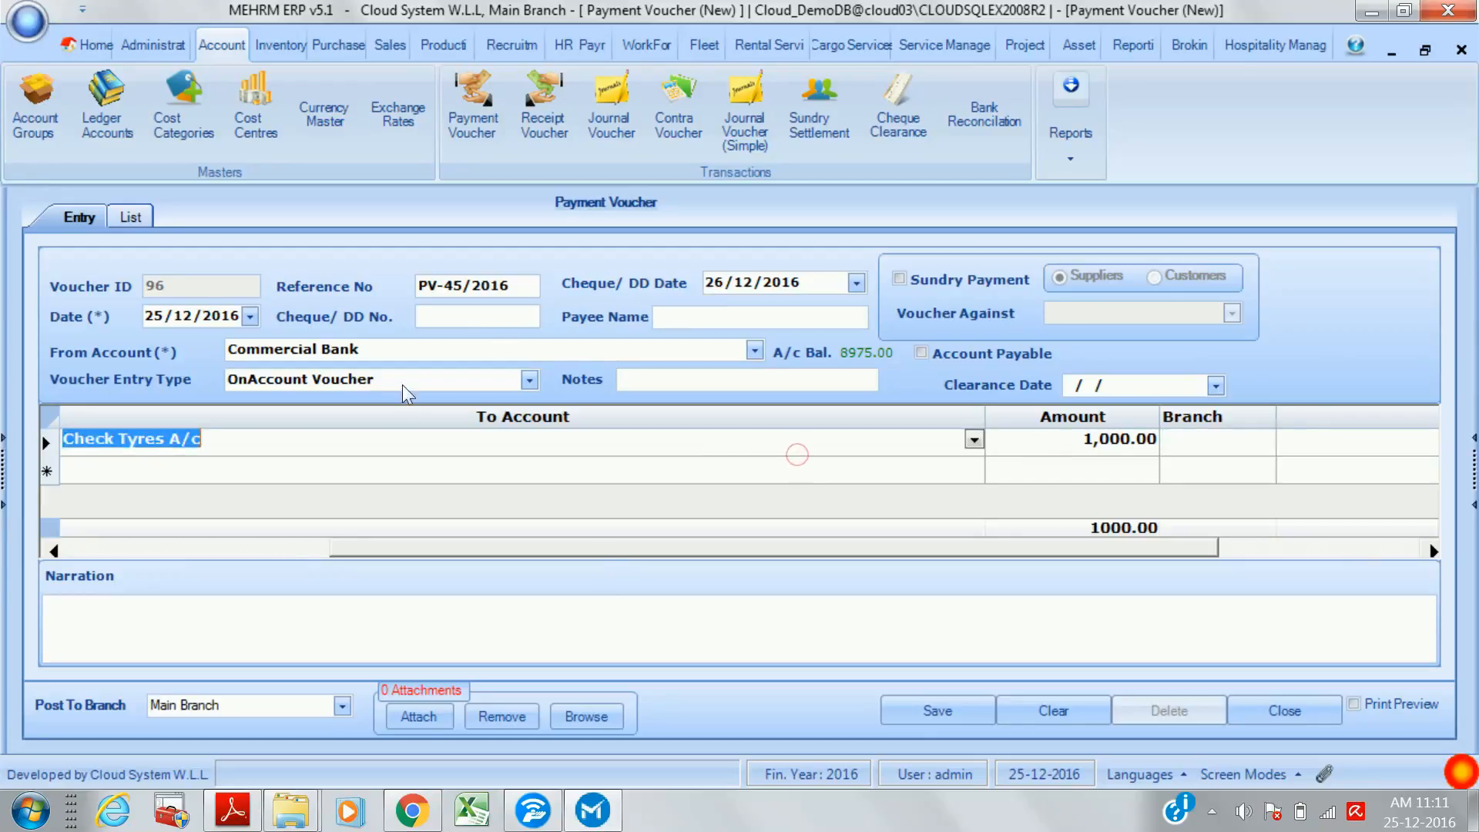
pyautogui.moveTo(602, 552); pyautogui.dragTo(270, 554)
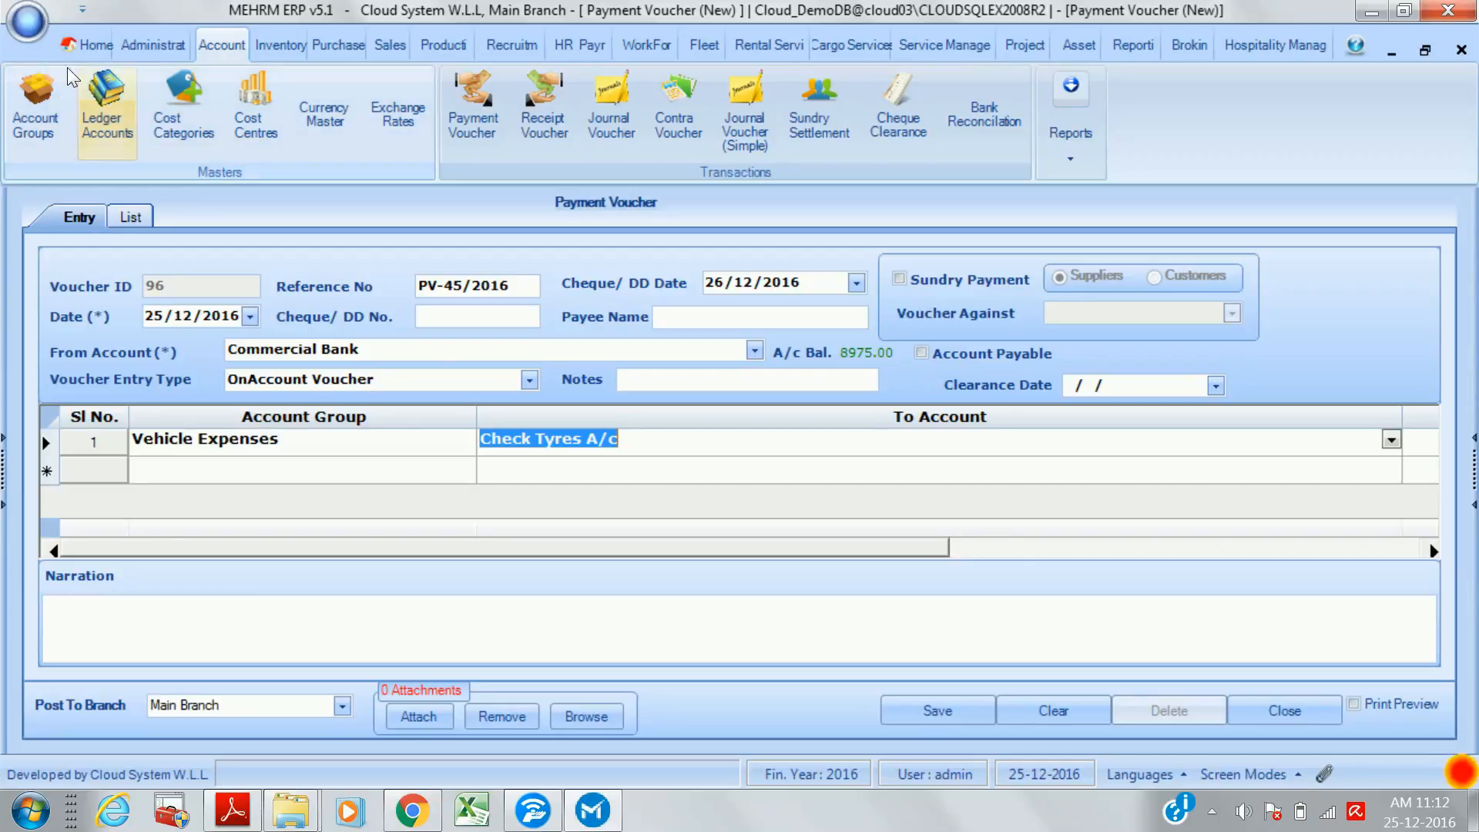
pyautogui.click(100, 104)
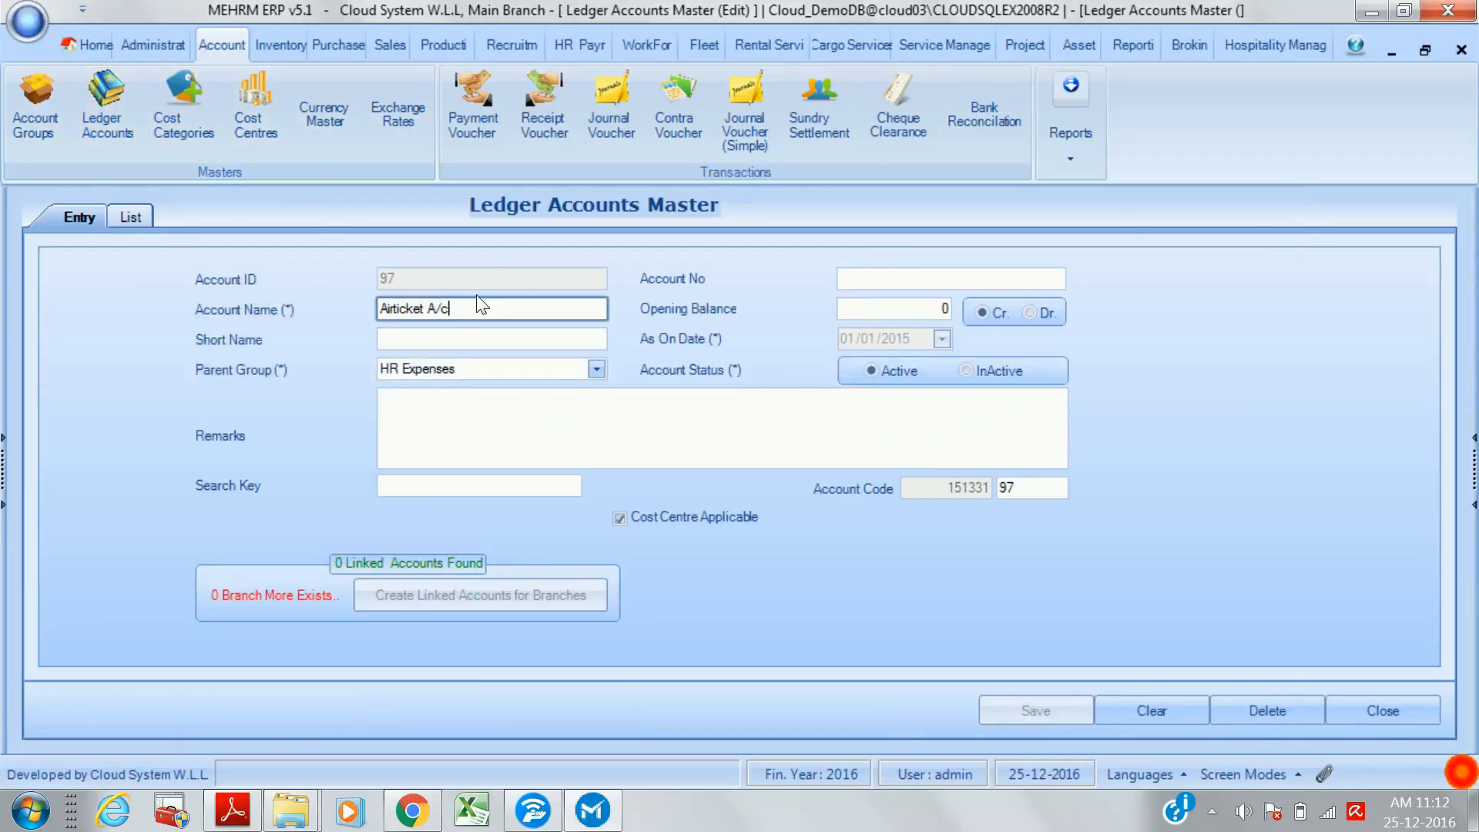
# - Try pasting the copied name over the account name of the Airticket A/c ledger
pyautogui.click(467, 309)
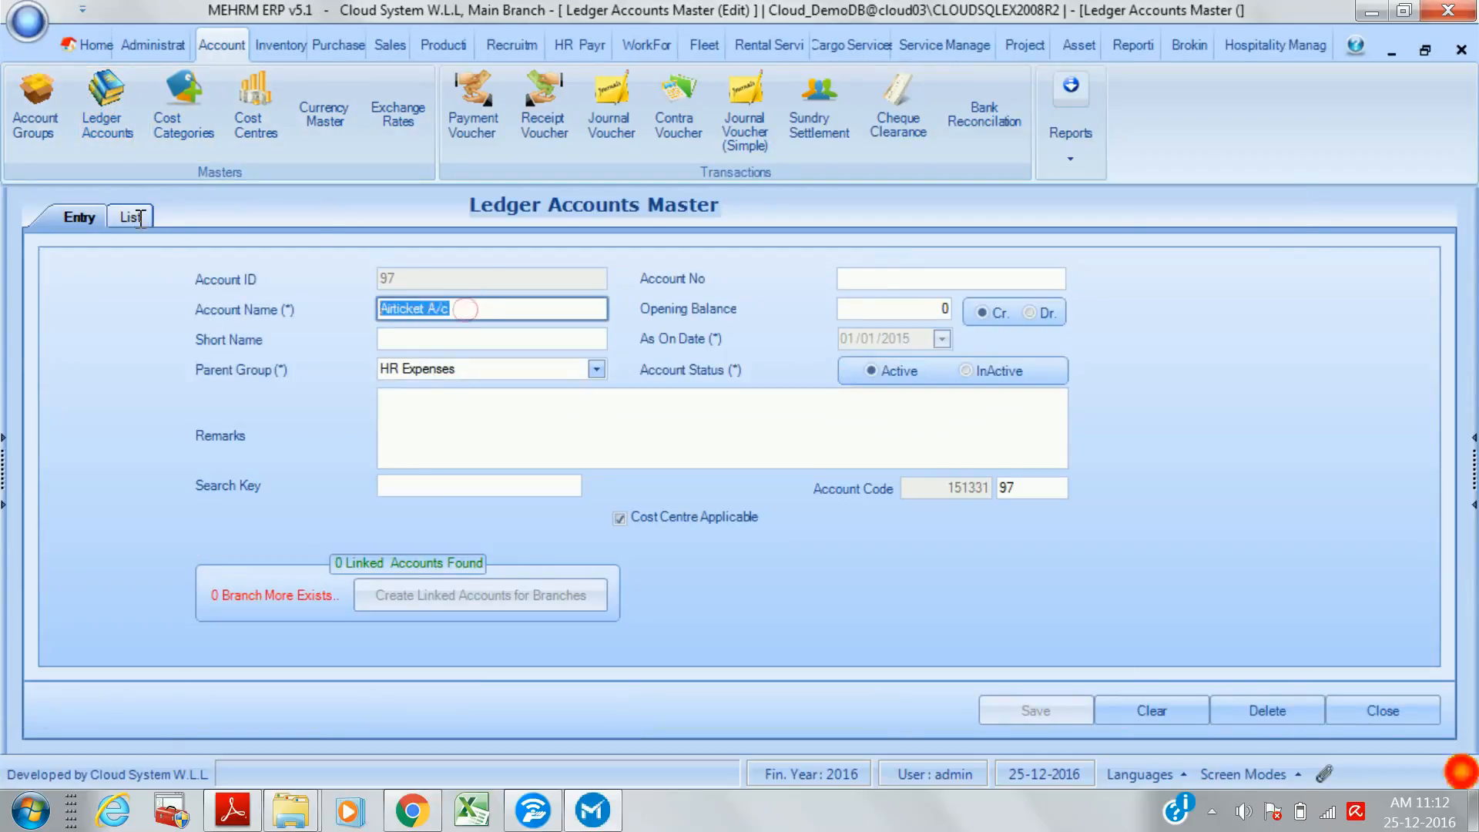
pyautogui.hotkey('ctrl', 'v')
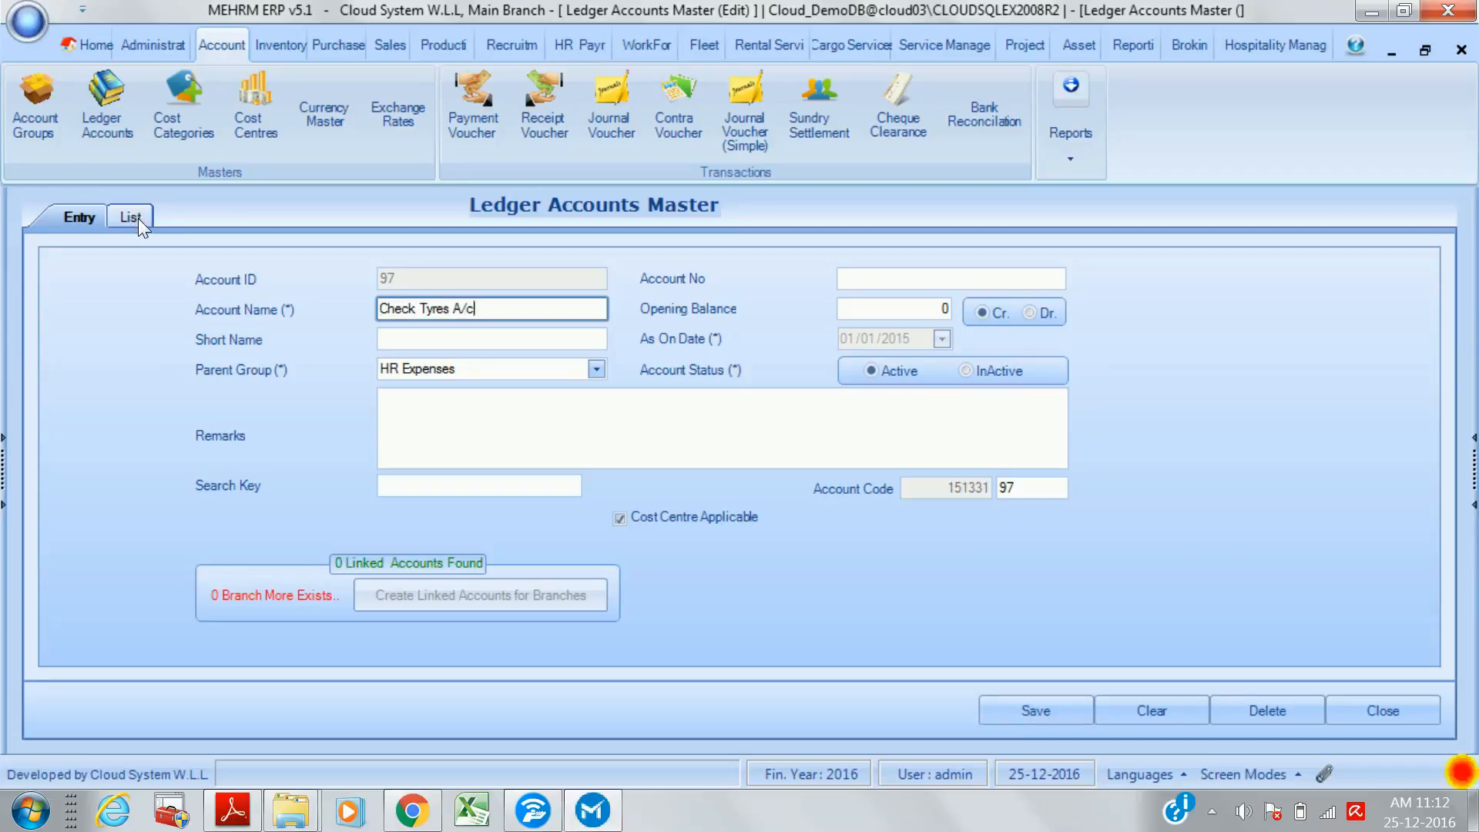
# - Replace the "air" account name filter in the ledger accounts list with the copied name Check Tyres A/c
pyautogui.click(135, 218)
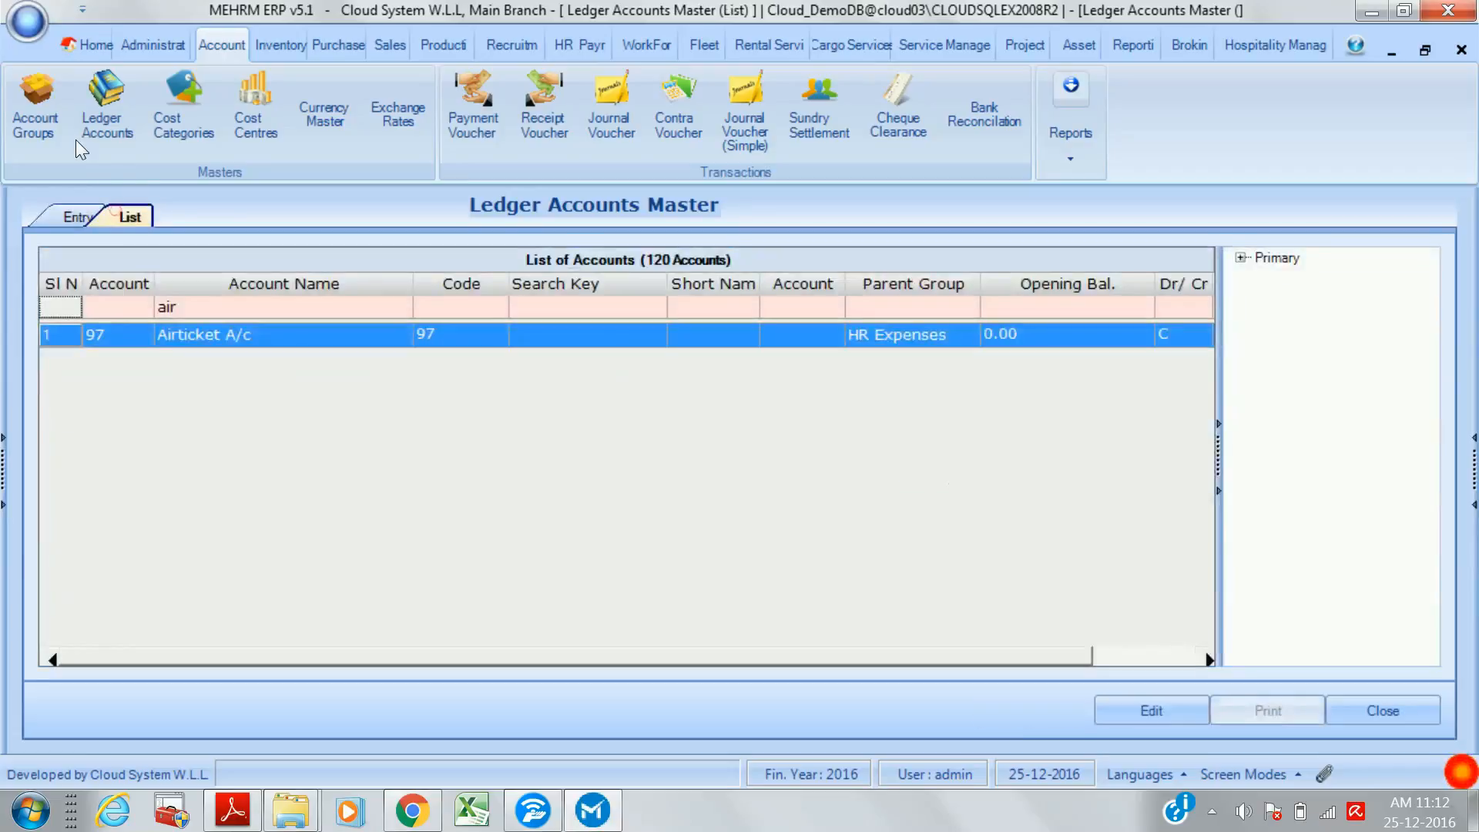
pyautogui.click(152, 203)
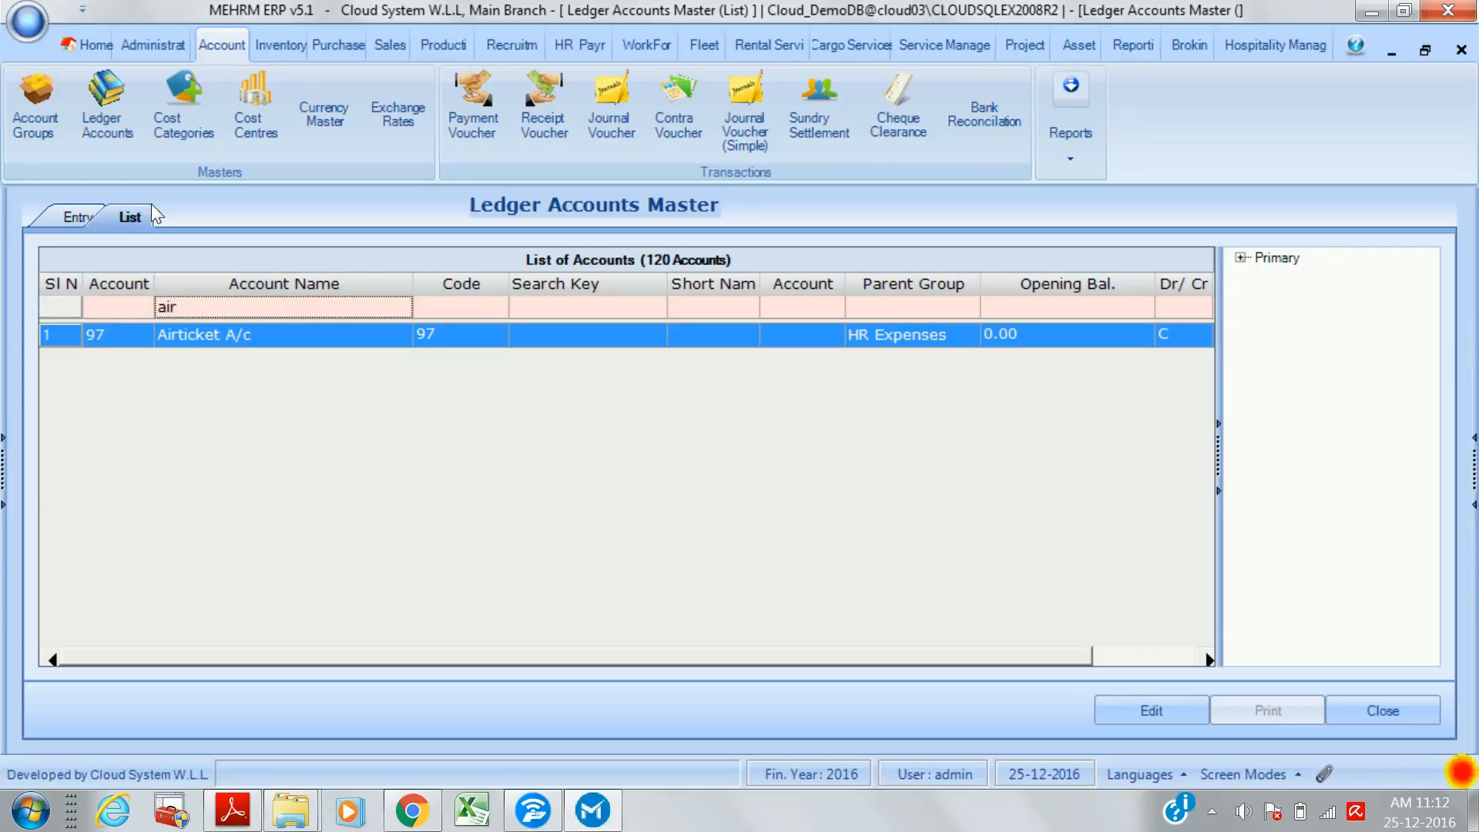
pyautogui.press('BackSpace')
pyautogui.press('BackSpace')
pyautogui.press('BackSpace')
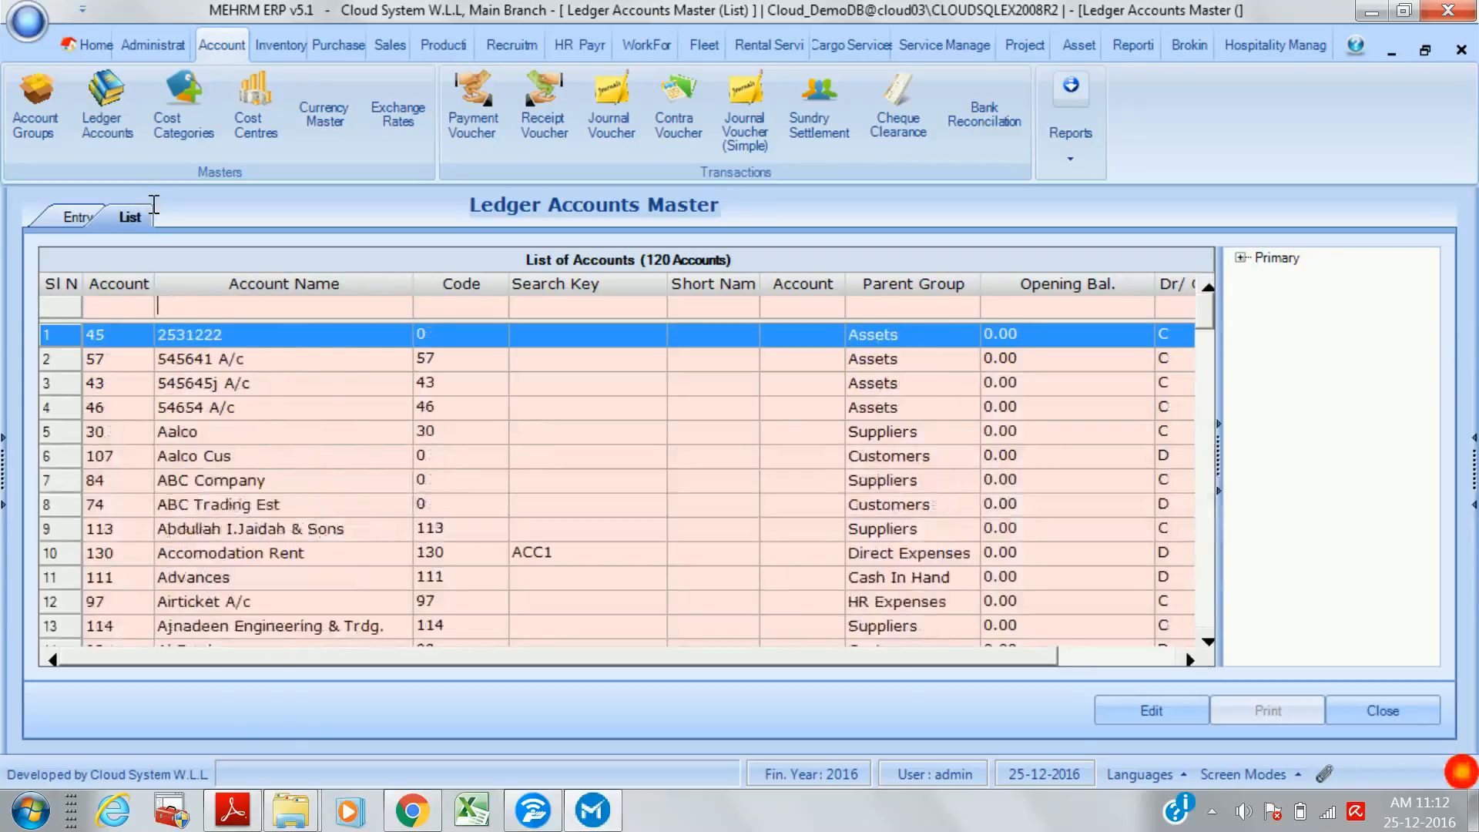
pyautogui.hotkey('ctrl', 'v')
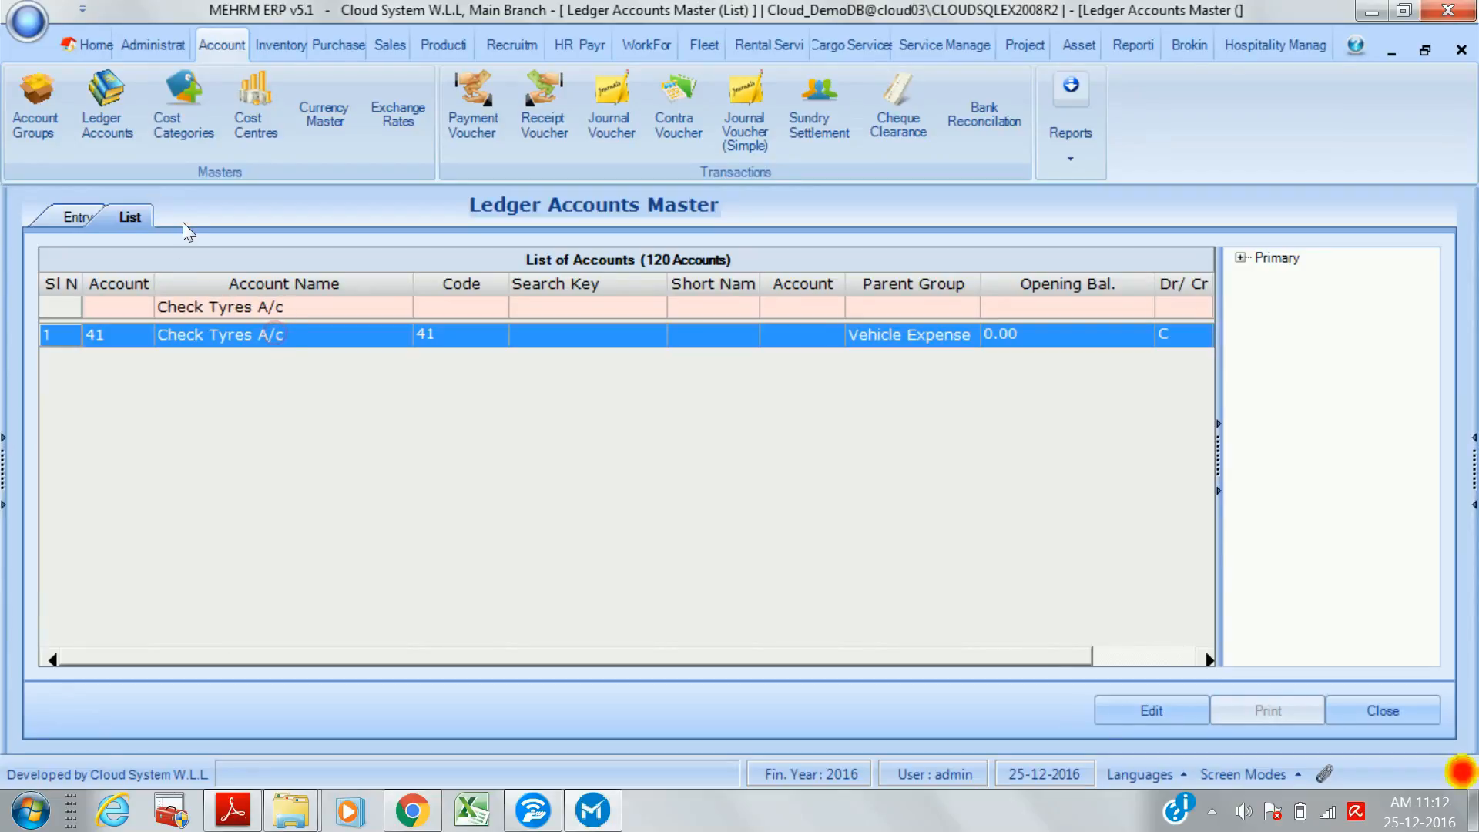
# - Open the Check Tyres A/c ledger, discarding the pending edit, and save it with Cost Centre Applicable enabled
pyautogui.click(183, 222)
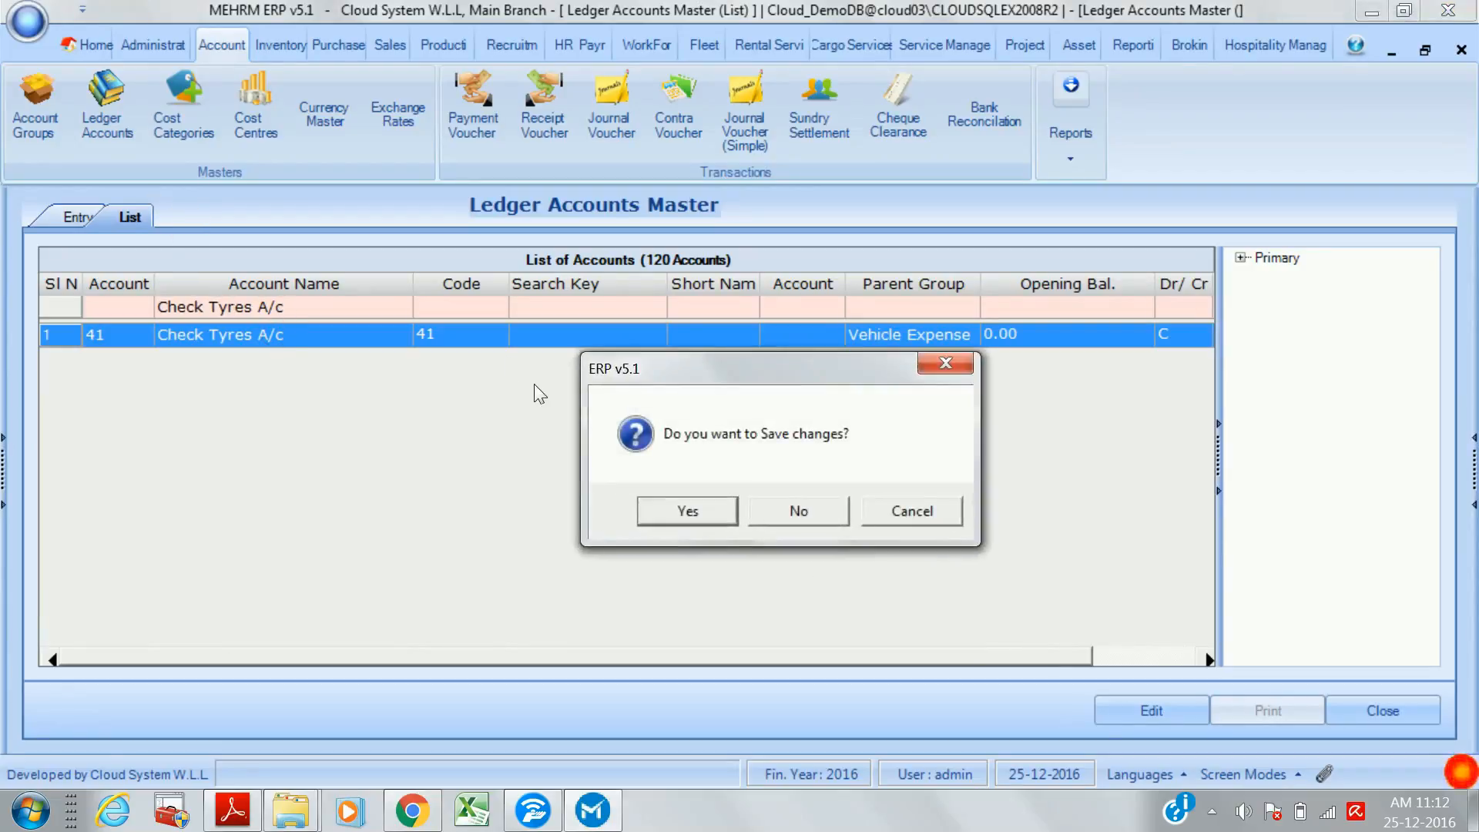
pyautogui.click(778, 511)
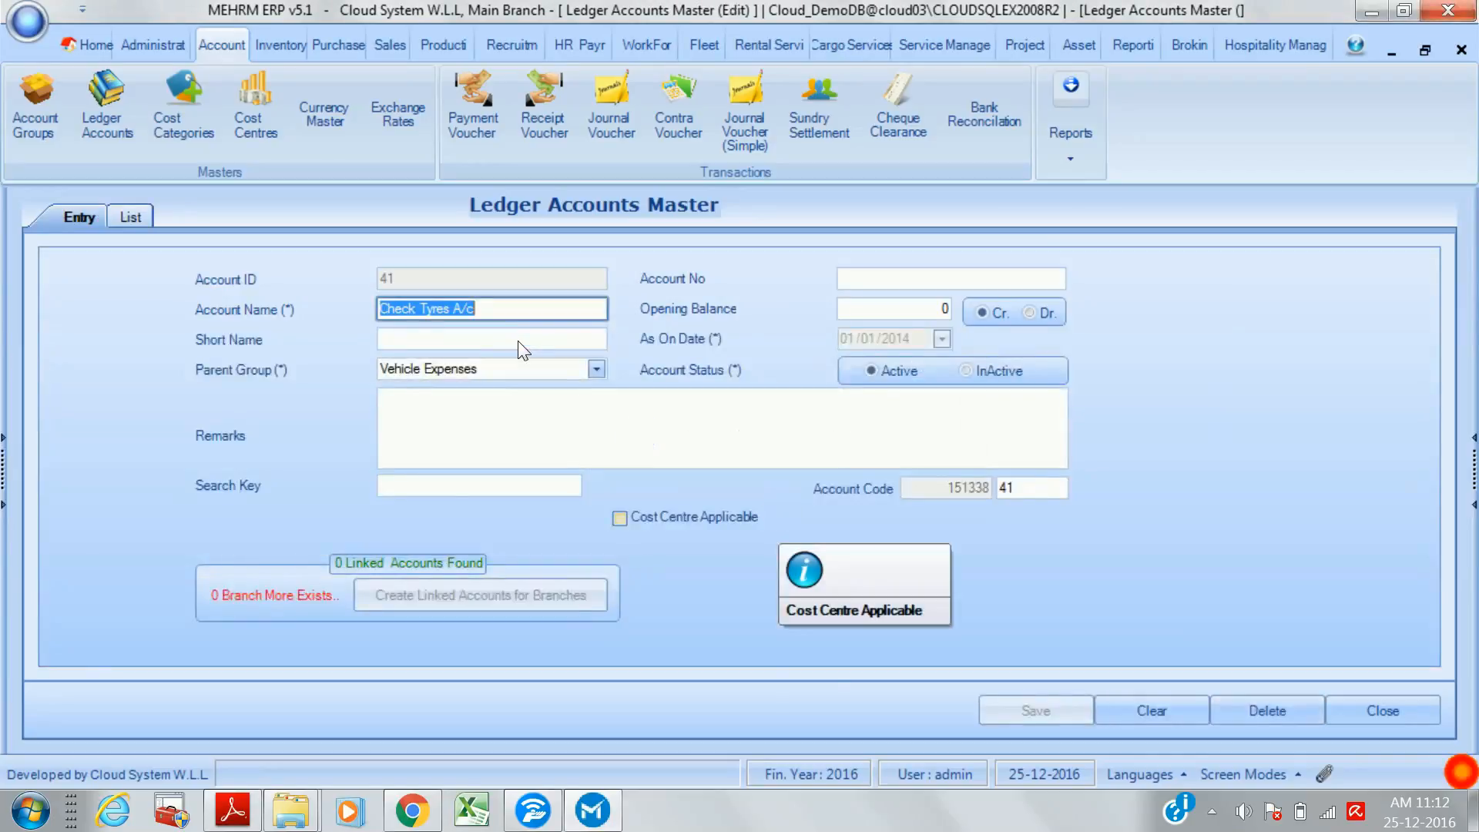
pyautogui.click(621, 518)
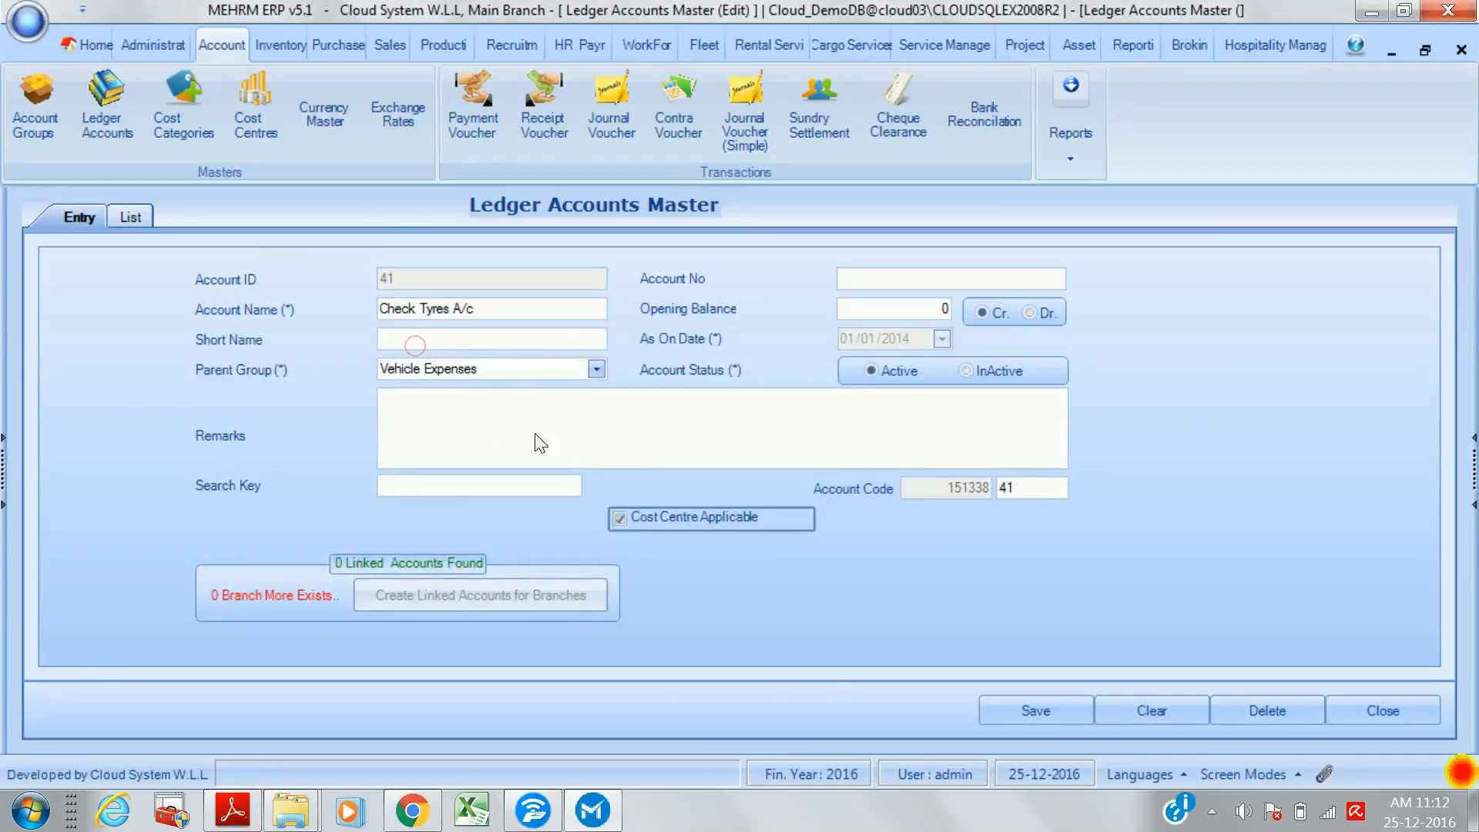
pyautogui.click(1034, 711)
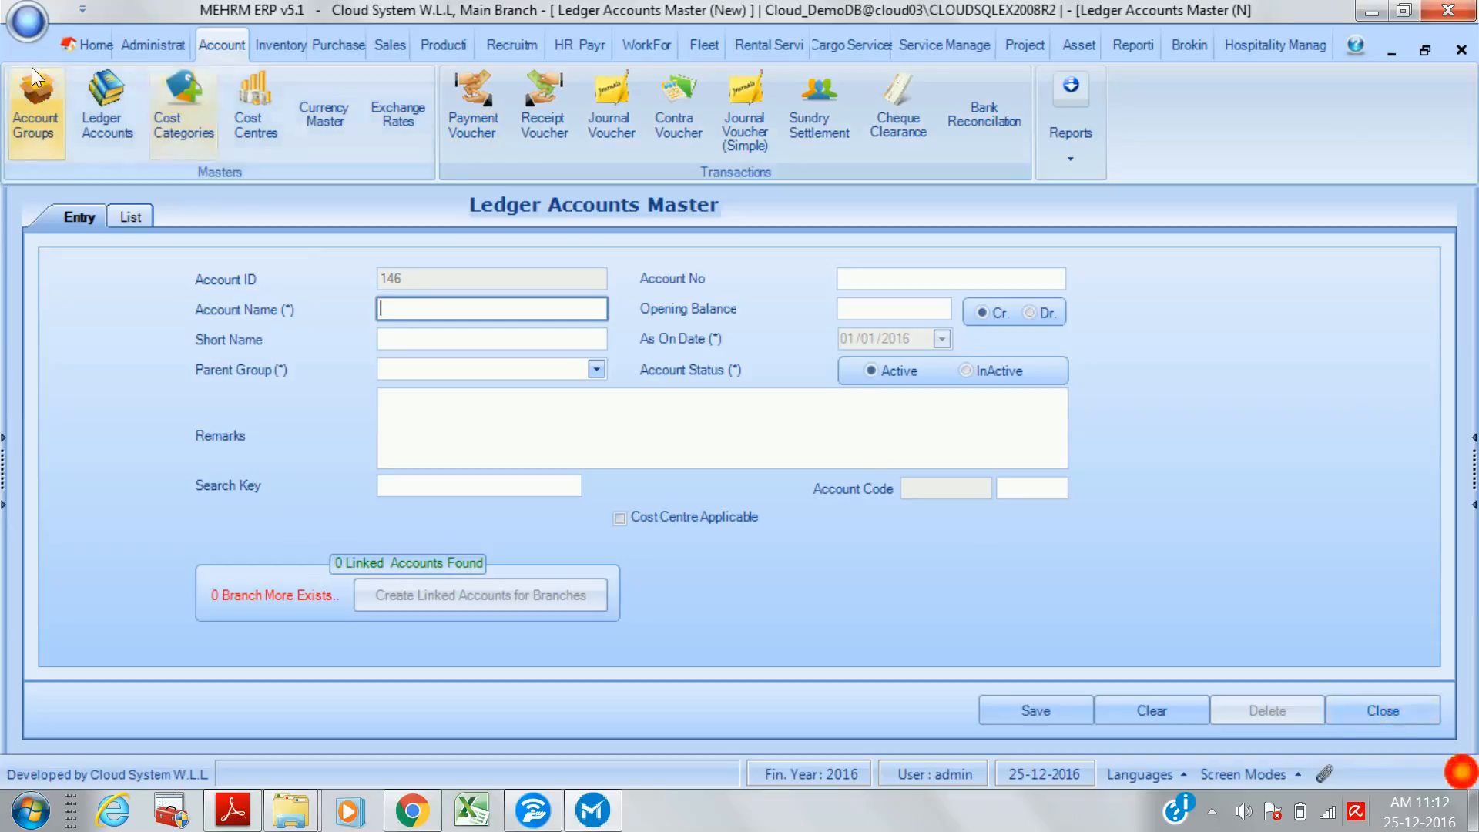
# - Return to the open payment voucher and re-enter 1000 as the Check Tyres A/c line's amount
pyautogui.click(461, 131)
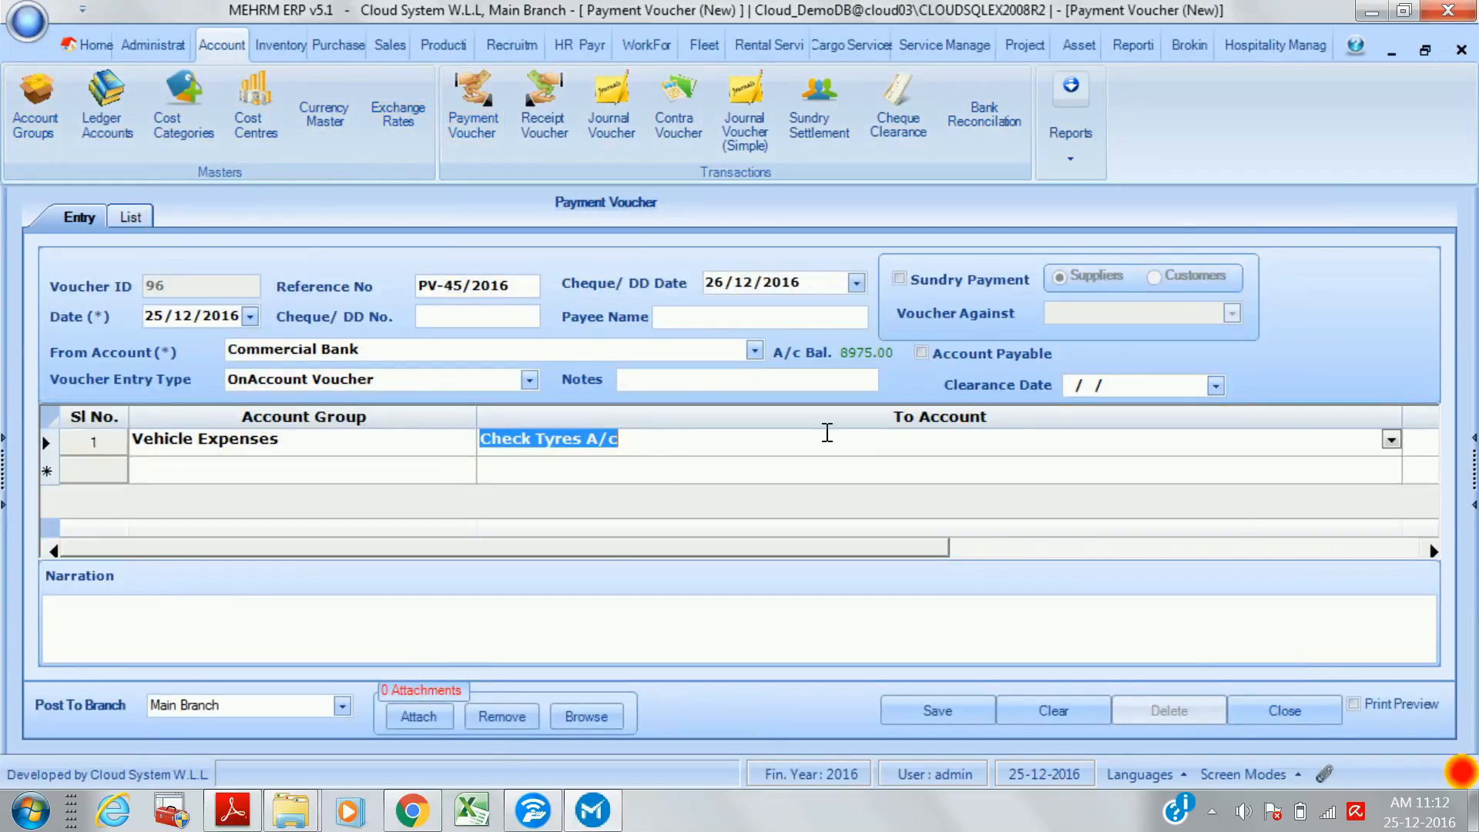
pyautogui.press('Tab')
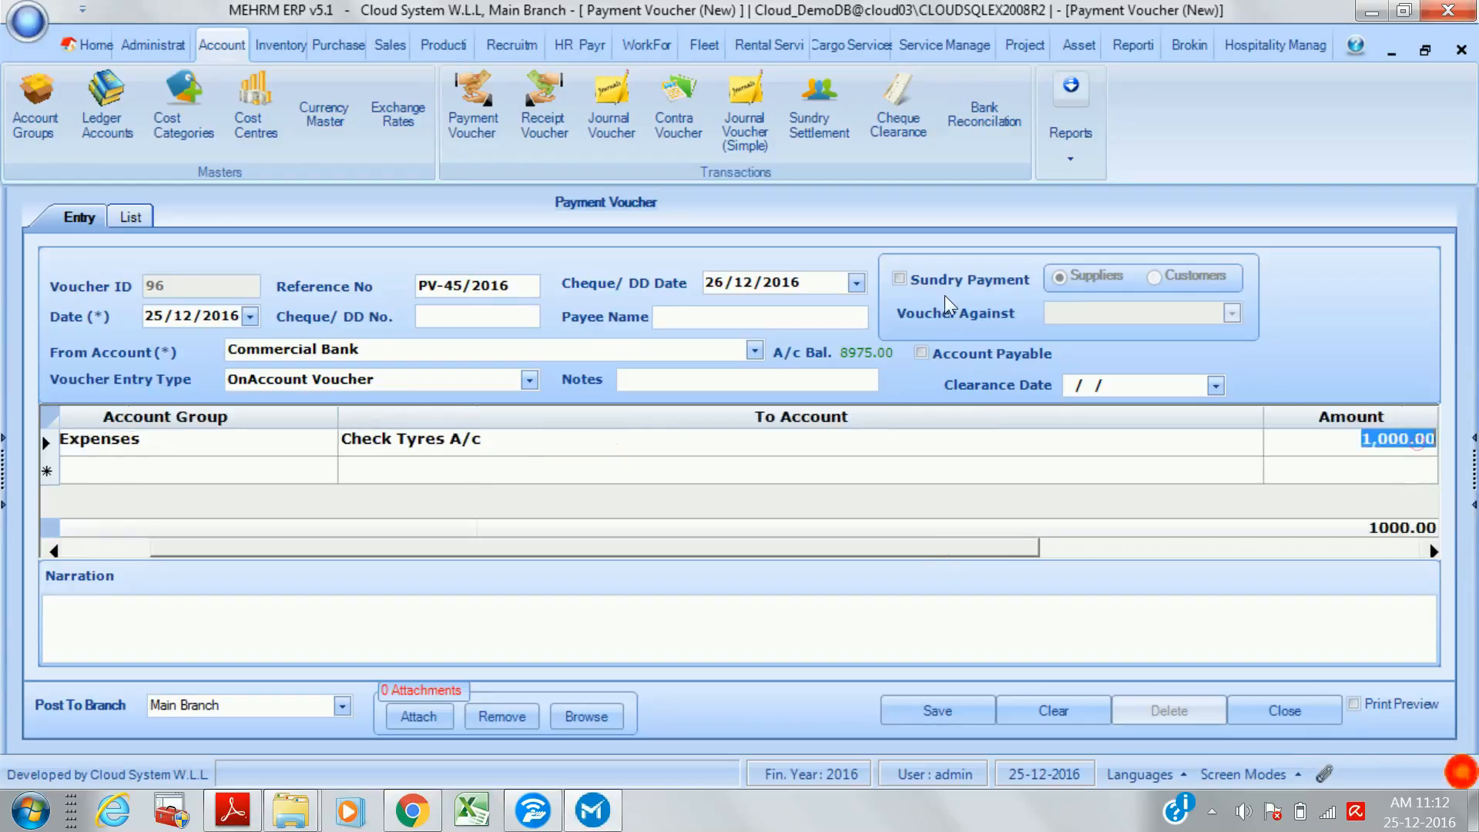
pyautogui.write('1,000')
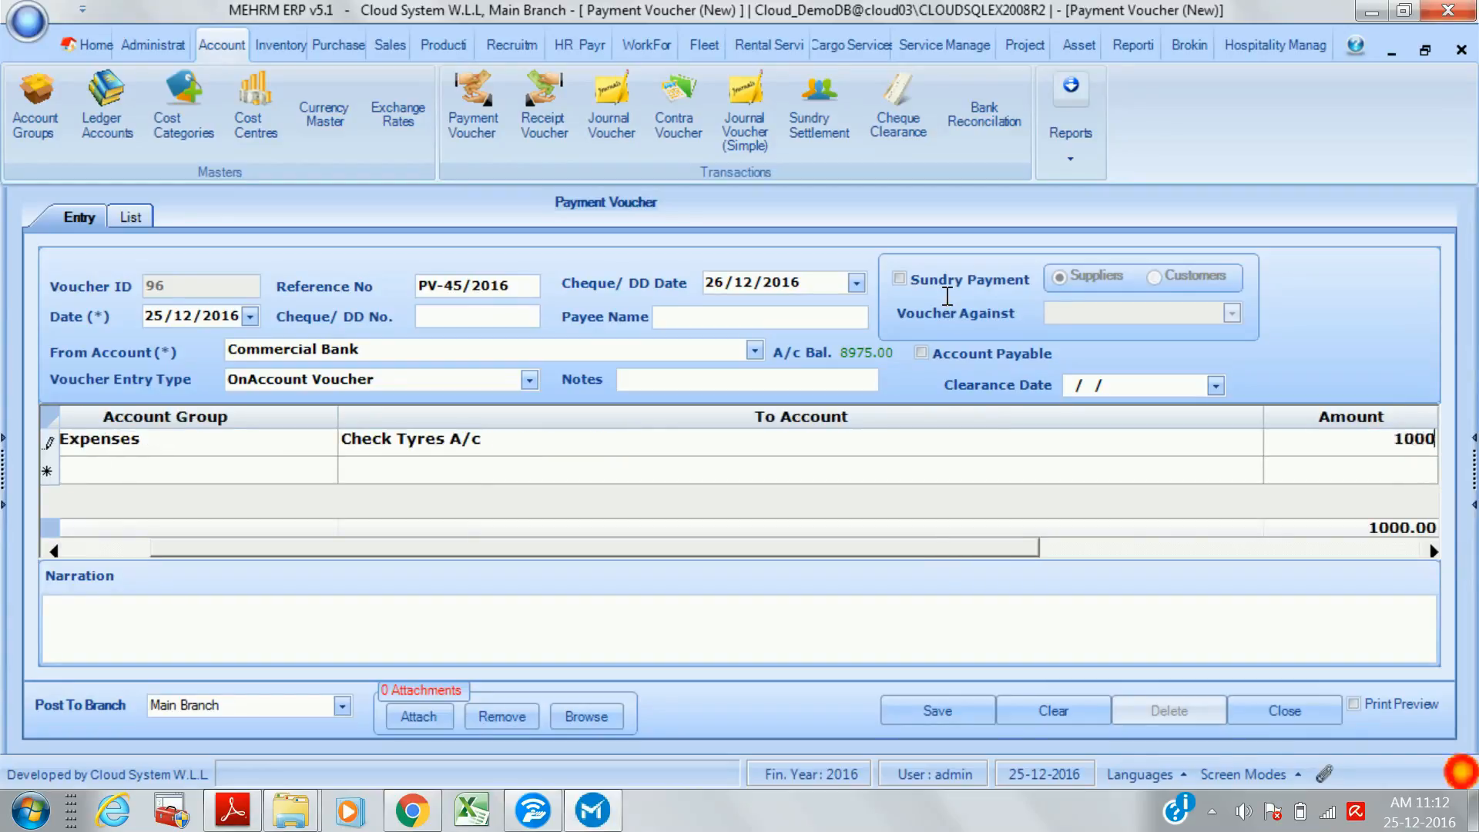
pyautogui.press('Tab')
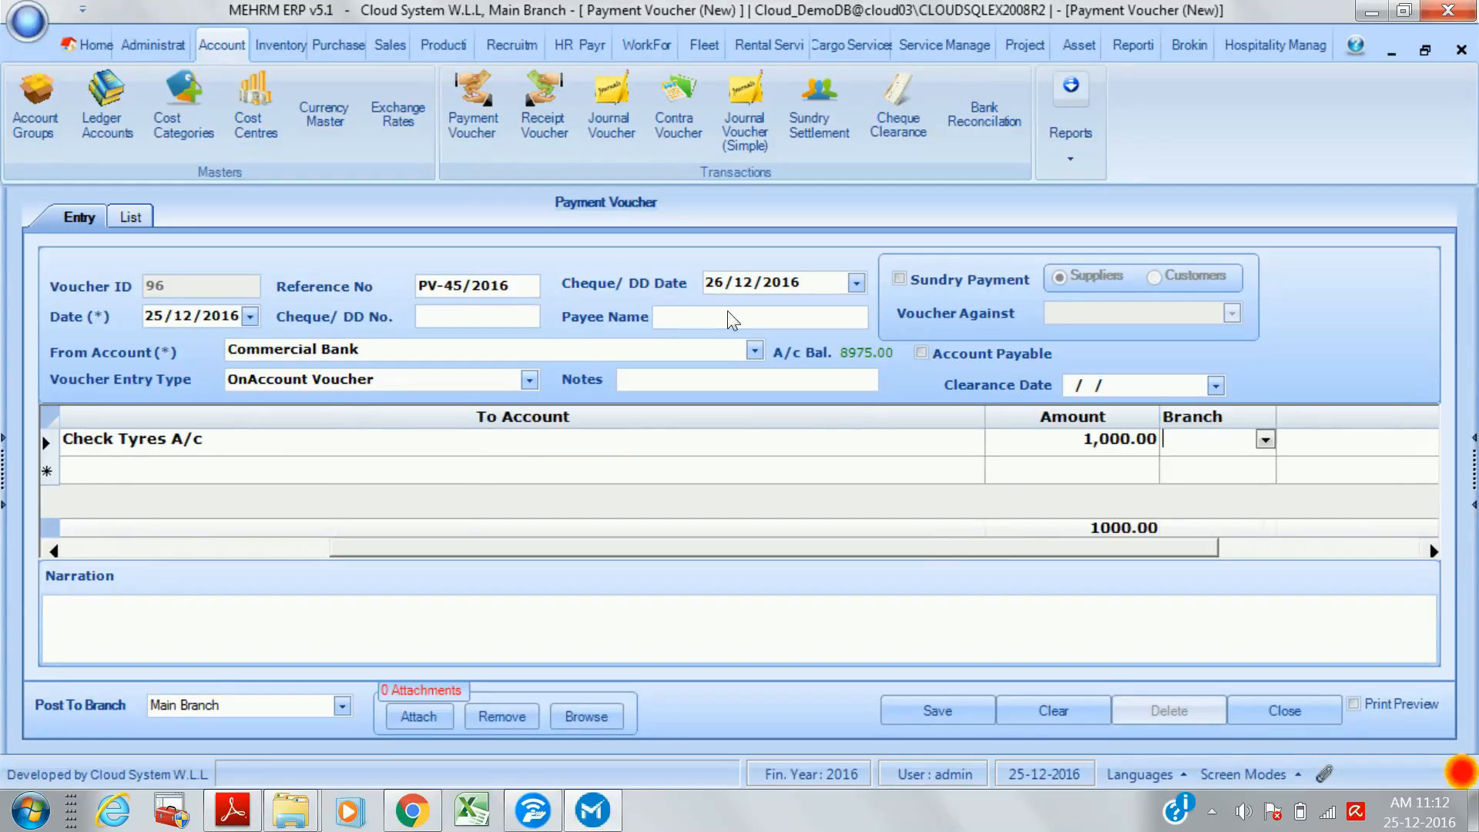
# - Close the payment voucher without saving and start a new one
pyautogui.click(1284, 715)
pyautogui.click(816, 508)
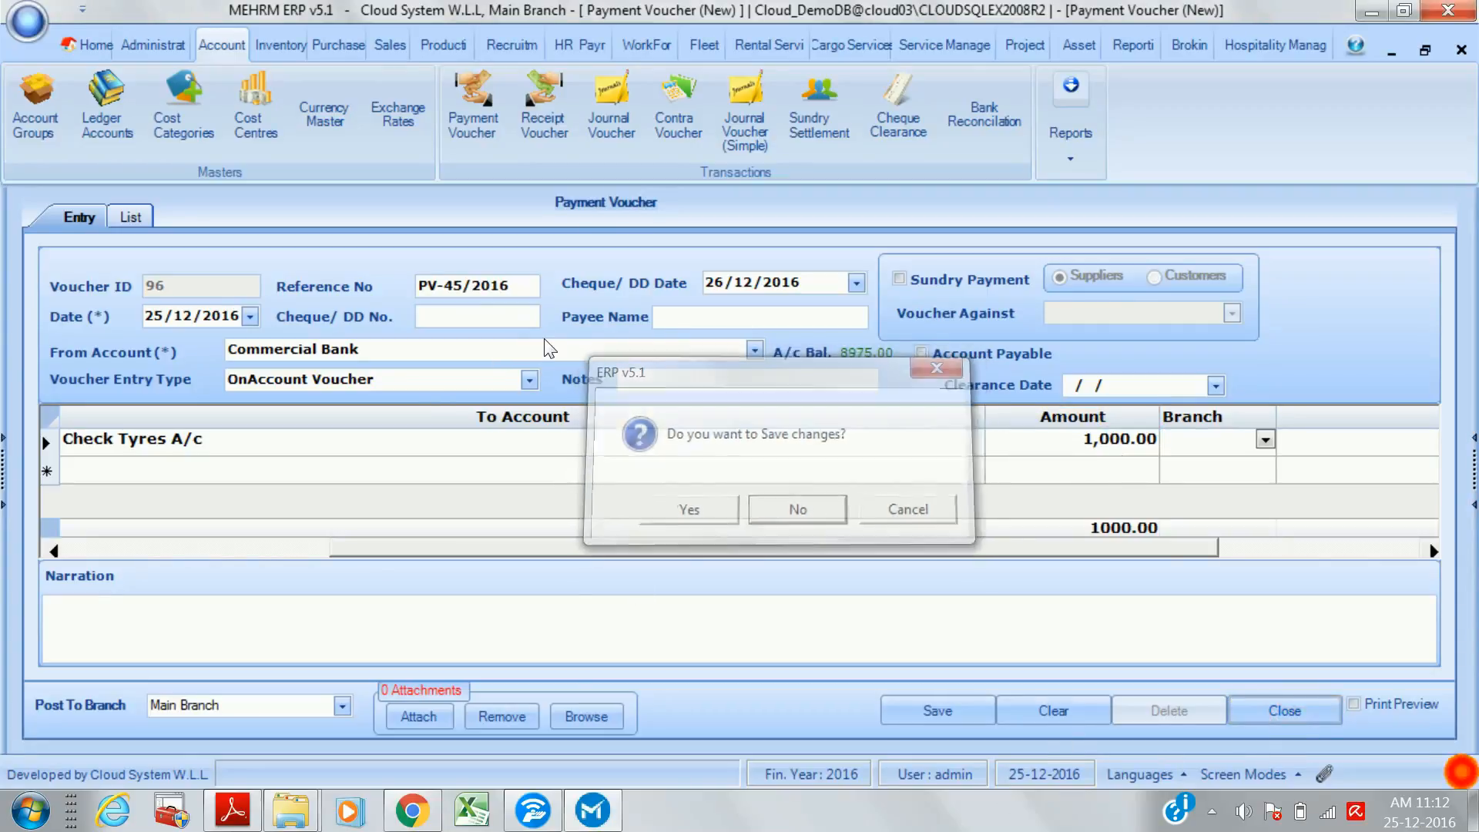
pyautogui.click(482, 122)
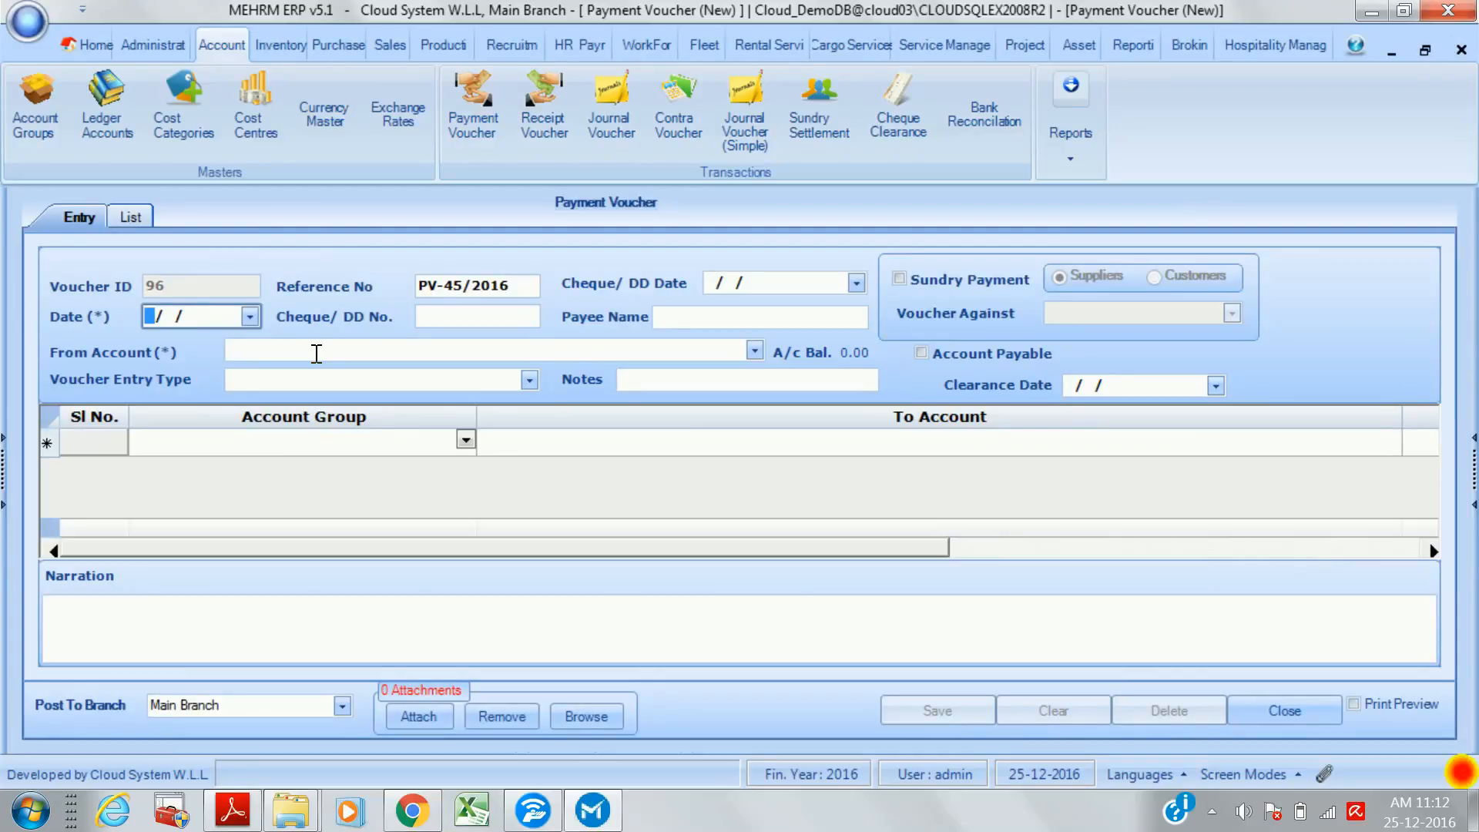
# - Set the new voucher's date to 25/12/2016 and its From Account to Commercial Bank
pyautogui.click(250, 317)
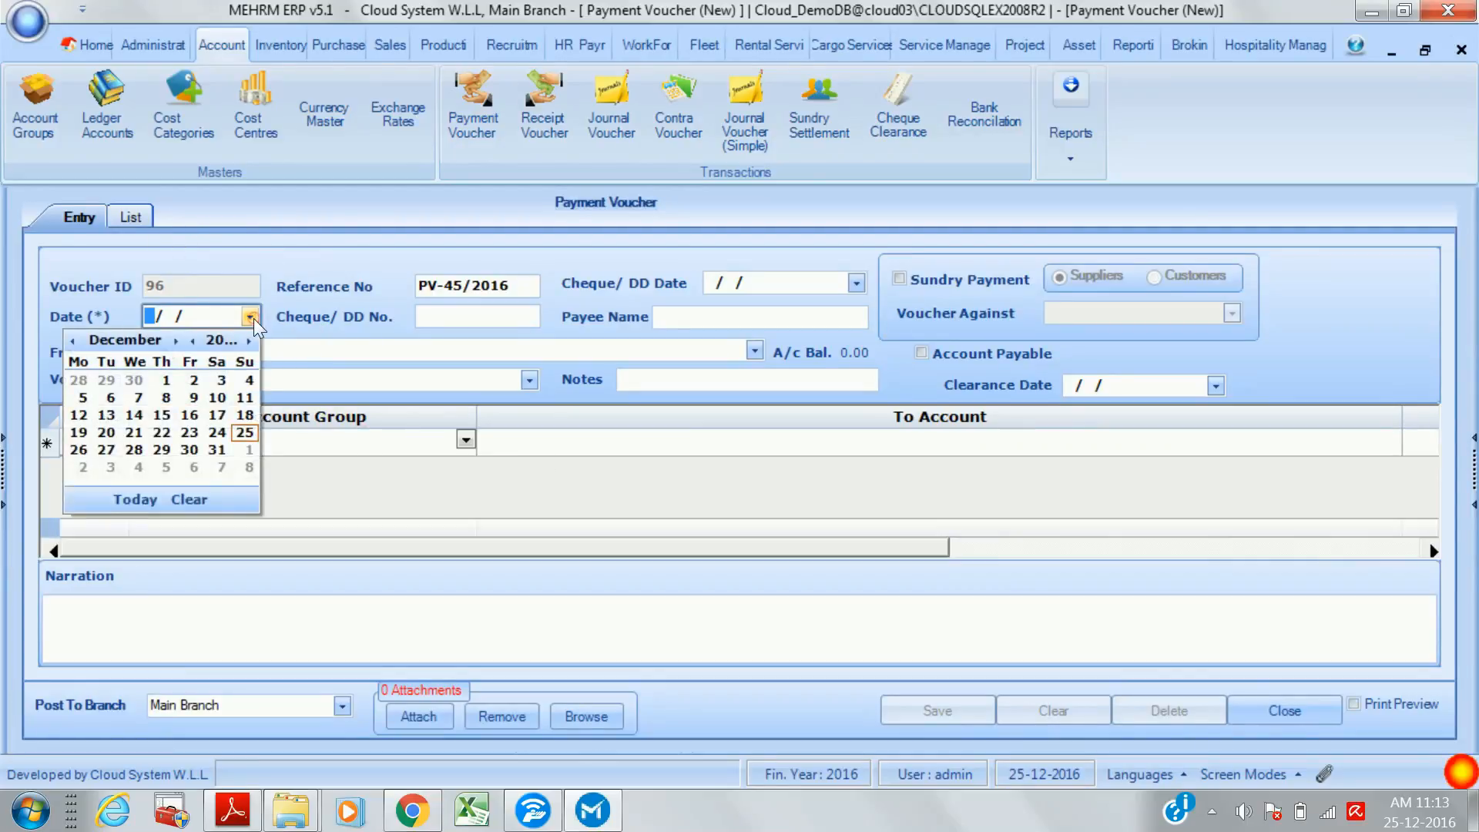
pyautogui.click(245, 434)
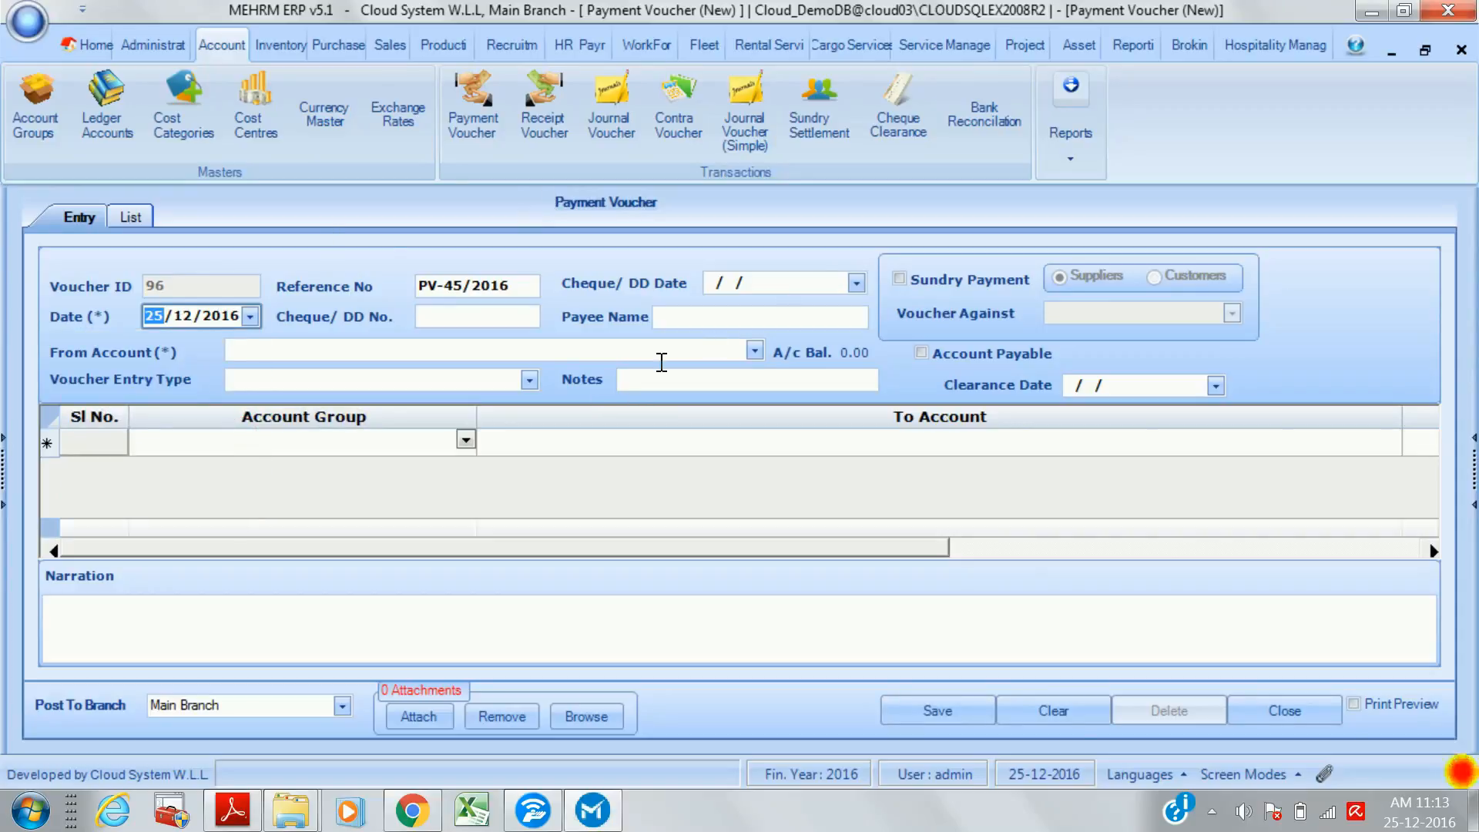
pyautogui.click(754, 351)
pyautogui.click(287, 373)
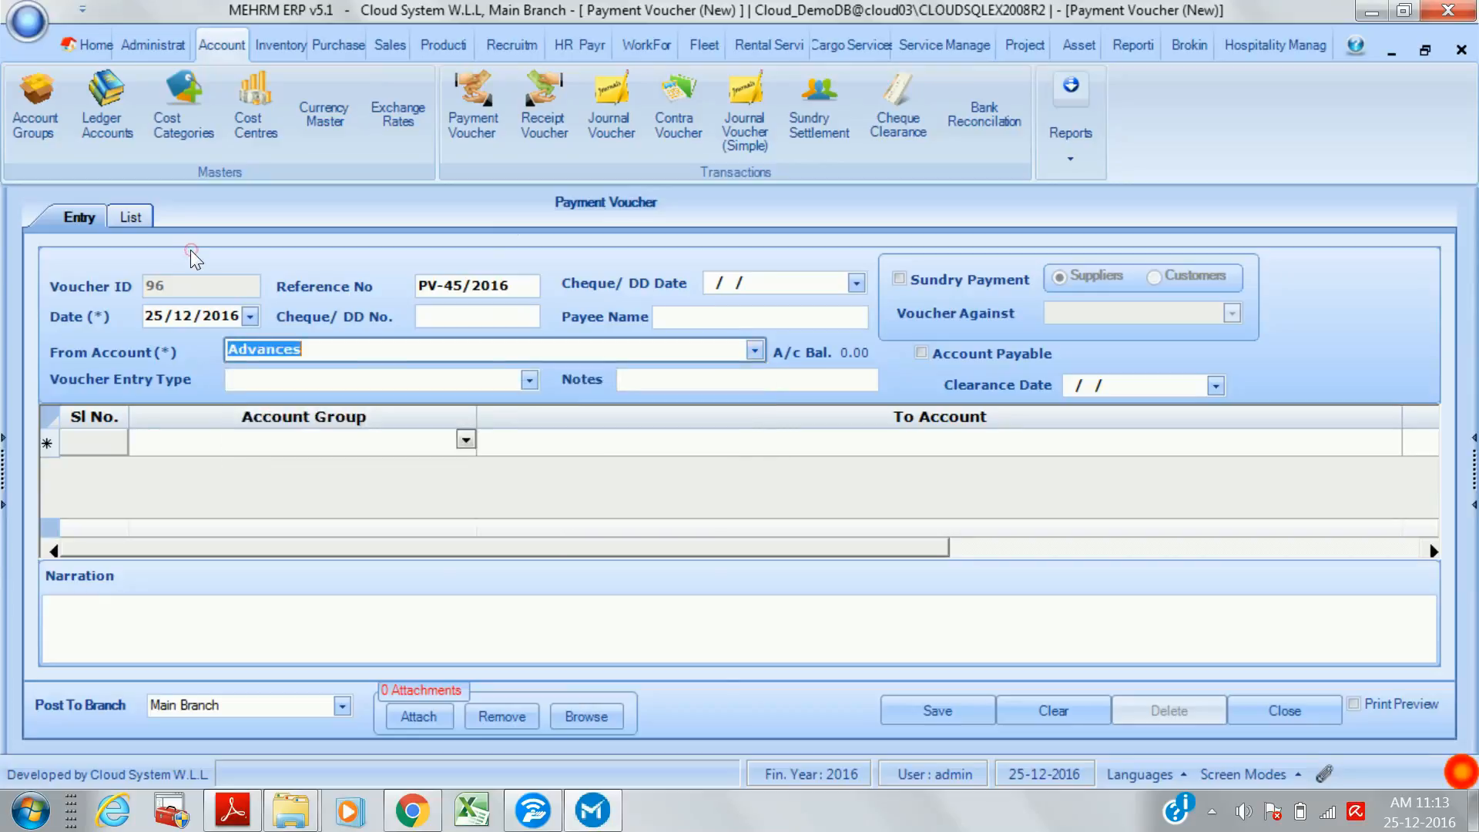
pyautogui.click(756, 351)
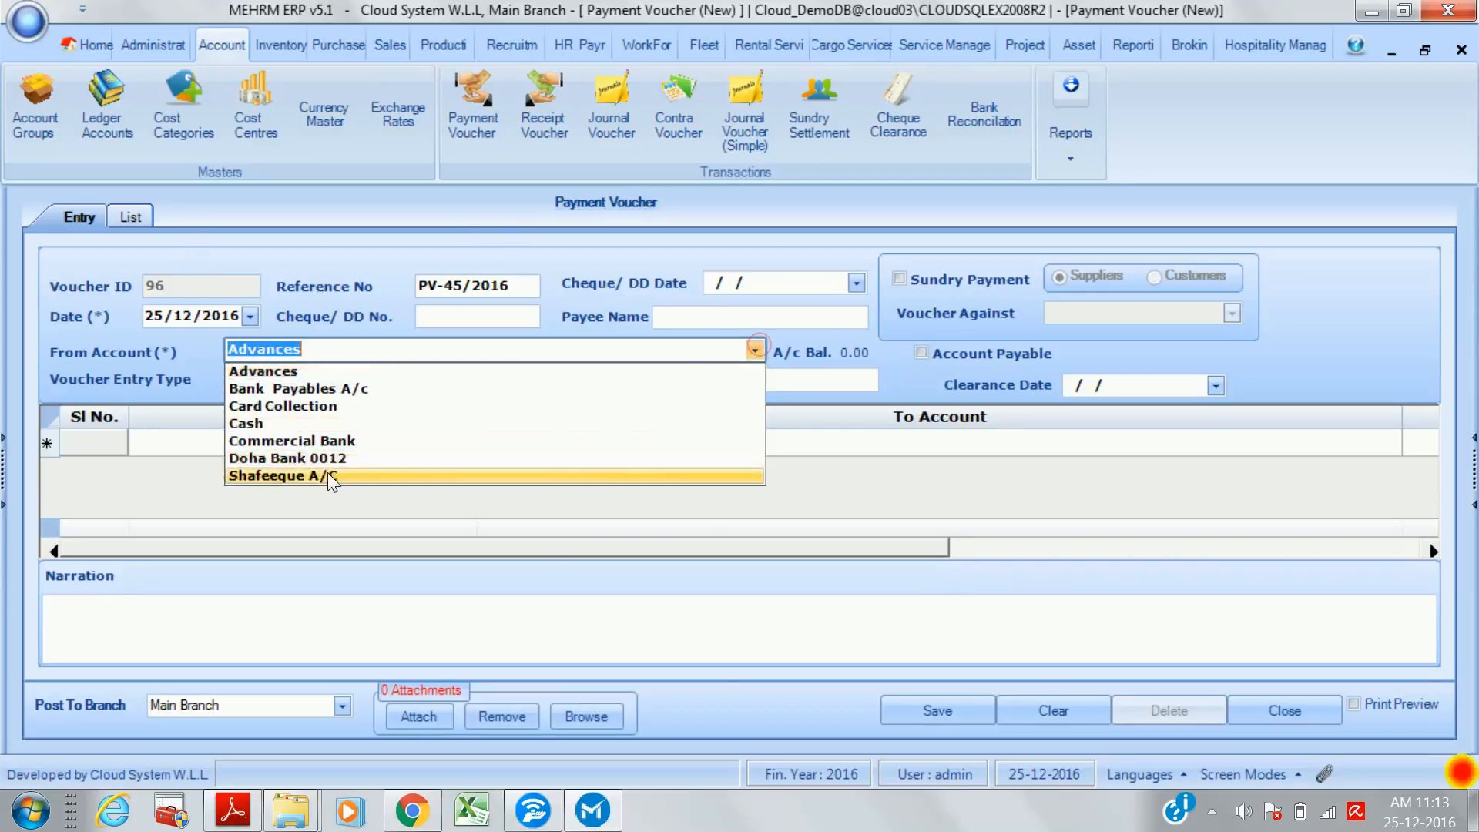
pyautogui.click(314, 440)
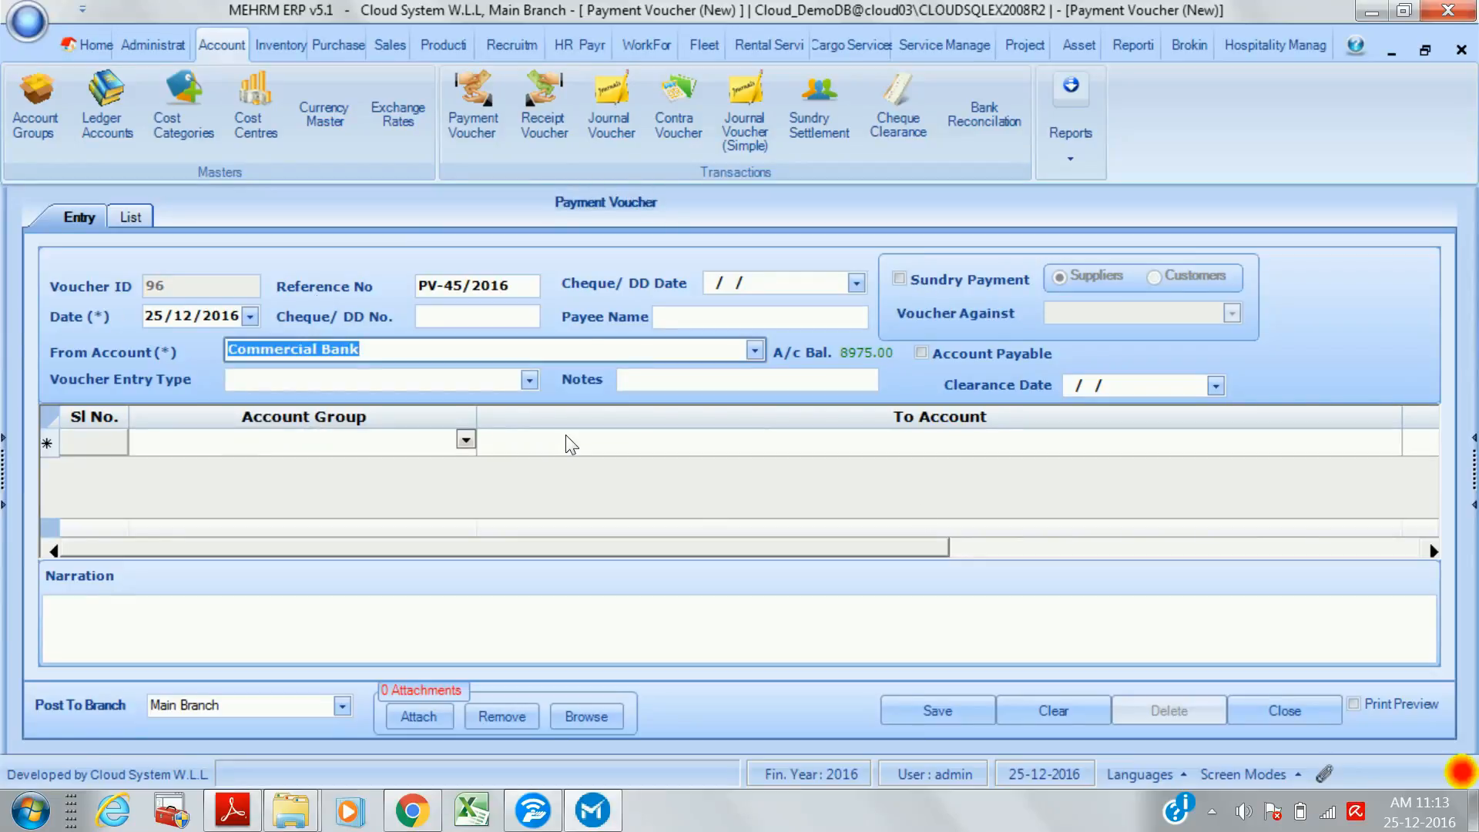
# - Add a voucher line with account group Vehicle Expenses, filtering by "ve", and To Account Check Tyres A/c
pyautogui.click(460, 447)
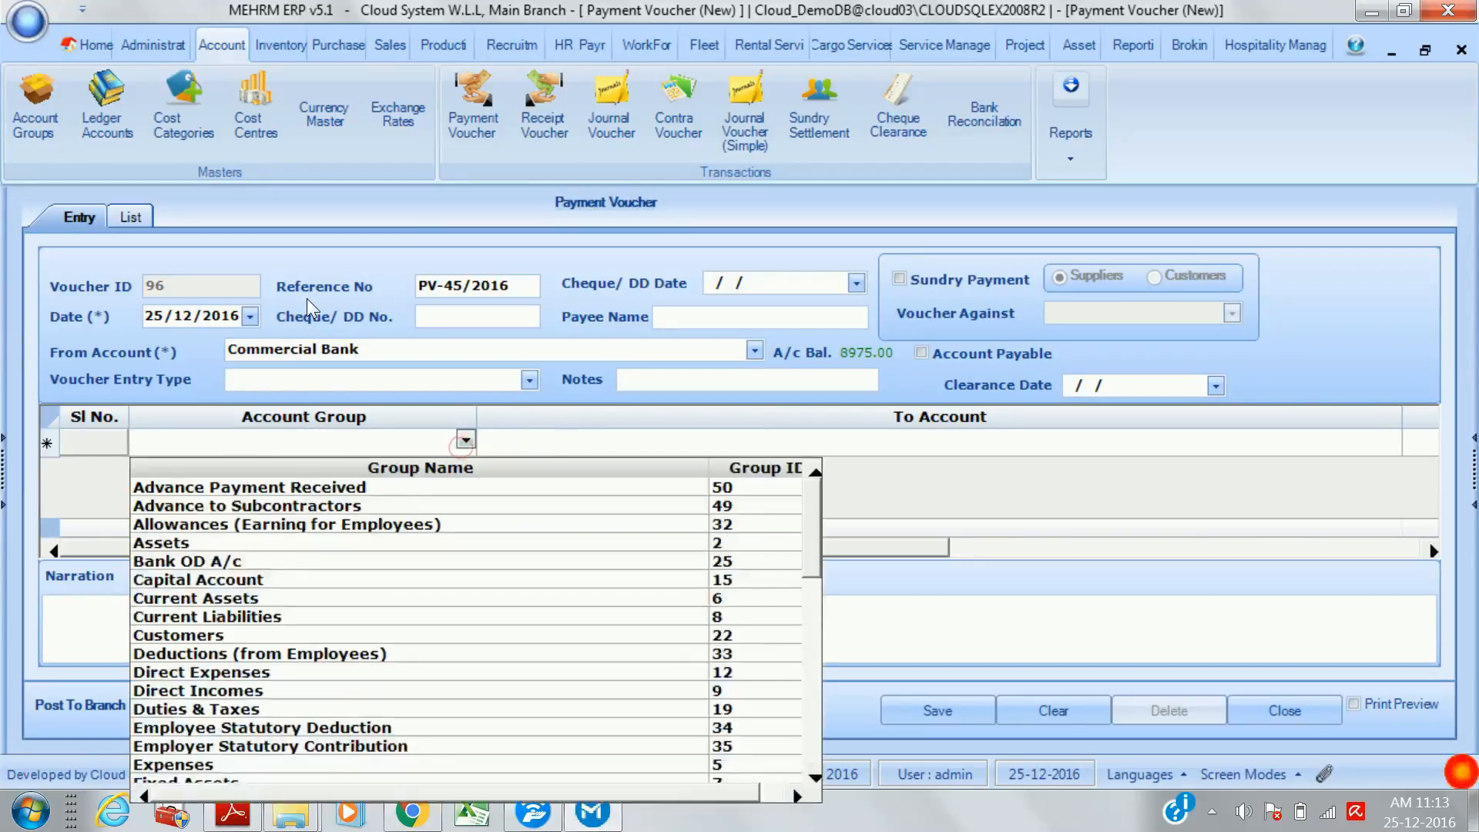
pyautogui.write('ve')
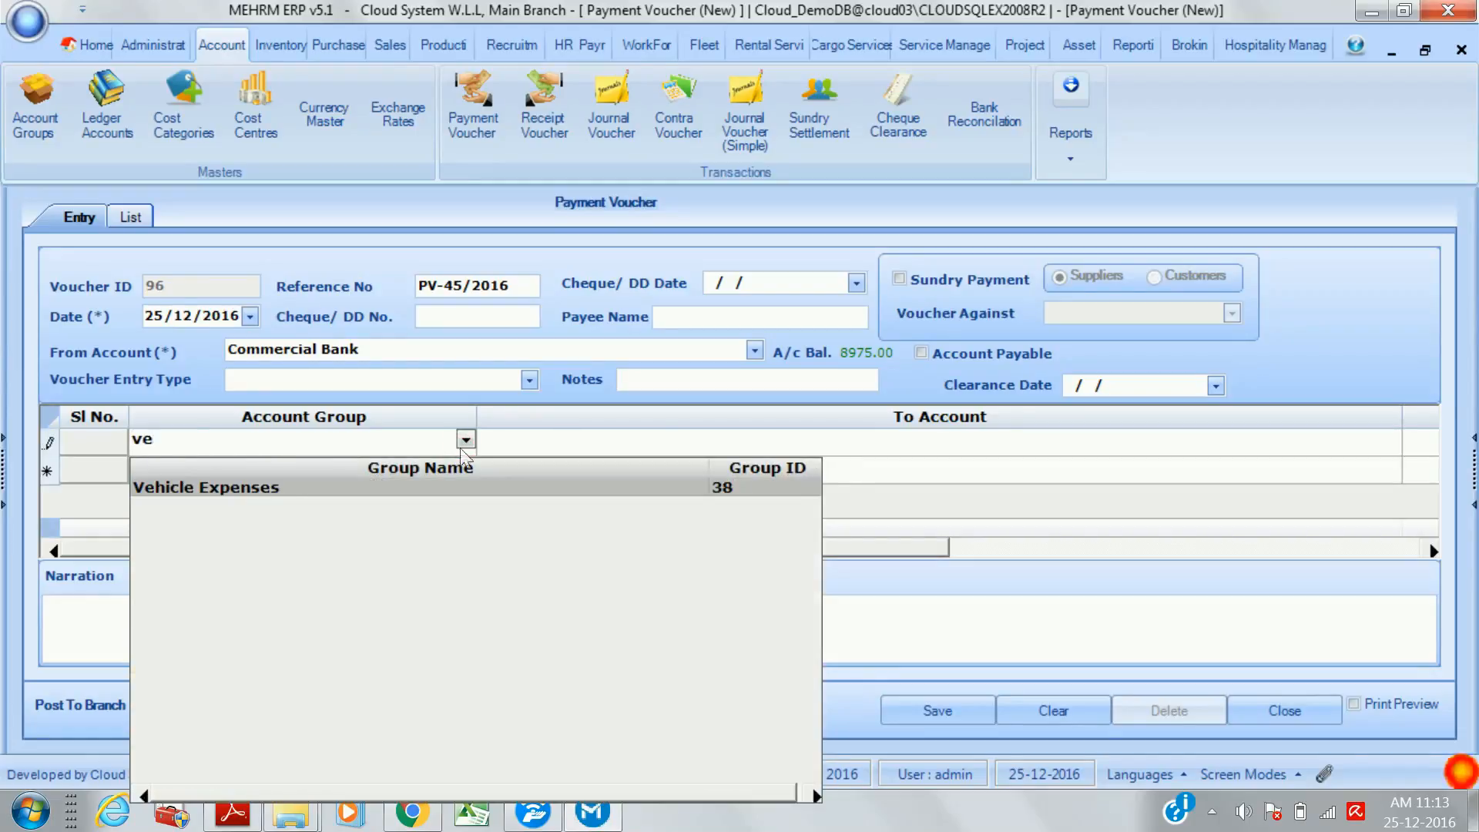
pyautogui.click(304, 487)
pyautogui.click(670, 433)
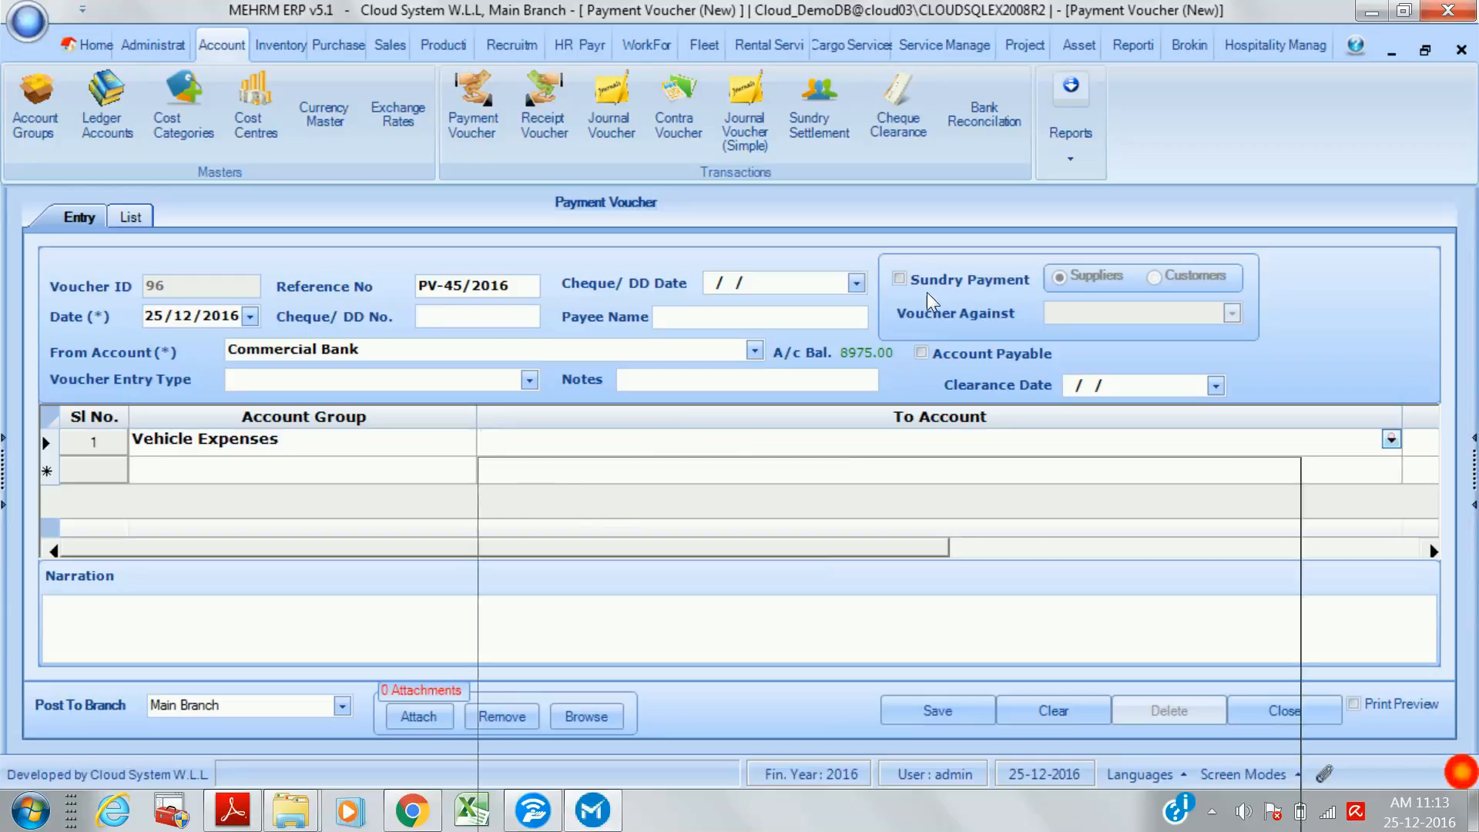
pyautogui.click(1391, 438)
pyautogui.click(607, 506)
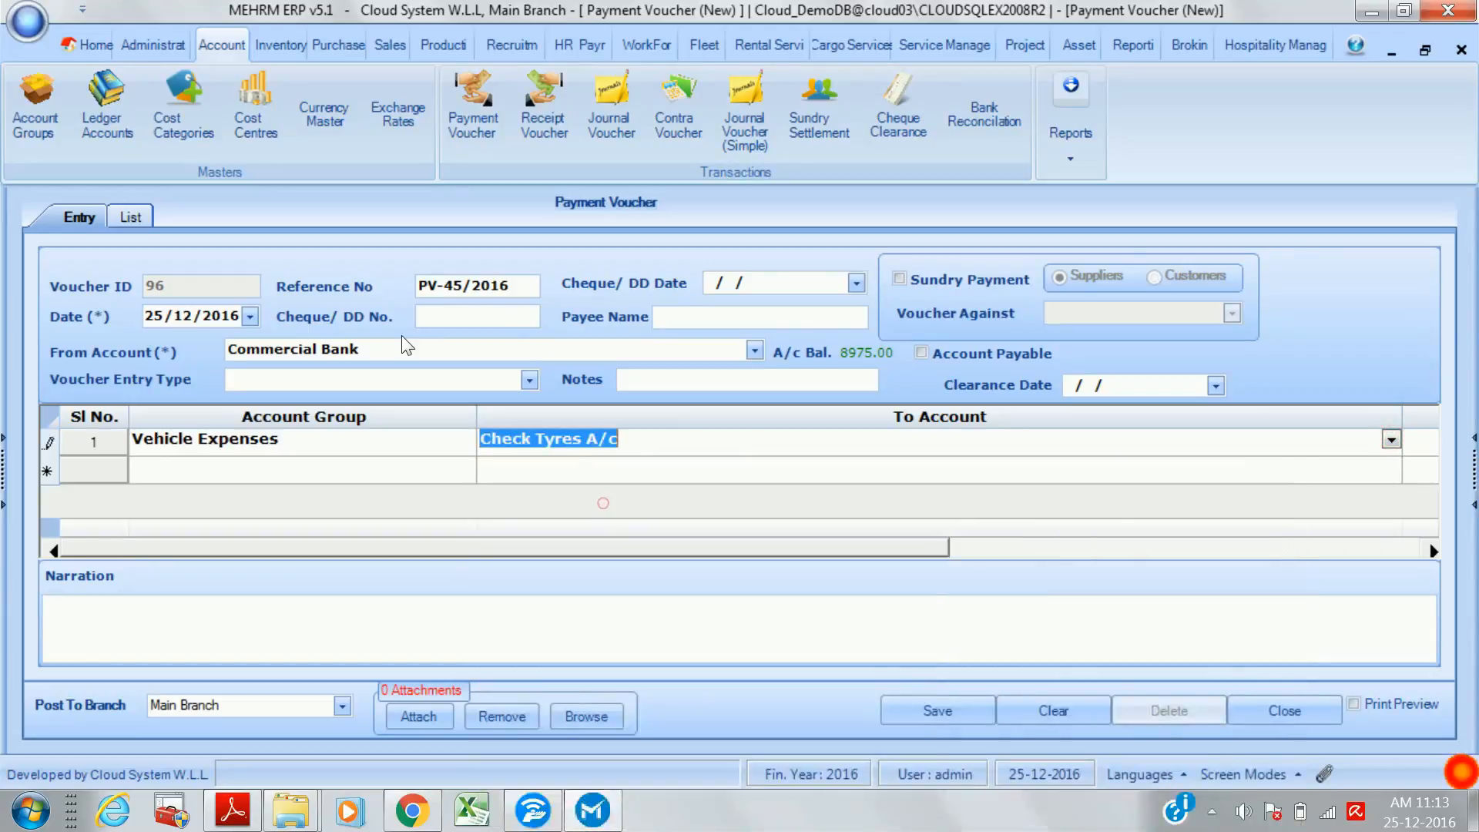
pyautogui.press('Tab')
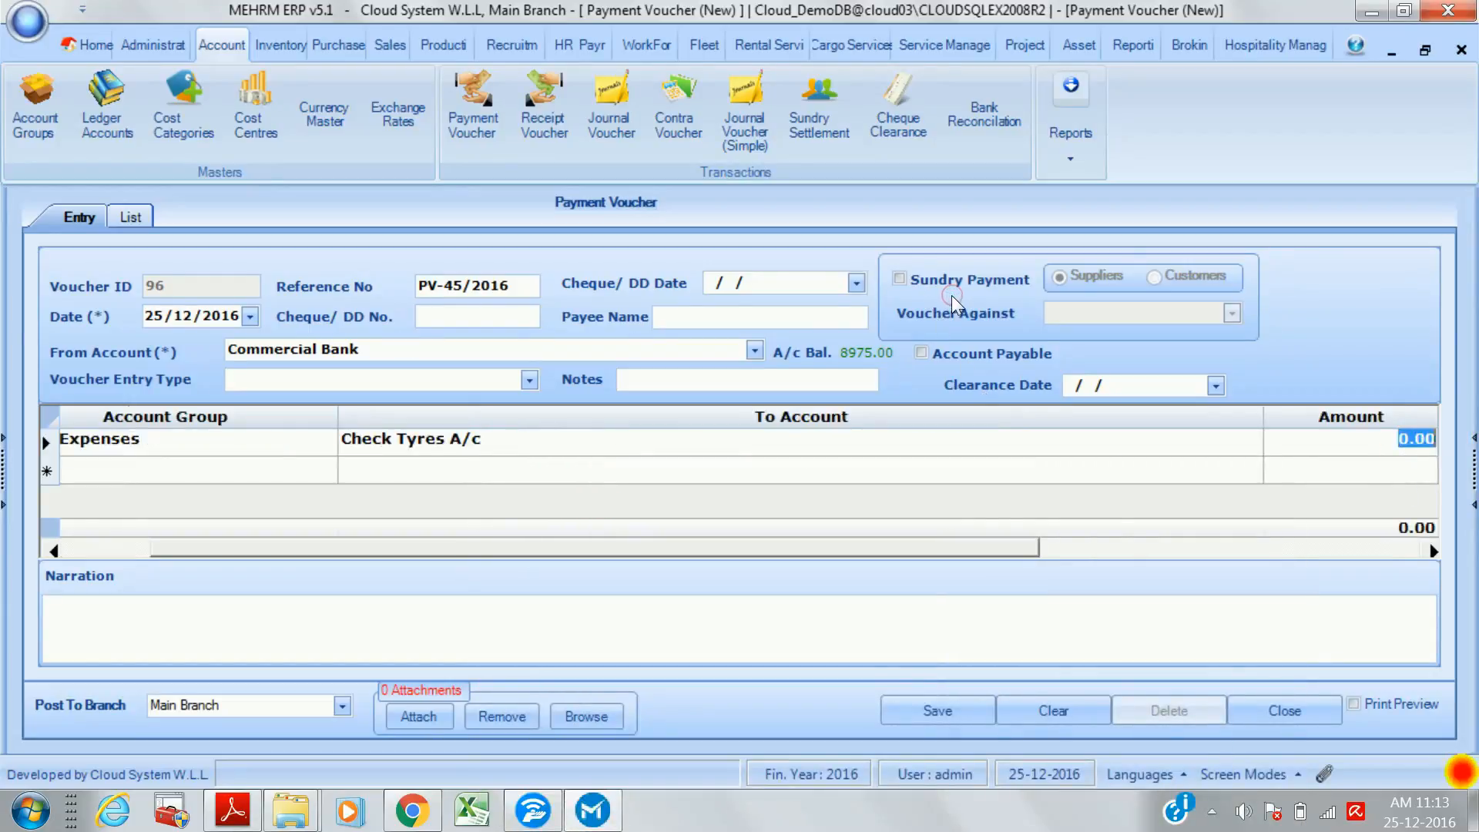
# - Set the Check Tyres A/c line's amount to 1000 and choose Vehicles as the first cost centre allocation's category
pyautogui.write('1000')
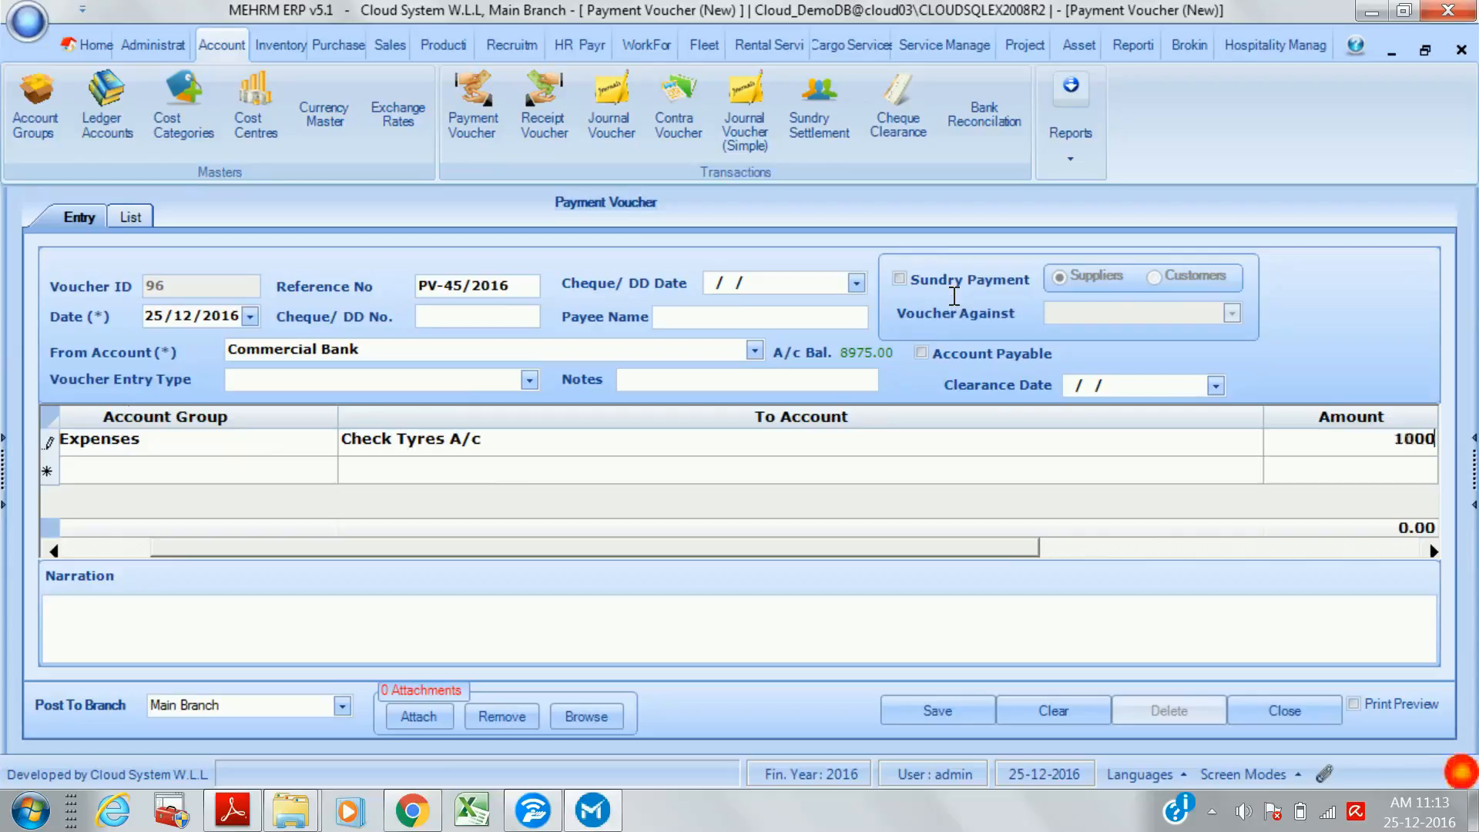
pyautogui.press('Return')
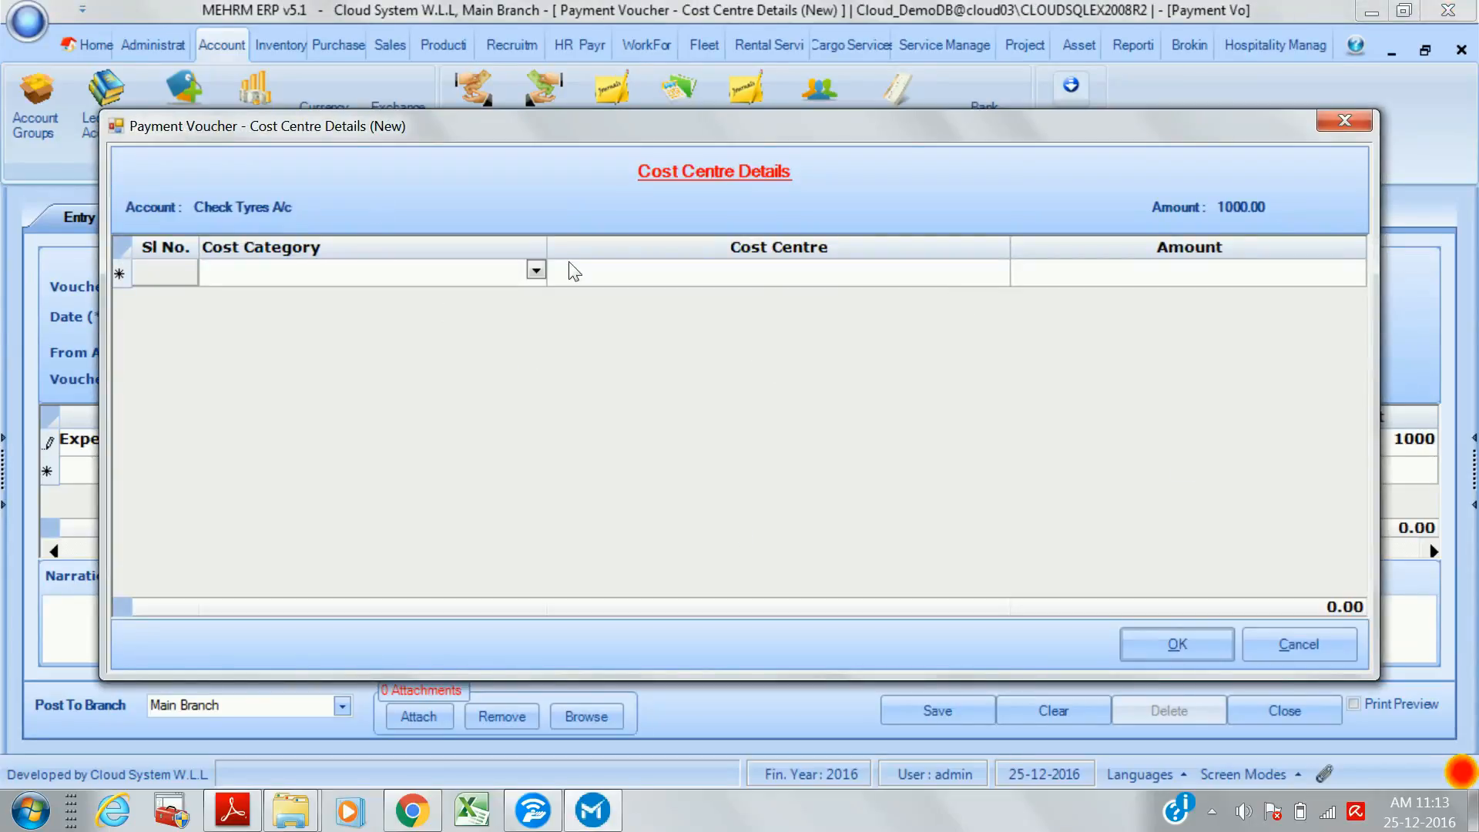
pyautogui.hotkey('alt', 'Down')
pyautogui.press('Down')
pyautogui.press('Down')
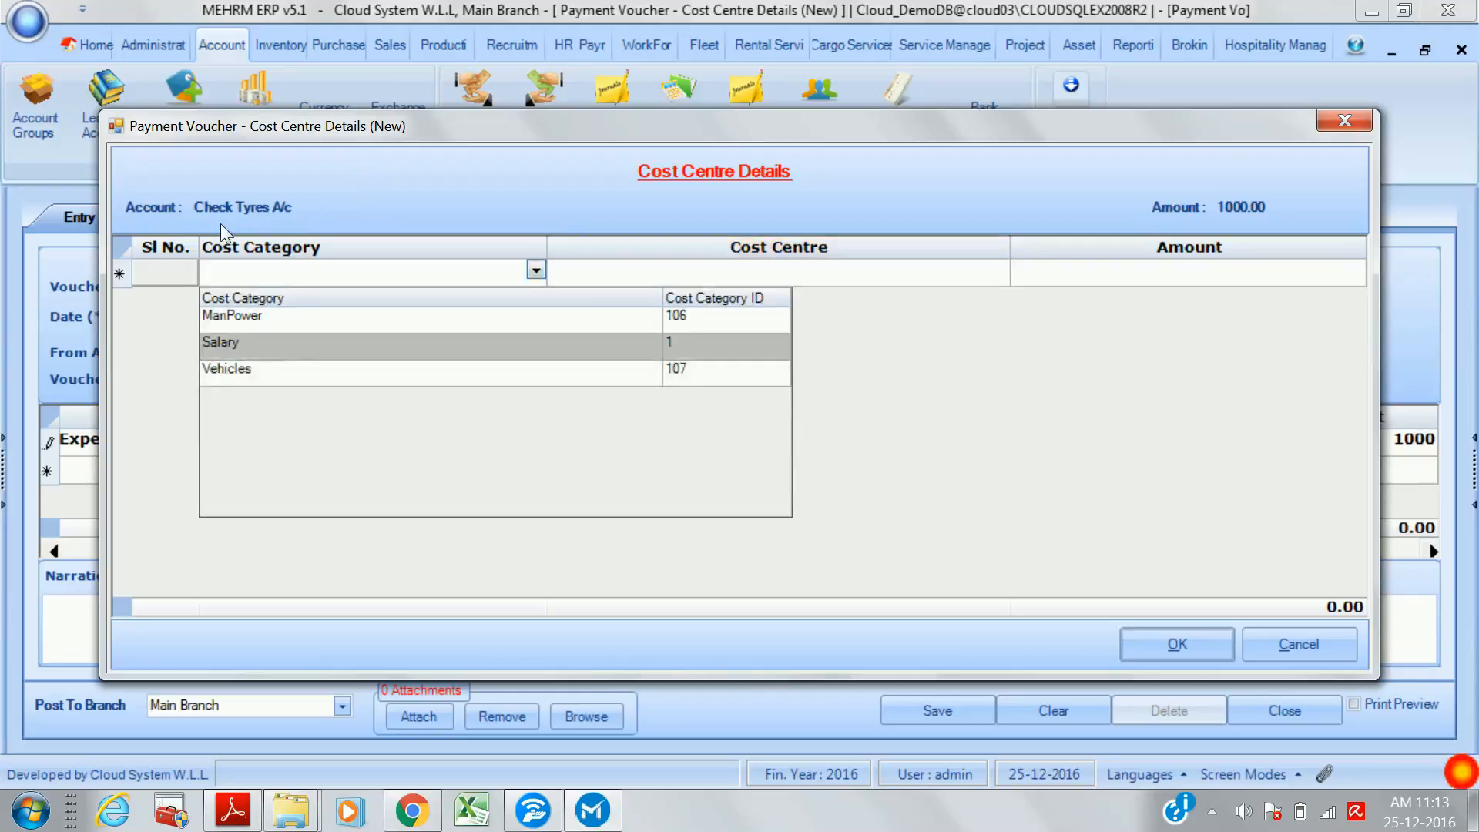
pyautogui.press('Down')
pyautogui.press('Return')
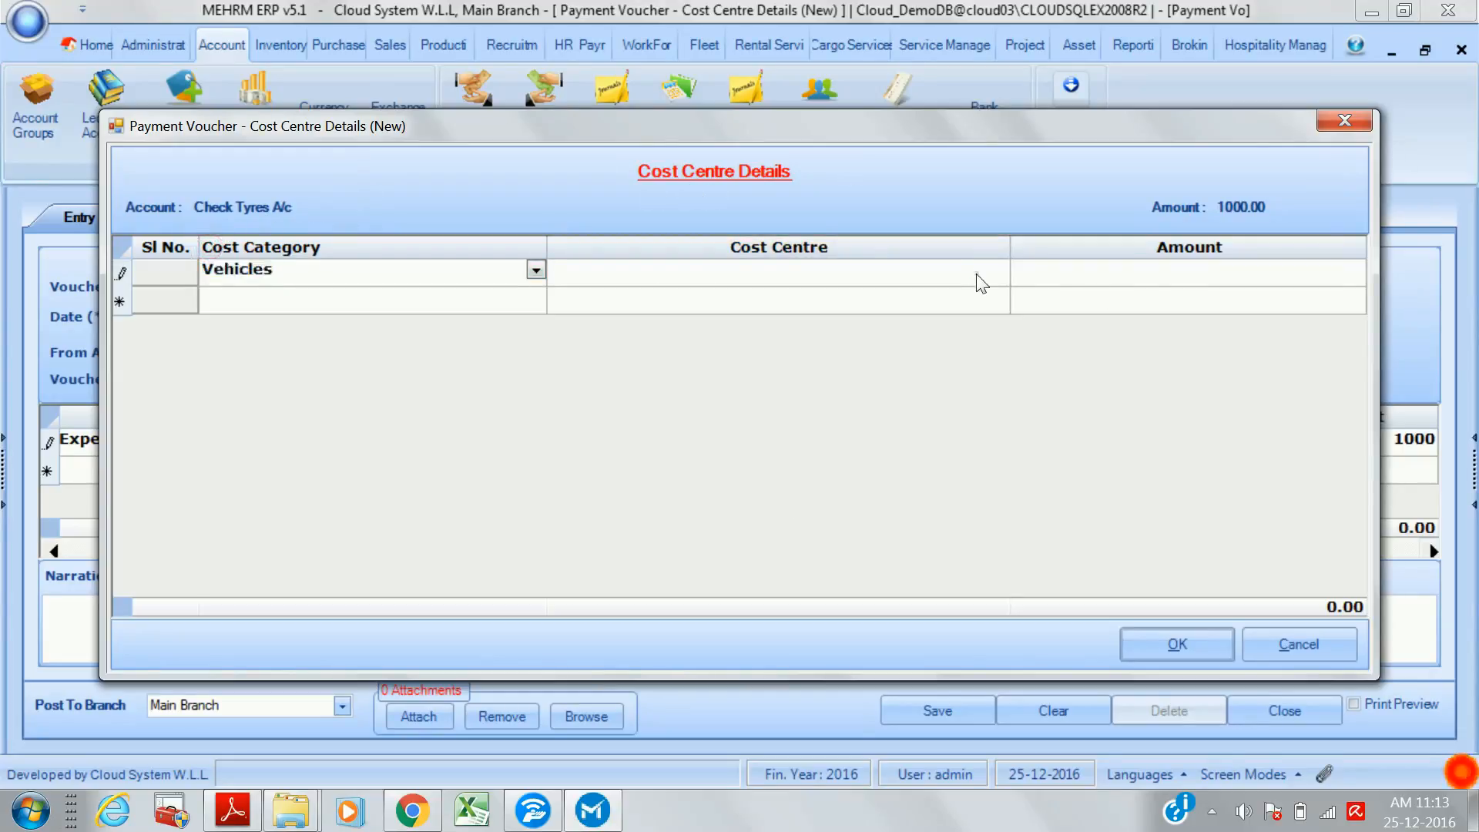
# - Allocate 200 to cost centre 2531222 in the first allocation row and dismiss the advertisement pop-up
pyautogui.click(981, 283)
pyautogui.click(999, 270)
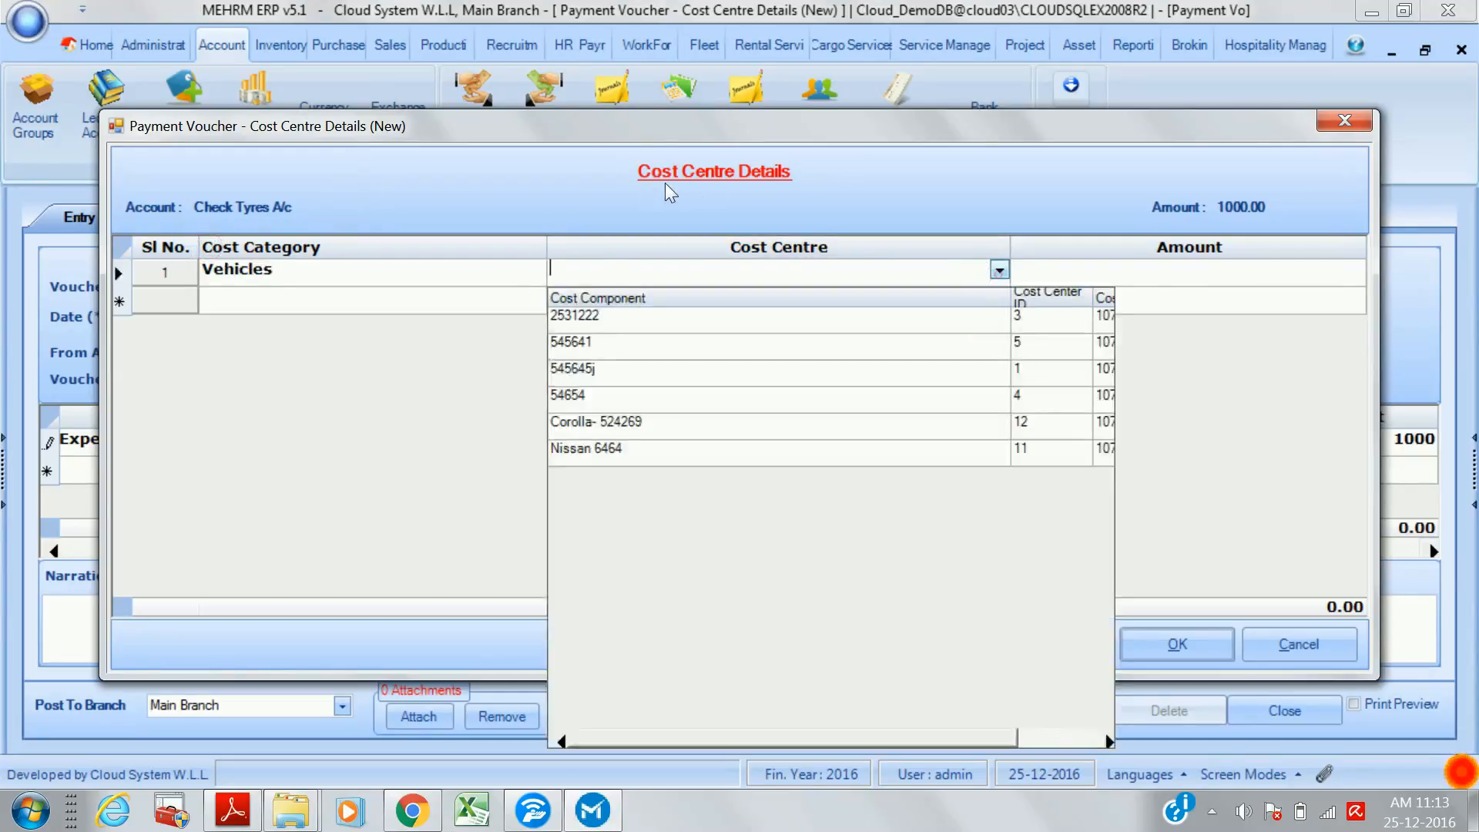
pyautogui.click(706, 331)
pyautogui.press('Tab')
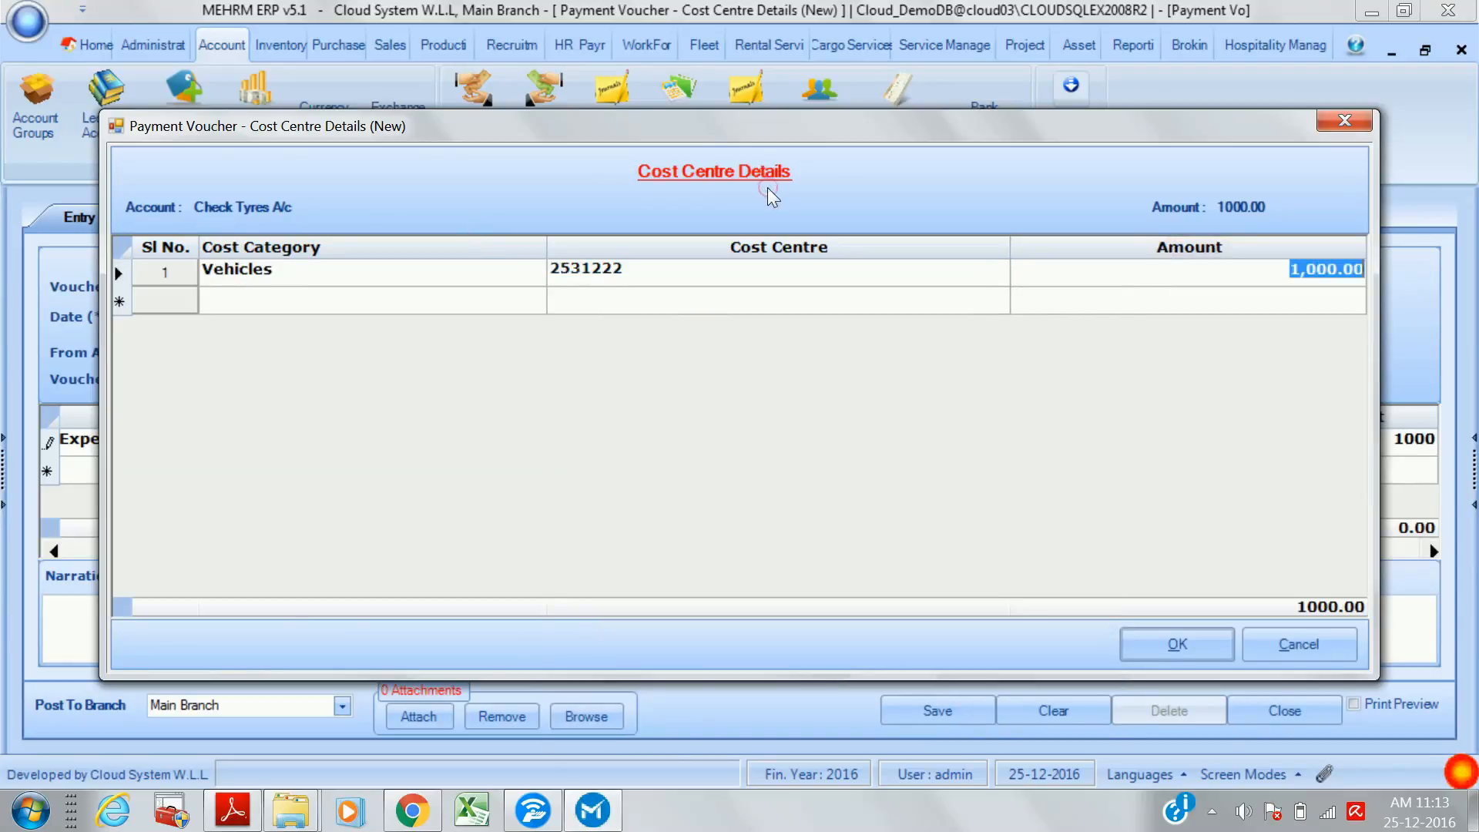
pyautogui.write('200')
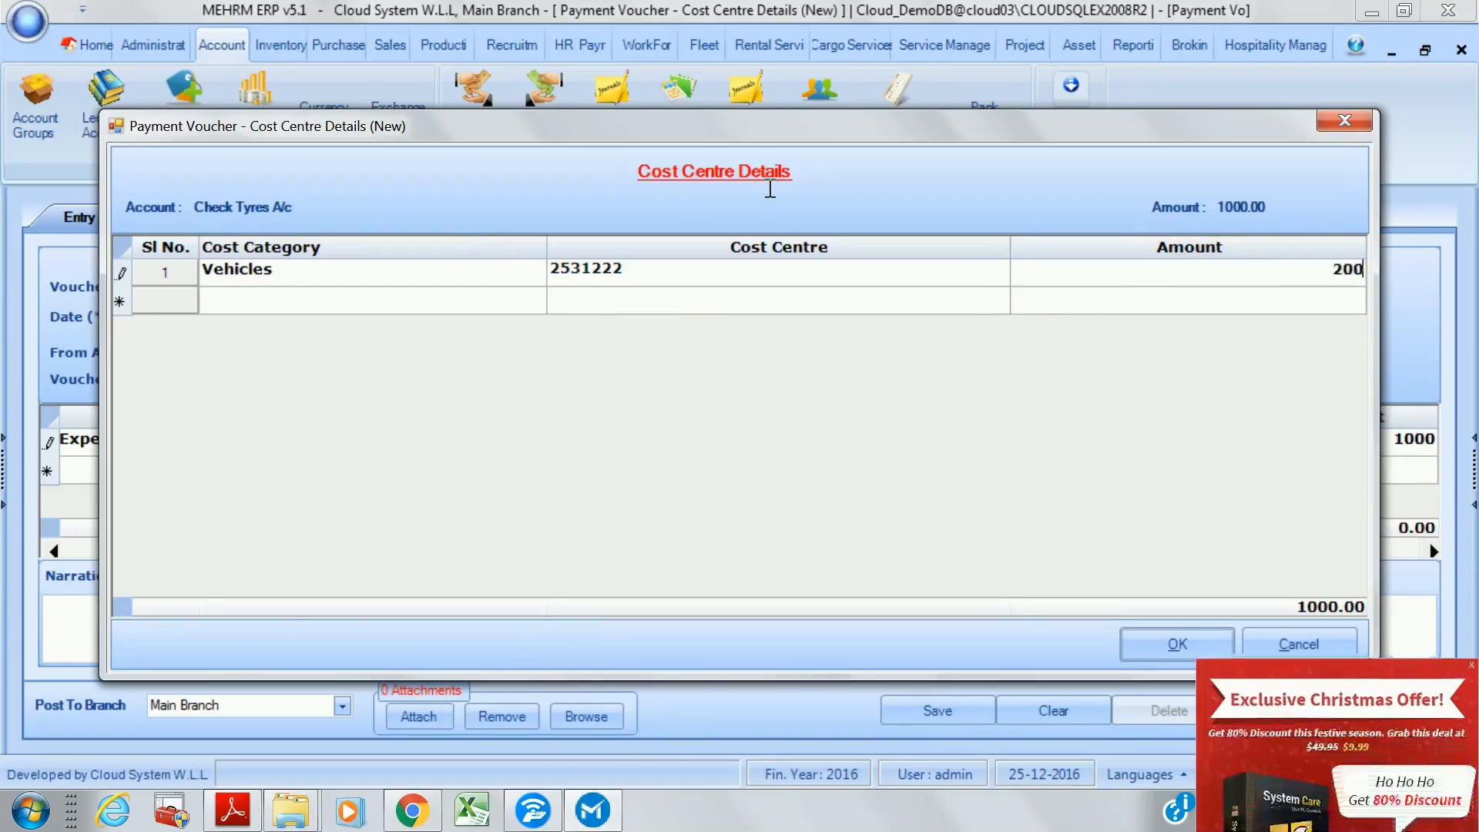
pyautogui.press('Tab')
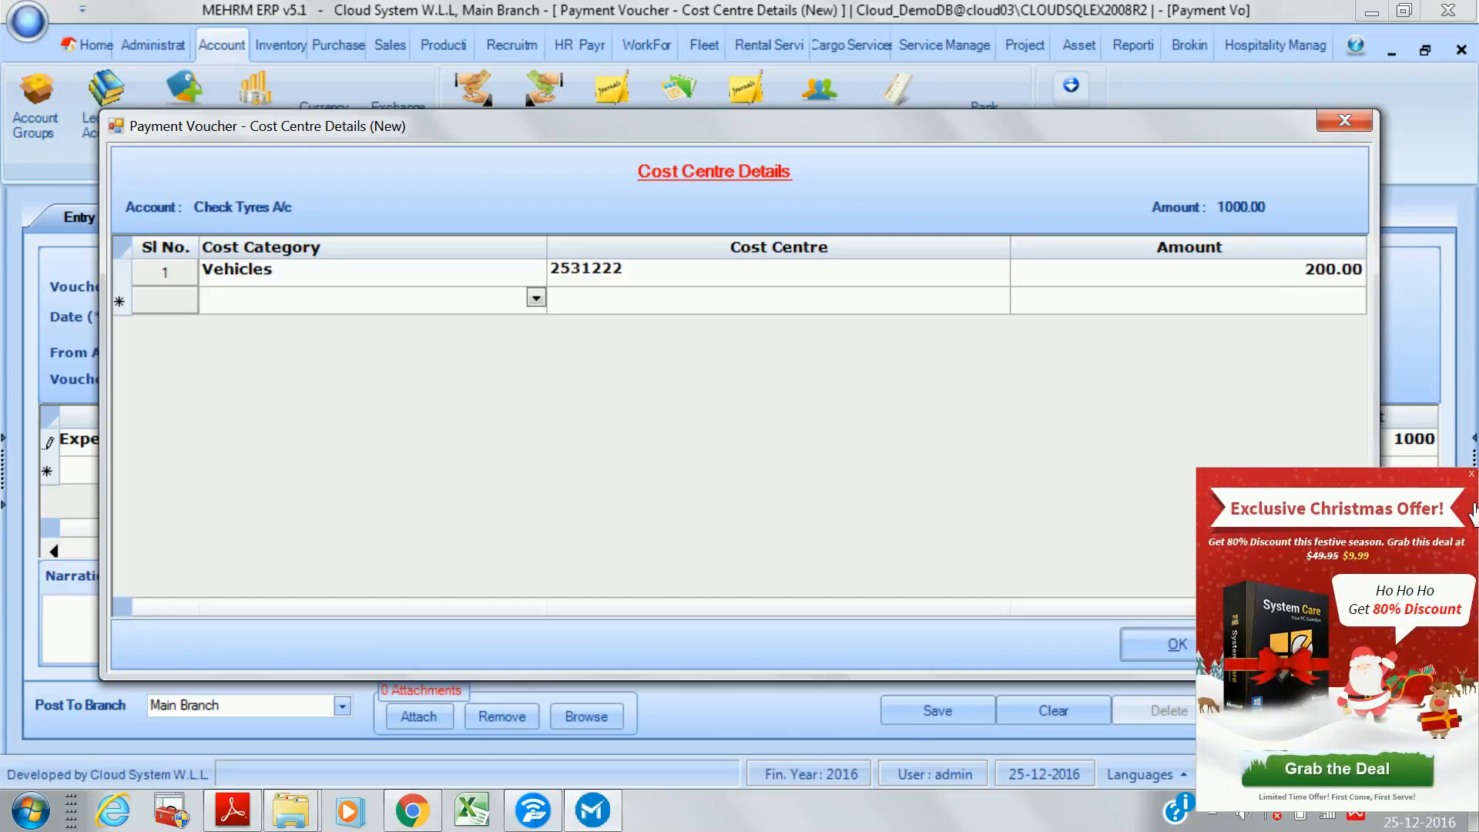
pyautogui.click(1471, 453)
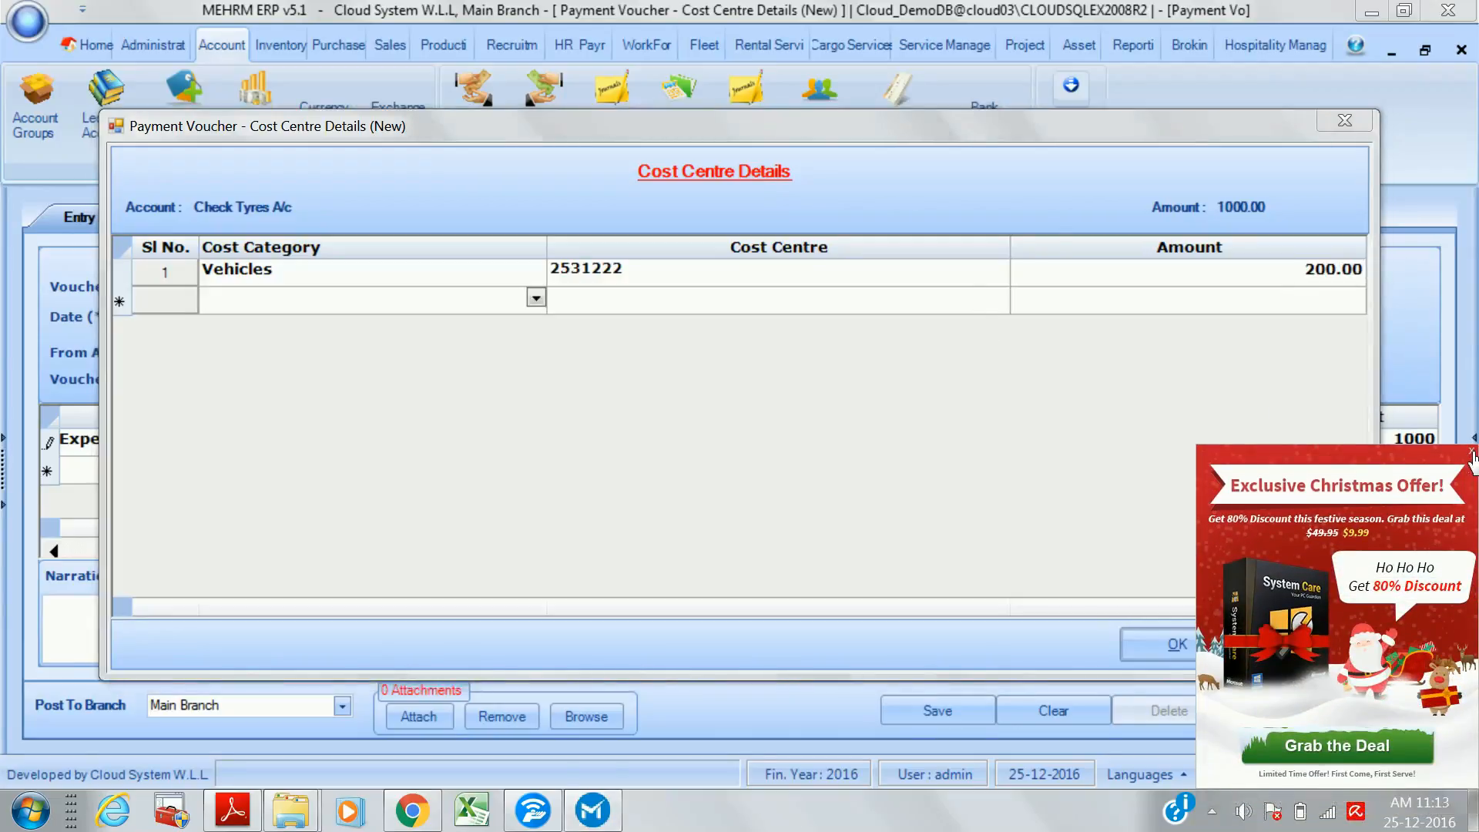
pyautogui.click(1472, 454)
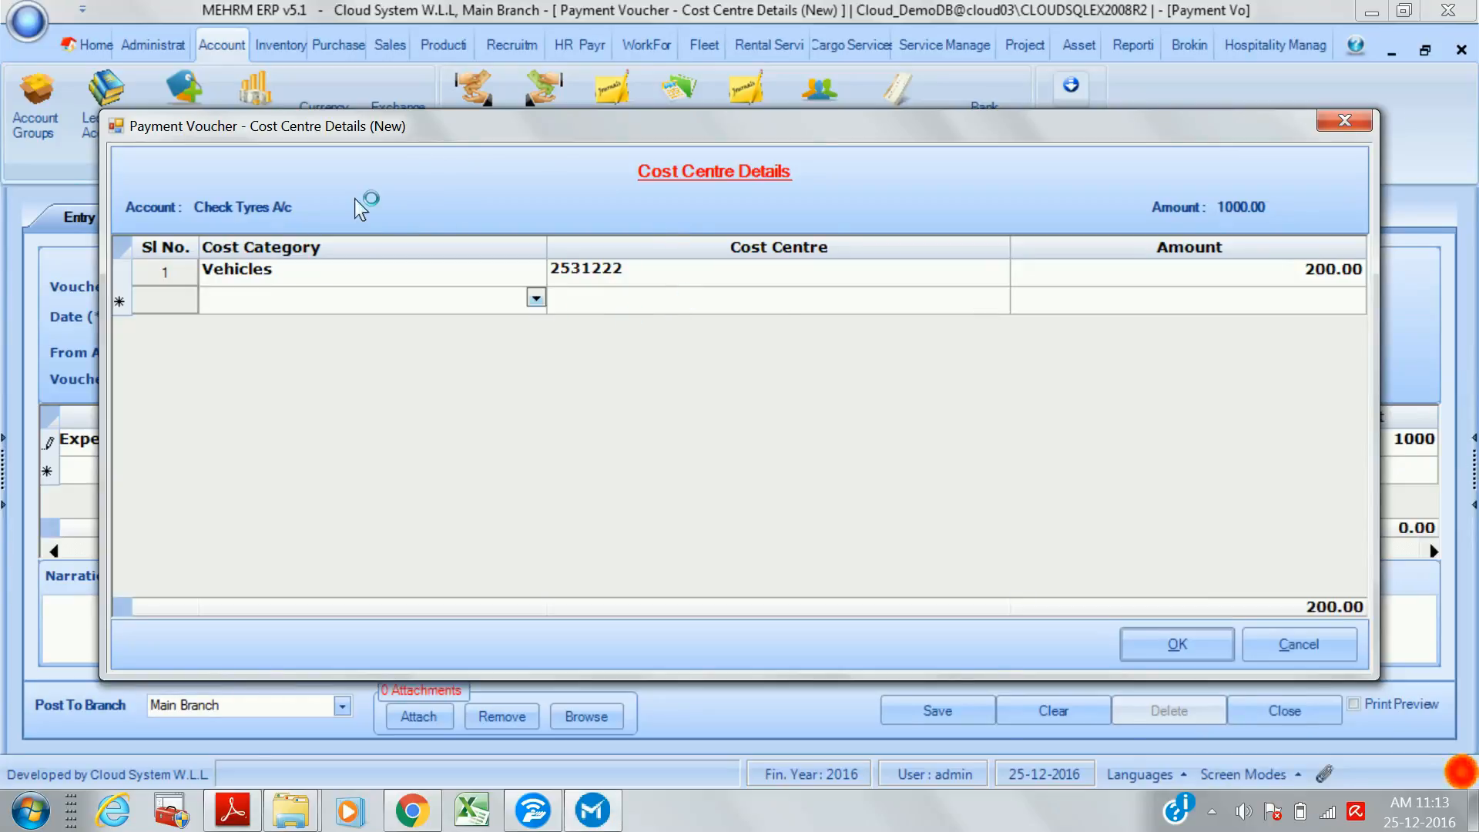
# - Add a second allocation row with category Vehicles, cost centre 545641 and amount 100
pyautogui.click(407, 397)
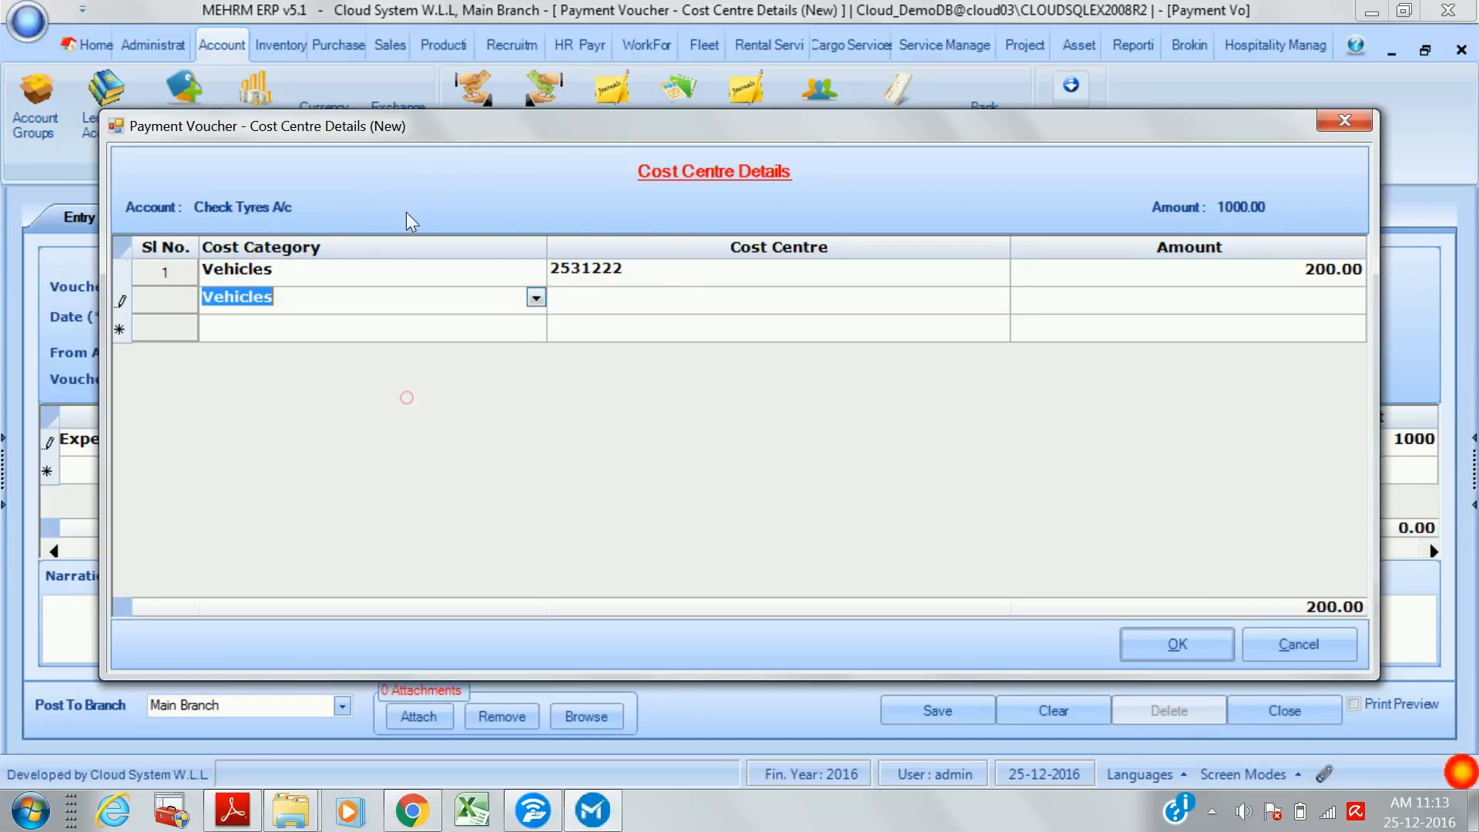
pyautogui.click(686, 304)
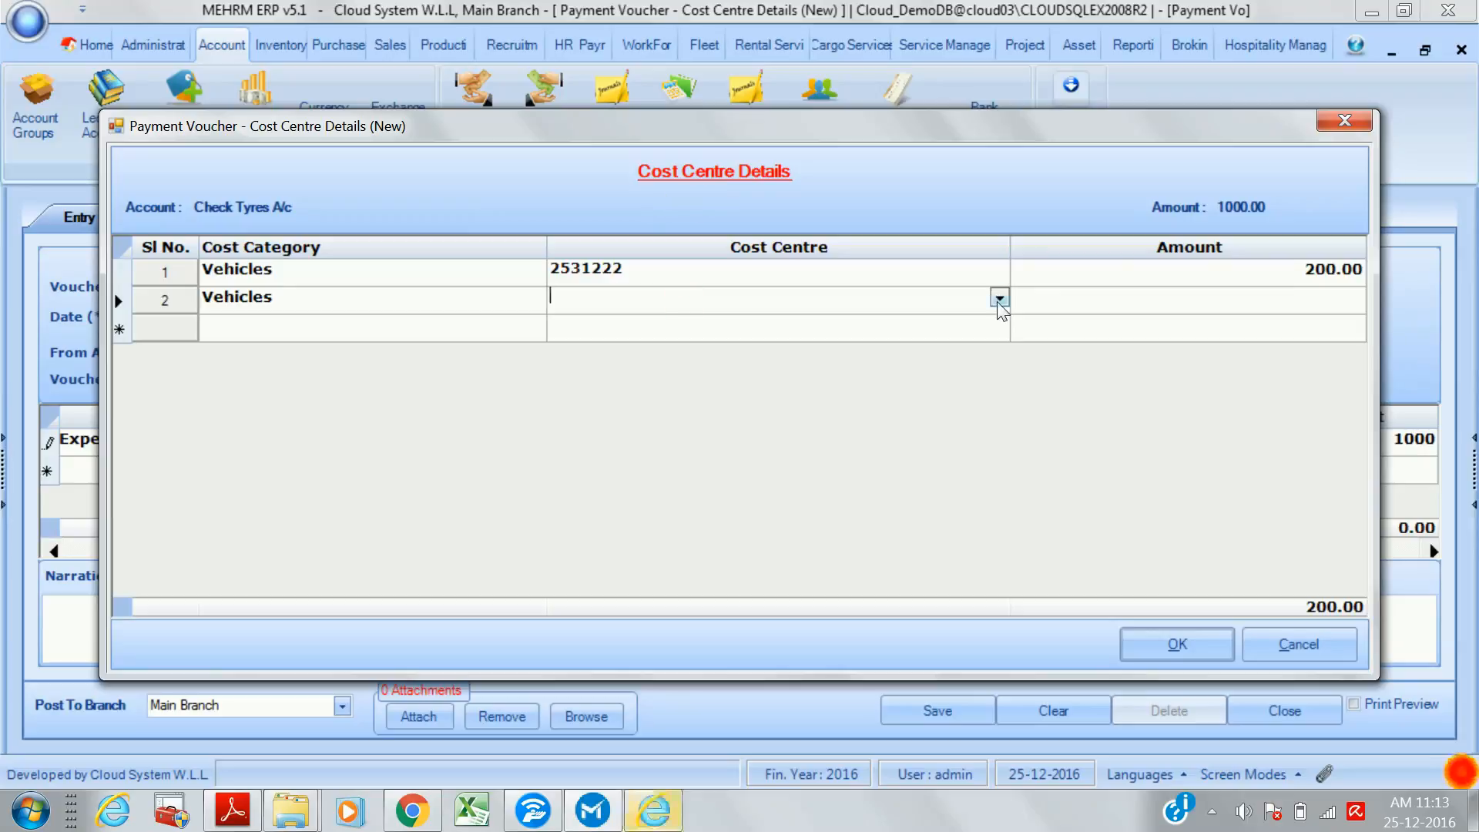
pyautogui.click(999, 299)
pyautogui.click(718, 378)
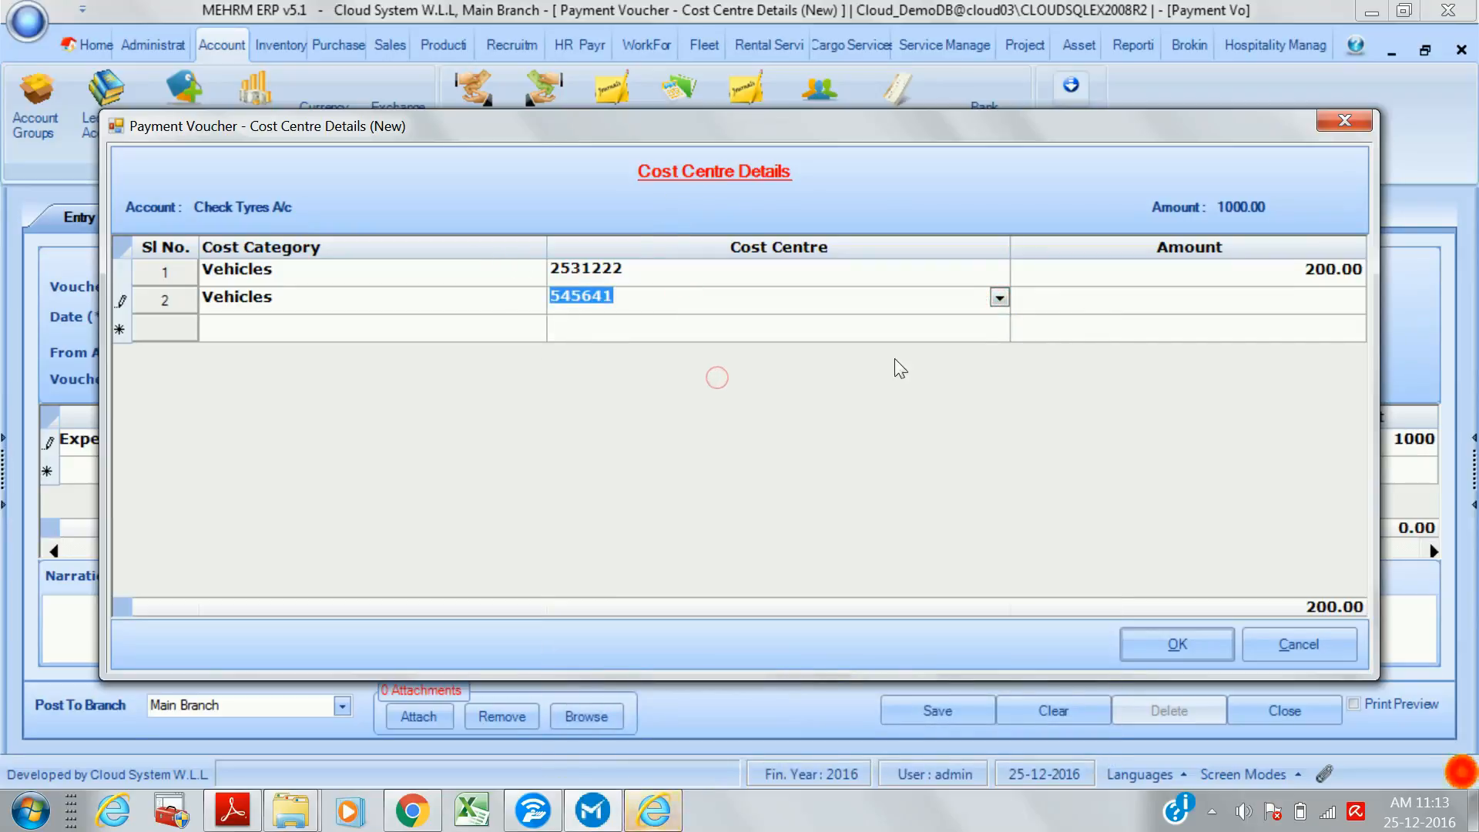
pyautogui.click(1088, 307)
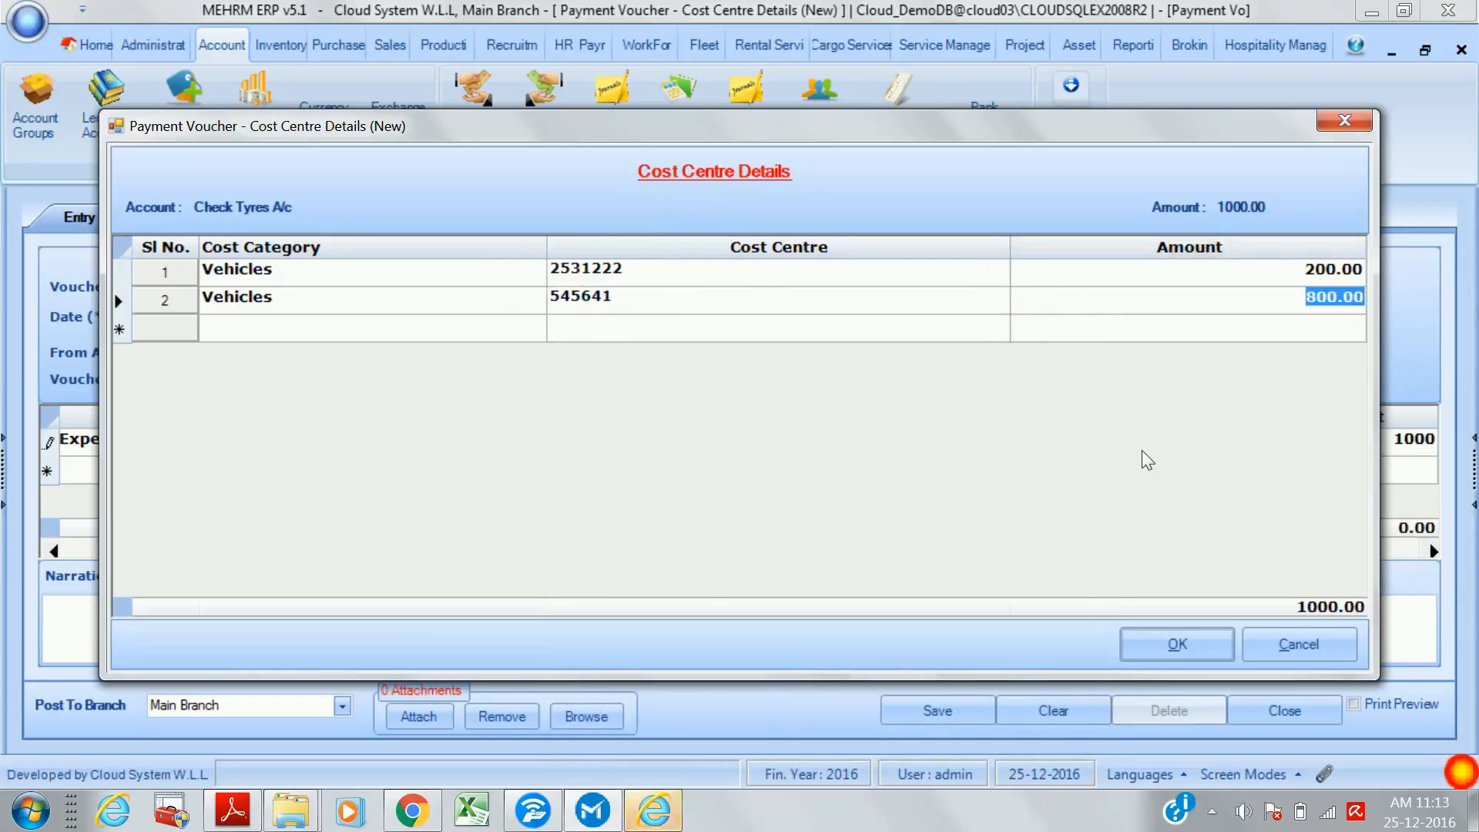
pyautogui.write('10')
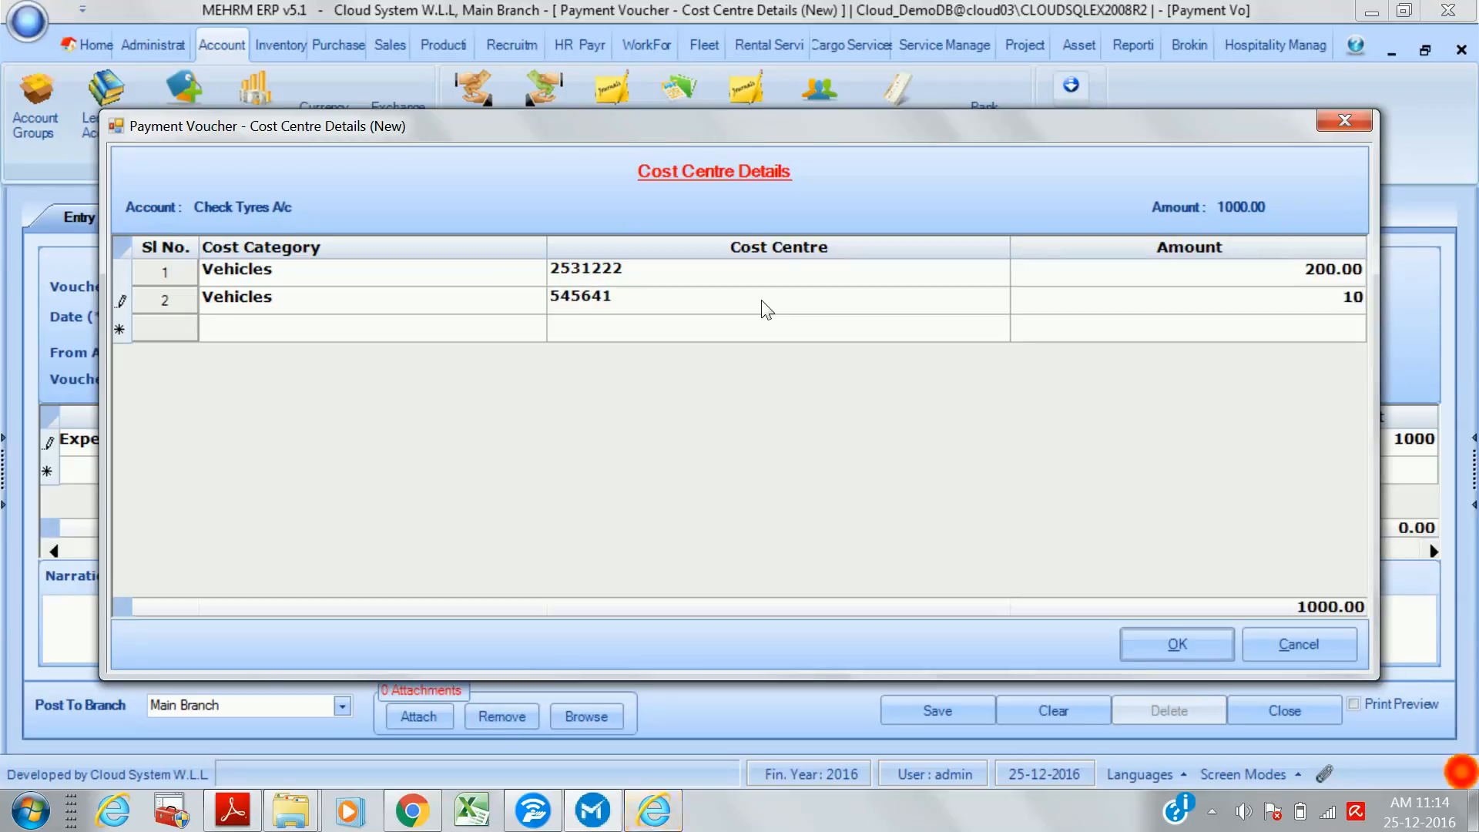
pyautogui.write('0')
pyautogui.press('Tab')
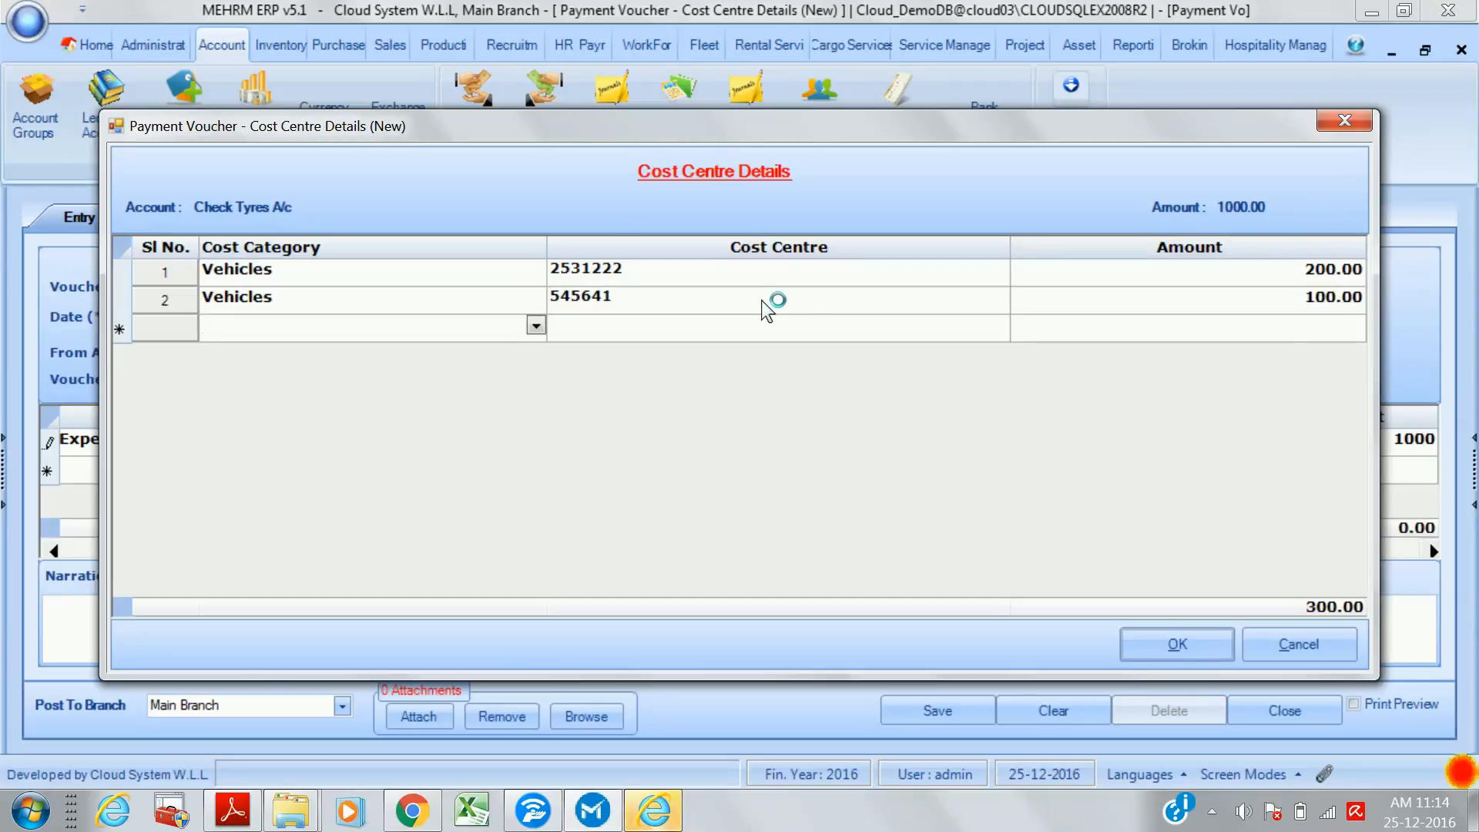
# - Add a third allocation row with category Vehicles, cost centre 54654 and amount 700, and accept the cost centre details
pyautogui.click(535, 325)
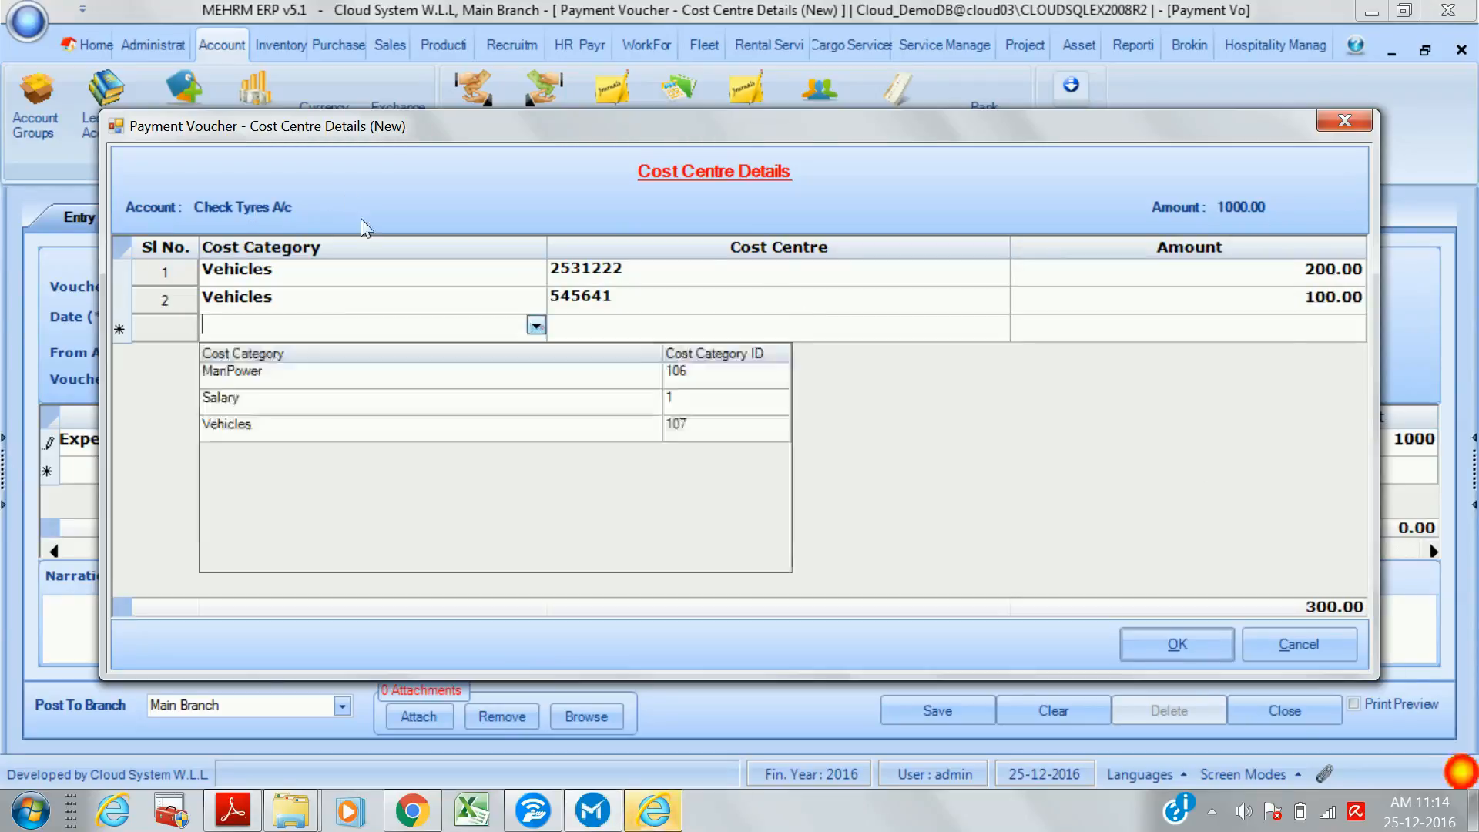
pyautogui.click(310, 431)
pyautogui.click(630, 323)
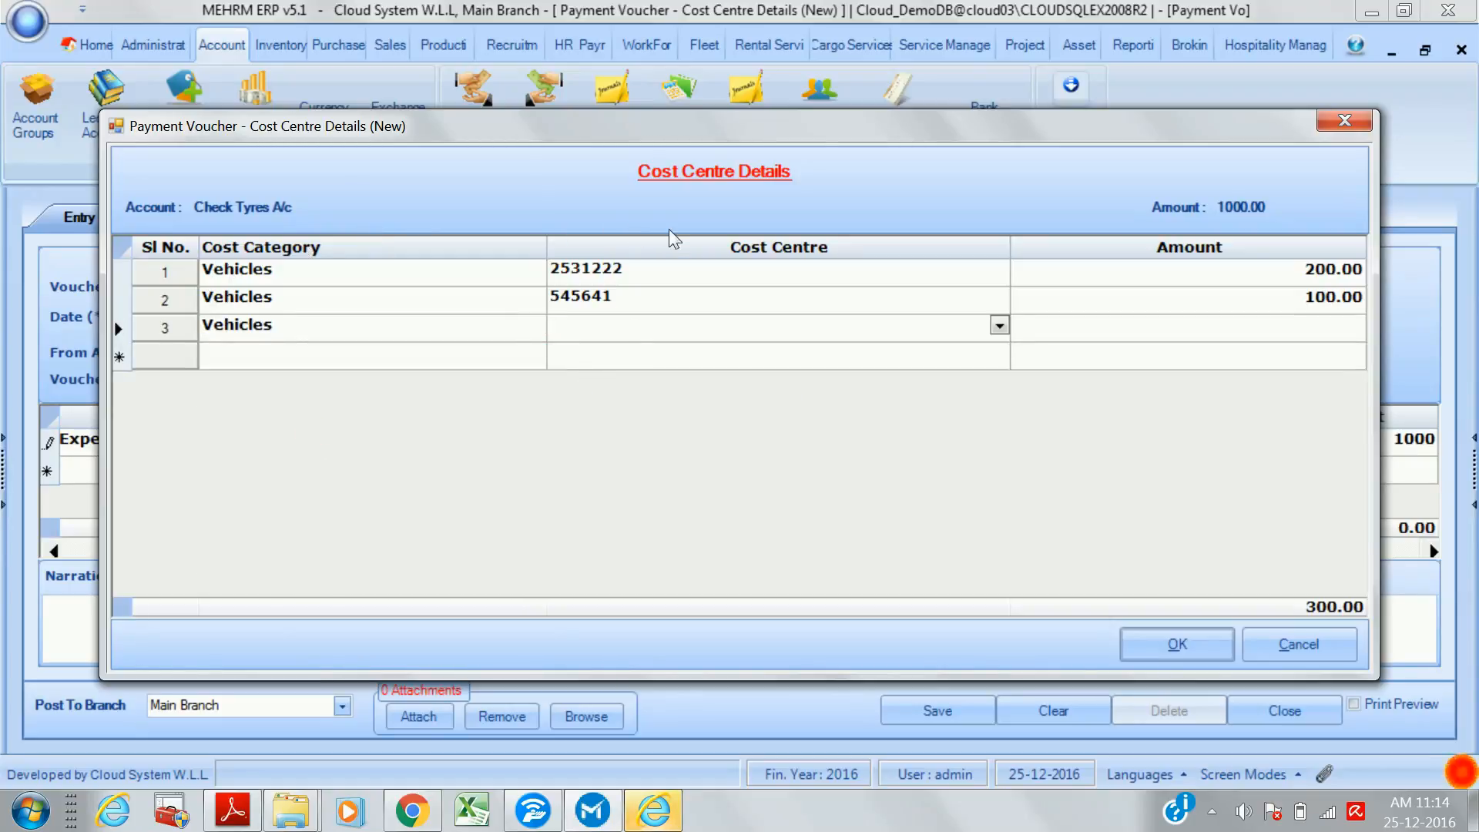
pyautogui.click(1002, 327)
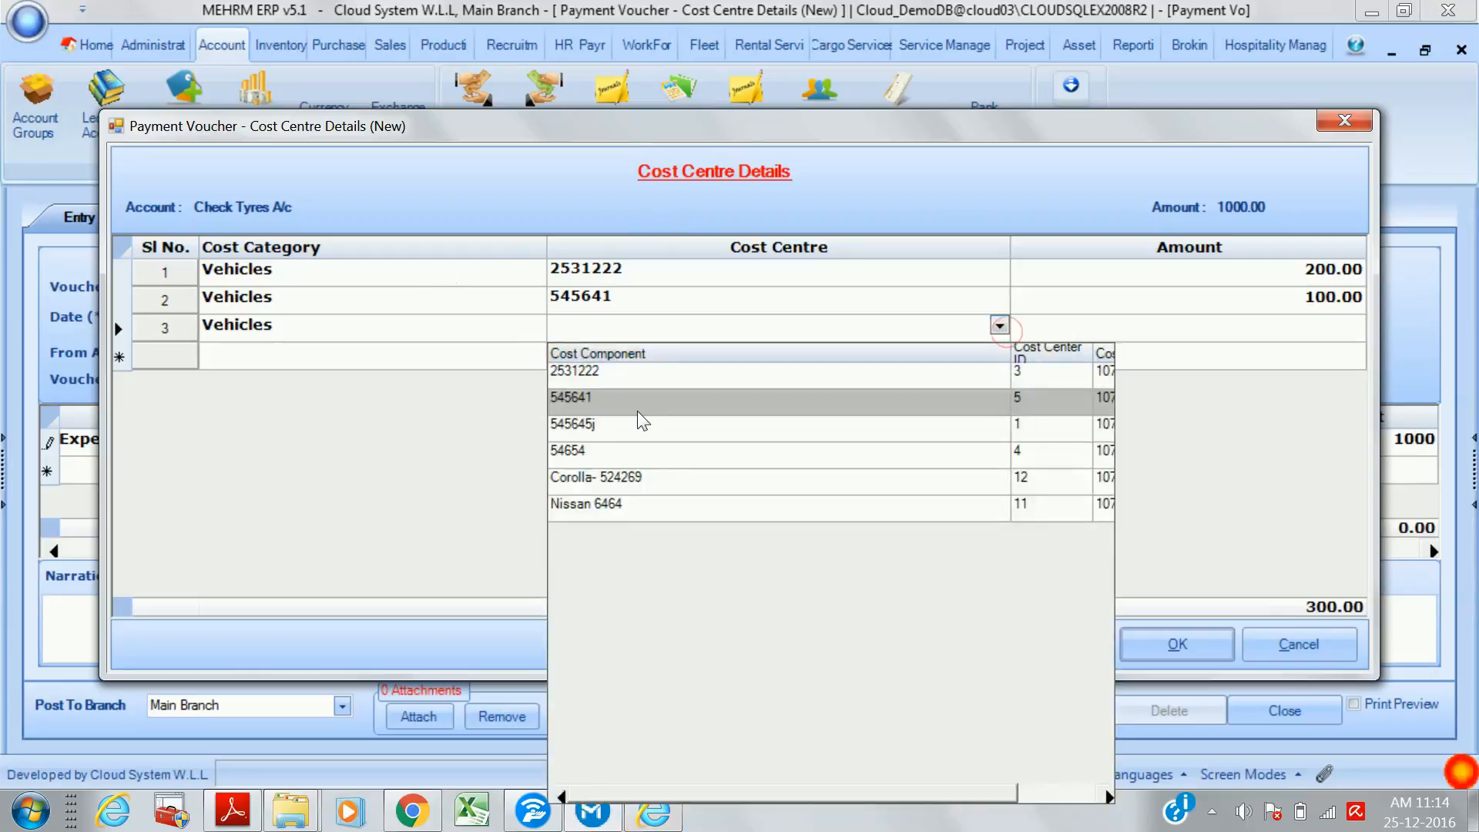
pyautogui.click(622, 453)
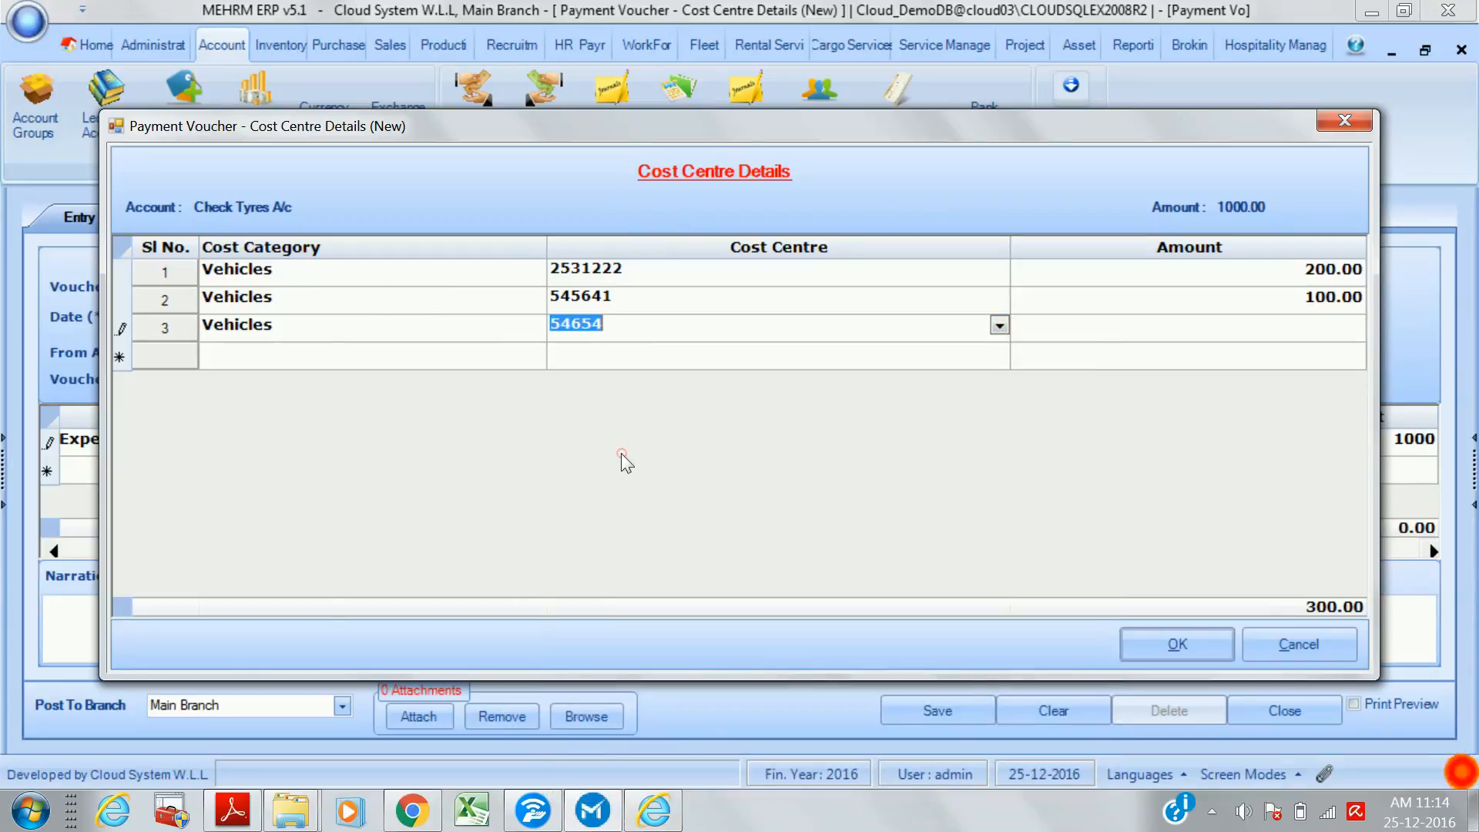
pyautogui.click(1344, 328)
pyautogui.write('700')
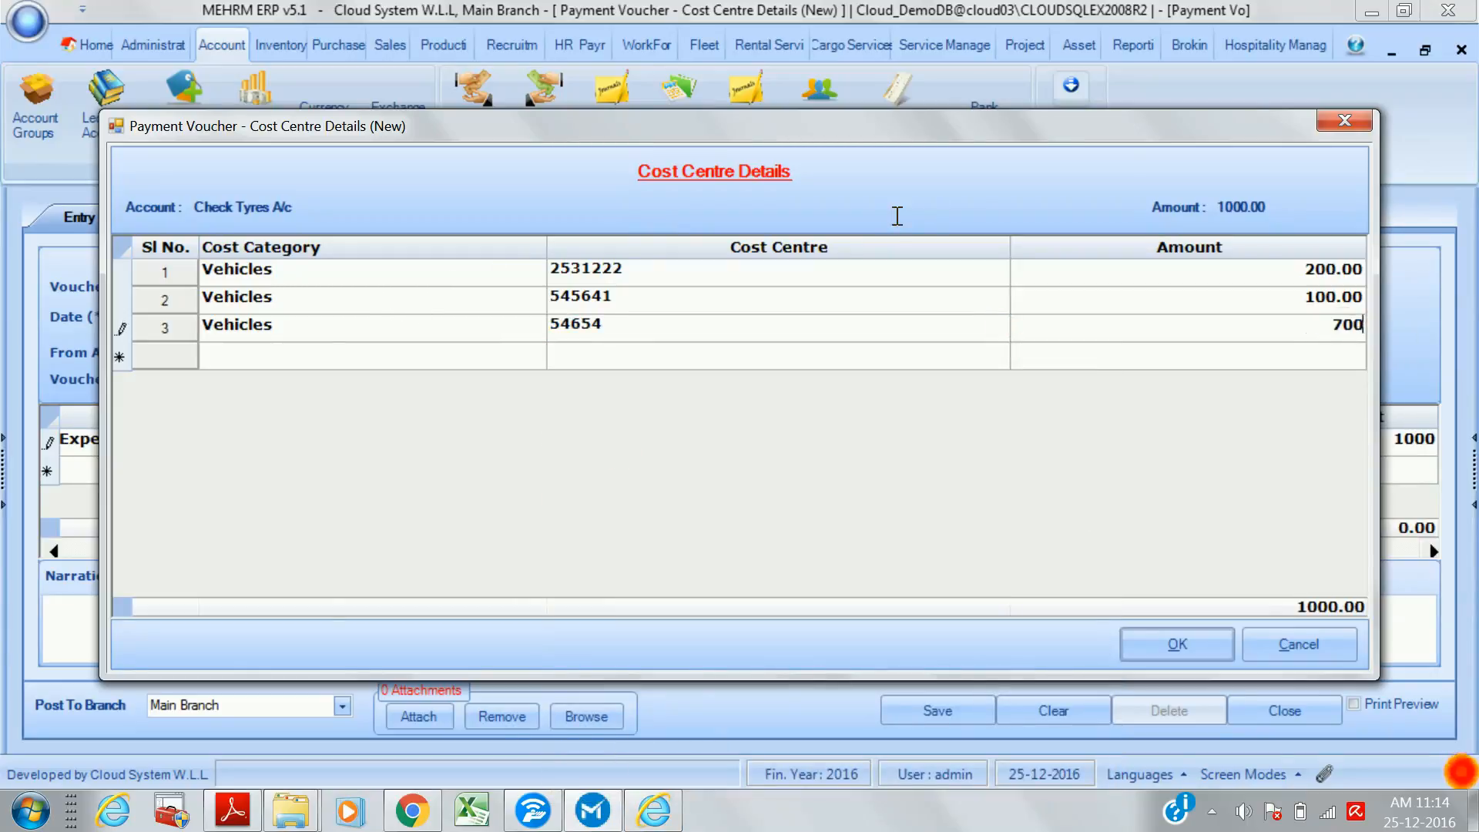
pyautogui.press('Tab')
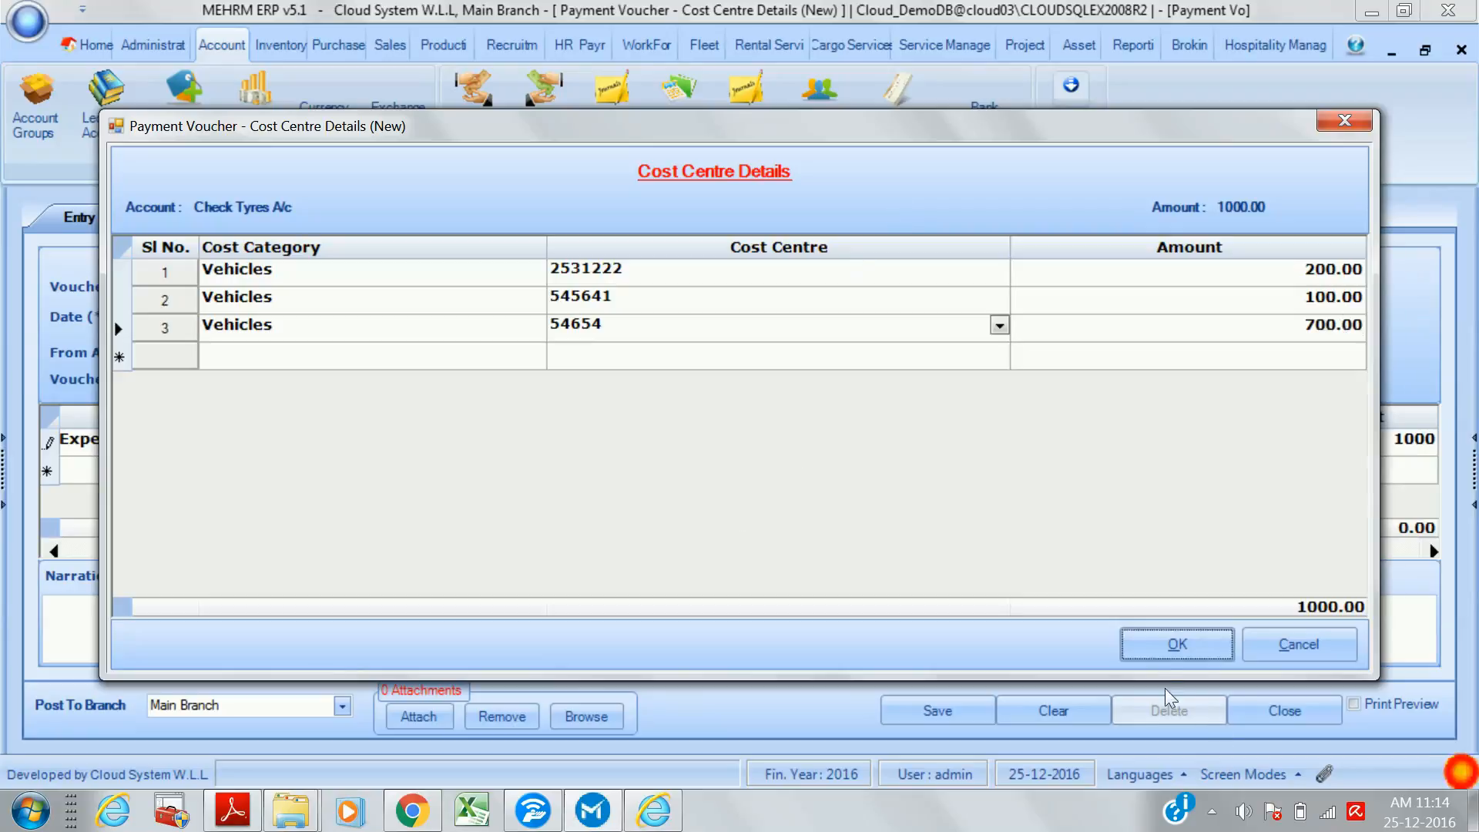
pyautogui.click(1204, 646)
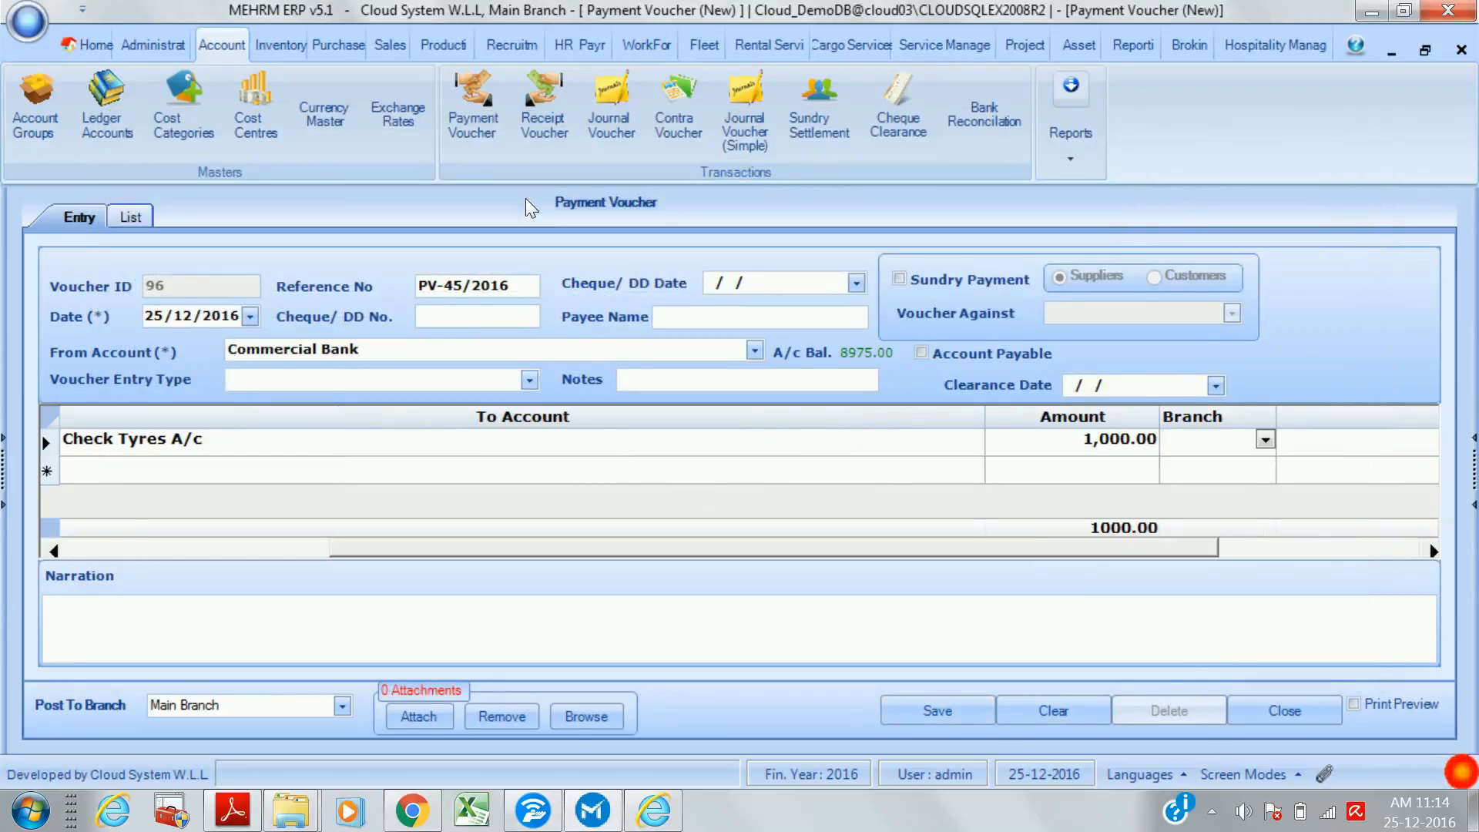
# - Set the voucher's Cheque/DD Date to 26/12/2016 and its Voucher Entry Type to OnAccount Voucher
pyautogui.click(856, 285)
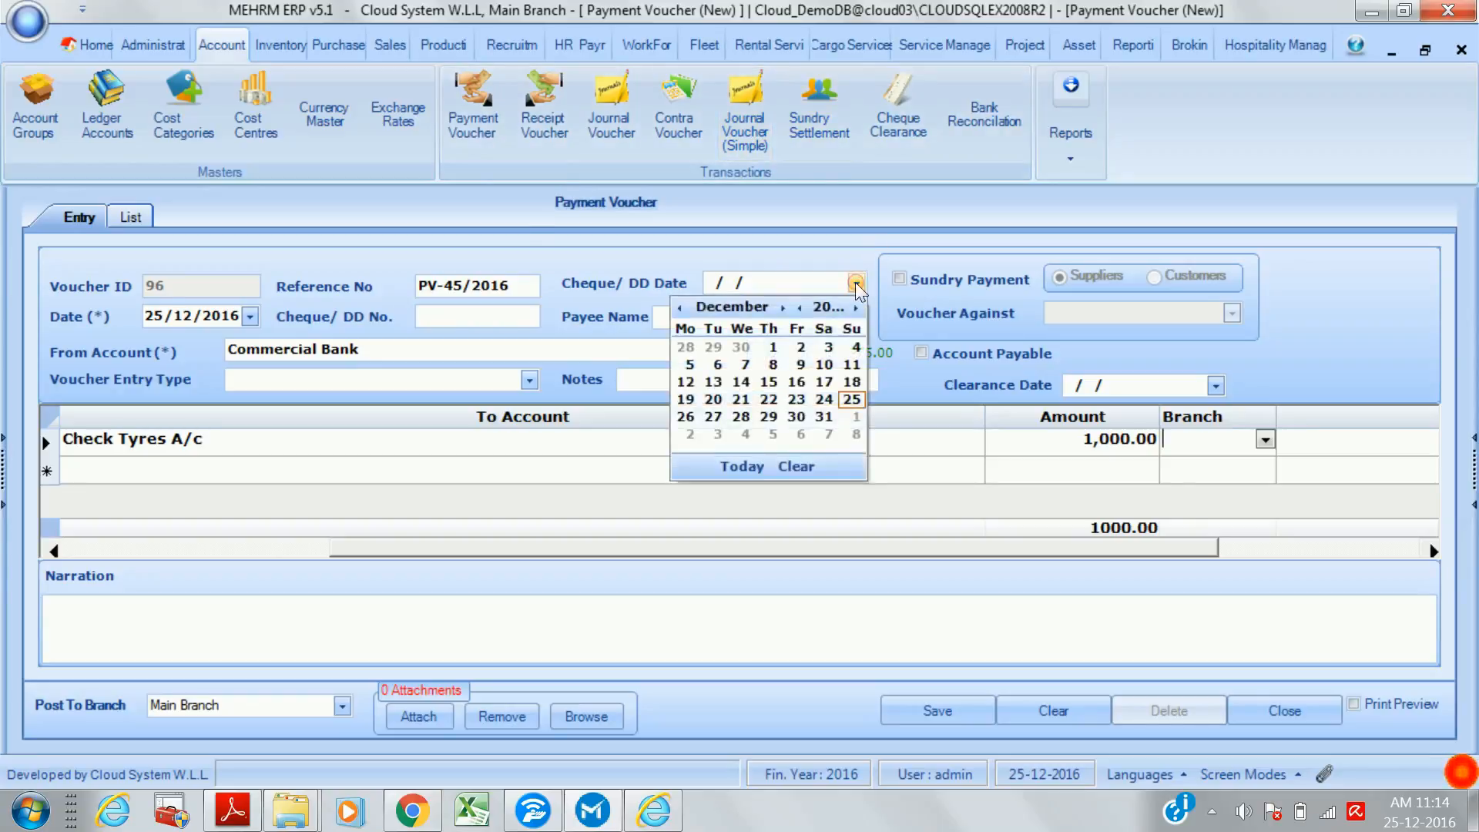
pyautogui.click(685, 416)
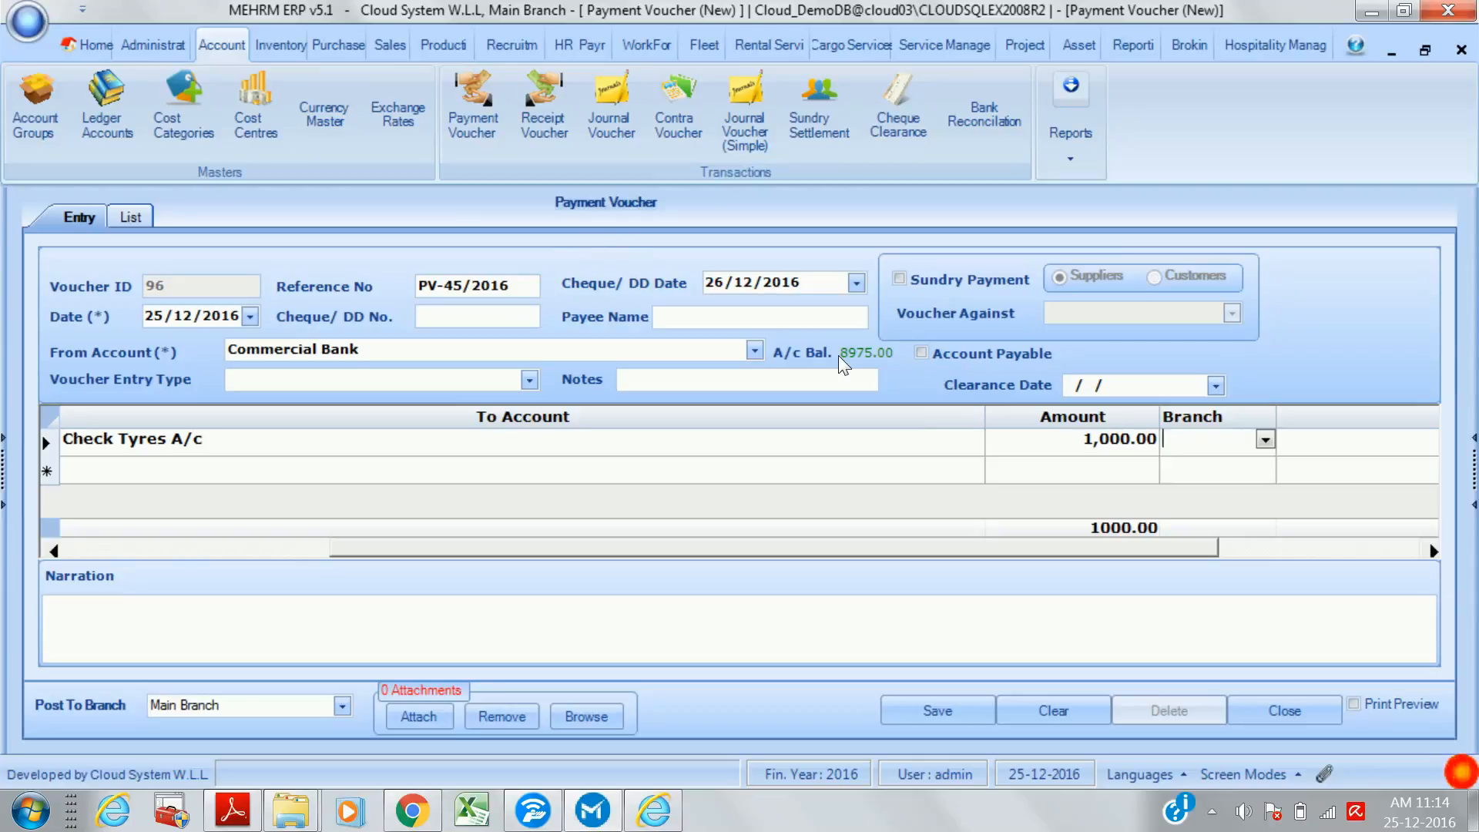
pyautogui.click(530, 382)
pyautogui.press('Return')
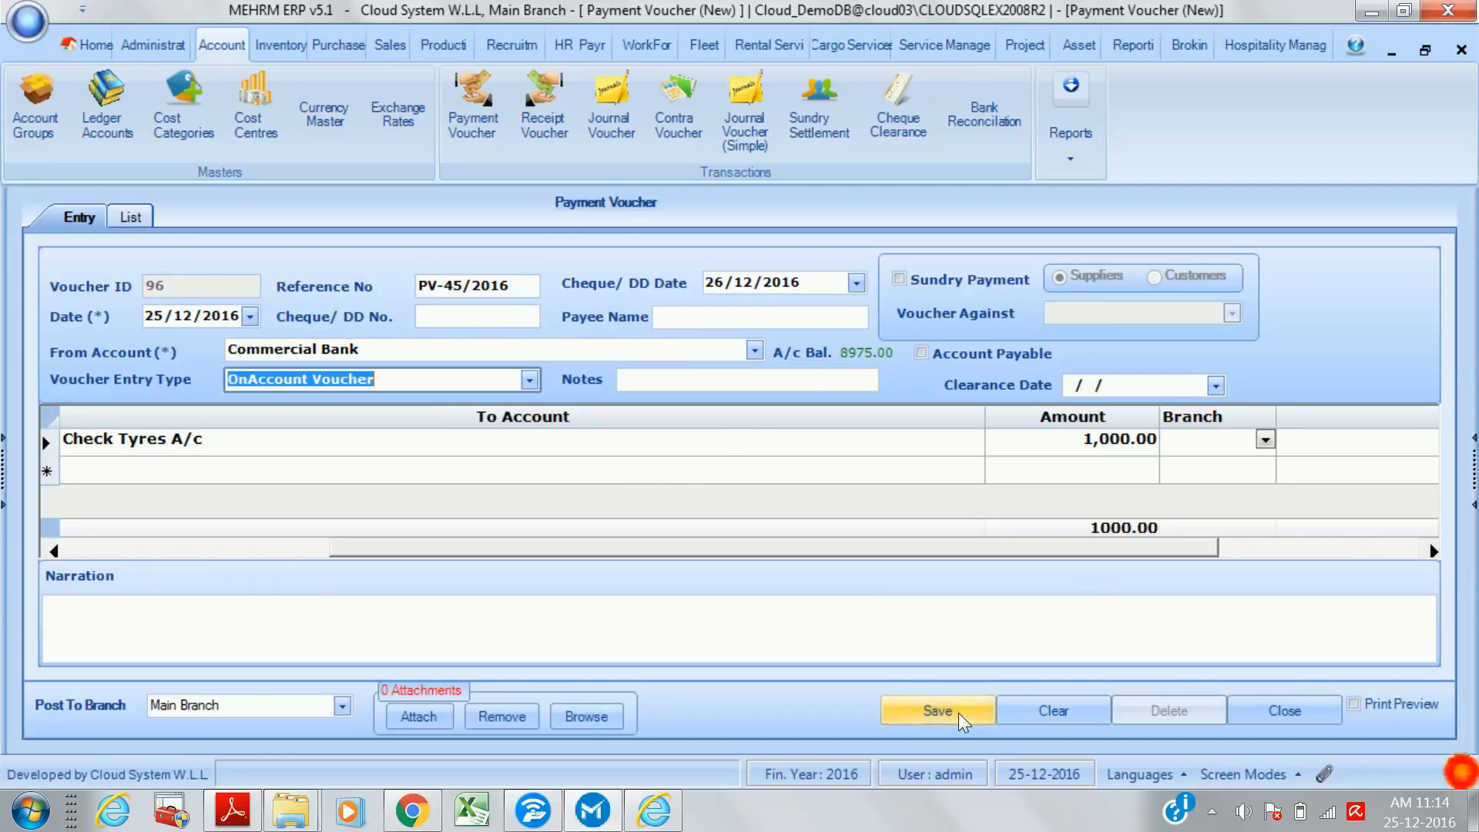
# - Save the payment voucher with the line's branch left blank, and close the Payment Voucher and Ledger Accounts Master forms
pyautogui.click(1265, 439)
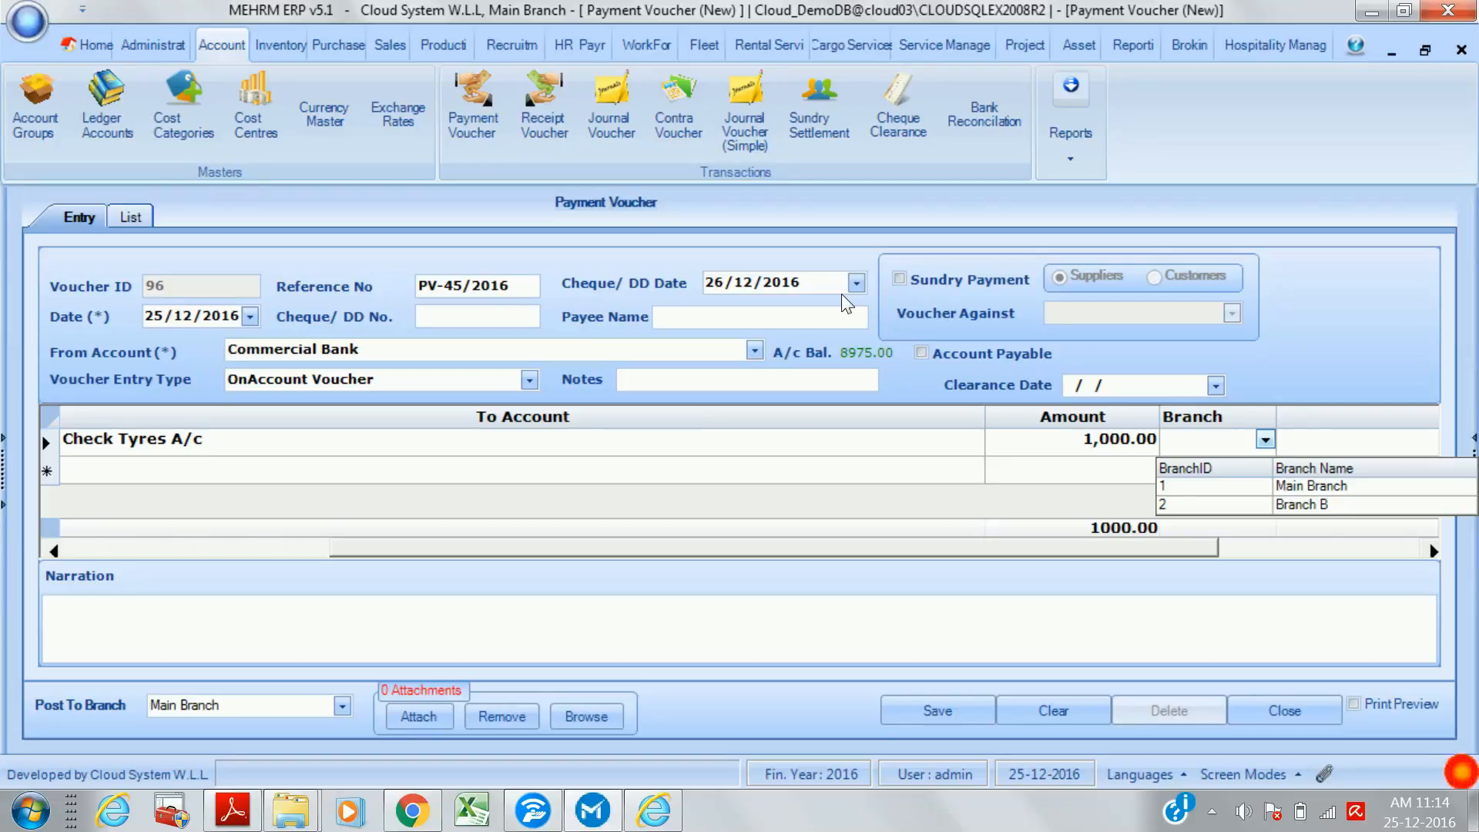
pyautogui.click(784, 448)
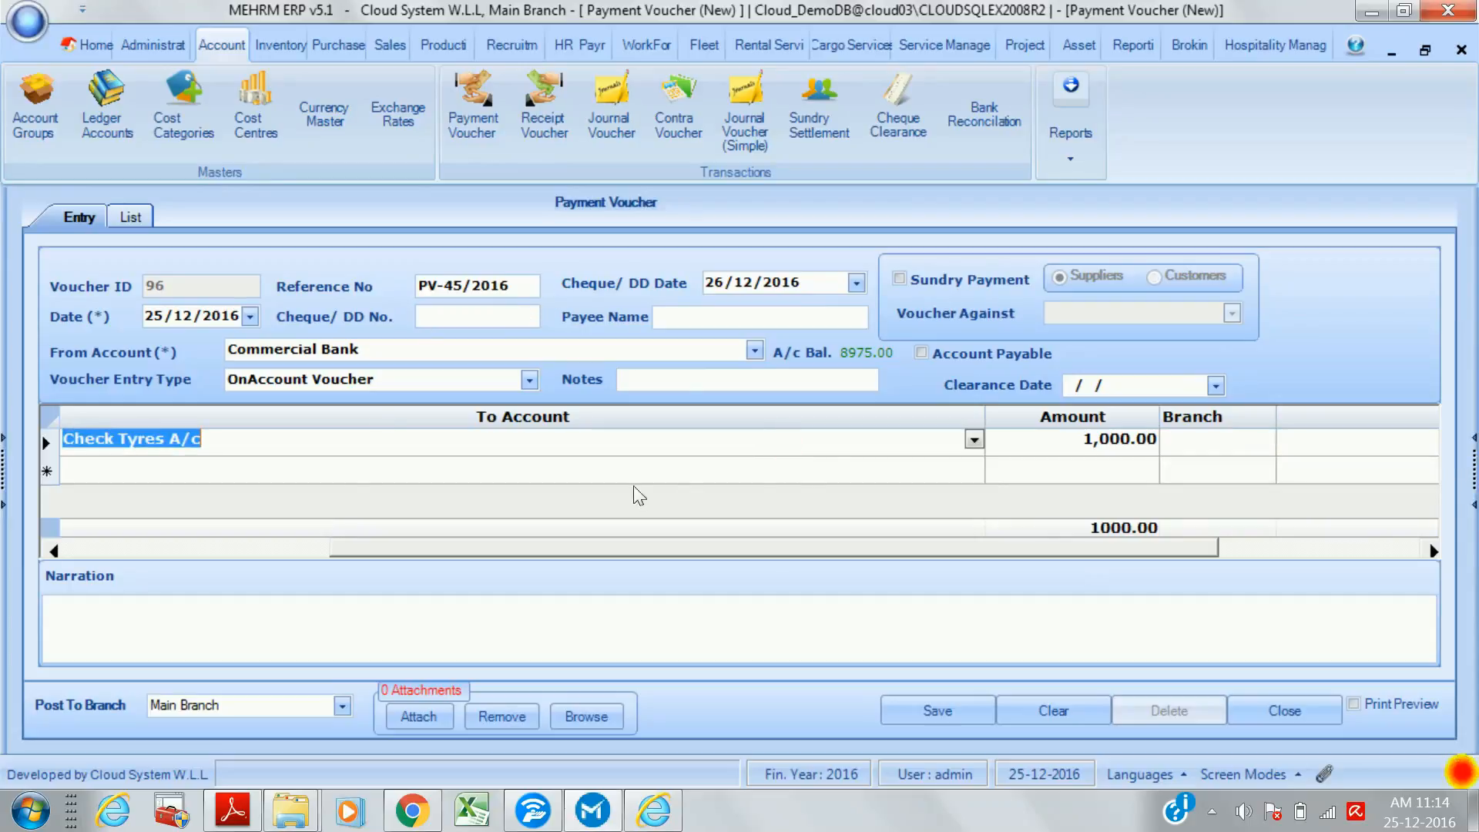
pyautogui.click(938, 710)
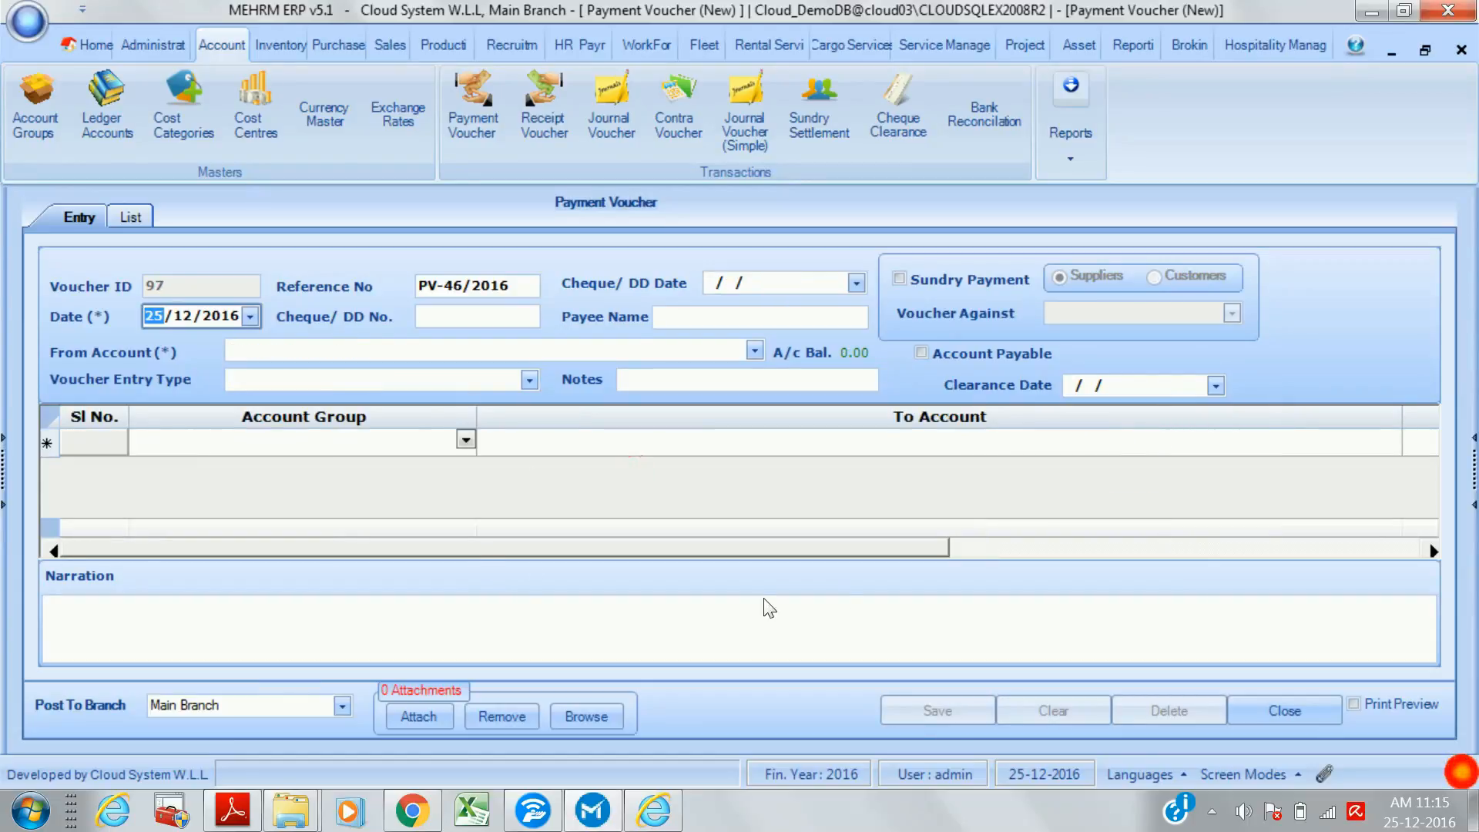
pyautogui.click(1282, 712)
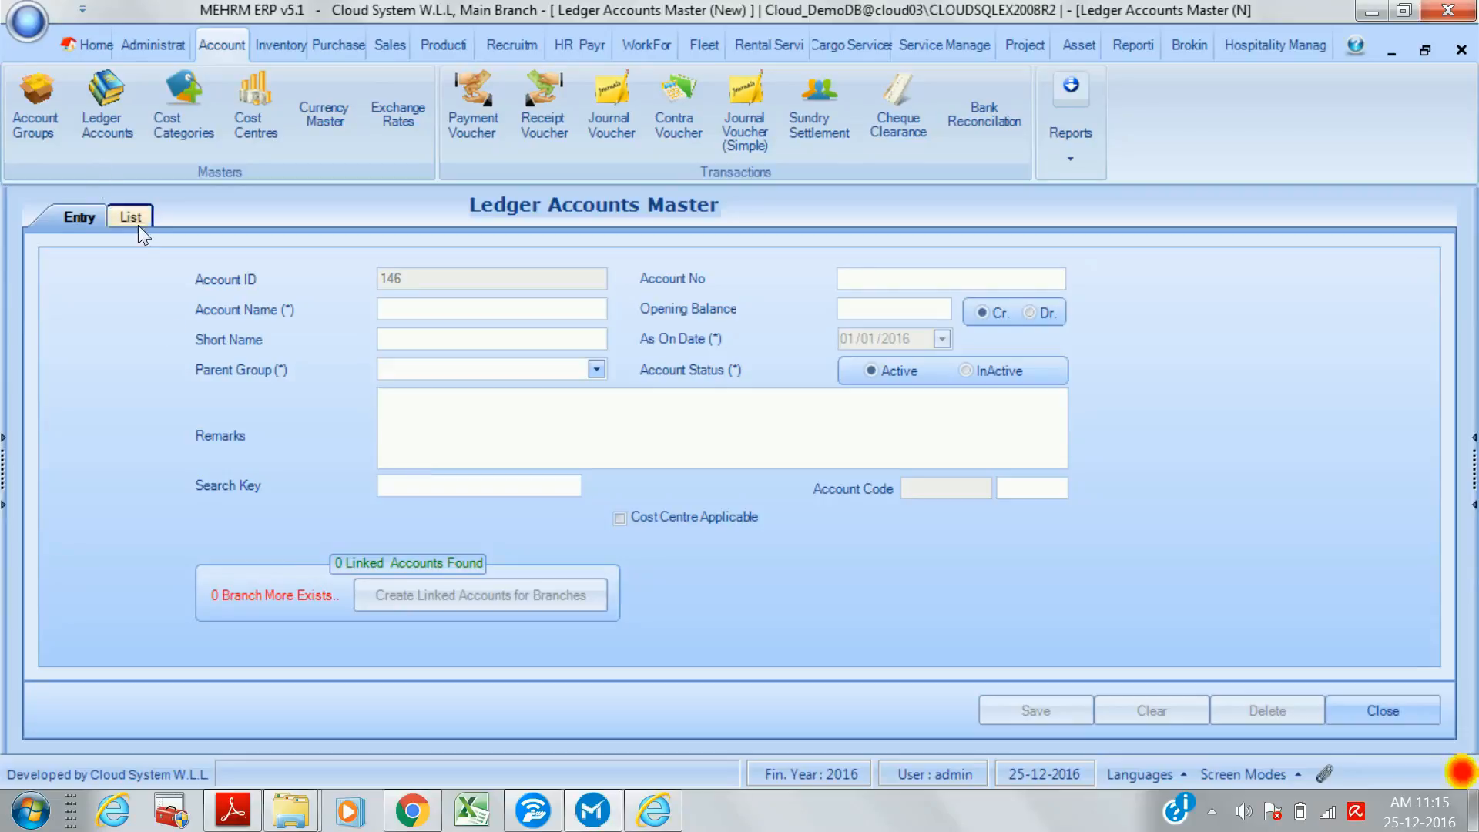
pyautogui.click(1383, 710)
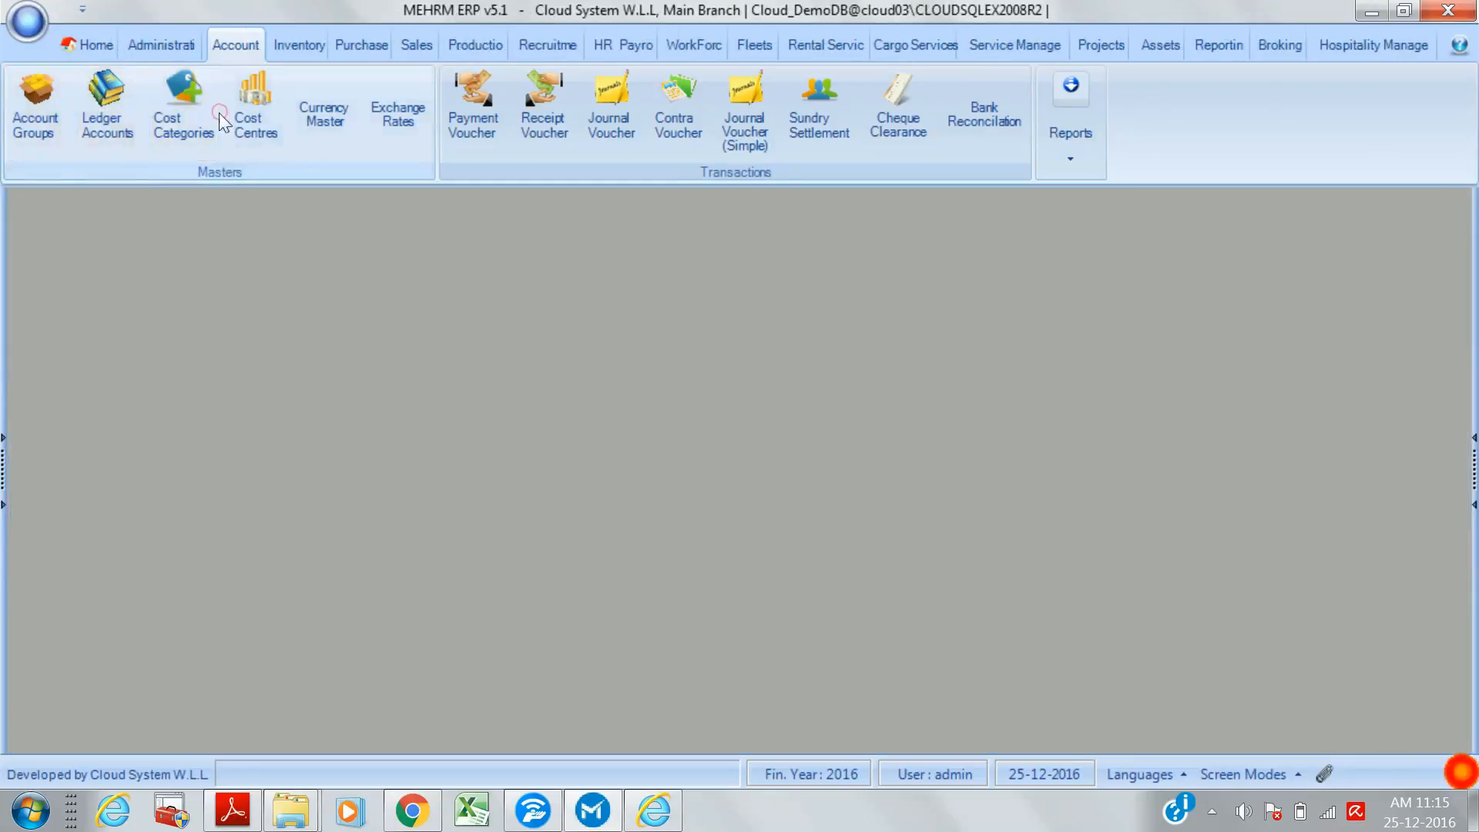
# - Review the cost categories in the Cost Category Master and the list of cost centres in the Cost Centre Master
pyautogui.click(184, 108)
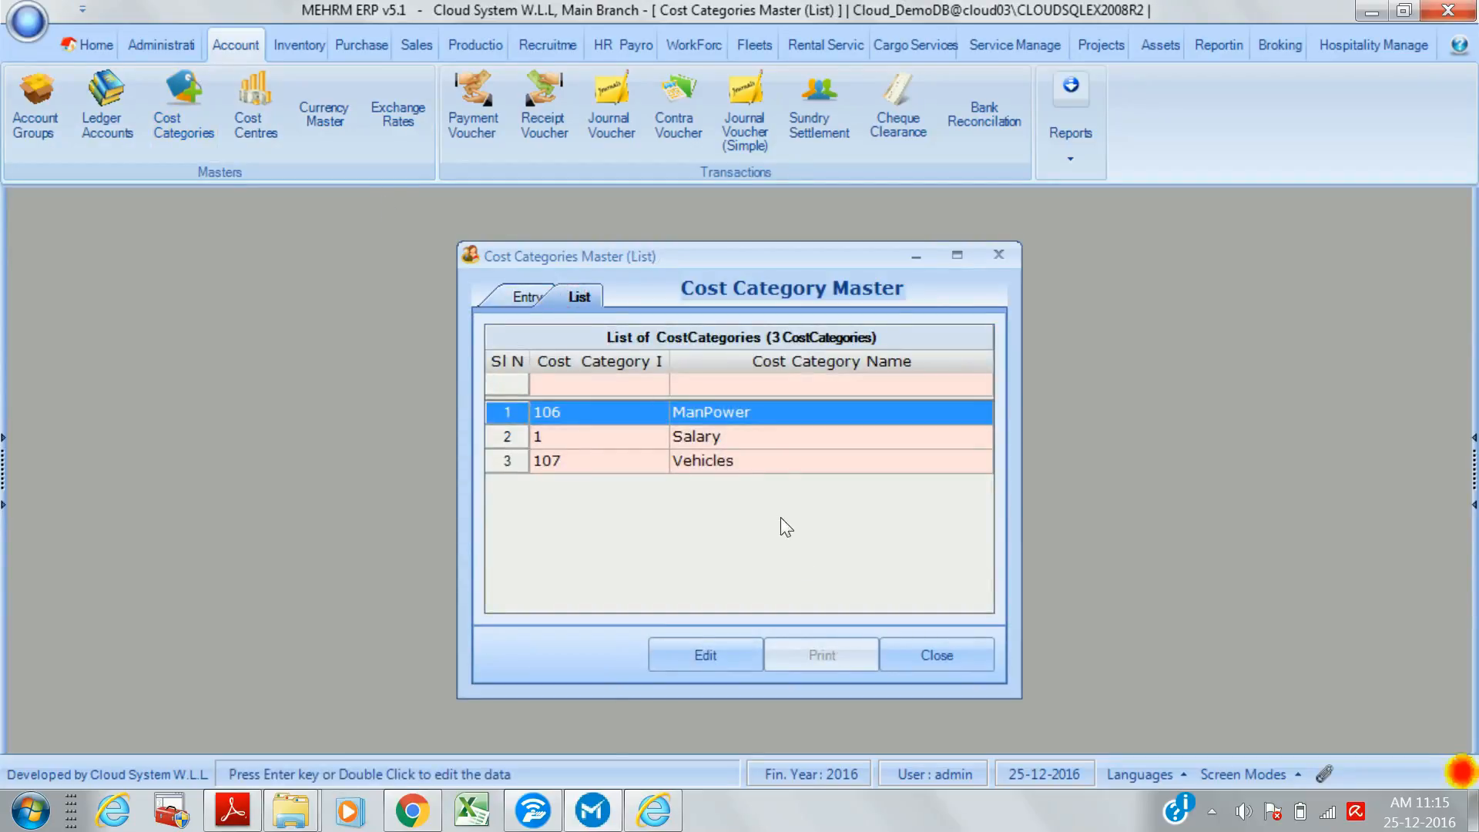
pyautogui.click(949, 655)
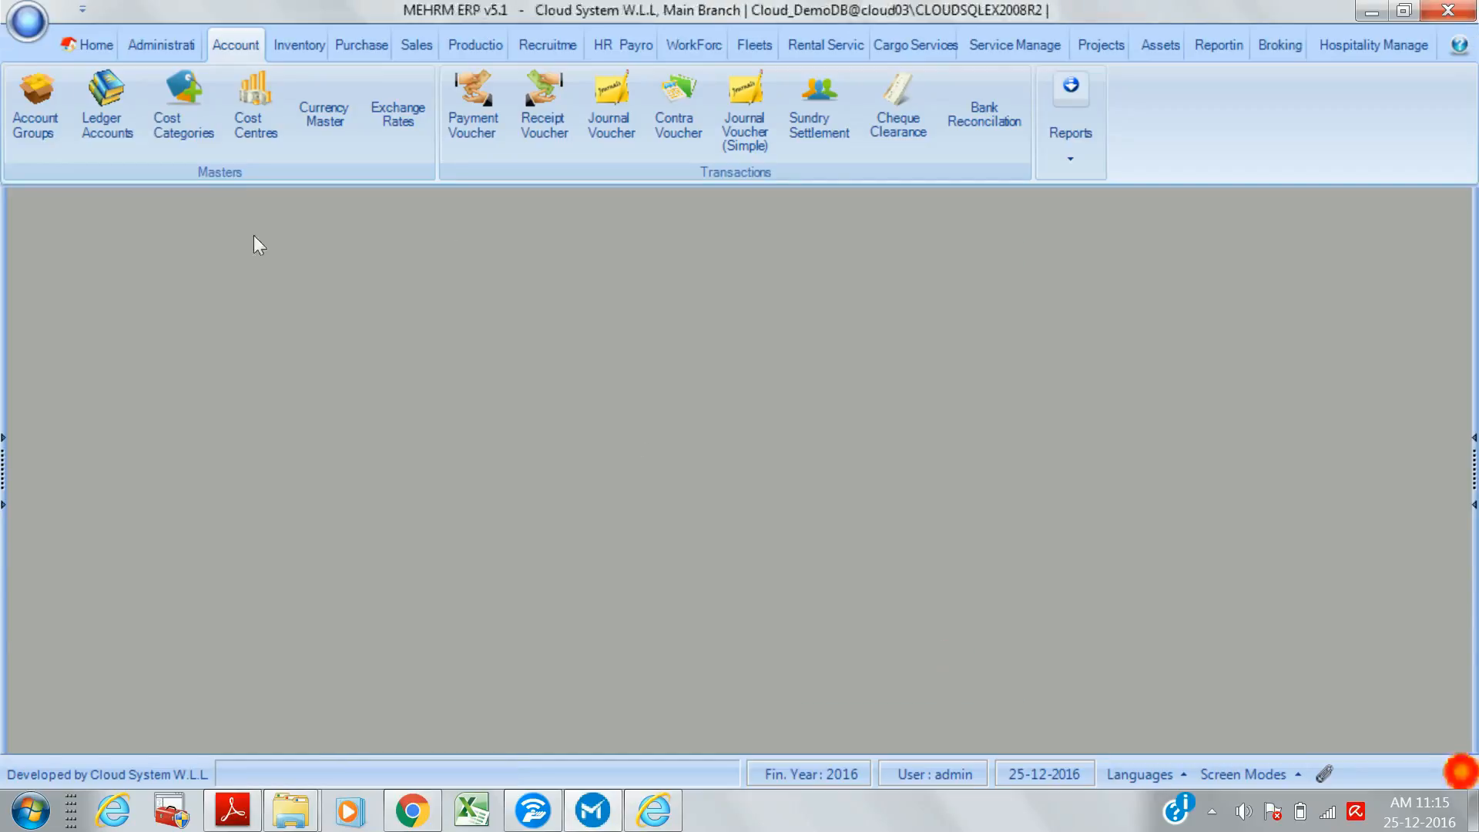
pyautogui.click(255, 111)
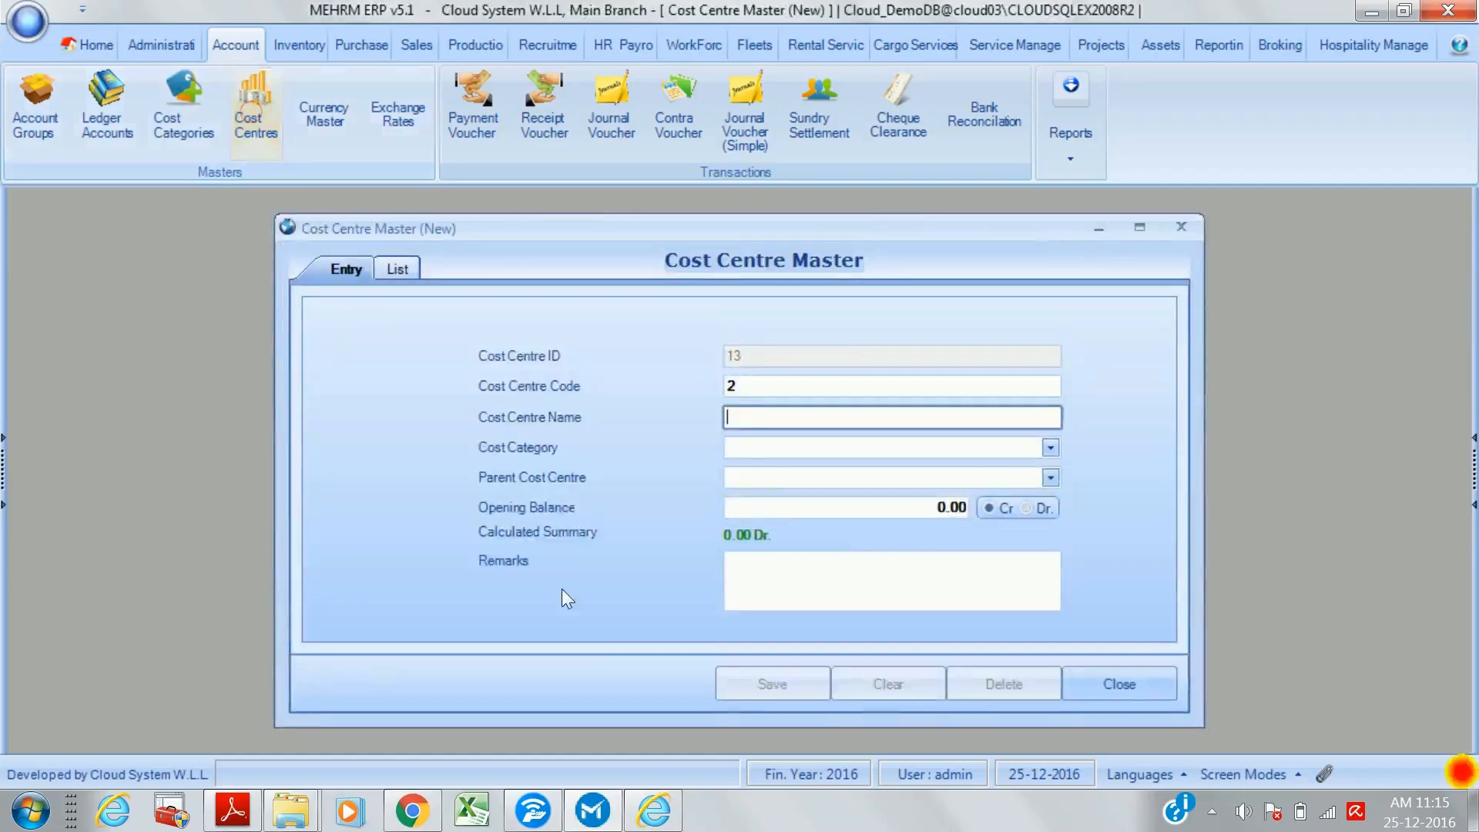
pyautogui.click(406, 274)
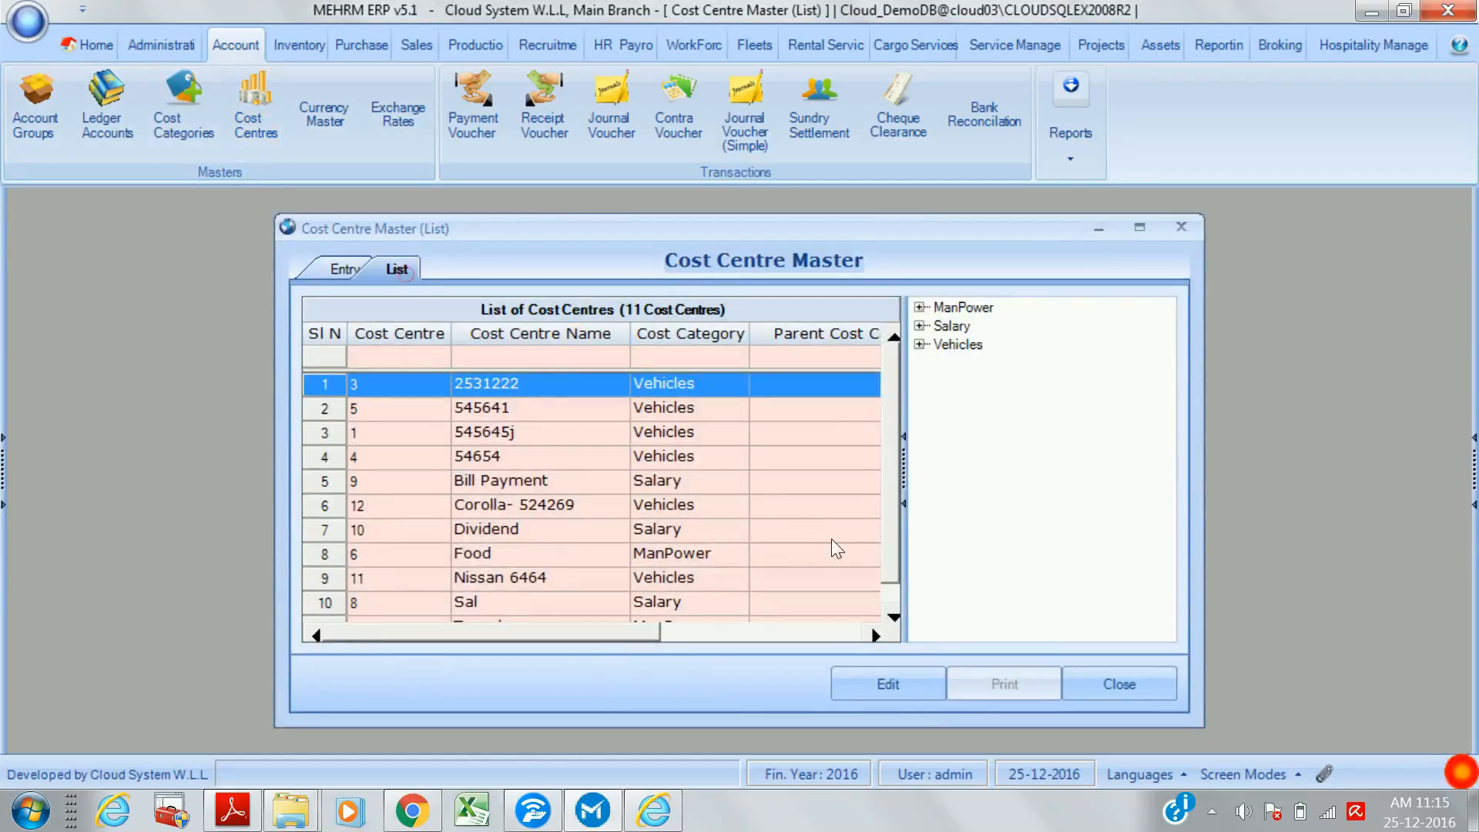
# - Review cost centre 54654's entry and the cost centres under ManPower, Salary and Vehicles in the tree, and close the Cost Centre Master
pyautogui.doubleClick(683, 461)
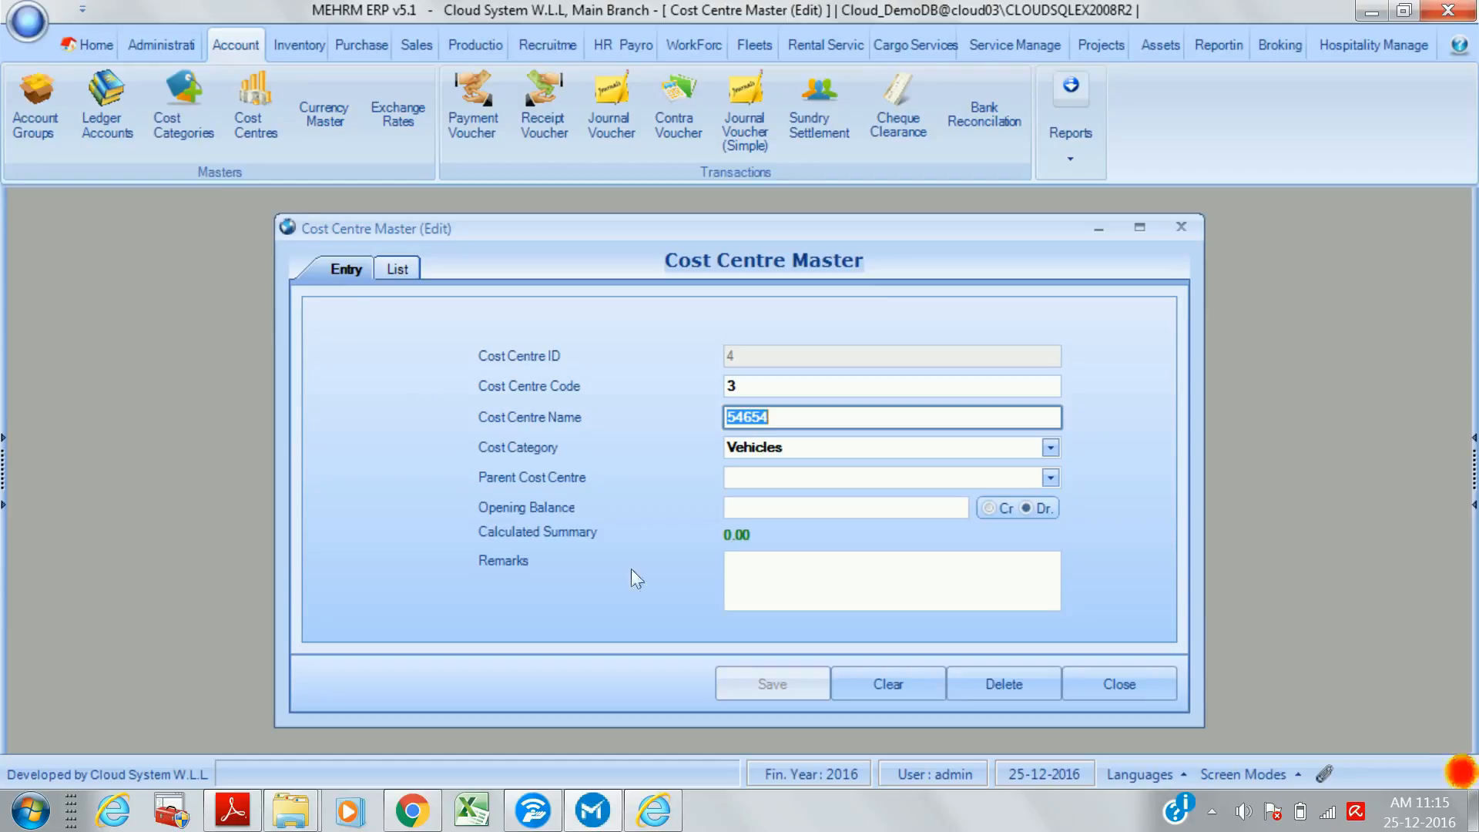
pyautogui.click(398, 269)
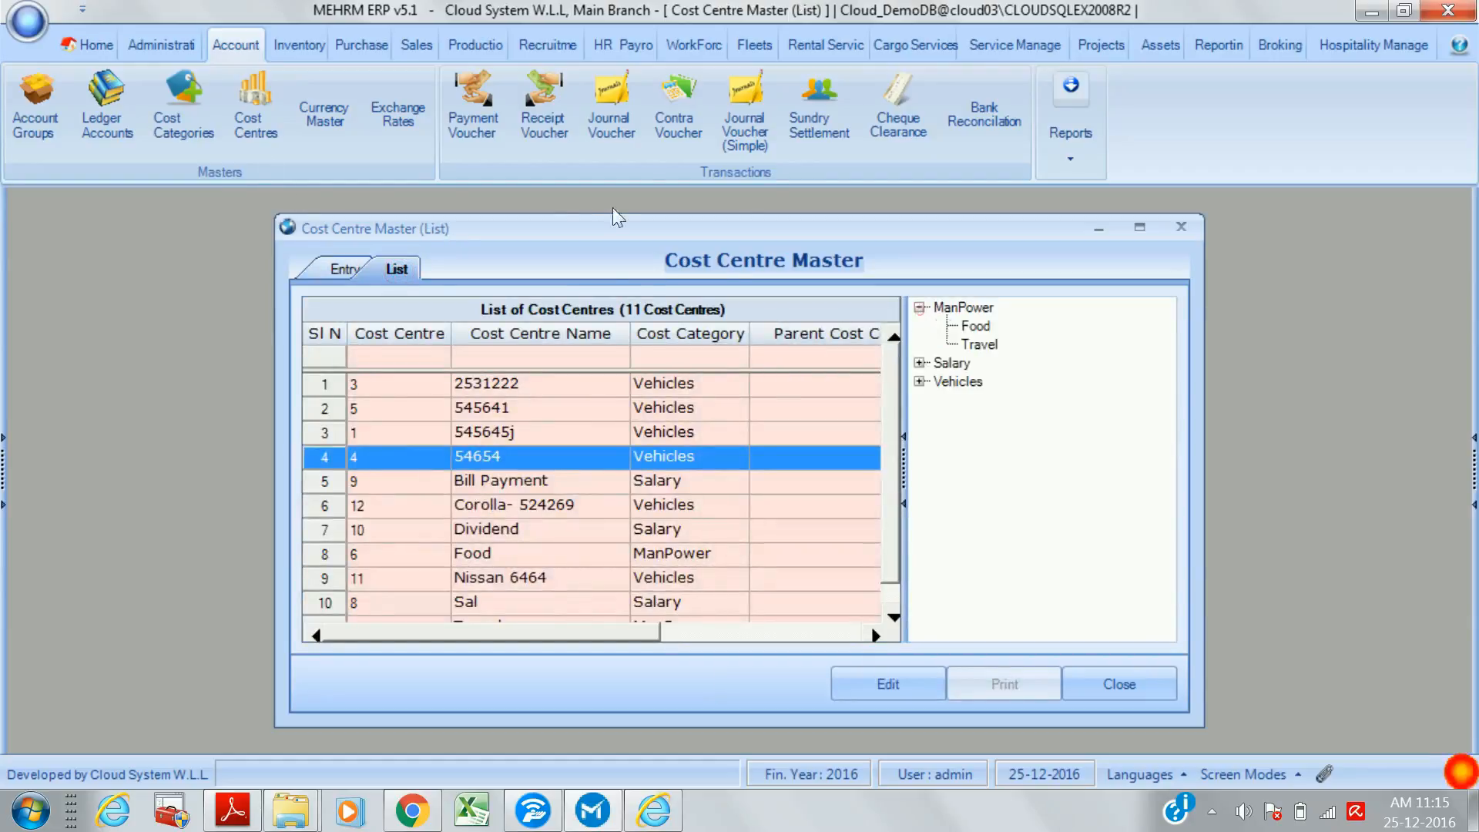
pyautogui.click(925, 364)
pyautogui.click(920, 364)
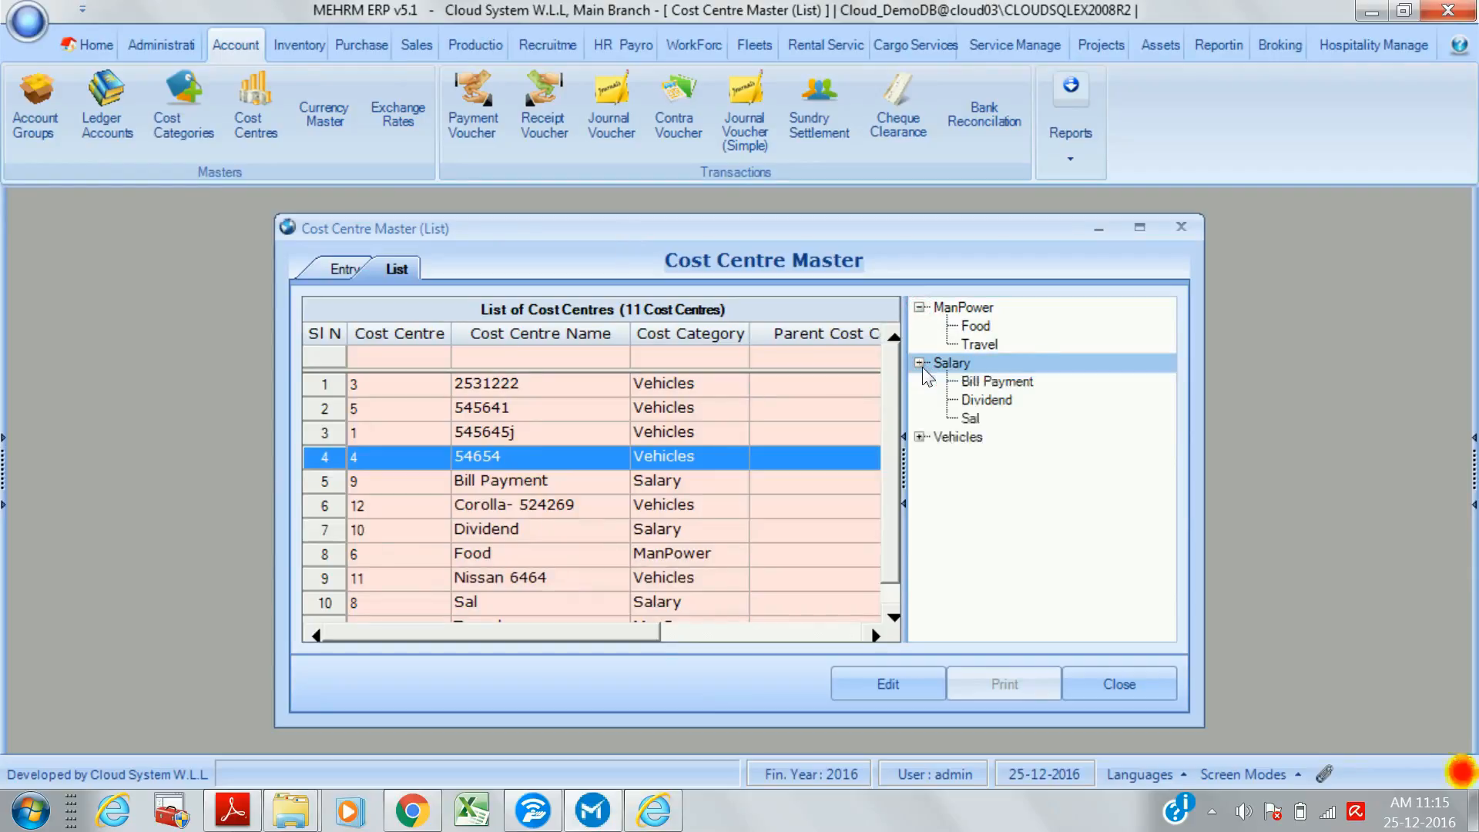
pyautogui.click(919, 437)
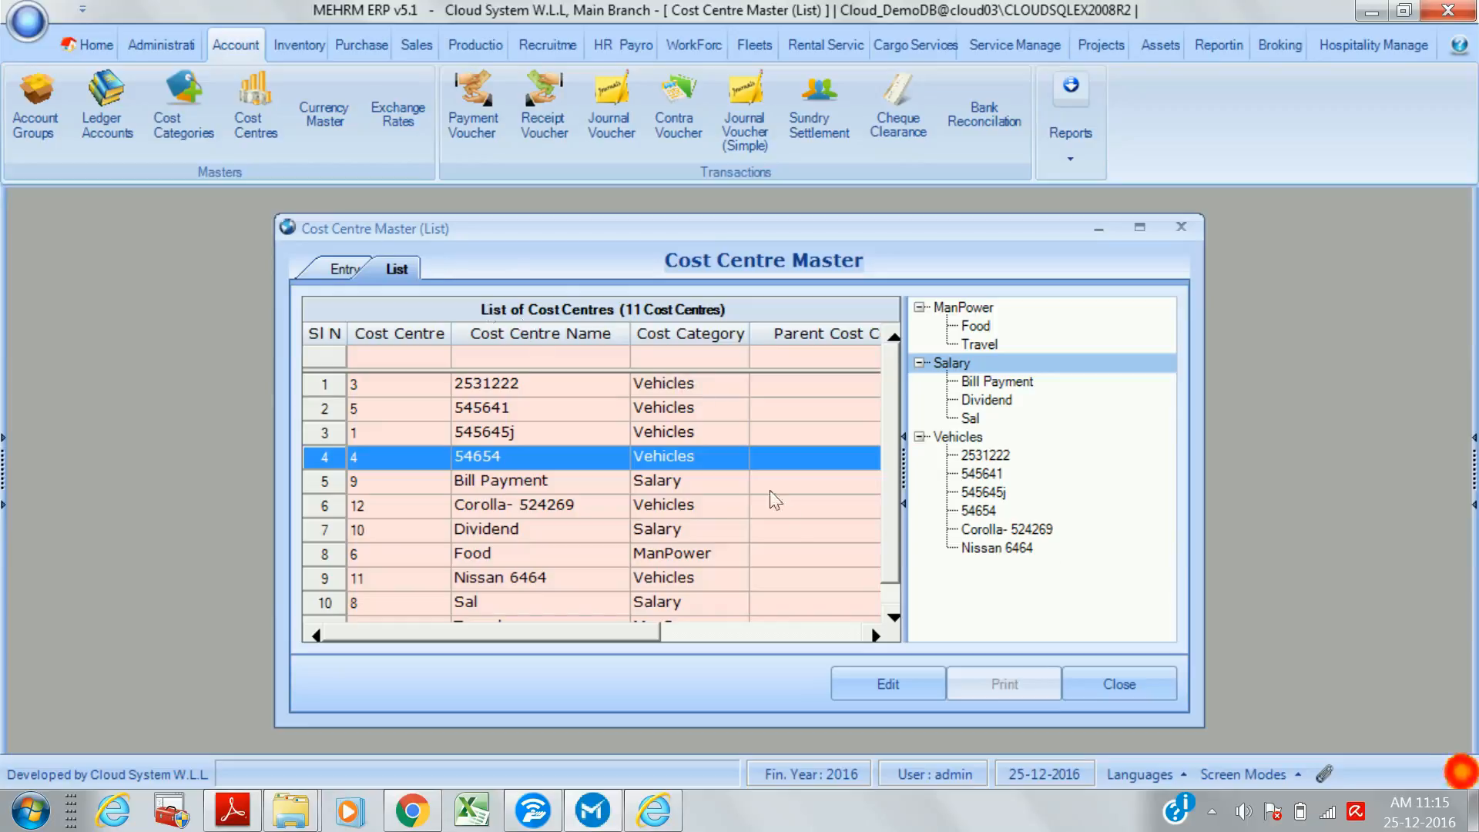
pyautogui.click(1121, 686)
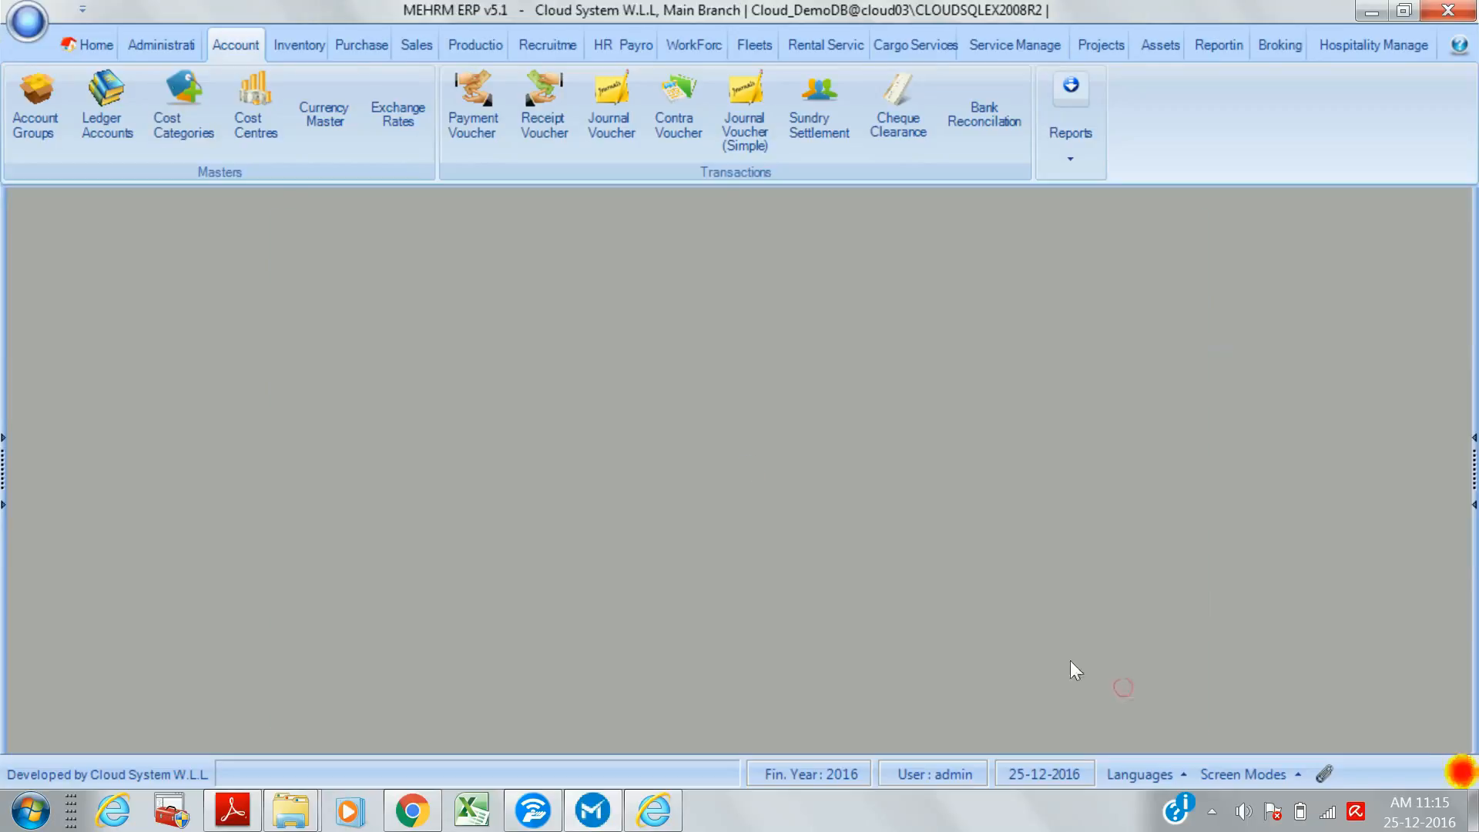
# - Review the US Dollar and Qatari Riyals entries in the Currency Master, and close the form
pyautogui.click(324, 114)
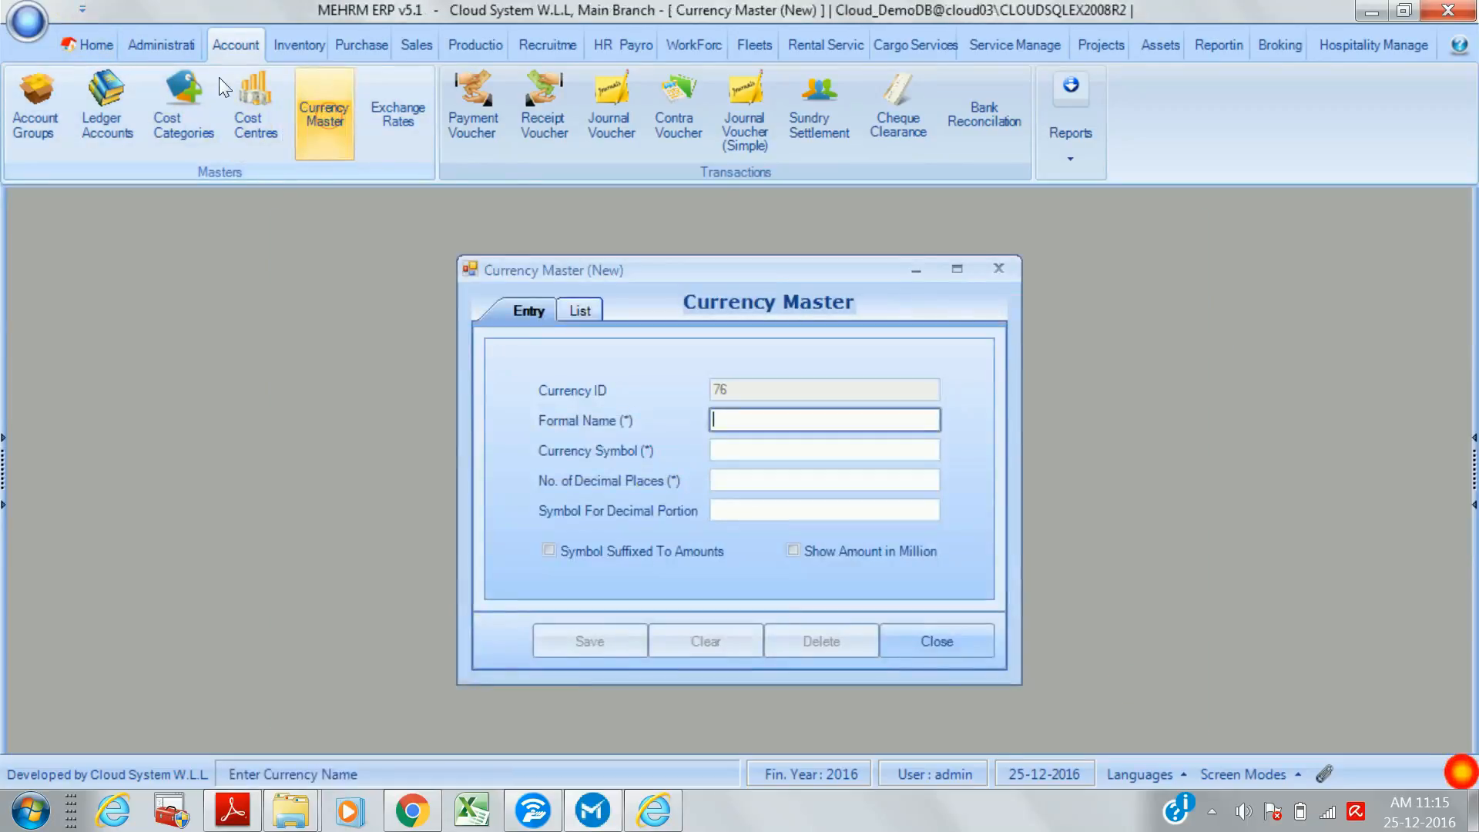
pyautogui.click(579, 309)
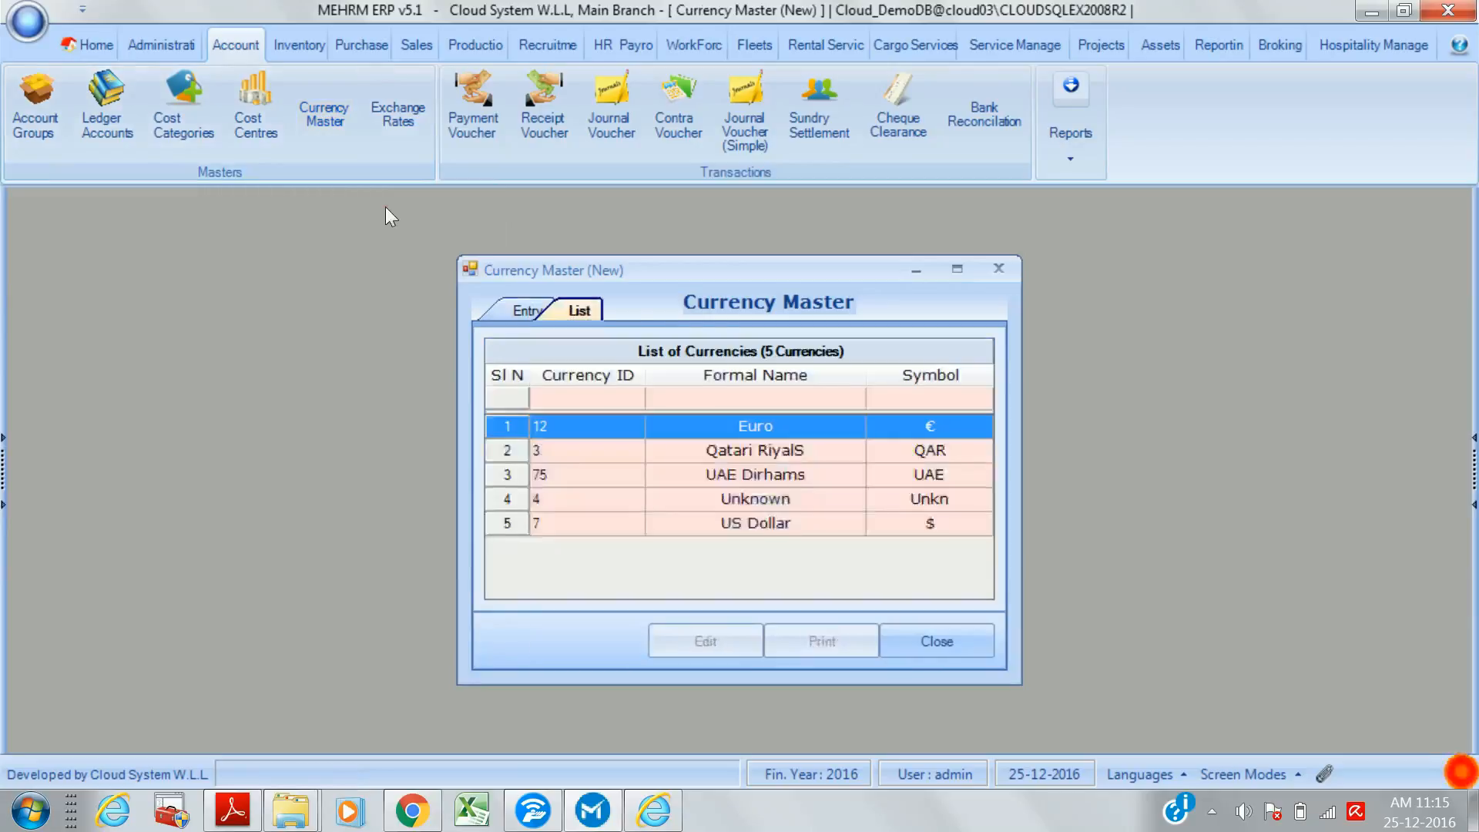
pyautogui.doubleClick(747, 521)
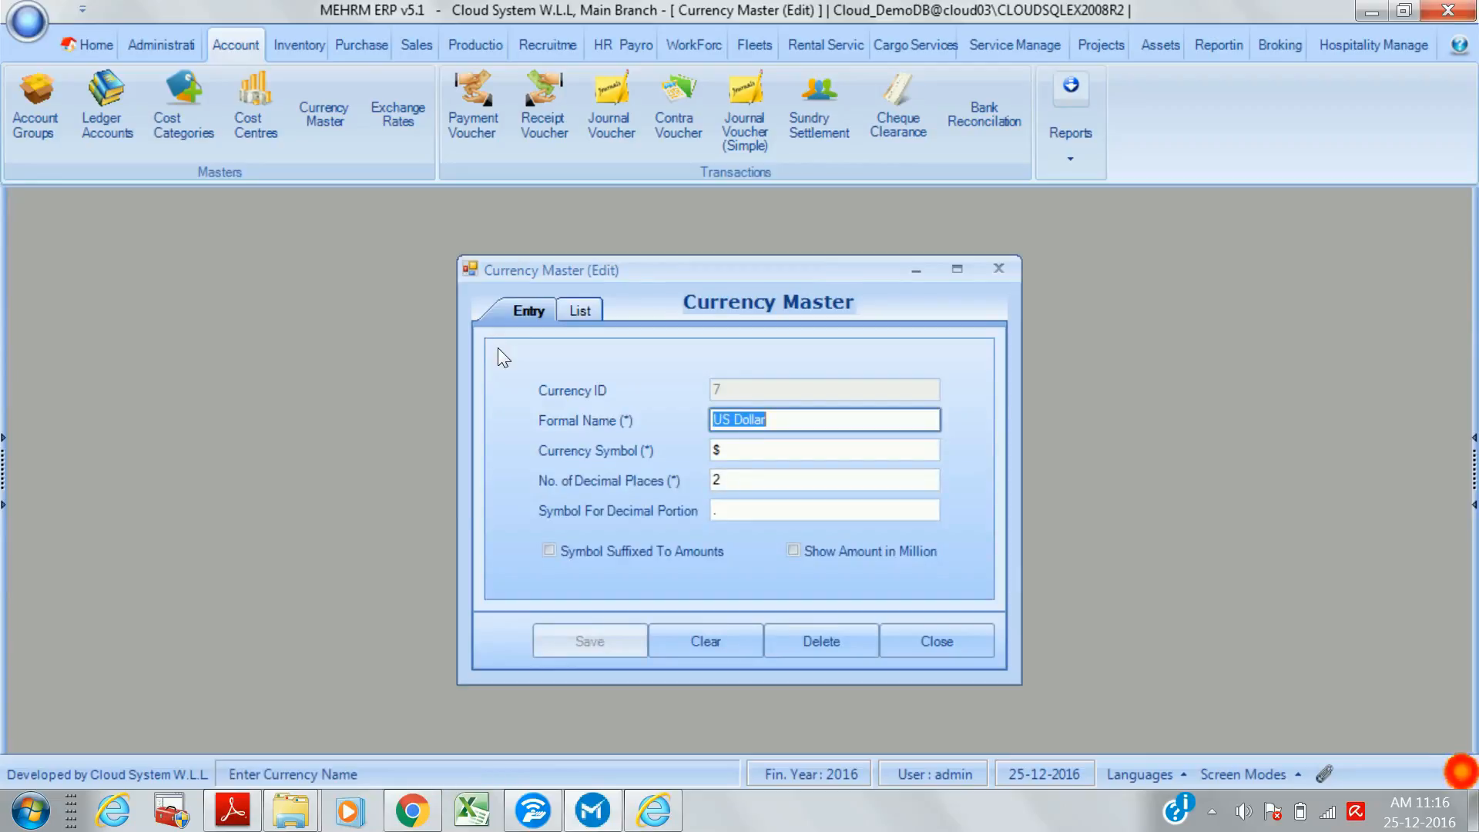
pyautogui.click(581, 311)
pyautogui.doubleClick(720, 451)
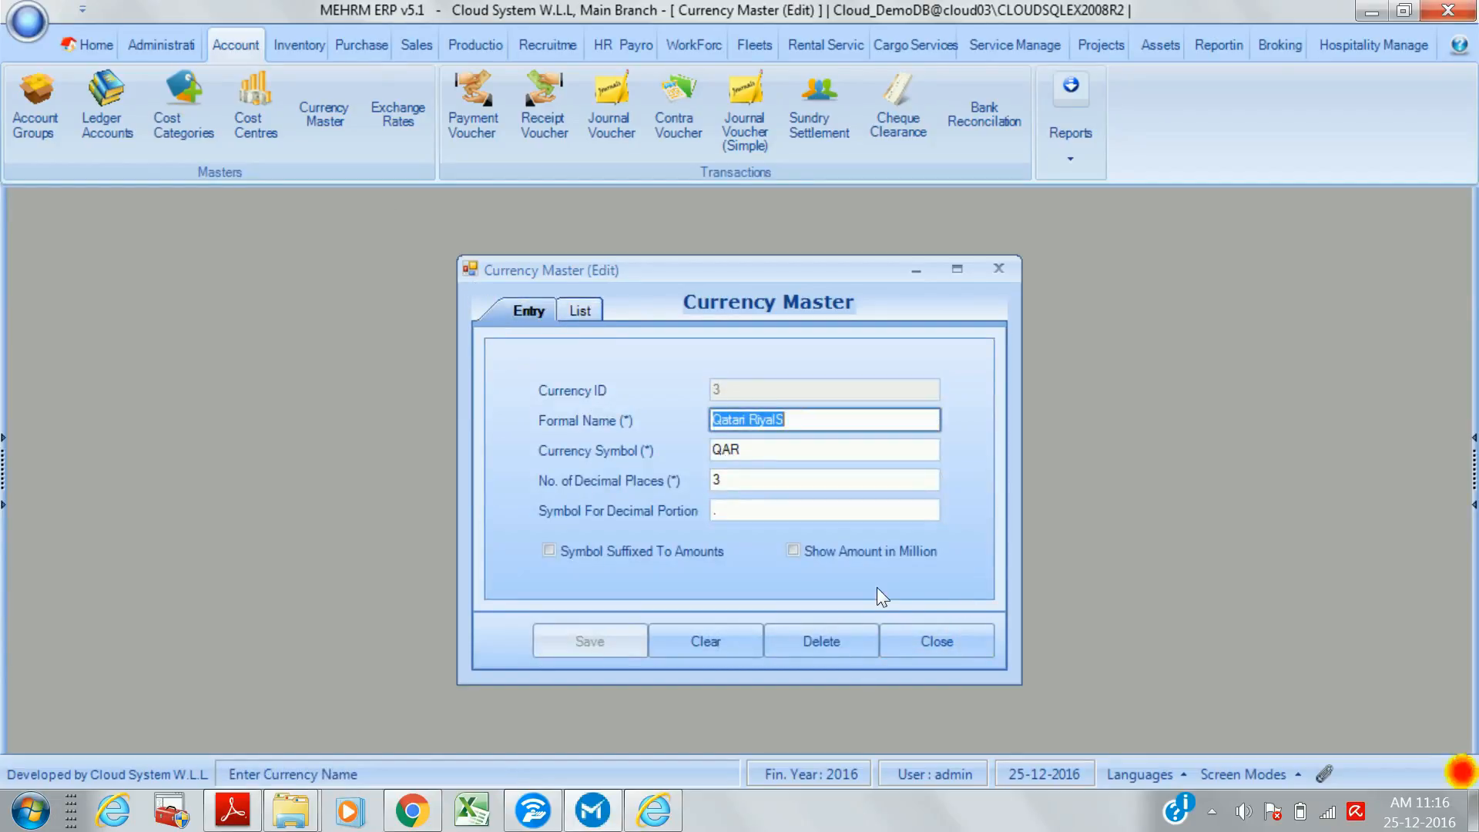
pyautogui.click(920, 638)
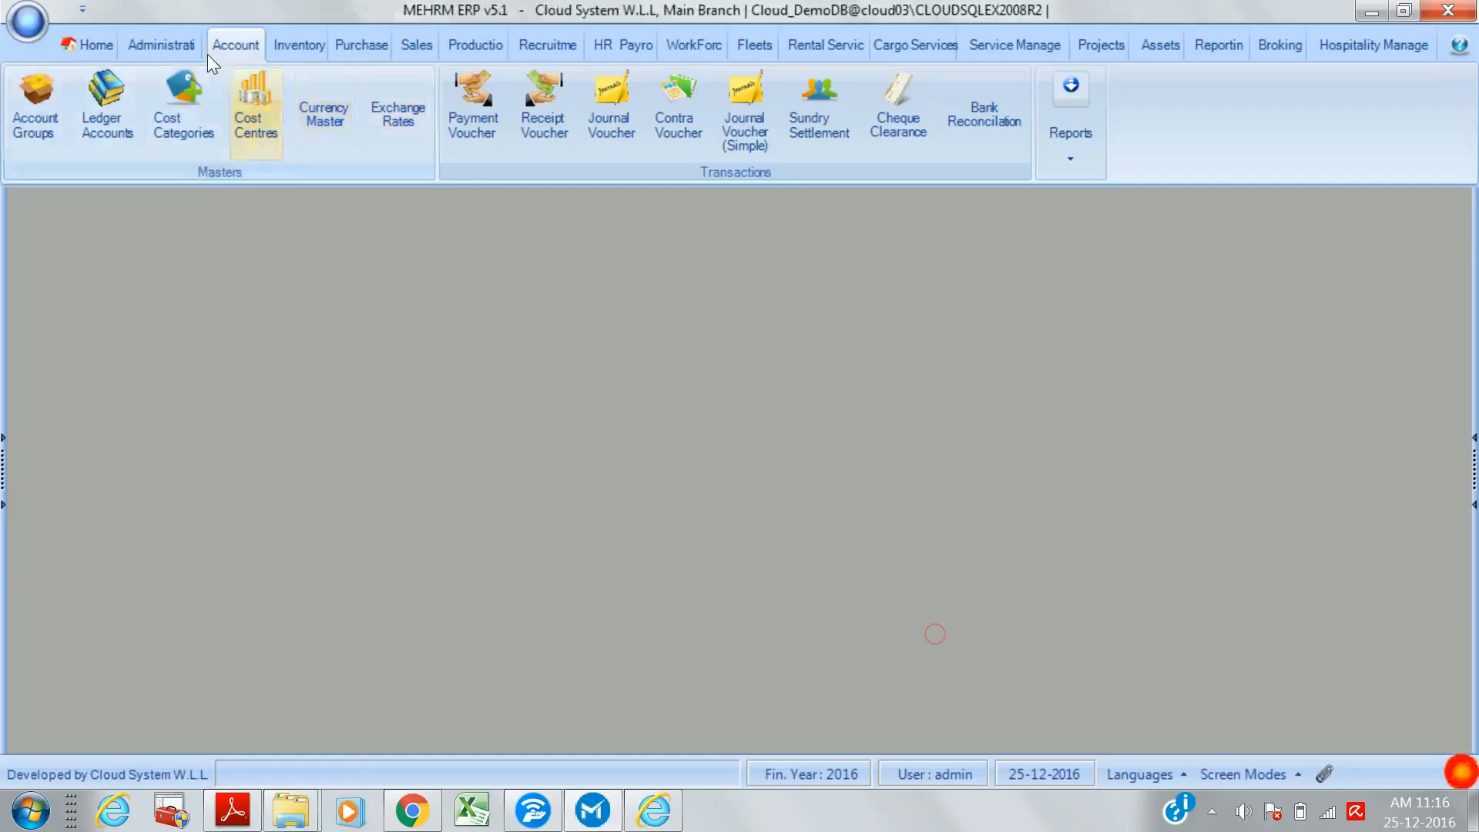
# - Review the list of currency exchange rates and the US Dollar rate entry dated 10-08-2015, and close the form
pyautogui.click(408, 114)
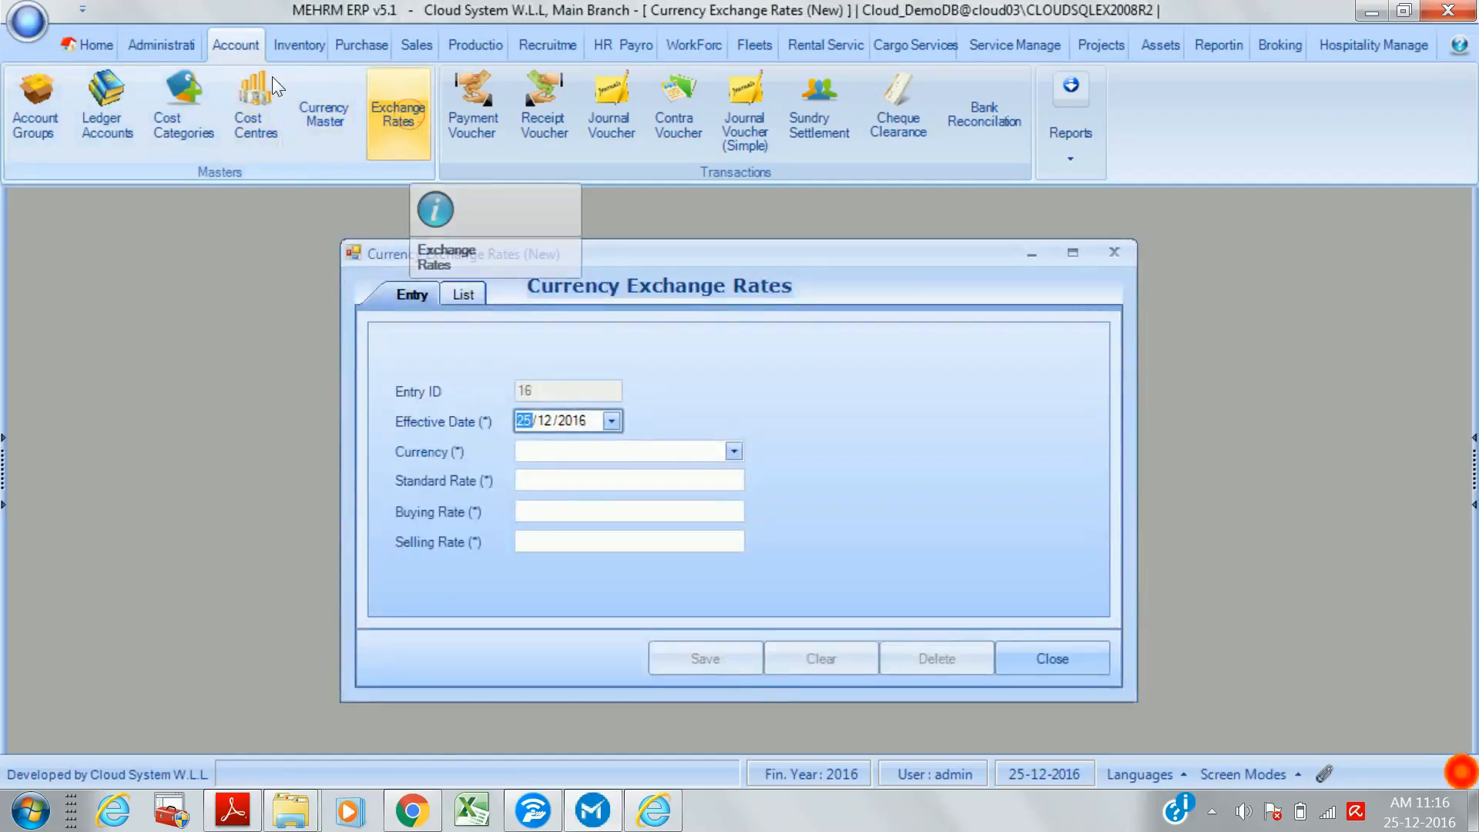
pyautogui.click(471, 285)
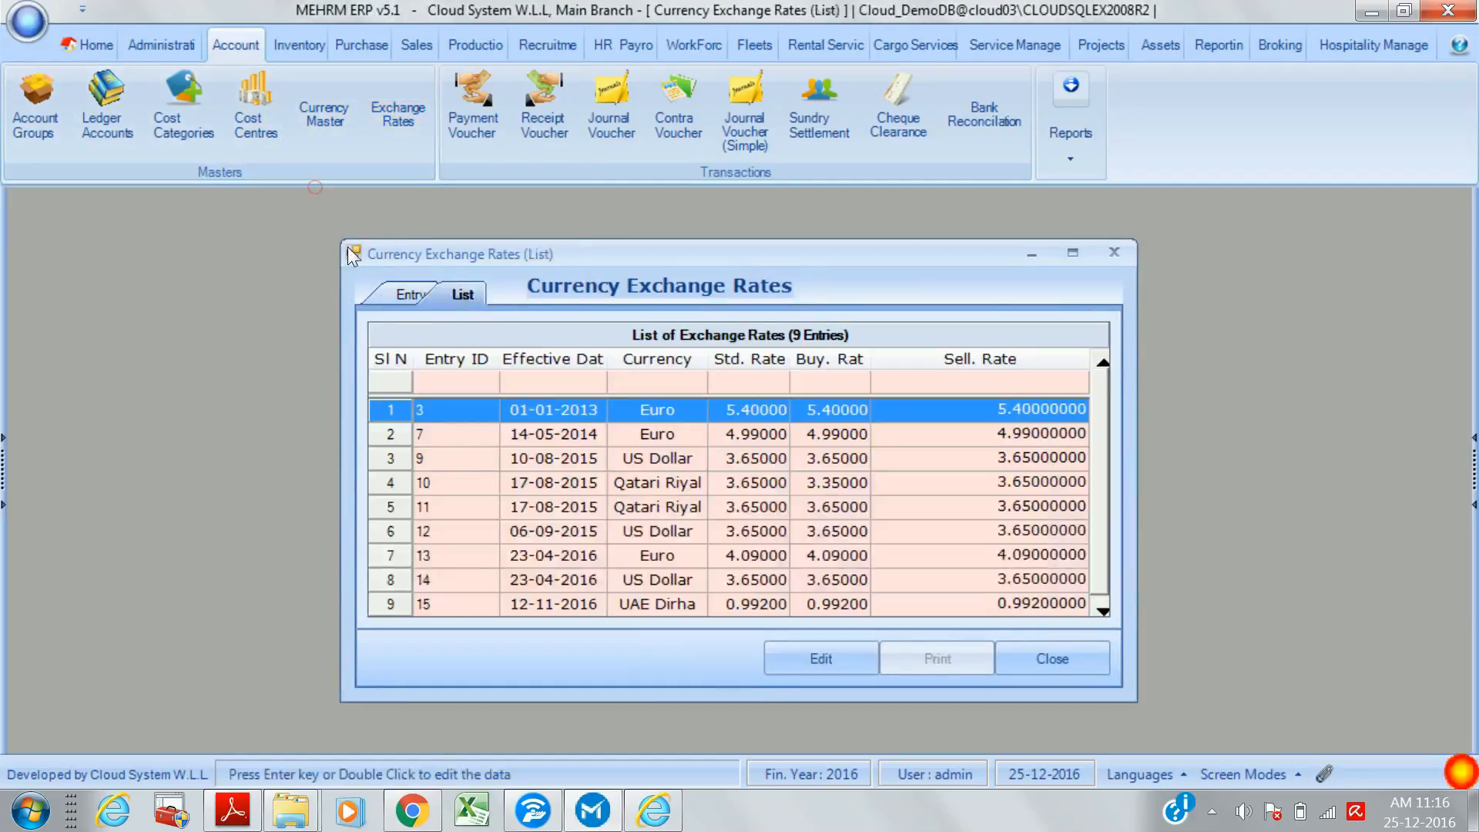
pyautogui.doubleClick(729, 466)
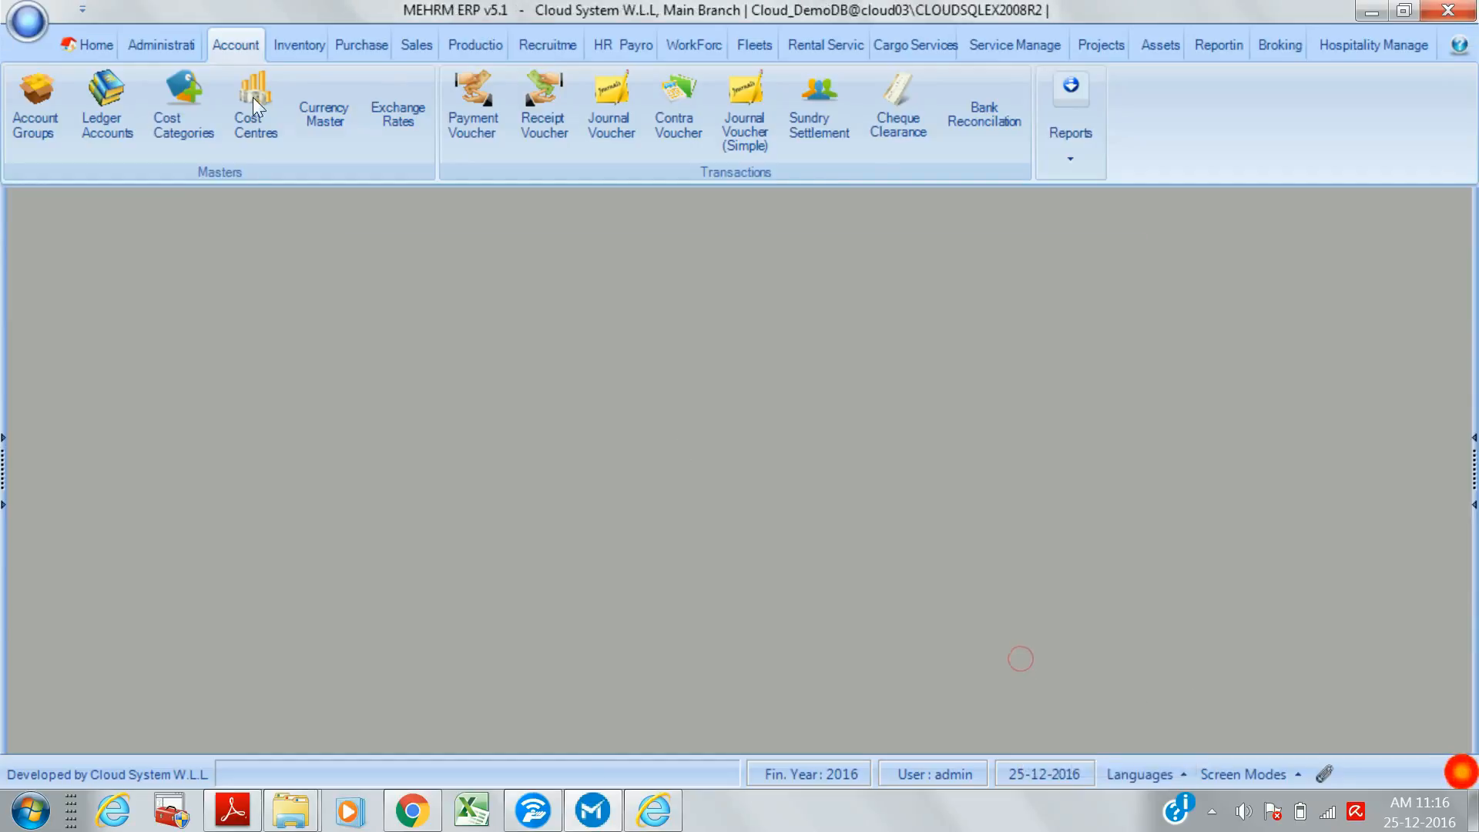
# - Open the saved Check Tyres A/c payment voucher for editing and turn on Sundry Payment for suppliers
pyautogui.click(482, 114)
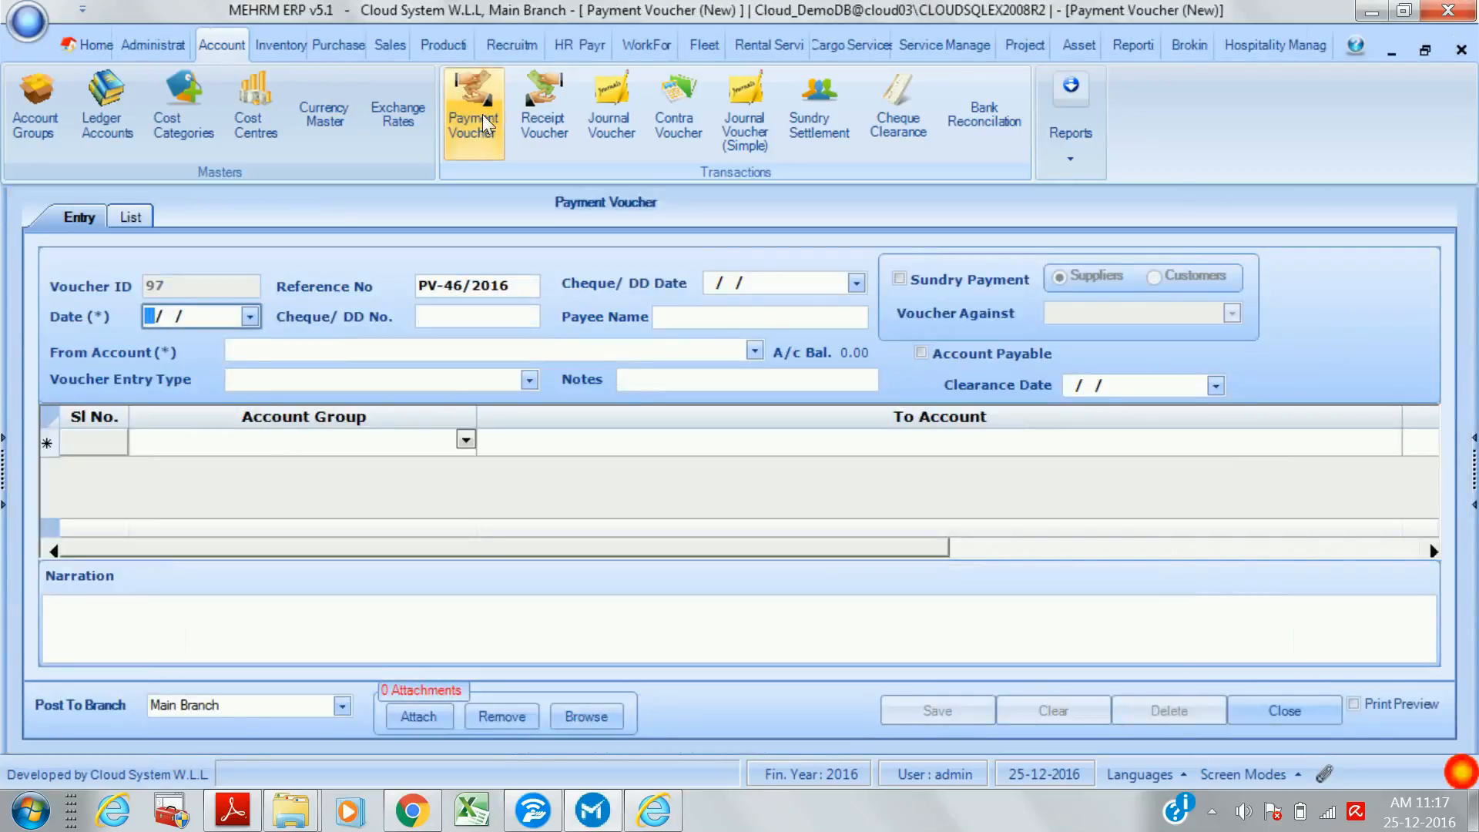
pyautogui.click(141, 224)
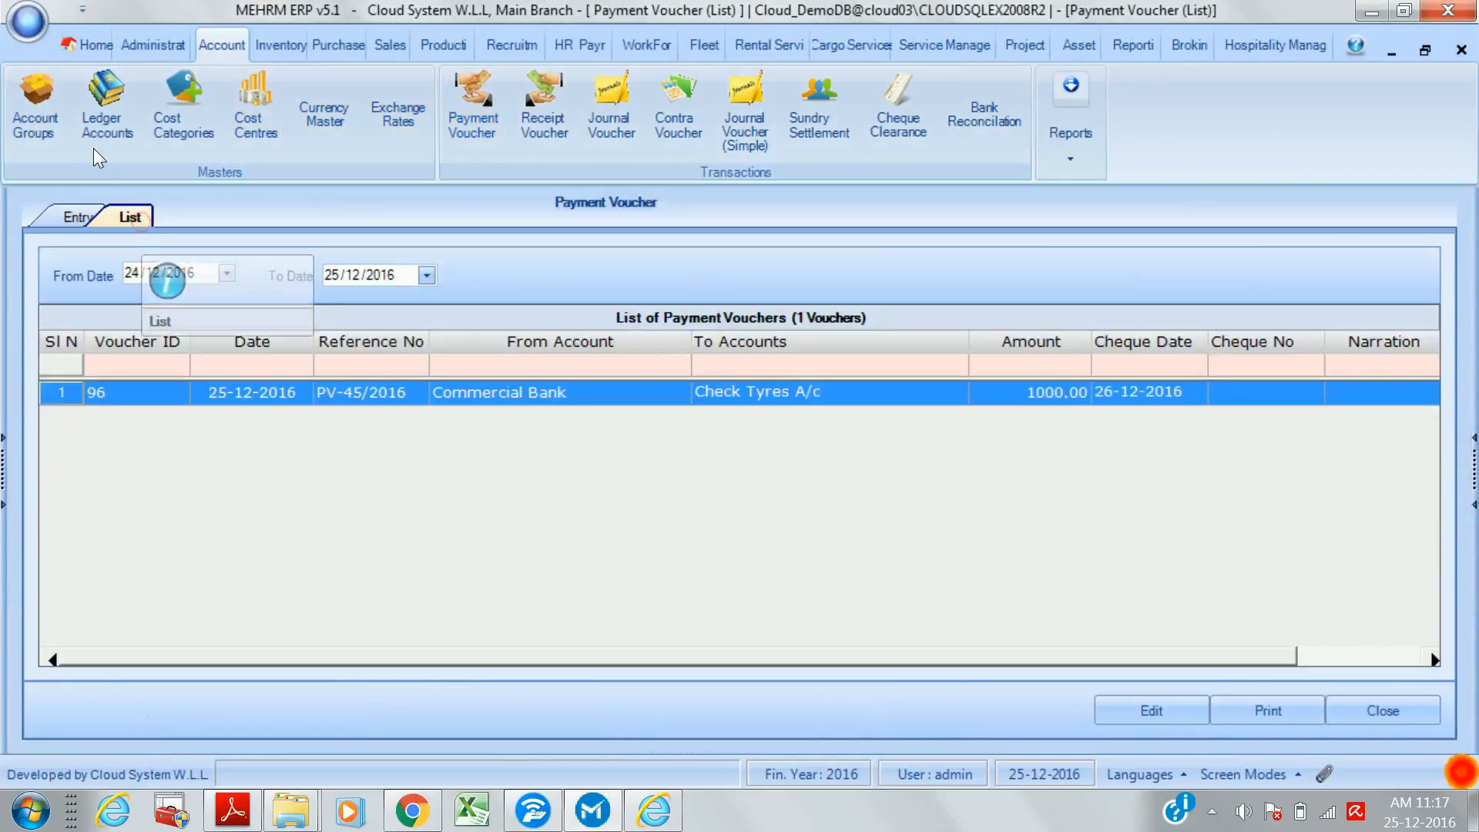
pyautogui.doubleClick(308, 392)
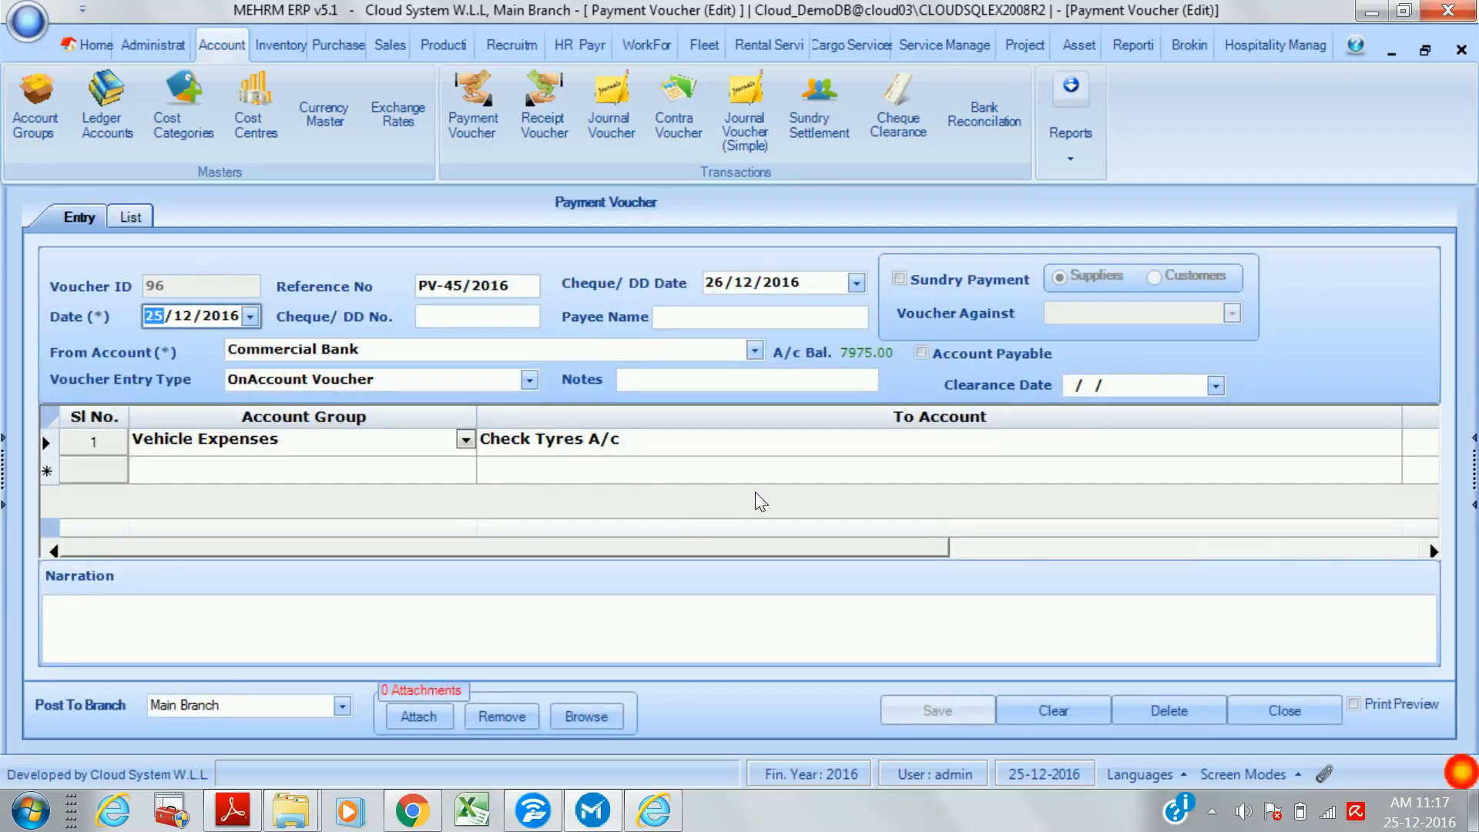
pyautogui.click(894, 280)
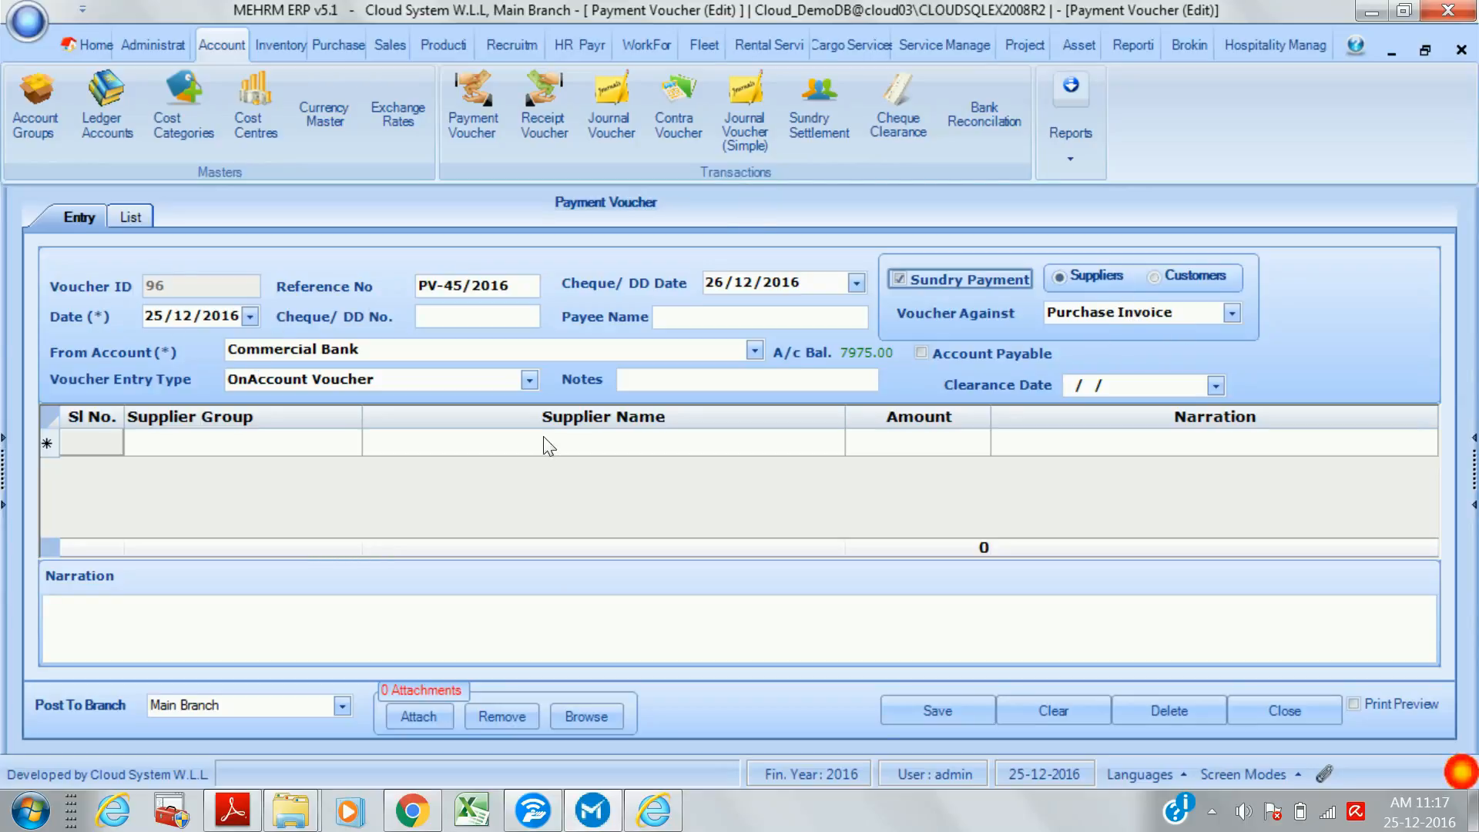
# - Fill the first supplier row with supplier group Suppliers, supplier name Aalco and amount 10,000.00
pyautogui.click(292, 441)
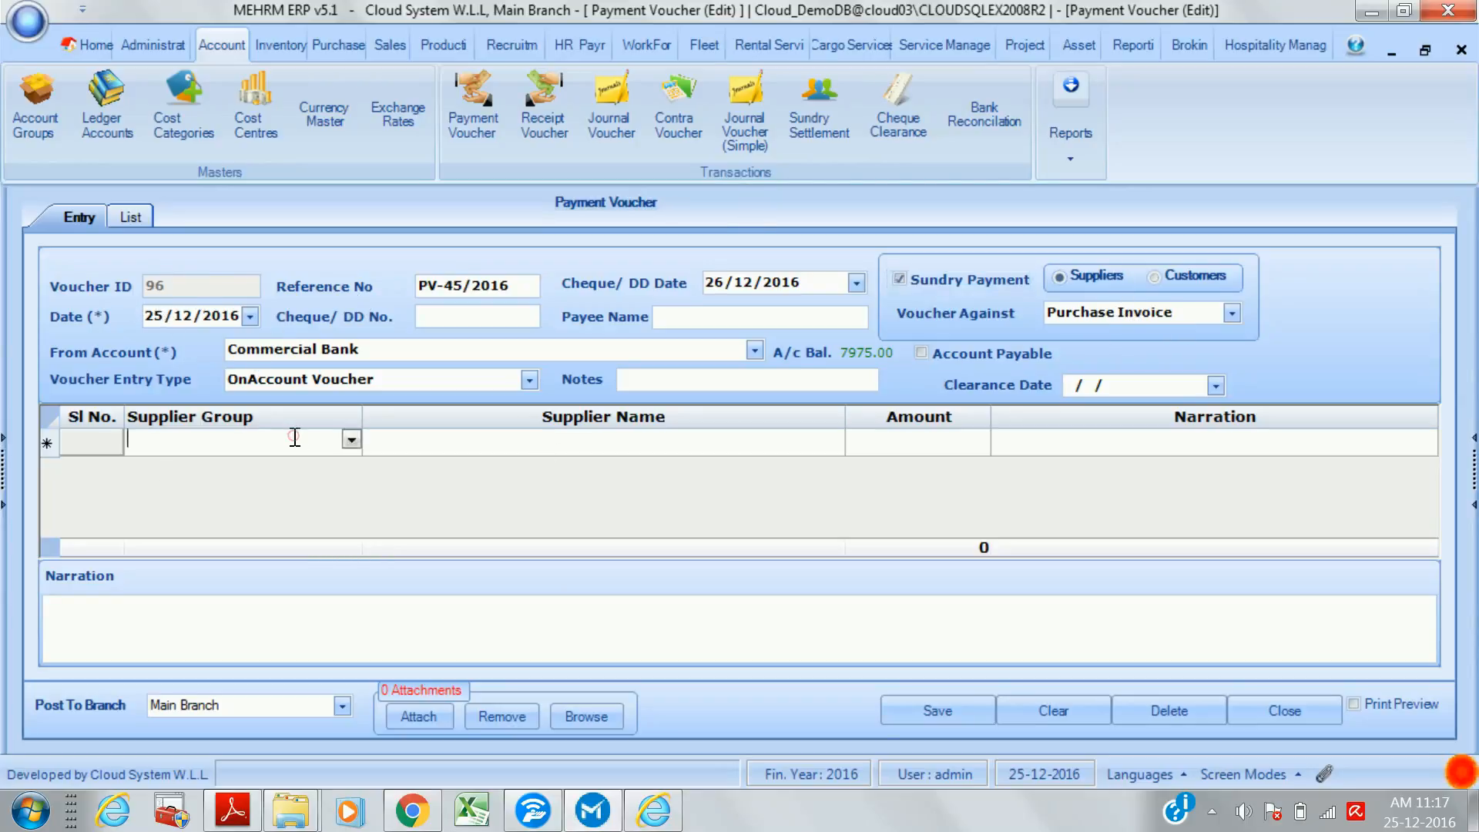
pyautogui.click(351, 440)
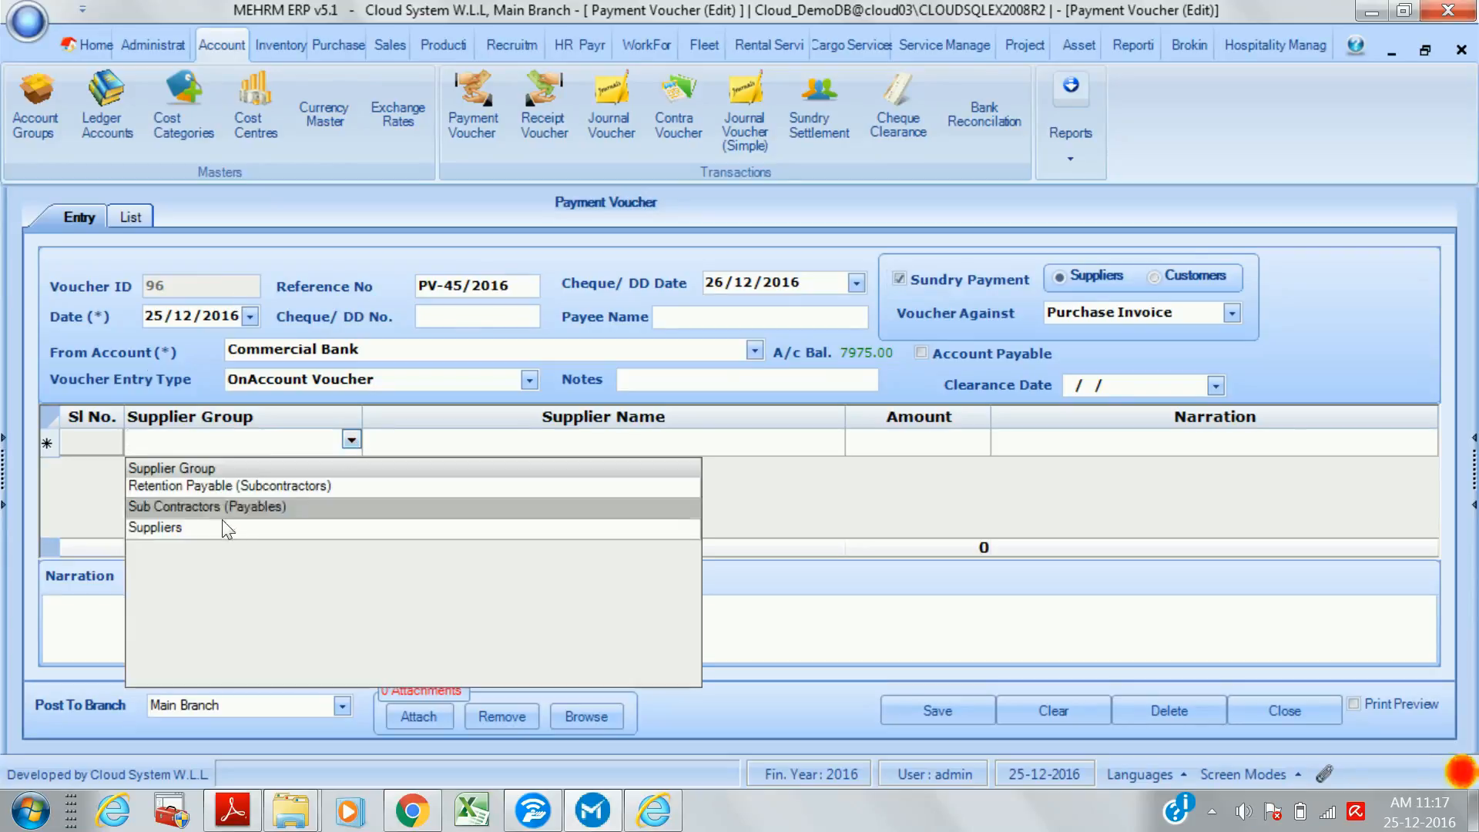
pyautogui.click(203, 530)
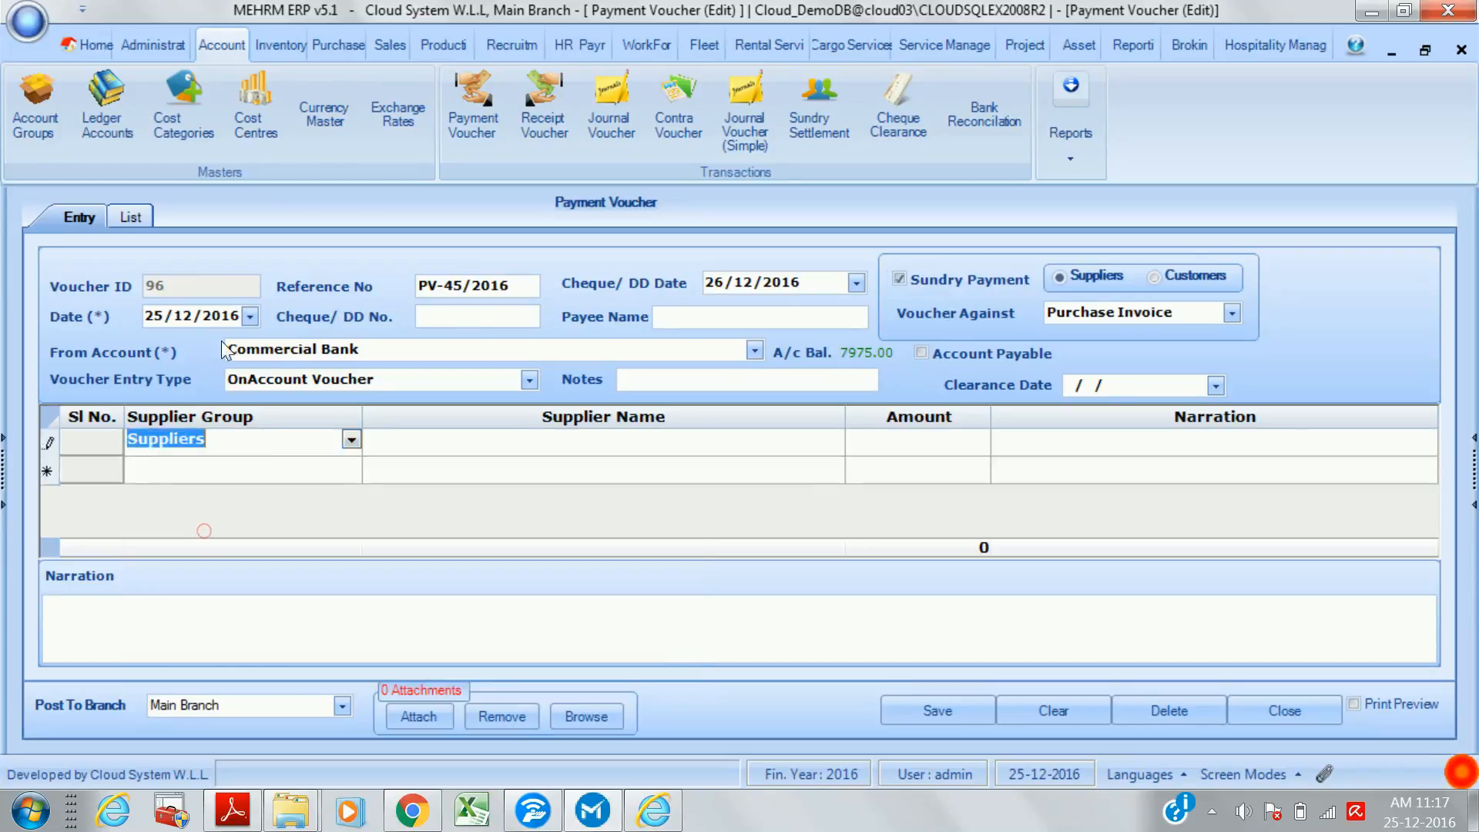
pyautogui.click(701, 449)
pyautogui.click(834, 439)
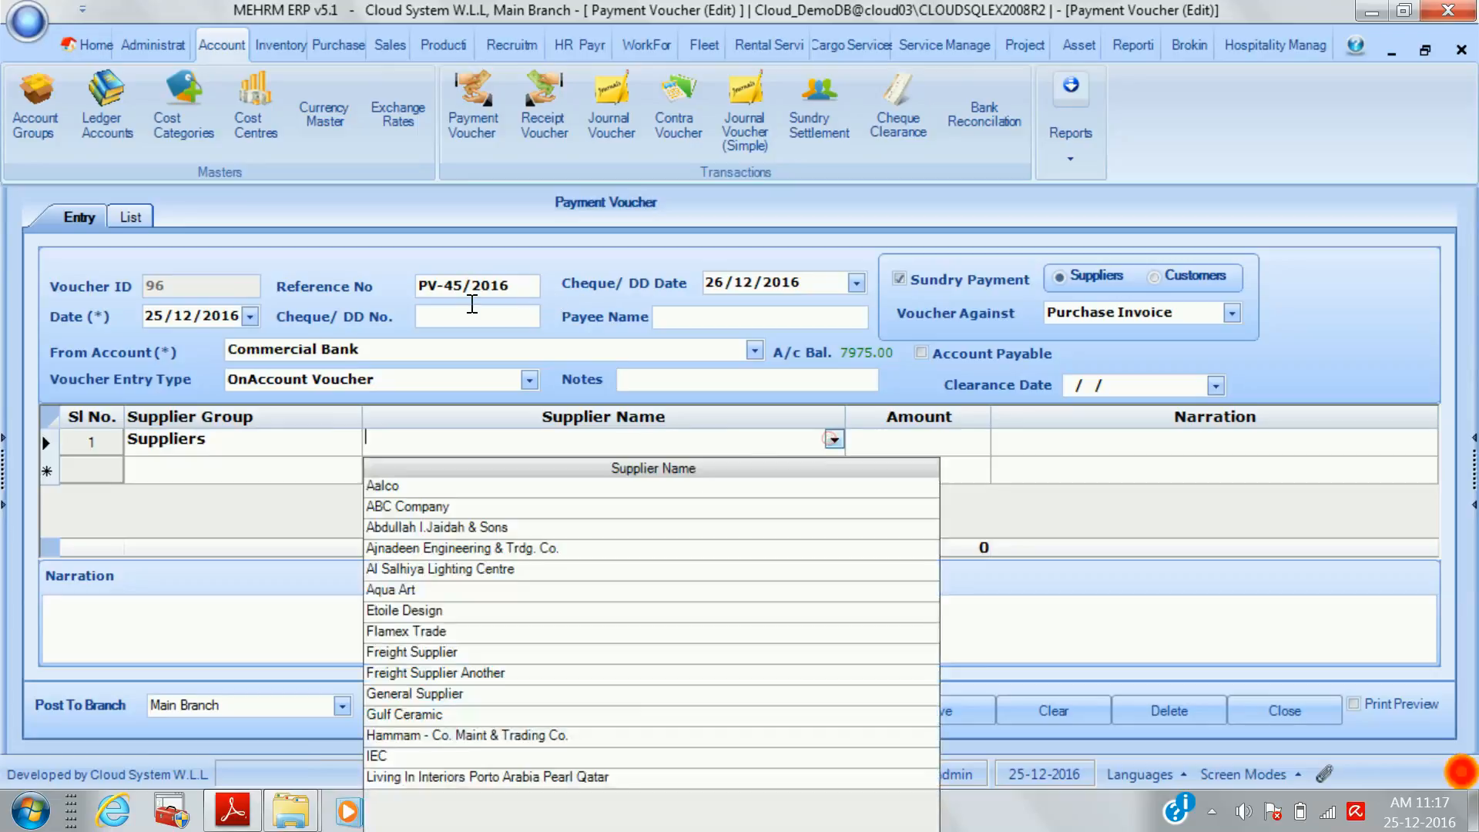
pyautogui.click(422, 487)
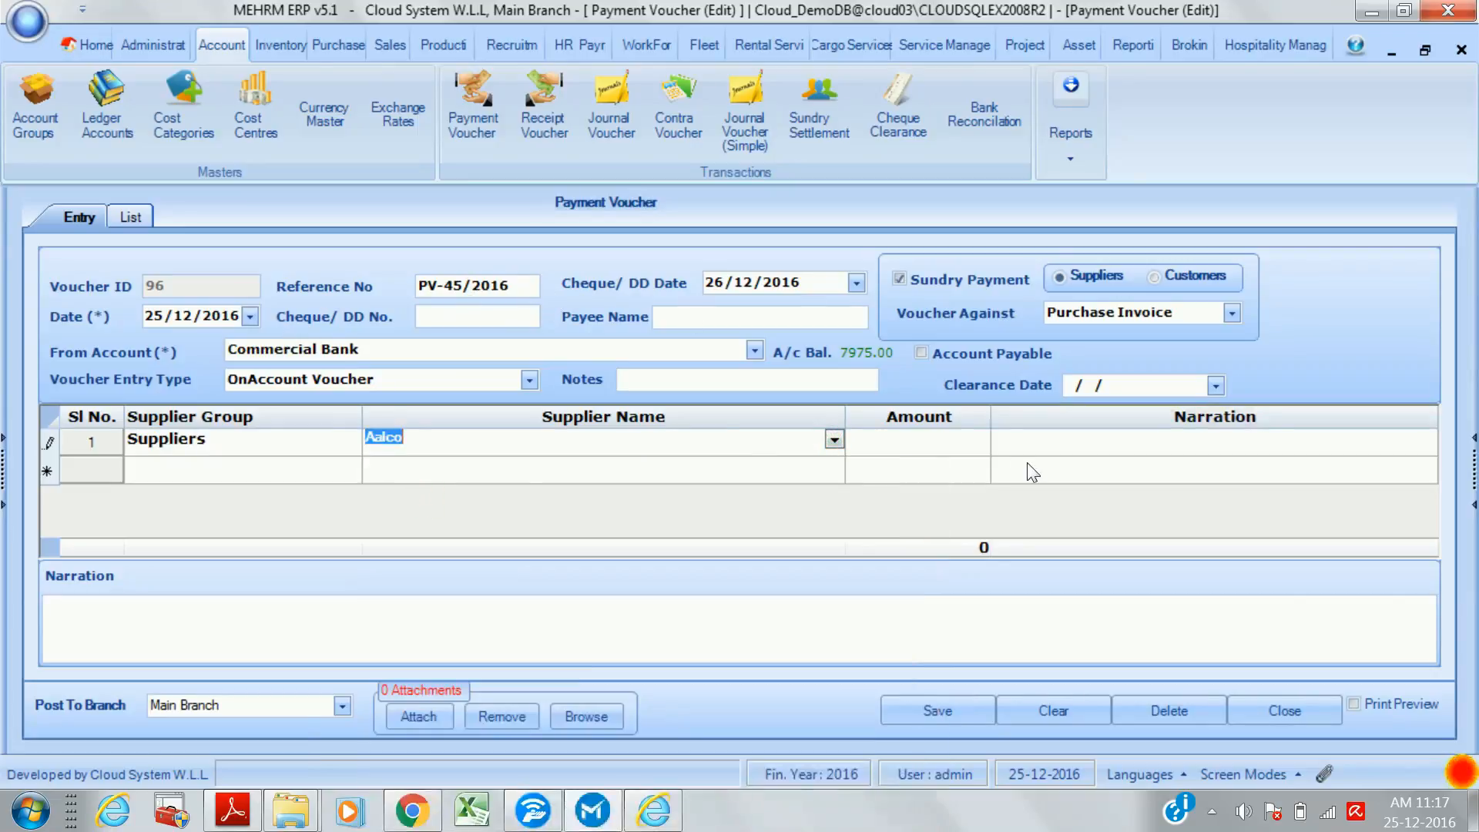
pyautogui.click(990, 453)
pyautogui.write('10')
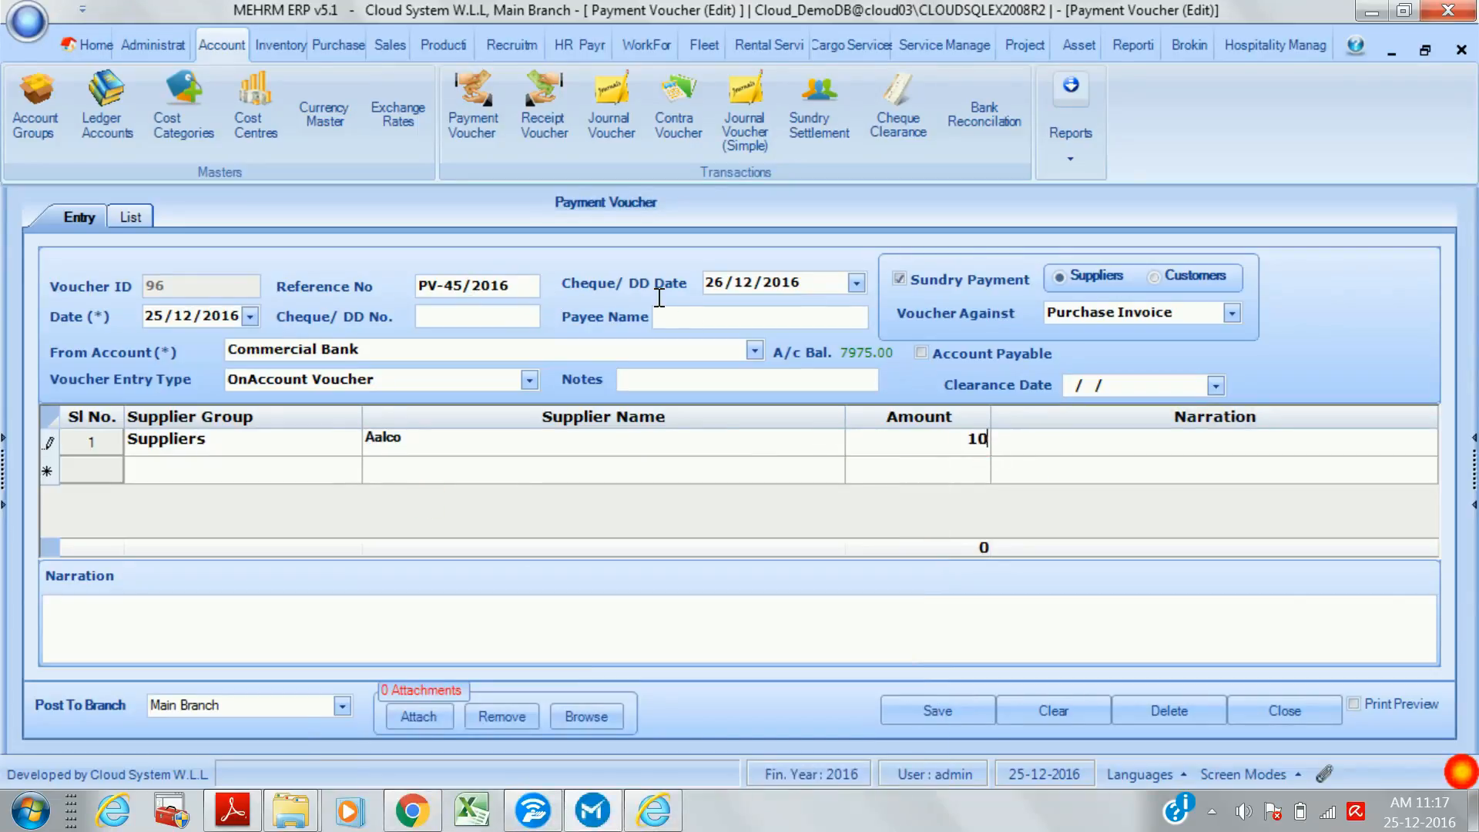
pyautogui.write(',00000')
pyautogui.press('Tab')
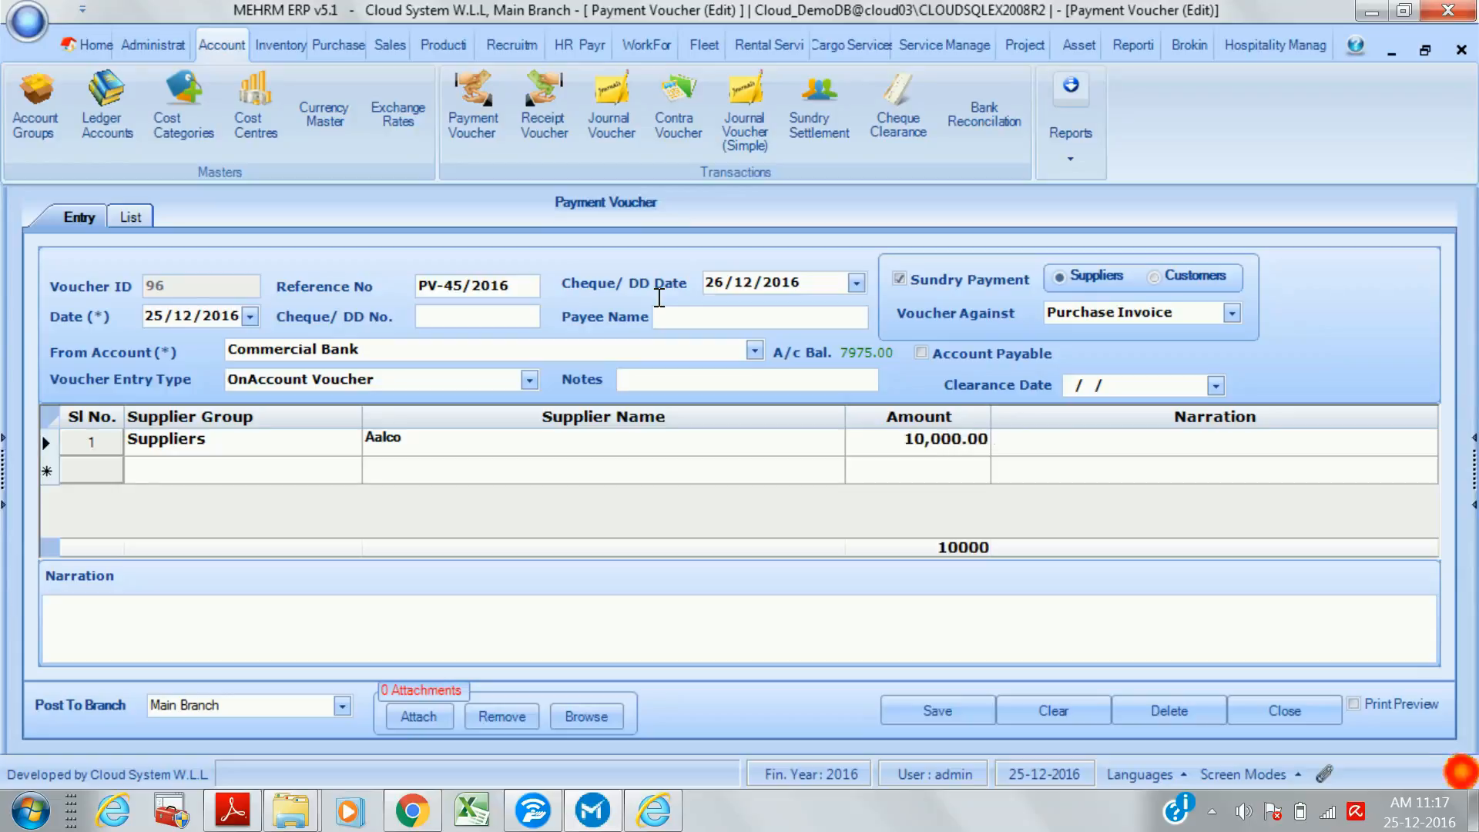
# - Change the first row's supplier to Abdullah I.Jaidah & Sons and bring up its Sundry Payment Details
pyautogui.hotkey('shift', 'Tab')
pyautogui.press('Right')
pyautogui.press('Left')
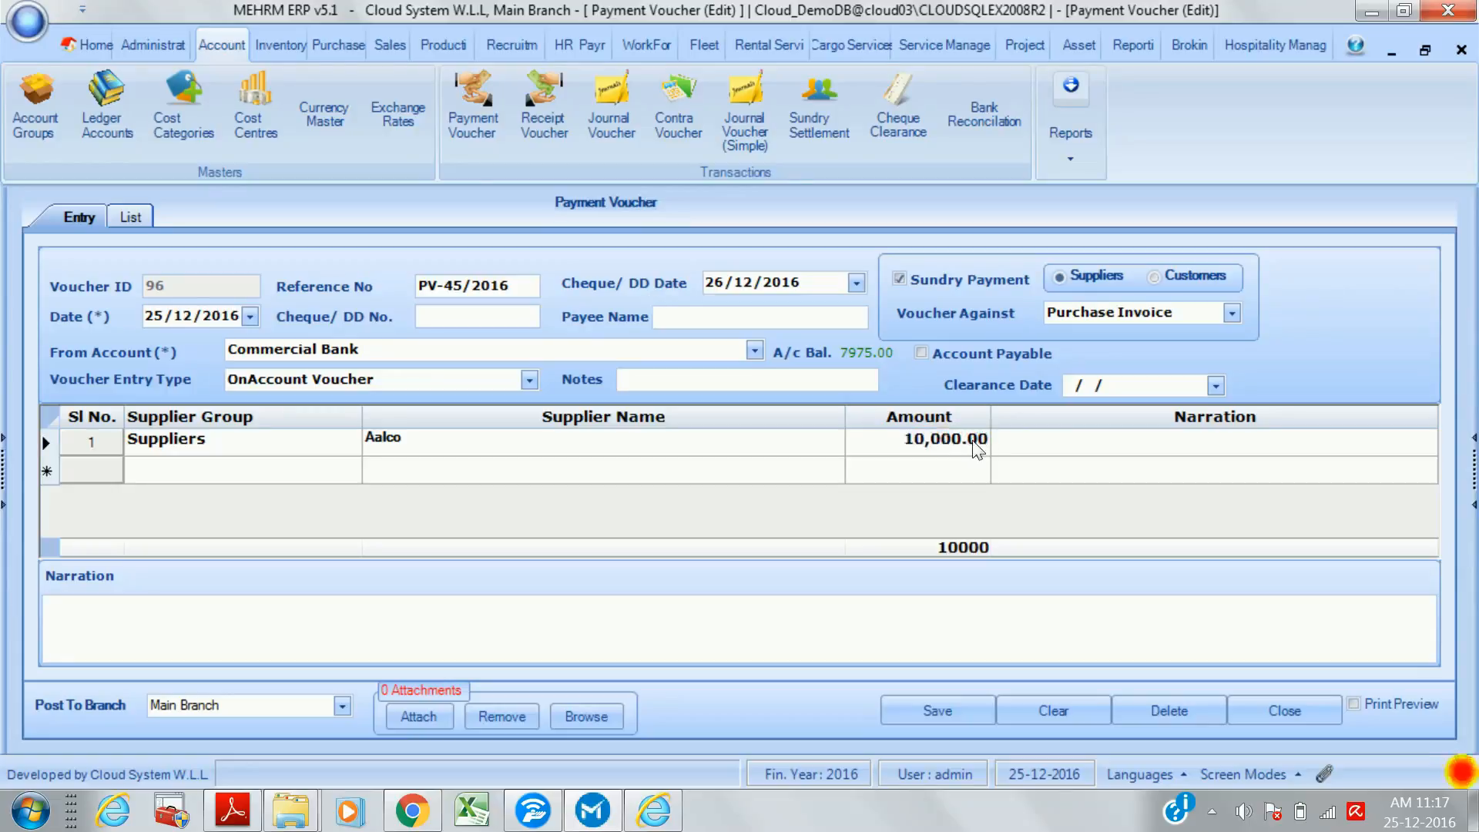
pyautogui.click(776, 445)
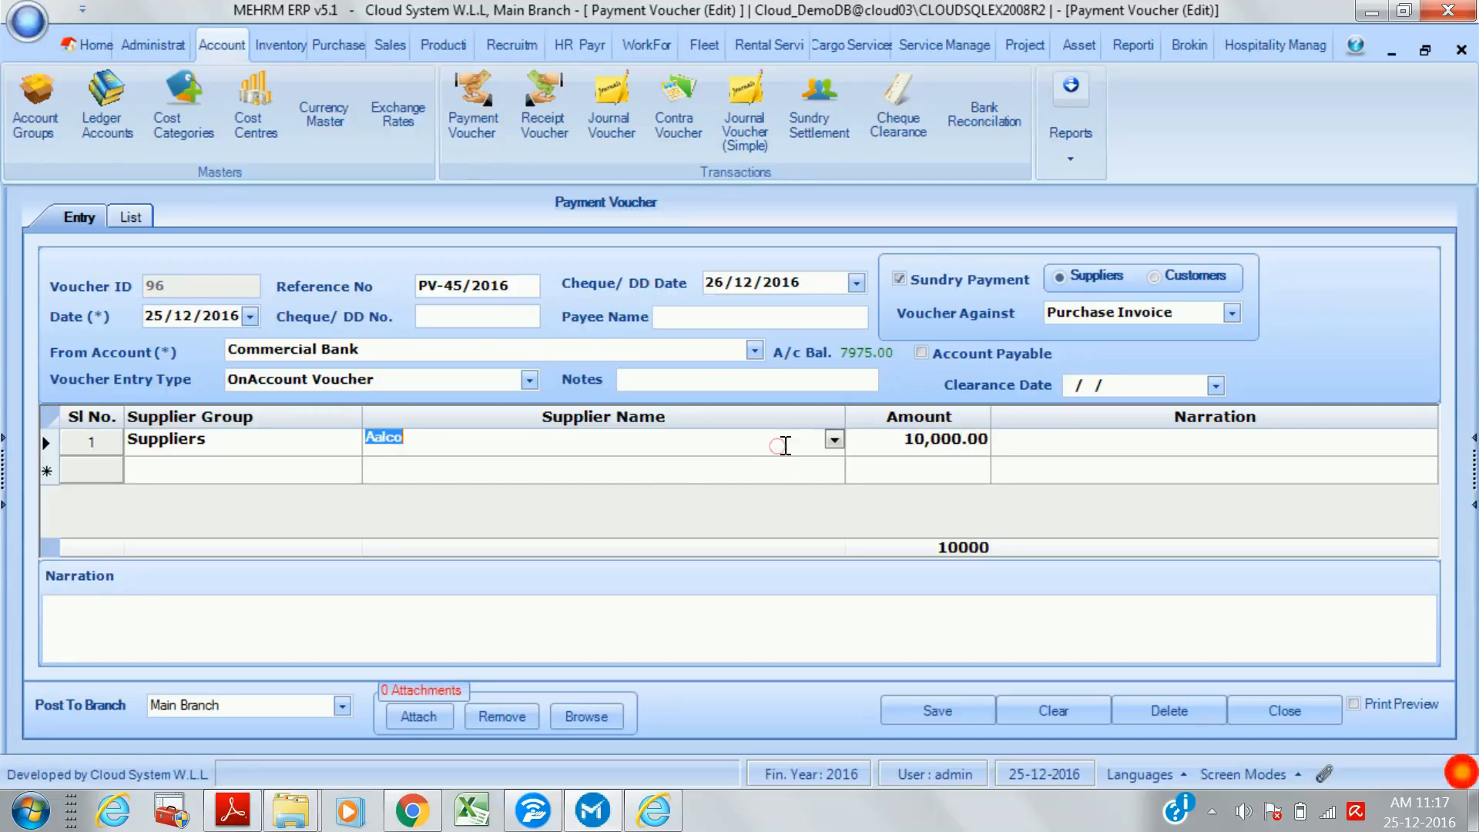
pyautogui.click(835, 439)
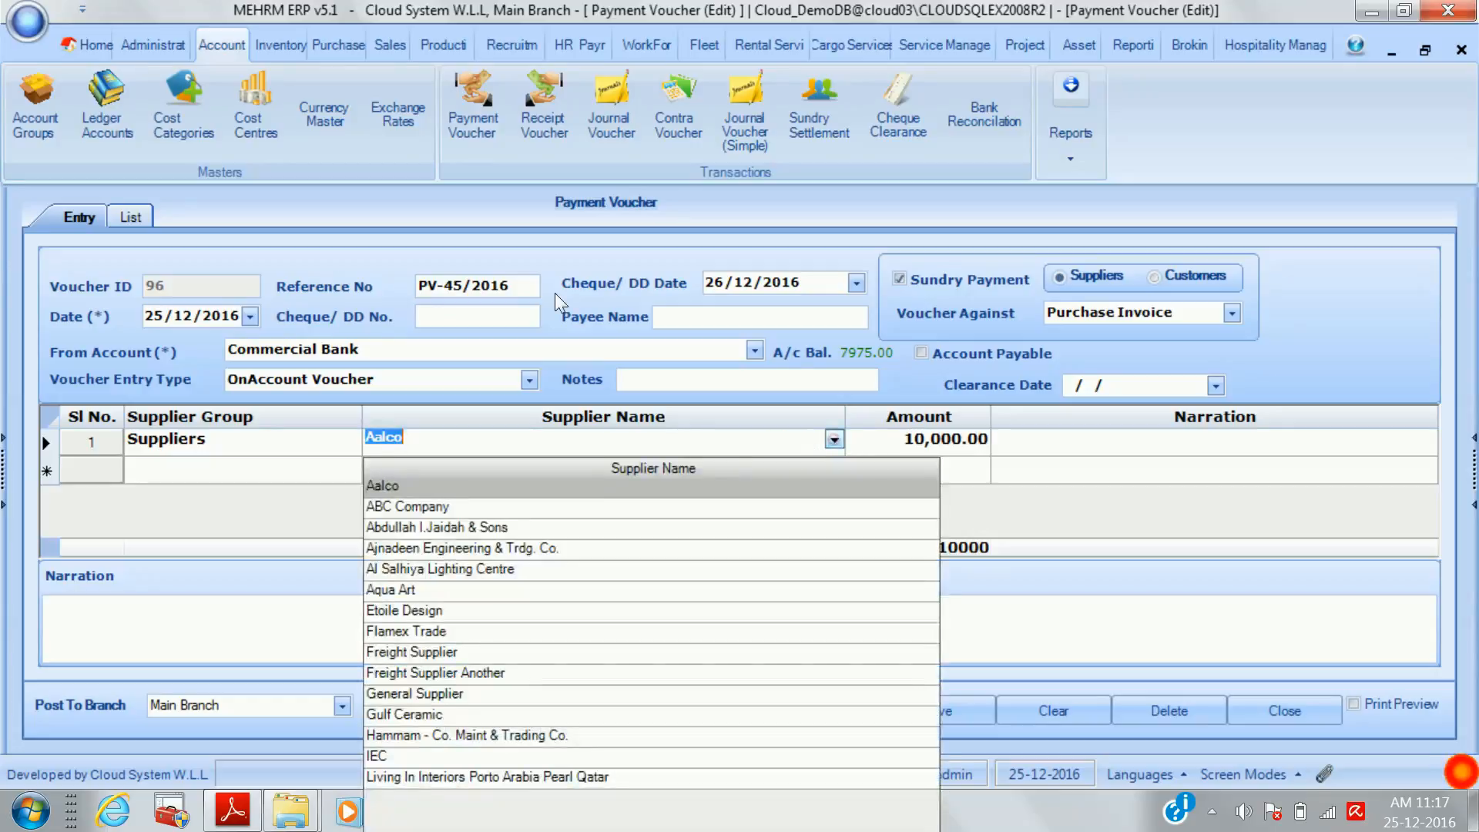
pyautogui.click(472, 530)
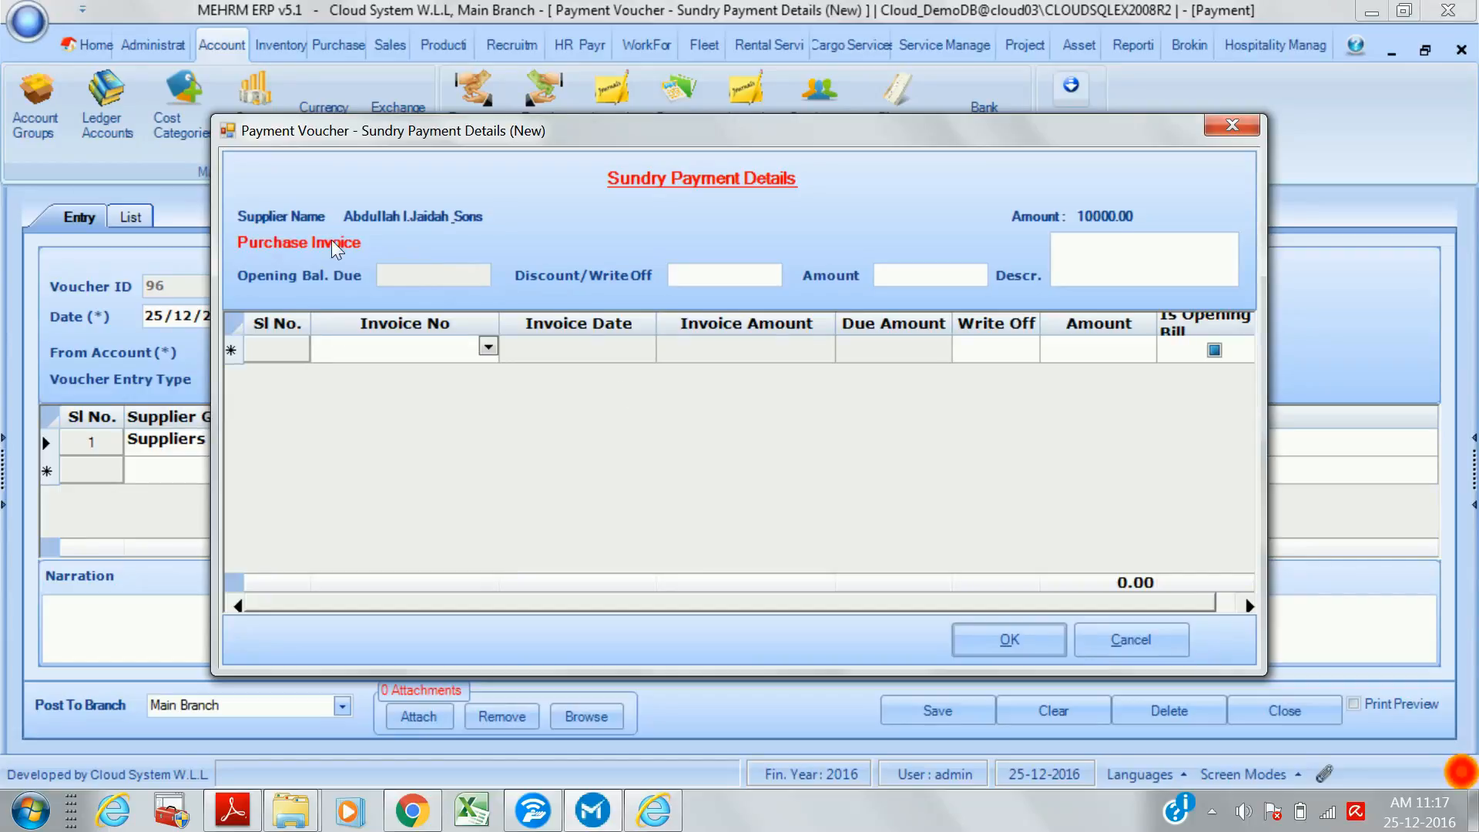
# - Examine the supplier's available purchase invoices and the write-off, amount and opening bill fields, and leave the Sundry Payment Details without allocating
pyautogui.click(488, 349)
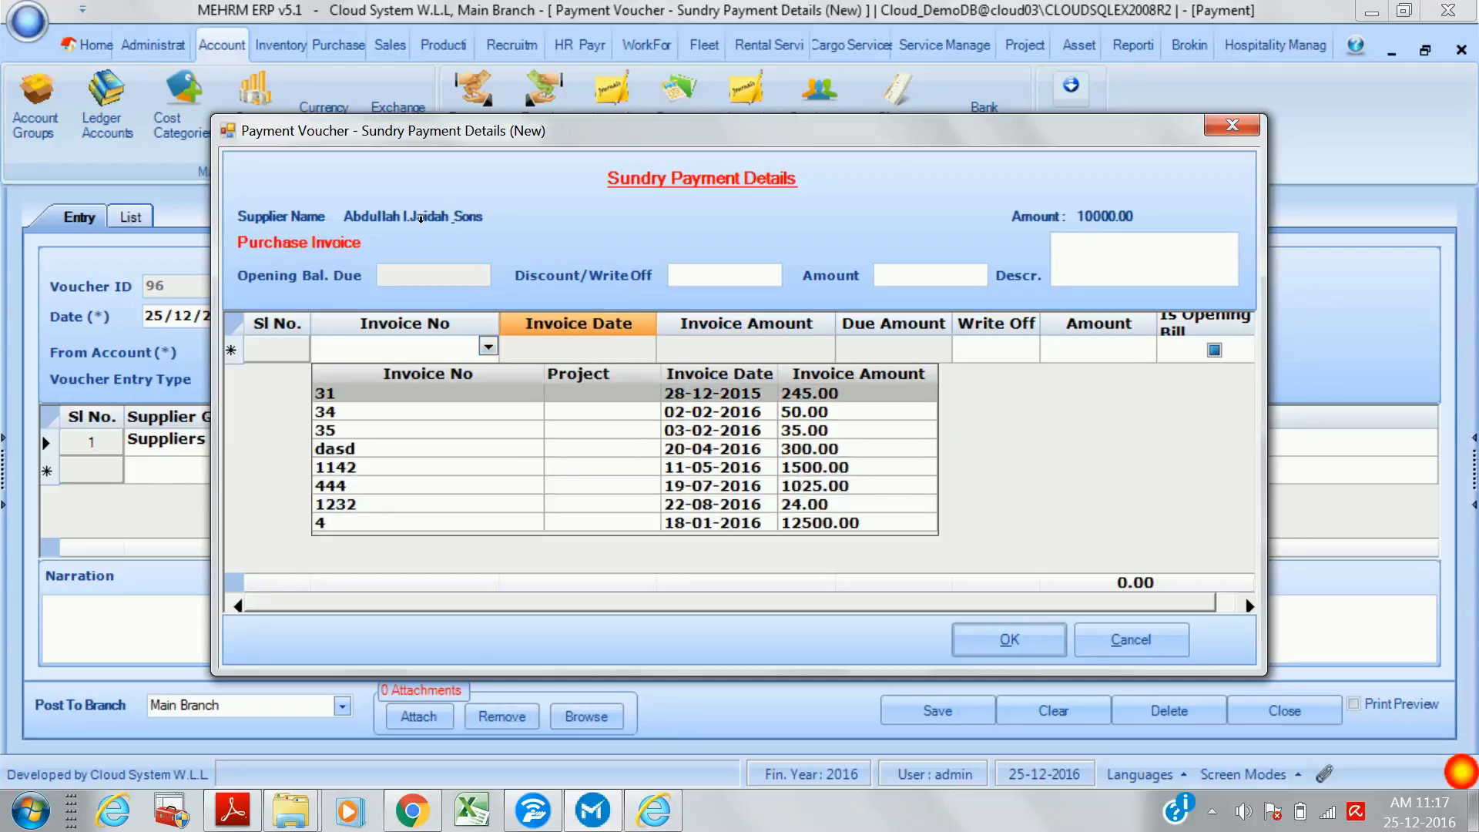
pyautogui.click(602, 351)
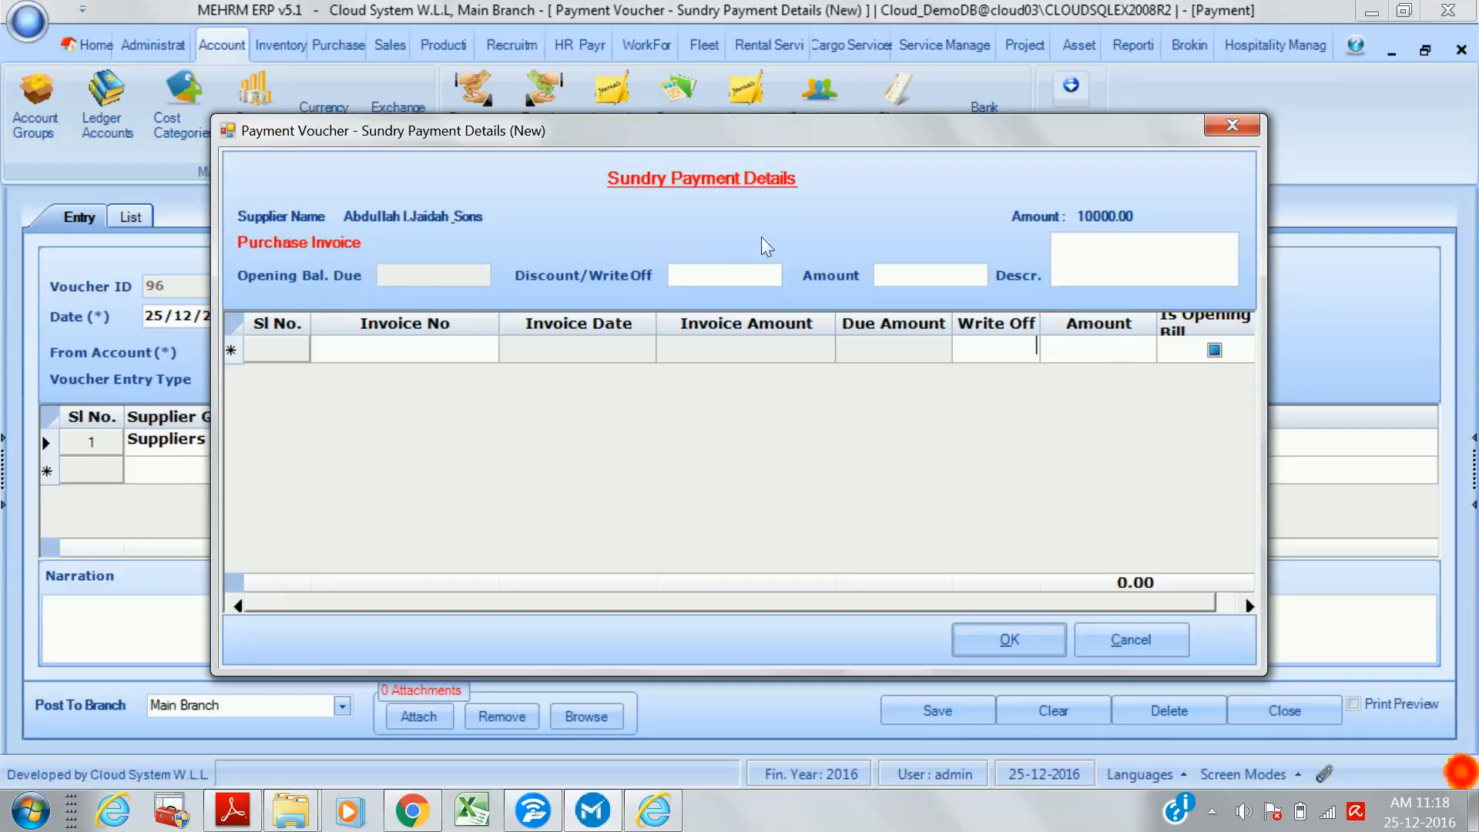
pyautogui.click(1122, 354)
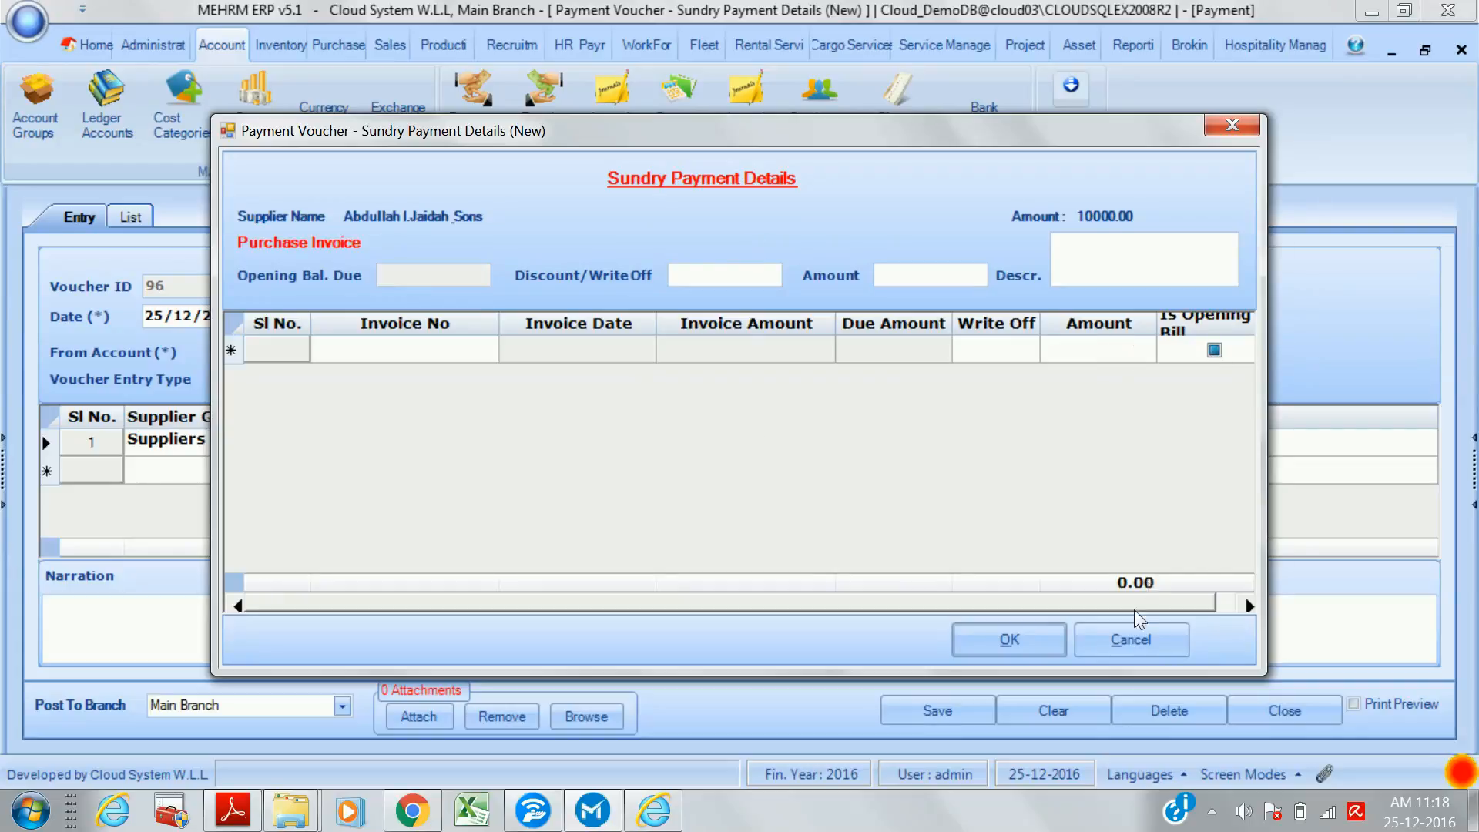
pyautogui.click(1214, 352)
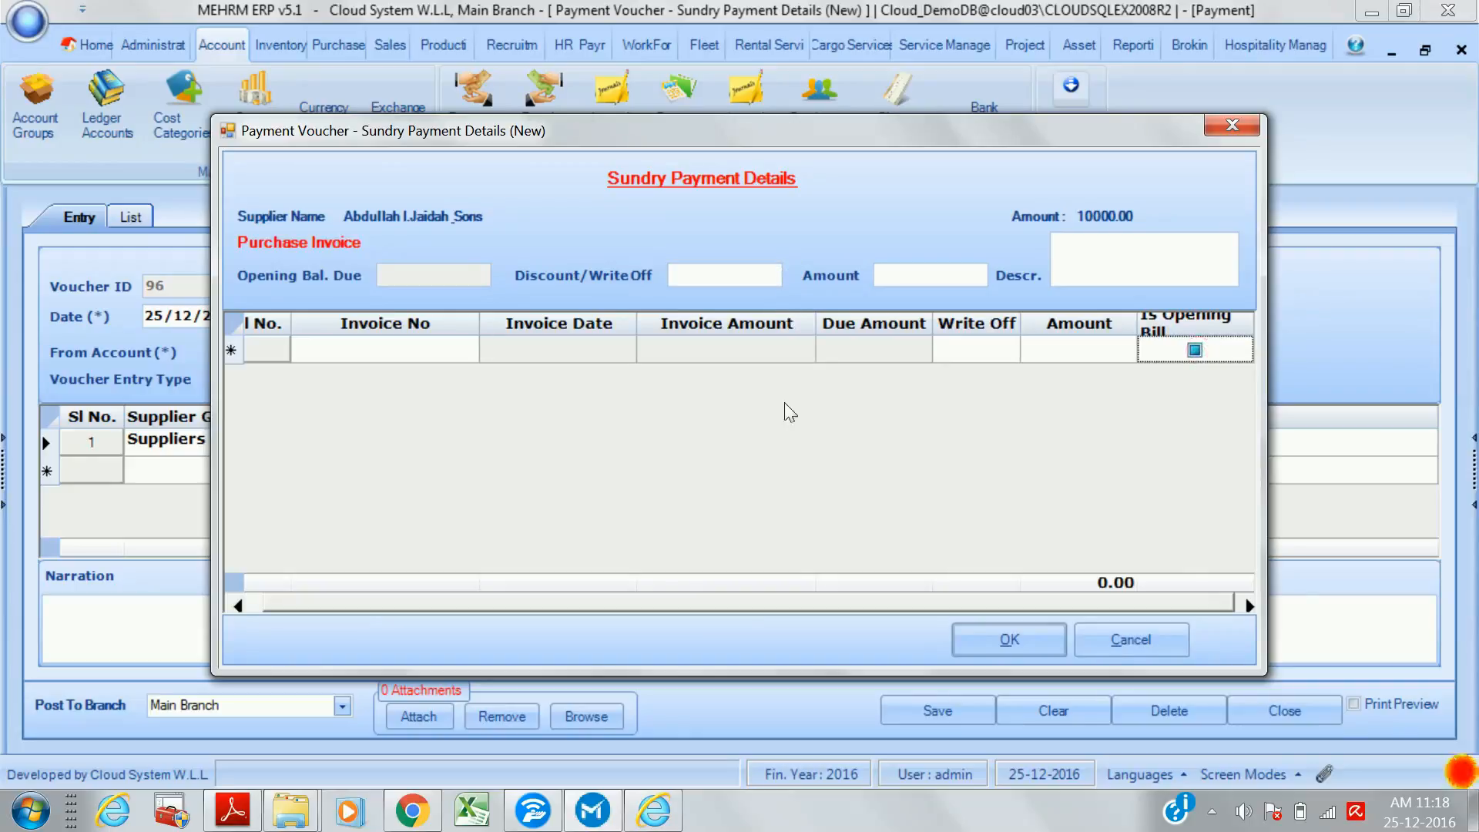
pyautogui.press('Escape')
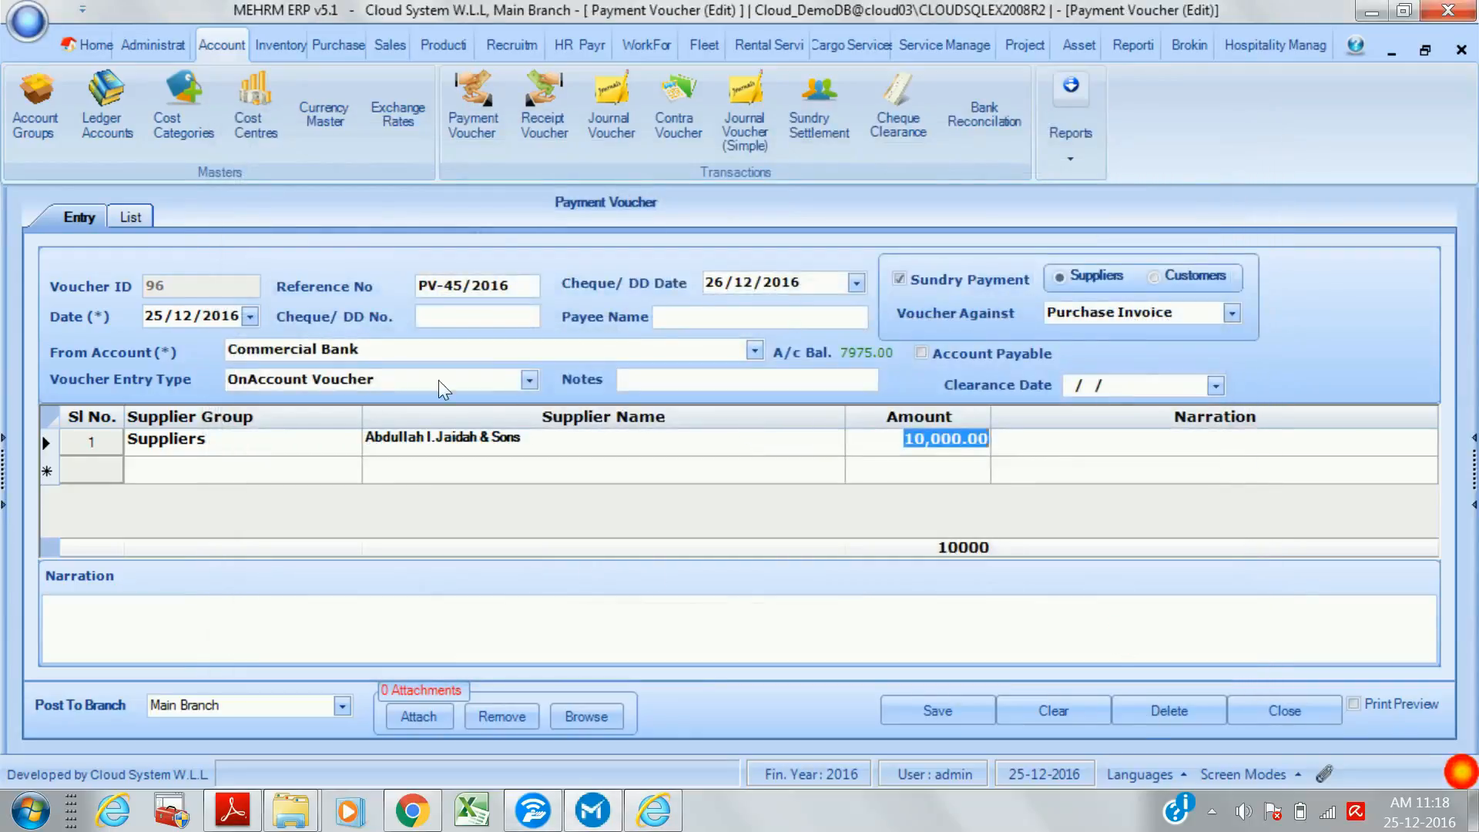
# - Switch the first row's supplier group to Sub Contractors (Payables), check its supplier list, and set the group back to Suppliers
pyautogui.click(299, 447)
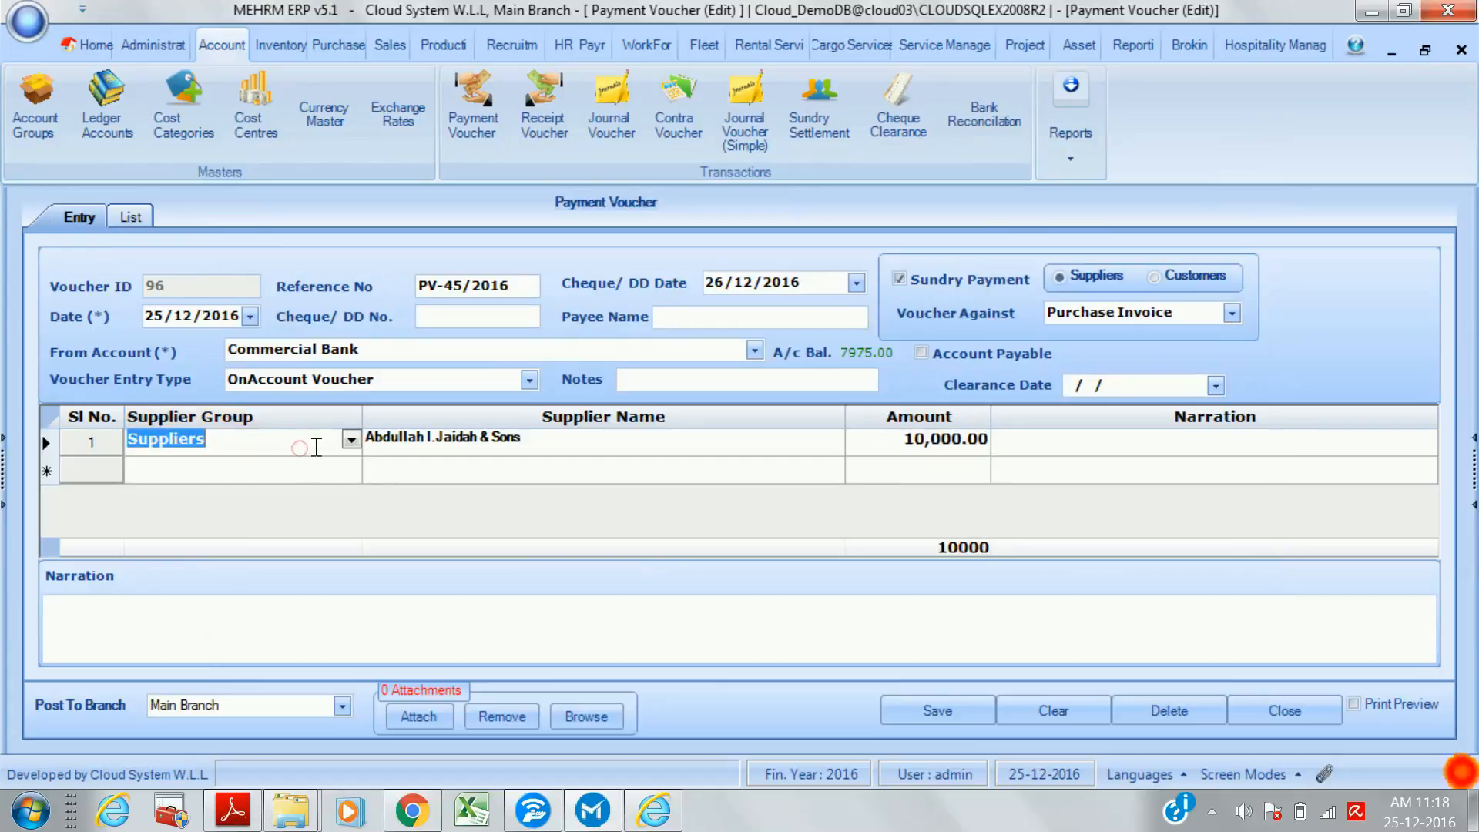
pyautogui.click(352, 439)
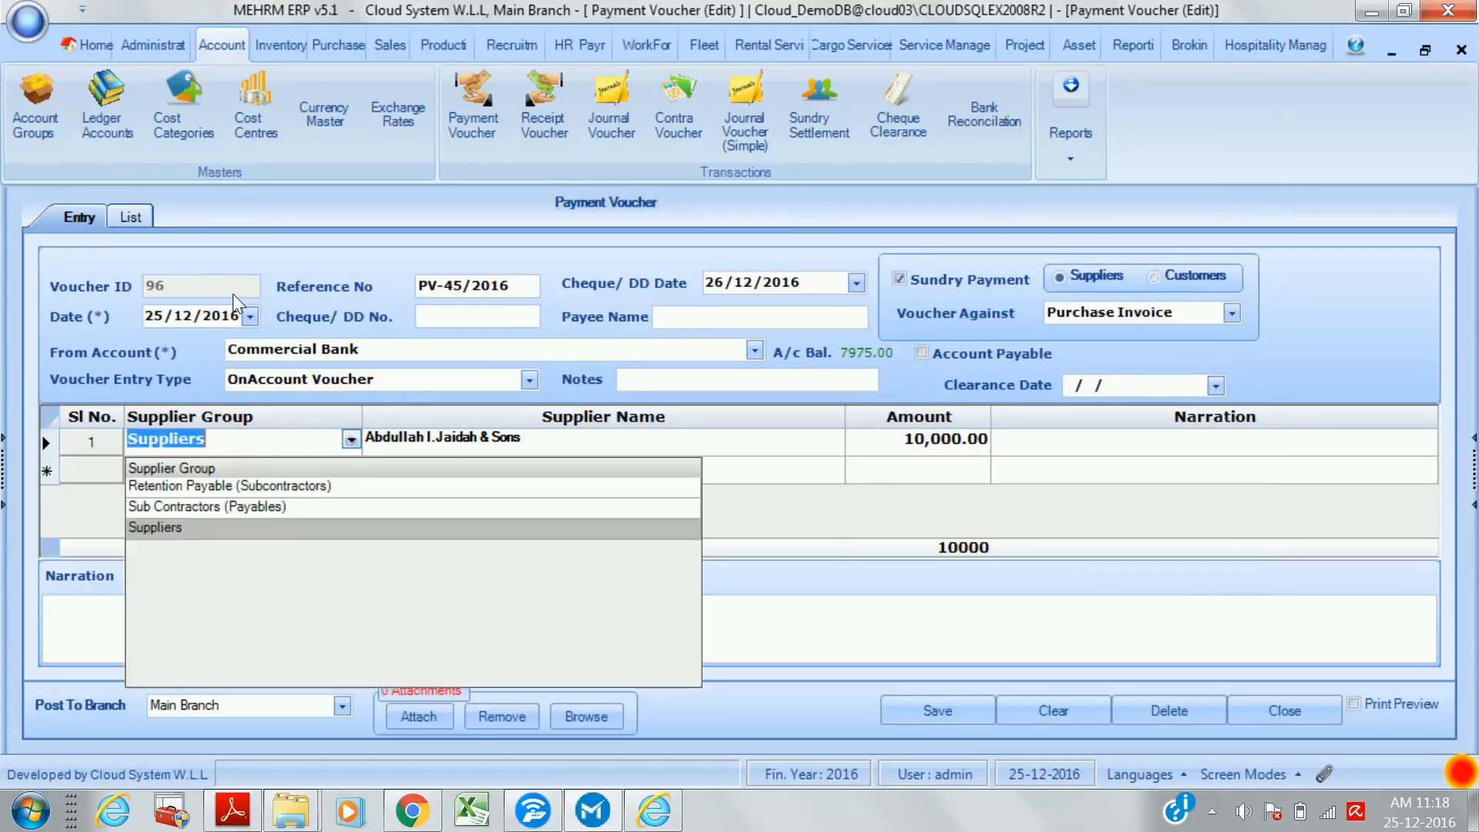
pyautogui.click(238, 507)
pyautogui.click(542, 447)
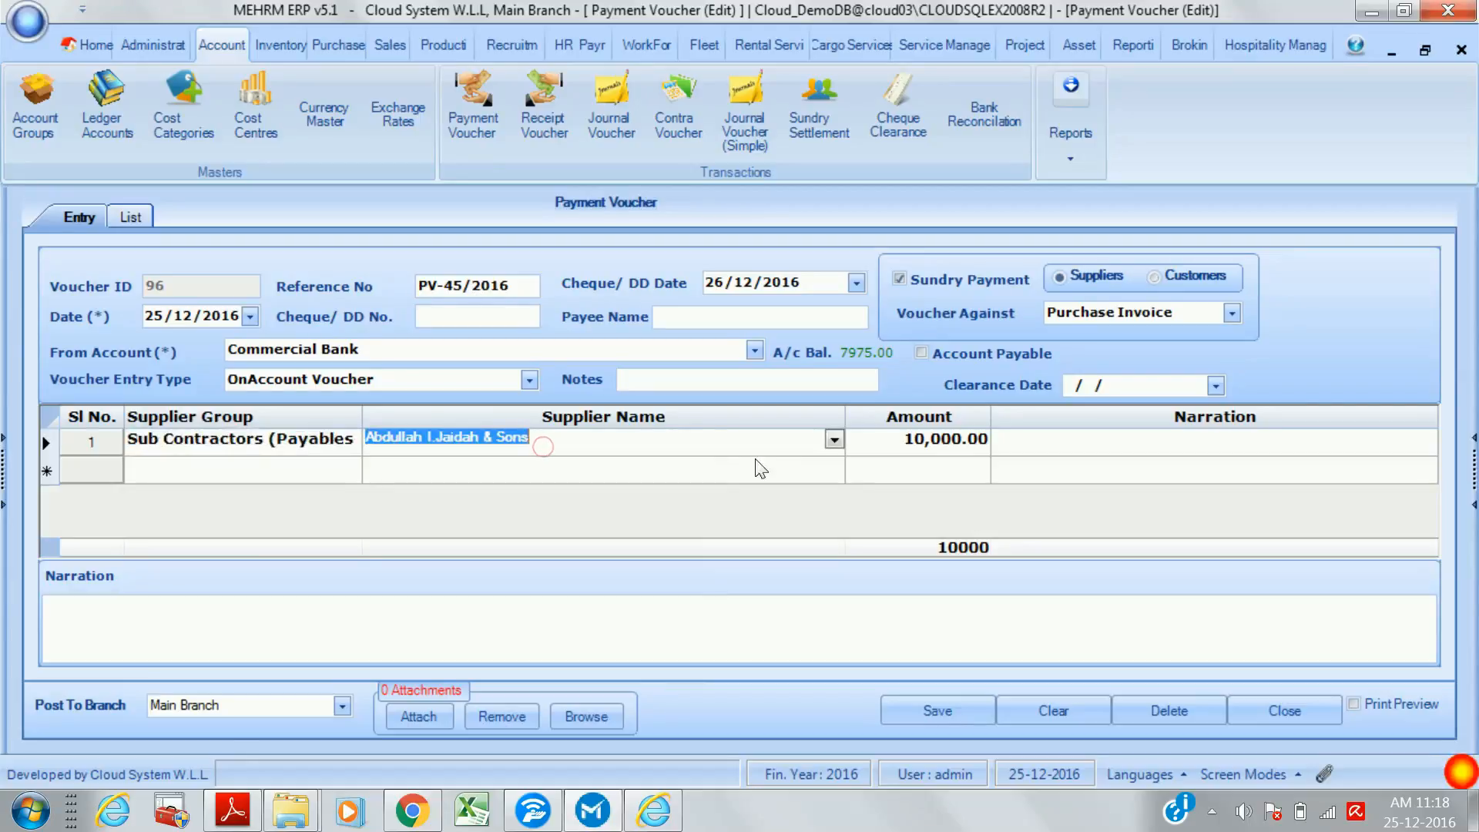
pyautogui.click(834, 439)
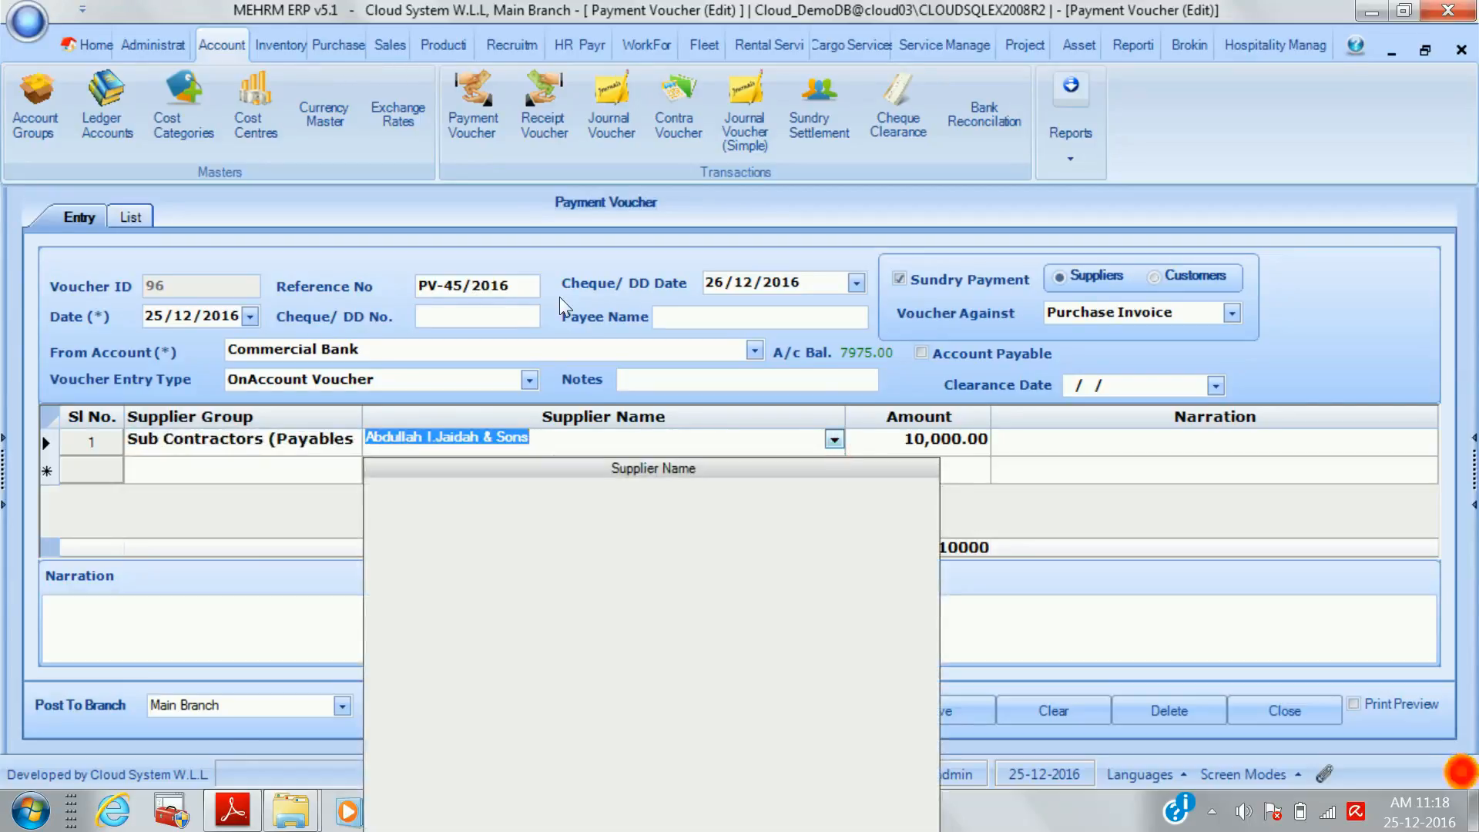
pyautogui.click(320, 443)
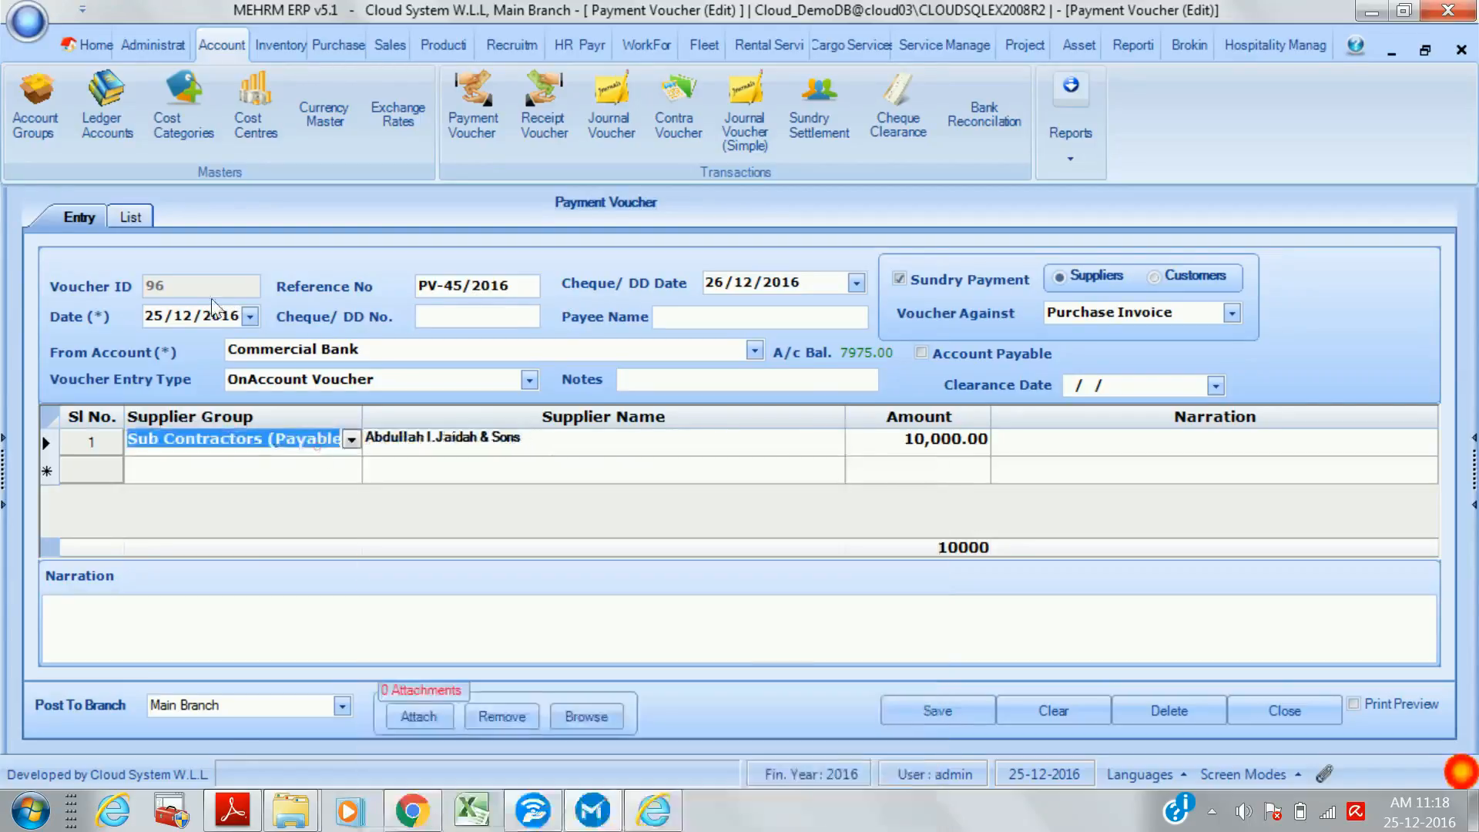
pyautogui.click(351, 440)
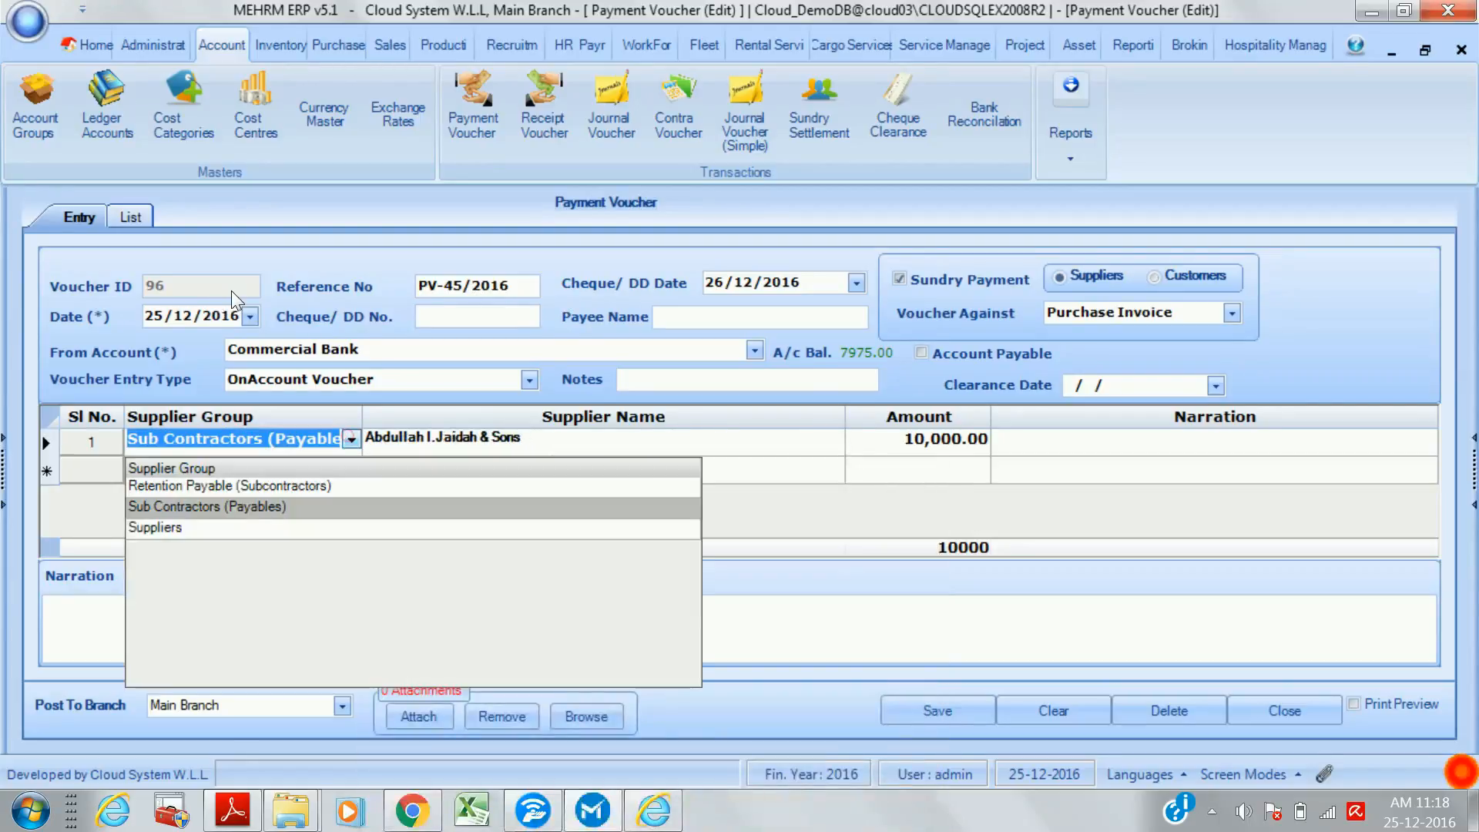
pyautogui.click(194, 530)
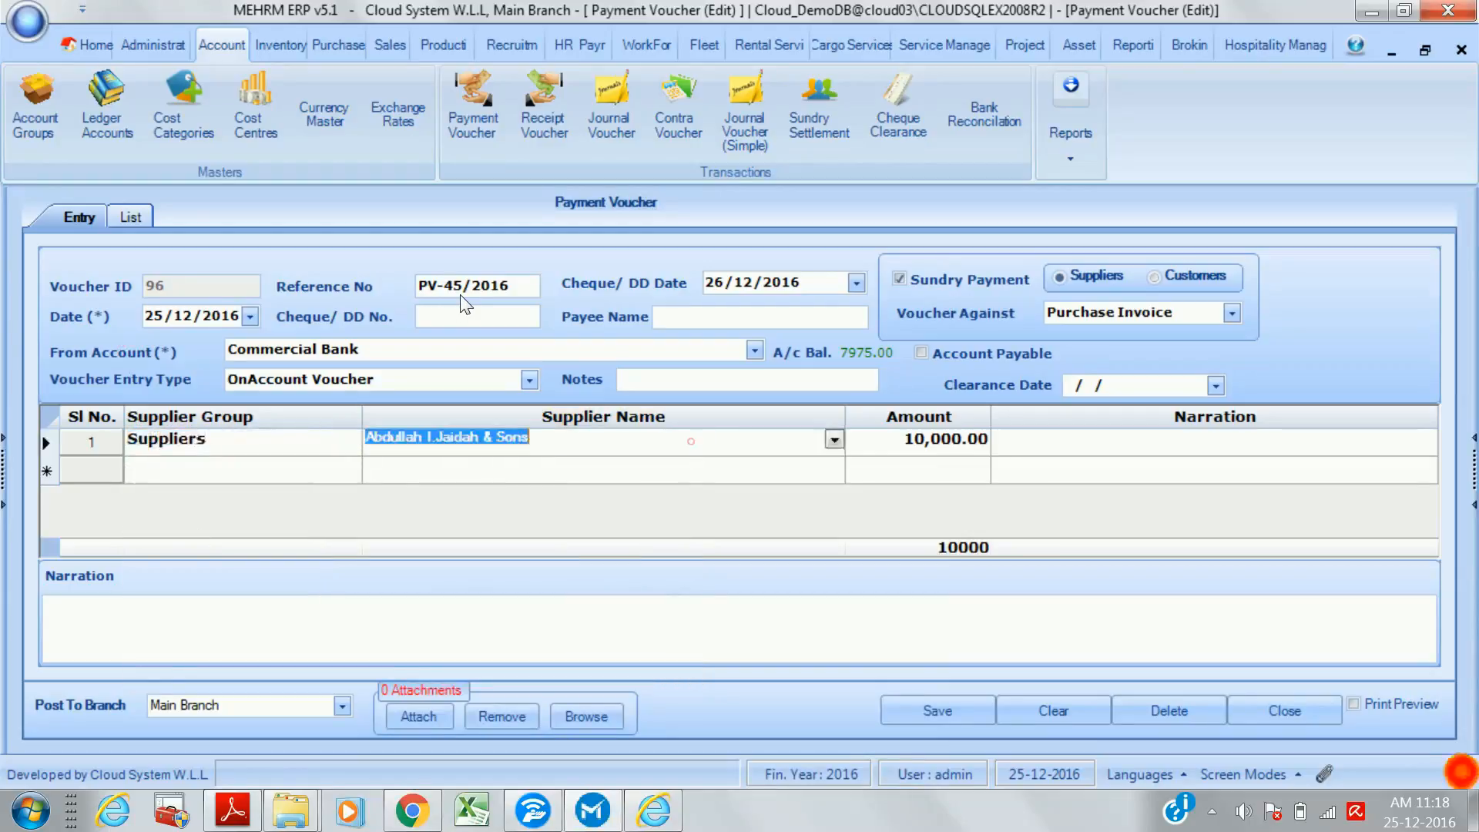
# - Change the first row's supplier to Etoile Design and leave its Sundry Payment Details without allocating
pyautogui.click(833, 441)
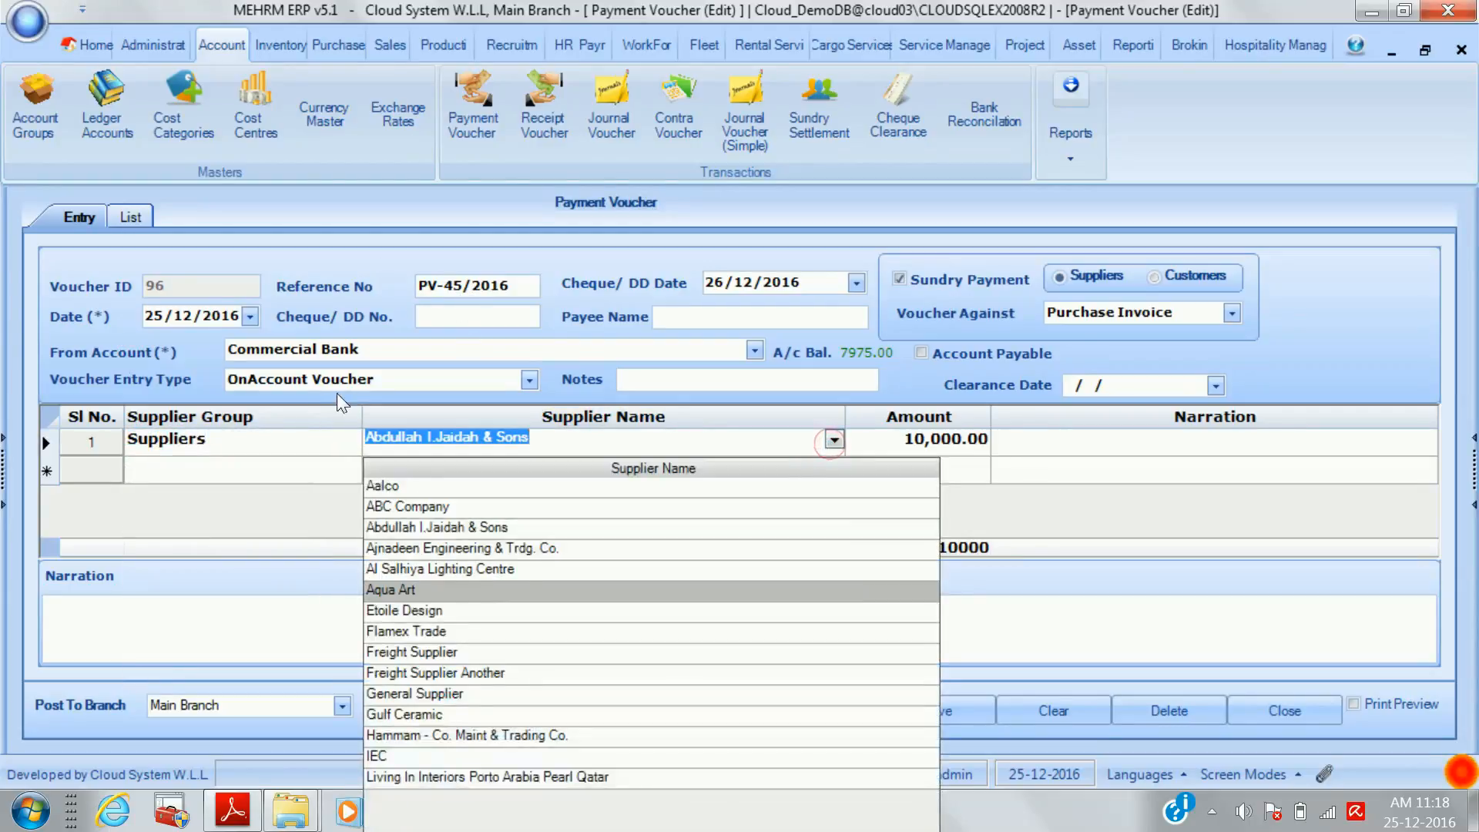
pyautogui.click(463, 612)
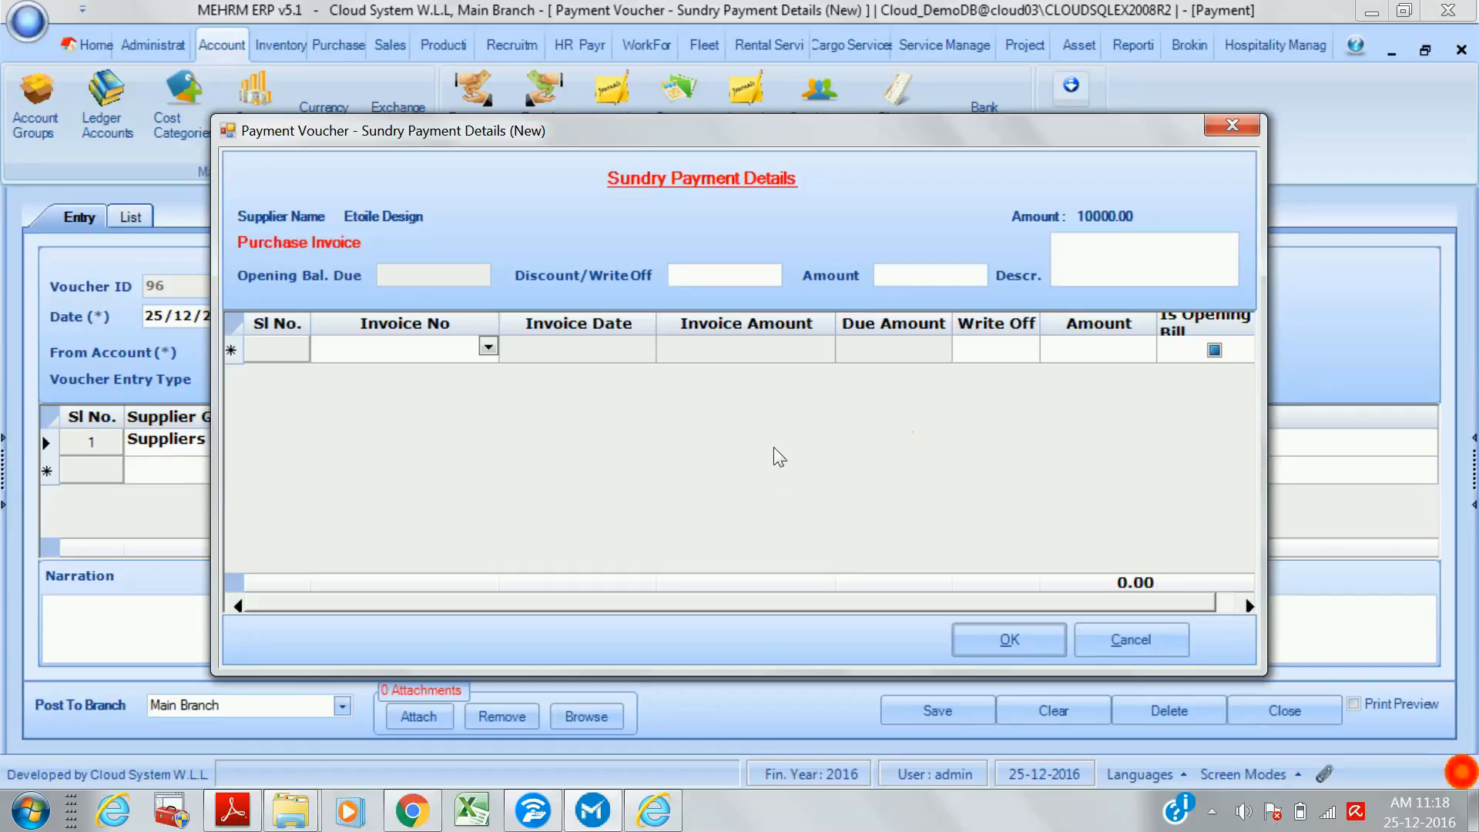
pyautogui.click(1130, 640)
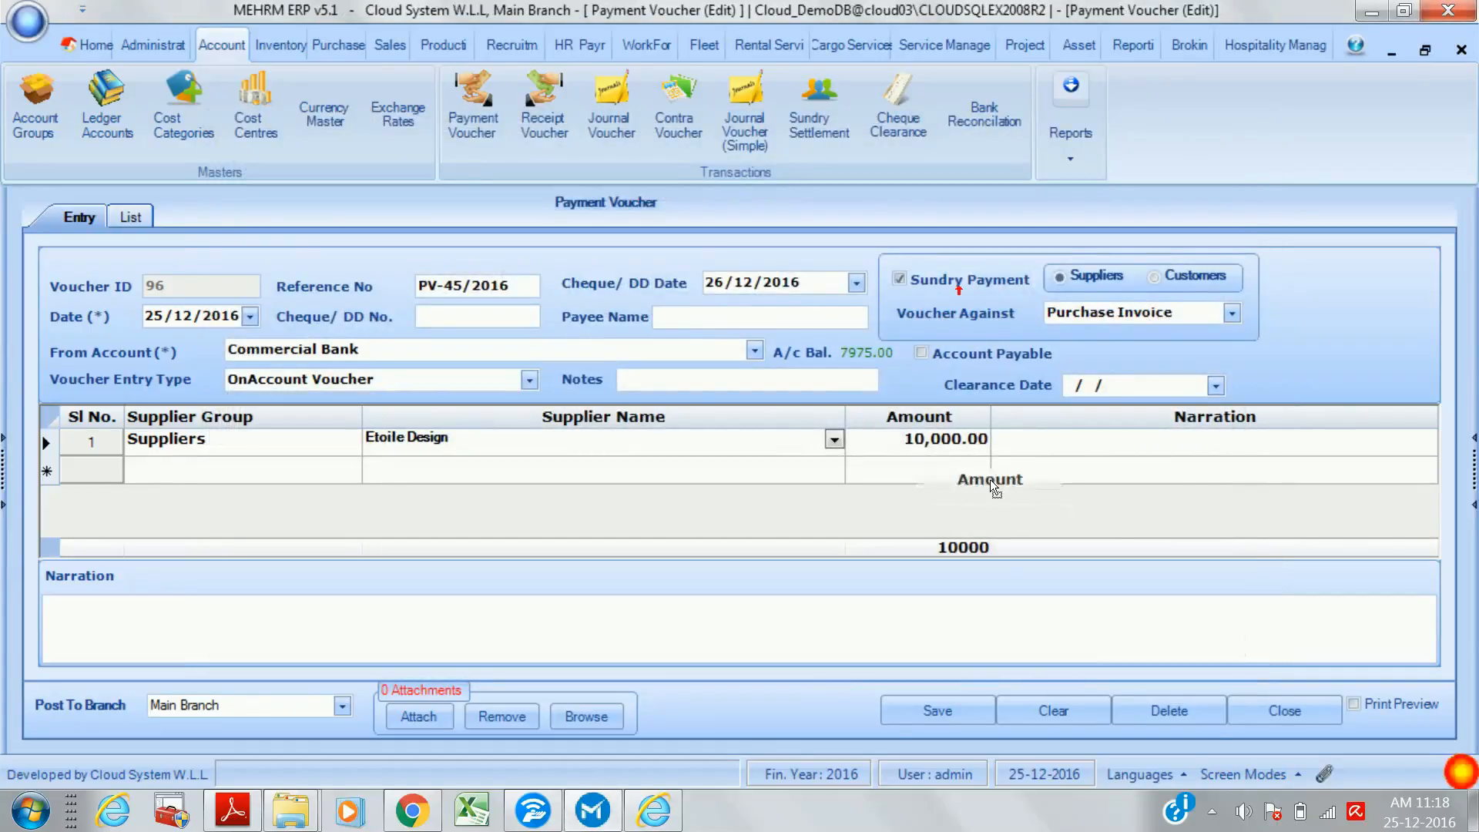
# - Move the Amount column after Narration and enter a placeholder narration in the first row, leaving the Sundry Payment Details unallocated
pyautogui.moveTo(800, 418); pyautogui.dragTo(1169, 450)
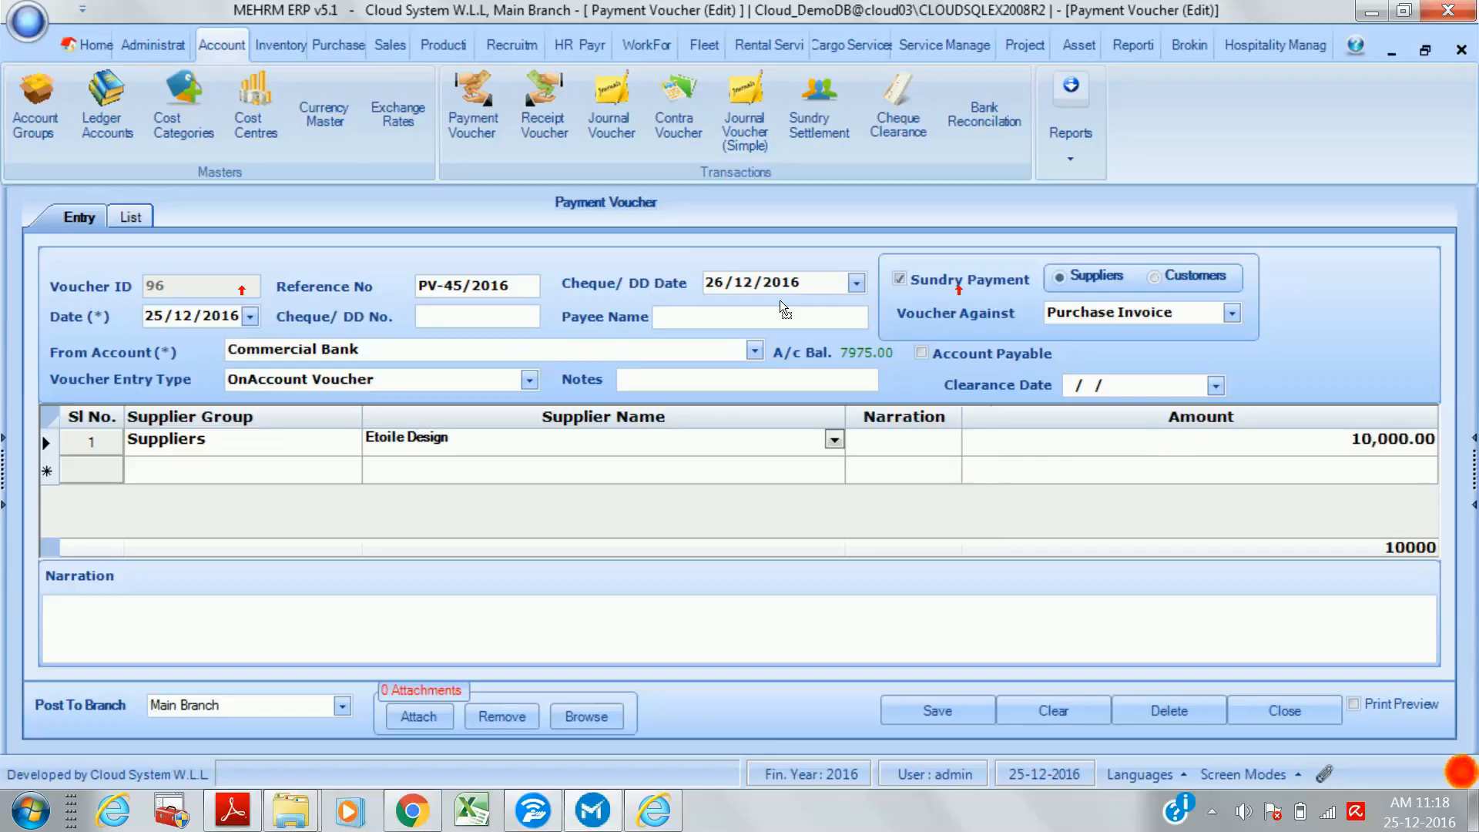
pyautogui.click(936, 452)
pyautogui.write('hskjdfhksjdsdfjkf')
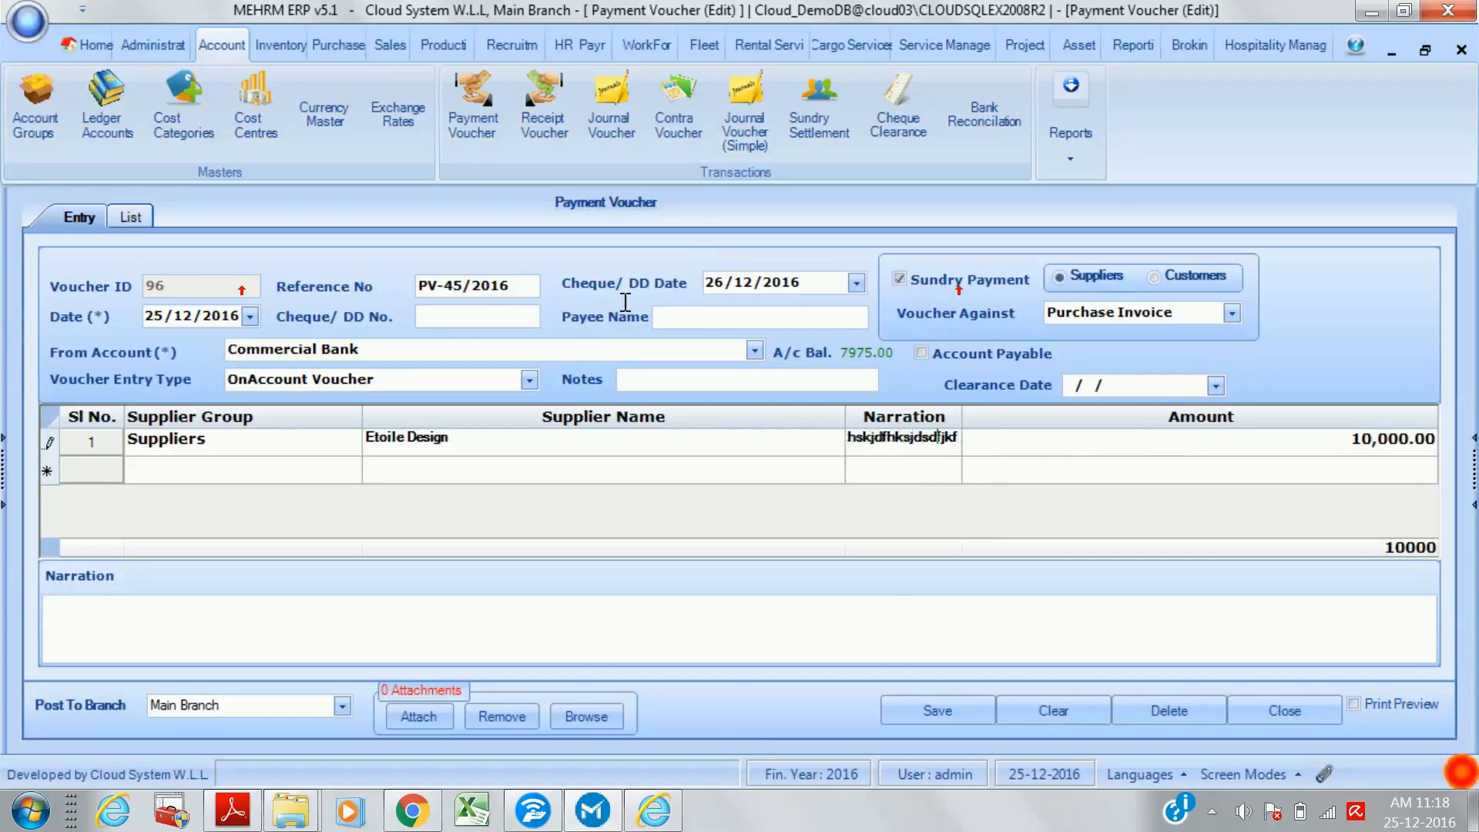
pyautogui.press('Tab')
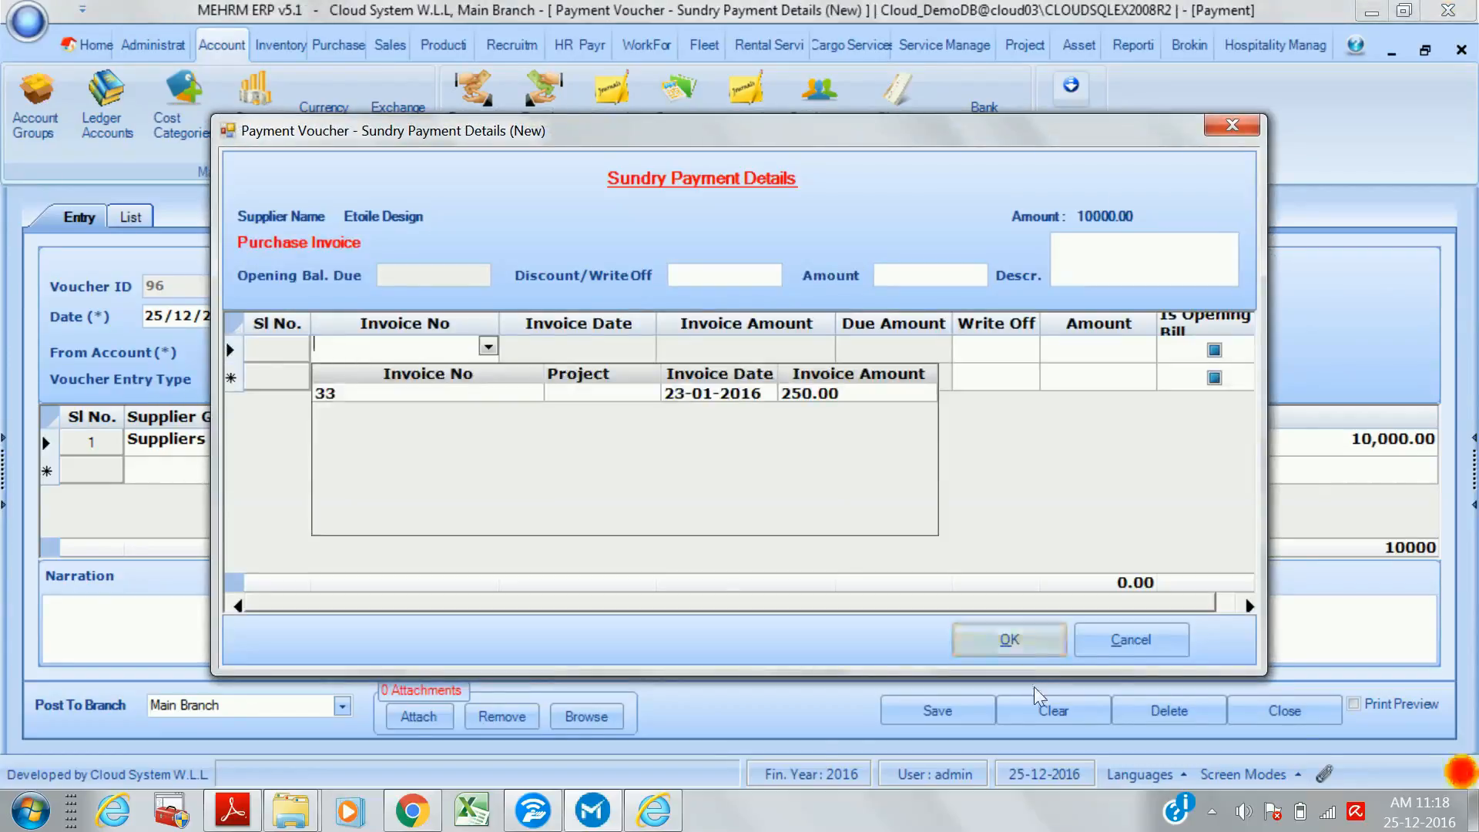
pyautogui.click(1131, 639)
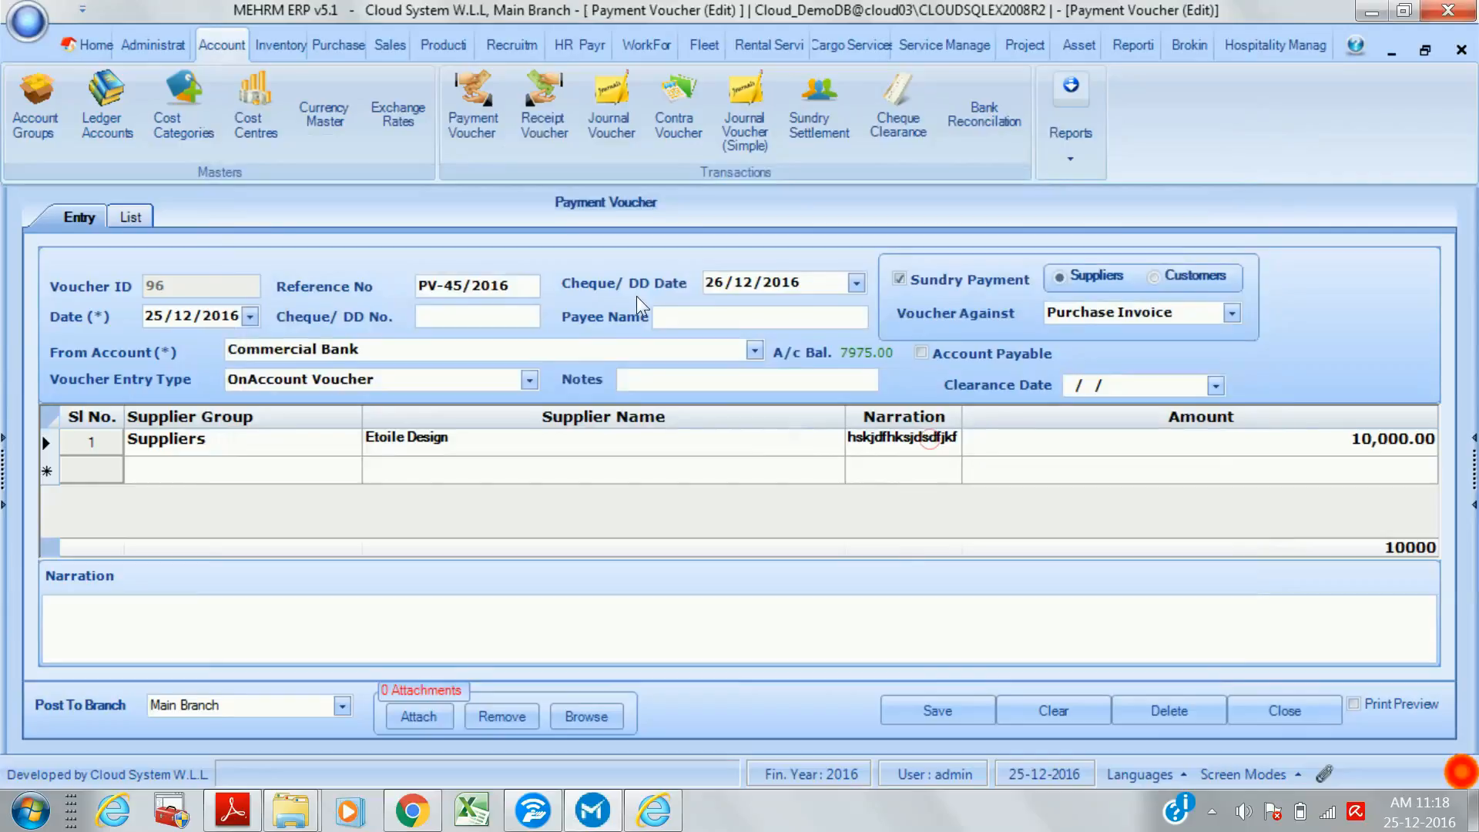
# - Replace the first row's narration with "test narrationf" and close the payment voucher
pyautogui.doubleClick(956, 440)
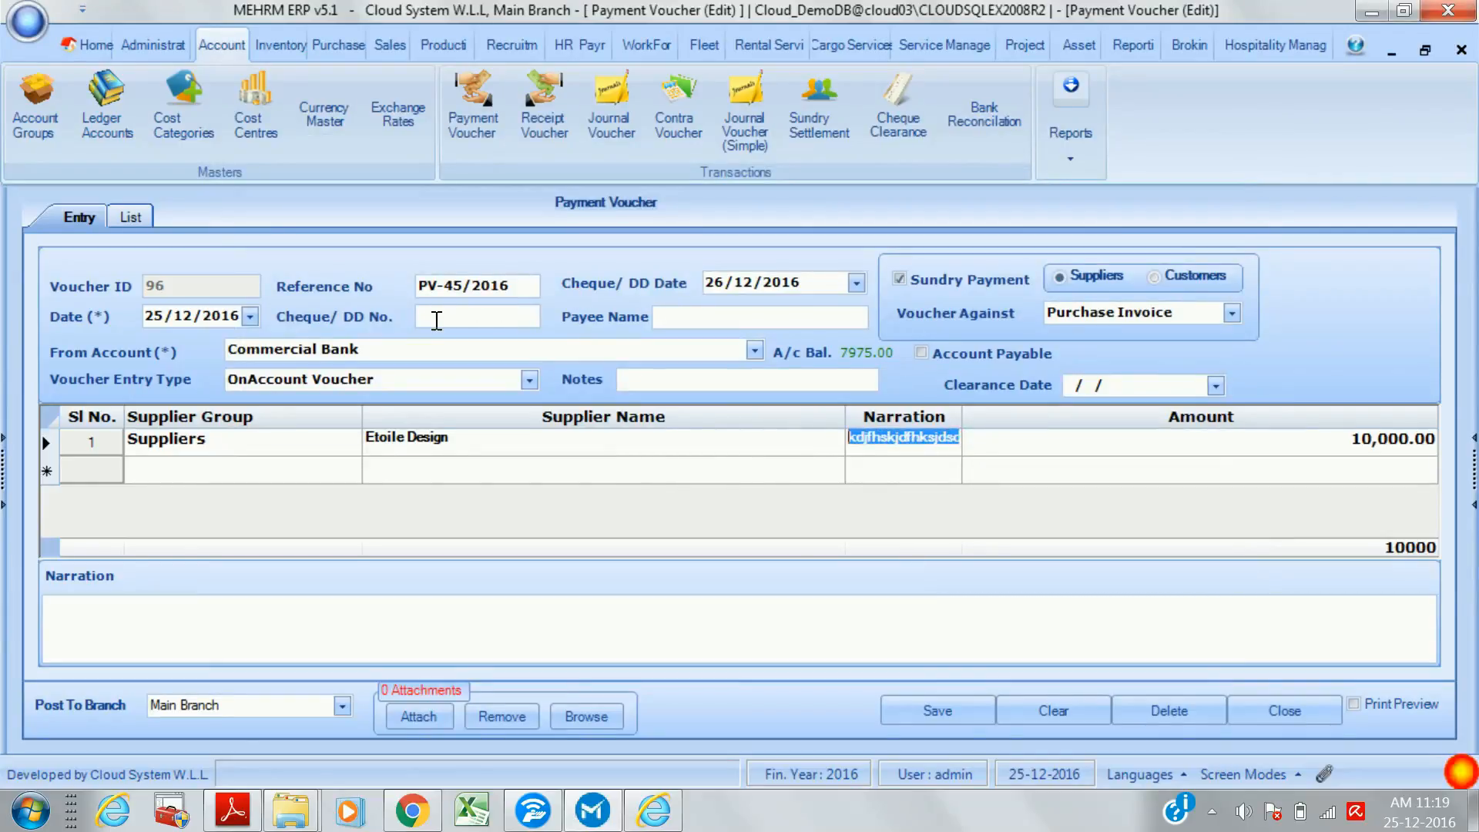
pyautogui.write('test na')
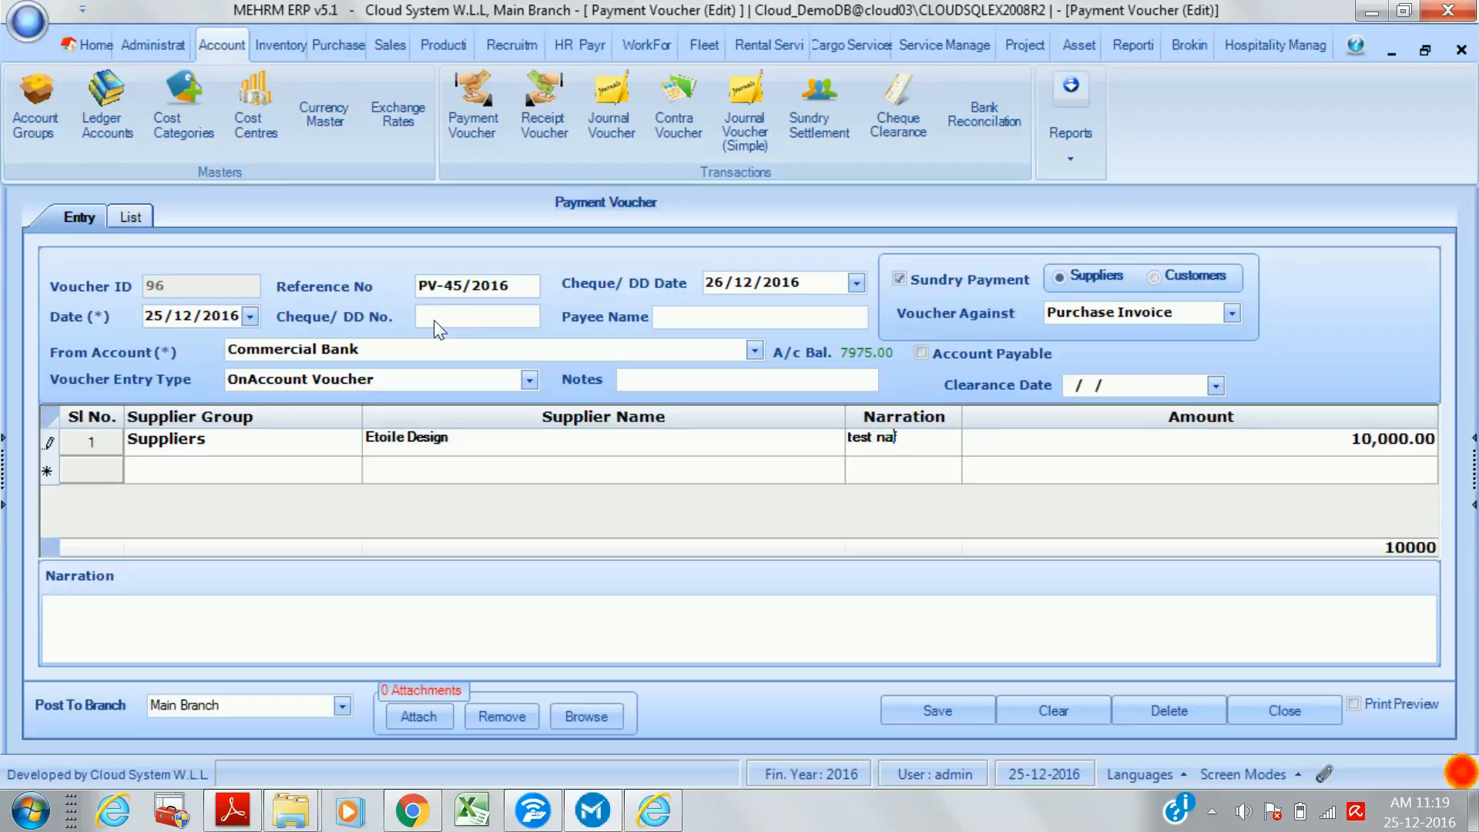
pyautogui.write('rrationf')
pyautogui.press('Tab')
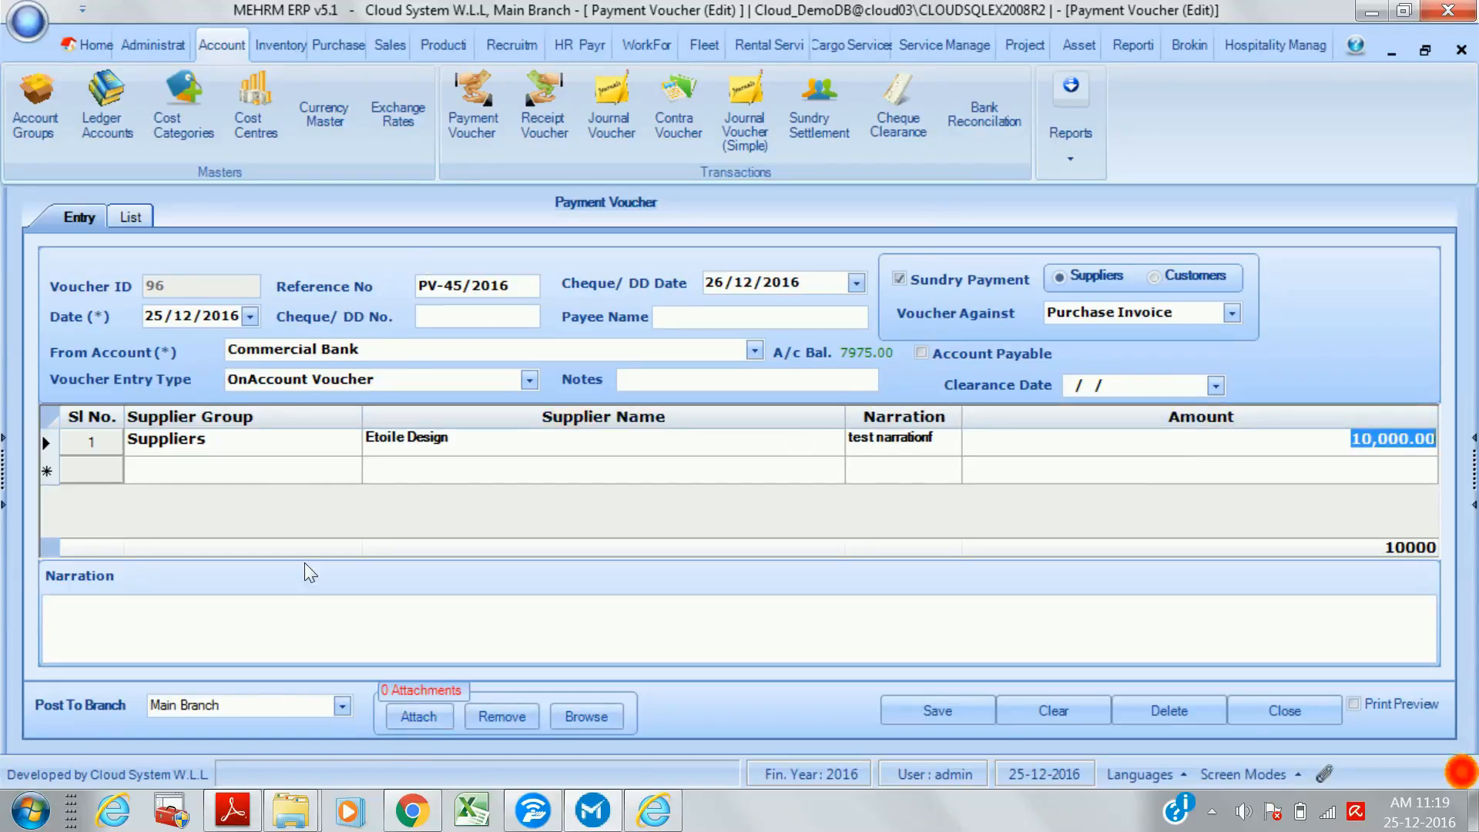
pyautogui.click(1265, 708)
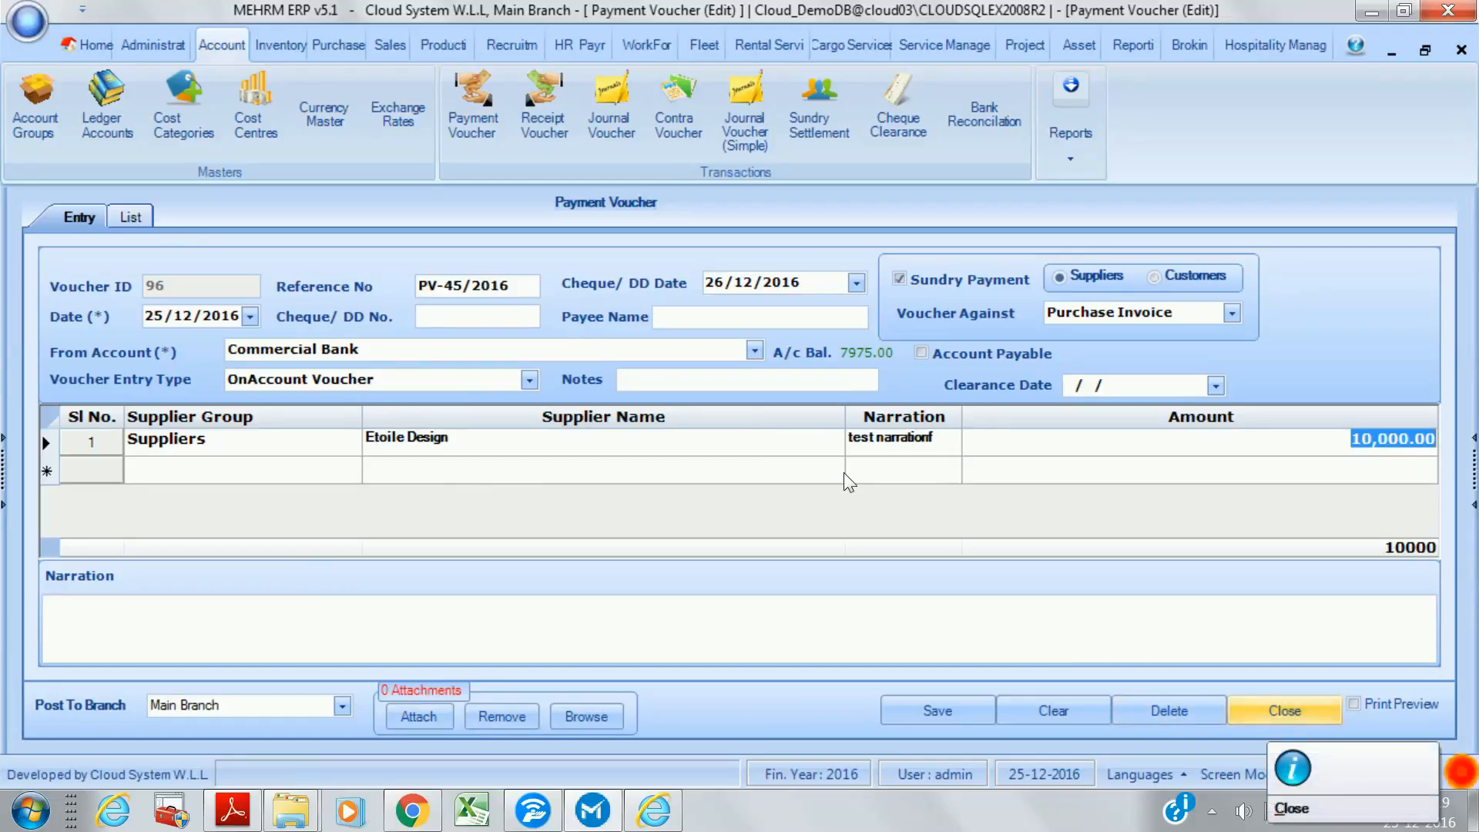
pyautogui.click(783, 512)
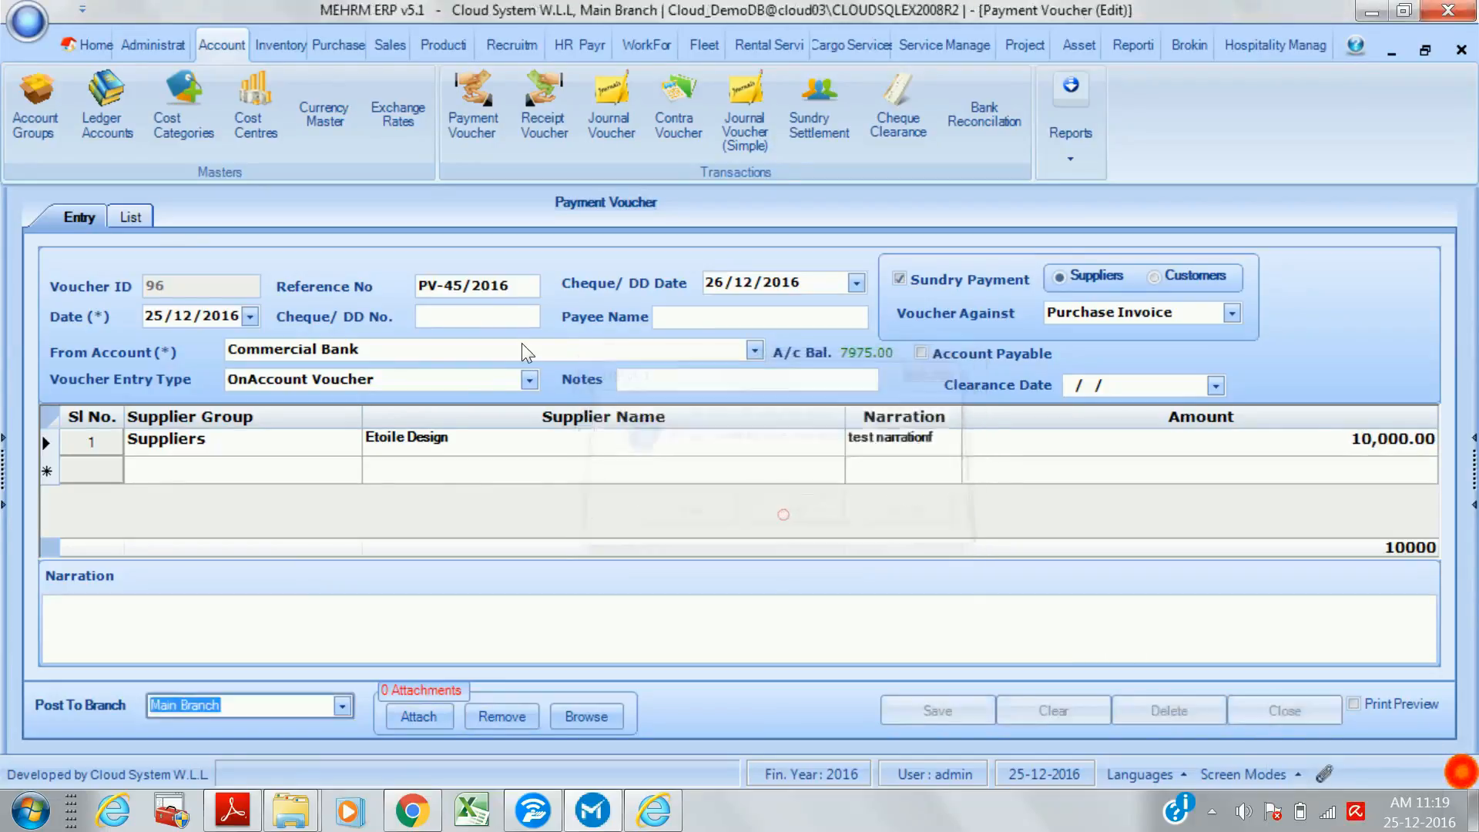
# - List the receipt vouchers from 1/01/2016 and review the 20-01-2016 Cash voucher for 500.00 without changing it
pyautogui.click(546, 132)
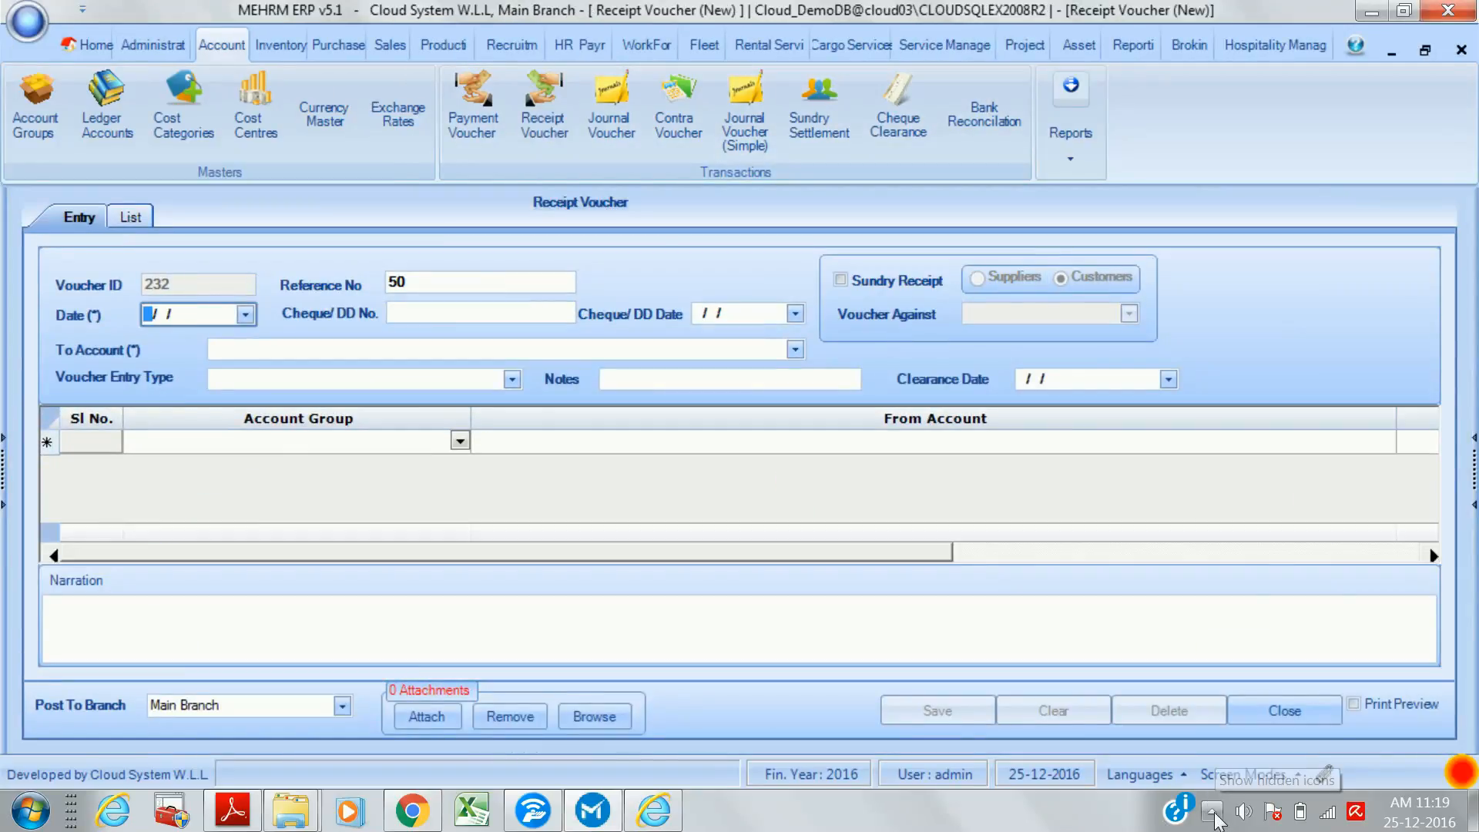
pyautogui.click(1212, 812)
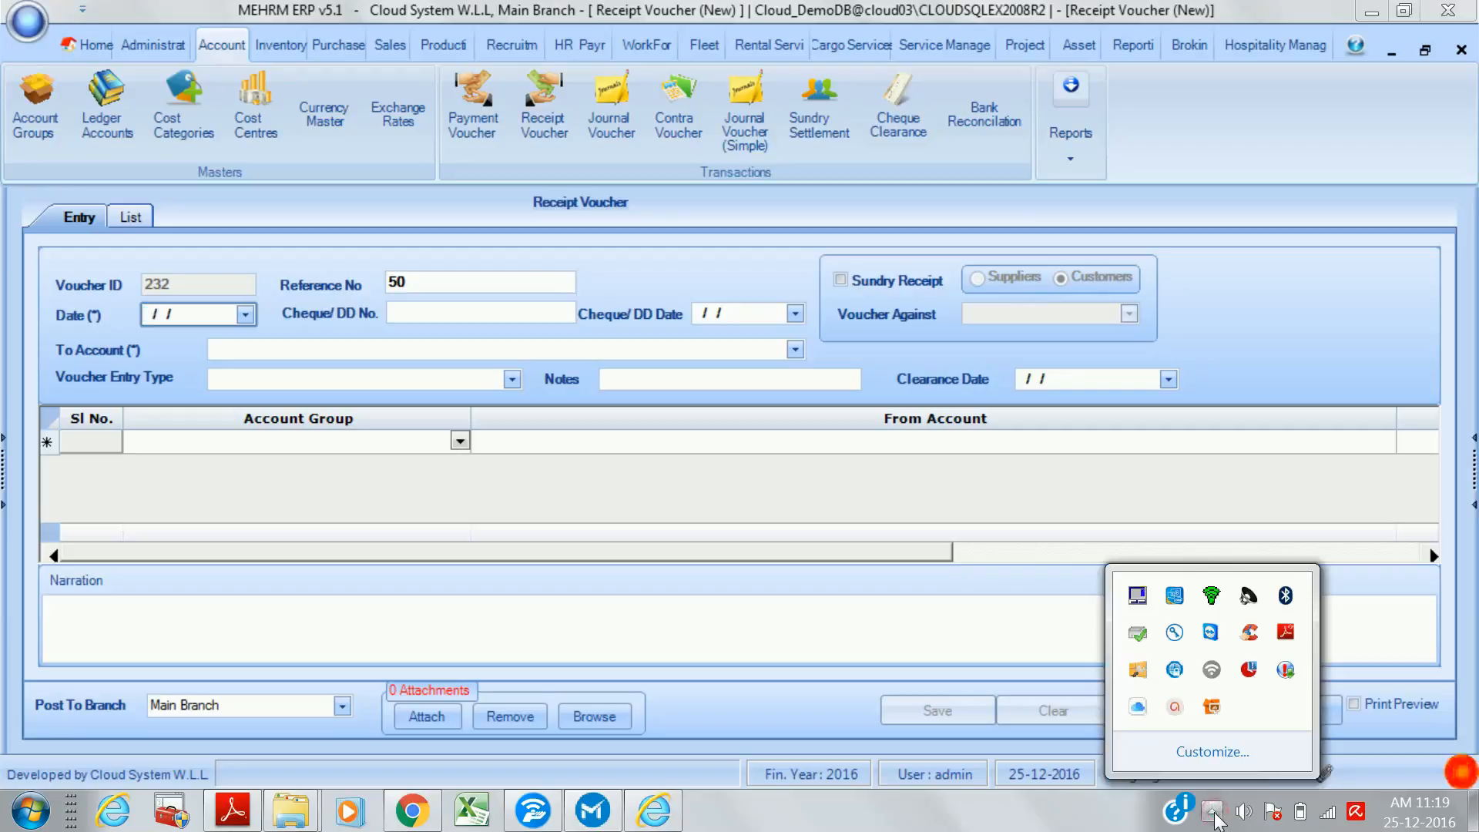
pyautogui.click(330, 440)
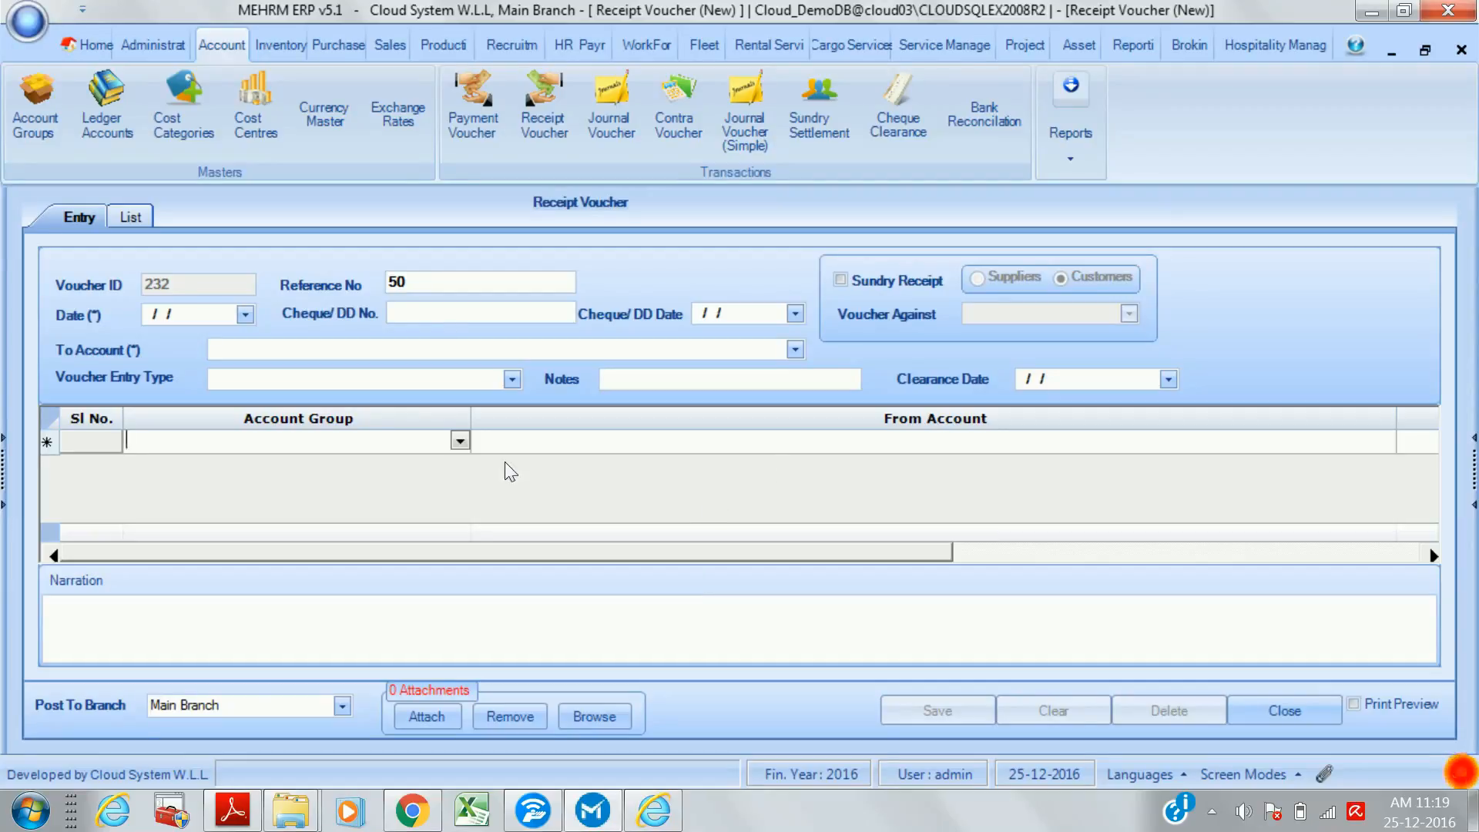
pyautogui.click(135, 215)
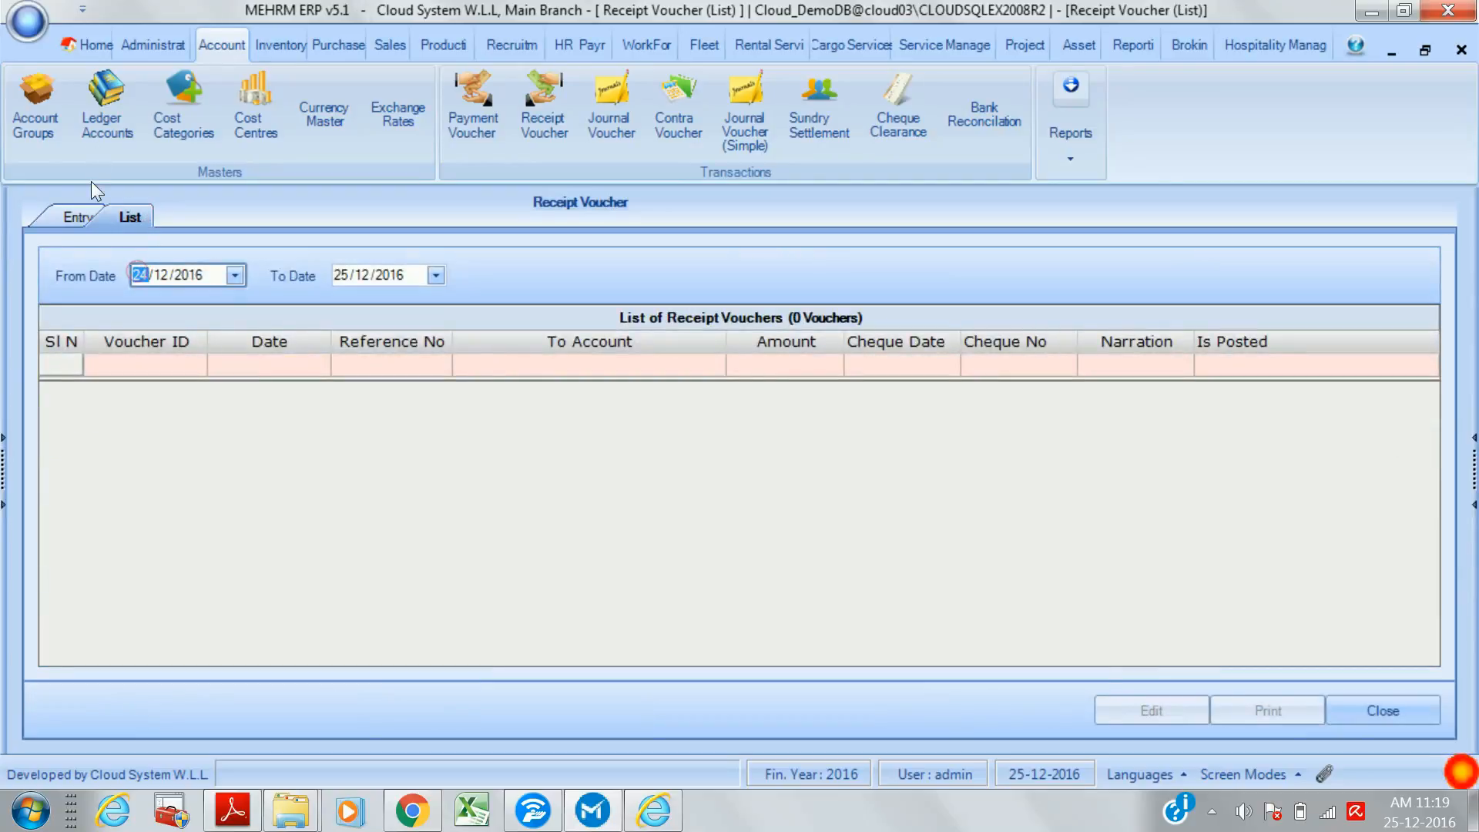
pyautogui.write('1')
pyautogui.click(159, 279)
pyautogui.write('1')
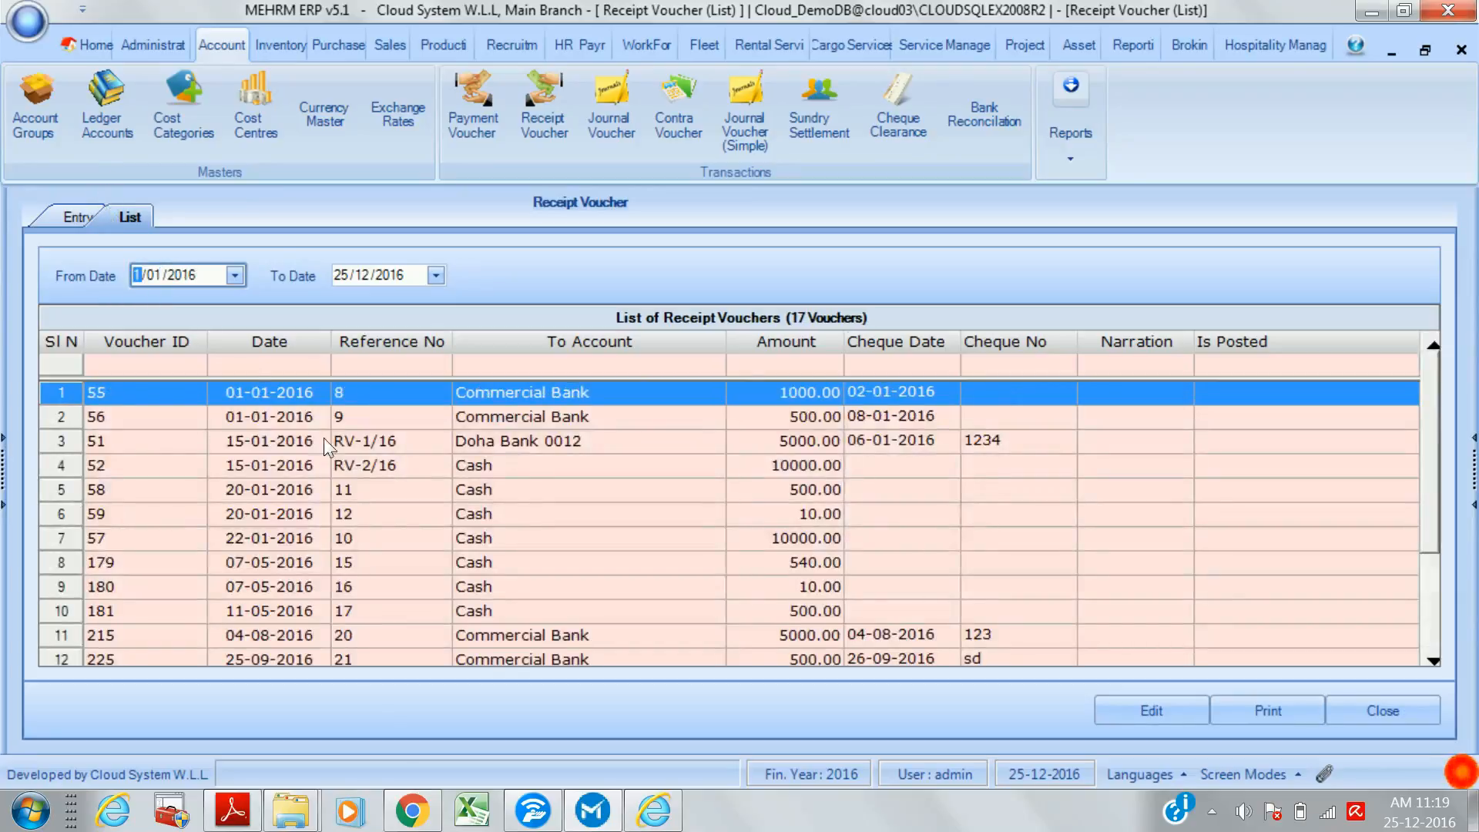
pyautogui.doubleClick(635, 497)
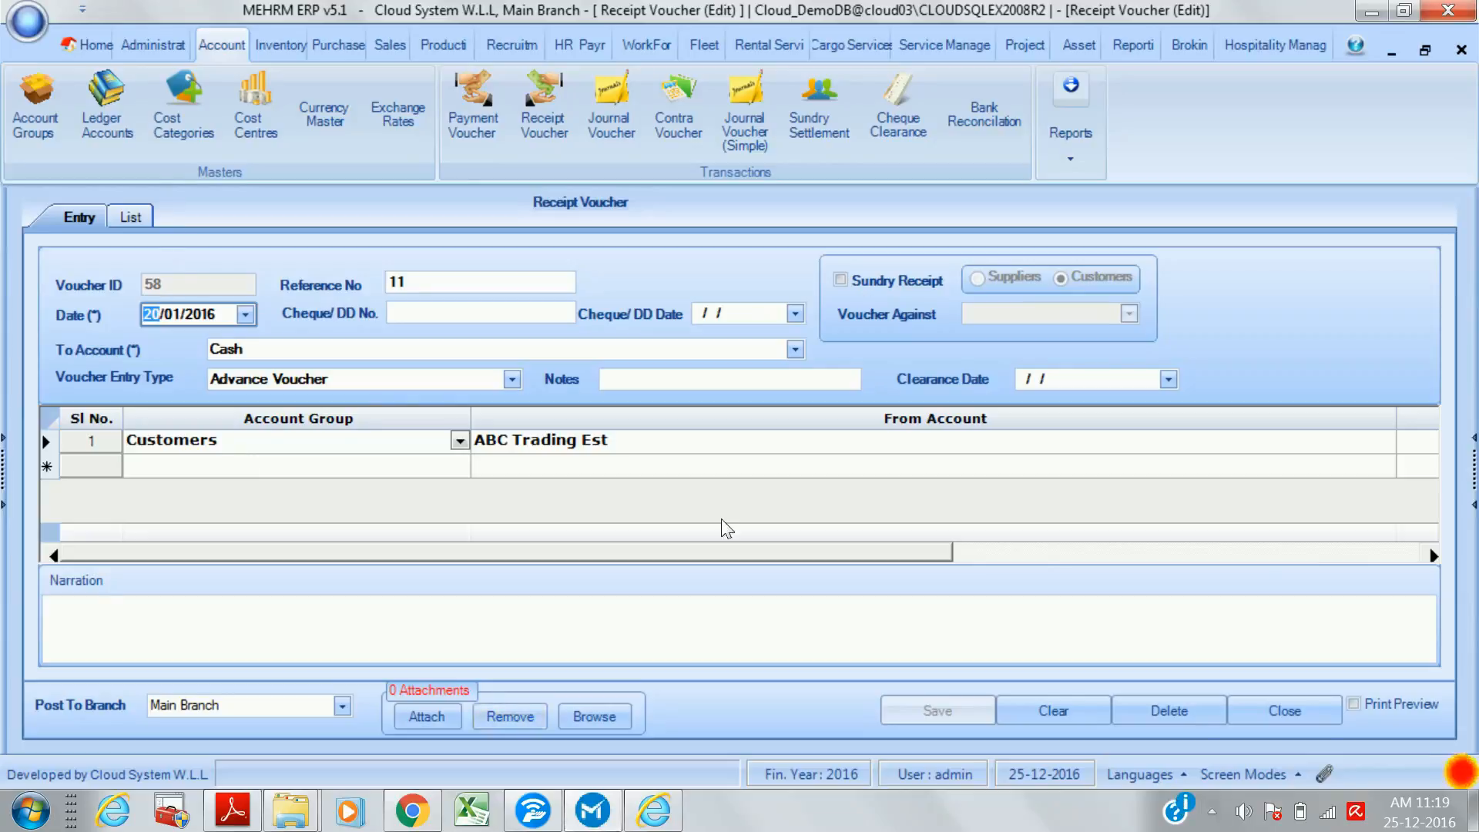
pyautogui.click(1253, 707)
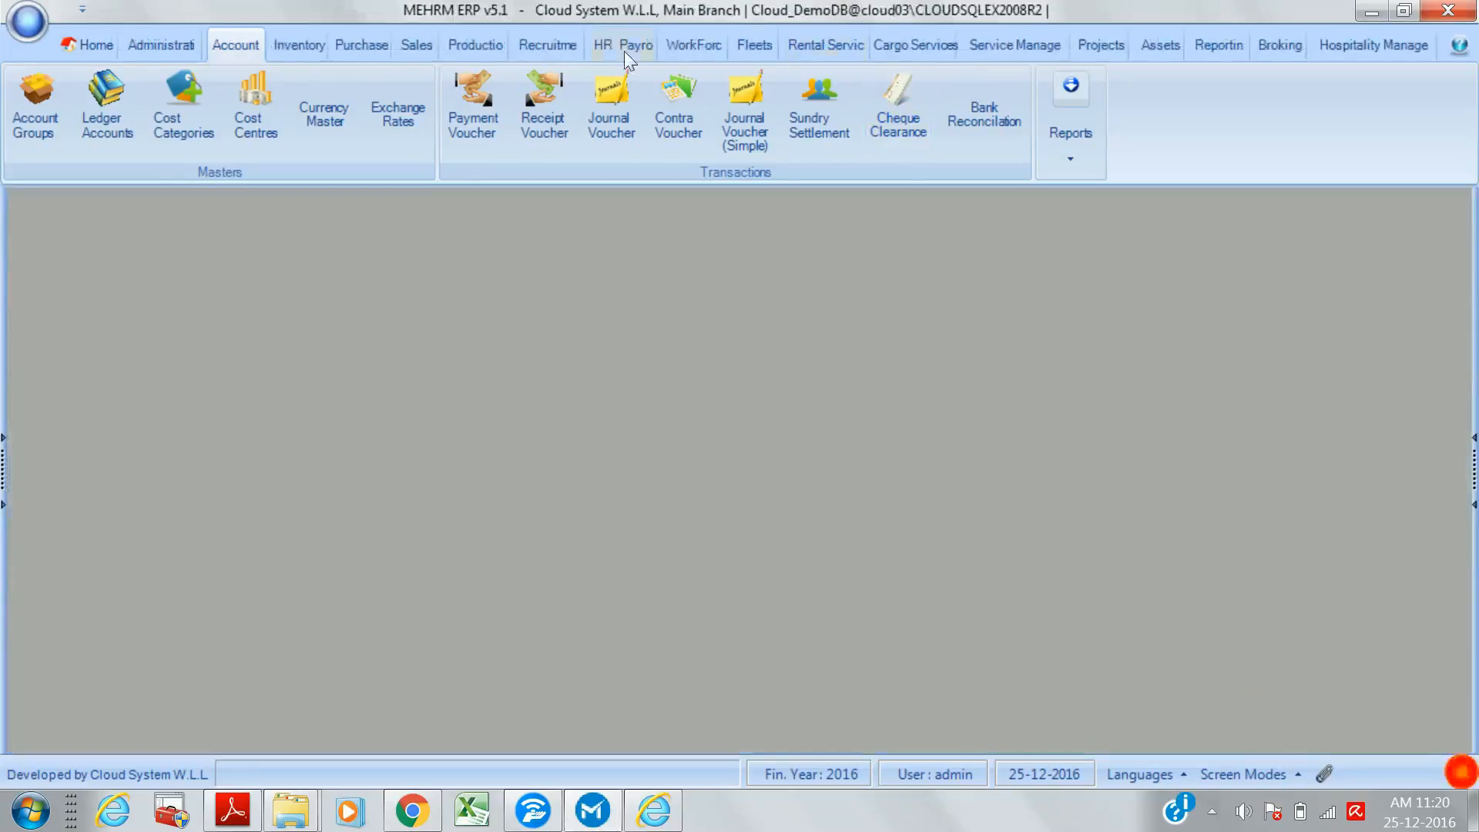
# - Start a new receipt voucher dated 25/12/2016 with the cheque date 29/12/2016
pyautogui.click(545, 108)
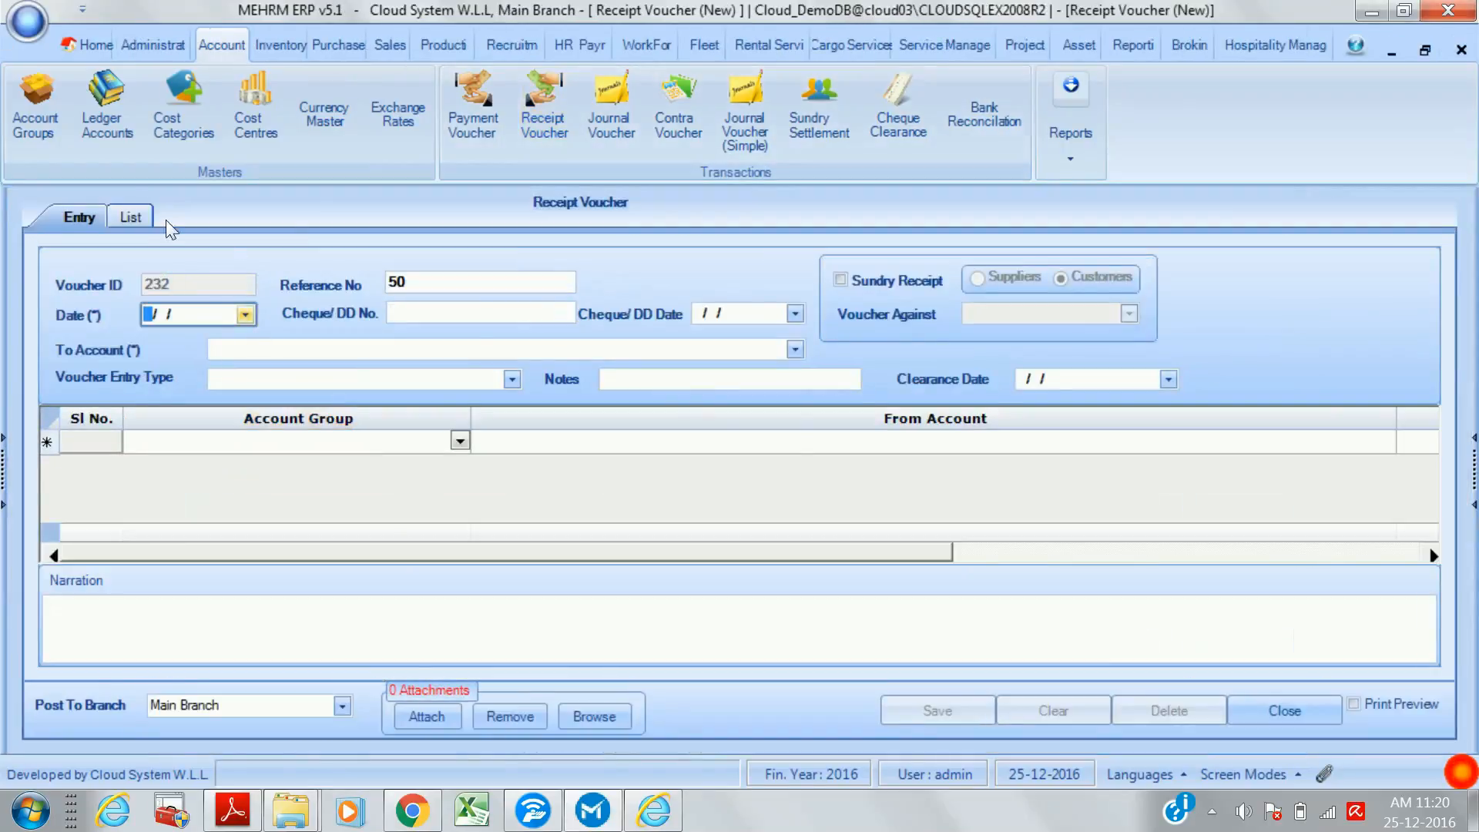
pyautogui.click(245, 314)
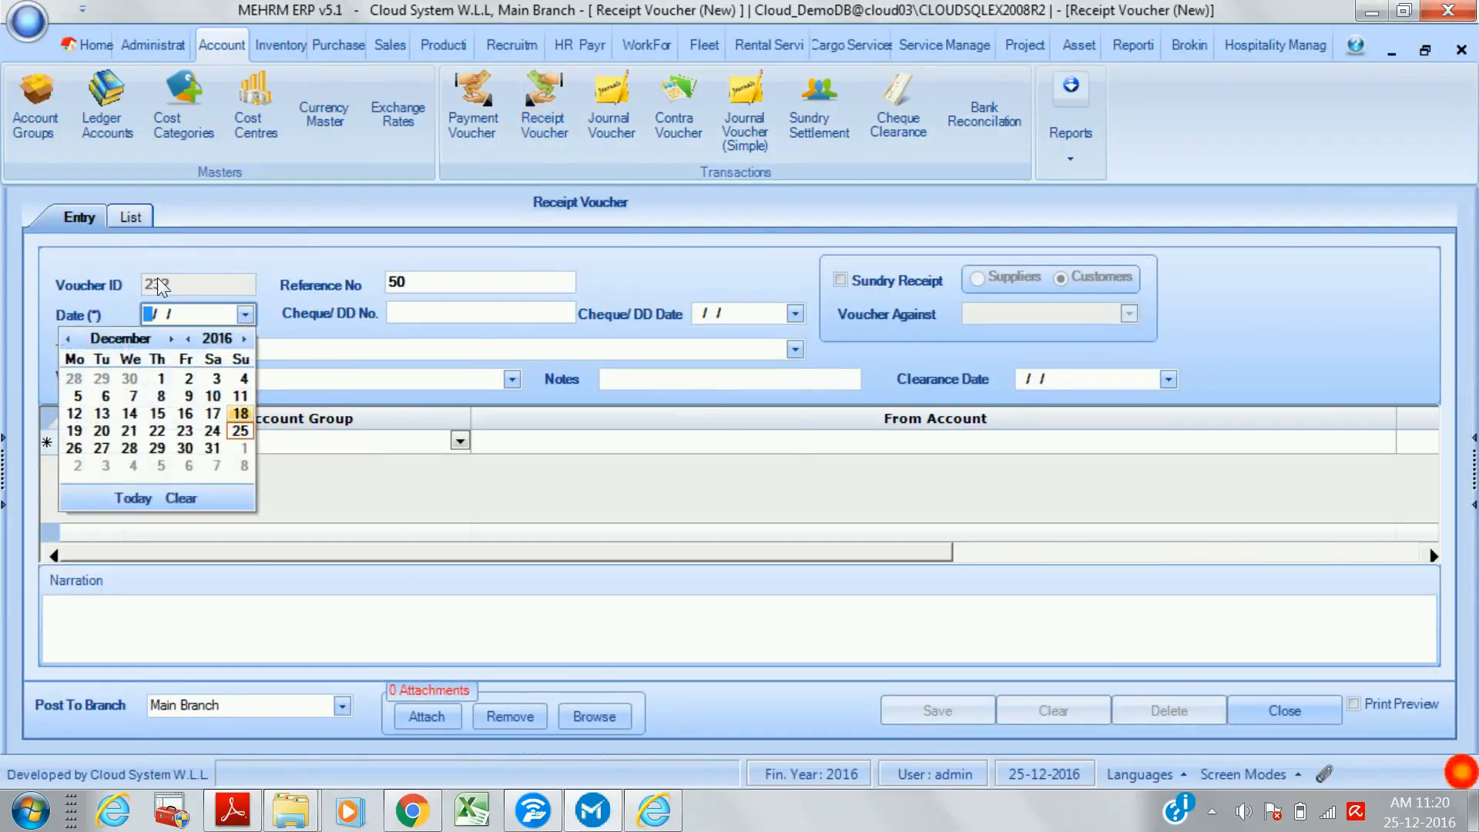
pyautogui.click(240, 431)
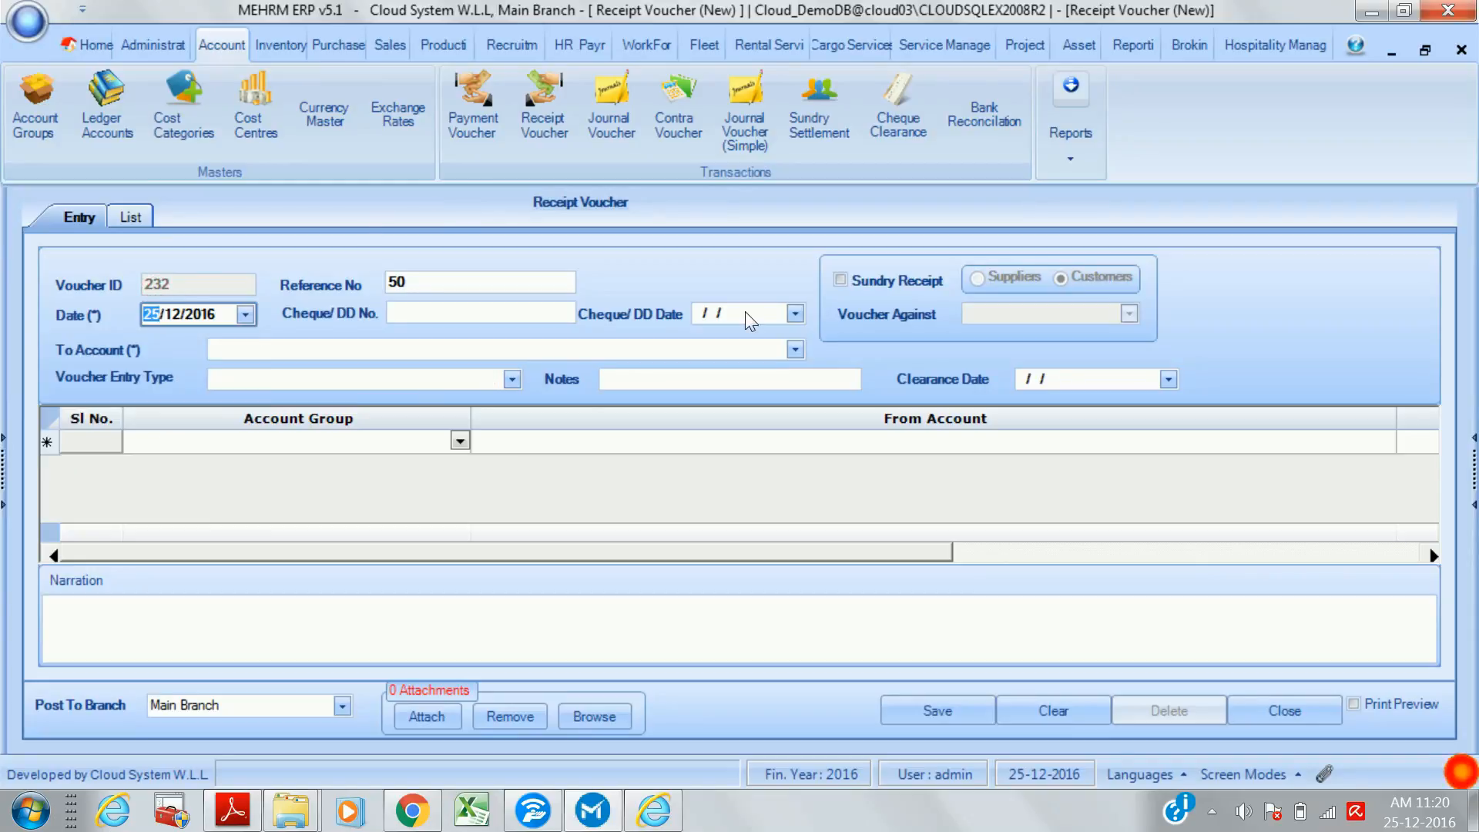
pyautogui.click(794, 314)
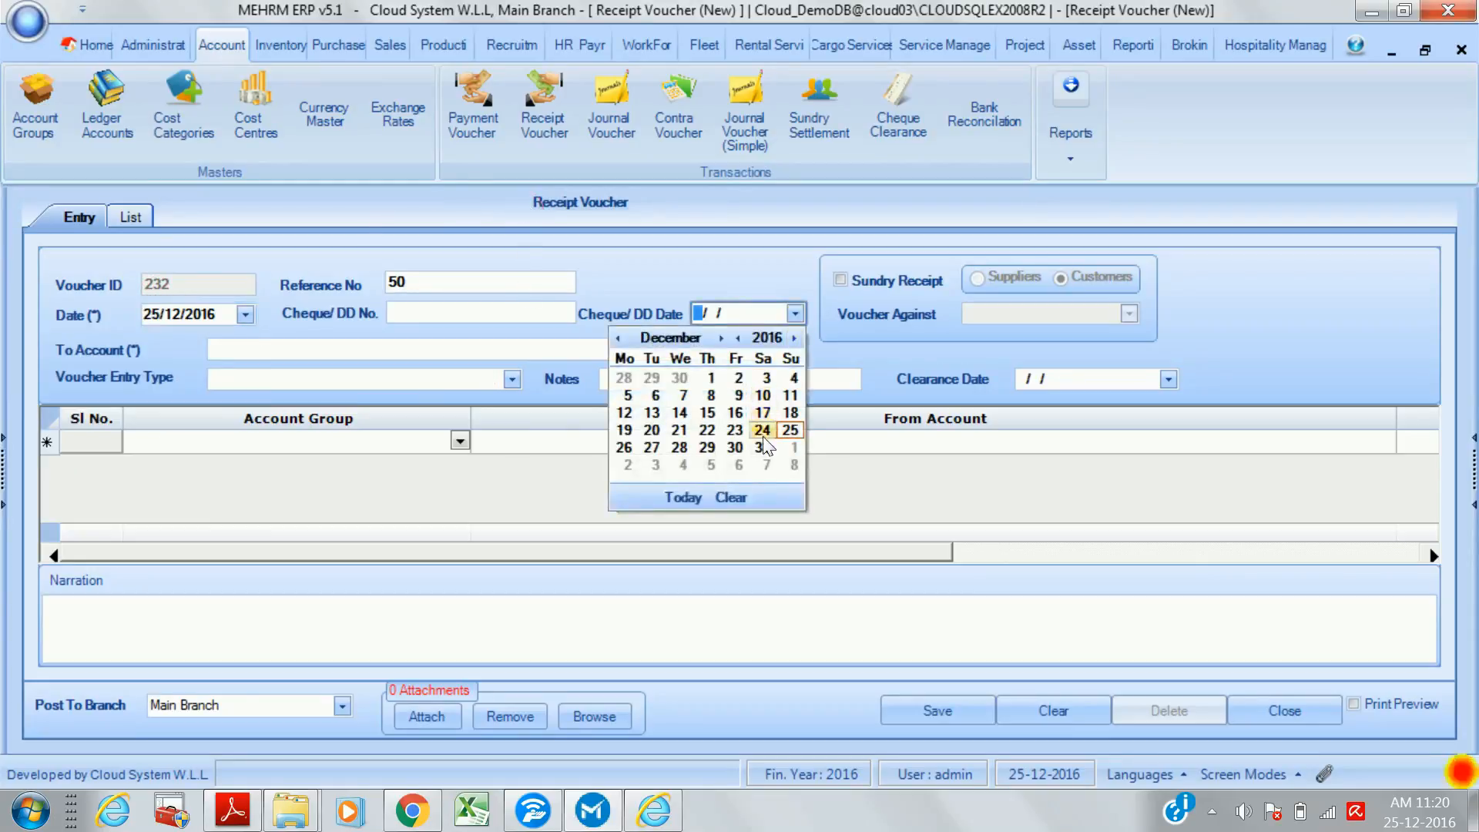
pyautogui.click(706, 447)
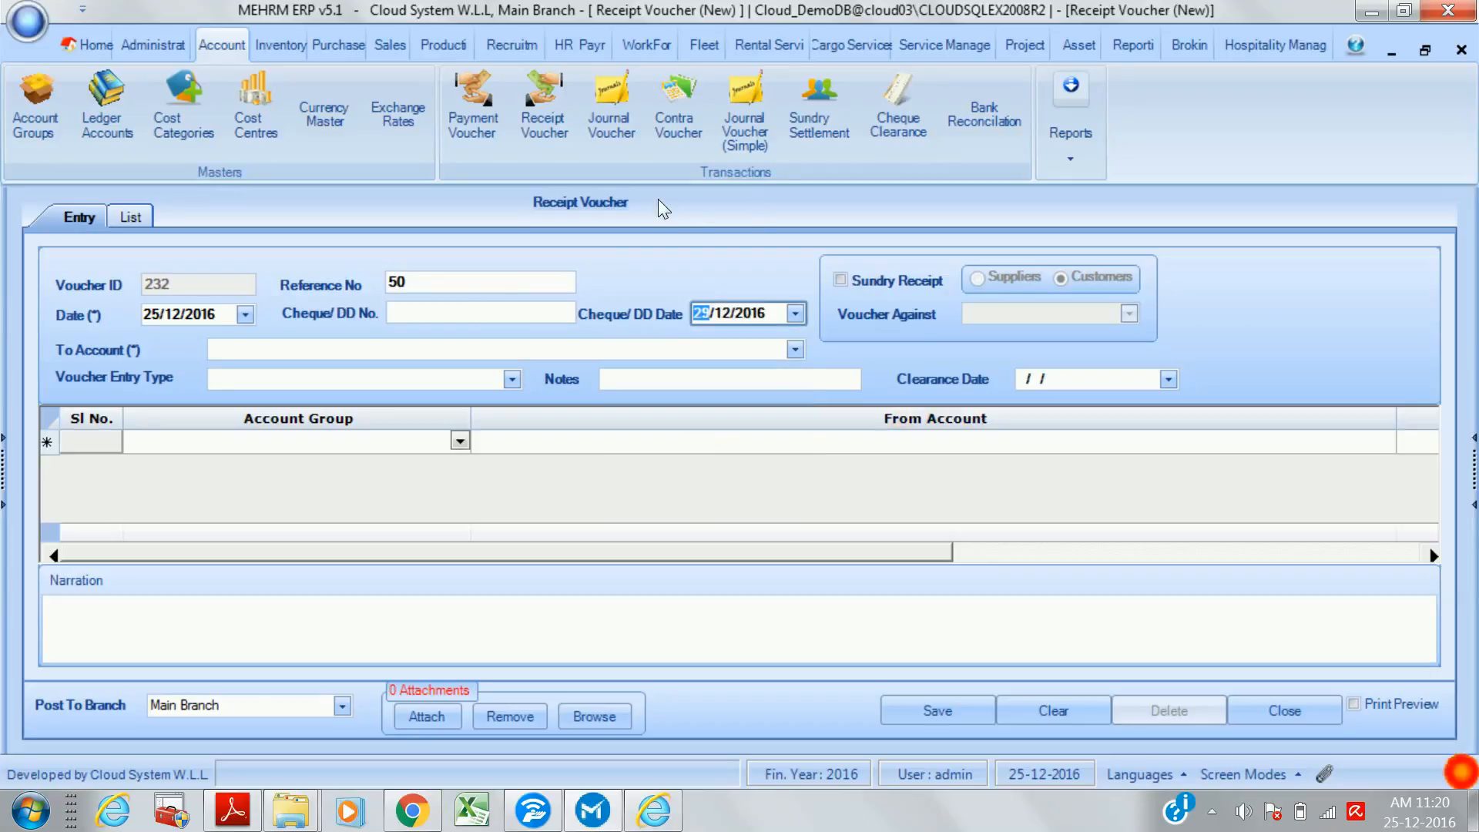
# - Turn on Sundry Receipt for customers, choose MES Library in the first row, and bring up its Sundry Receipt Details
pyautogui.click(909, 288)
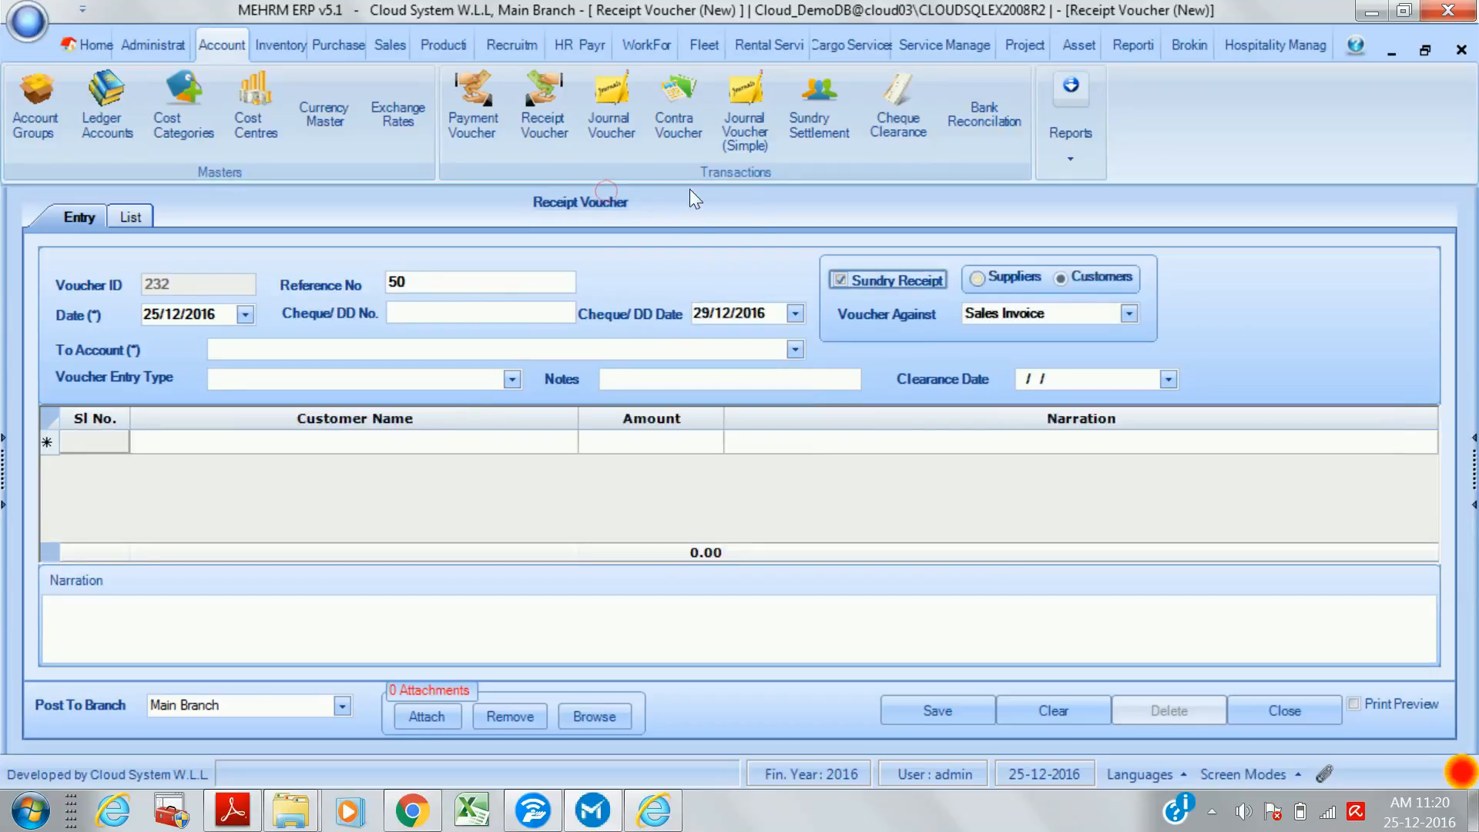
pyautogui.click(564, 447)
pyautogui.click(565, 445)
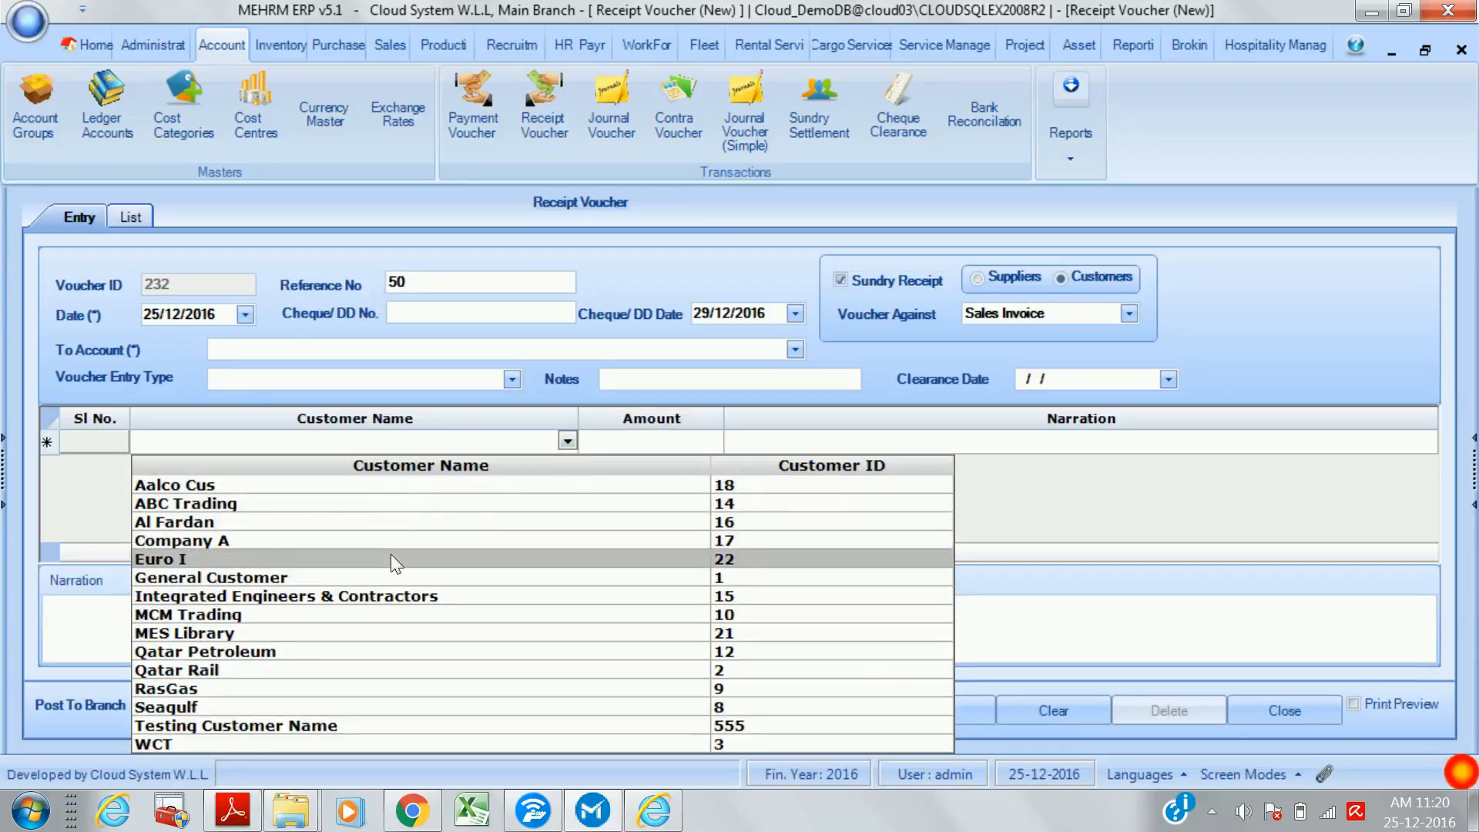
pyautogui.click(316, 634)
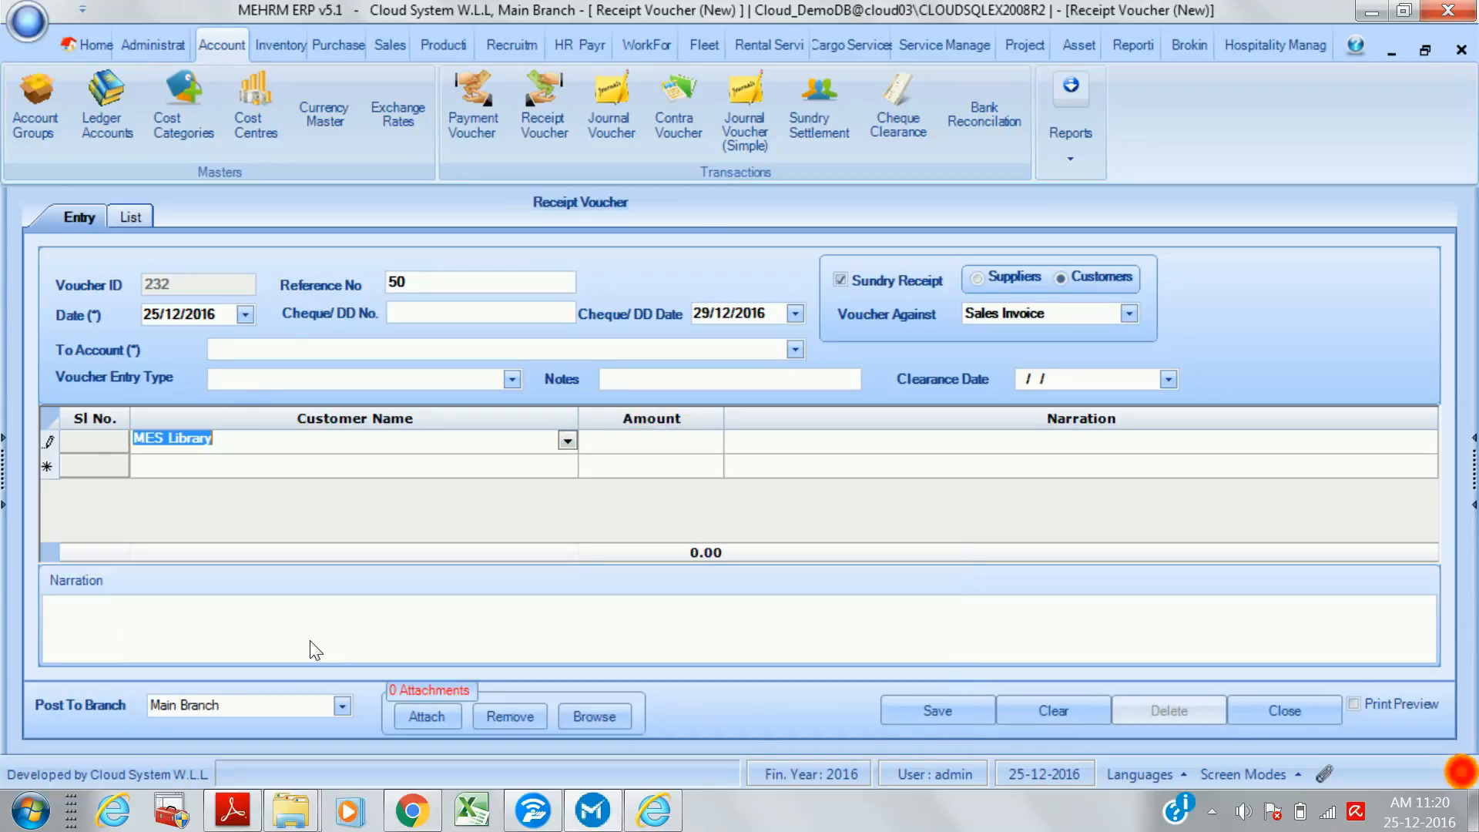
pyautogui.click(692, 440)
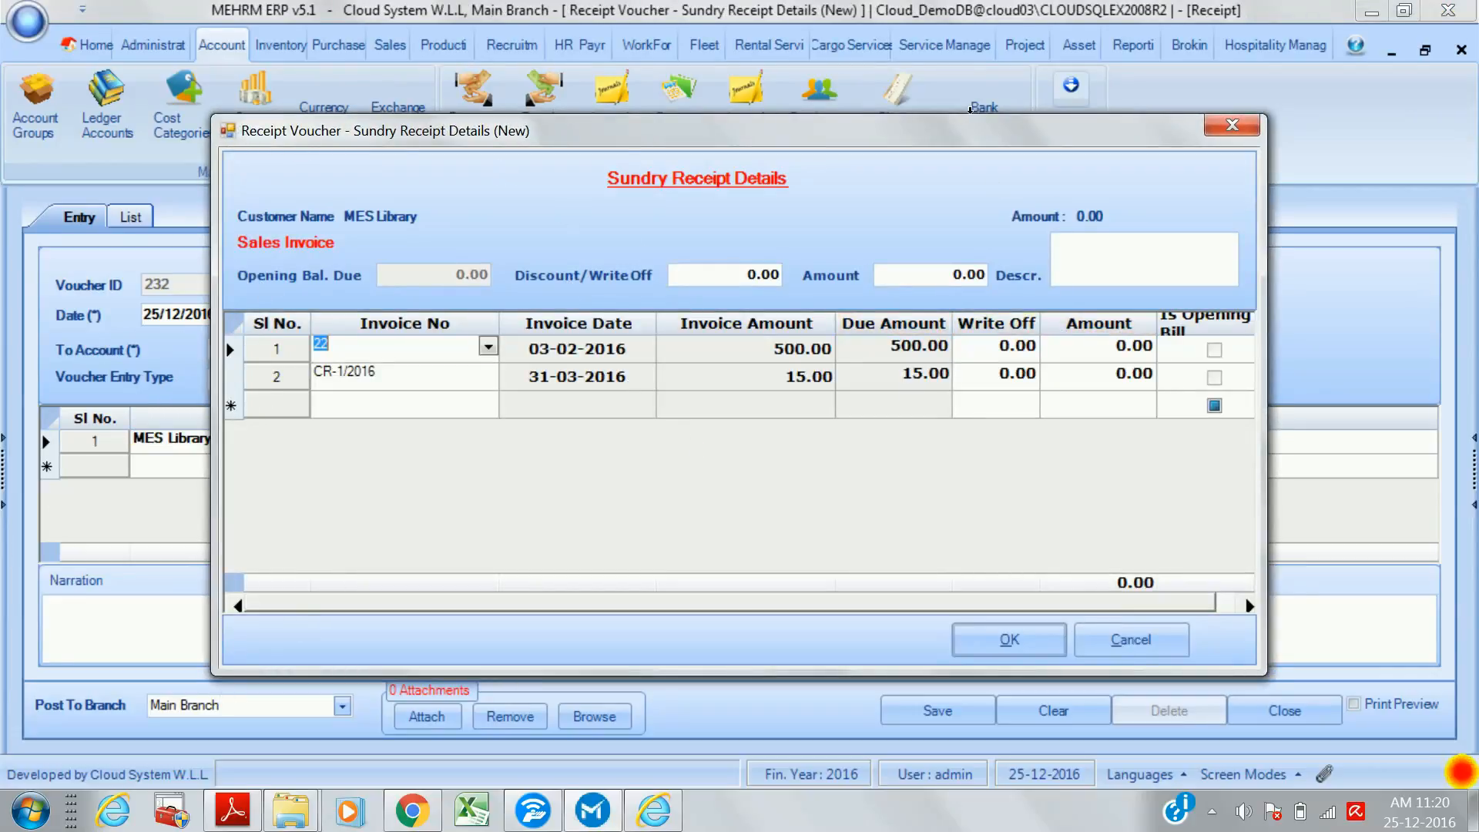
# - Cancel the Sundry Receipt Details for MES Library and close the new receipt voucher without saving it
pyautogui.click(1137, 644)
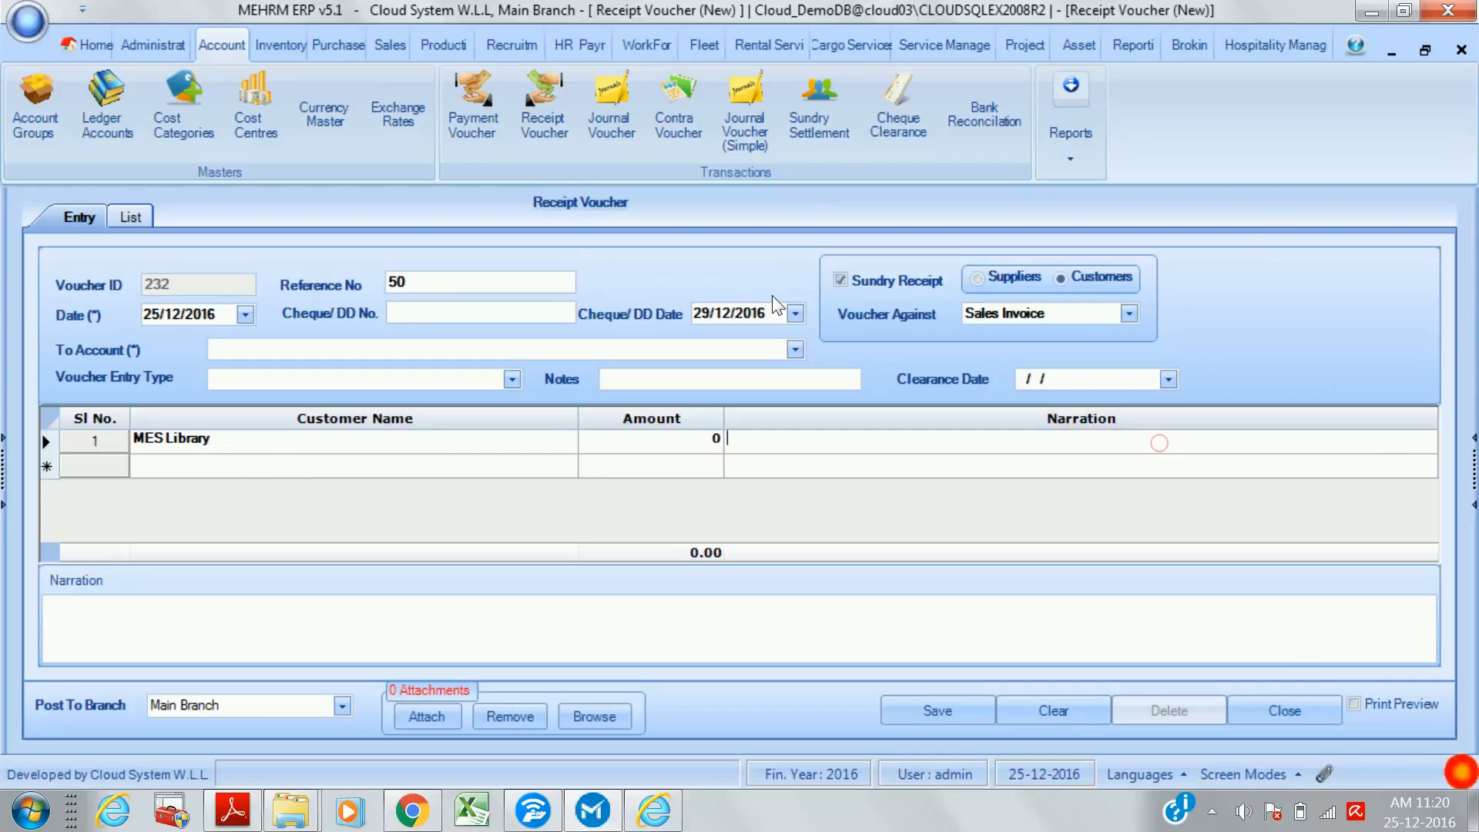
pyautogui.press('Down')
pyautogui.press('Tab')
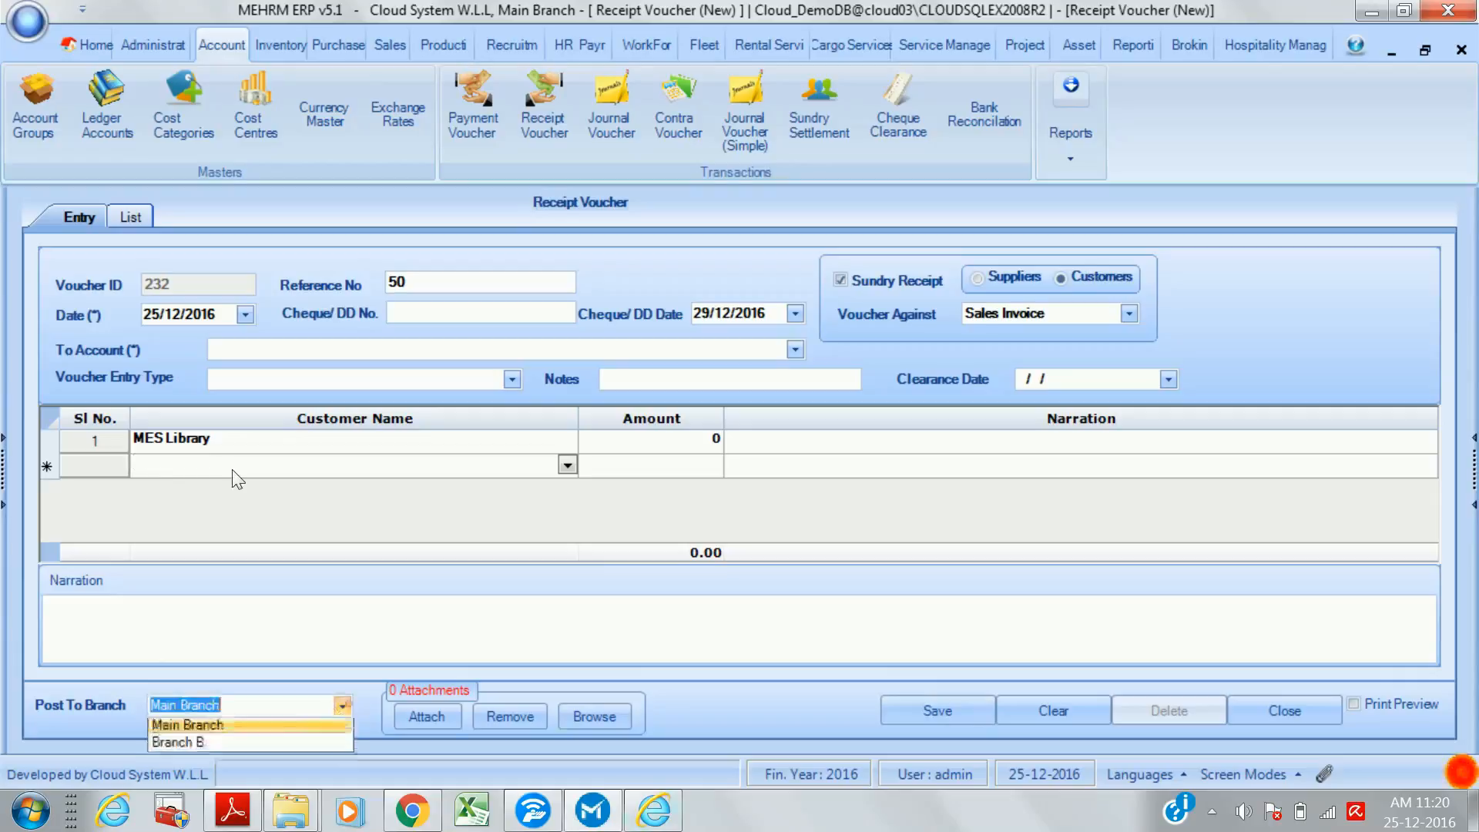
pyautogui.click(1303, 710)
pyautogui.click(1302, 711)
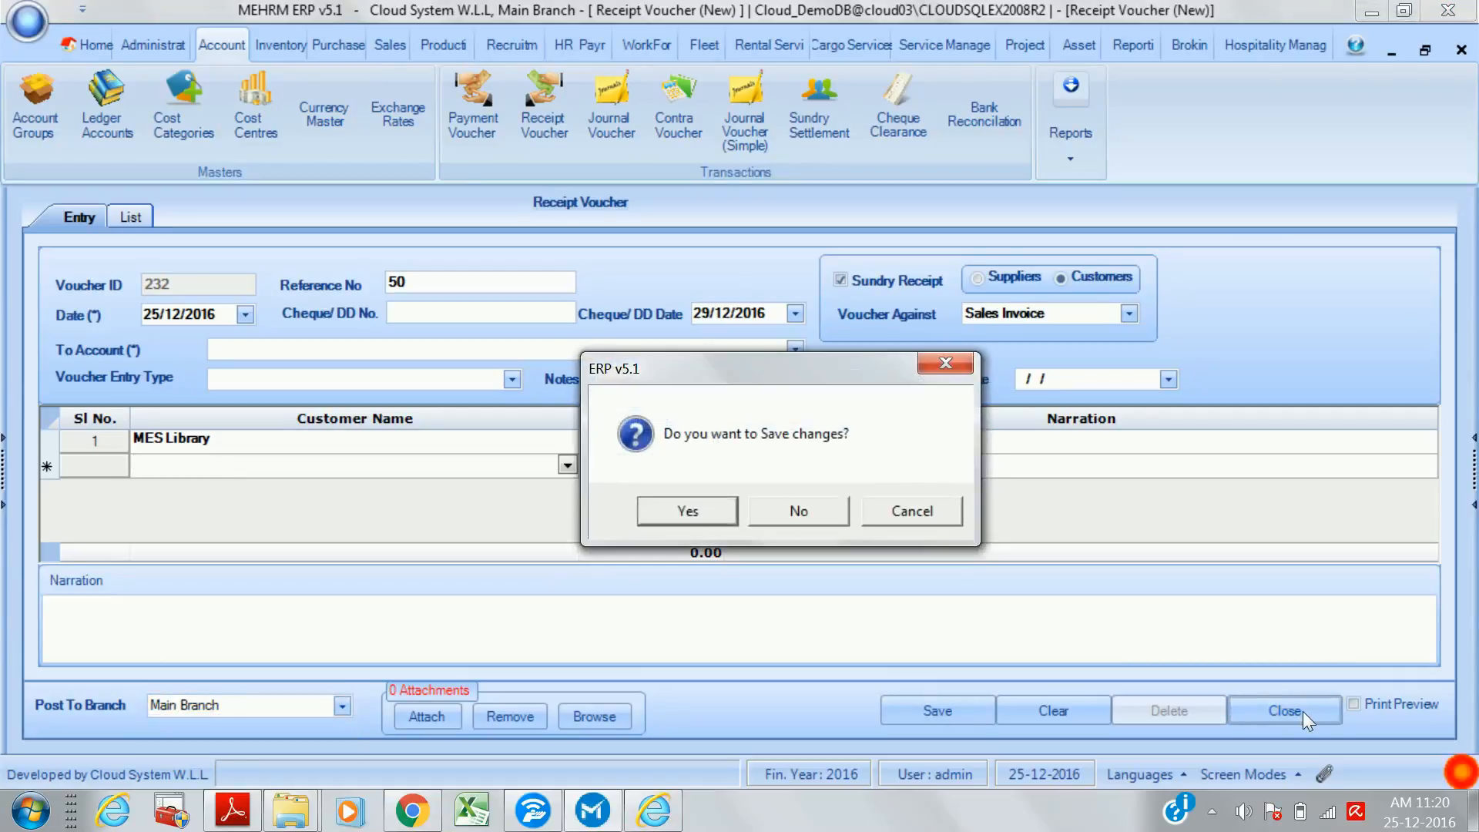
pyautogui.click(778, 504)
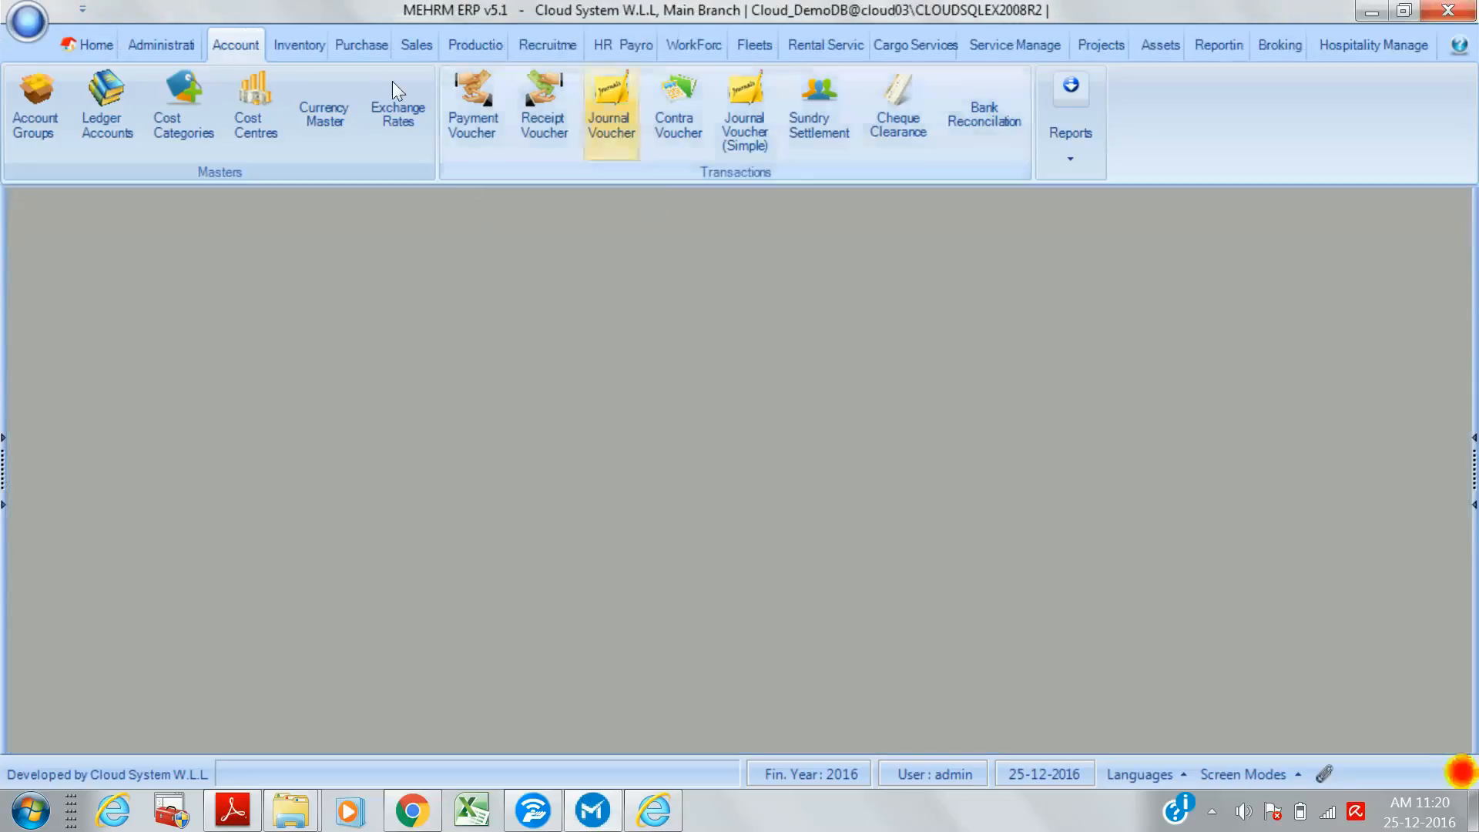
# - List the journal vouchers from 1/01/2016, review the 15-01-2016 voucher JV-1/16 without changing it, and close the form
pyautogui.press('F7')
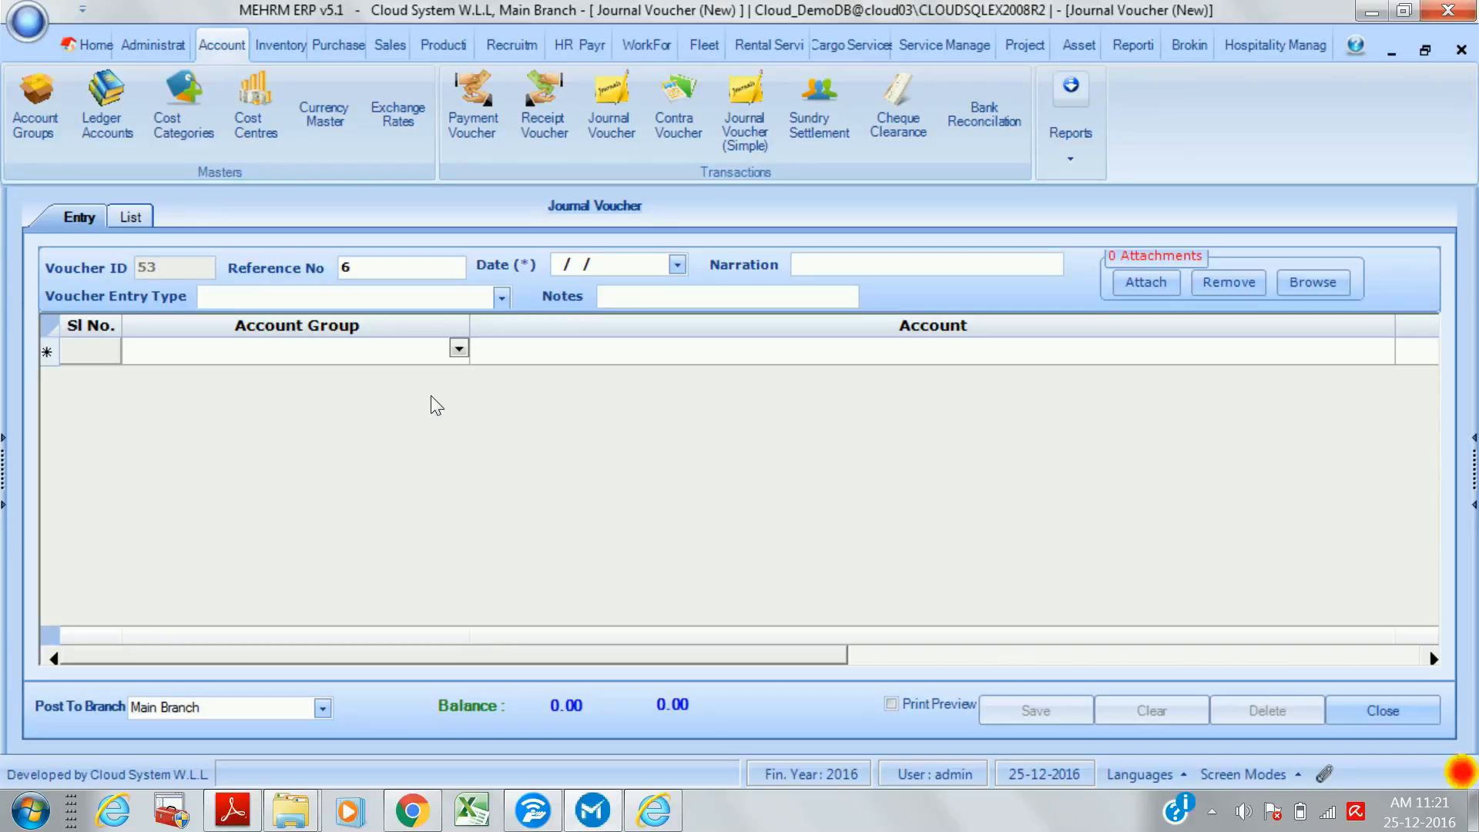
pyautogui.click(130, 216)
pyautogui.click(136, 275)
pyautogui.write('1/0')
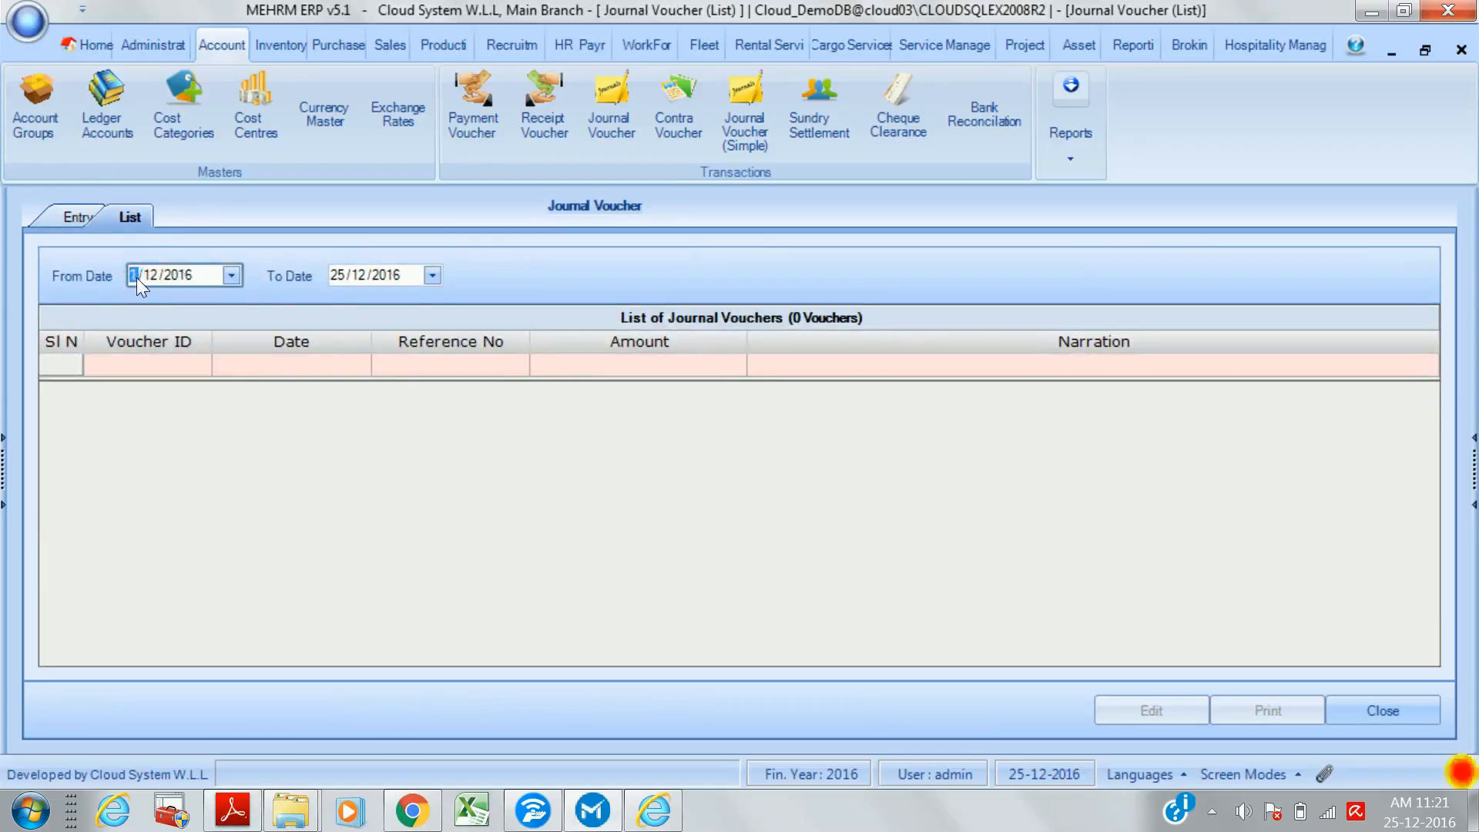
pyautogui.write('1')
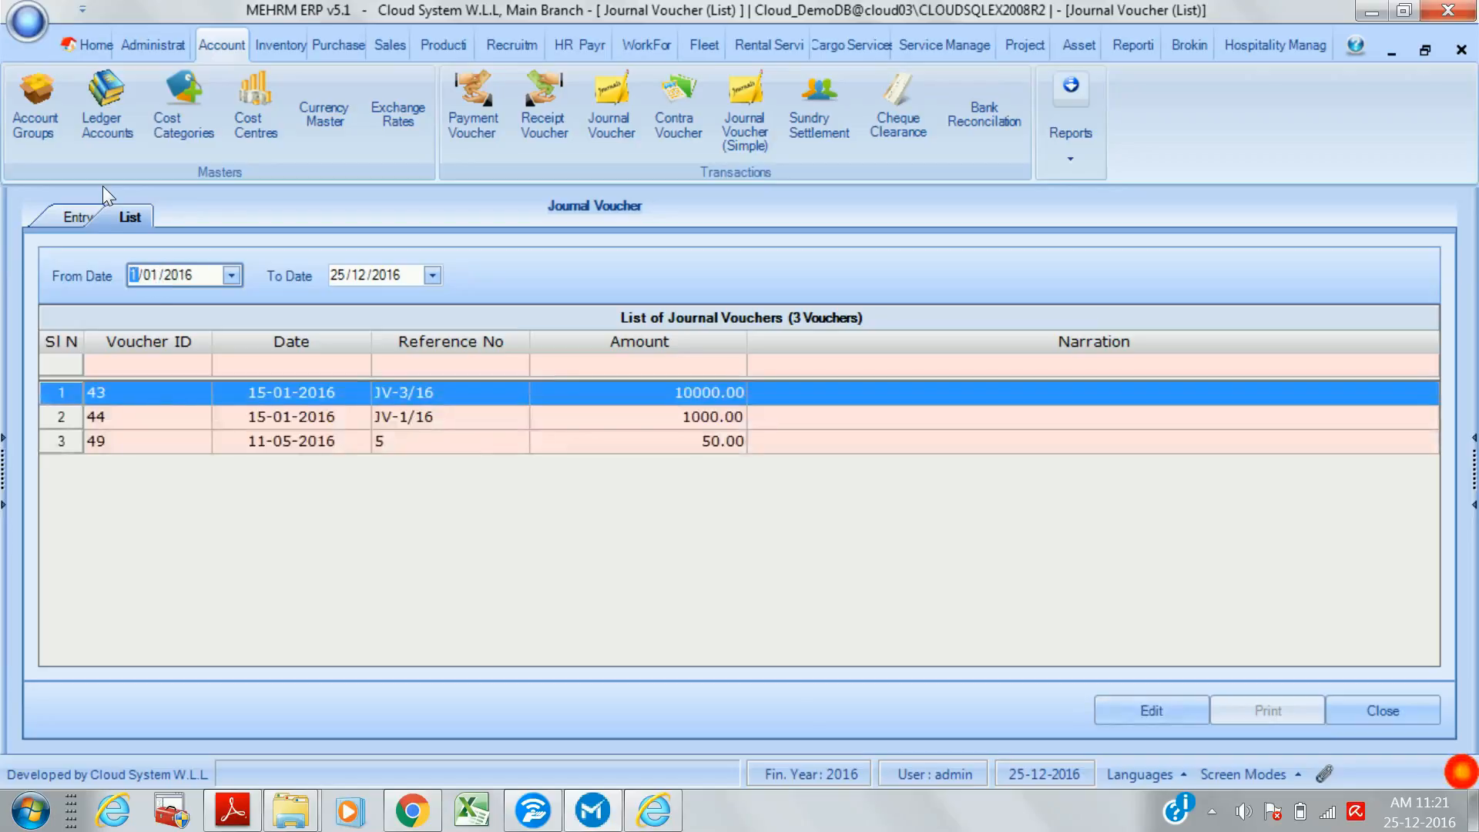
pyautogui.doubleClick(324, 417)
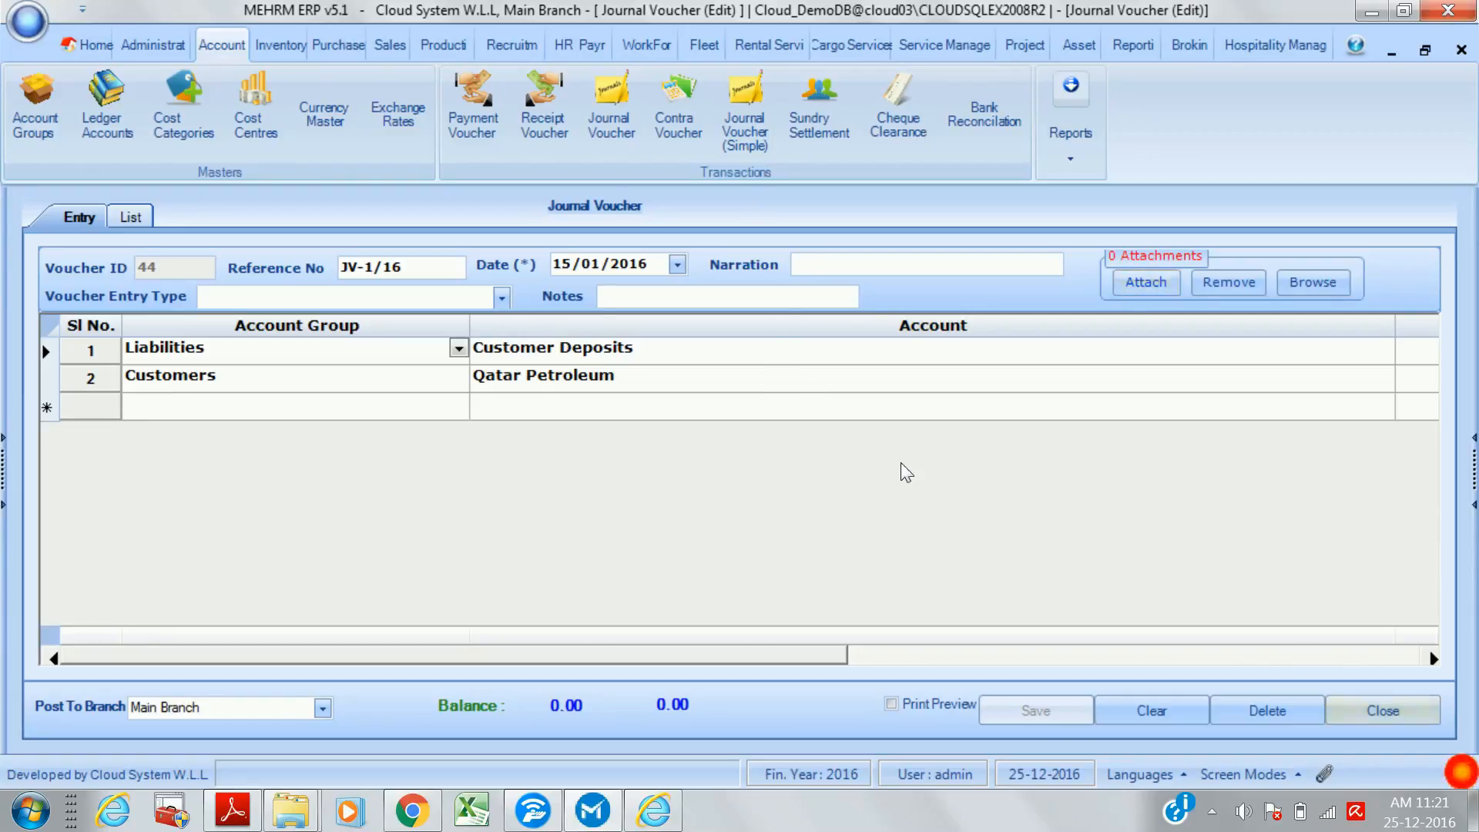
pyautogui.press('Return')
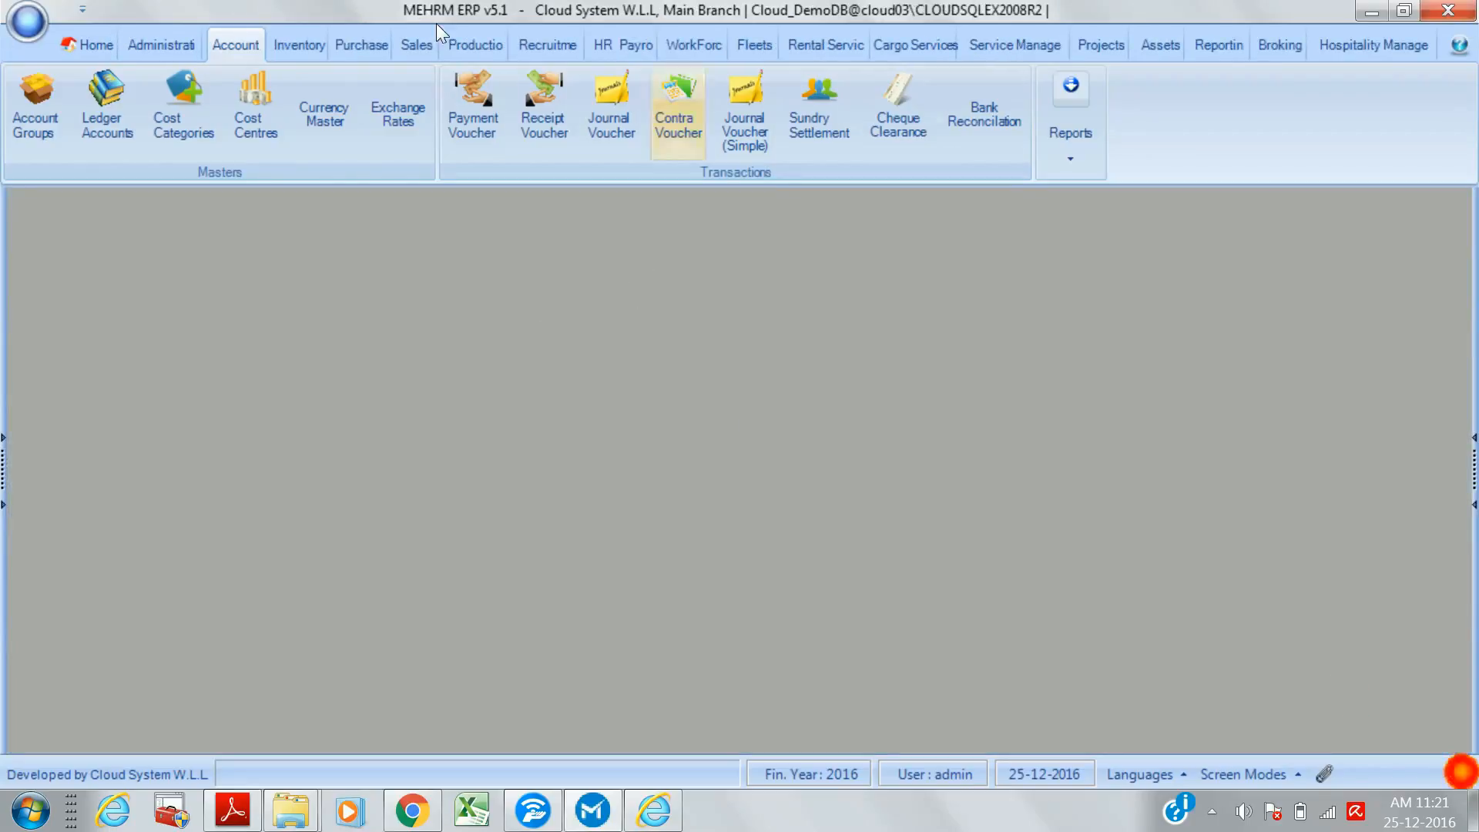
# - Look over the blank Contra Voucher form and view the Cleared cheques for Bank Payables A/c in Cheque Clearance
pyautogui.click(674, 129)
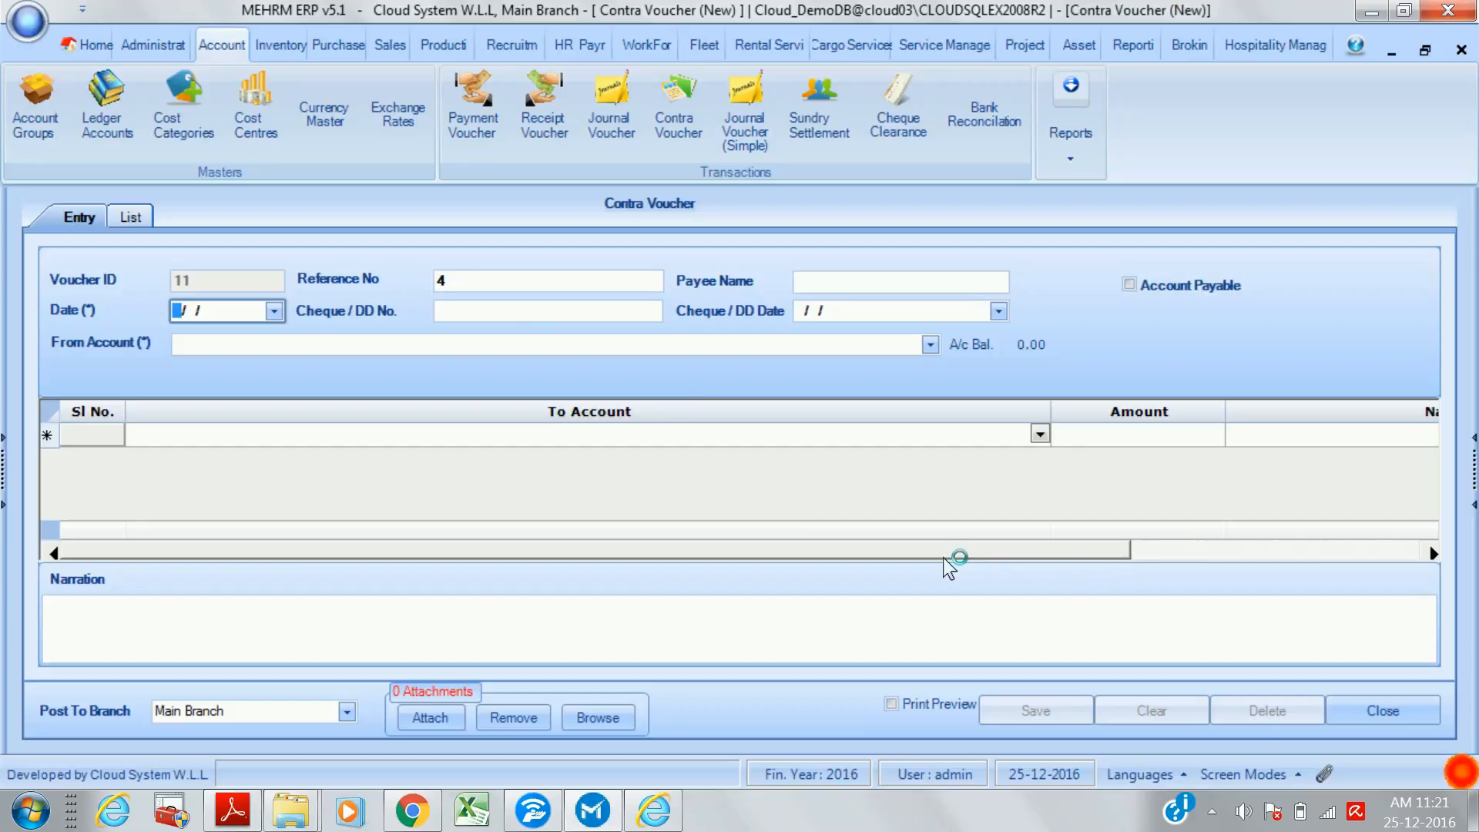
pyautogui.click(1361, 718)
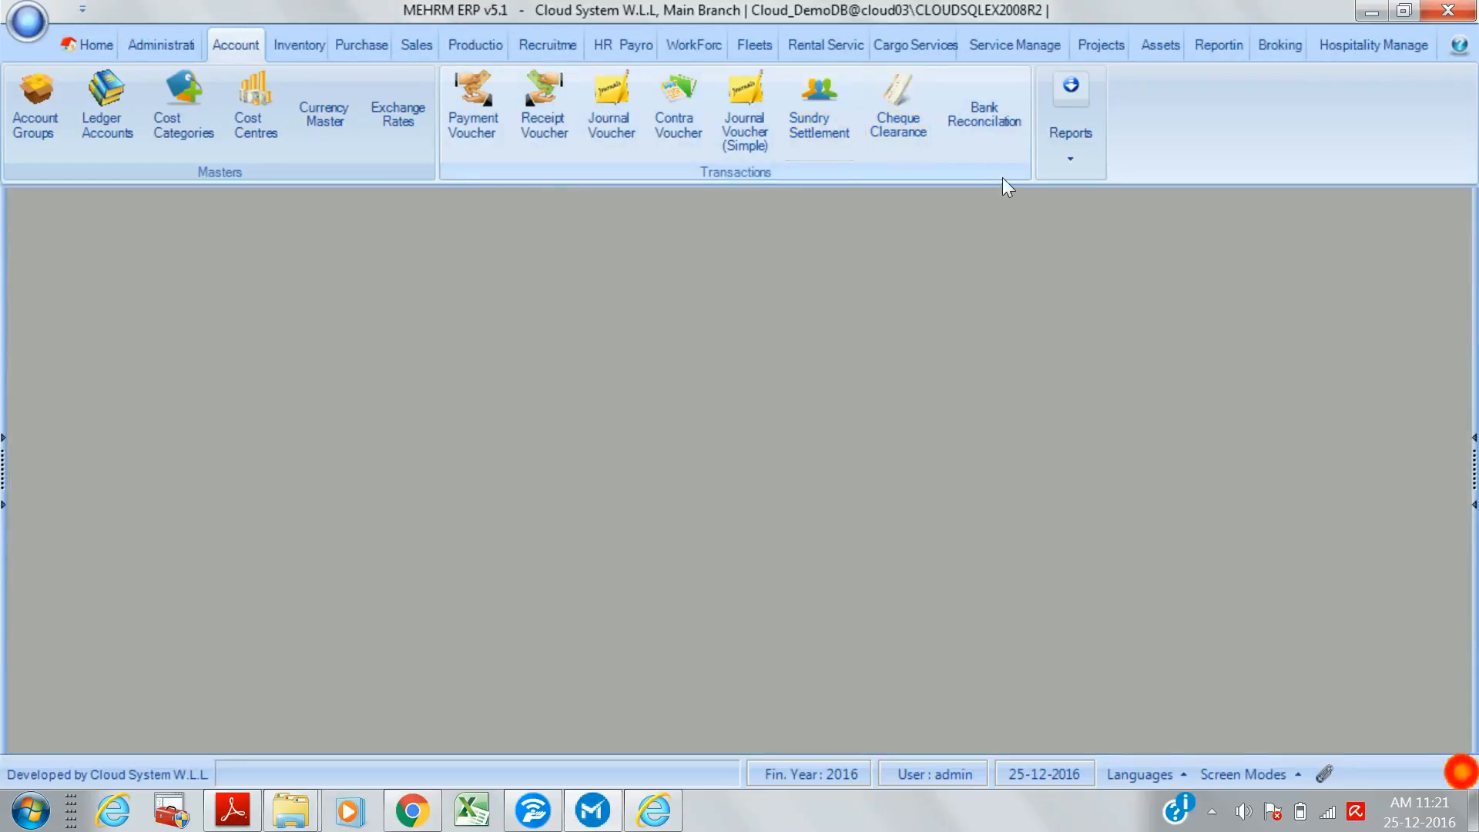
pyautogui.click(894, 128)
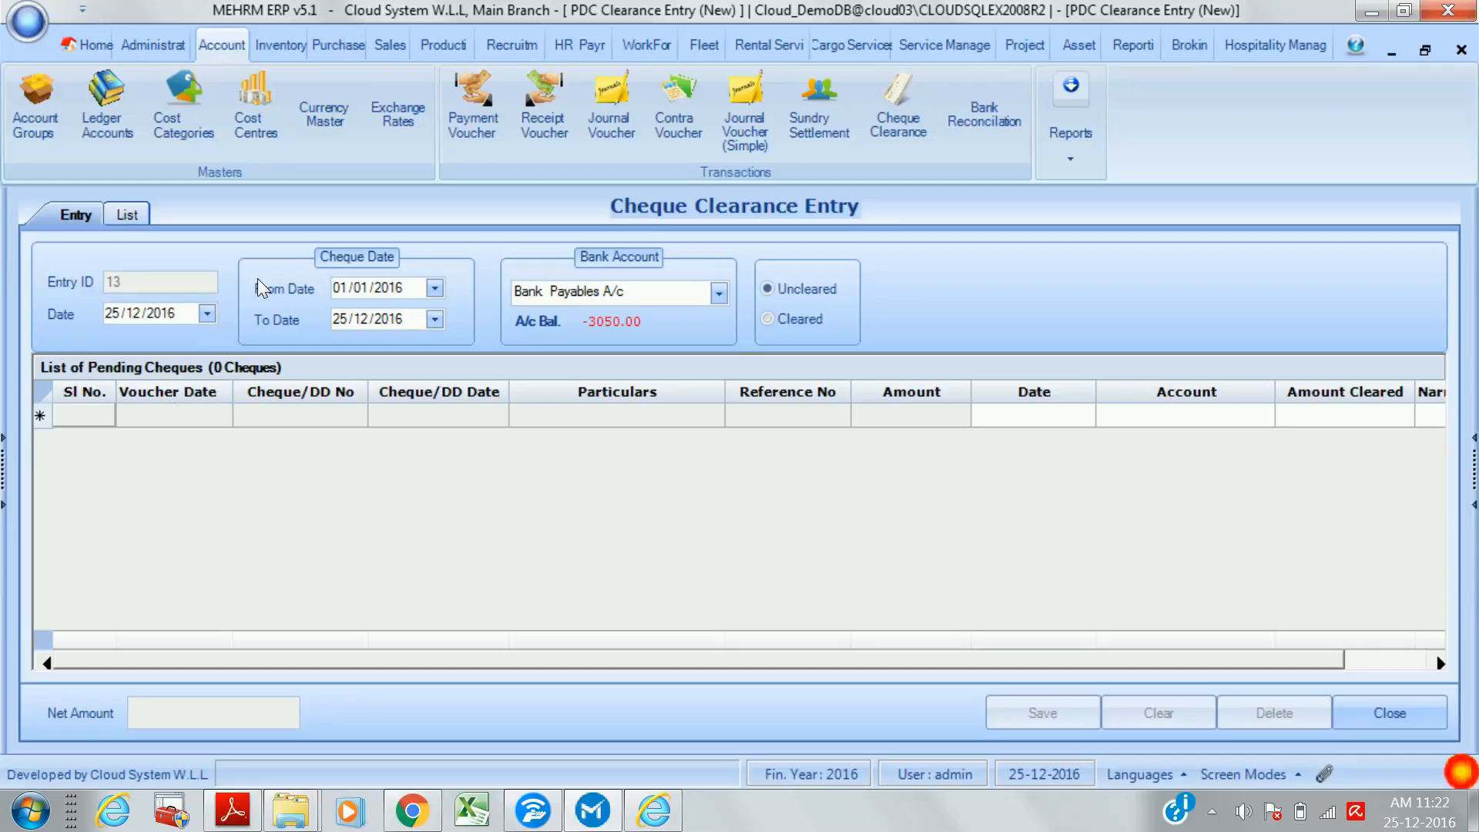
pyautogui.click(801, 318)
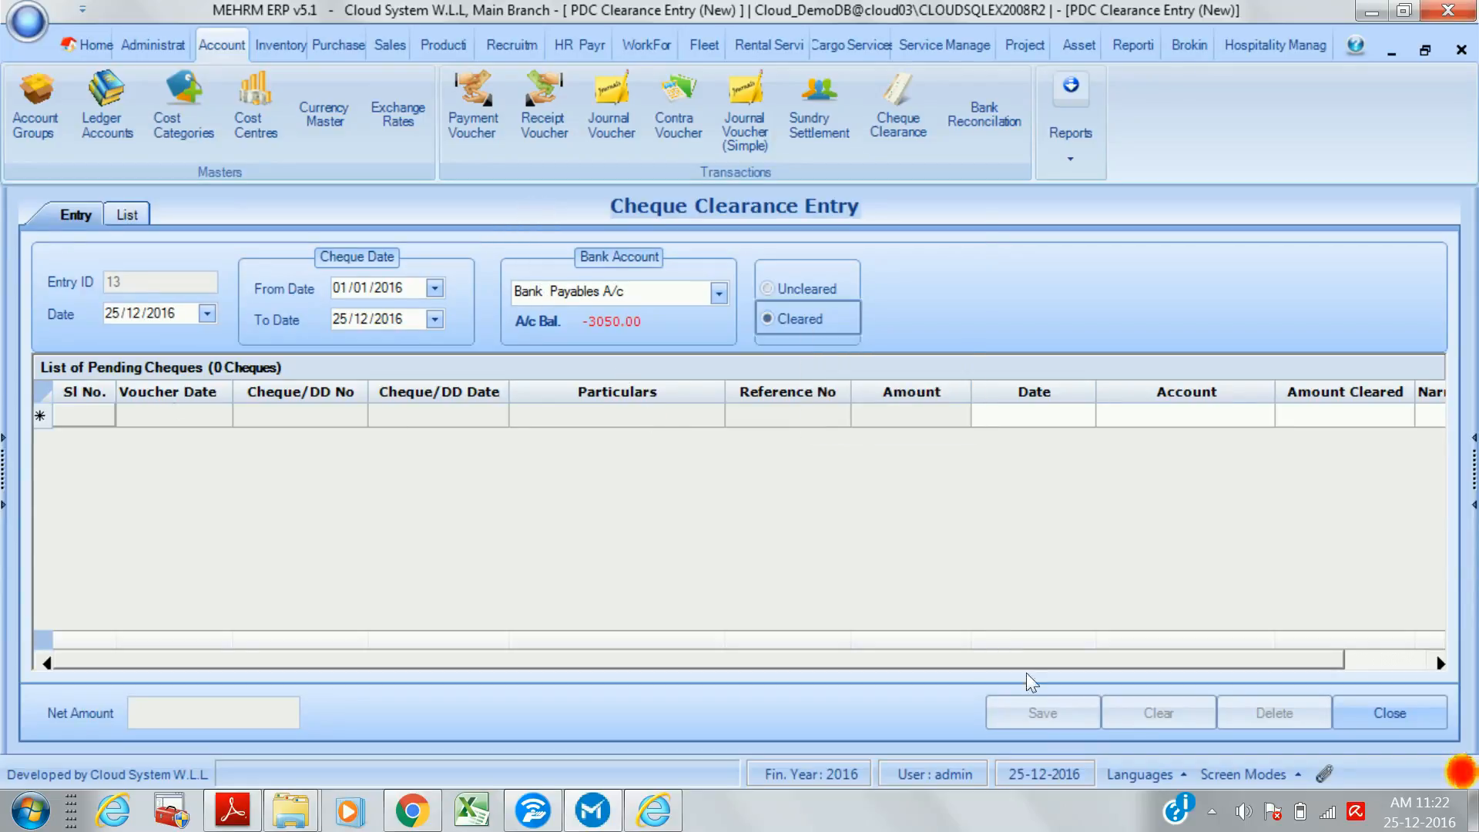
pyautogui.click(1371, 711)
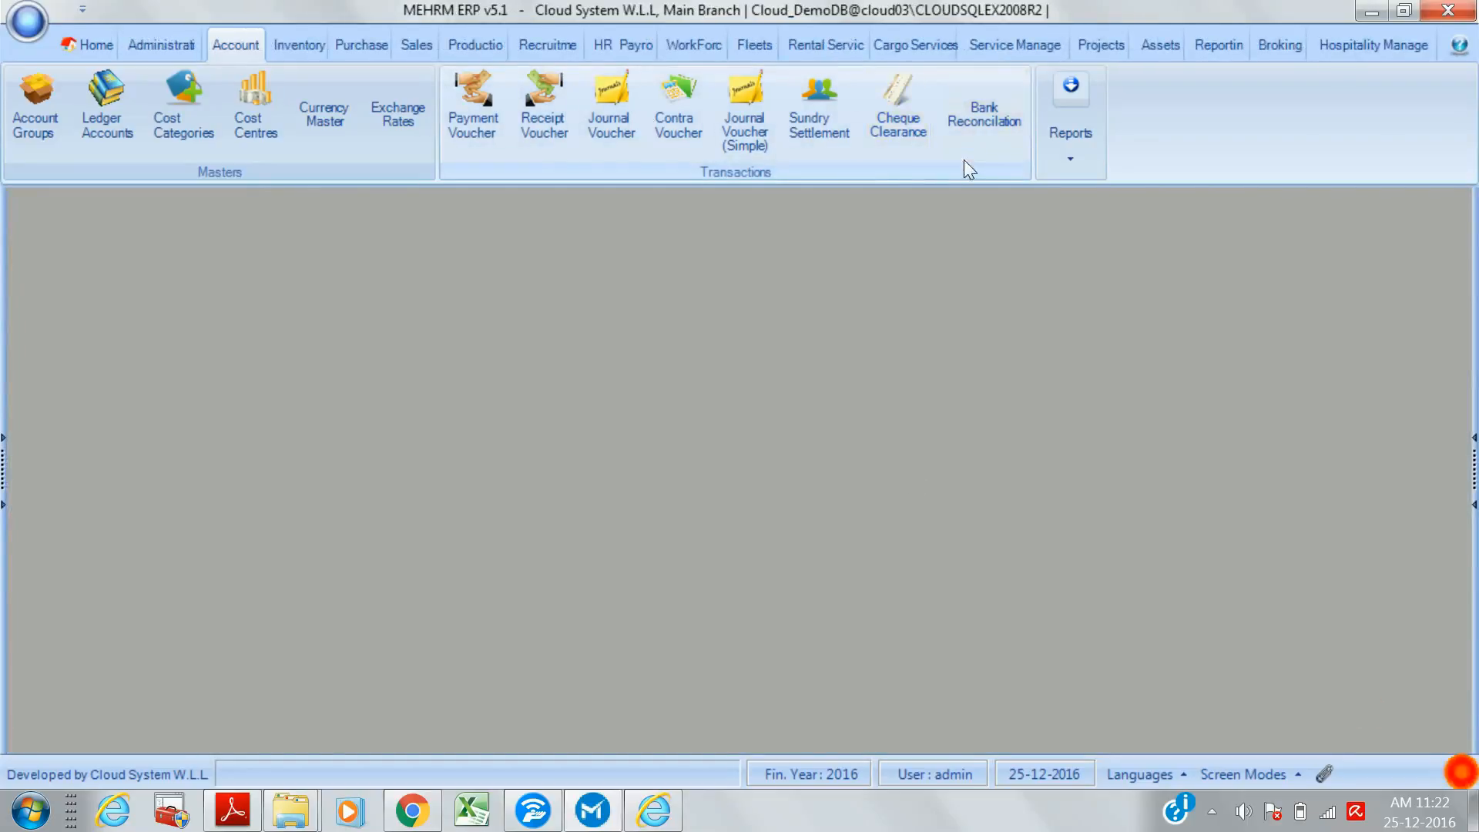
# - Review the Bank Reconciliation entry for Bank Payables A/c, including loading a statement file, and close it without saving
pyautogui.click(991, 132)
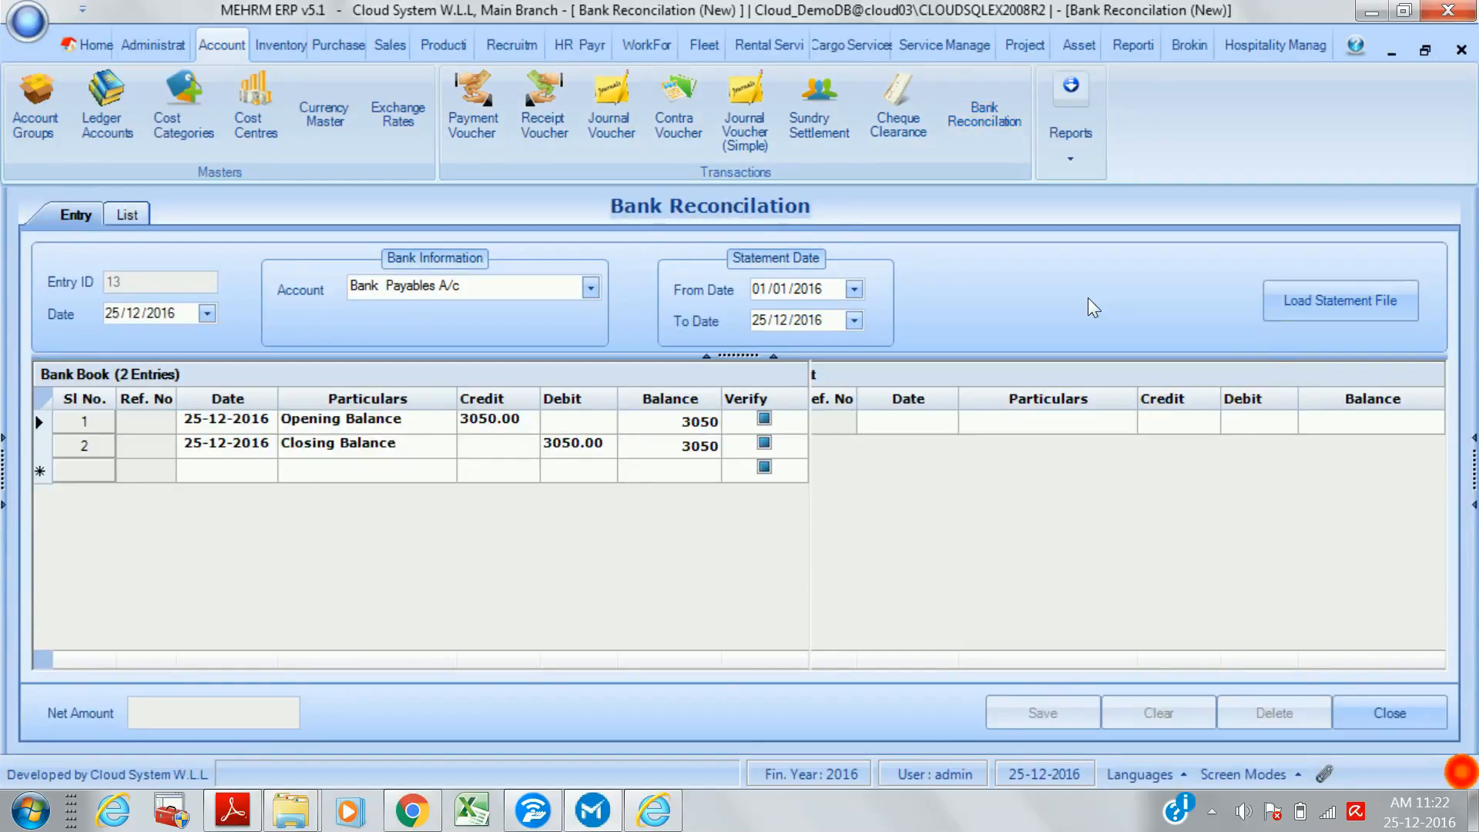
pyautogui.click(1318, 305)
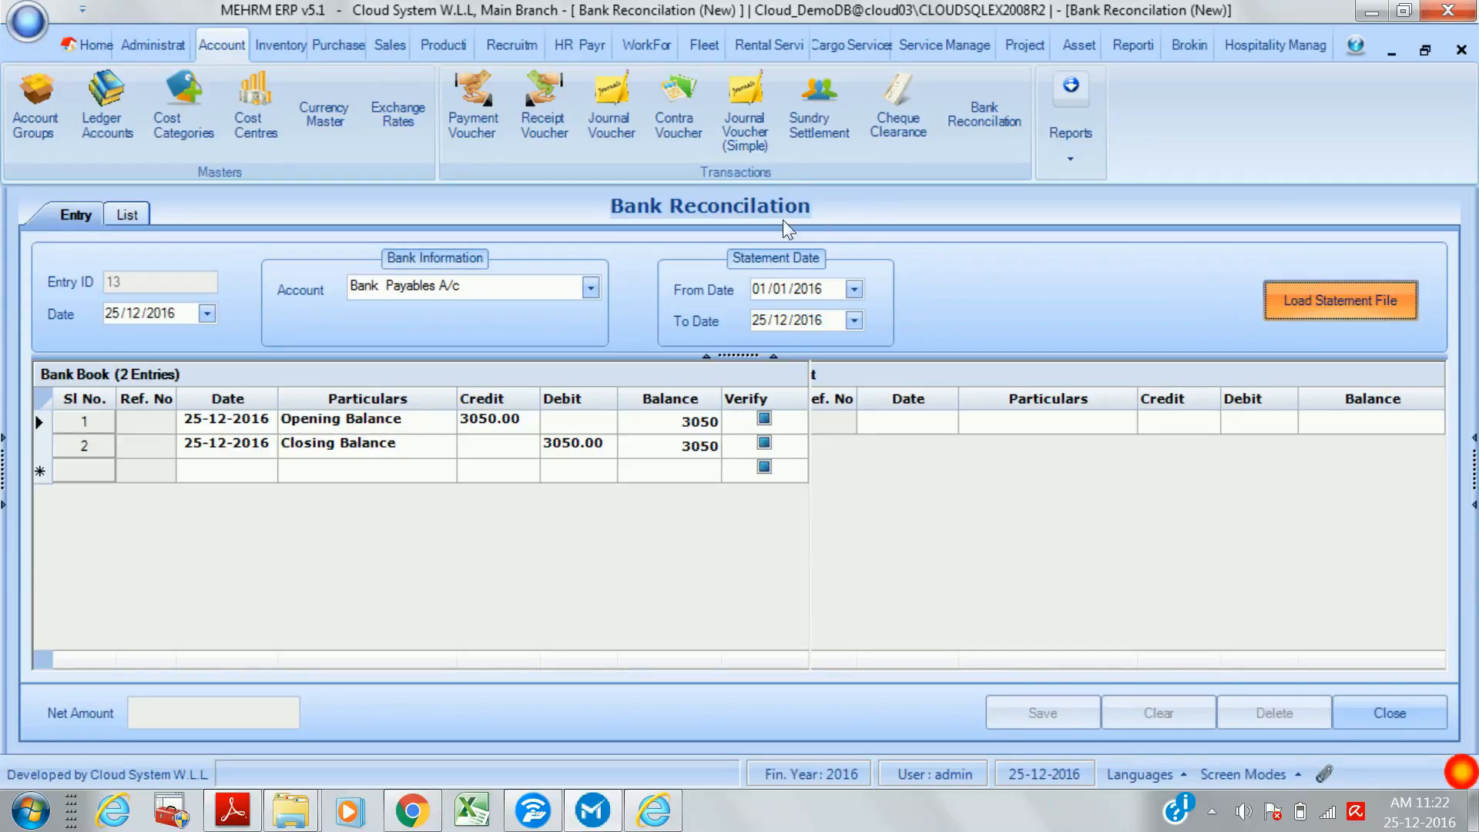
pyautogui.click(802, 472)
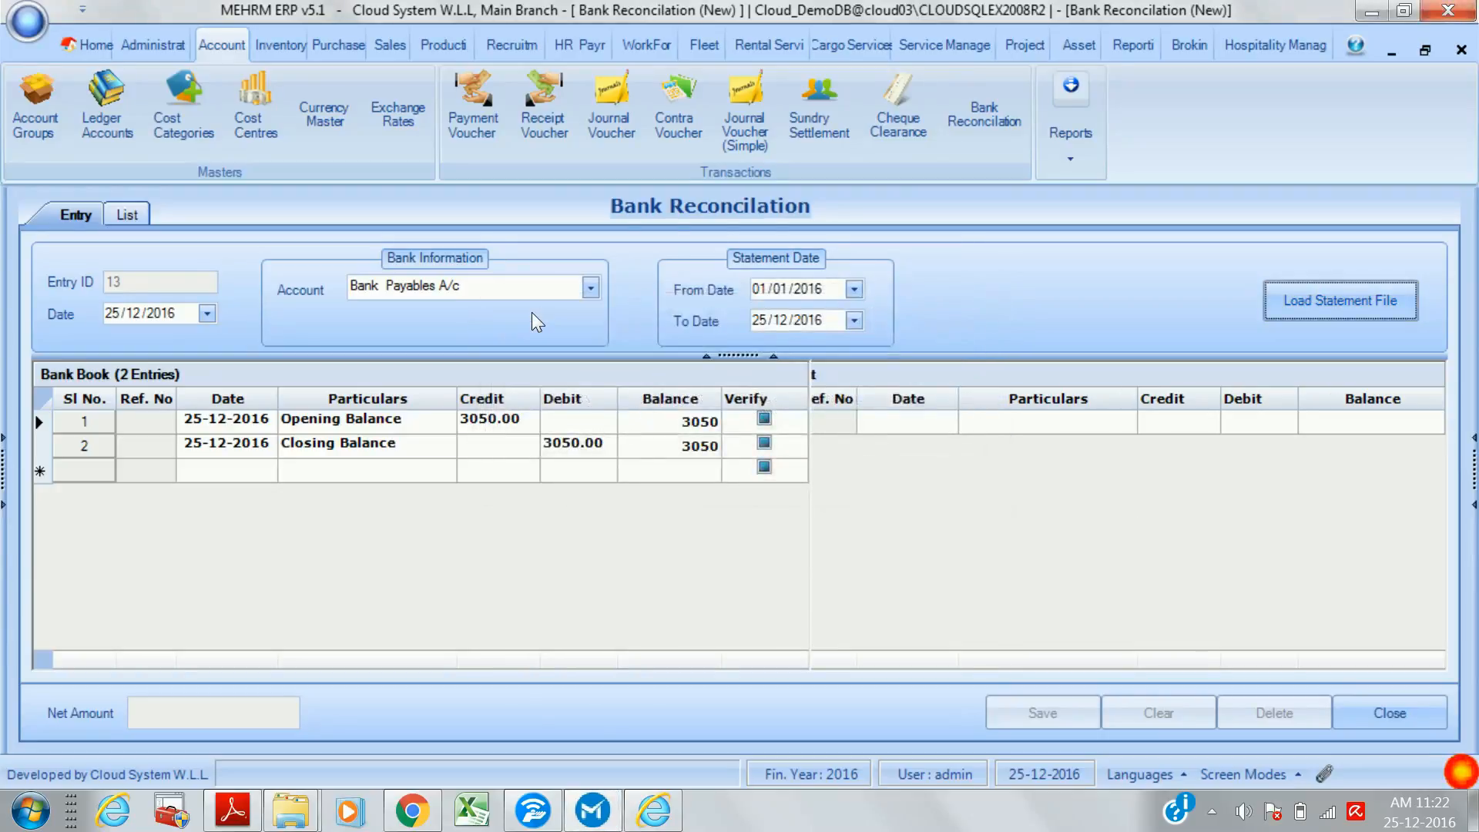
pyautogui.click(786, 380)
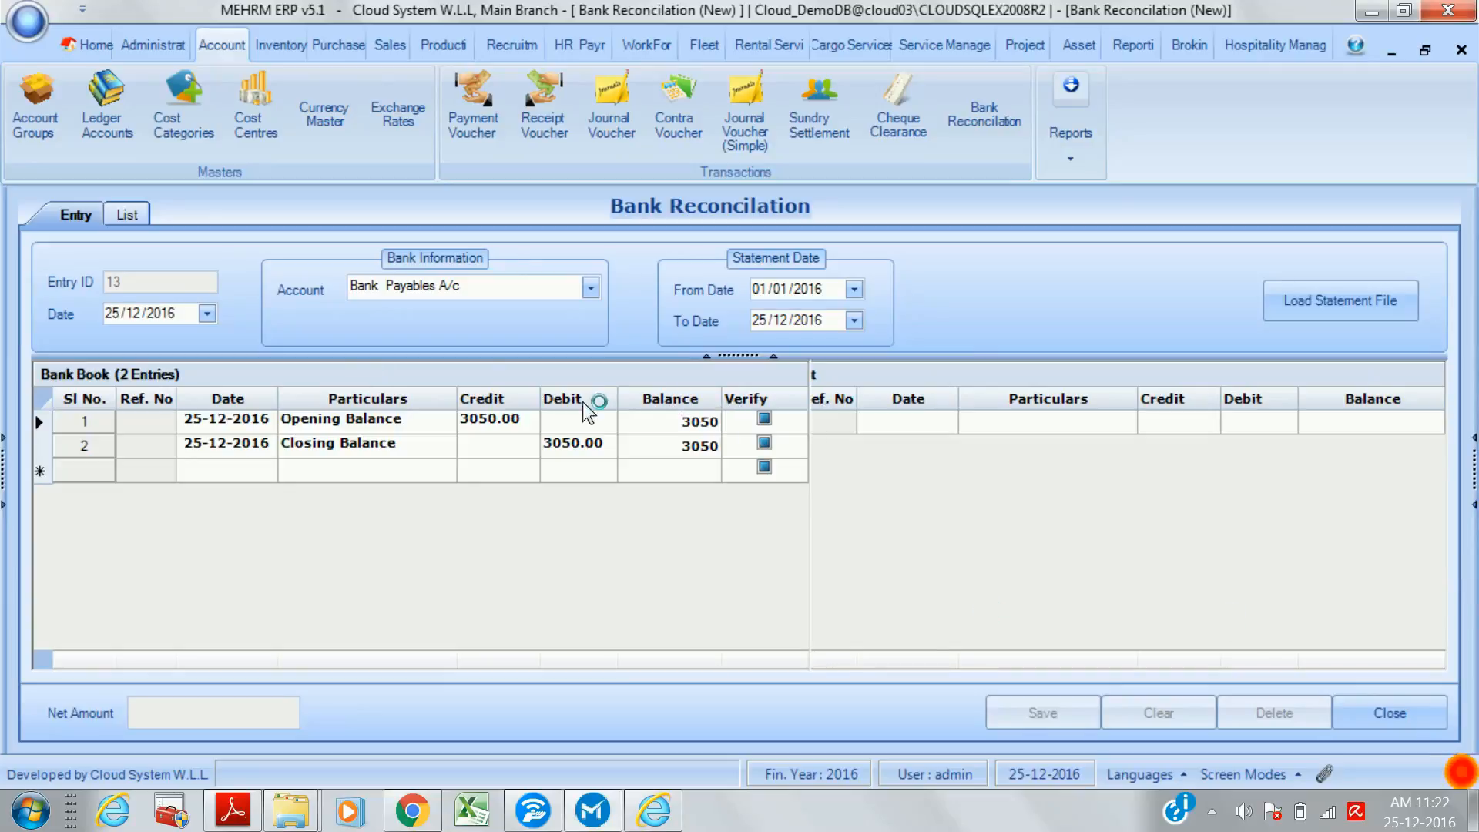
pyautogui.click(1396, 723)
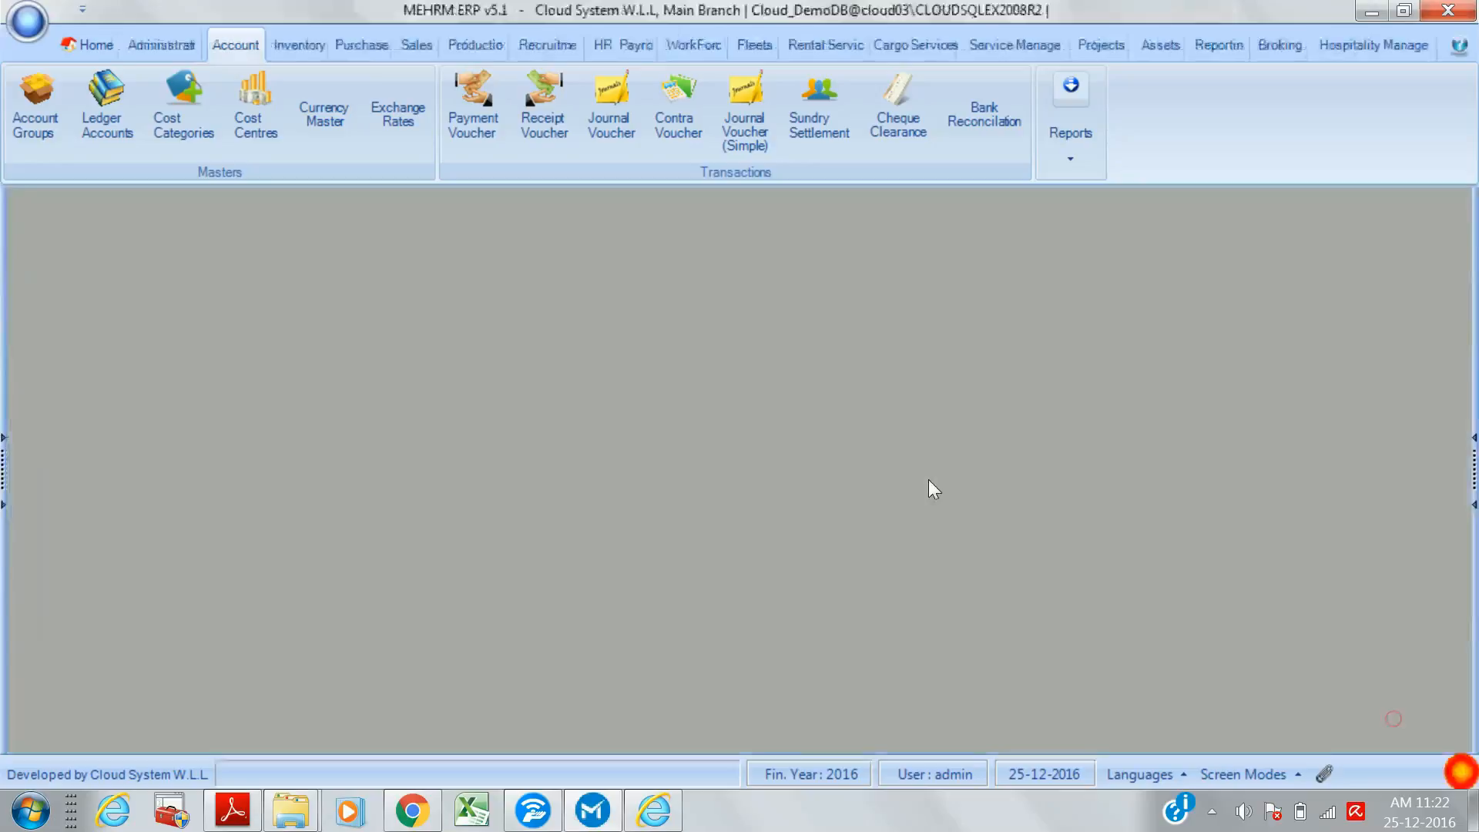
# - Open the Account Books report
pyautogui.click(1067, 132)
pyautogui.click(461, 231)
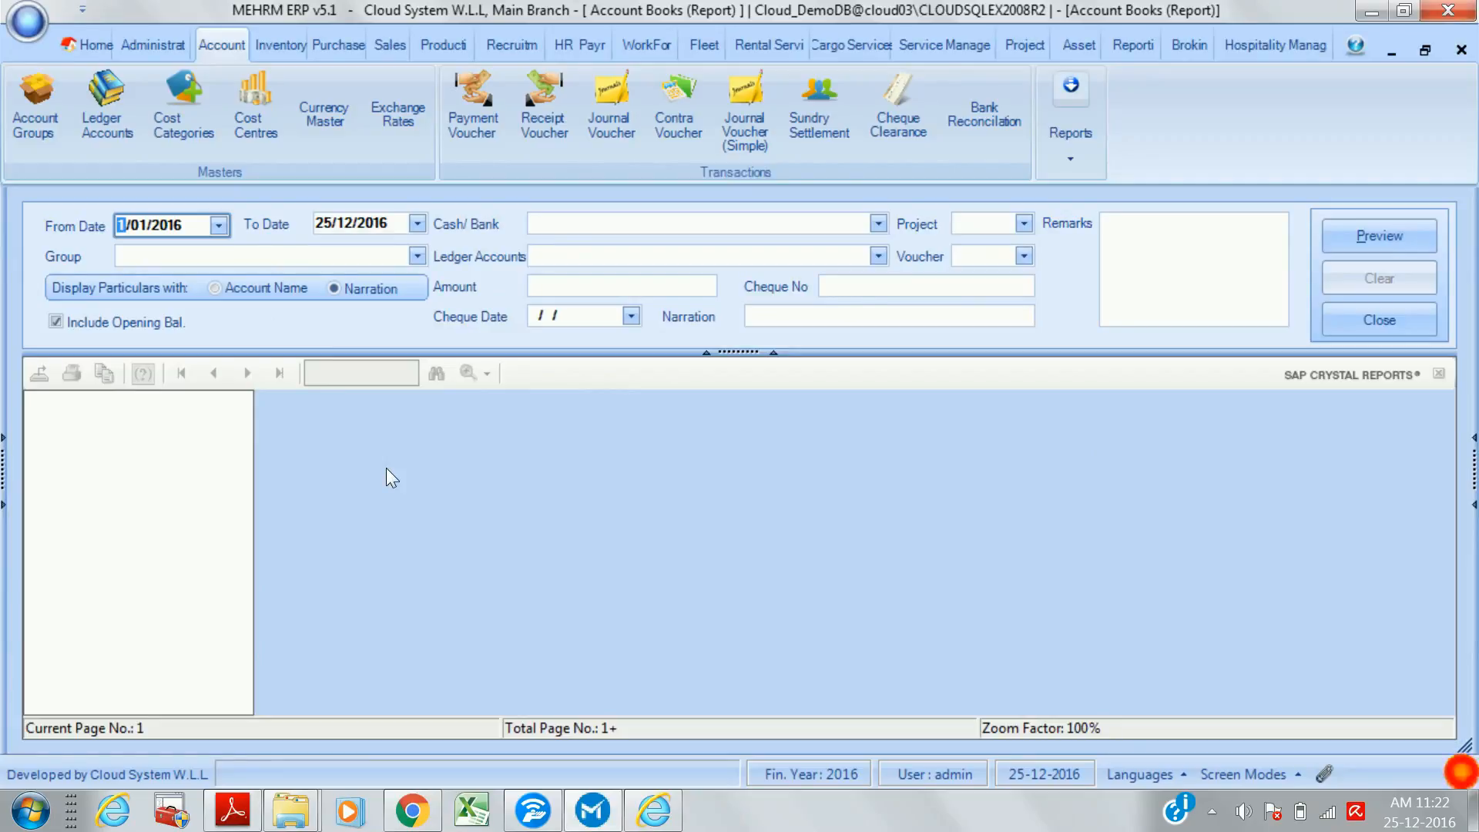
# - Try Expenses as the group for the Account Books report and clear the selection
pyautogui.click(416, 256)
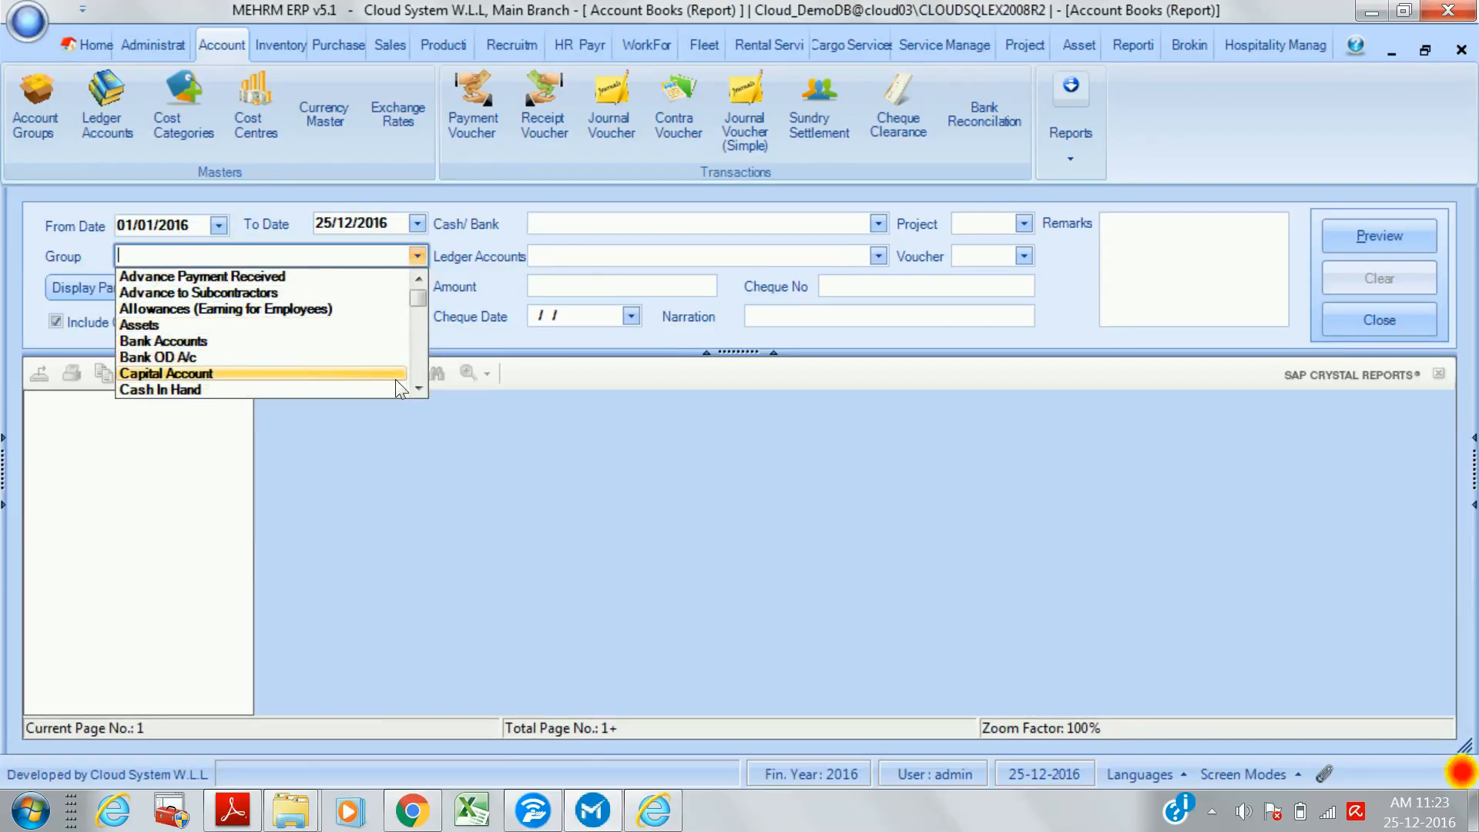
pyautogui.click(420, 390)
pyautogui.click(421, 392)
pyautogui.click(421, 391)
pyautogui.click(421, 391)
pyautogui.click(420, 391)
pyautogui.click(421, 391)
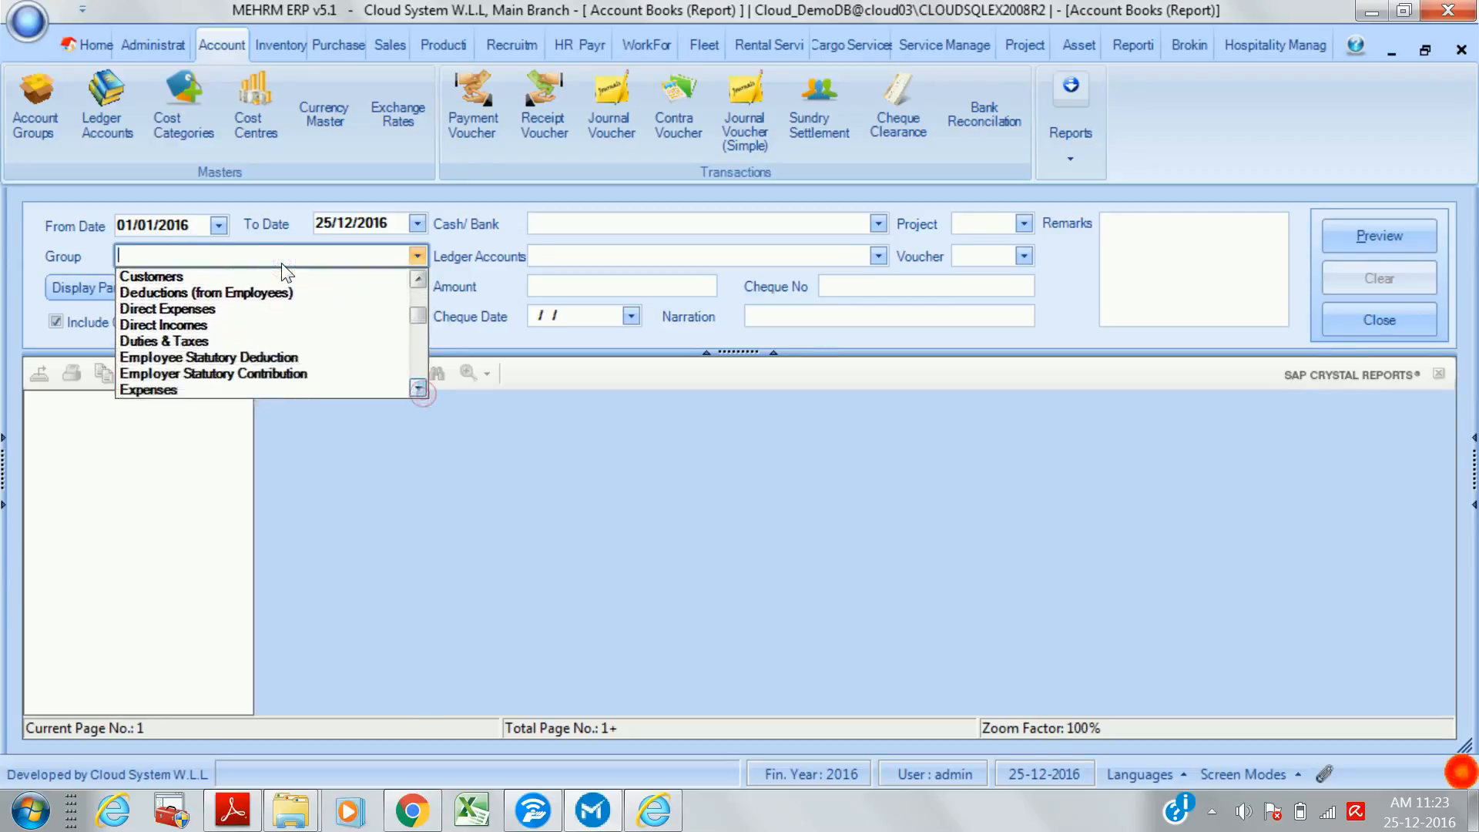
pyautogui.click(347, 390)
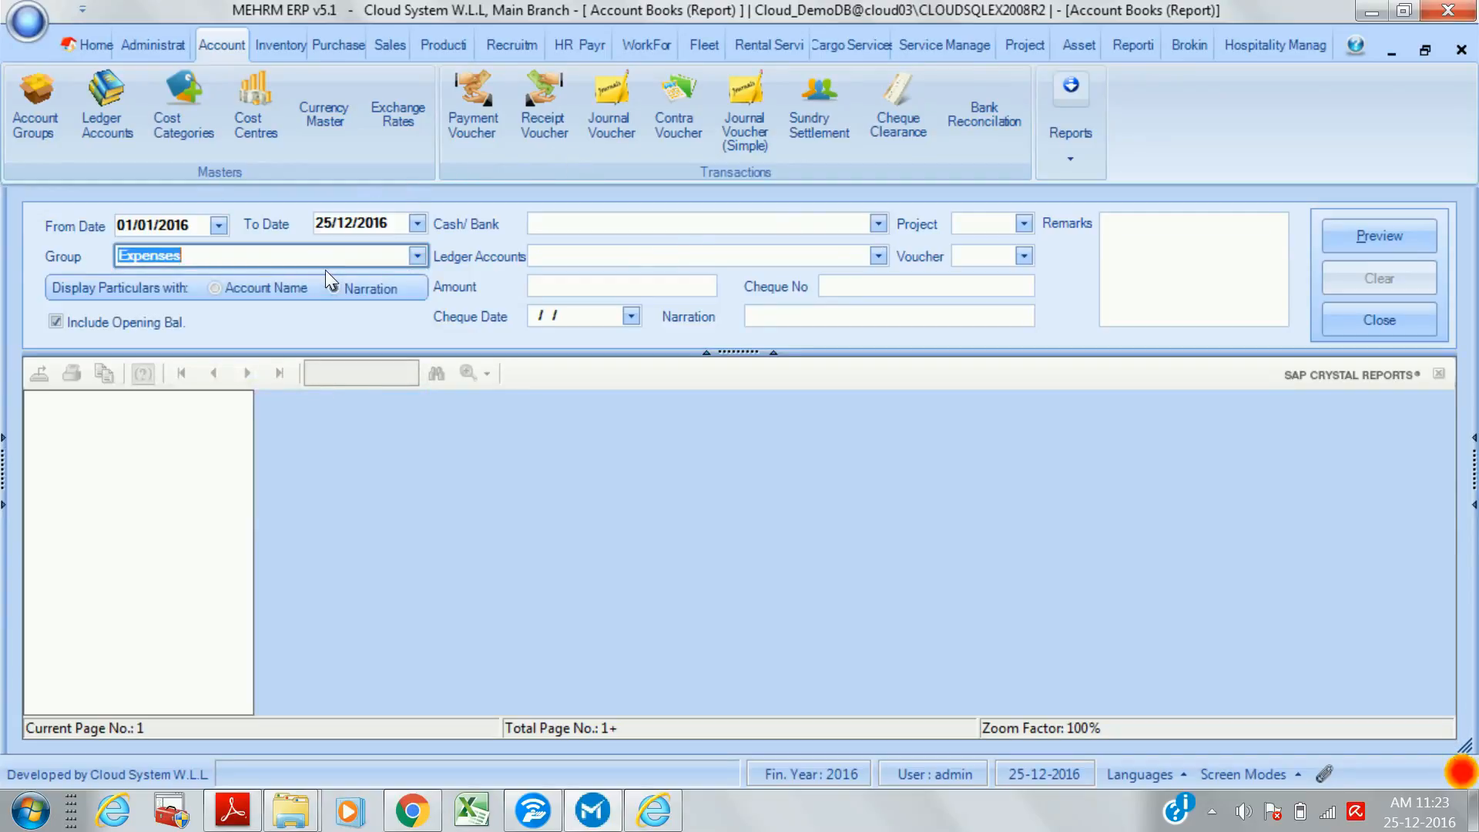
pyautogui.press('BackSpace')
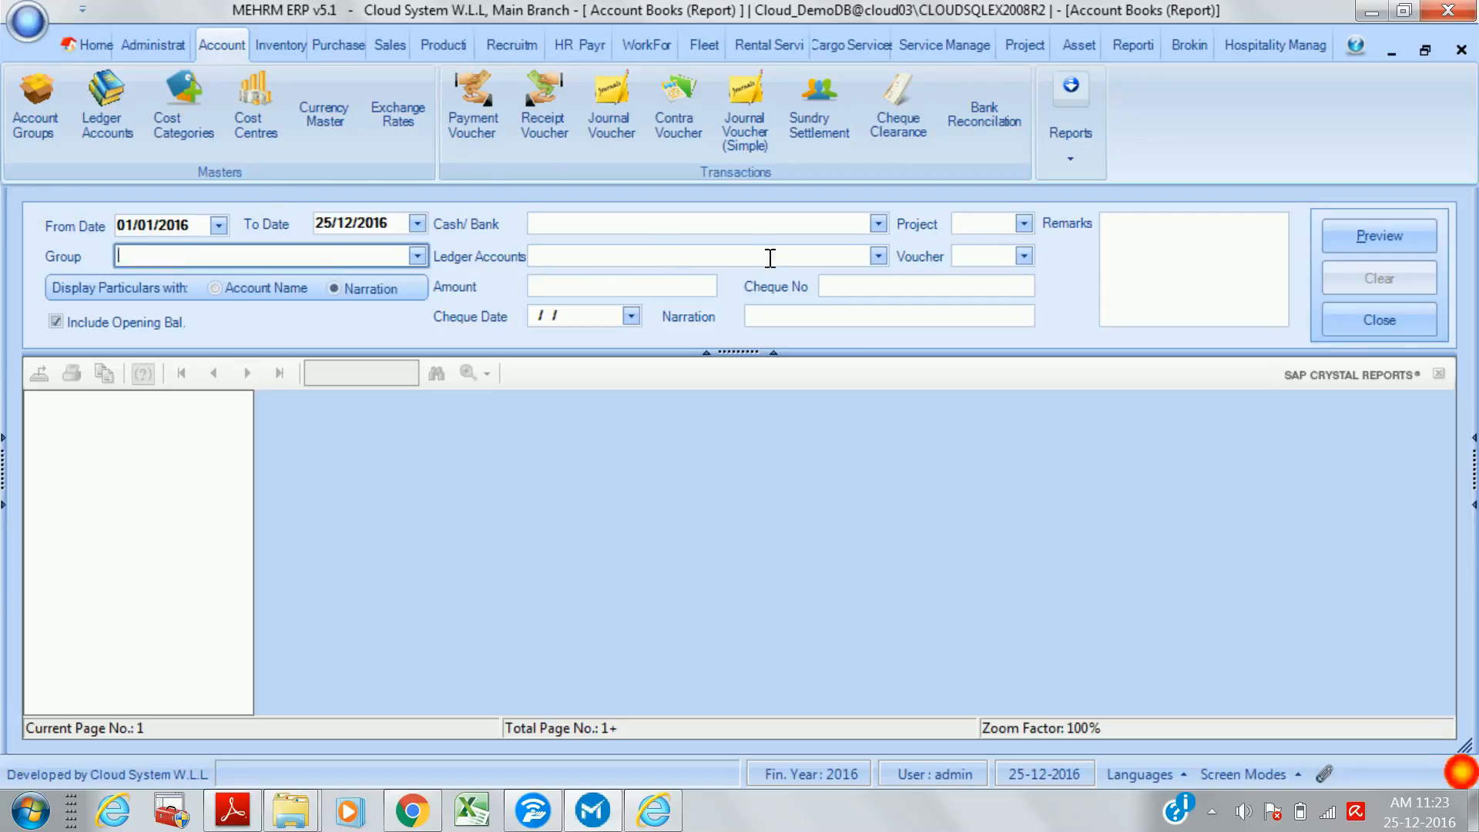
# - Try to preview the Account Books report for Bank Receivables A/c without choosing a group
pyautogui.click(878, 224)
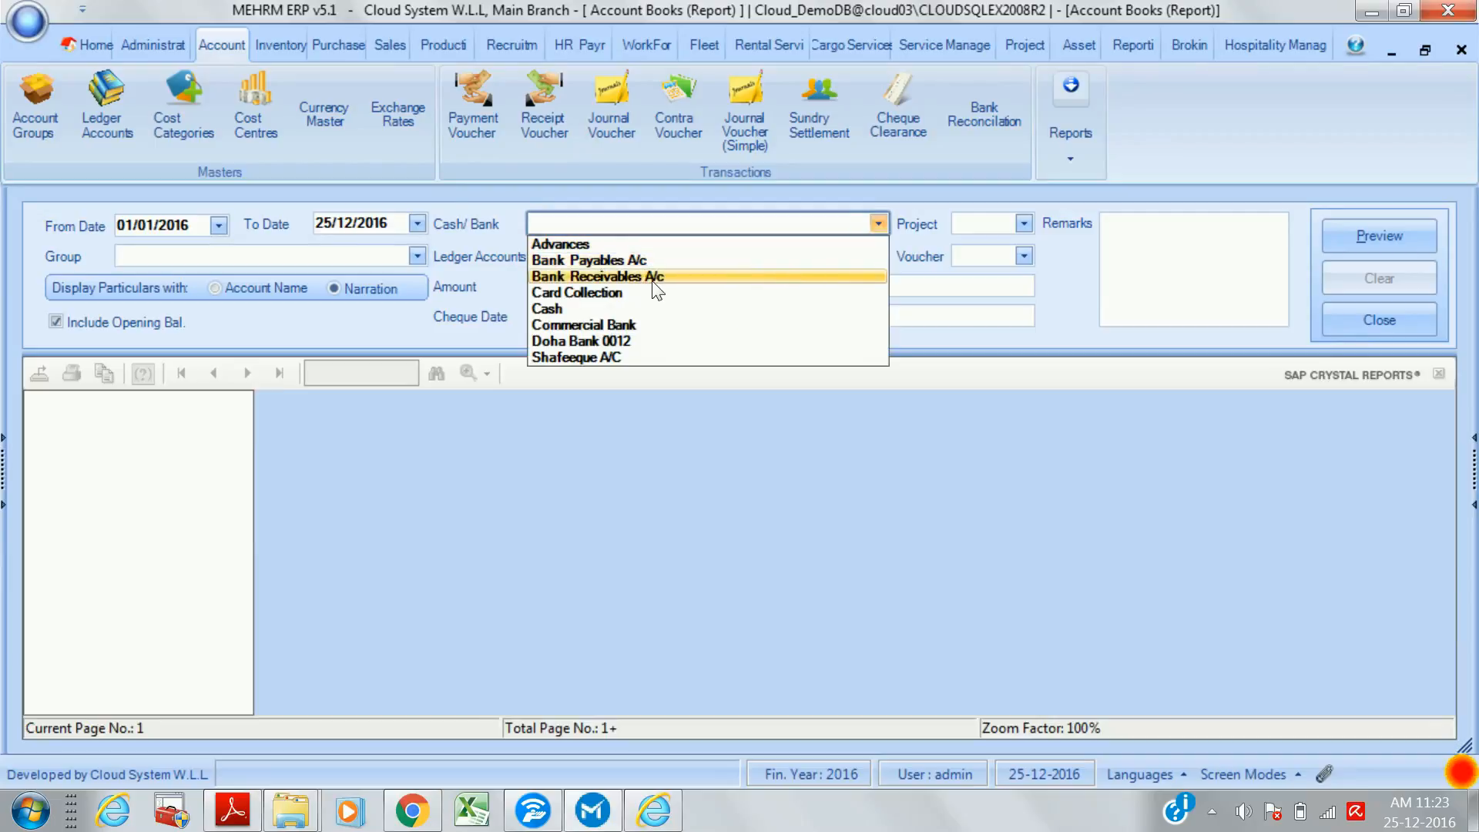
pyautogui.press('Return')
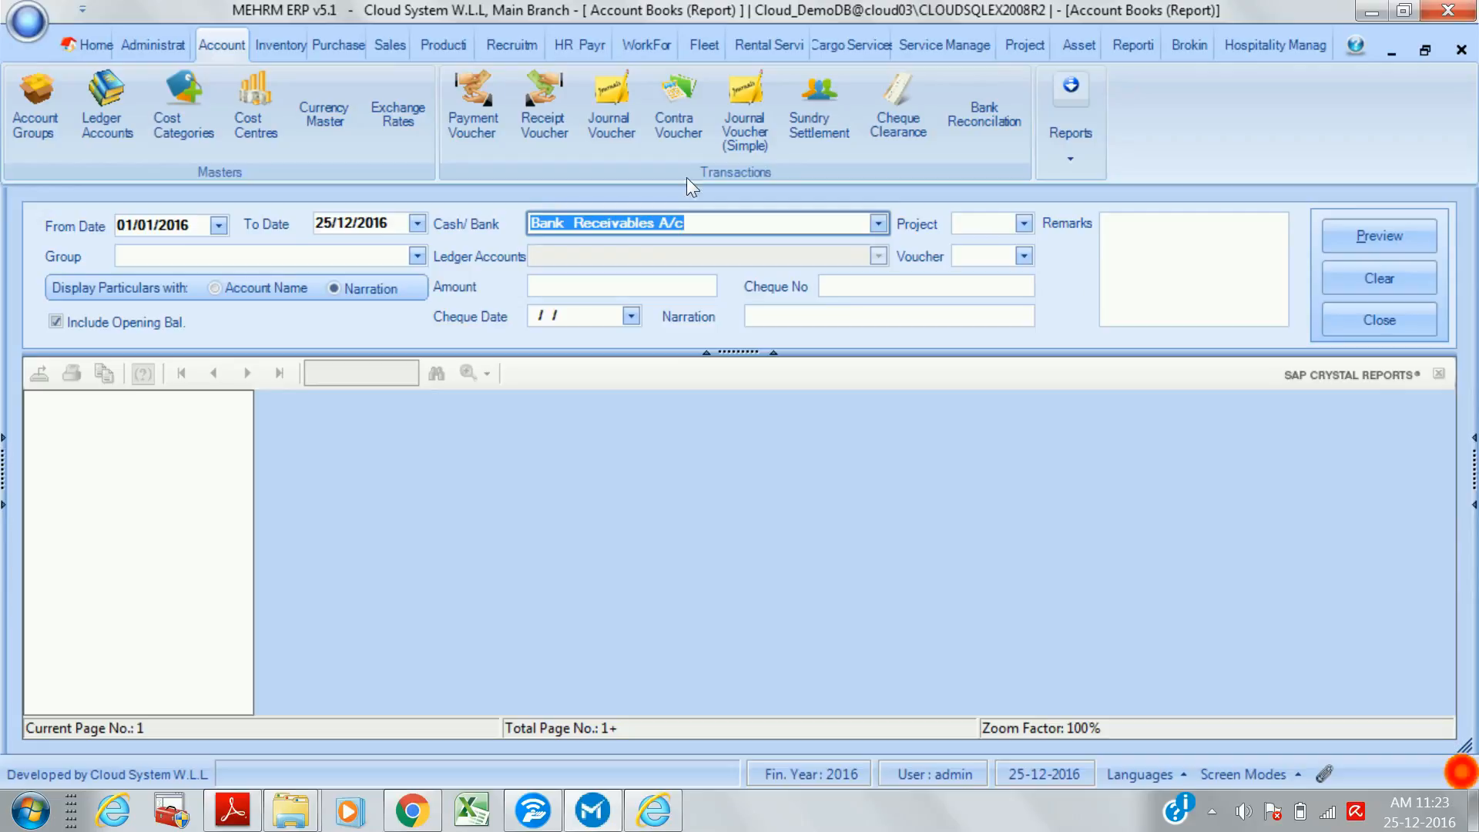
pyautogui.click(1380, 235)
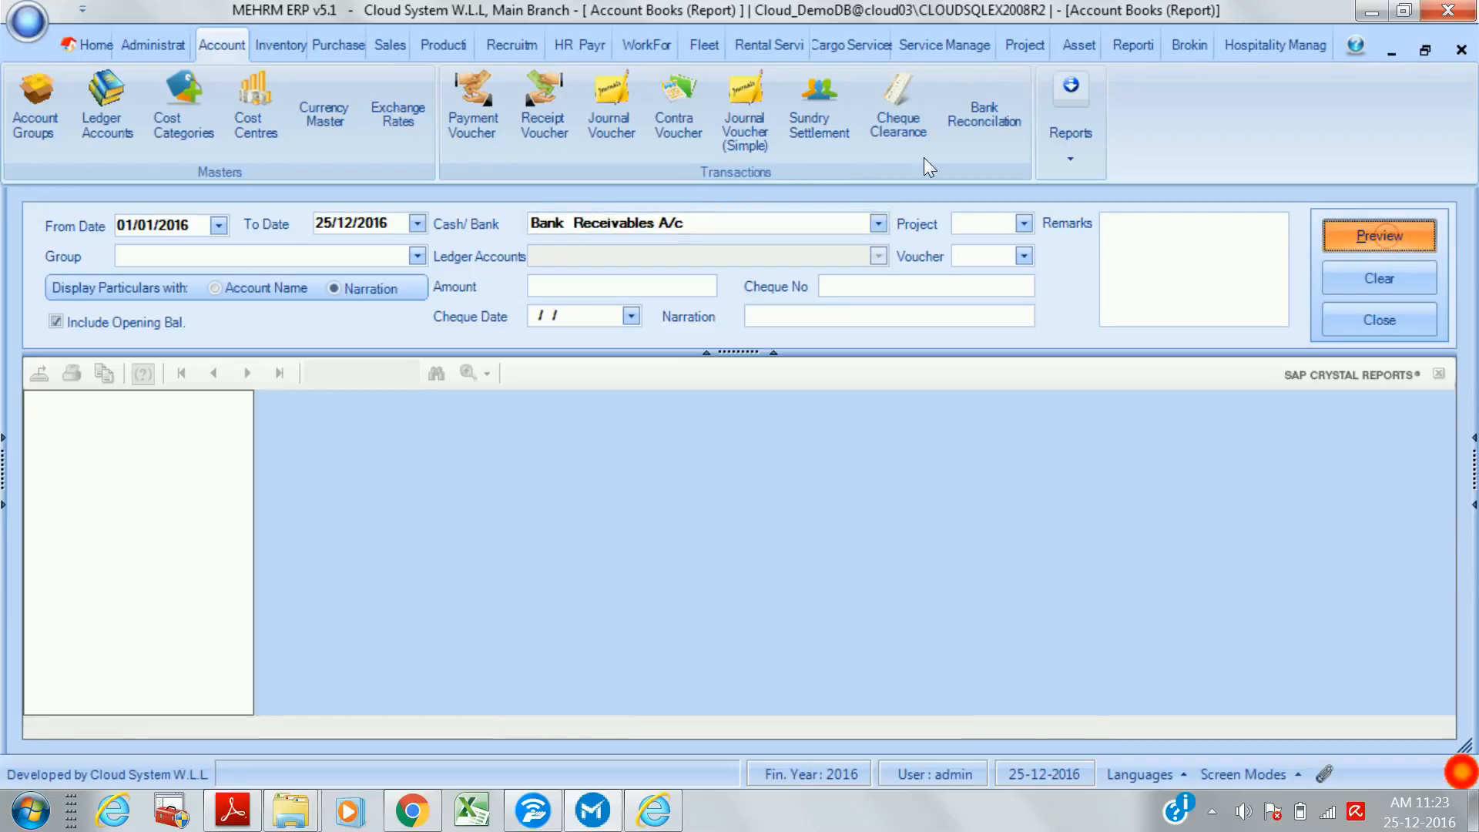
pyautogui.click(917, 508)
# - Set the group to Bank Accounts and the cash/bank account to Bank Receivables A/c, and preview the report
pyautogui.click(416, 255)
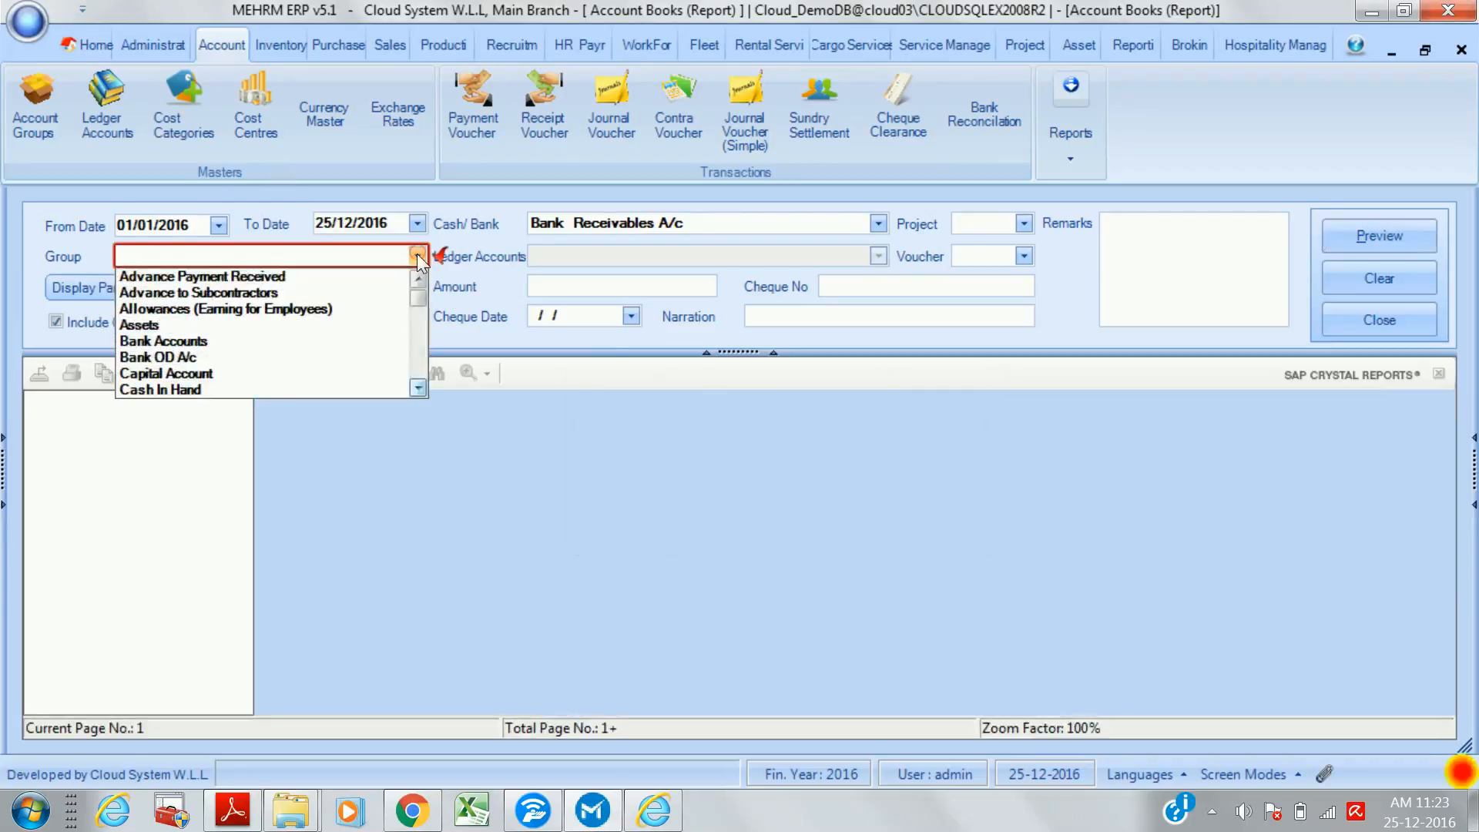
pyautogui.click(230, 342)
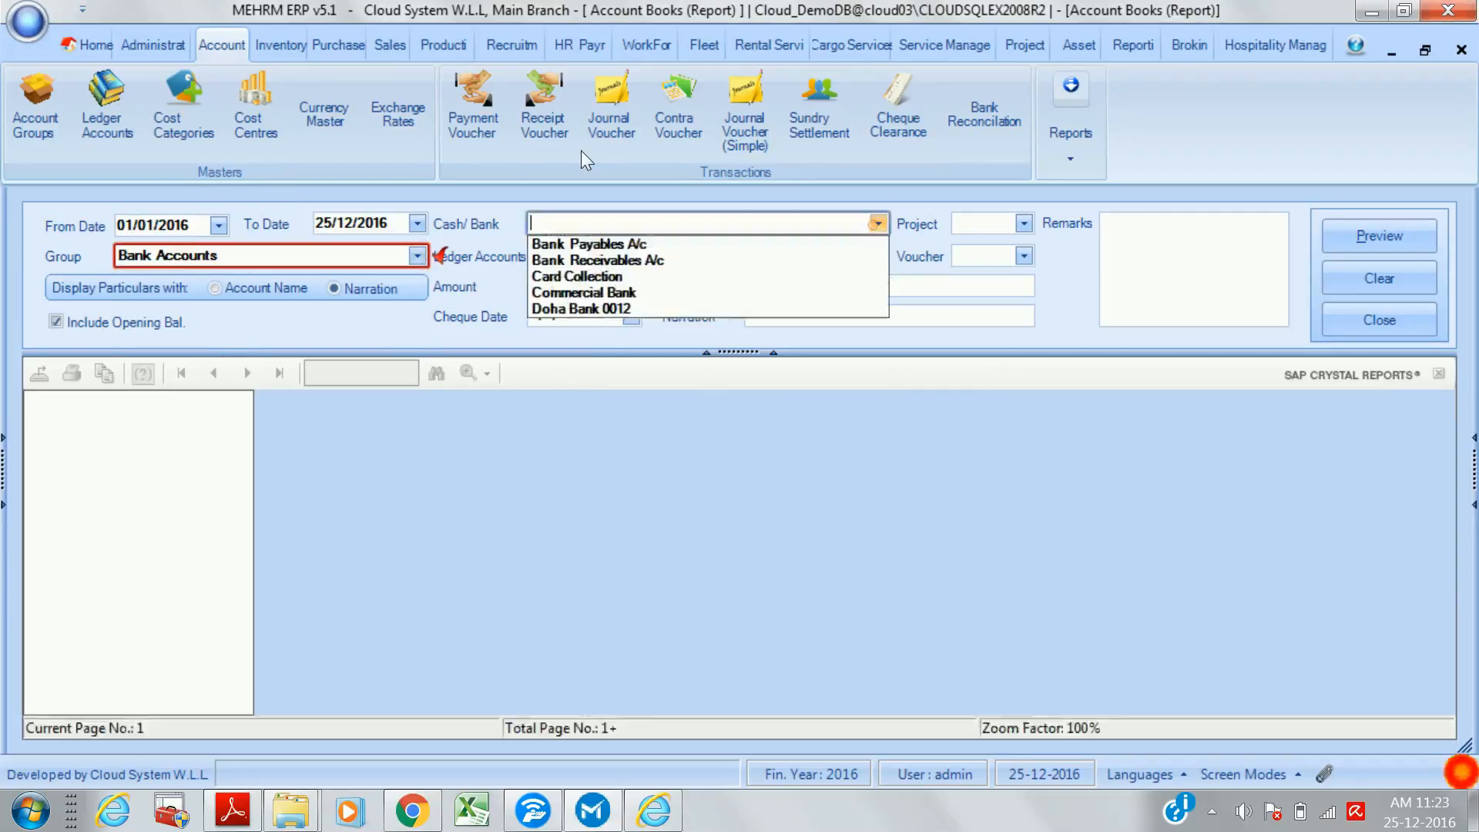
pyautogui.click(759, 262)
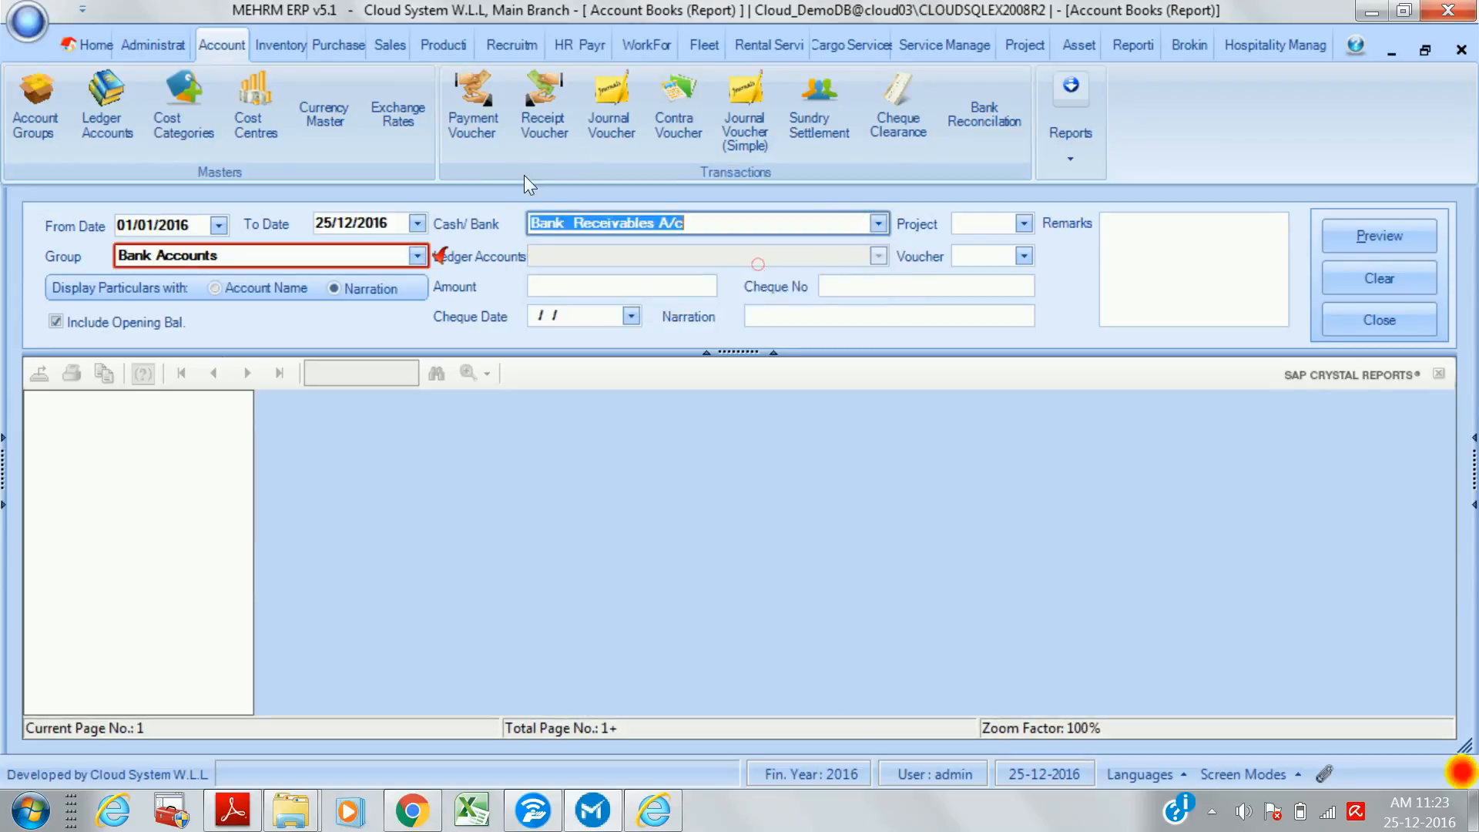
pyautogui.click(1340, 240)
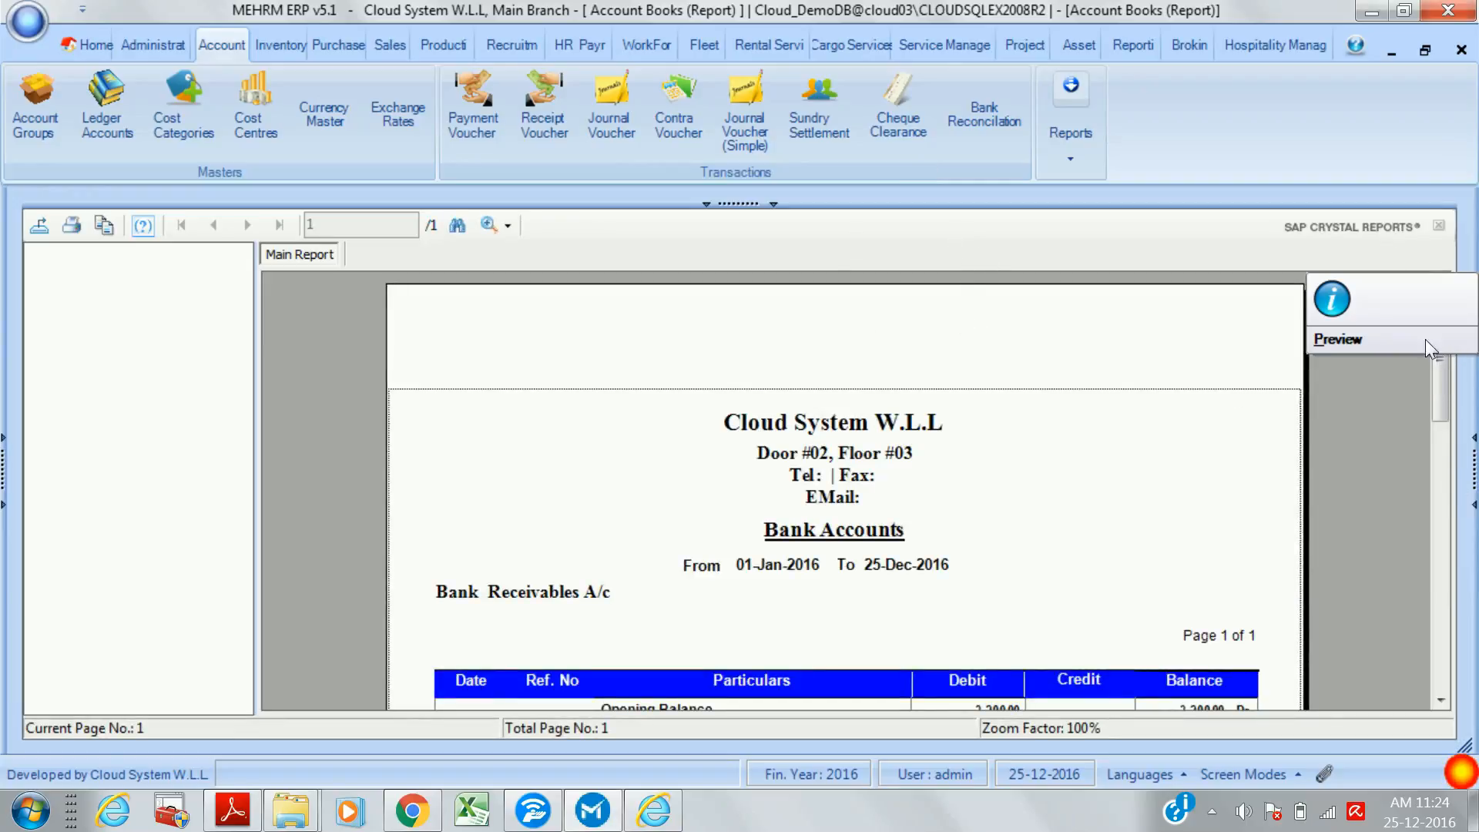
# - Examine the previewed Bank Receivables A/c statement and close the Account Books report
pyautogui.click(1440, 700)
pyautogui.click(1440, 700)
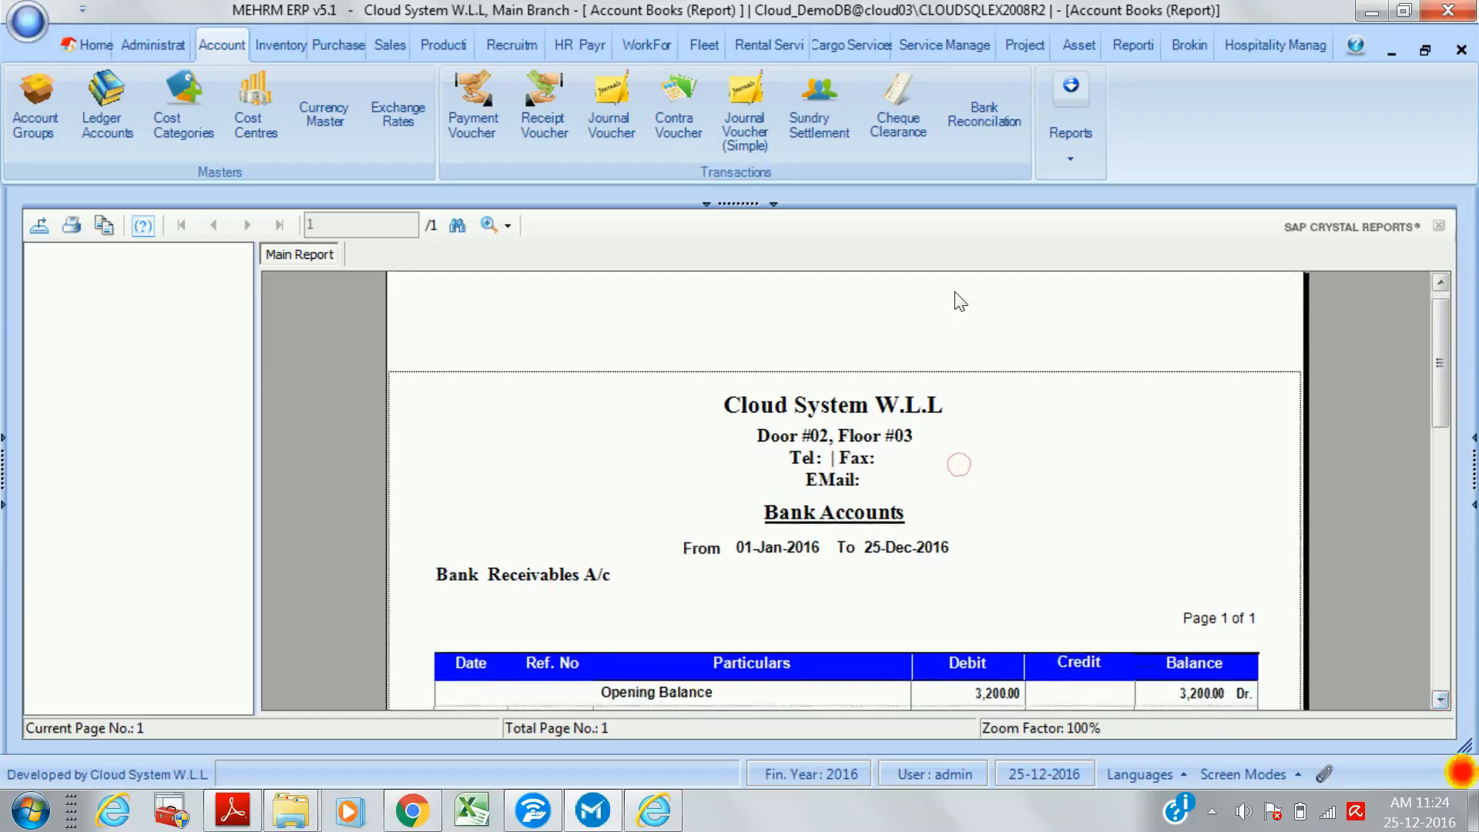
pyautogui.moveTo(1445, 396); pyautogui.dragTo(1442, 358)
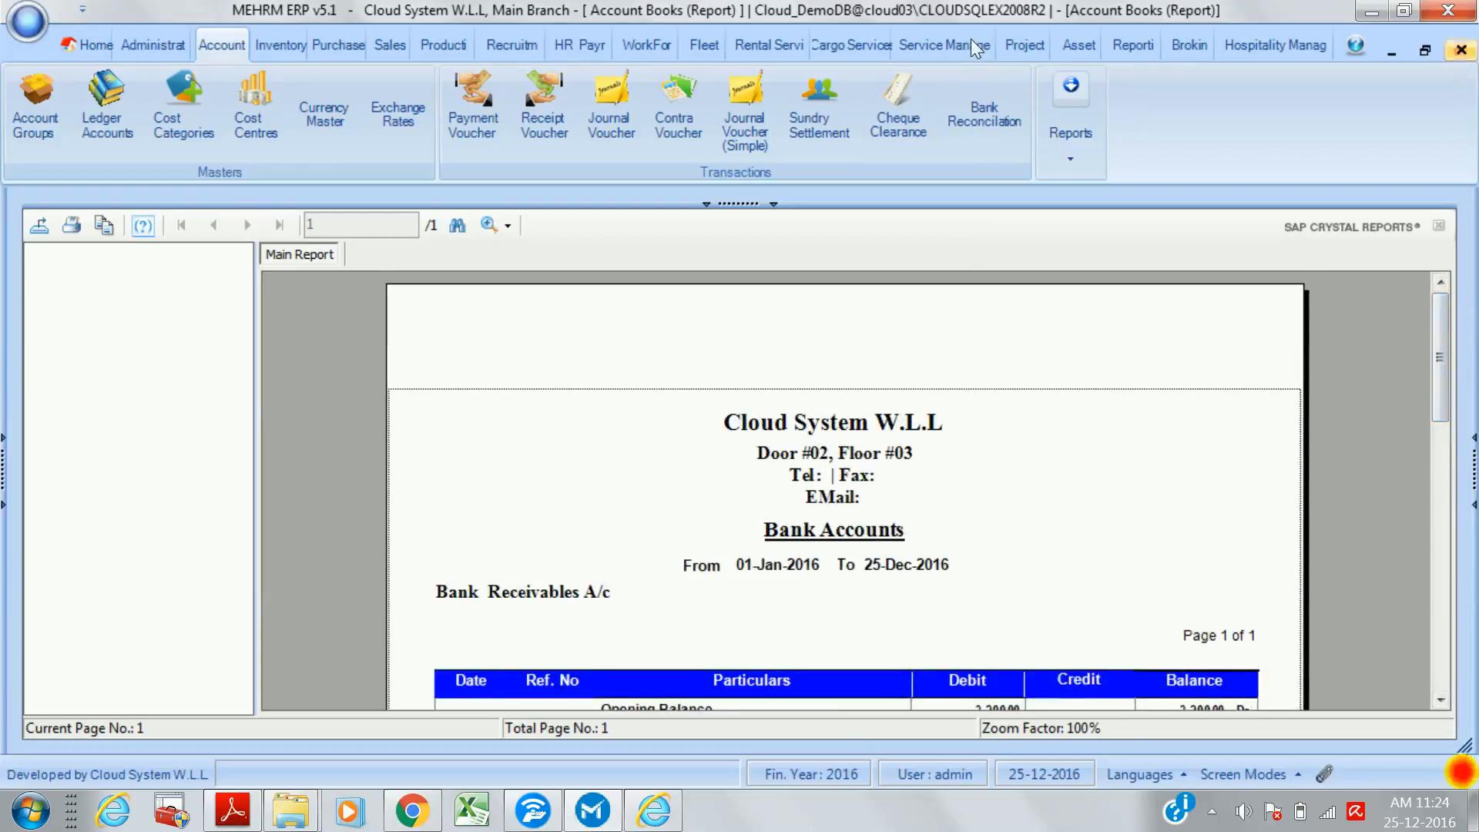
pyautogui.click(1462, 49)
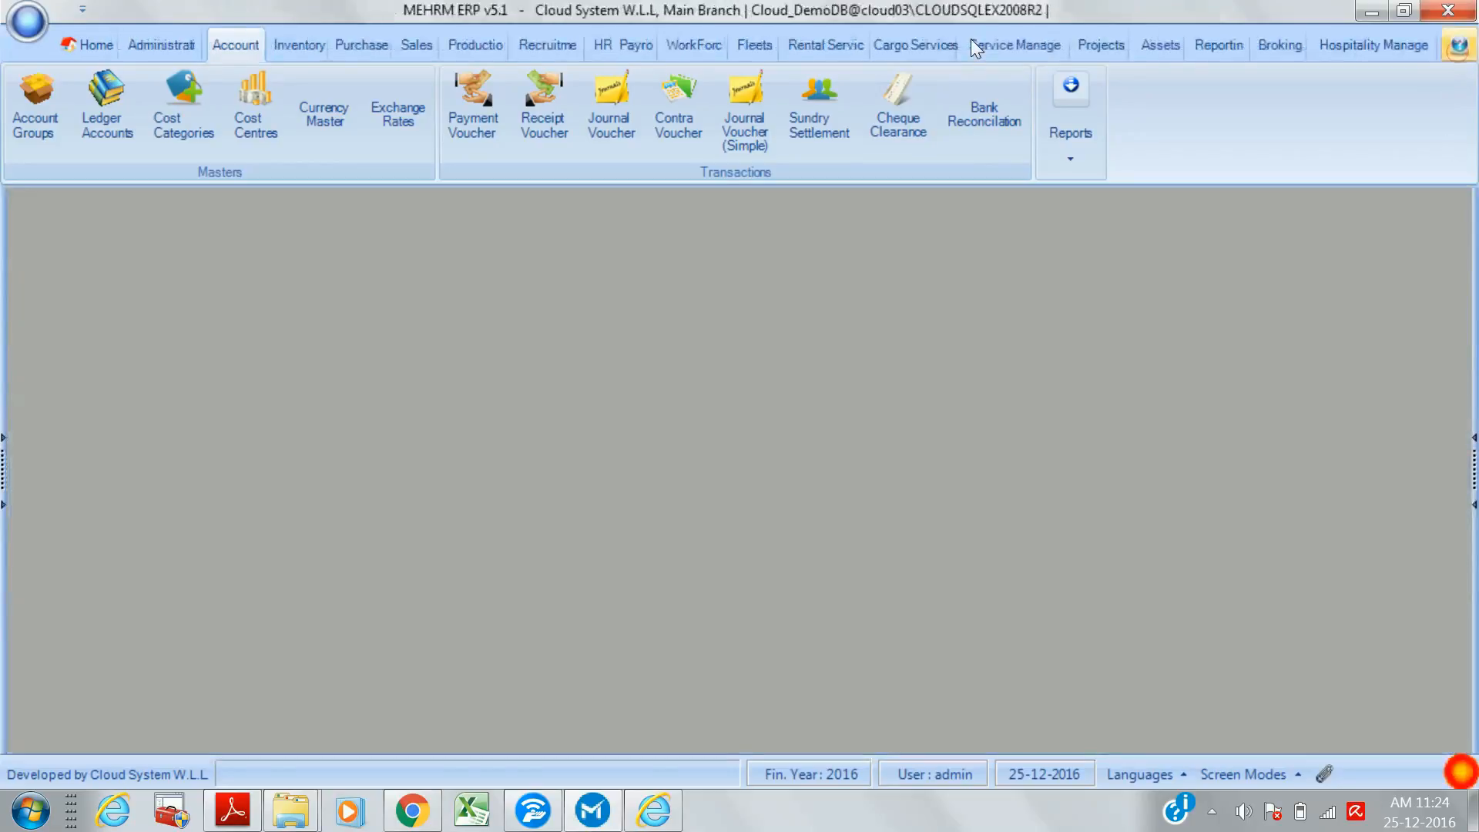
# - Open the Profit & Loss report, toggle Show Cost Details, and preview the detailed vertical report as on 25/12/2016
pyautogui.click(1069, 158)
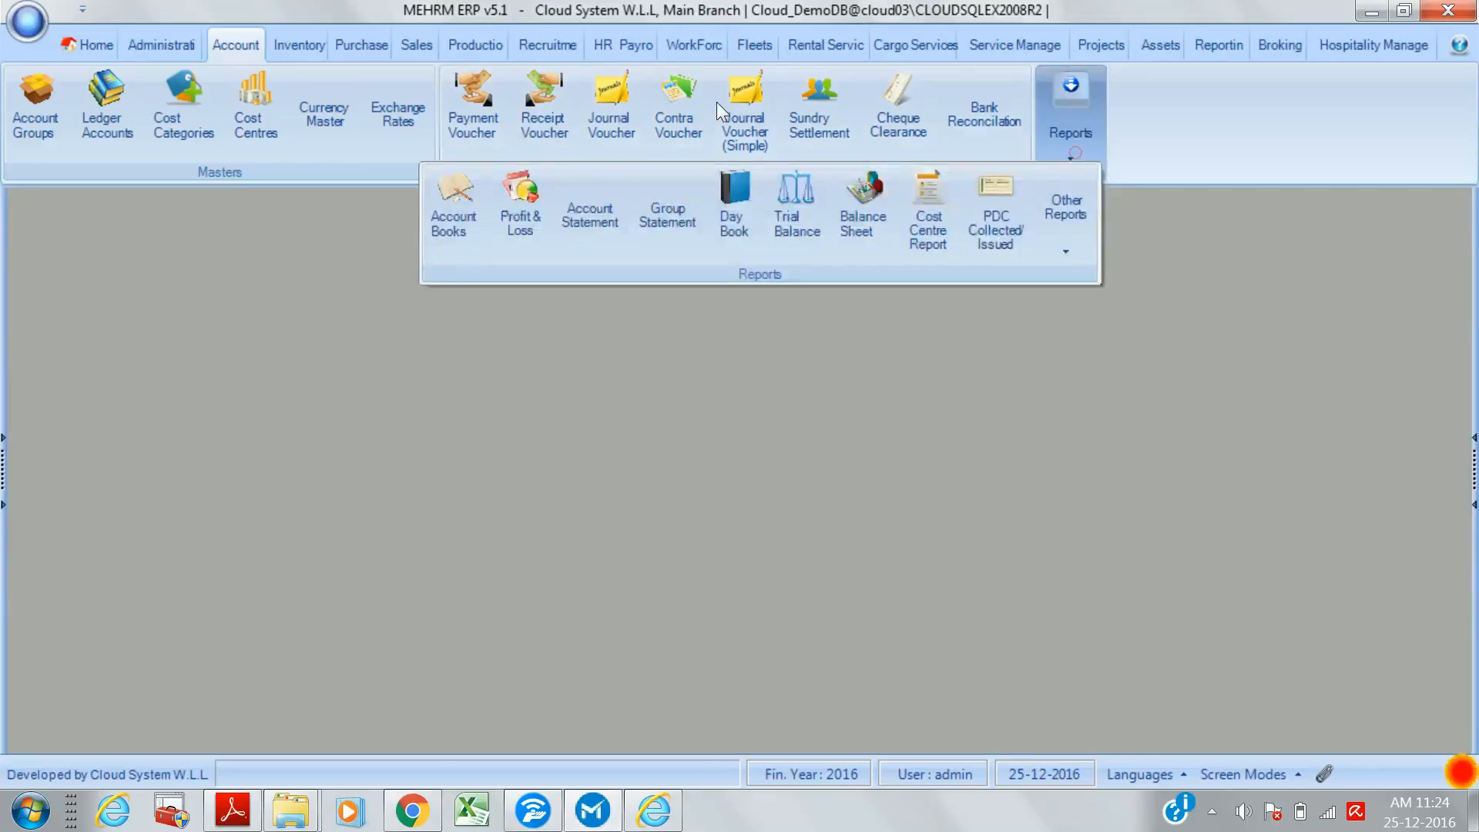
pyautogui.click(520, 217)
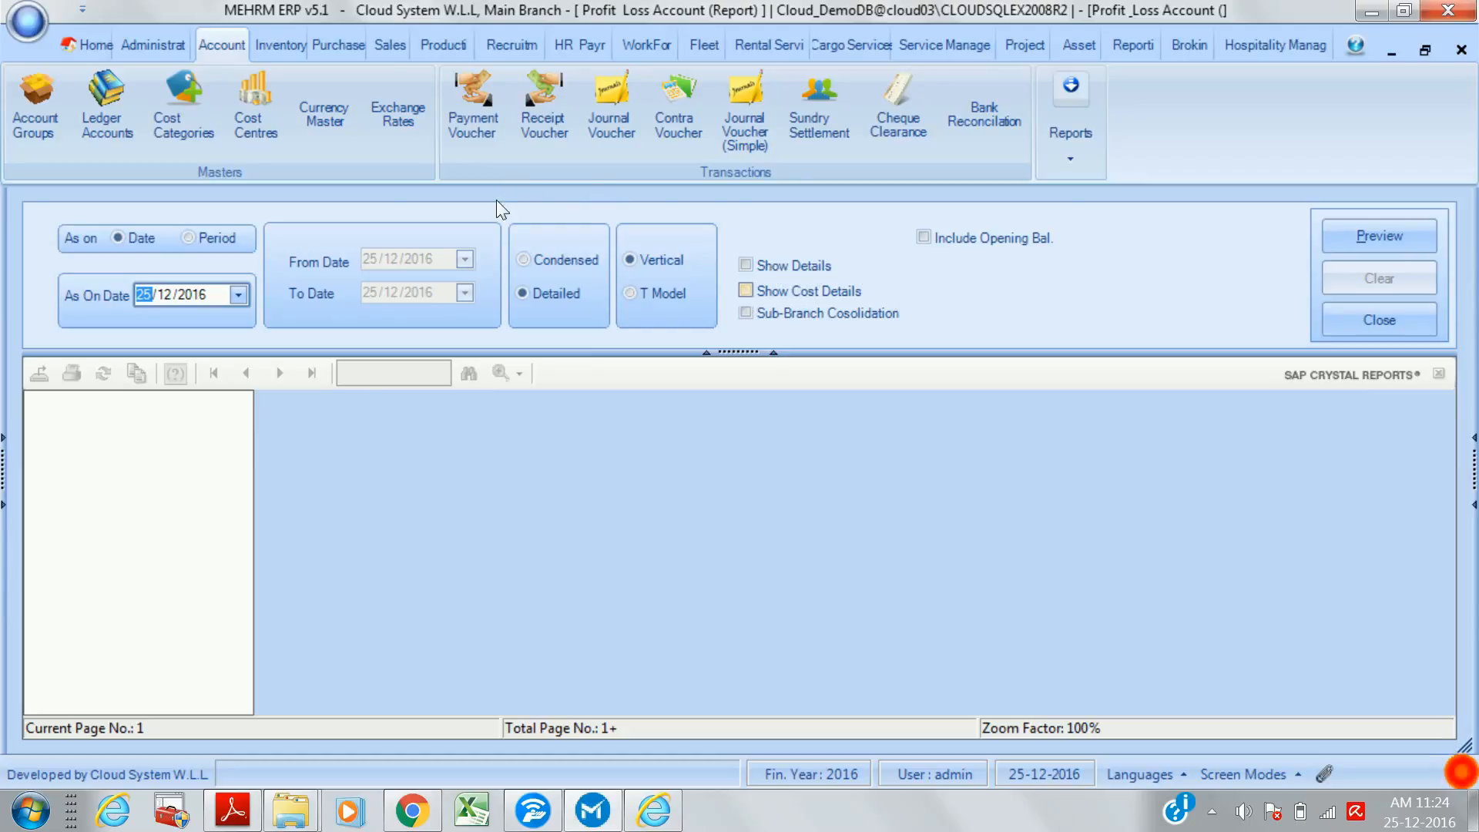
pyautogui.click(746, 292)
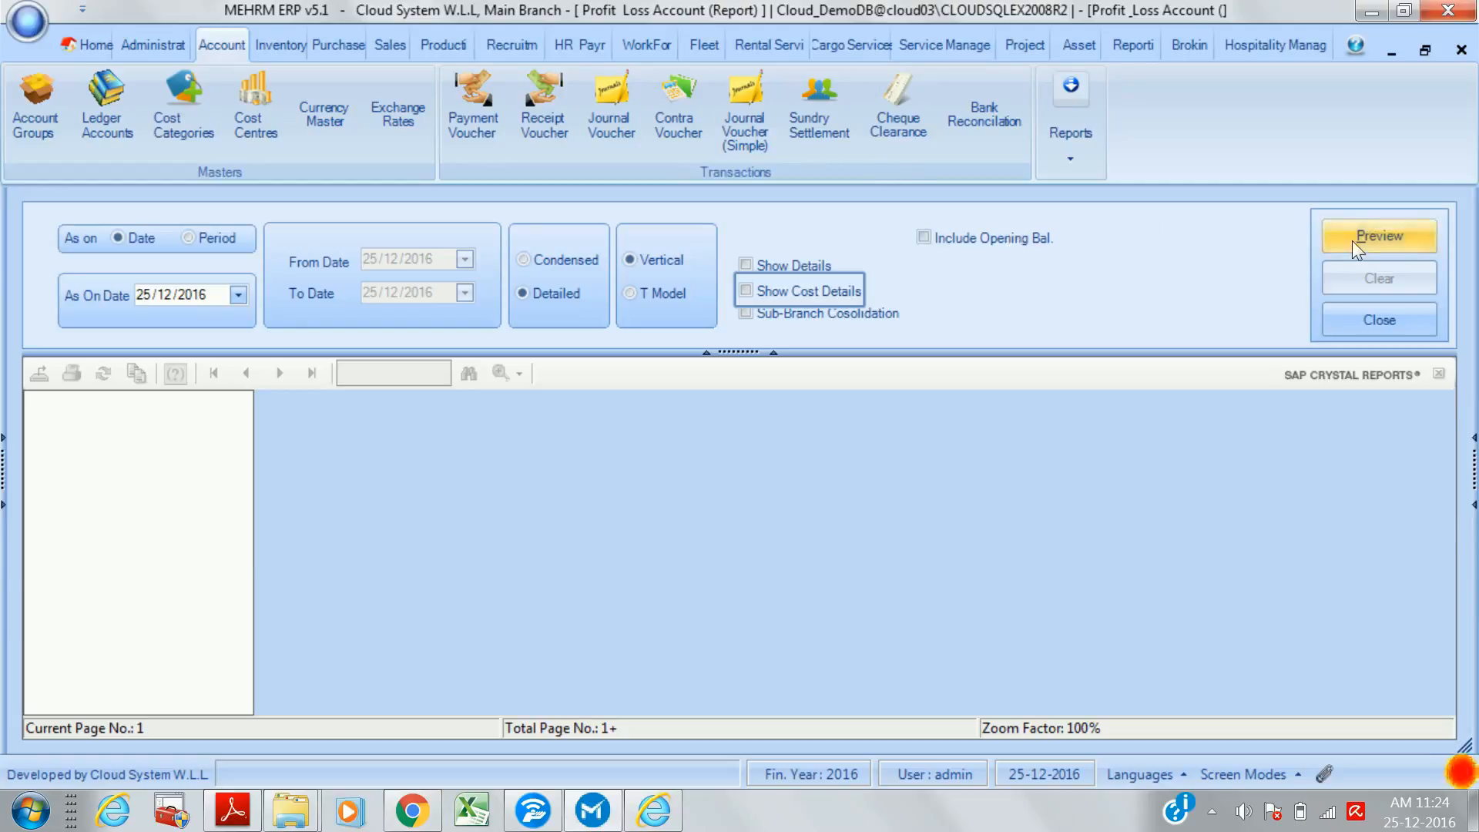
pyautogui.click(1378, 236)
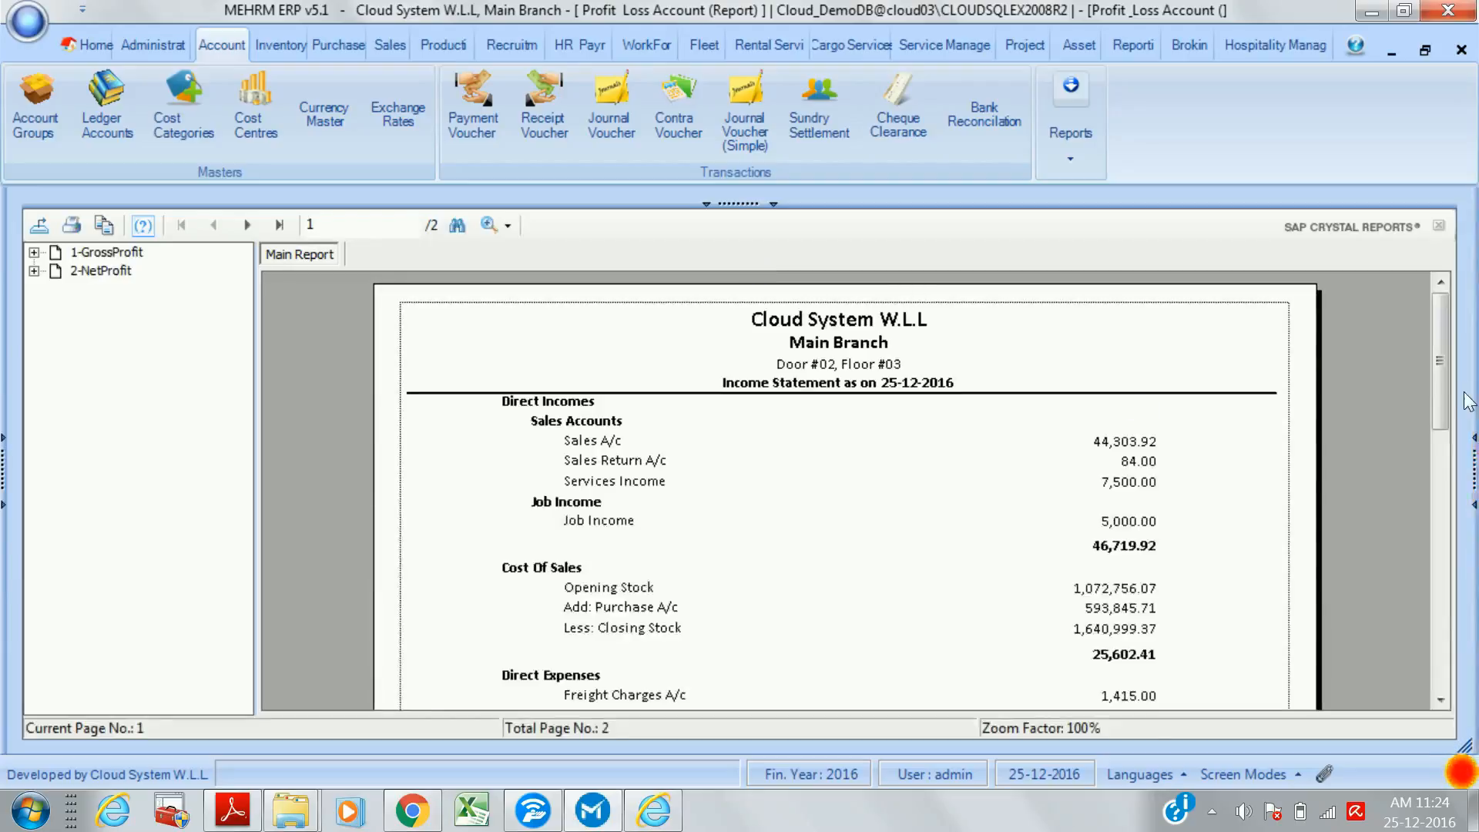
# - Examine the previewed income statement through its last page and close the Profit & Loss report
pyautogui.moveTo(1441, 383); pyautogui.dragTo(1441, 481)
pyautogui.scroll(-6, 972, 333)
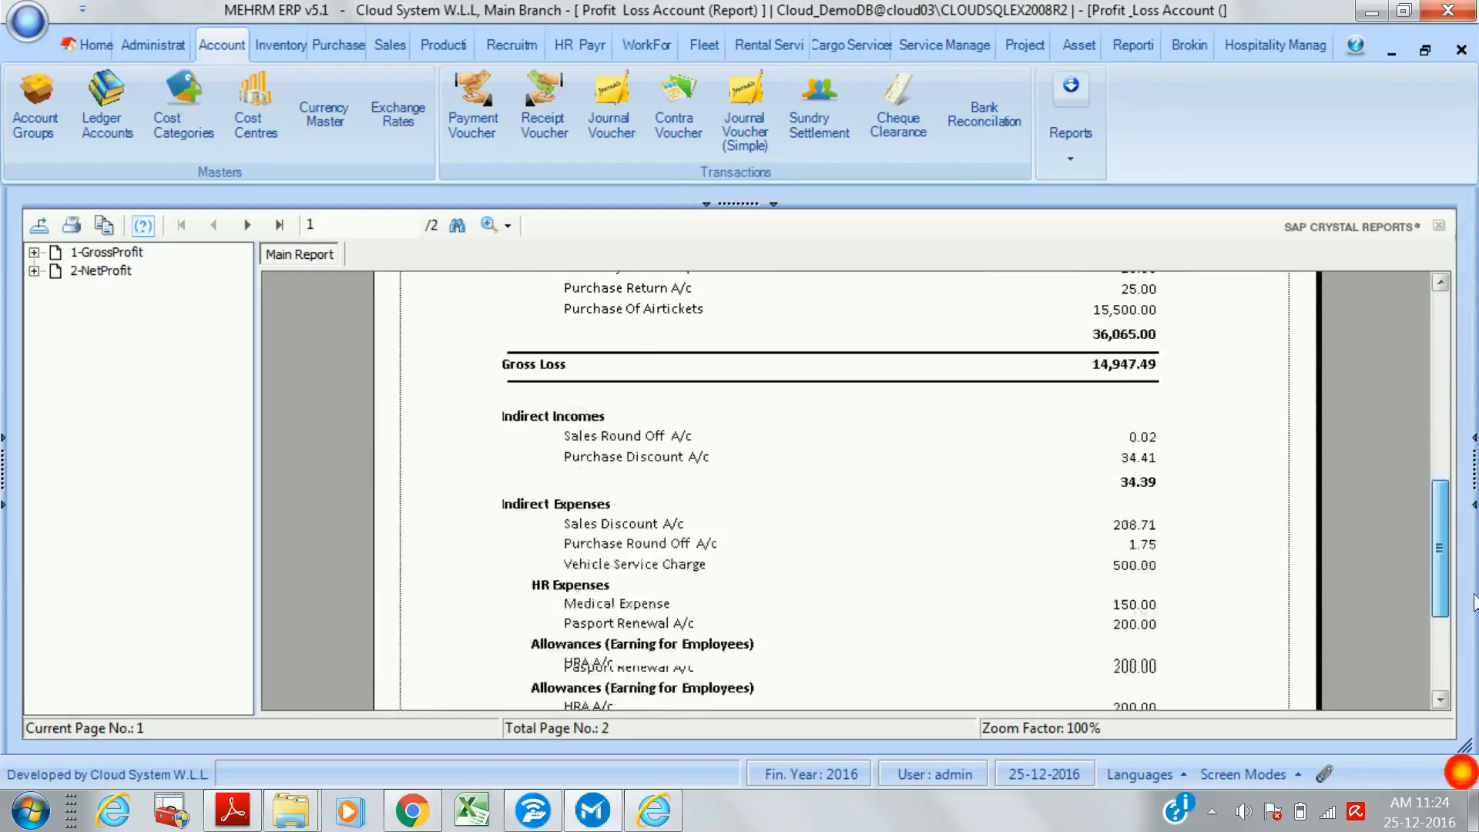
pyautogui.scroll(10, 847, 493)
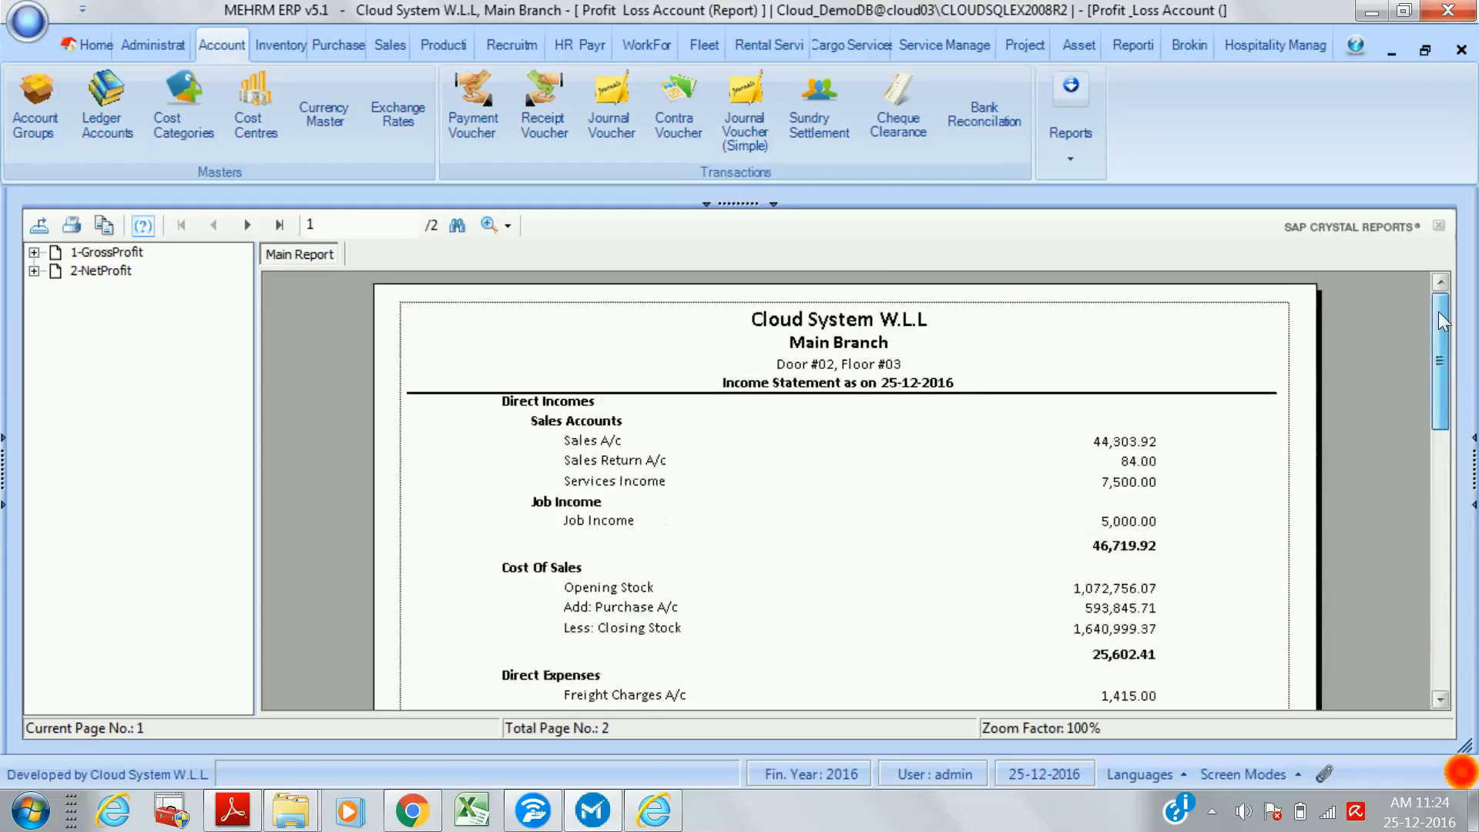
pyautogui.click(280, 225)
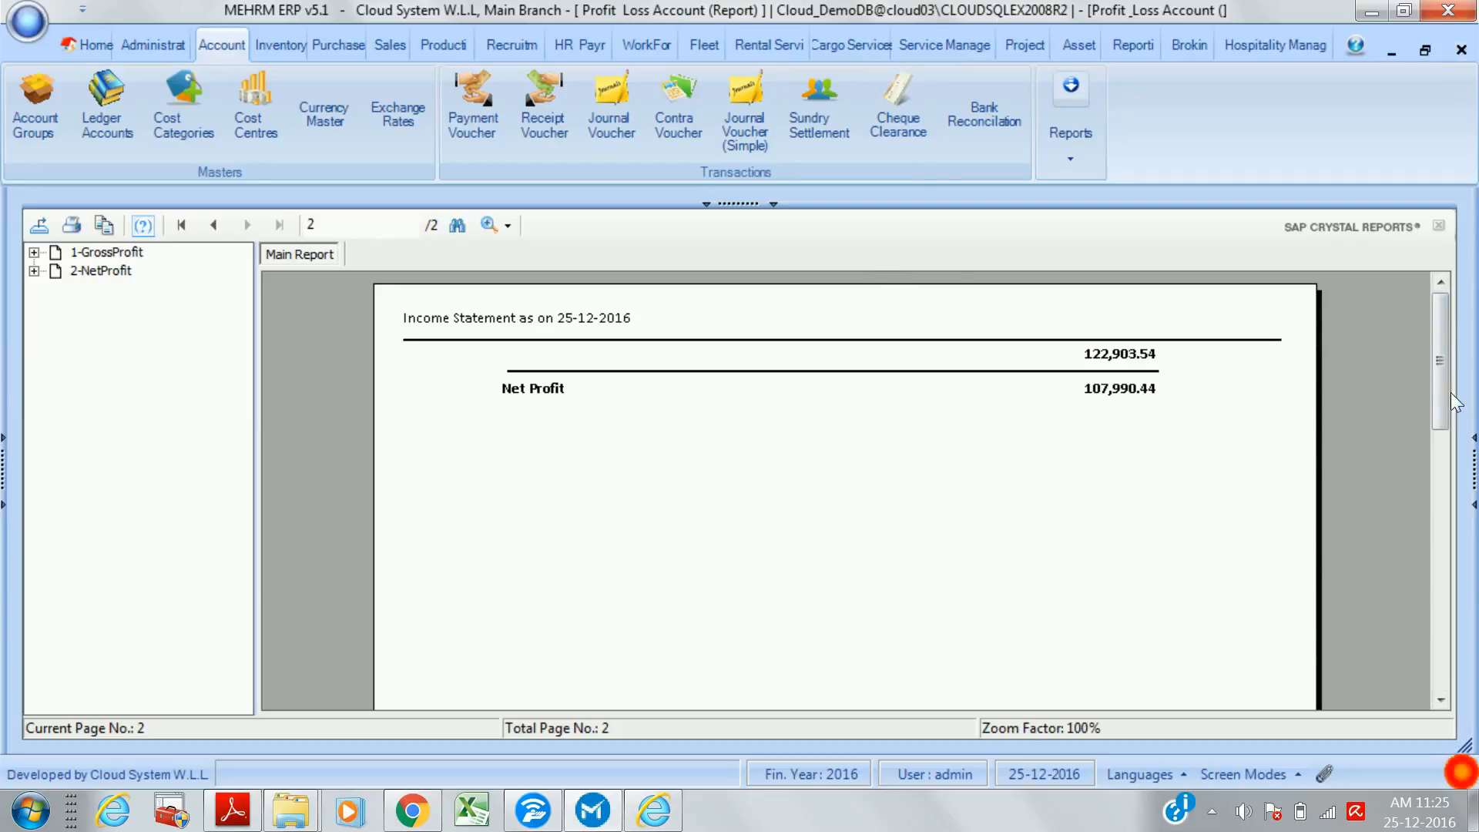
pyautogui.click(1462, 50)
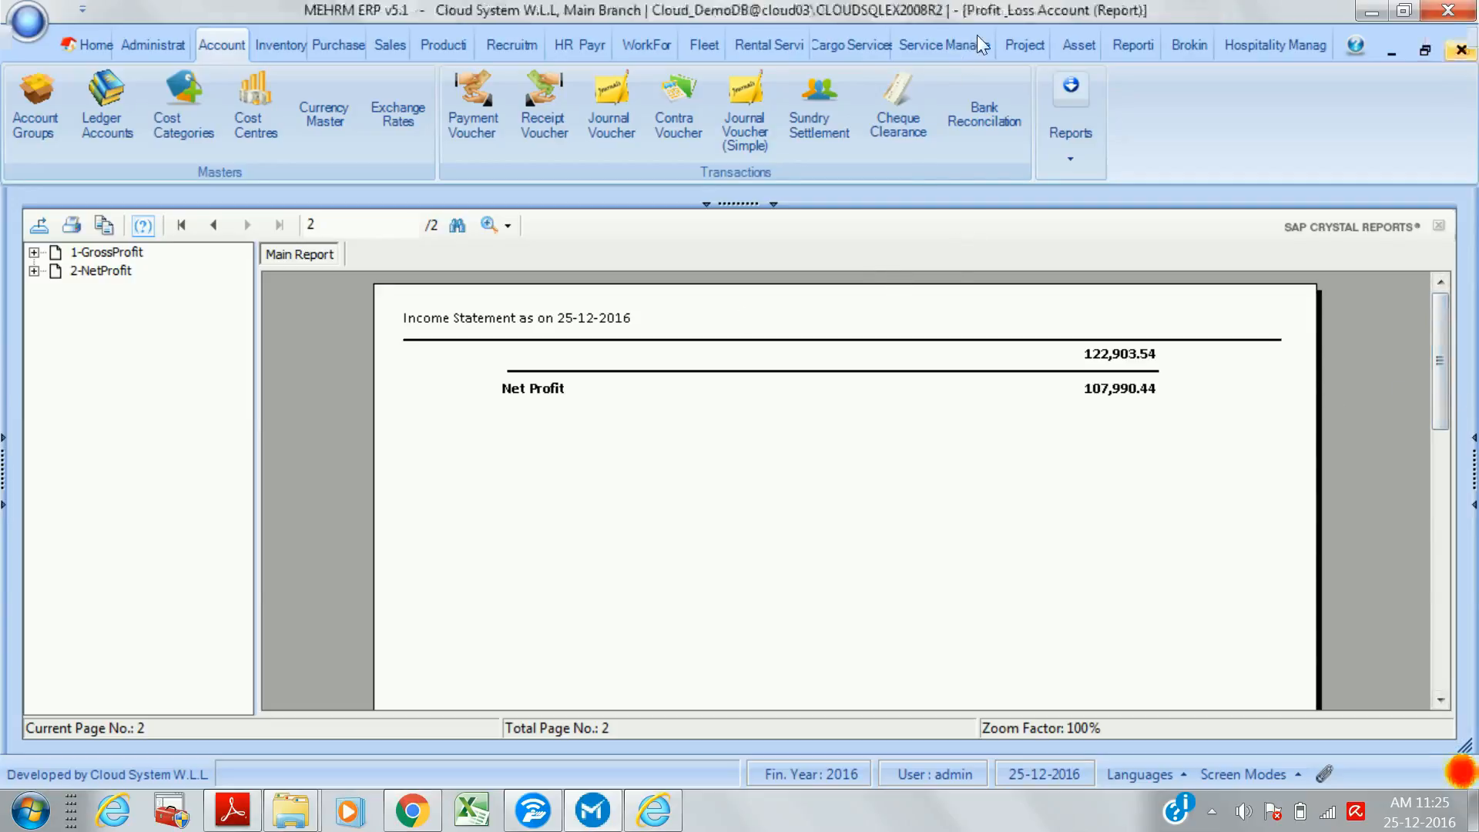
# - Open the Trial Balance report, enable Show Project Details and Show Cost Centre Details, and preview it as on 25/12/2016
pyautogui.click(1071, 116)
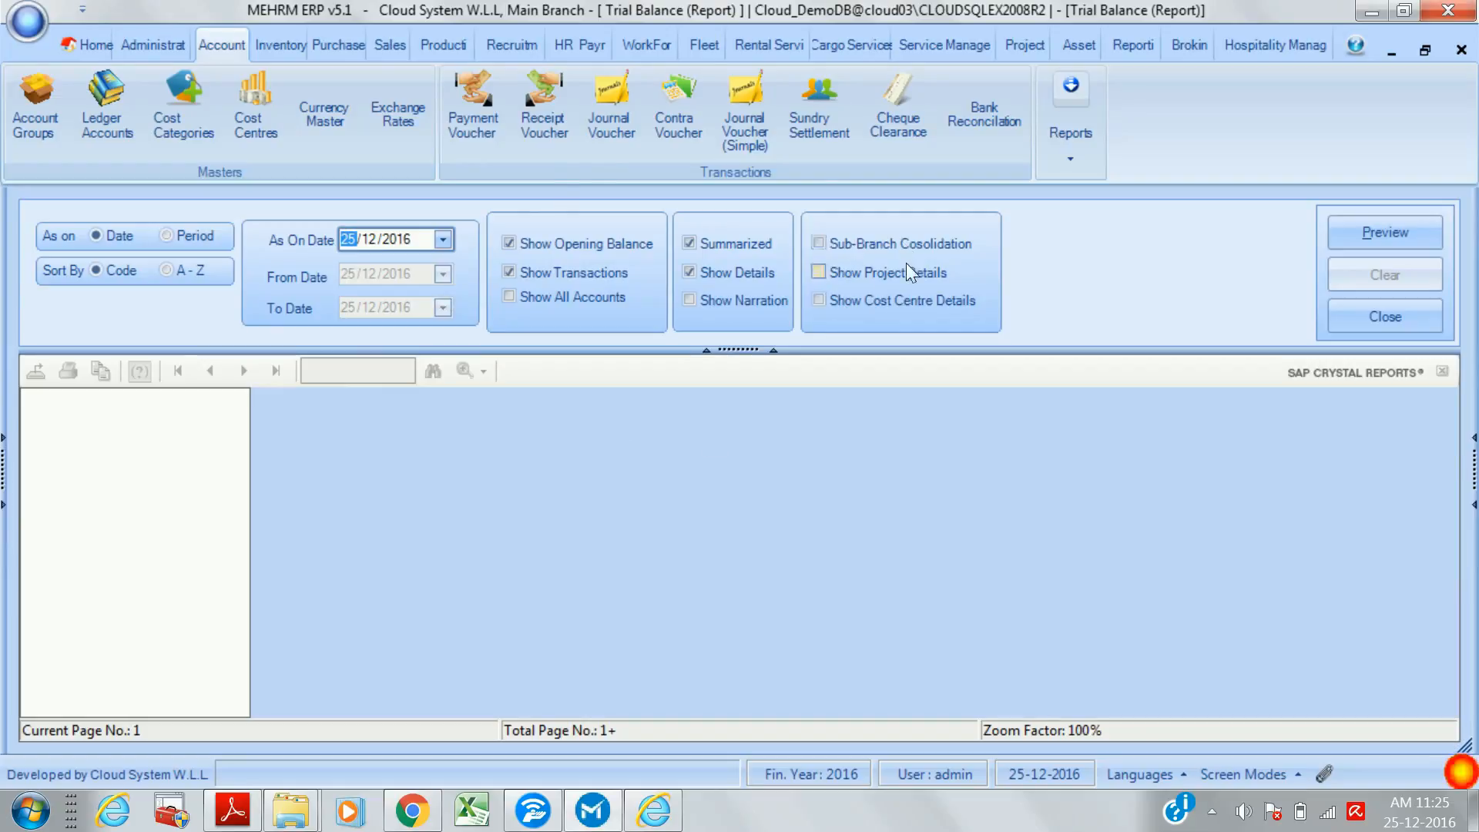
pyautogui.click(871, 271)
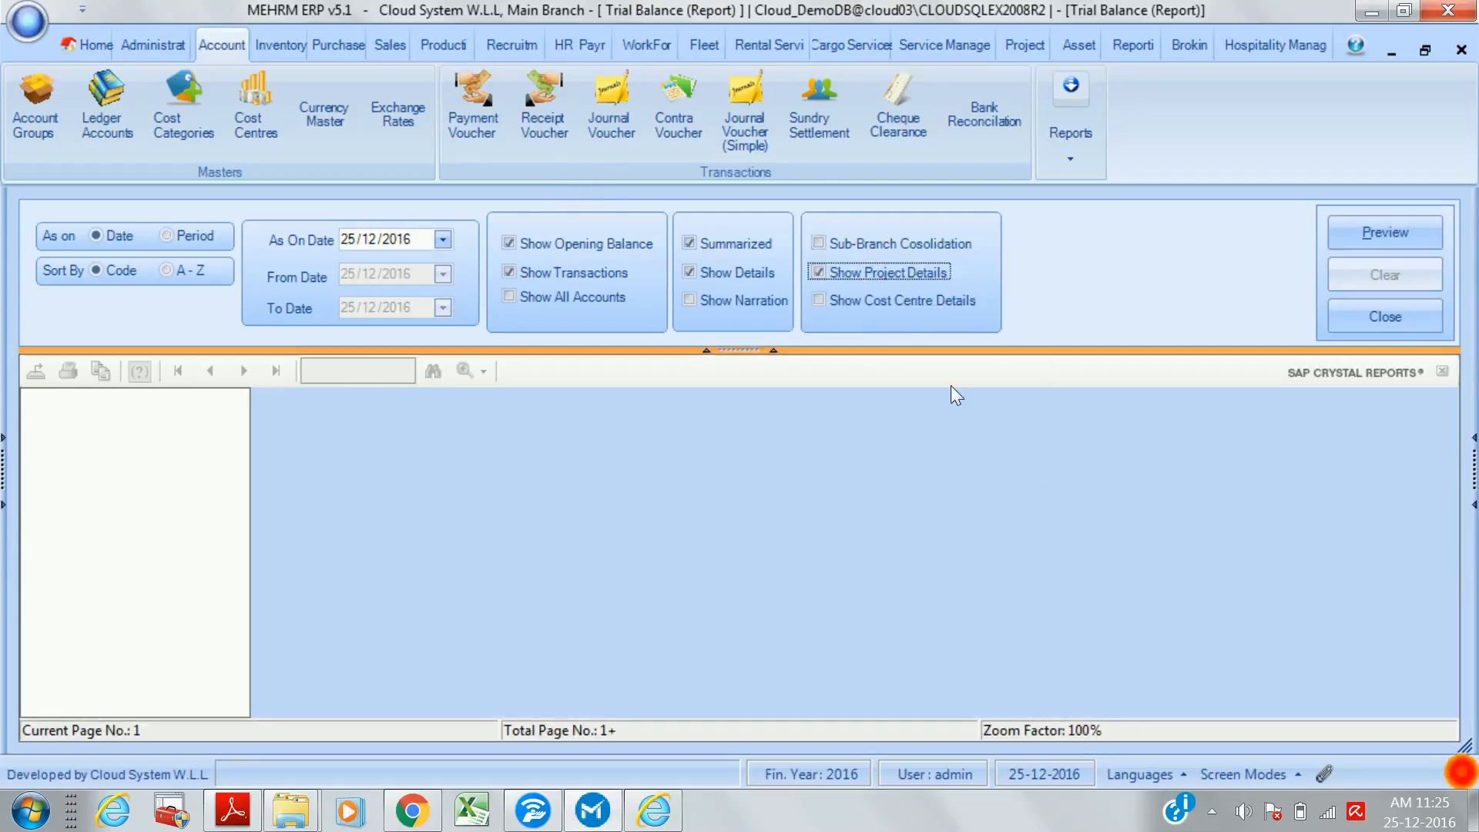
pyautogui.click(883, 299)
pyautogui.click(1362, 238)
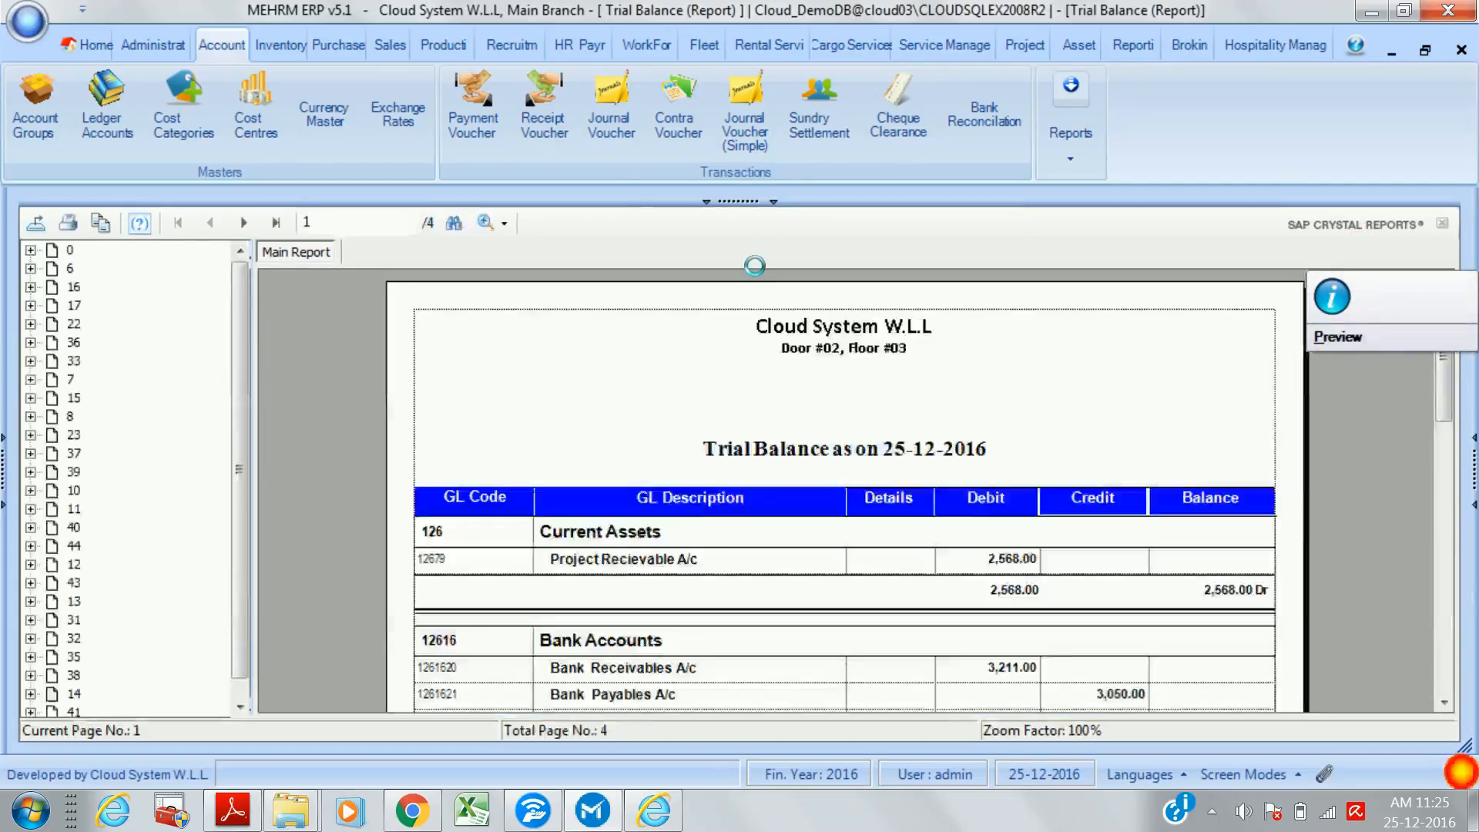
# - Examine the account groups and their debit, credit and balance columns on all trial balance pages, then close the report
pyautogui.moveTo(1441, 385); pyautogui.dragTo(1456, 467)
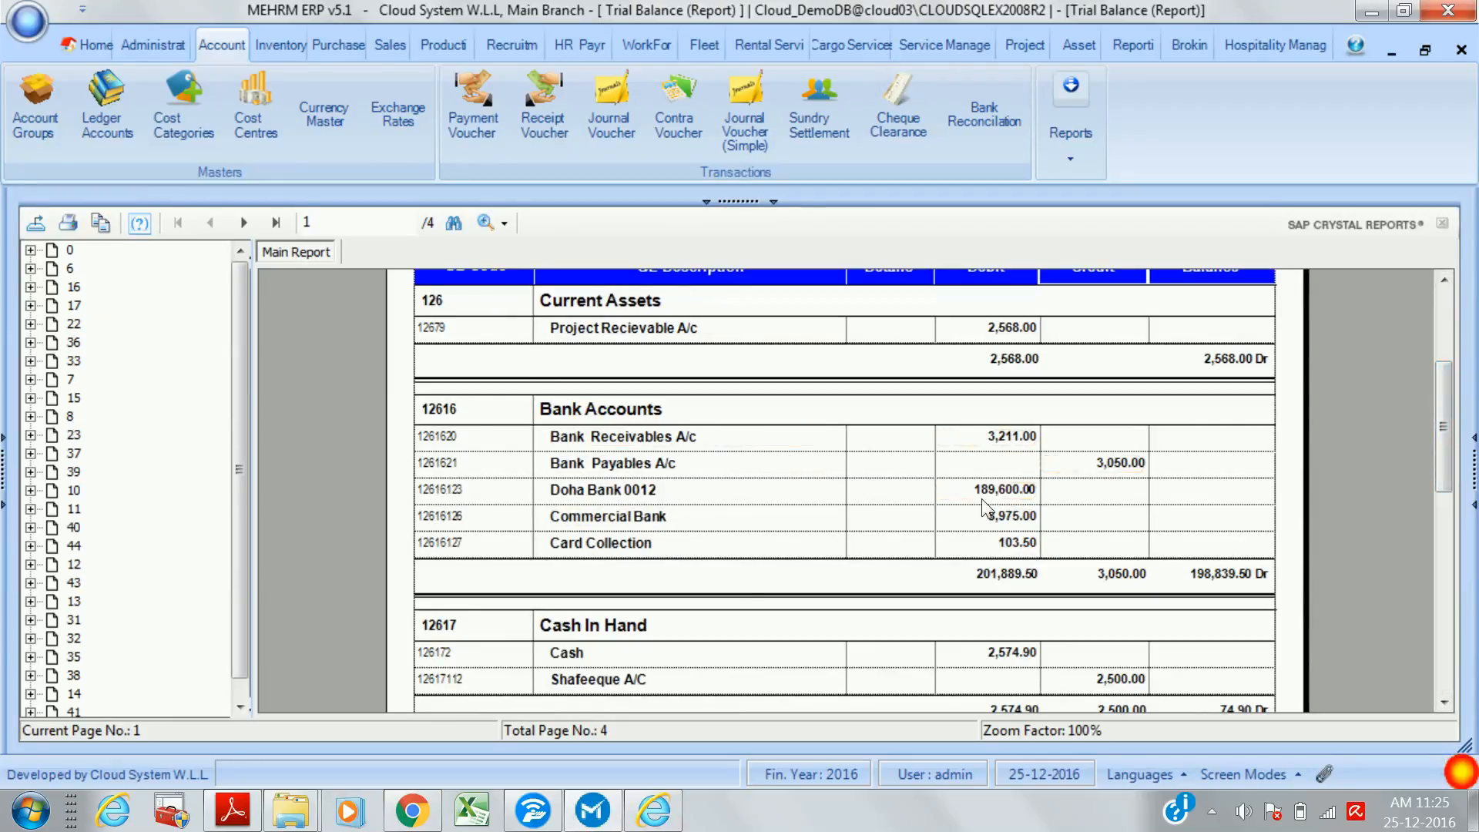
pyautogui.moveTo(1448, 468); pyautogui.dragTo(1449, 603)
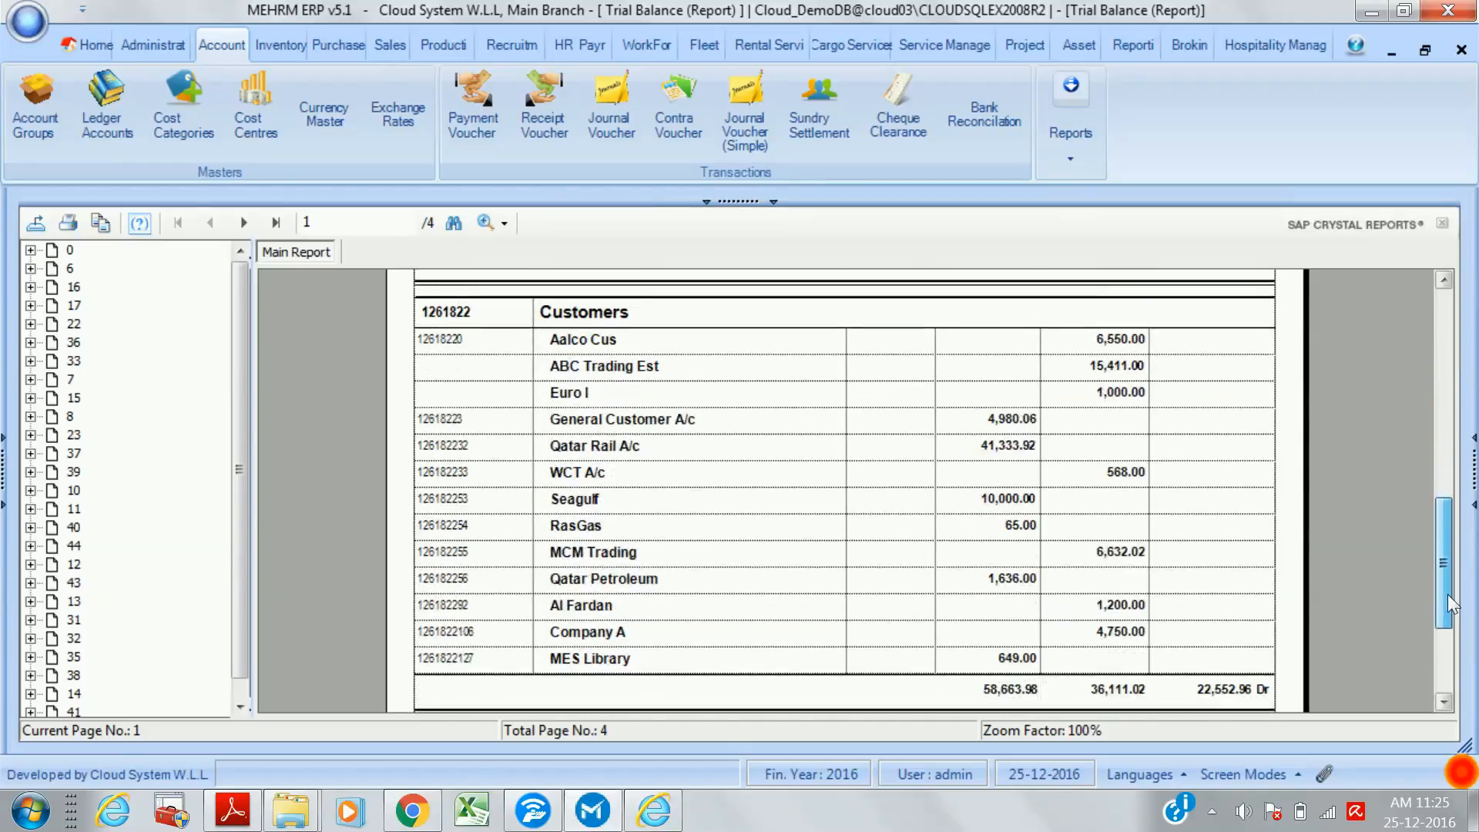
pyautogui.moveTo(1448, 603); pyautogui.dragTo(1465, 684)
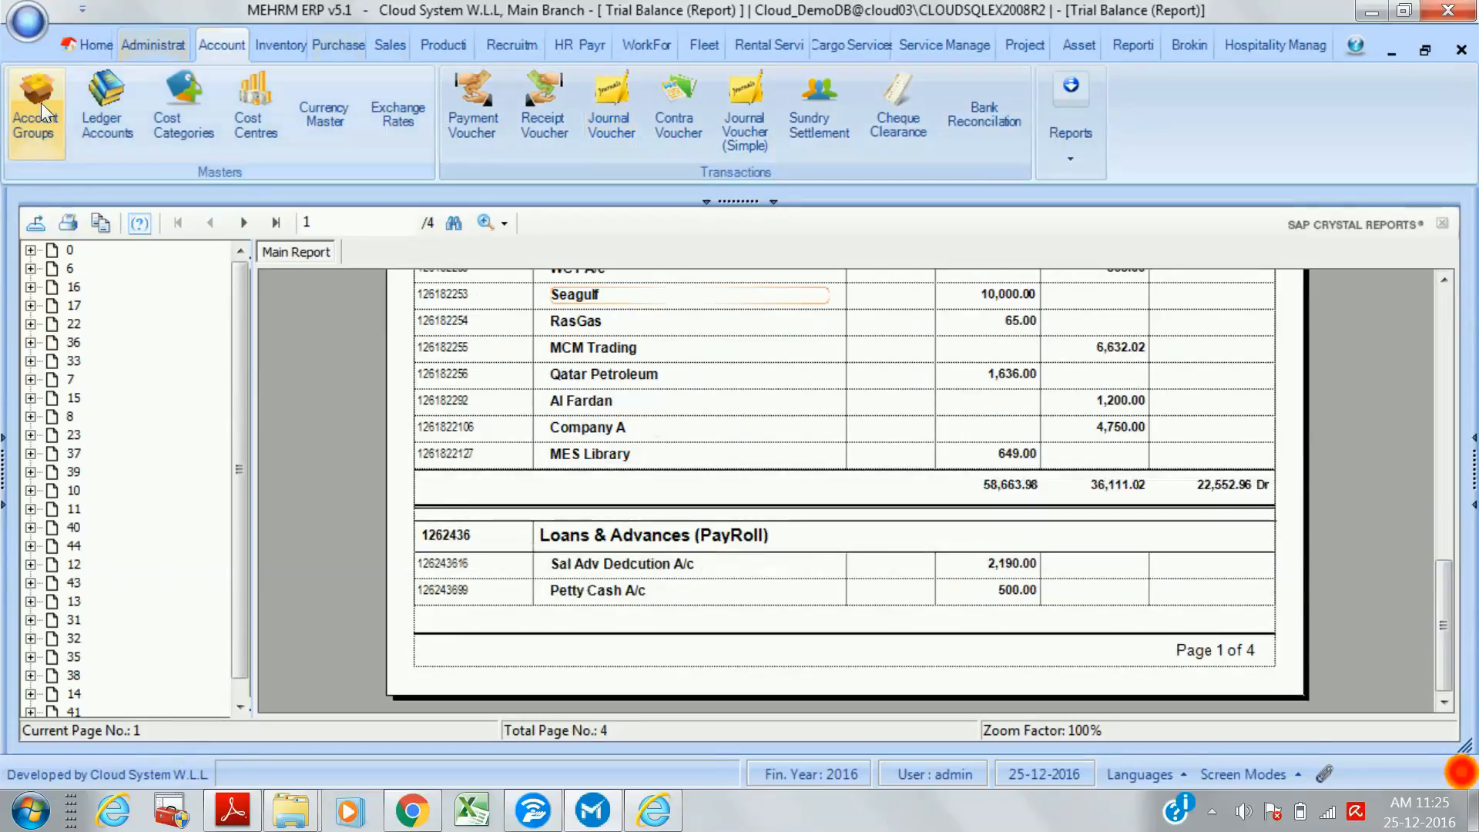
pyautogui.click(243, 223)
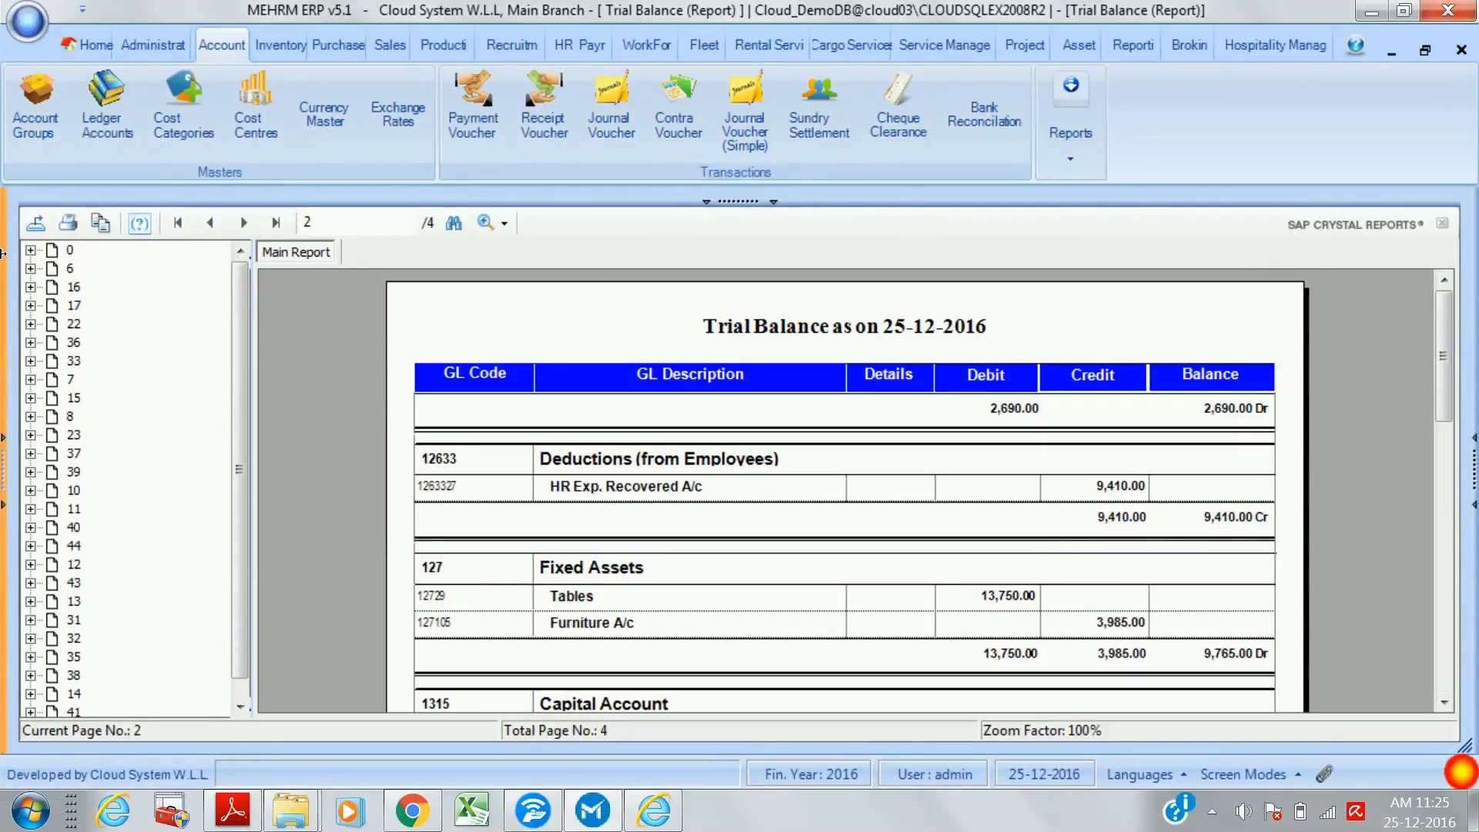
pyautogui.click(244, 223)
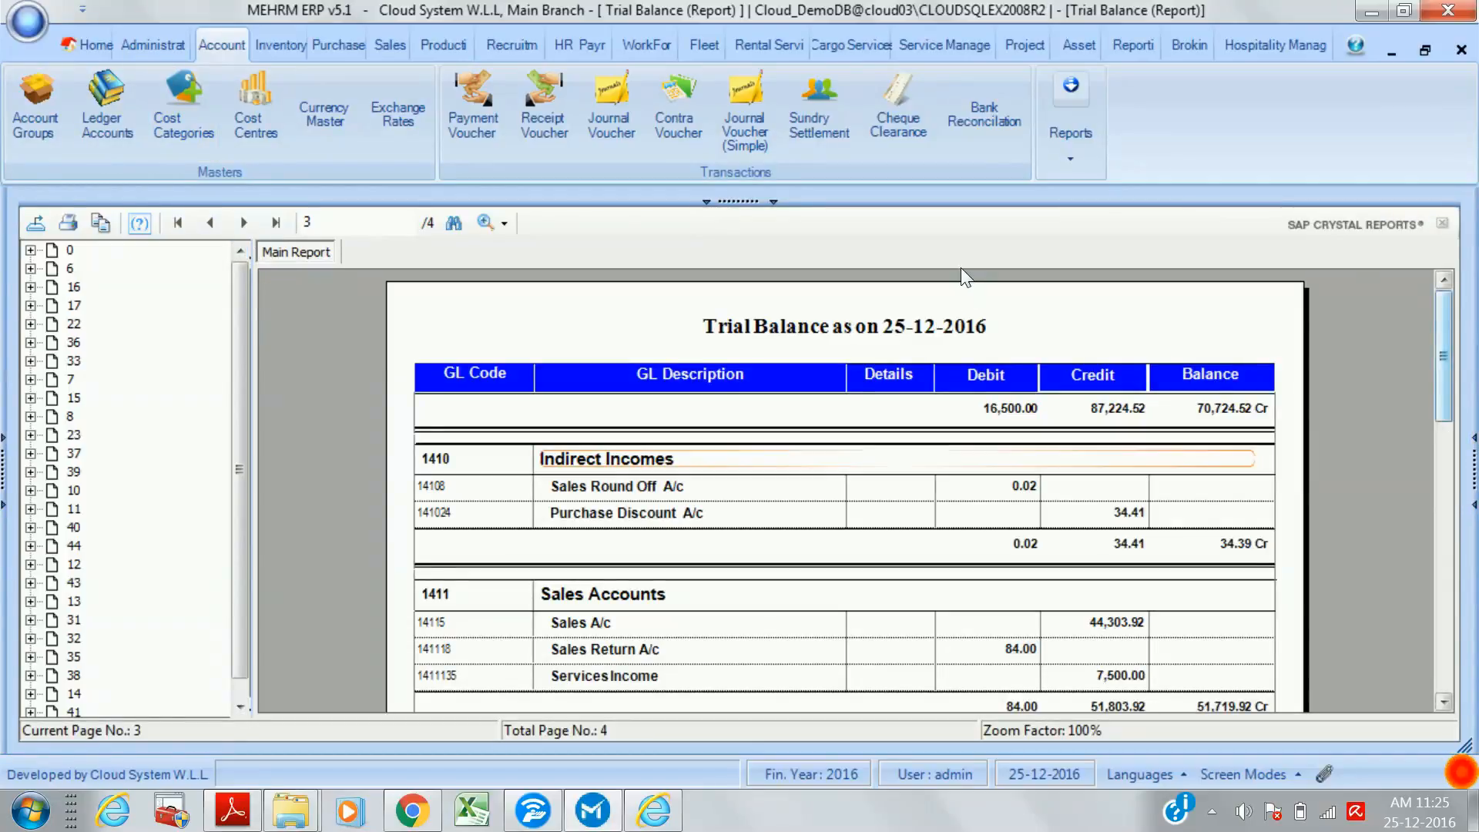
pyautogui.scroll(-10, 961, 274)
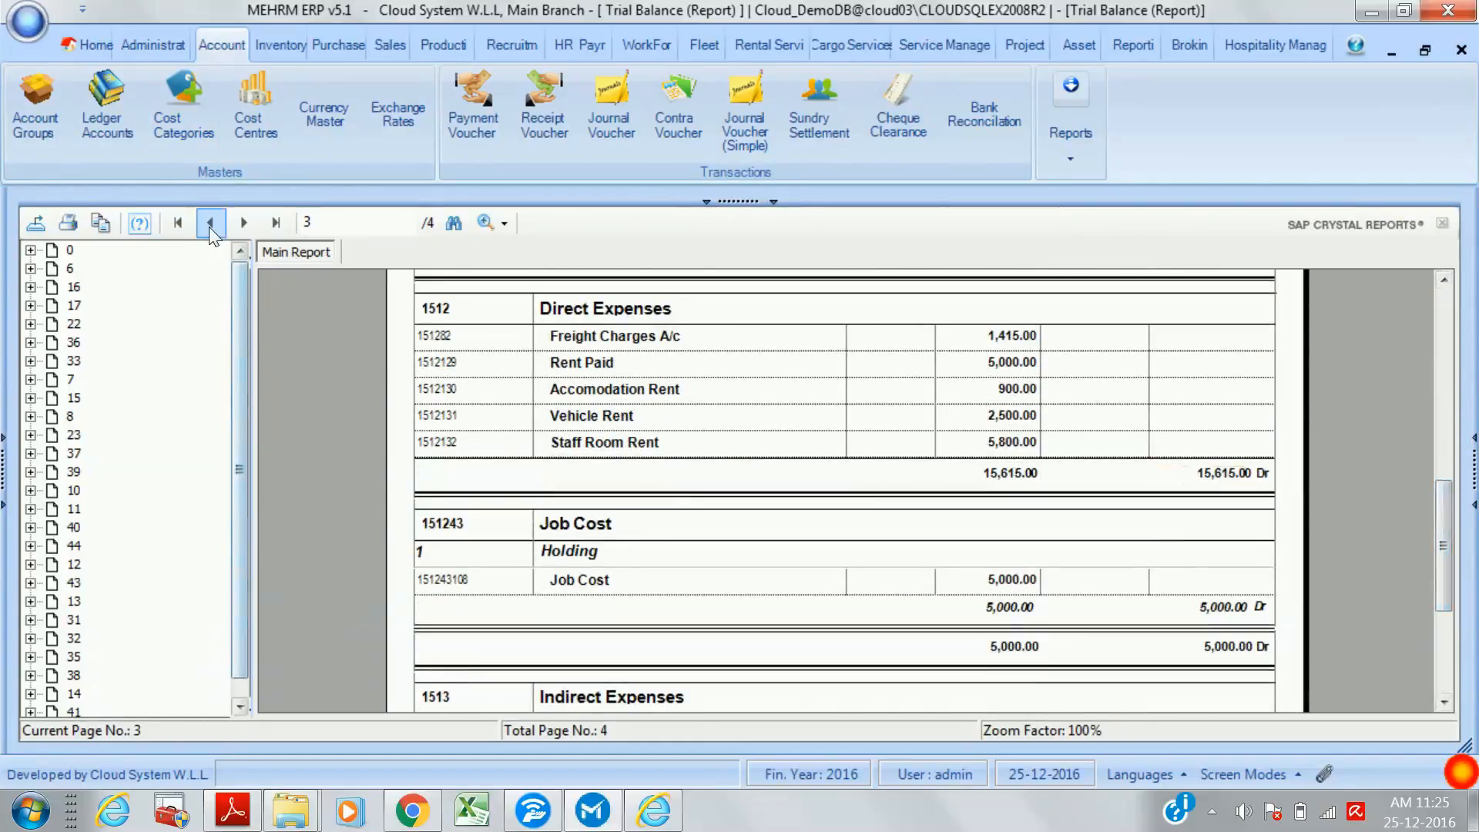
pyautogui.click(210, 223)
pyautogui.click(245, 224)
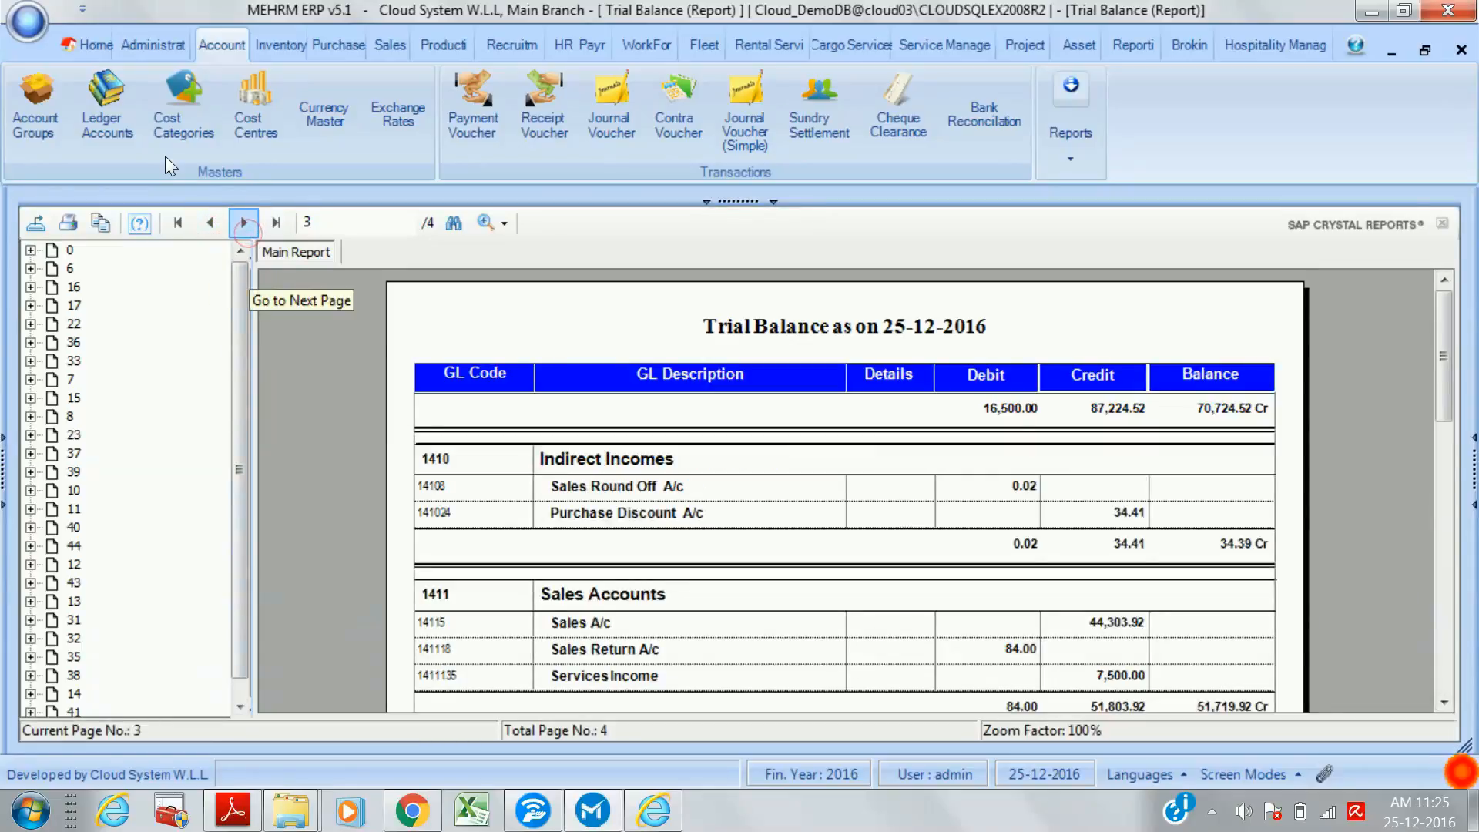
pyautogui.click(245, 223)
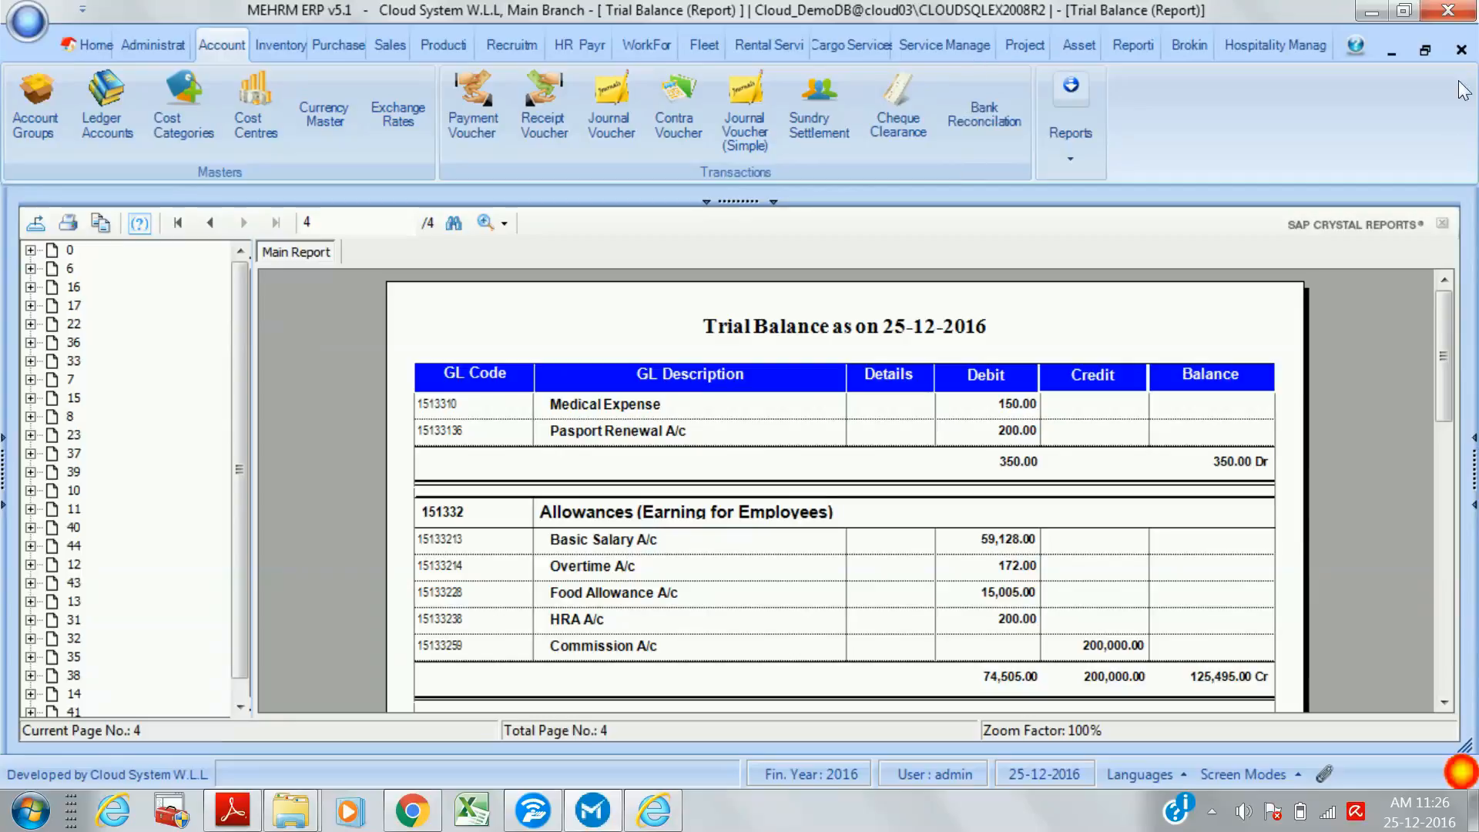
pyautogui.click(1462, 50)
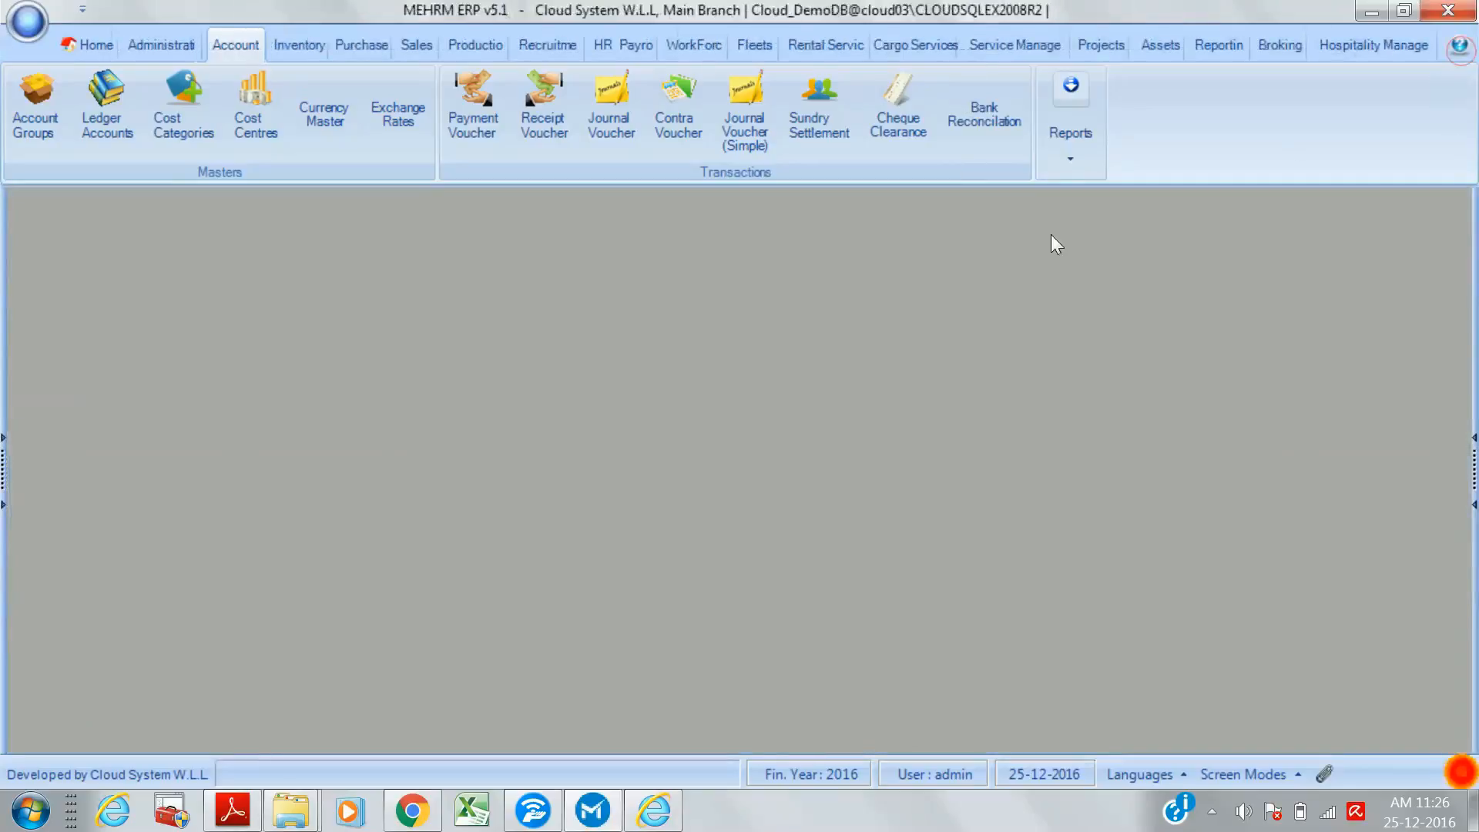
# - Open the Balance Sheet report, turn on Show In Ratios and Show Details, and preview it as on 25/12/2016
pyautogui.click(1075, 131)
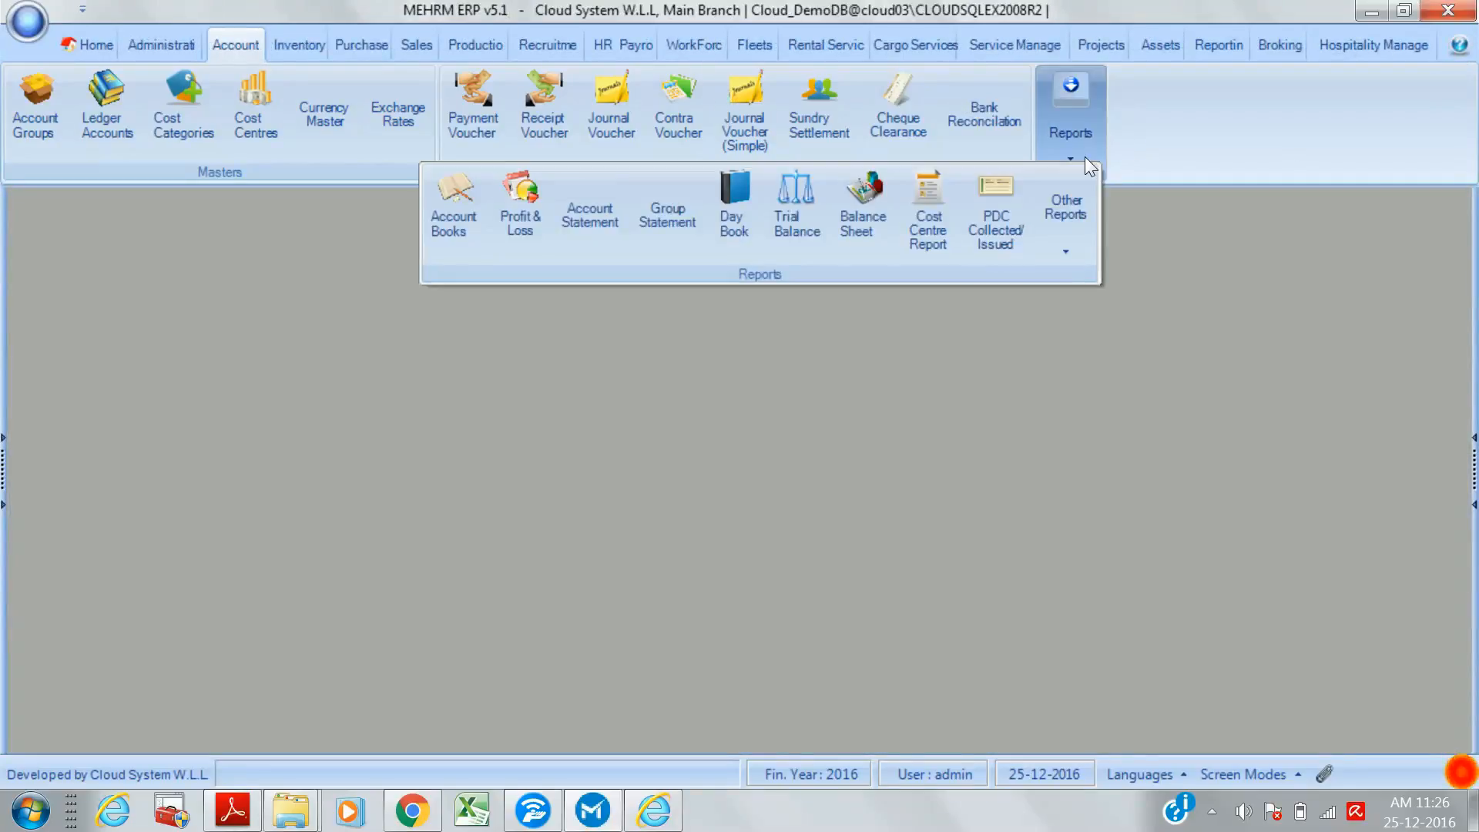
pyautogui.click(863, 218)
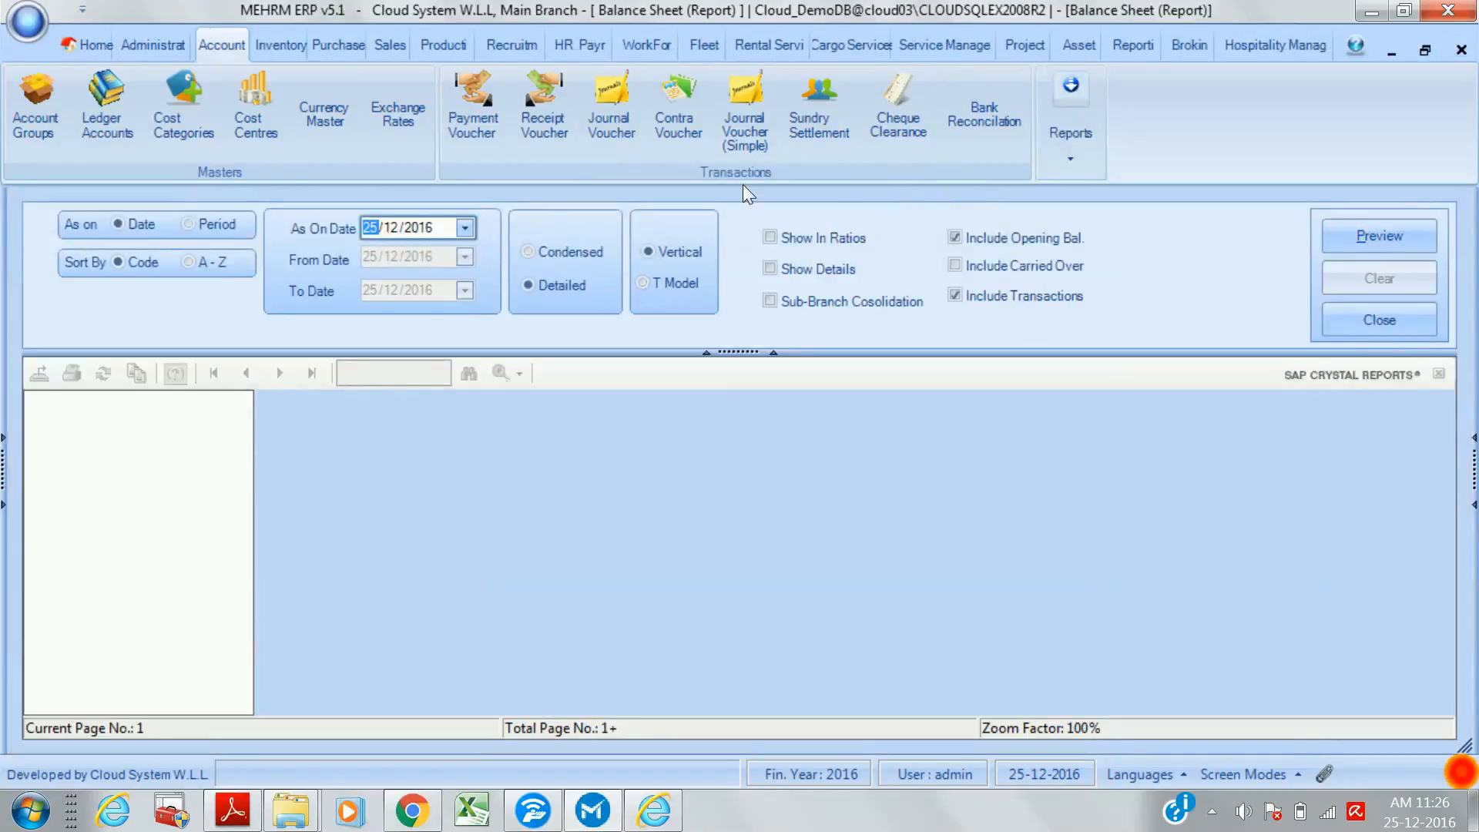
pyautogui.click(794, 239)
pyautogui.click(835, 277)
pyautogui.click(1389, 240)
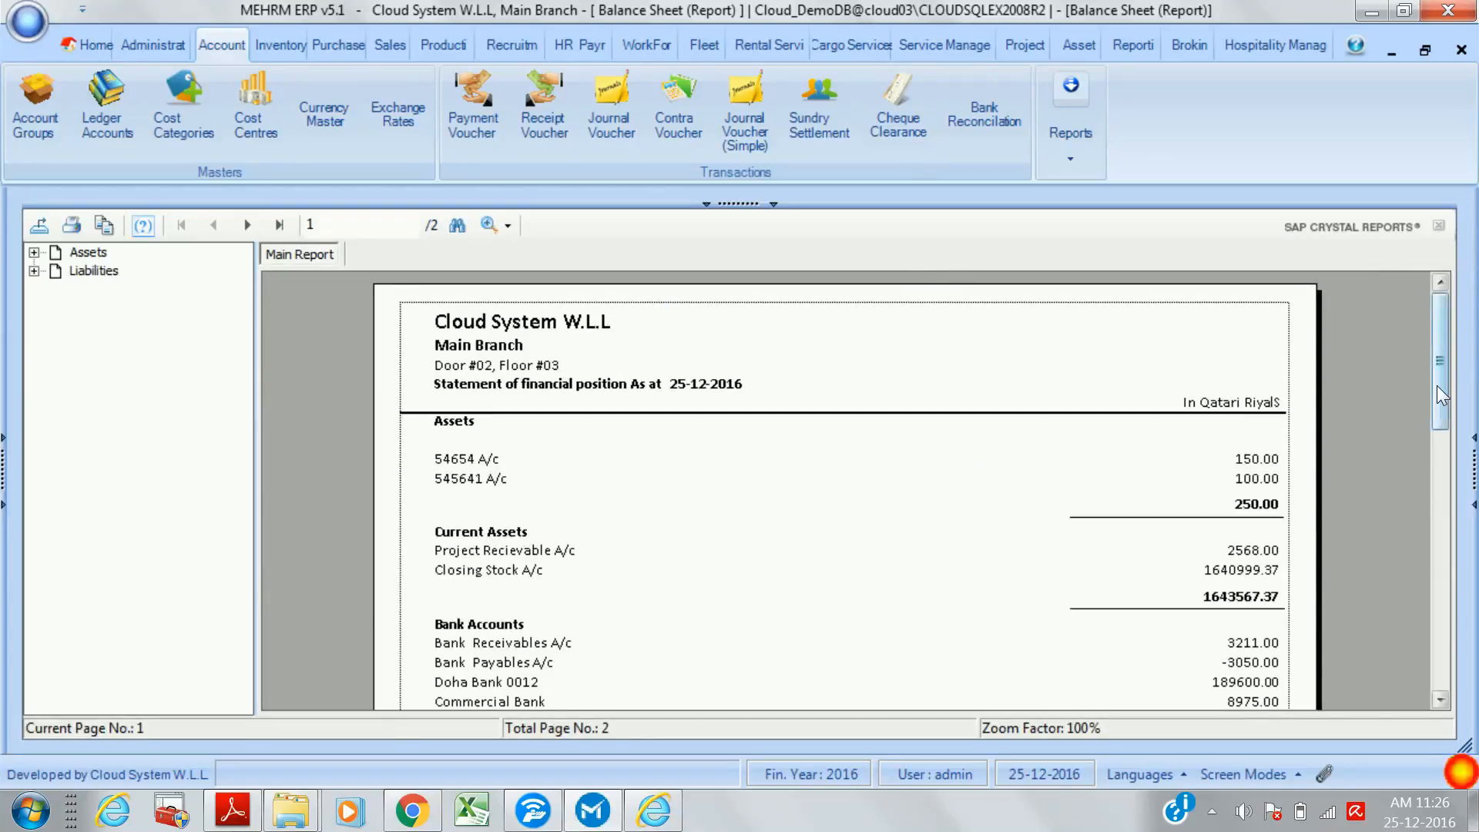
# - Examine the assets and liabilities on both pages of the statement of financial position and close the Balance Sheet report
pyautogui.scroll(-10, 982, 334)
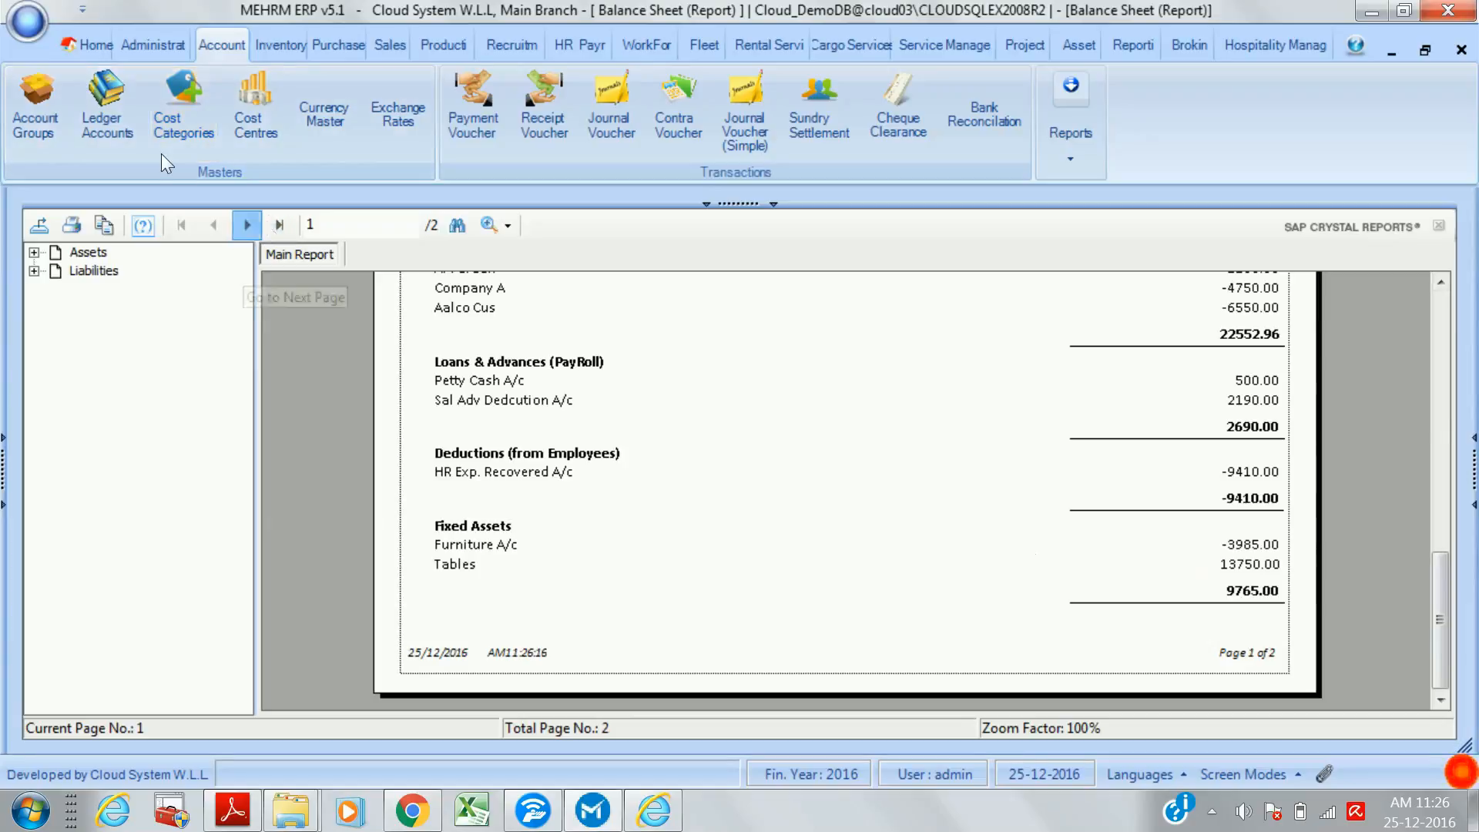
pyautogui.click(246, 224)
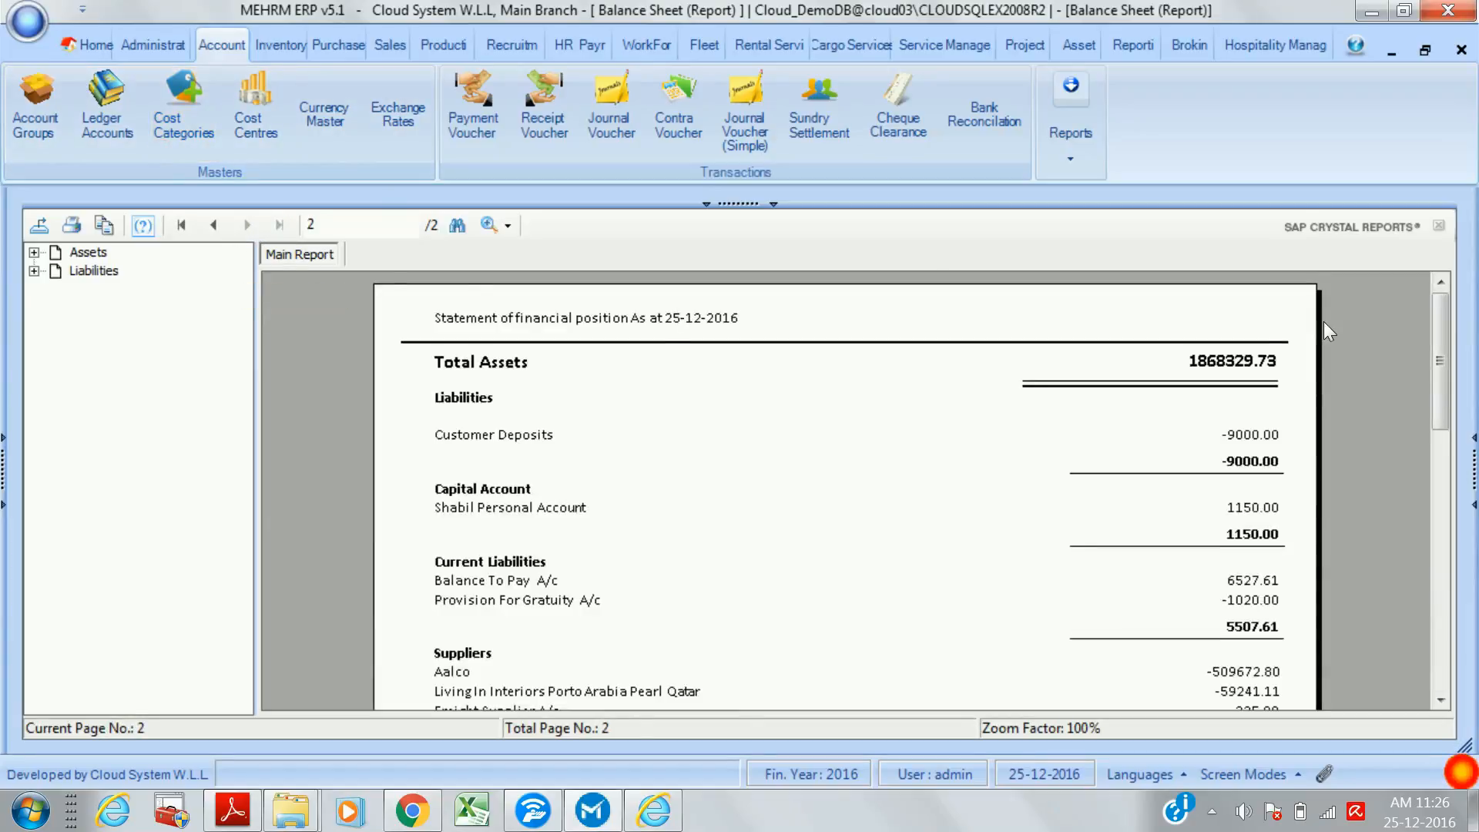
pyautogui.moveTo(1444, 358); pyautogui.dragTo(1444, 583)
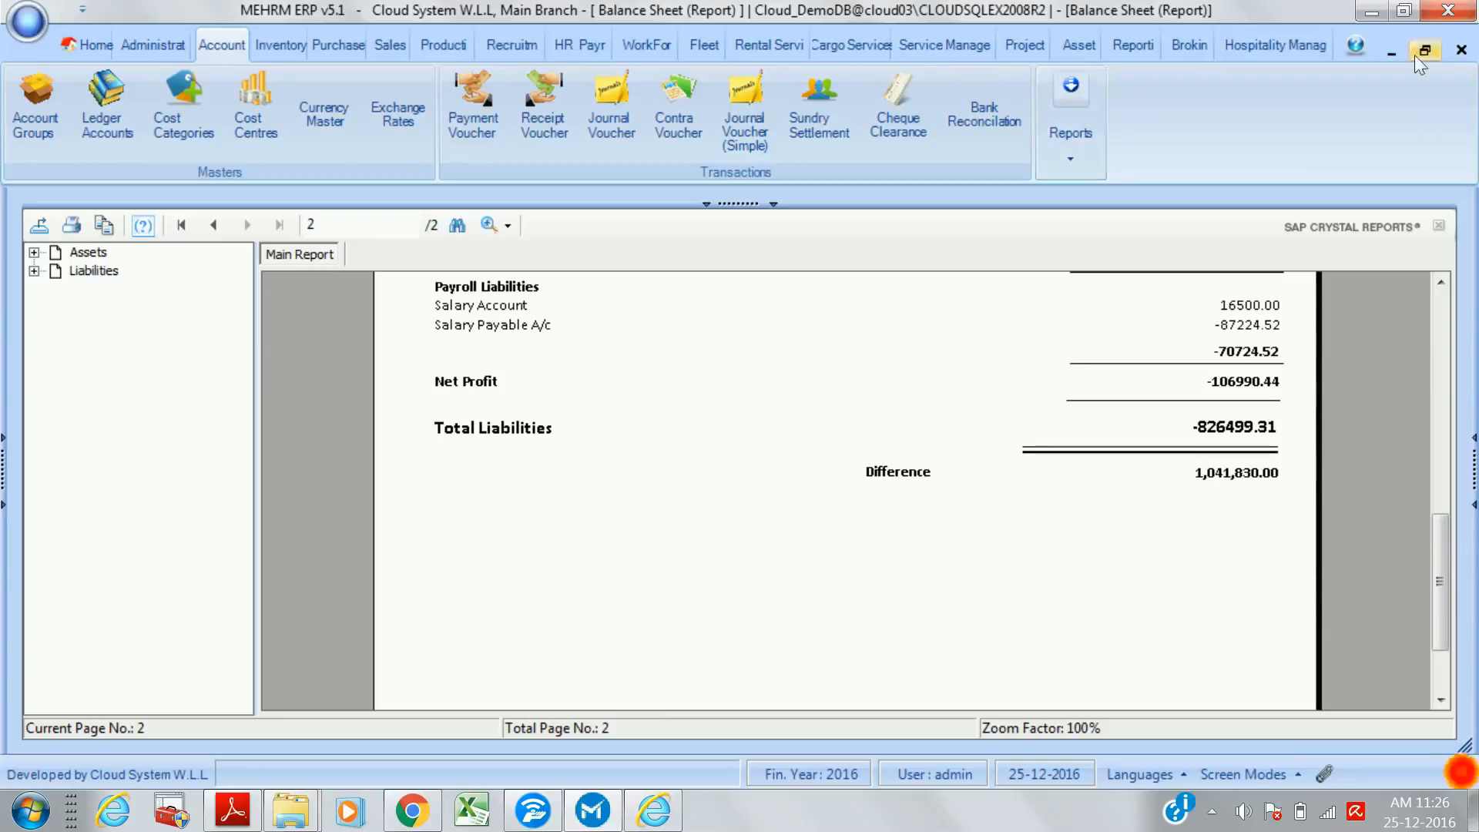
pyautogui.click(1459, 52)
# - Preview the detailed Cash Flow Statement as on 25/12/2016, review its operating and investing sections, and close the report
pyautogui.click(1075, 148)
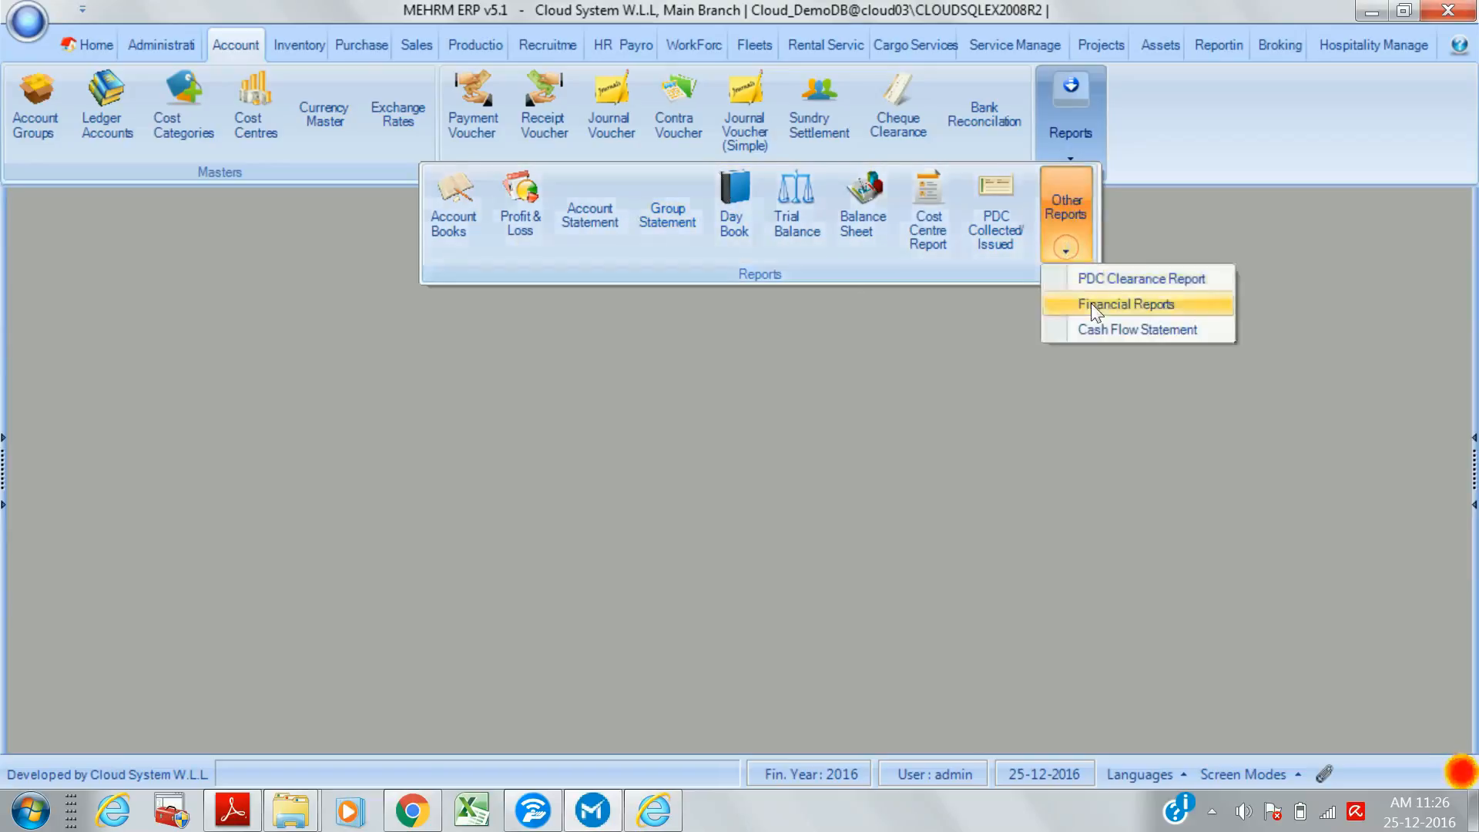
pyautogui.click(1099, 325)
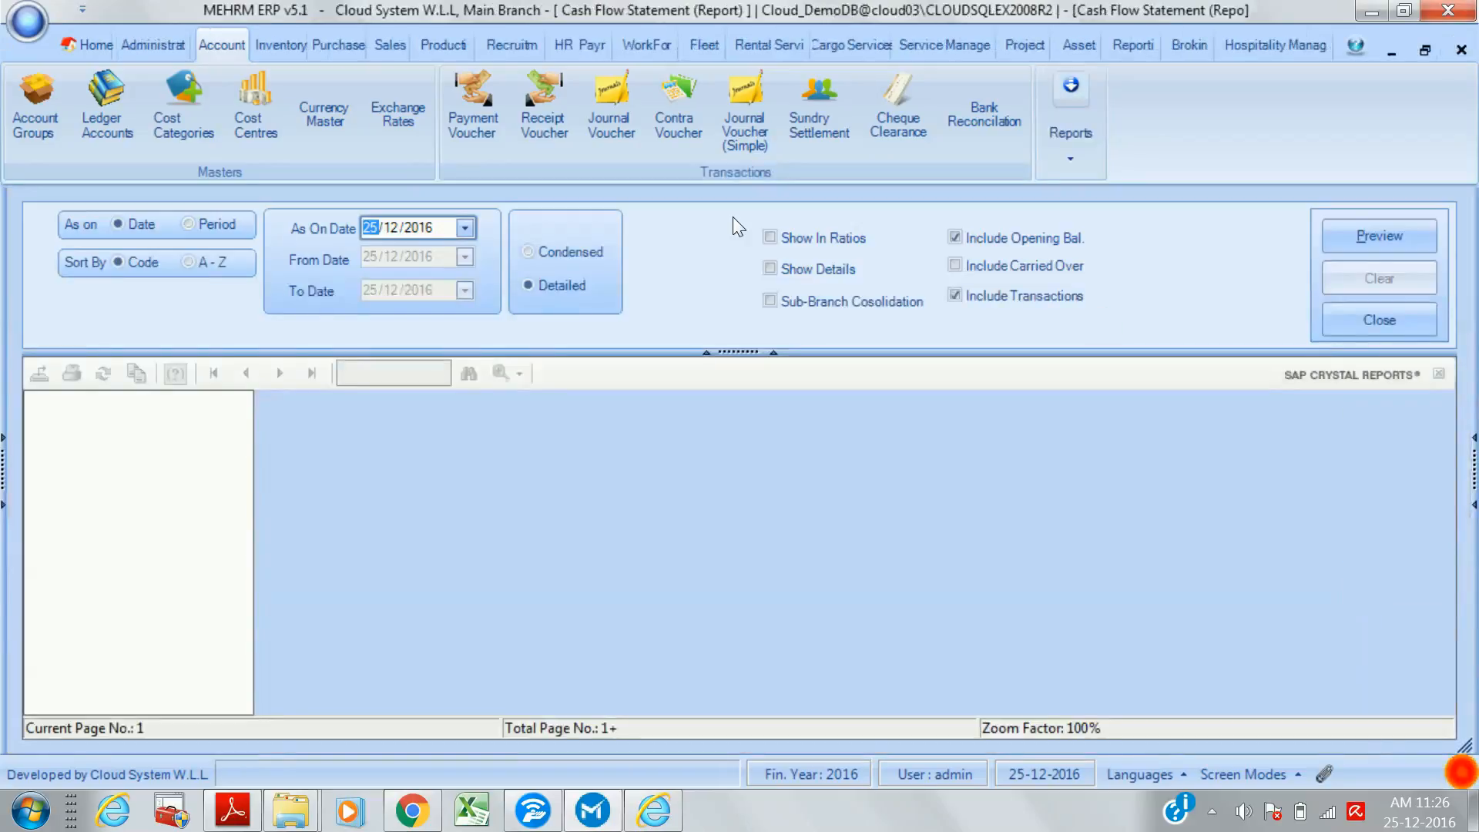
pyautogui.click(1373, 234)
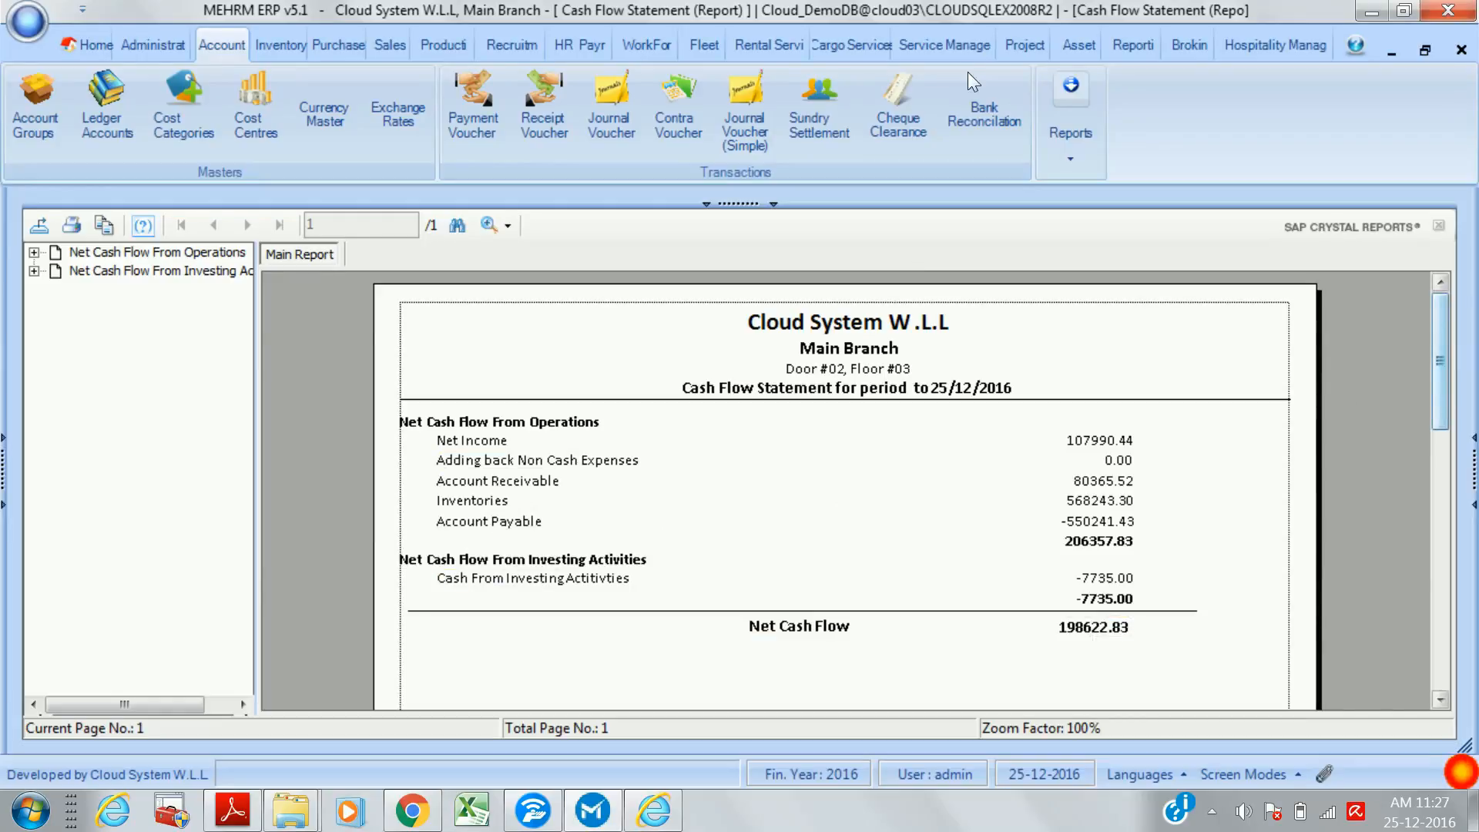
pyautogui.click(1461, 50)
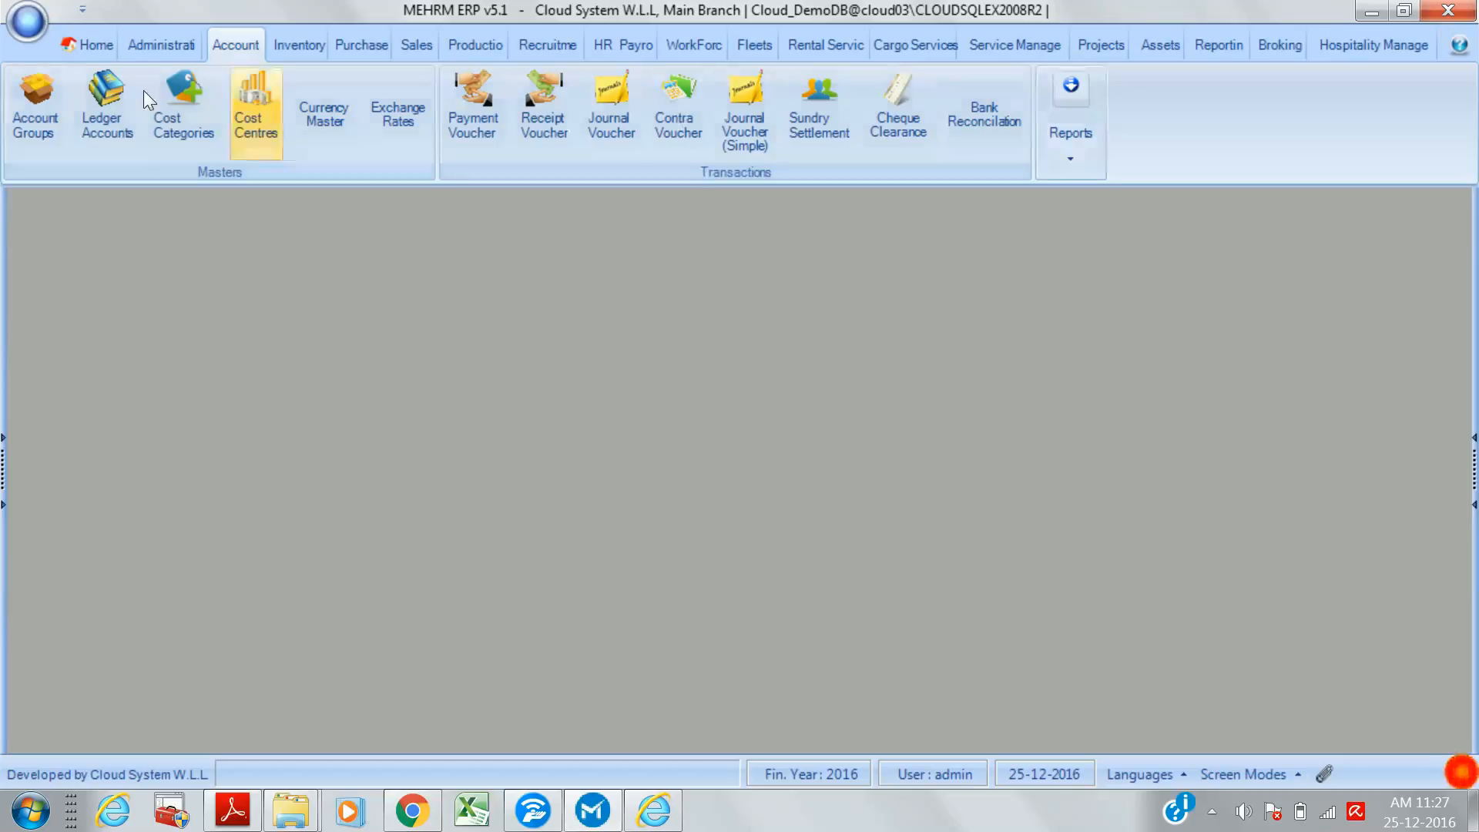
# - Open a new Item Master entry in the inventory module, maximize its form and activate the TAX Account field
pyautogui.click(294, 47)
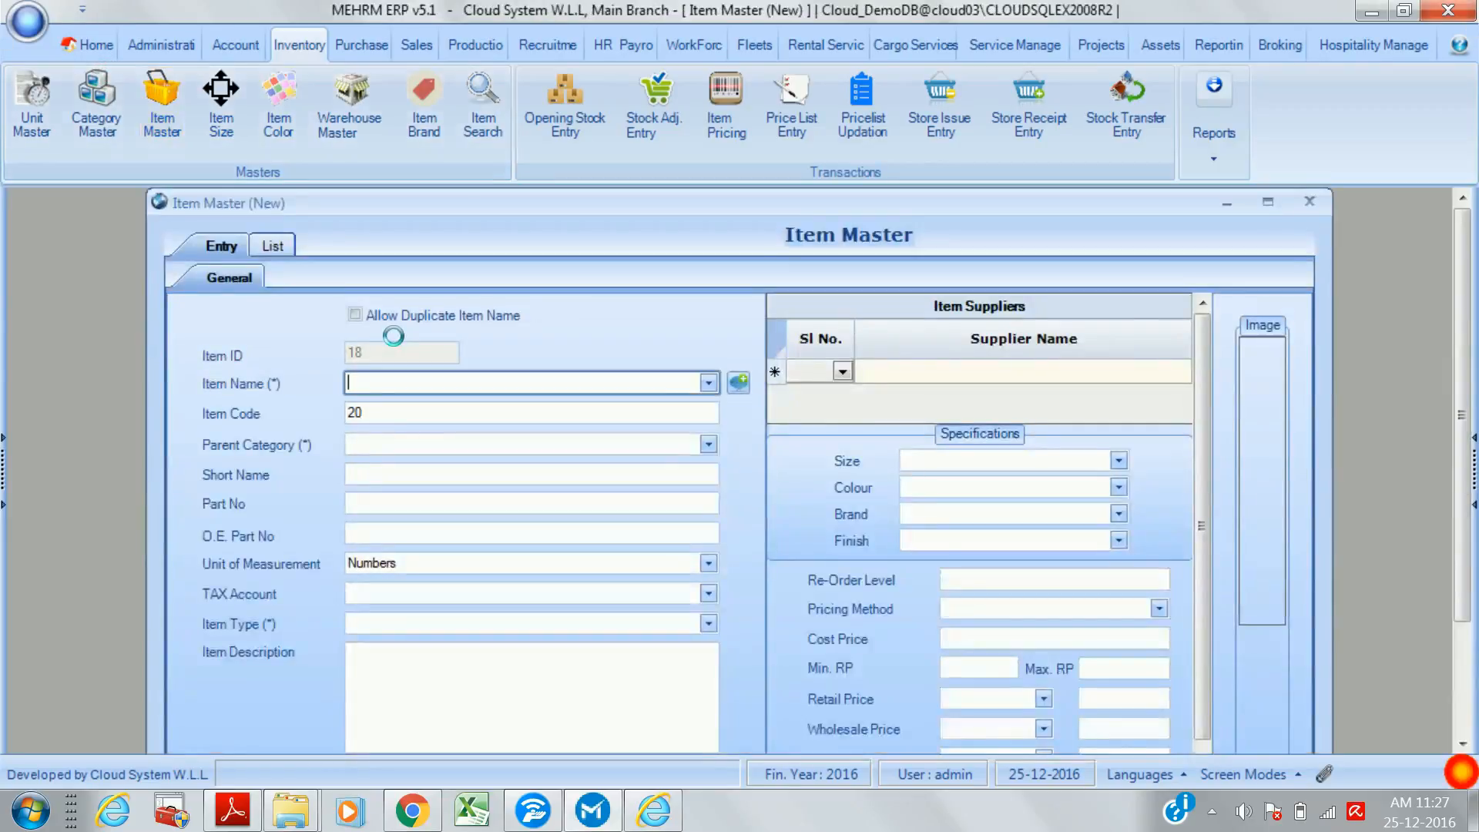
pyautogui.click(1268, 204)
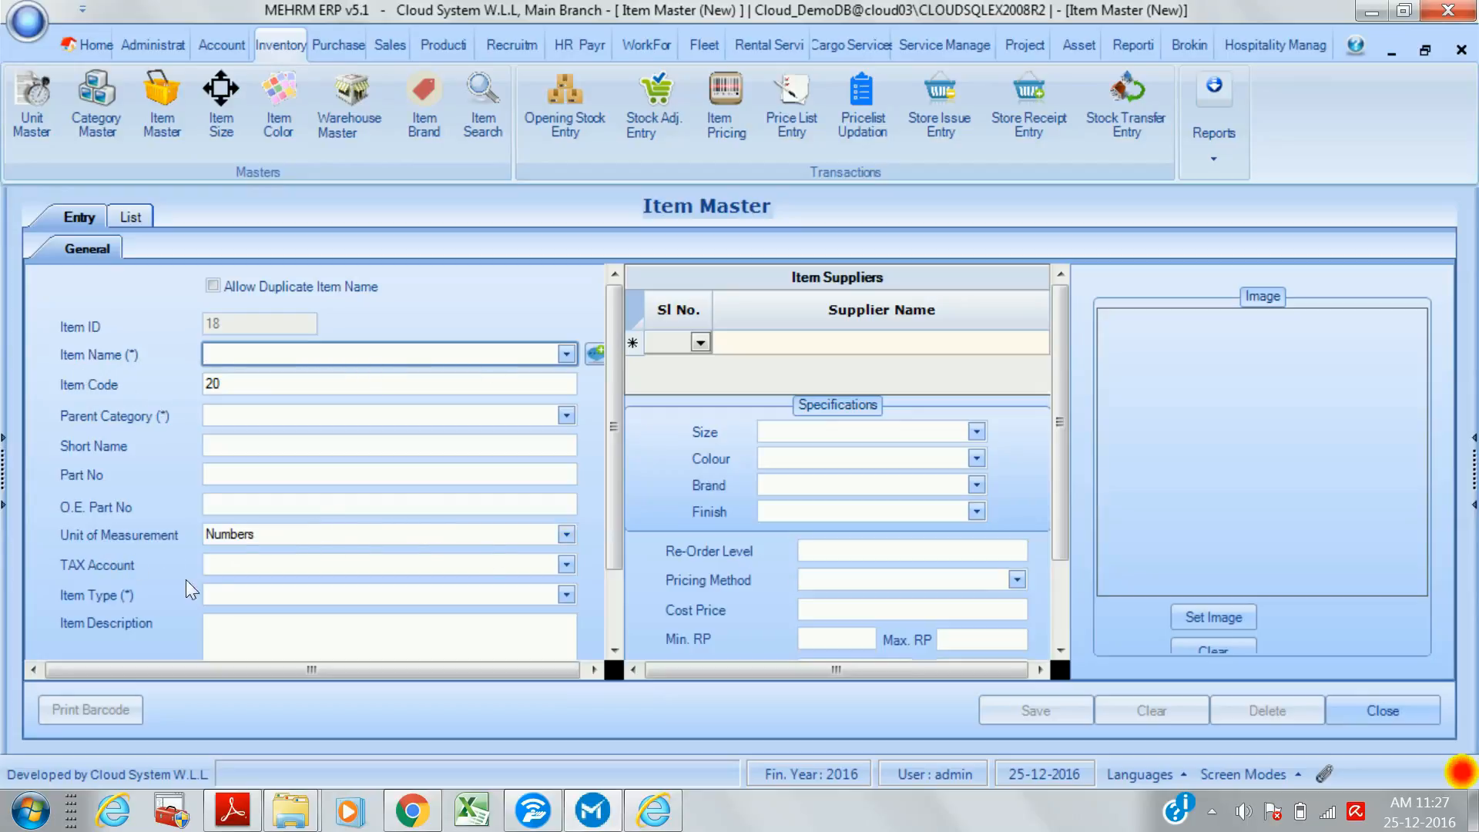
pyautogui.click(537, 568)
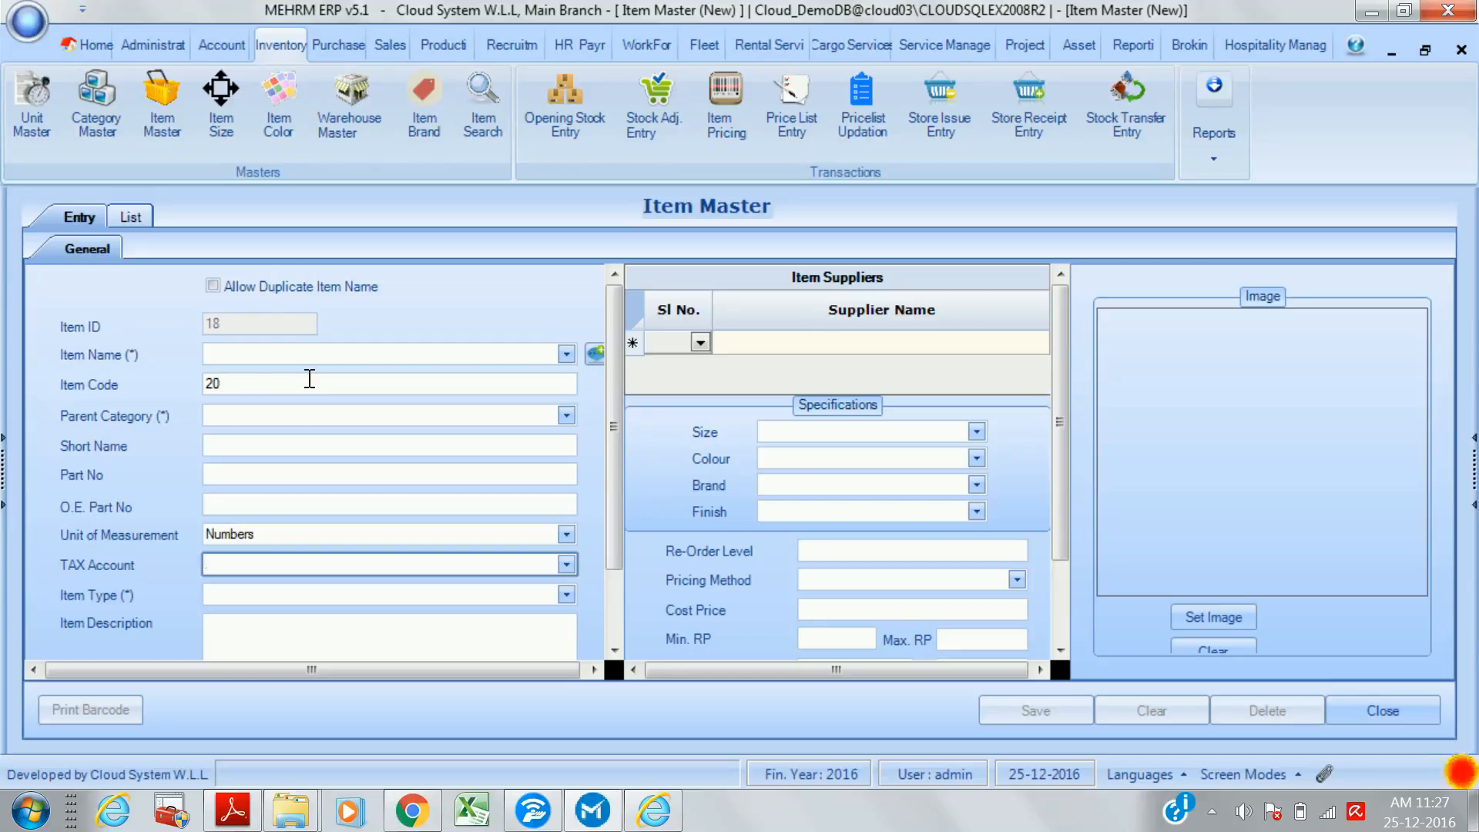
# - Choose Aalco as the supplier name in the first row of the new item's Item Suppliers table
pyautogui.click(972, 350)
pyautogui.click(1042, 342)
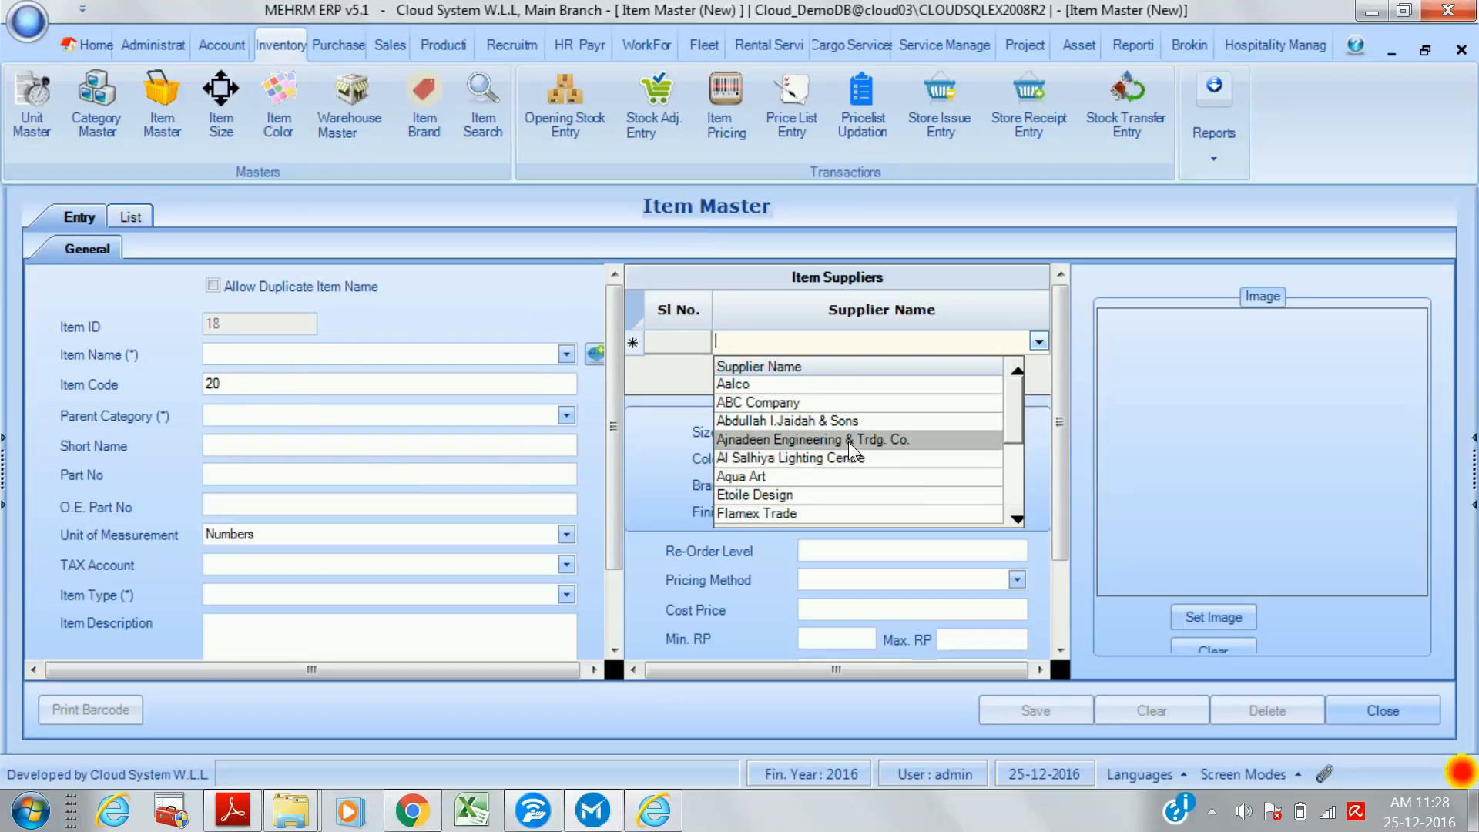
pyautogui.click(787, 391)
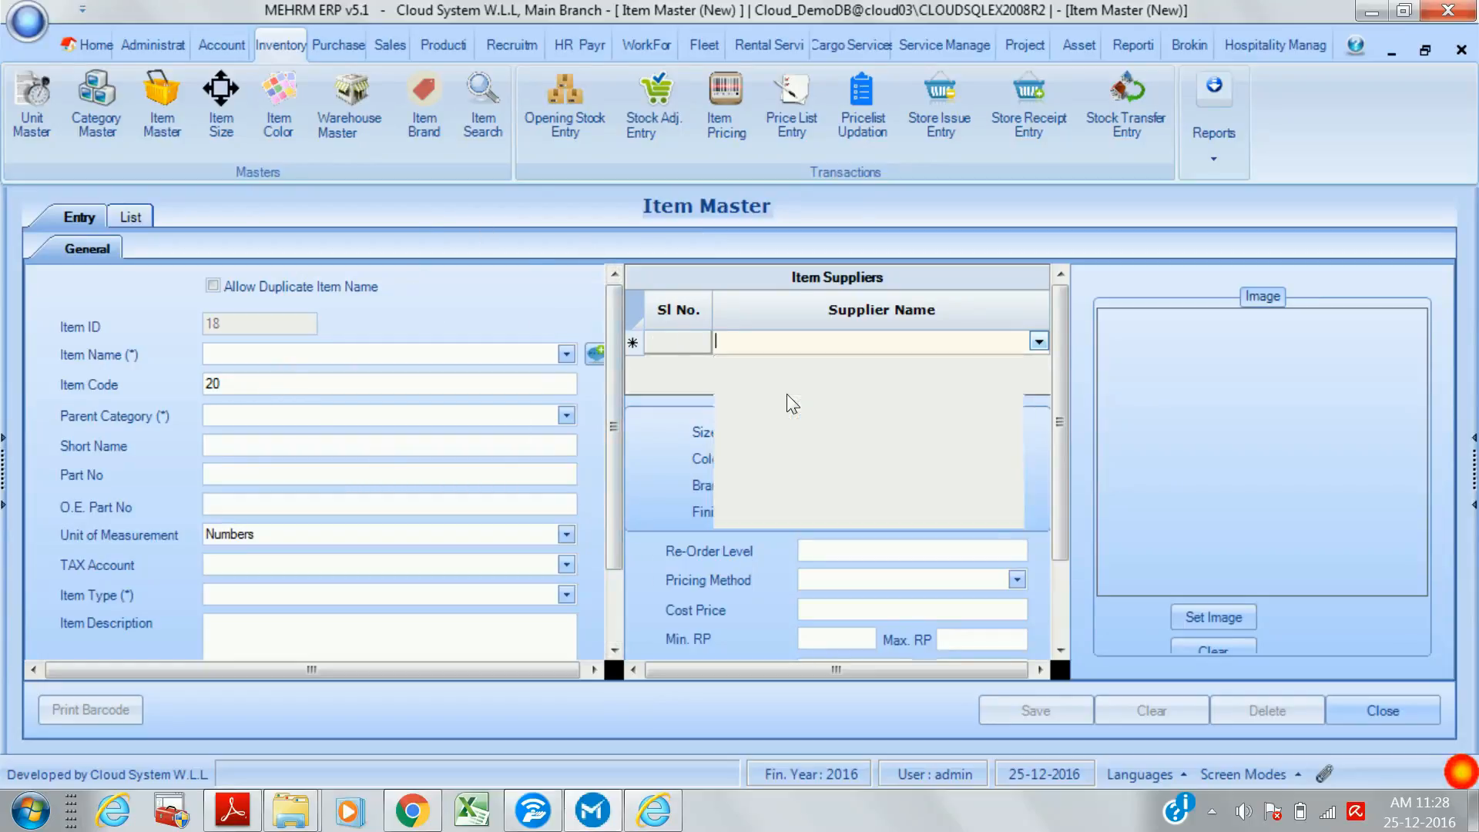
# - Open the existing item 012-04 from the Item Master list for editing
pyautogui.click(980, 367)
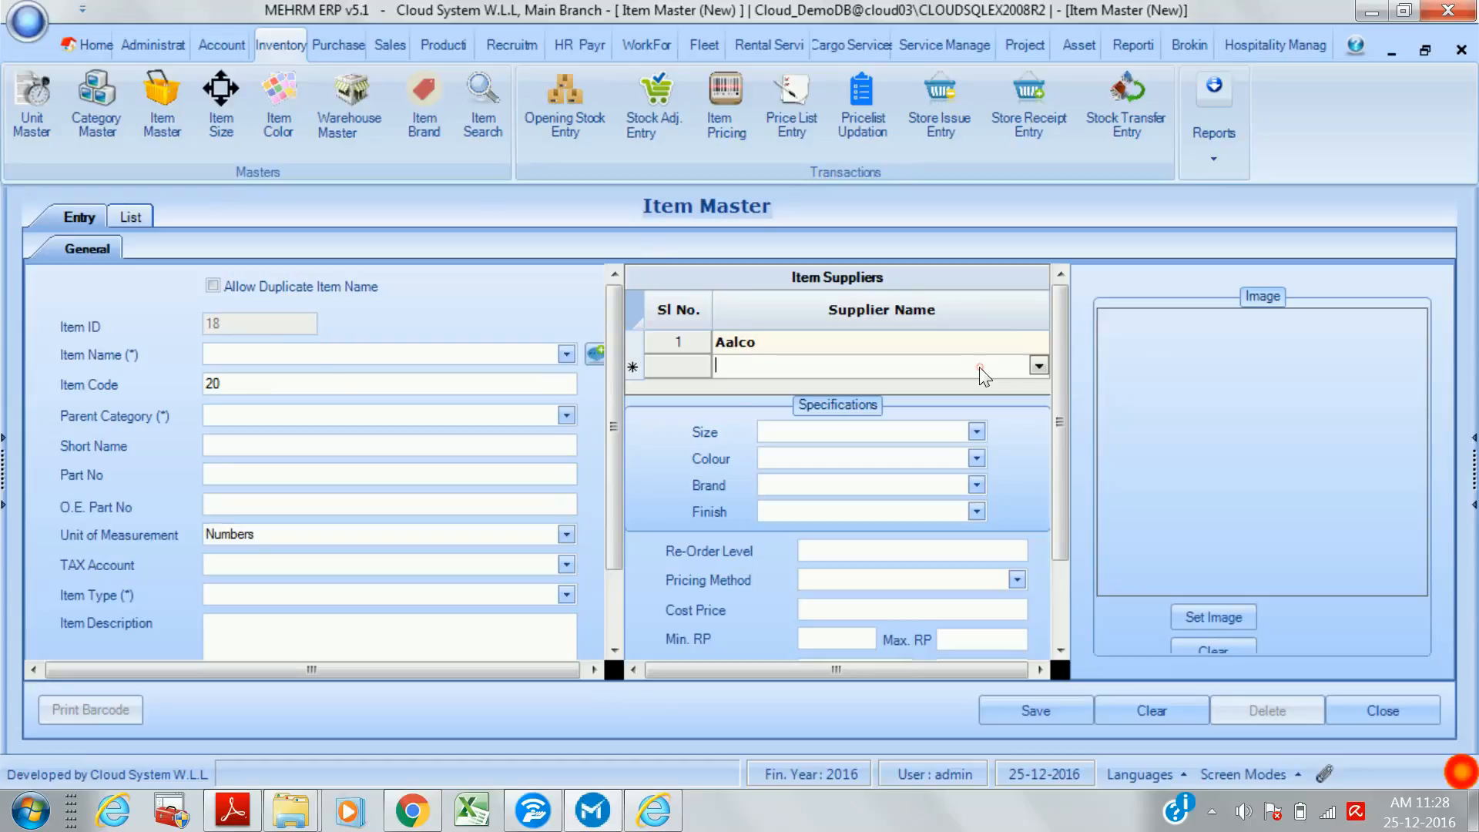
pyautogui.click(145, 219)
pyautogui.click(318, 496)
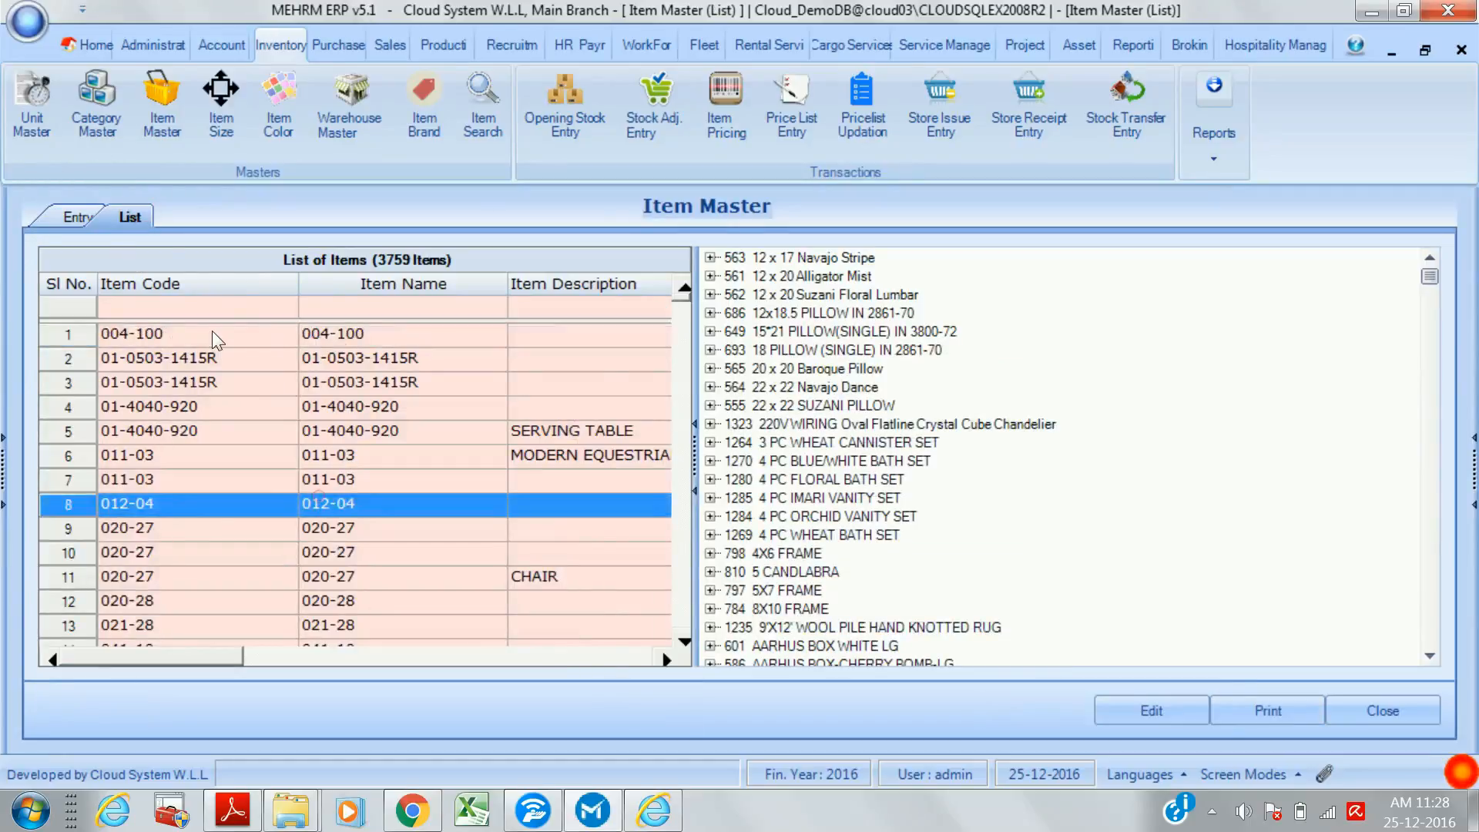
pyautogui.click(782, 503)
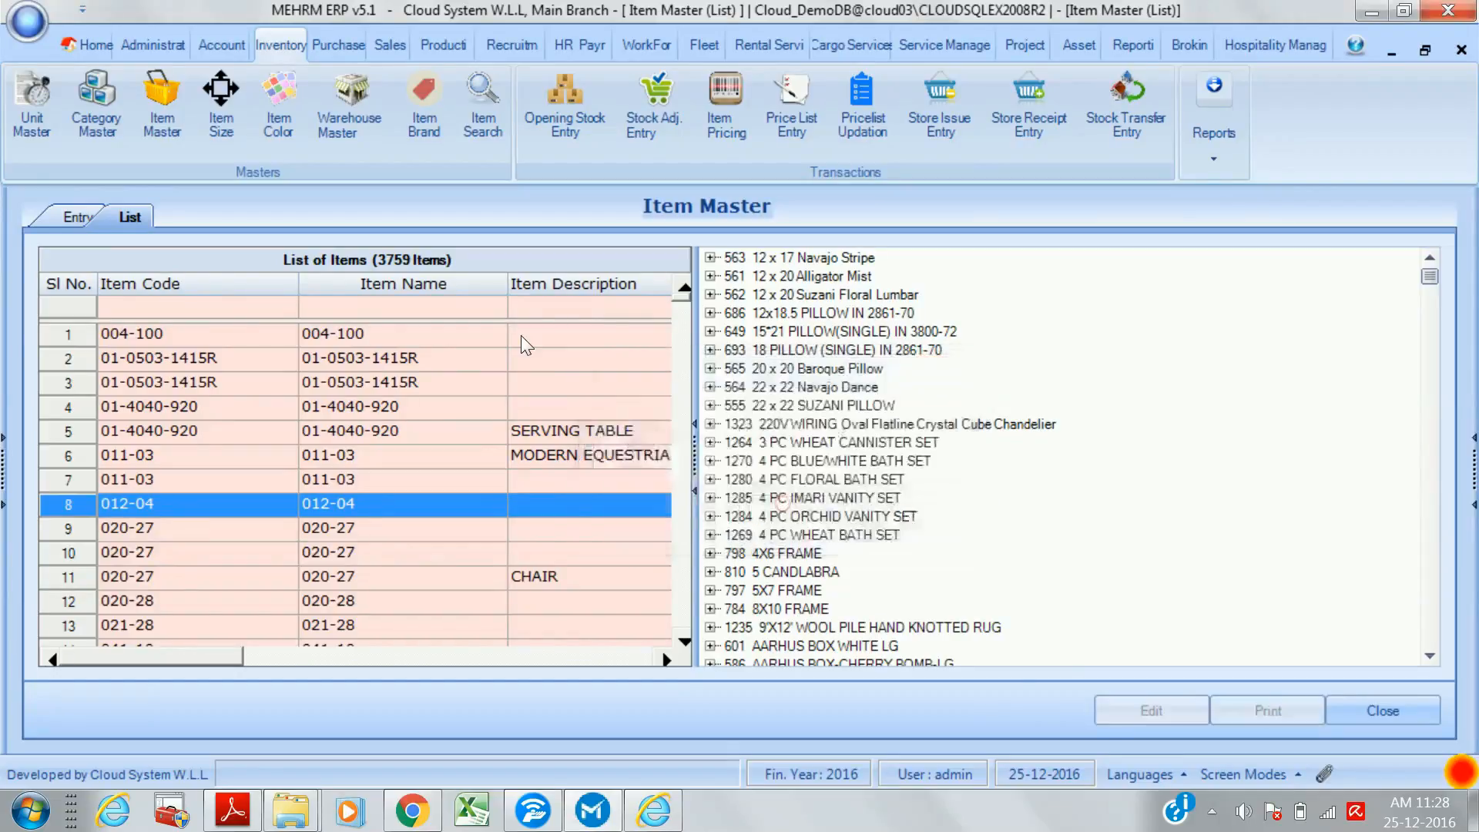
# - Add Aalco and Al Salhiya Lighting Centre as the first two suppliers in the Item Suppliers table of item 012-04
pyautogui.click(1038, 341)
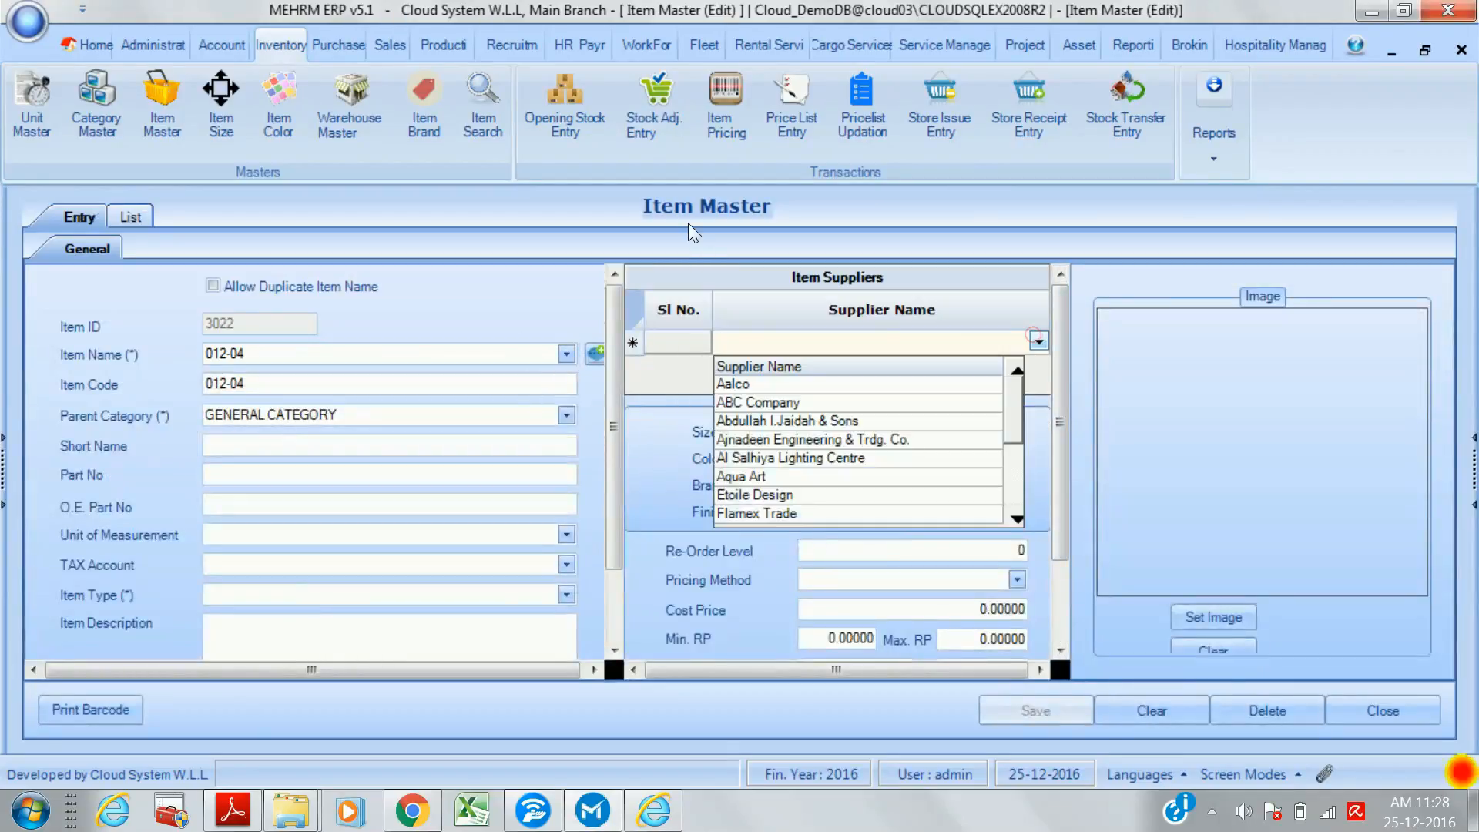
pyautogui.click(918, 384)
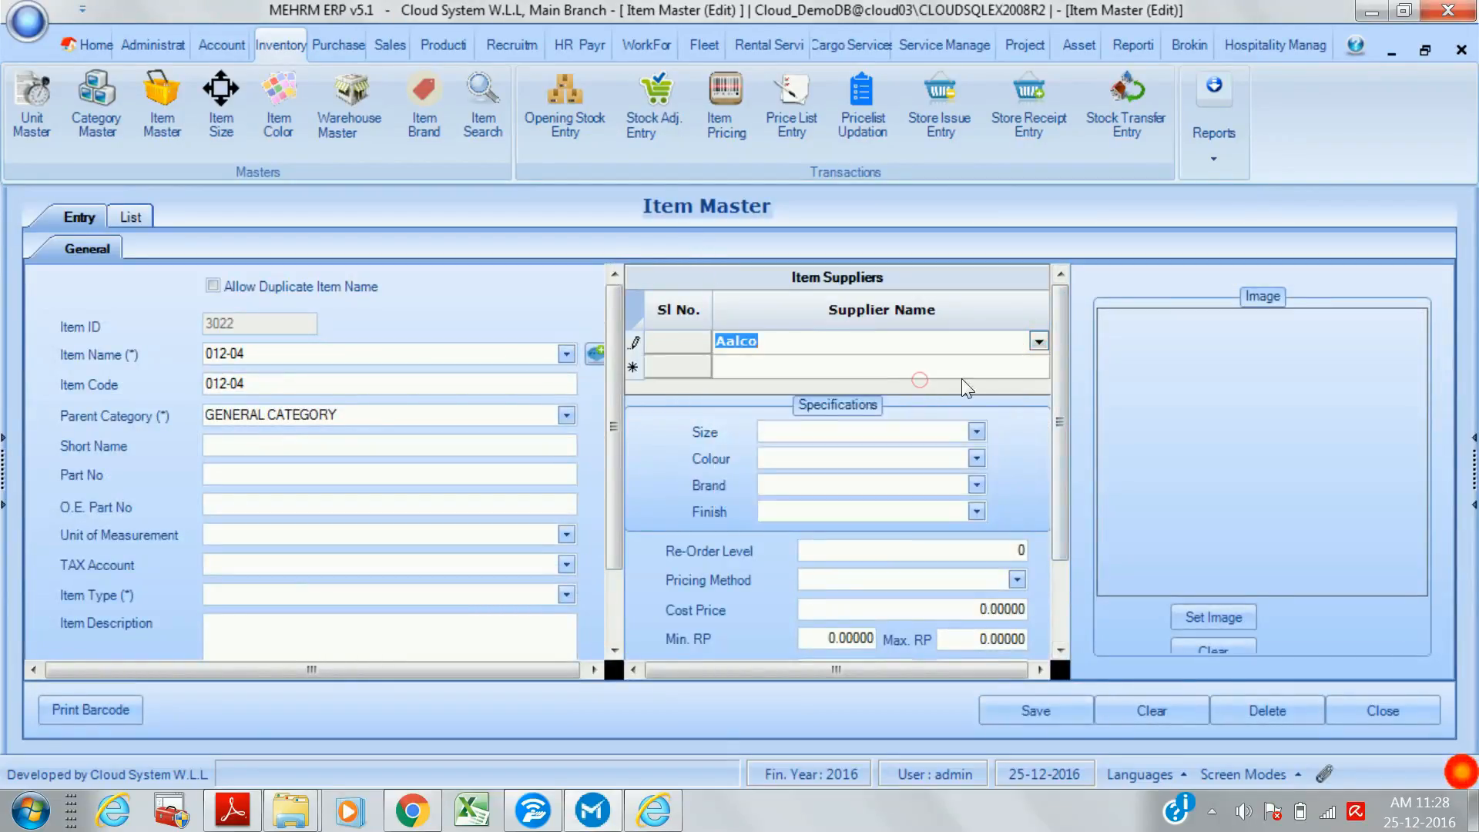
pyautogui.click(1039, 367)
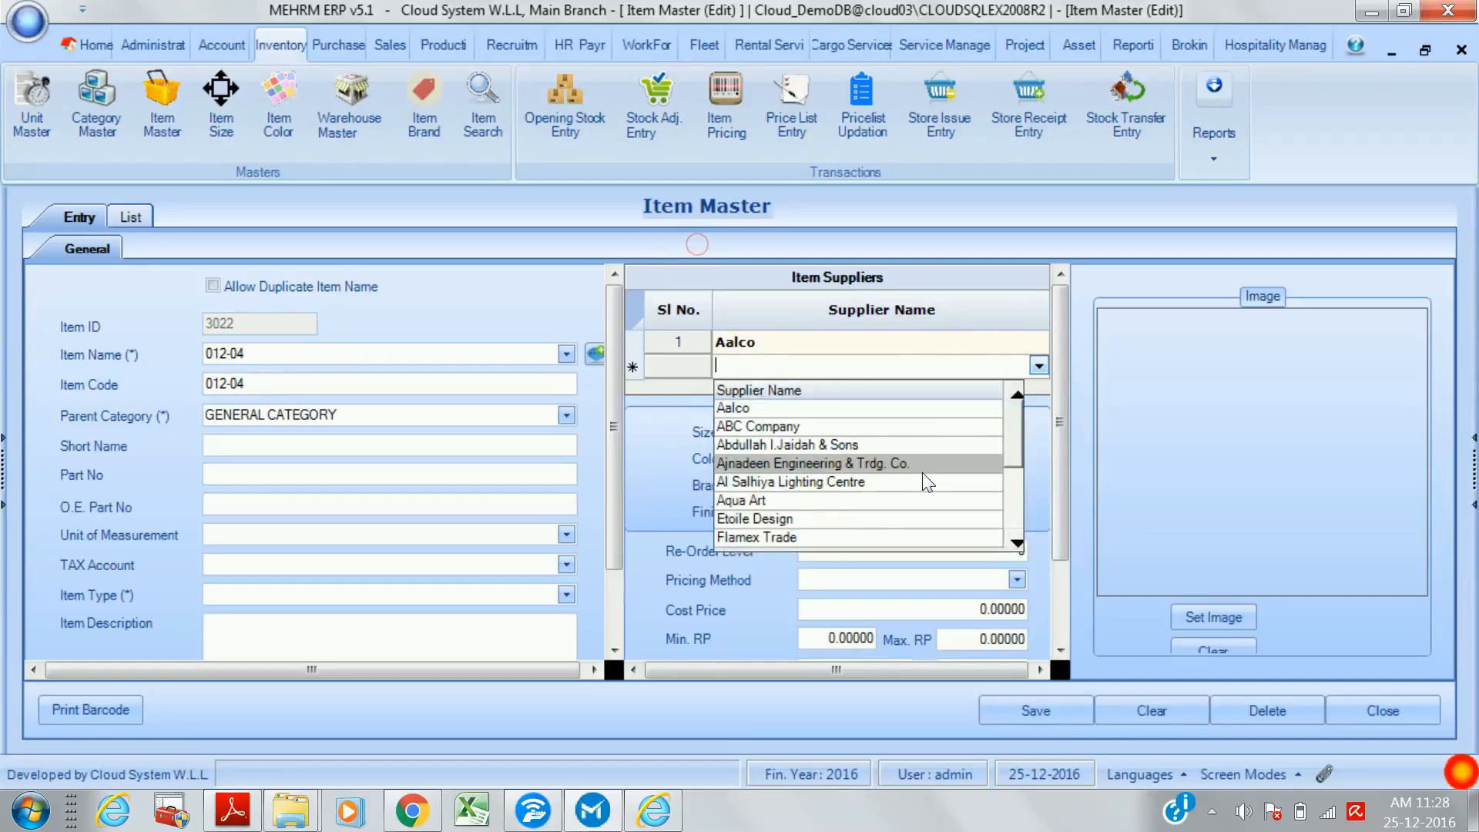
pyautogui.click(845, 443)
pyautogui.click(1019, 368)
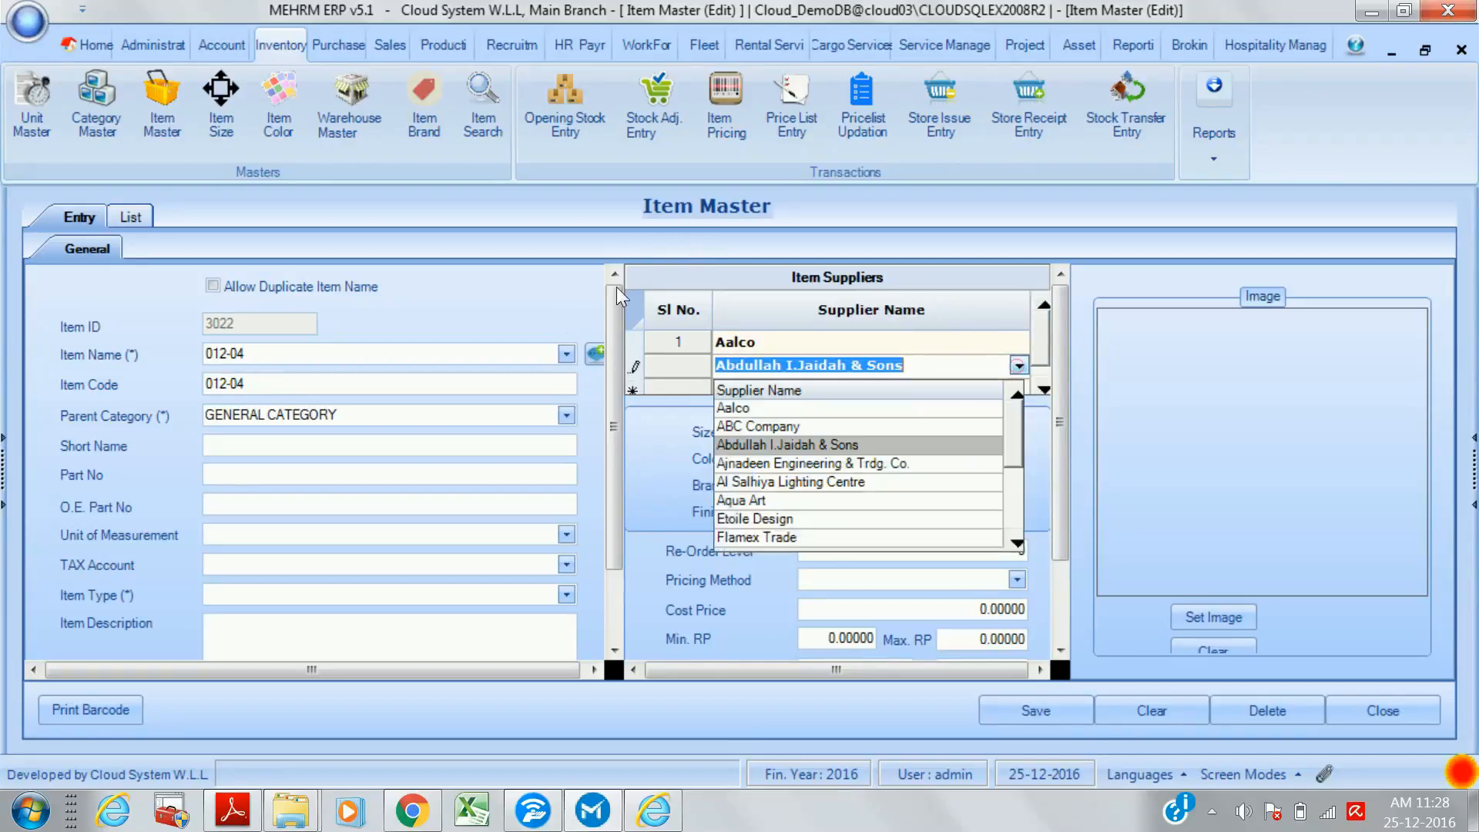
pyautogui.click(801, 450)
pyautogui.click(1019, 367)
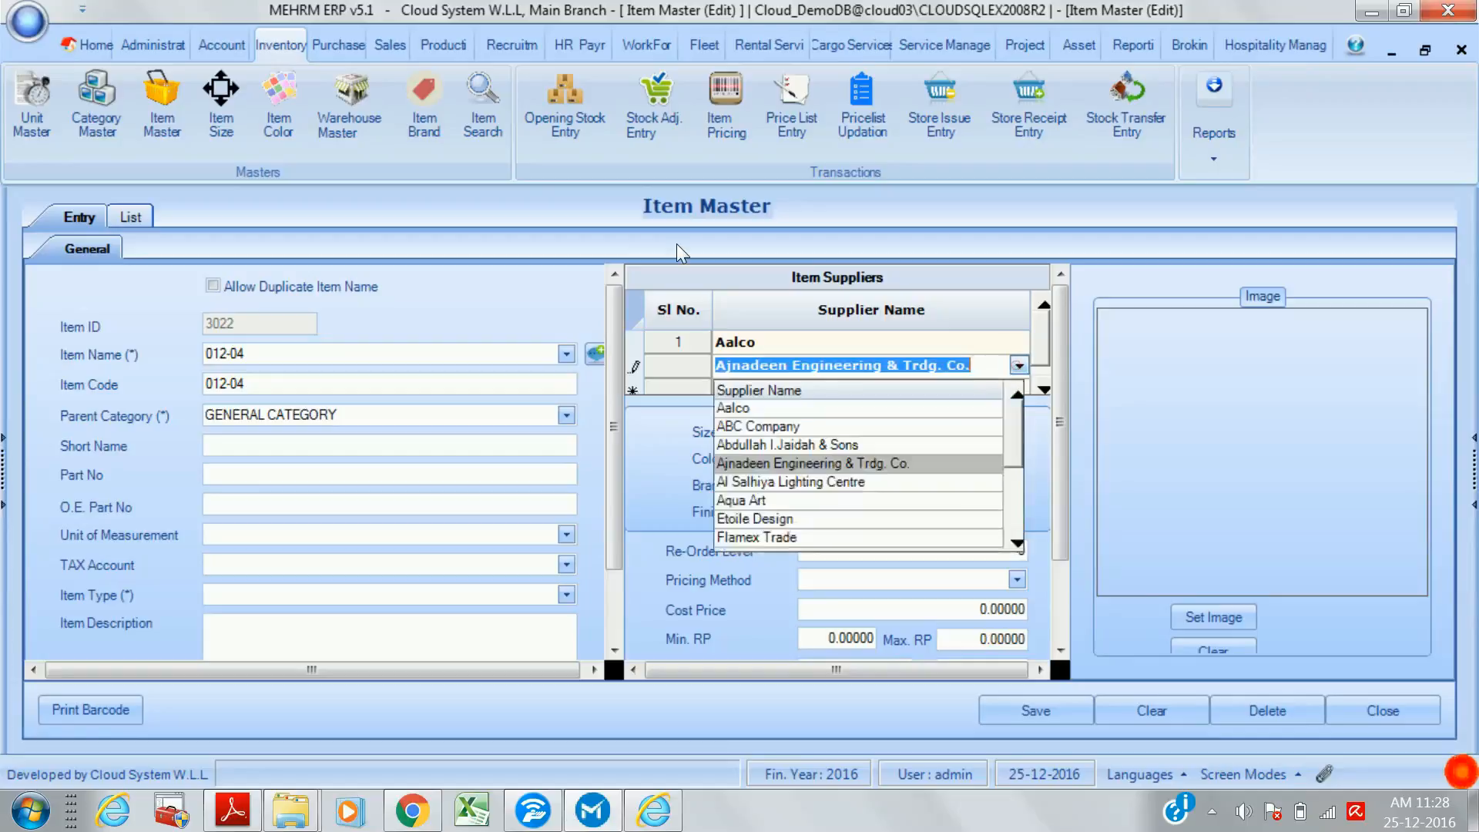
pyautogui.click(890, 488)
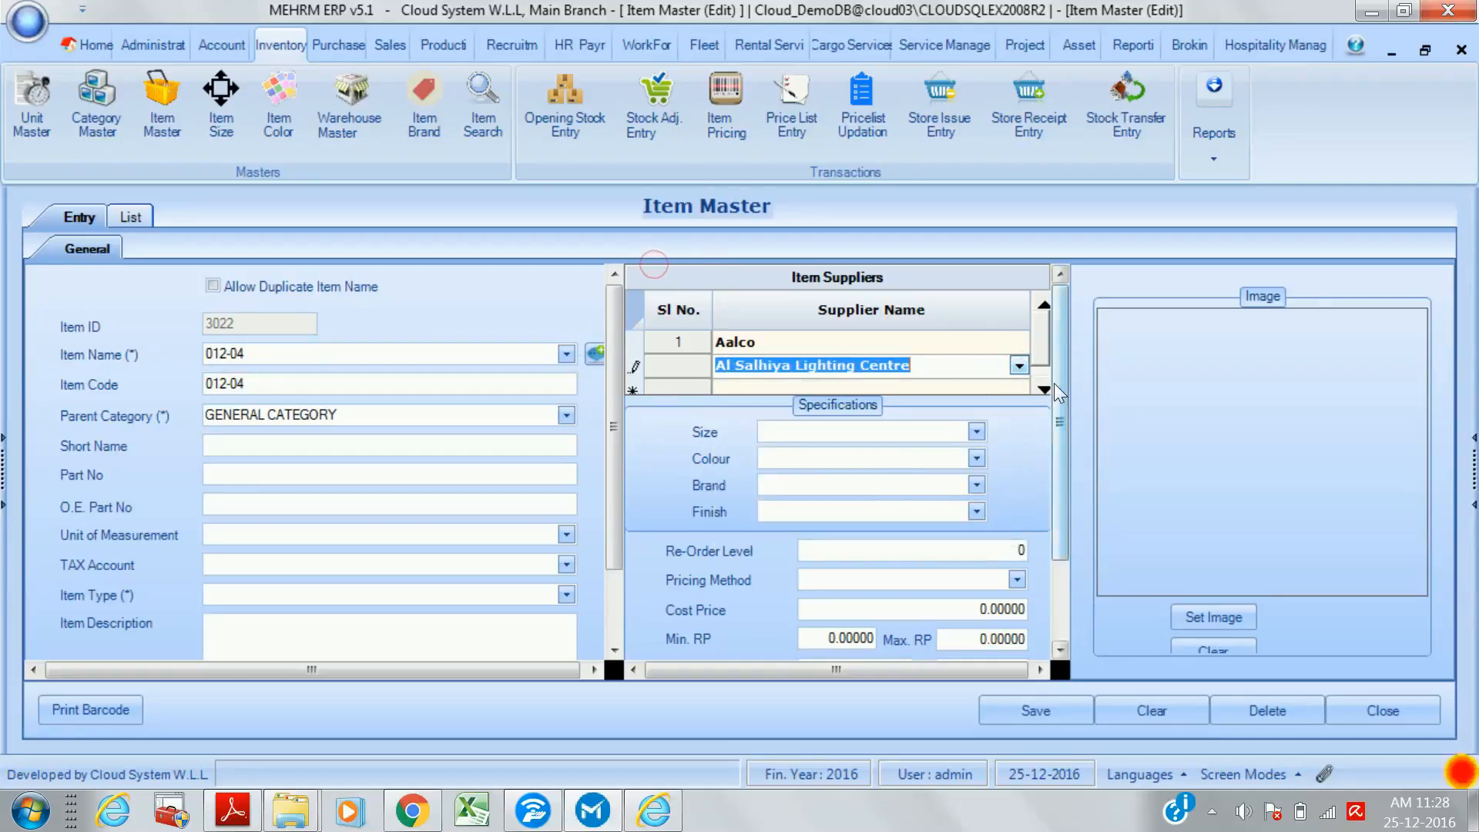
# - Add ABC Company as the third supplier in the Item Suppliers table
pyautogui.click(1044, 390)
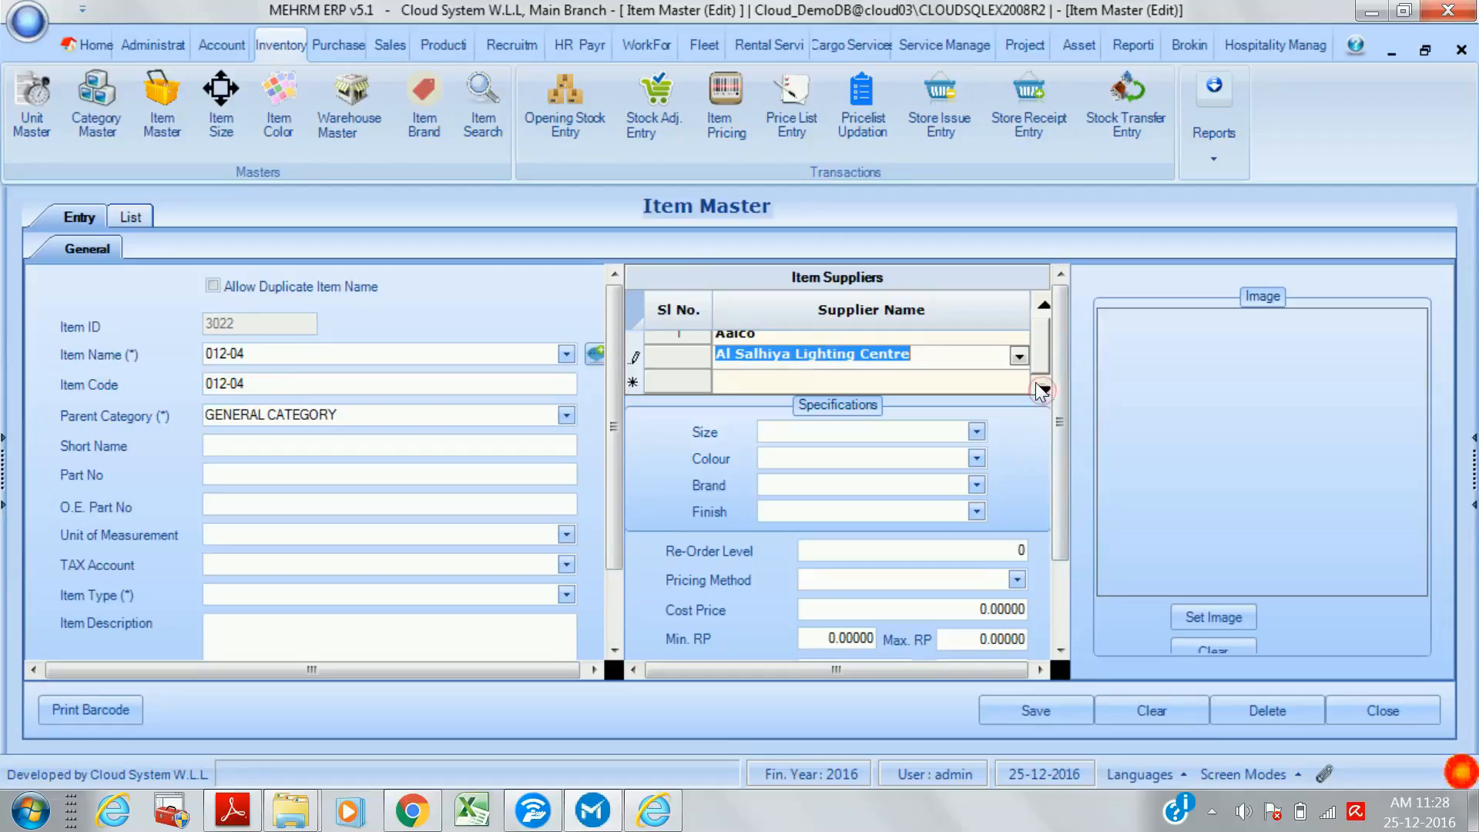
pyautogui.click(690, 255)
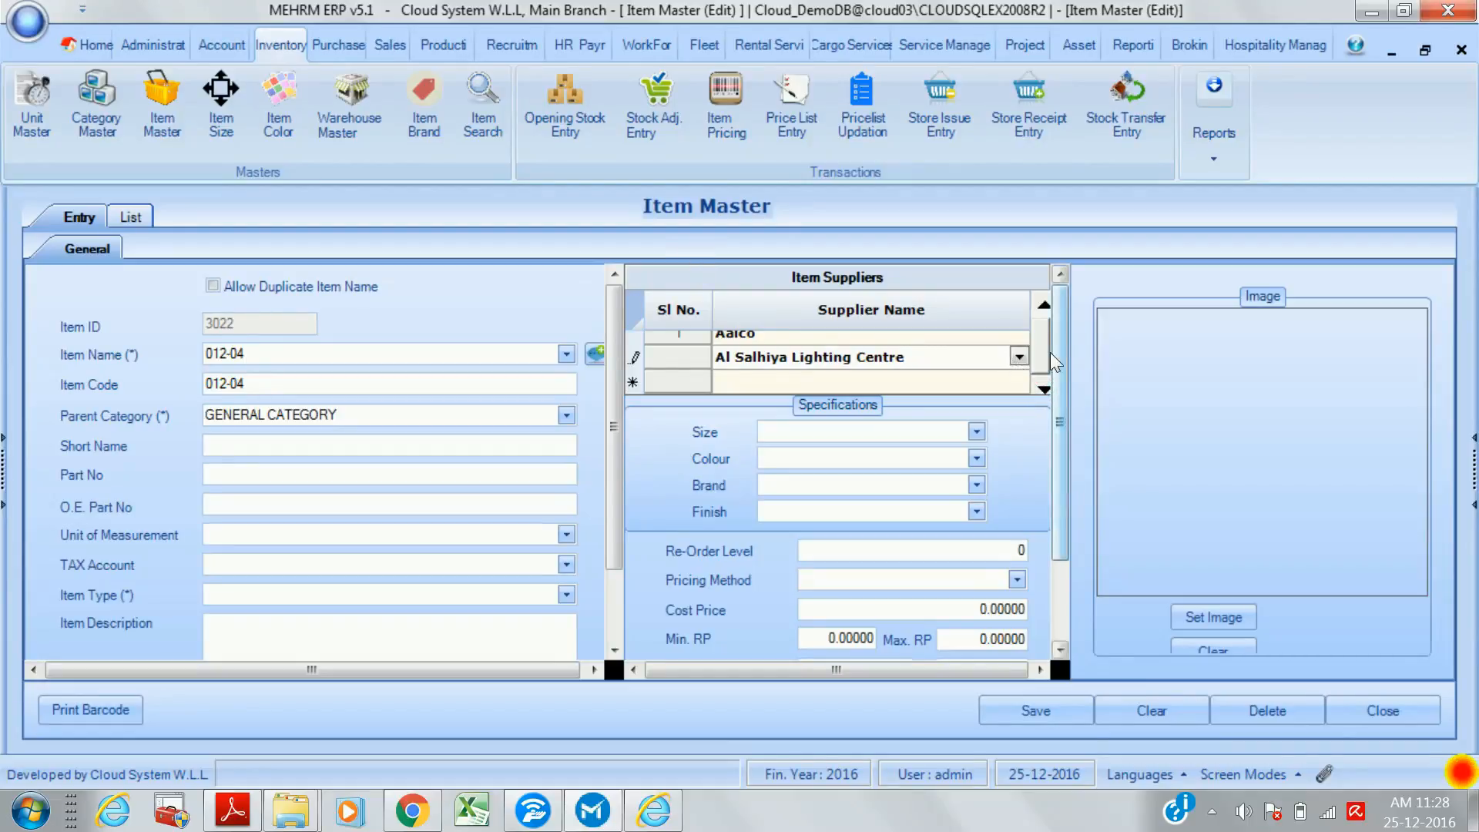
pyautogui.click(1017, 383)
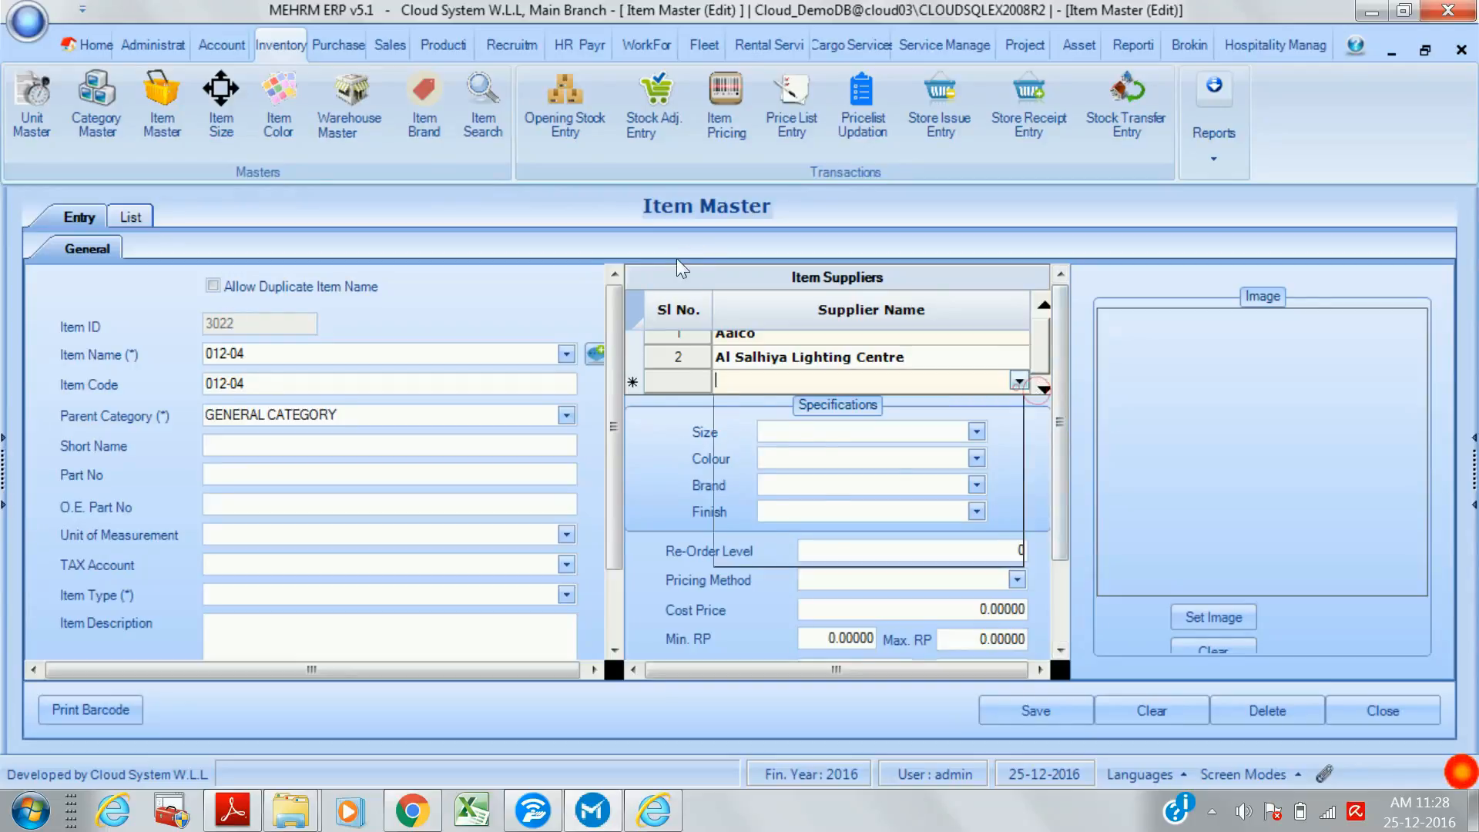
pyautogui.click(885, 425)
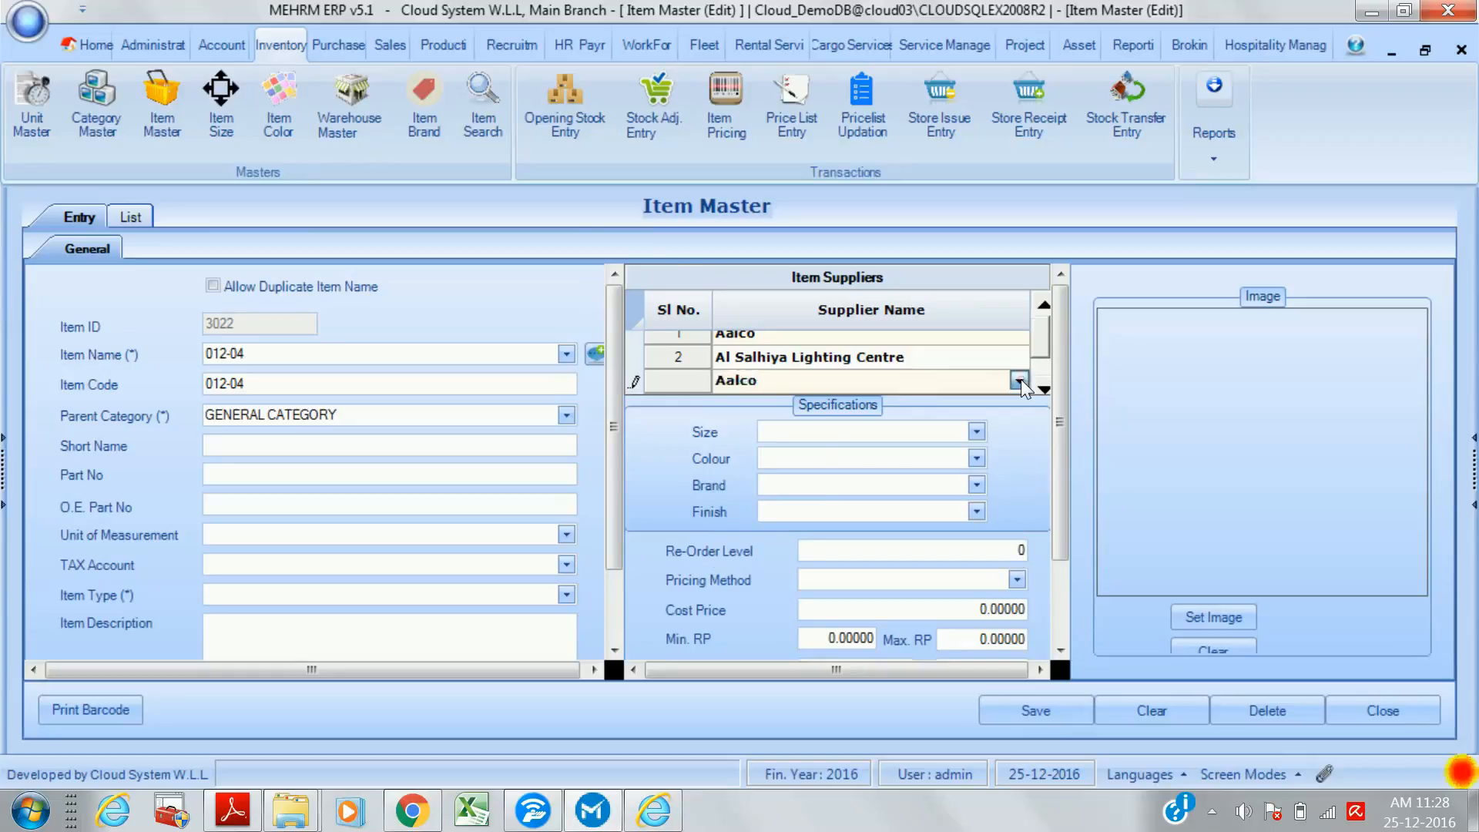
pyautogui.click(1019, 379)
pyautogui.click(890, 446)
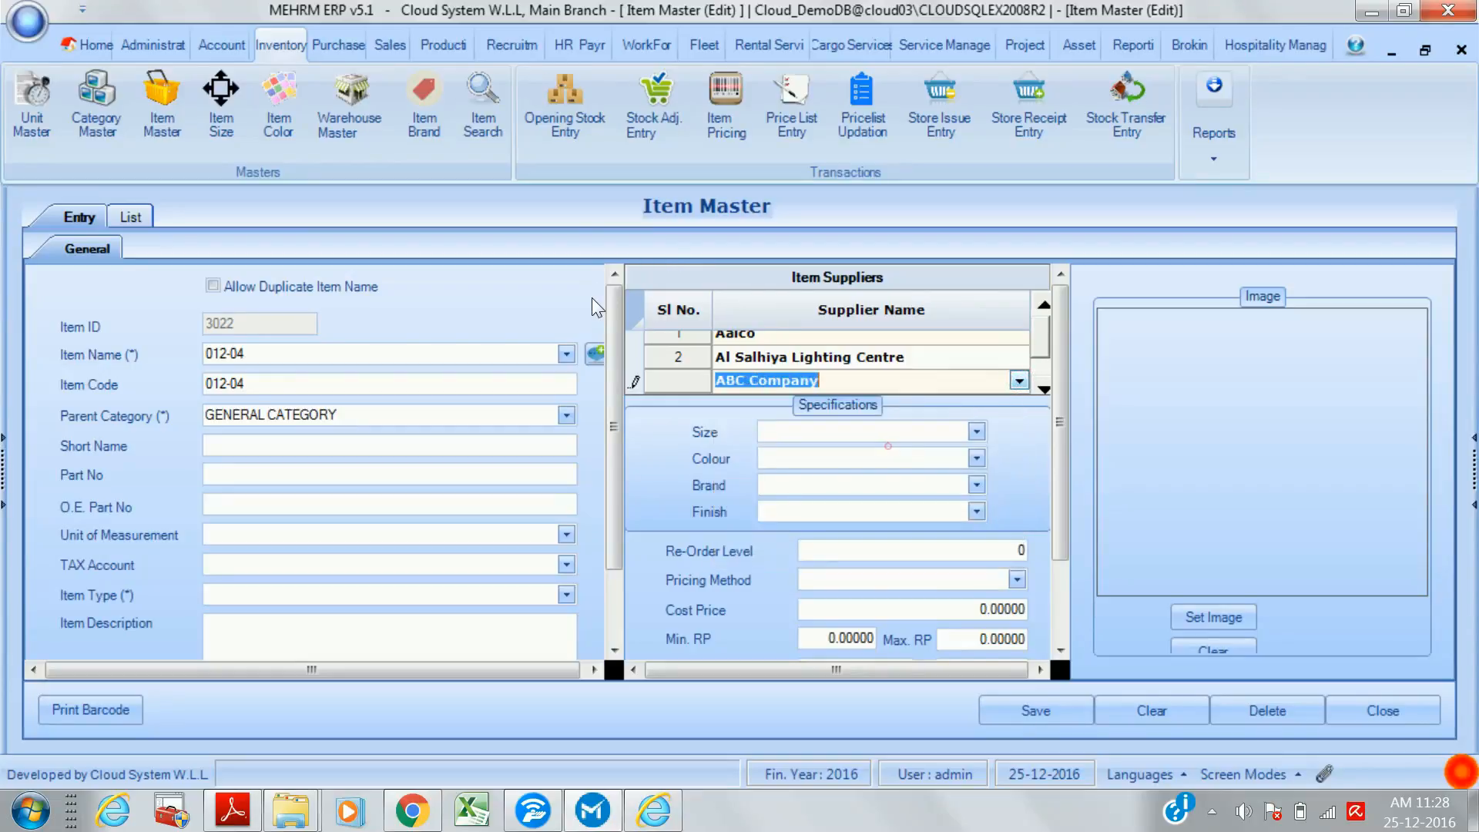
# - Add Etoile Design as the fourth supplier and return to the start of the Item Suppliers table
pyautogui.click(1040, 390)
pyautogui.click(1020, 381)
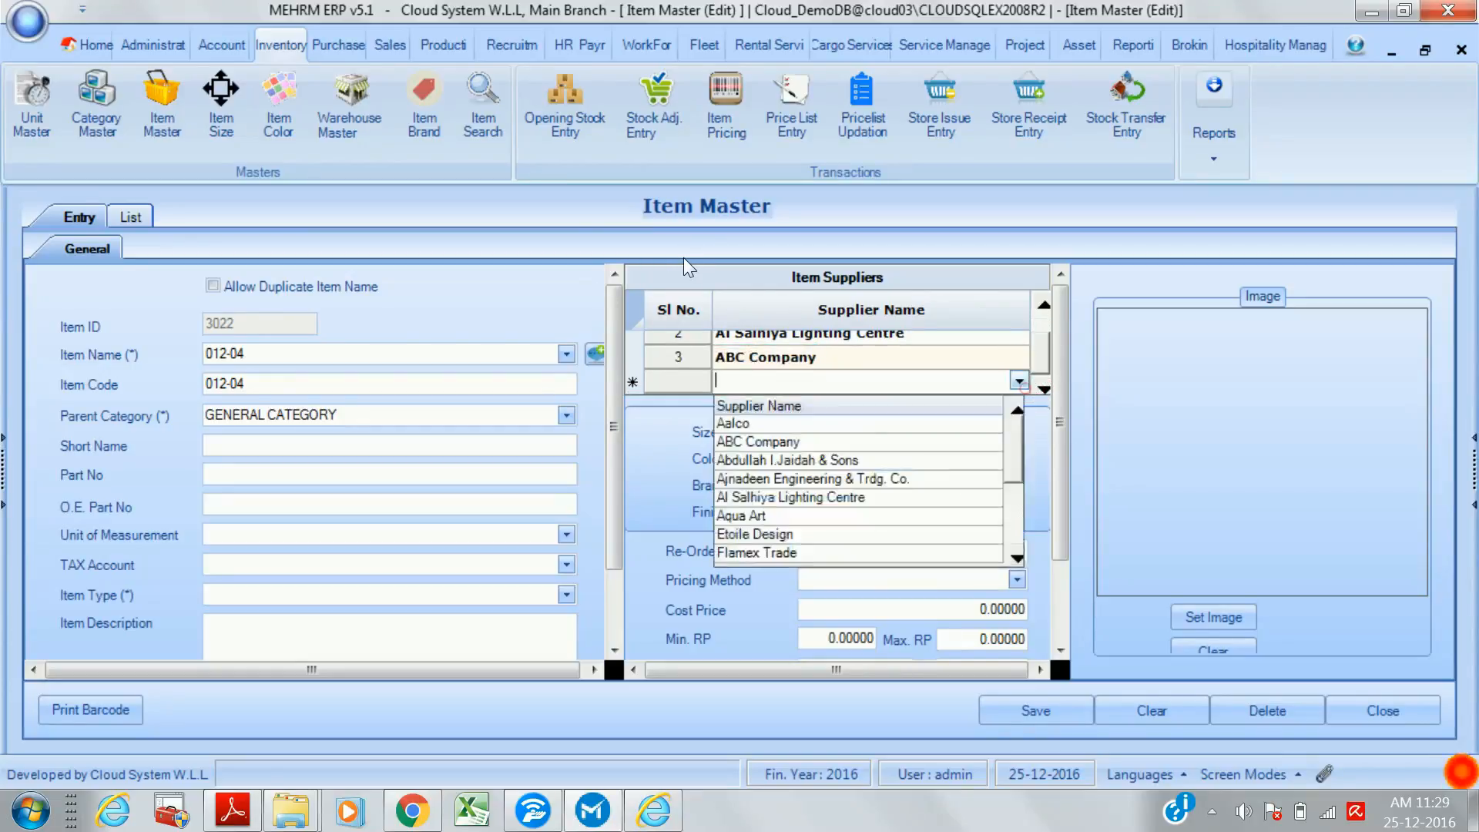
pyautogui.click(1014, 381)
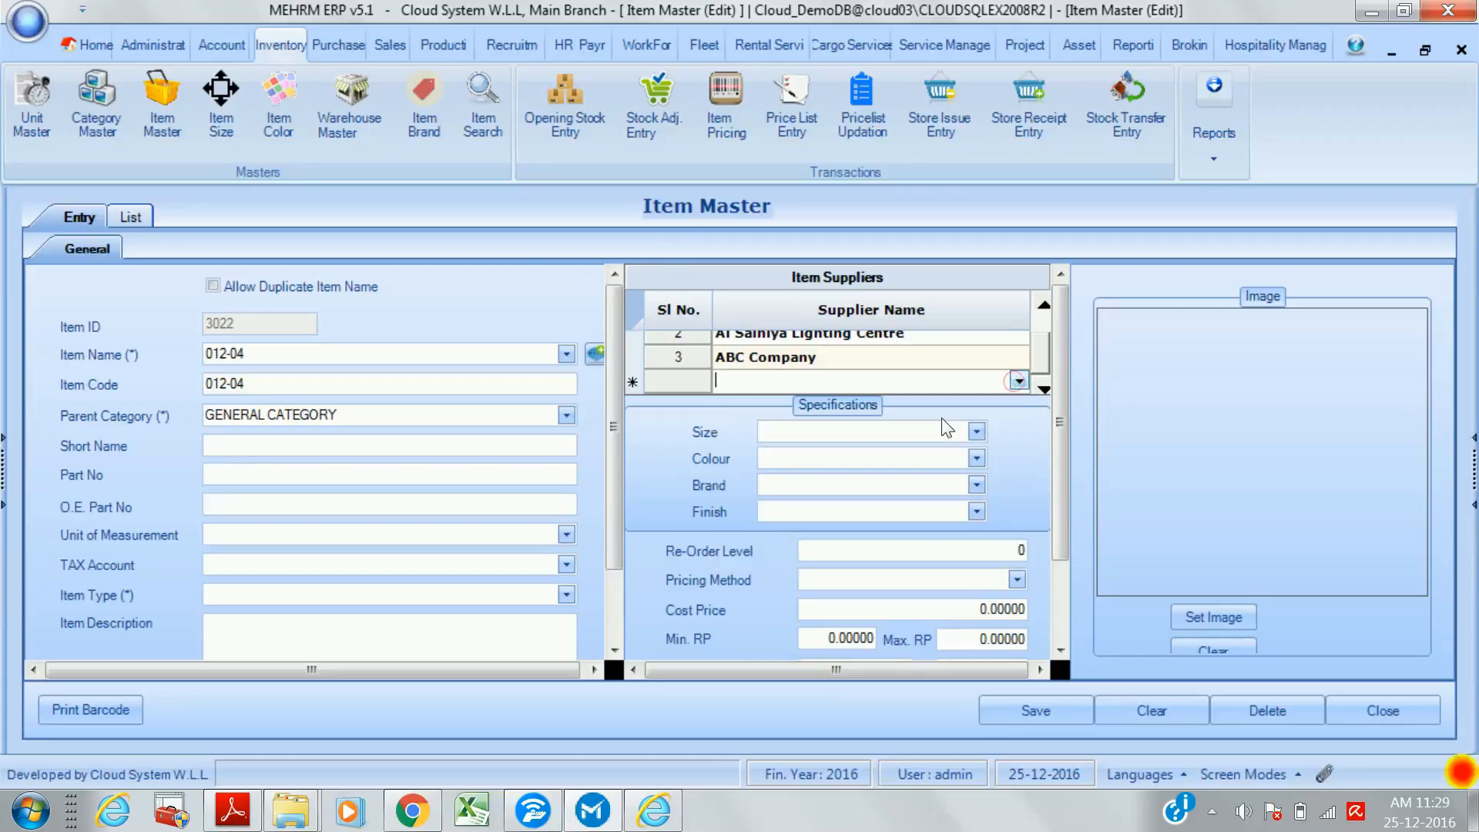
pyautogui.click(1015, 381)
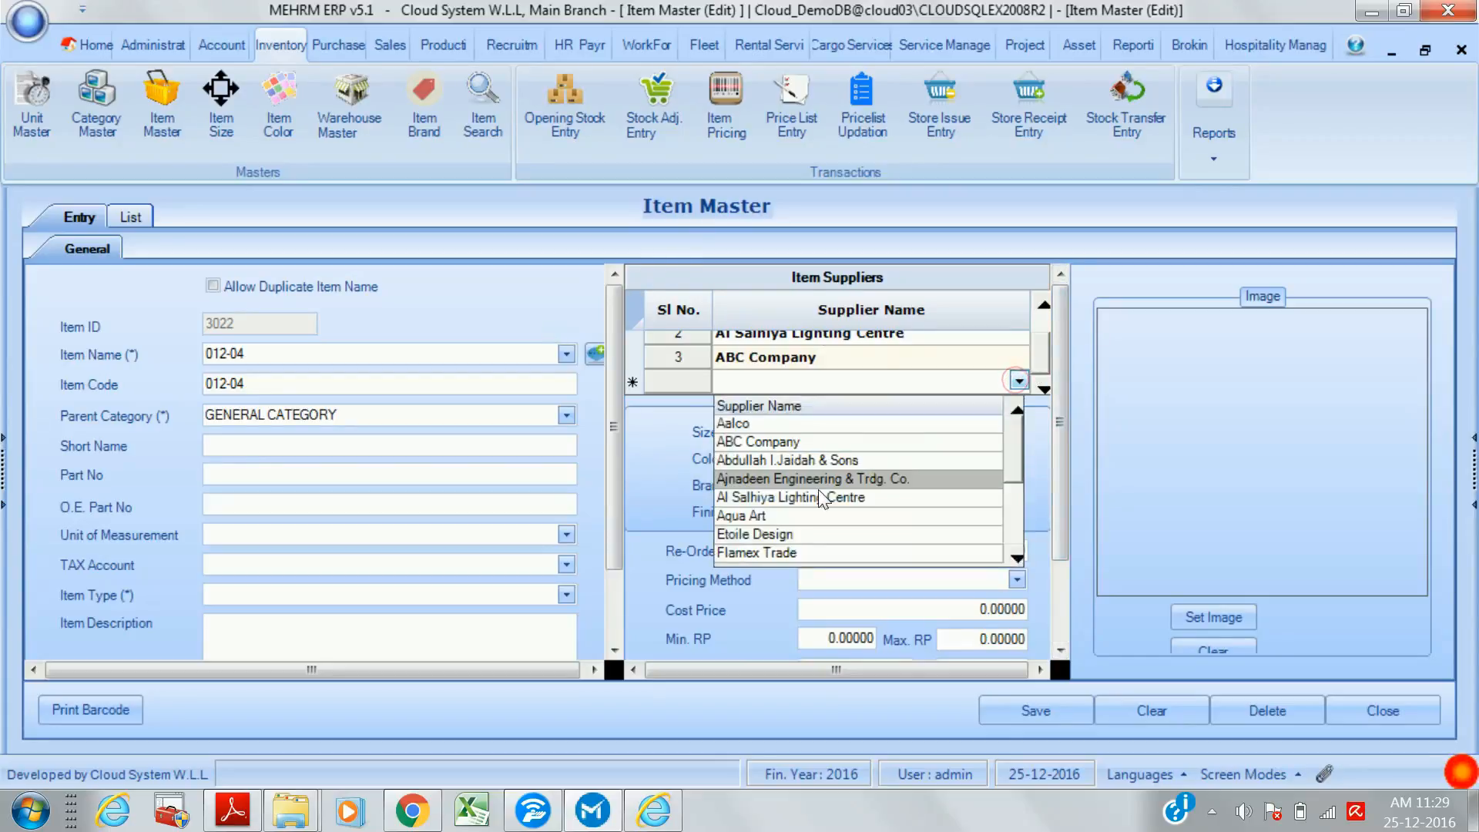
pyautogui.click(793, 535)
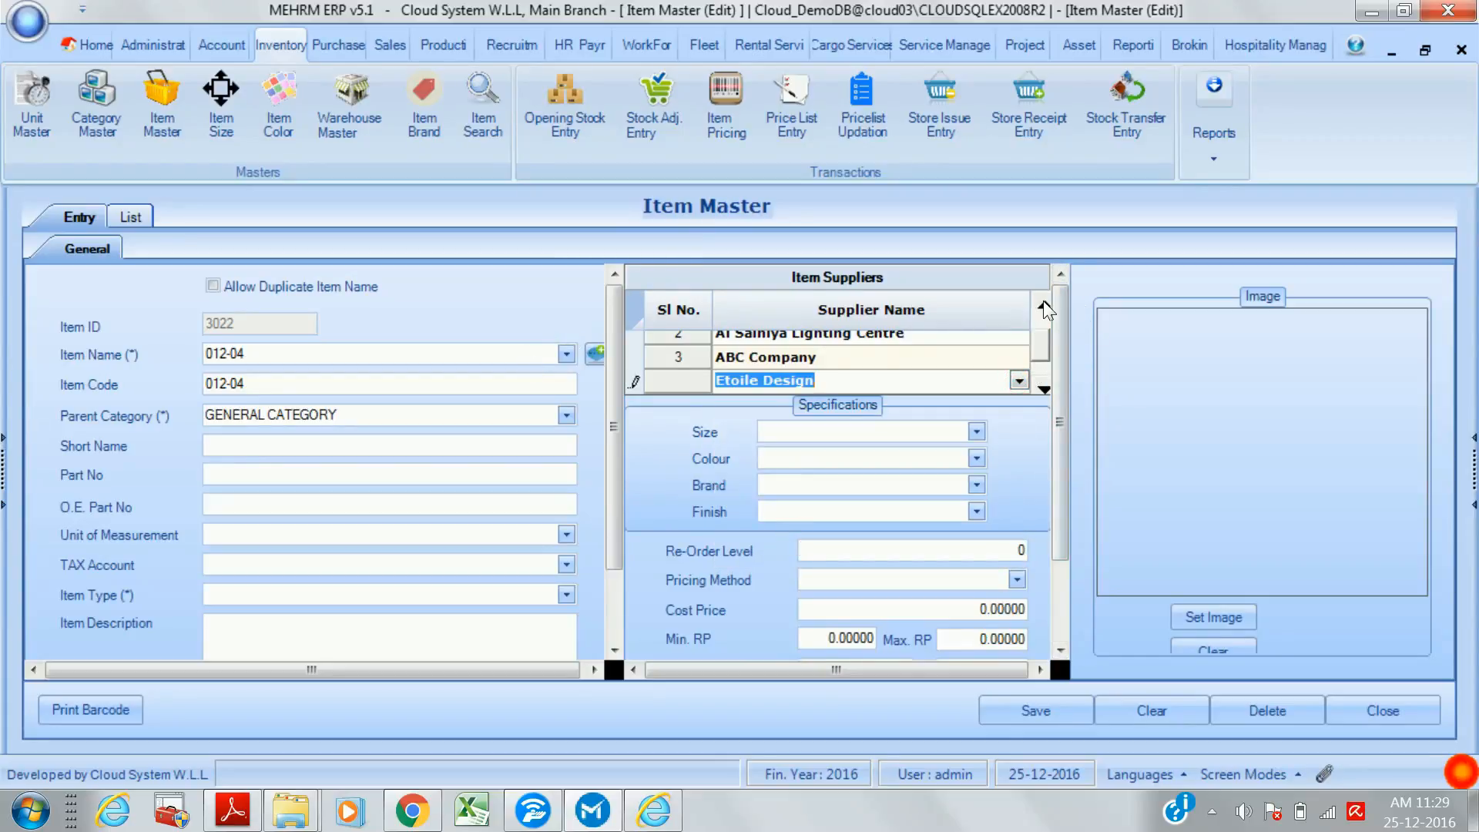
pyautogui.doubleClick(1043, 302)
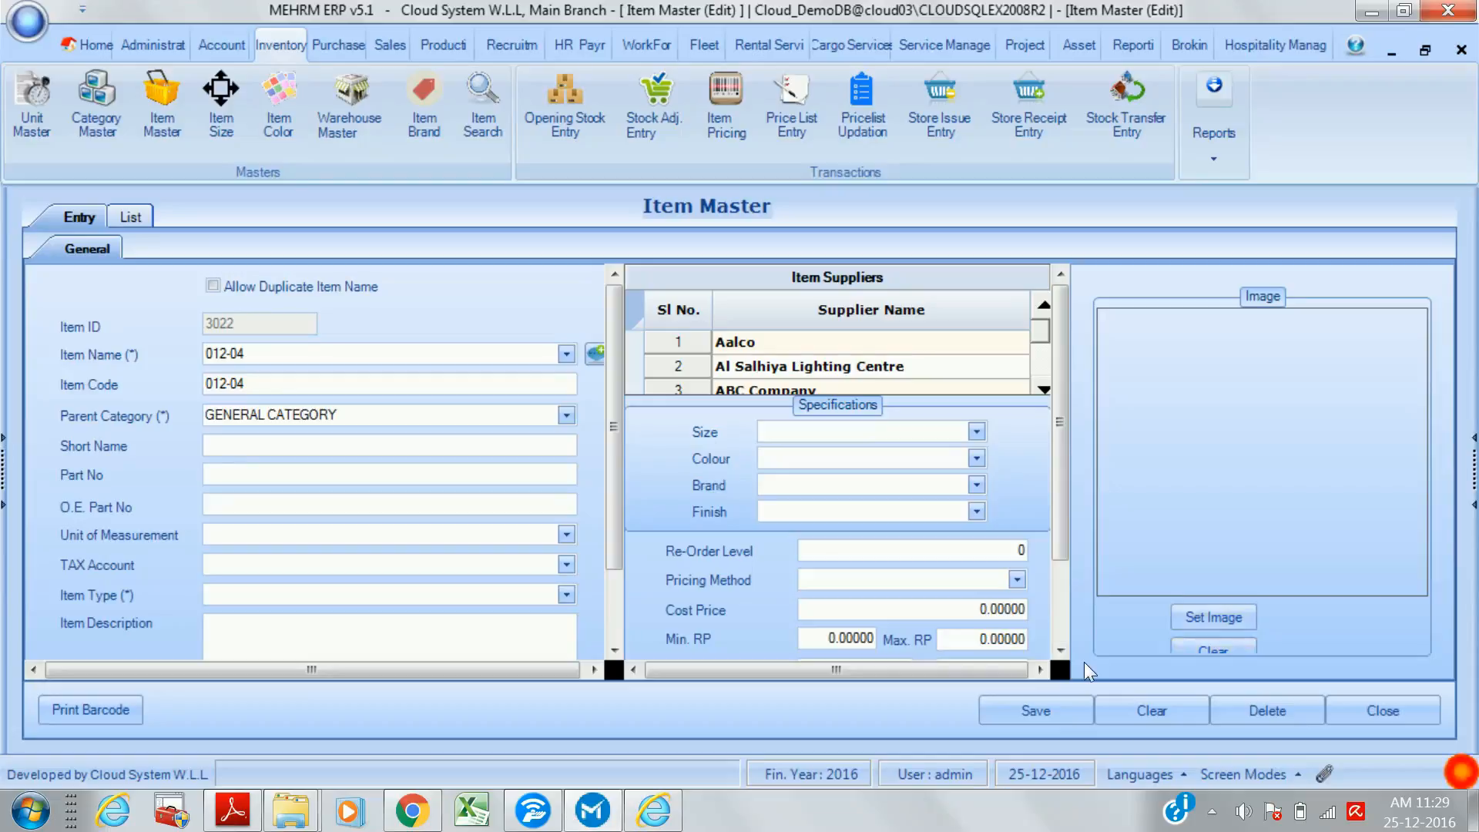
# - Examine the item's Pricing Method options and its Cost Price, Min. RP, Max. RP, Other Price and Discount fields
pyautogui.click(1060, 650)
pyautogui.scroll(-3, 705, 435)
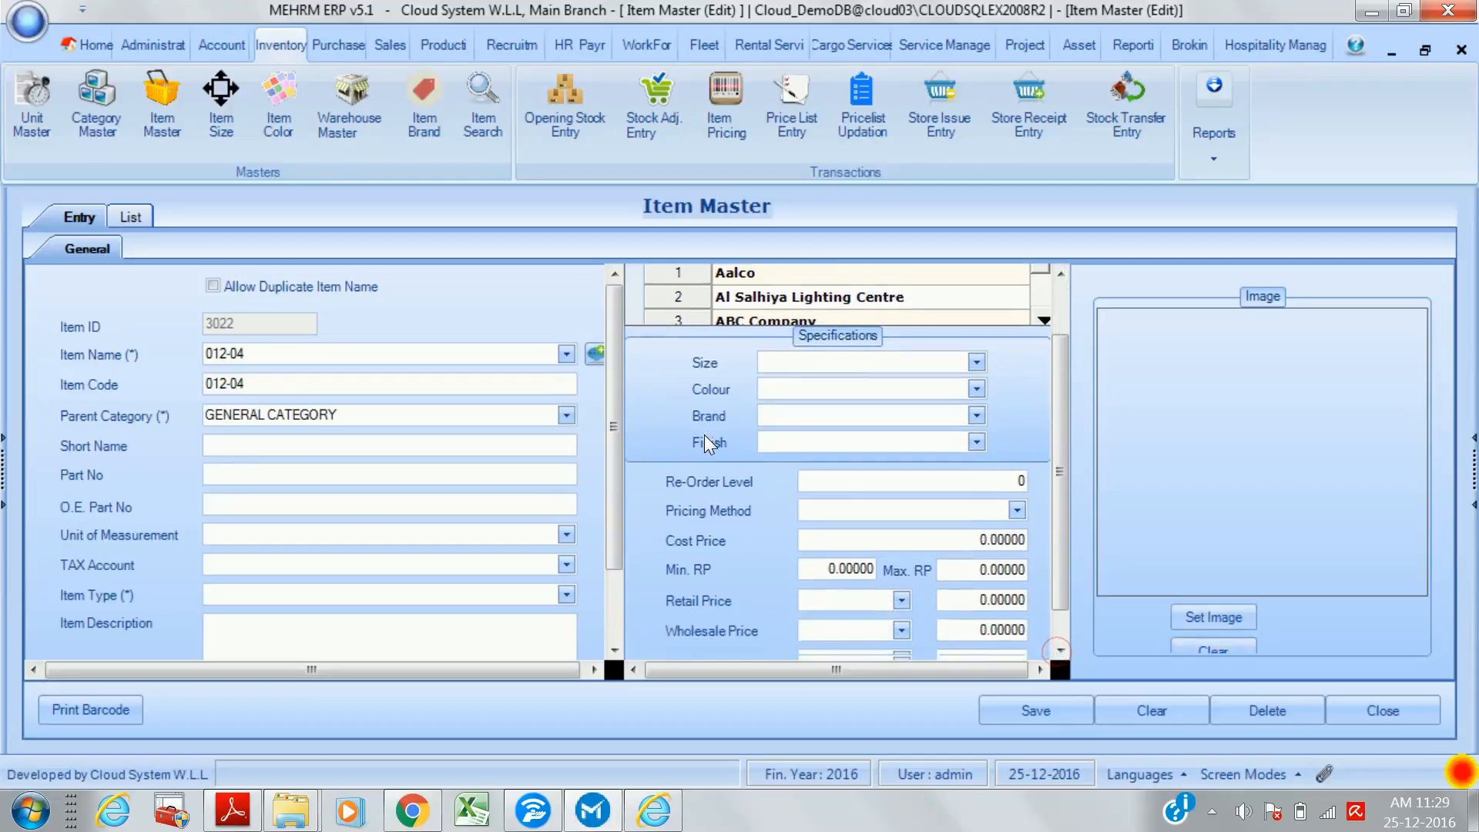
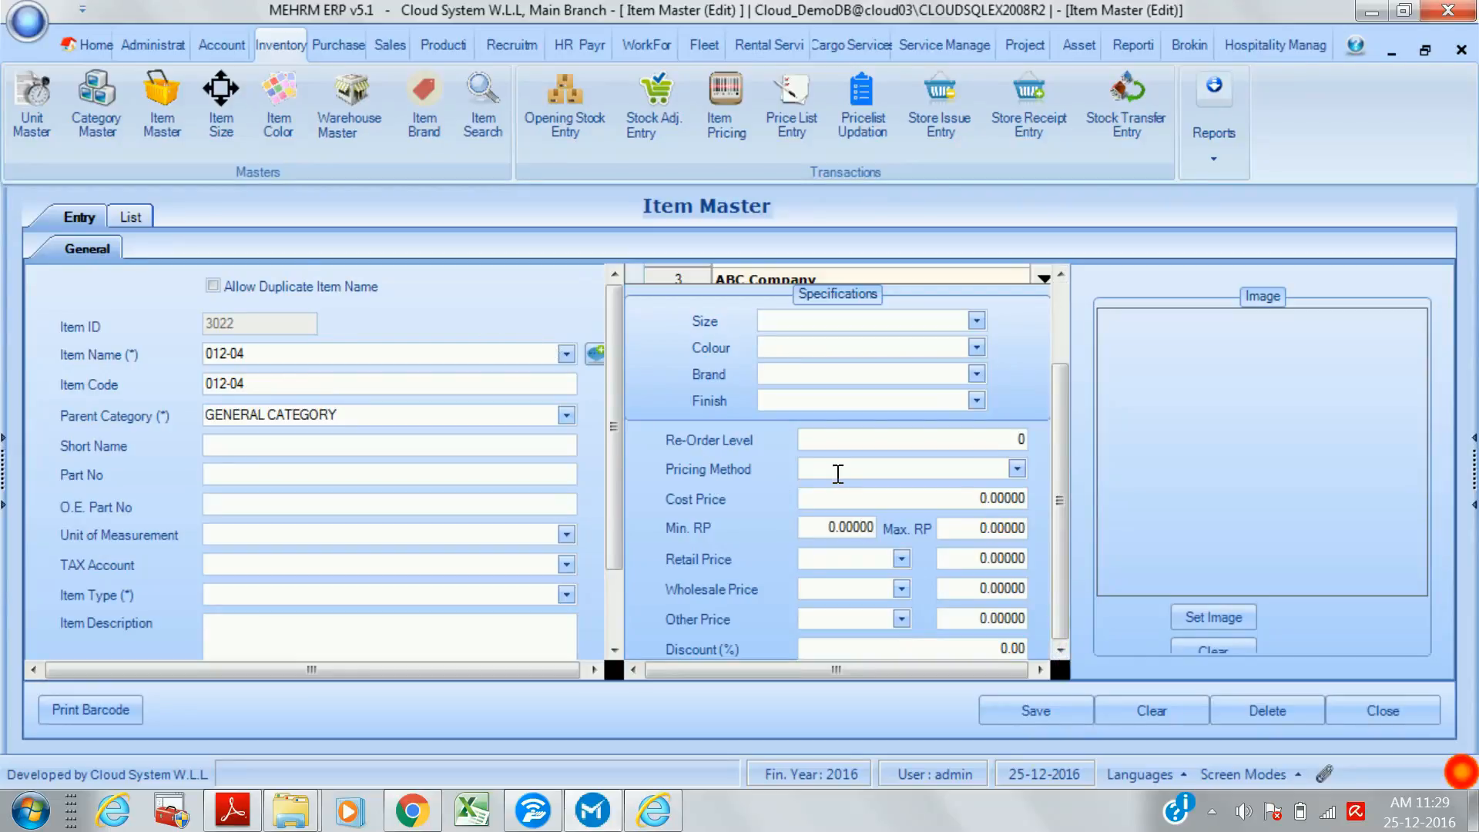
pyautogui.click(1016, 468)
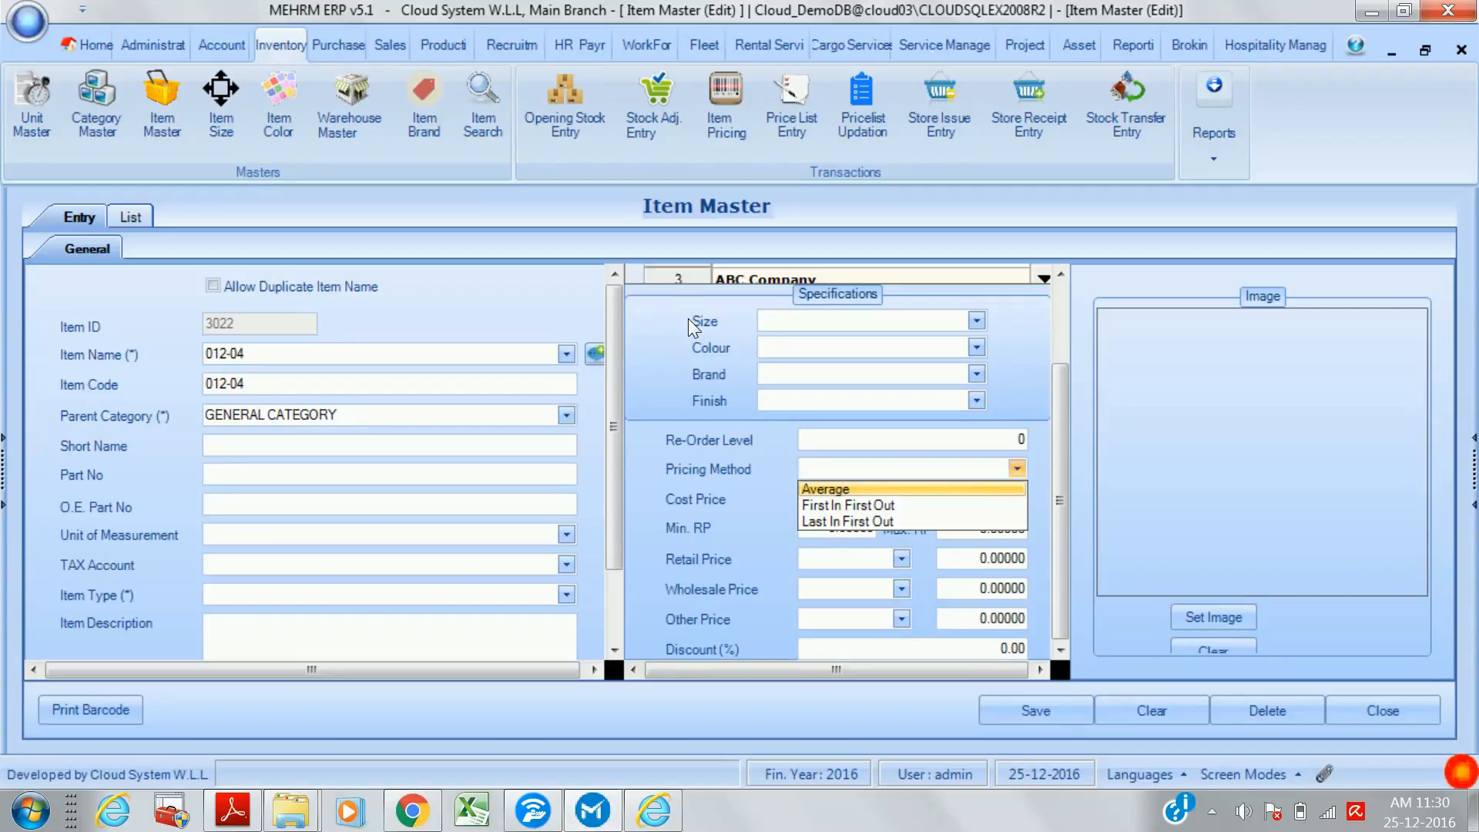
pyautogui.press('Escape')
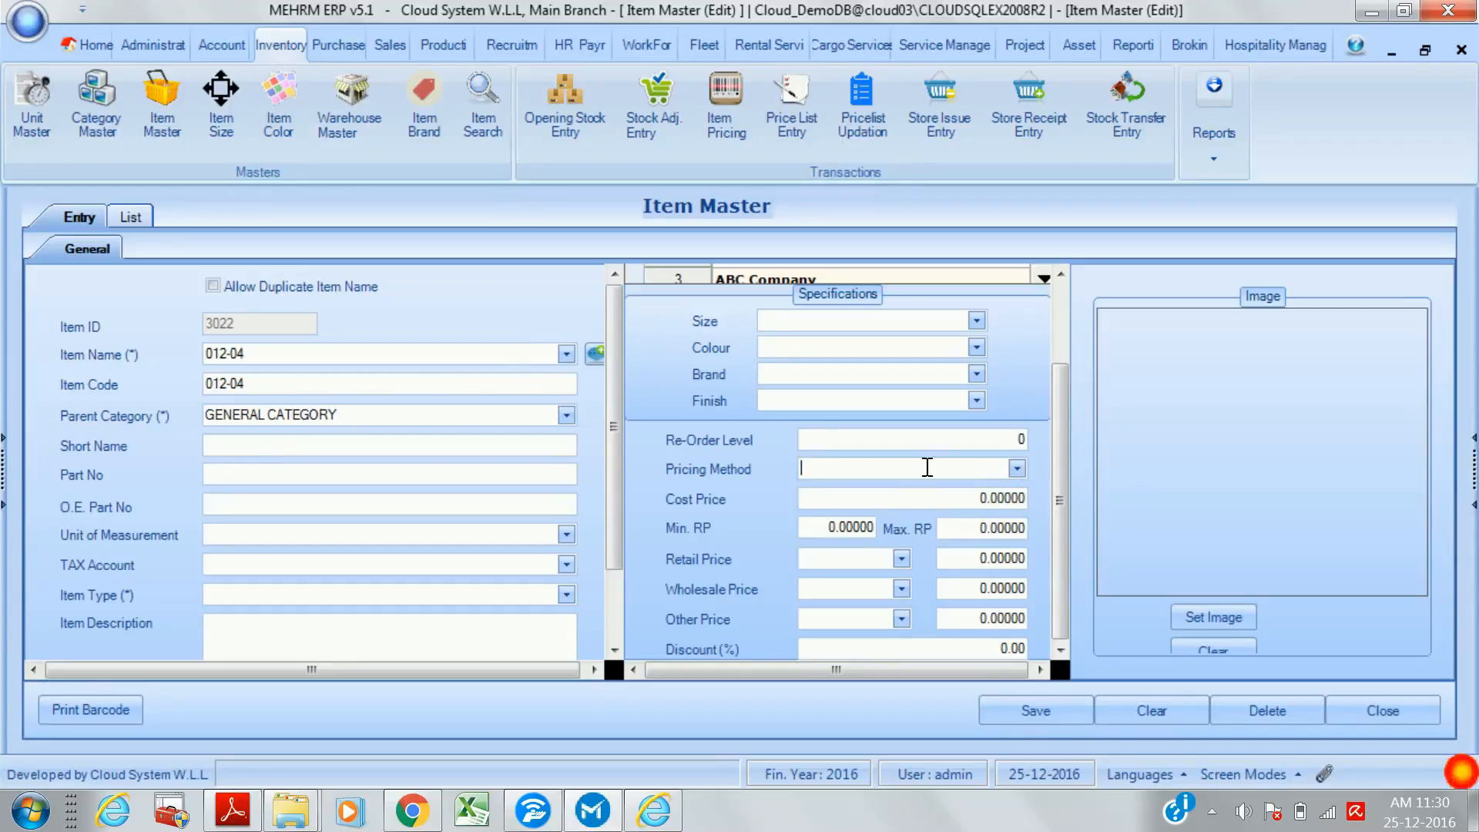
pyautogui.click(899, 500)
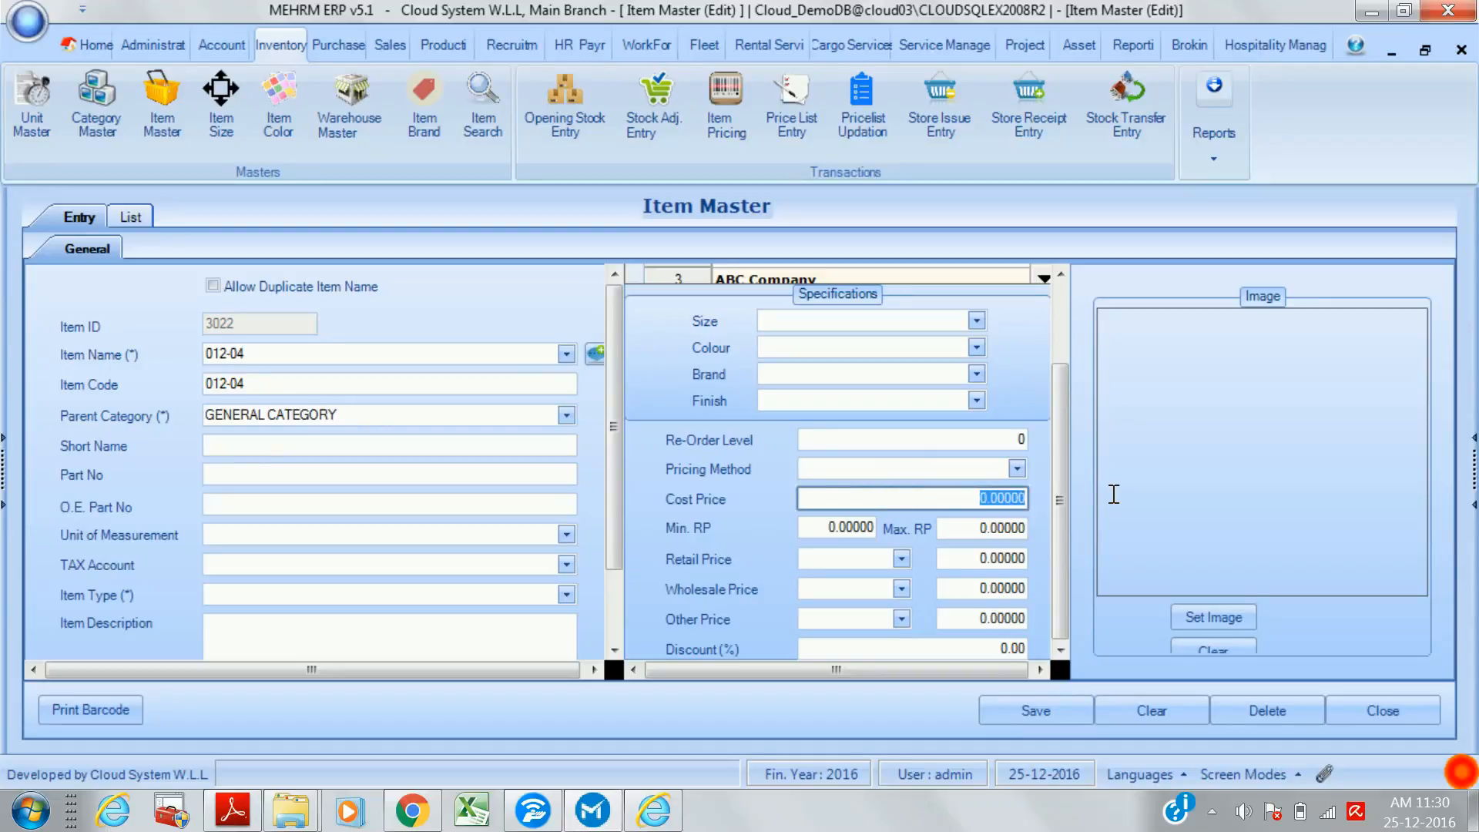
pyautogui.click(824, 524)
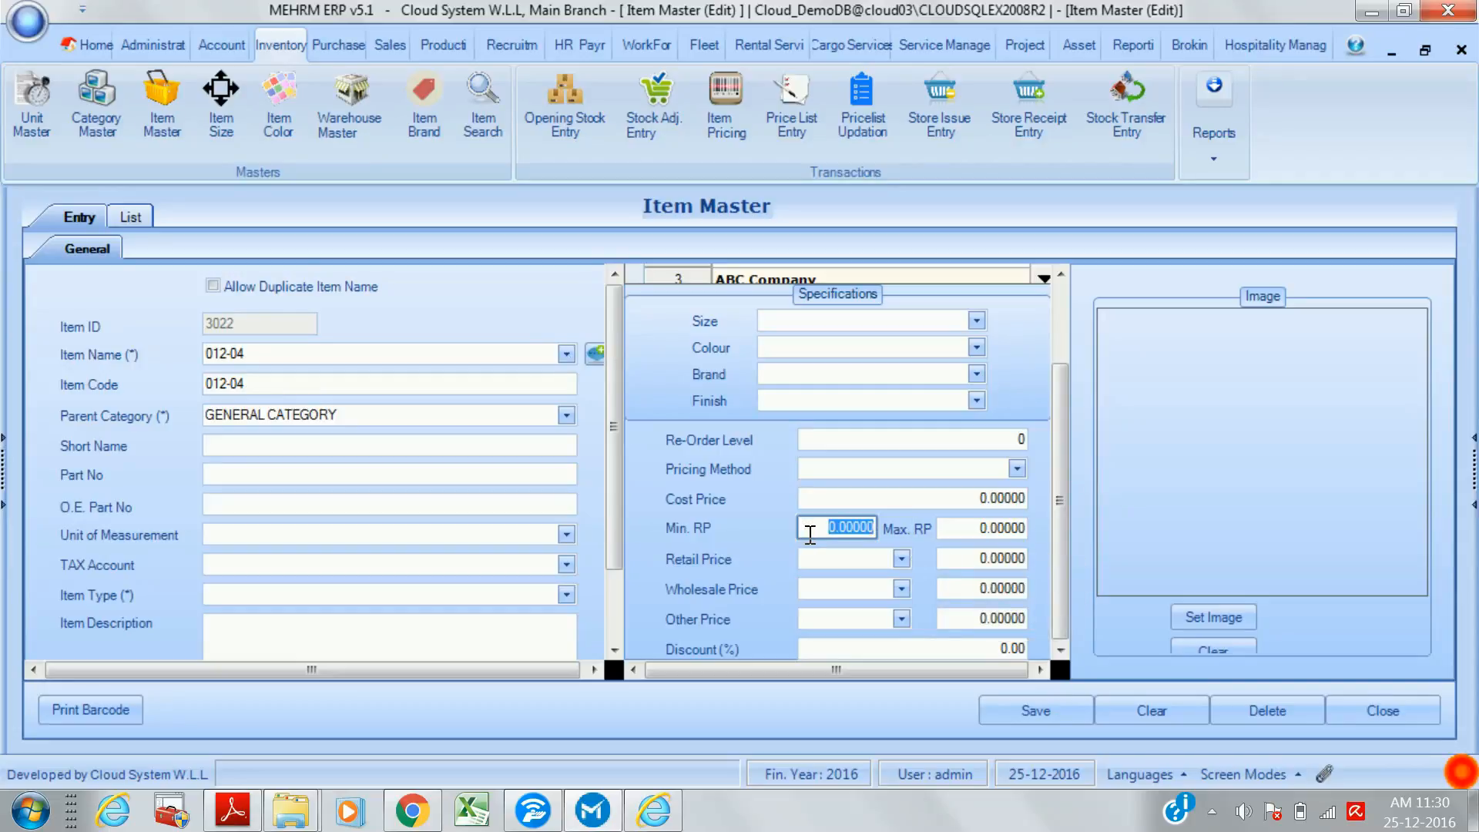
pyautogui.click(971, 535)
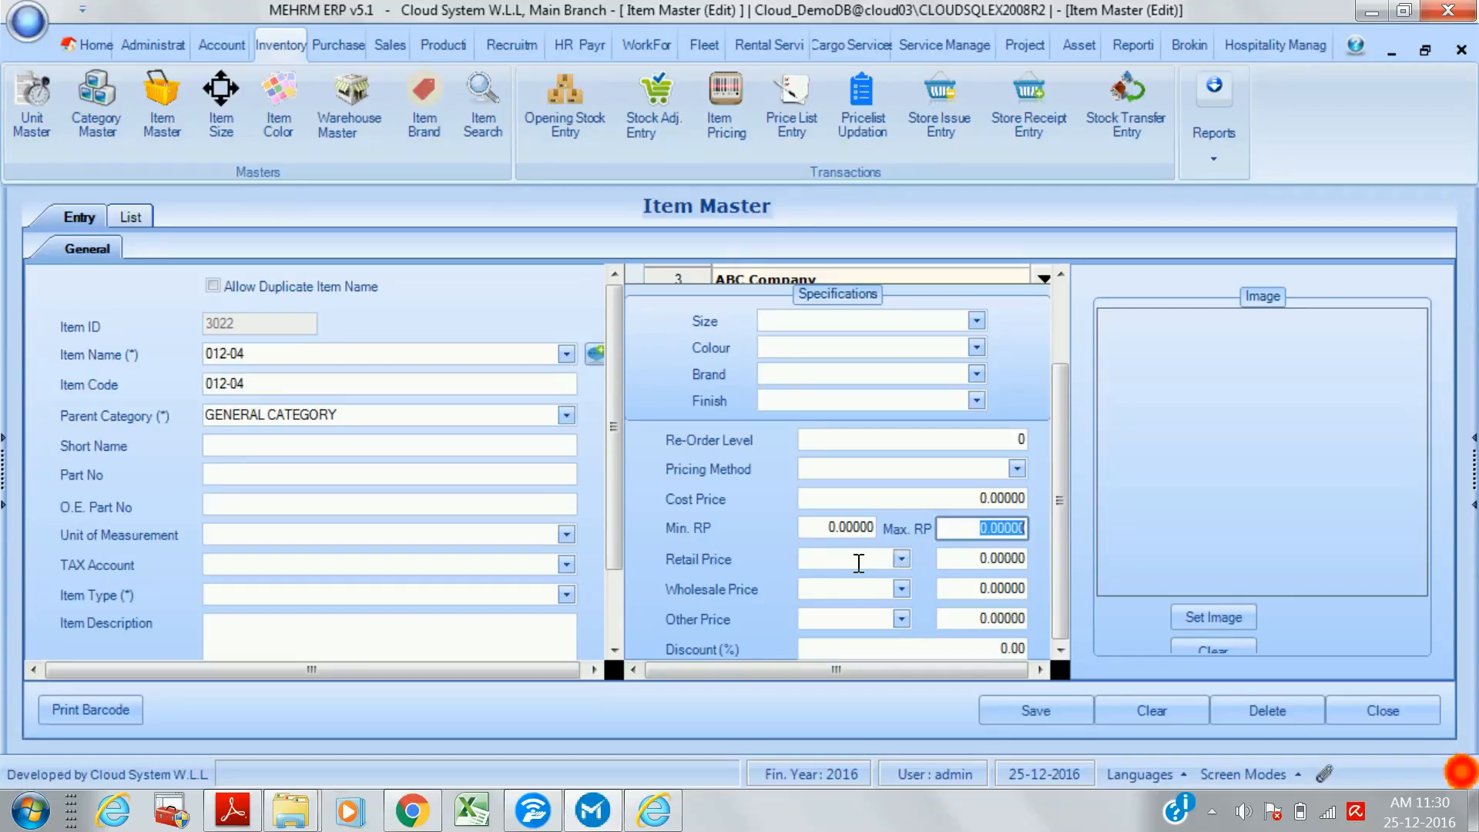
pyautogui.click(855, 620)
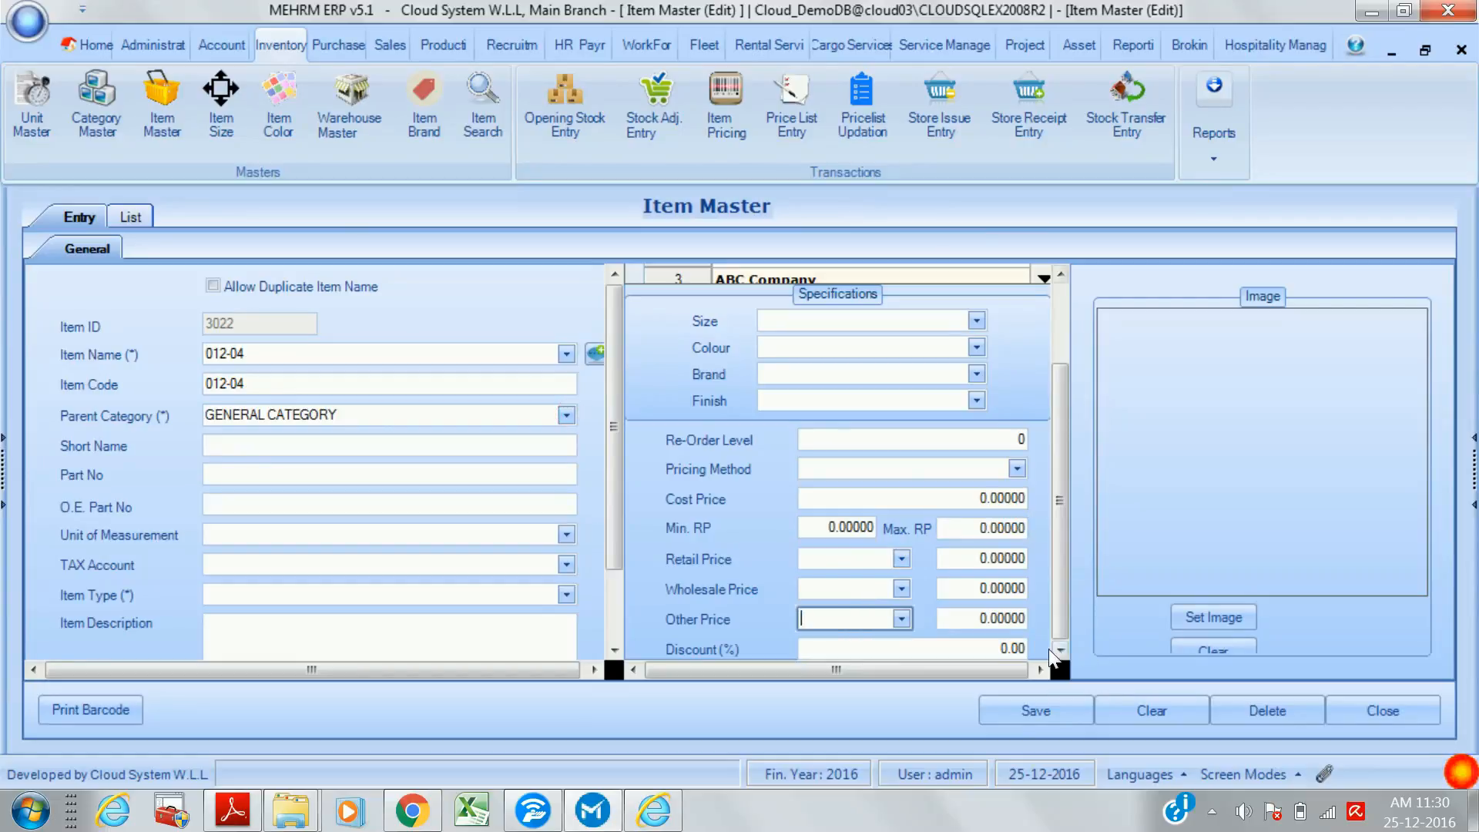
pyautogui.press('Tab')
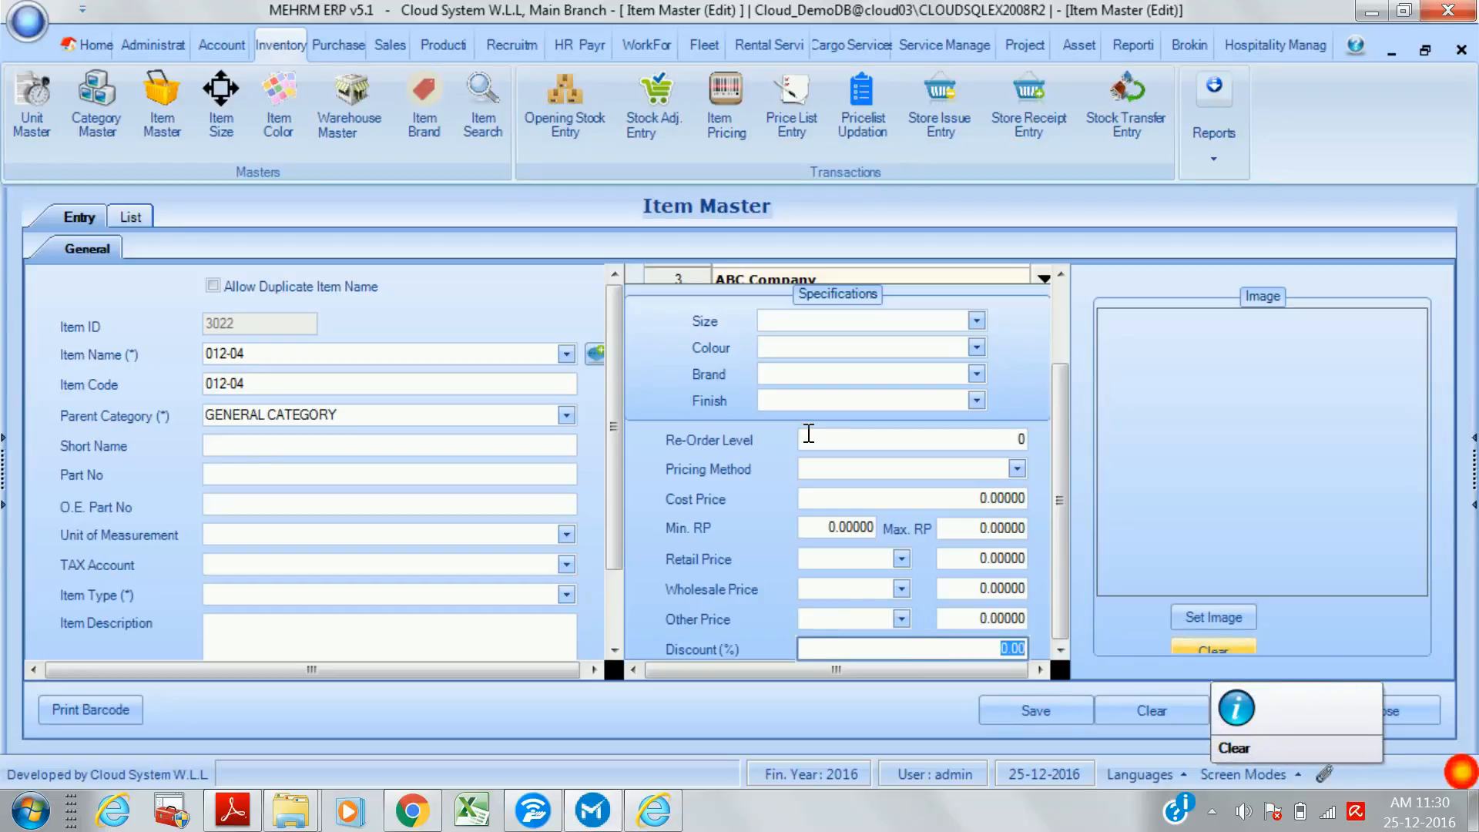
pyautogui.click(1228, 544)
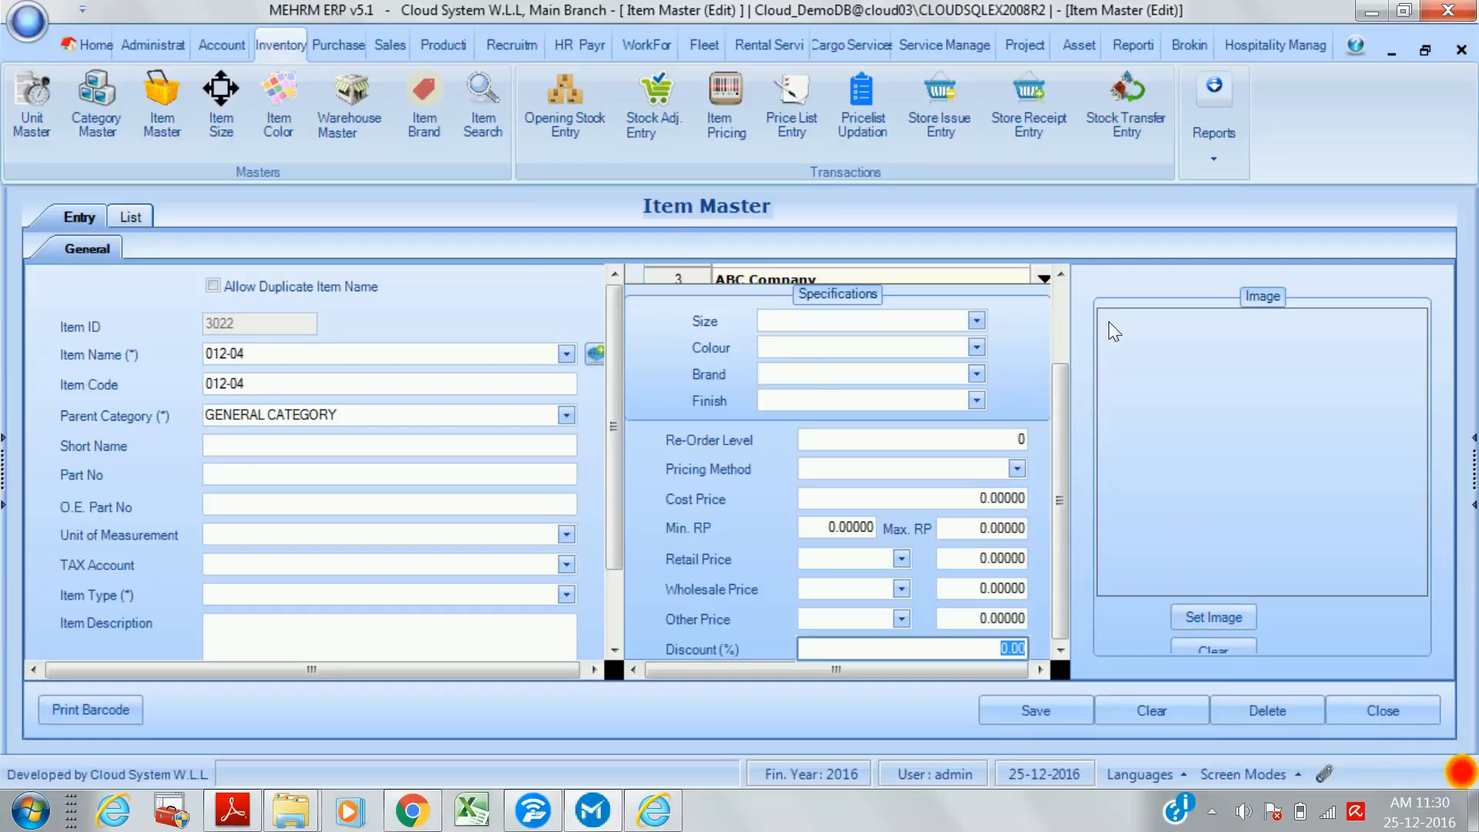
# - Review the first two rows of the Item Suppliers table and close the Item Master form
pyautogui.moveTo(1061, 381); pyautogui.dragTo(1061, 282)
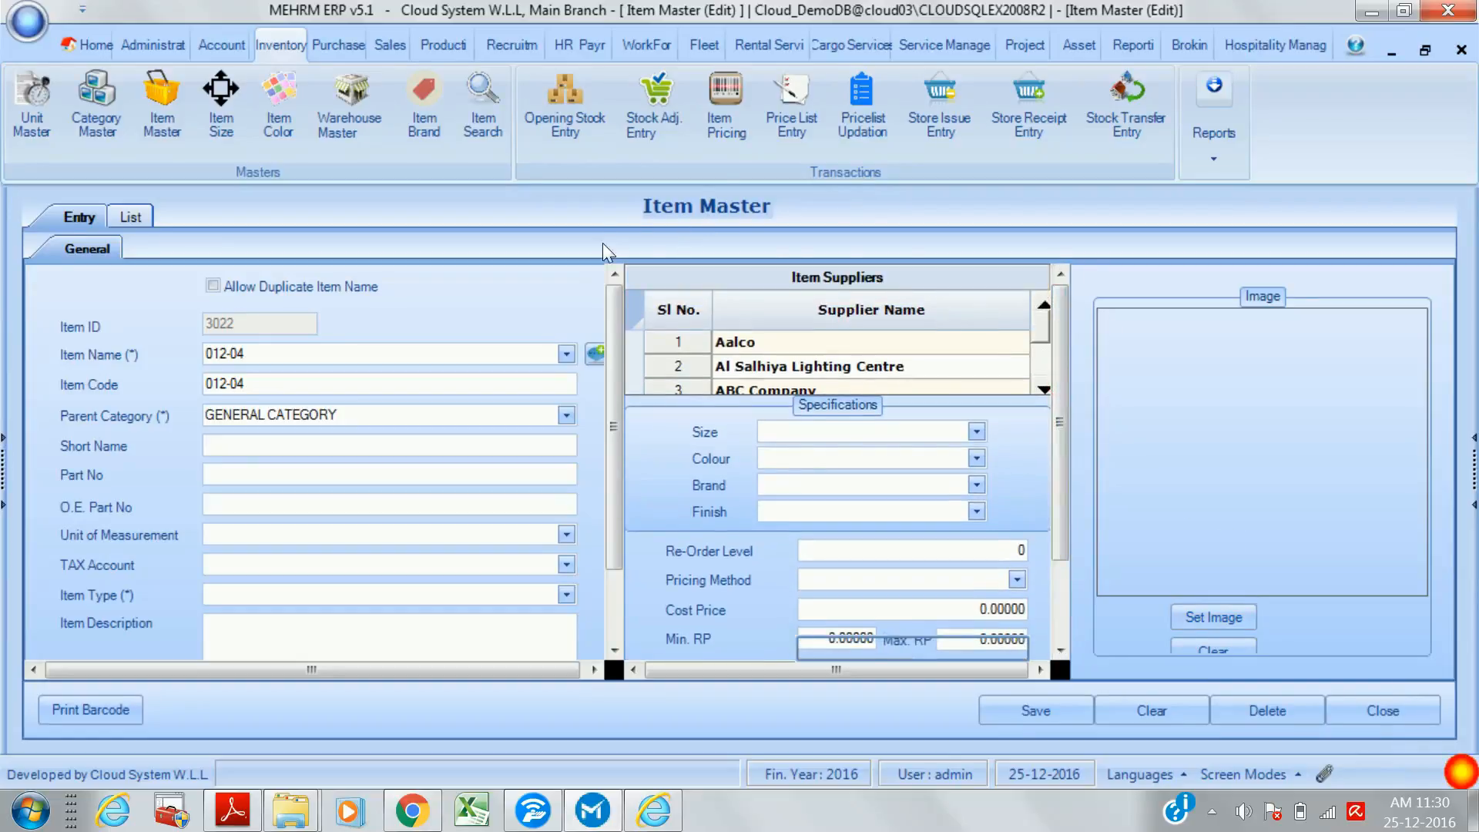
pyautogui.click(910, 341)
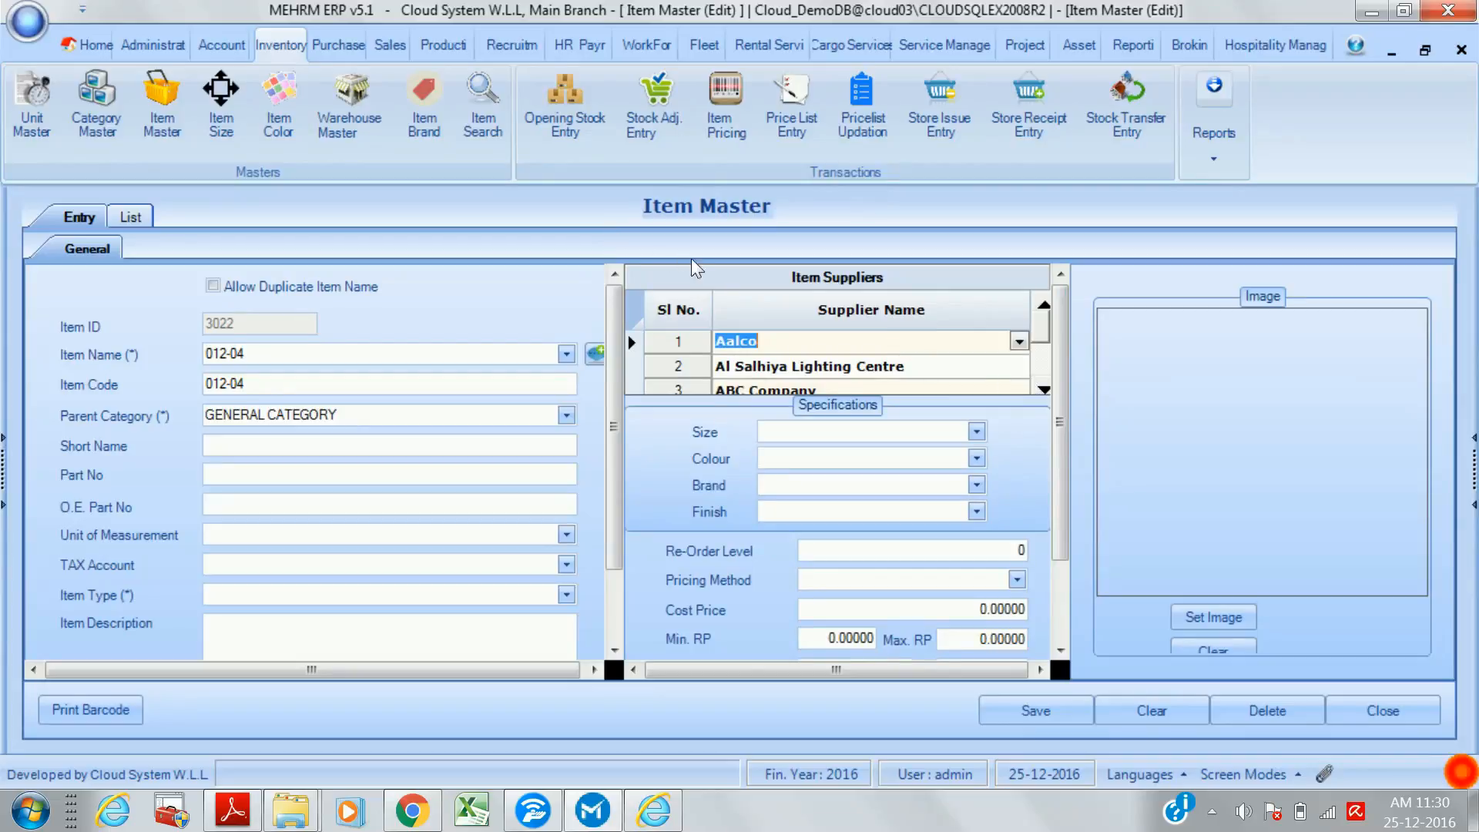
pyautogui.click(968, 365)
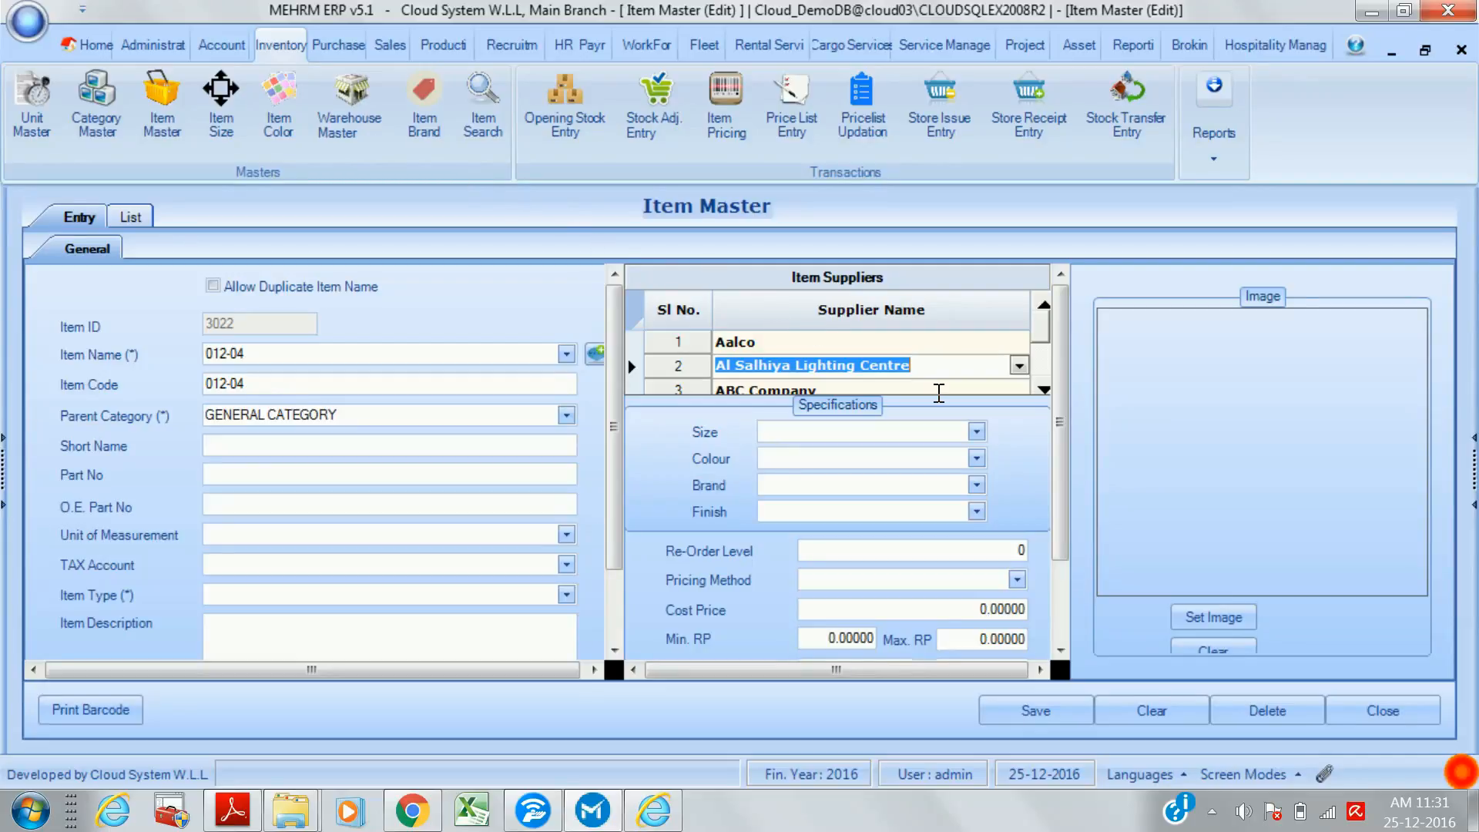
pyautogui.click(1356, 719)
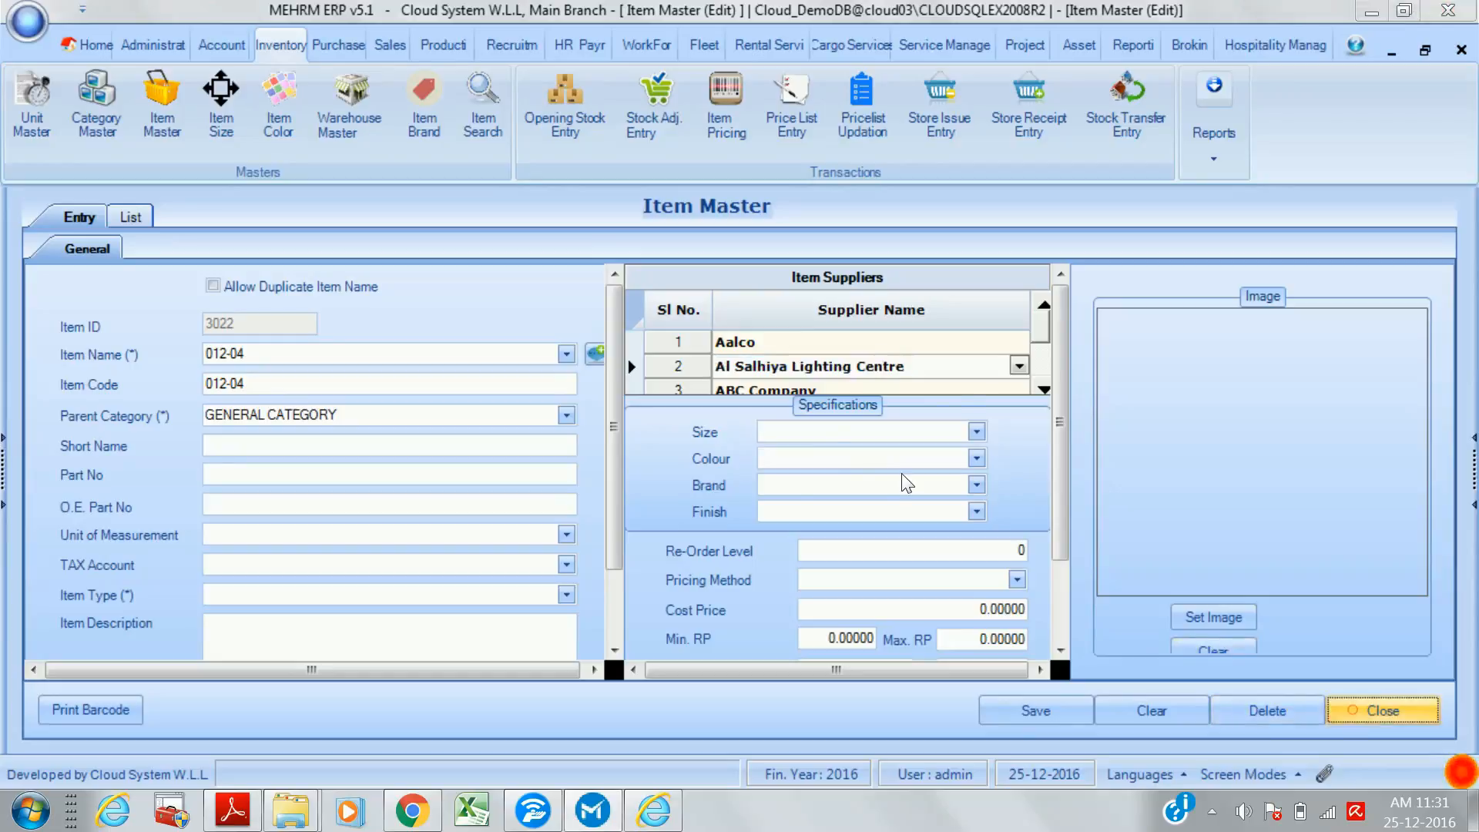
pyautogui.click(812, 524)
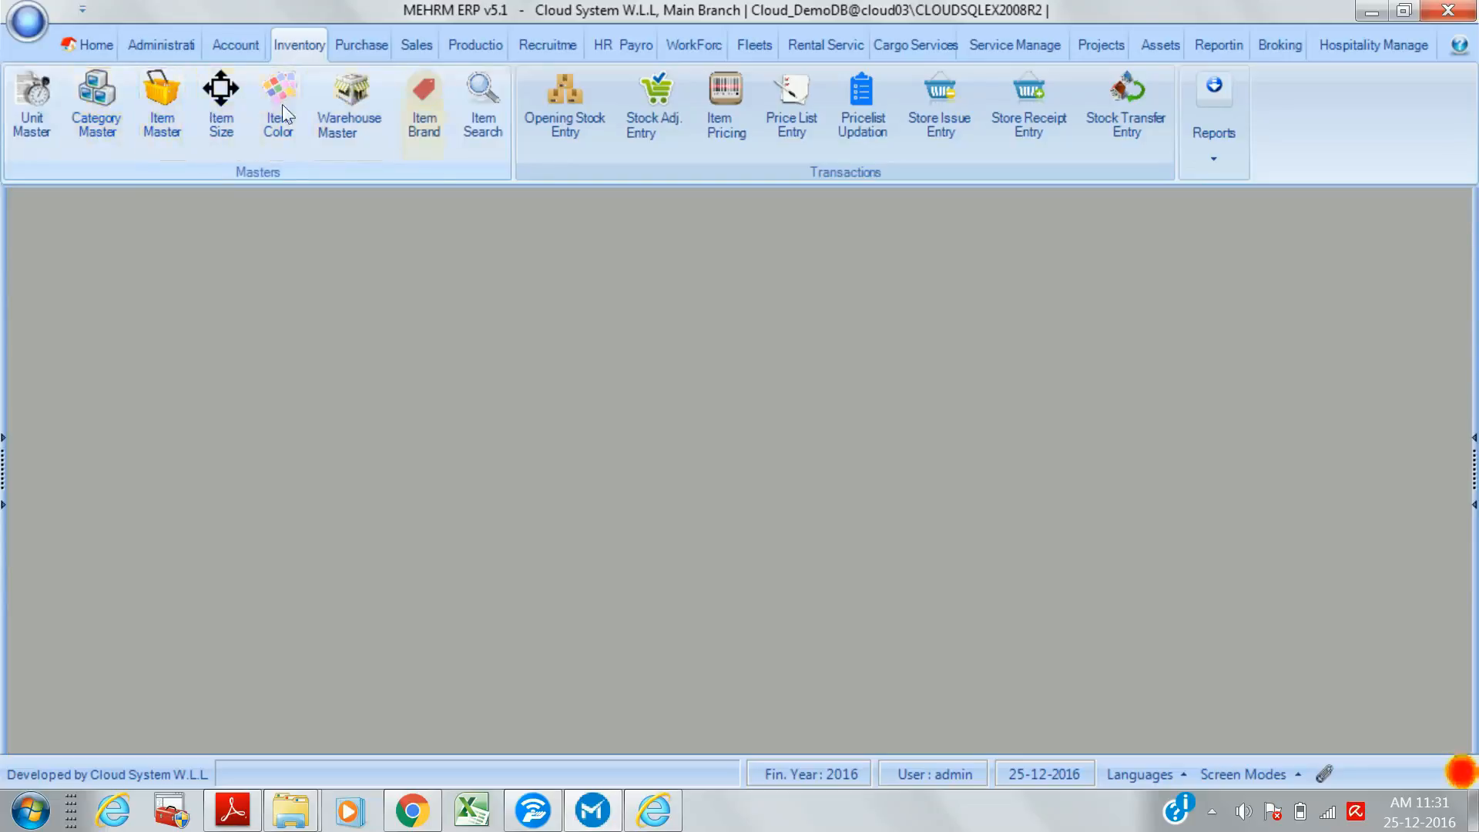
# - Open the list of opening stock entries and edit its From Date
pyautogui.click(571, 144)
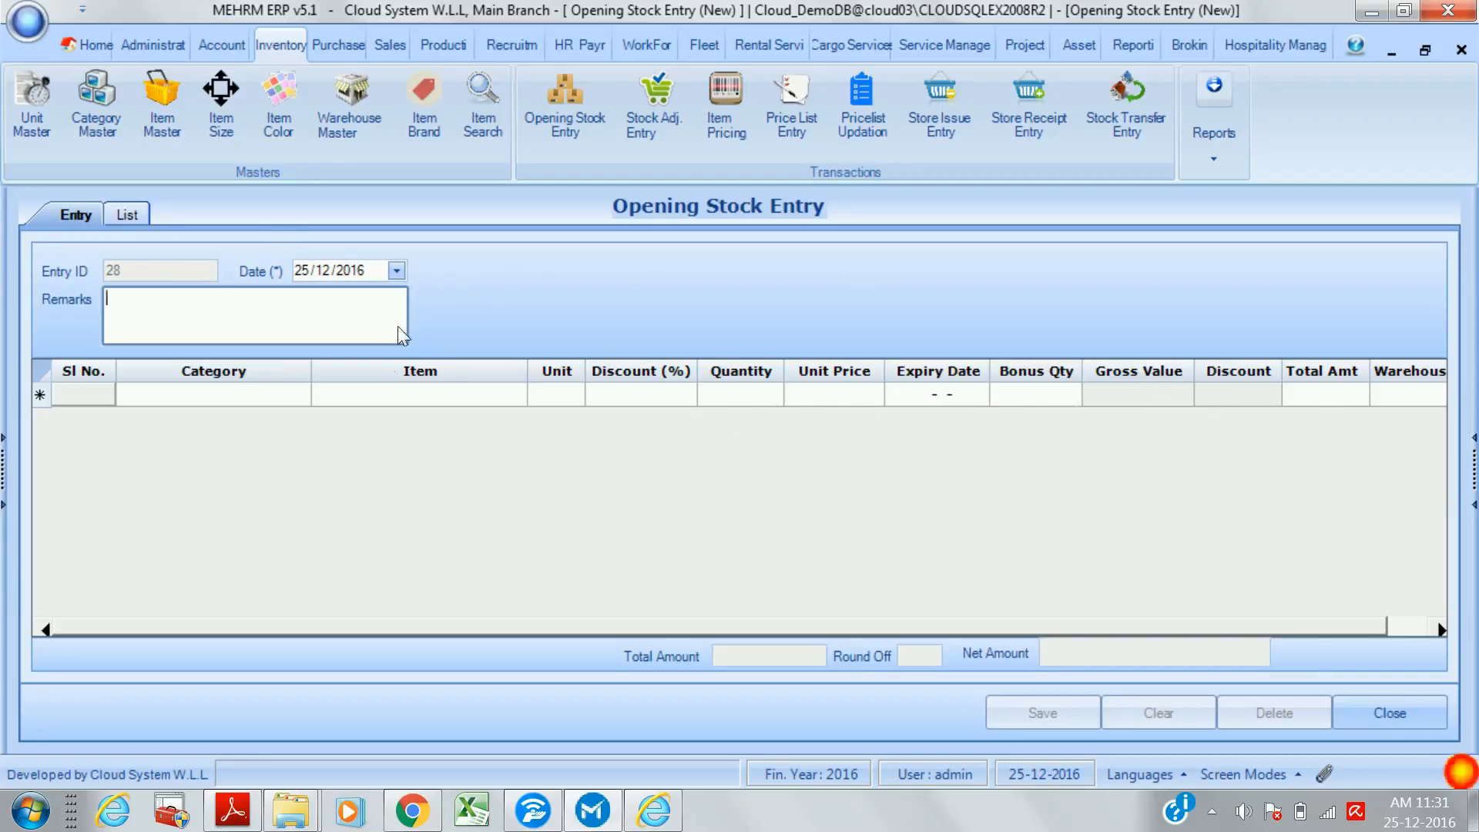
pyautogui.click(128, 215)
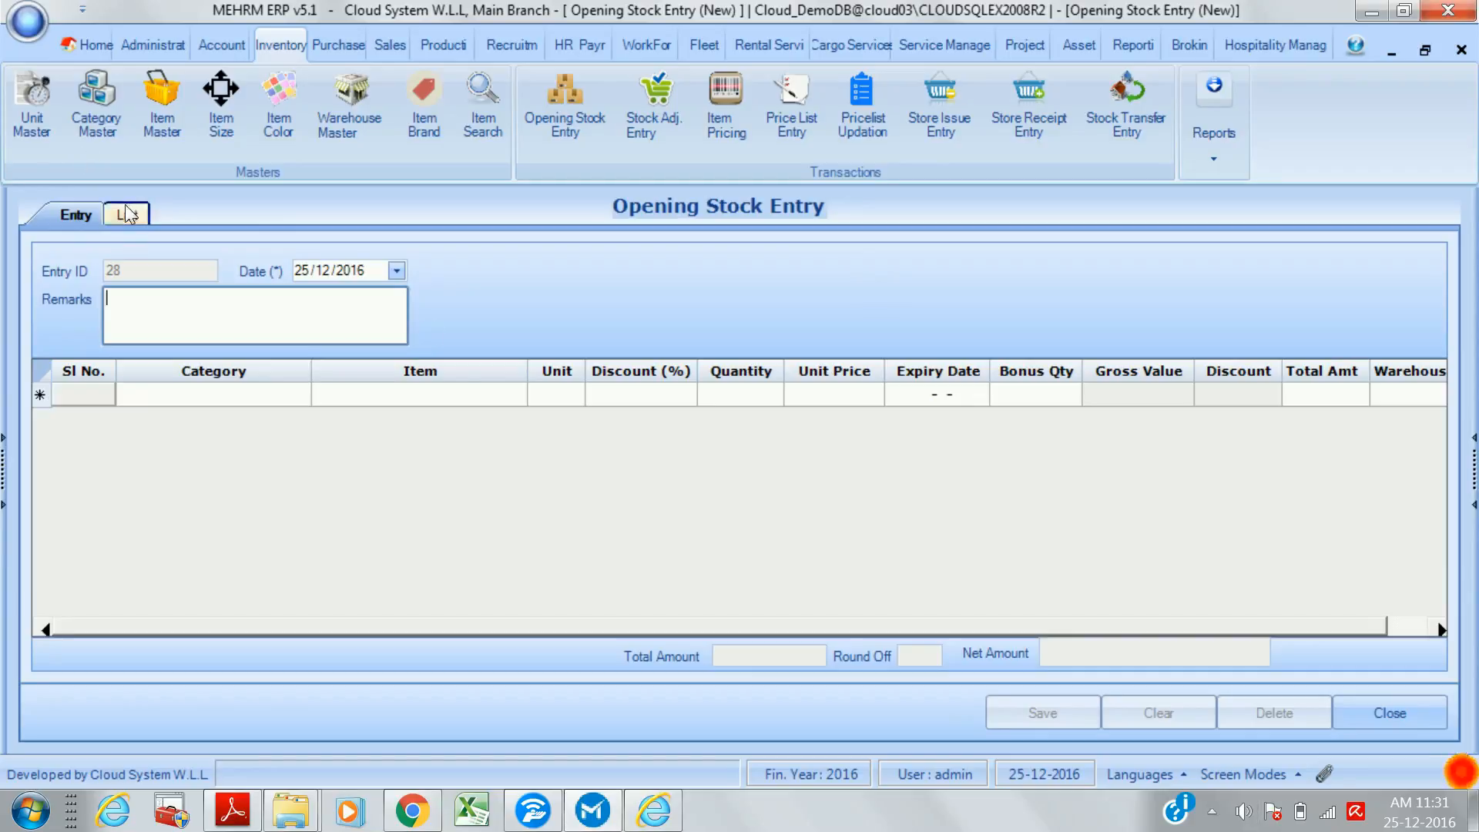
pyautogui.click(133, 267)
pyautogui.write('01/2')
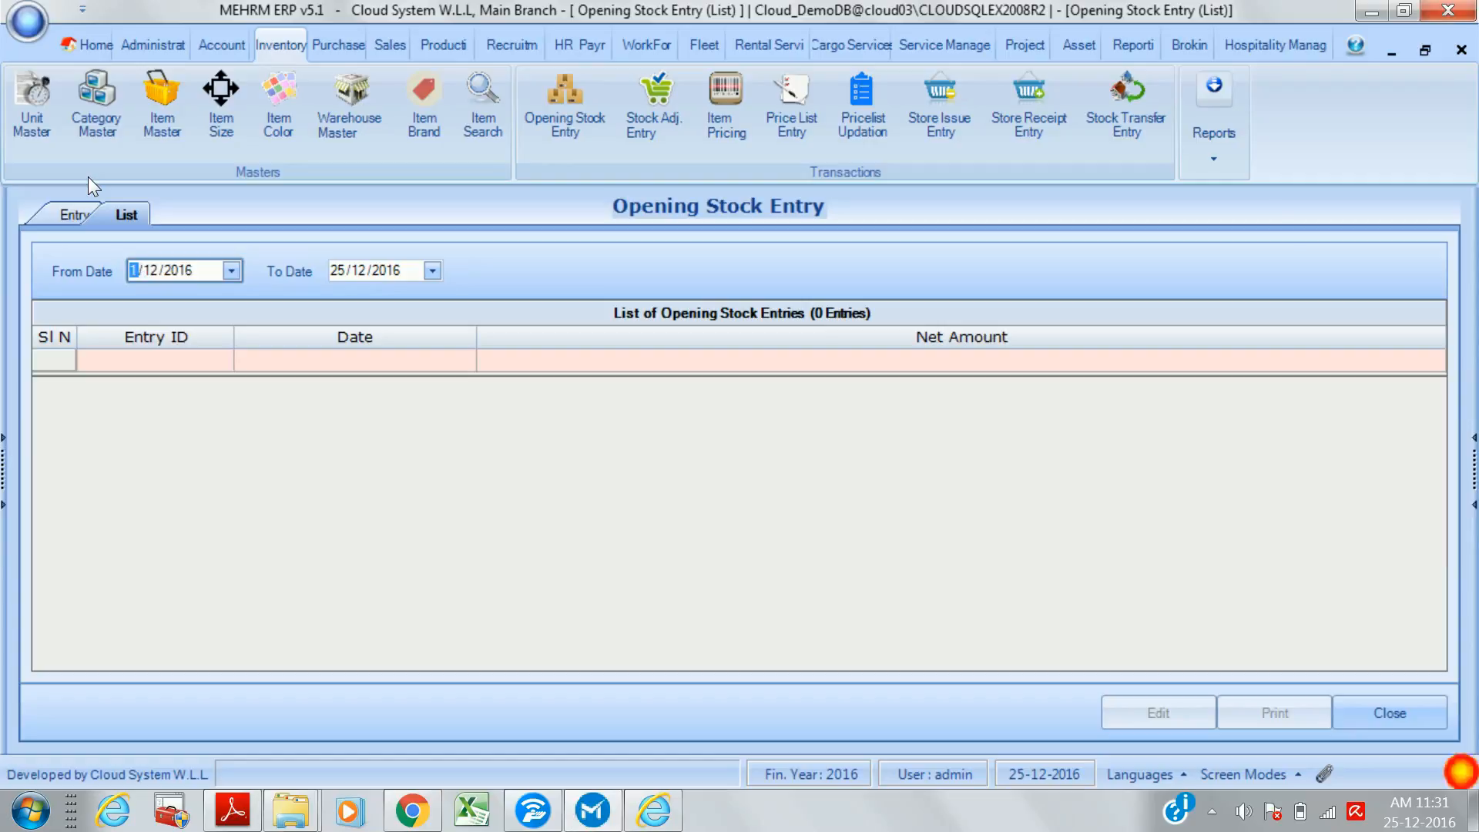
# - Set an earlier start date for the opening stock list and open the entry dated 30/11/2016
pyautogui.write('01')
pyautogui.press('Left')
pyautogui.doubleClick(294, 394)
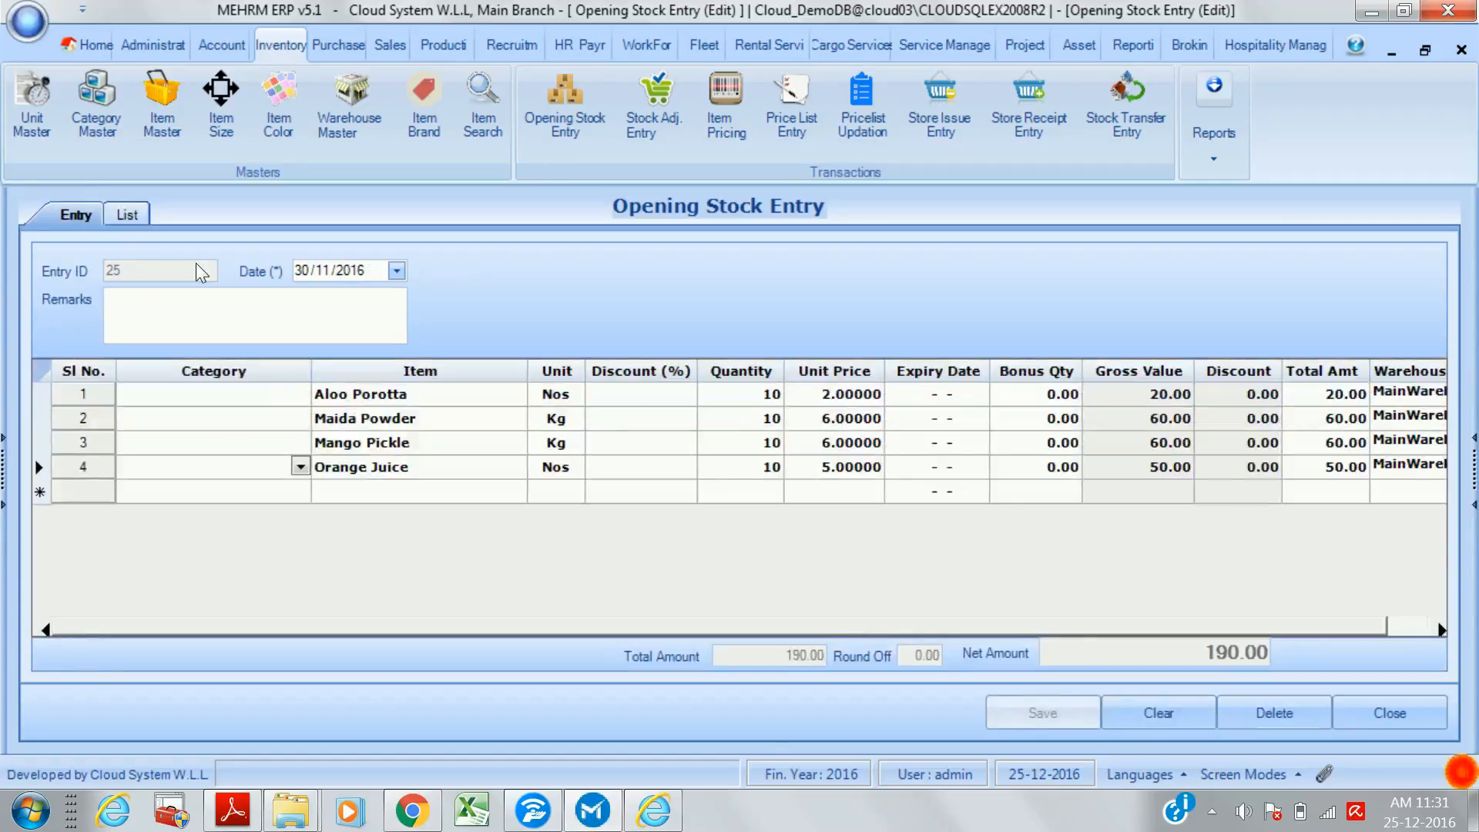
# - Close the opening stock entry, view the blank Stock Adjustment Entry form and close it too
pyautogui.click(1362, 714)
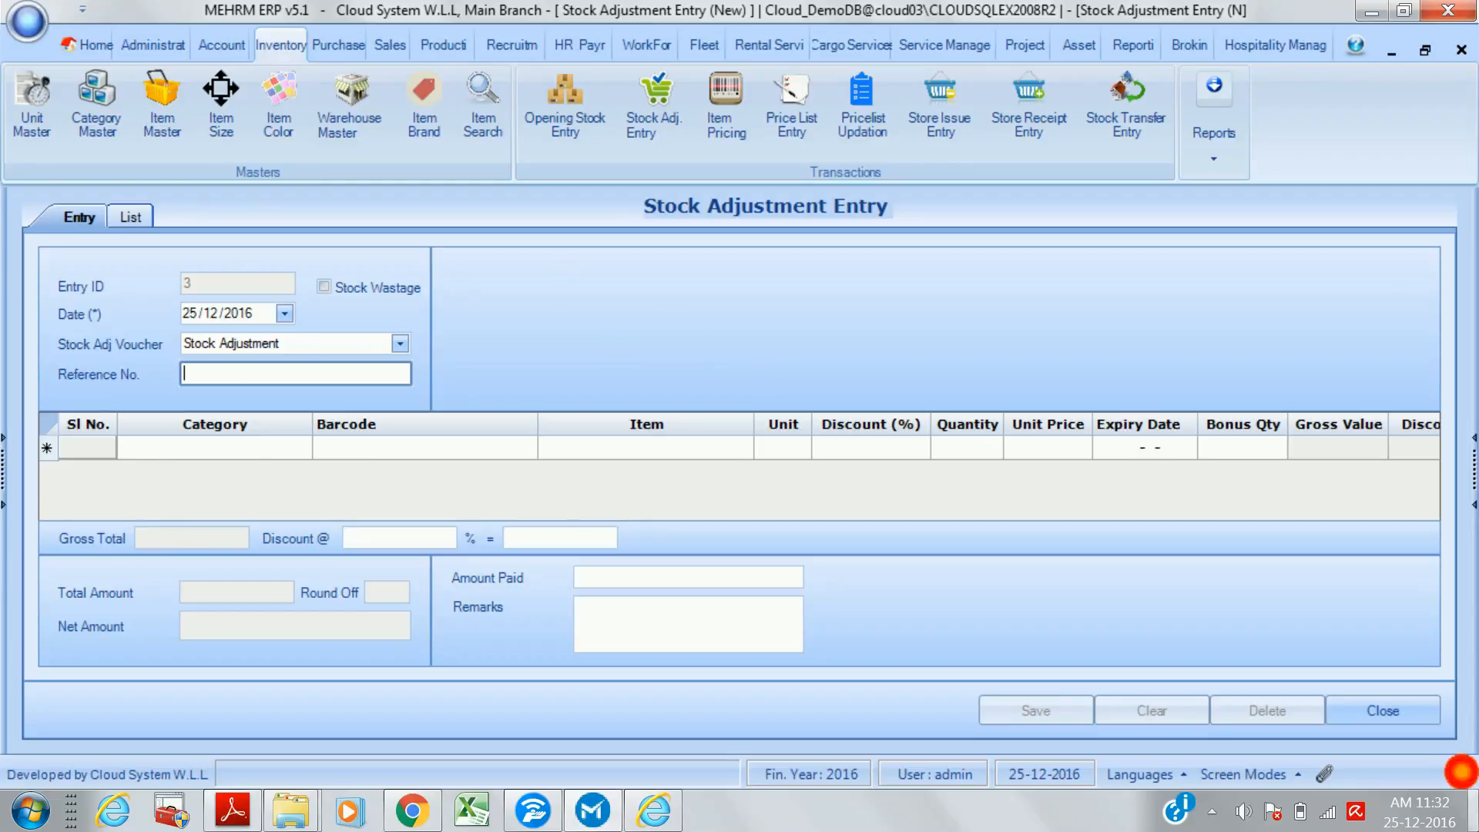
pyautogui.click(1371, 710)
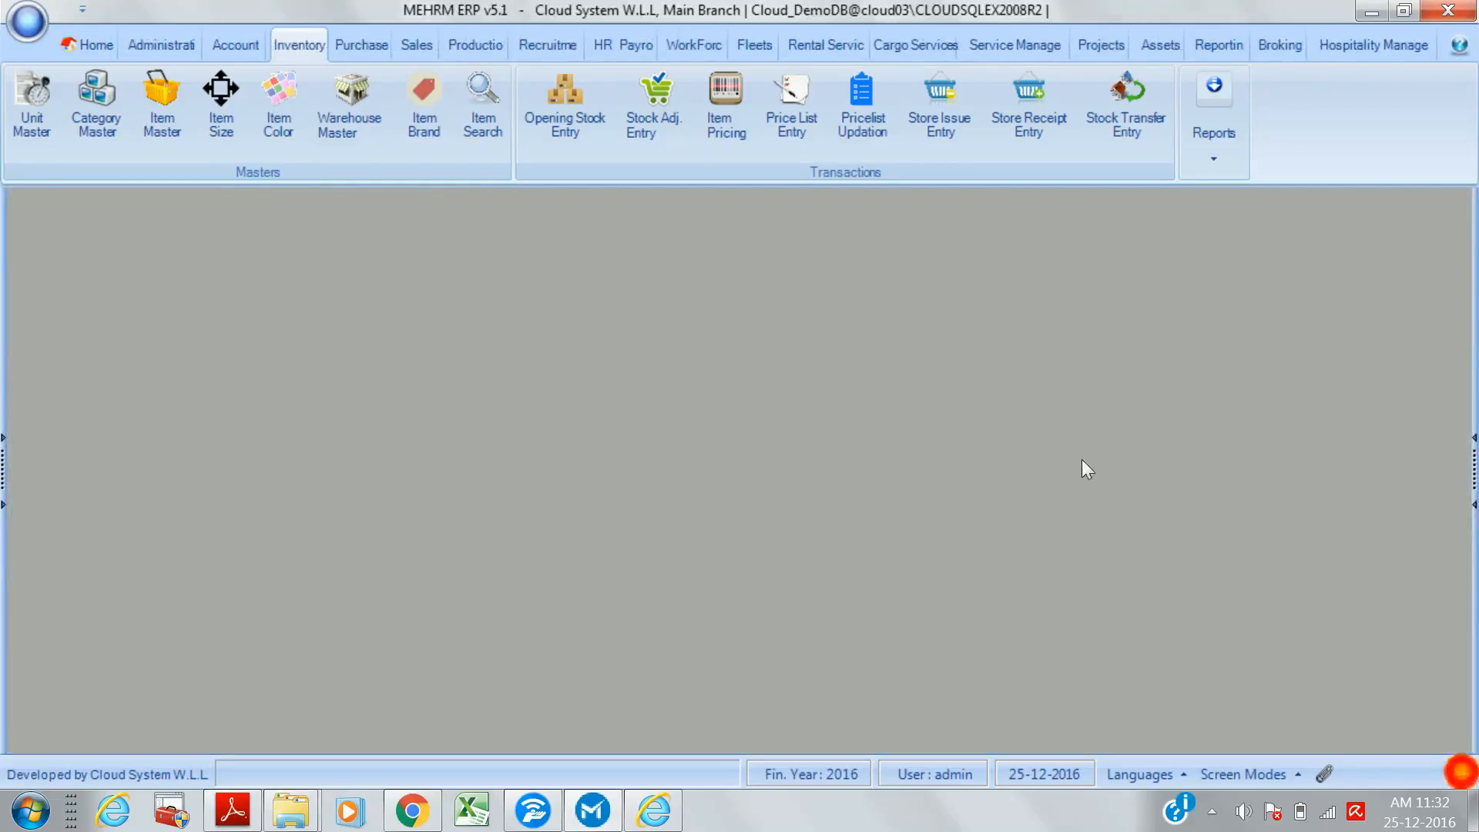
# - Open Item Pricing and list its entries with the From Date set to 01/01/2016
pyautogui.click(737, 123)
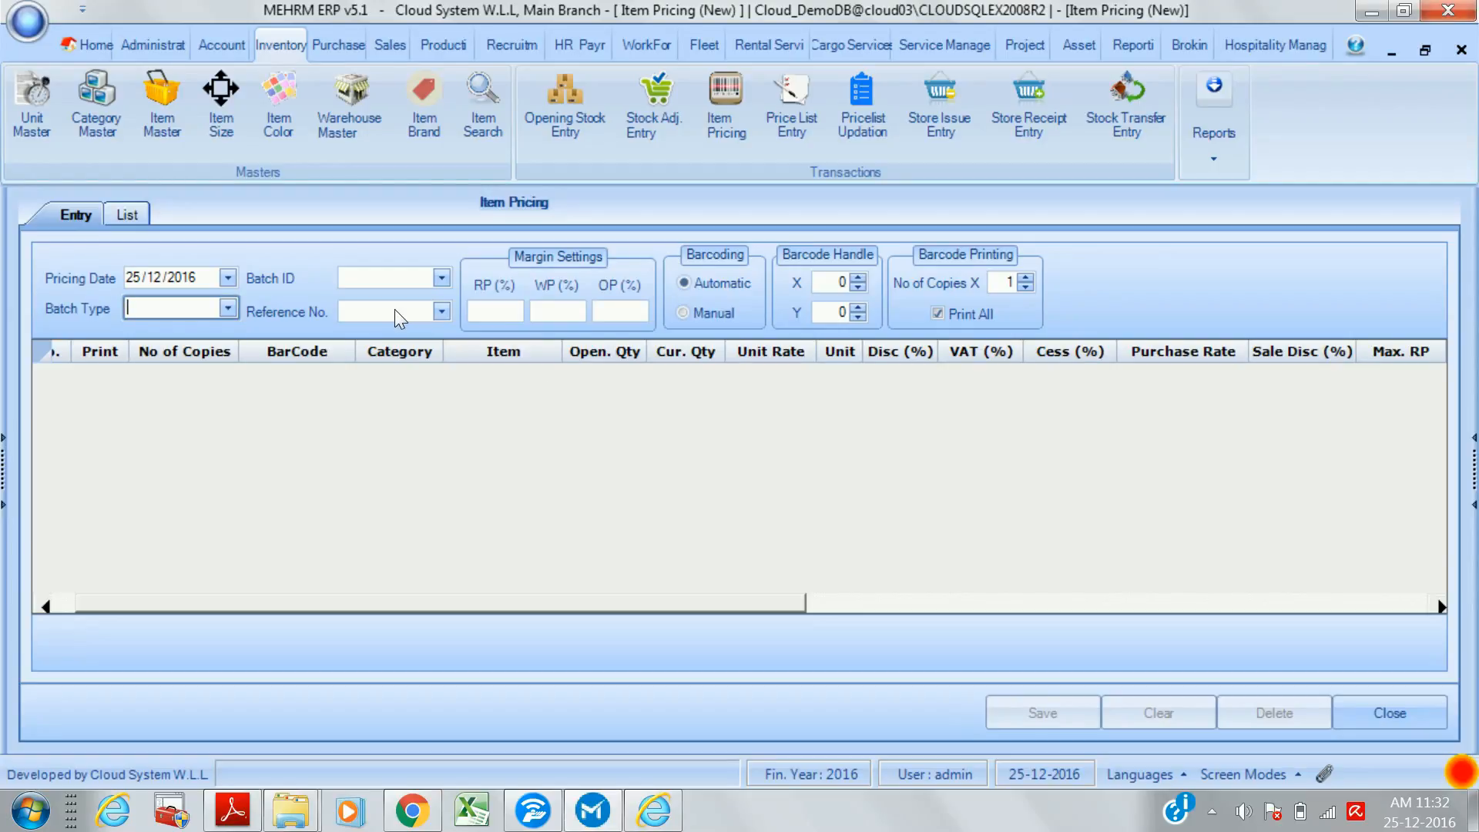
pyautogui.click(127, 217)
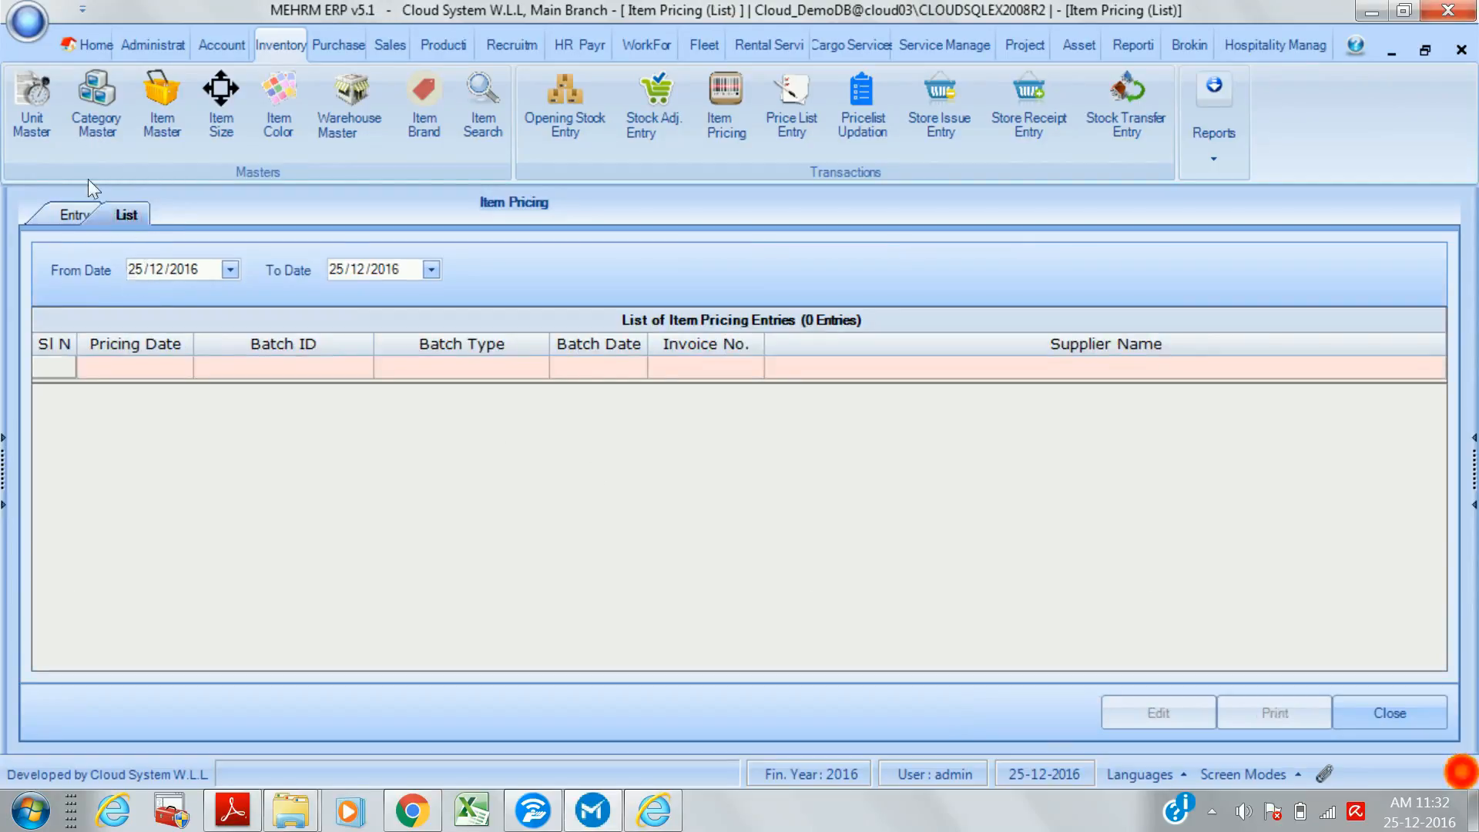
pyautogui.write('1')
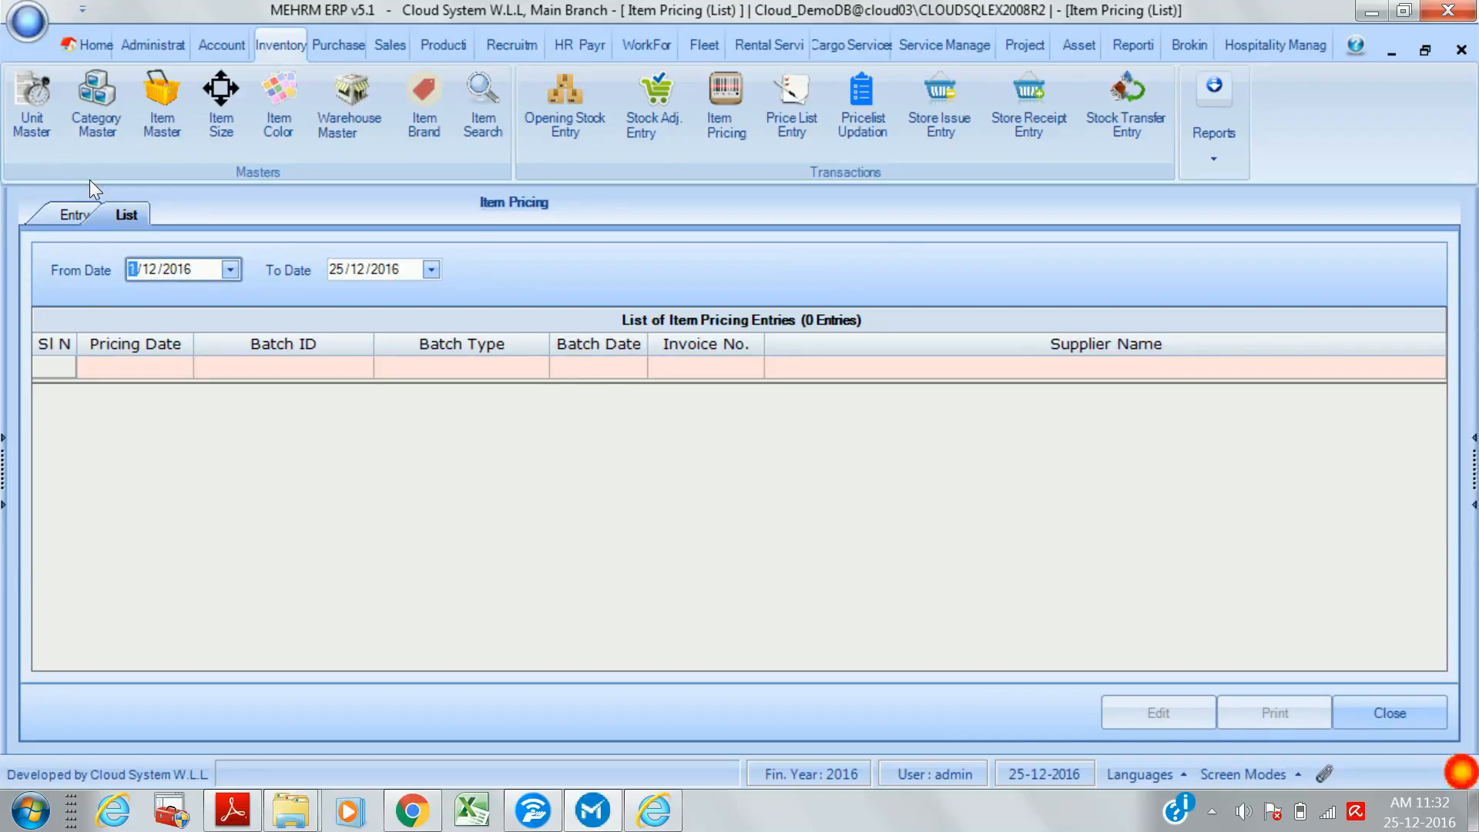
pyautogui.press('Right')
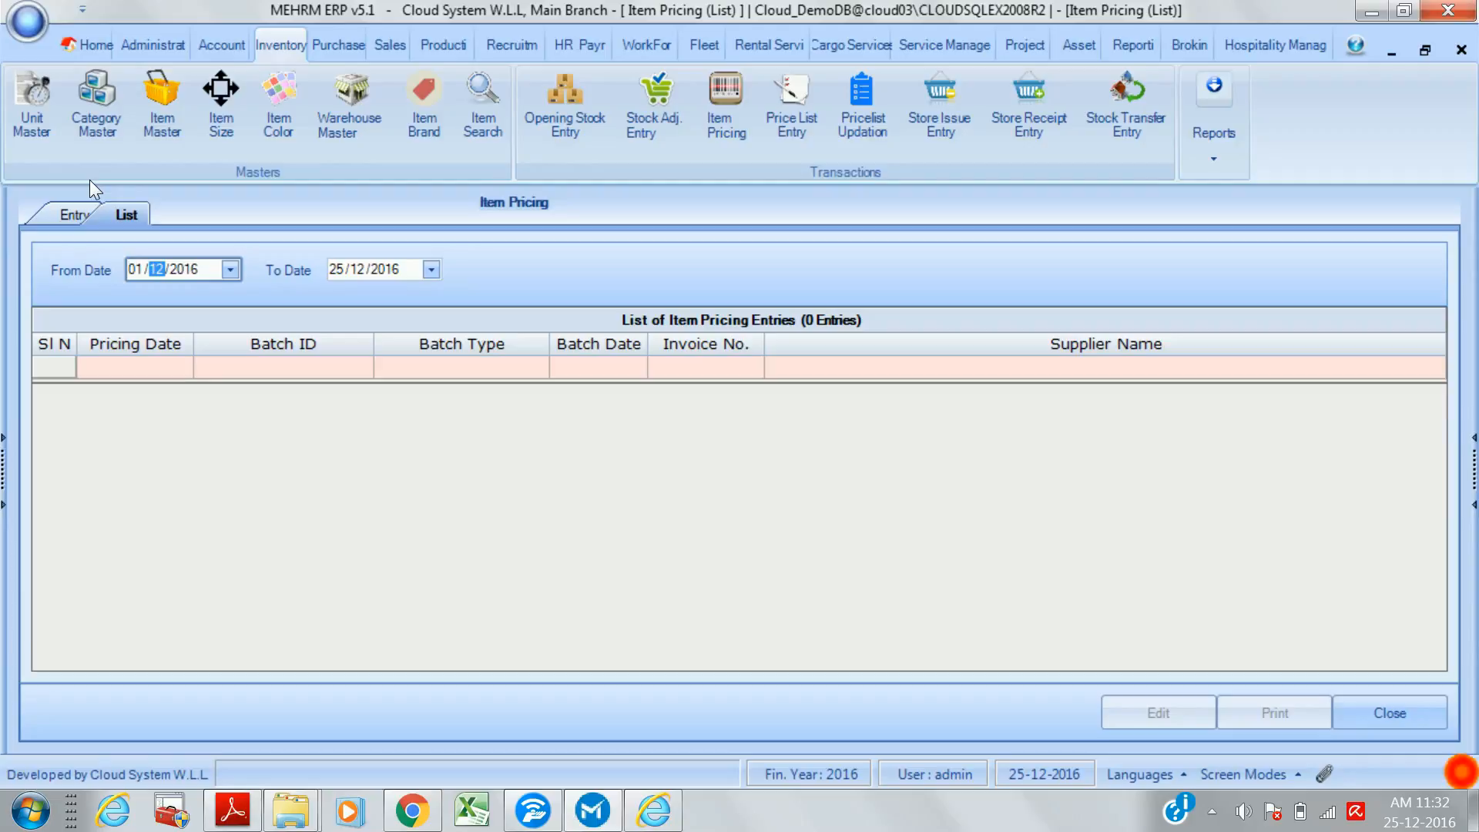
pyautogui.write('1')
pyautogui.press('Left')
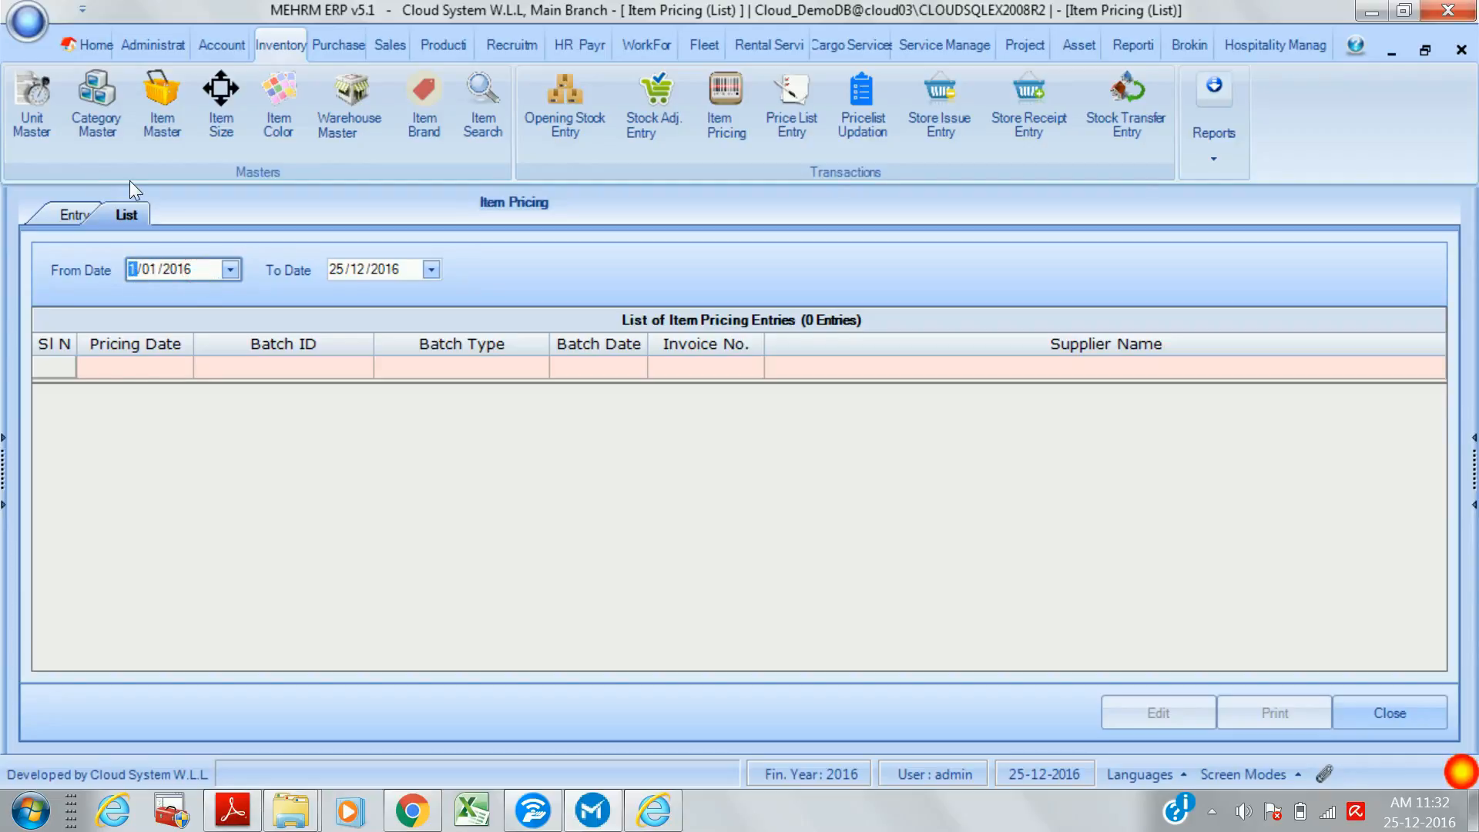
# - Return to the new item pricing entry, check the available Batch ID choices, and close the form without saving
pyautogui.click(60, 216)
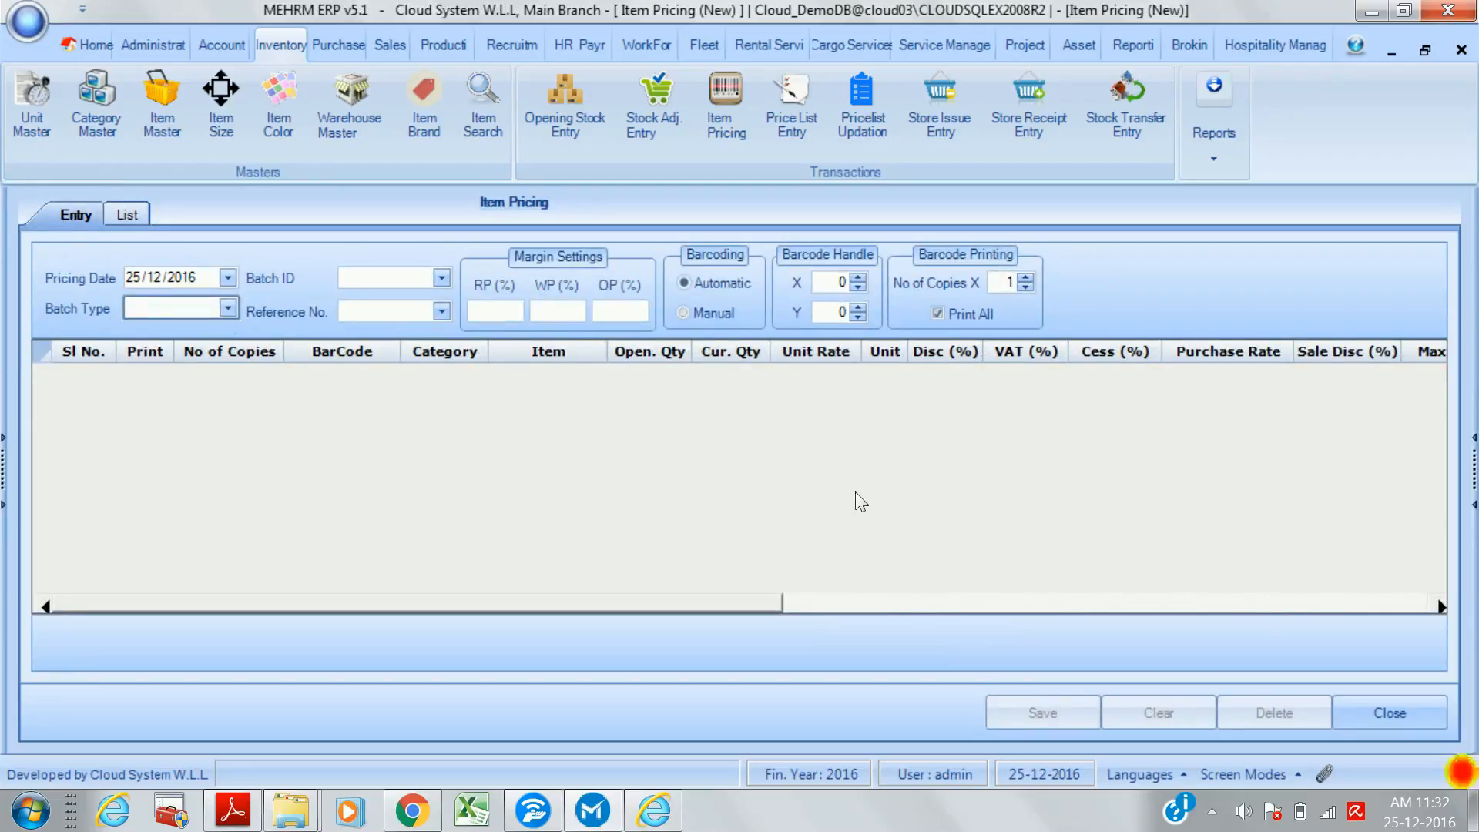
pyautogui.click(479, 311)
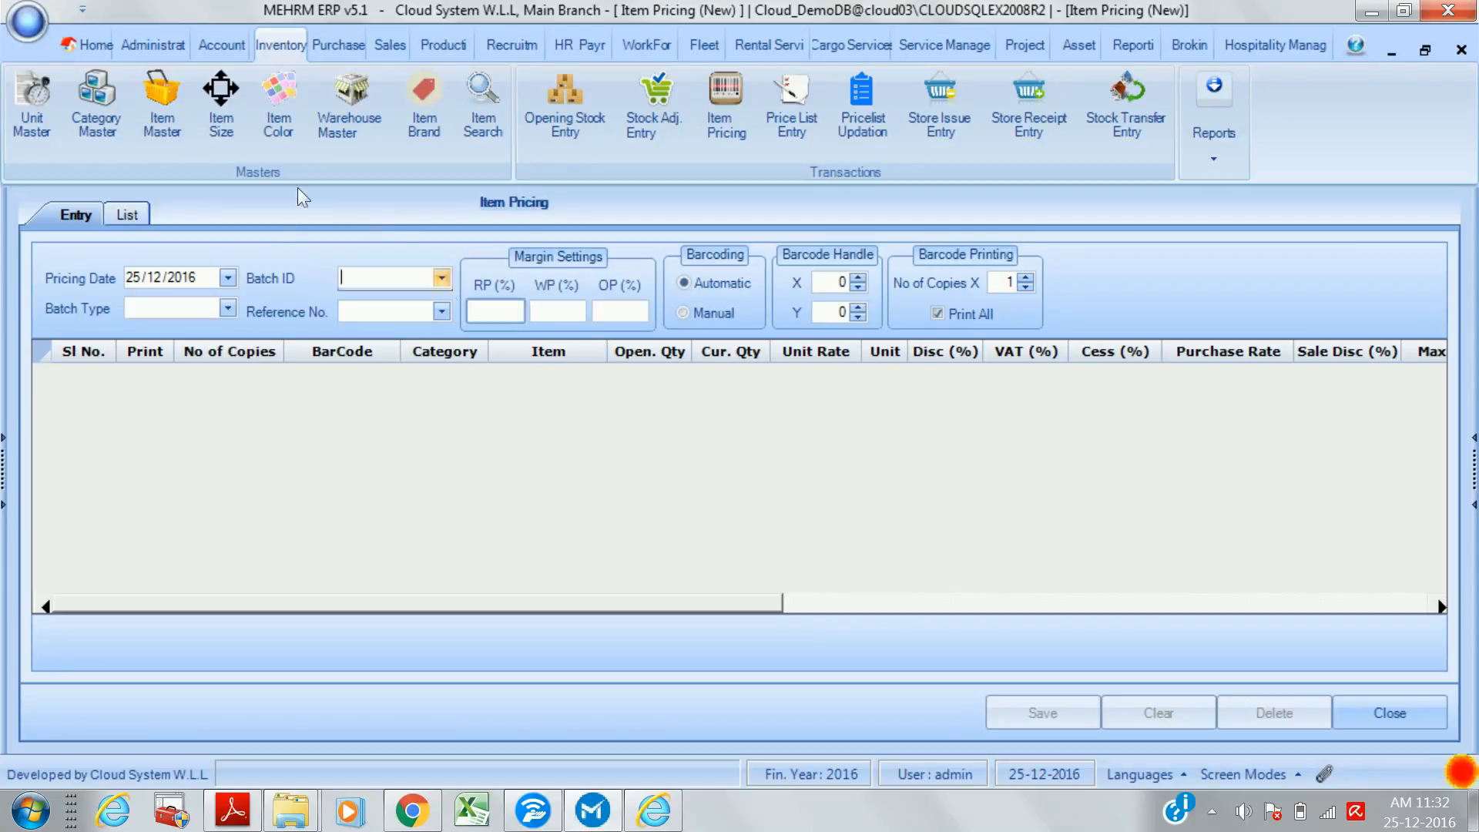
pyautogui.click(442, 279)
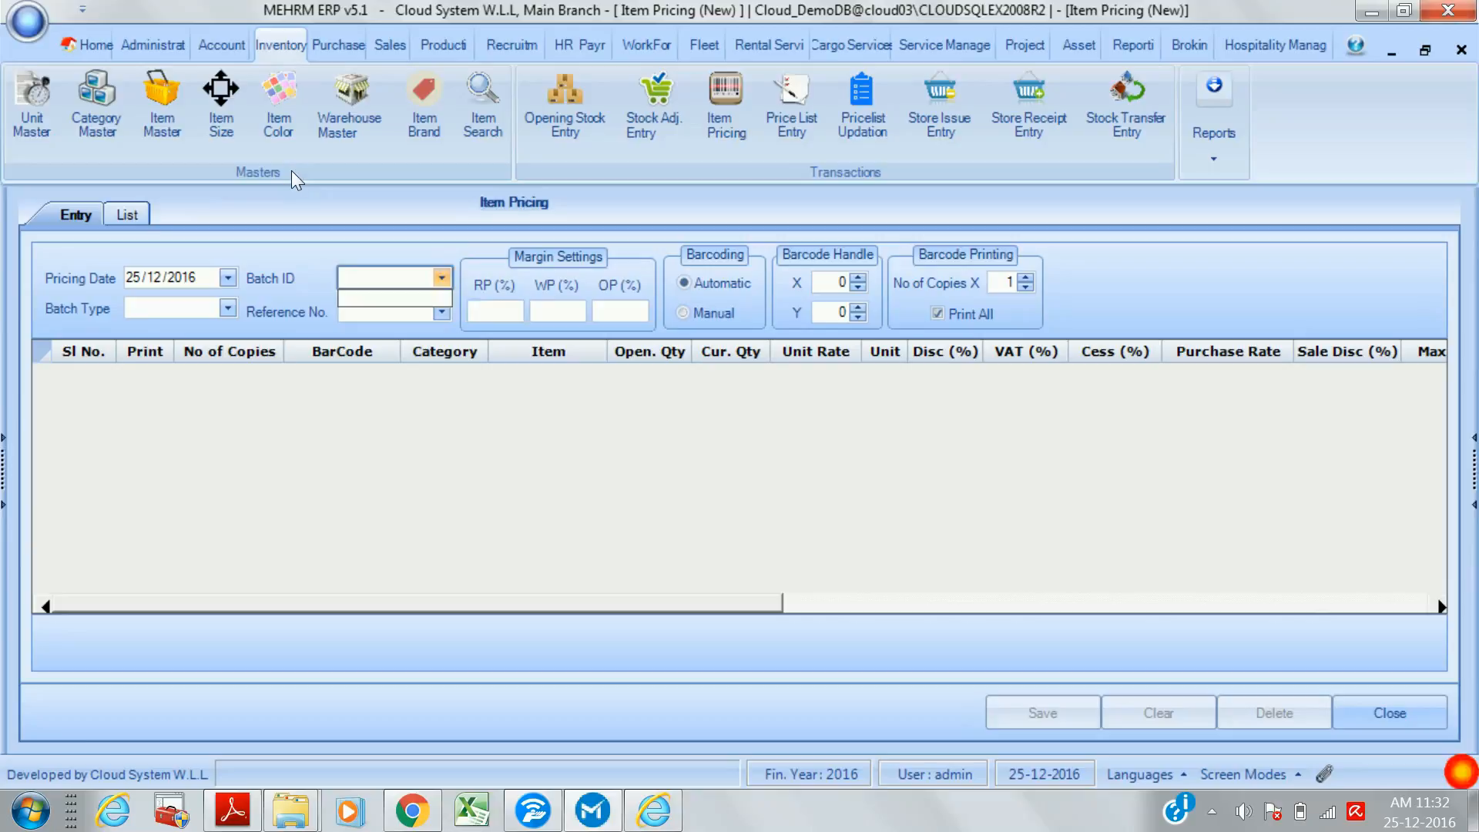
pyautogui.click(478, 319)
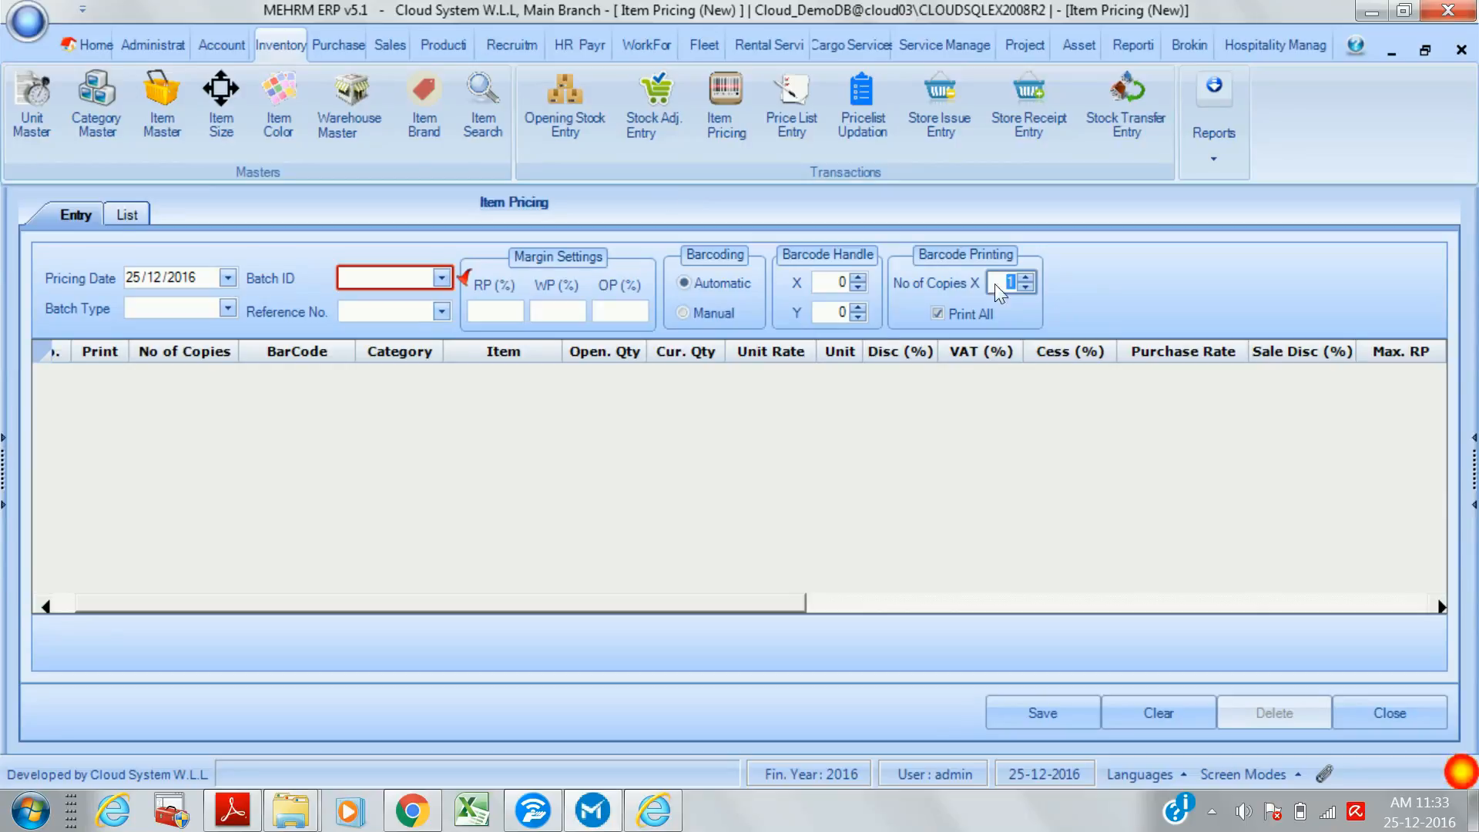
pyautogui.click(1370, 716)
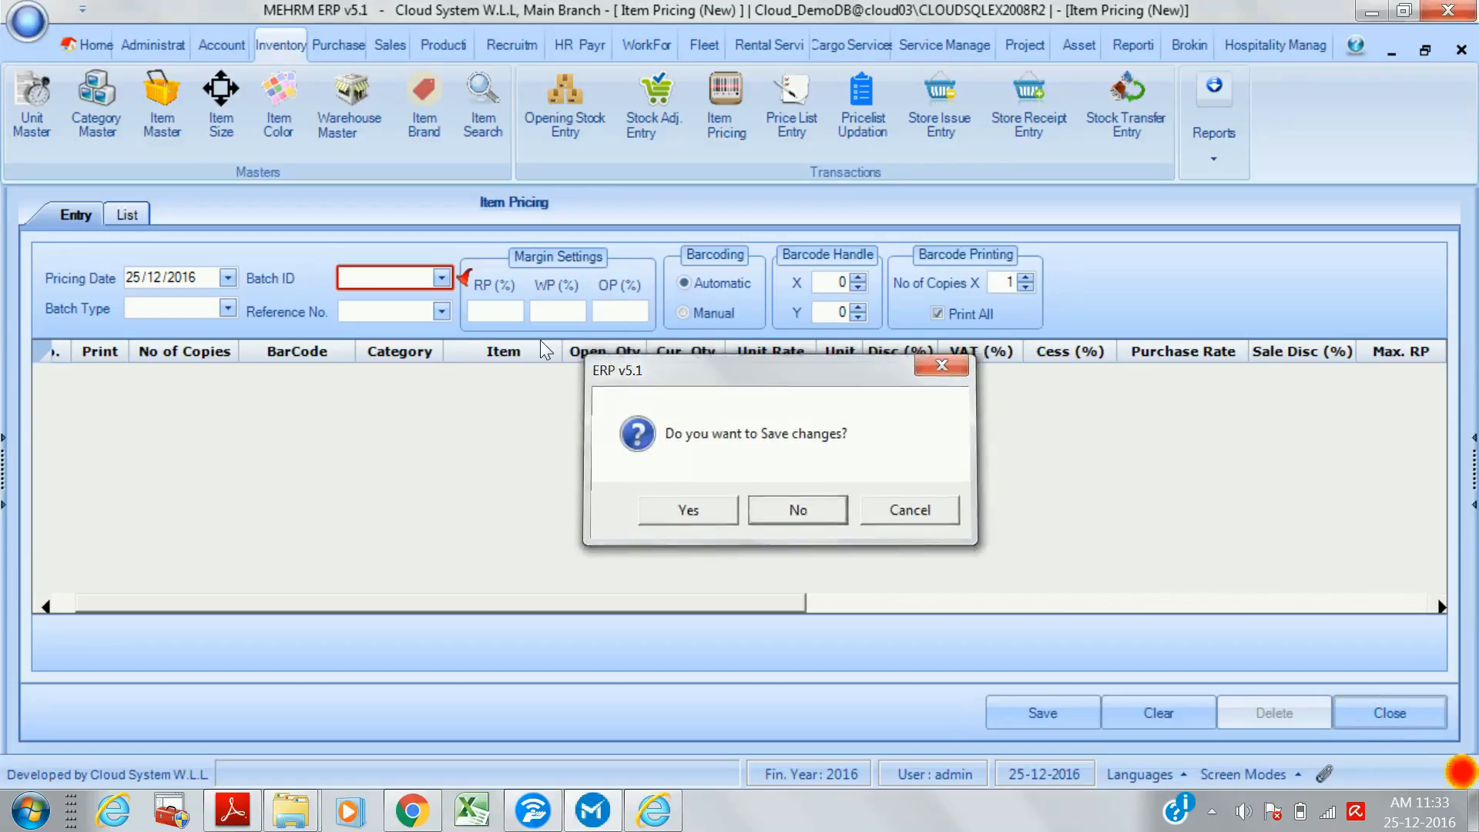
pyautogui.click(811, 510)
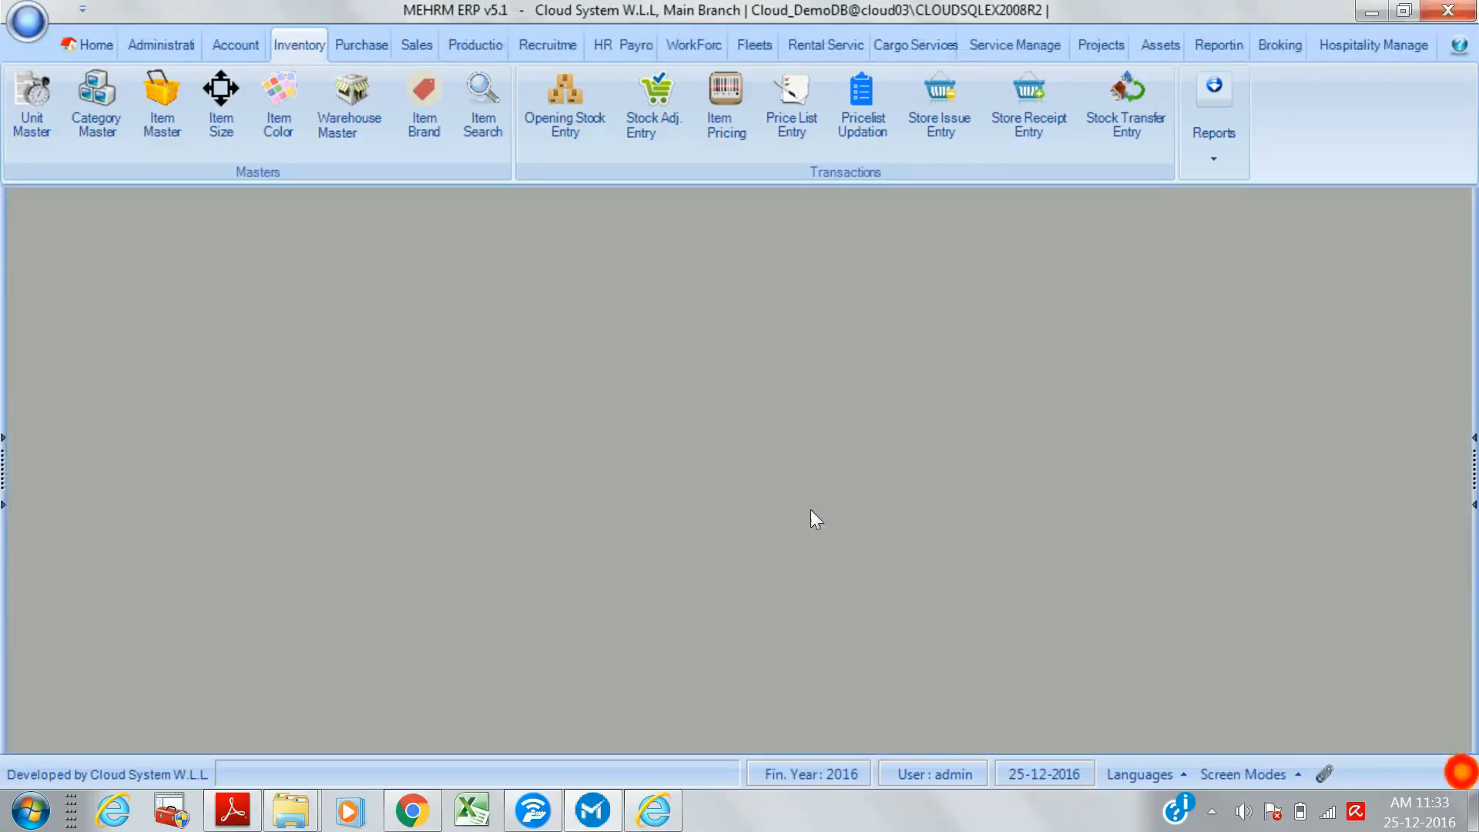
pyautogui.click(774, 110)
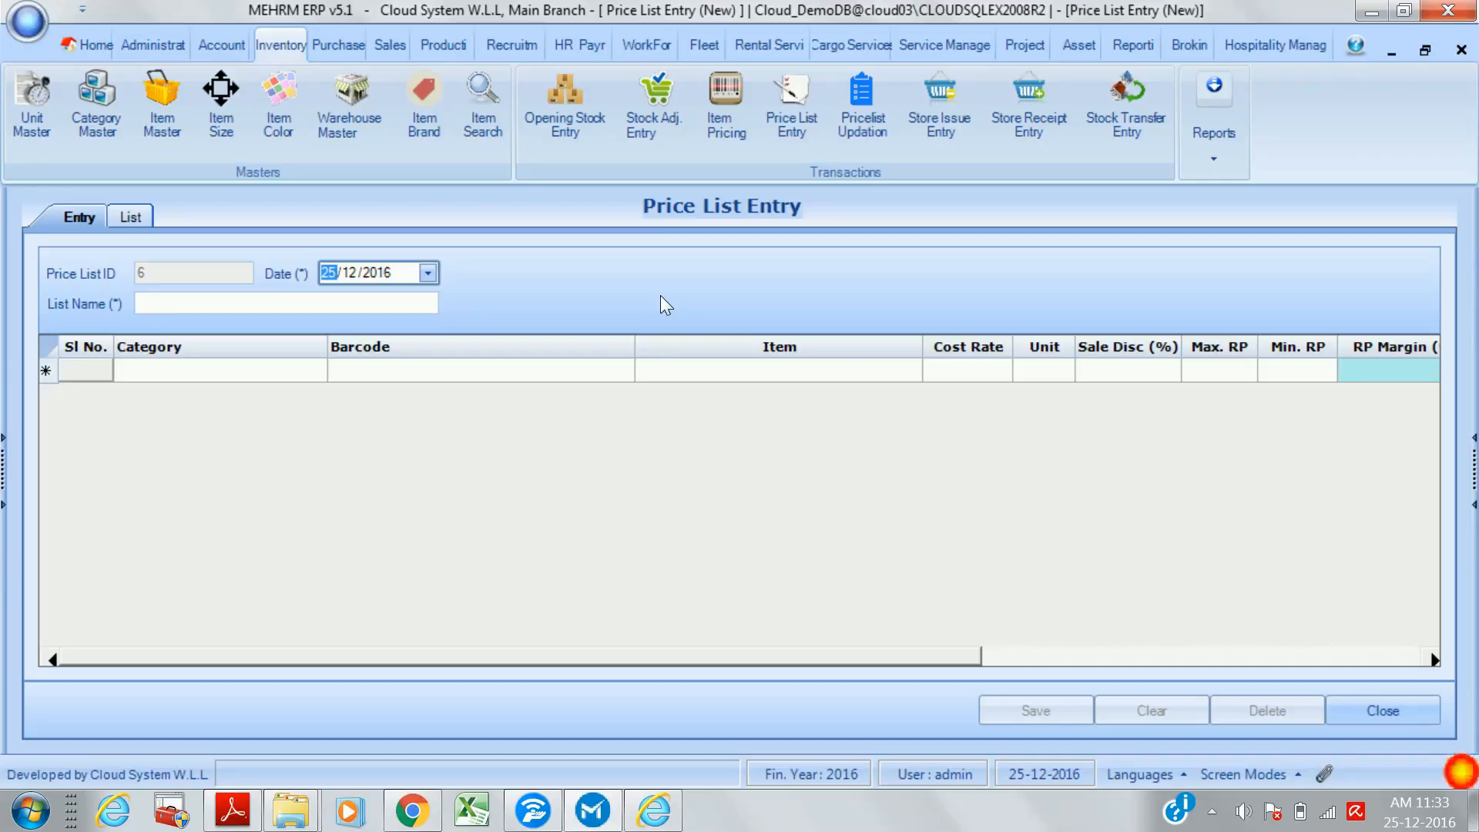
pyautogui.click(346, 308)
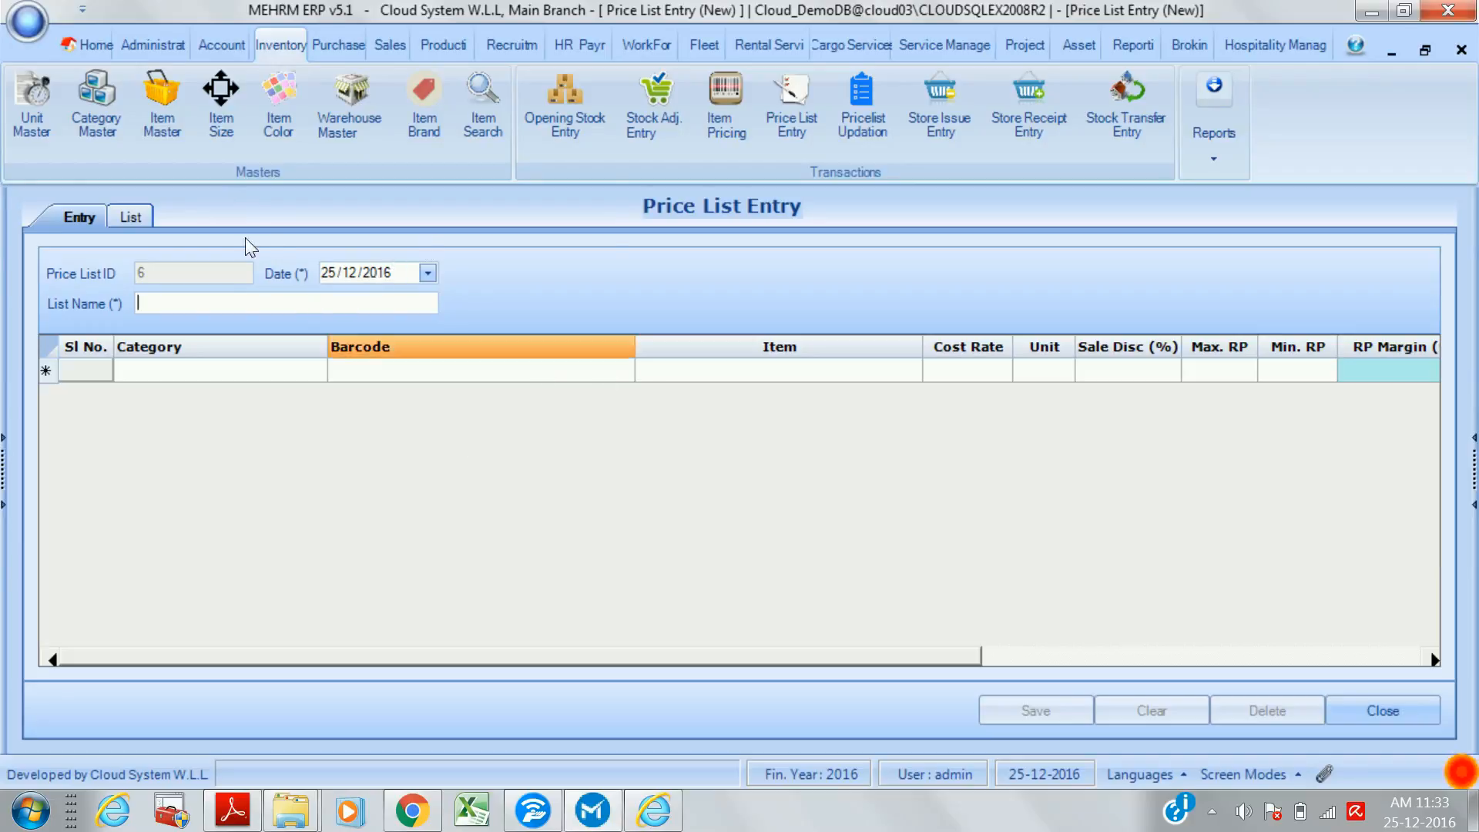
pyautogui.click(912, 370)
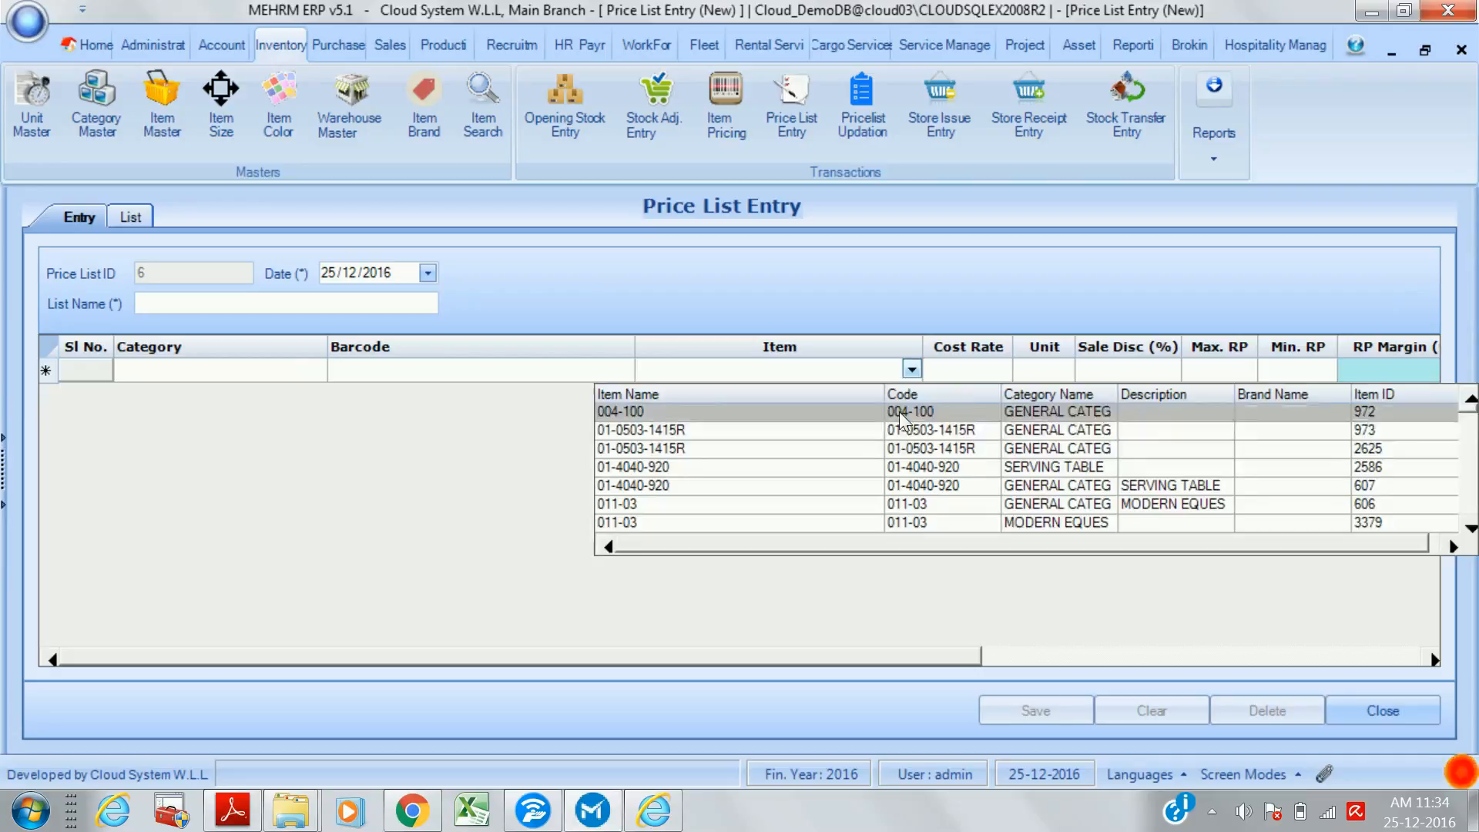
pyautogui.click(655, 432)
pyautogui.press('Tab')
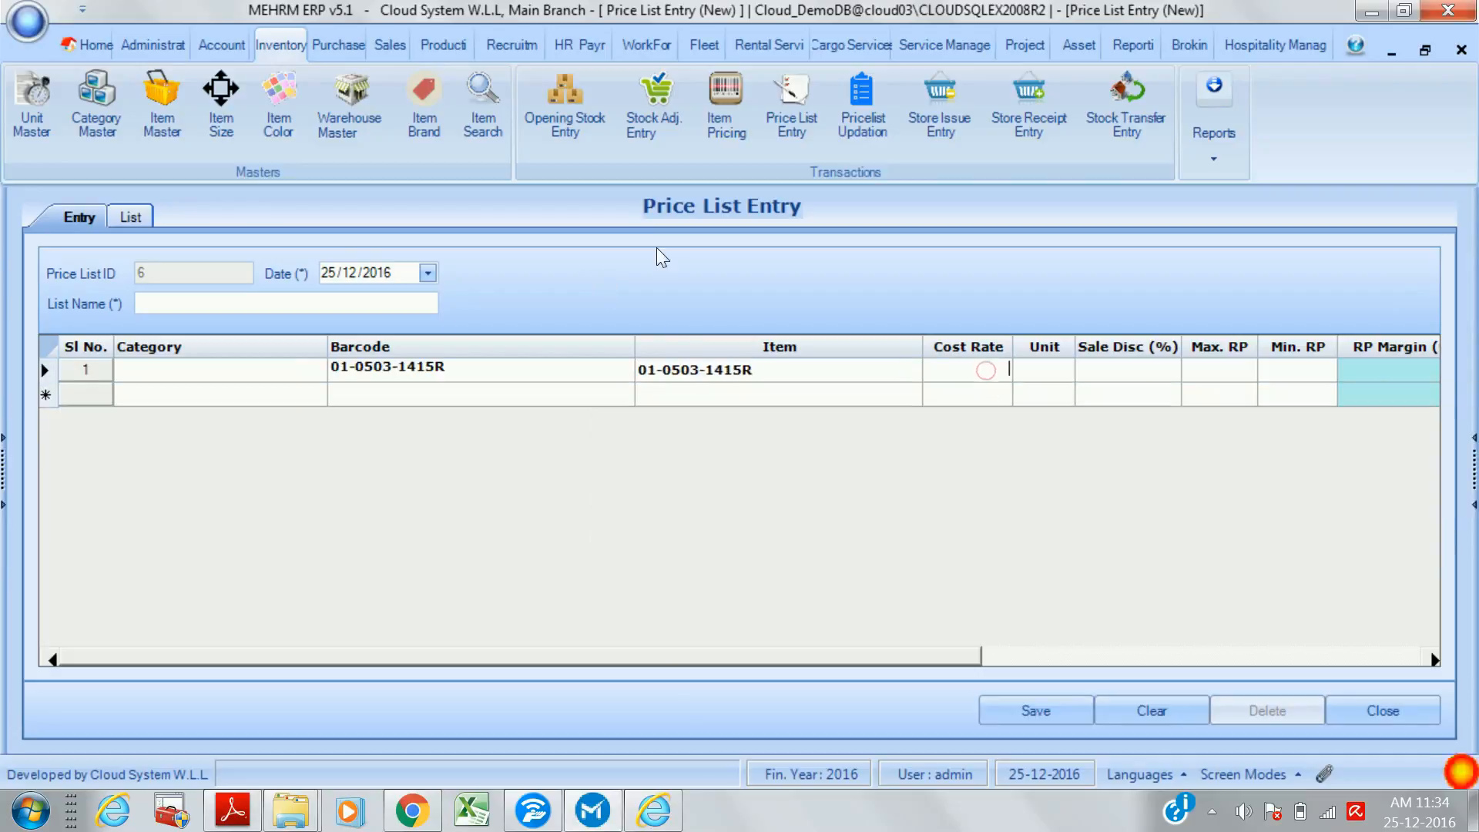
pyautogui.write('10')
pyautogui.press('Tab')
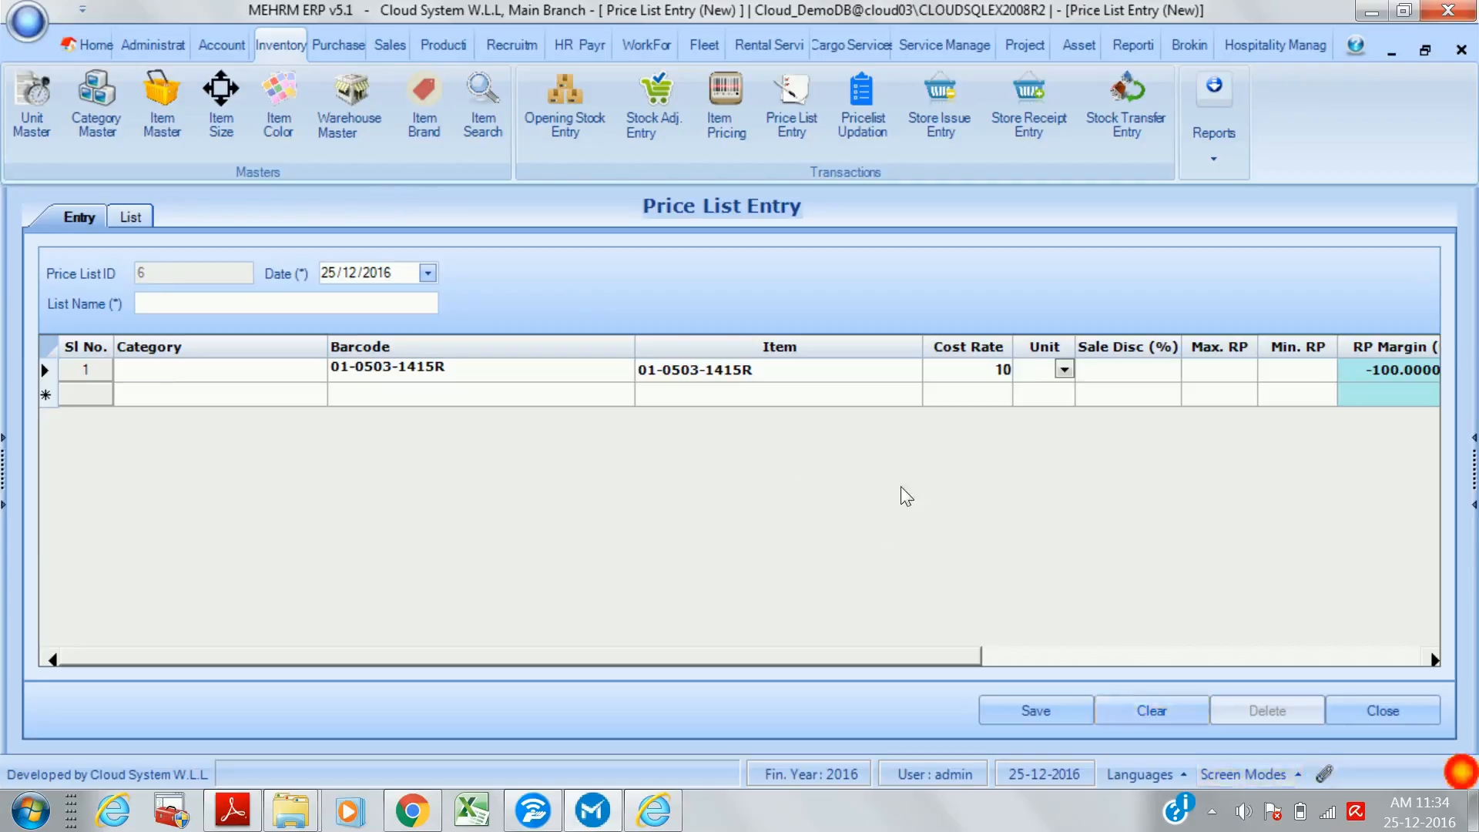
pyautogui.click(1383, 715)
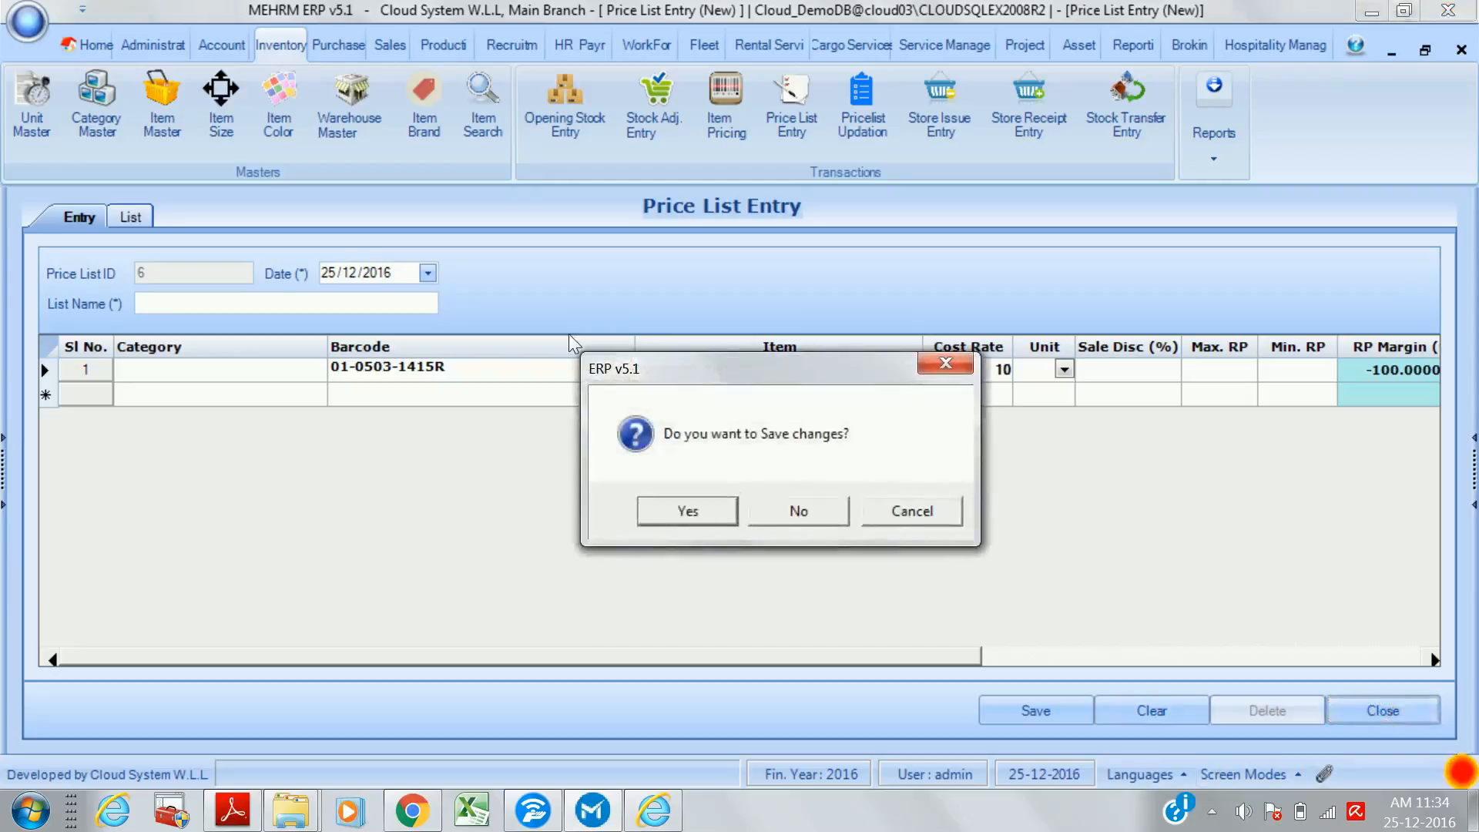
pyautogui.click(801, 515)
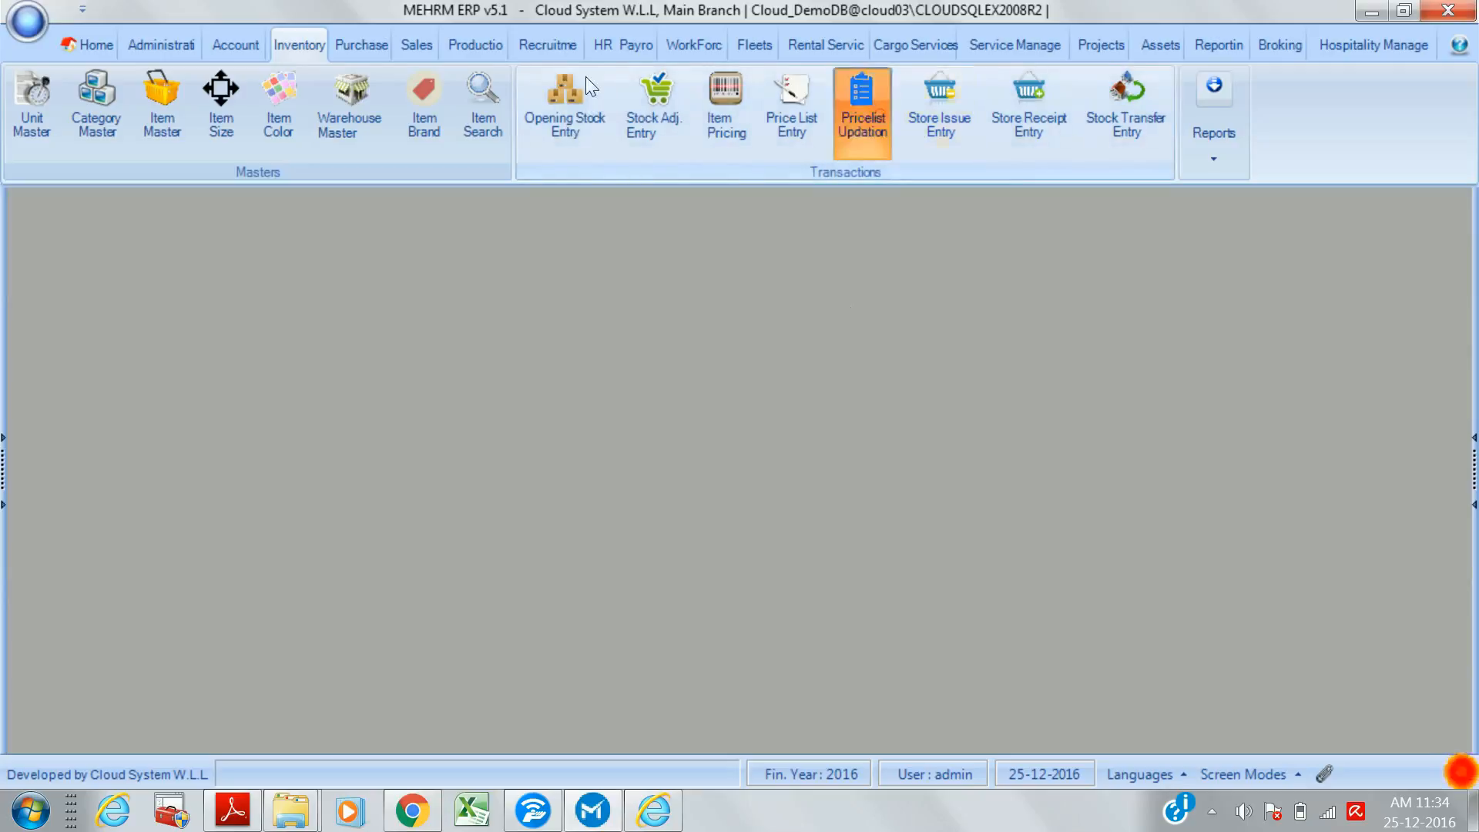
# - View the Price List Update Entry and Store Issue Entry forms, closing each without saving
pyautogui.click(881, 117)
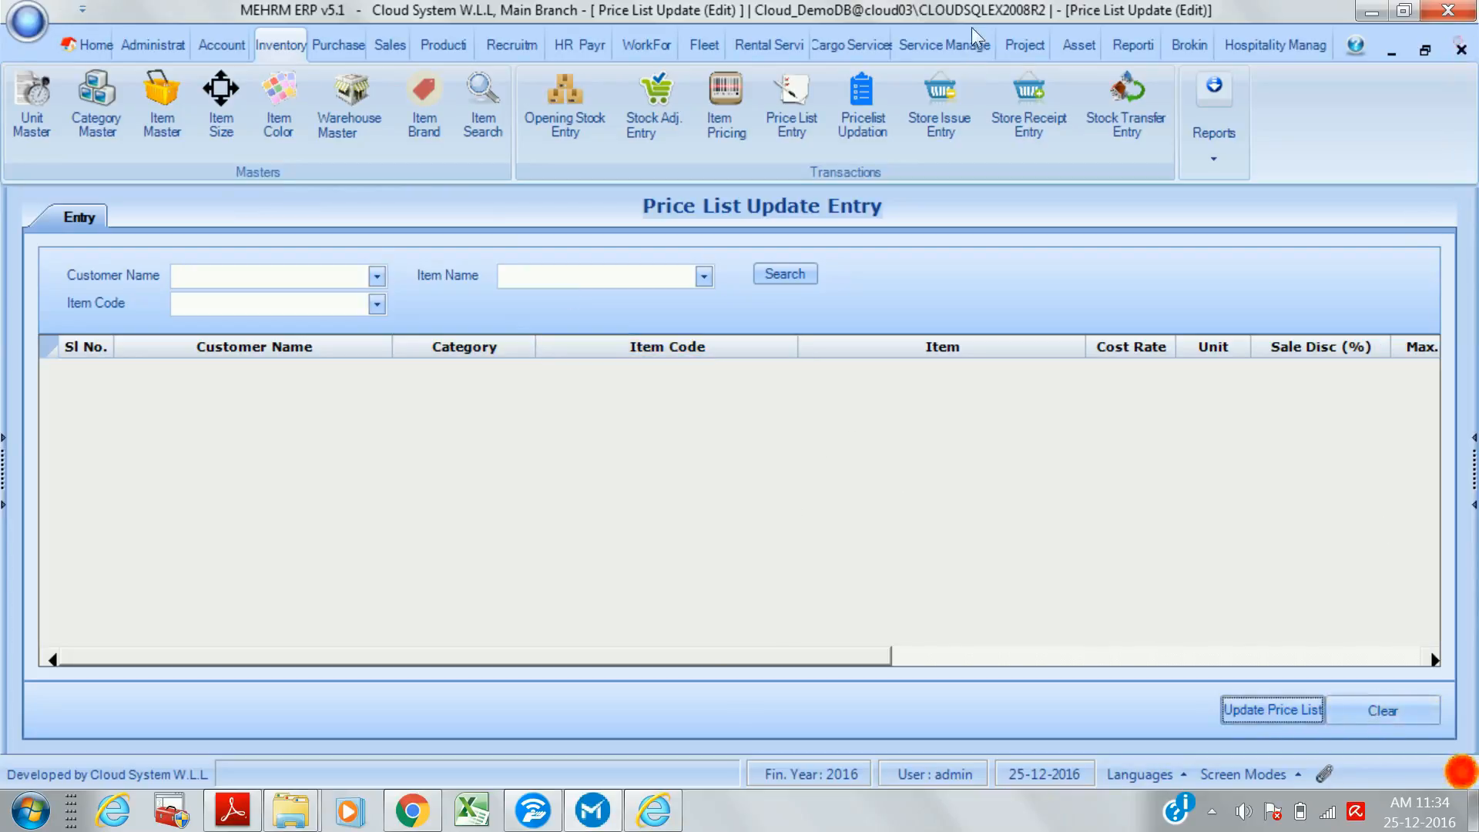
pyautogui.click(1461, 51)
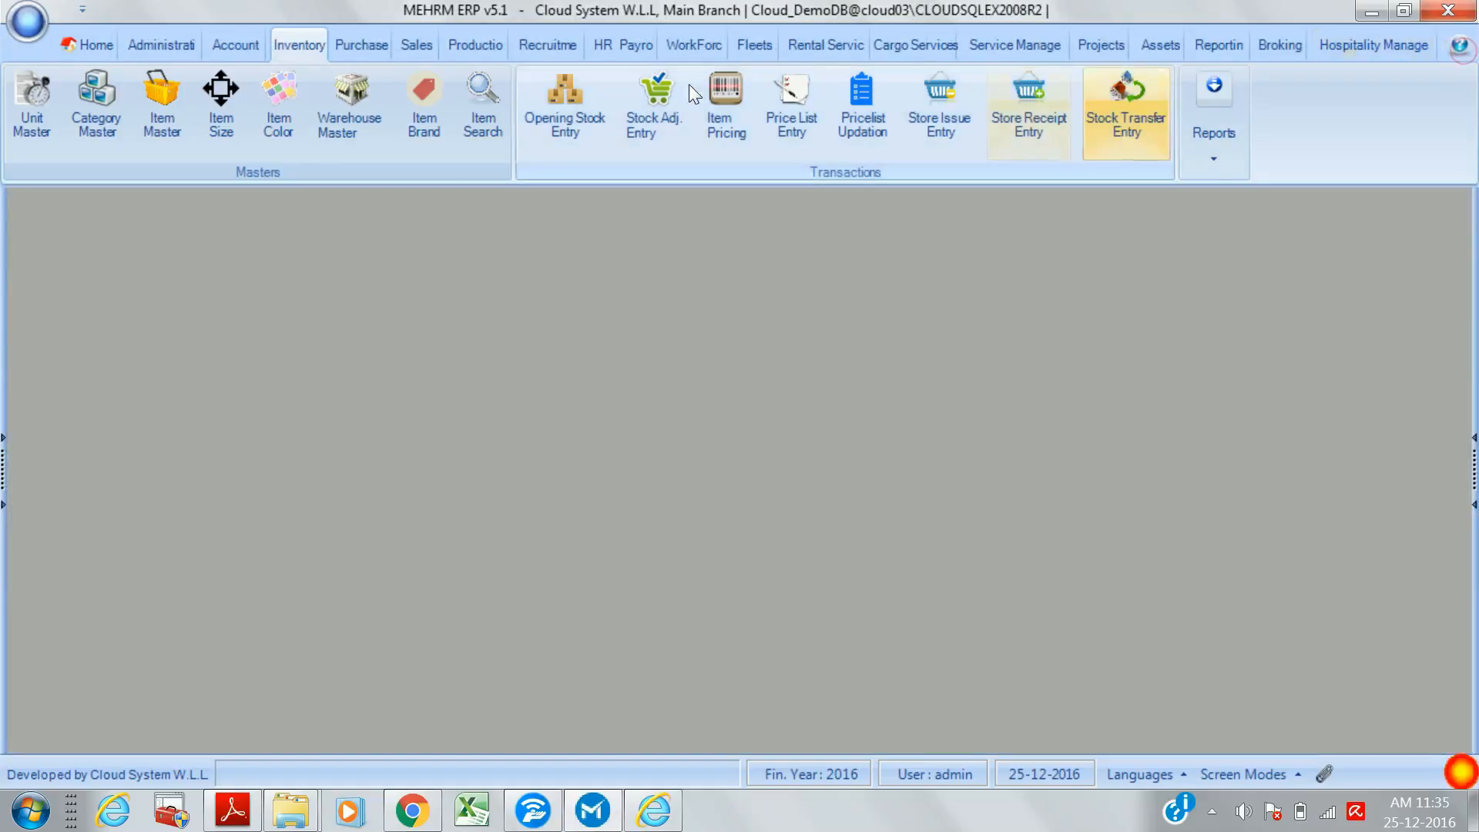
pyautogui.click(943, 122)
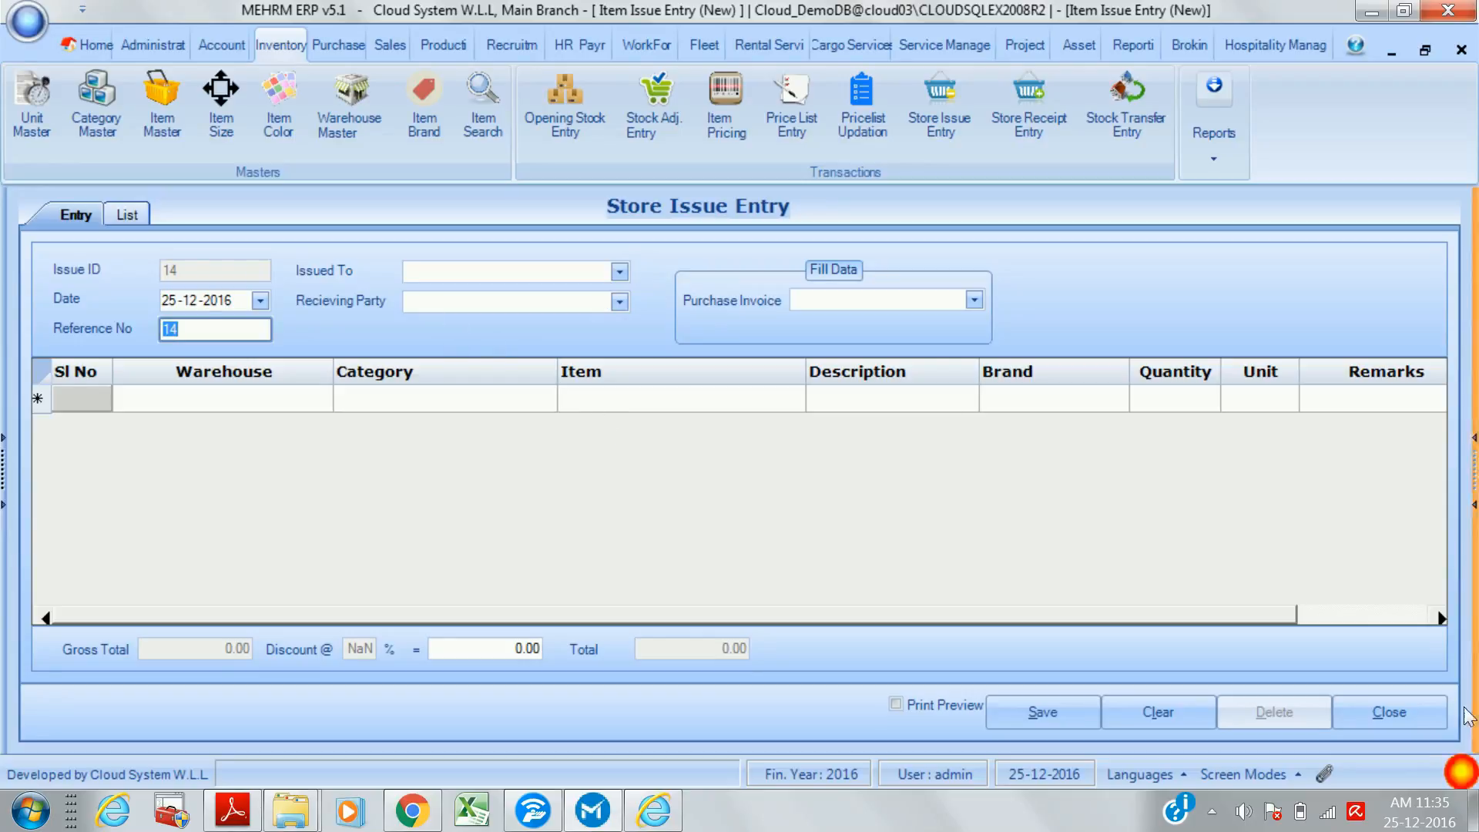
pyautogui.hotkey('alt', 'c')
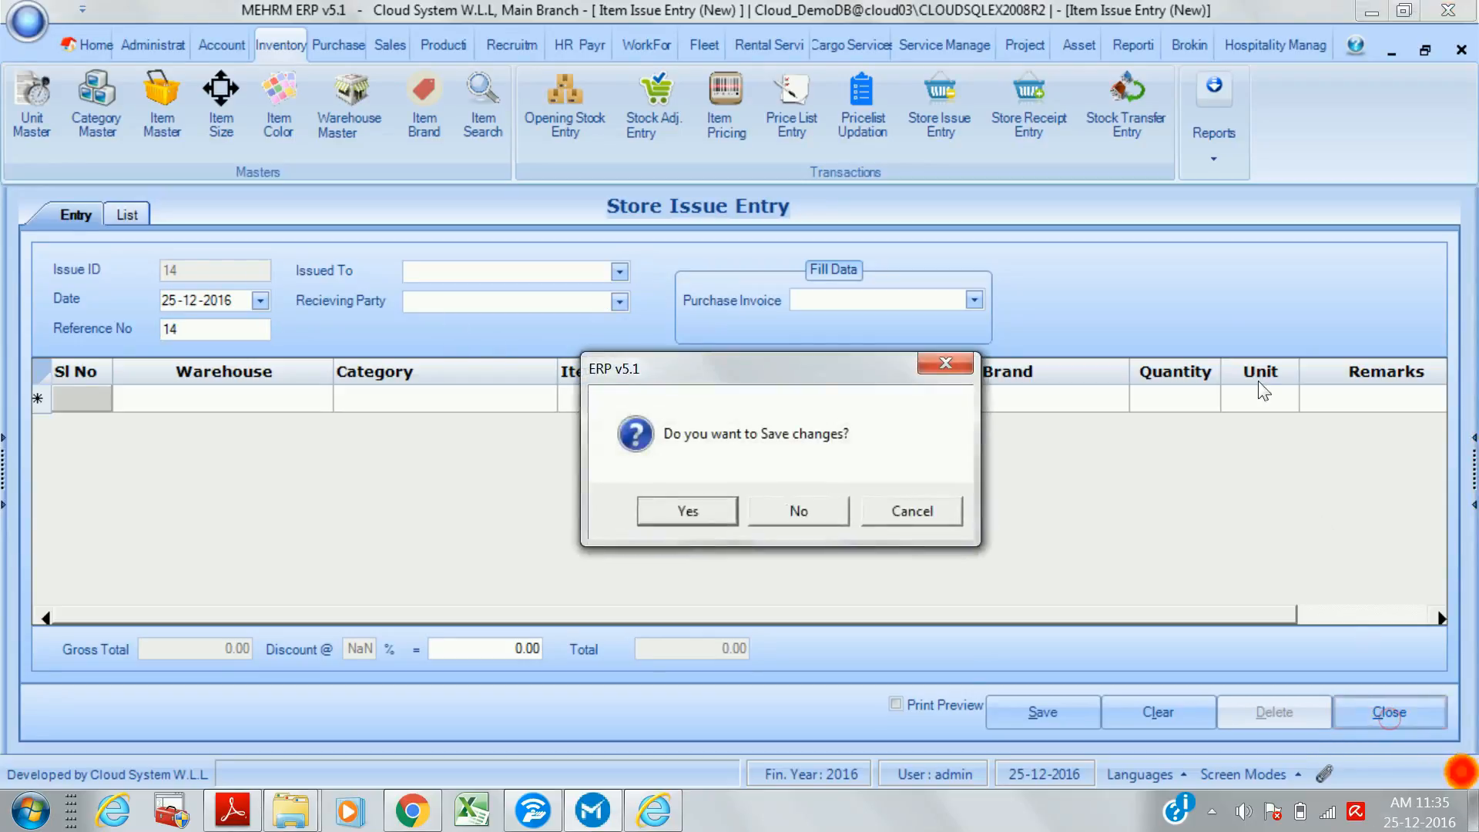
pyautogui.click(802, 514)
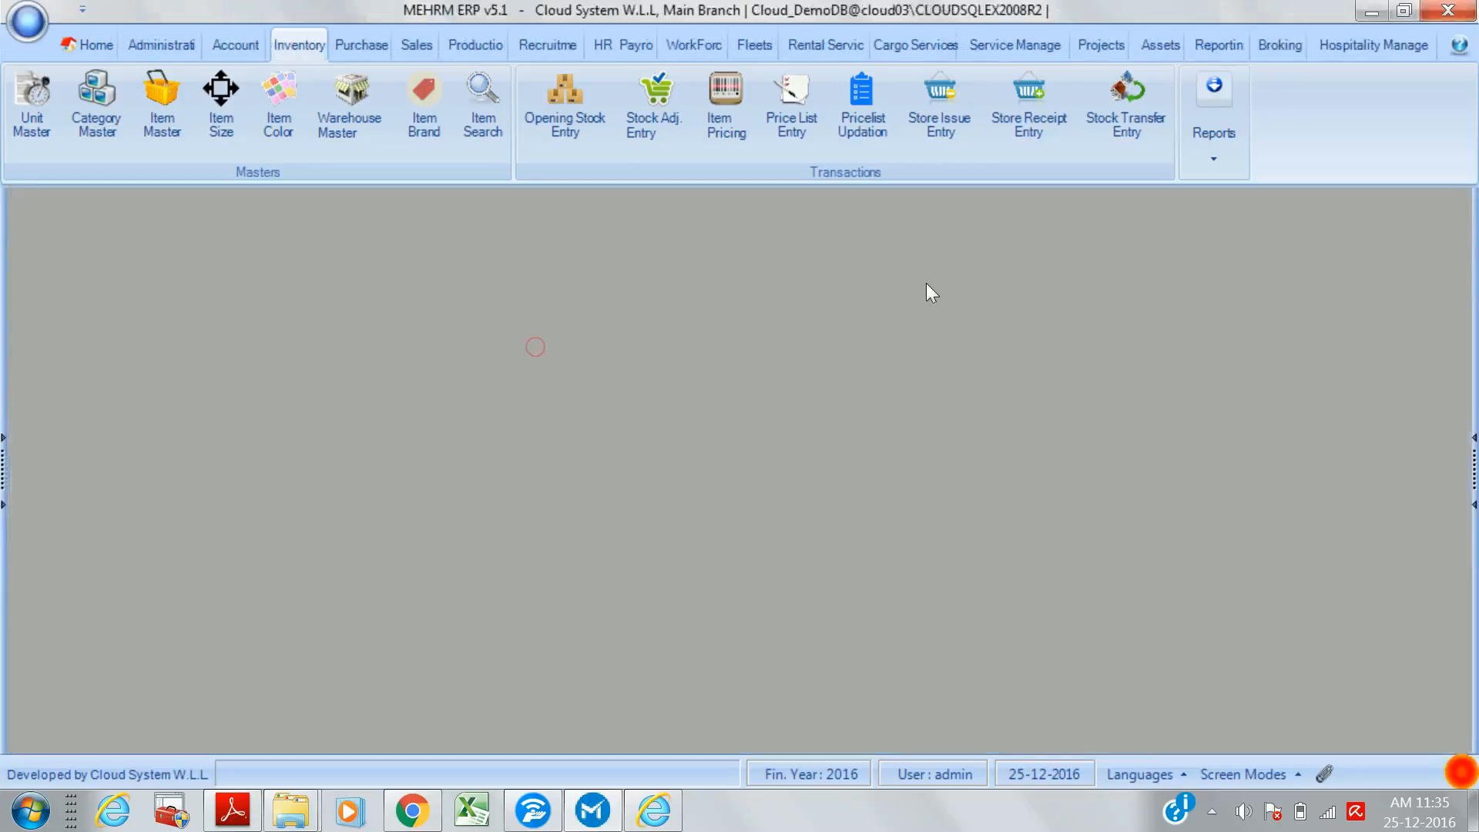
# - View the blank Store Receipt Entry and Stock Transfer Entry forms, closing each one
pyautogui.click(1047, 131)
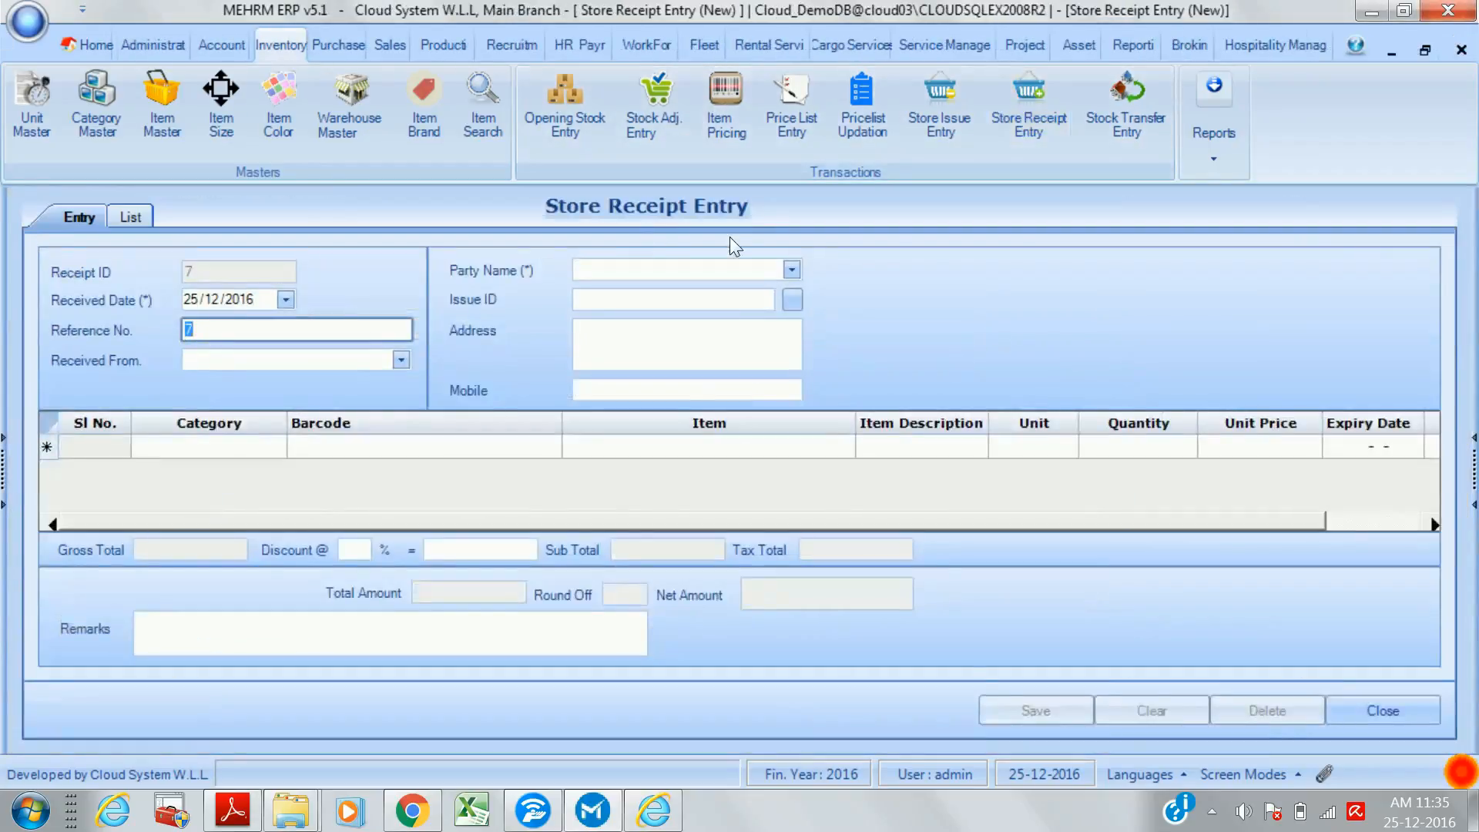
pyautogui.click(1375, 712)
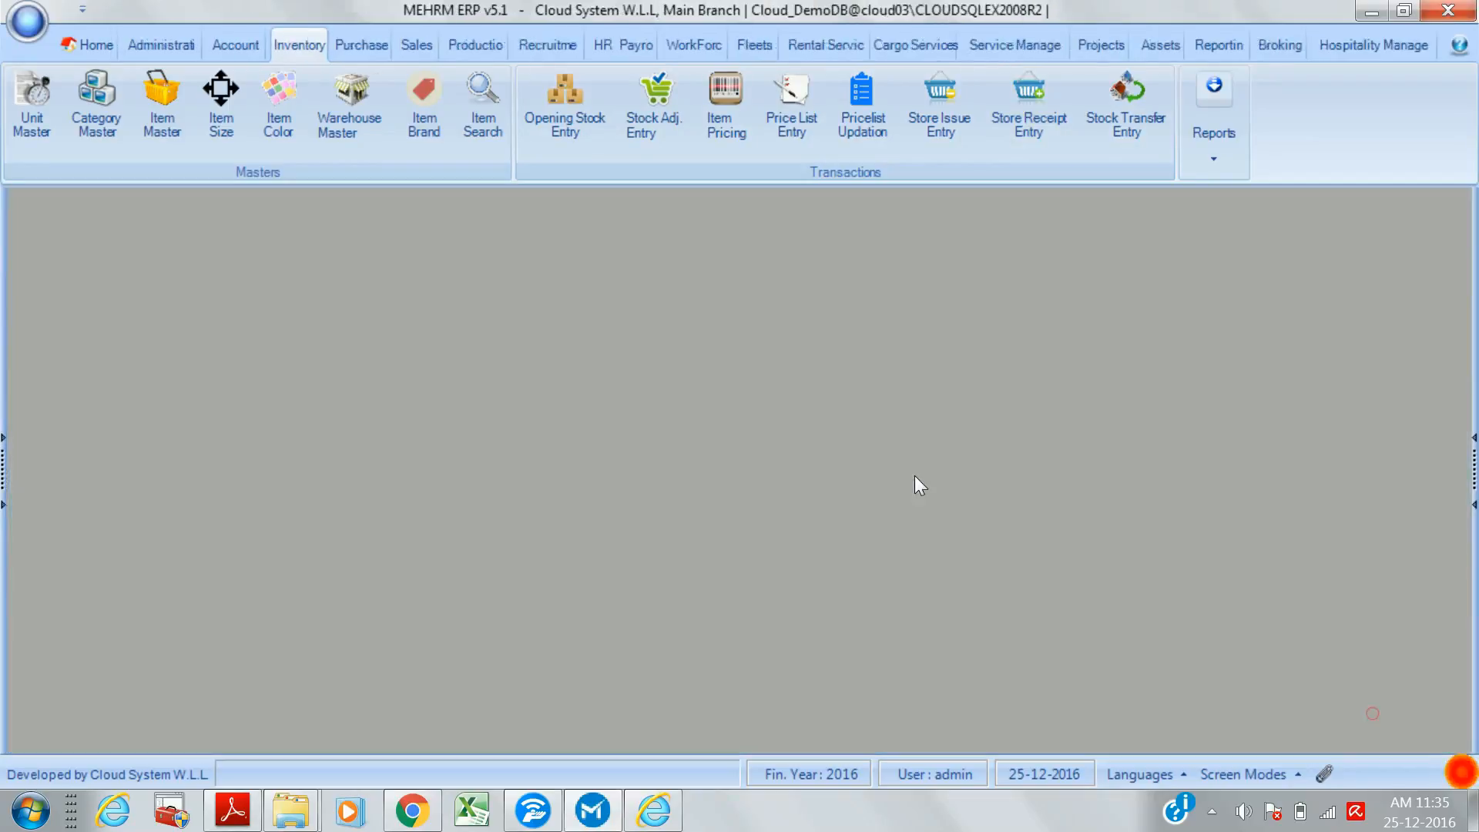
pyautogui.click(1121, 124)
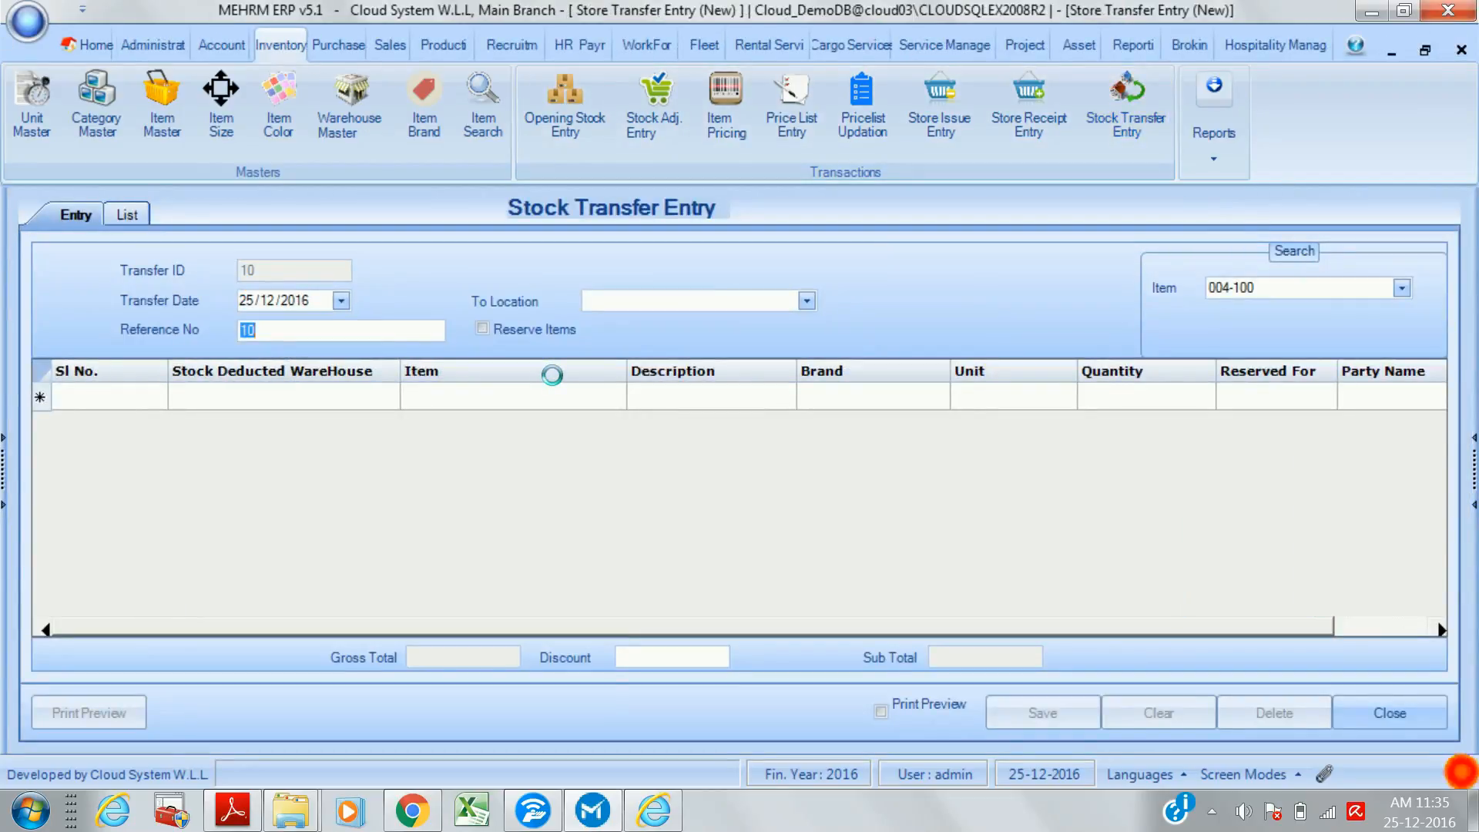
pyautogui.click(1371, 724)
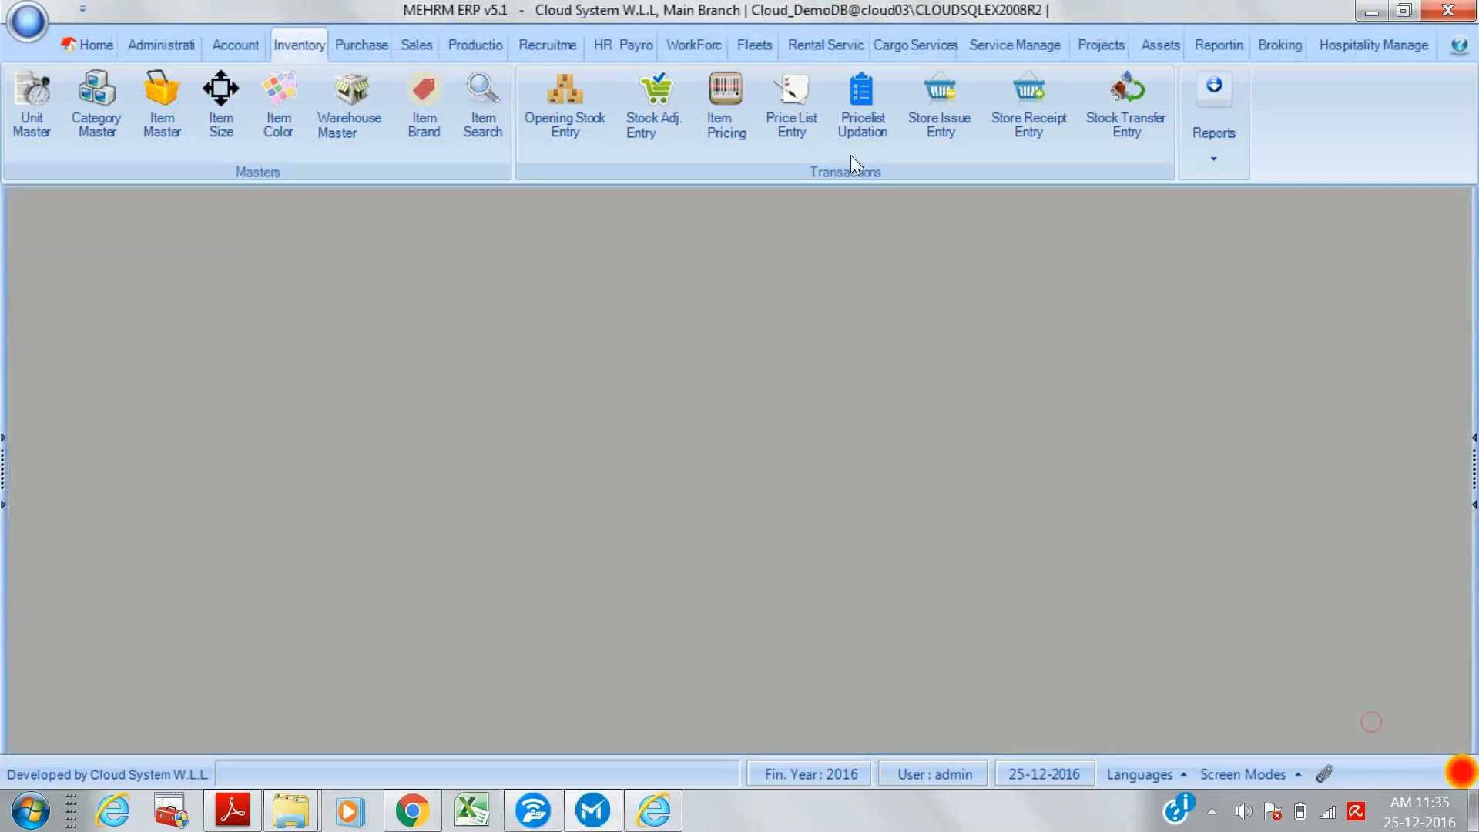
# - Open the Detailed Stock Statement from the inventory reports and close its form
pyautogui.click(1242, 139)
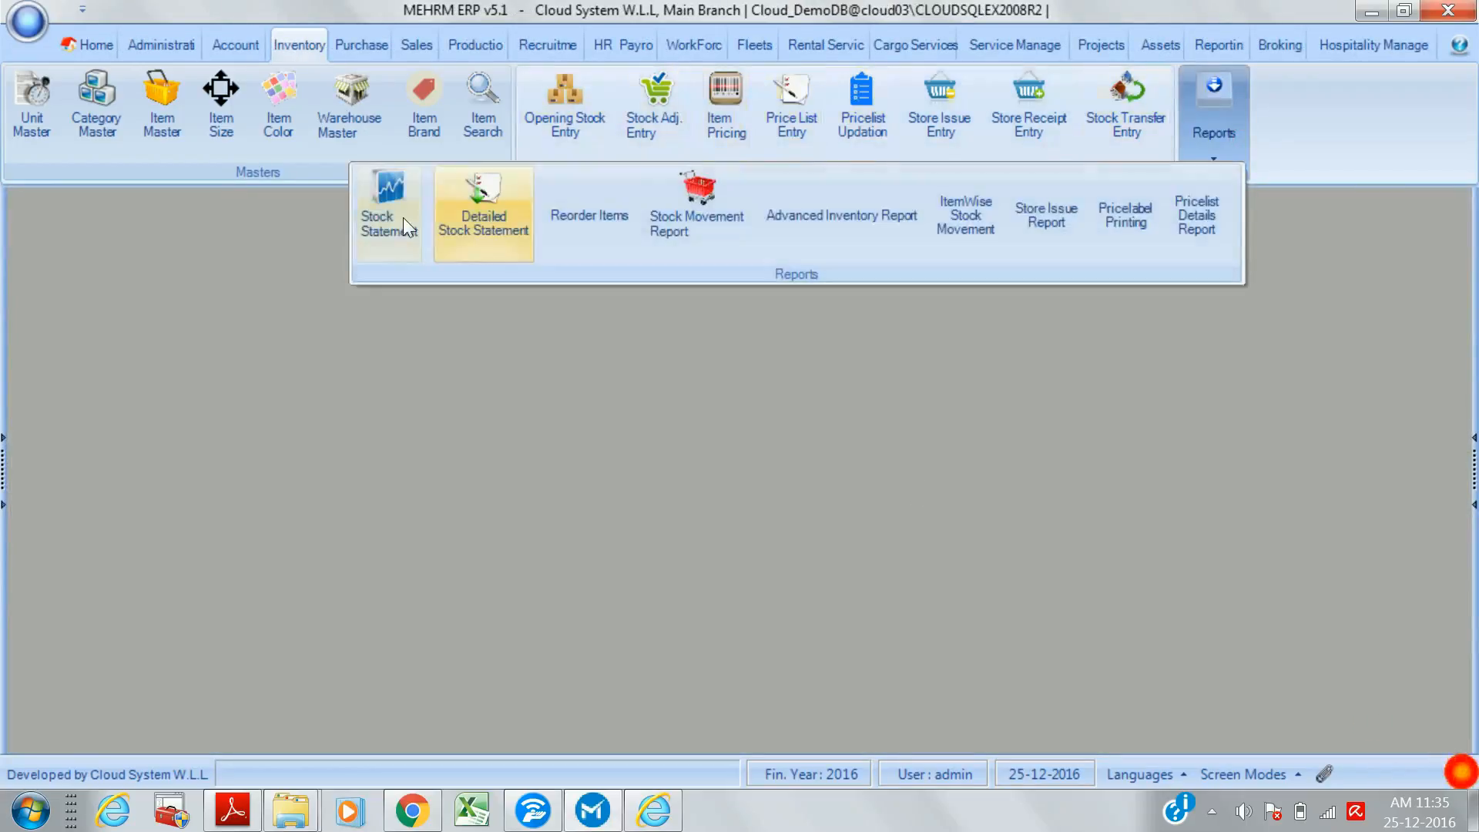
pyautogui.click(479, 234)
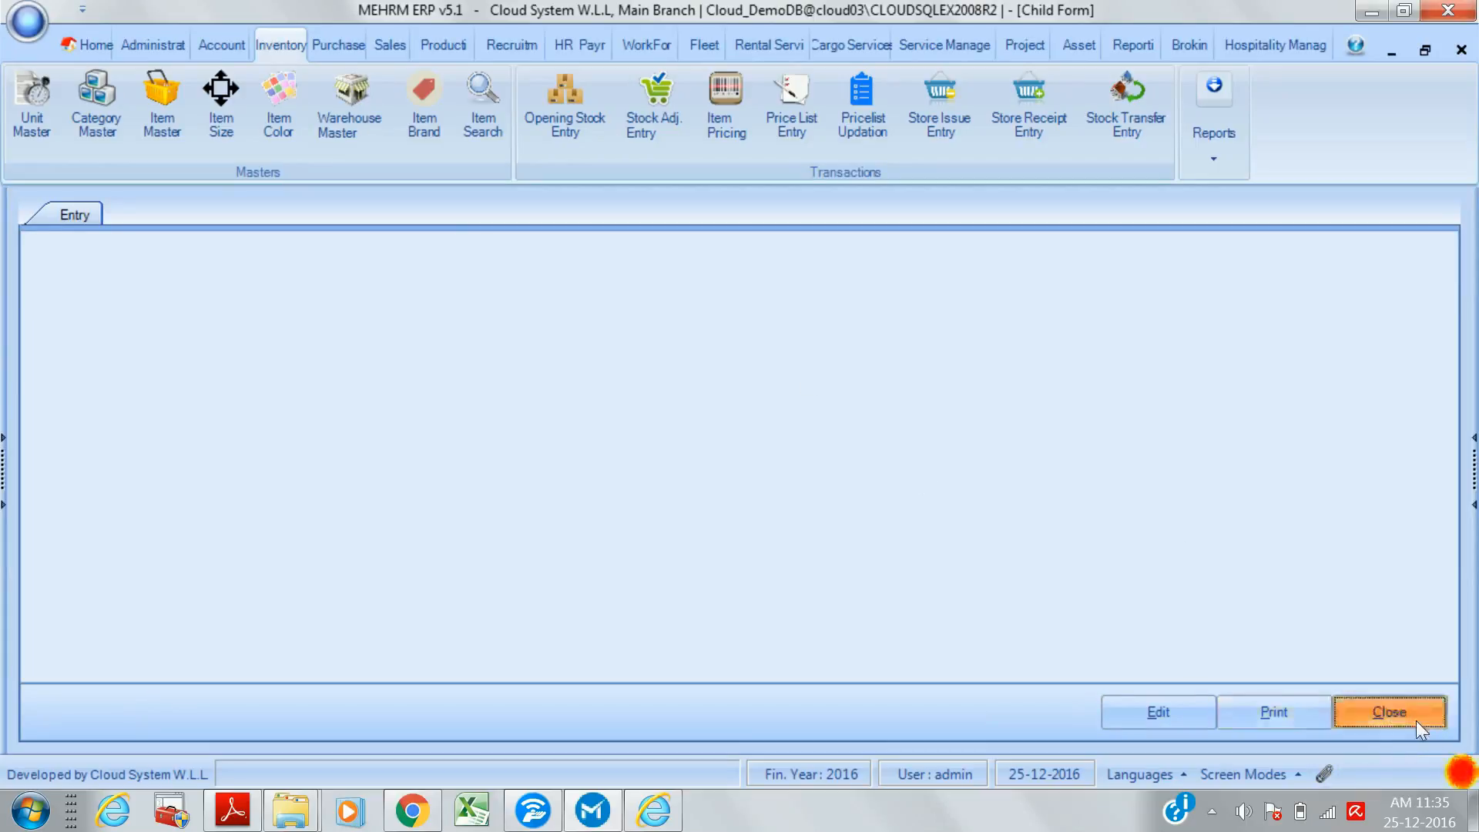
pyautogui.click(1461, 51)
# - Preview the Stock Statement report as on 25/12/2016 without category, item or warehouse filters
pyautogui.click(1217, 131)
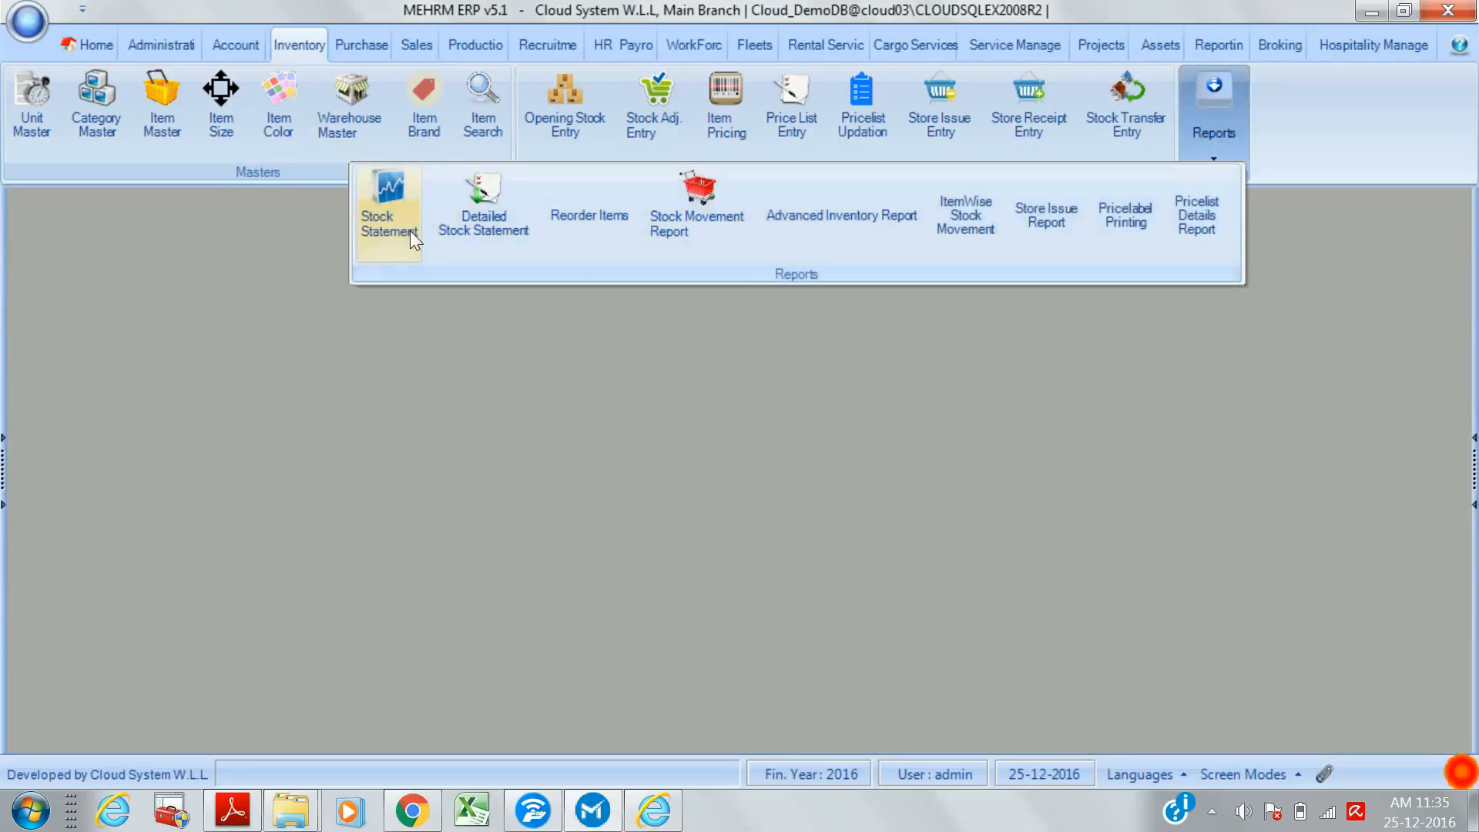
pyautogui.click(678, 219)
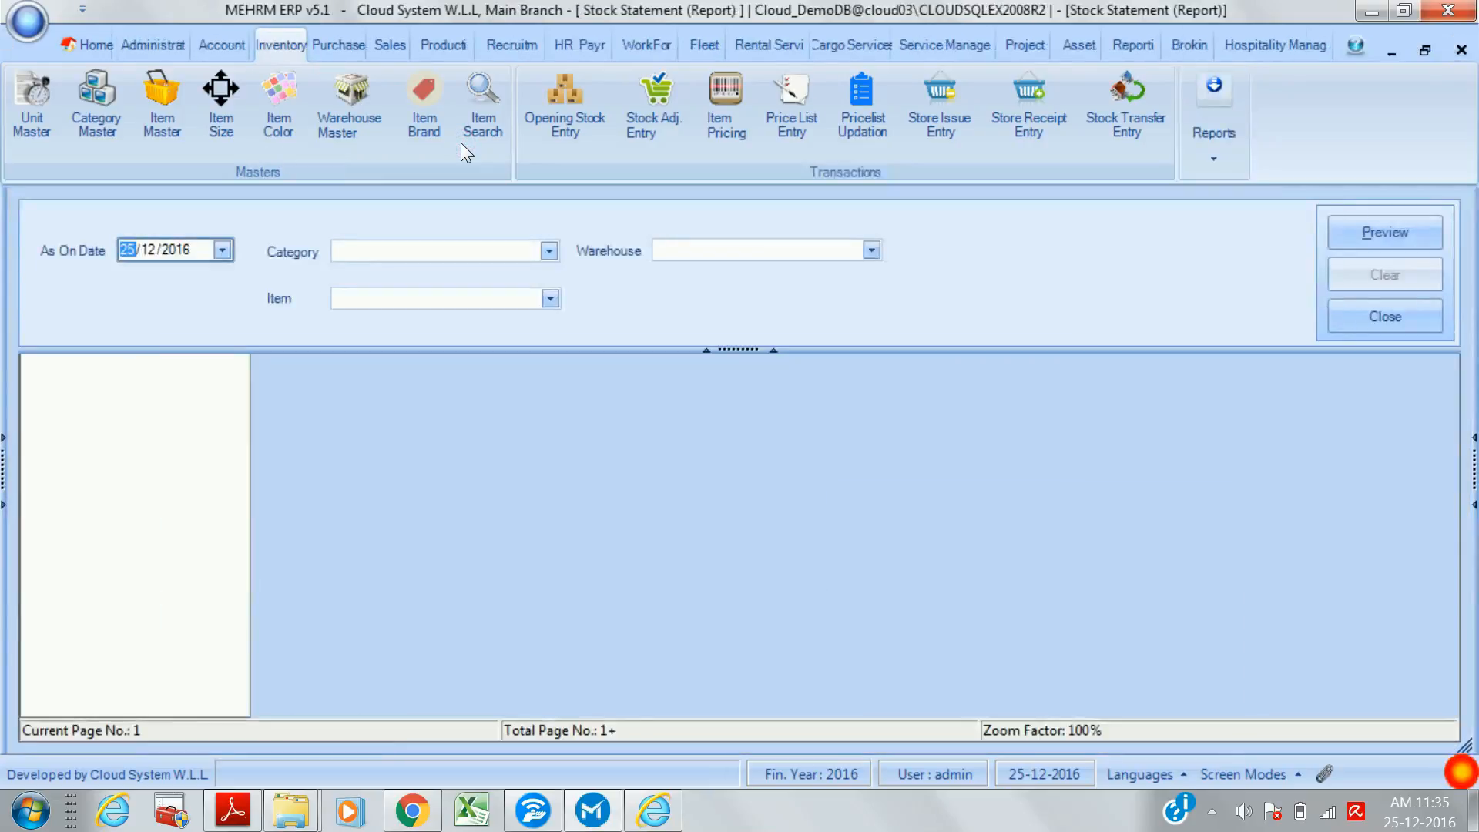
pyautogui.click(1400, 231)
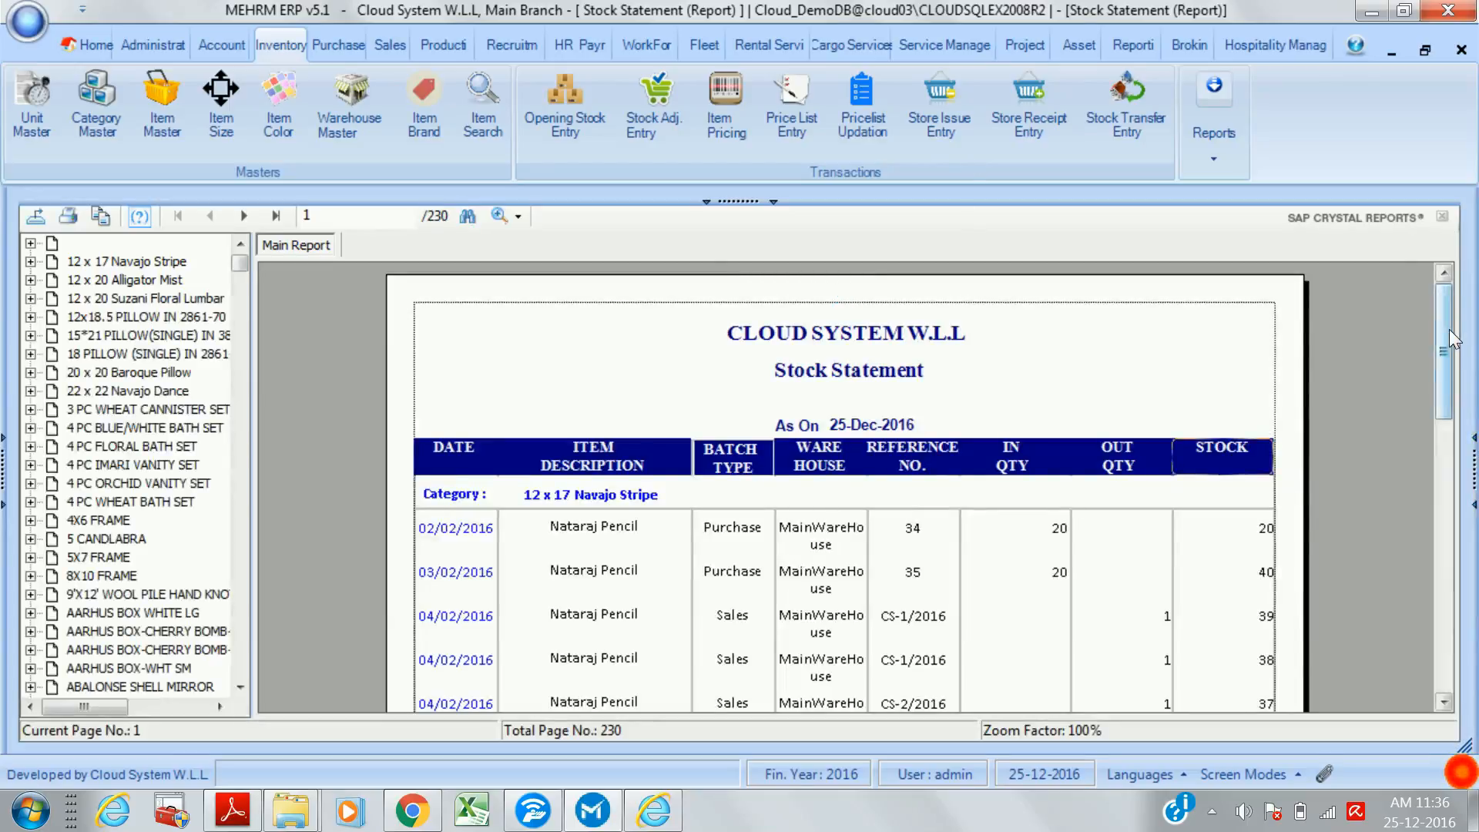
# - Review the last page of the Stock Statement report and close the report
pyautogui.moveTo(1451, 339)
pyautogui.mouseDown()
pyautogui.moveTo(1455, 451)
pyautogui.moveTo(1453, 341)
pyautogui.mouseUp()
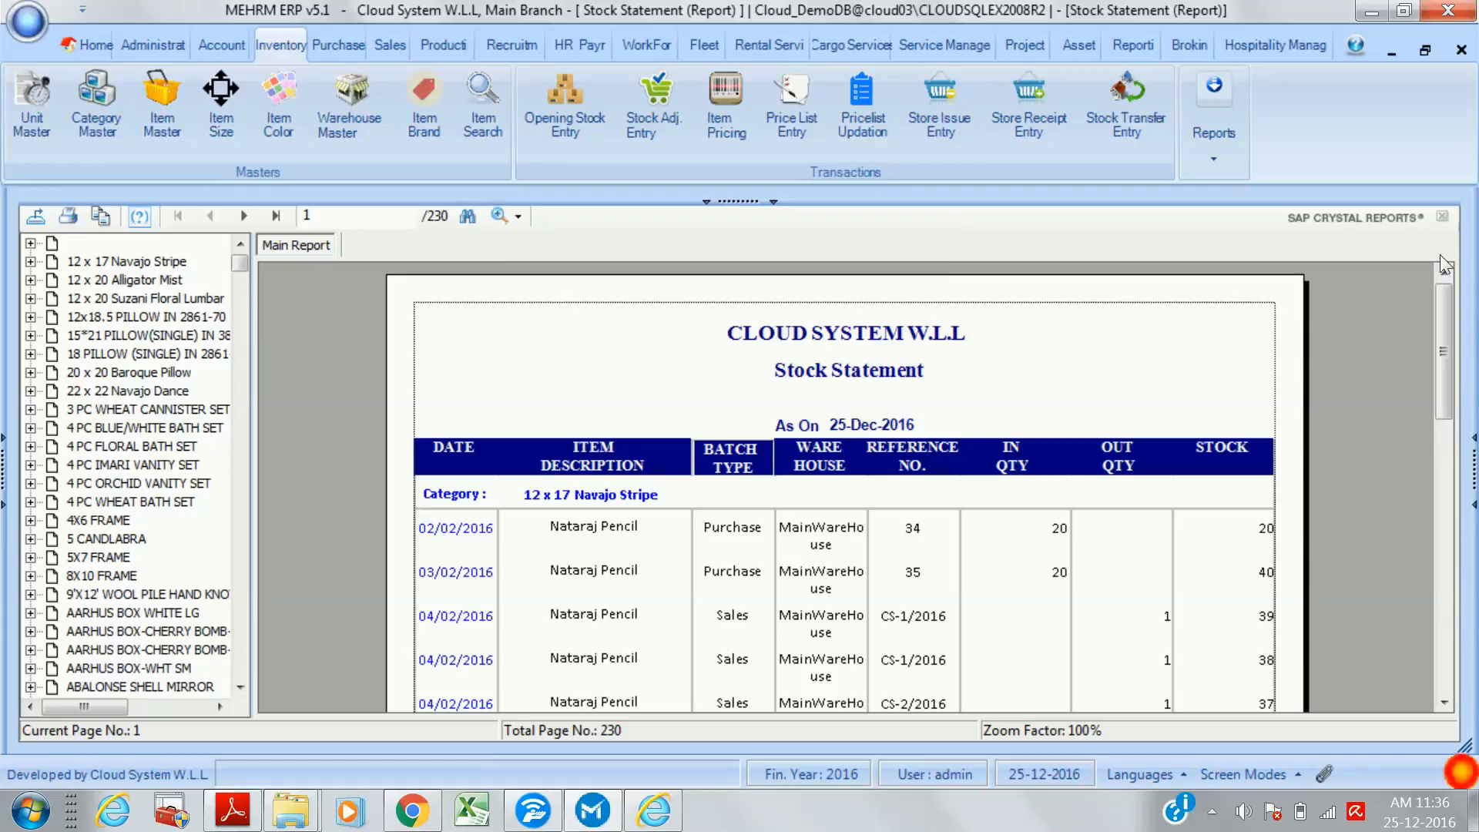
pyautogui.click(275, 216)
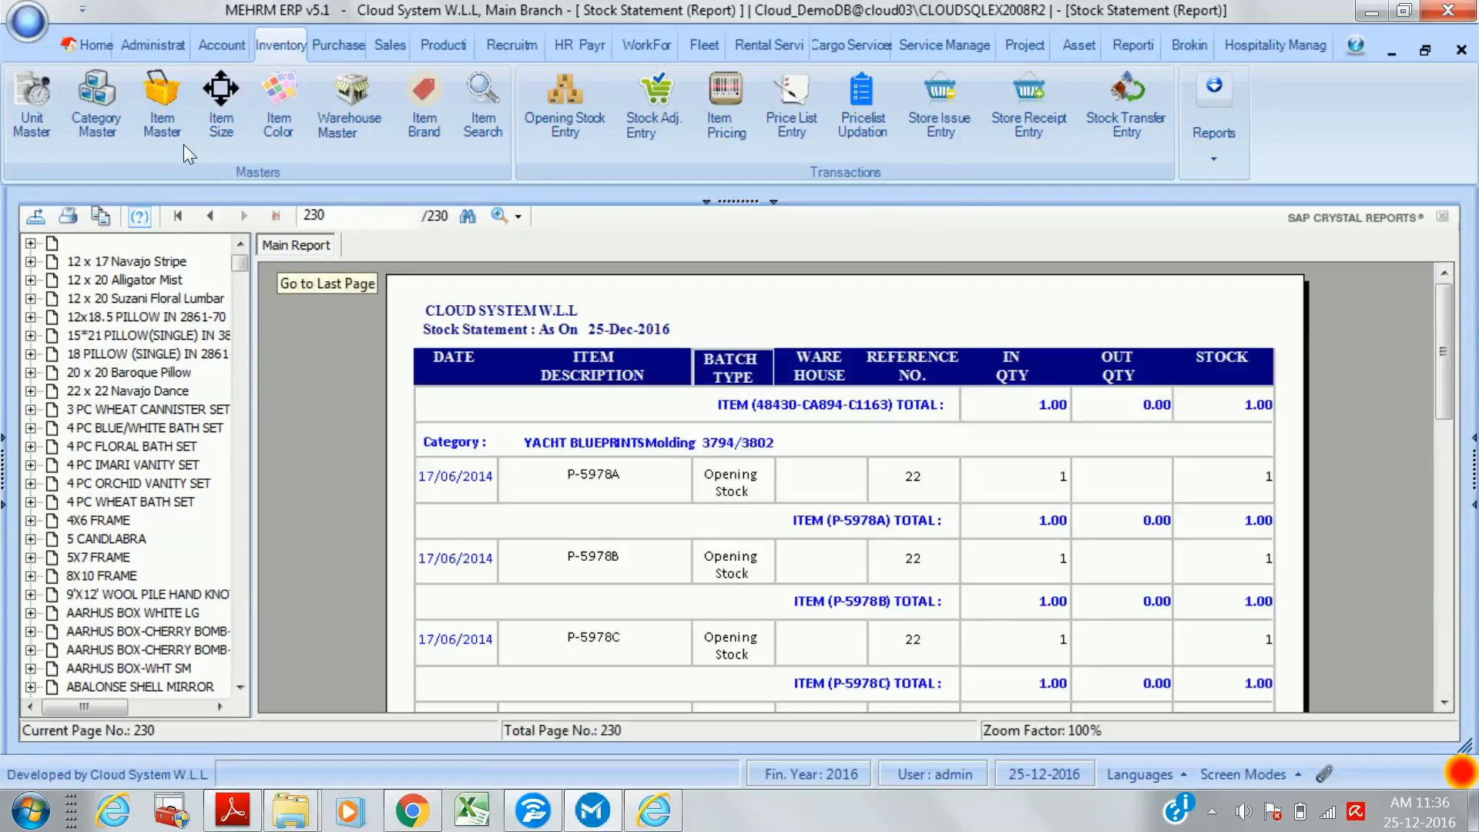
pyautogui.moveTo(1447, 402)
pyautogui.mouseDown()
pyautogui.moveTo(1456, 620)
pyautogui.moveTo(1429, 420)
pyautogui.mouseUp()
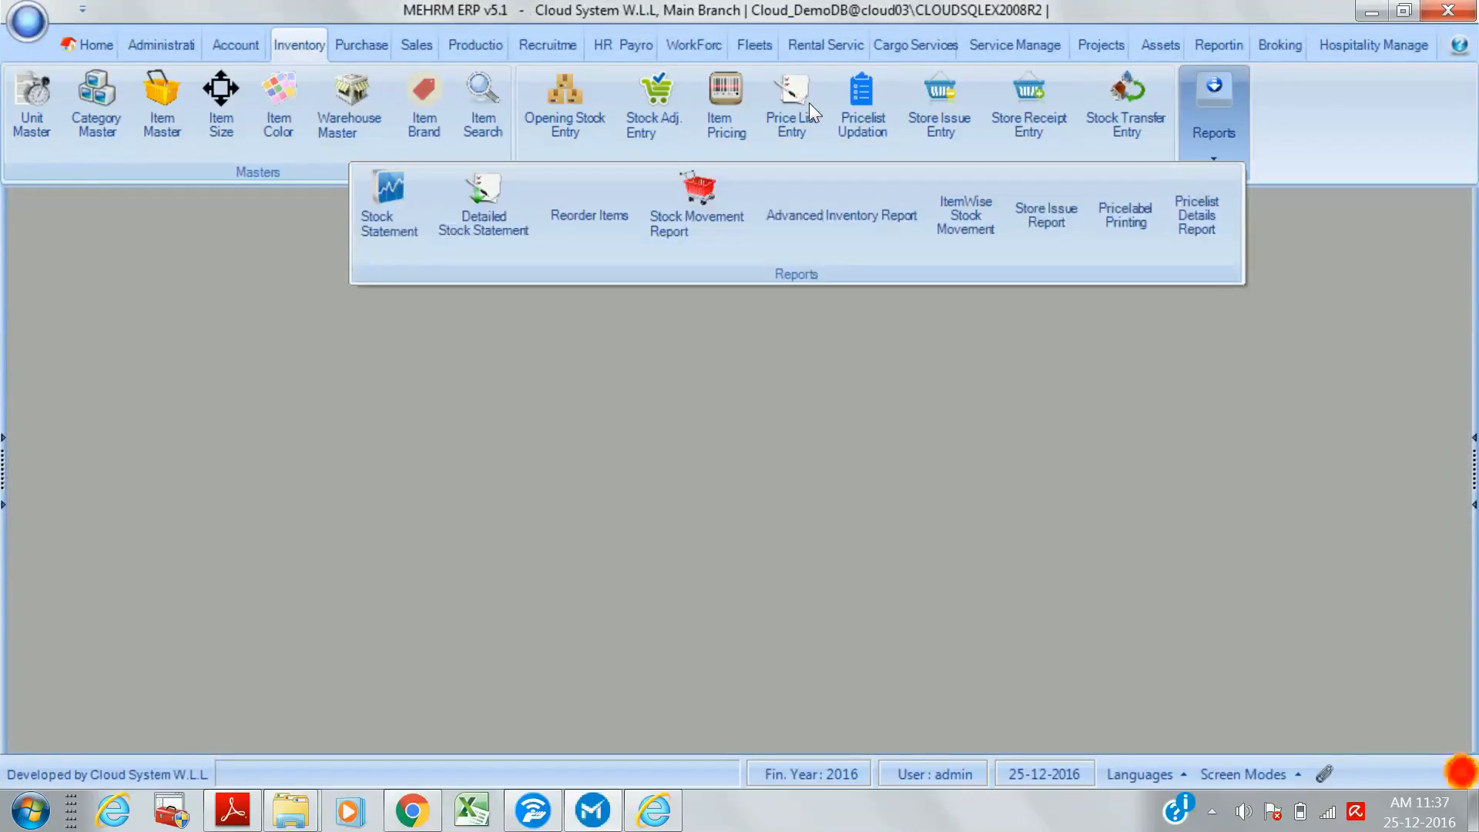
# - Open the Advanced Inventory Report and try to preview it with only the To Date filled in
pyautogui.click(827, 224)
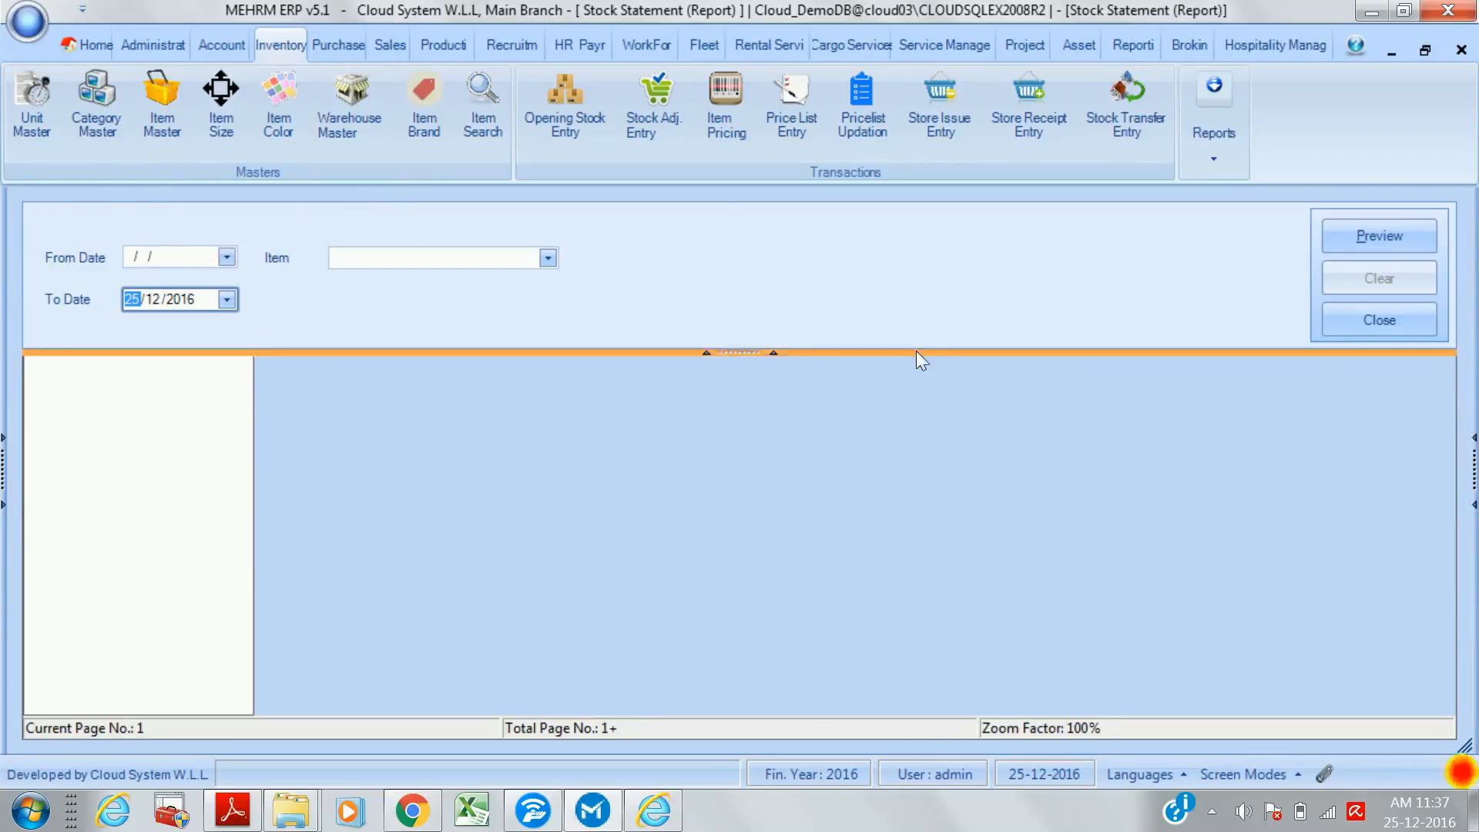
pyautogui.click(1378, 238)
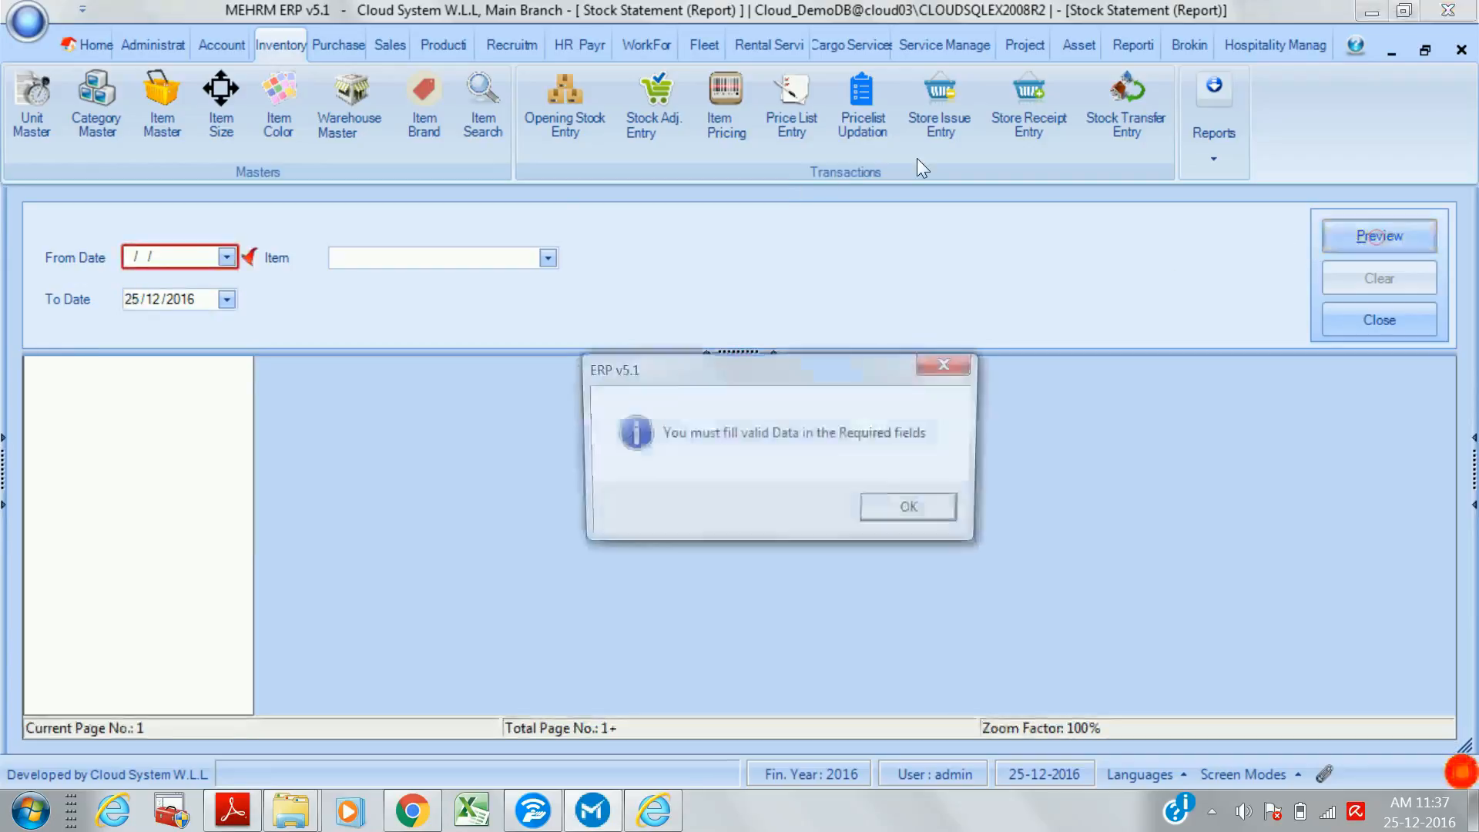
pyautogui.click(912, 514)
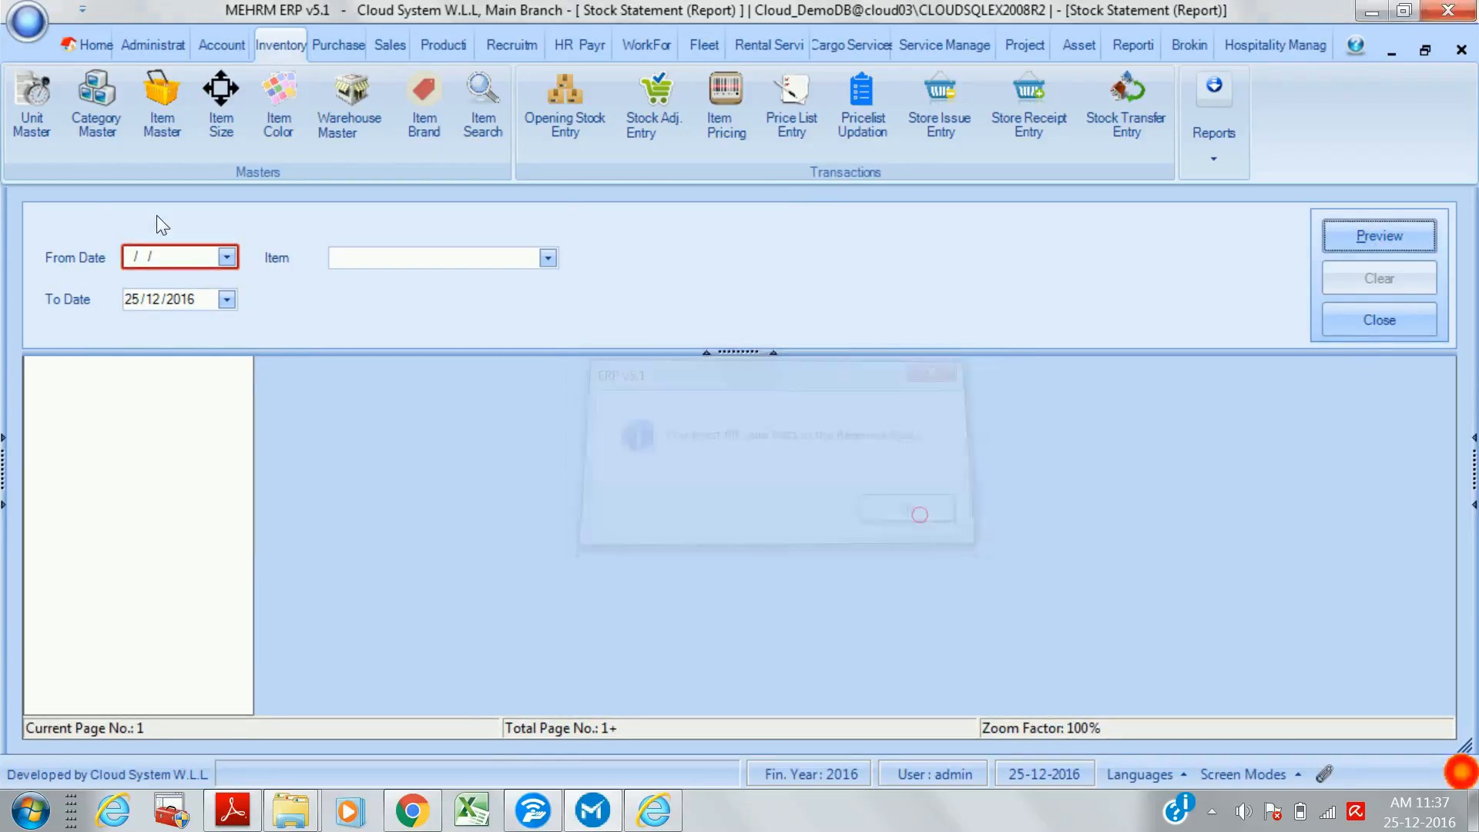
# - Set the Advanced Inventory Report's From Date to 01/01/2015 and preview it for all items
pyautogui.click(227, 257)
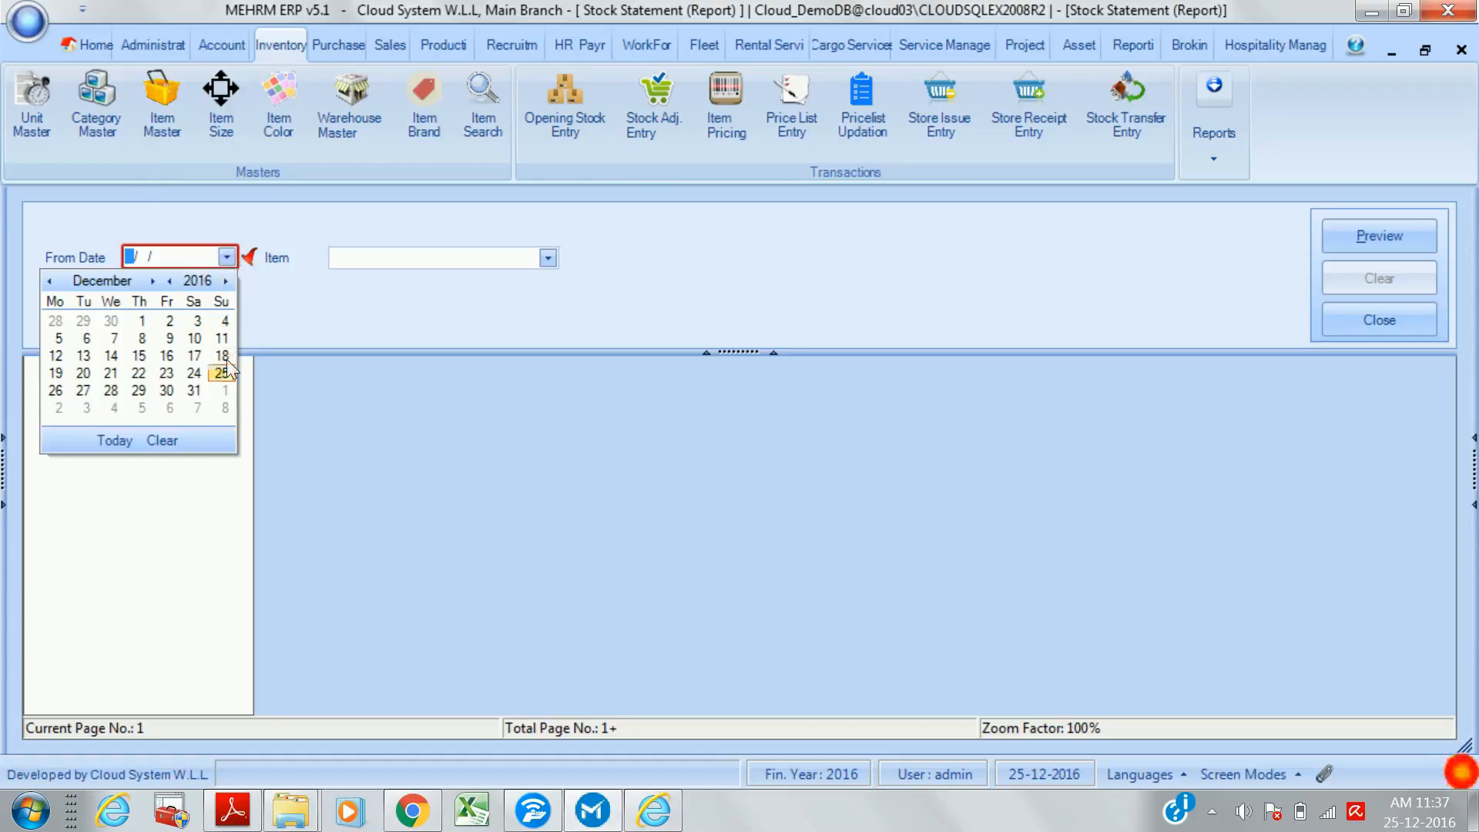
pyautogui.click(152, 281)
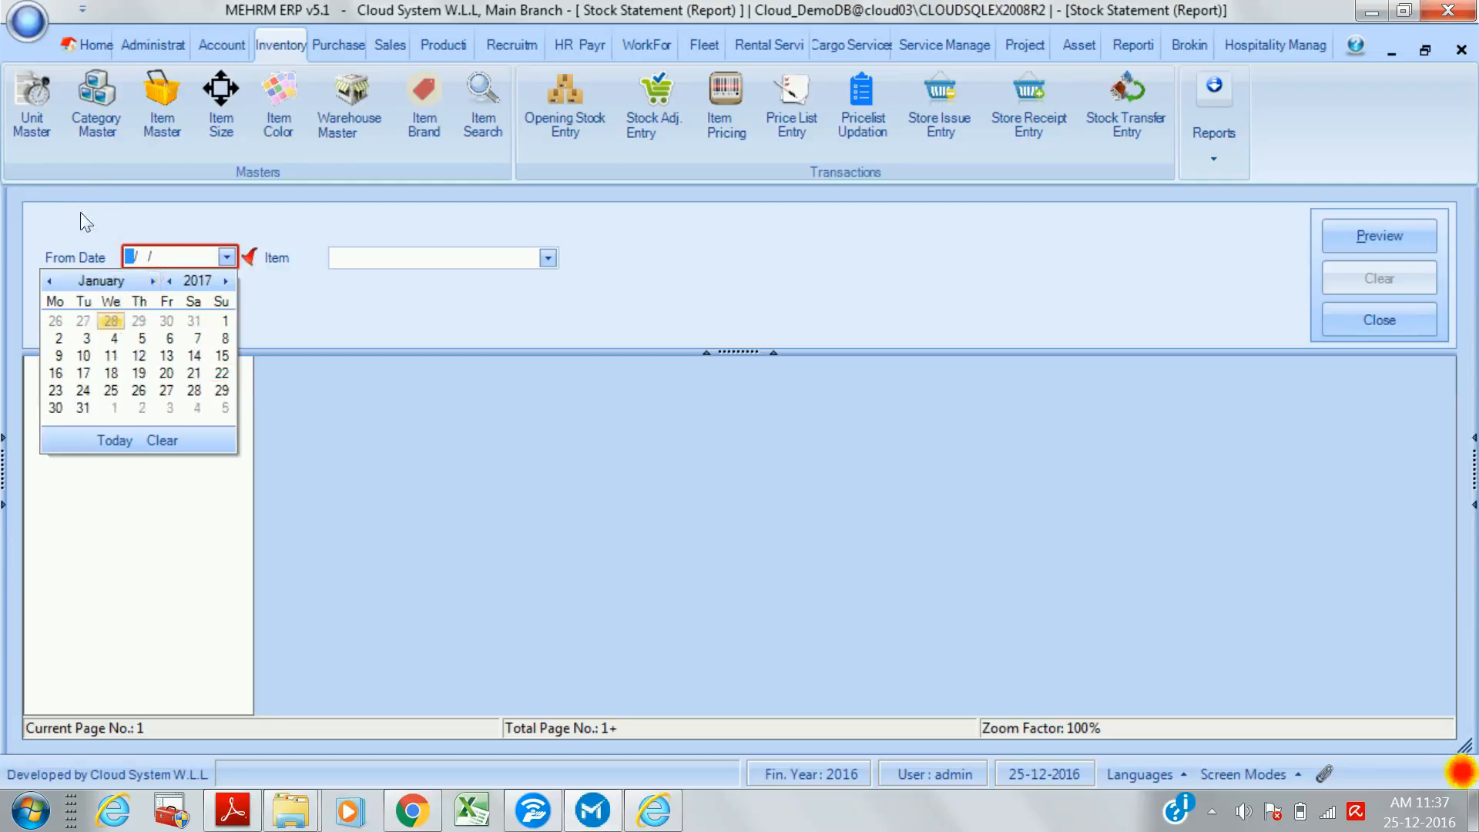
pyautogui.click(224, 321)
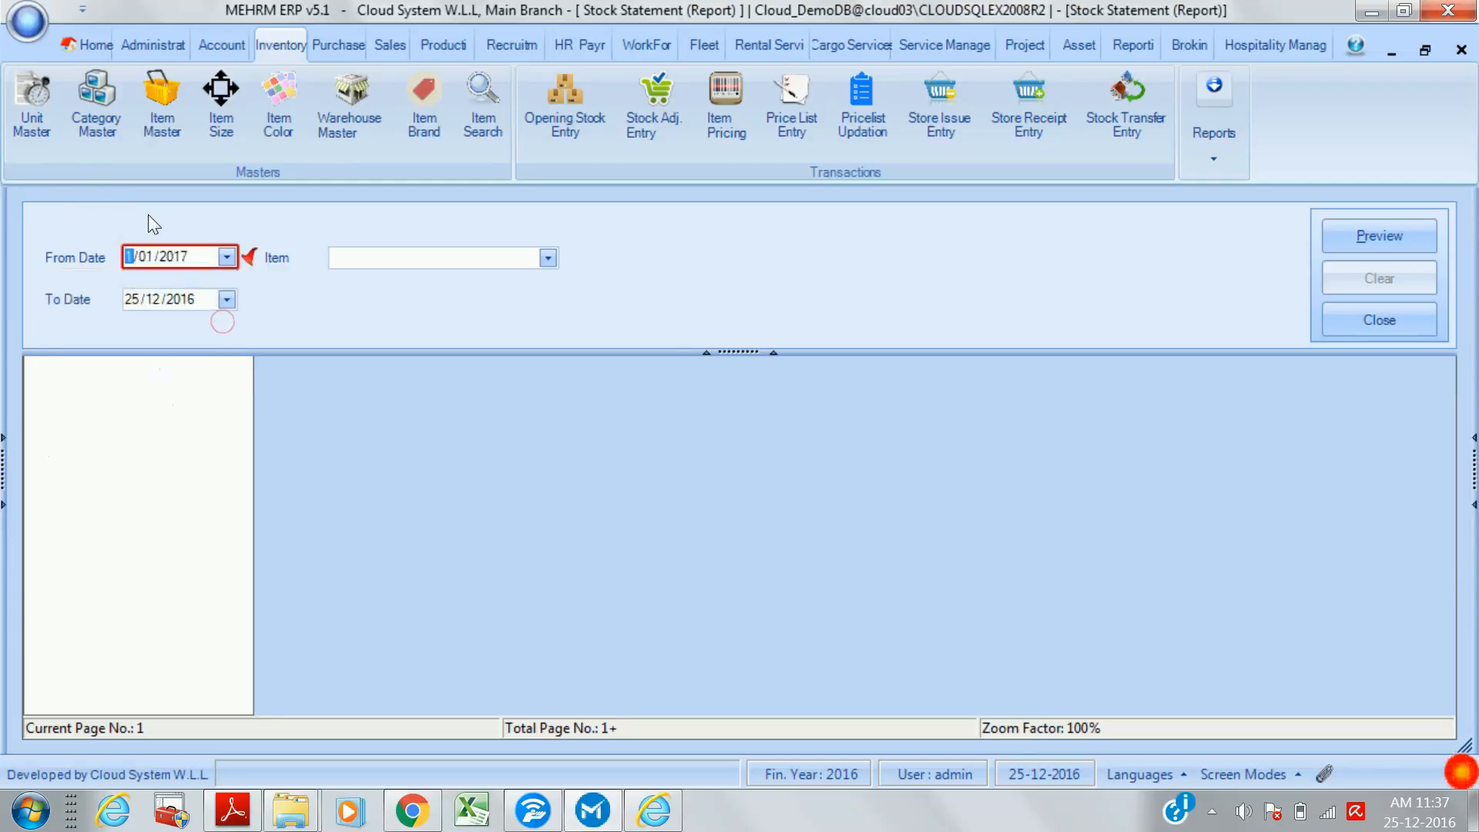
pyautogui.press('Right')
pyautogui.press('Right')
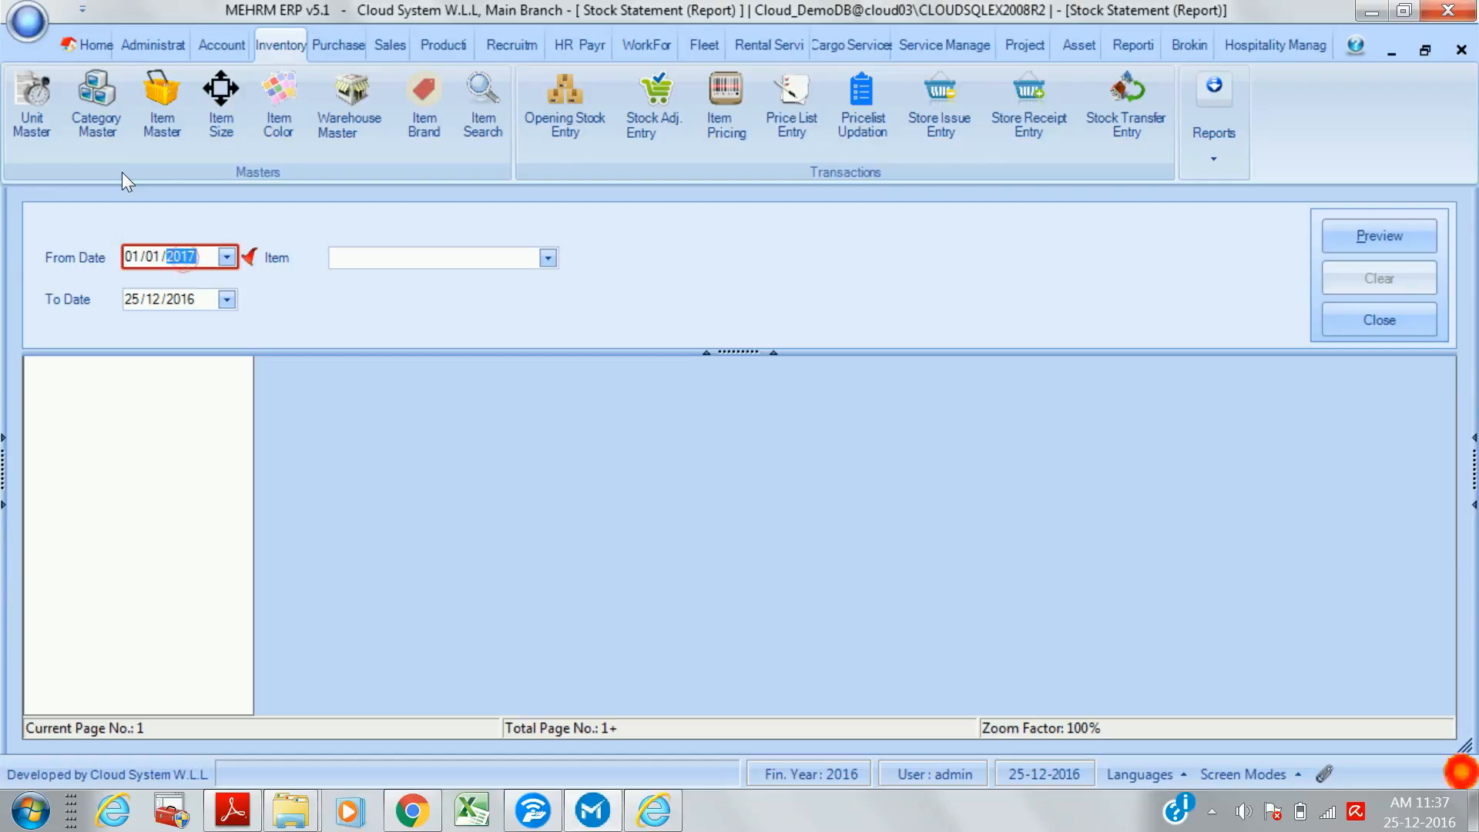
pyautogui.press('Down')
pyautogui.press('Down')
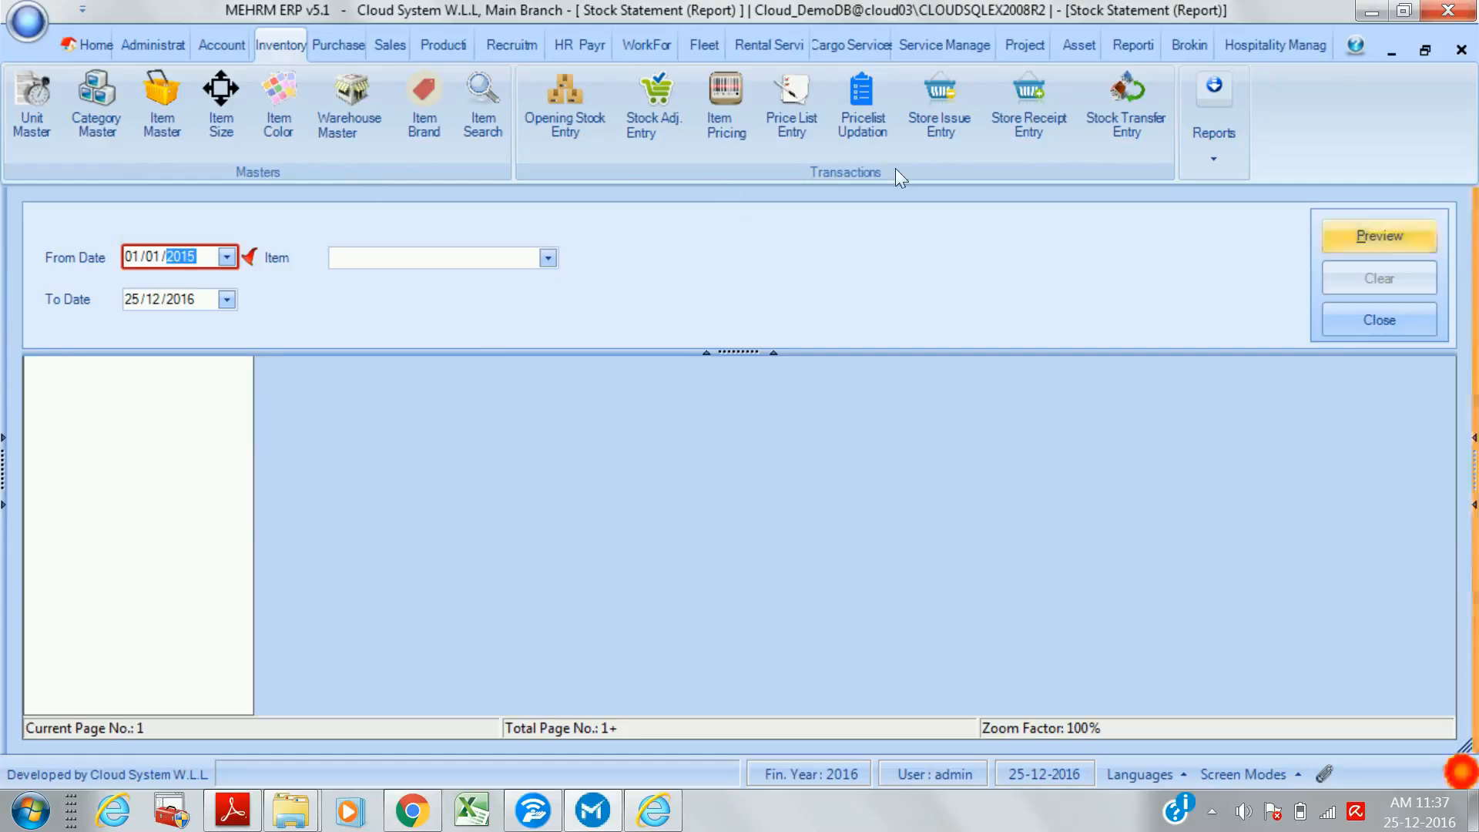
pyautogui.click(1376, 233)
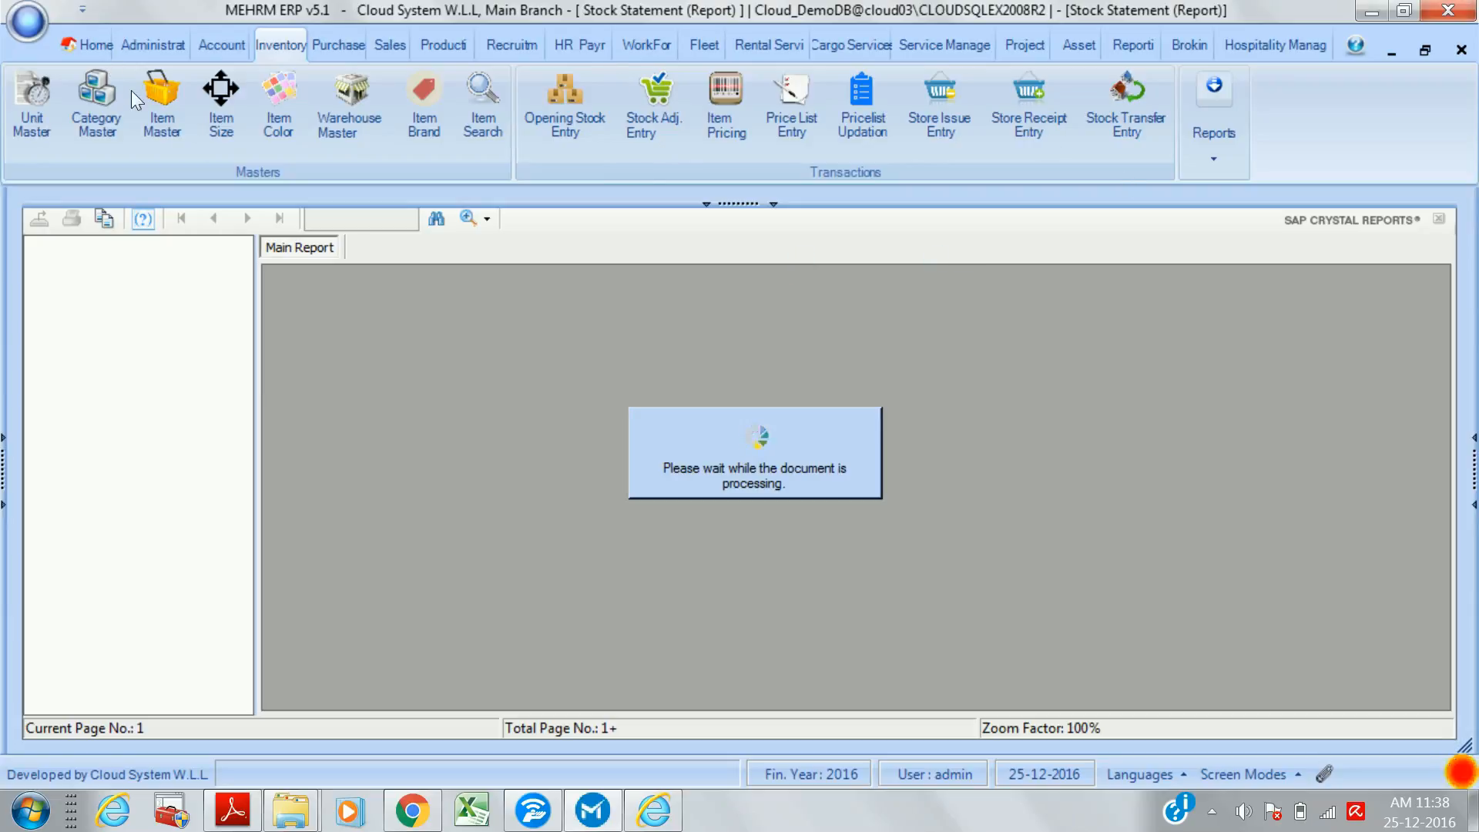
# - Dismiss the Connectify update message and the slow-script warning in the browser and return to MEHRM ERP
pyautogui.click(398, 48)
pyautogui.click(591, 813)
pyautogui.click(591, 813)
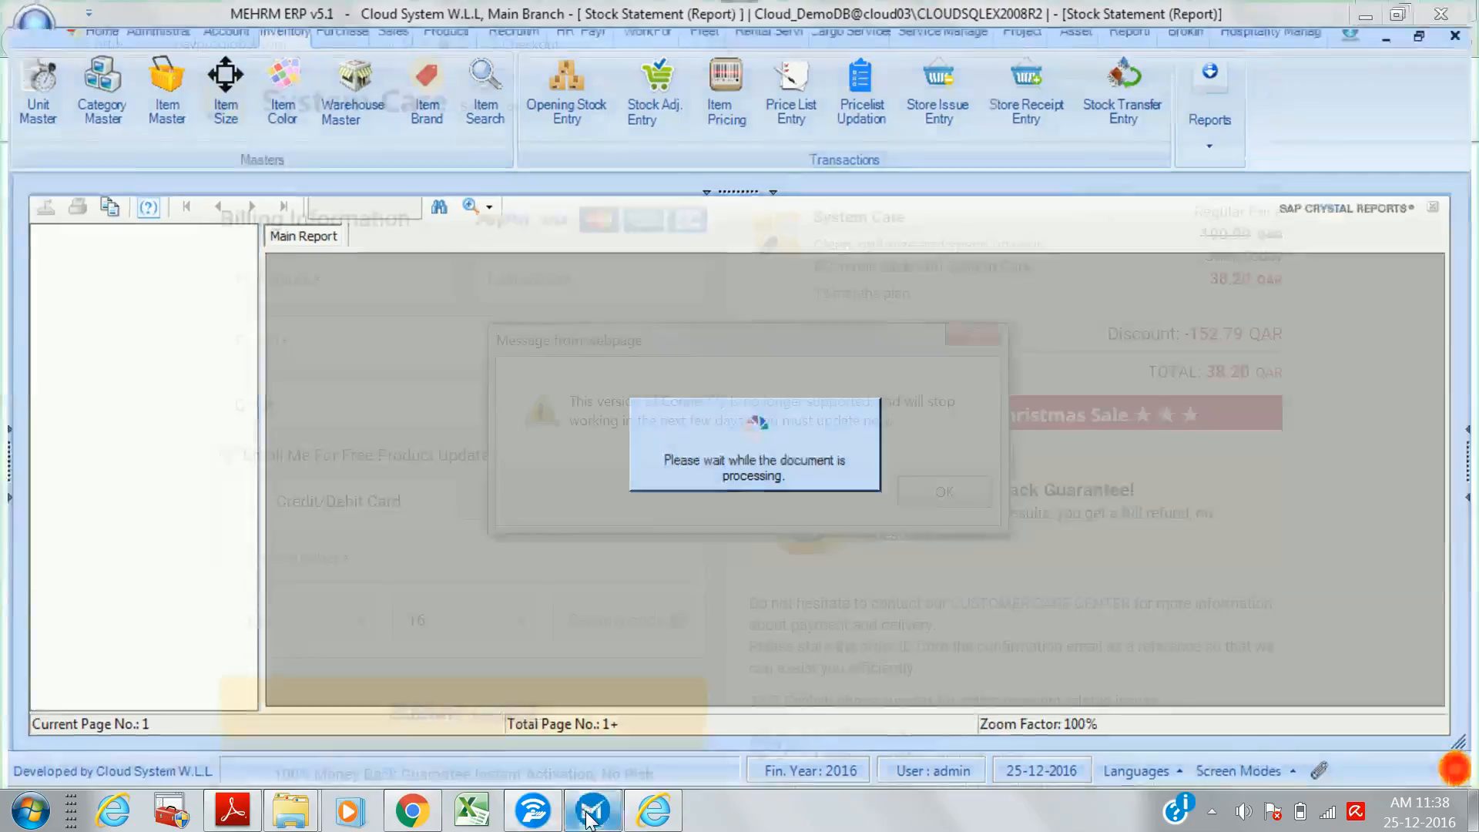
pyautogui.click(590, 813)
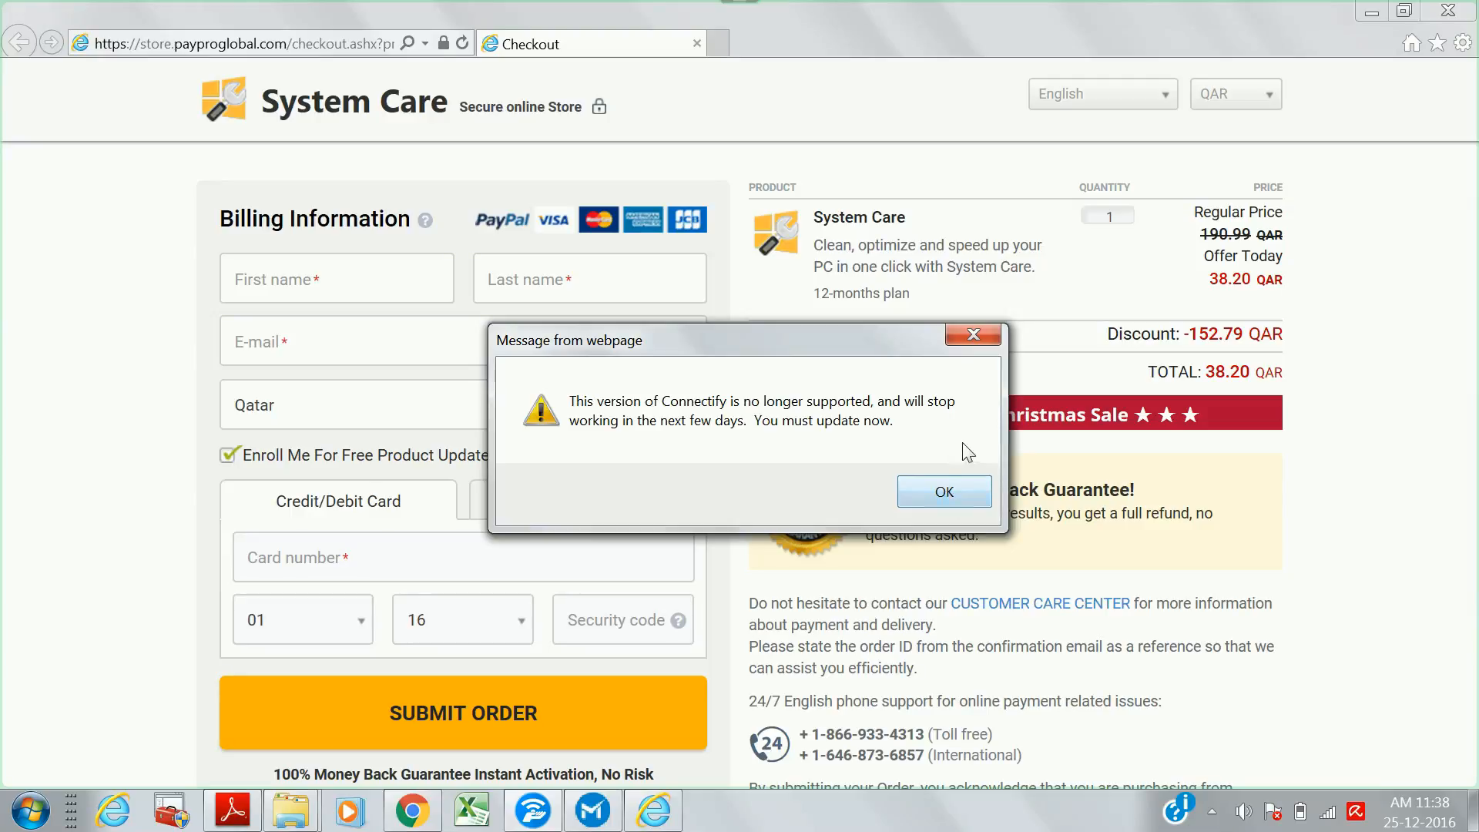
pyautogui.click(920, 493)
pyautogui.click(920, 494)
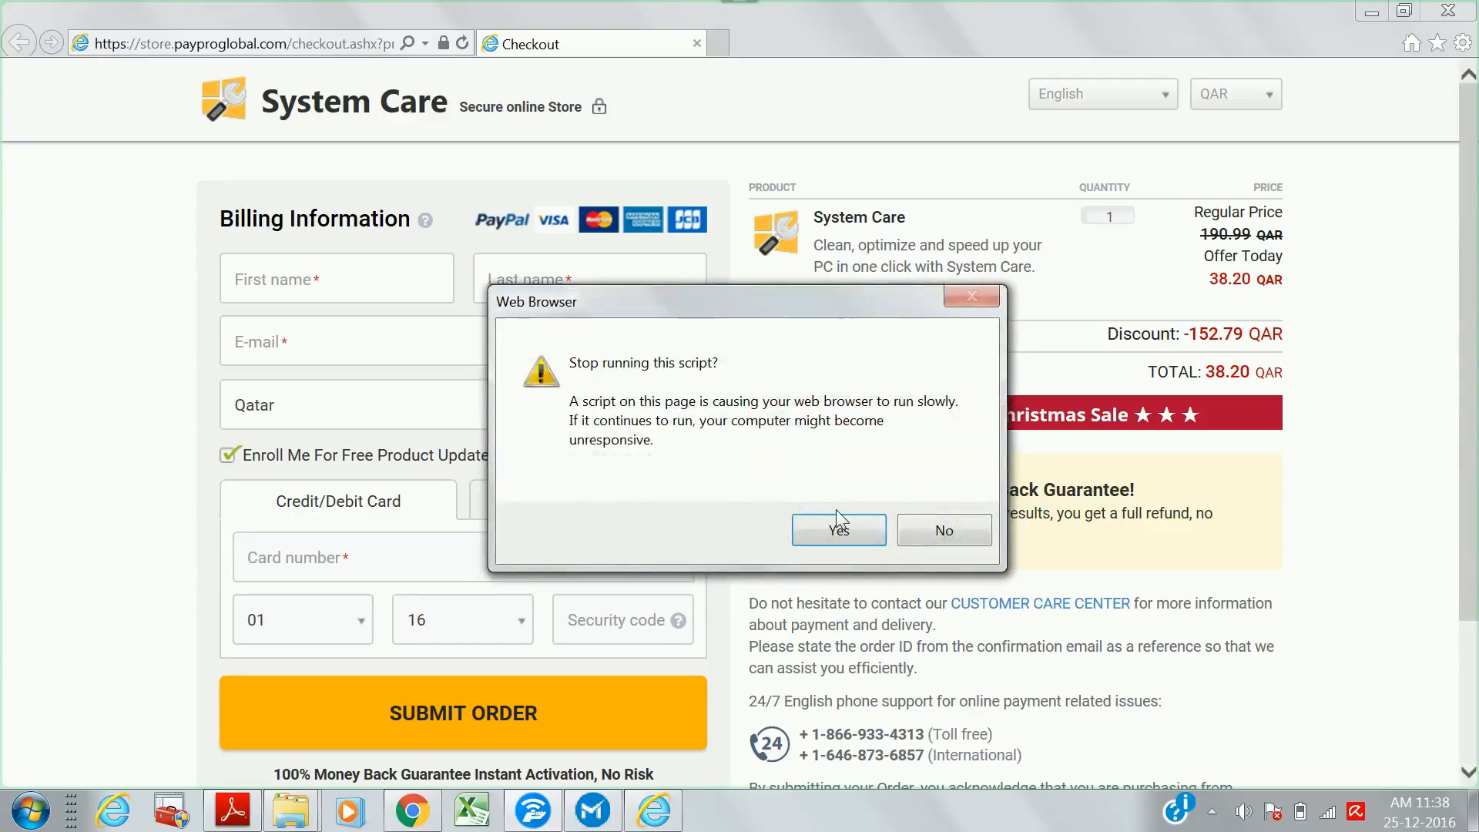
pyautogui.click(923, 521)
pyautogui.click(681, 722)
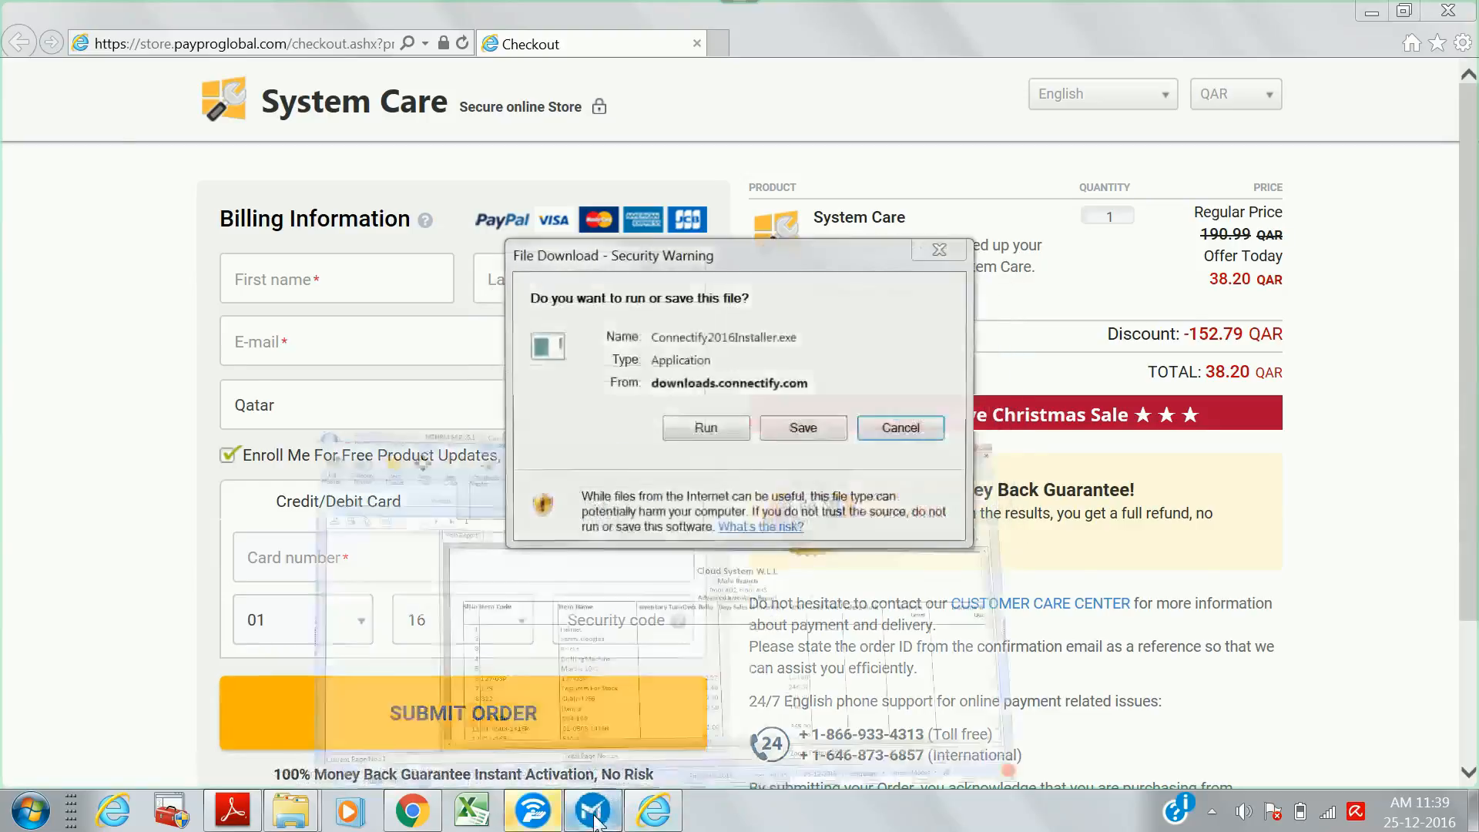
pyautogui.click(593, 810)
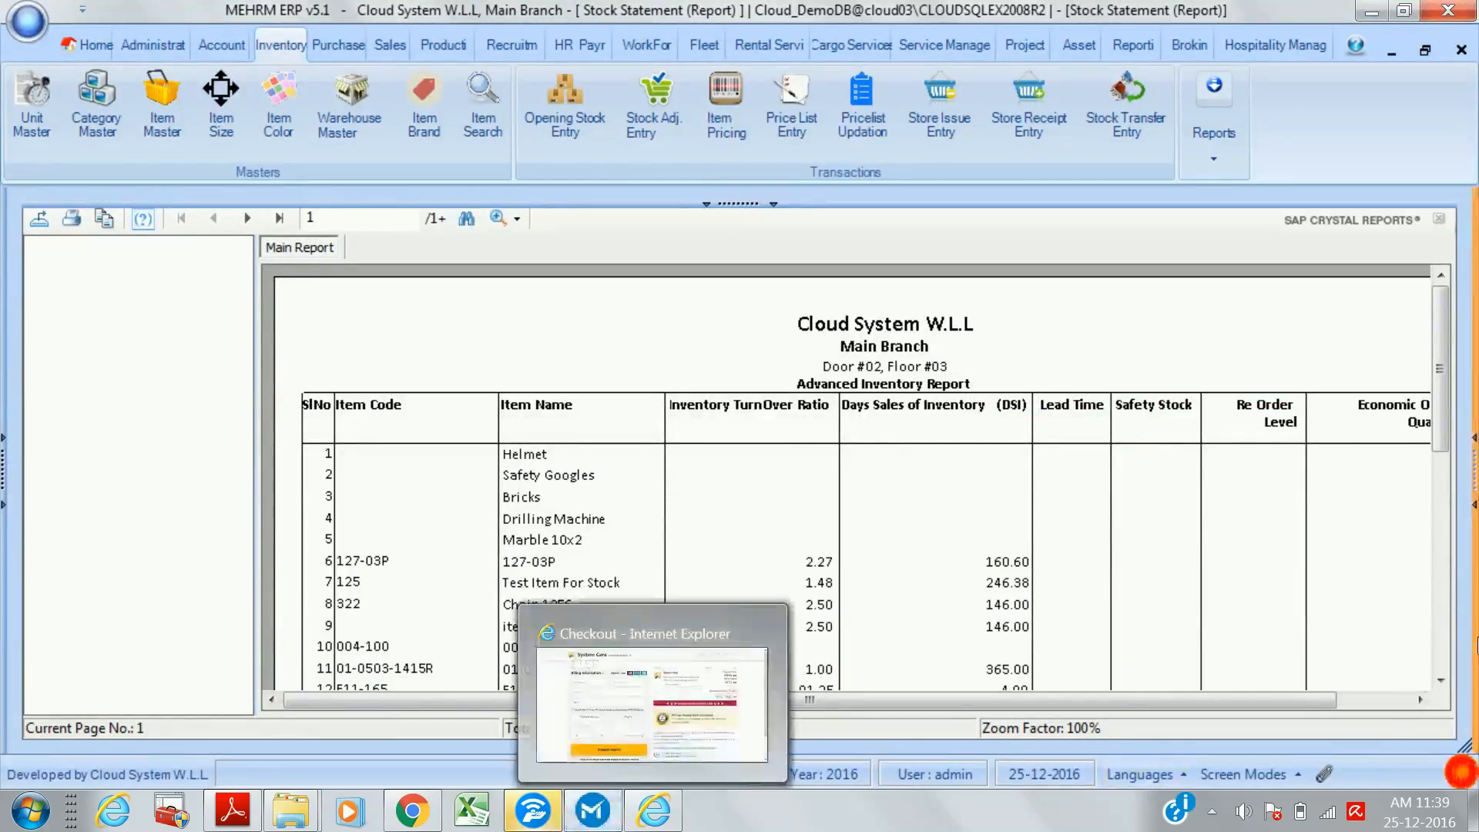
# - Examine the Advanced Inventory Report's rows and its columns through Economic Order Quantity, and close the report
pyautogui.moveTo(1441, 399); pyautogui.dragTo(1448, 432)
pyautogui.scroll(3, 972, 295)
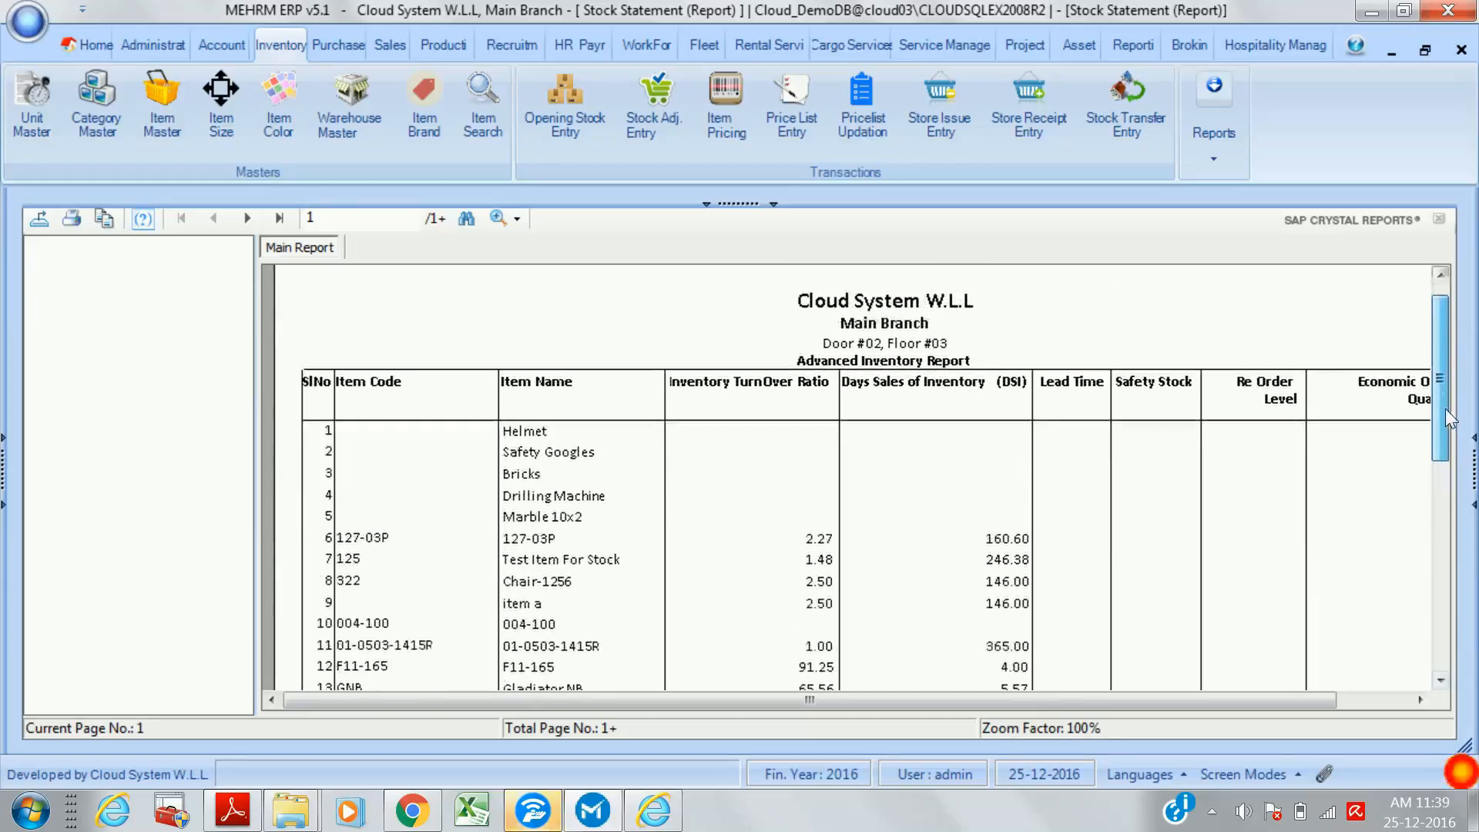
pyautogui.moveTo(1448, 413)
pyautogui.mouseDown()
pyautogui.moveTo(1449, 432)
pyautogui.moveTo(1446, 410)
pyautogui.mouseUp()
pyautogui.moveTo(983, 706); pyautogui.dragTo(1202, 703)
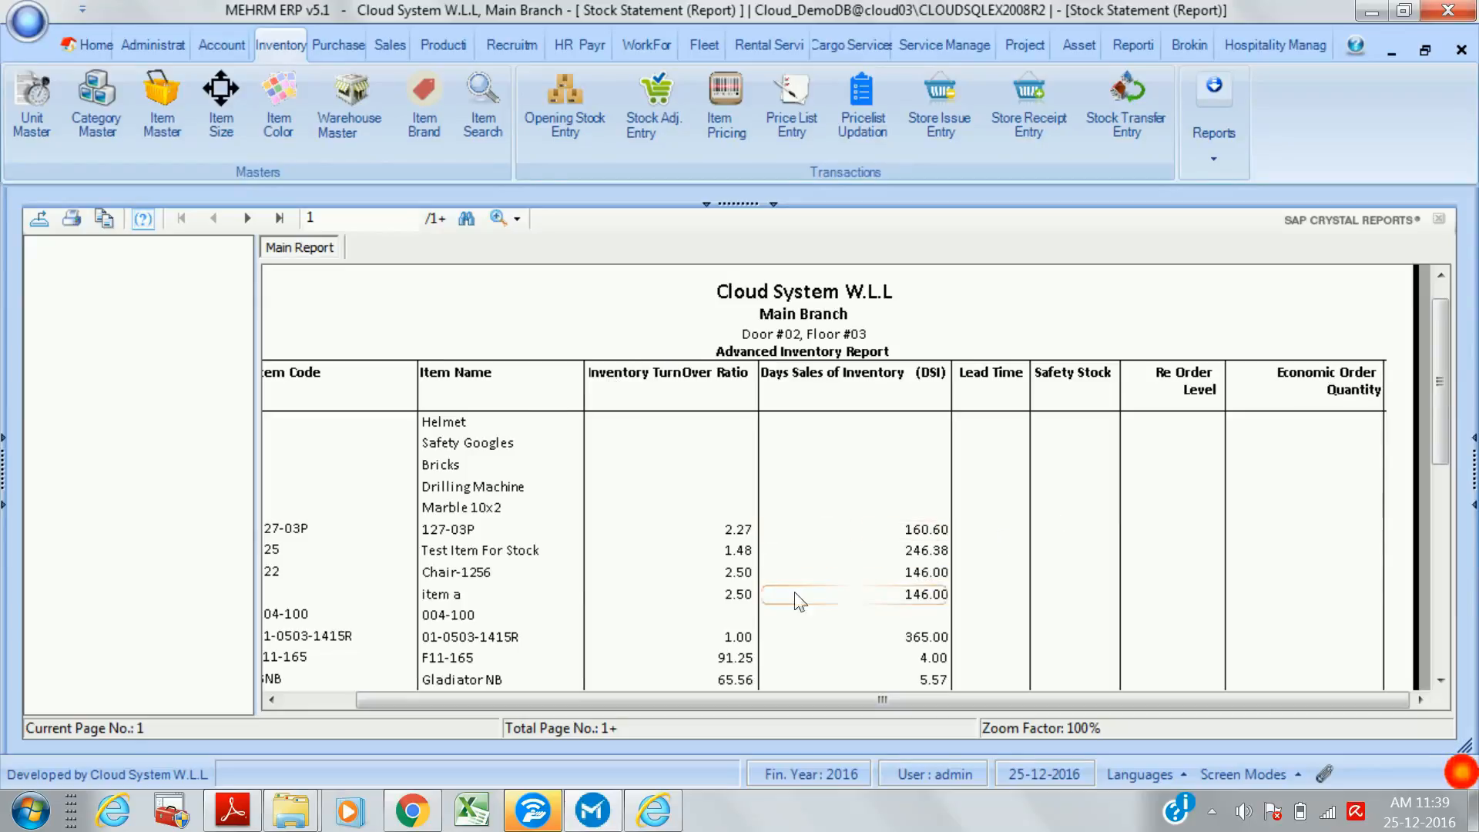
pyautogui.click(1462, 49)
# - Look over the list of inventory reports without opening one and switch to the Purchase module
pyautogui.click(1237, 157)
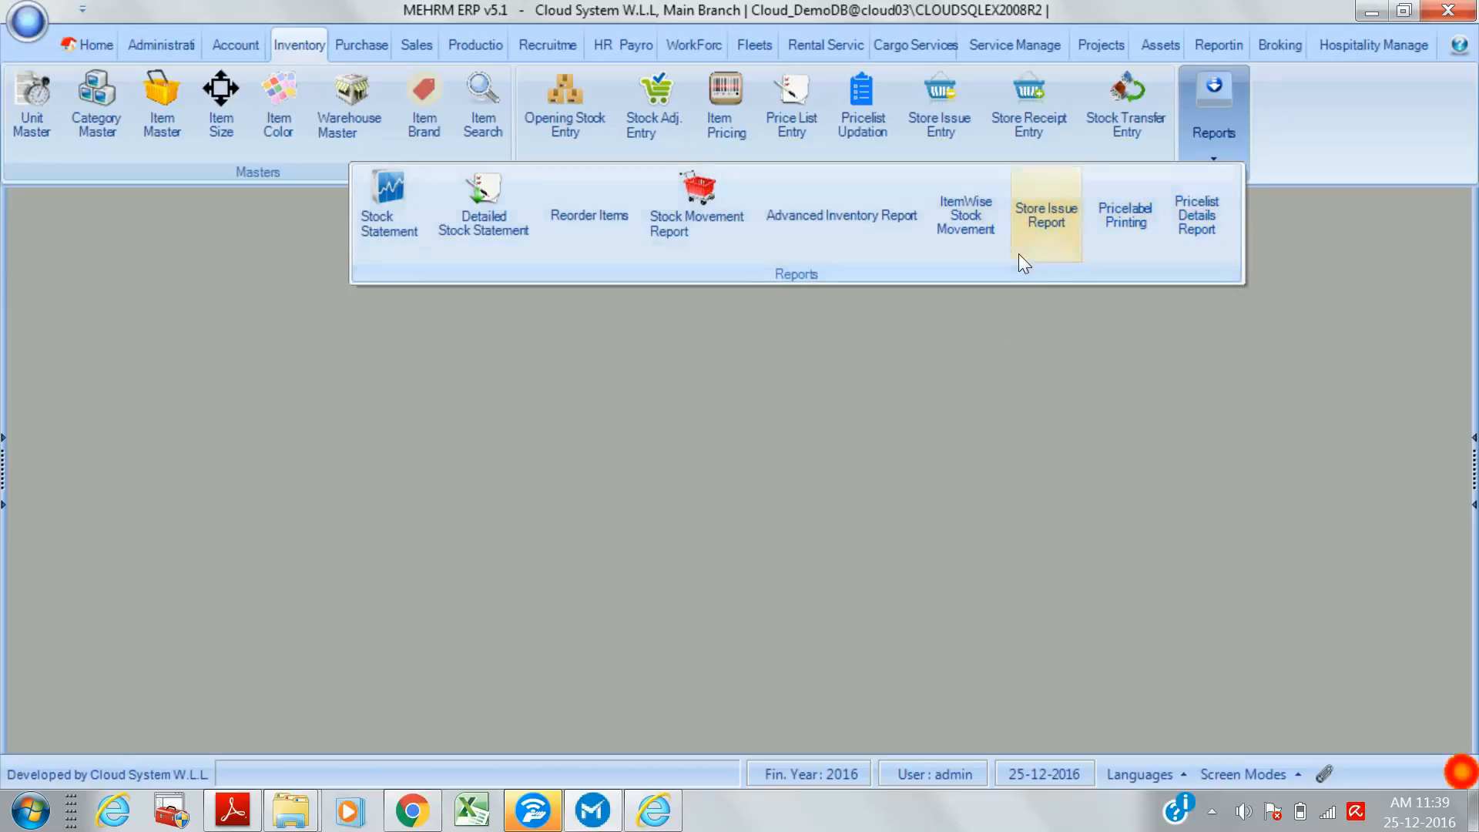
pyautogui.click(1001, 367)
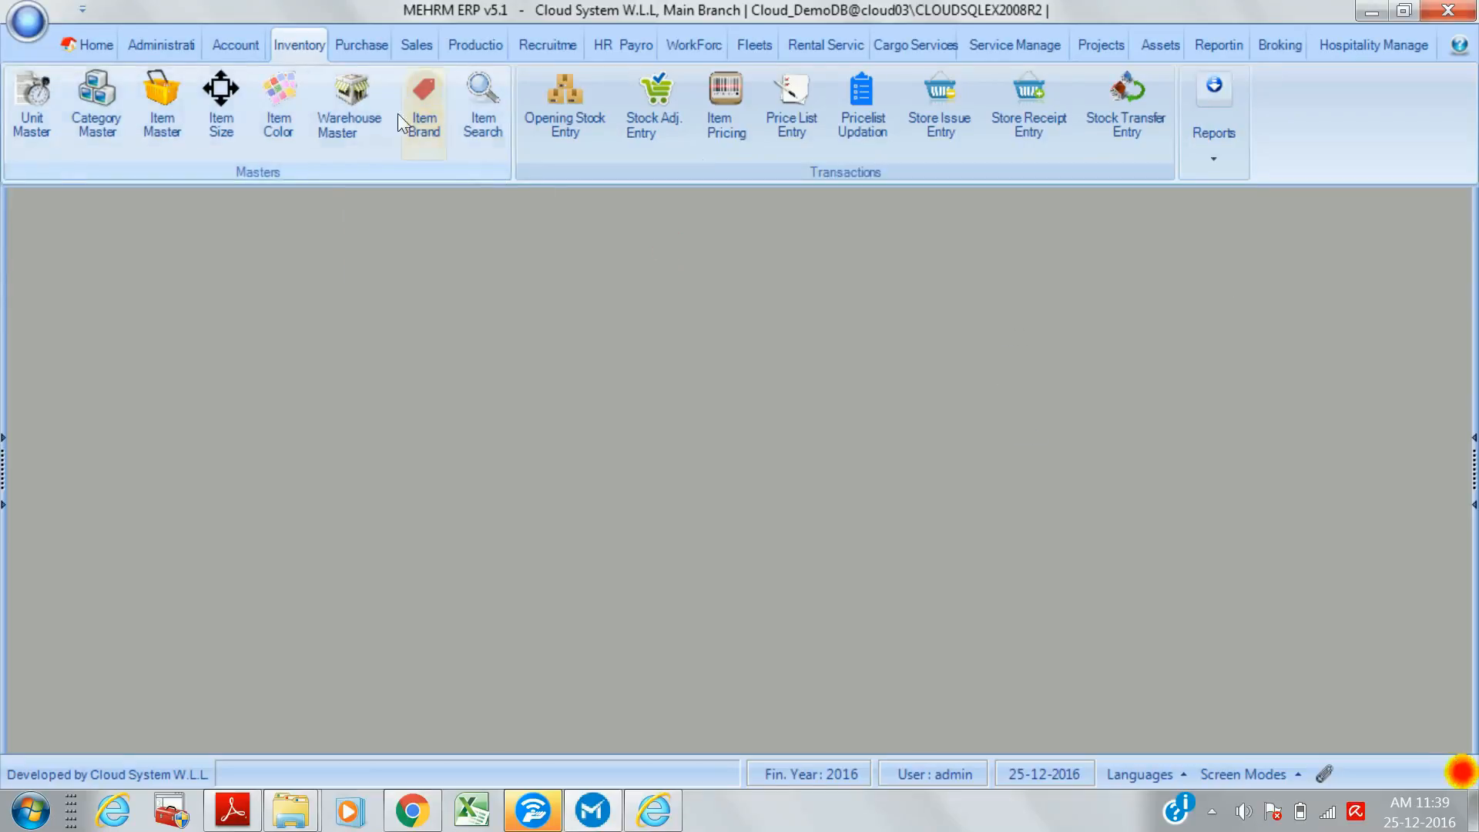
pyautogui.click(353, 48)
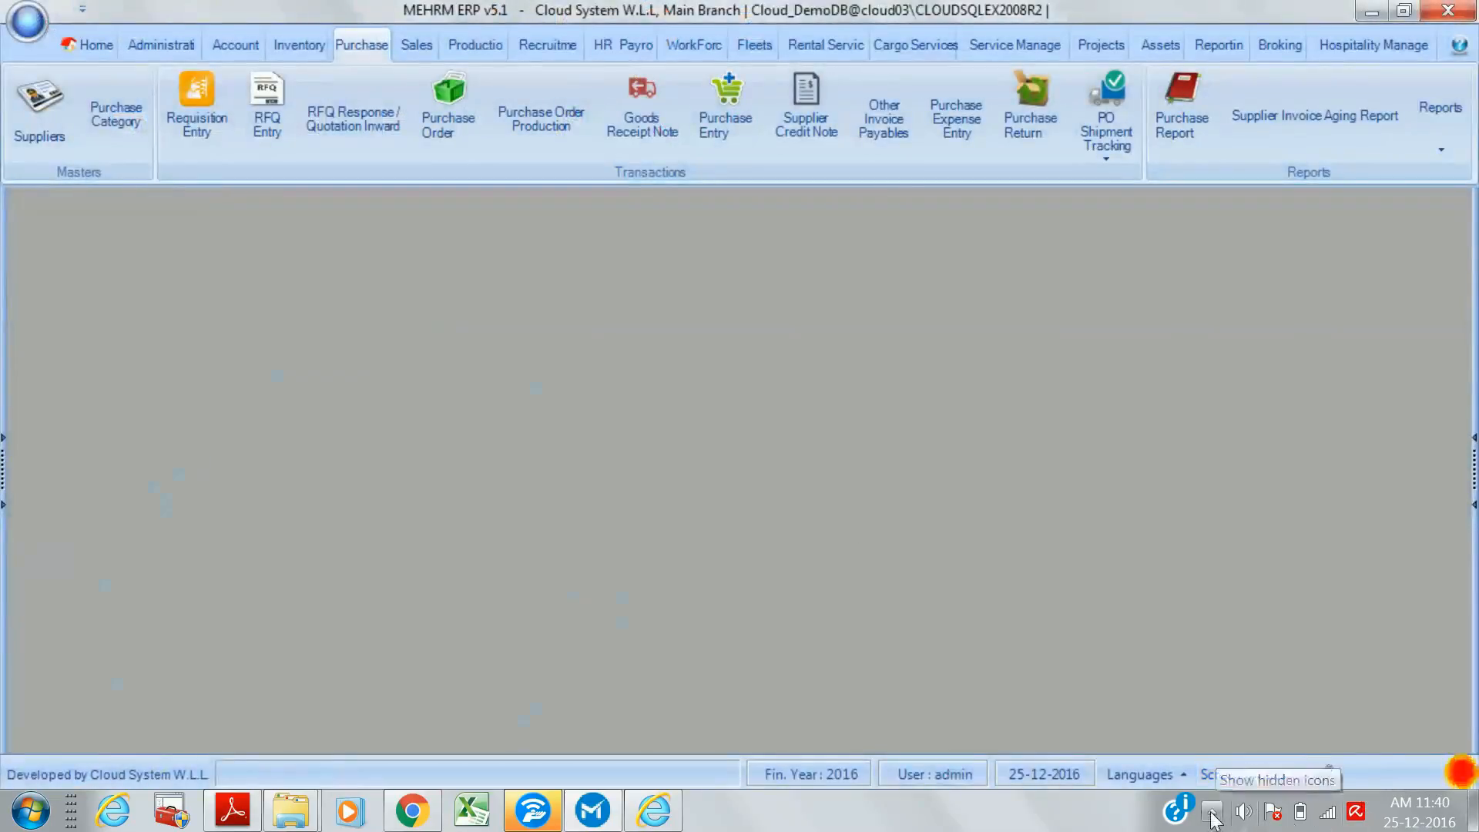
pyautogui.click(1214, 815)
pyautogui.click(1174, 708)
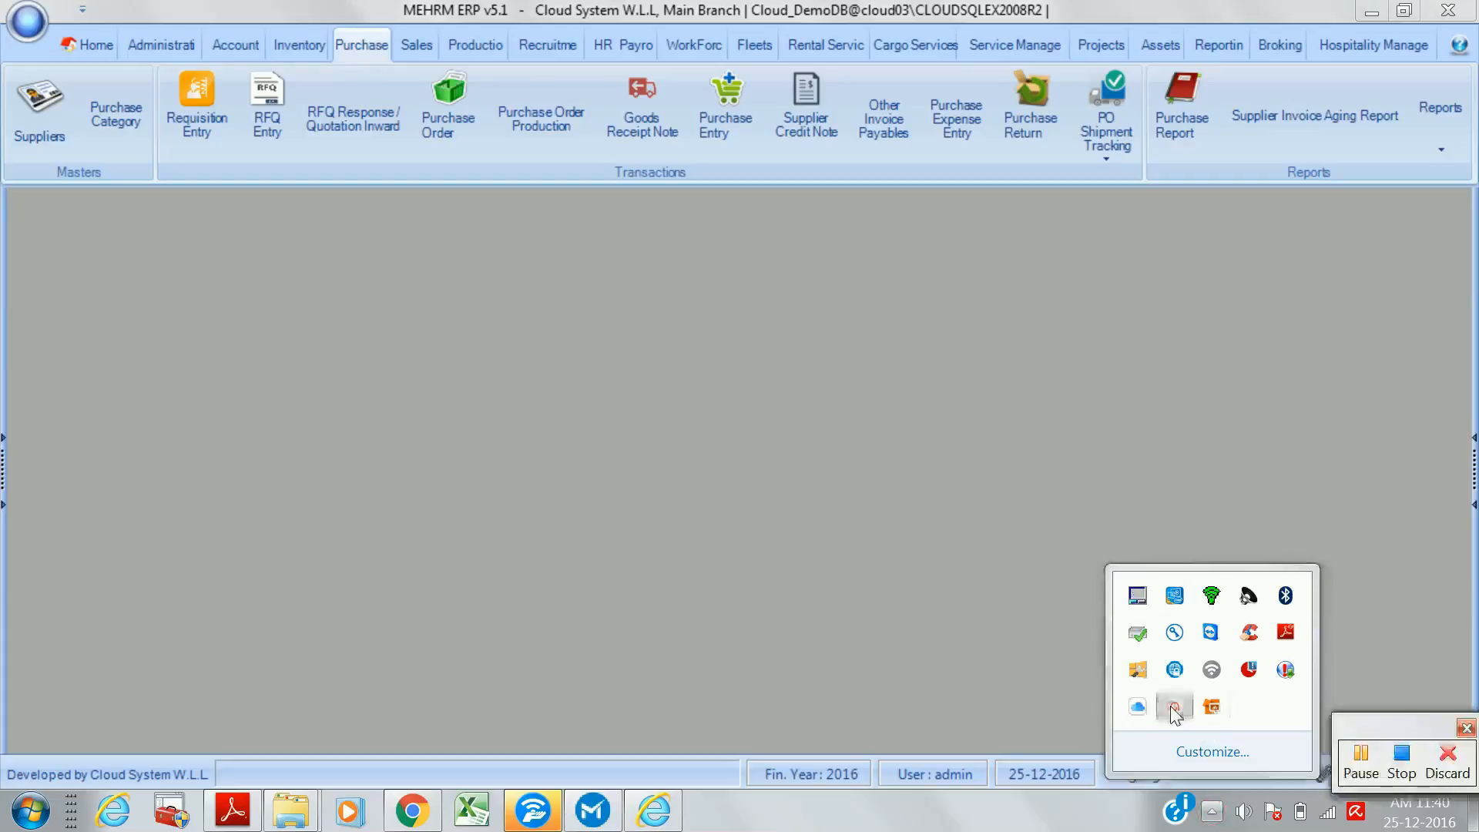
pyautogui.click(1369, 764)
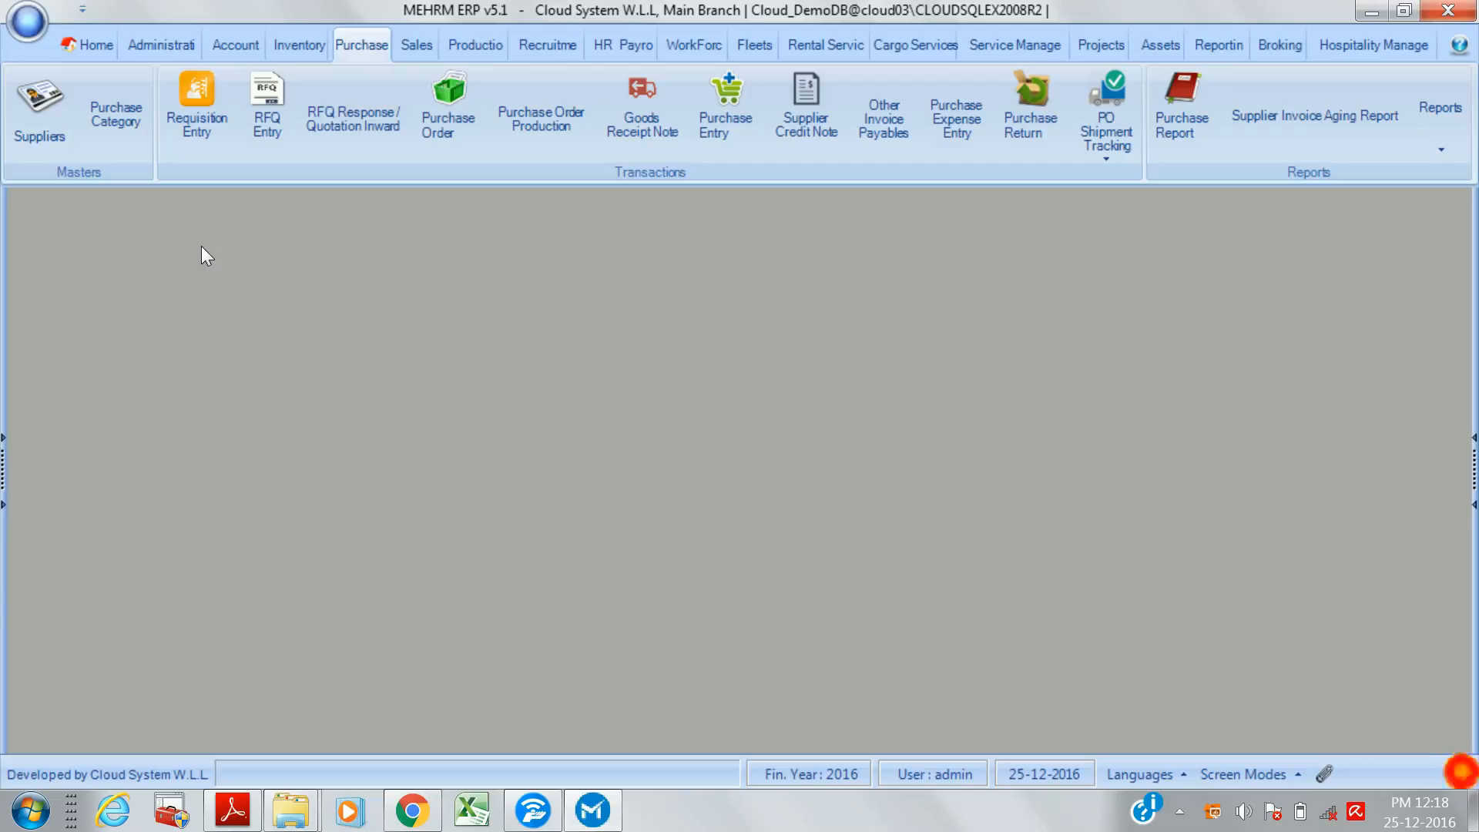
# - Open a blank Supplier Master entry and review its general fields, including Credit Period and Max. Credit Limit
pyautogui.click(39, 142)
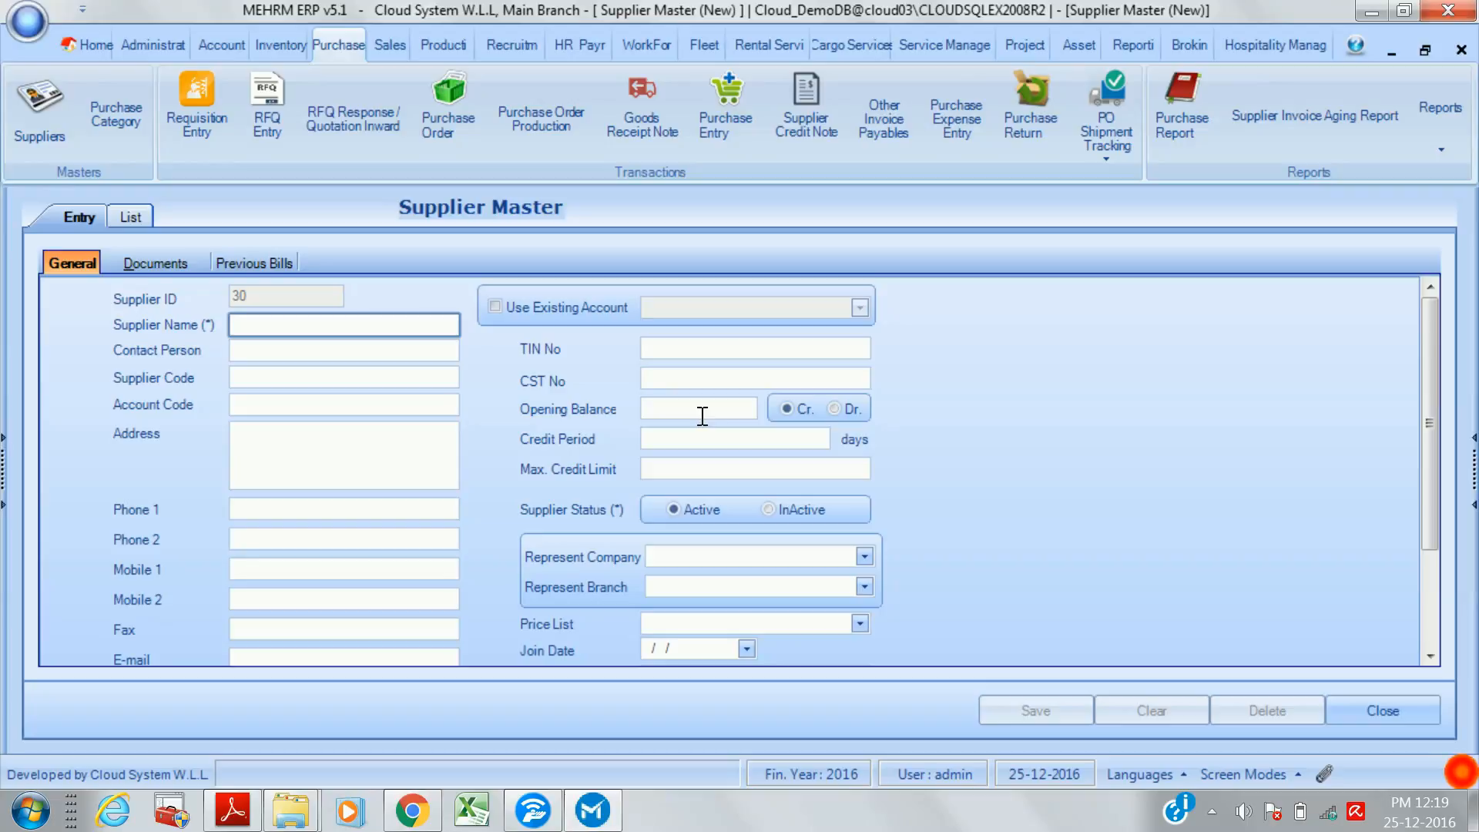
pyautogui.click(675, 438)
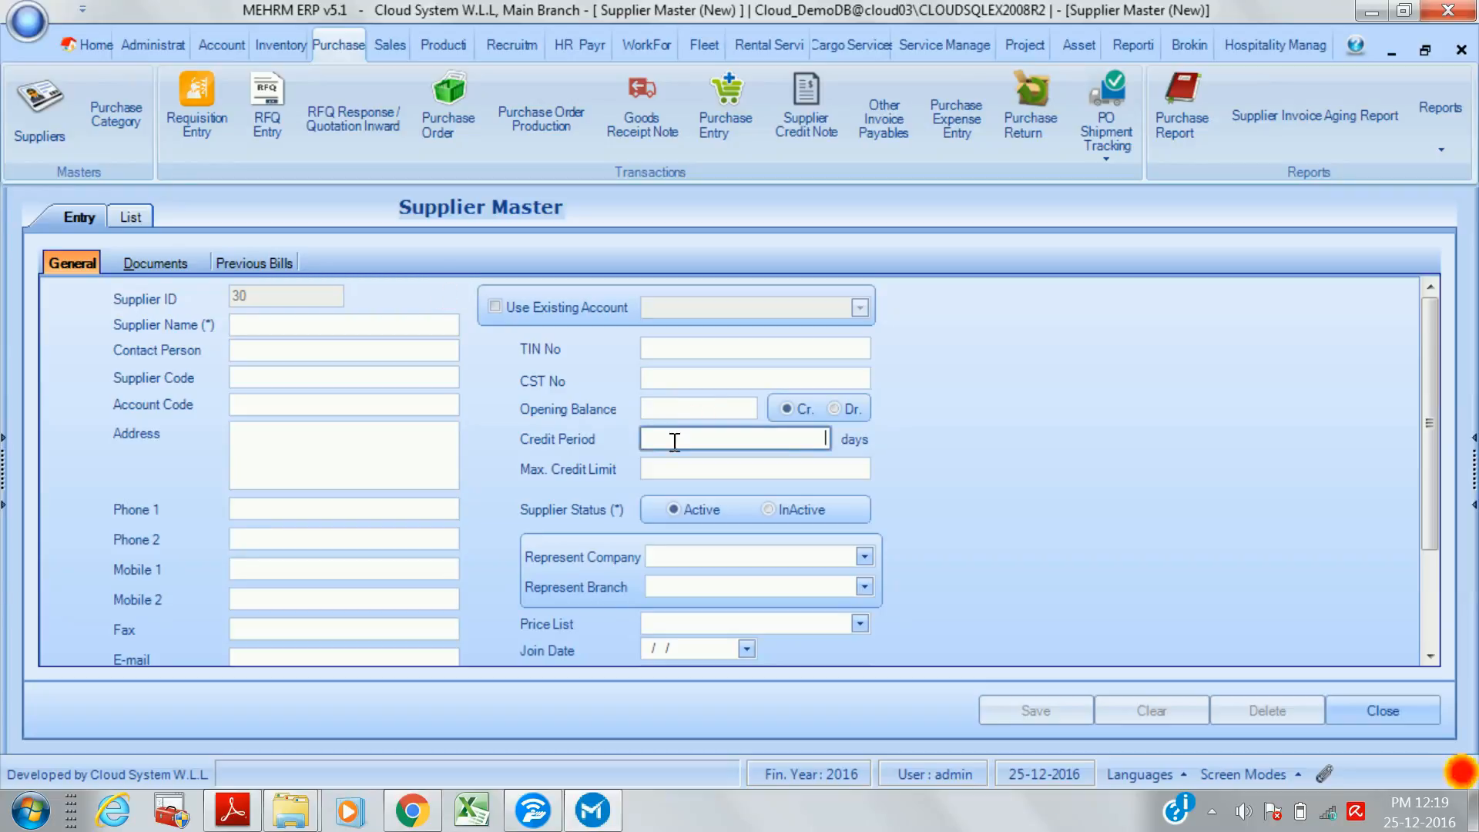
pyautogui.click(683, 469)
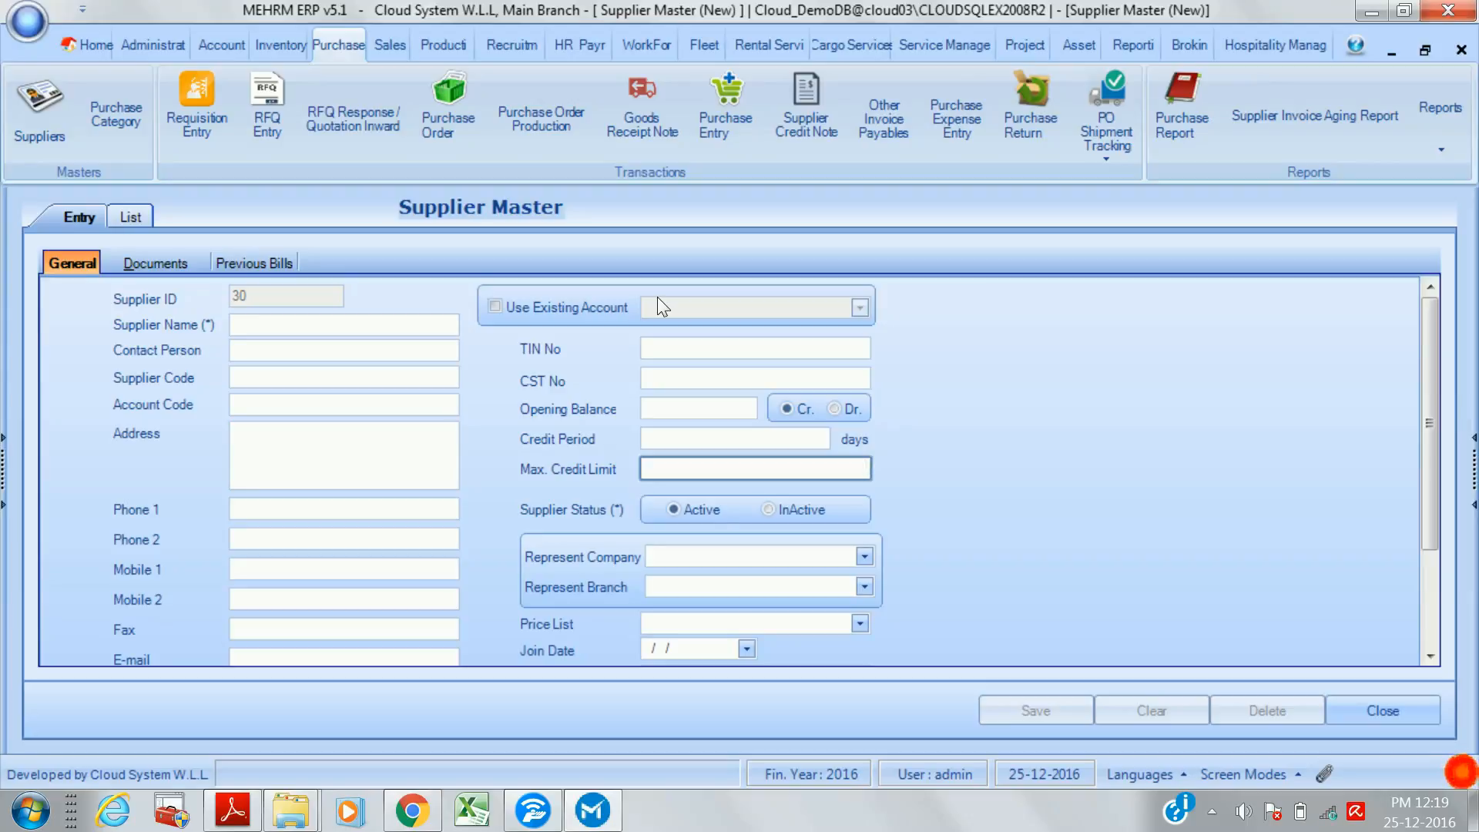
pyautogui.click(1430, 657)
pyautogui.scroll(-5, 954, 441)
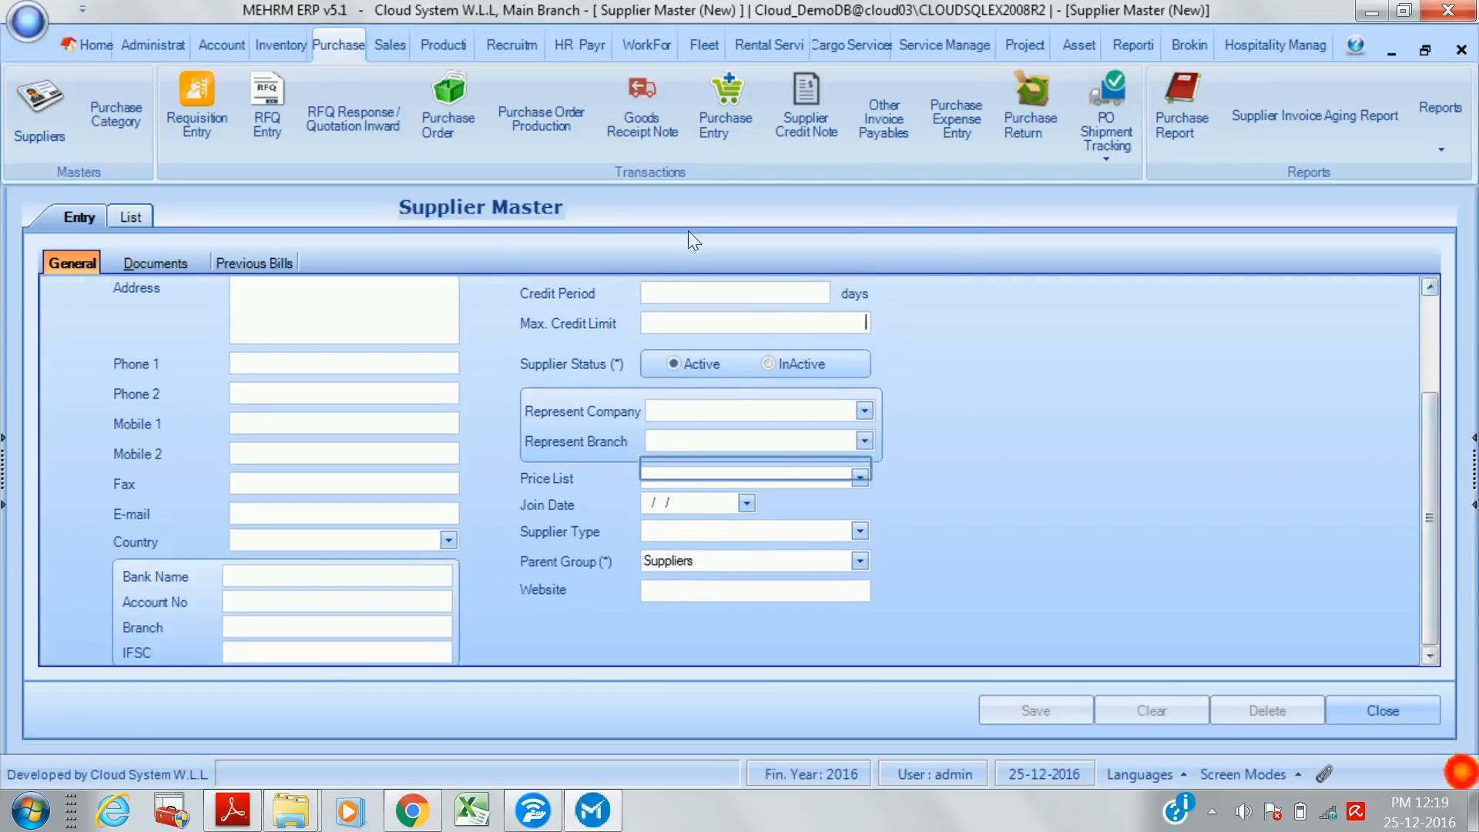
# - View the Represent Branch field and the available price lists in the blank supplier entry
pyautogui.click(715, 438)
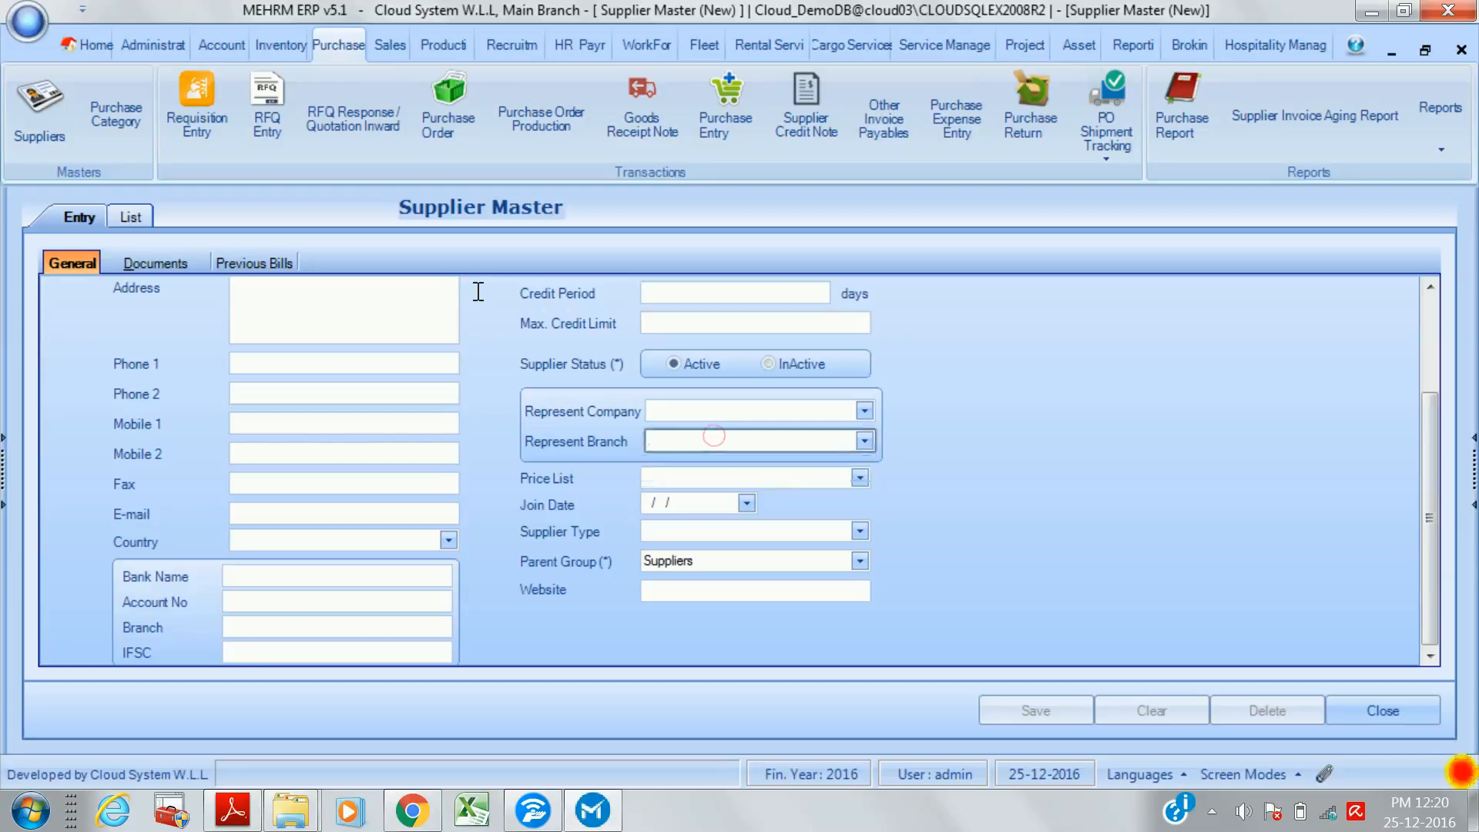
pyautogui.click(707, 485)
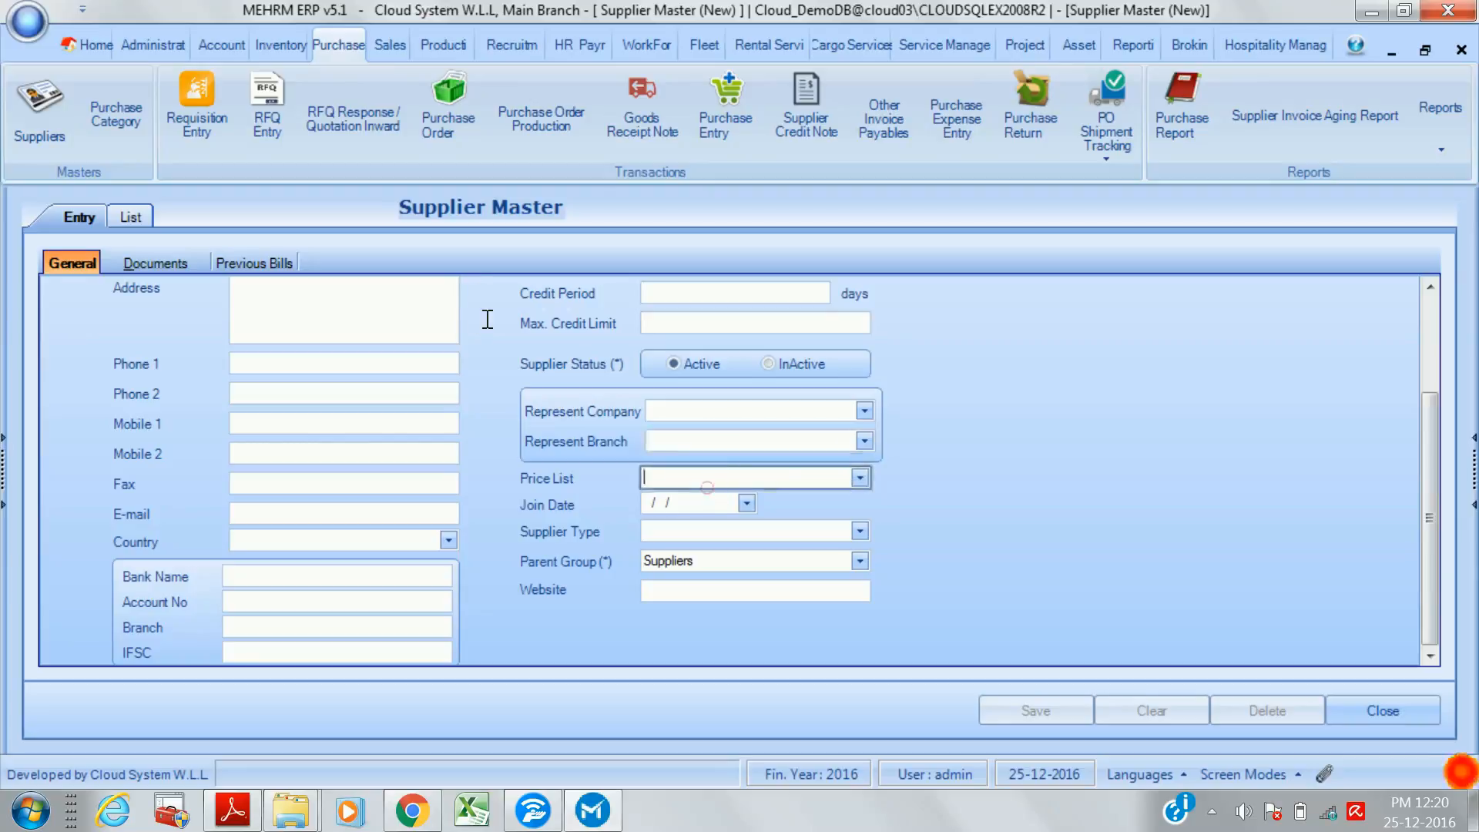
pyautogui.click(860, 482)
pyautogui.click(575, 322)
pyautogui.hotkey('alt', 'Down')
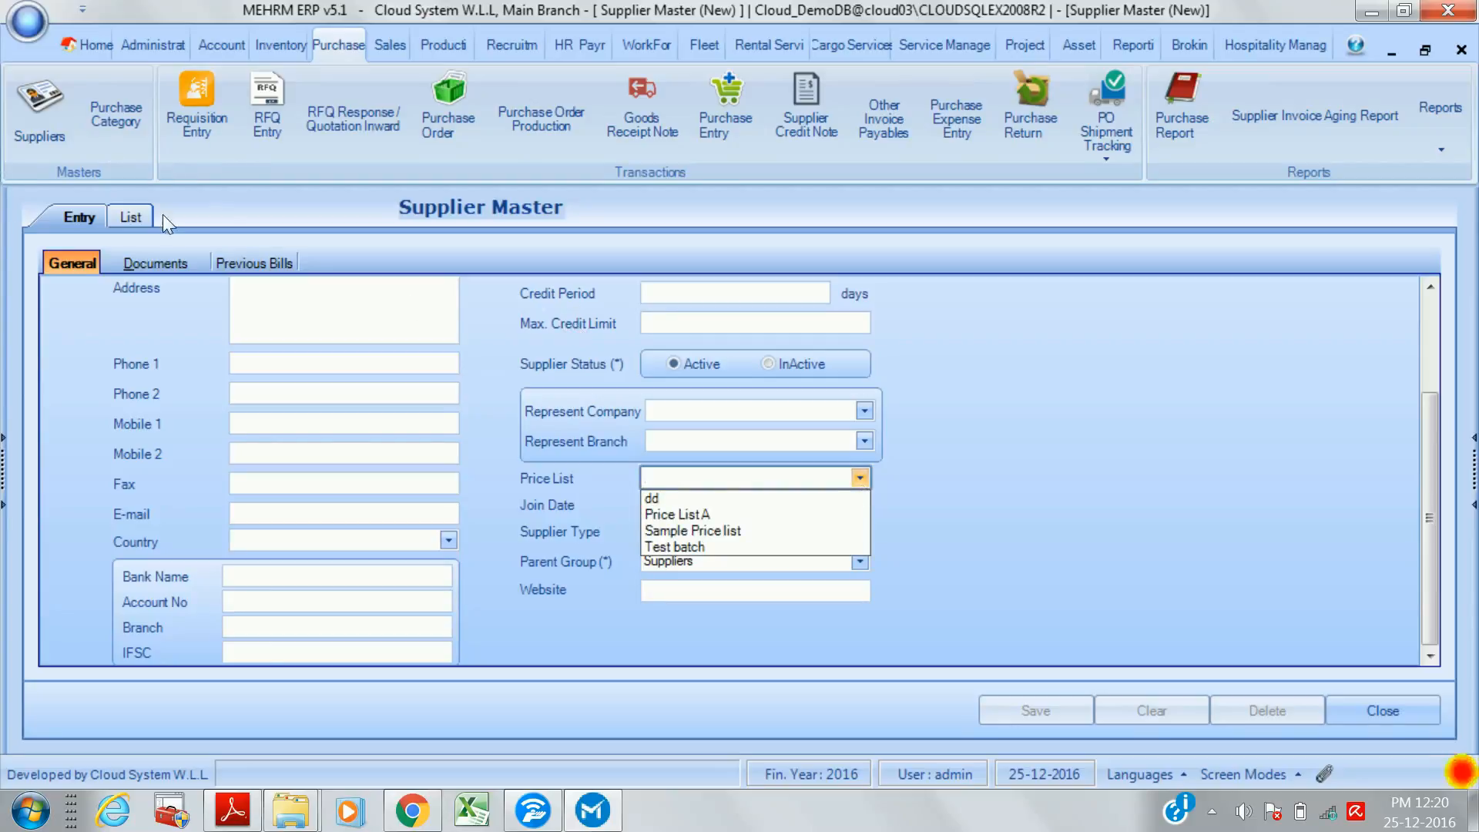
# - Open the existing supplier Flamex Trade for editing and assign Price List A to it
pyautogui.click(131, 219)
pyautogui.click(131, 219)
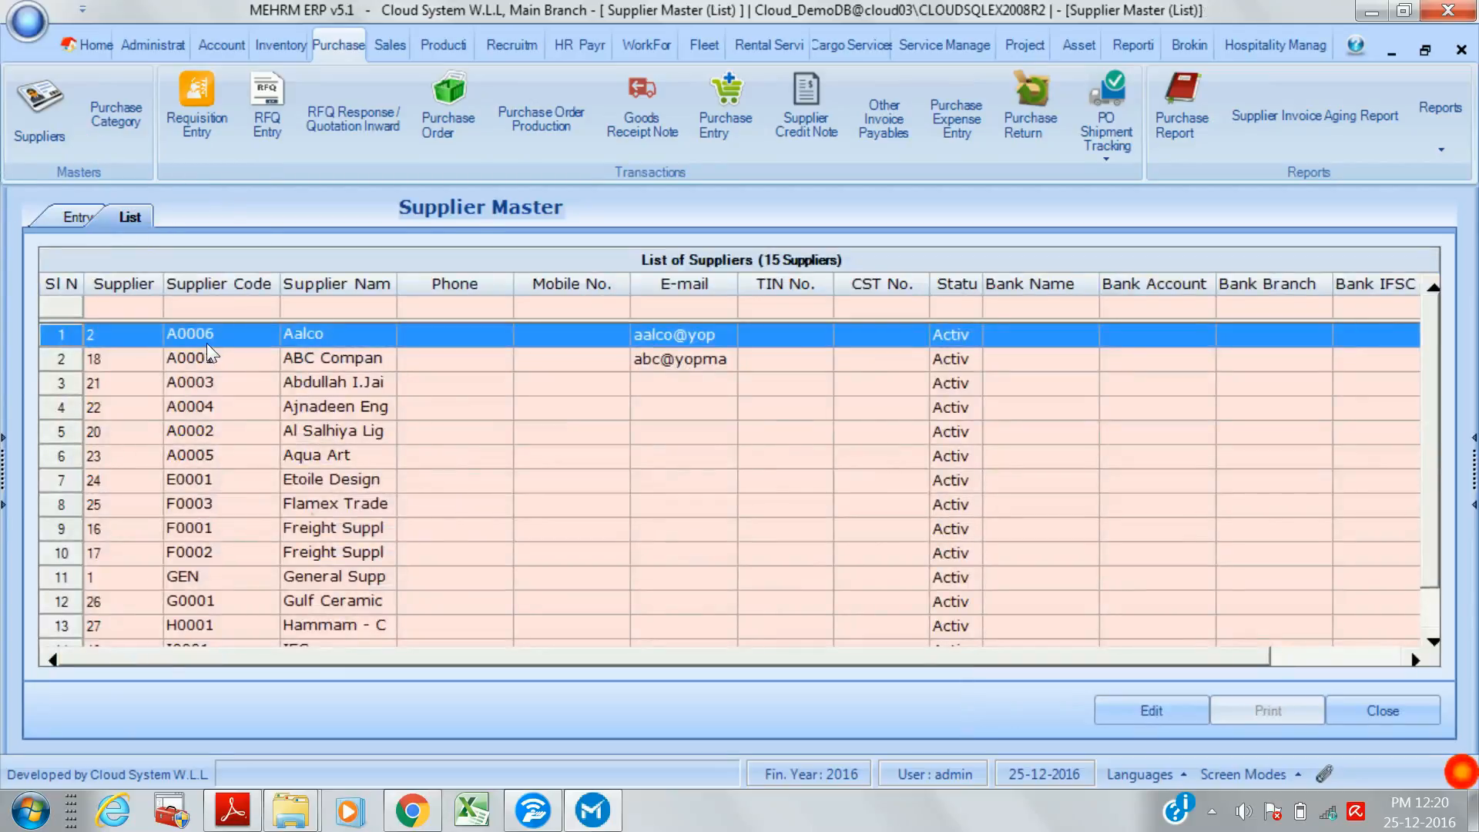
pyautogui.doubleClick(312, 505)
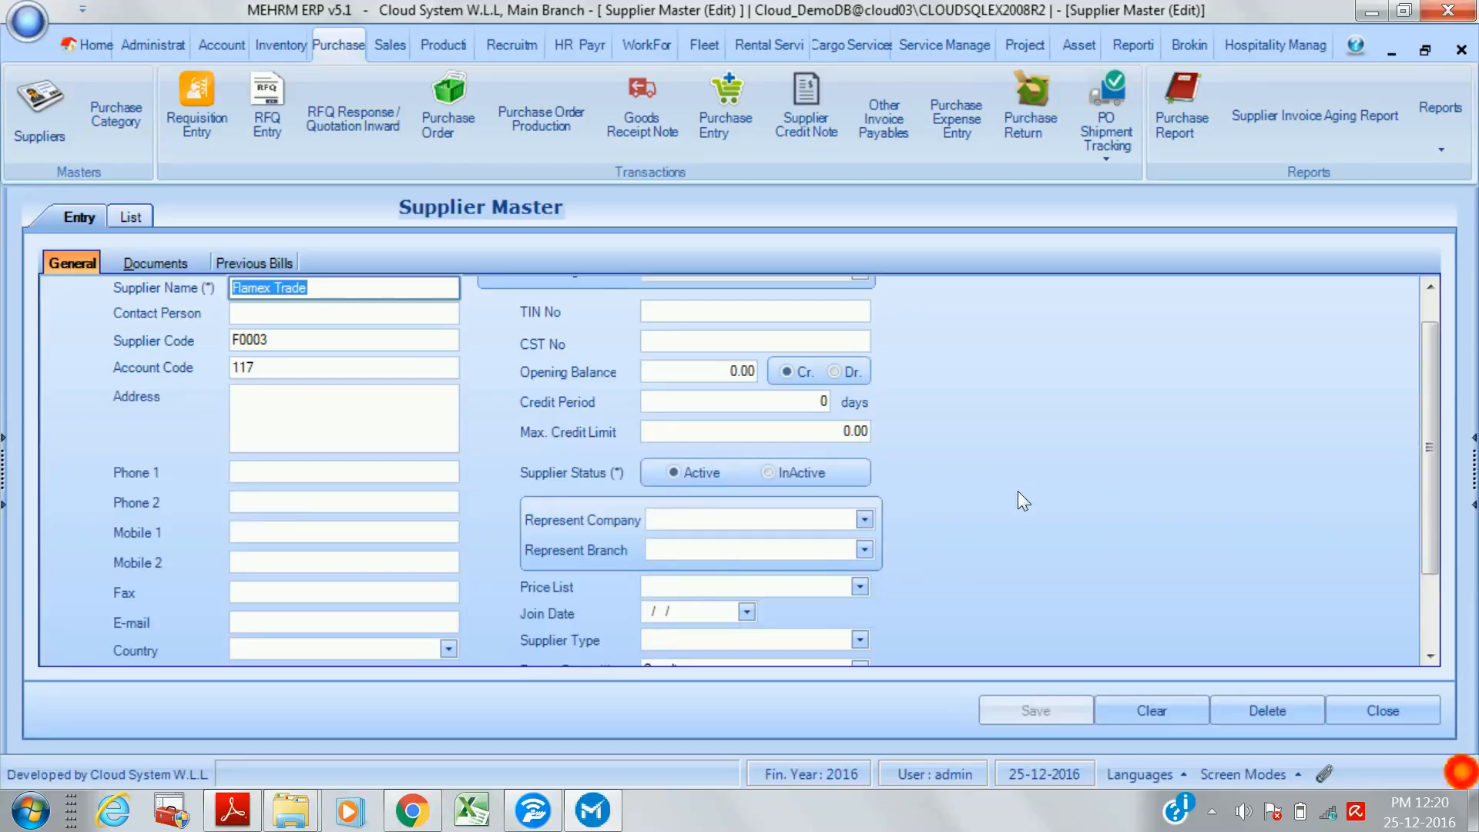
pyautogui.click(860, 587)
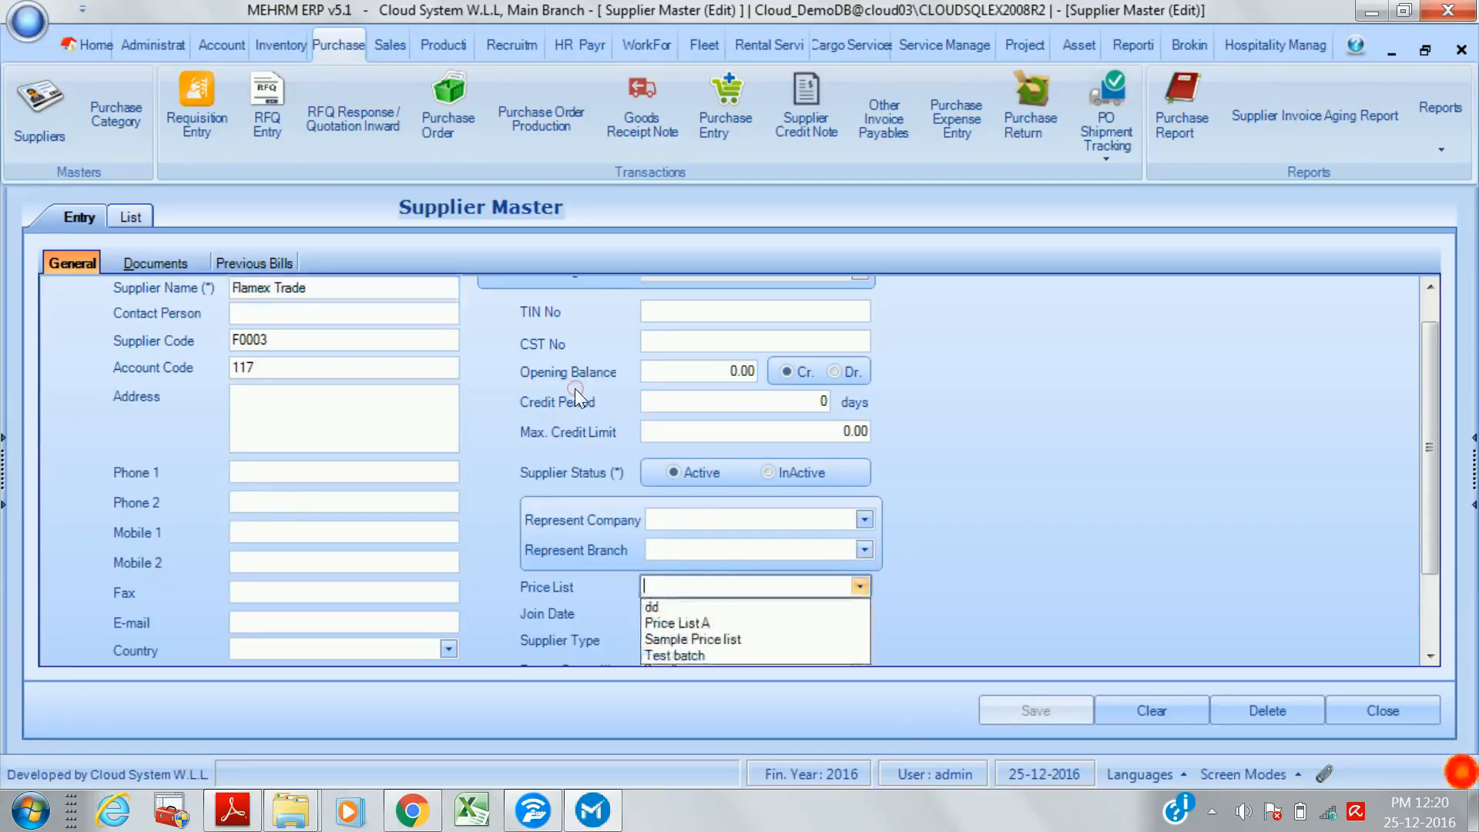
pyautogui.click(724, 622)
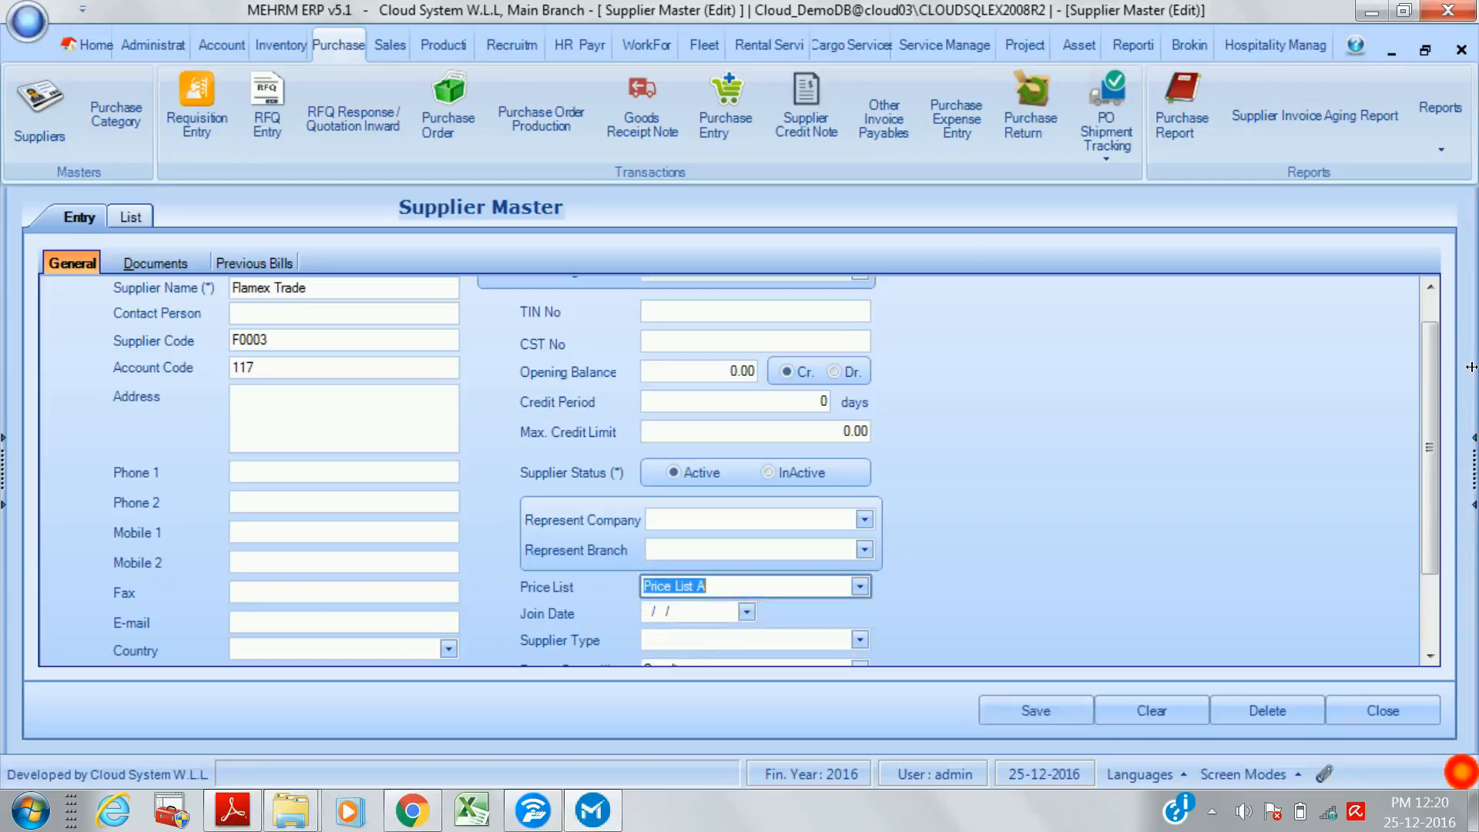
# - Review the remaining general fields of supplier Flamex Trade, including the Price List and the available Supplier Type options
pyautogui.moveTo(1433, 432); pyautogui.dragTo(1437, 553)
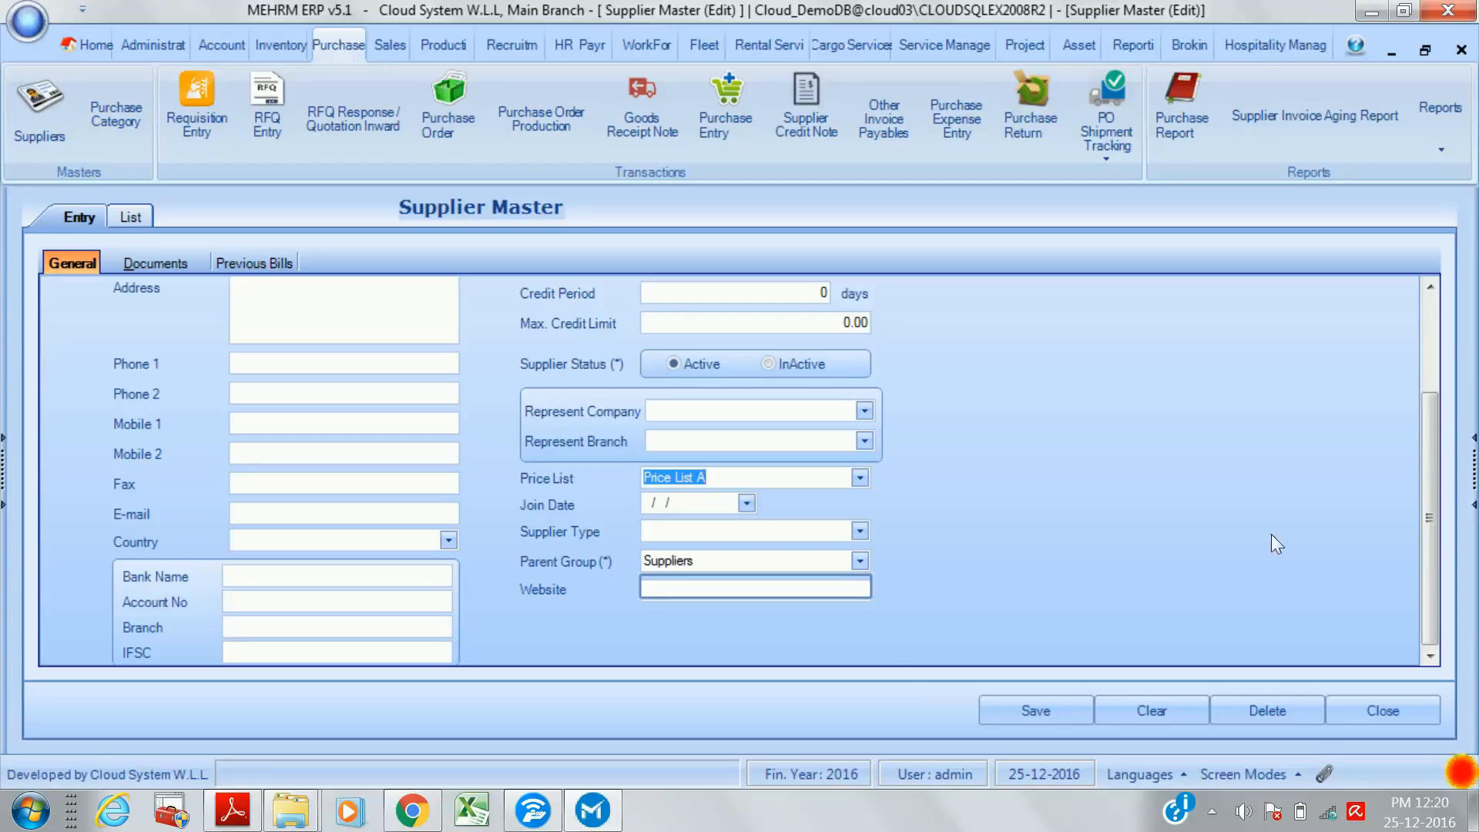
pyautogui.click(748, 477)
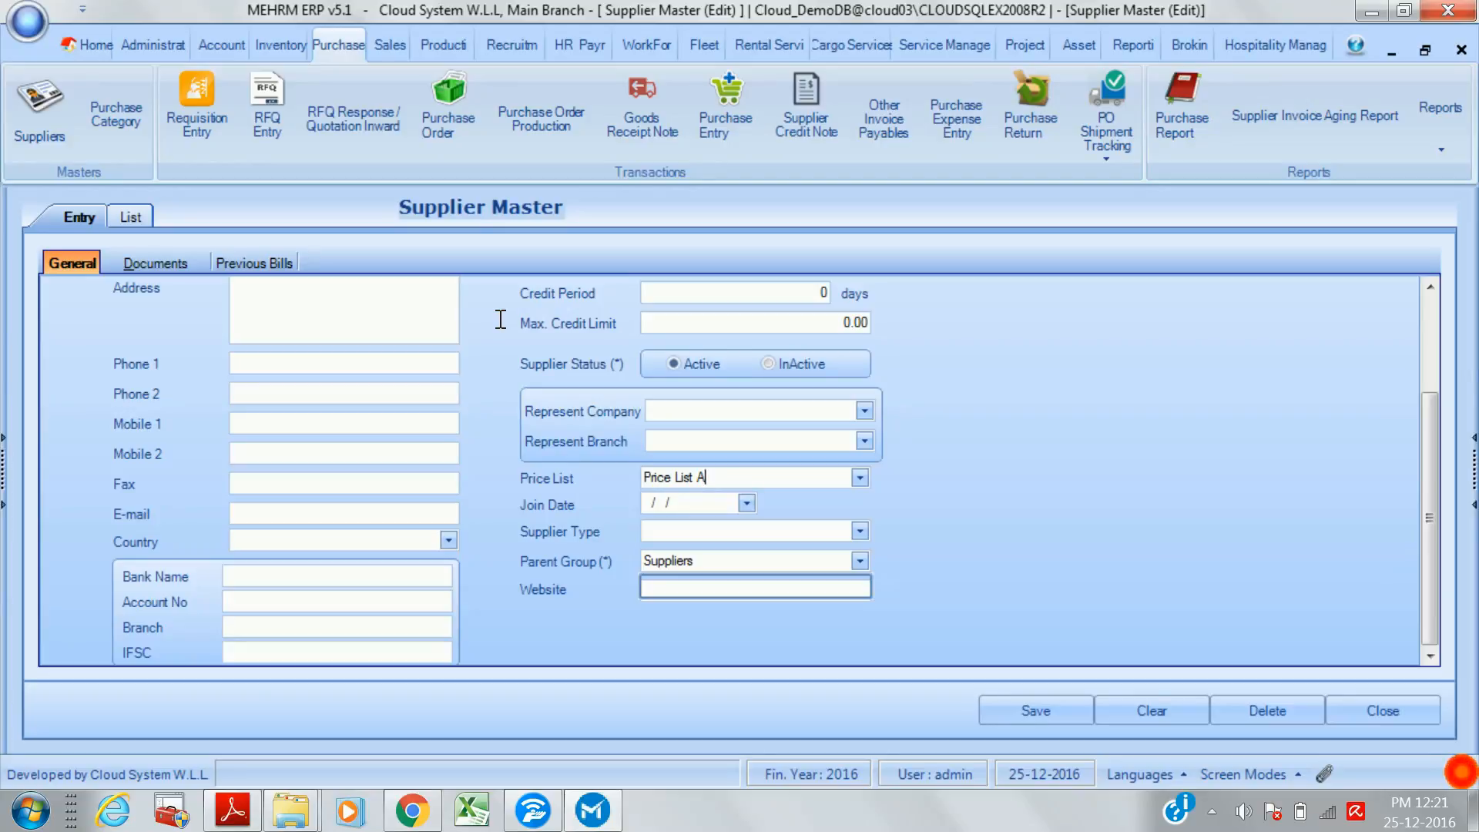
pyautogui.click(858, 530)
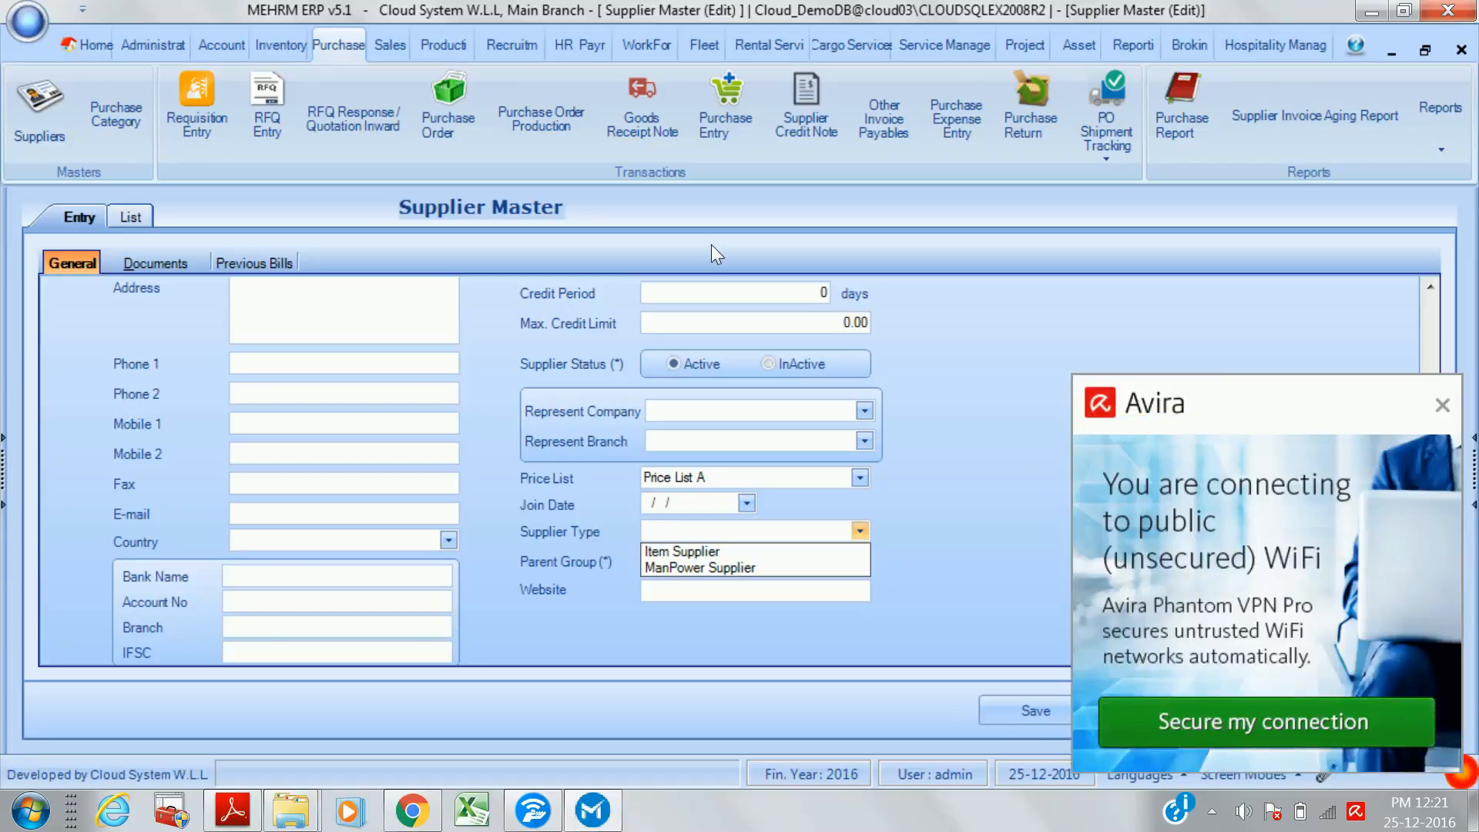
pyautogui.click(1442, 404)
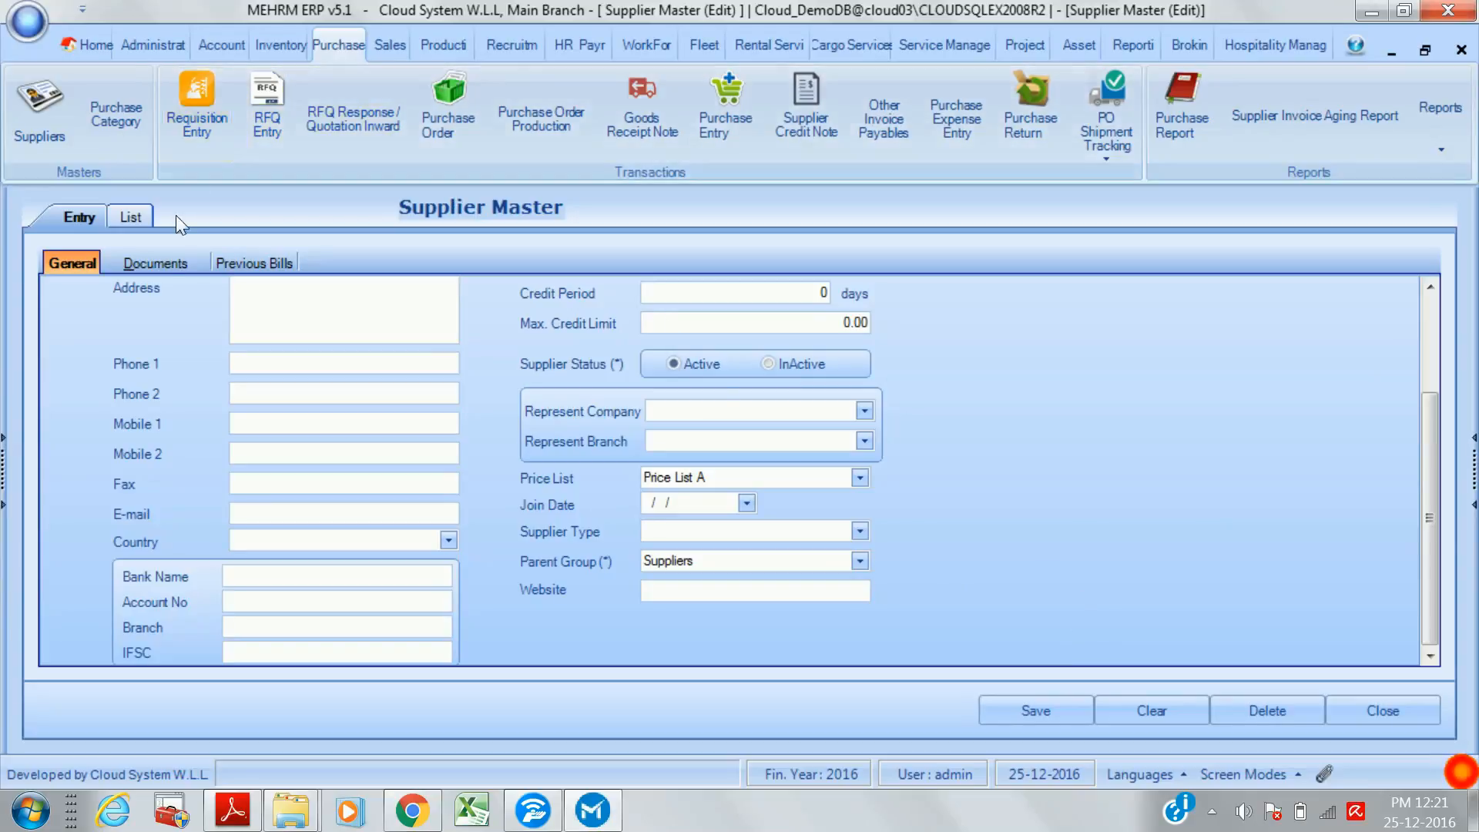
# - Examine the supplier's document fields and available document names, marking the blank document row as Required and Collected
pyautogui.click(163, 260)
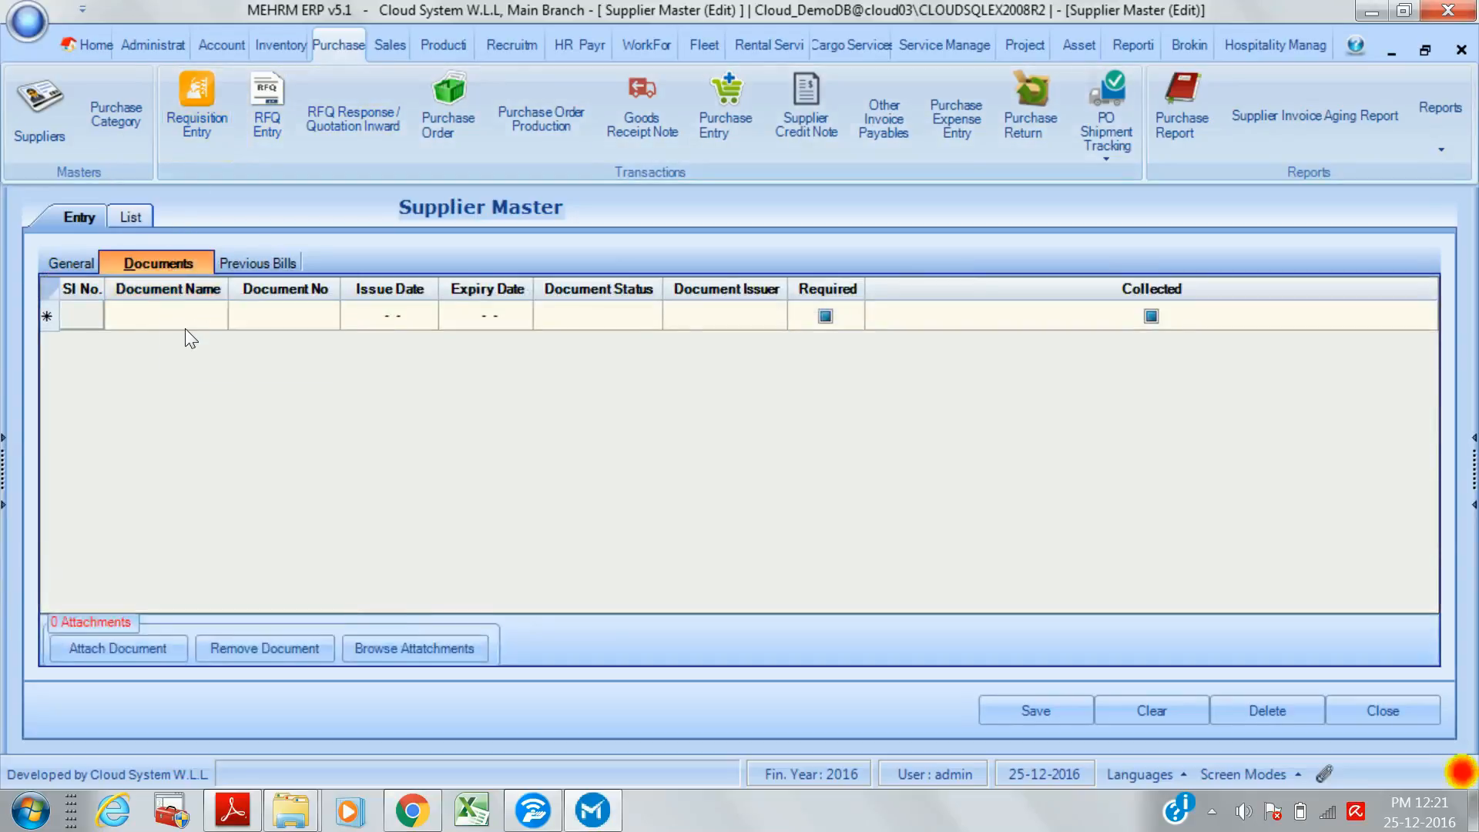
pyautogui.click(215, 317)
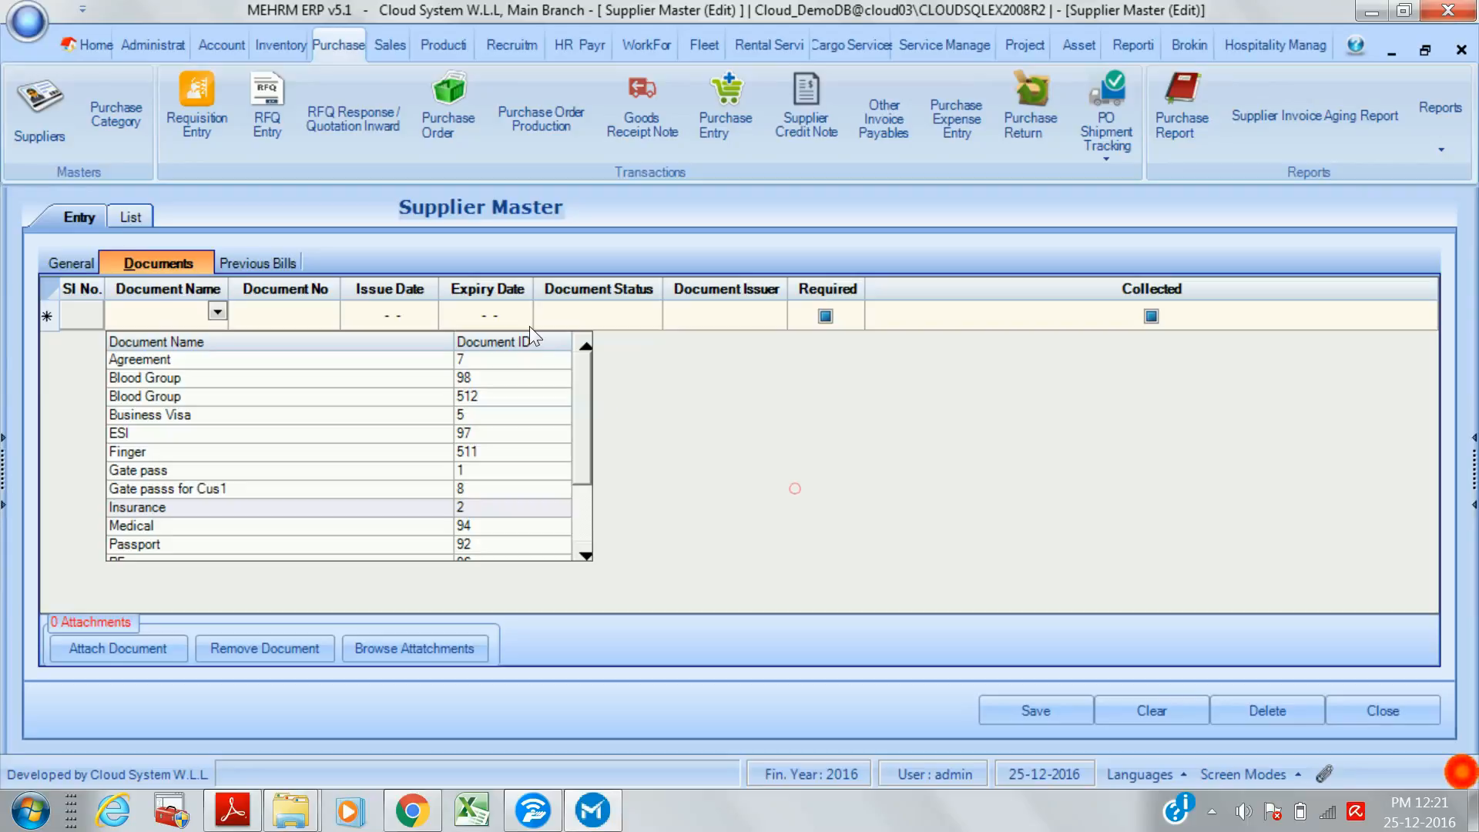
pyautogui.click(292, 312)
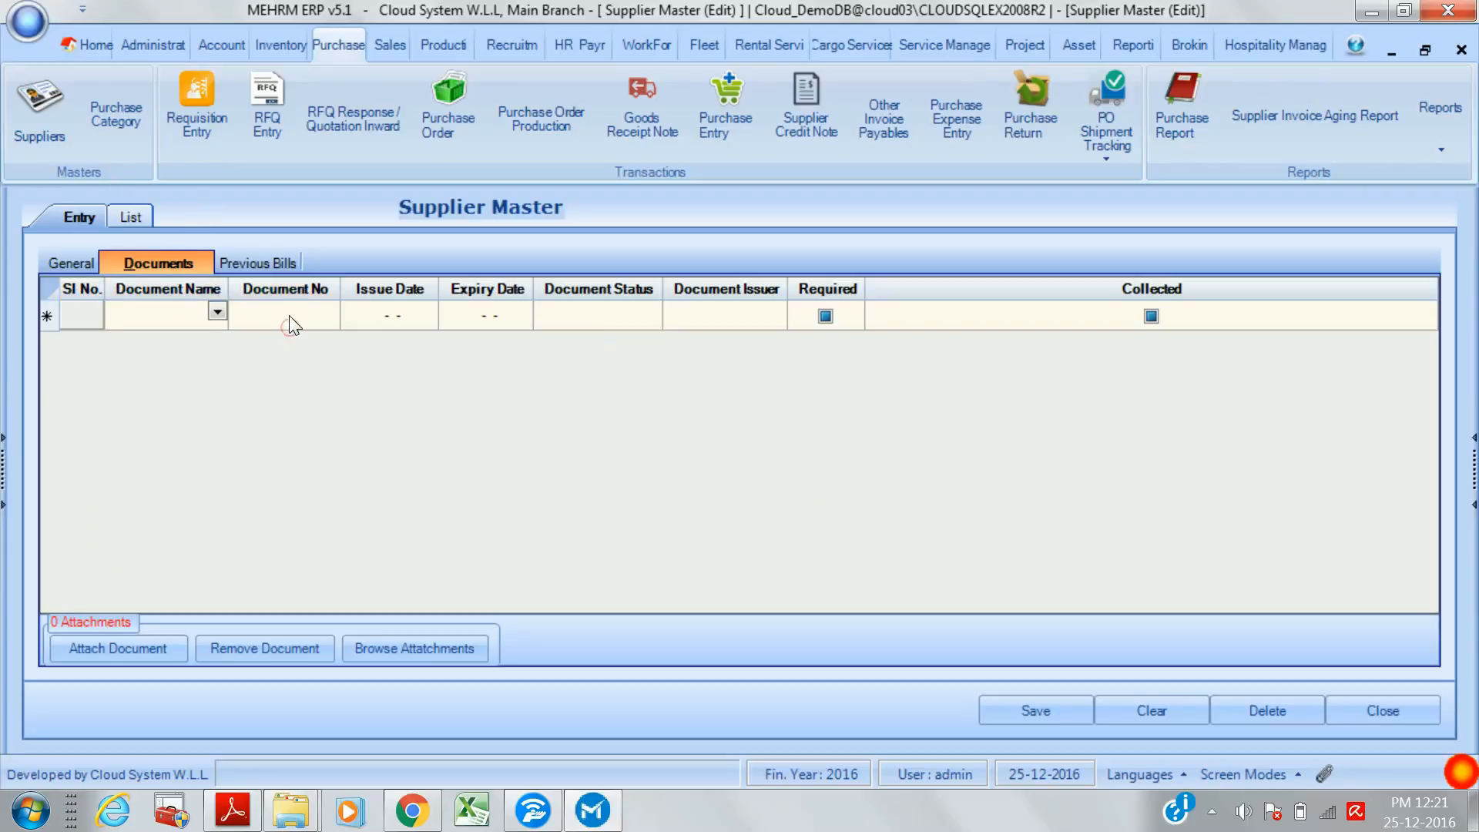
pyautogui.click(409, 316)
pyautogui.click(488, 318)
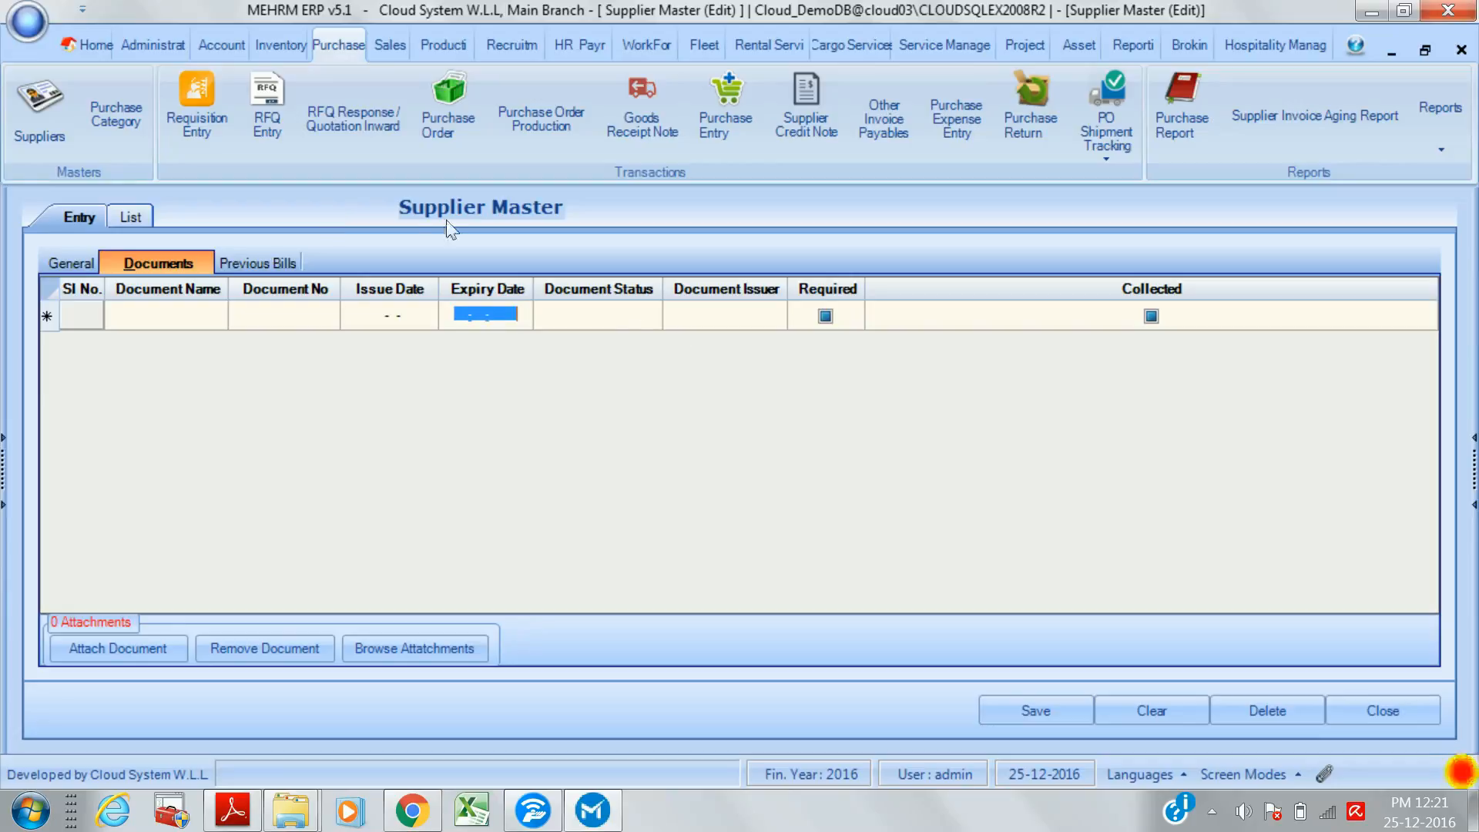
pyautogui.click(603, 316)
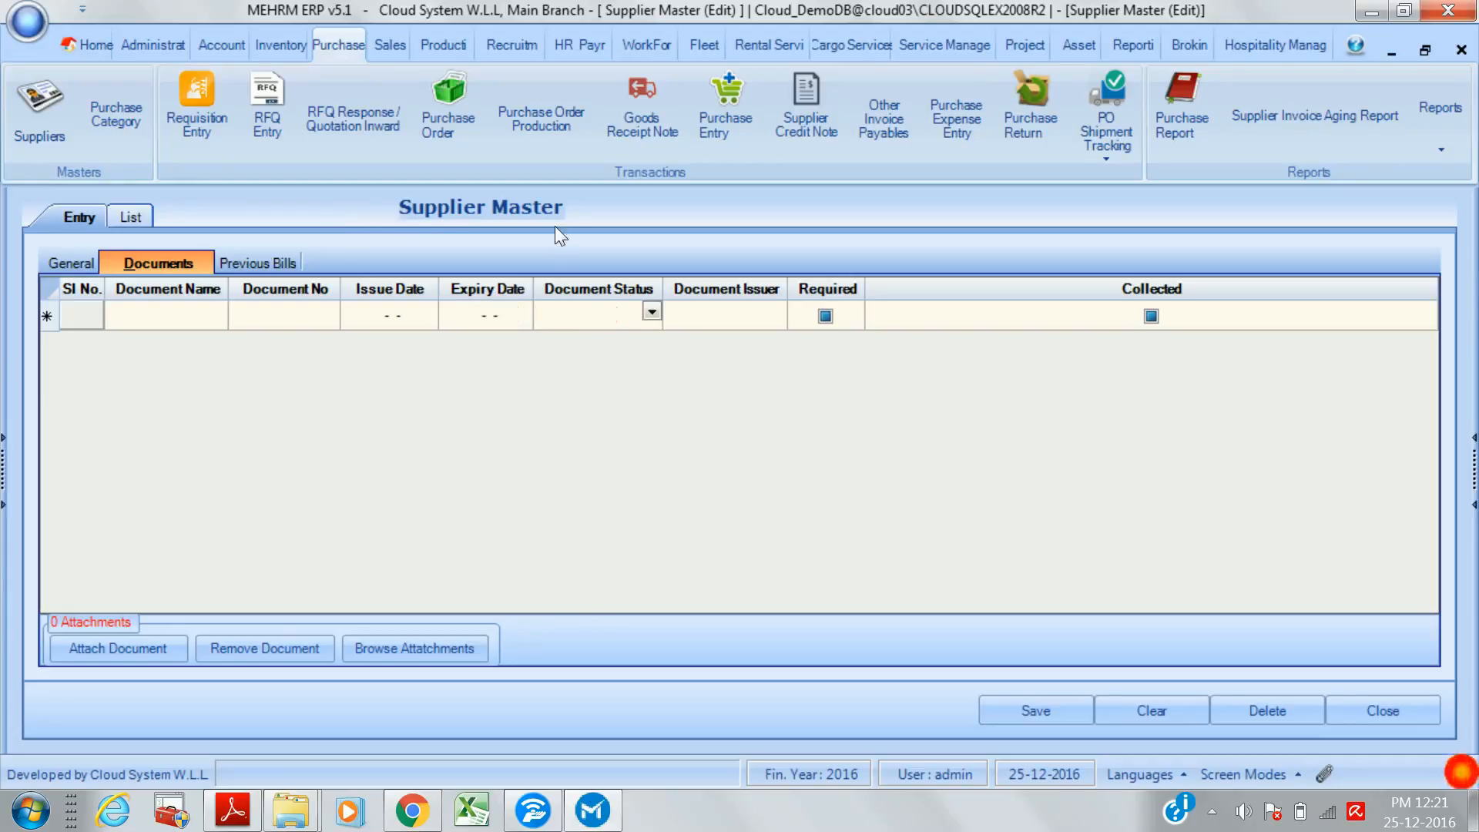
pyautogui.click(824, 317)
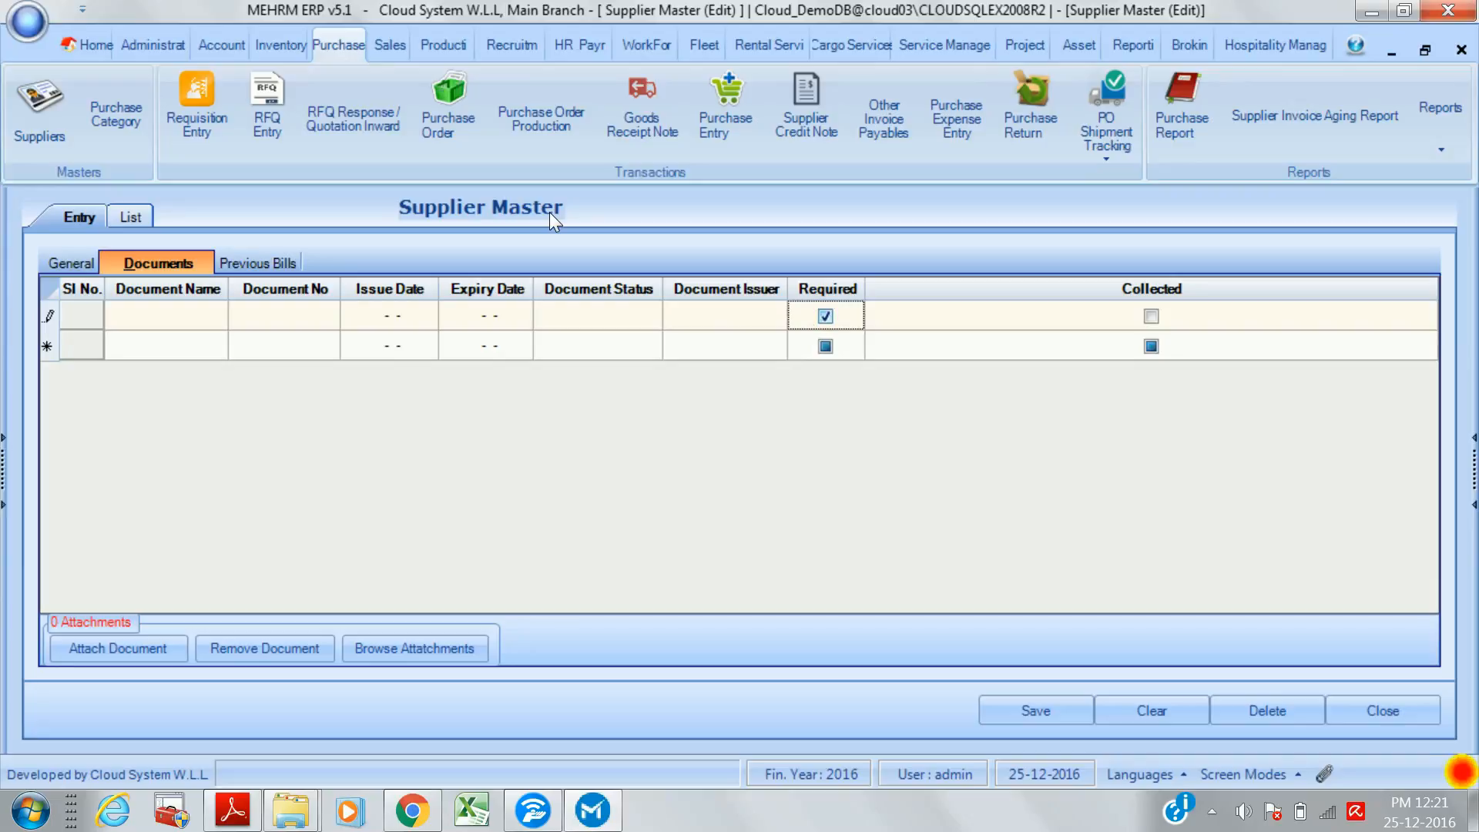
pyautogui.click(1151, 316)
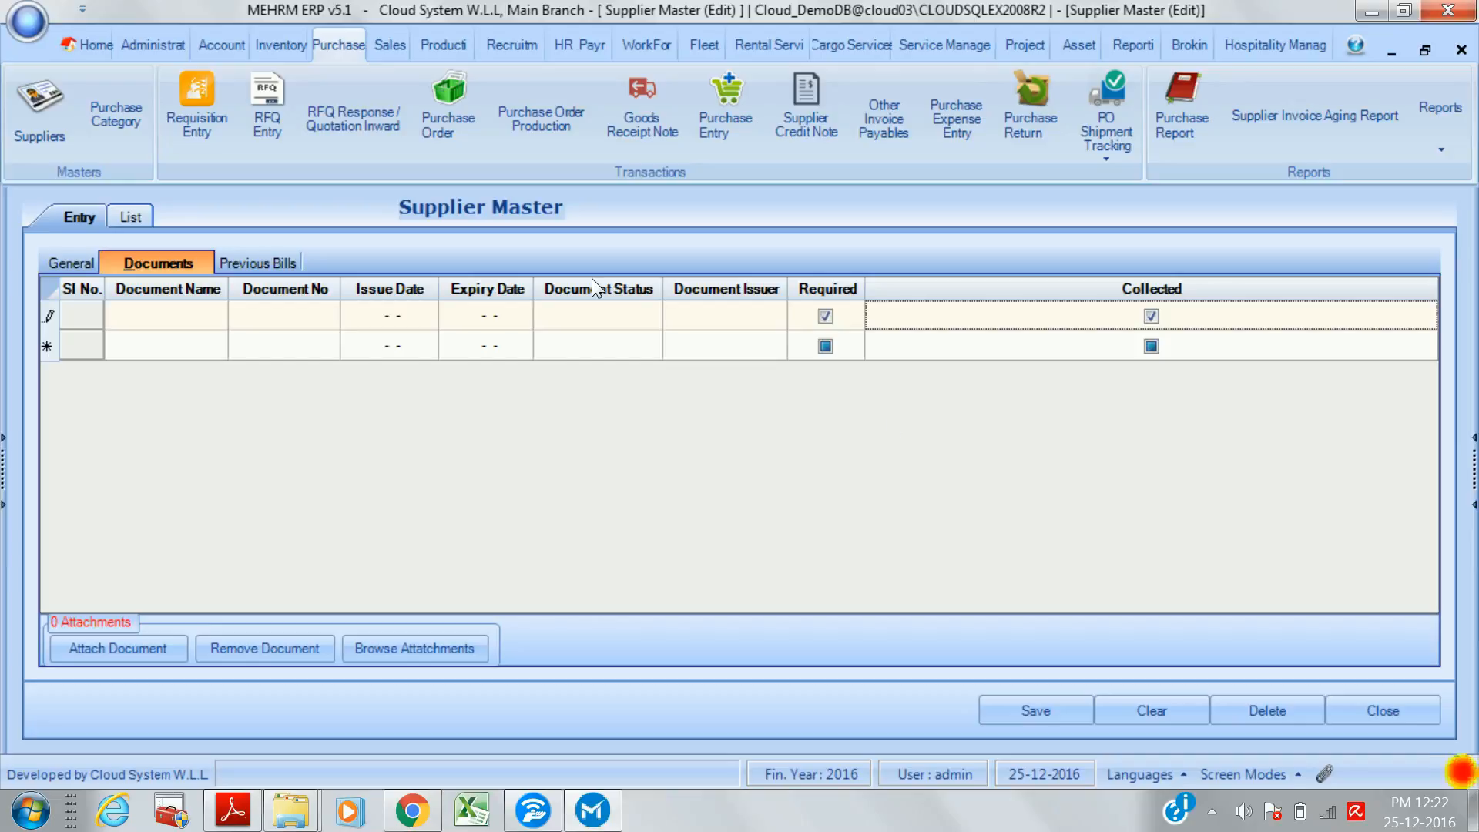
# - Review the supplier's Previous Bills fields from Invoice No to Pending Amount, and close Supplier Master without saving changes
pyautogui.click(274, 261)
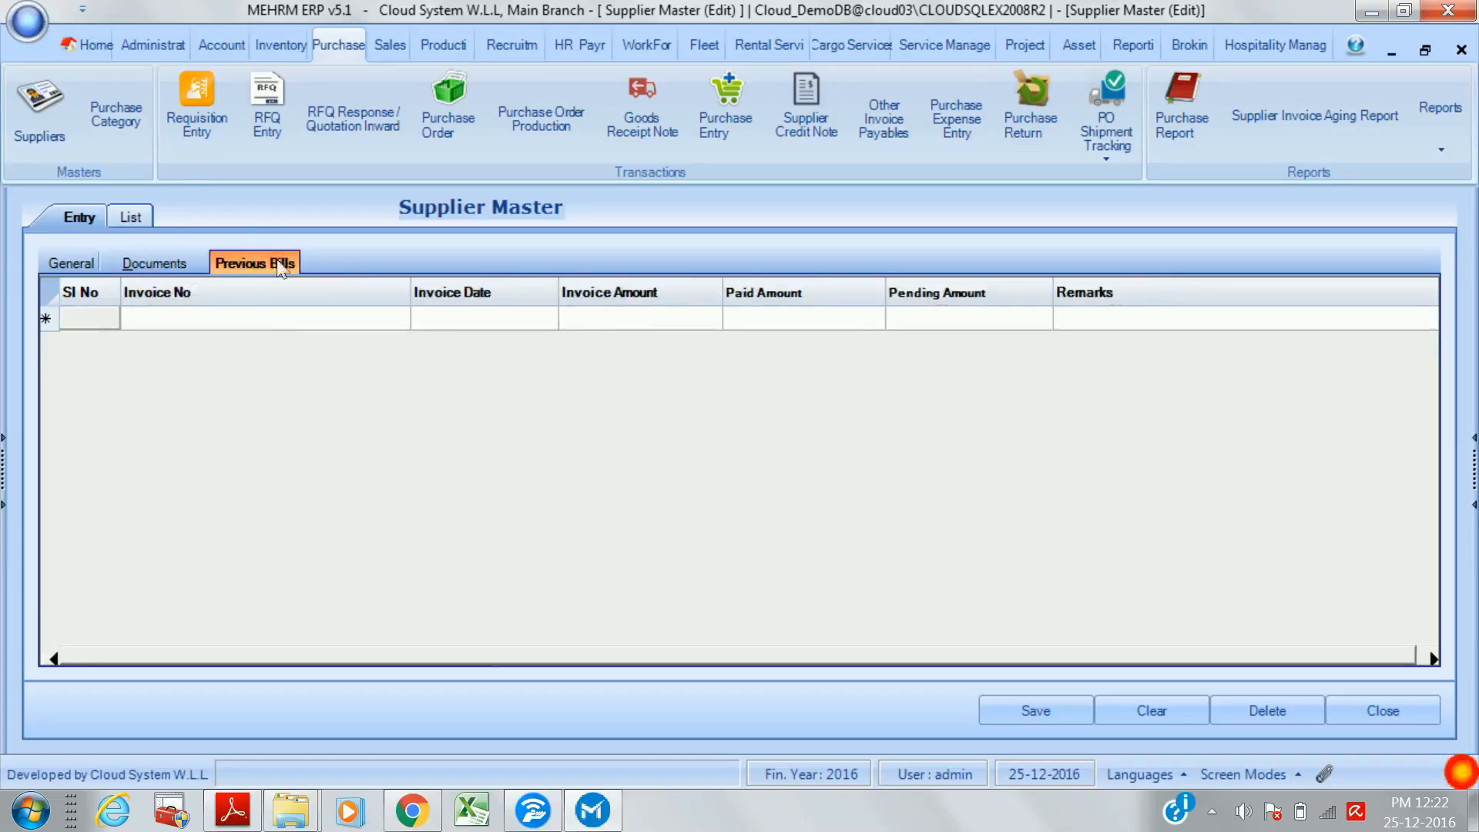
pyautogui.click(251, 318)
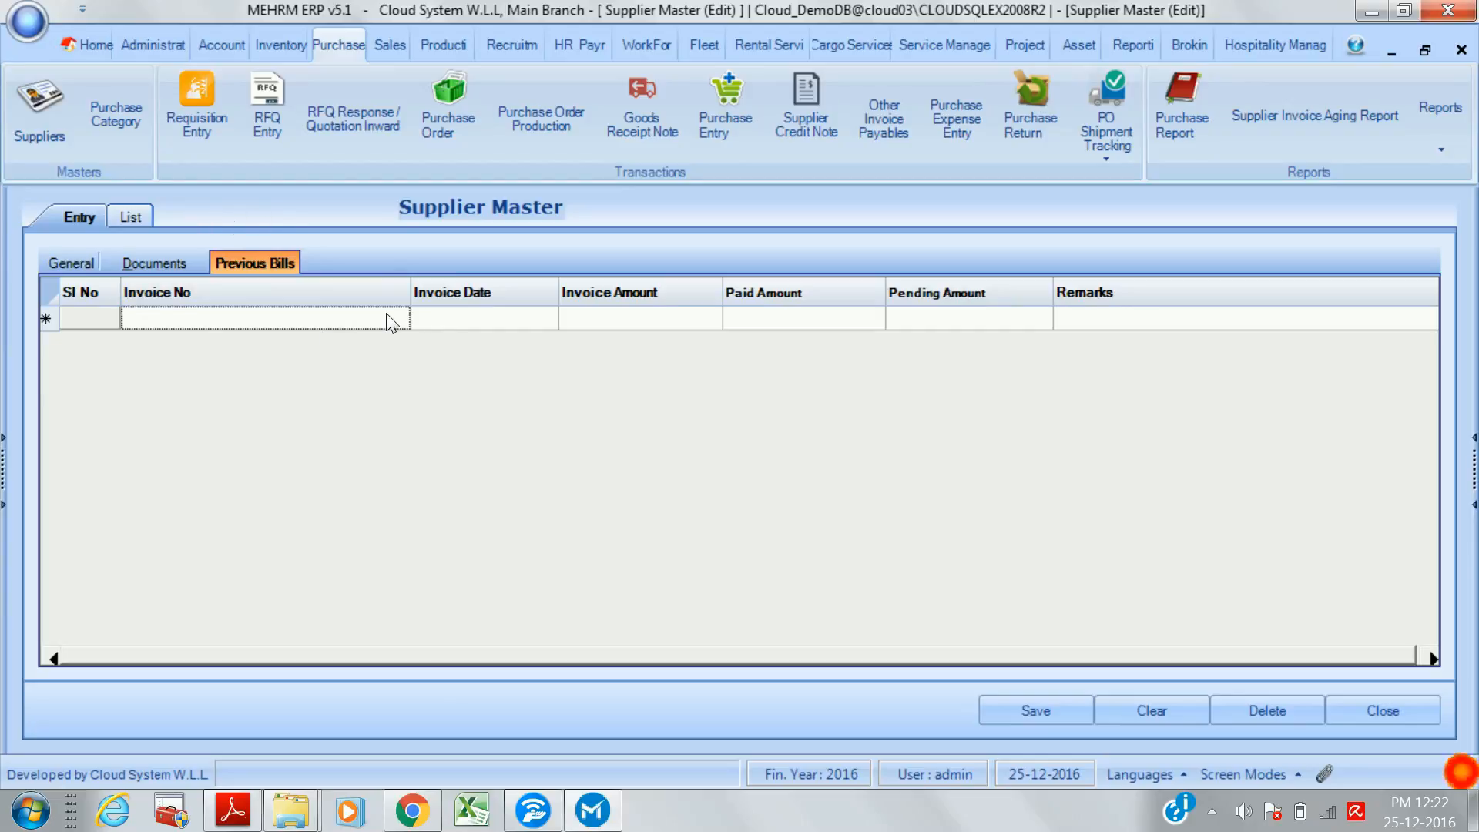
pyautogui.click(468, 319)
pyautogui.click(670, 319)
pyautogui.click(792, 318)
pyautogui.click(932, 319)
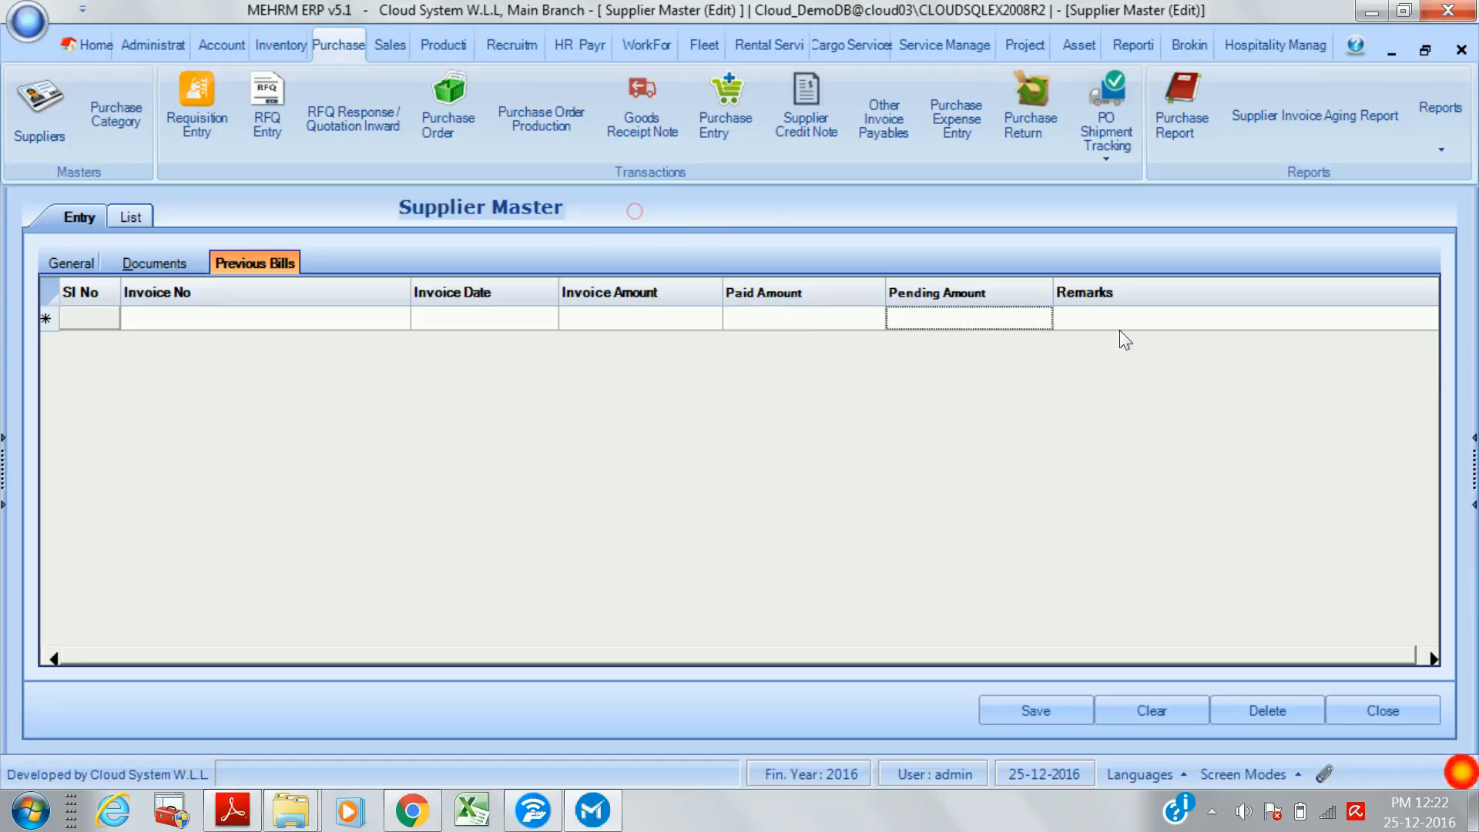
pyautogui.click(1381, 711)
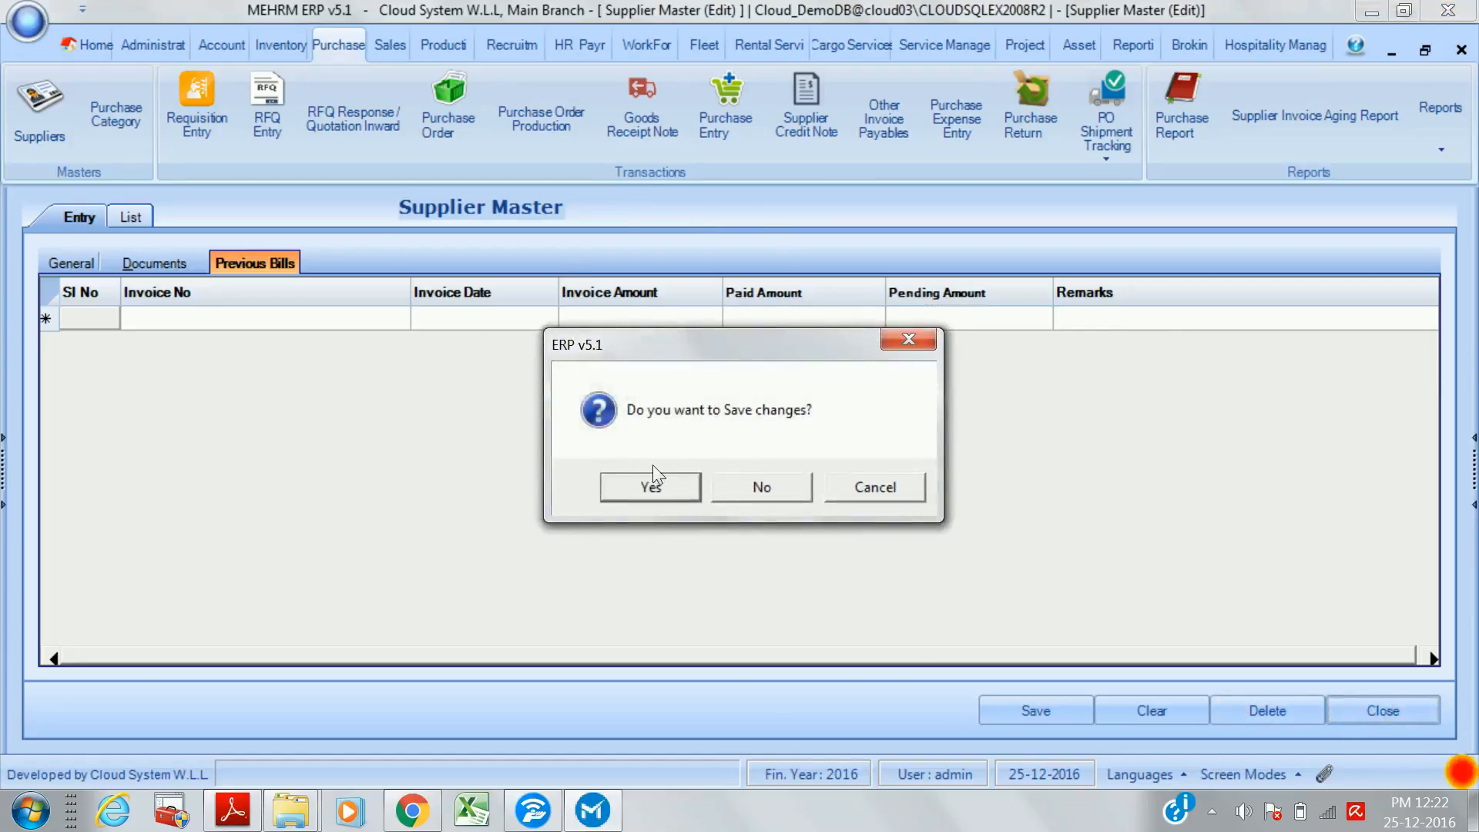
pyautogui.click(735, 481)
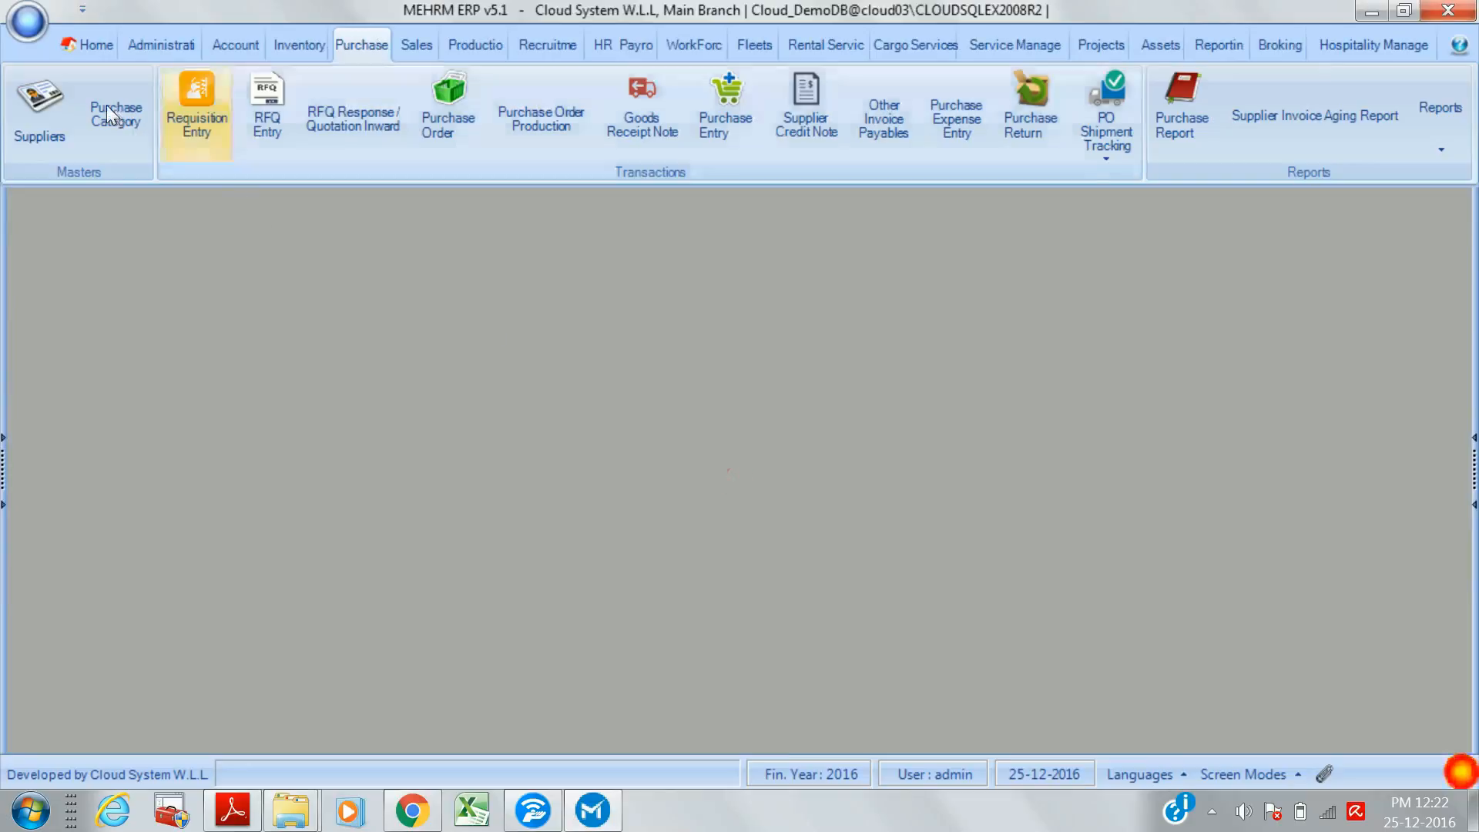
# - View the Purchase Category entry form and its list of categories, and close the form
pyautogui.click(117, 123)
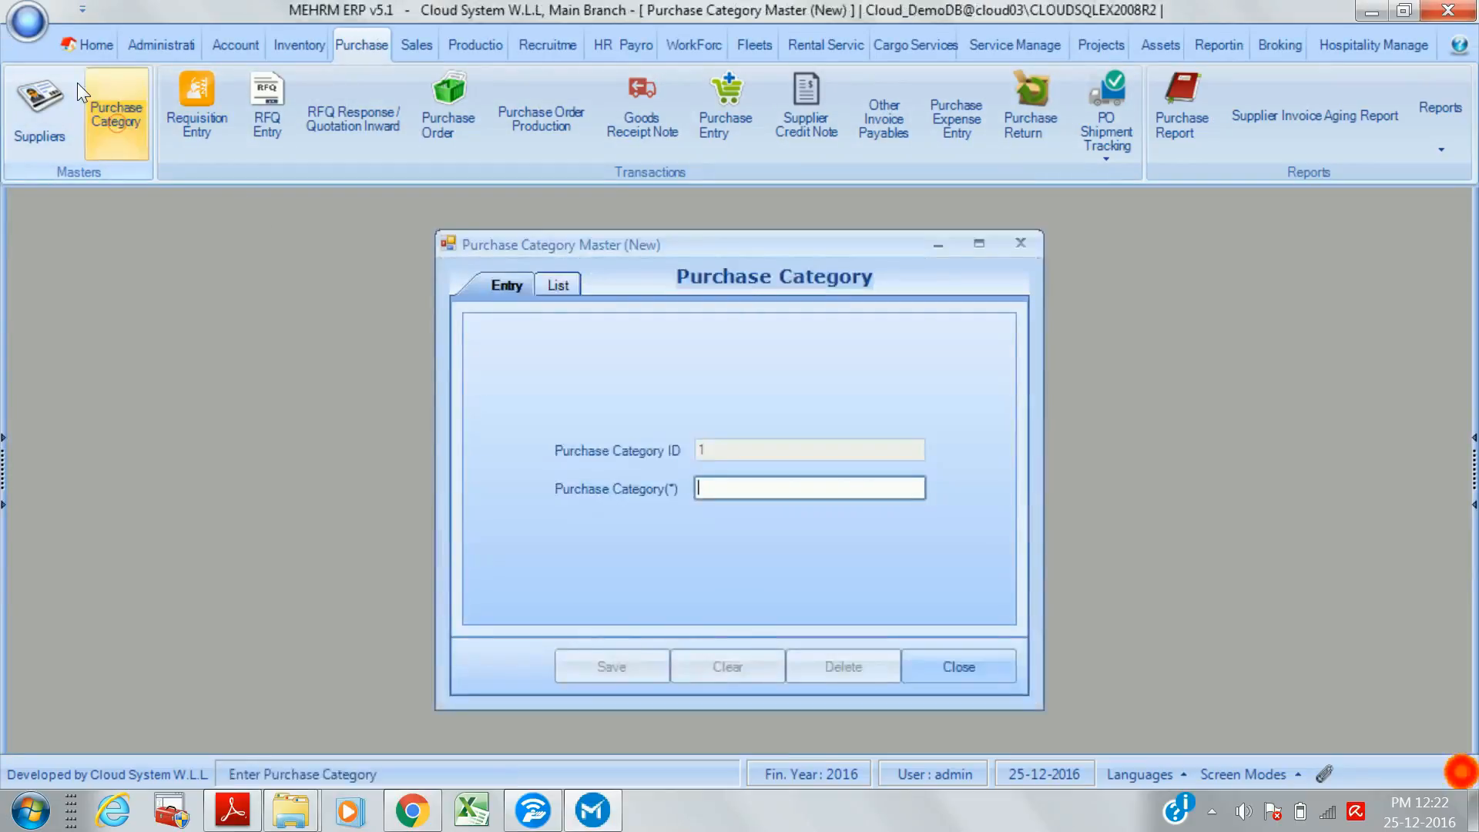
pyautogui.click(570, 286)
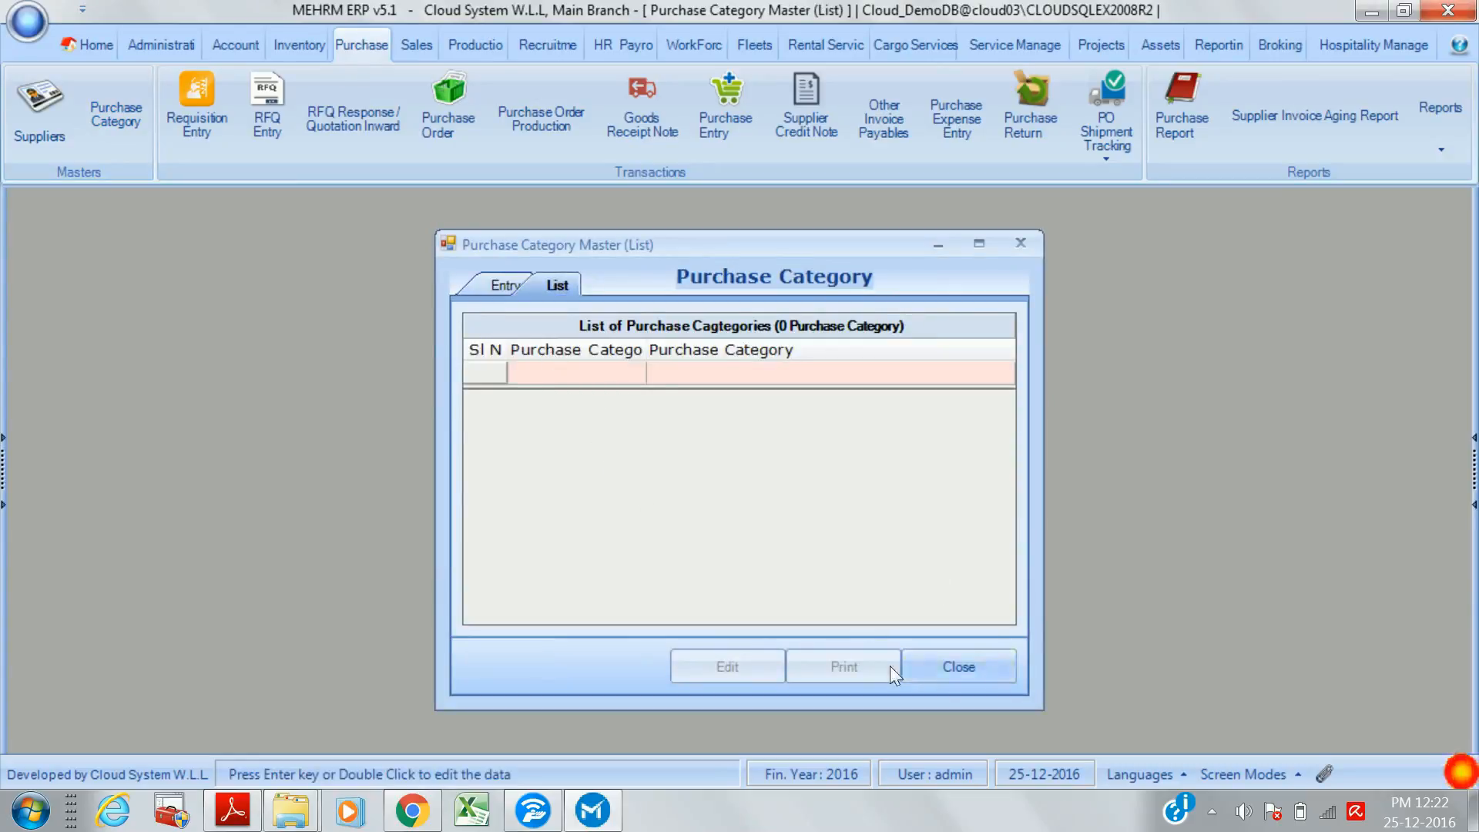
pyautogui.click(959, 666)
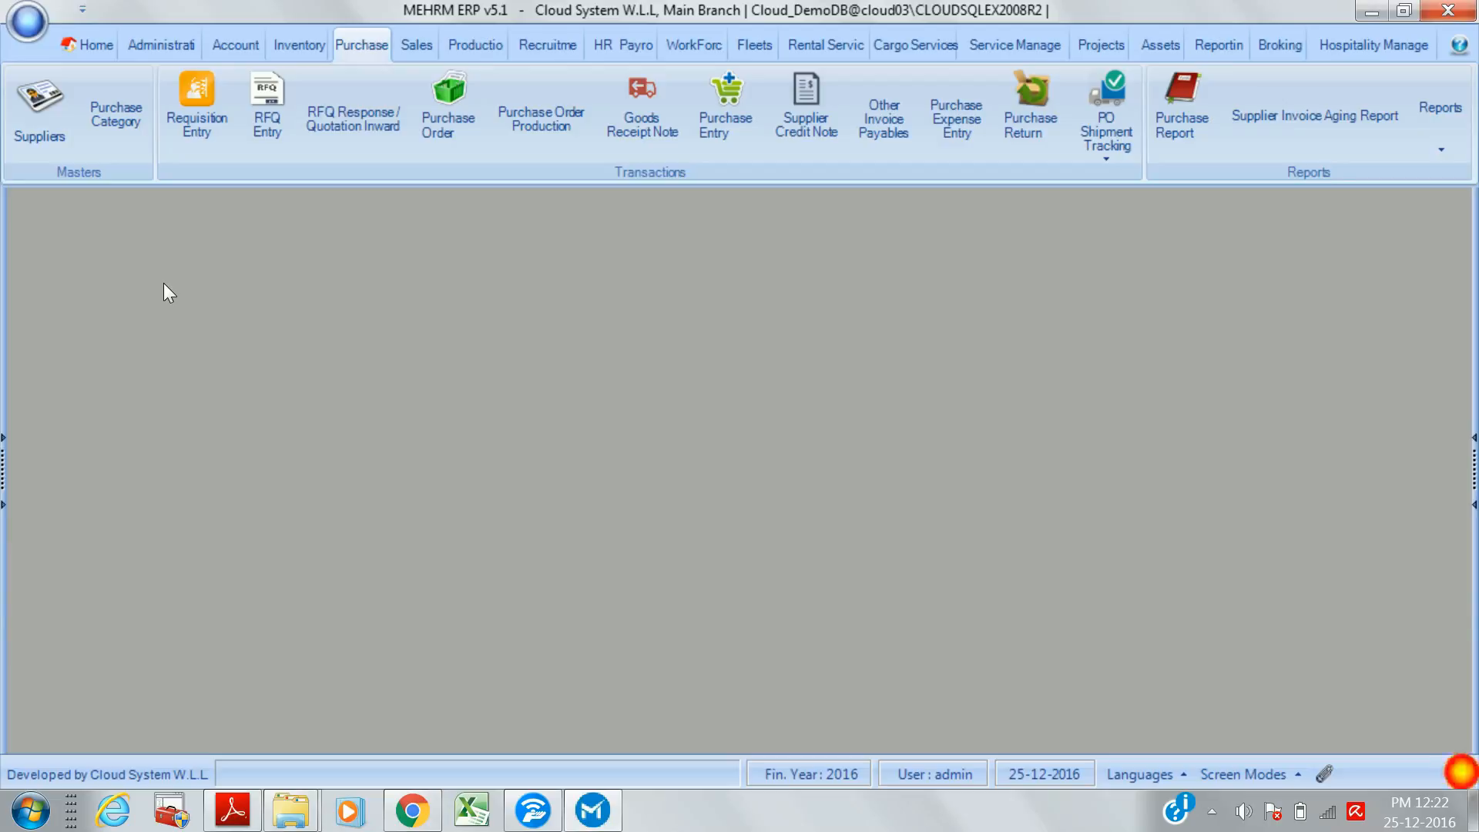
# - Open a new Requisition Entry and inspect the Inventory, Purchase and Inventory Approvals settings, leaving the settings without changes
pyautogui.click(202, 114)
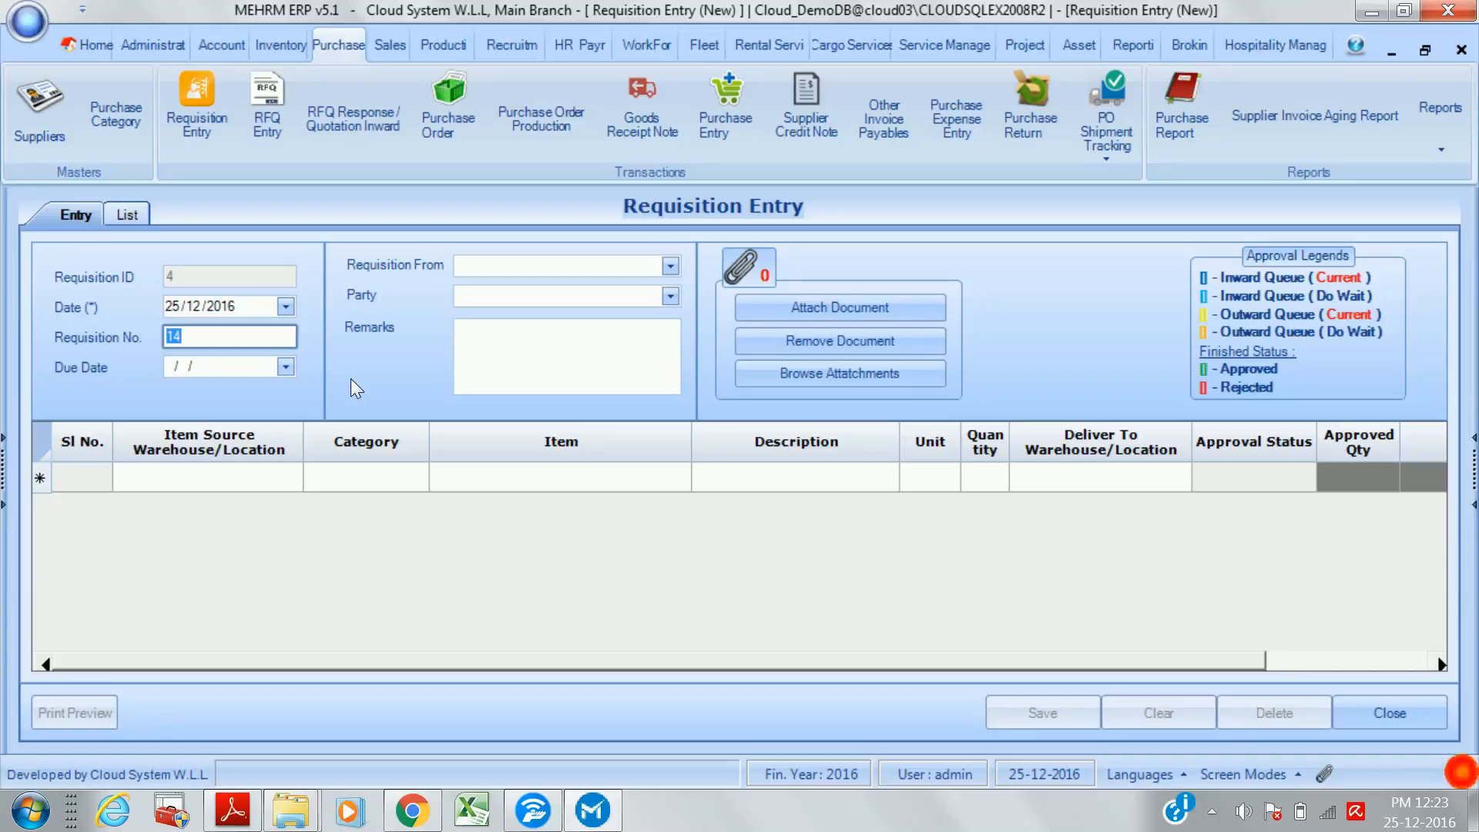
pyautogui.click(29, 27)
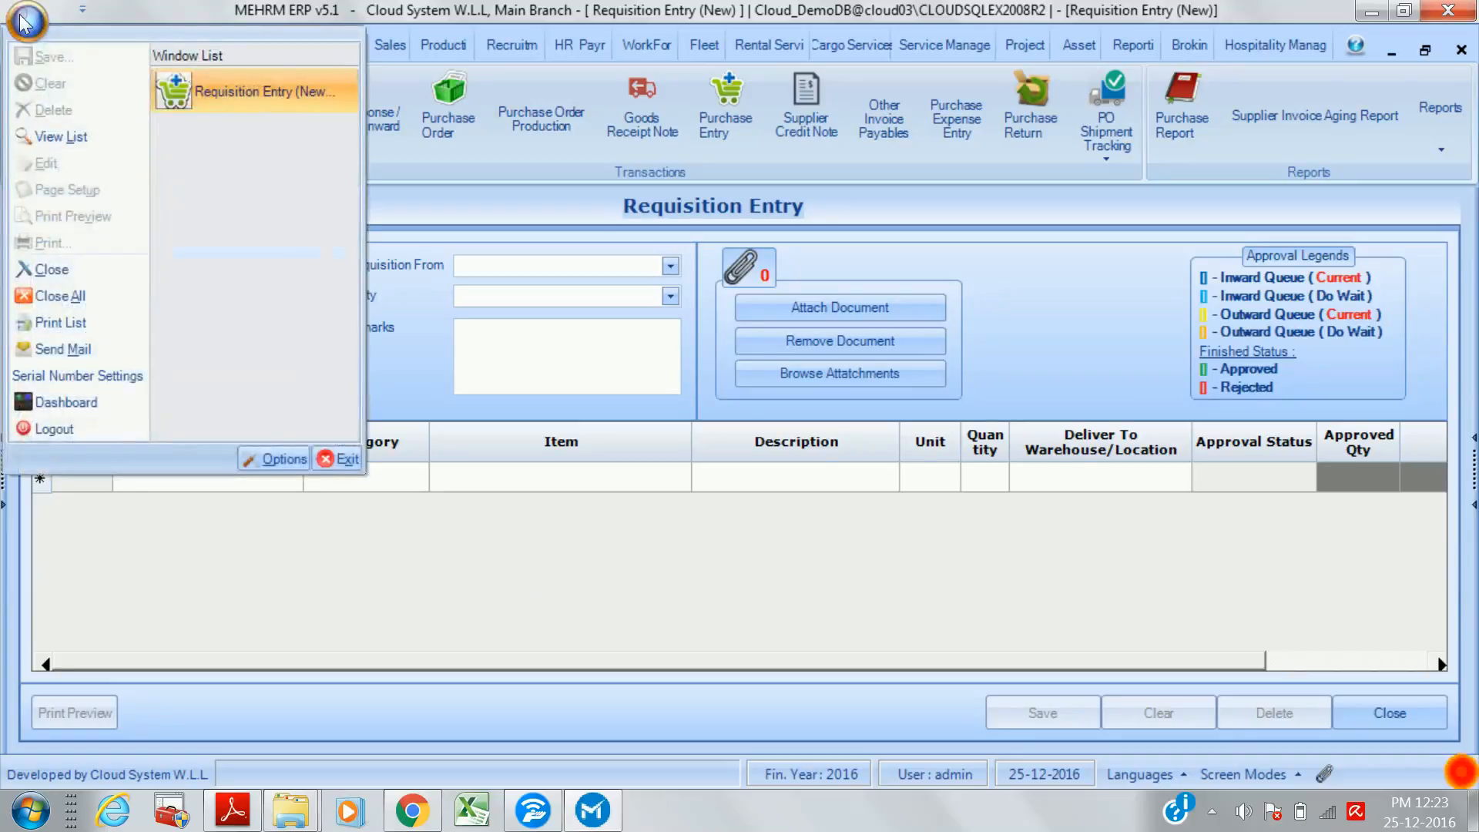
pyautogui.click(276, 460)
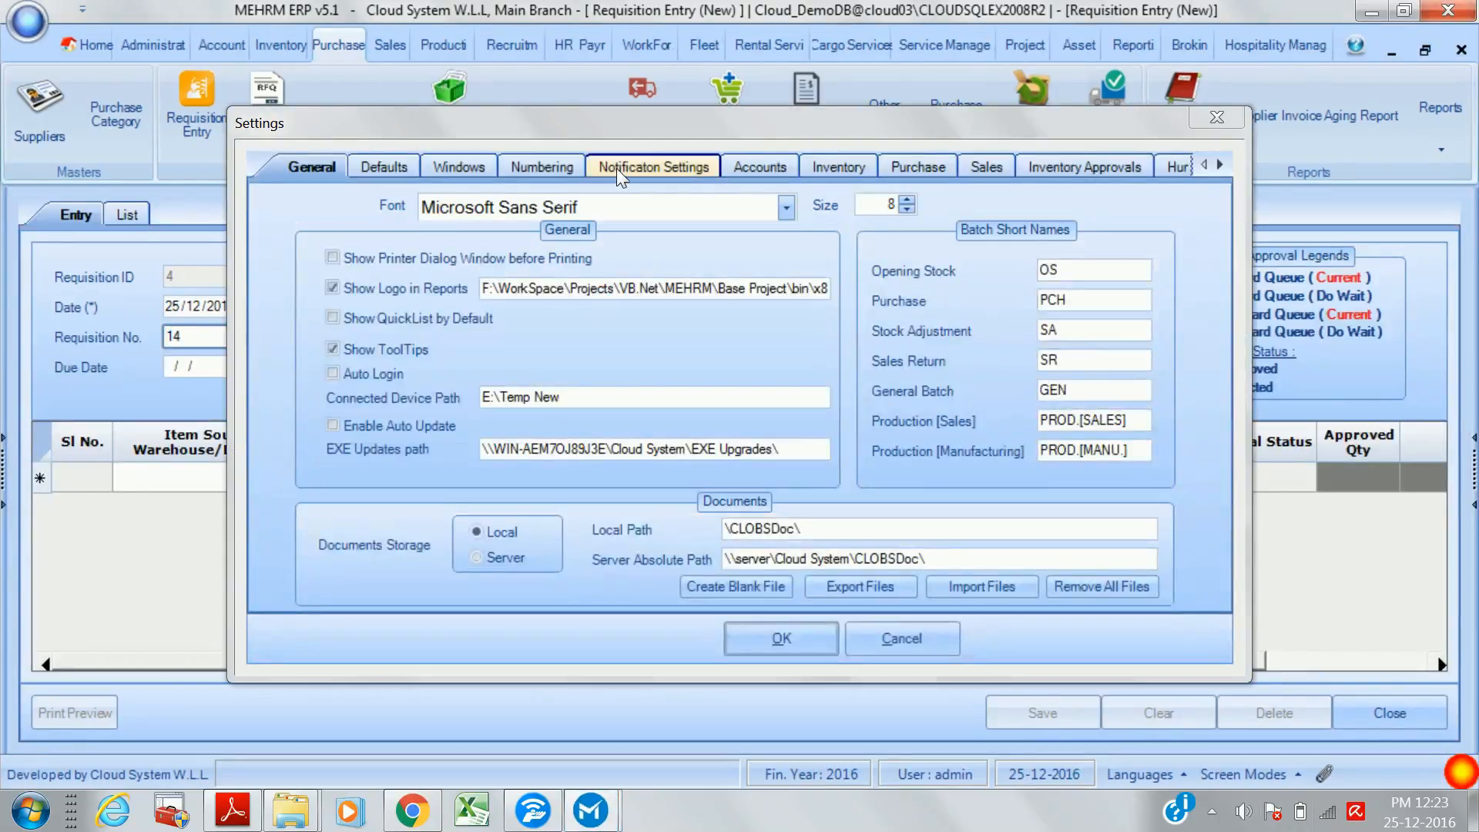
pyautogui.click(846, 165)
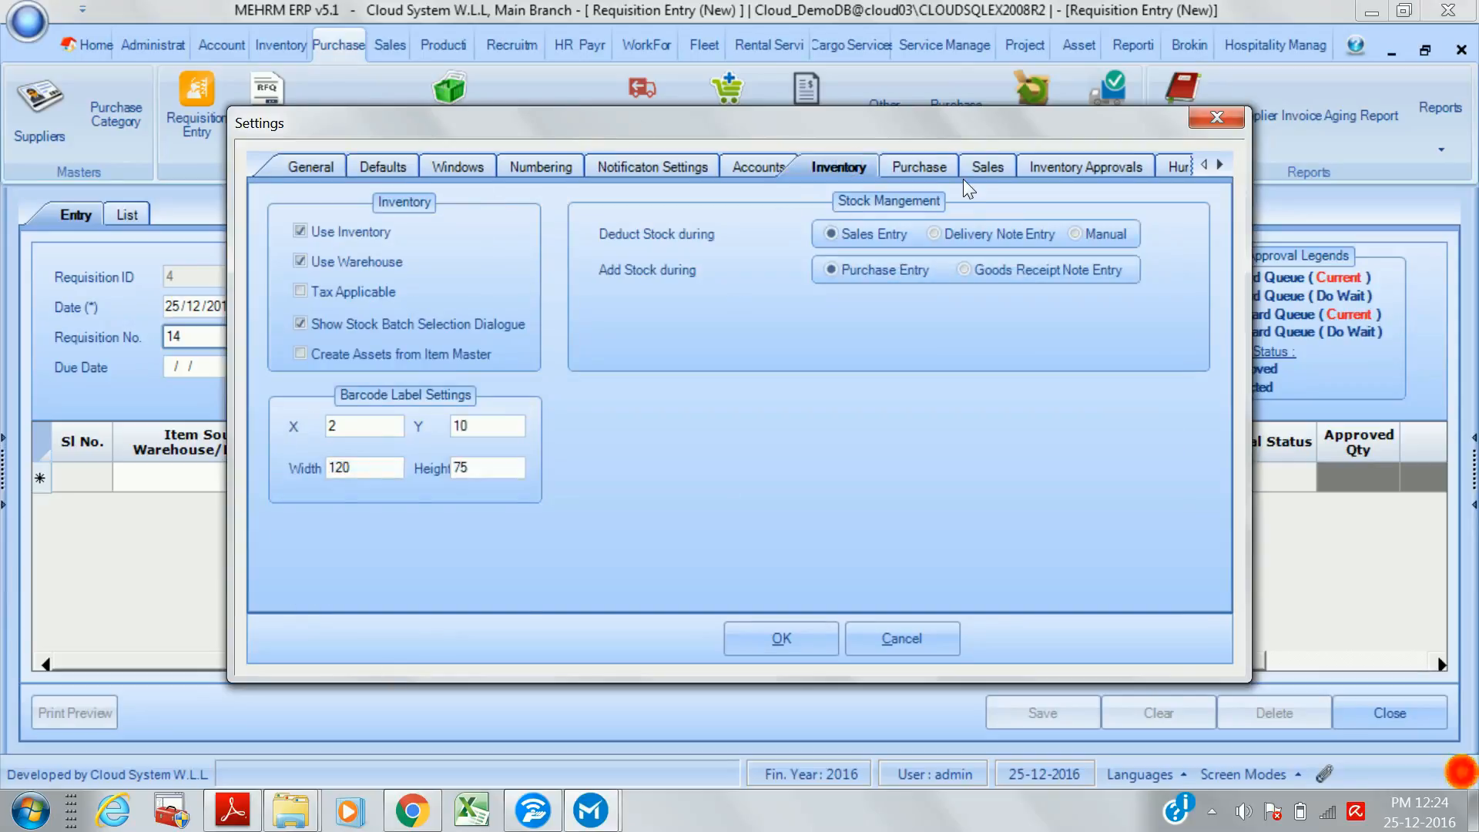
pyautogui.click(929, 164)
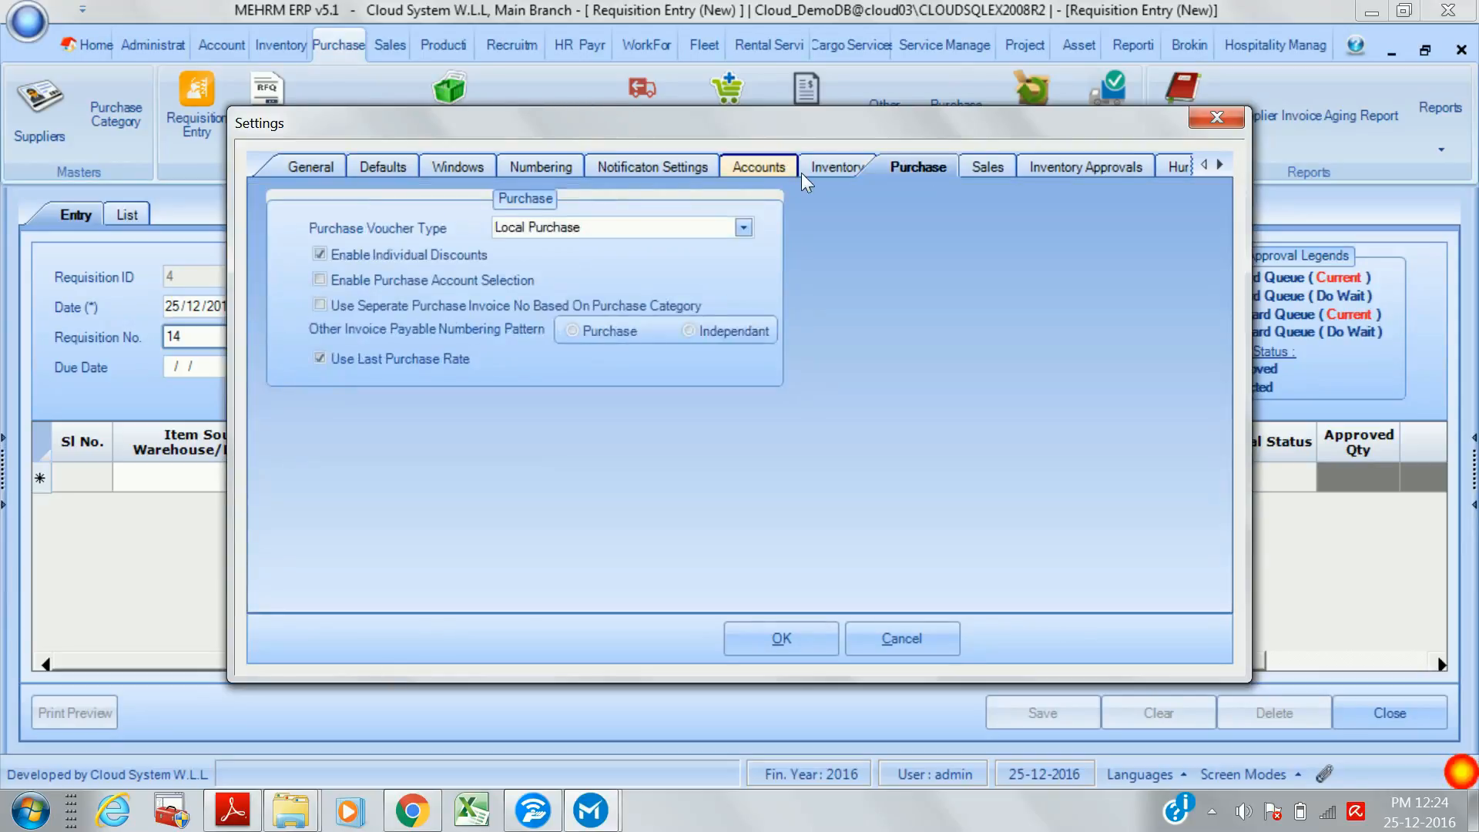
pyautogui.click(837, 169)
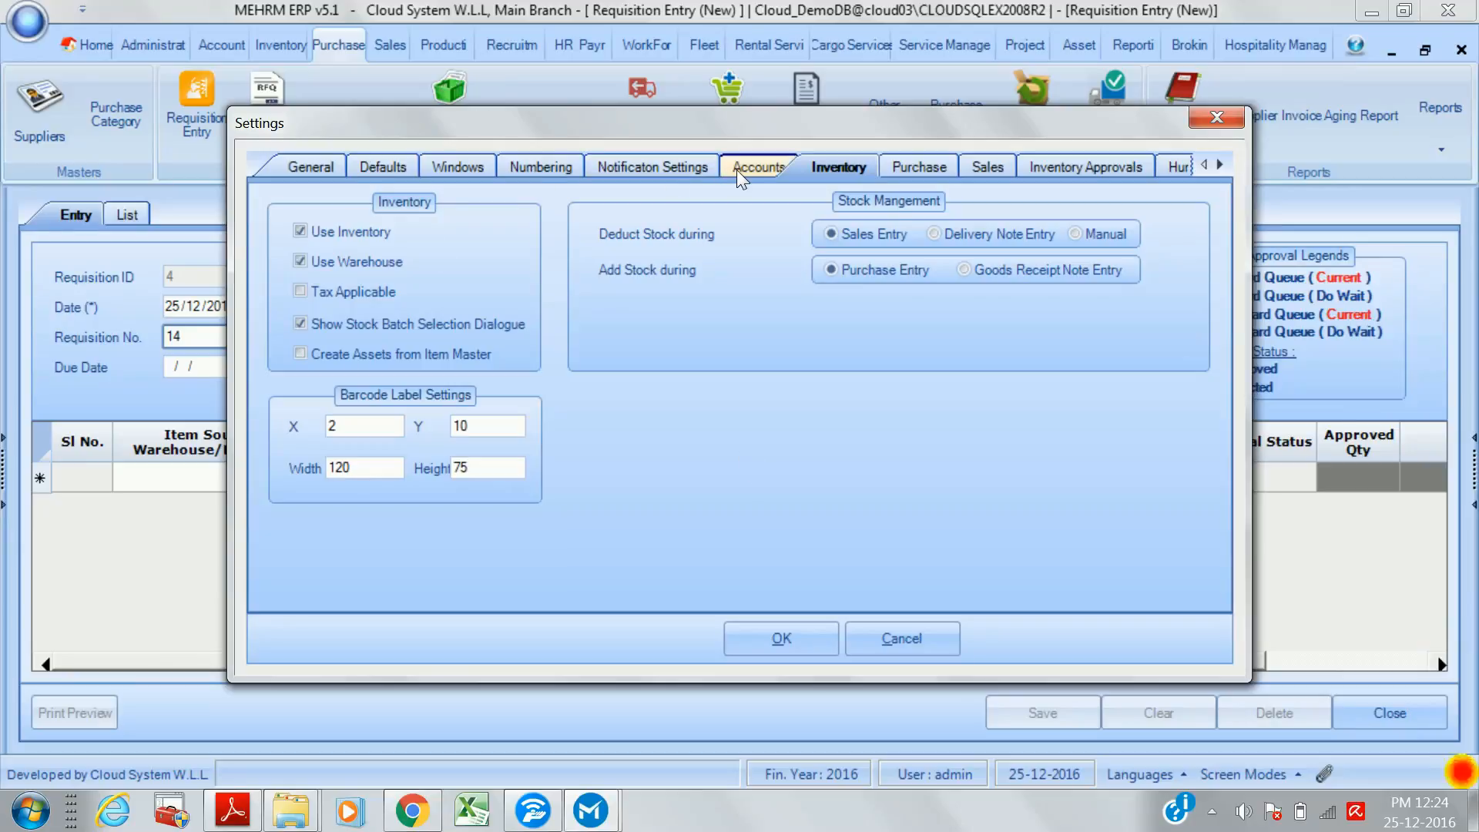
pyautogui.click(1119, 168)
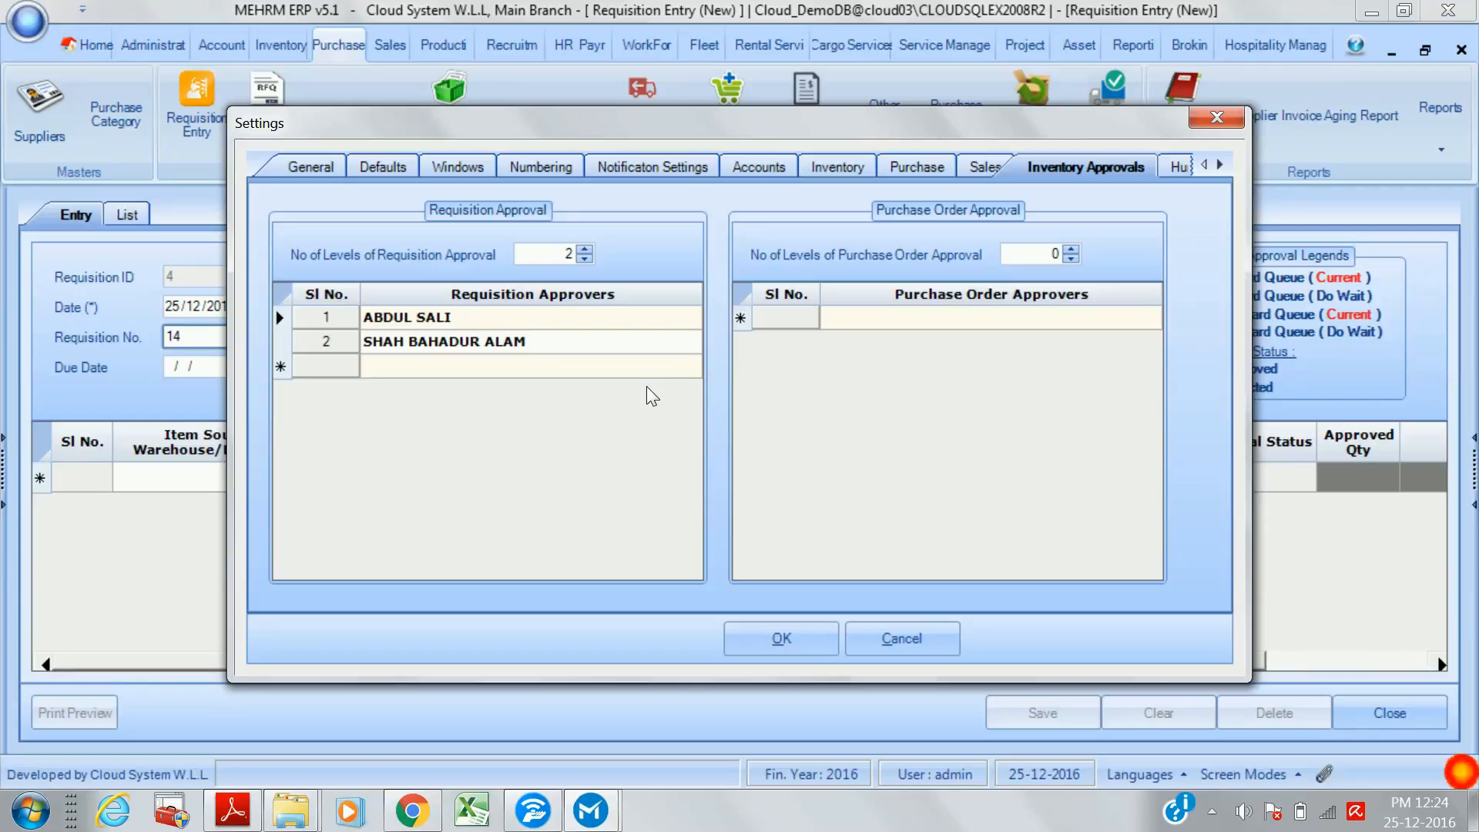
pyautogui.click(902, 636)
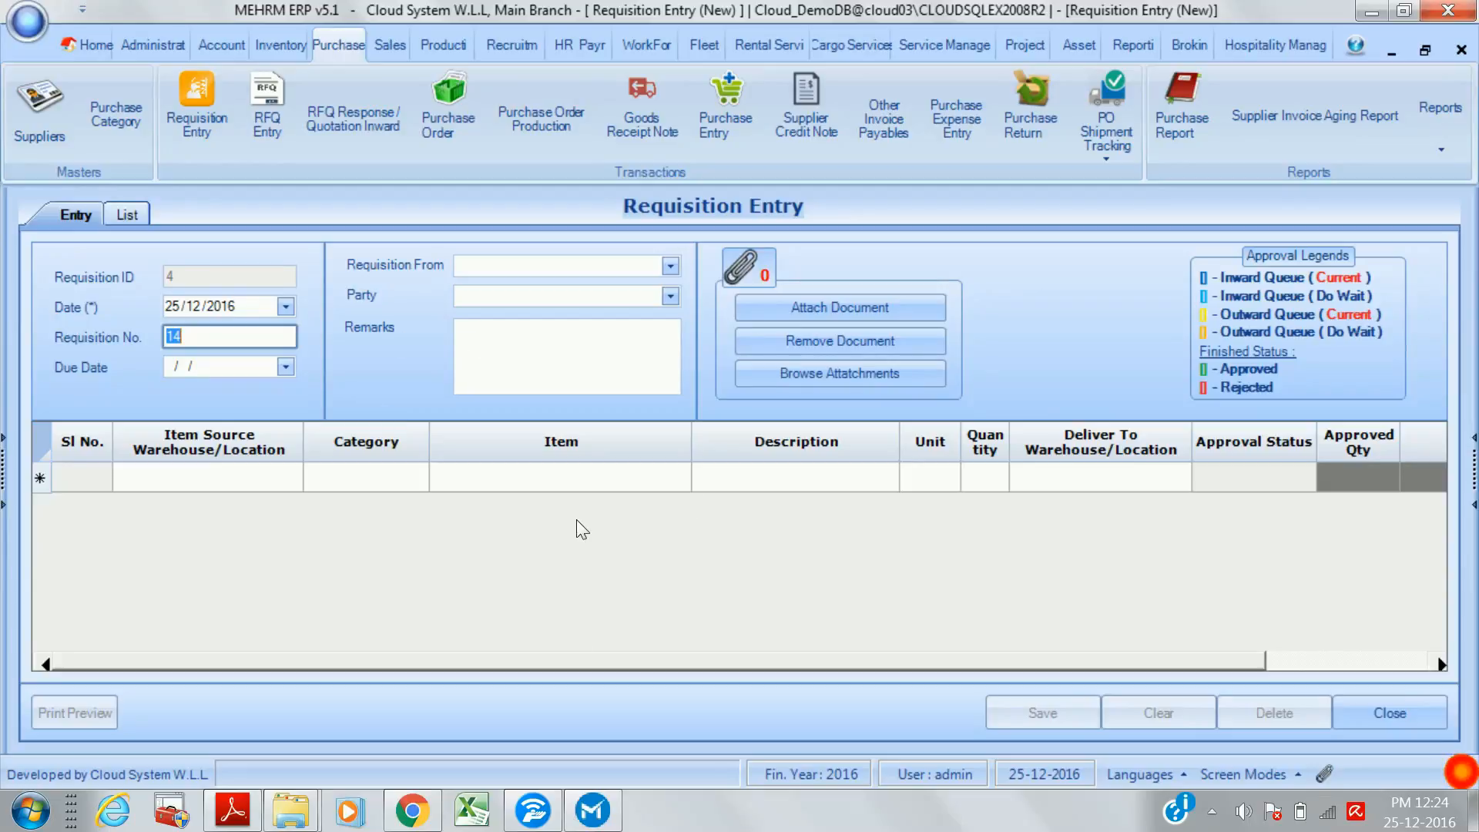
# - Open existing requisition No. 13 from the list, review its item line and approval status, and close it
pyautogui.click(119, 214)
pyautogui.doubleClick(139, 410)
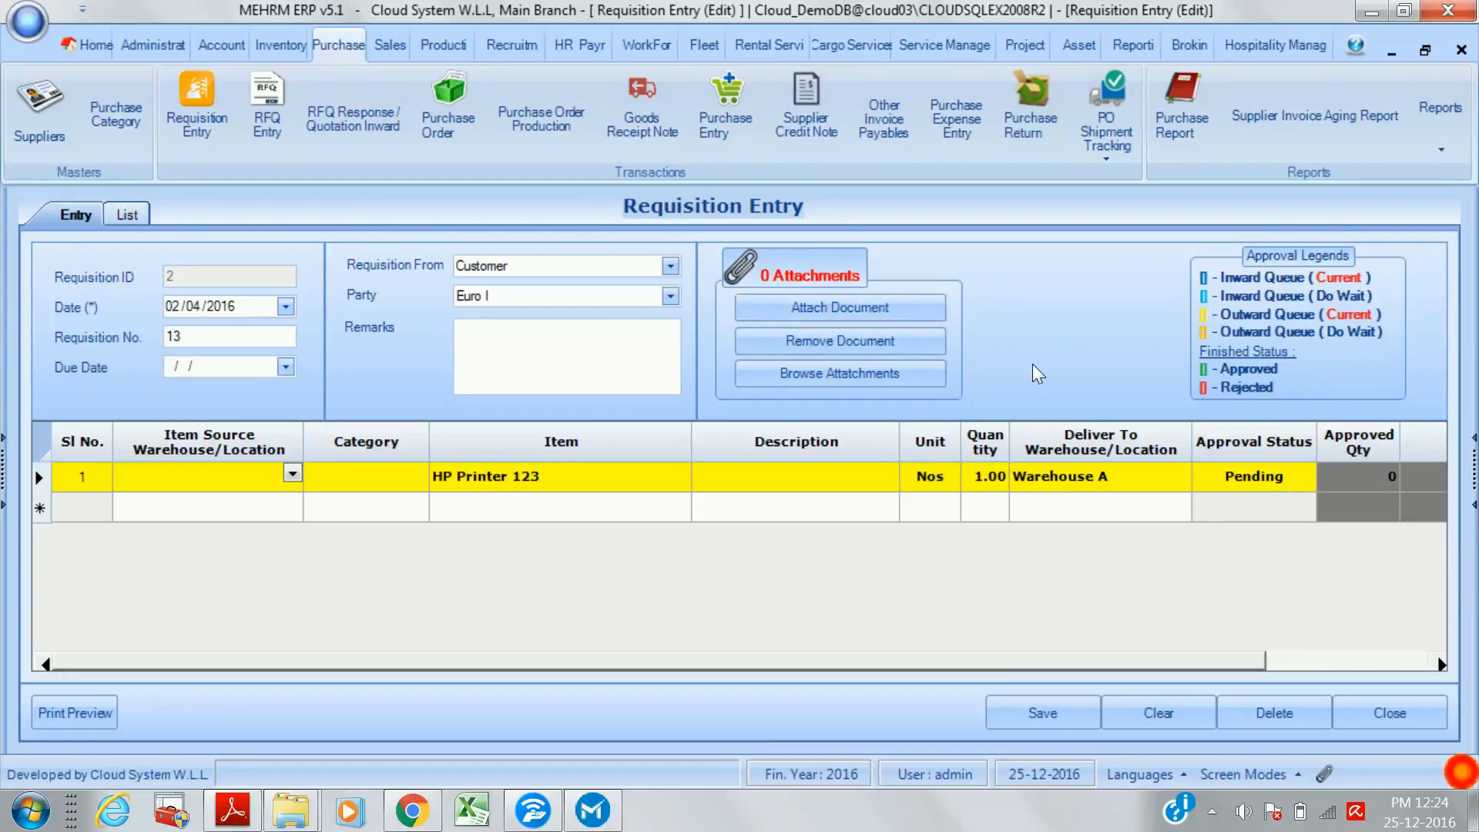
pyautogui.click(1391, 713)
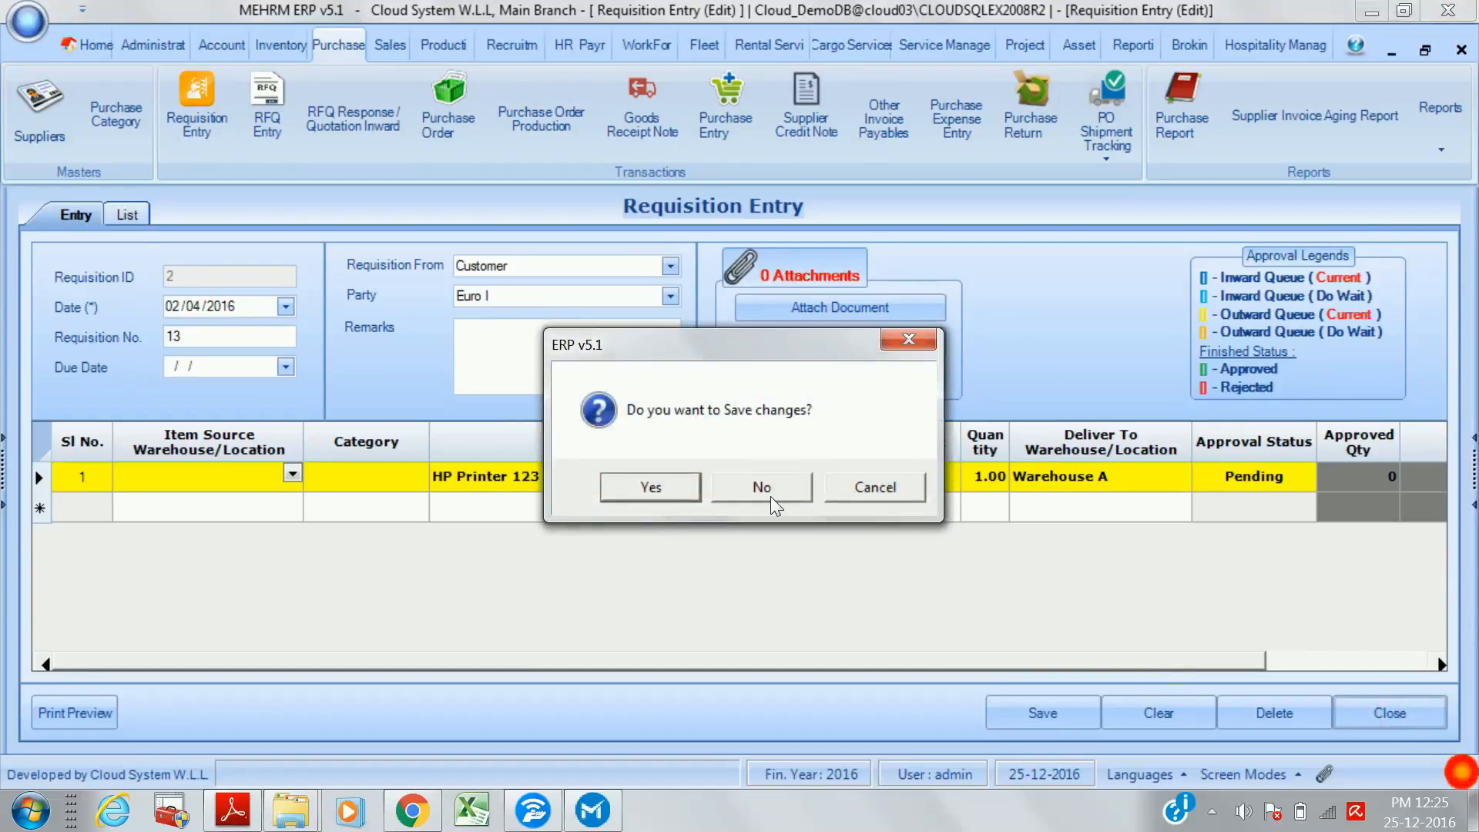
pyautogui.click(850, 496)
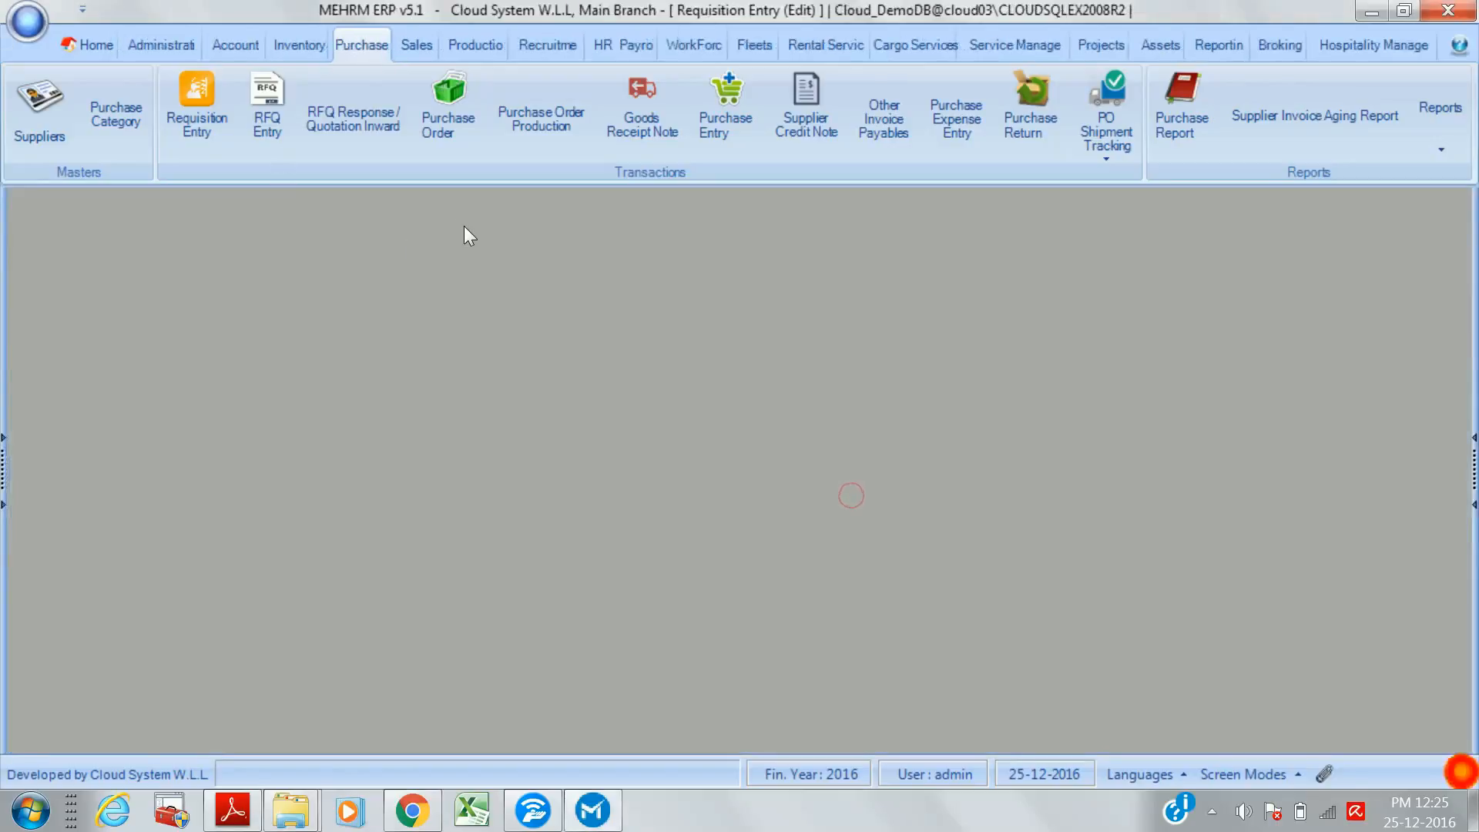
# - Start a new RFQ entry and select requisition number 1 after viewing the available requisitions
pyautogui.click(274, 111)
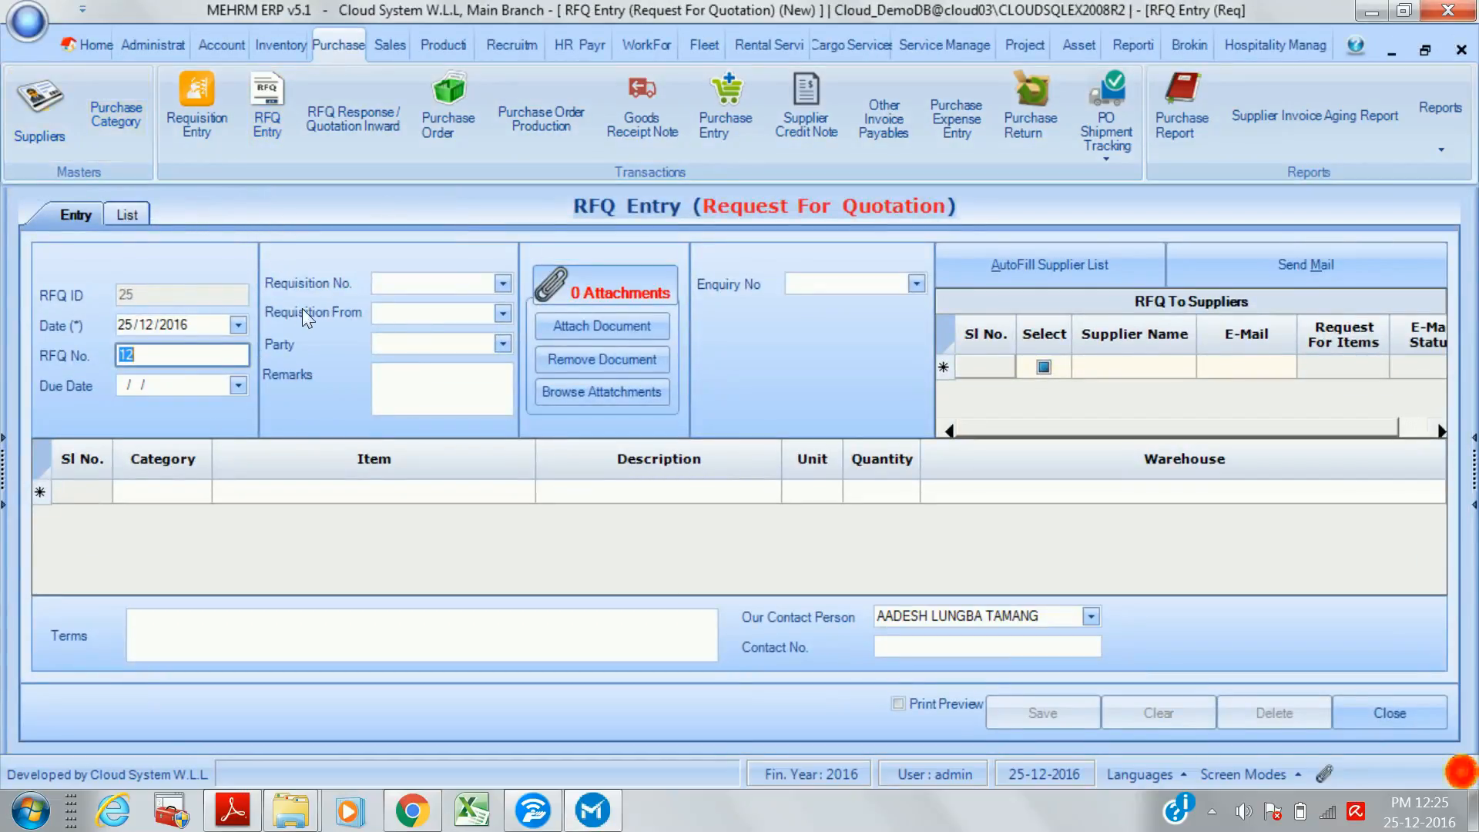
pyautogui.click(503, 284)
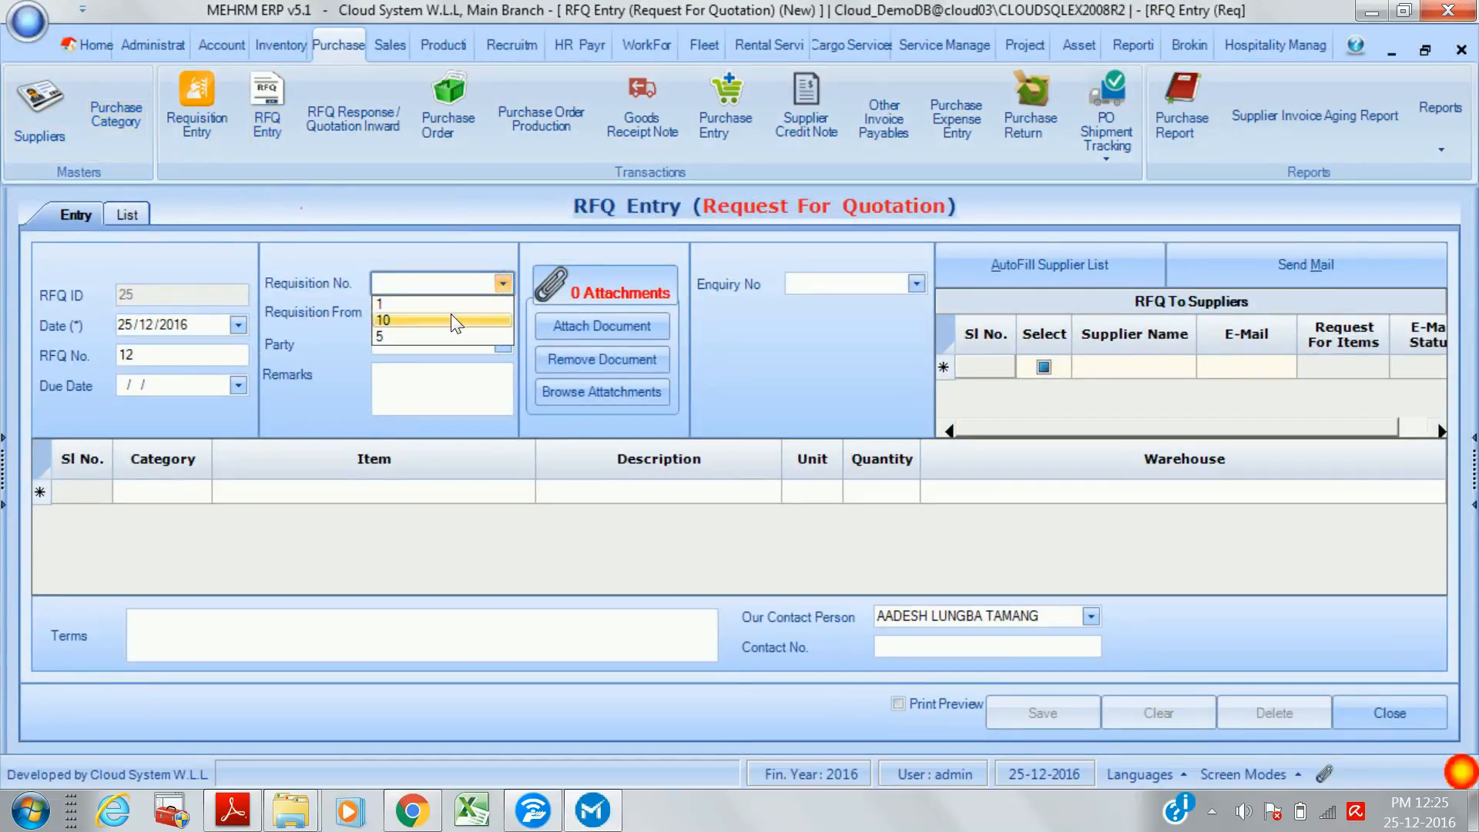
pyautogui.click(416, 320)
pyautogui.click(503, 290)
pyautogui.click(430, 302)
pyautogui.click(509, 281)
pyautogui.click(432, 356)
# - Try Employee as the RFQ's requisition source, and set Requisition From to Supplier
pyautogui.press('Tab')
pyautogui.press('Down')
pyautogui.press('Return')
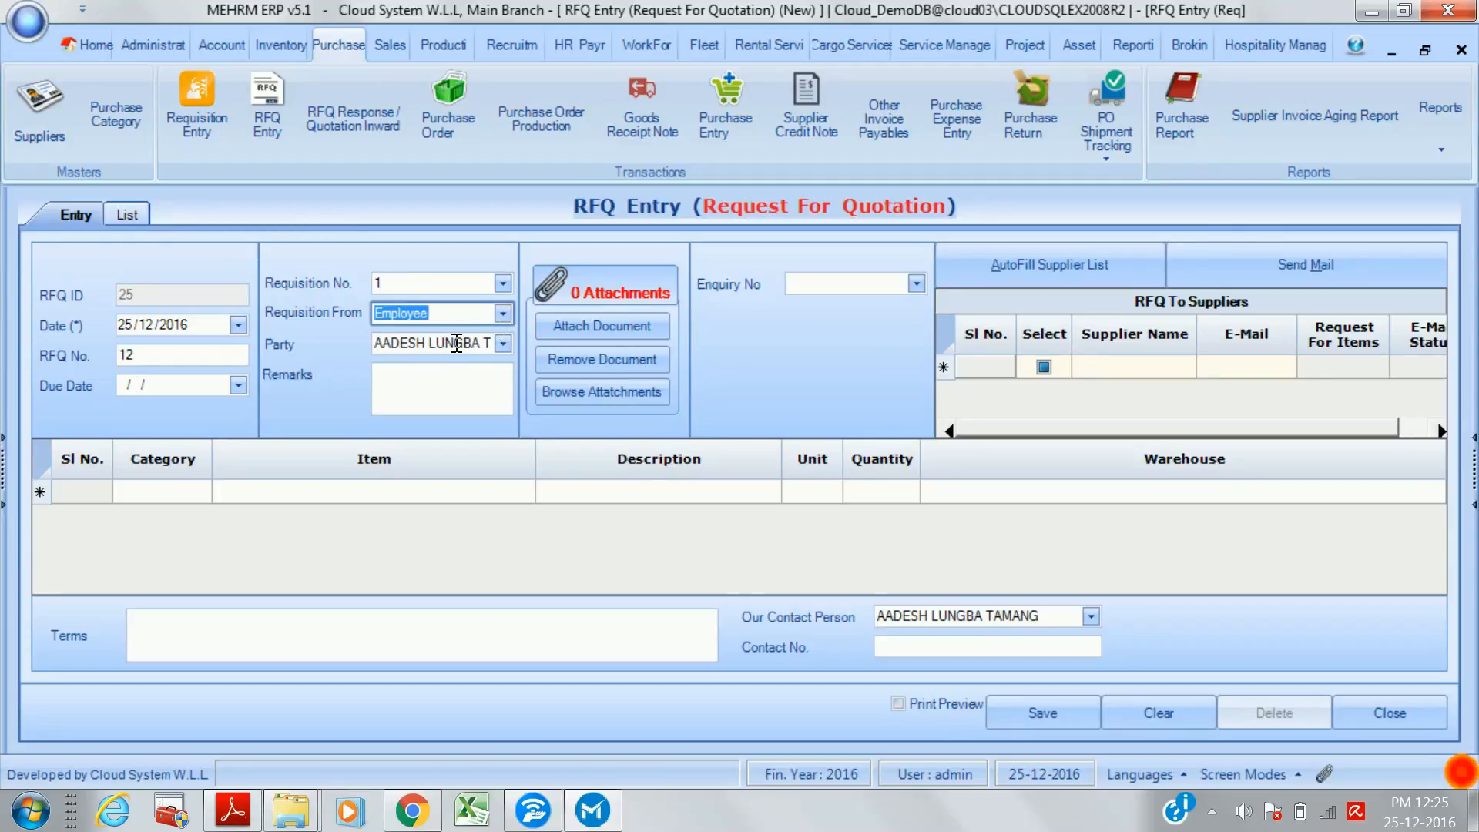
pyautogui.click(506, 310)
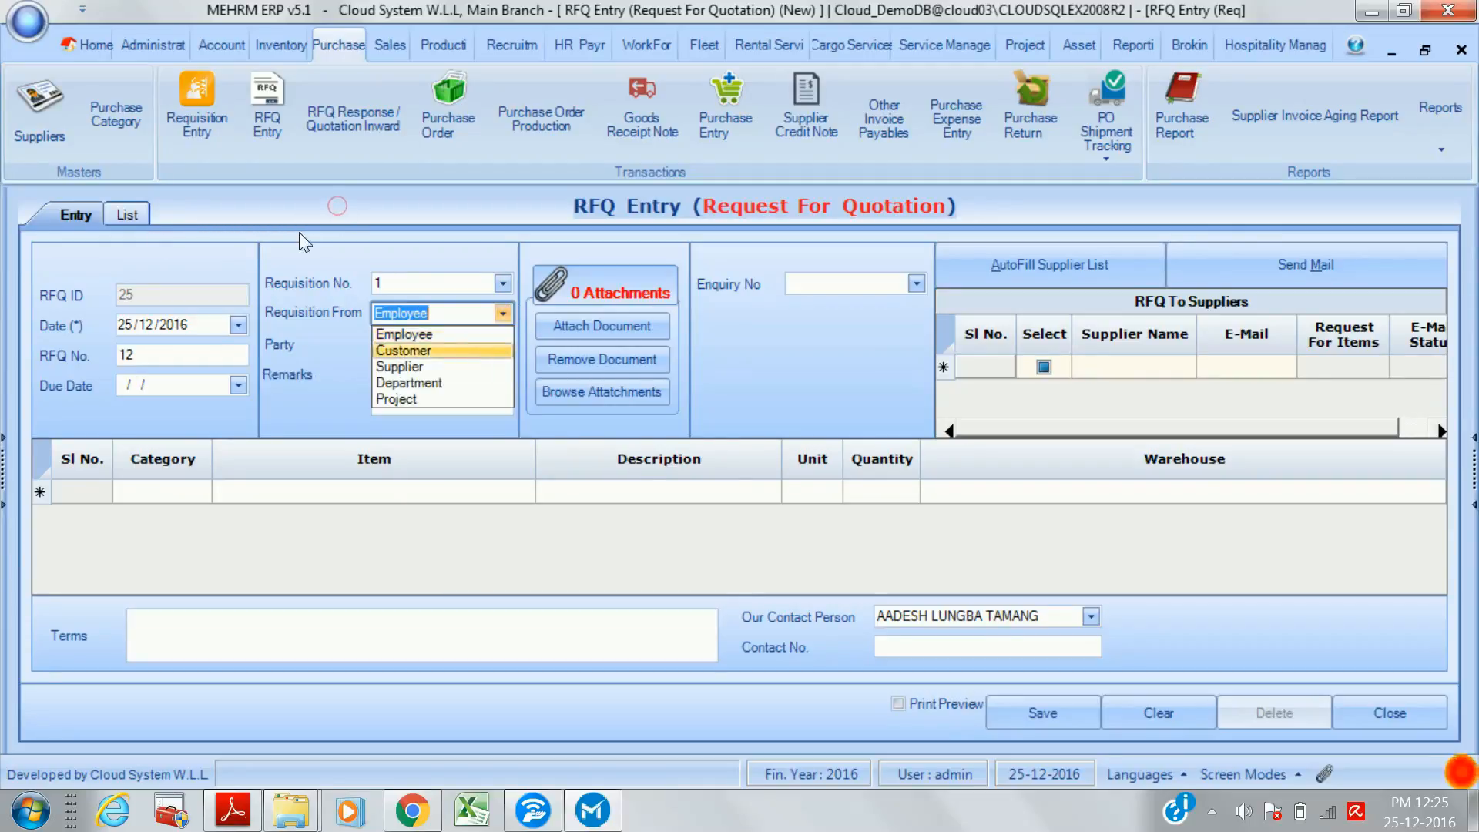
pyautogui.click(429, 374)
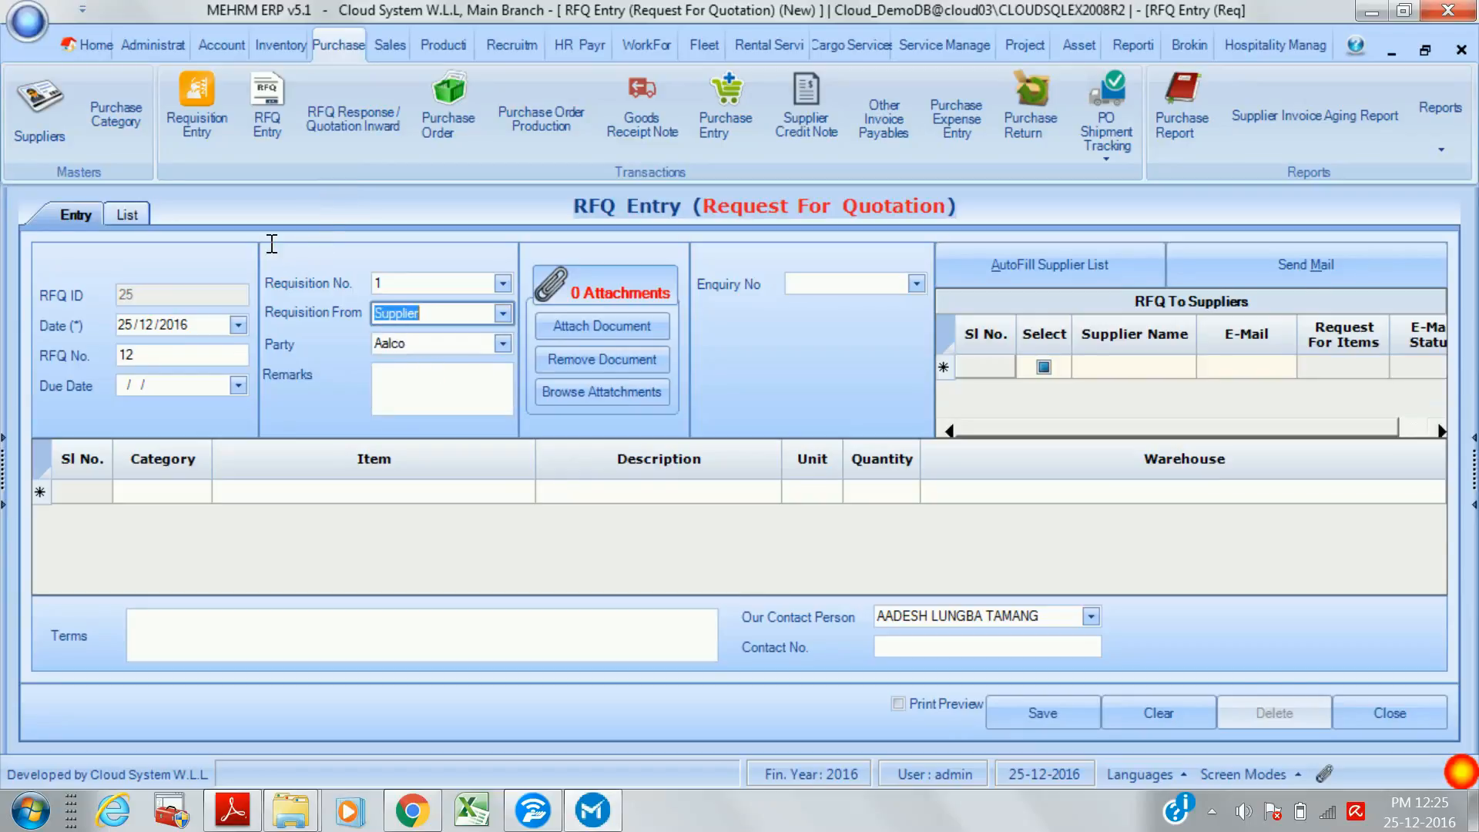
# - Set Requisition From to Project, load enquiry number 2 into the RFQ and autofill its supplier list
pyautogui.click(499, 316)
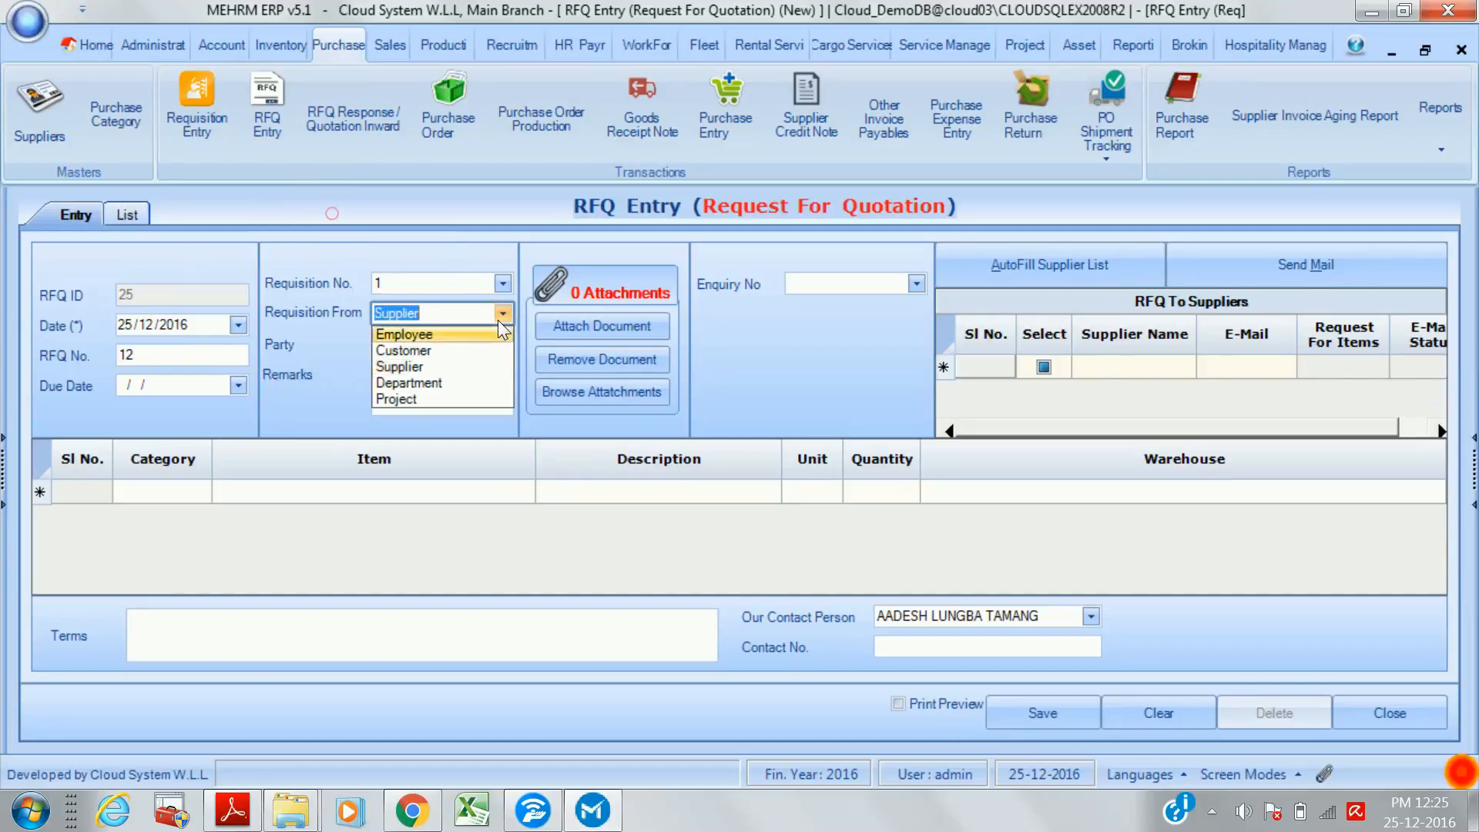
pyautogui.click(410, 402)
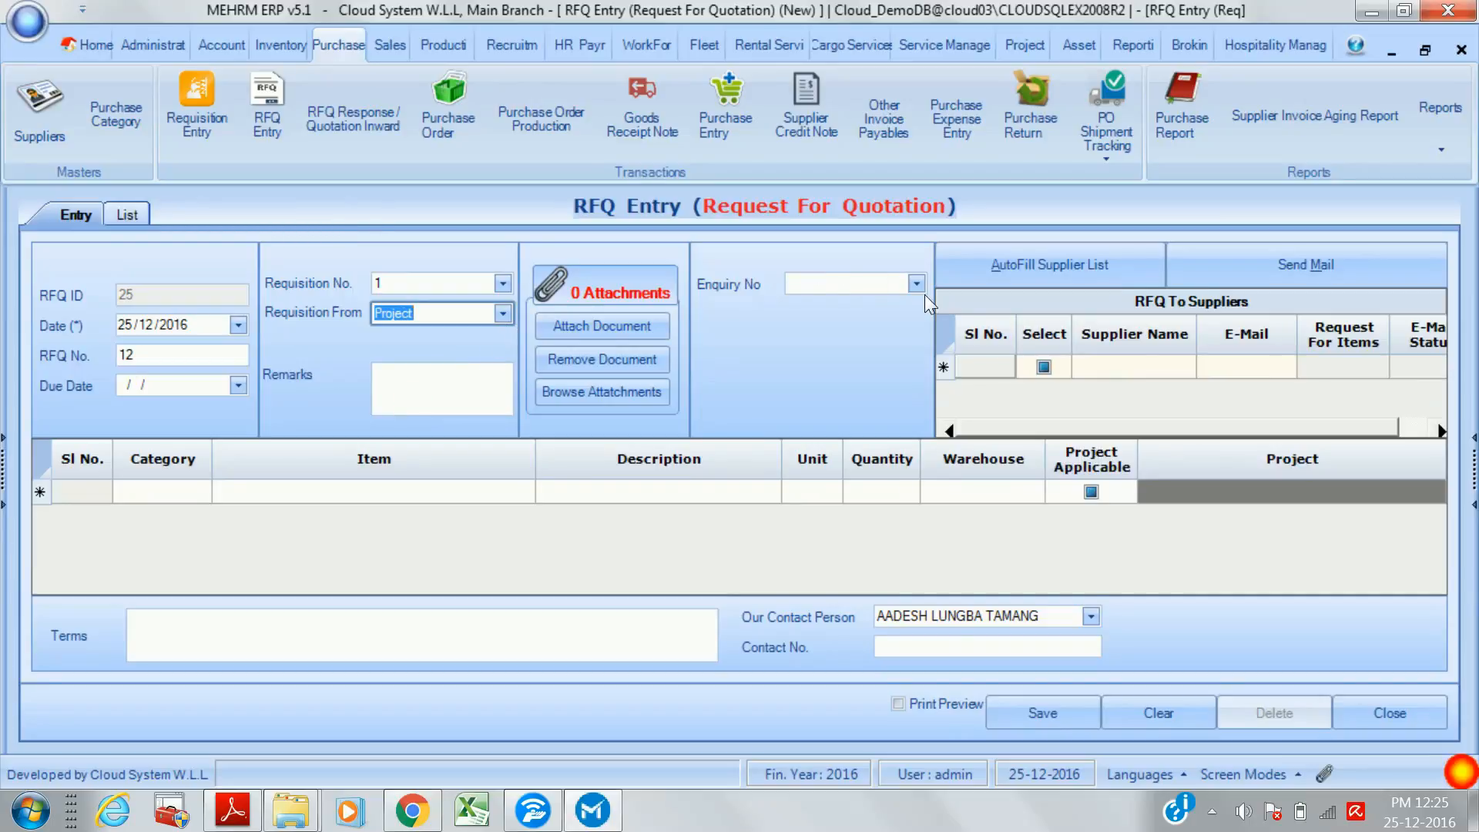
pyautogui.click(888, 278)
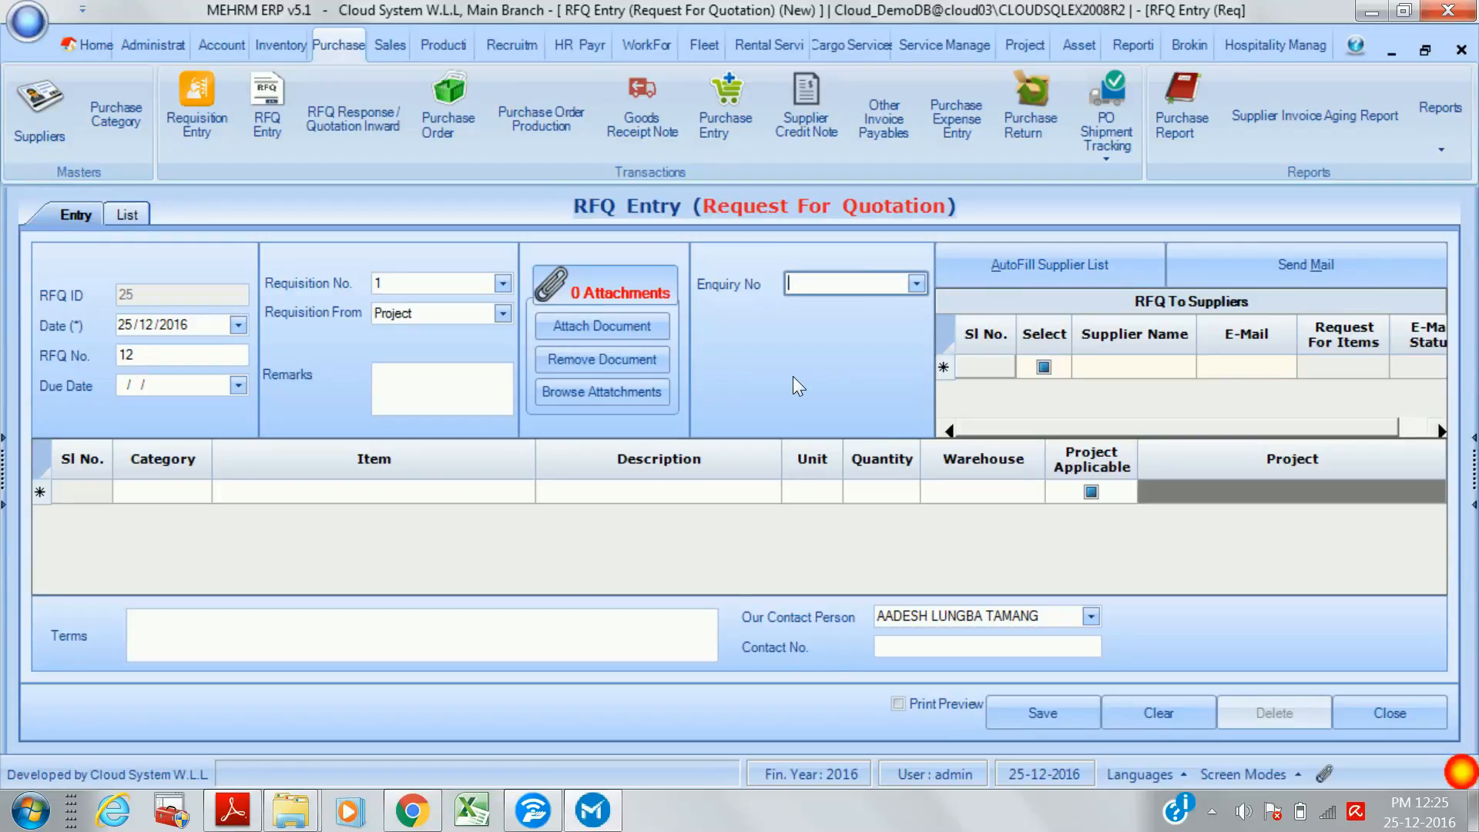
pyautogui.click(917, 285)
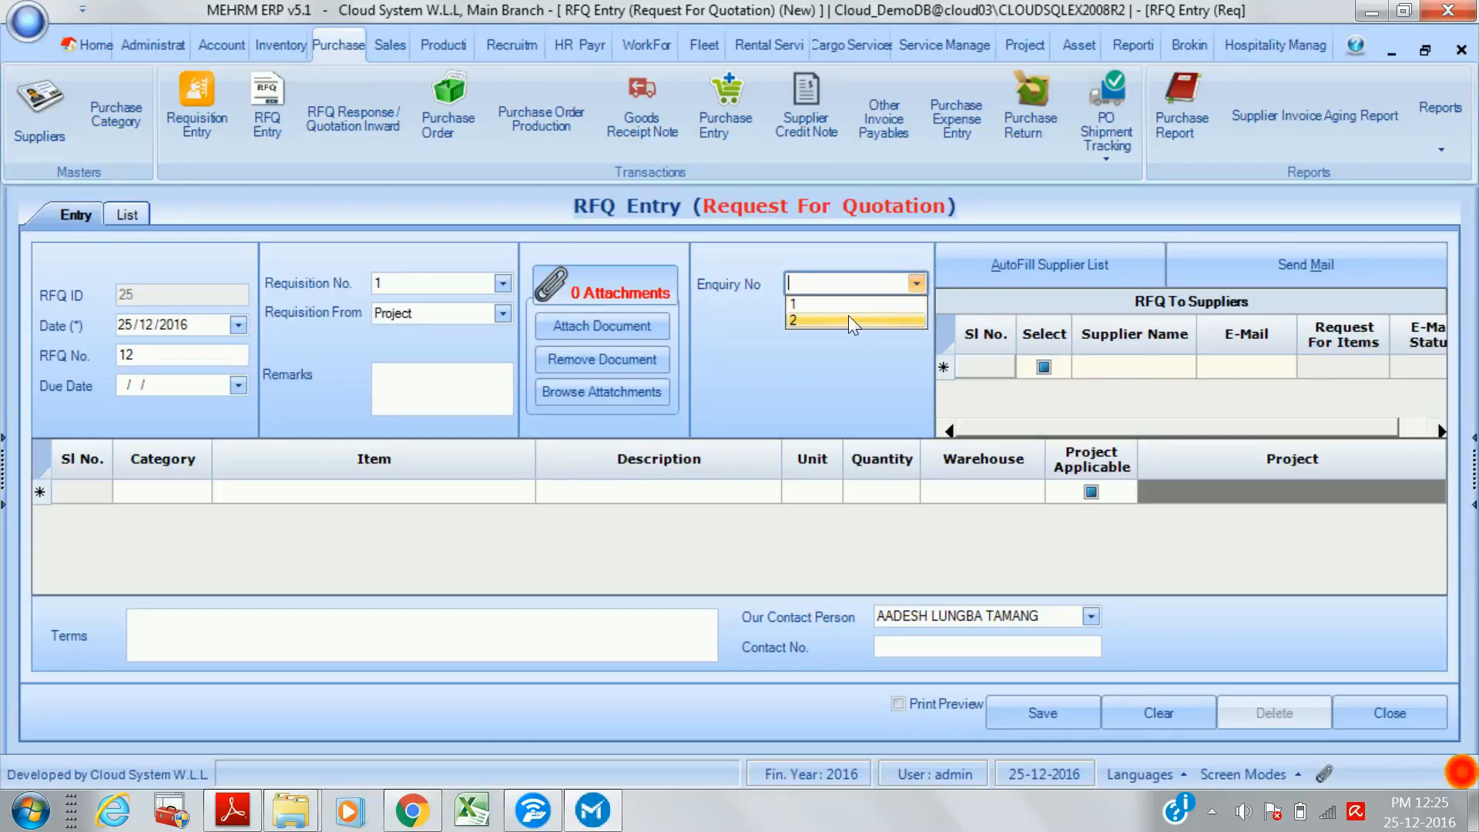
pyautogui.click(849, 319)
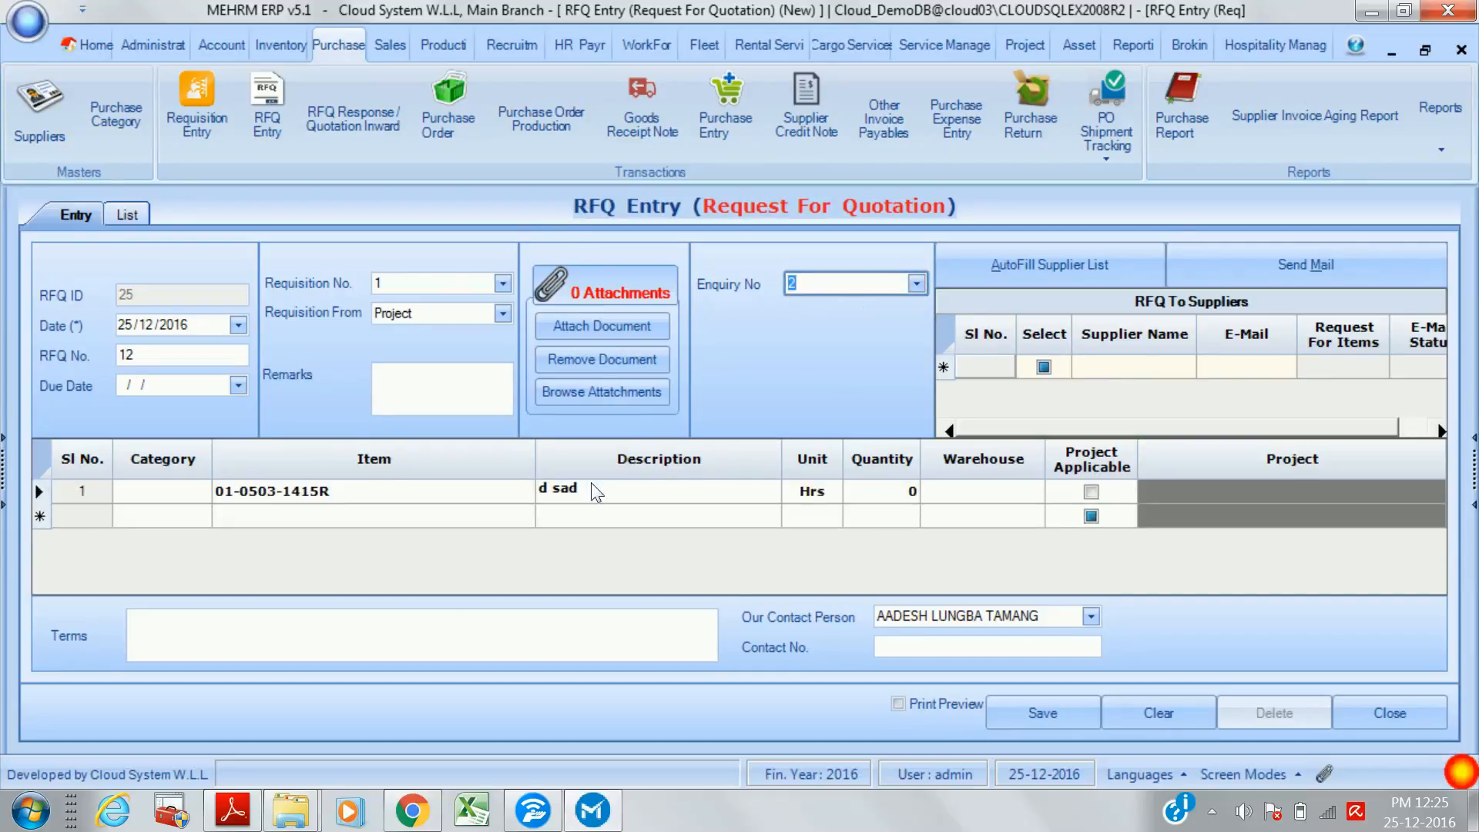
pyautogui.click(1142, 374)
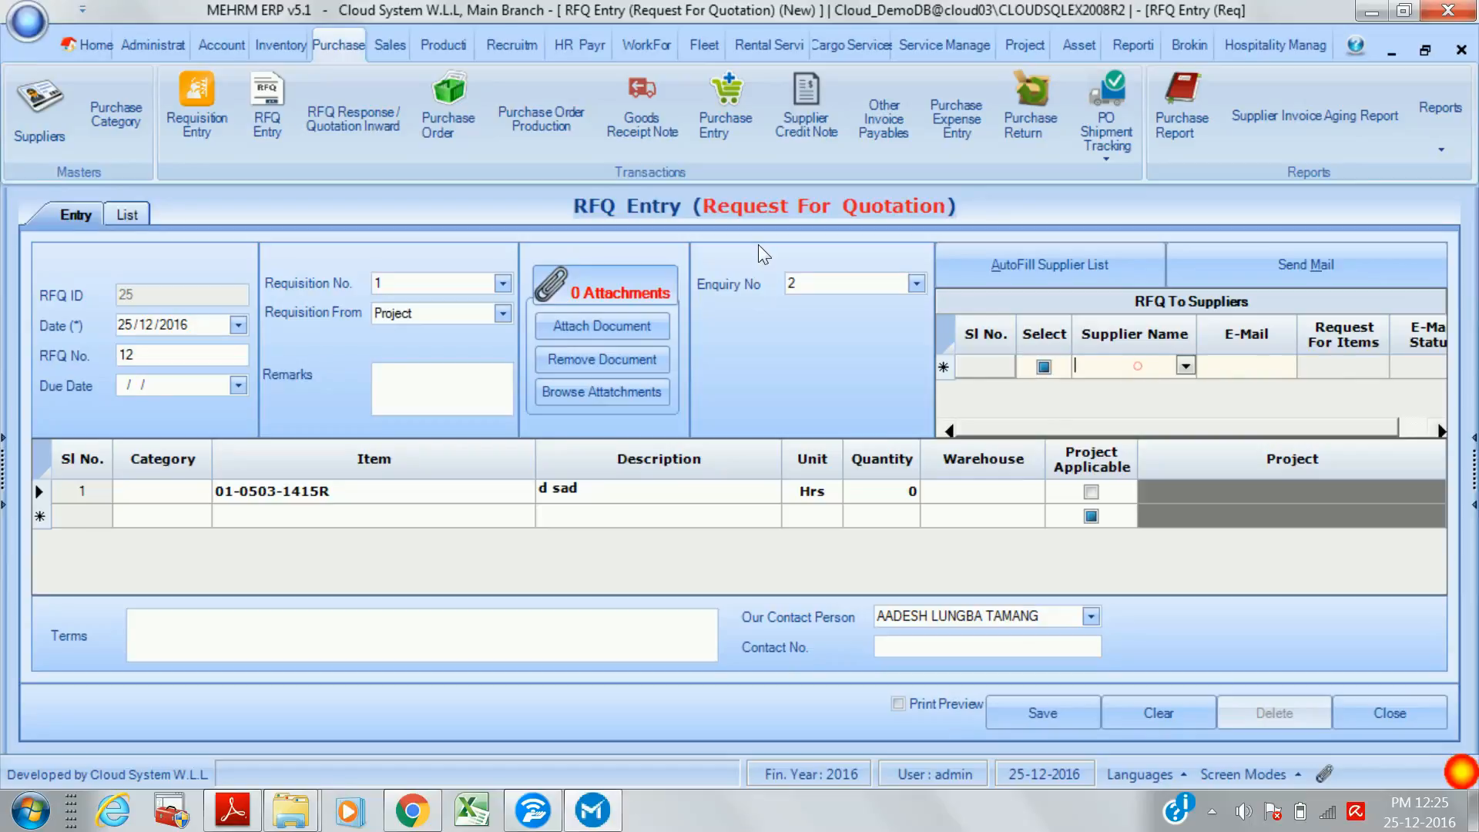
pyautogui.click(1067, 271)
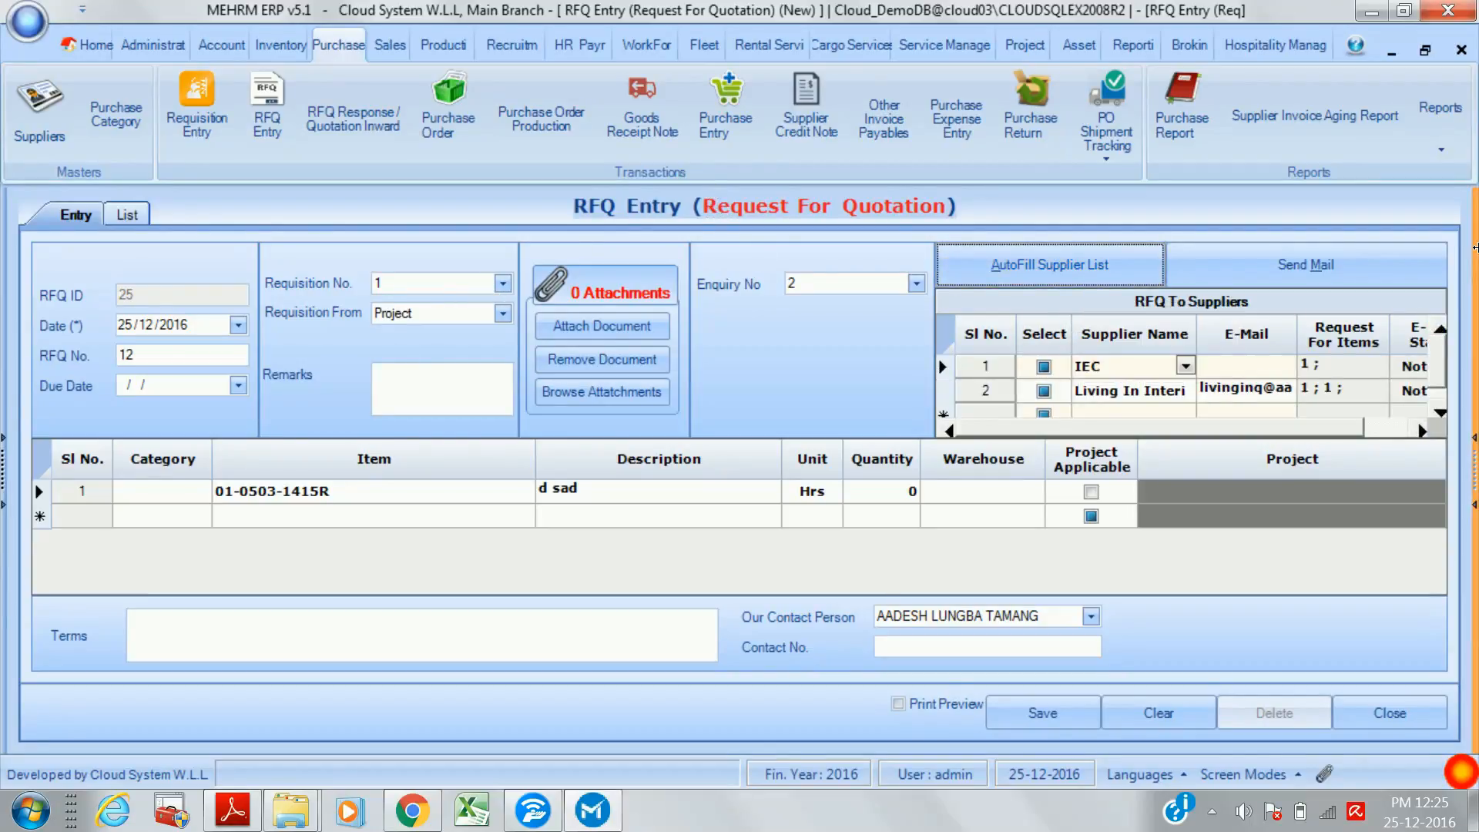
# - Review the RFQ's Send Mail form without sending a message, and close the RFQ entry
pyautogui.click(1302, 275)
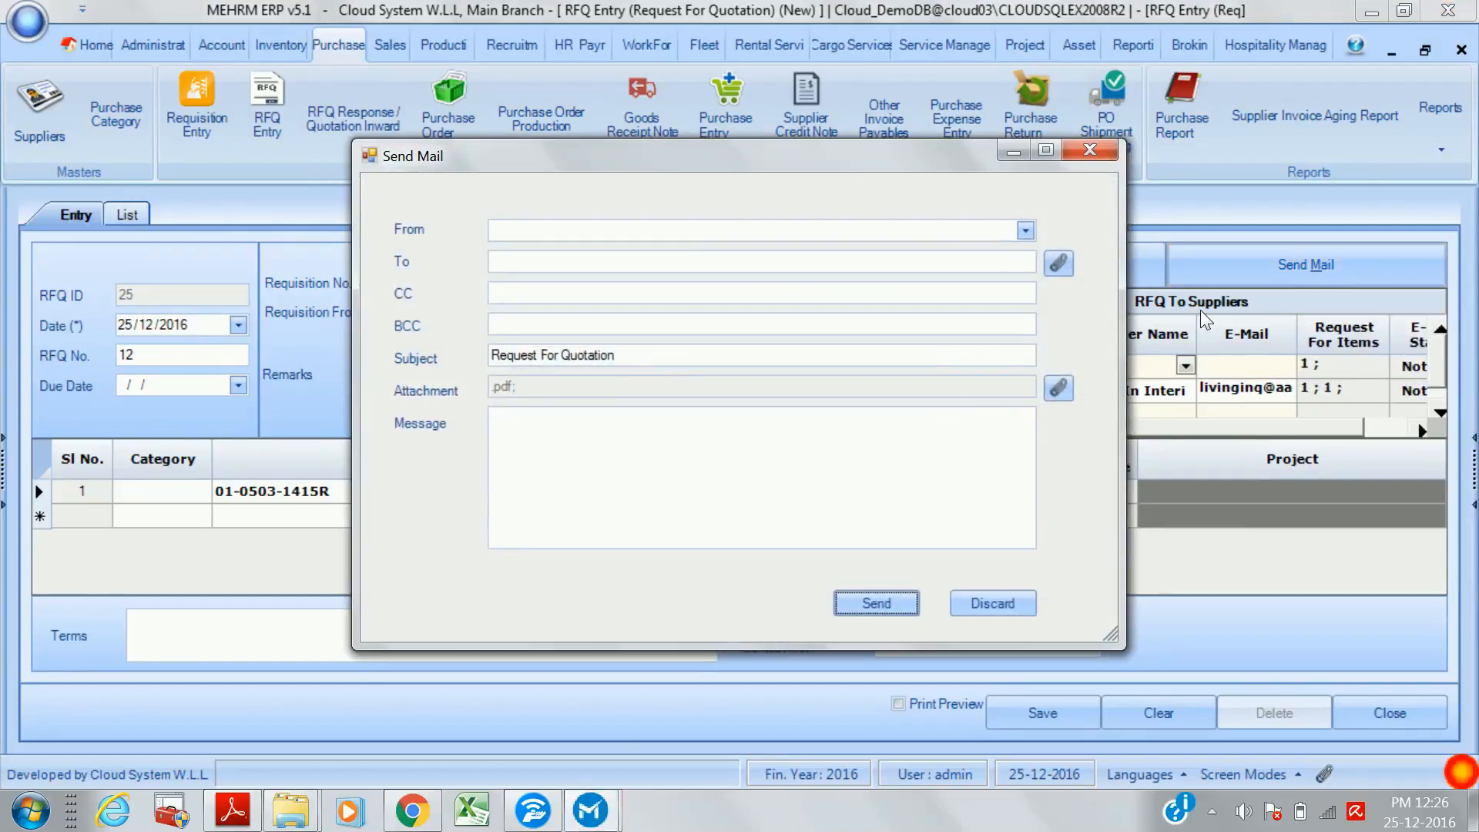
pyautogui.click(547, 229)
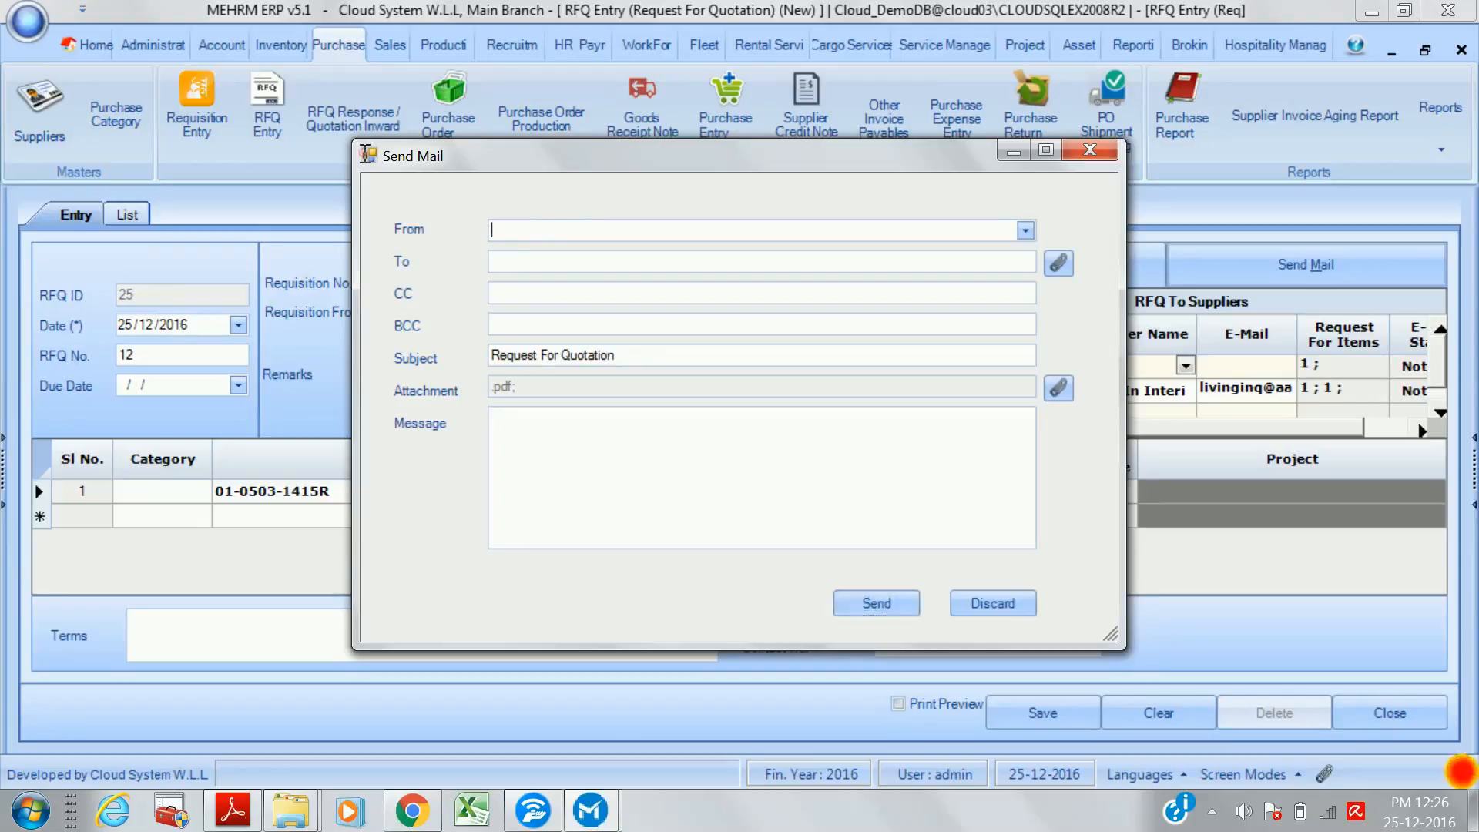
pyautogui.click(993, 603)
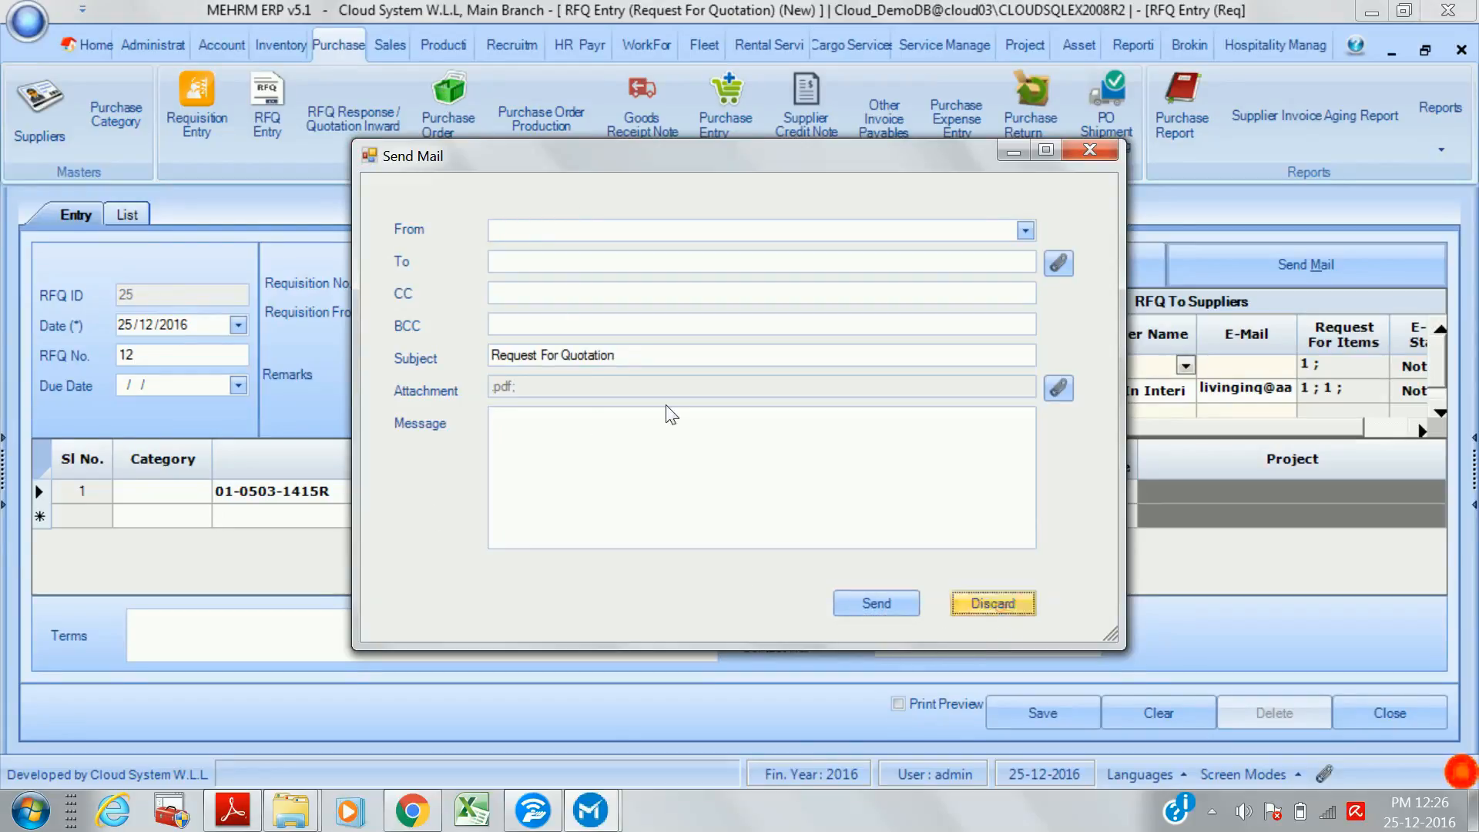
pyautogui.click(1102, 155)
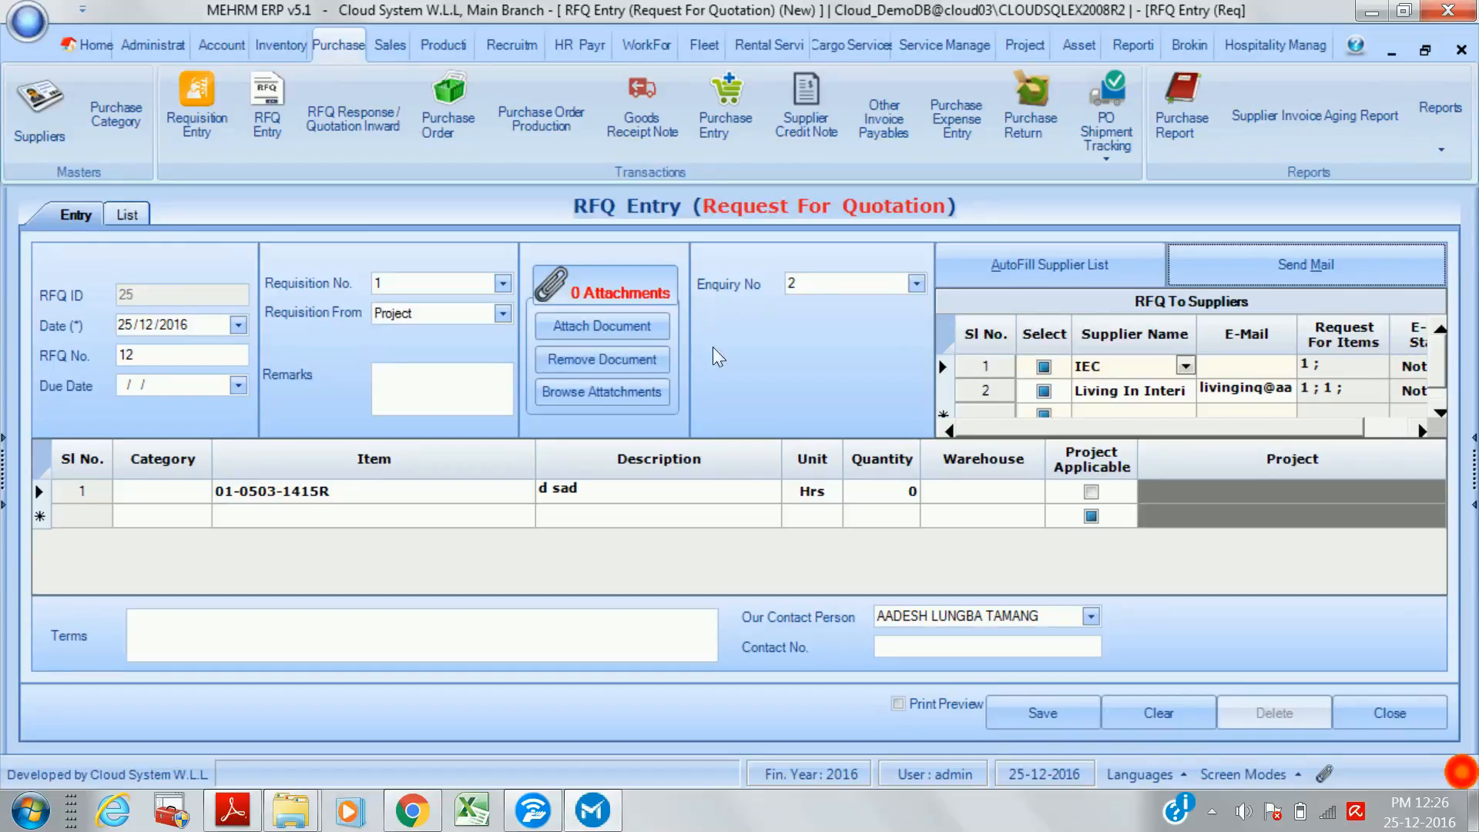
pyautogui.click(1367, 721)
pyautogui.click(738, 487)
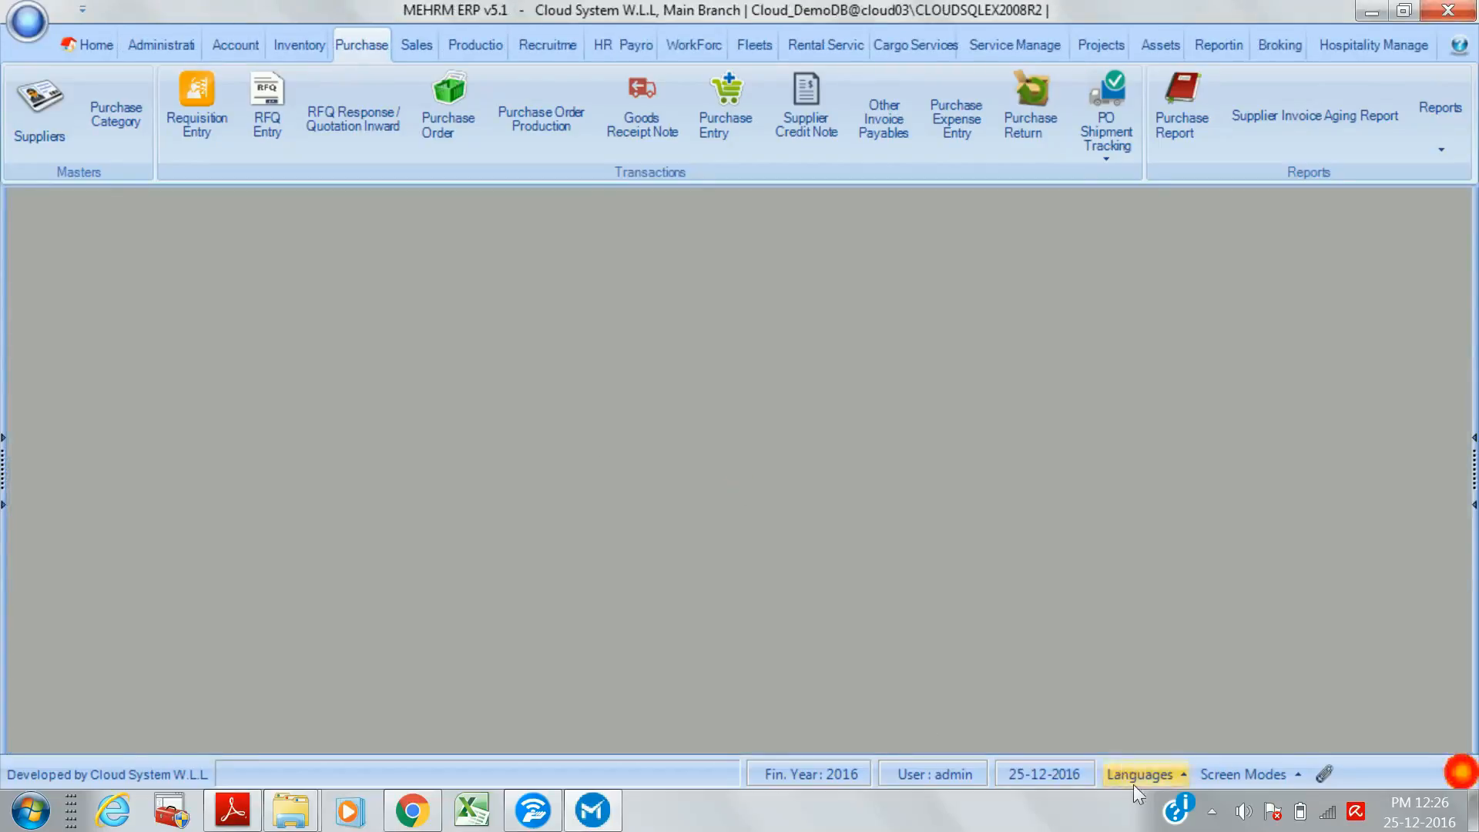
pyautogui.click(1212, 811)
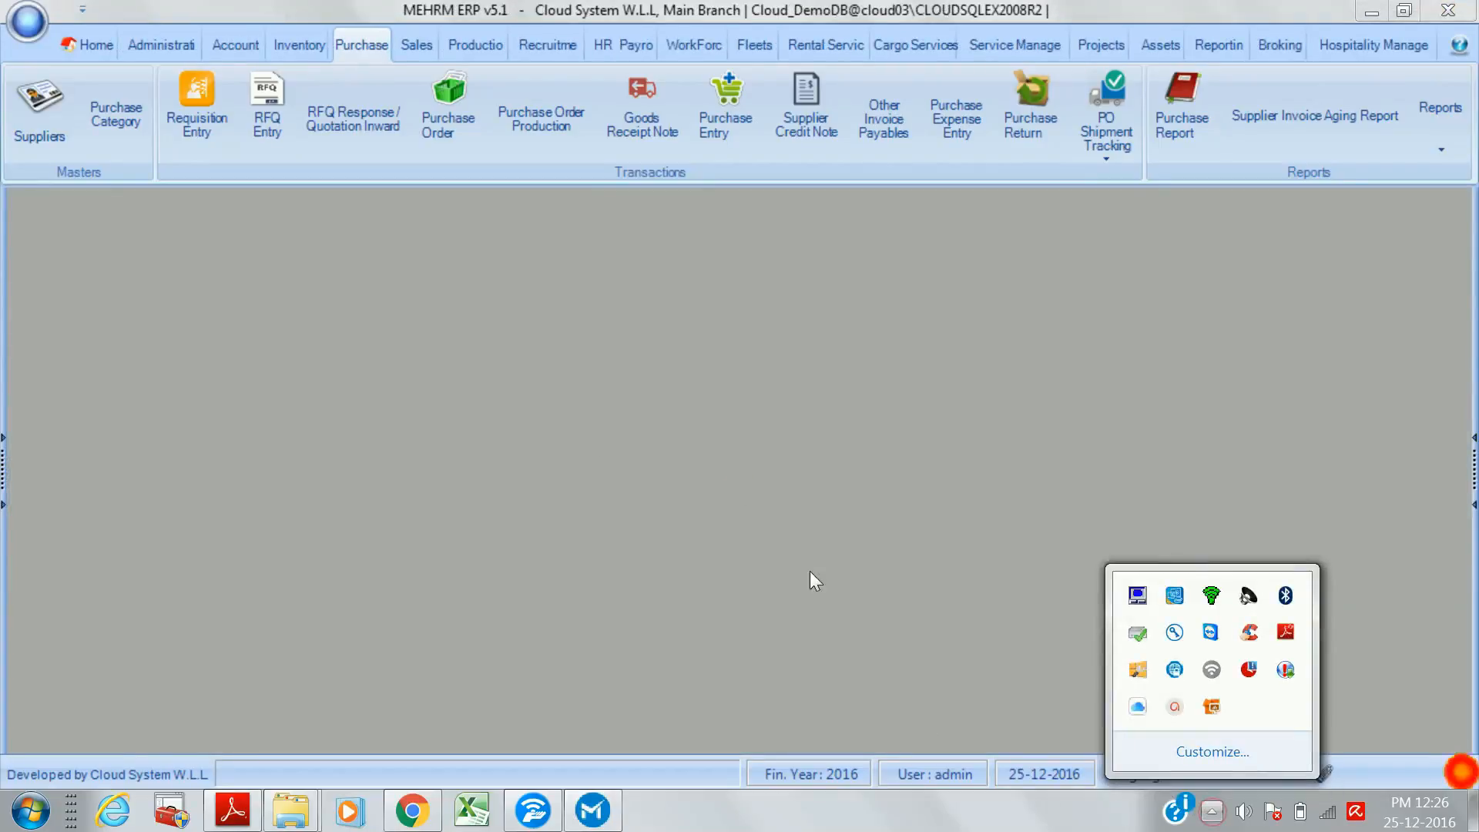
pyautogui.click(618, 466)
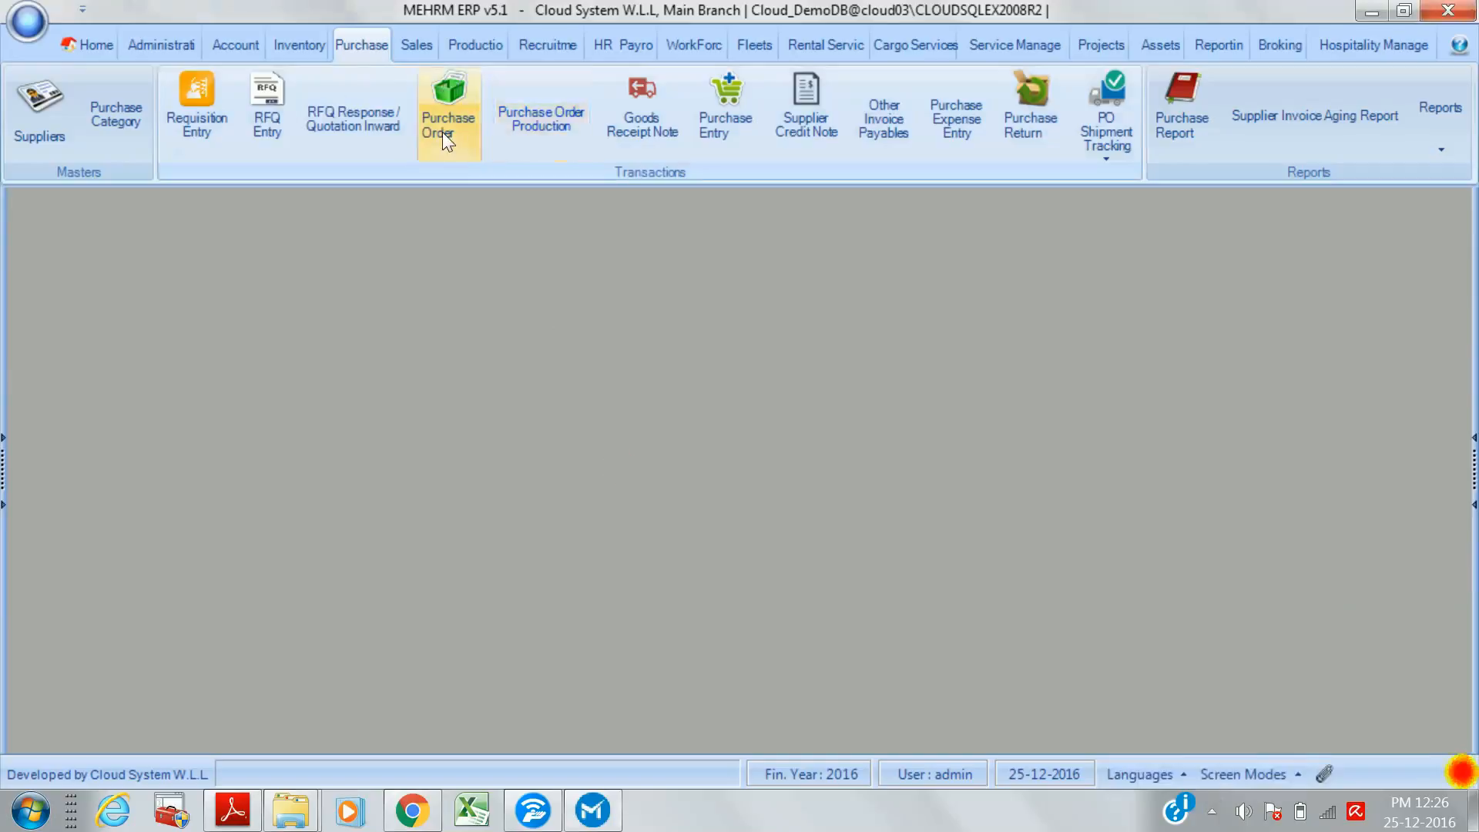
# - List the RFQ Response / Quotation Inward entries from 01/01/2015, review ABC Company's response No. 4 and close it
pyautogui.click(353, 128)
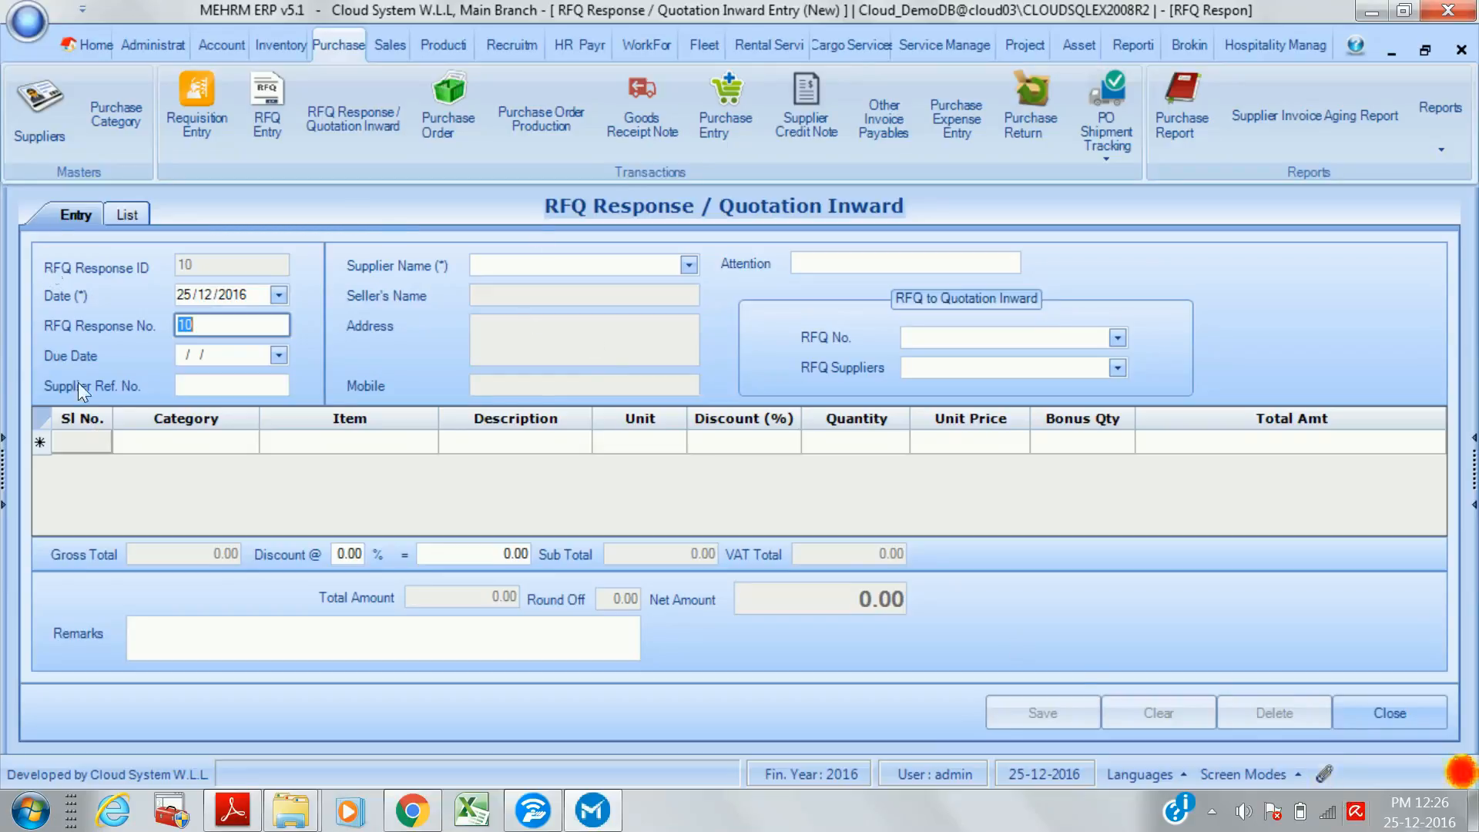
pyautogui.click(125, 215)
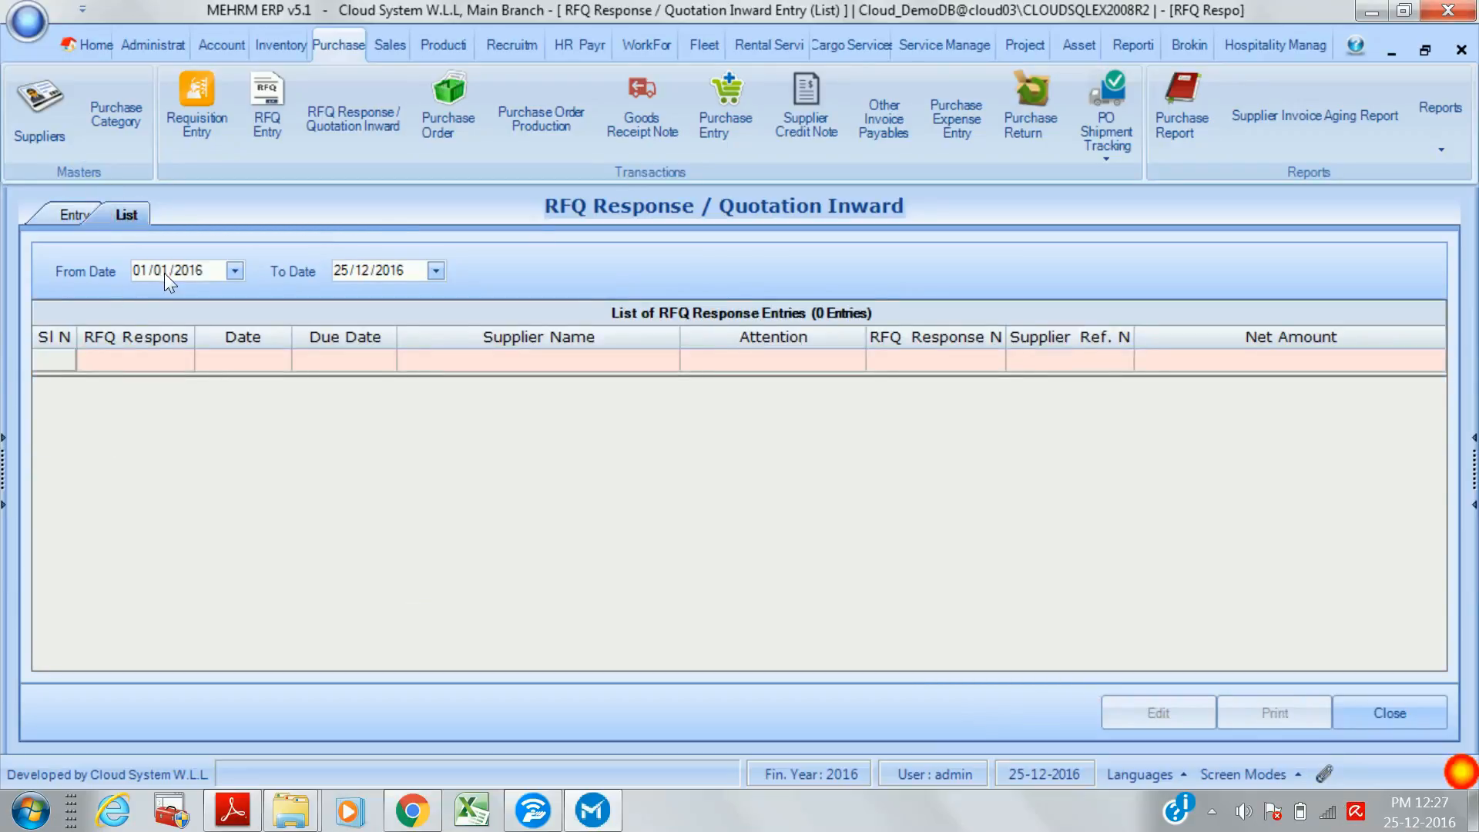
pyautogui.click(197, 272)
pyautogui.press('Up')
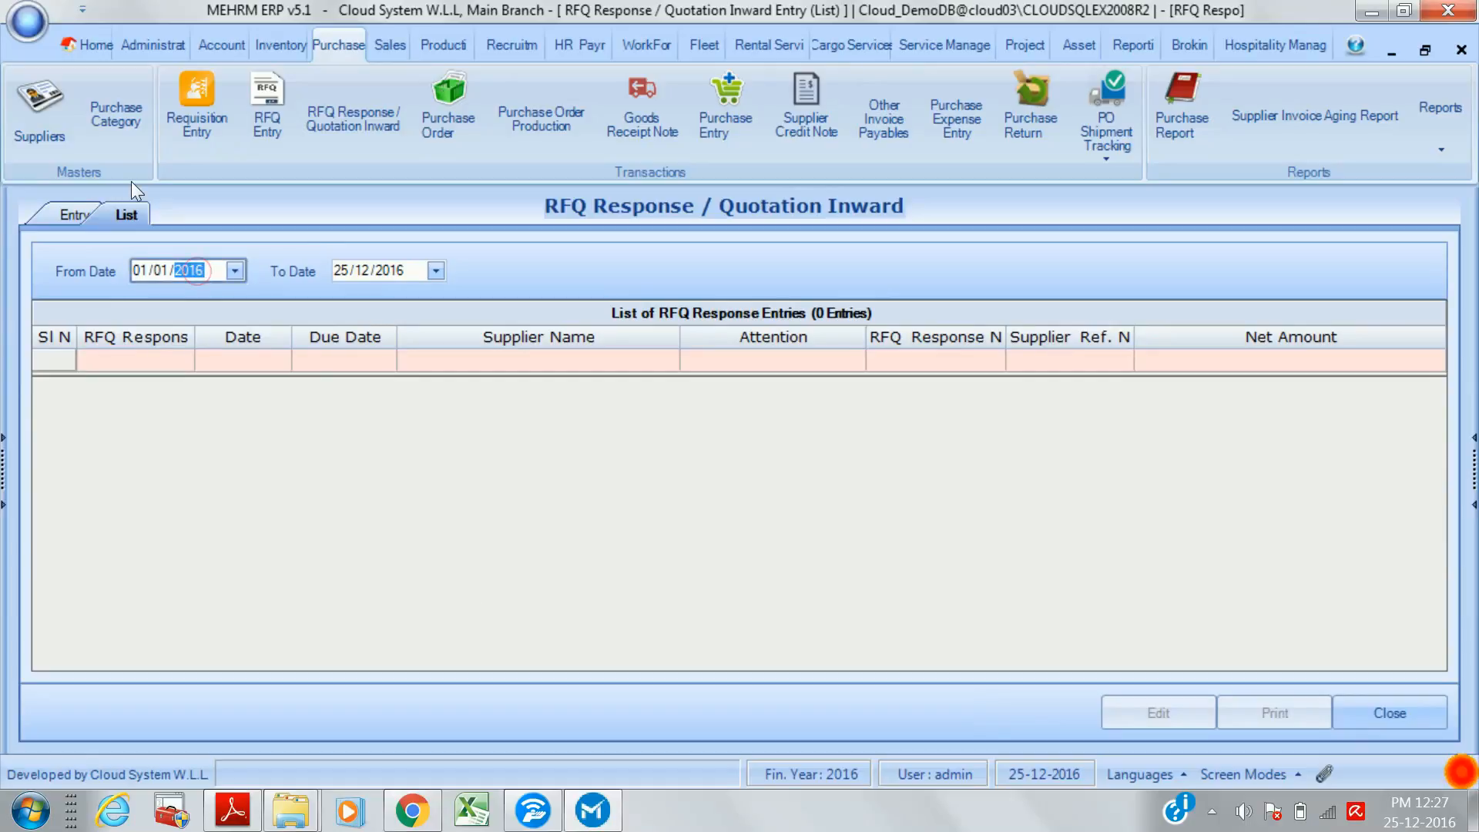
pyautogui.click(198, 270)
pyautogui.press('Down')
pyautogui.press('Down')
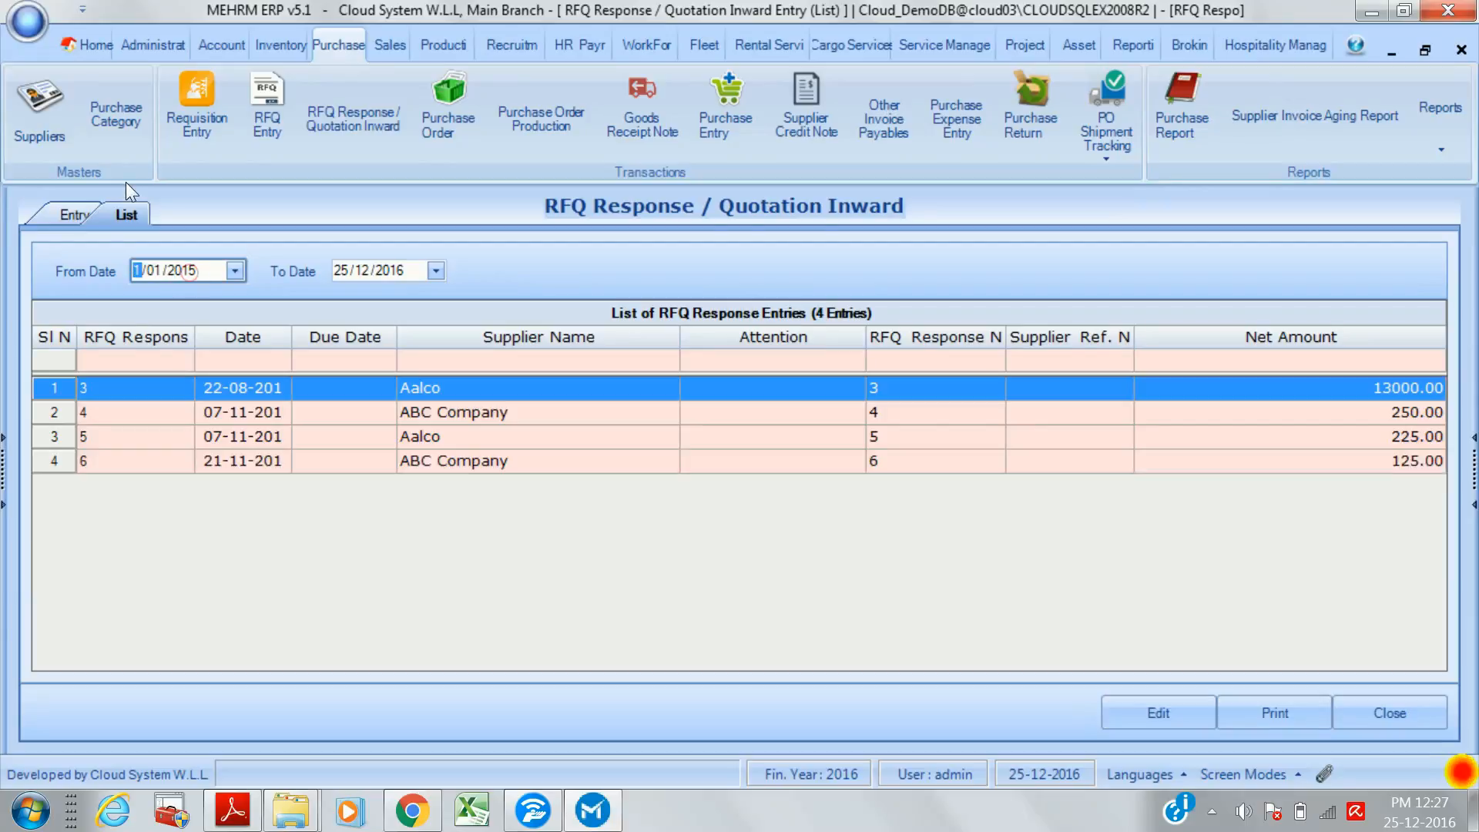
pyautogui.doubleClick(393, 418)
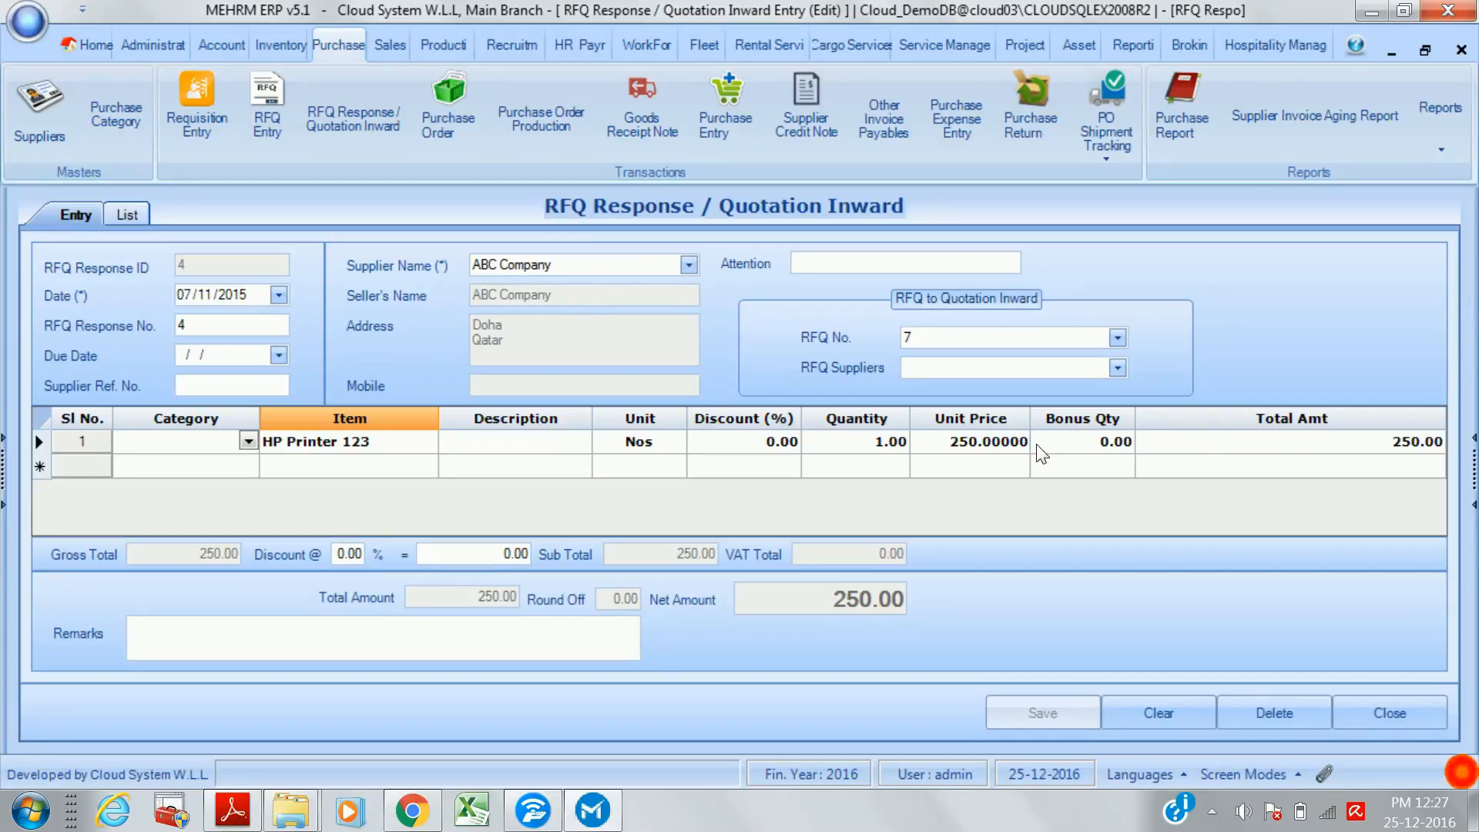
pyautogui.click(1393, 715)
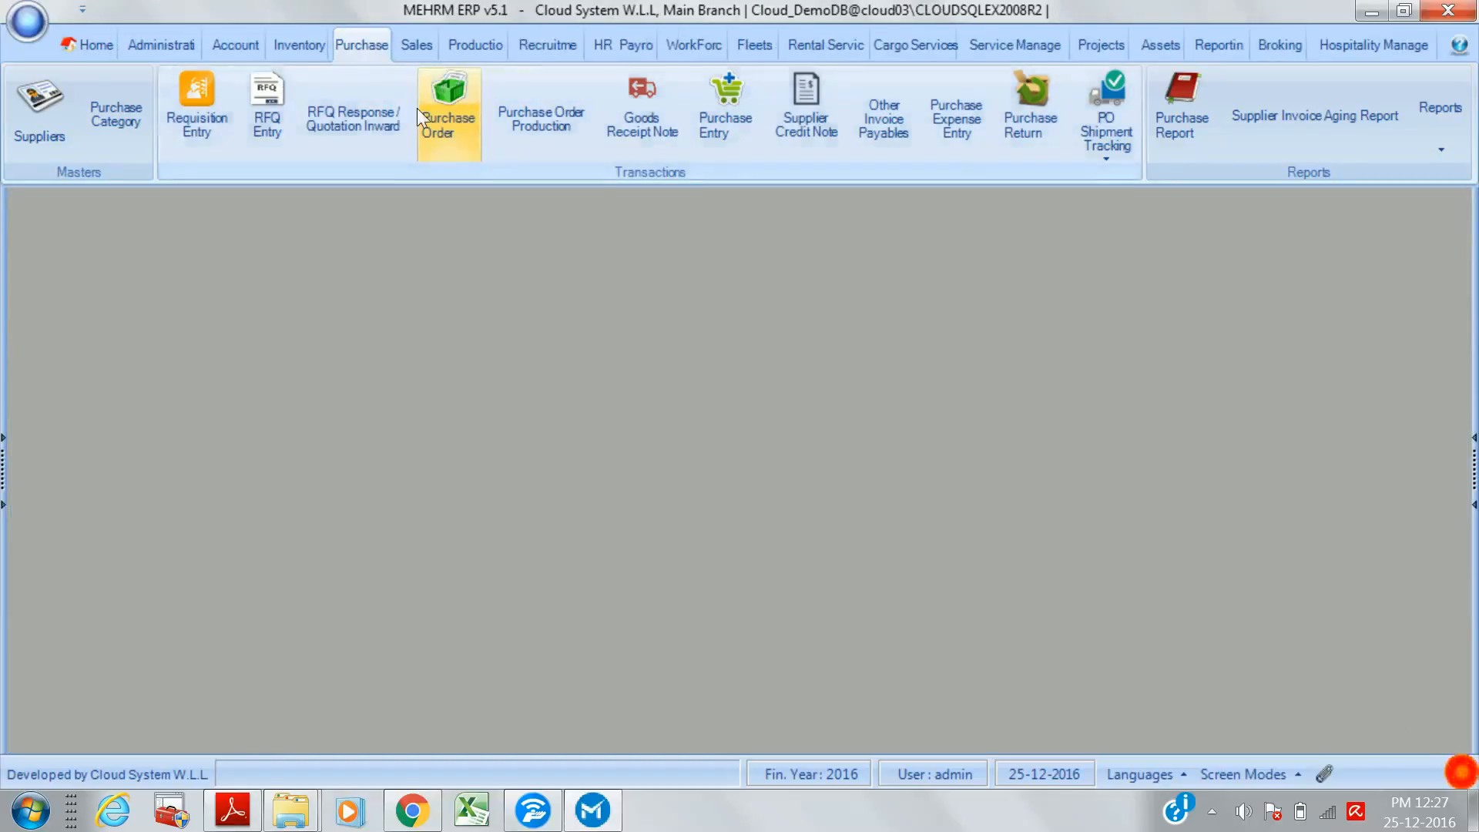
# - Start a new Purchase Order and load RFQ No. 2 with RFQ Response 2
pyautogui.click(456, 115)
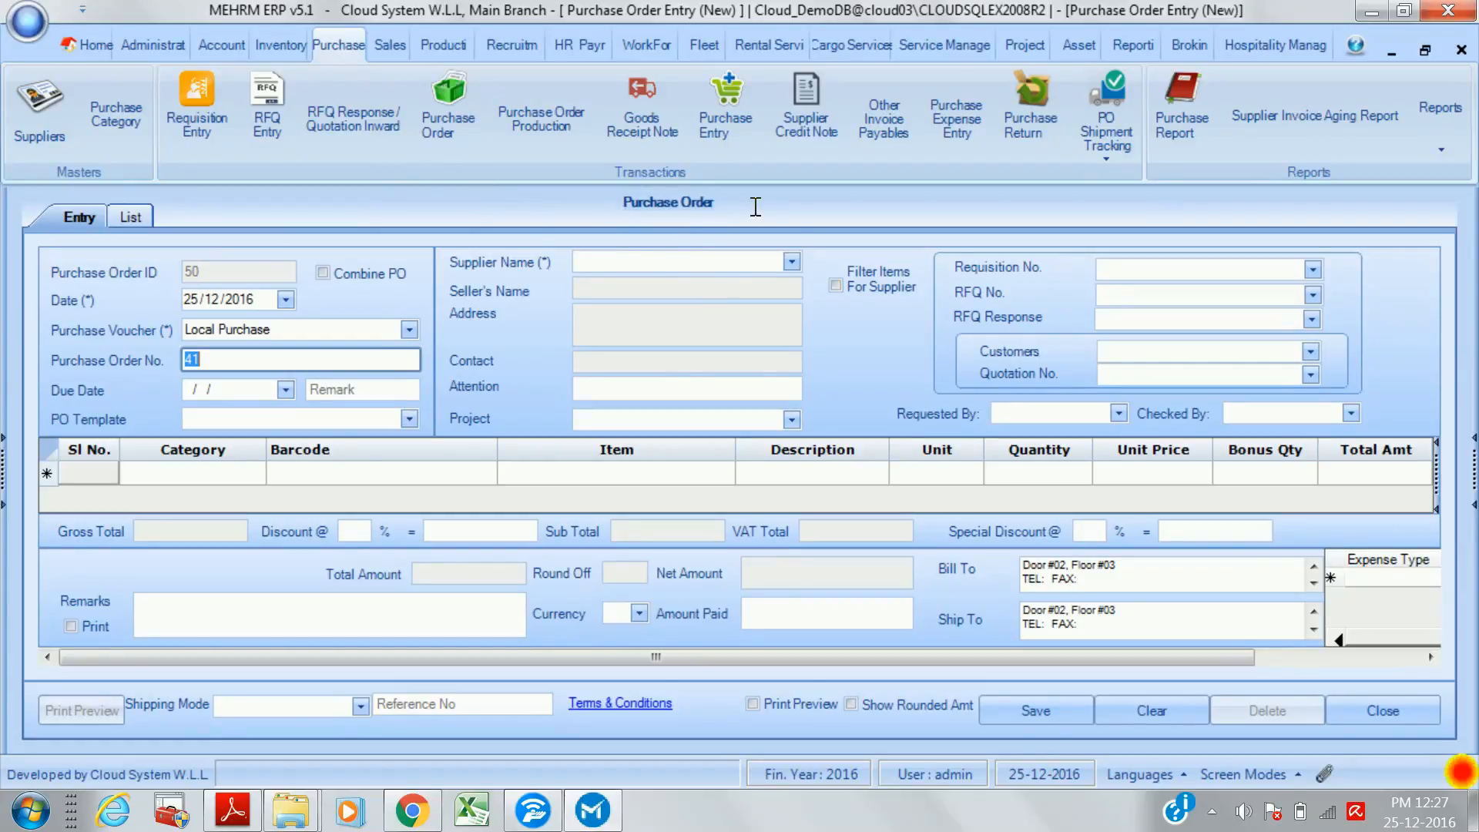
pyautogui.click(1312, 295)
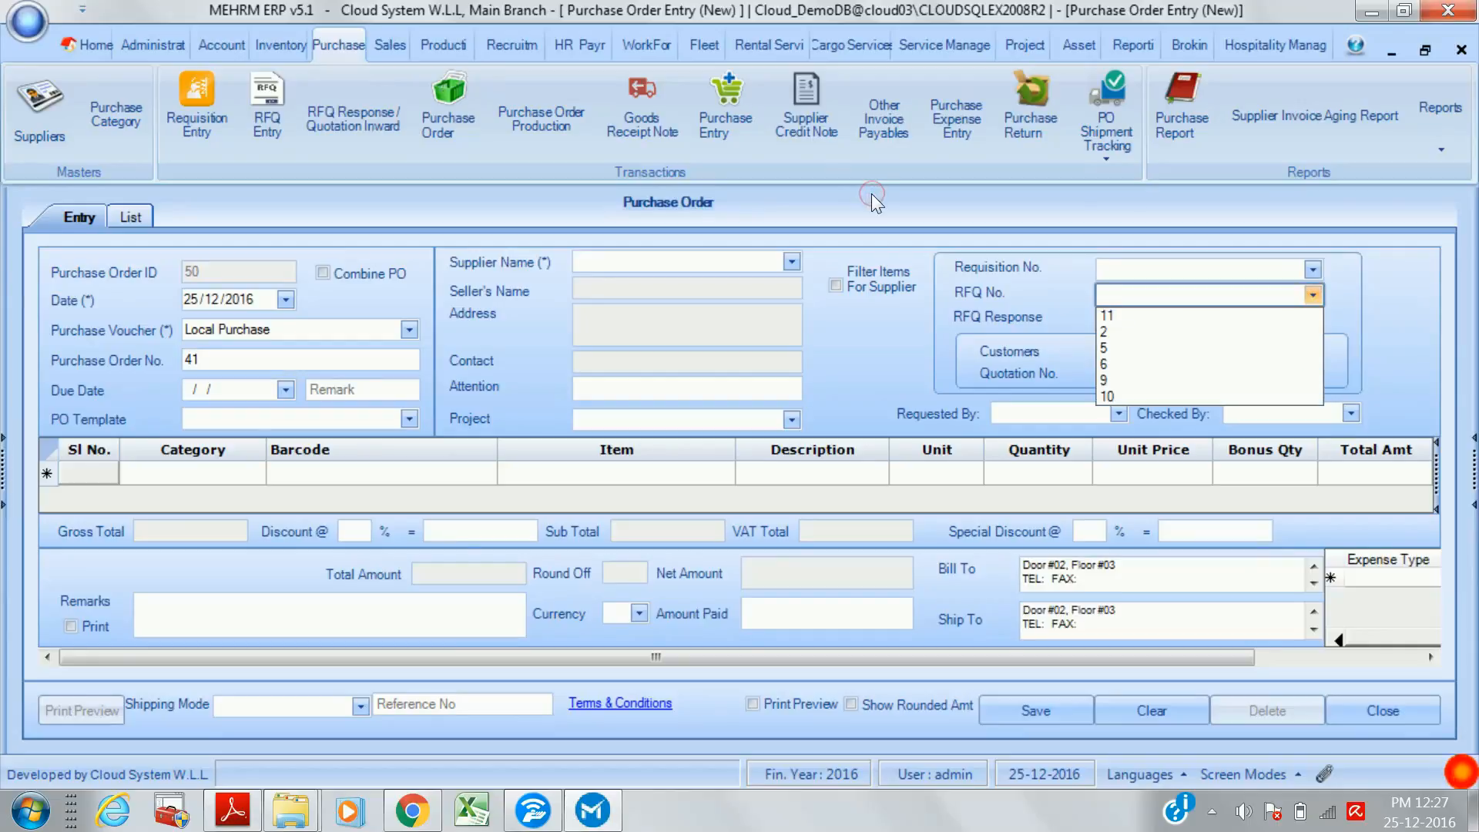
pyautogui.click(1247, 337)
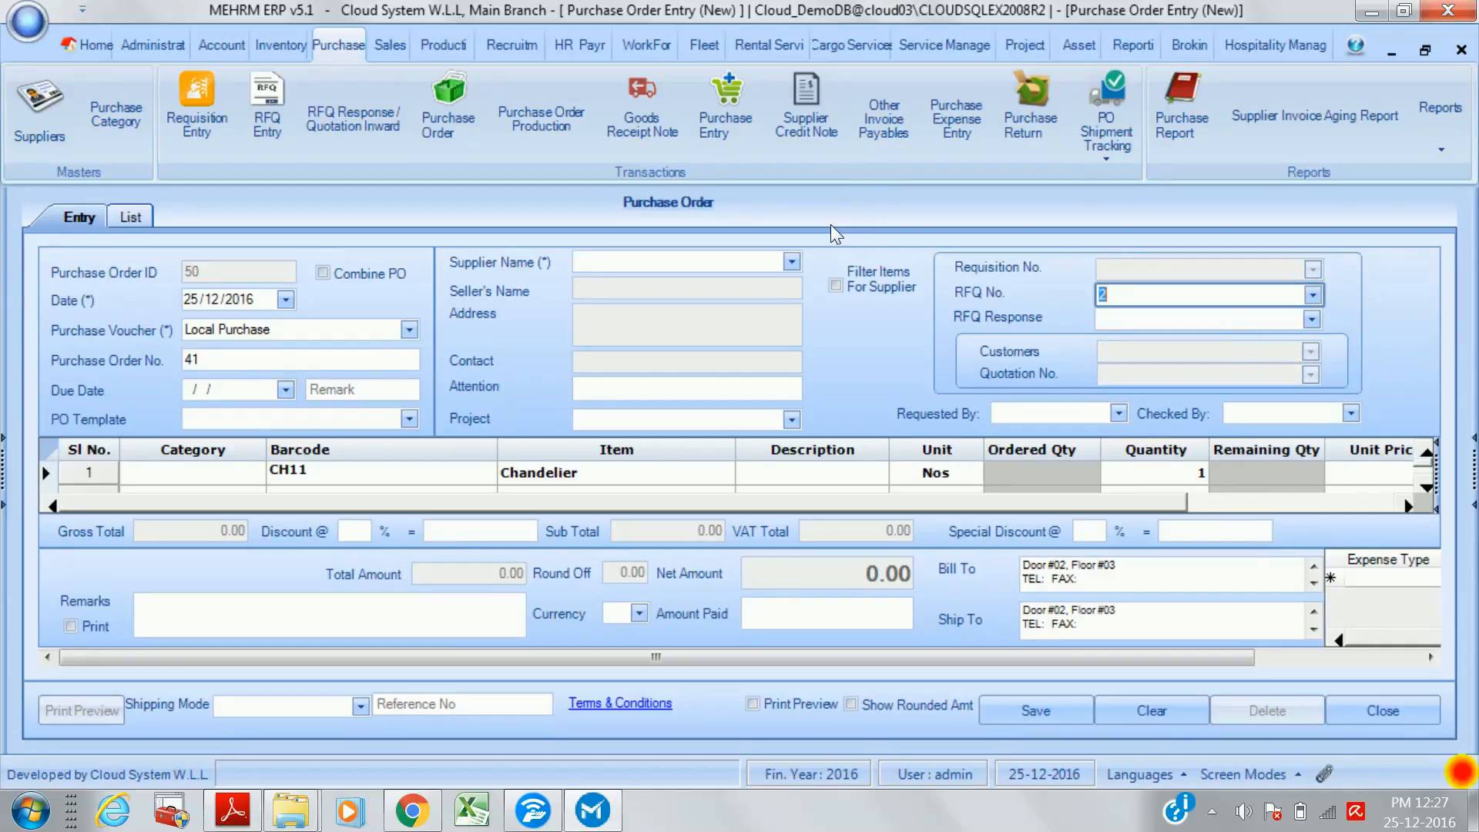
pyautogui.click(1310, 324)
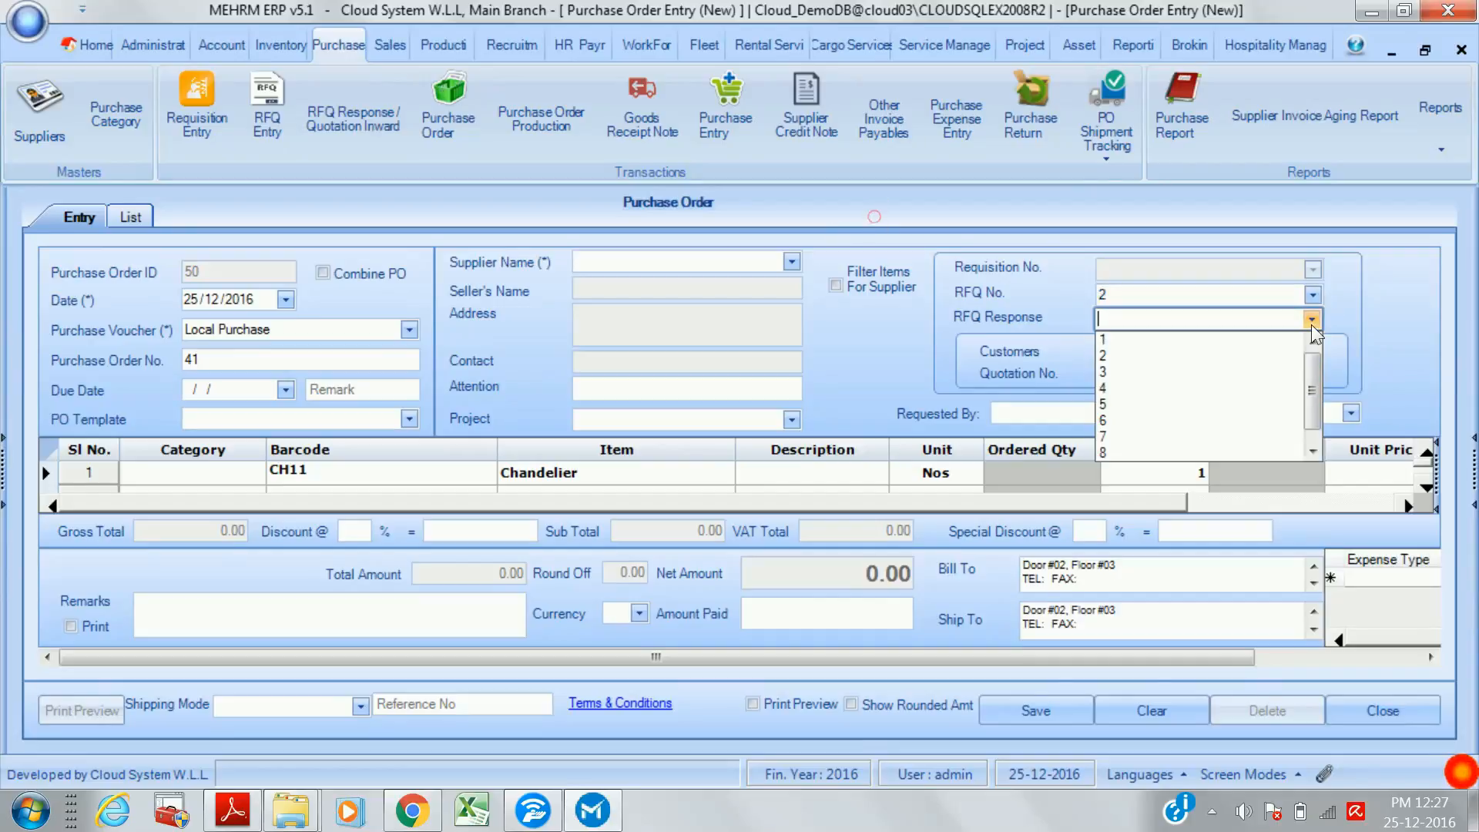
pyautogui.click(1173, 358)
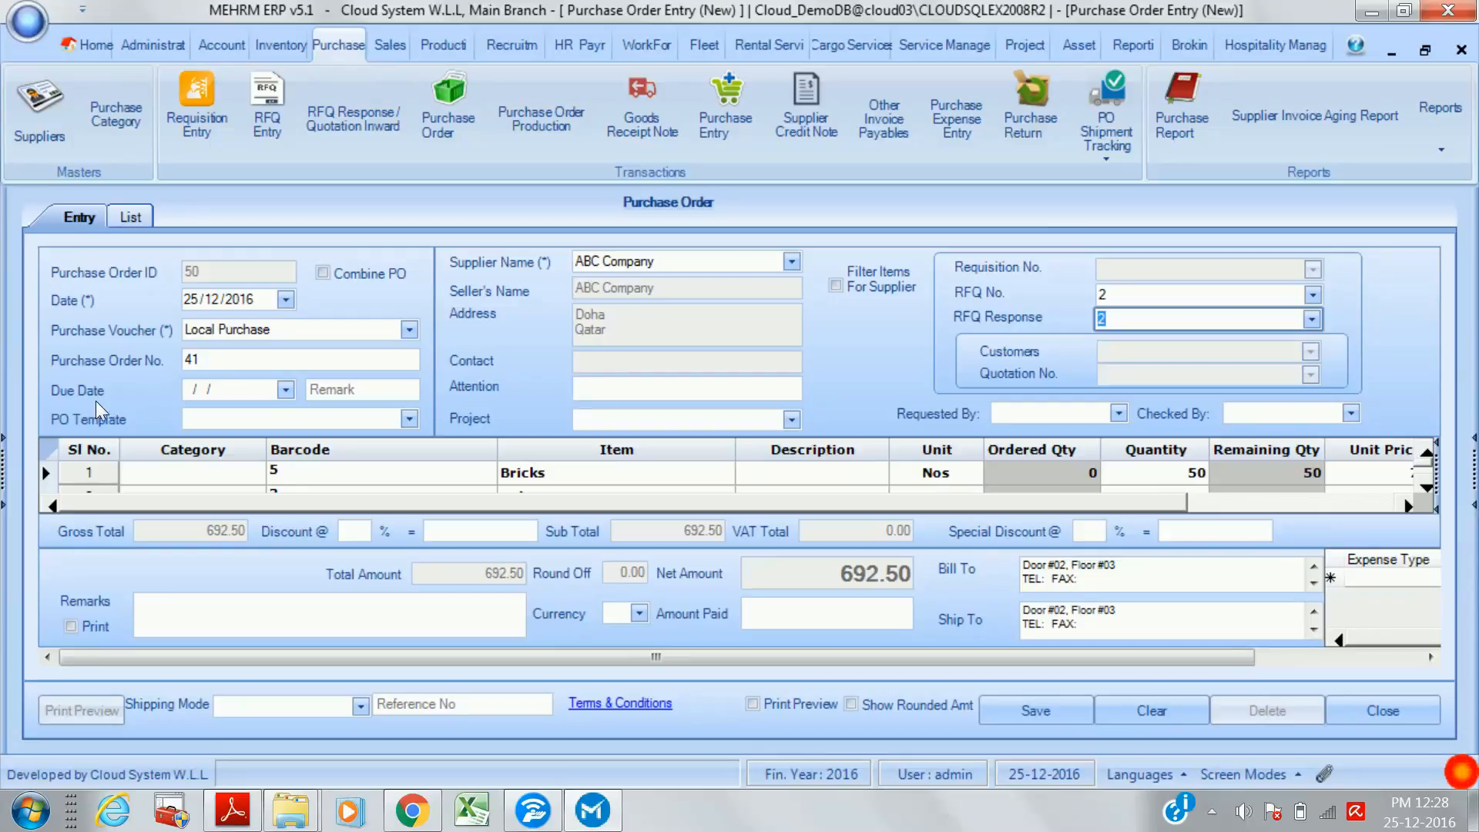
# - Set the purchase order's due date to 30/12/2016 and its PO Template to Project PO
pyautogui.click(289, 386)
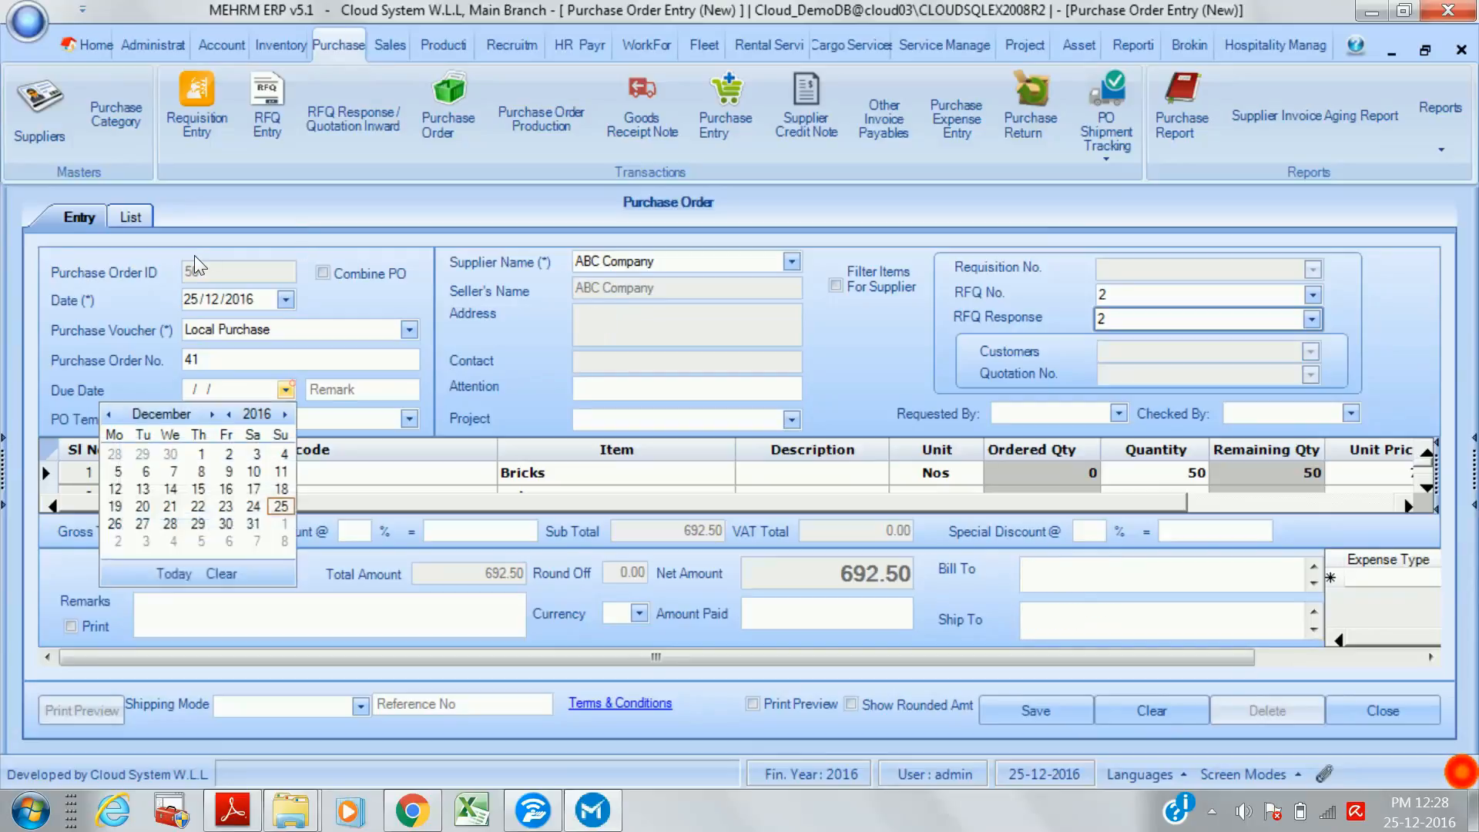
pyautogui.click(226, 523)
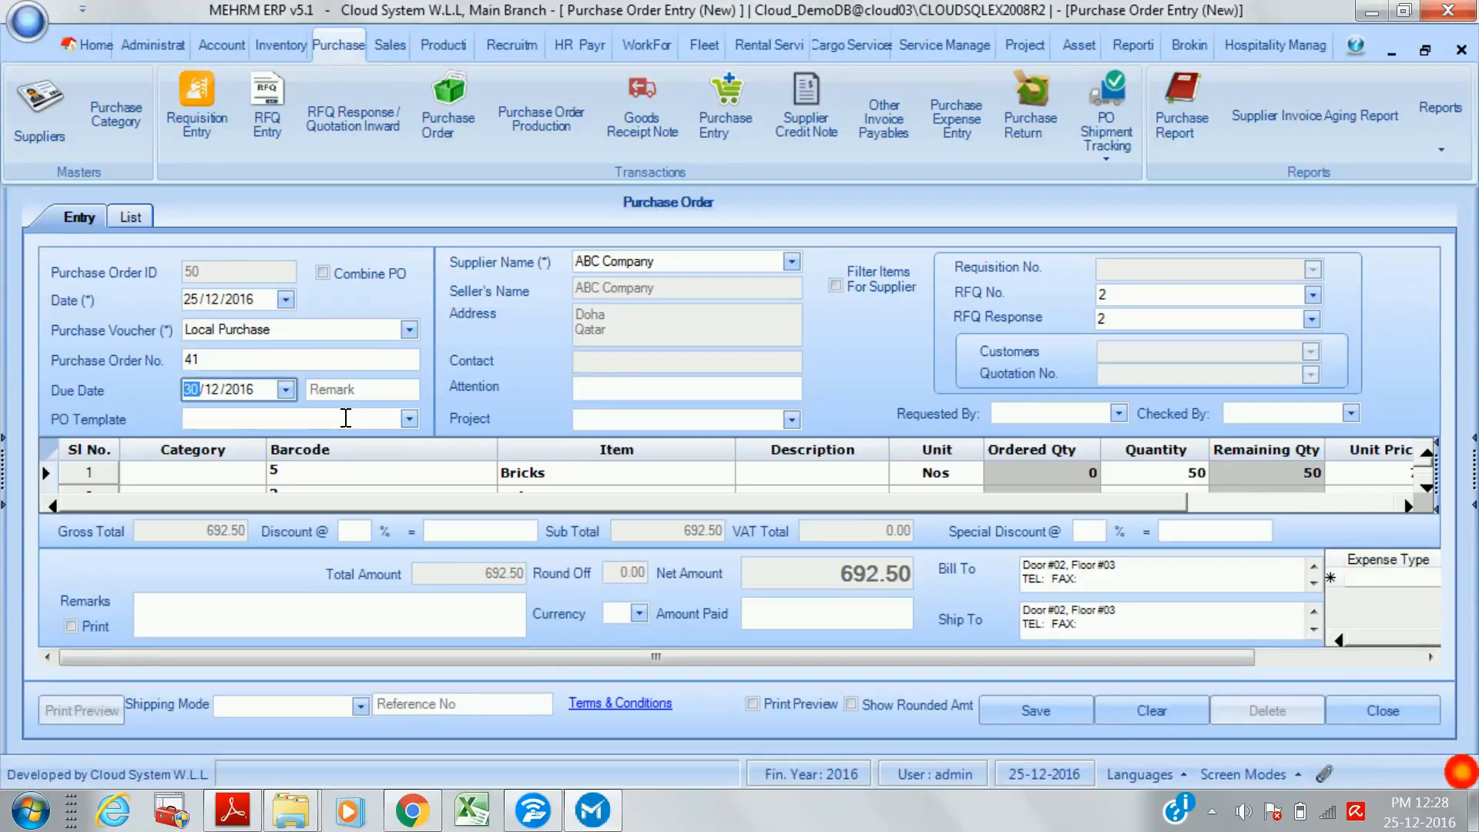
pyautogui.click(408, 420)
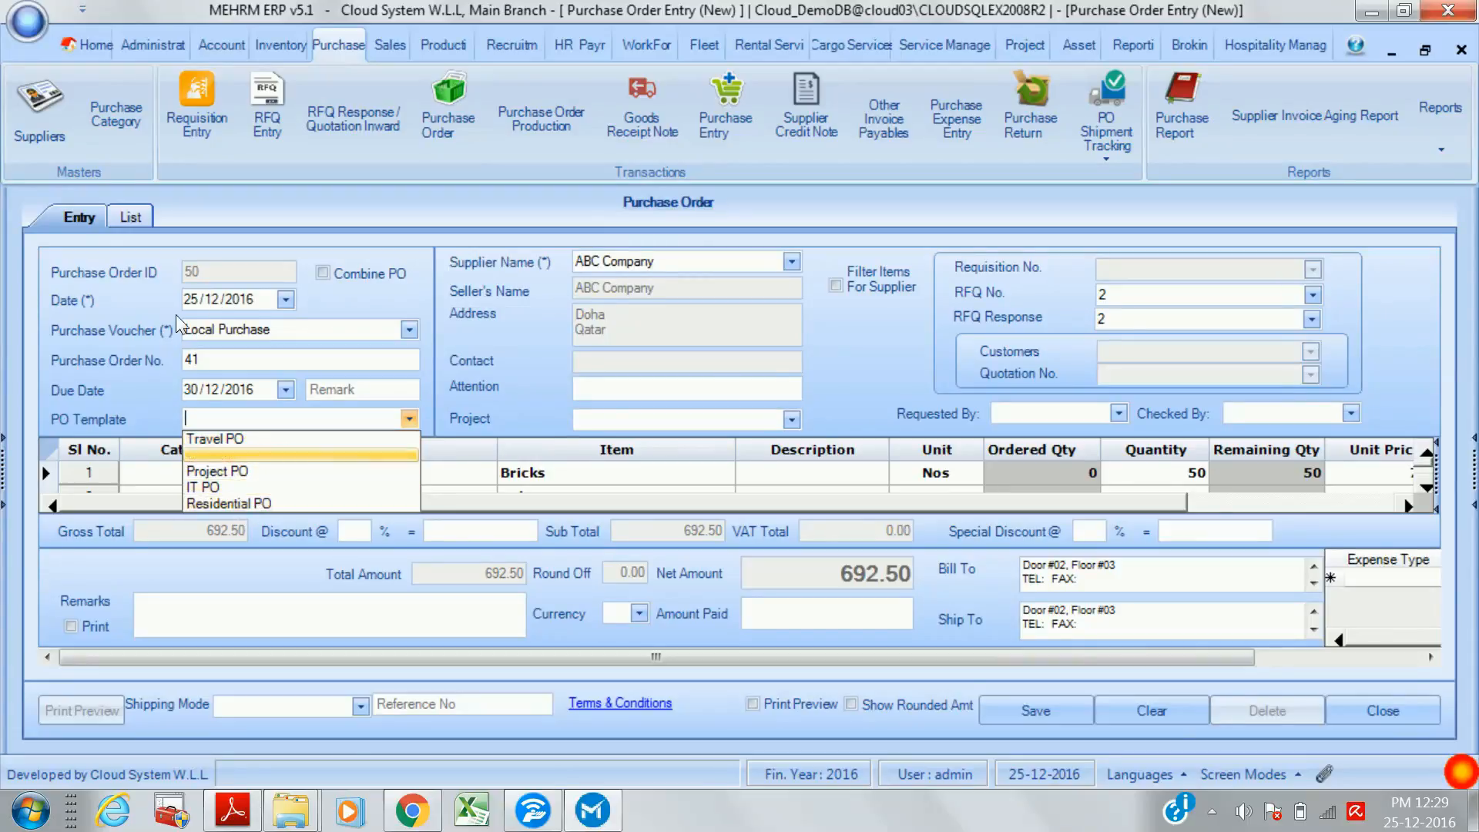
pyautogui.click(211, 419)
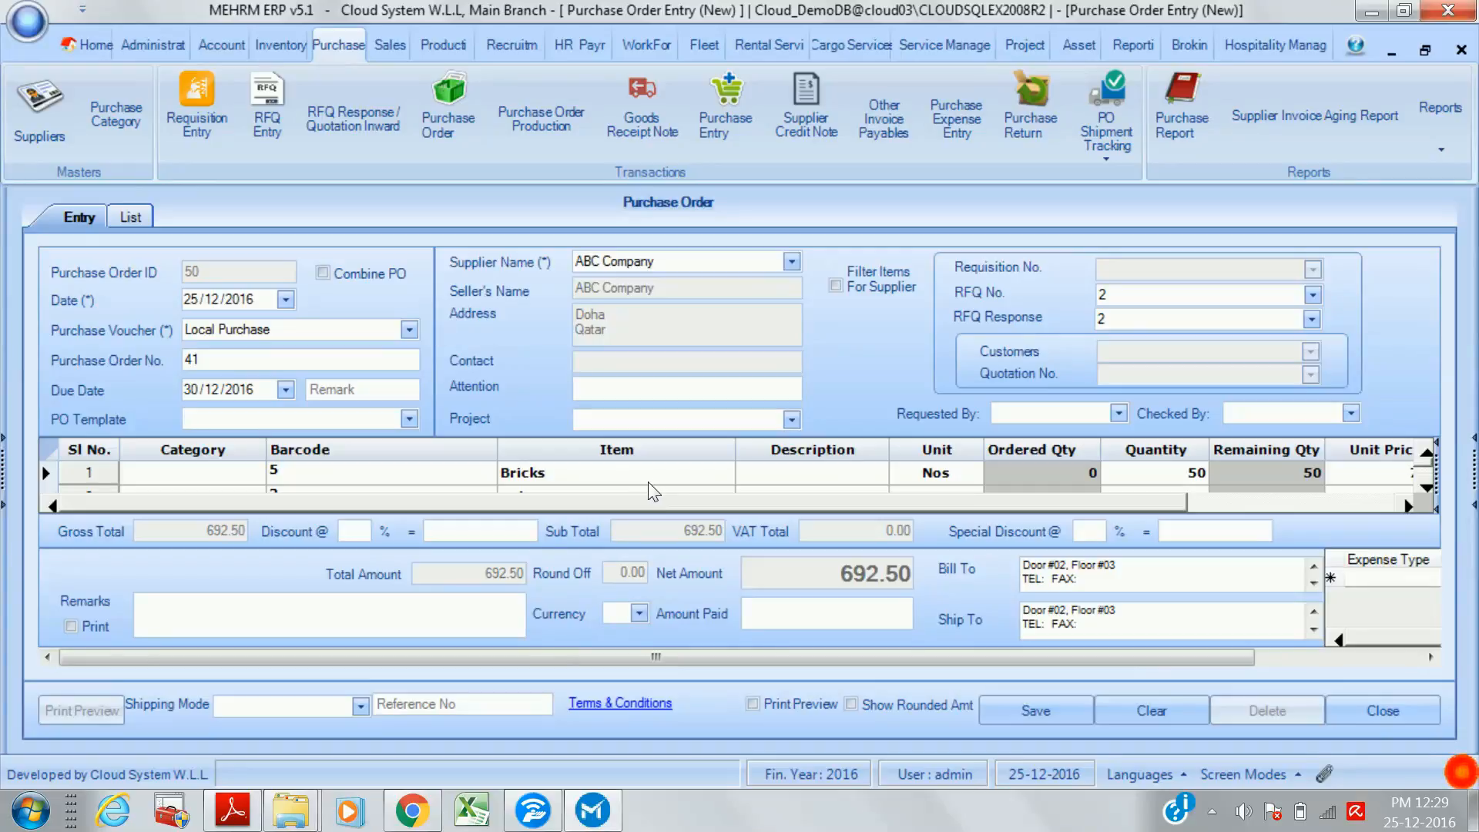
pyautogui.click(409, 419)
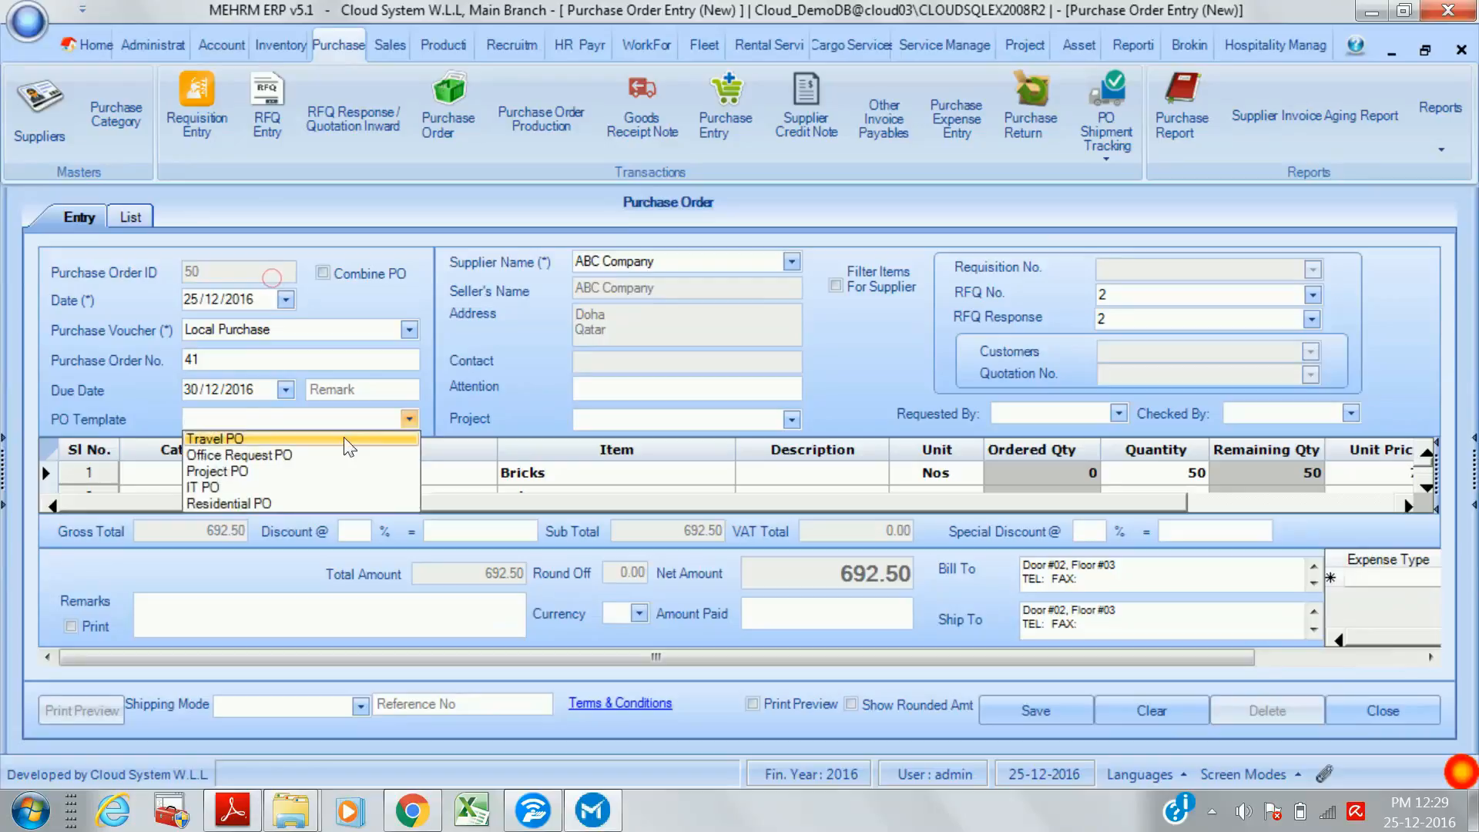
pyautogui.click(306, 473)
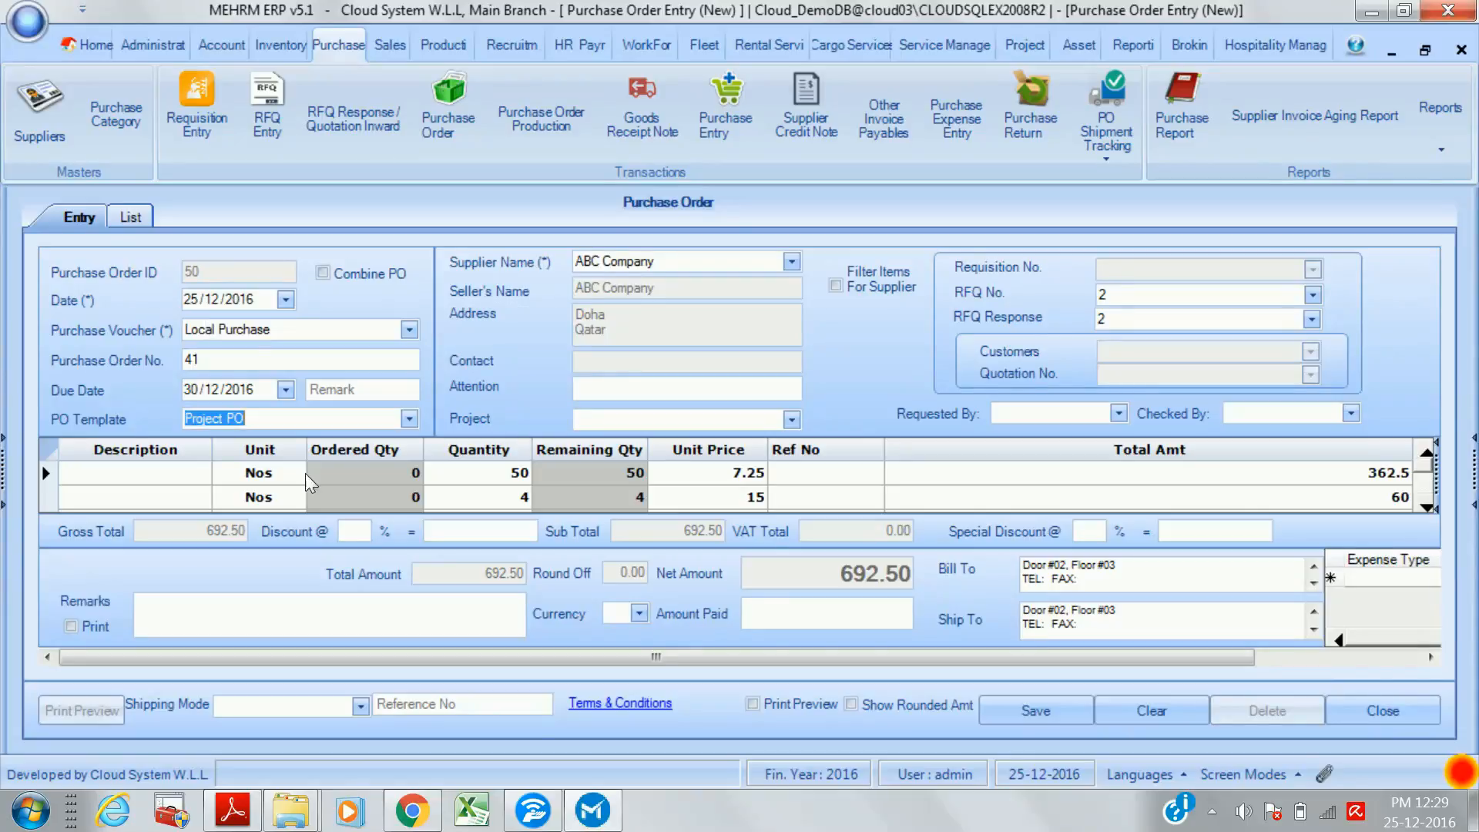
# - Set the purchase order's shipping mode to Fedex and review its Terms & Conditions without changing them
pyautogui.click(361, 708)
pyautogui.click(305, 726)
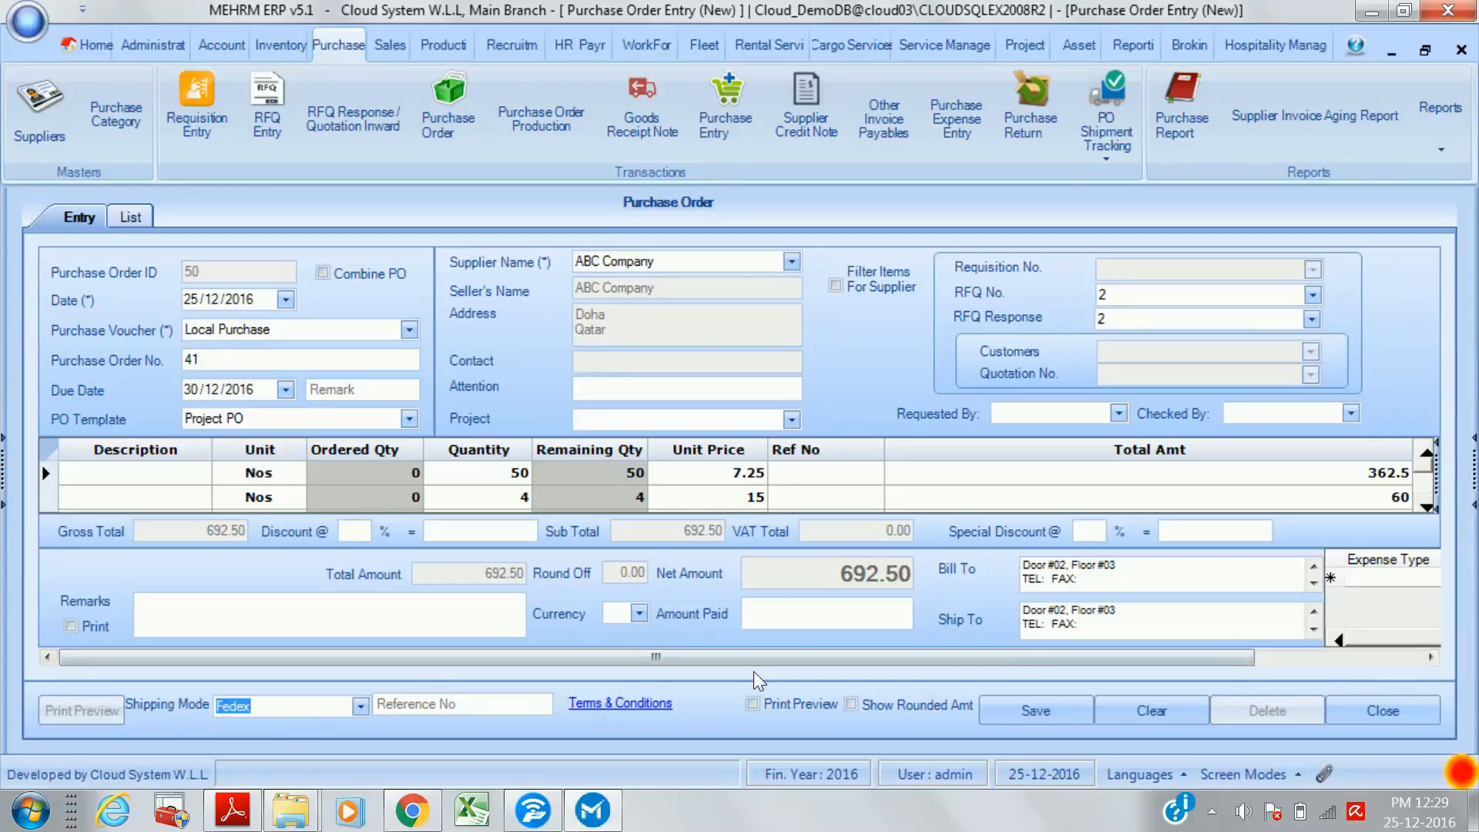
pyautogui.click(643, 706)
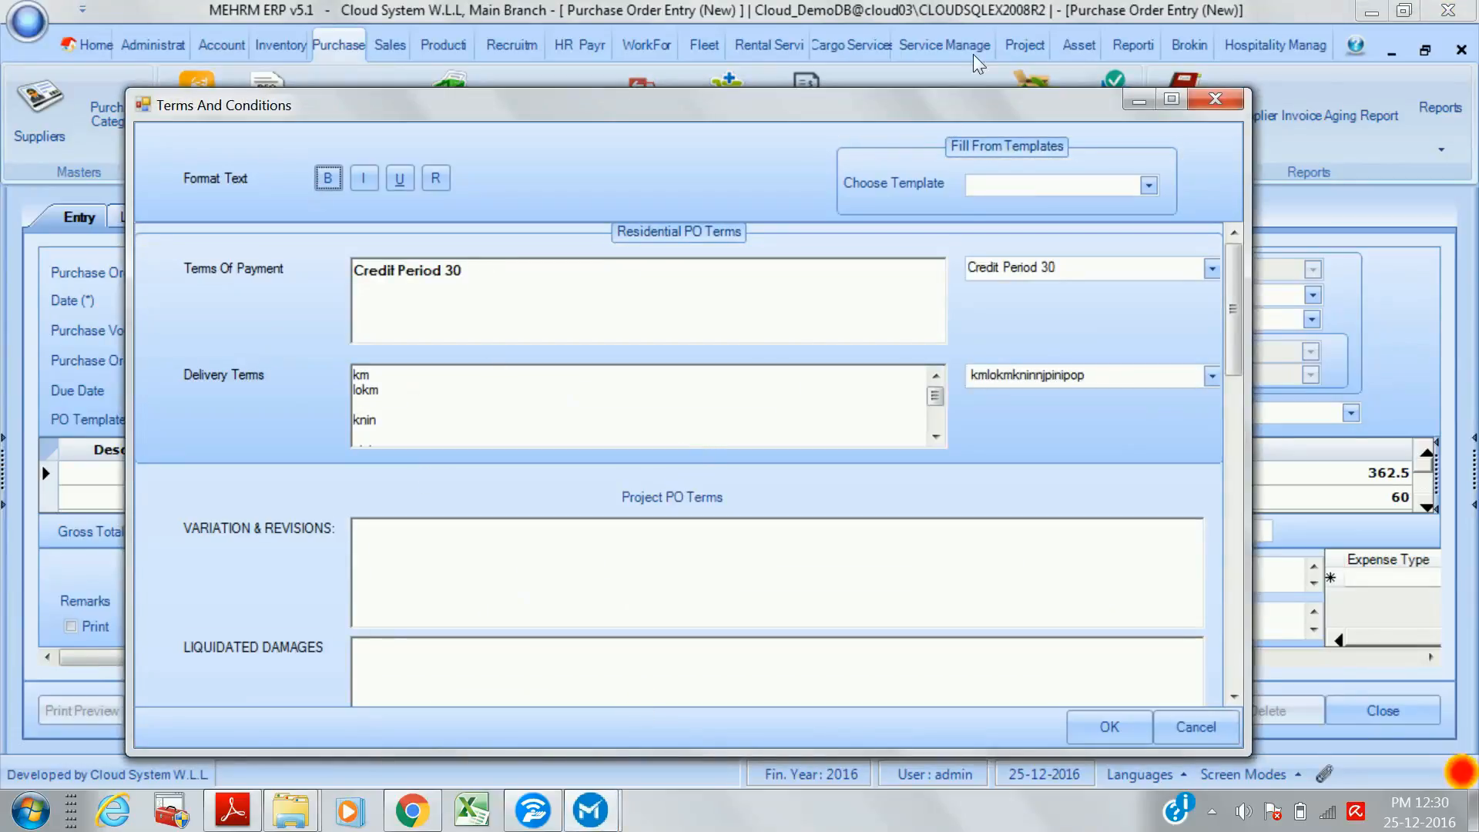
pyautogui.click(1216, 98)
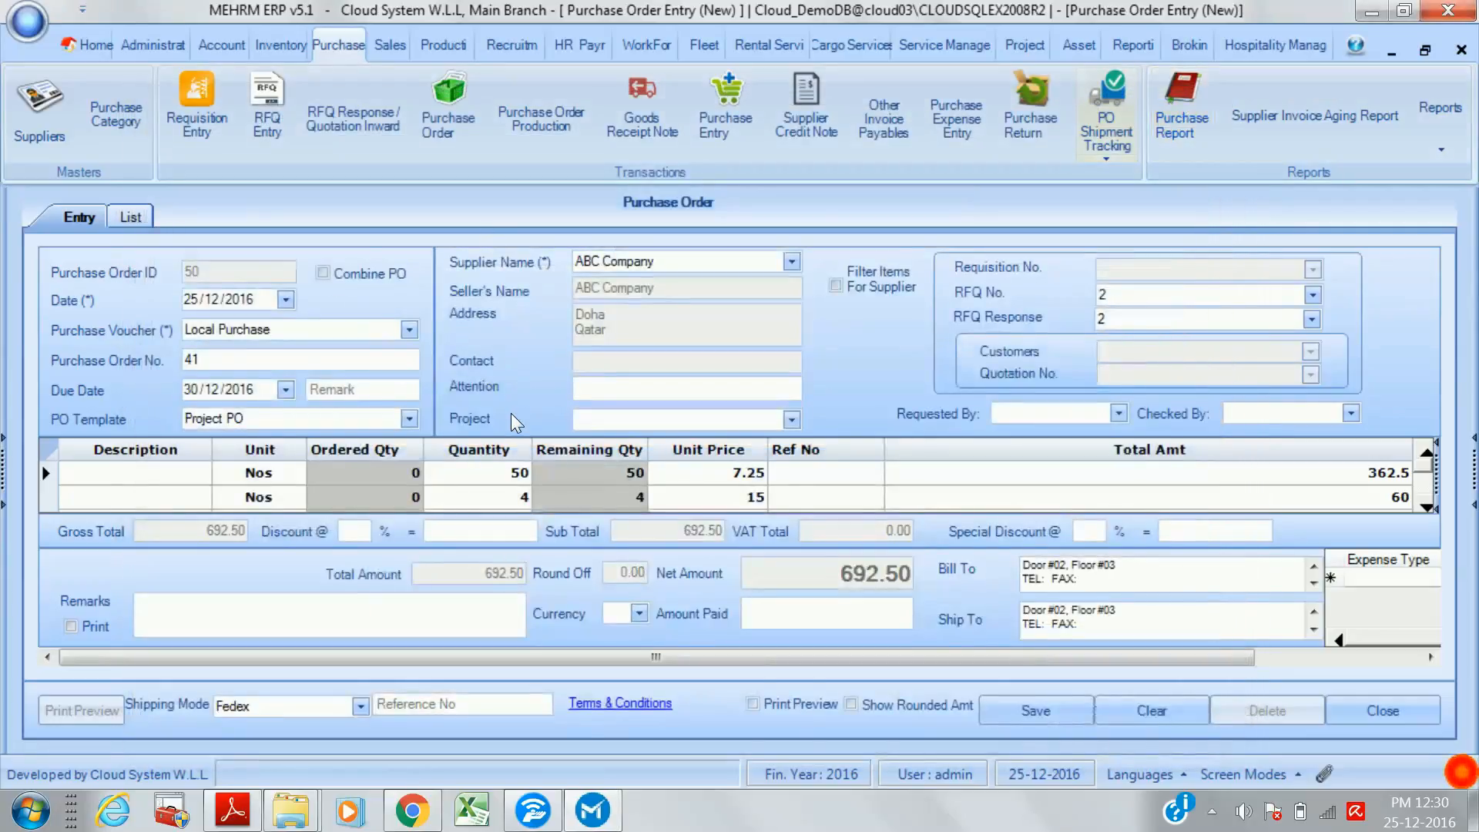
# - Assign the purchase order to the Wiring project
pyautogui.click(792, 419)
pyautogui.click(709, 440)
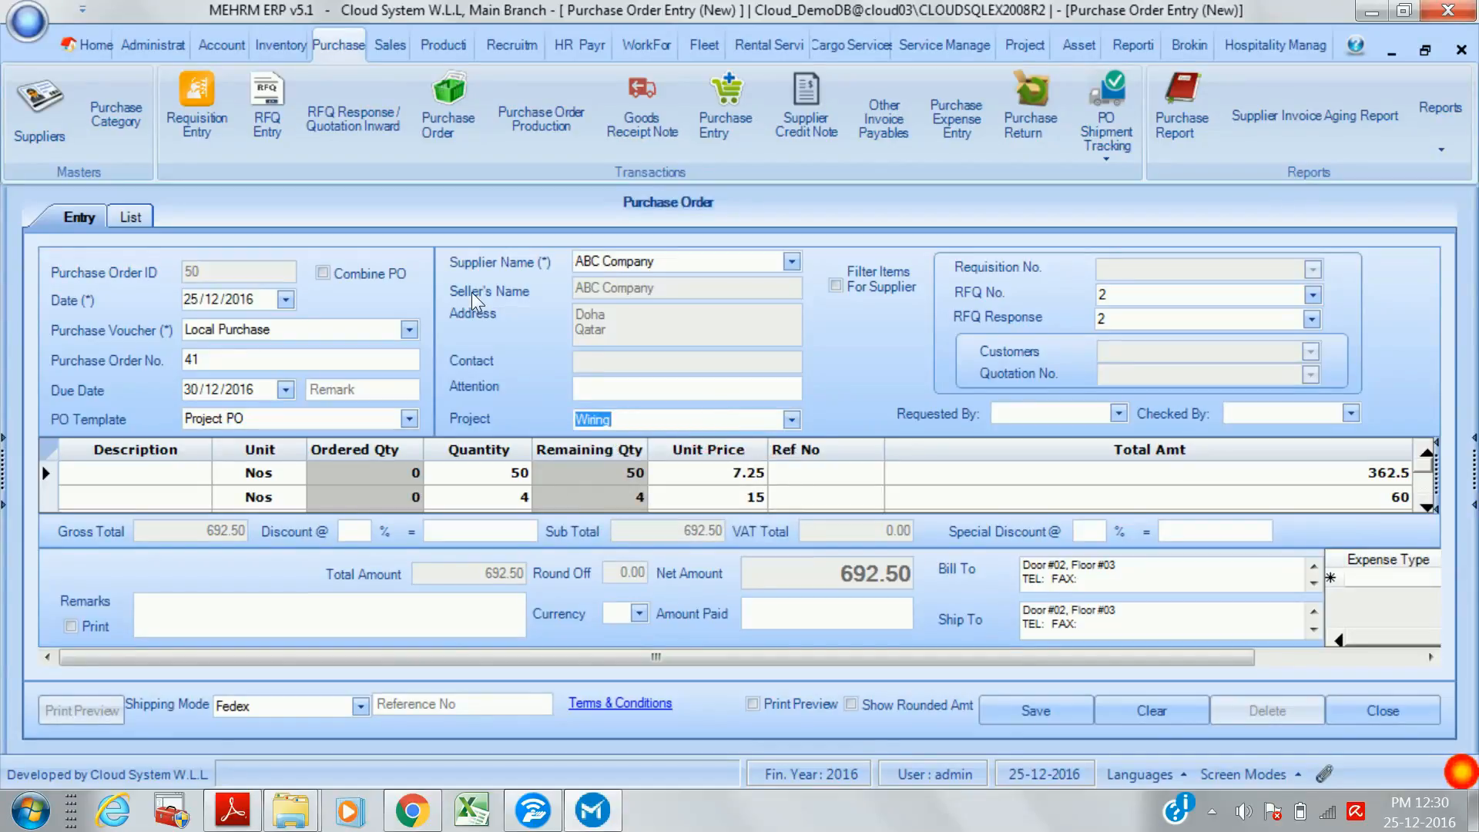
# - Set the purchase order's currency to US Dollar, leaving the Wiring project, remarks and amount paid as they are
pyautogui.click(790, 419)
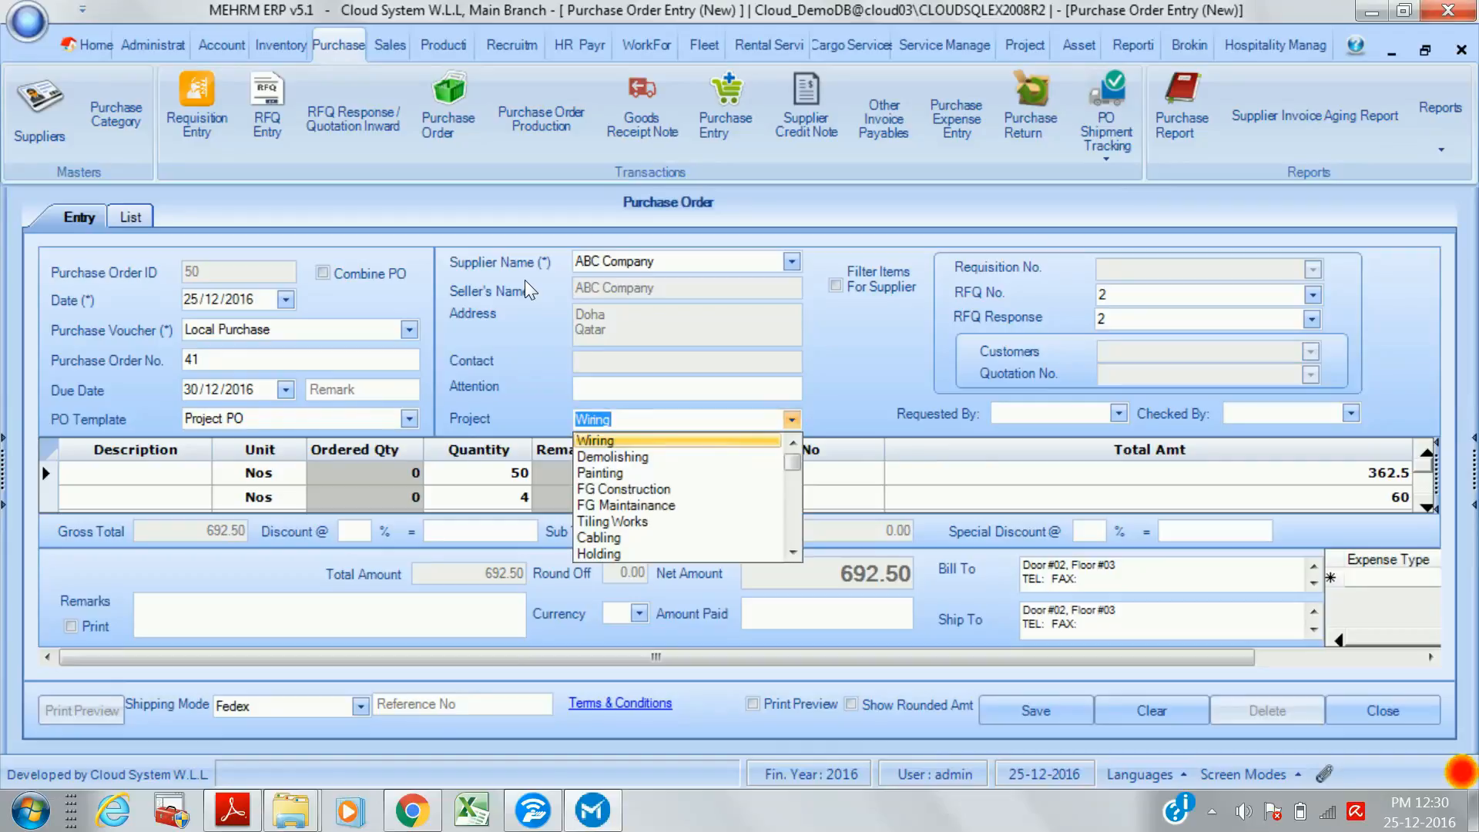
pyautogui.click(580, 227)
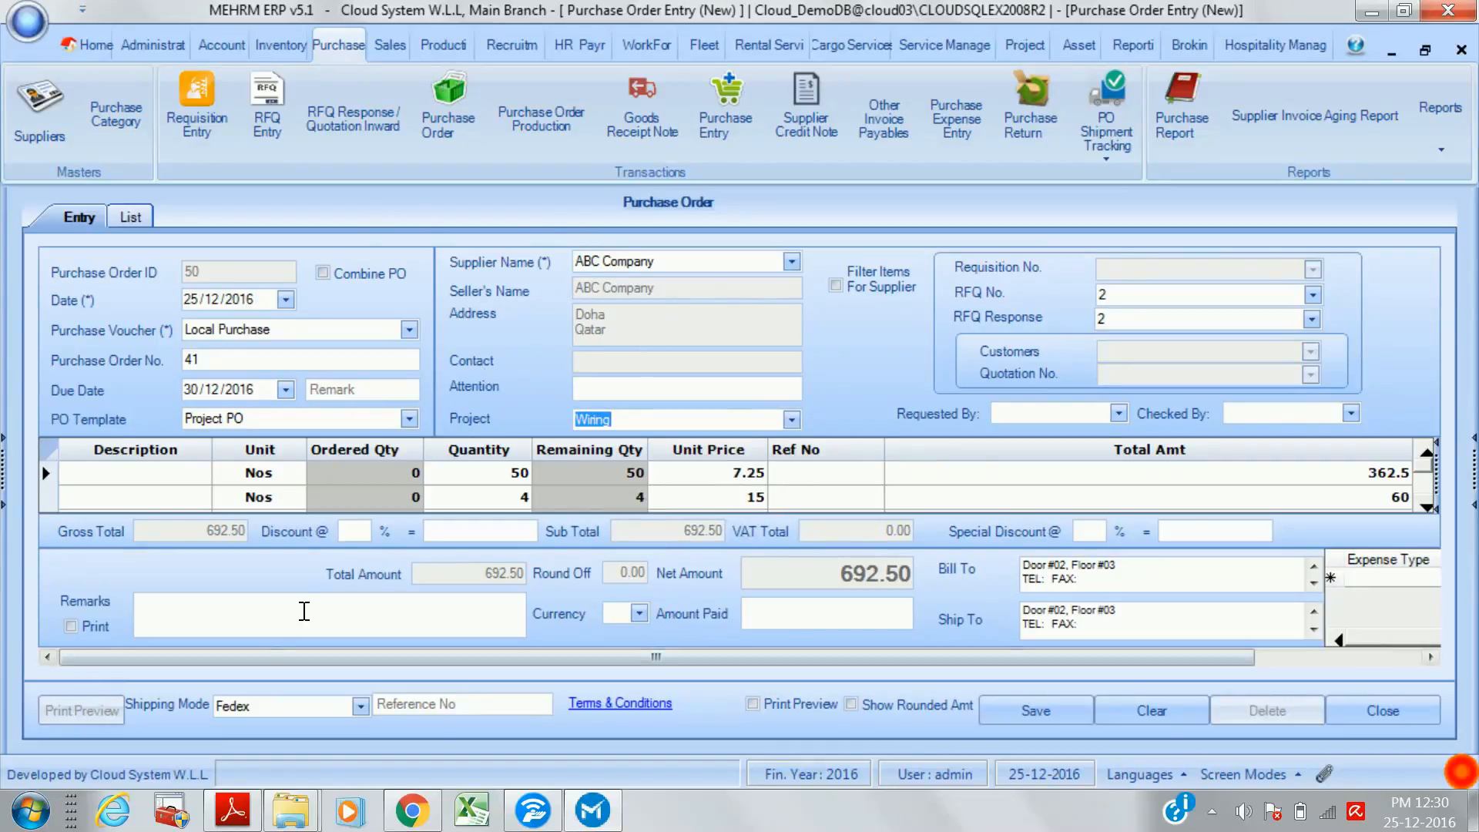
pyautogui.press('Tab')
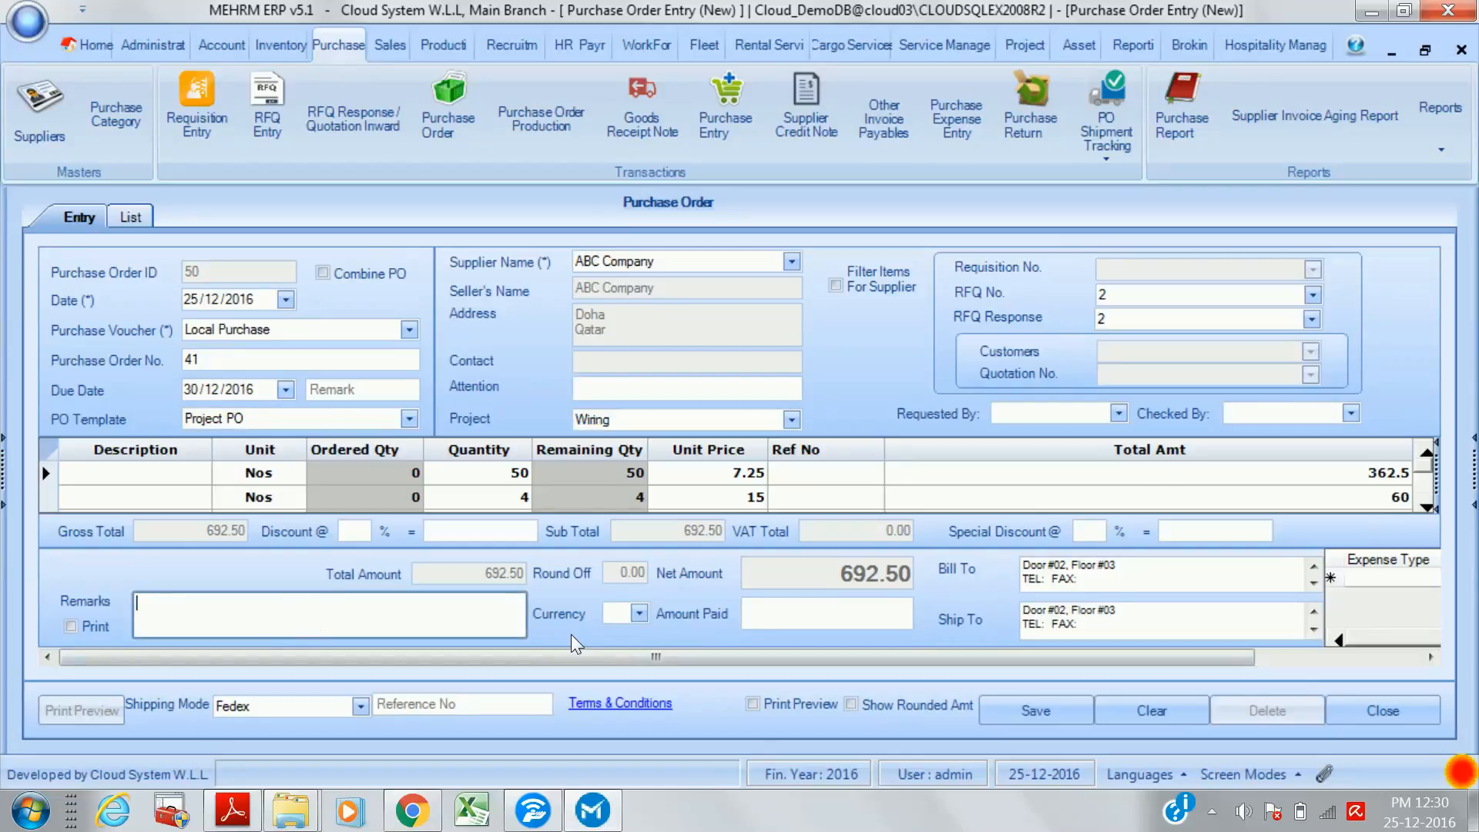
pyautogui.click(639, 613)
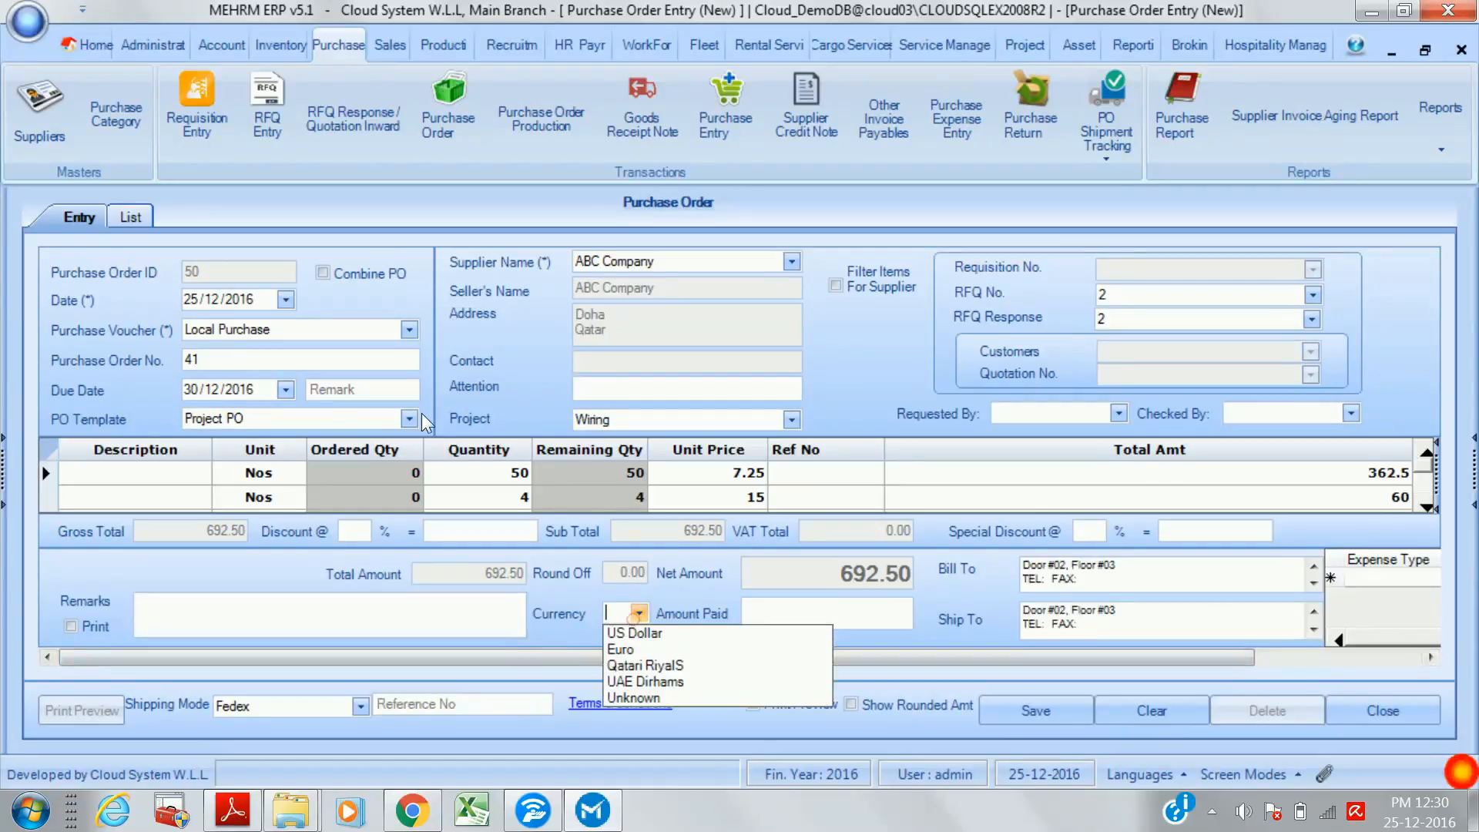
pyautogui.click(637, 632)
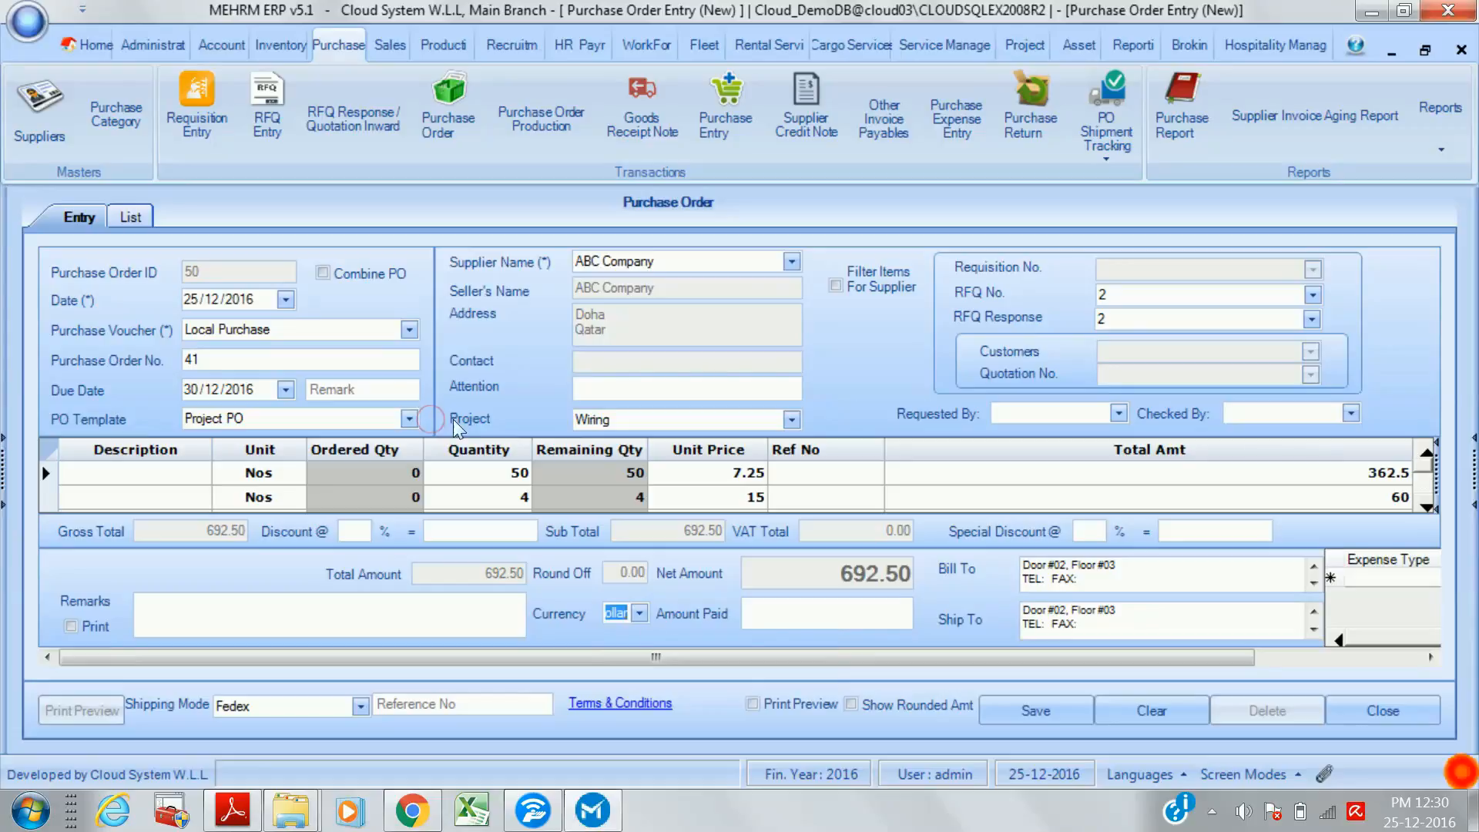
pyautogui.click(810, 620)
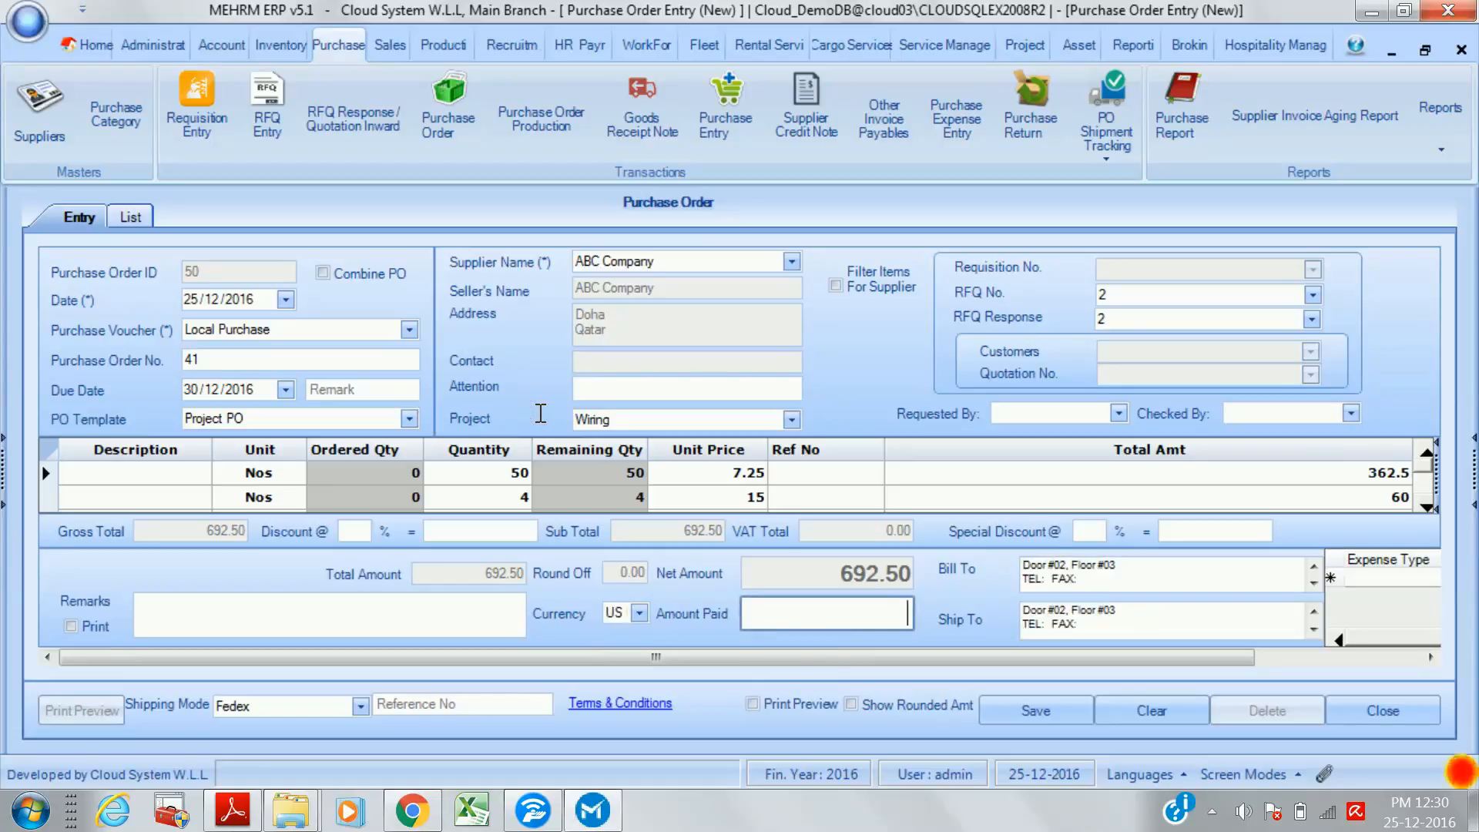
# - View the purchase order's Expense Type and Amount grid and start an expense row without filling it in
pyautogui.click(1429, 657)
pyautogui.click(1430, 658)
pyautogui.click(1429, 657)
pyautogui.moveTo(1213, 664); pyautogui.dragTo(1346, 663)
pyautogui.click(1343, 587)
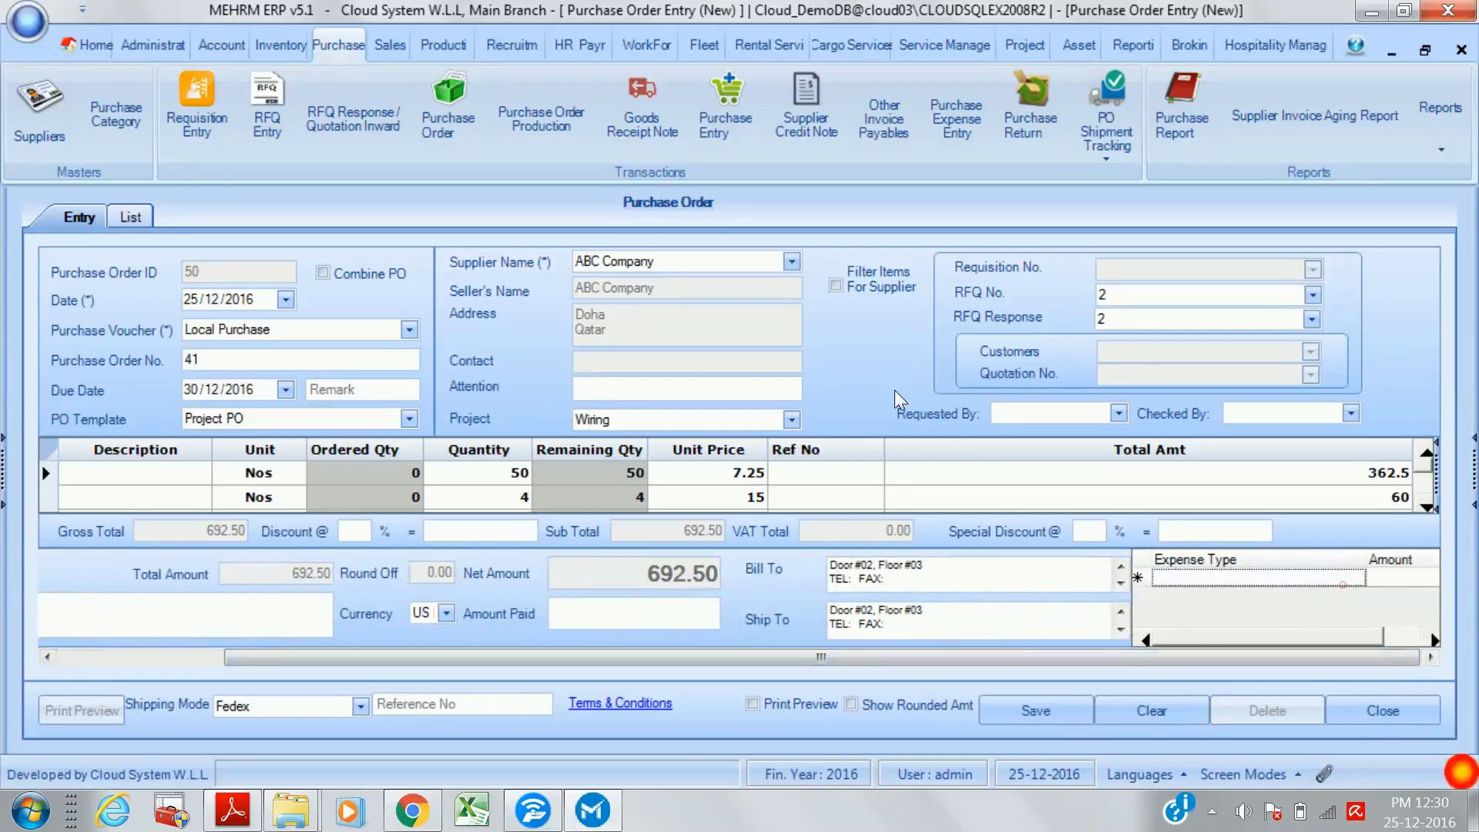
pyautogui.click(1345, 581)
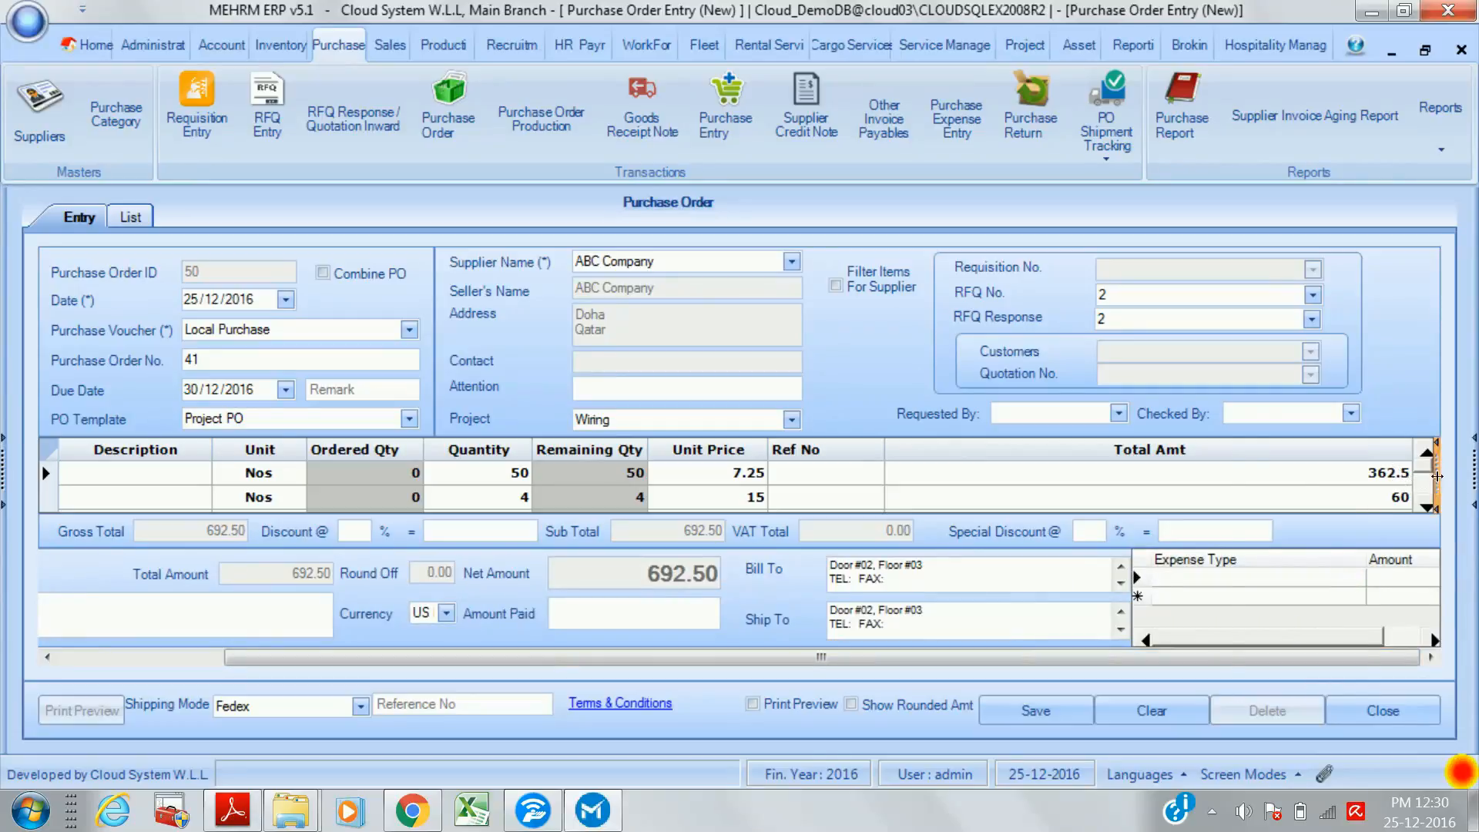
# - Expand the additional item grid beside the order lines, view its category list, and collapse the grid again
pyautogui.click(1436, 475)
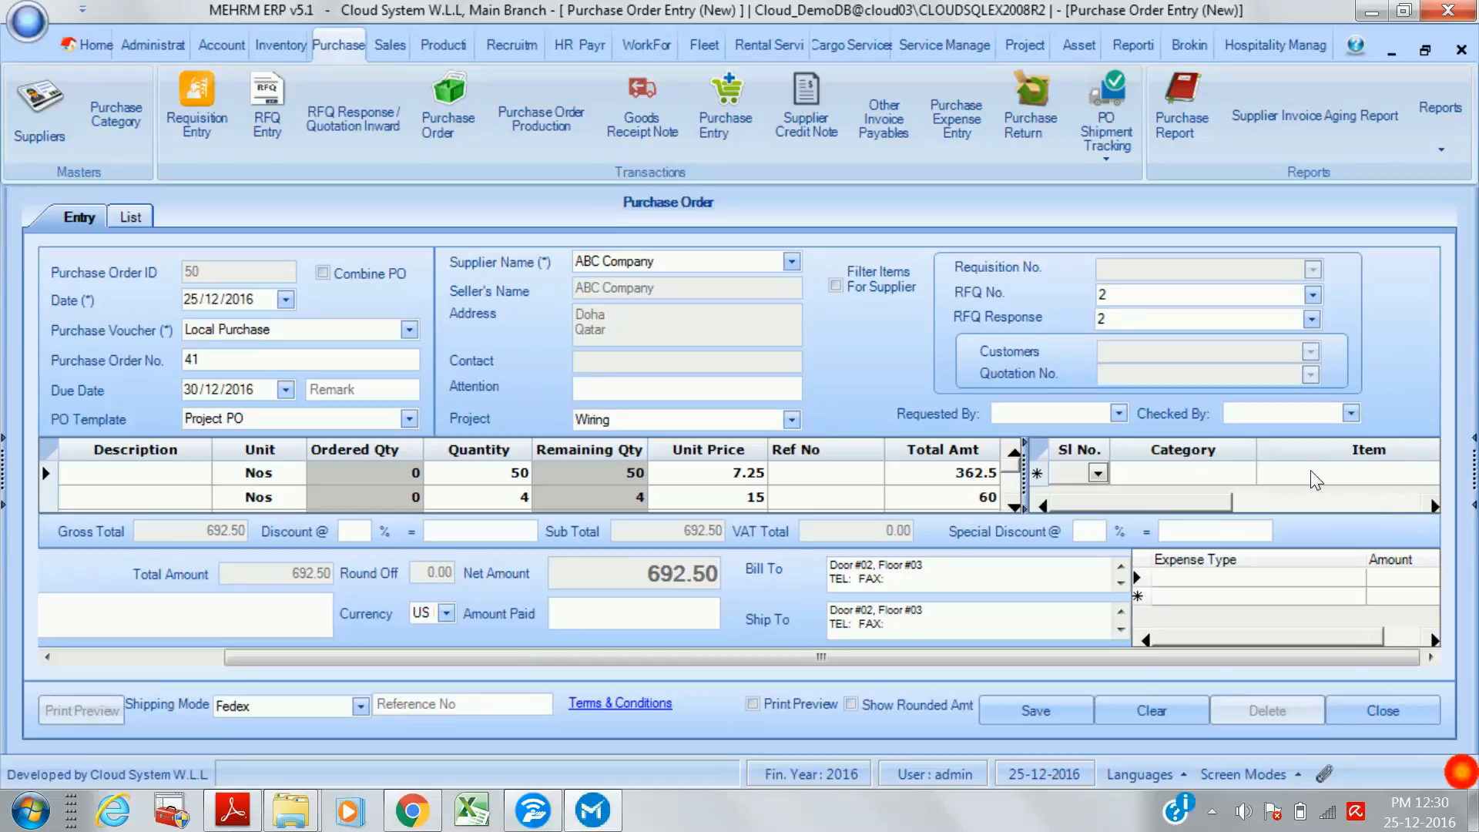
pyautogui.click(1244, 475)
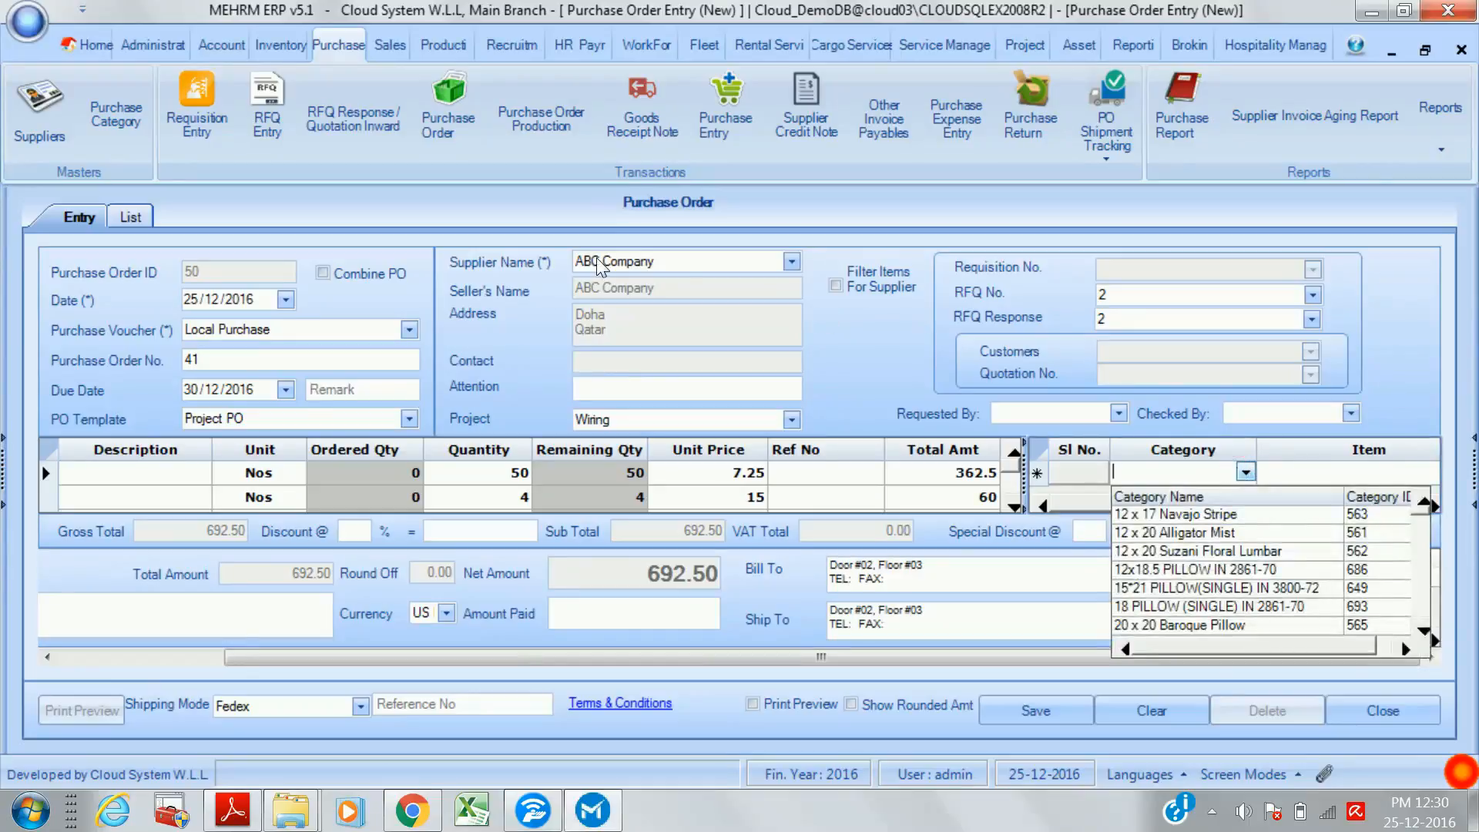
pyautogui.click(894, 393)
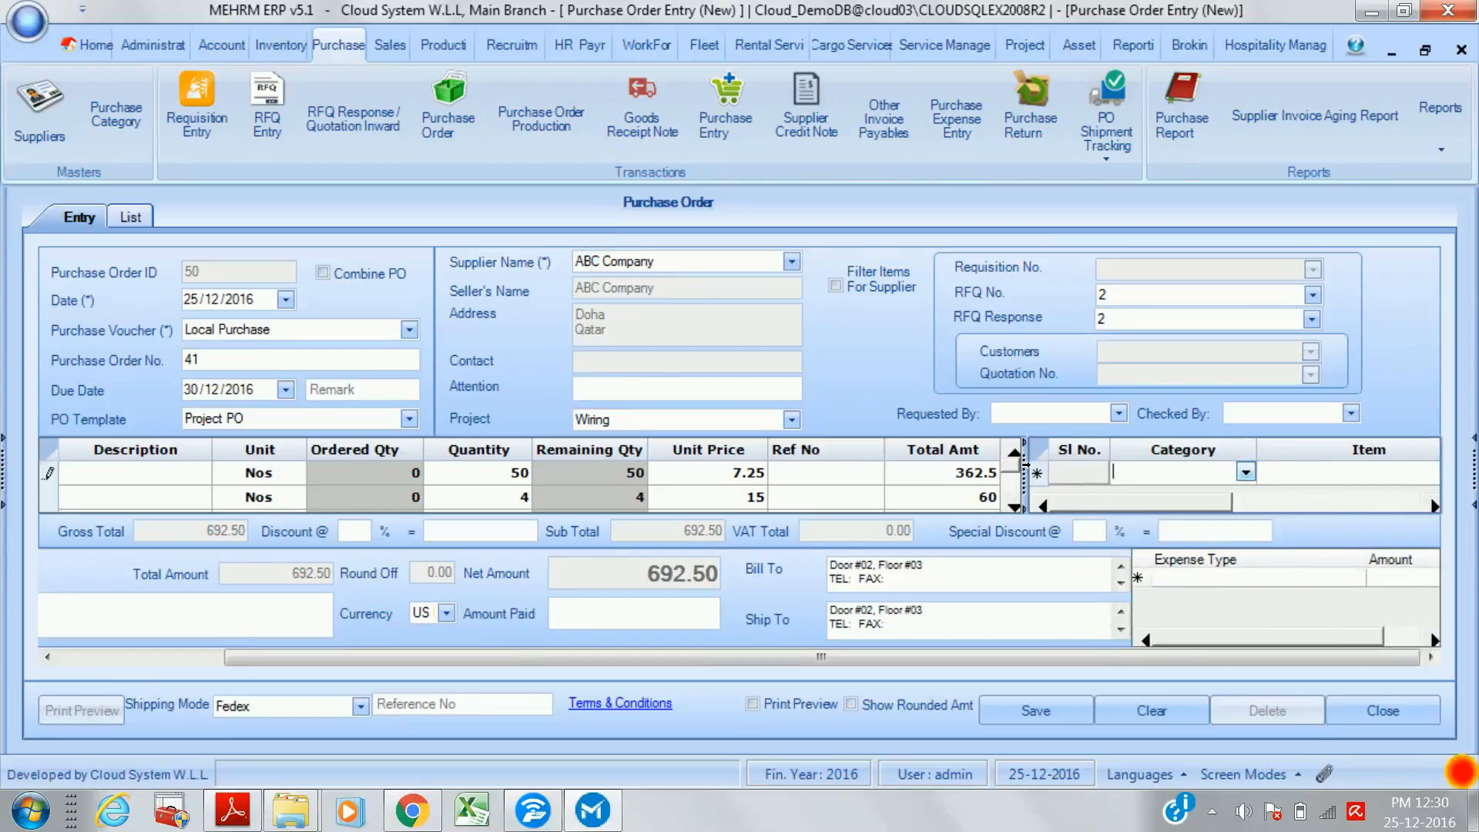
pyautogui.click(1027, 477)
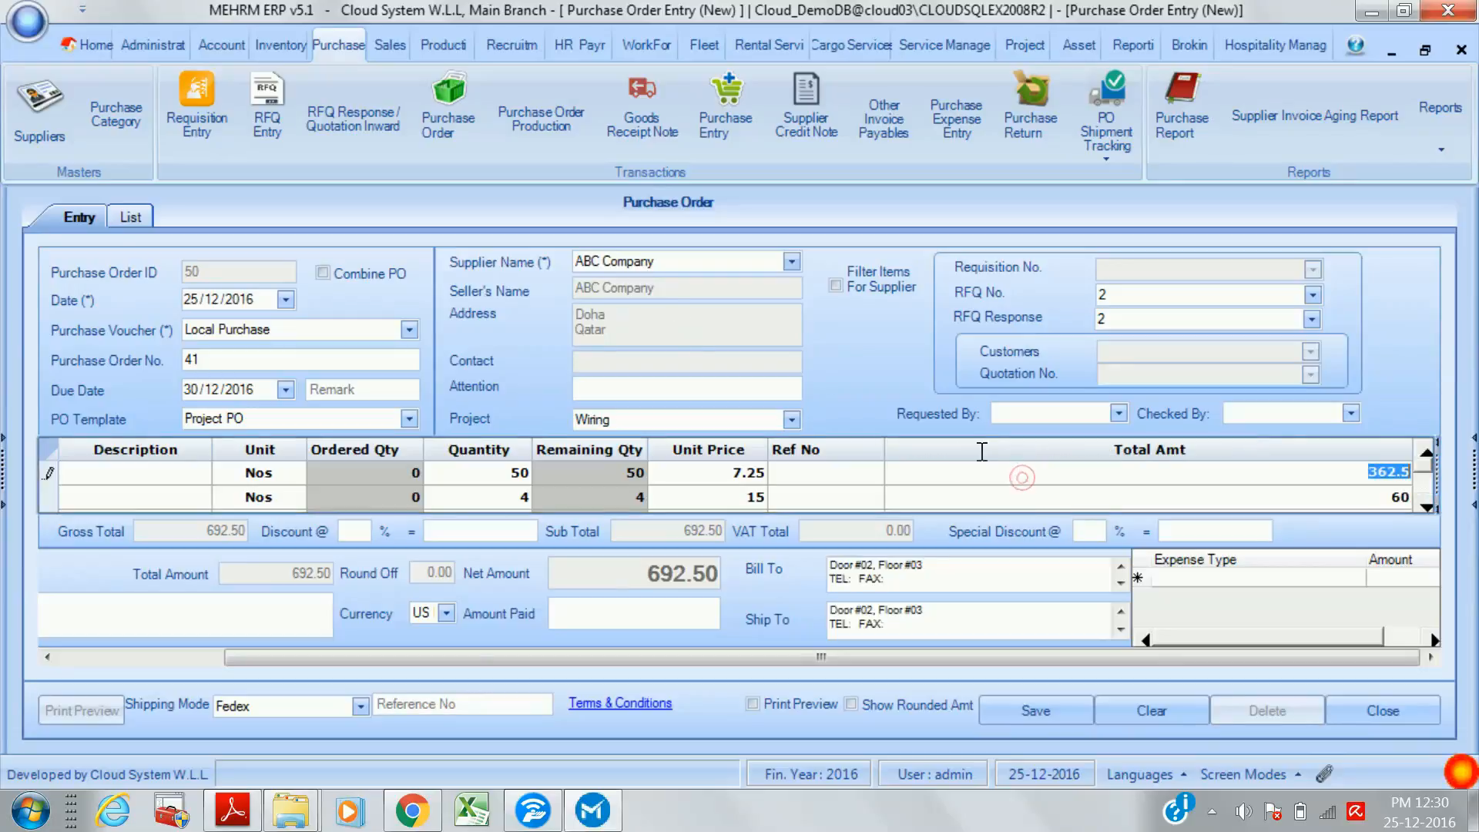
# - Enable Combine PO on the purchase order and close it without saving
pyautogui.click(323, 273)
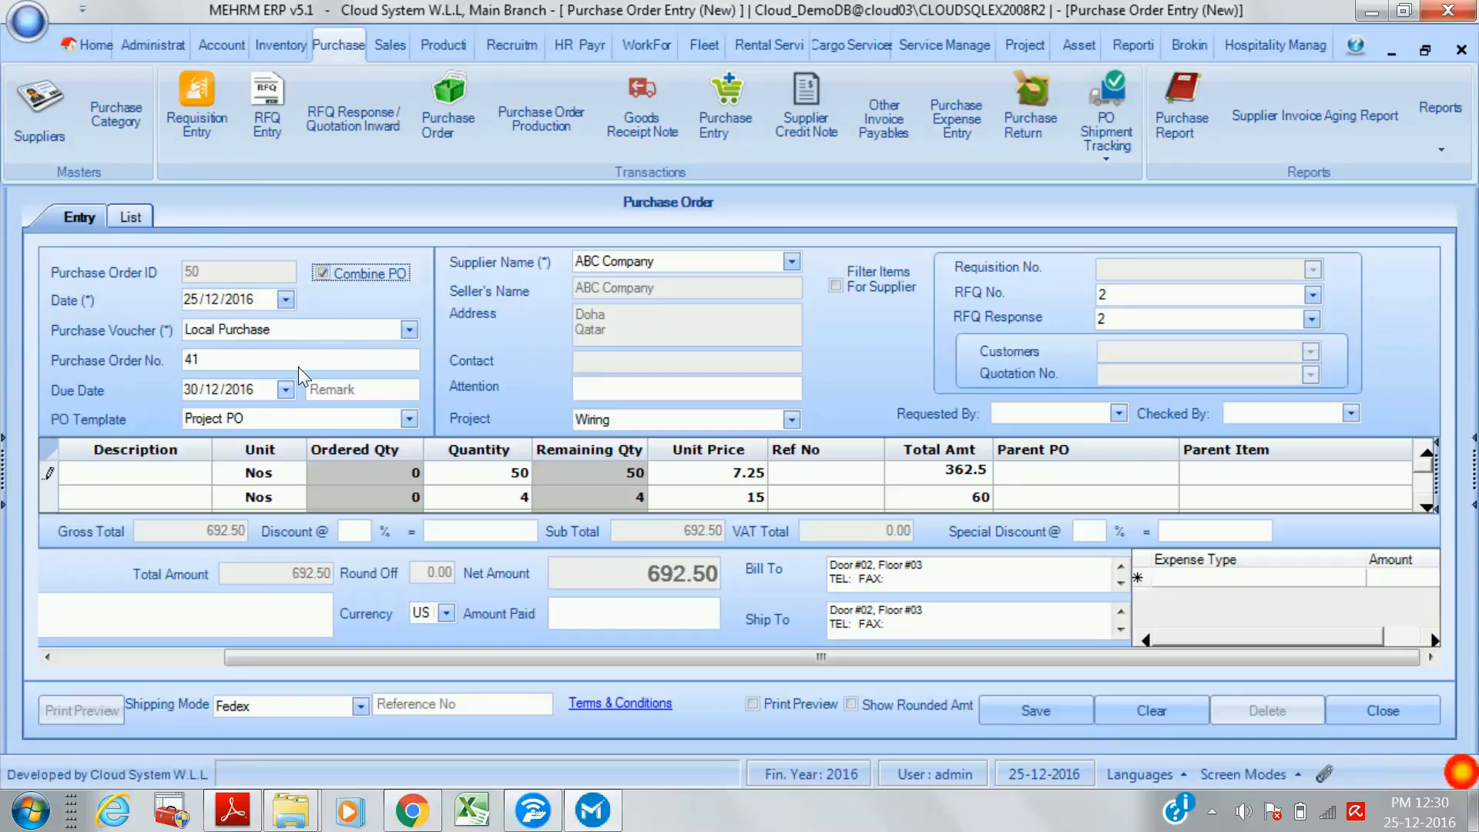
pyautogui.click(279, 361)
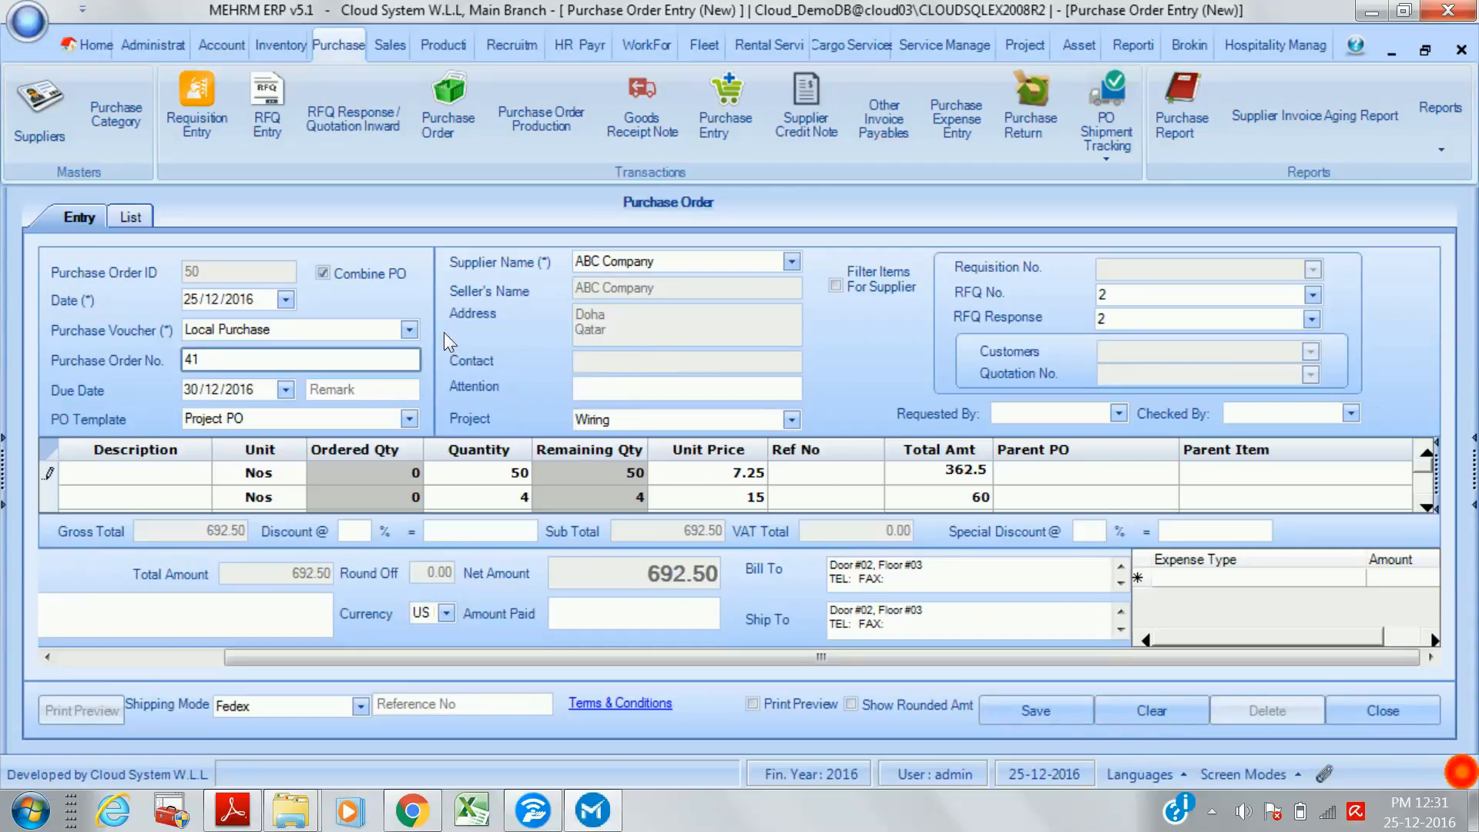
pyautogui.click(1395, 724)
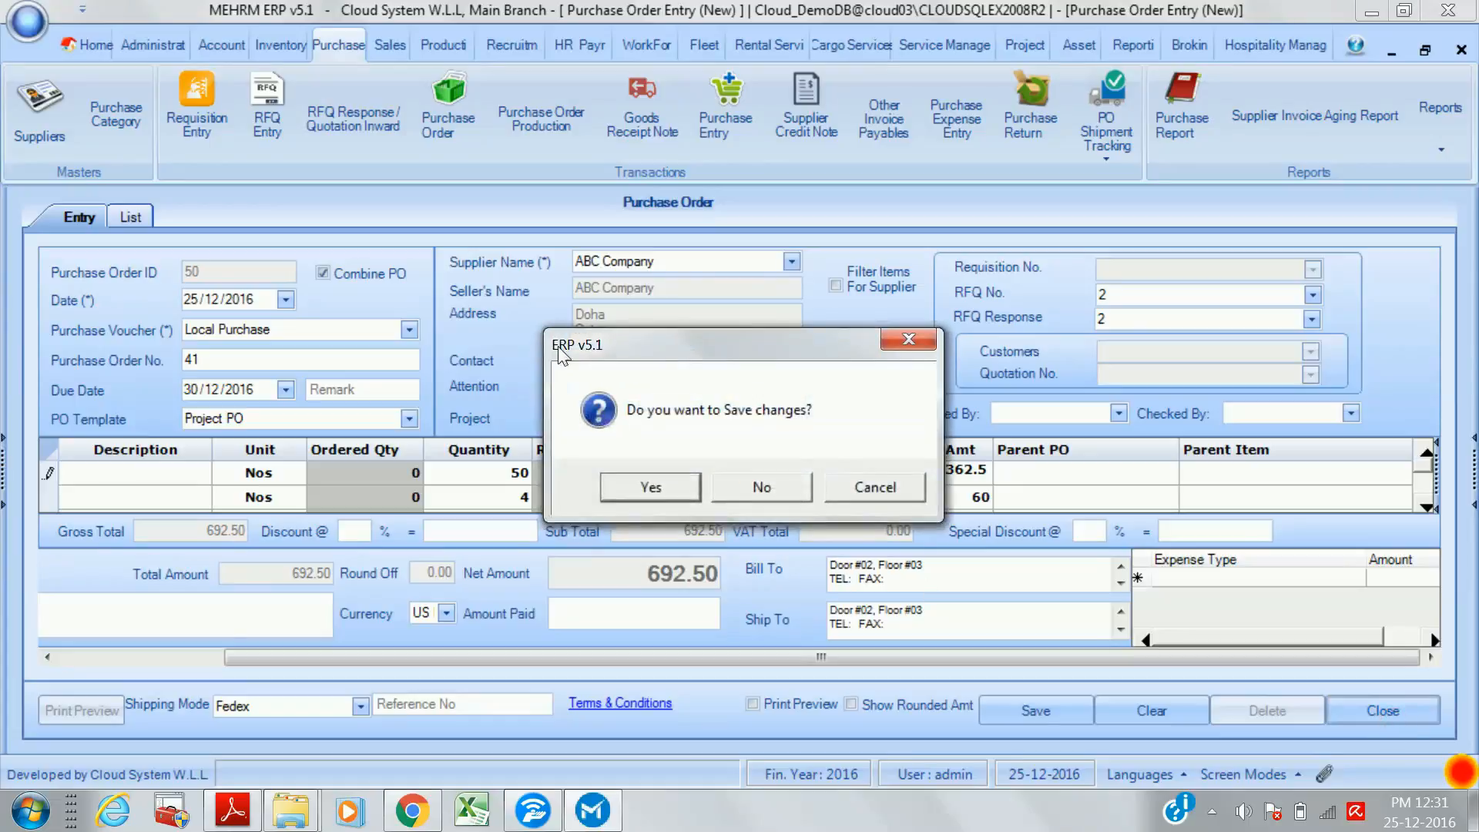
pyautogui.click(762, 492)
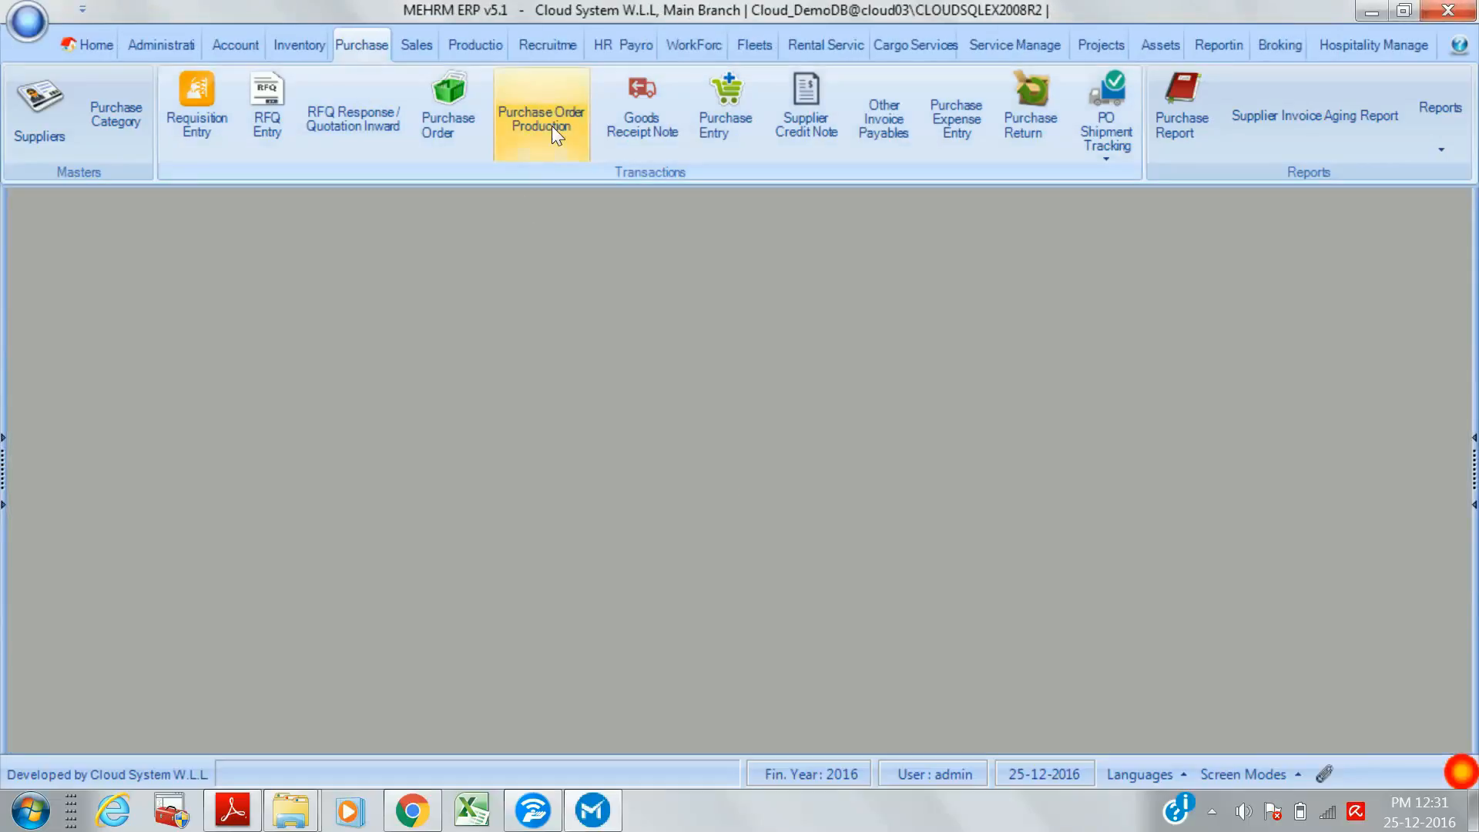
# - Start a new Goods Receipt Note and load Purchase Order No. 18
pyautogui.click(644, 113)
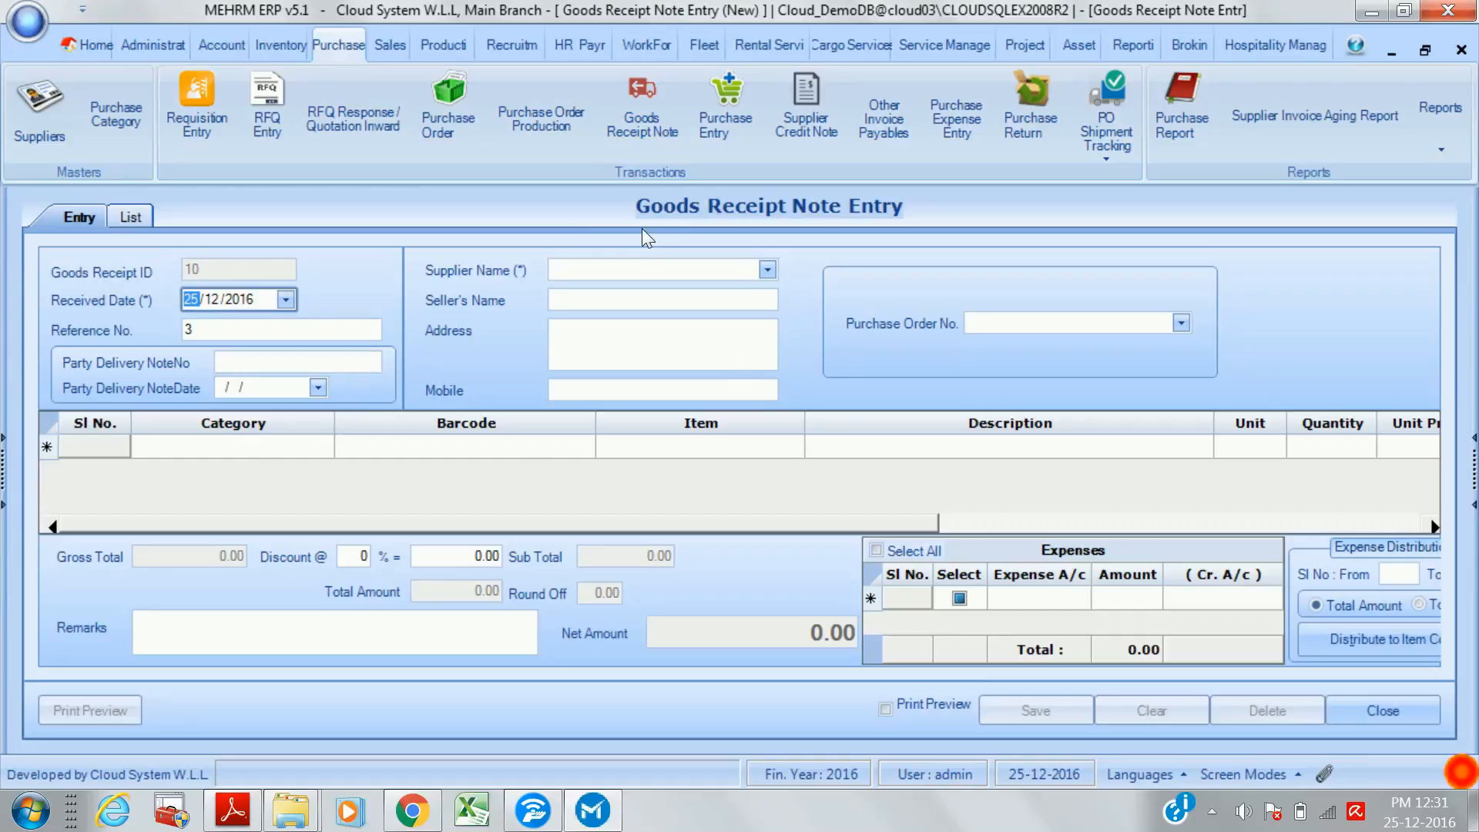
pyautogui.click(1180, 323)
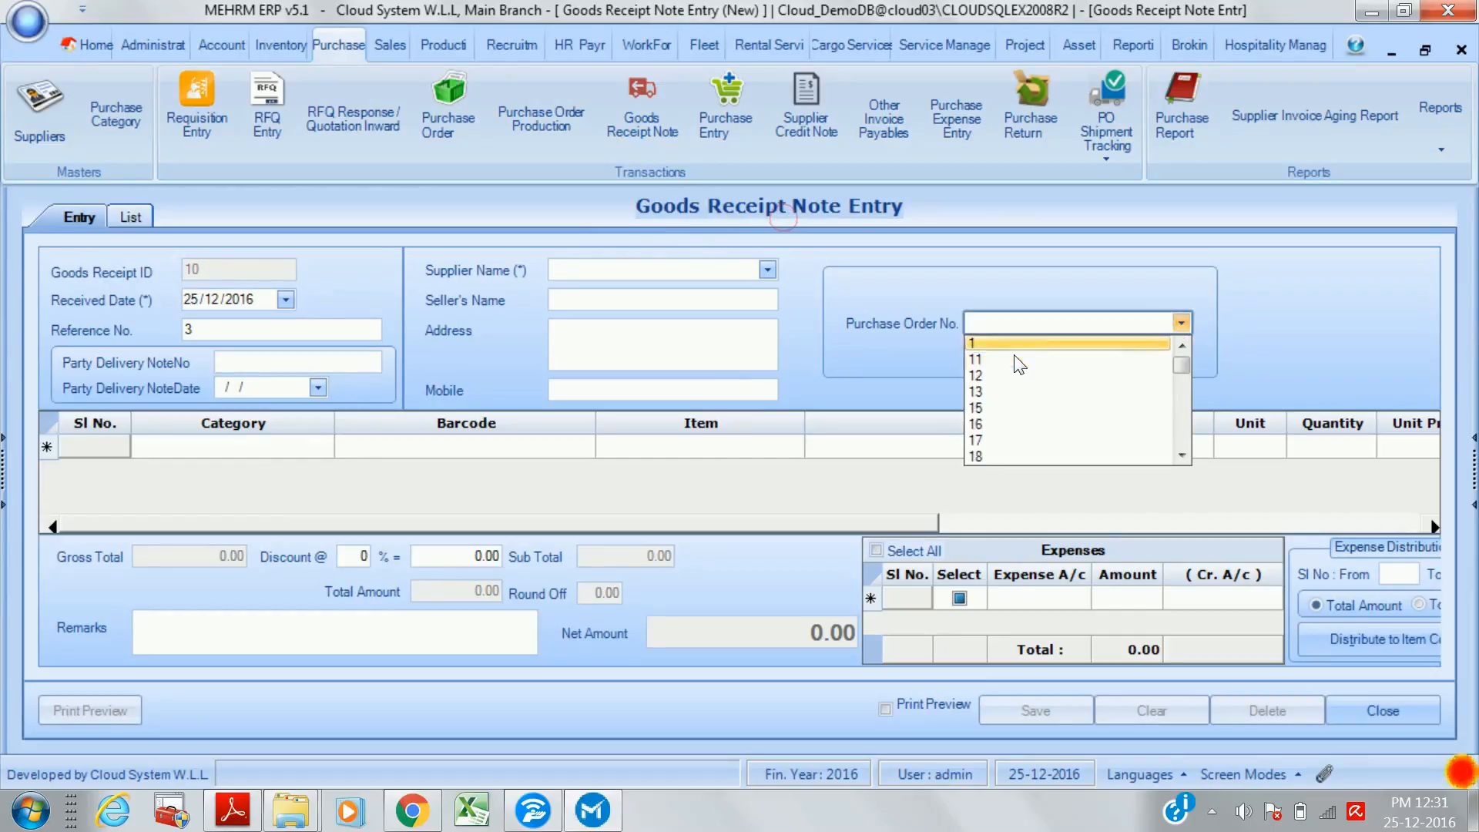
pyautogui.click(1010, 460)
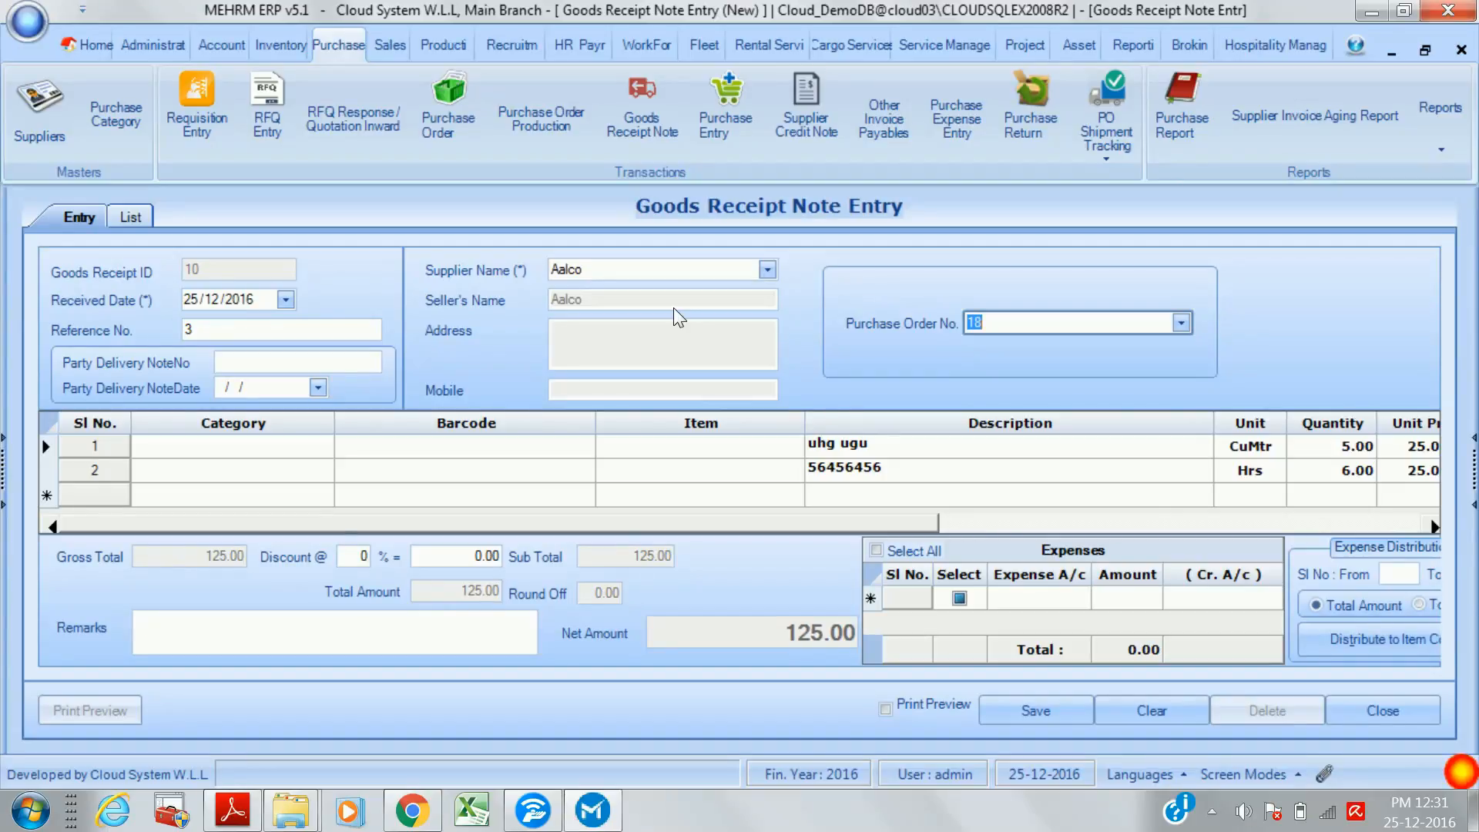
# - Add Freight Charges A/c and Vehicle Rent as expense accounts on the goods receipt note
pyautogui.click(1085, 604)
pyautogui.click(969, 661)
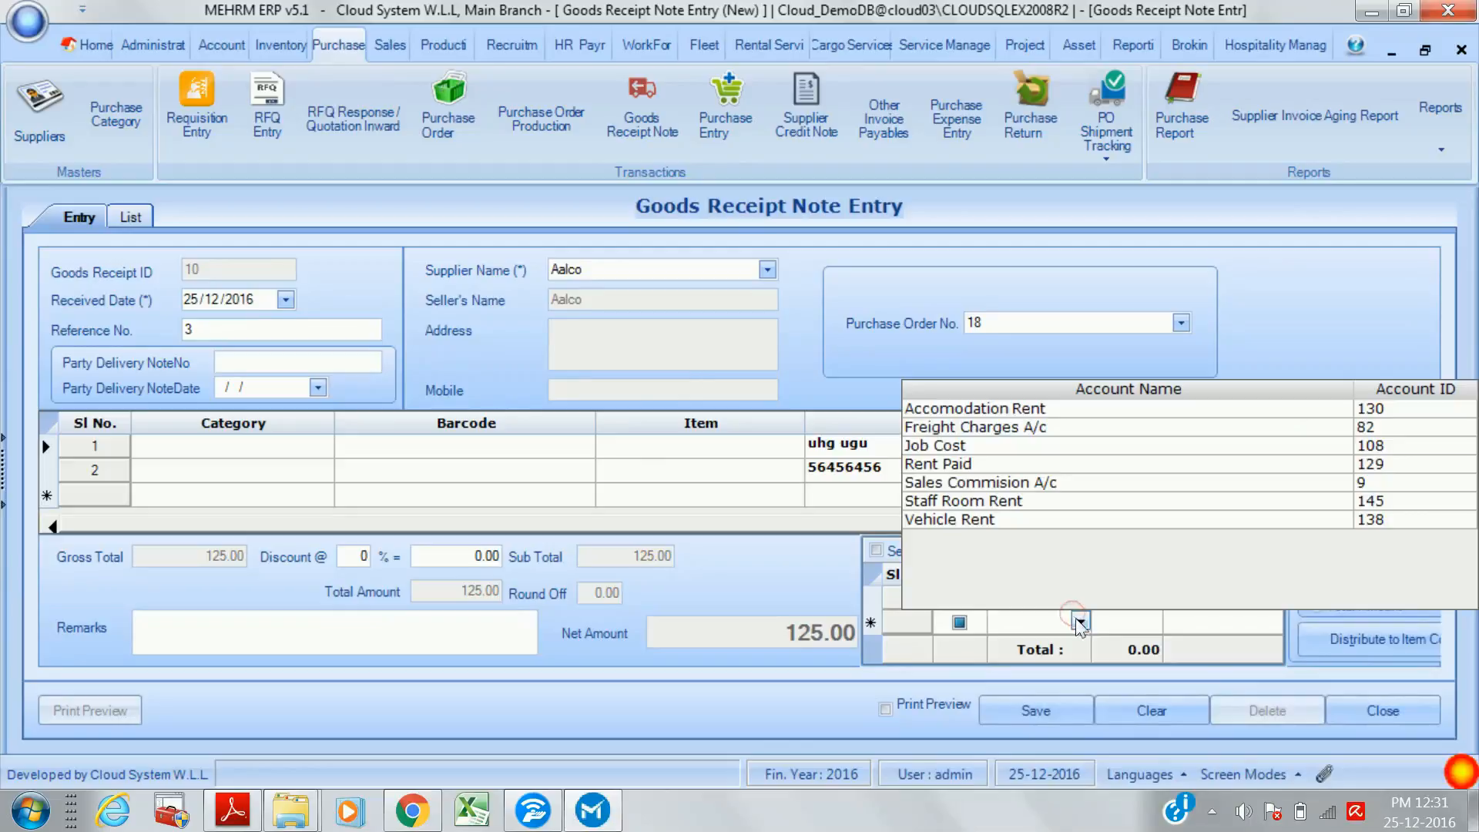
pyautogui.click(1006, 519)
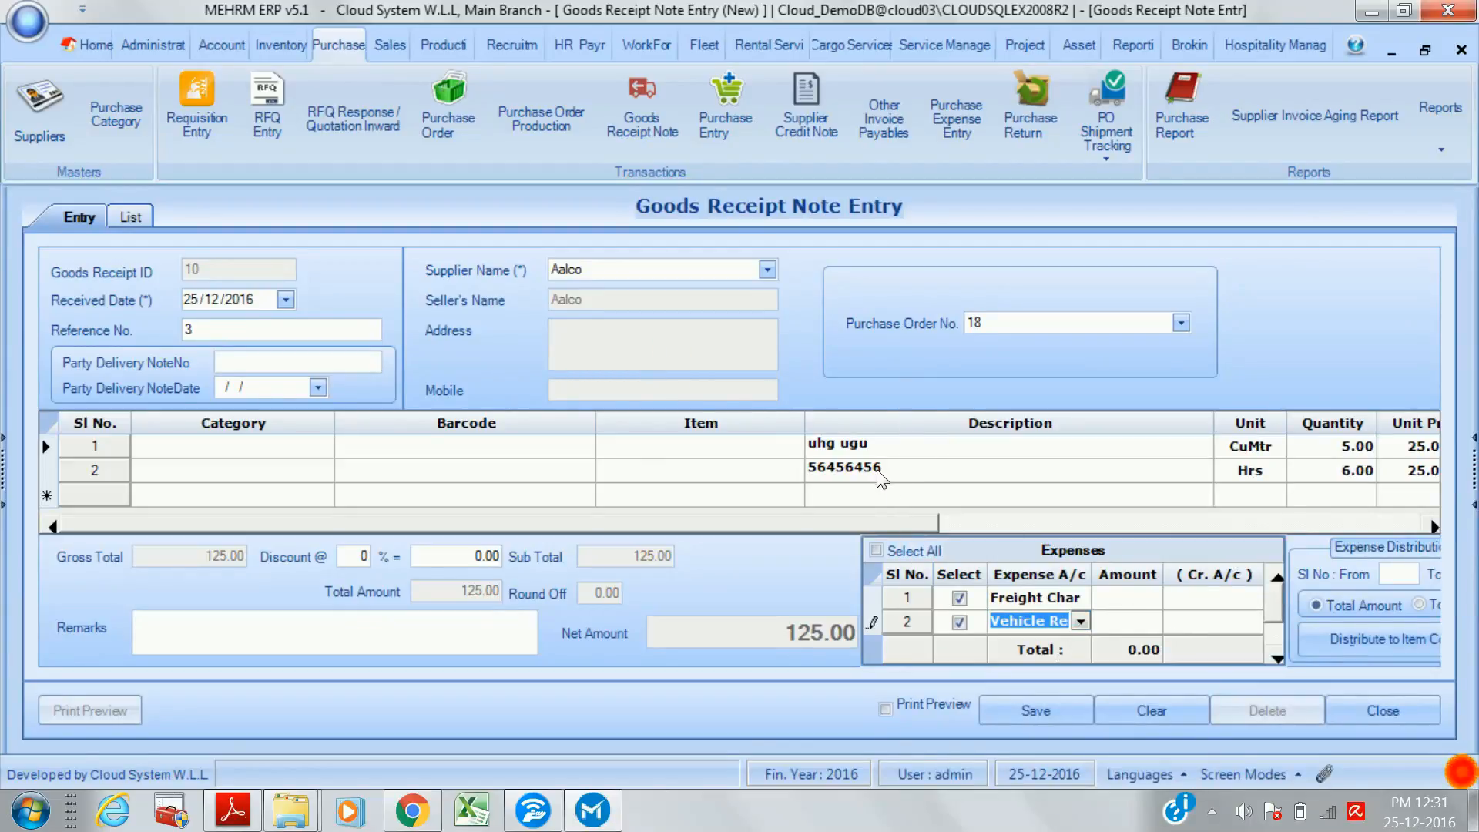
# - Try distributing the selected expenses to the item cost, and back out of closing the goods receipt note
pyautogui.click(1361, 641)
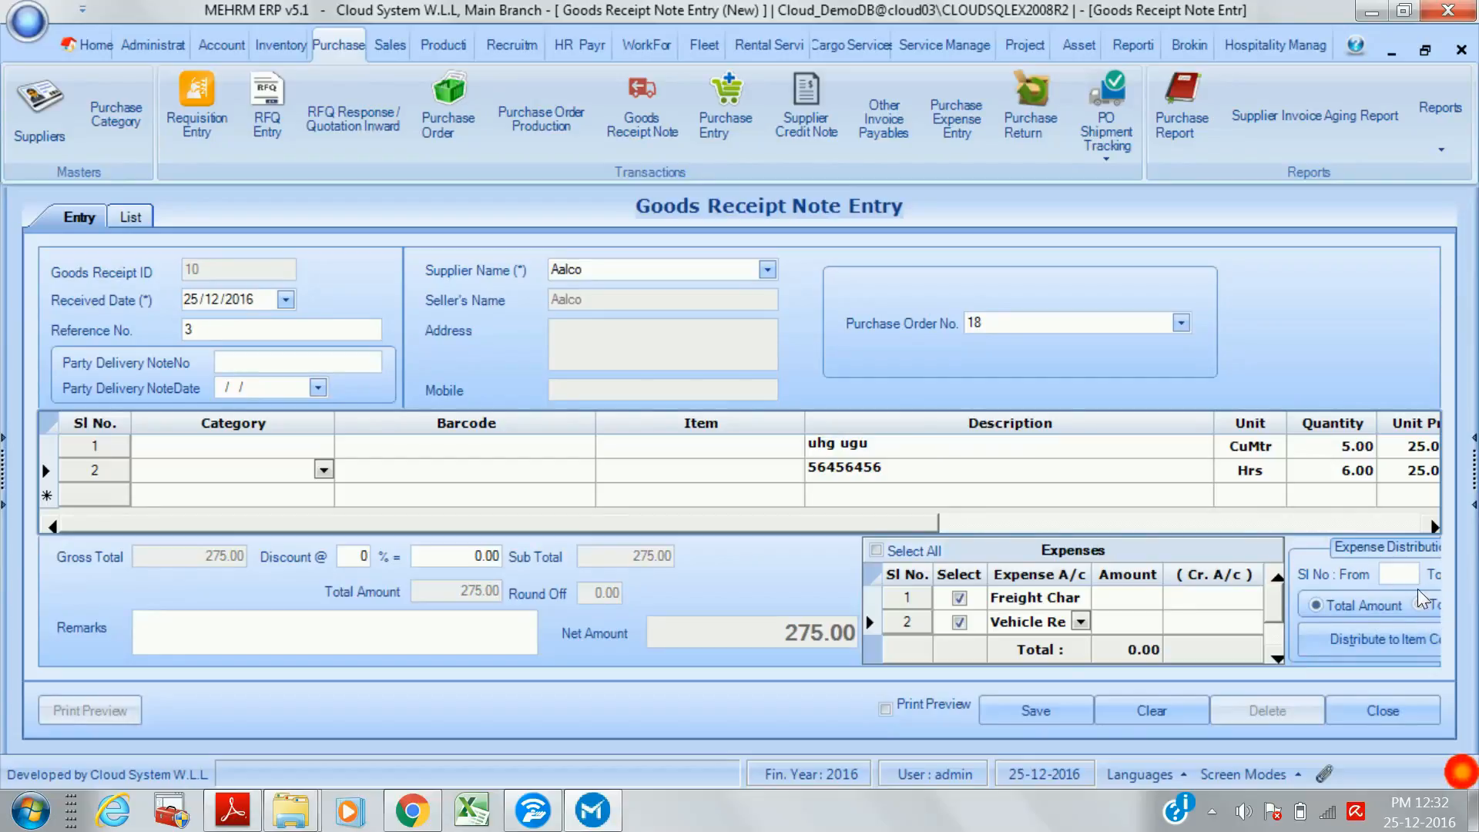
pyautogui.click(1398, 574)
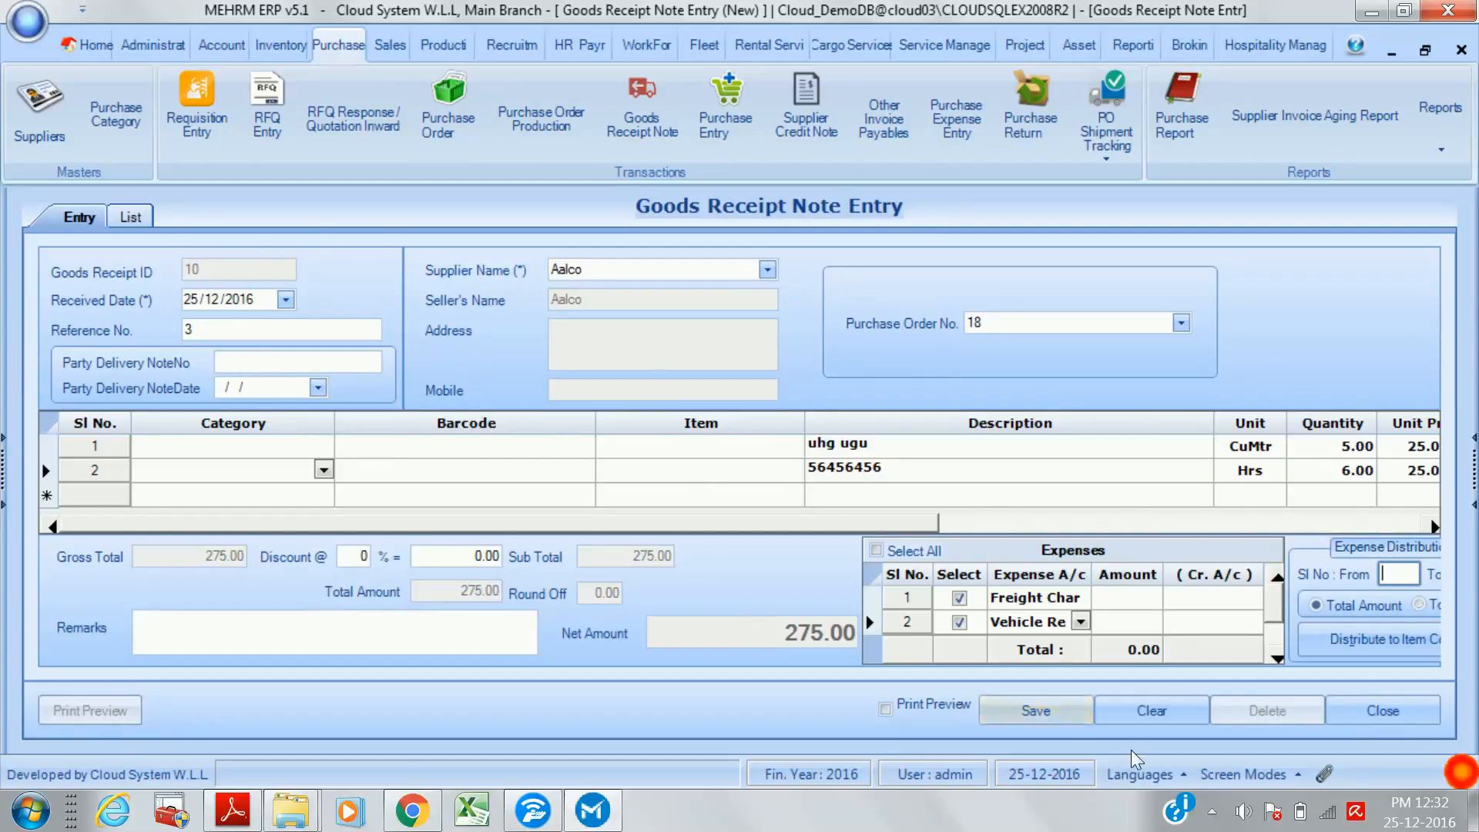
pyautogui.press('Escape')
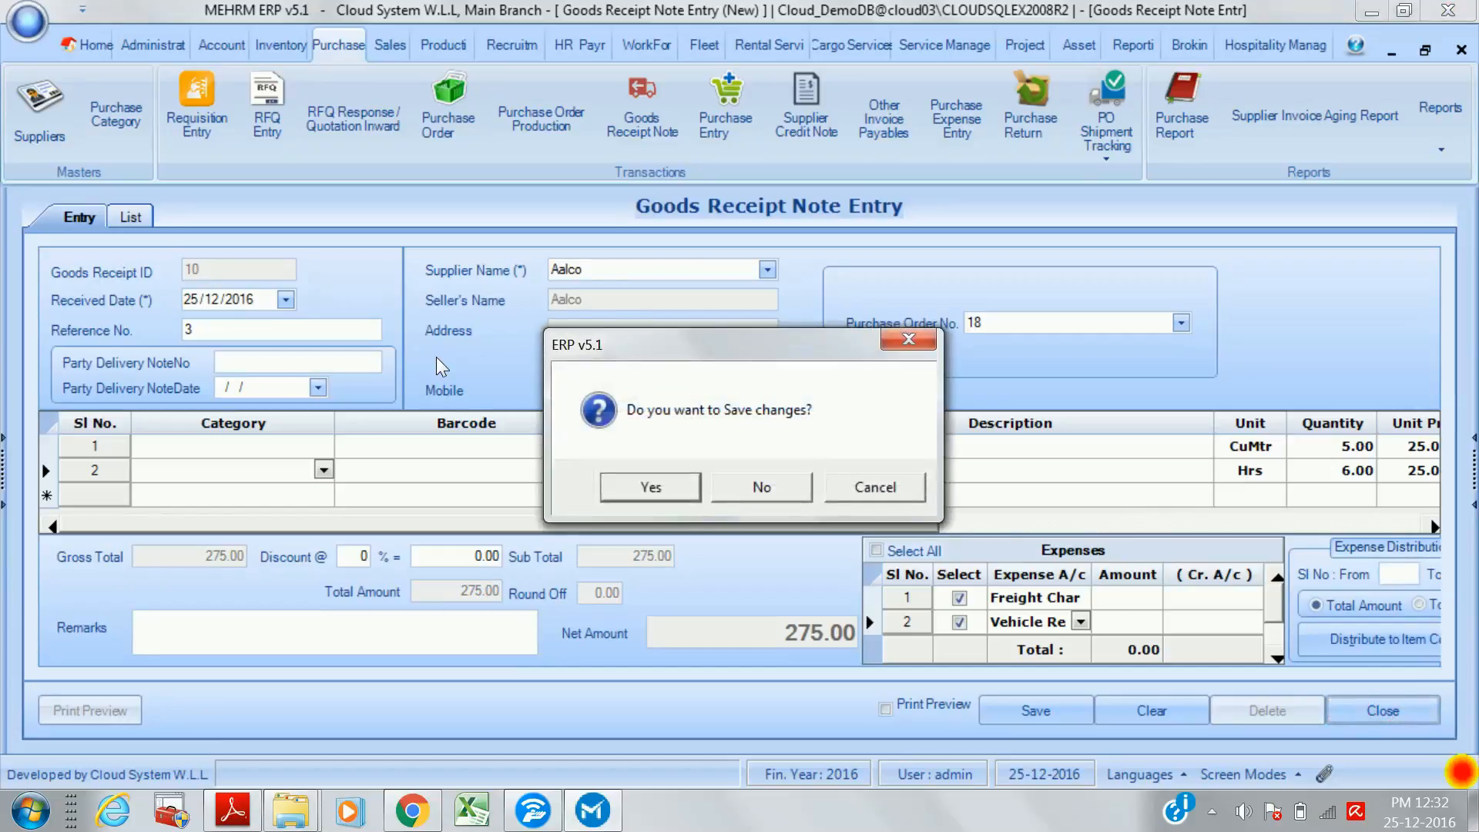
pyautogui.press('Escape')
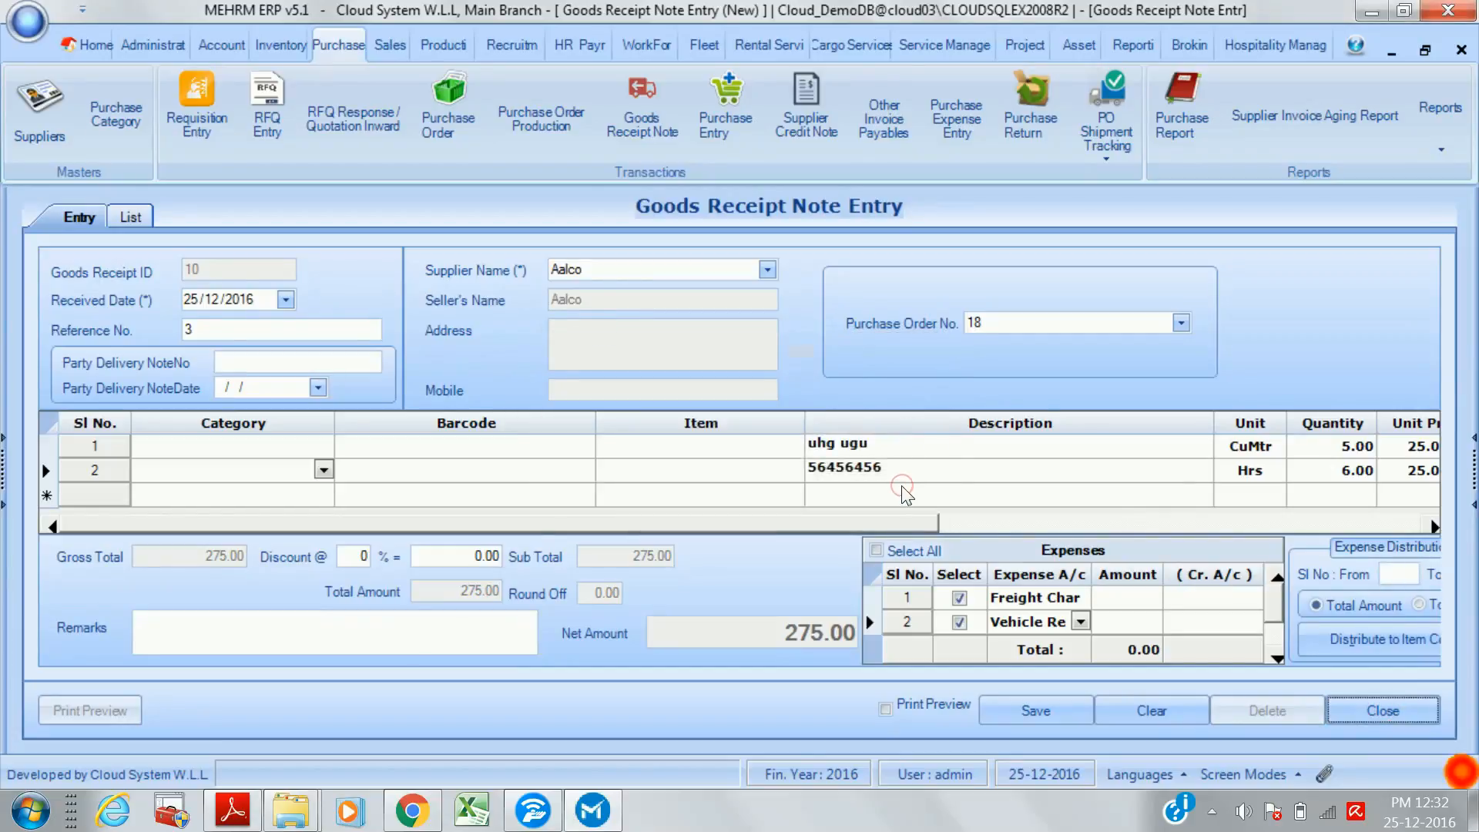
# - Open the program settings and review the Purchase and Inventory options, including when stock is added
pyautogui.click(27, 23)
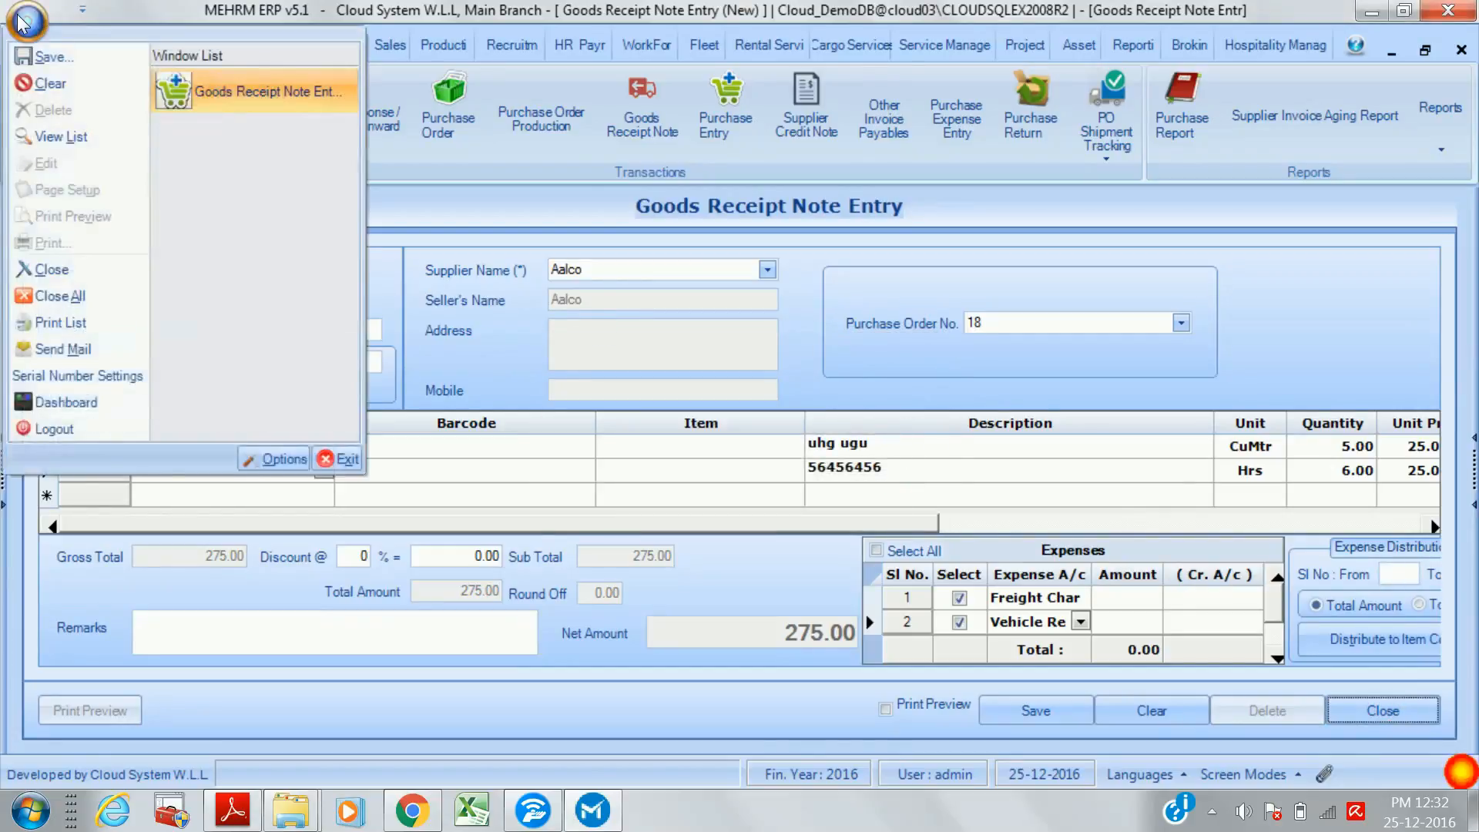
pyautogui.click(267, 461)
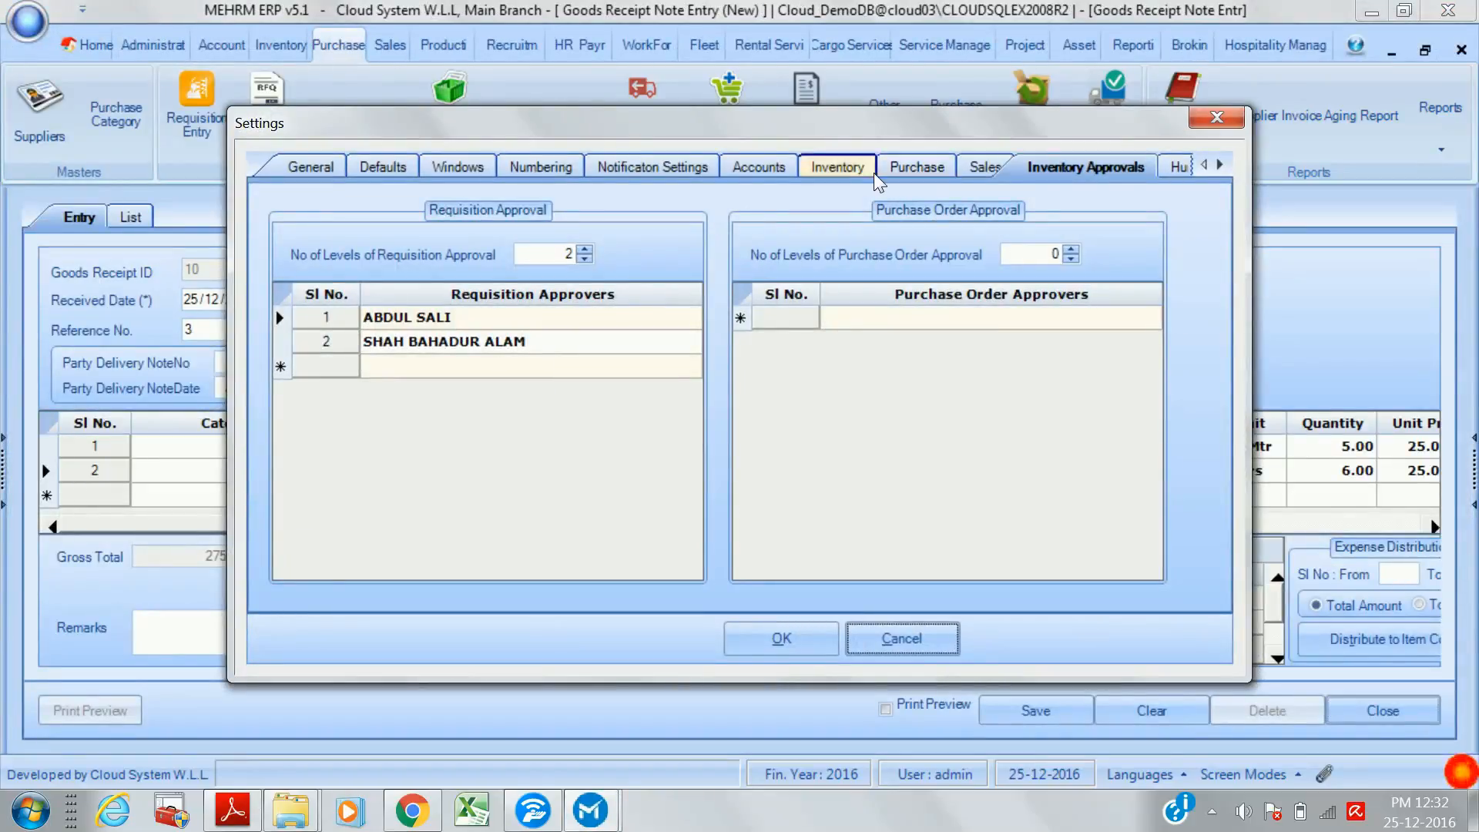
pyautogui.click(903, 168)
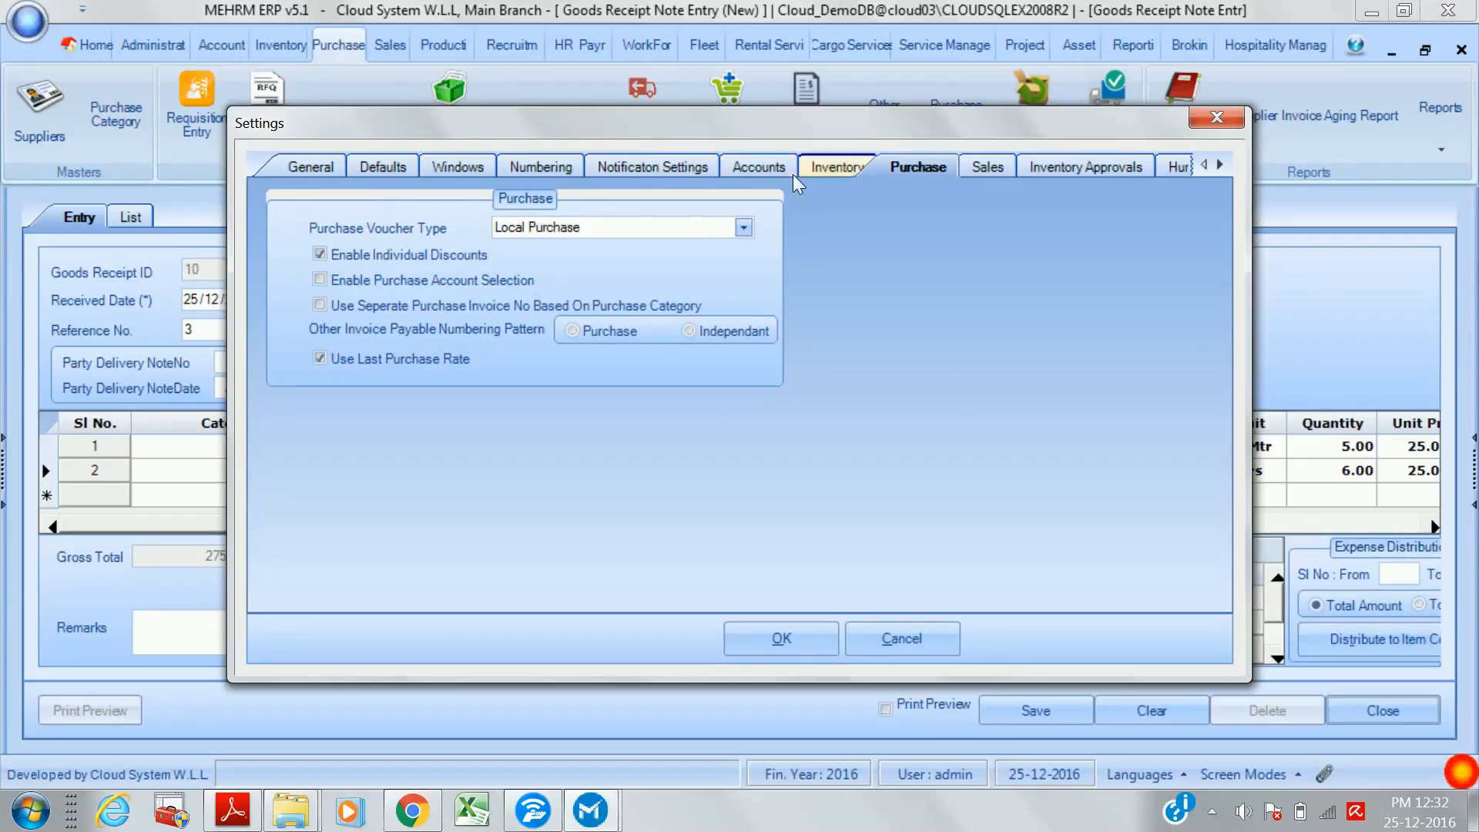
pyautogui.click(841, 167)
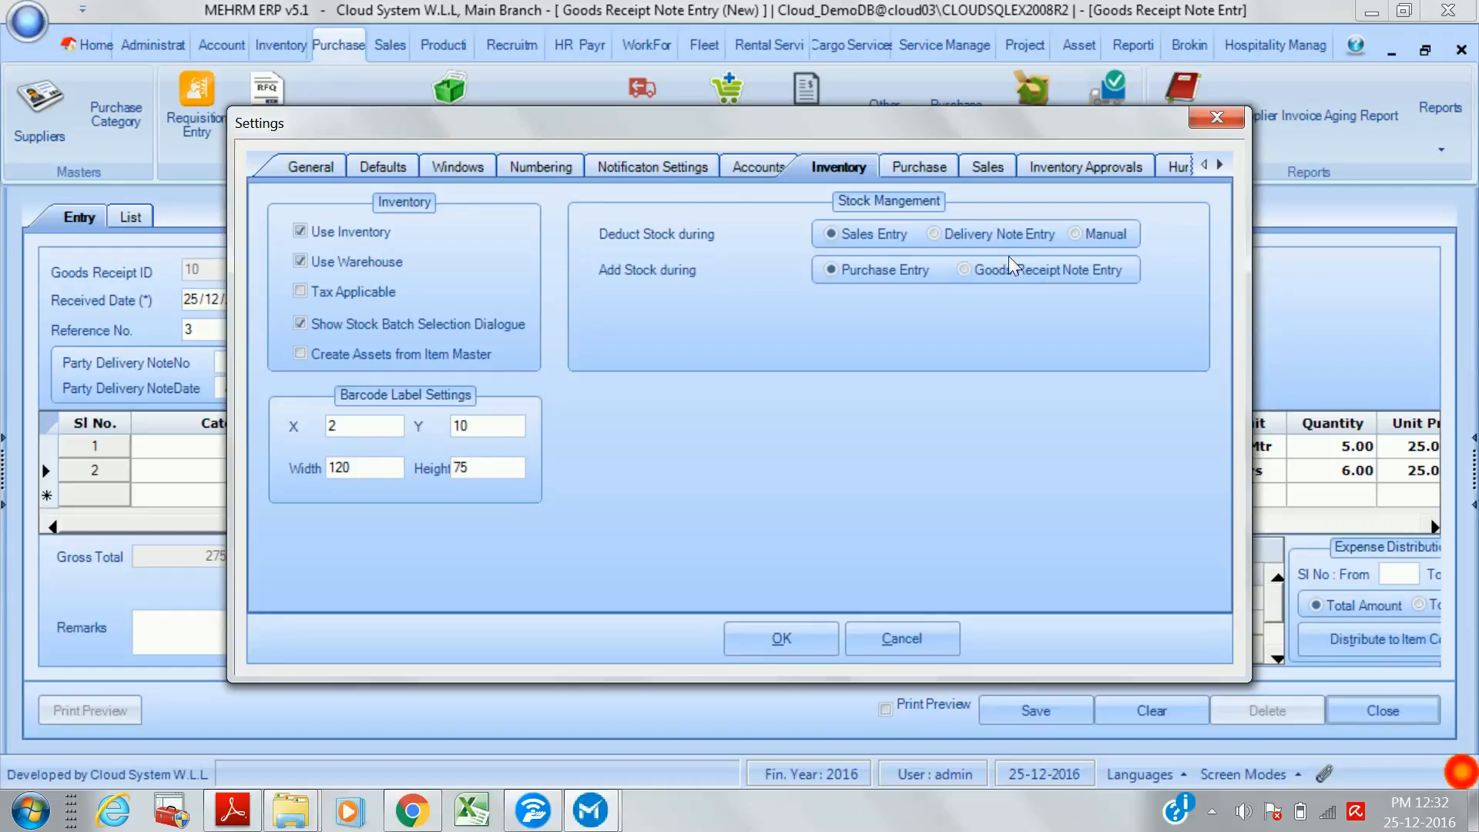
# - Switch stock addition to Goods Receipt Note Entry and back to Purchase Entry, and cancel the settings
pyautogui.click(968, 271)
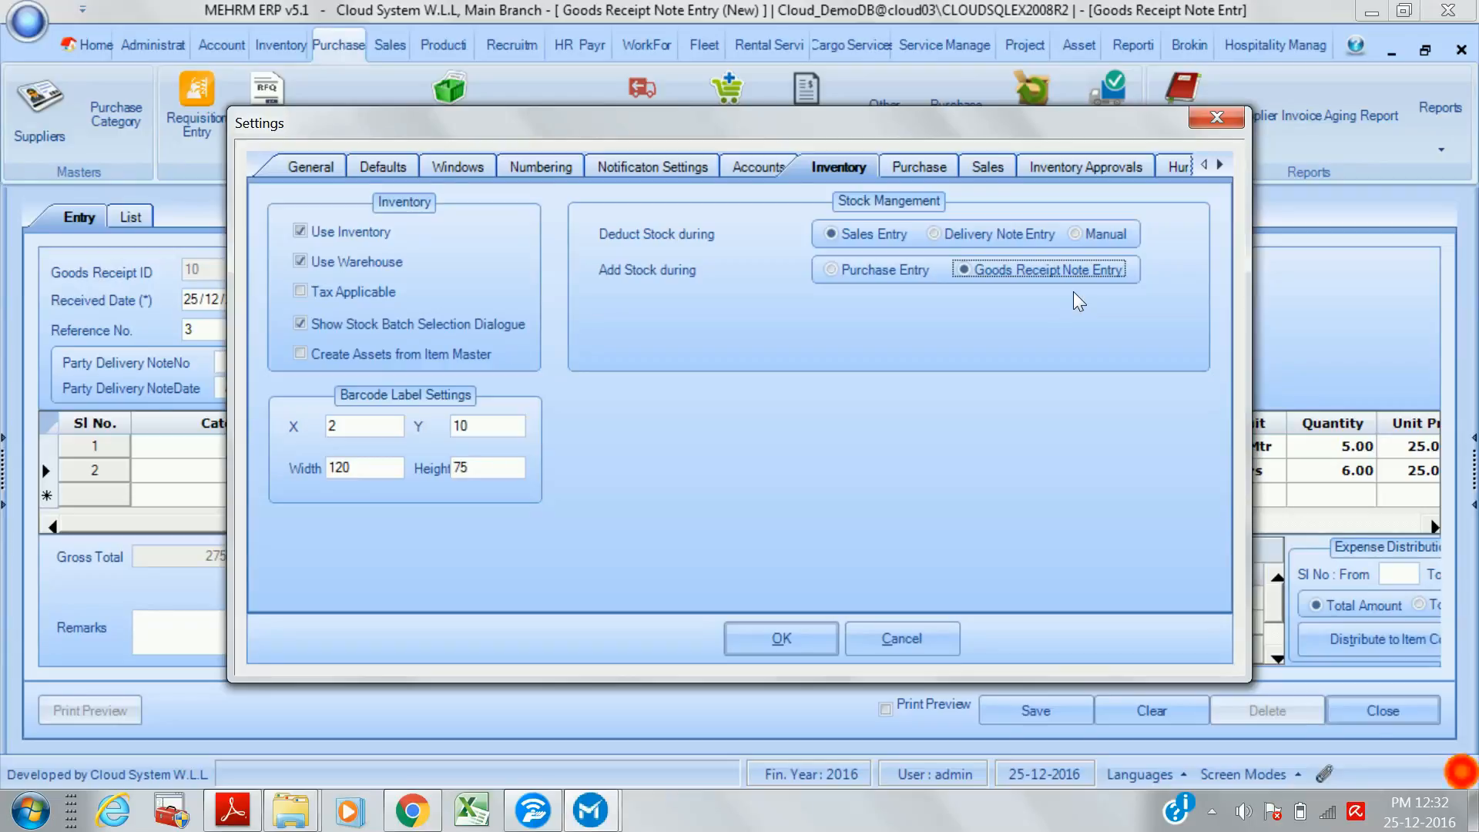
pyautogui.click(866, 269)
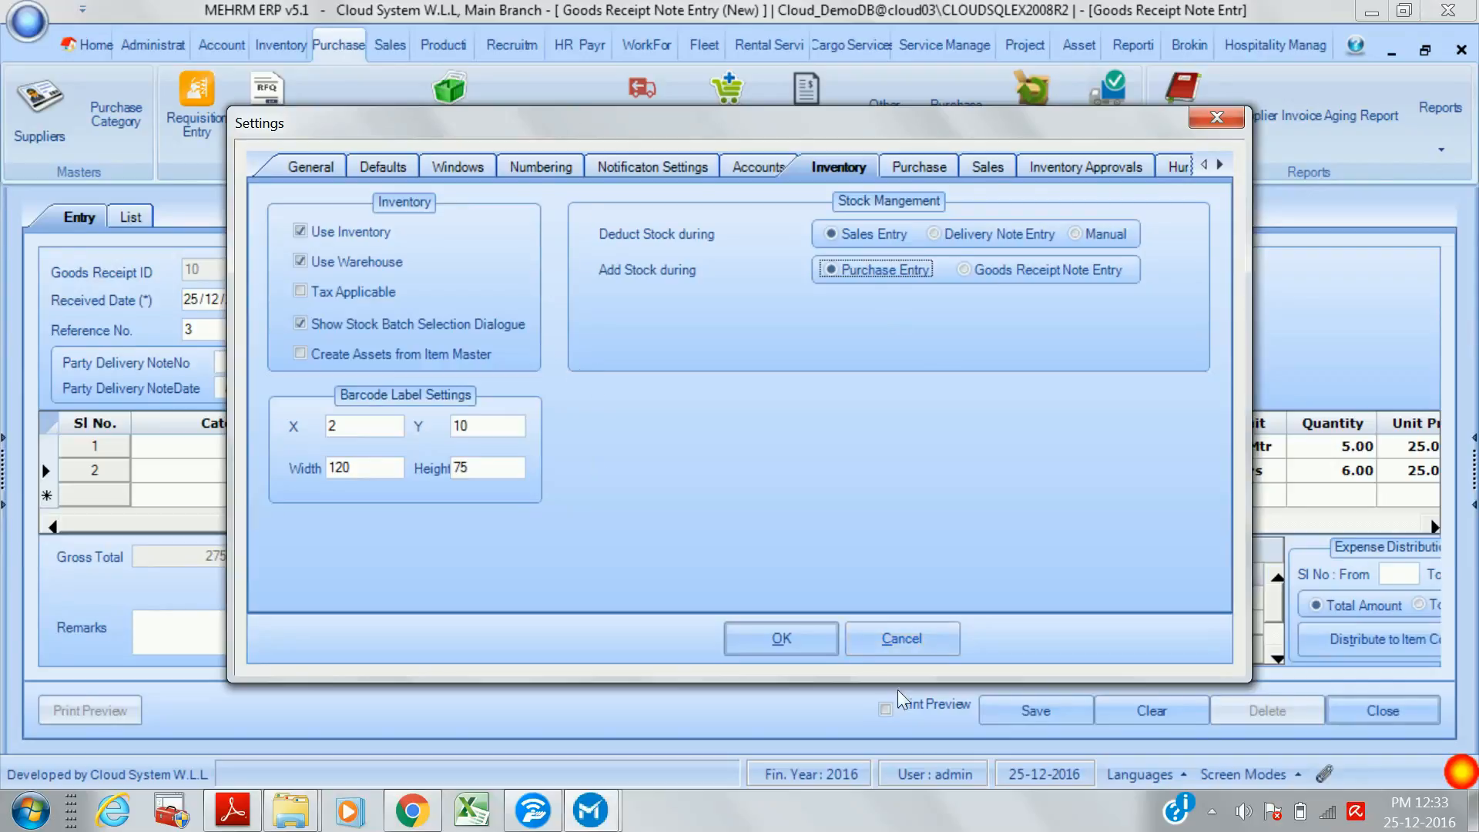
pyautogui.click(917, 635)
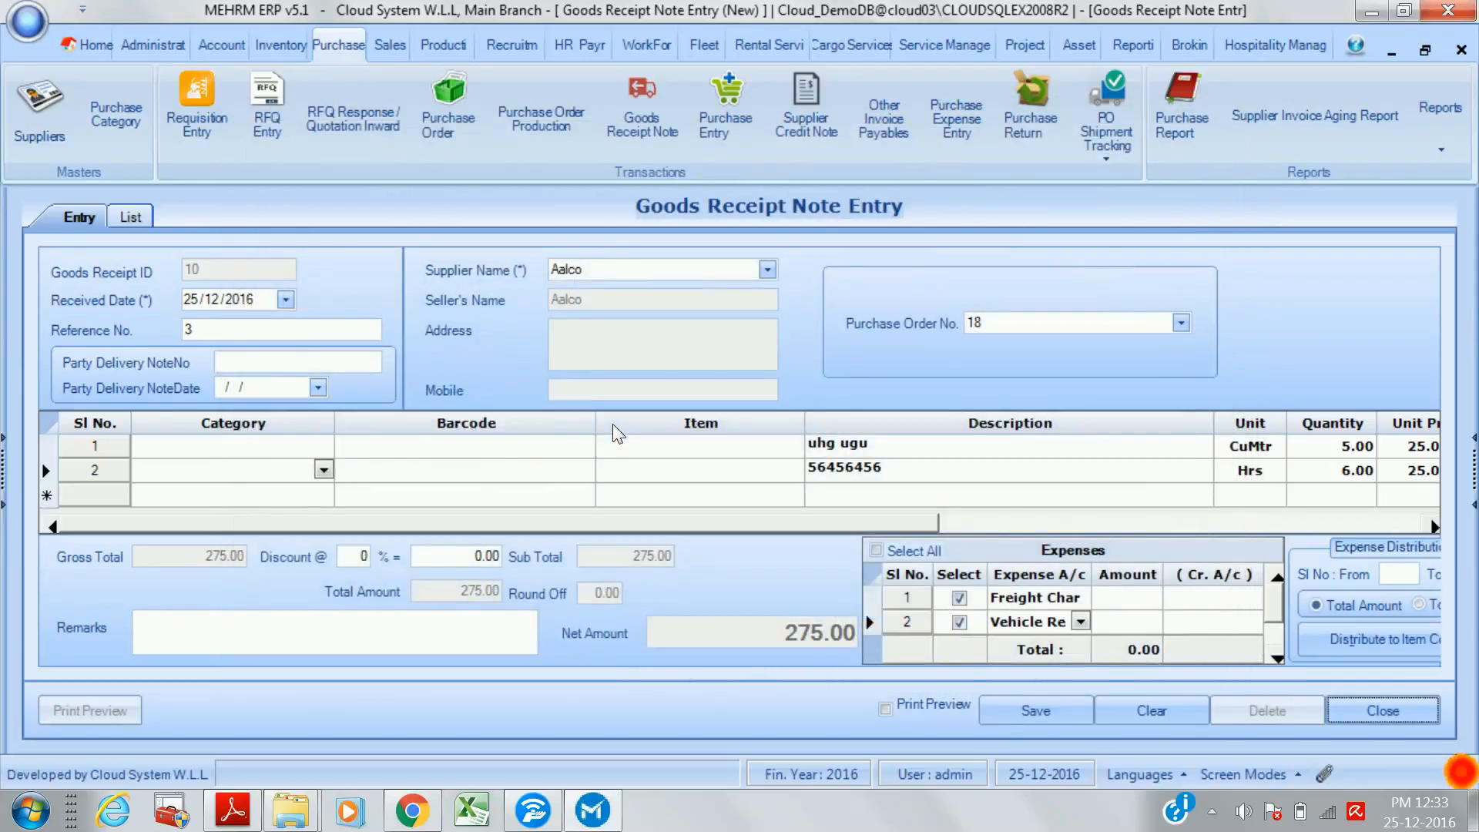
# - Close the goods receipt note without saving and open the Purchase Entry form
pyautogui.click(1384, 710)
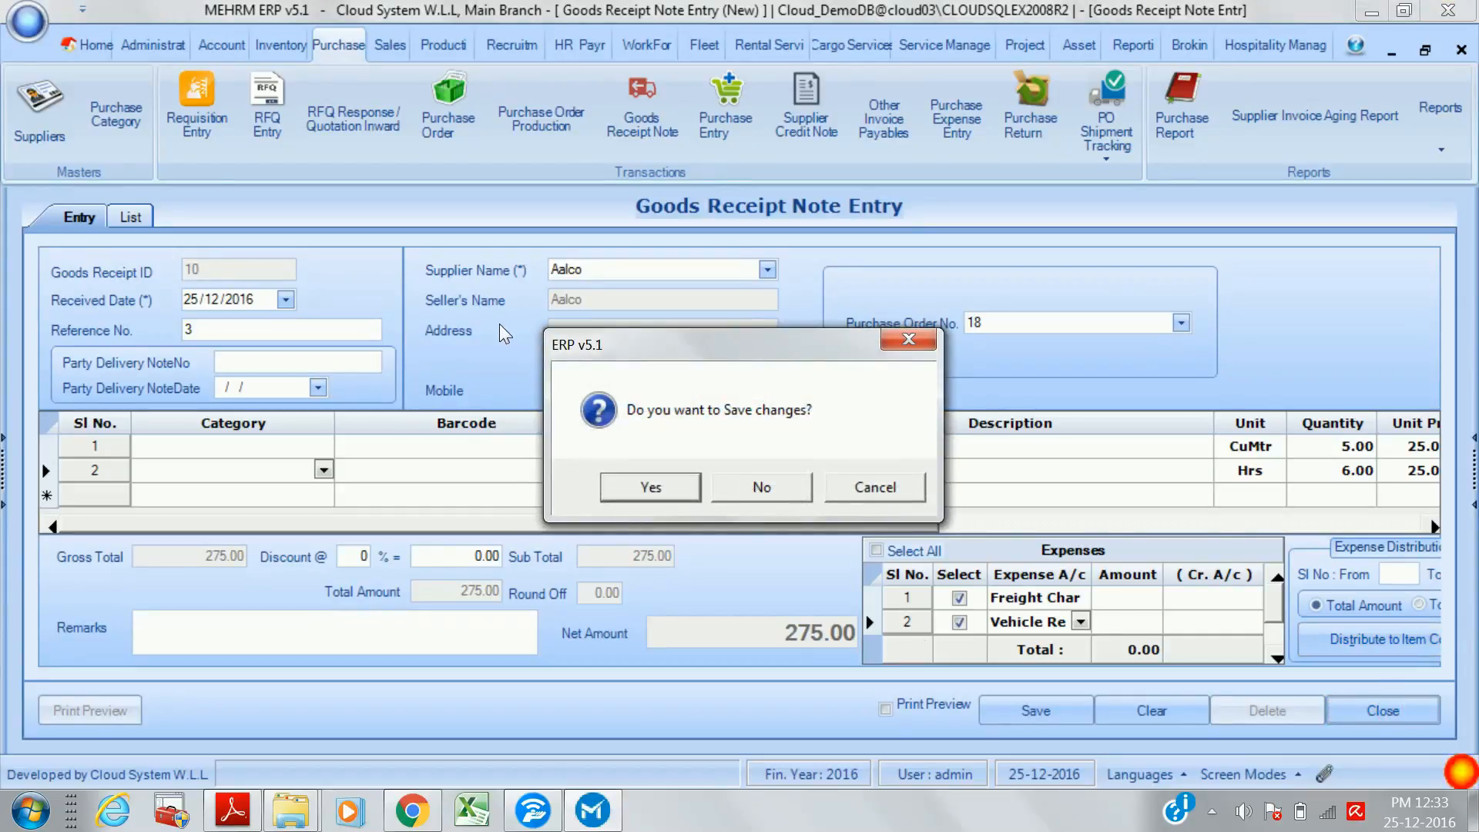
pyautogui.click(751, 485)
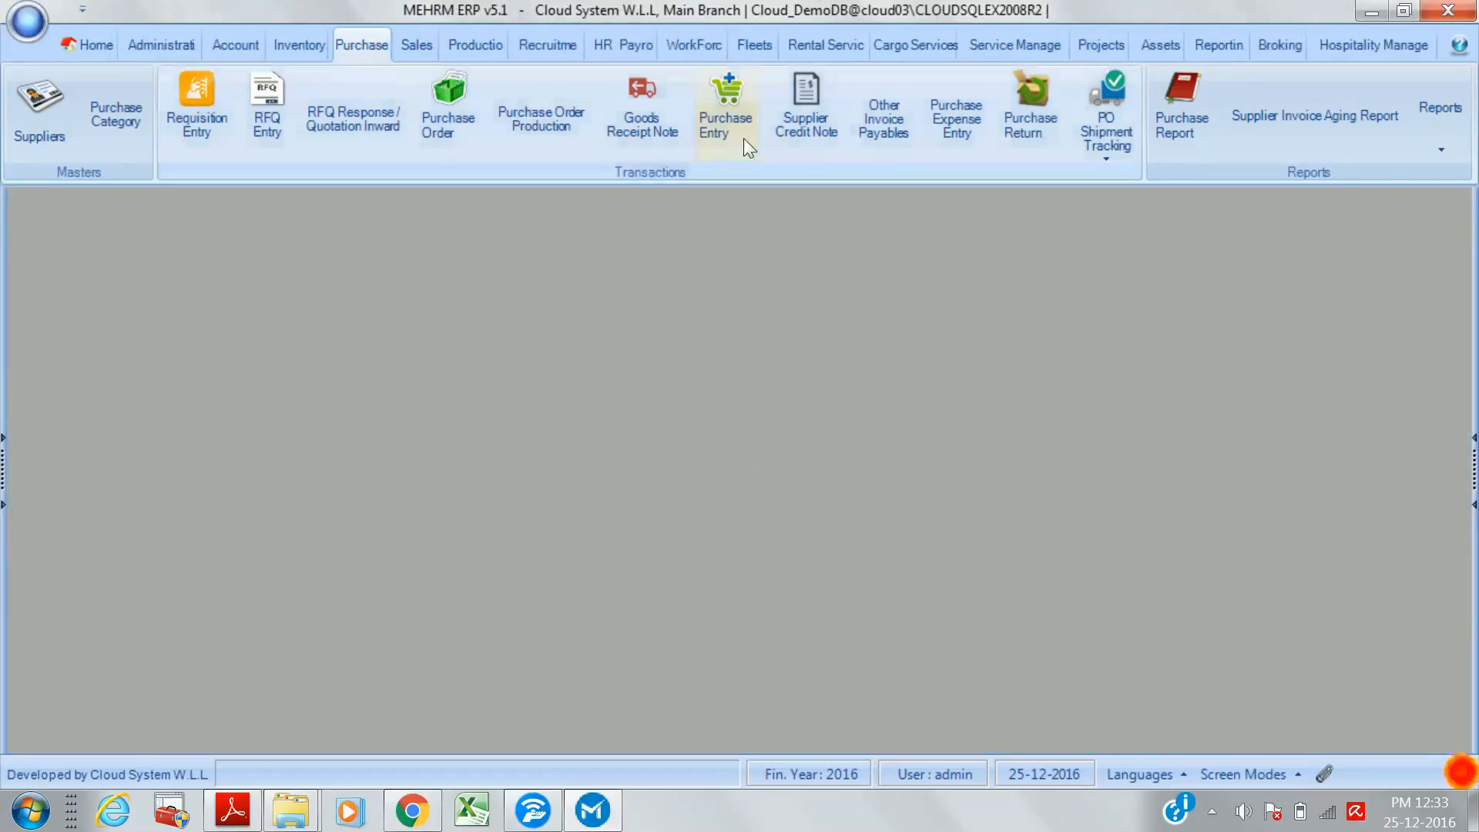
pyautogui.click(725, 108)
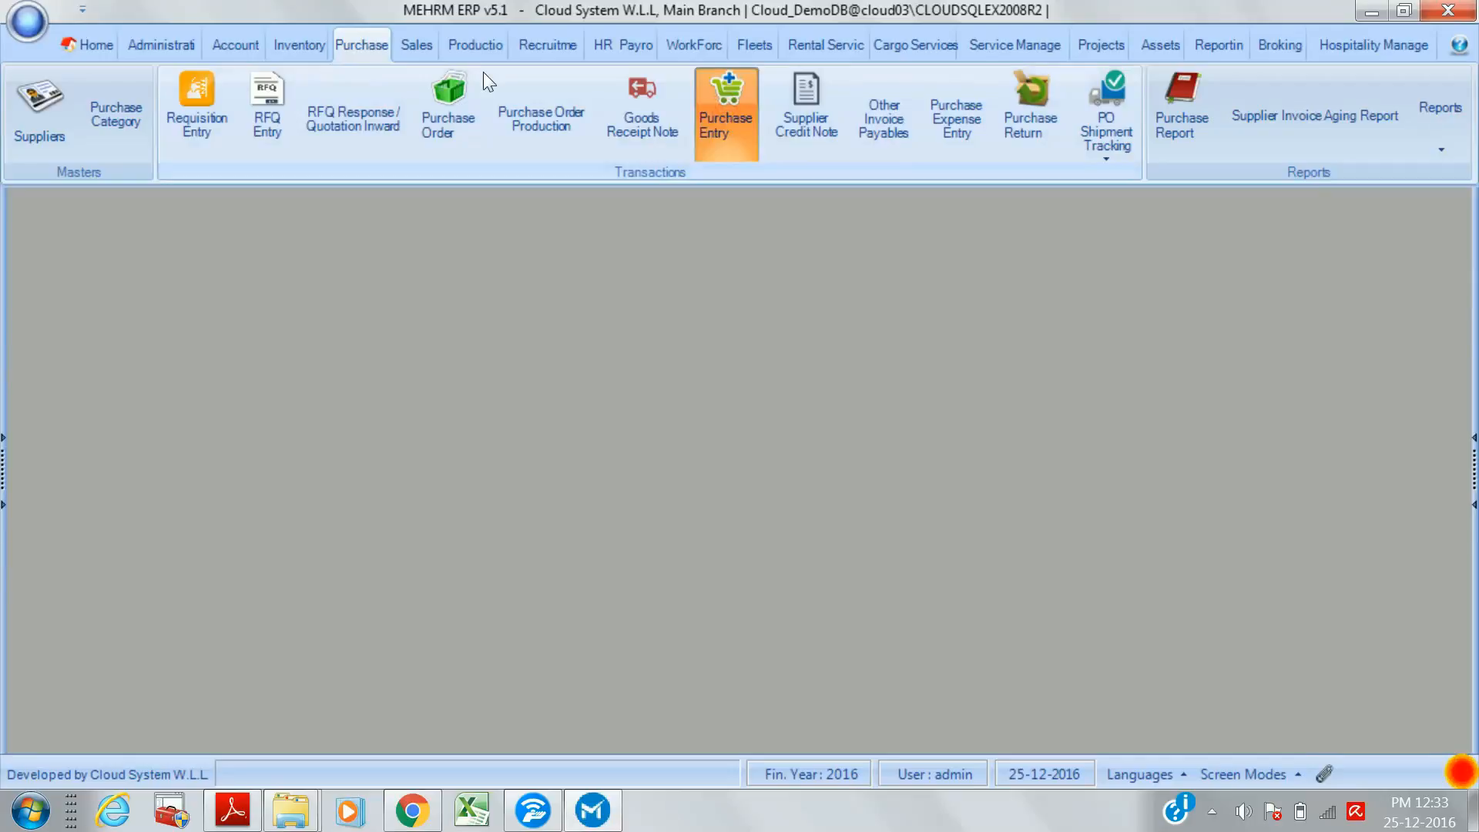
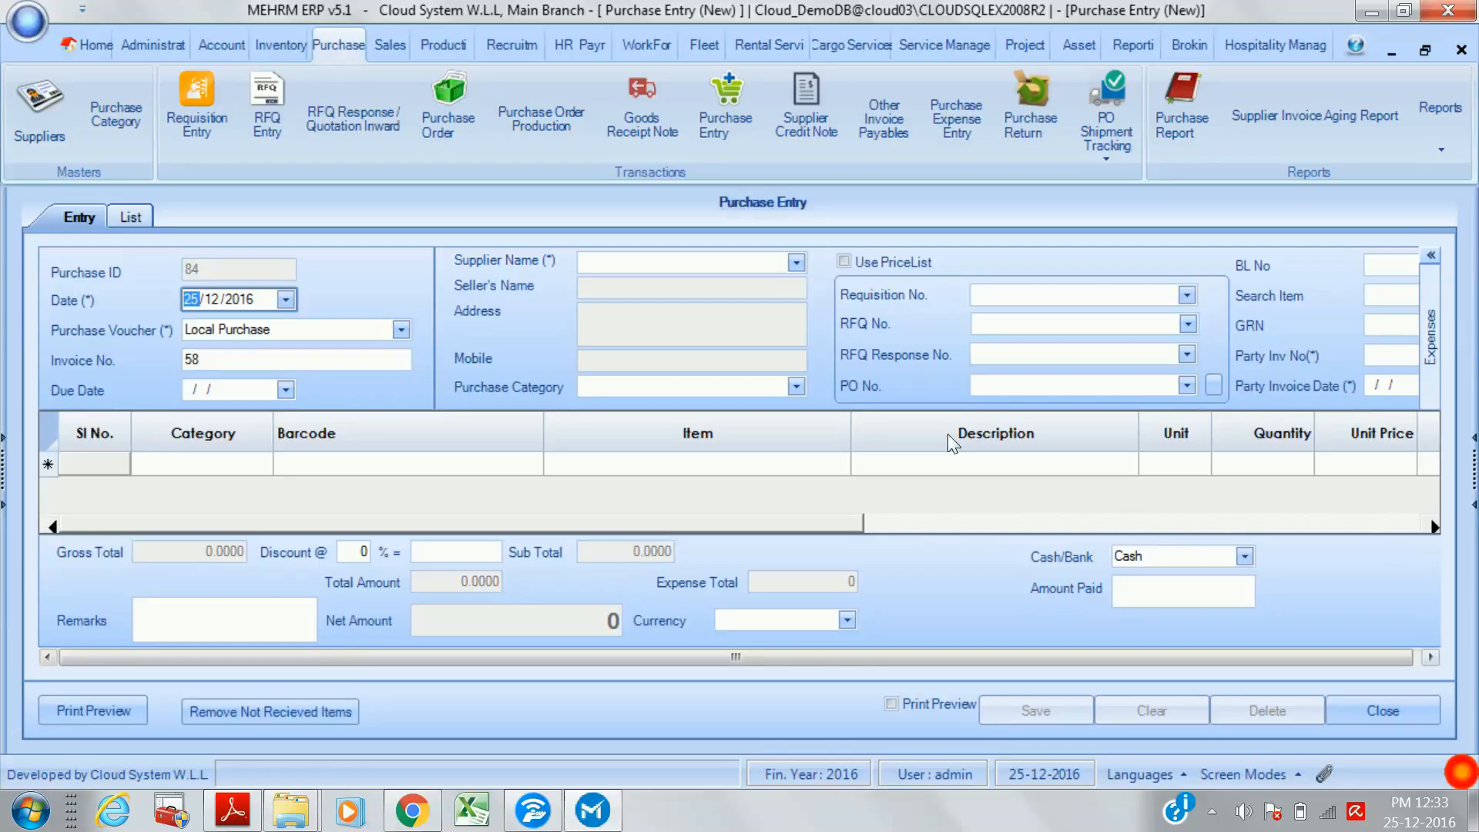
# - Switch the price list option on and off in the purchase entry and examine the item grid's columns through Expenses
pyautogui.click(1425, 656)
pyautogui.click(1426, 655)
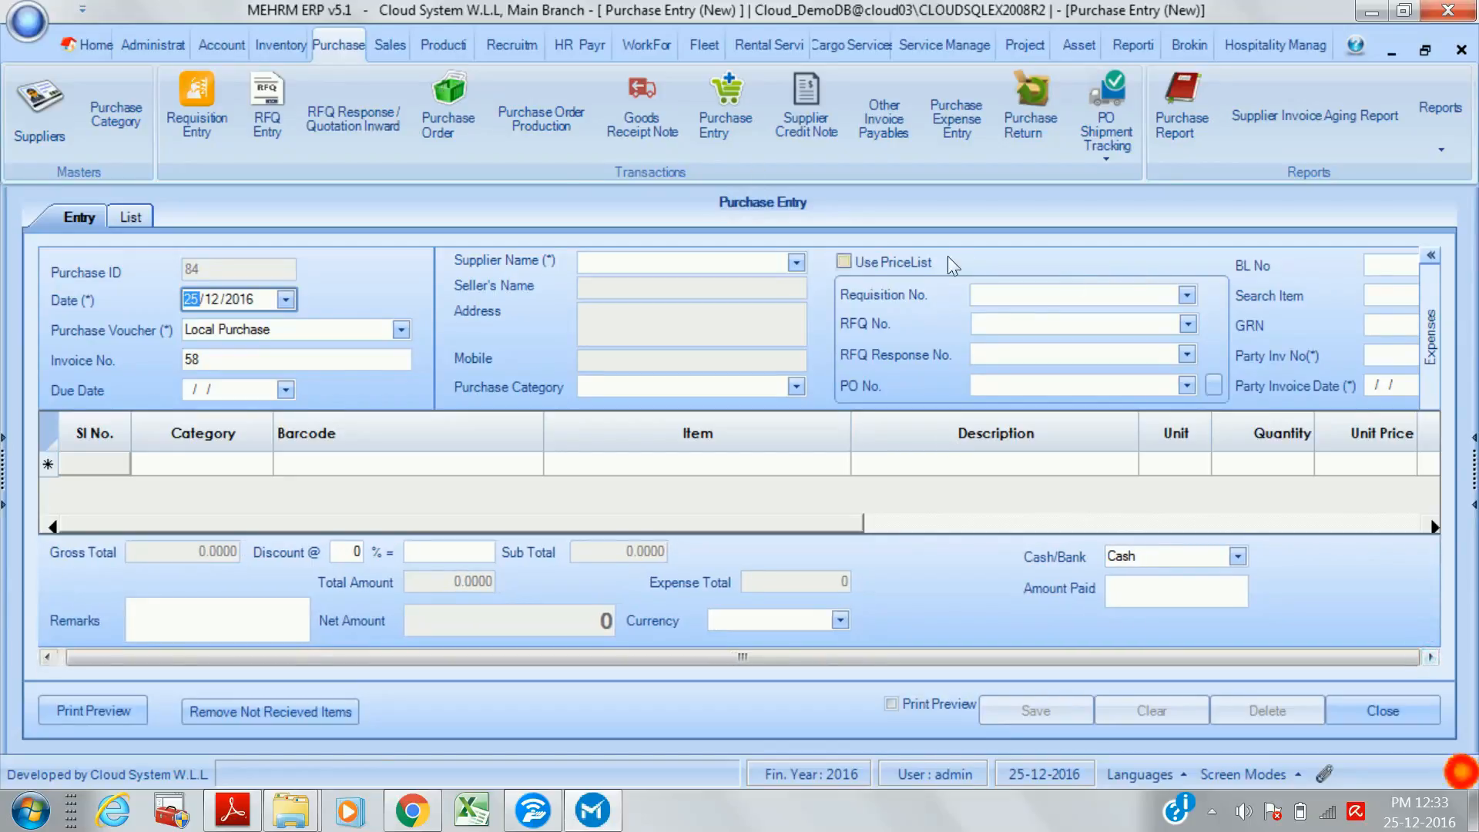
pyautogui.click(844, 261)
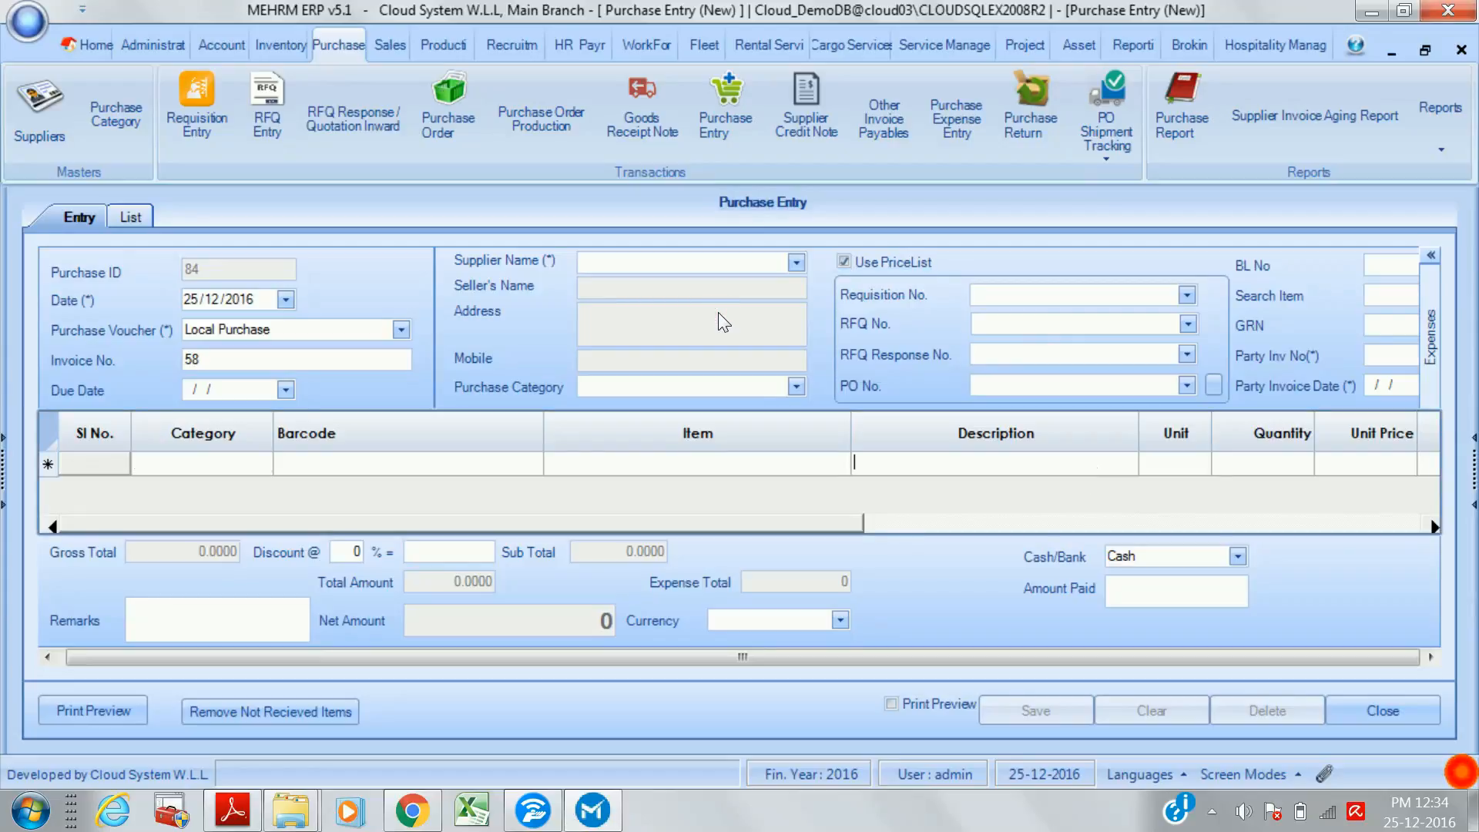
pyautogui.click(844, 261)
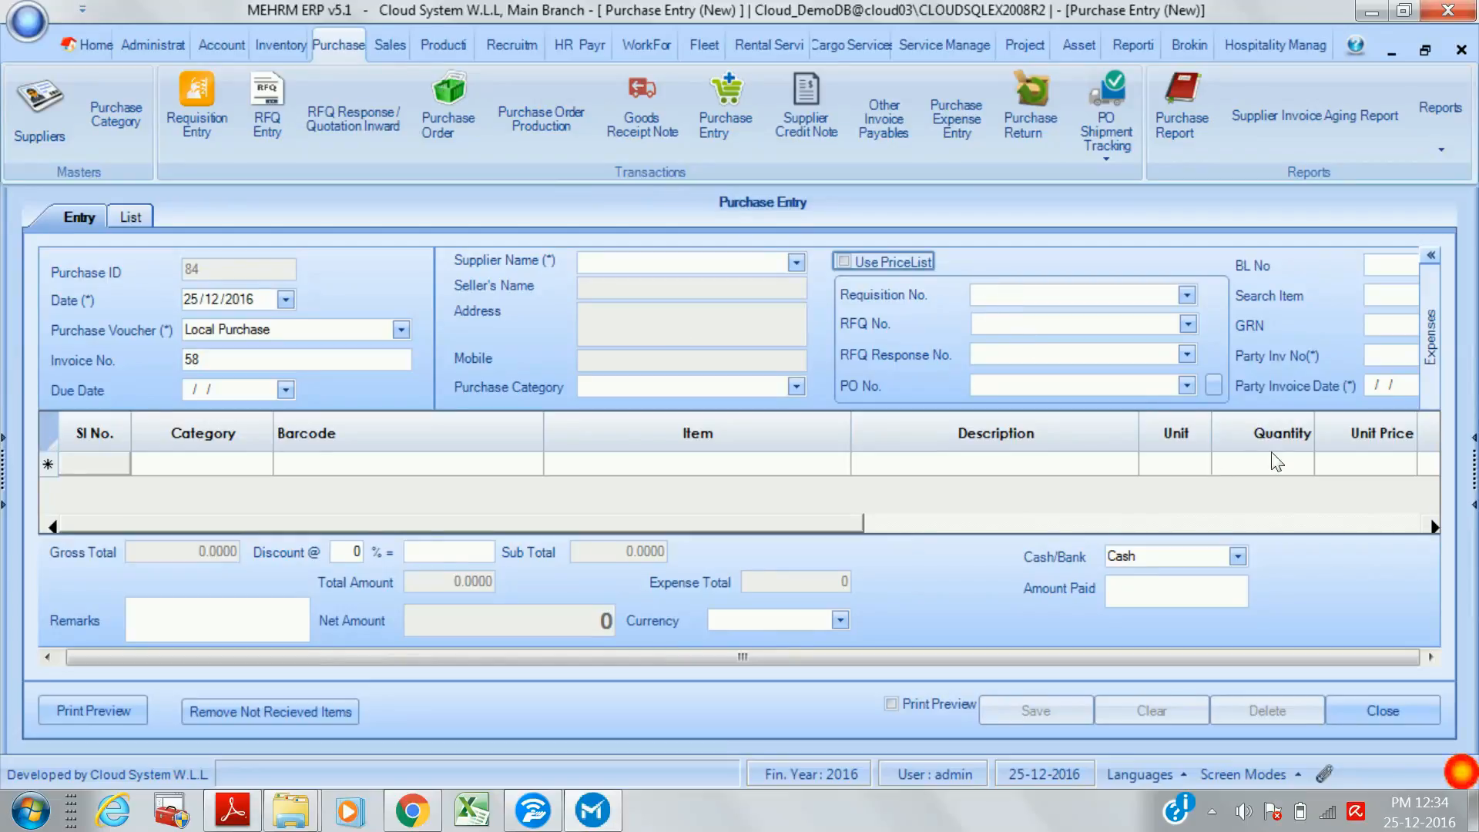
pyautogui.click(898, 304)
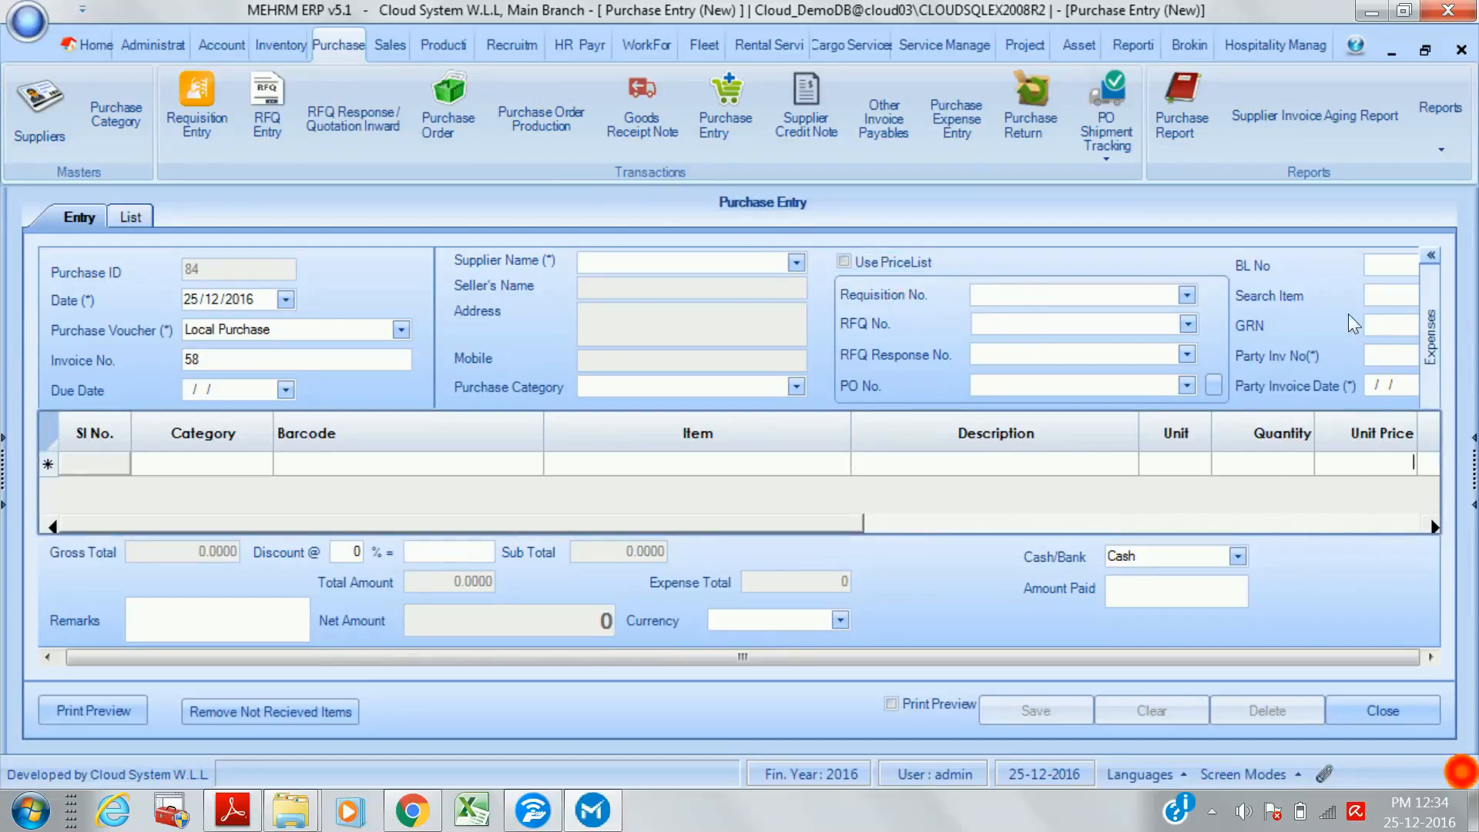
pyautogui.click(1434, 526)
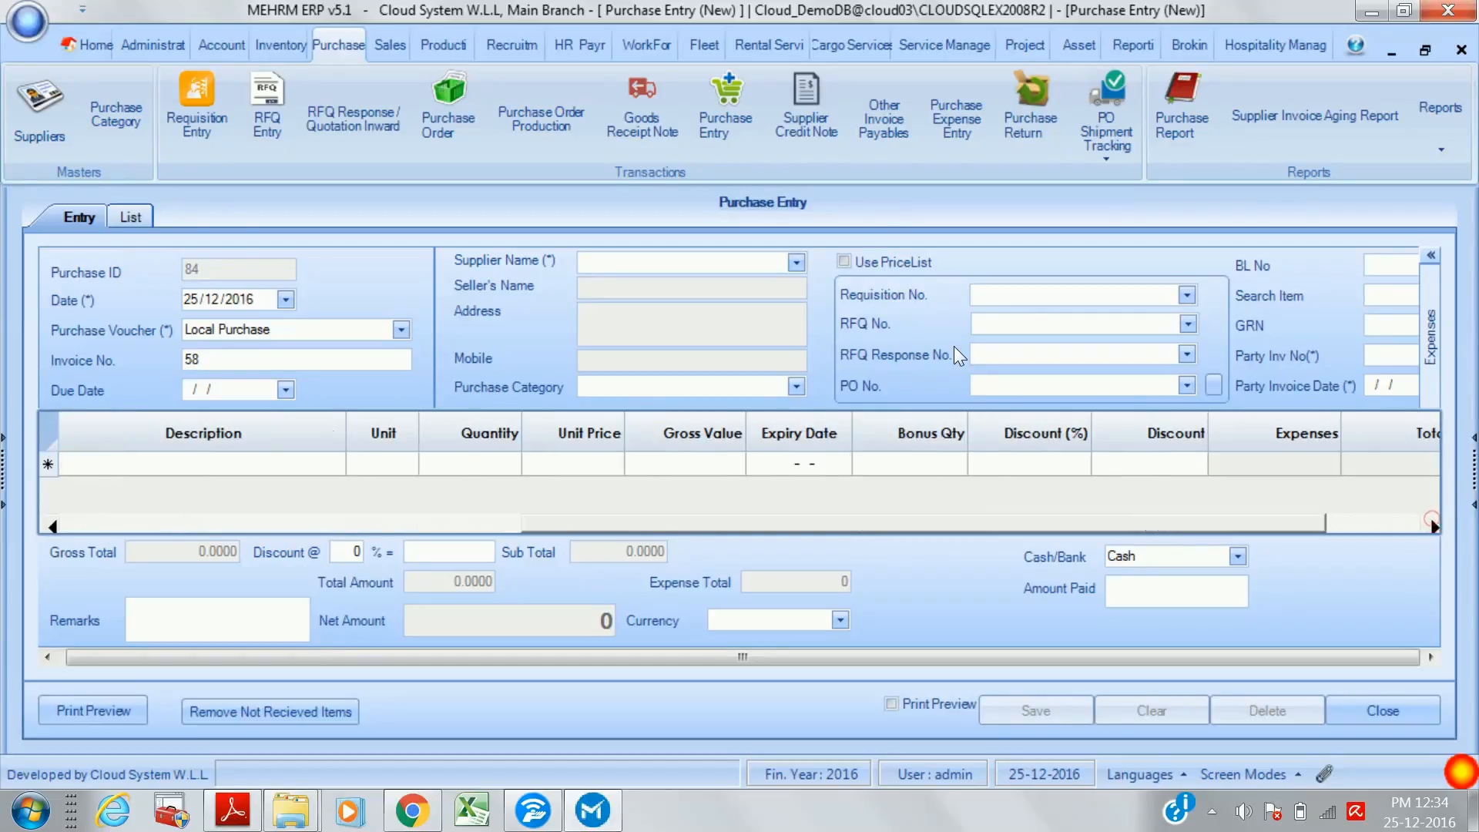
# - Expand the purchase entry's expenses and start an expense line with invoice number 100 and vendor ABC Company
pyautogui.click(1431, 339)
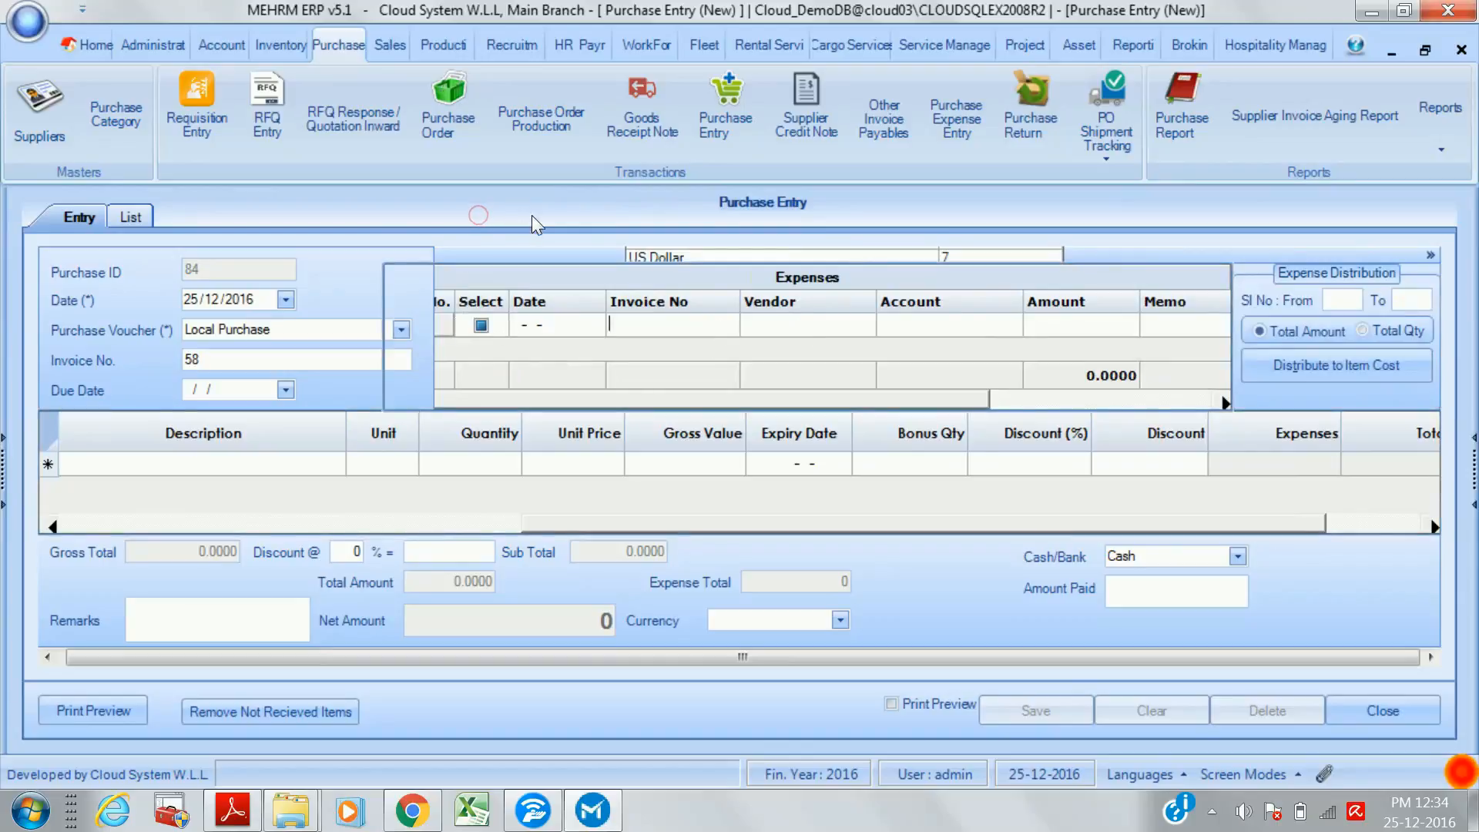
pyautogui.click(912, 330)
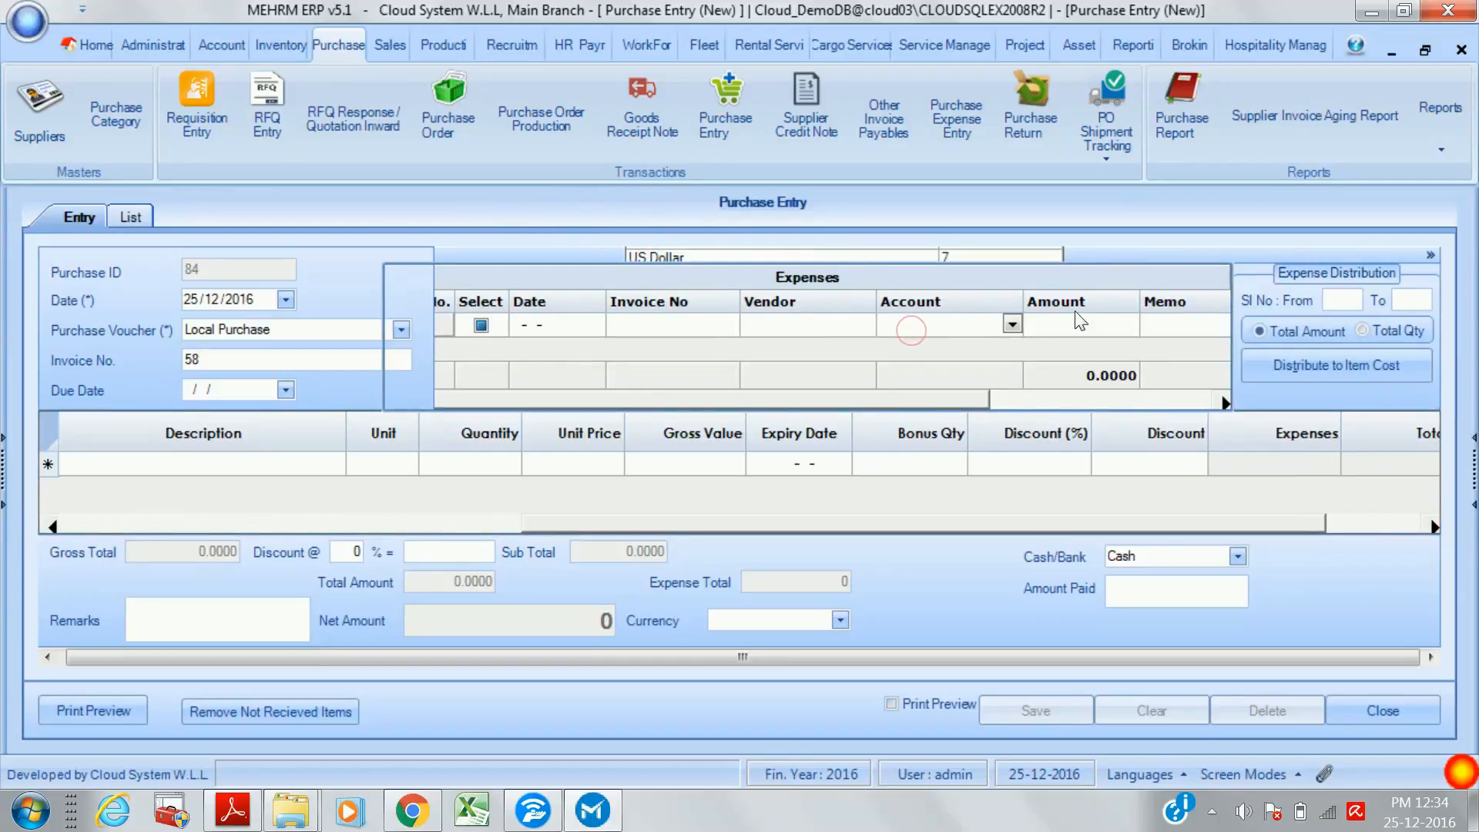
pyautogui.press('Tab')
pyautogui.click(726, 329)
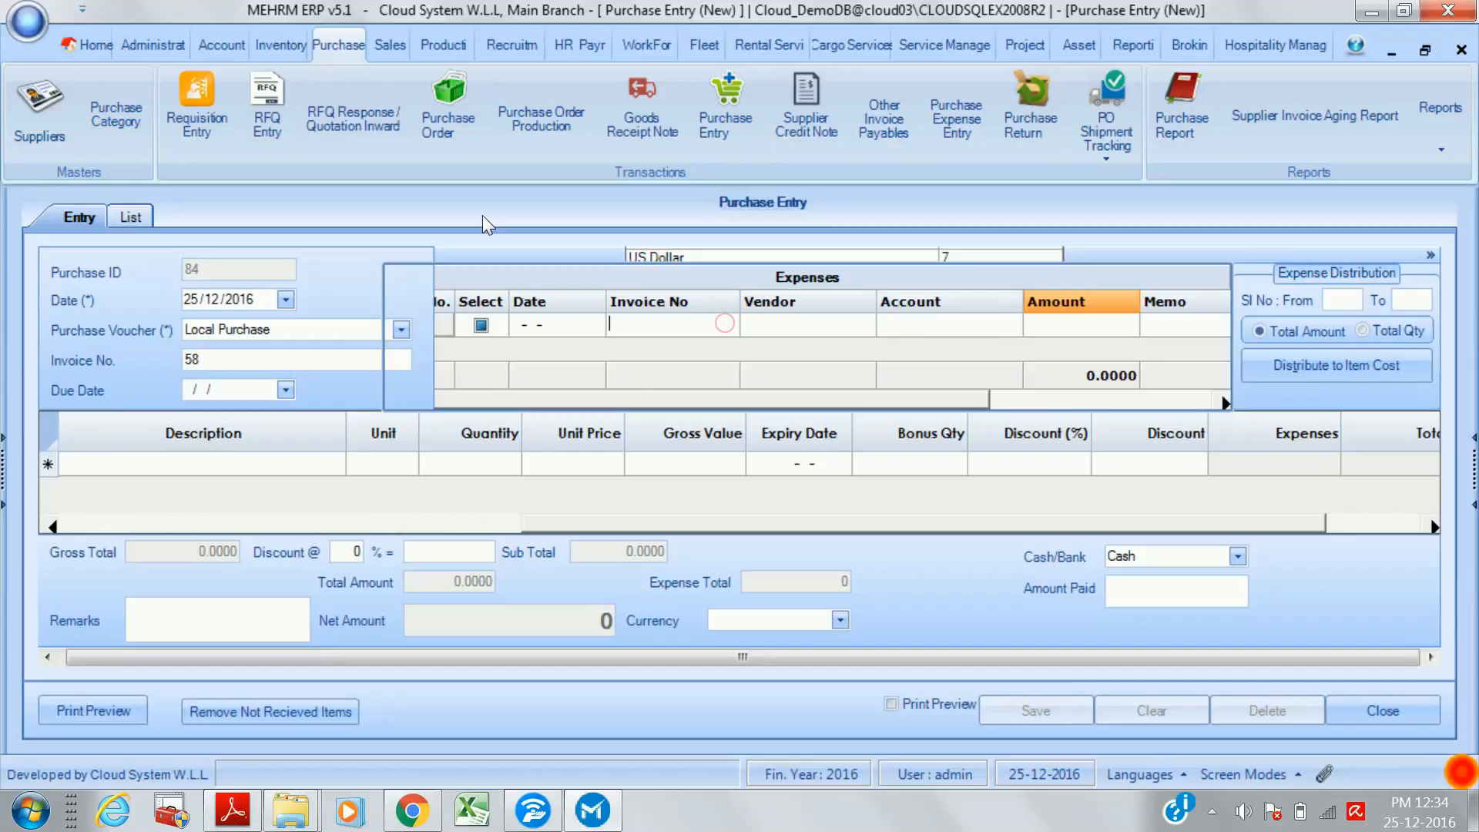
pyautogui.write('100')
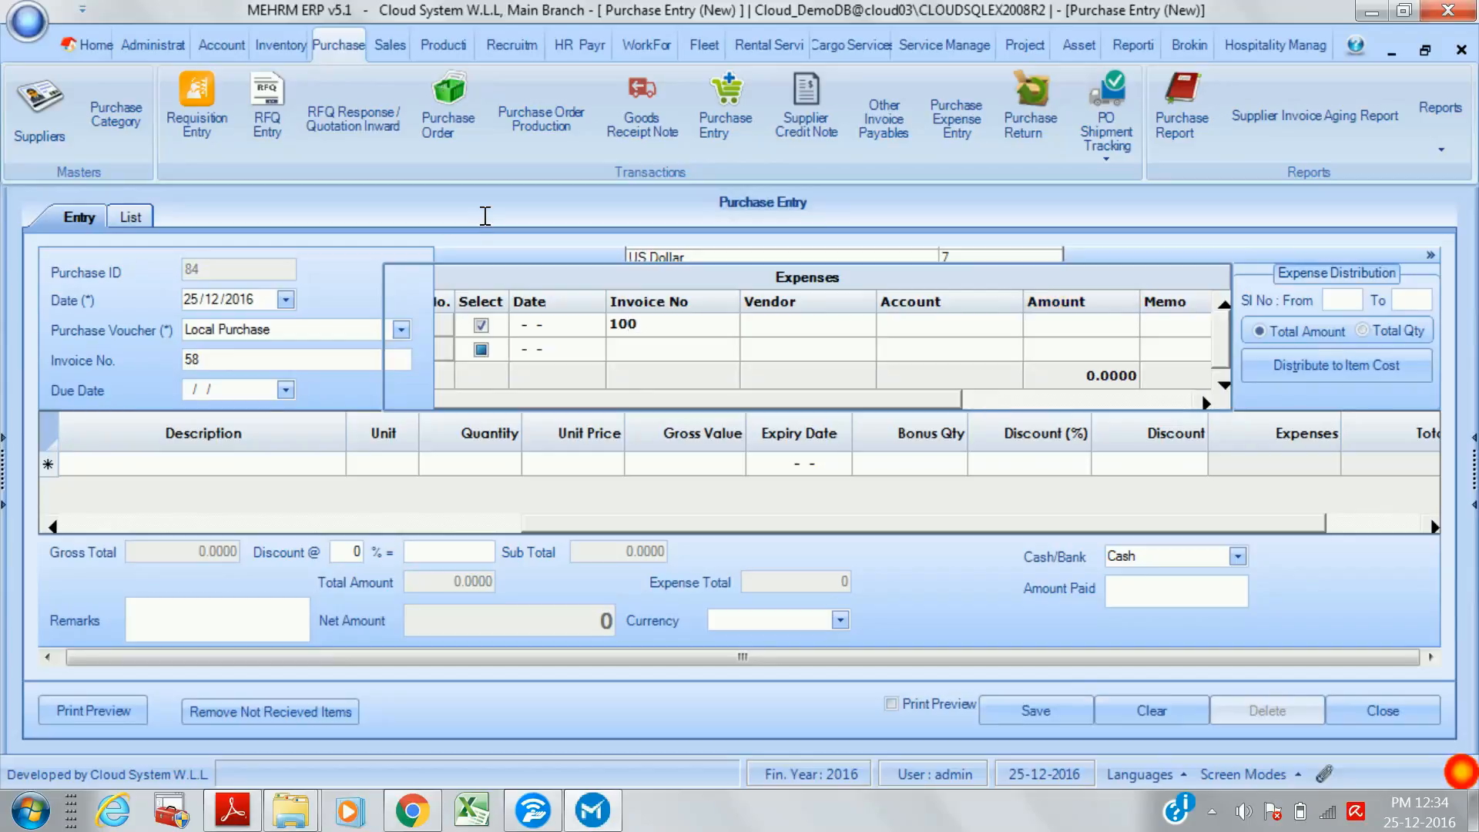
pyautogui.click(824, 327)
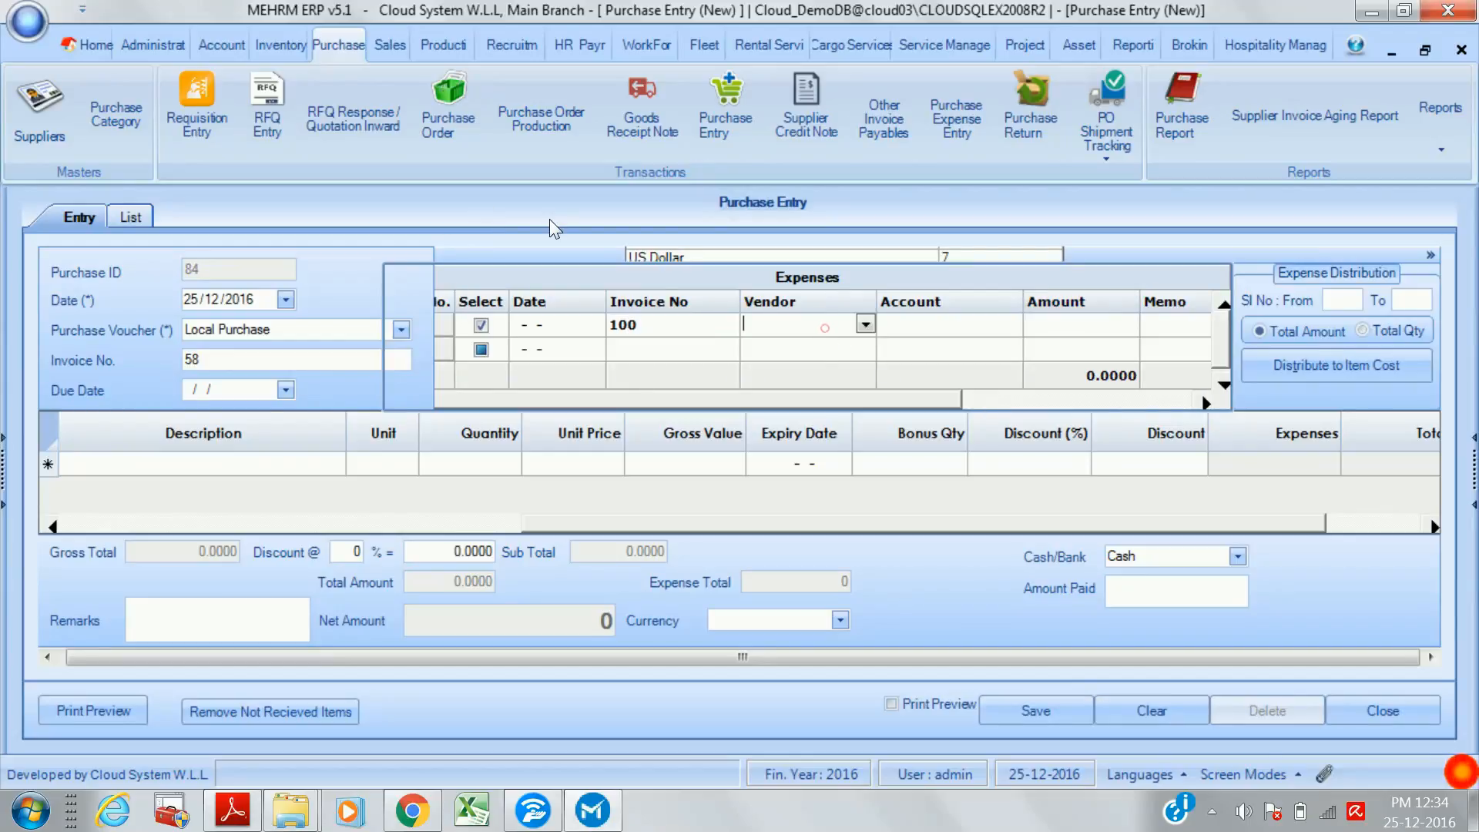
pyautogui.click(866, 326)
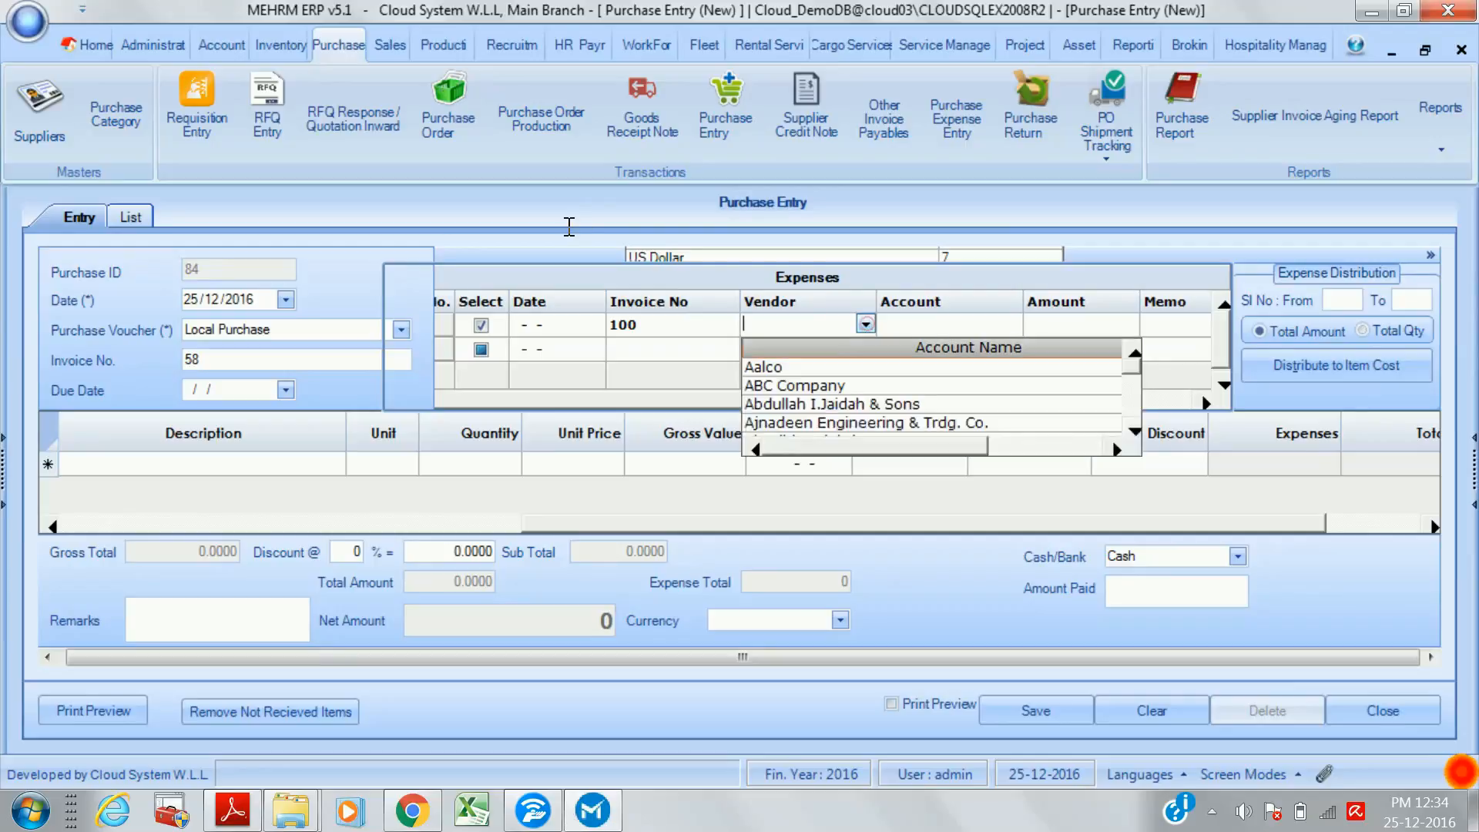
pyautogui.click(823, 385)
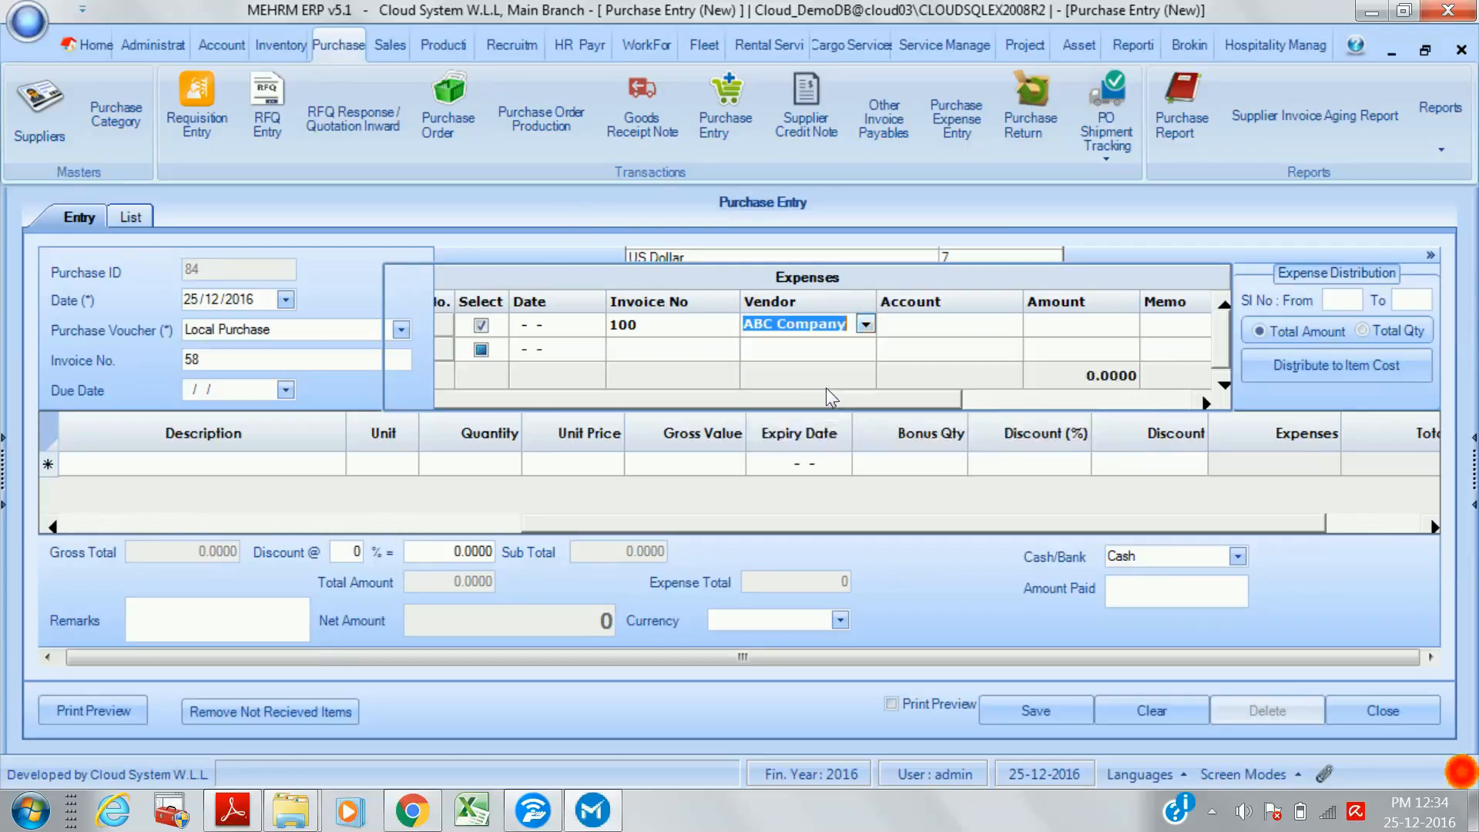
# - Assign the expense line to the Freight Charges A/c account with an amount of 120
pyautogui.click(1012, 329)
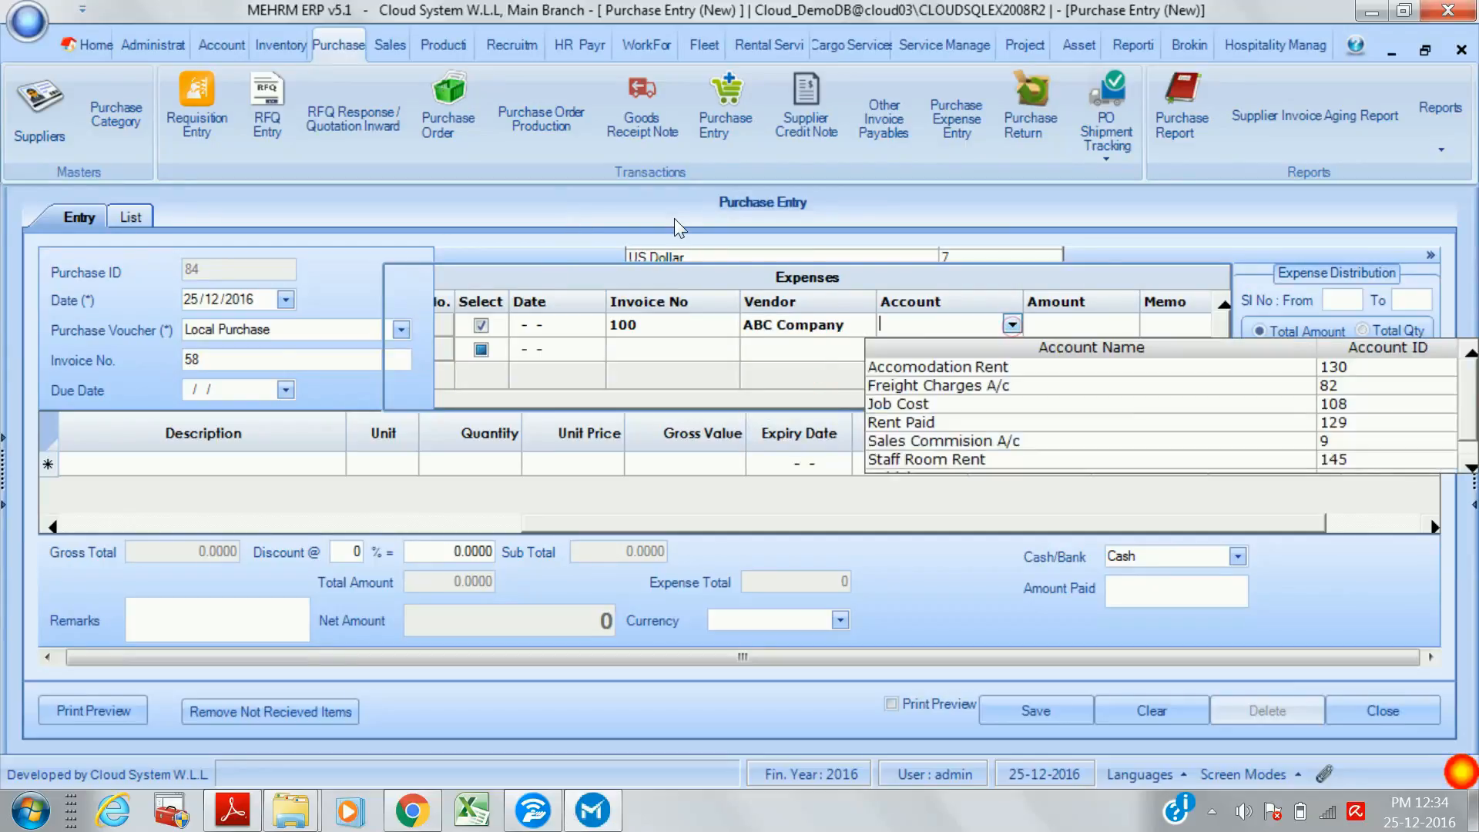
pyautogui.click(988, 385)
pyautogui.click(1063, 332)
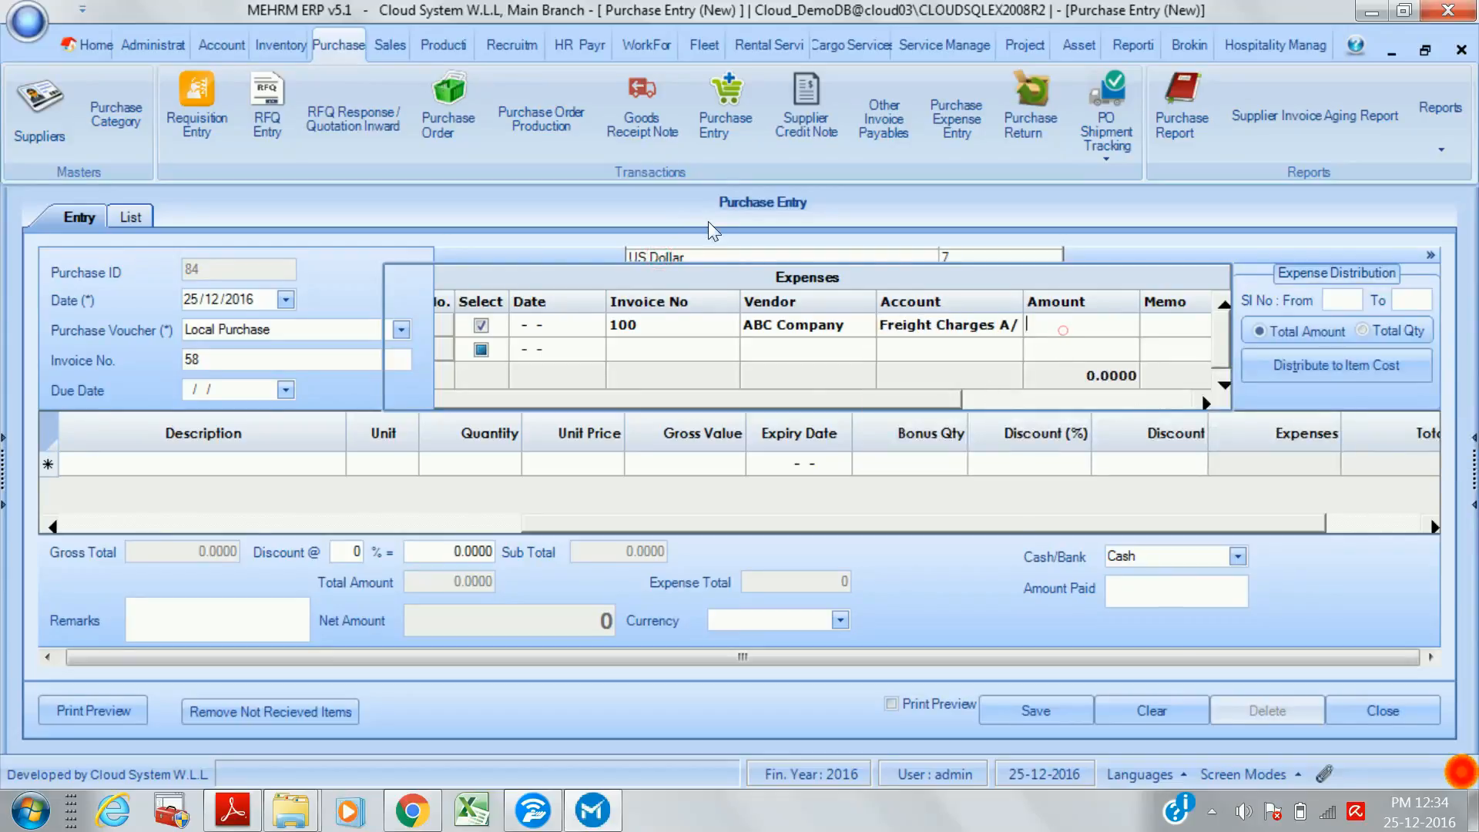
pyautogui.write('120')
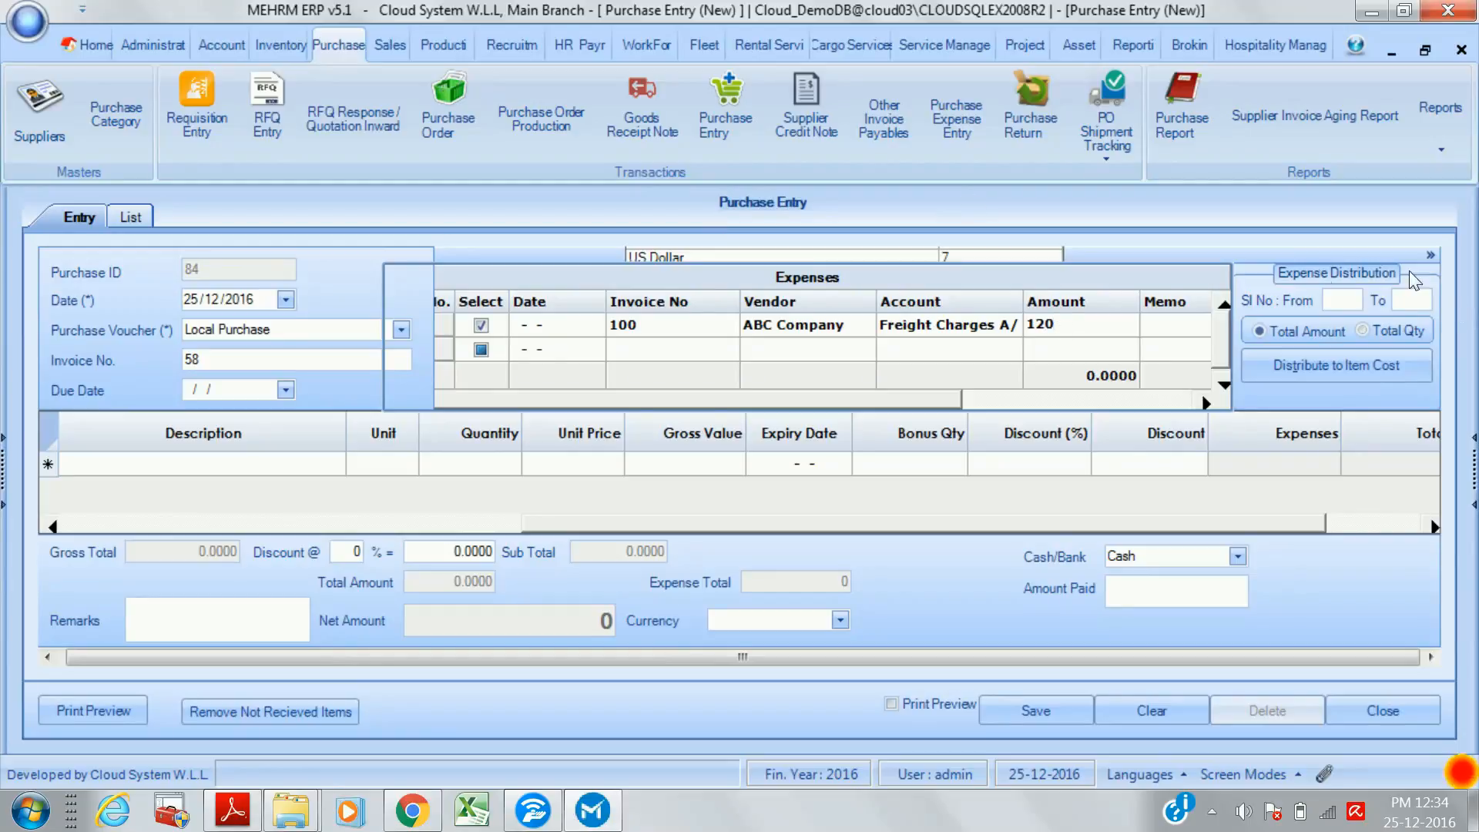
pyautogui.click(1159, 335)
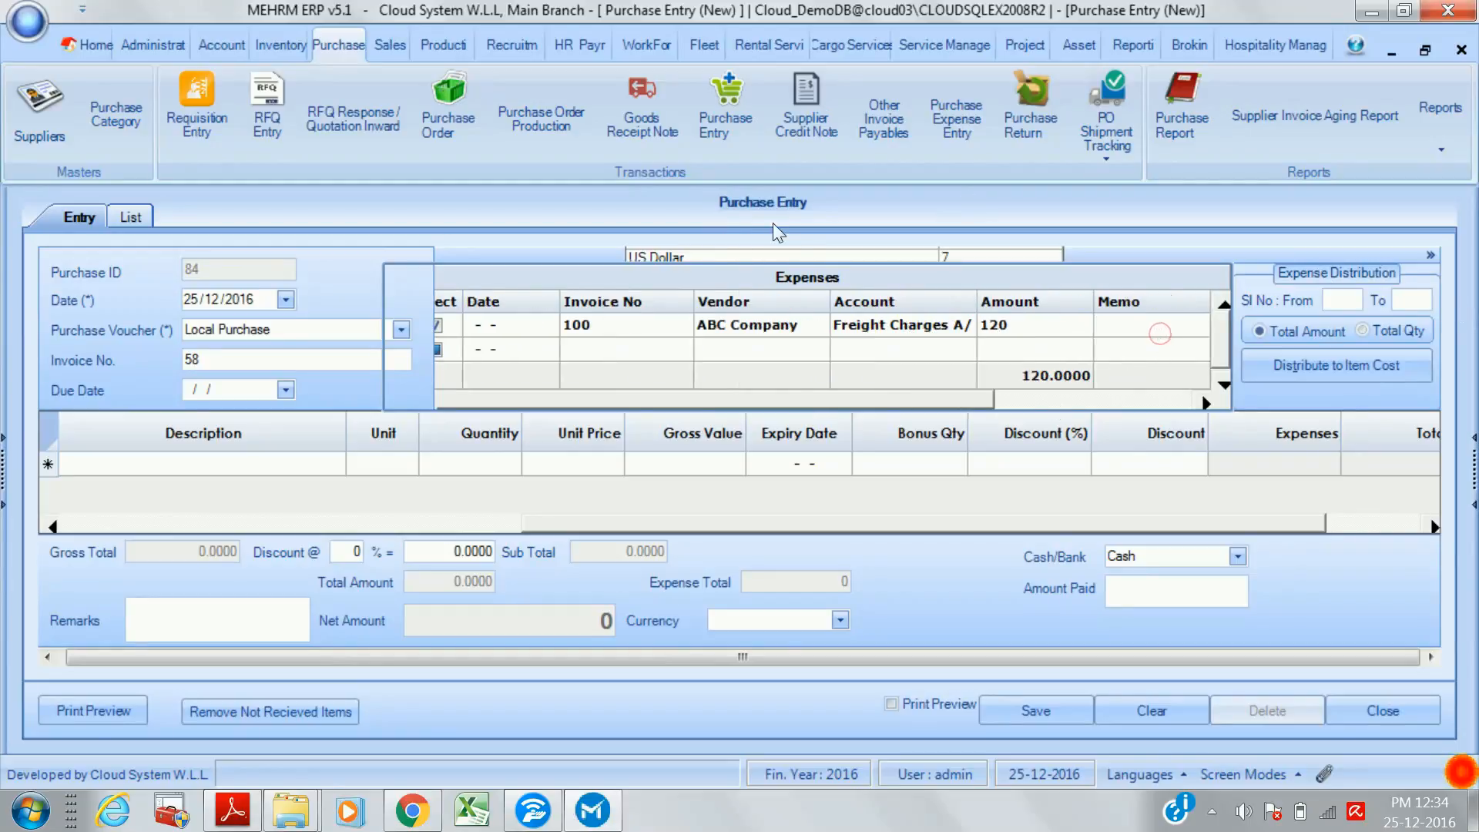
# - Check the remaining expense columns, including Add to Same Invoice, and close the purchase entry without saving
pyautogui.click(1205, 401)
pyautogui.click(1205, 401)
pyautogui.click(1205, 401)
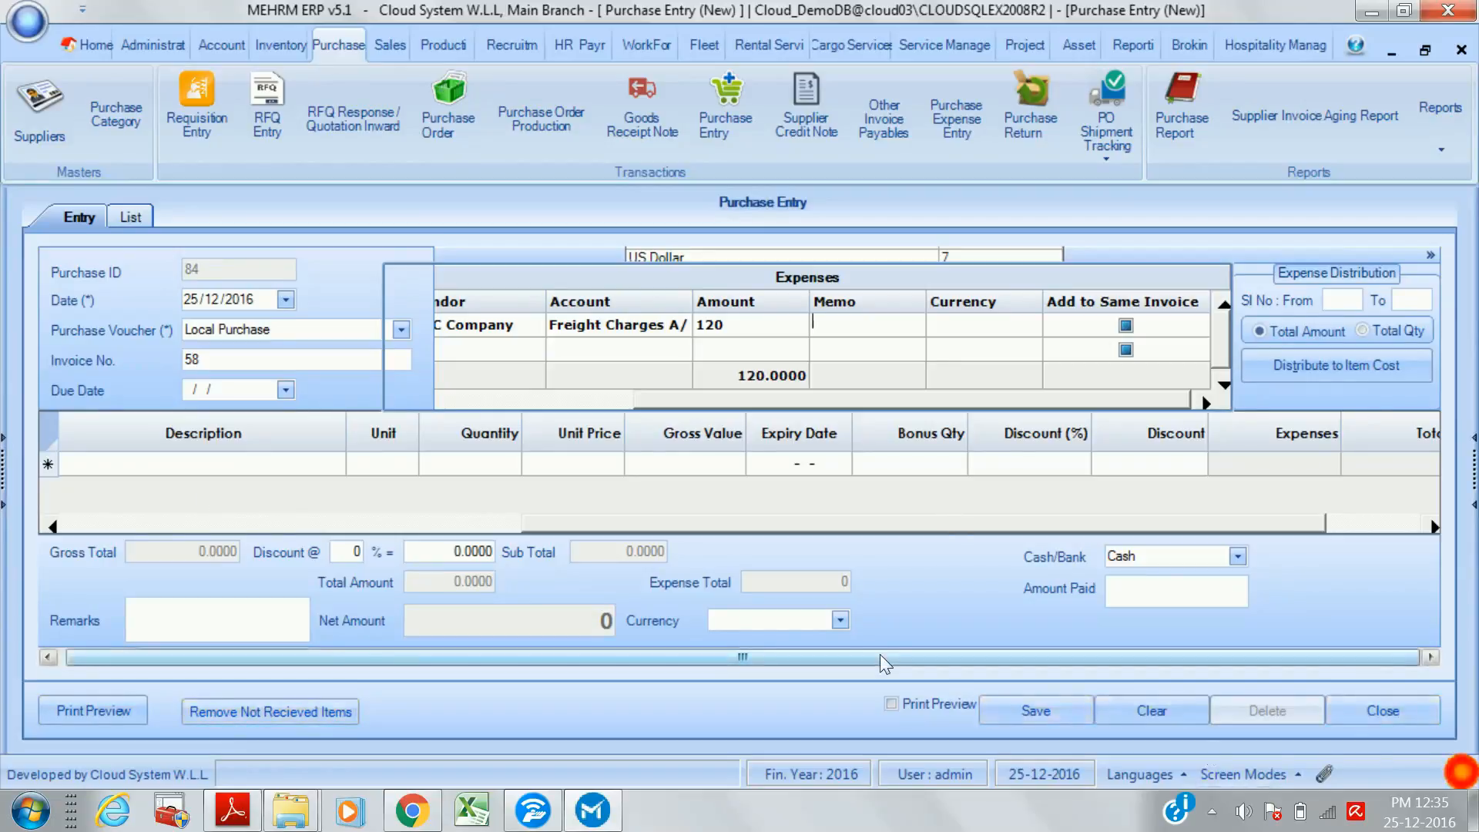
pyautogui.click(1384, 707)
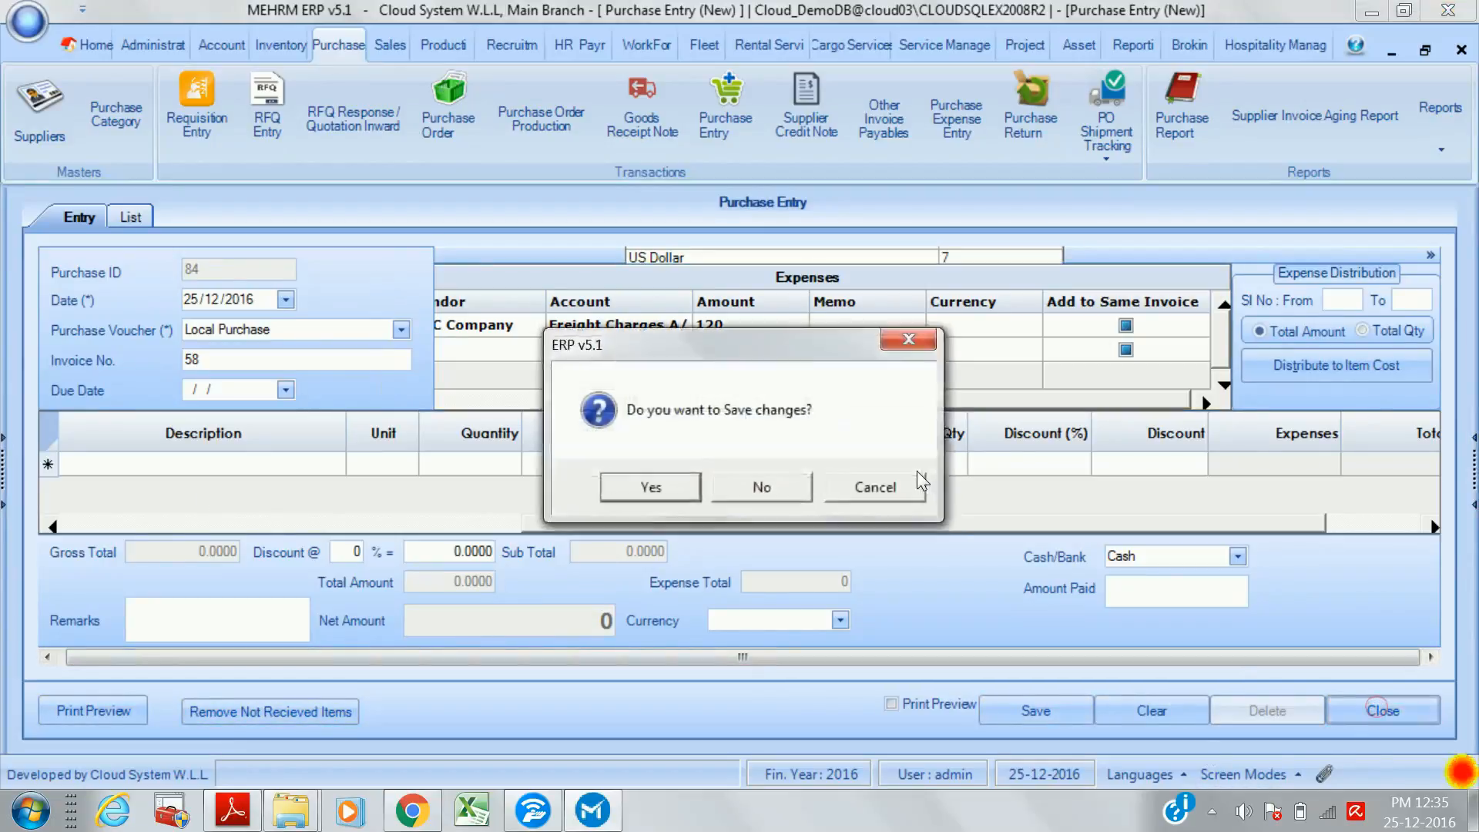
pyautogui.click(745, 489)
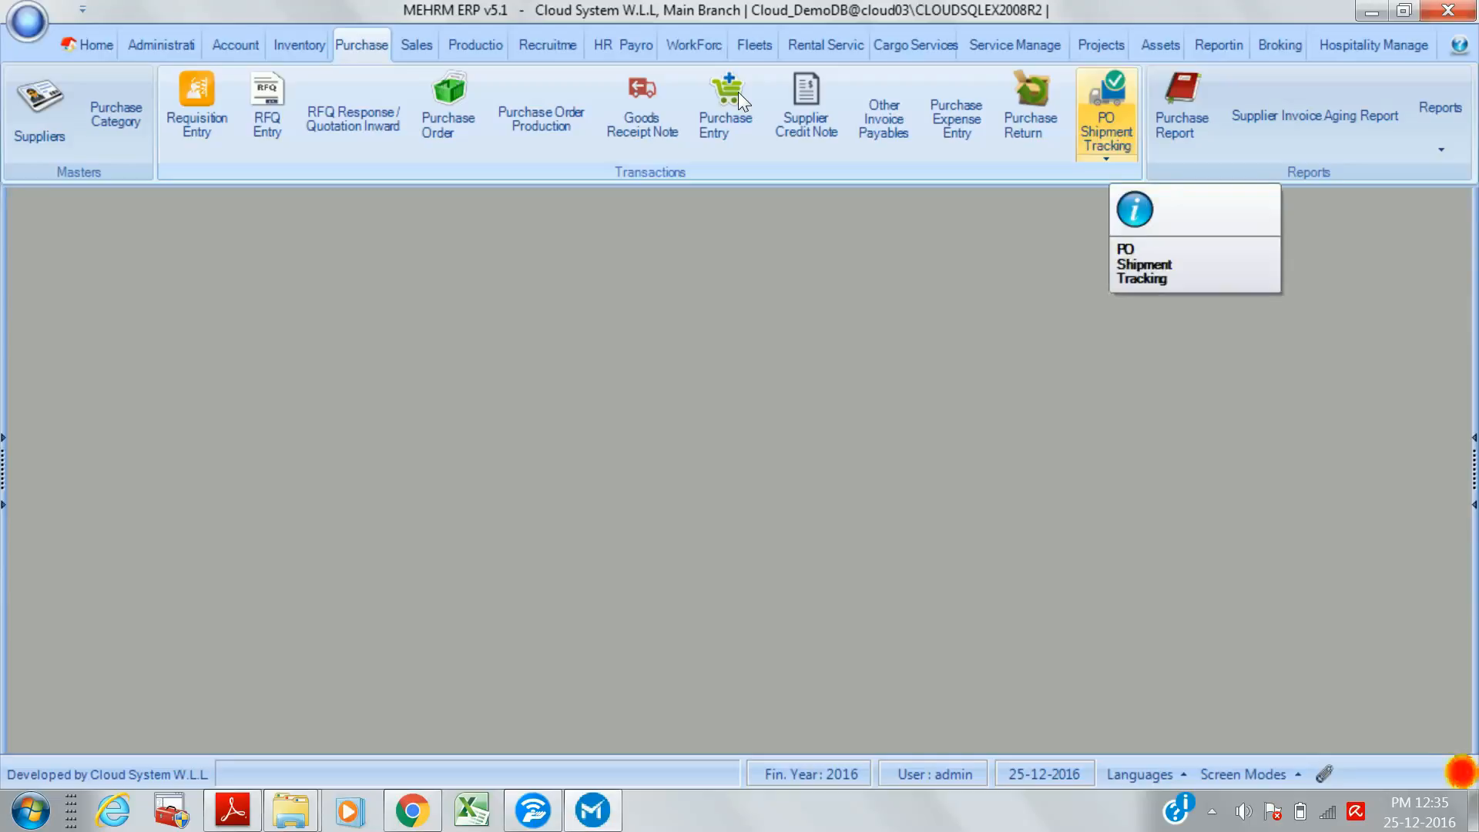
# - Open Purchase Order Shipment Tracking, review its search filters and tracking columns, and close it
pyautogui.click(1104, 156)
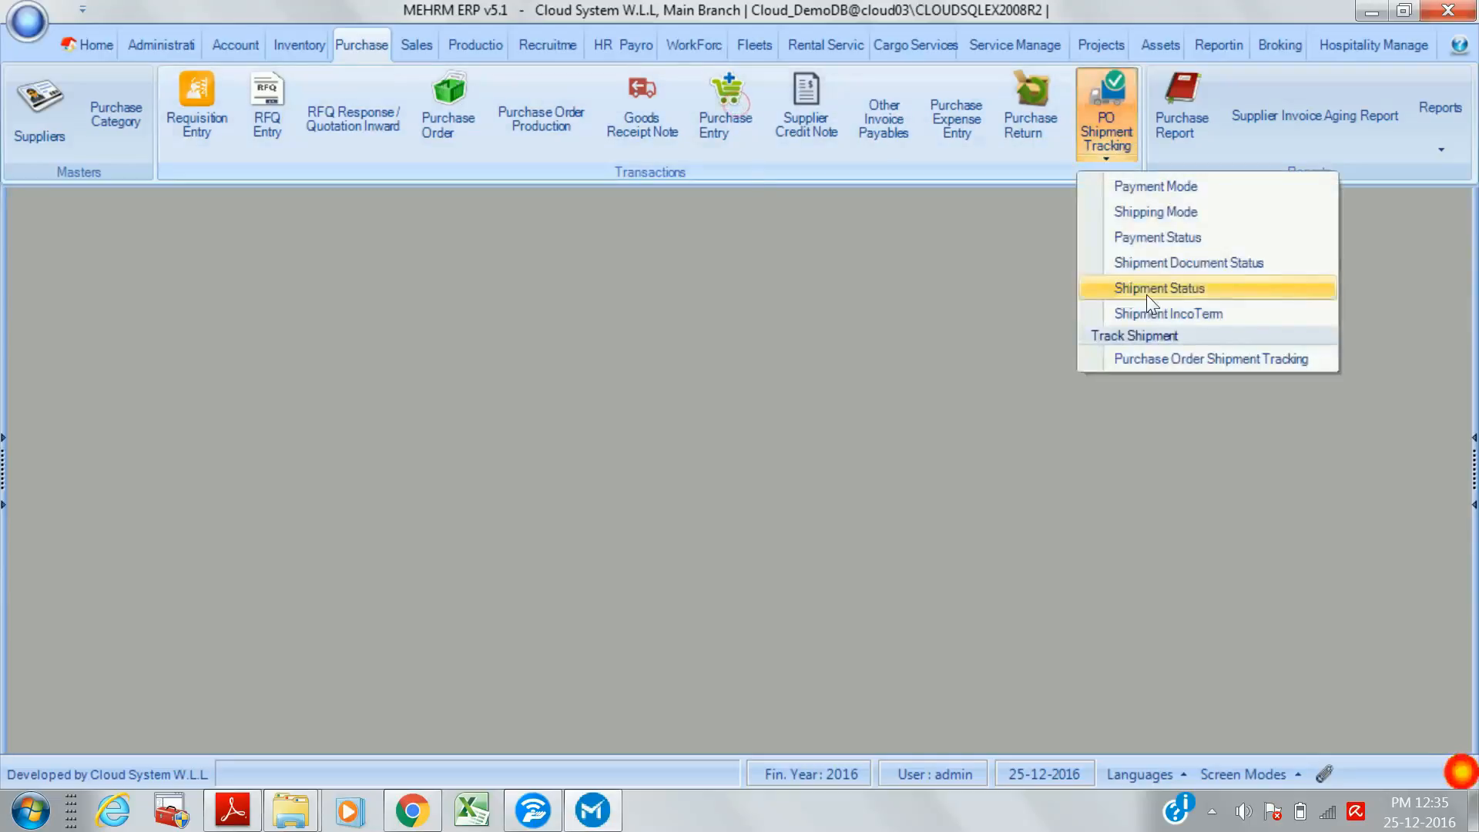
pyautogui.click(1156, 358)
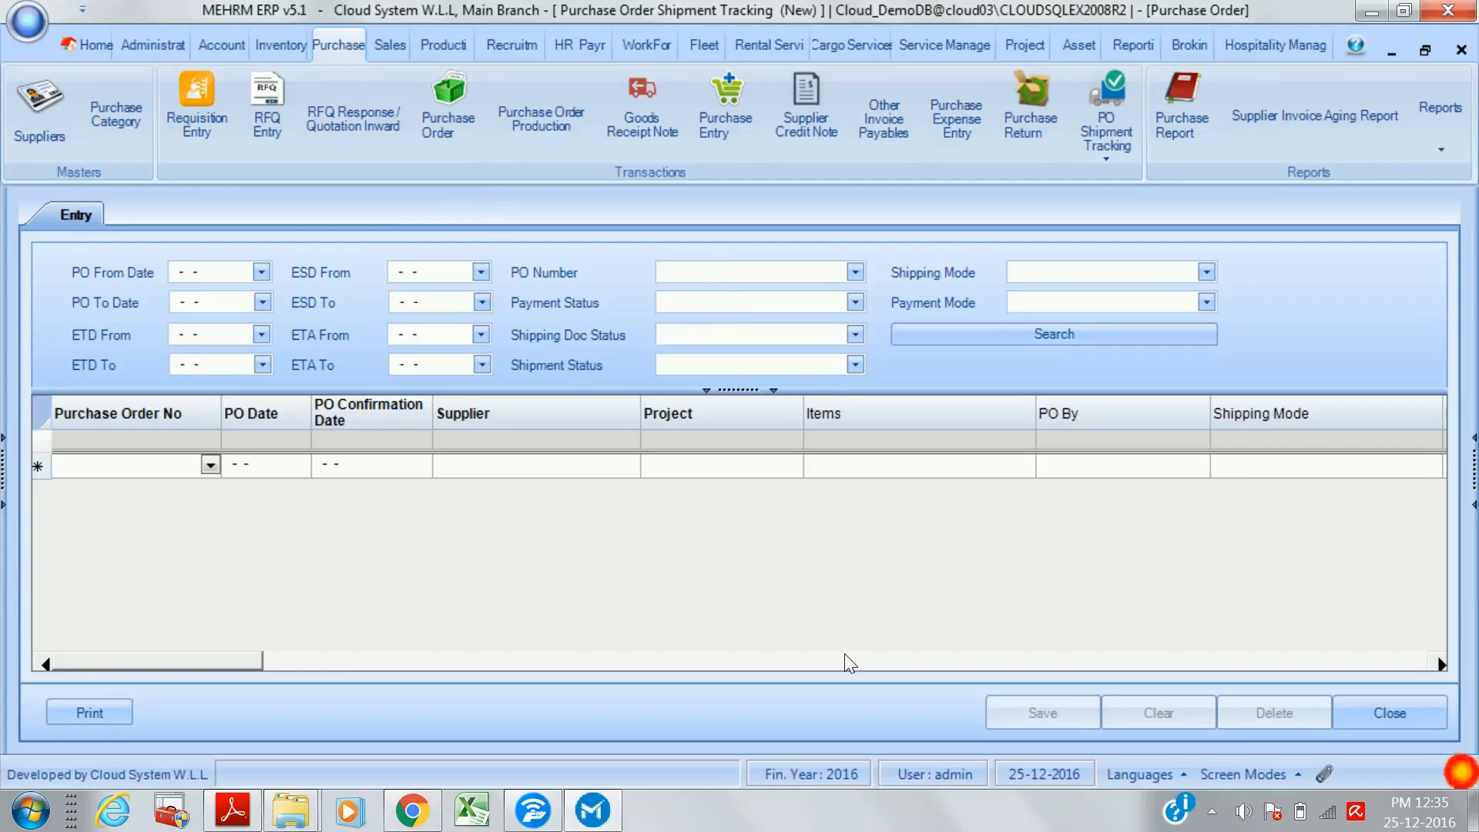
pyautogui.click(1350, 722)
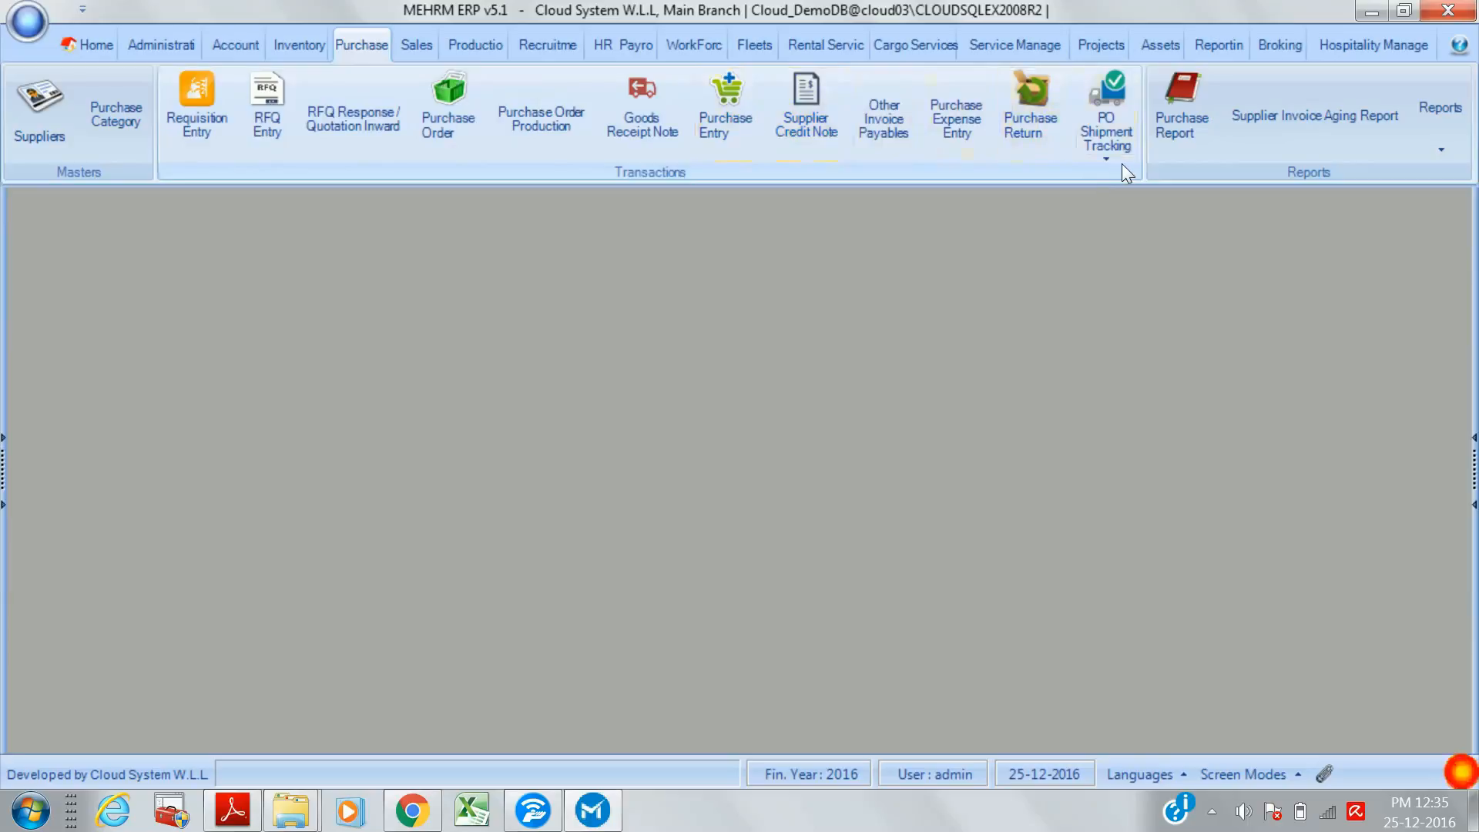
# - Preview the detailed Purchase Report, review its supplier, purchase order and party invoice filters, and close the report
pyautogui.click(1182, 126)
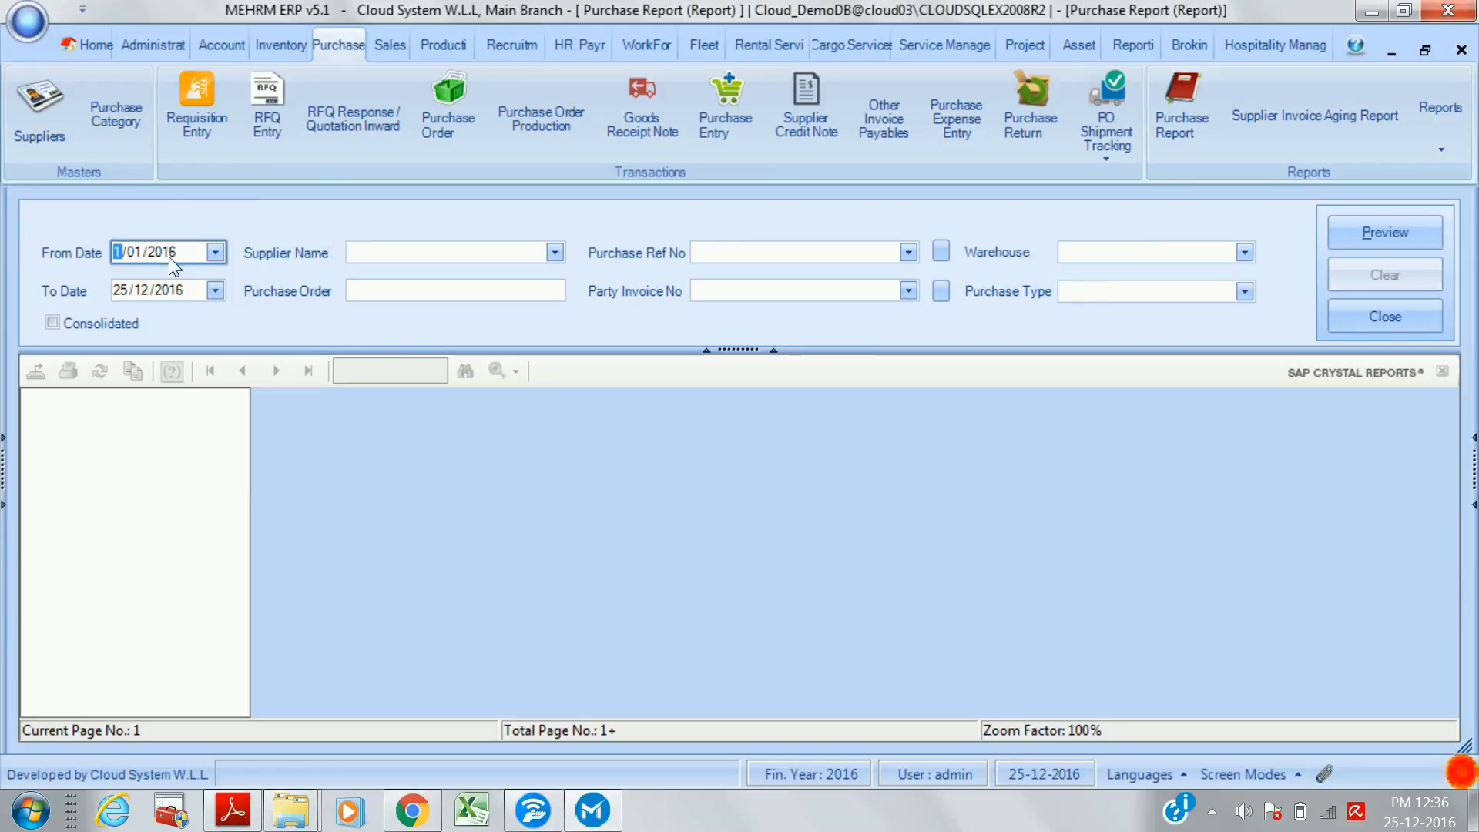
pyautogui.click(1379, 236)
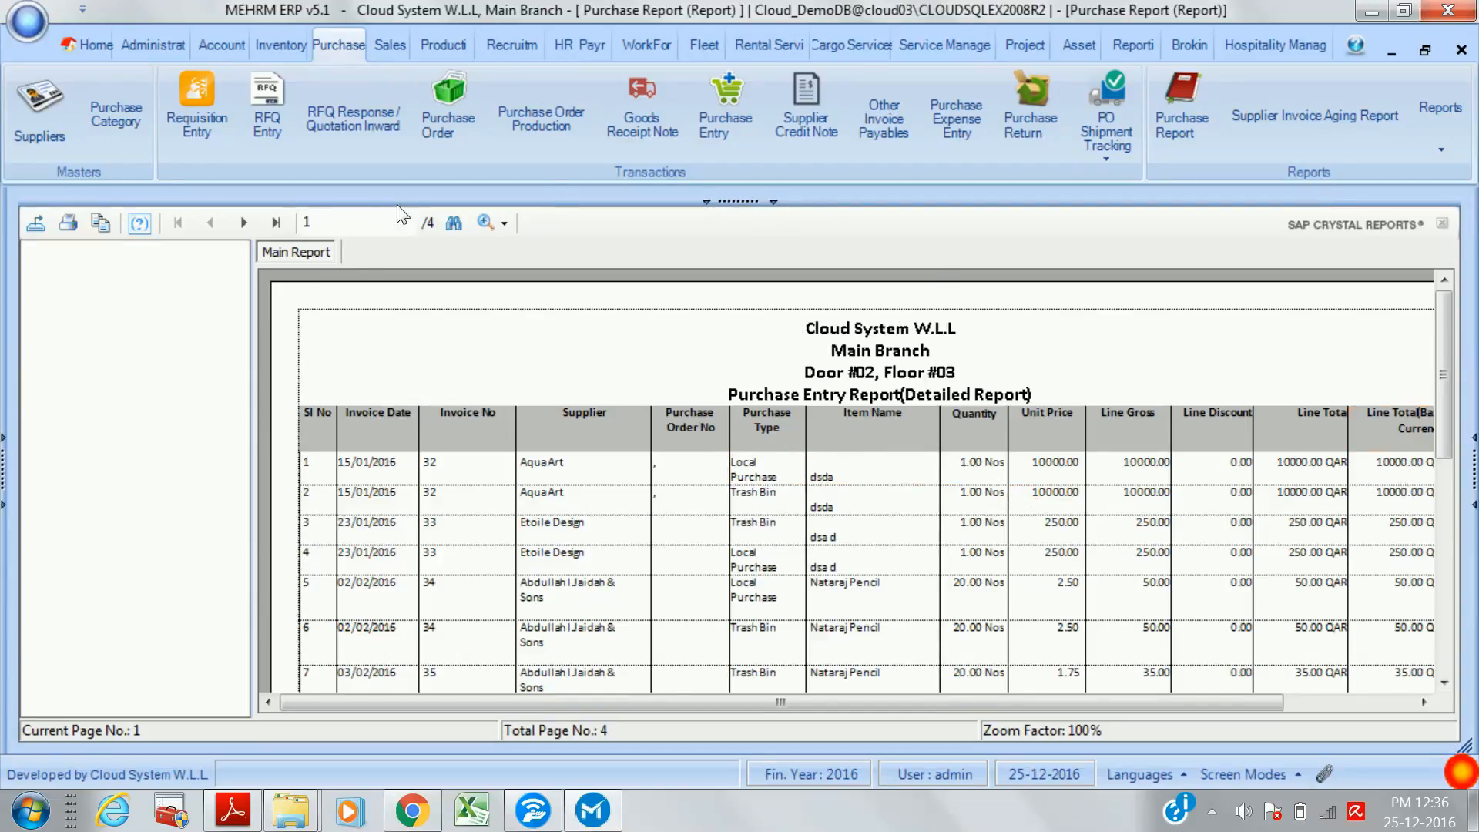
pyautogui.click(738, 201)
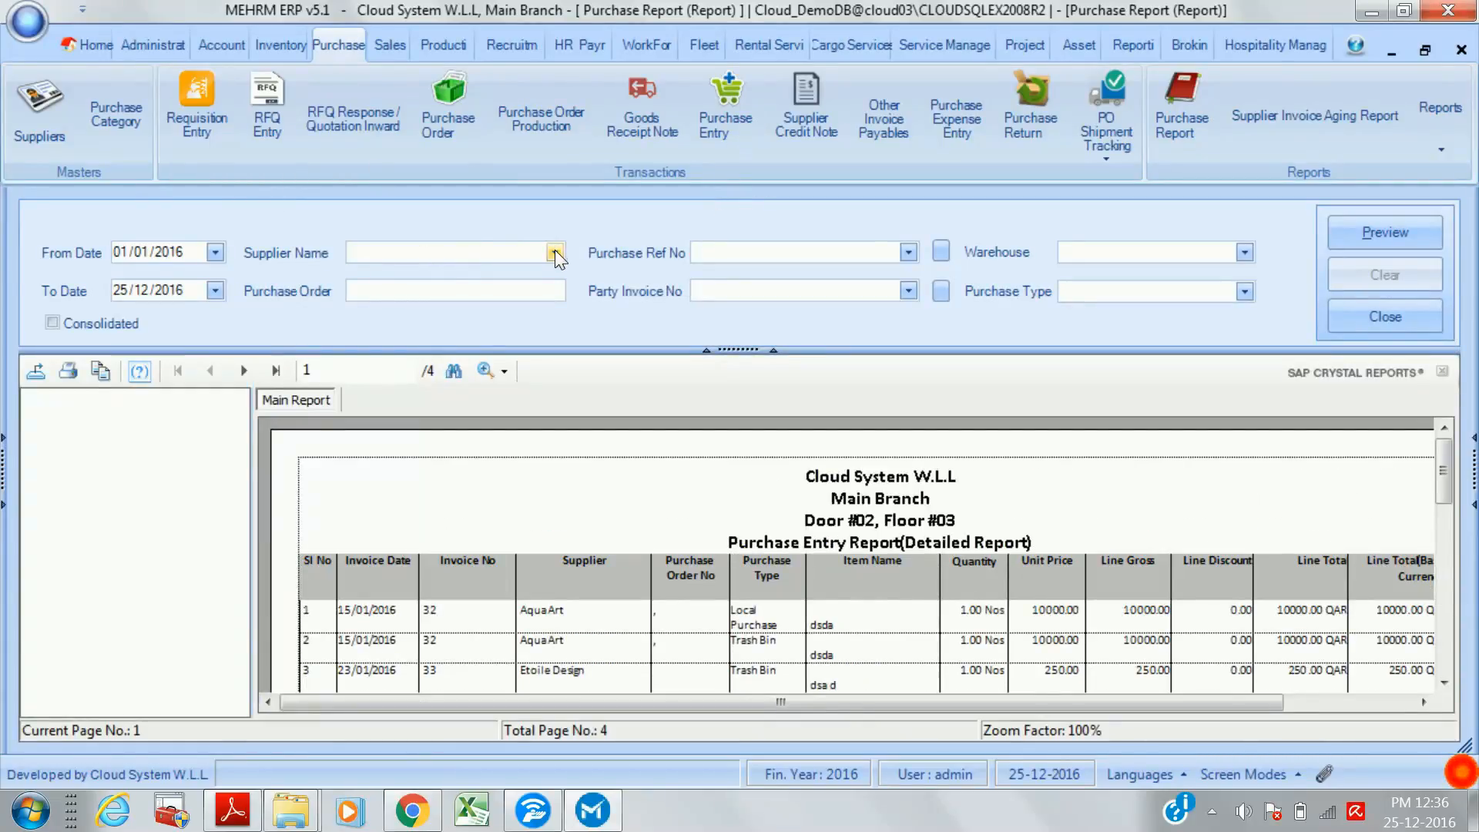
pyautogui.click(494, 295)
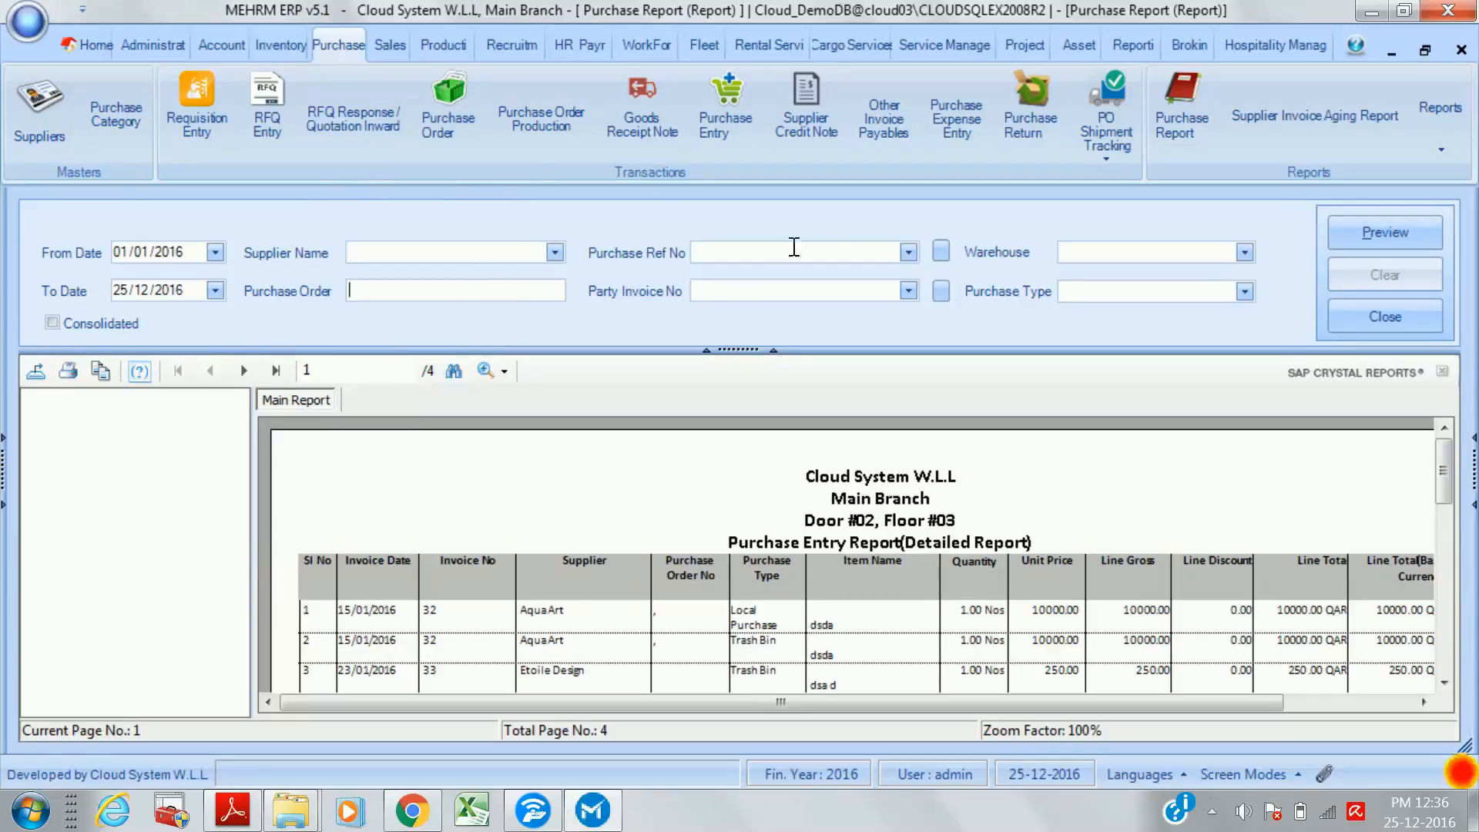
pyautogui.click(785, 291)
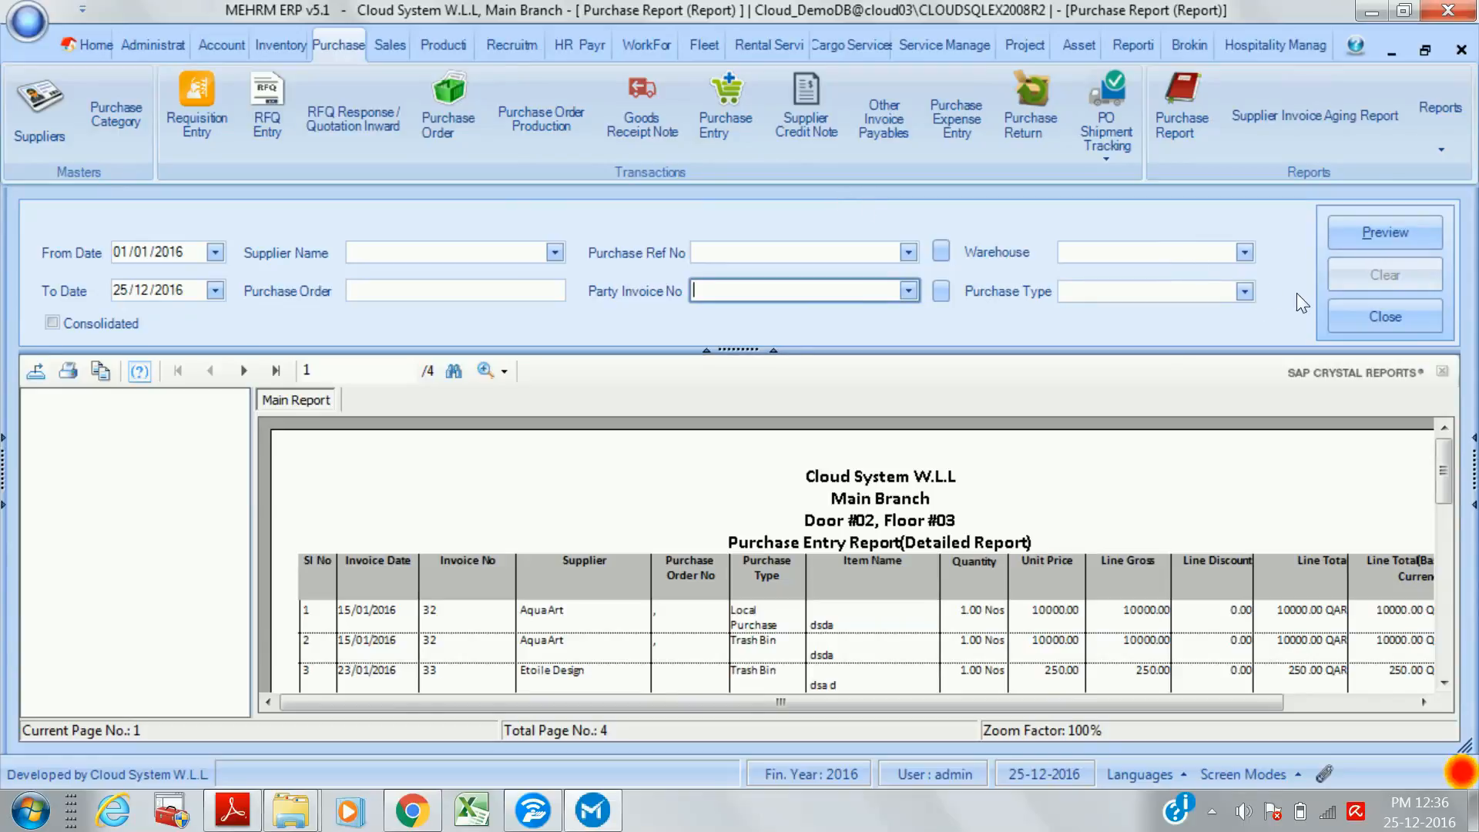
pyautogui.click(1379, 315)
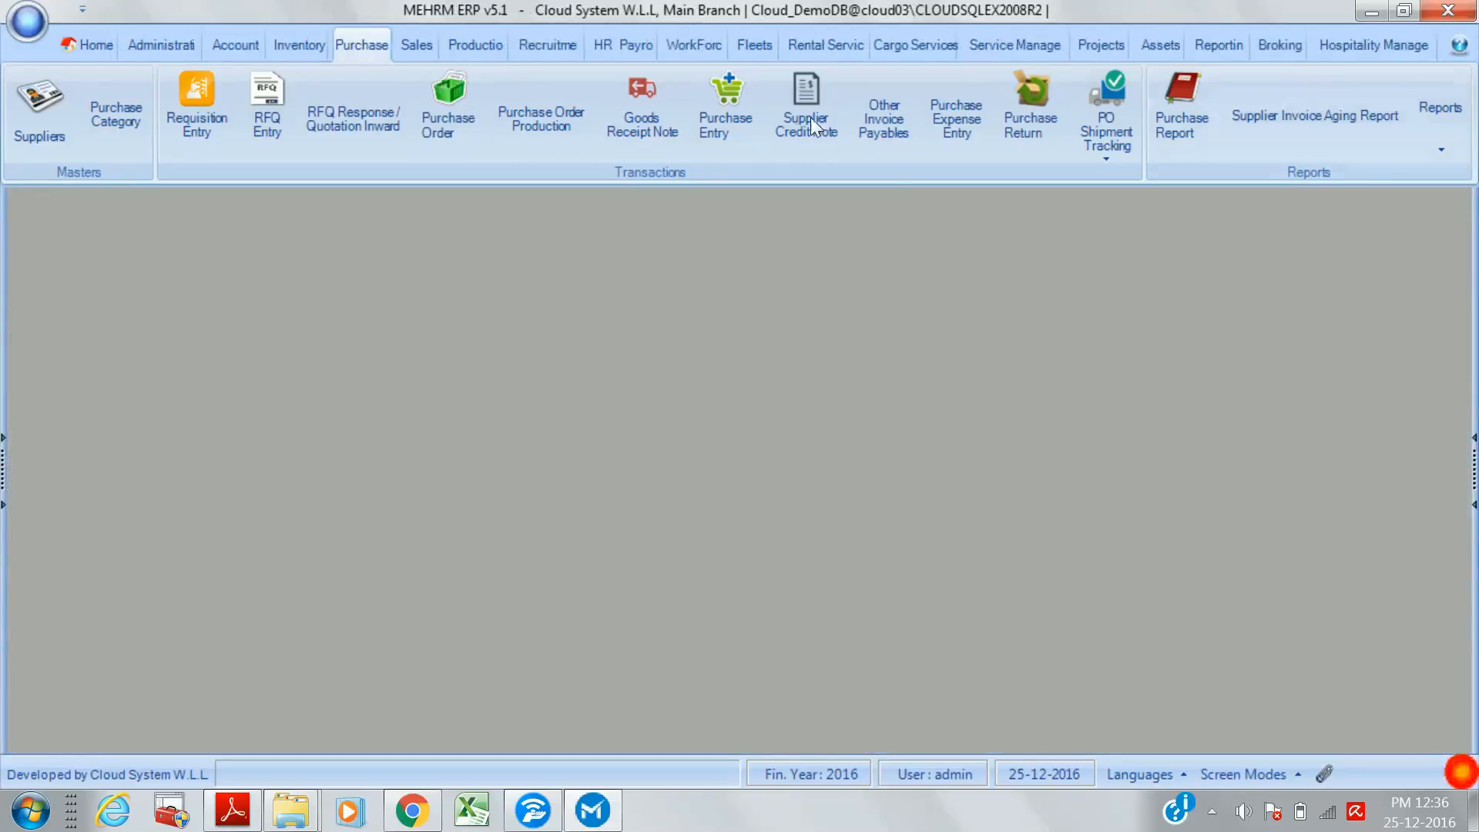
# - Preview the Supplier Invoice Aging Report for all suppliers as on 25-12-2016, examine the aging columns and totals, and close it
pyautogui.click(1265, 117)
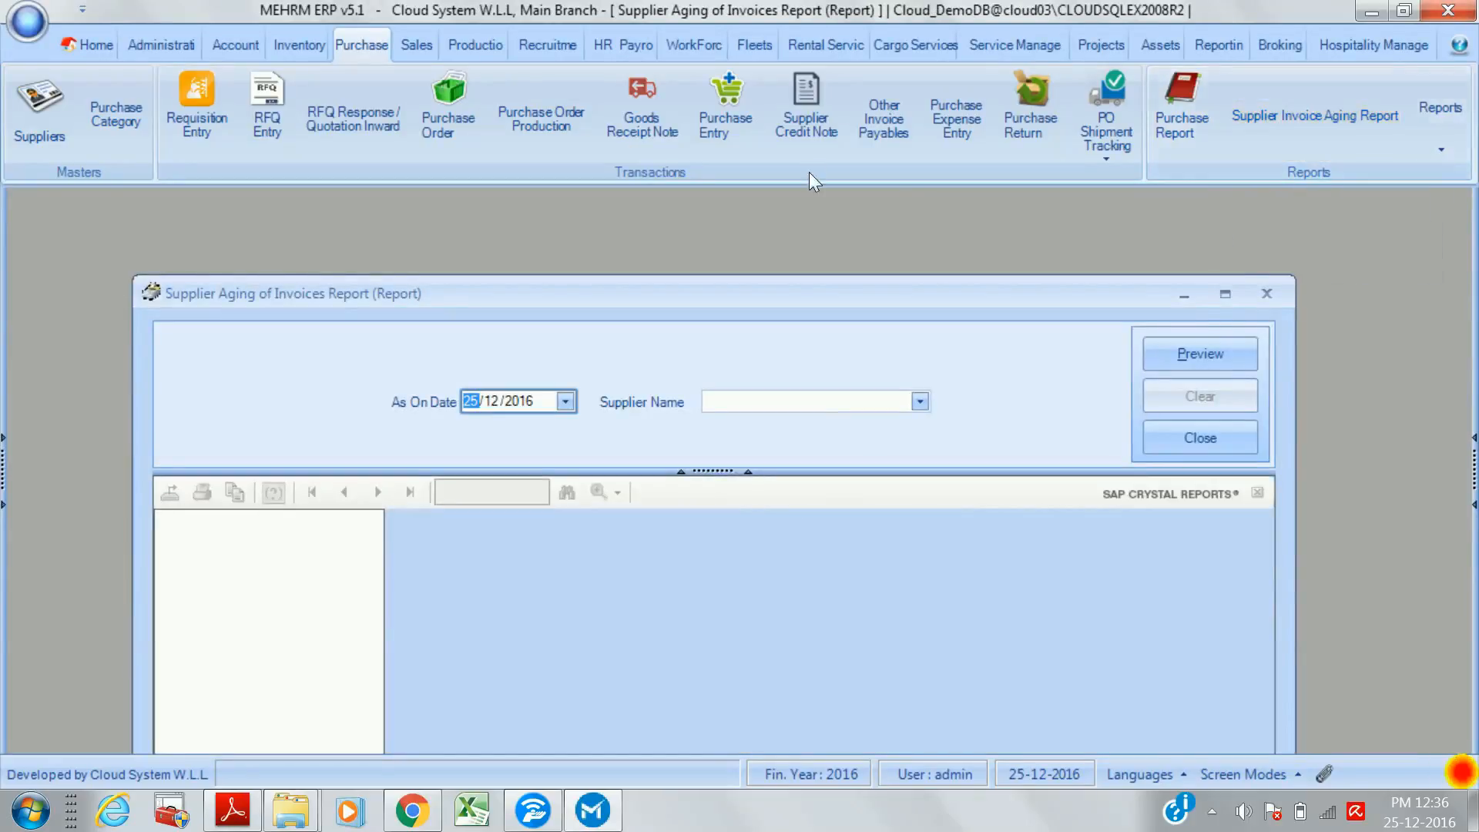
pyautogui.click(1224, 294)
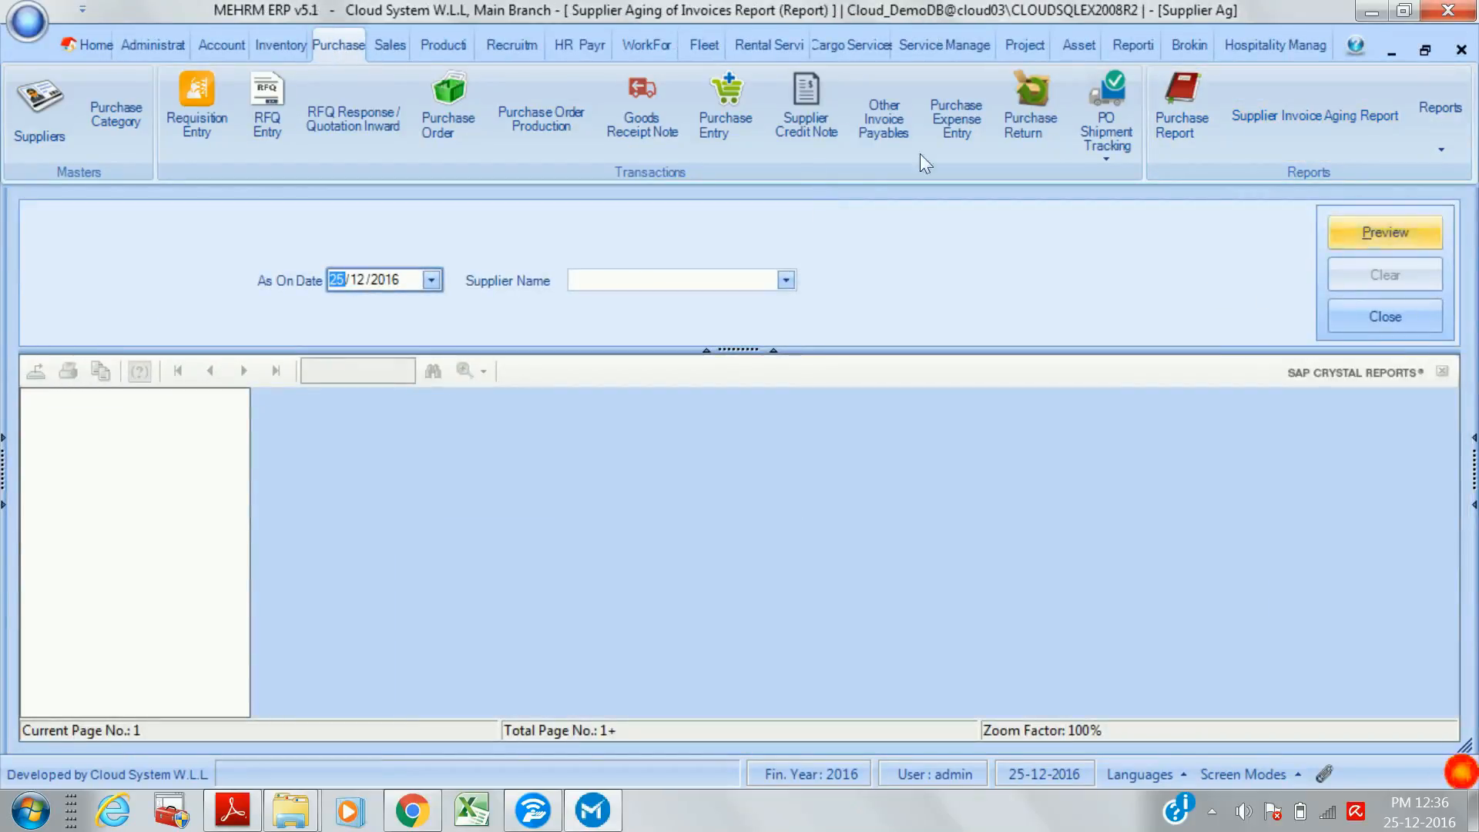
pyautogui.click(1350, 236)
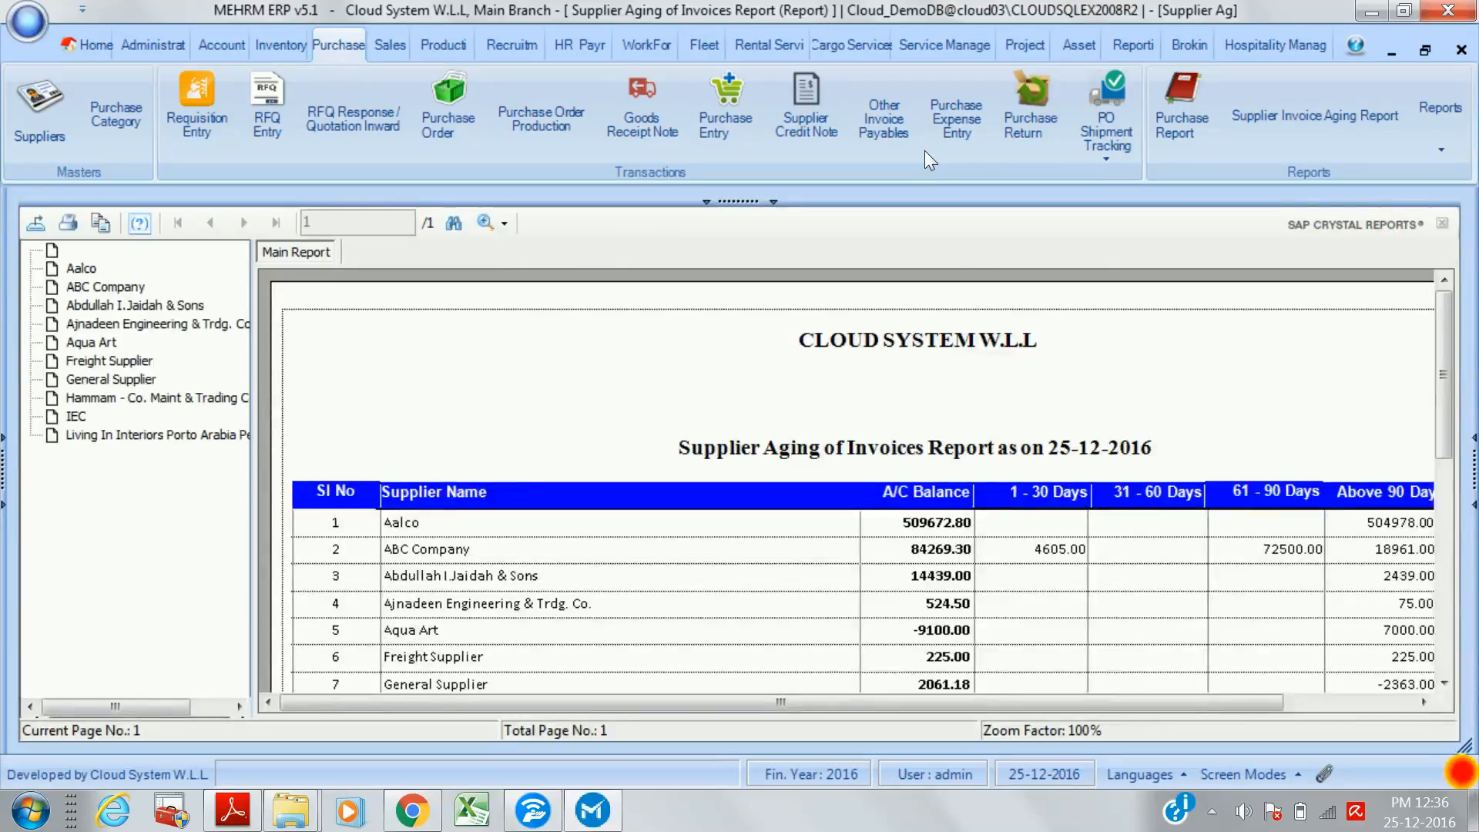
pyautogui.moveTo(952, 701); pyautogui.dragTo(1129, 701)
pyautogui.scroll(-5, 1440, 358)
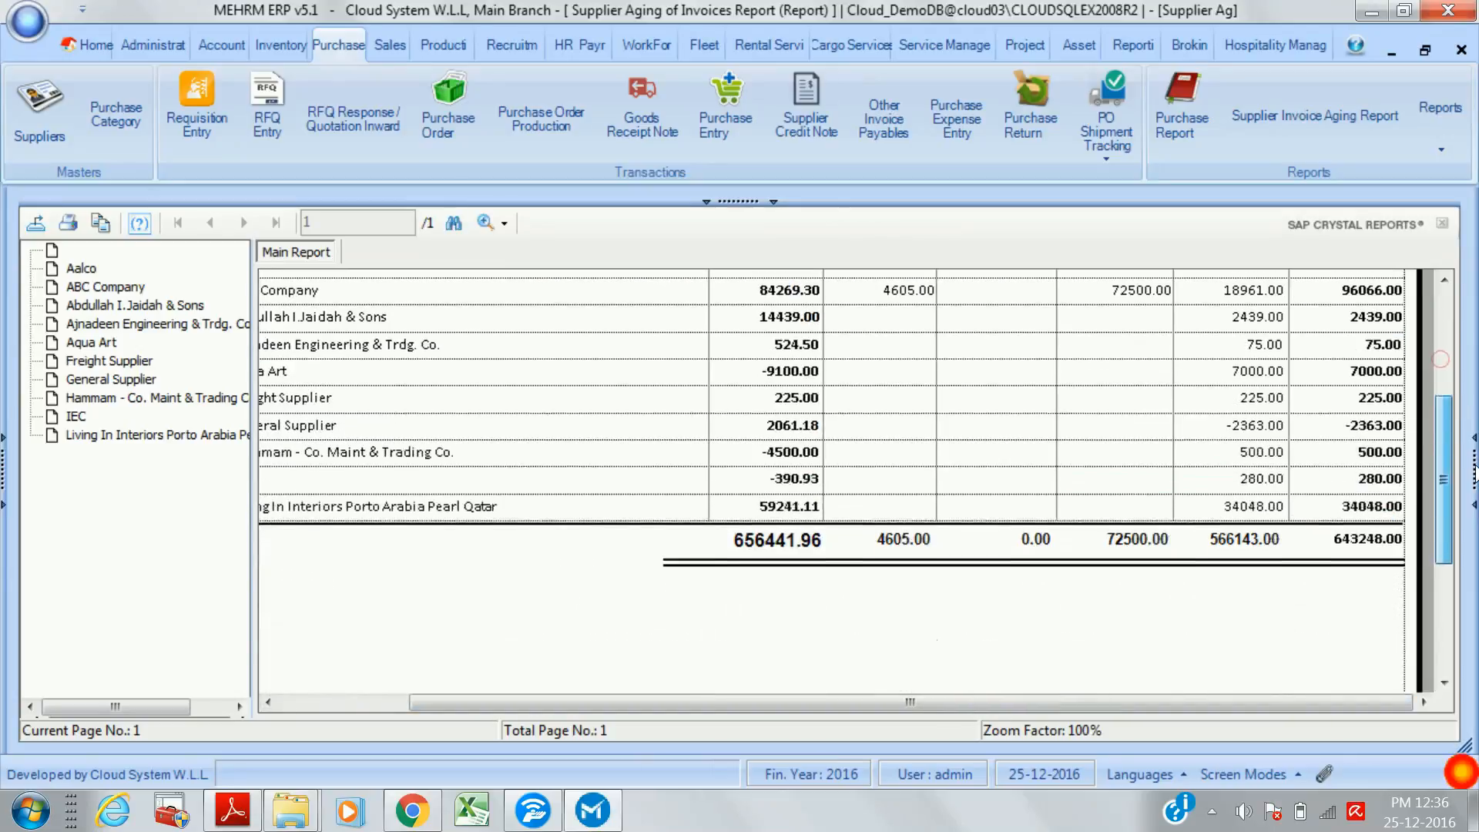
pyautogui.scroll(5, 988, 320)
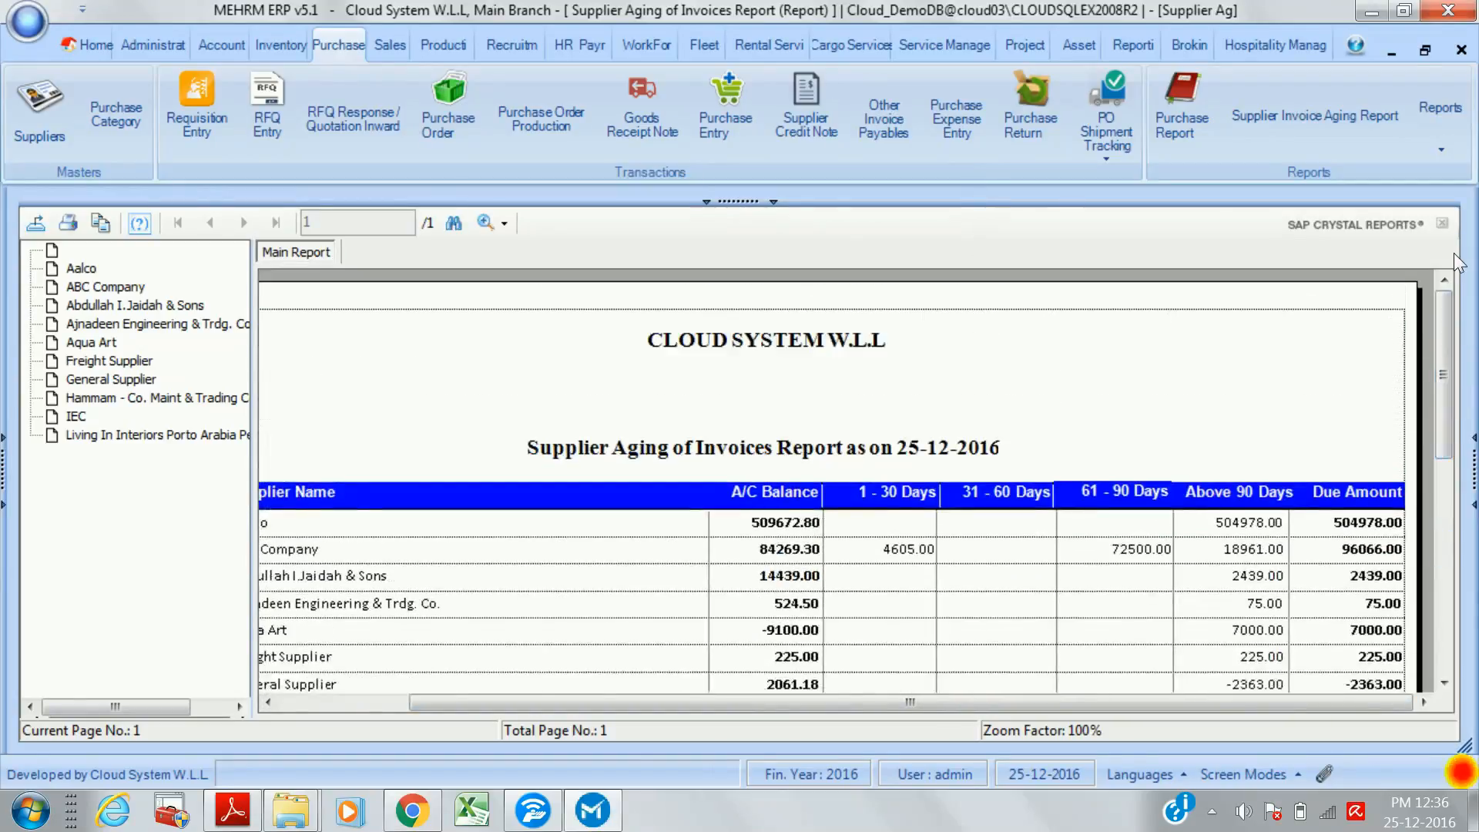
pyautogui.click(1462, 49)
# - Browse the list of available purchase entry, purchase order and GRN reports
pyautogui.click(1454, 150)
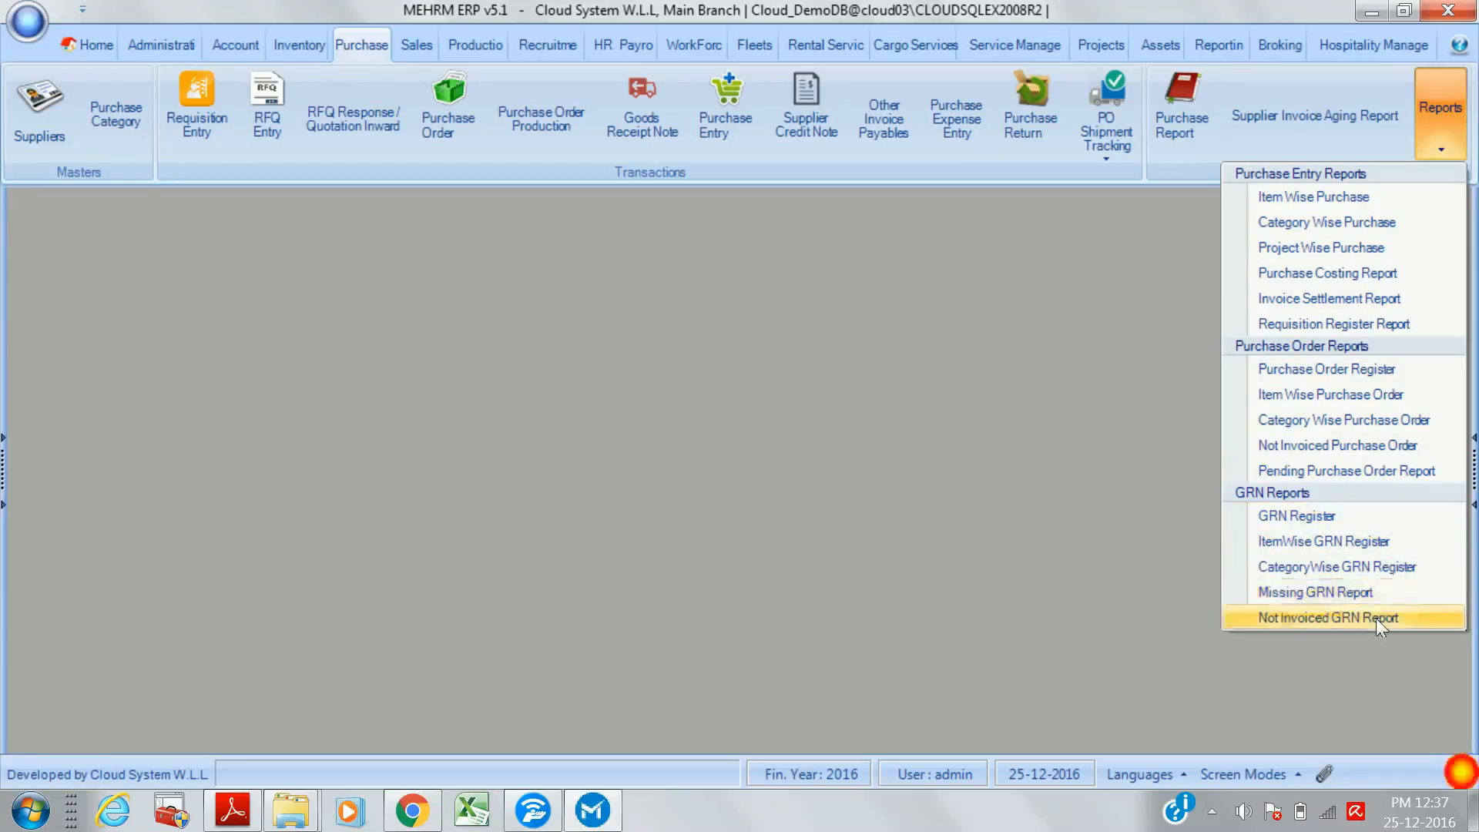
# - Leave the purchase report list and switch to the Sales module
pyautogui.click(929, 584)
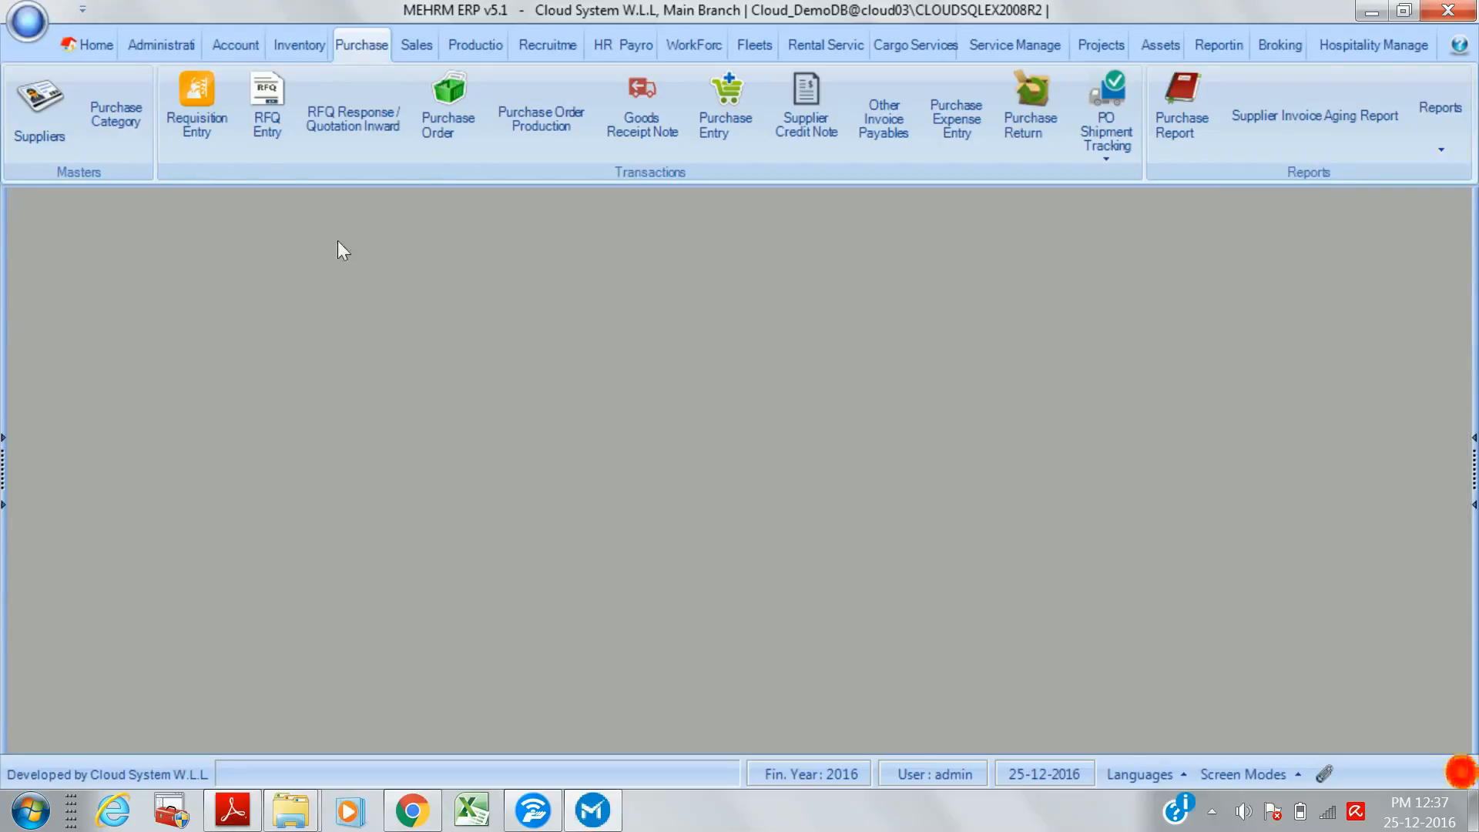
pyautogui.click(417, 46)
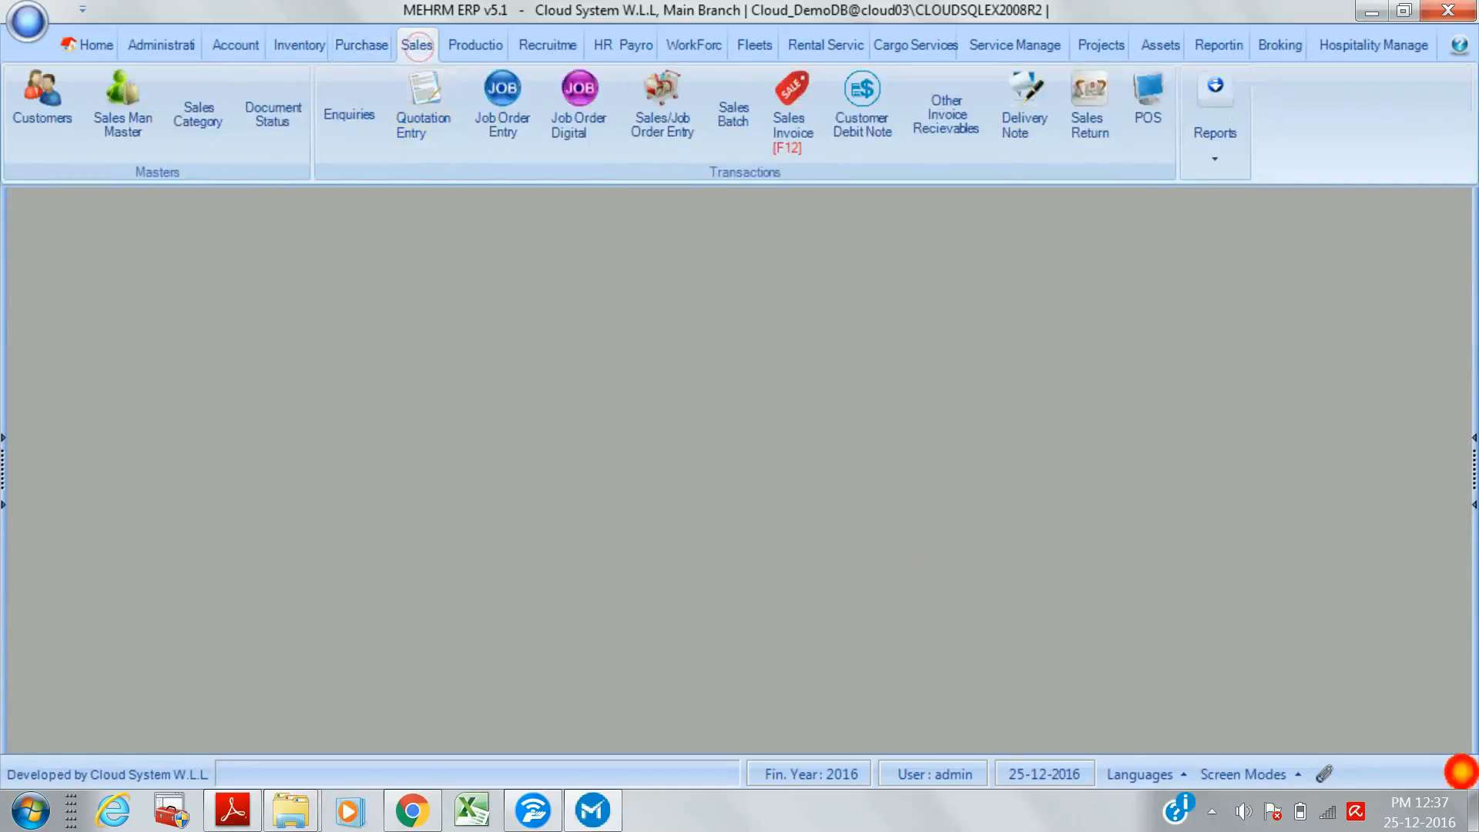
pyautogui.click(1212, 811)
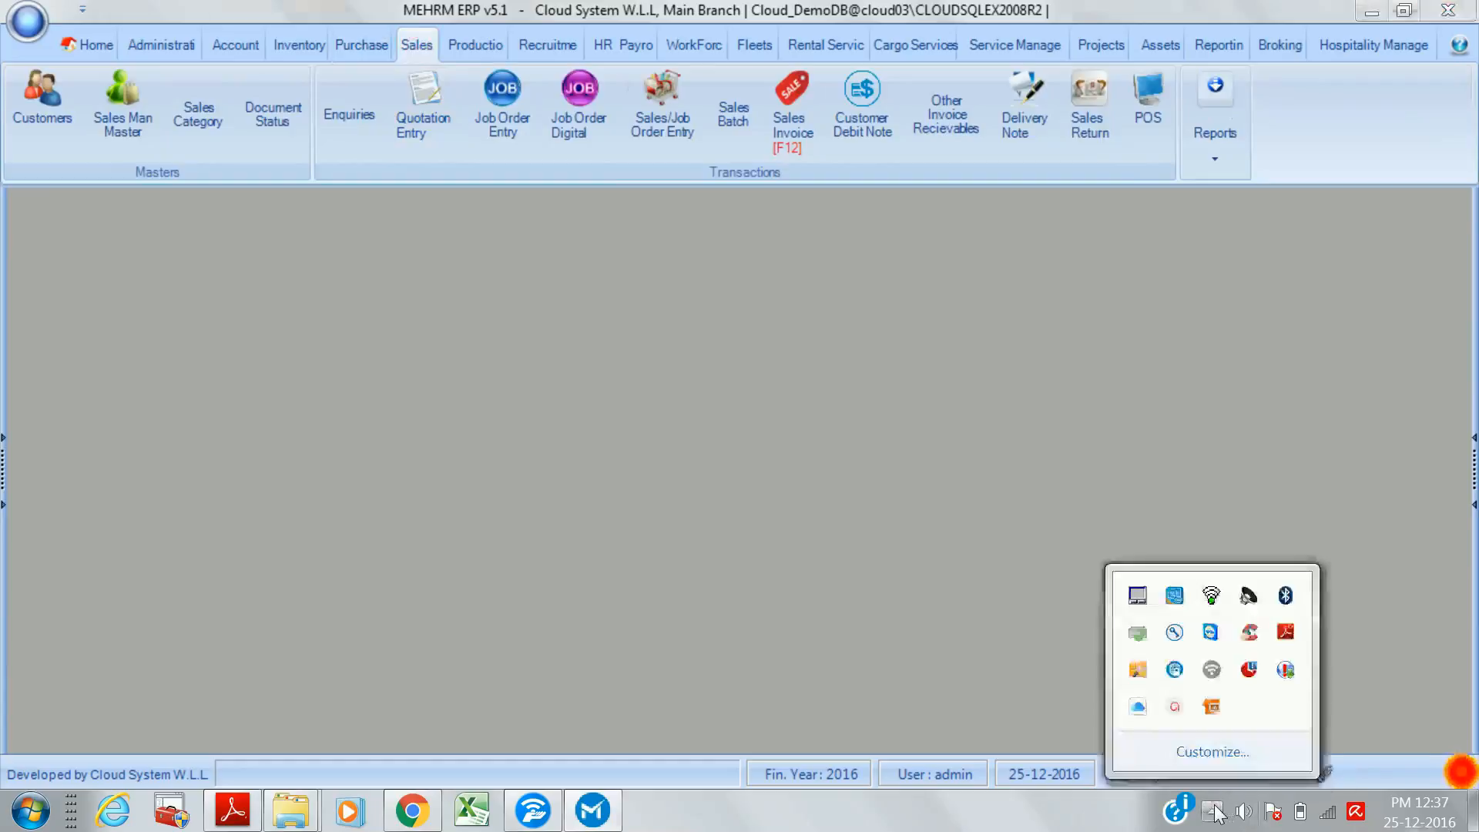
pyautogui.click(1174, 706)
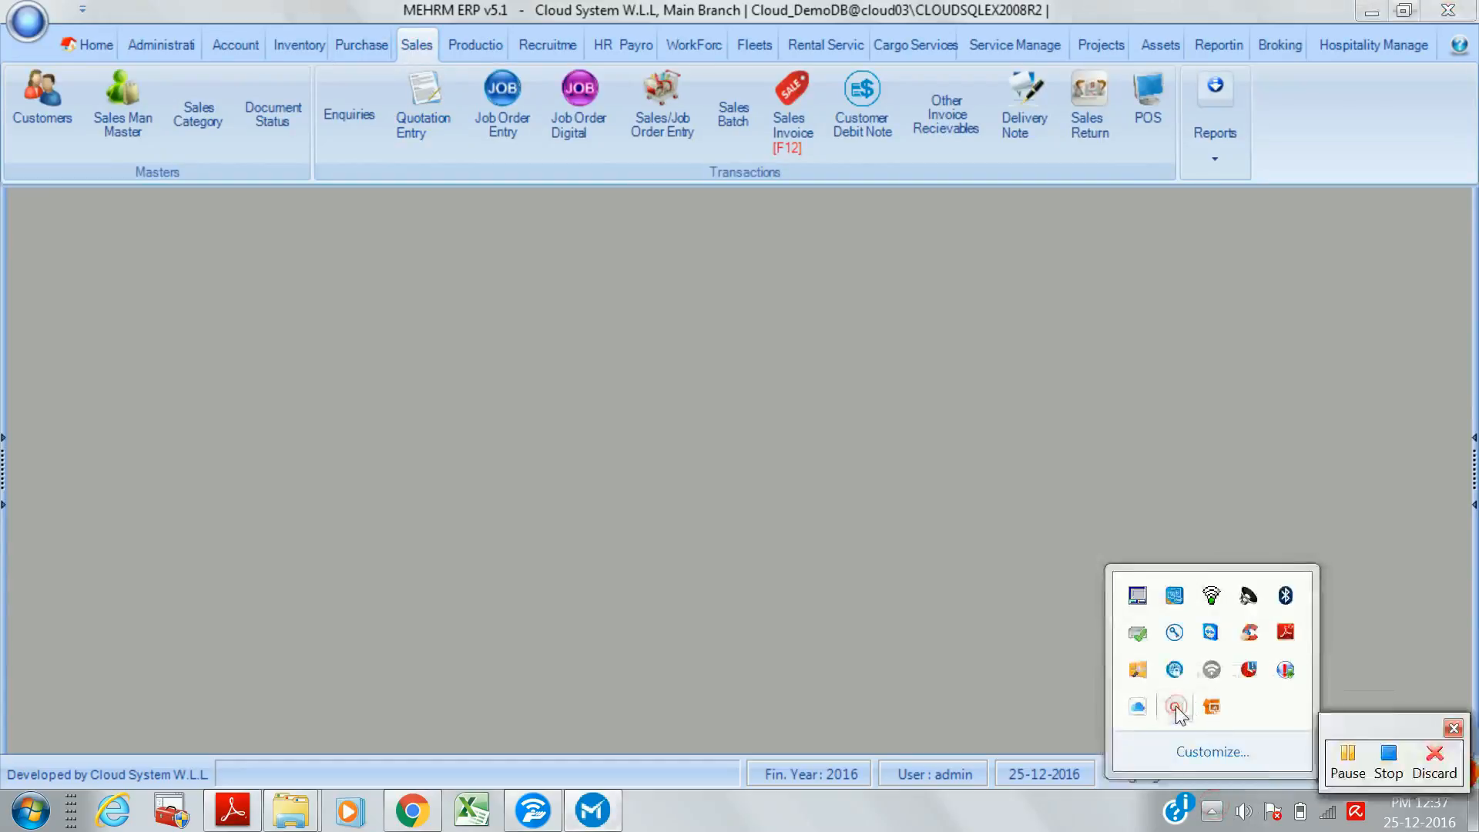
pyautogui.click(1391, 723)
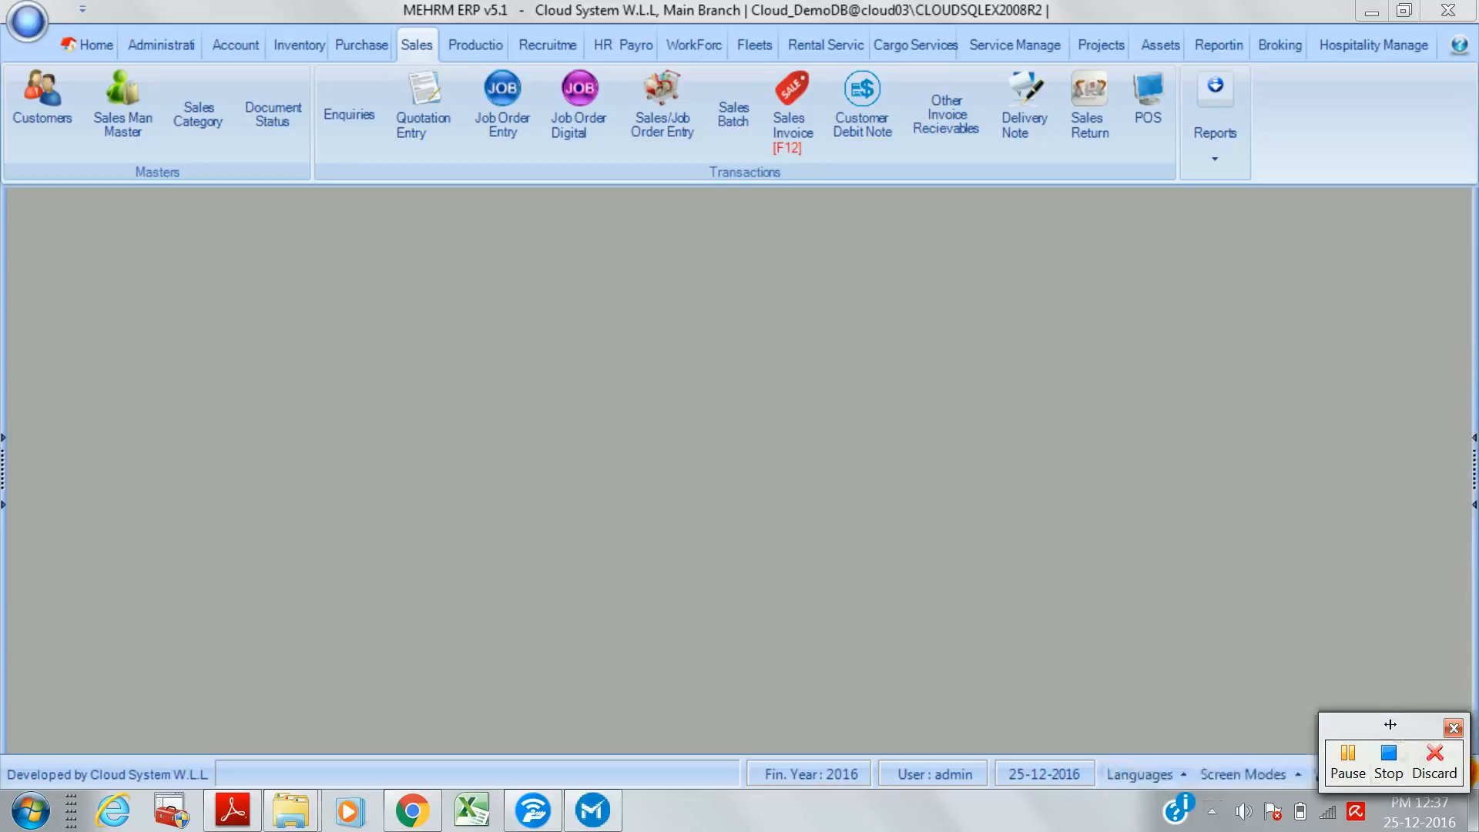
pyautogui.click(1191, 621)
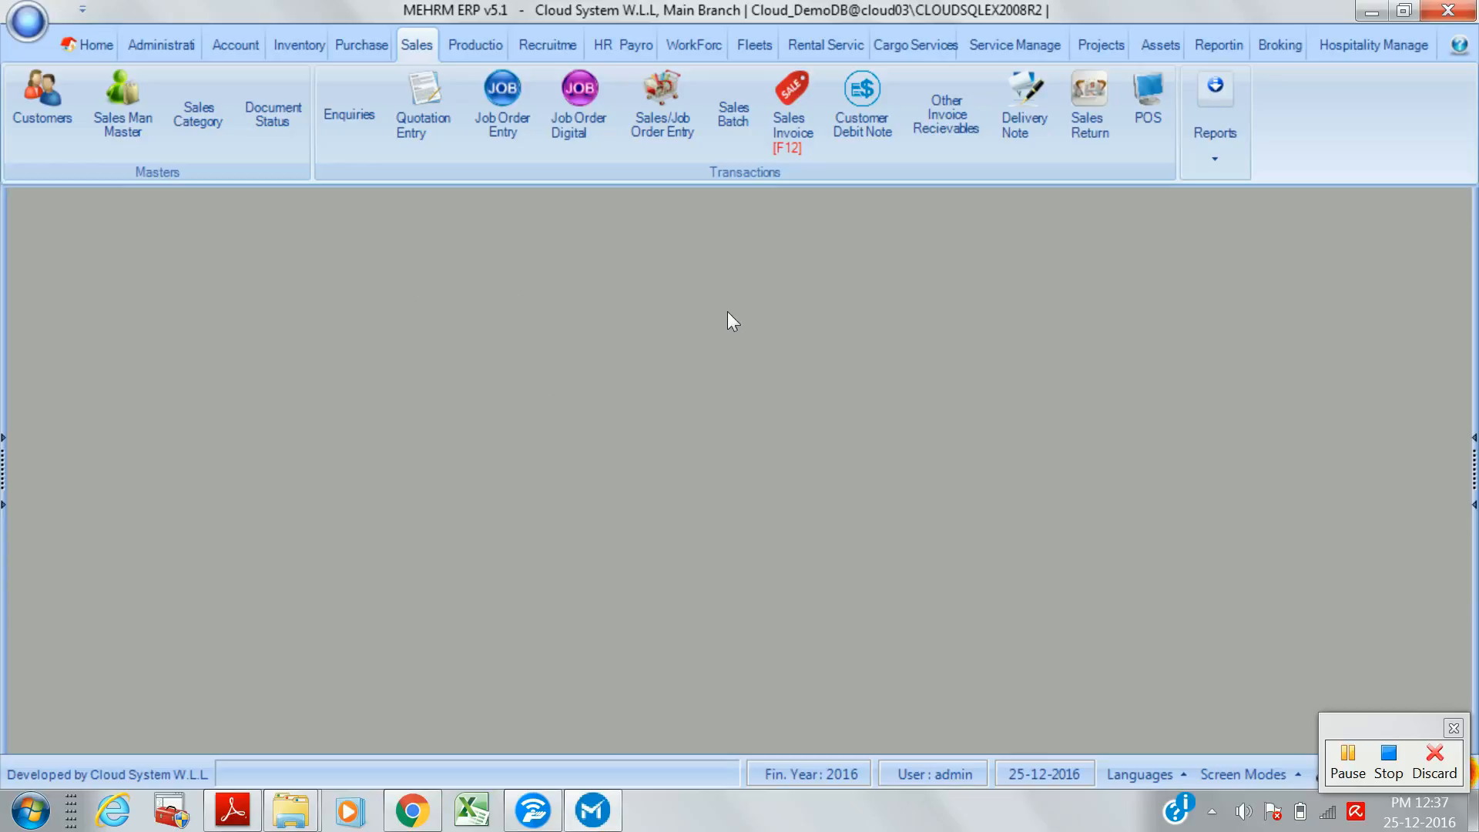
pyautogui.click(1351, 768)
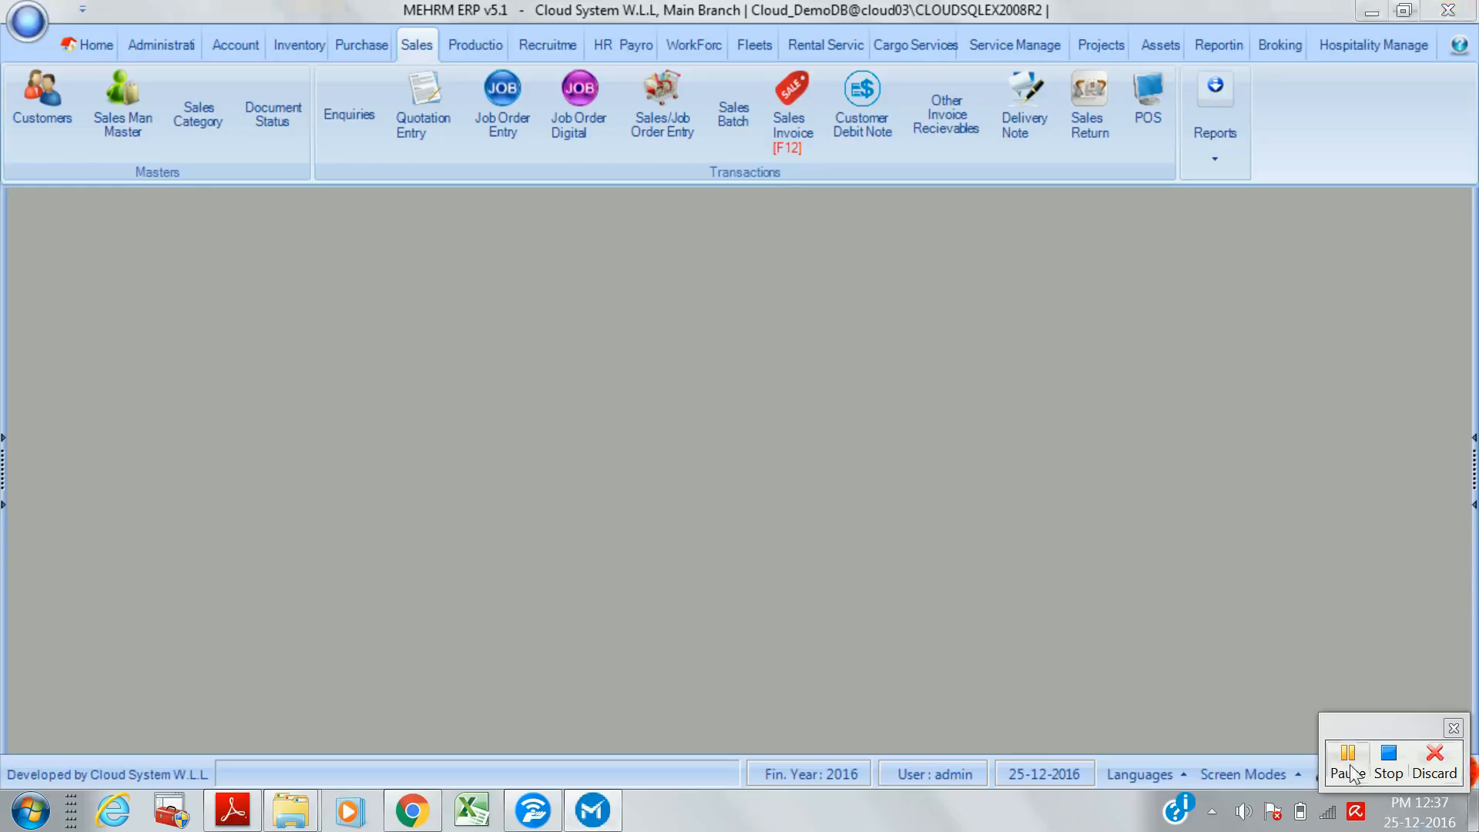
pyautogui.click(1350, 768)
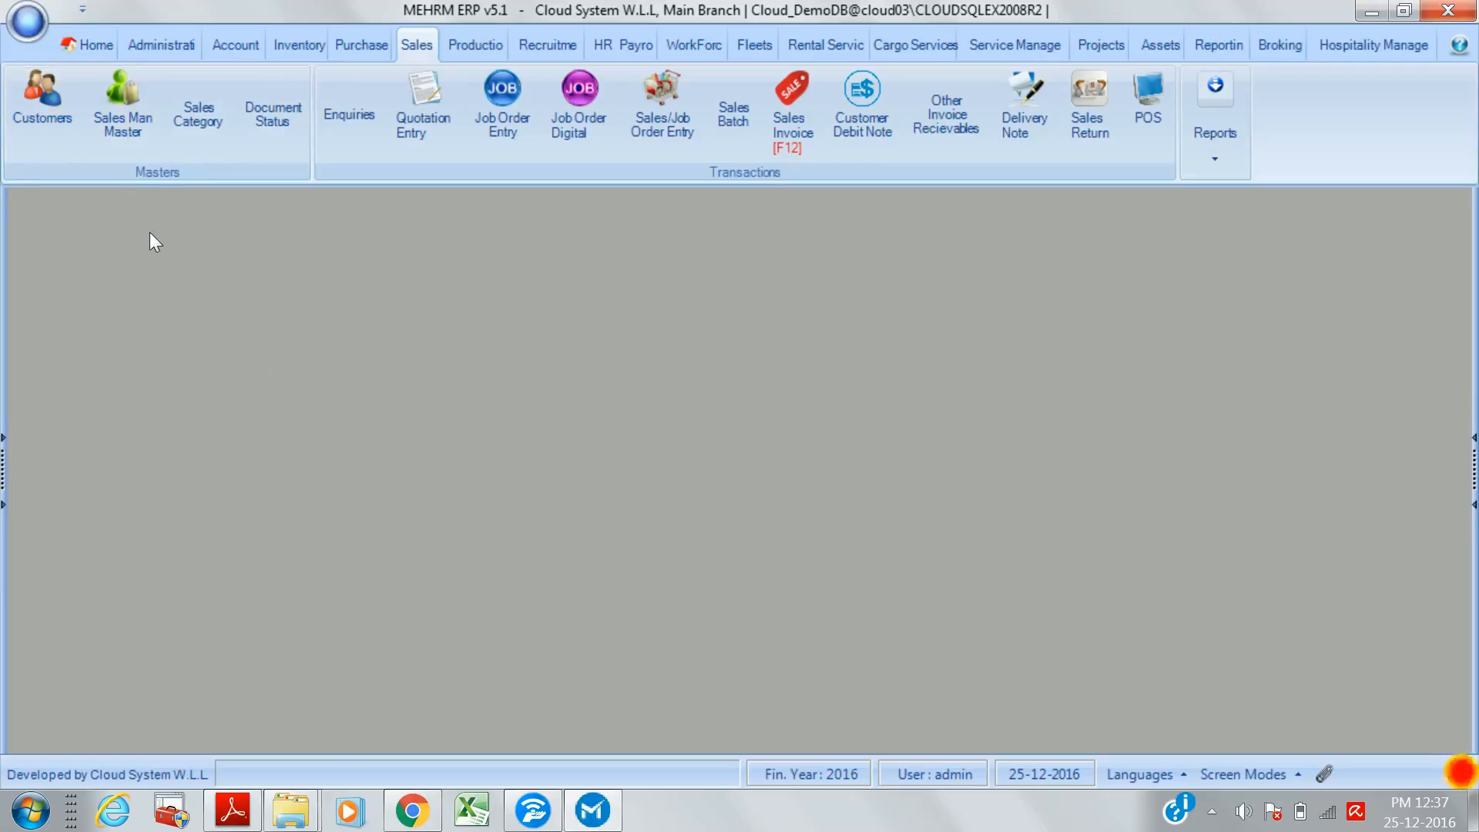
# - Open the Euro I record from the Customer Master list, review its general details, documents and previous bills, and close it
pyautogui.click(43, 114)
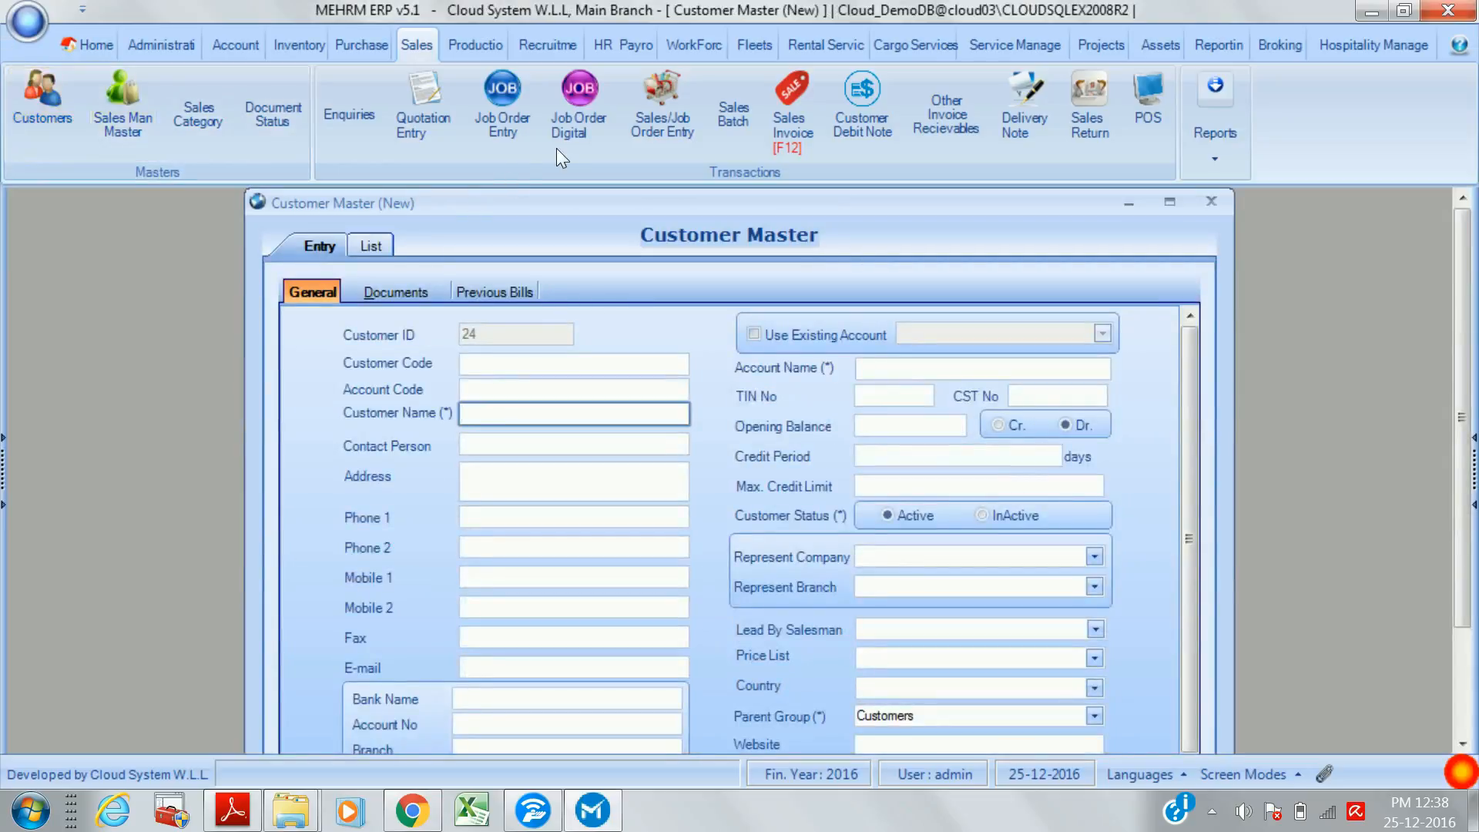
pyautogui.click(1170, 202)
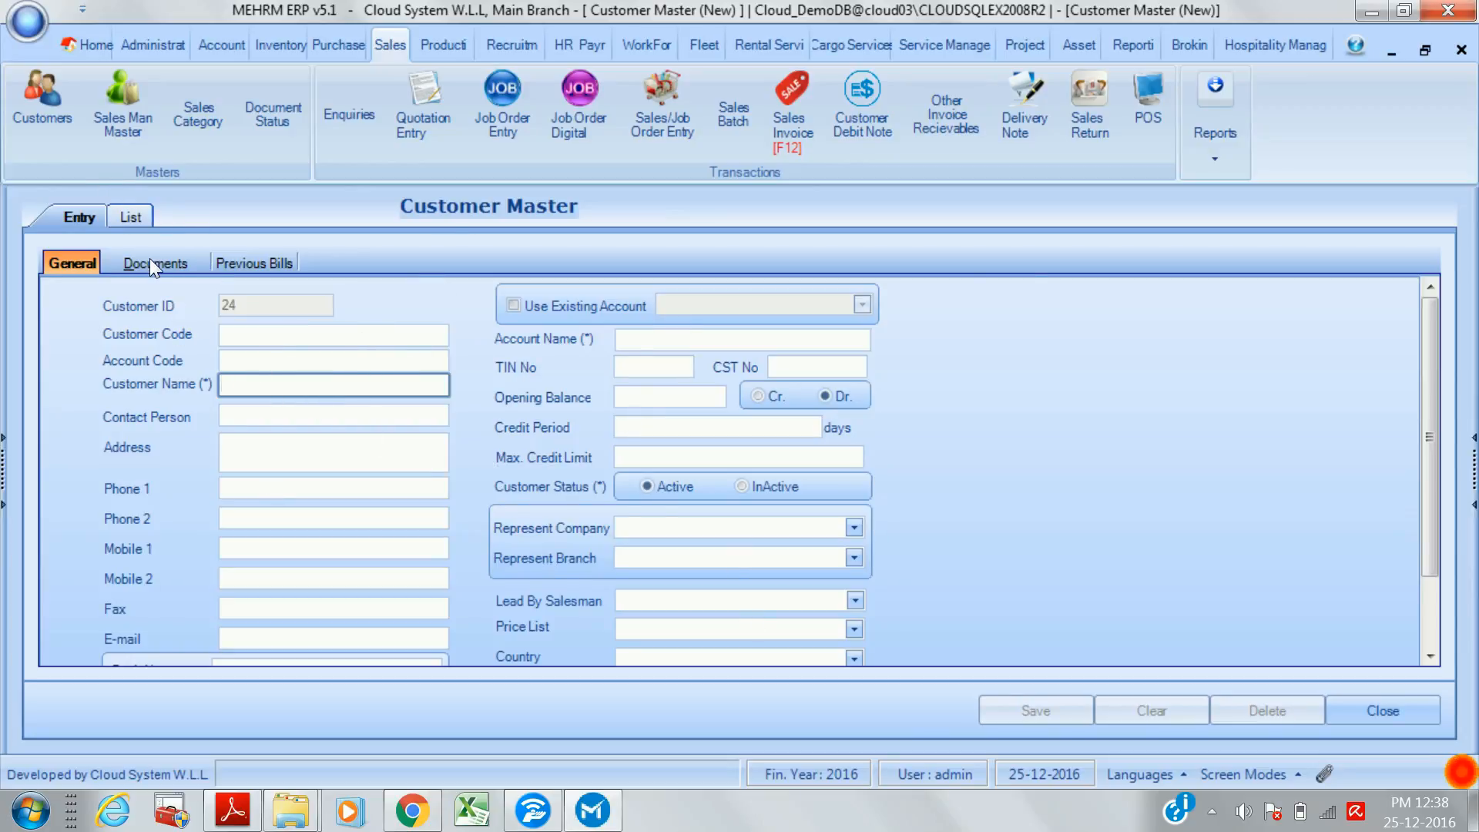
pyautogui.click(131, 218)
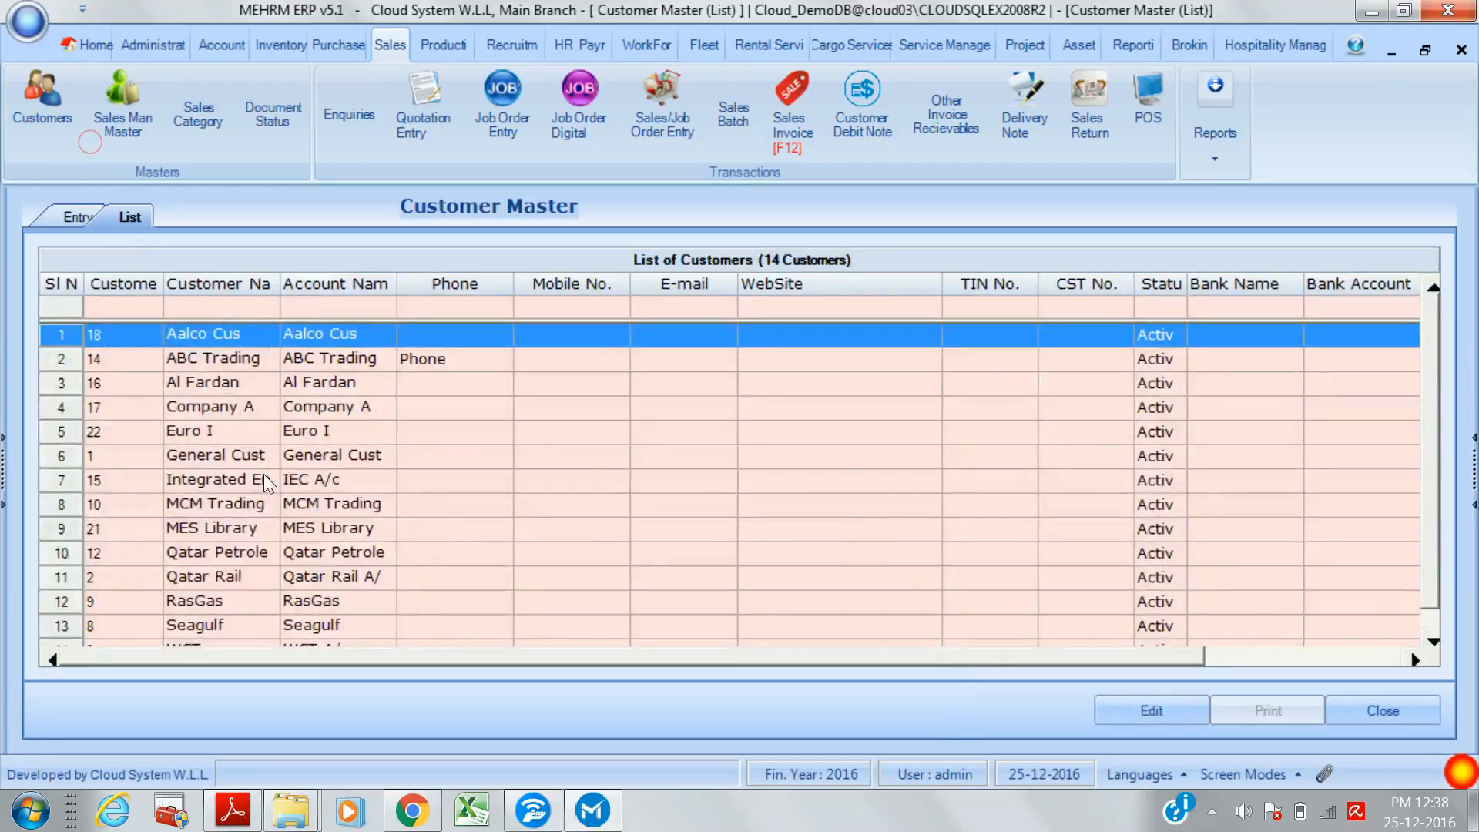
pyautogui.doubleClick(331, 430)
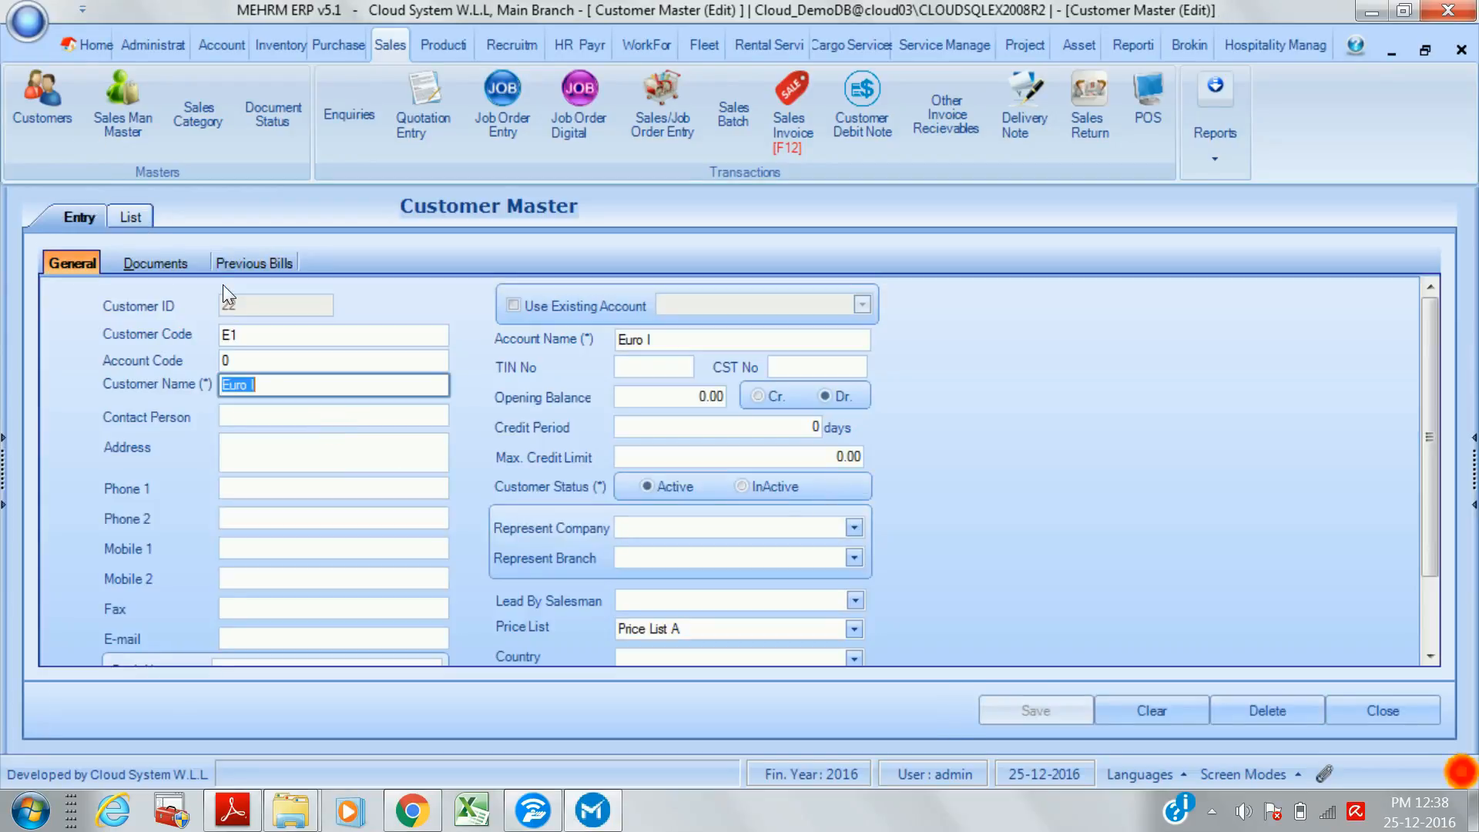
pyautogui.click(162, 265)
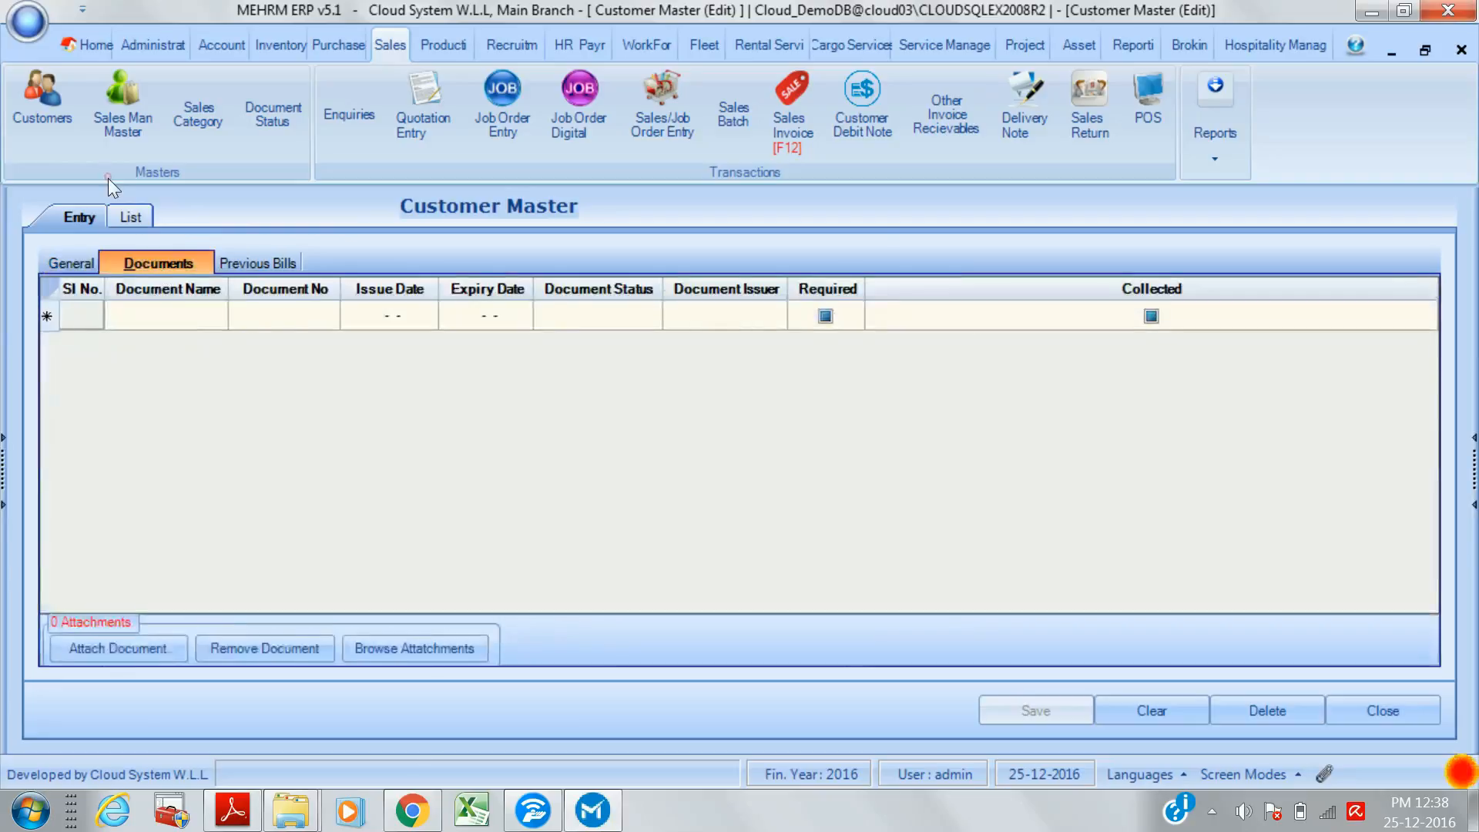
pyautogui.click(161, 312)
pyautogui.click(245, 265)
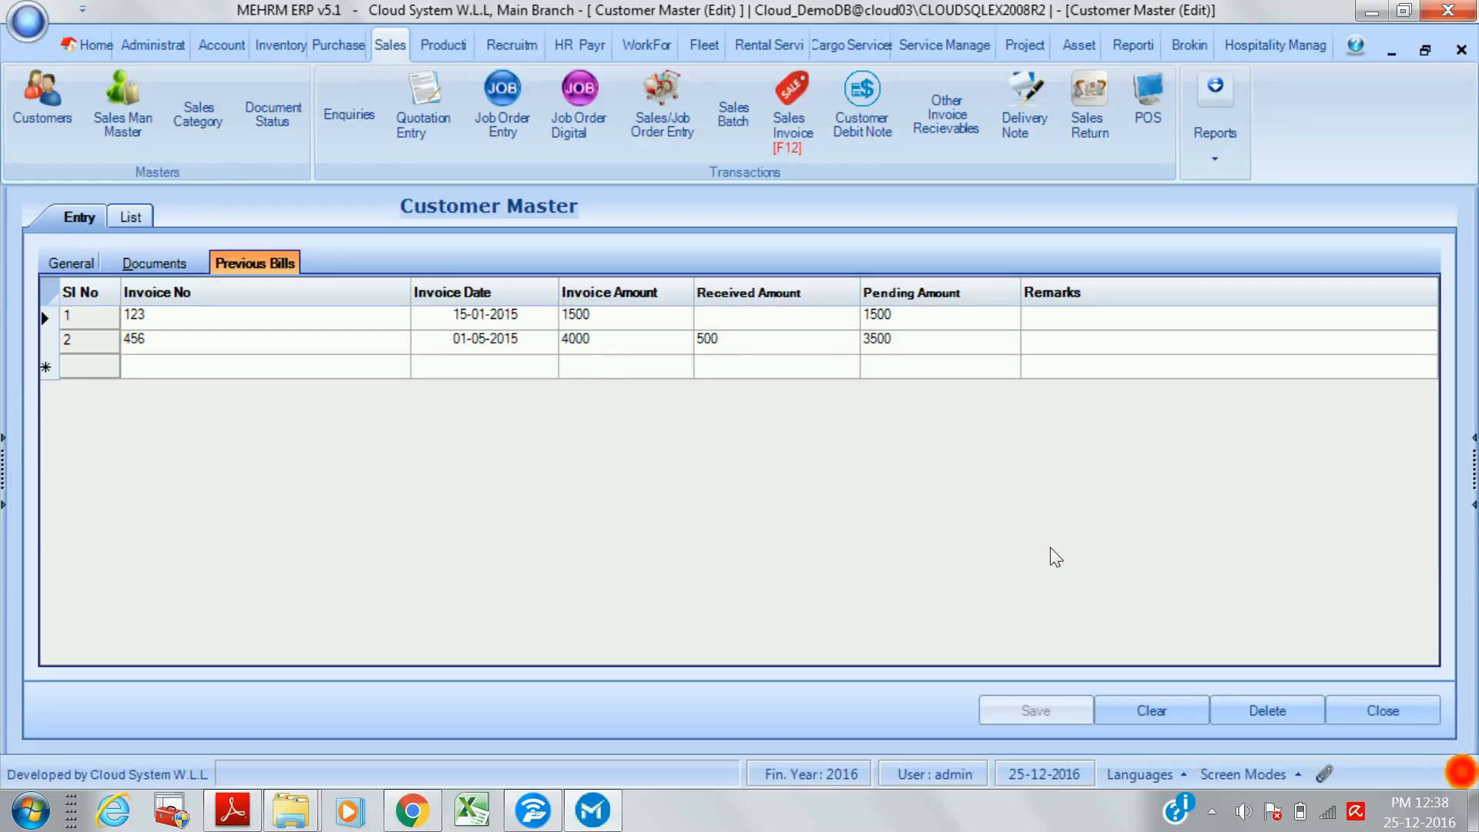
pyautogui.click(1370, 710)
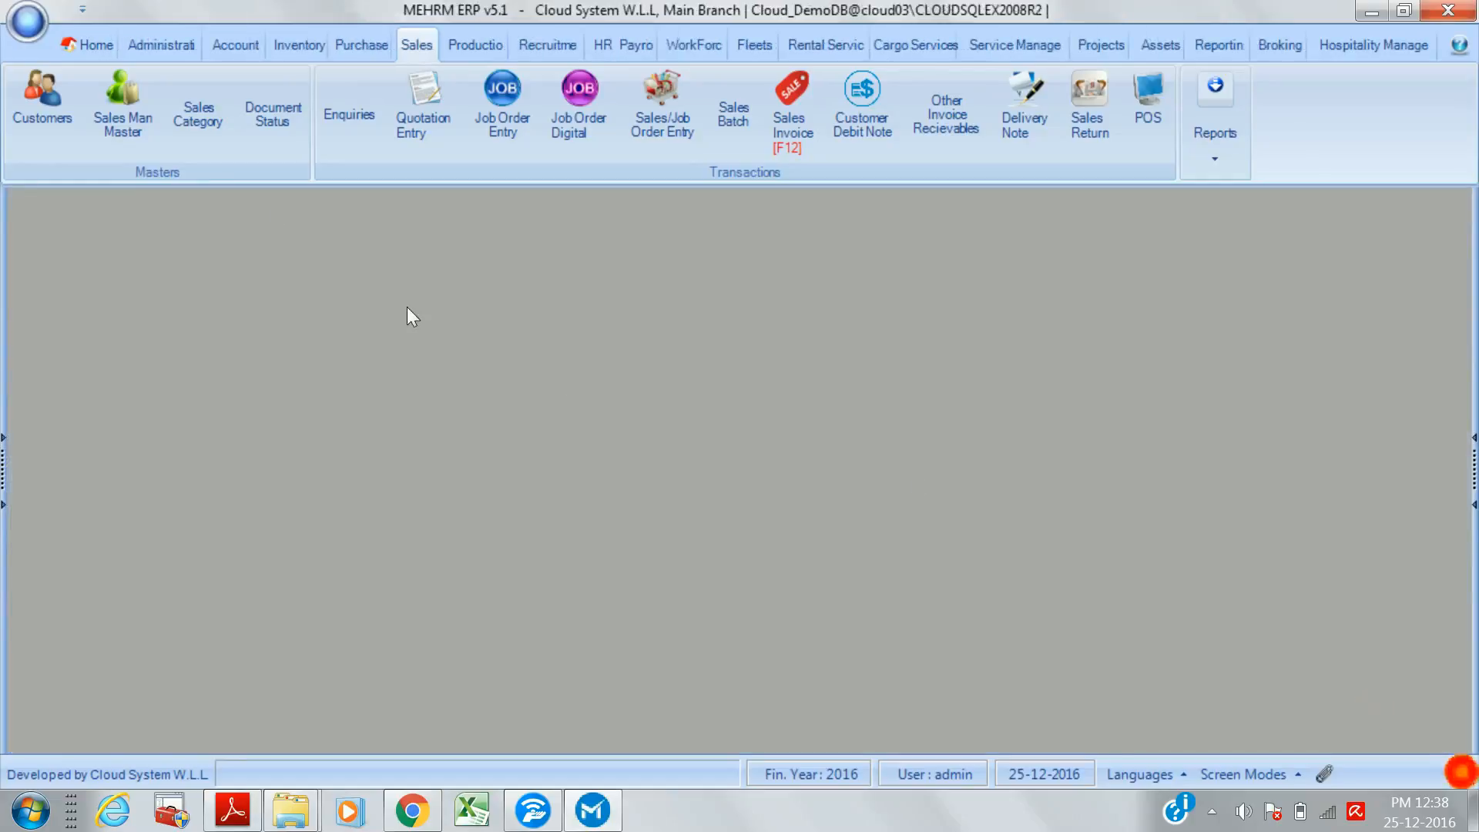
# - Open the second salesman's record from the Sales Man Master list, review its general, document and career details, and close it
pyautogui.click(124, 115)
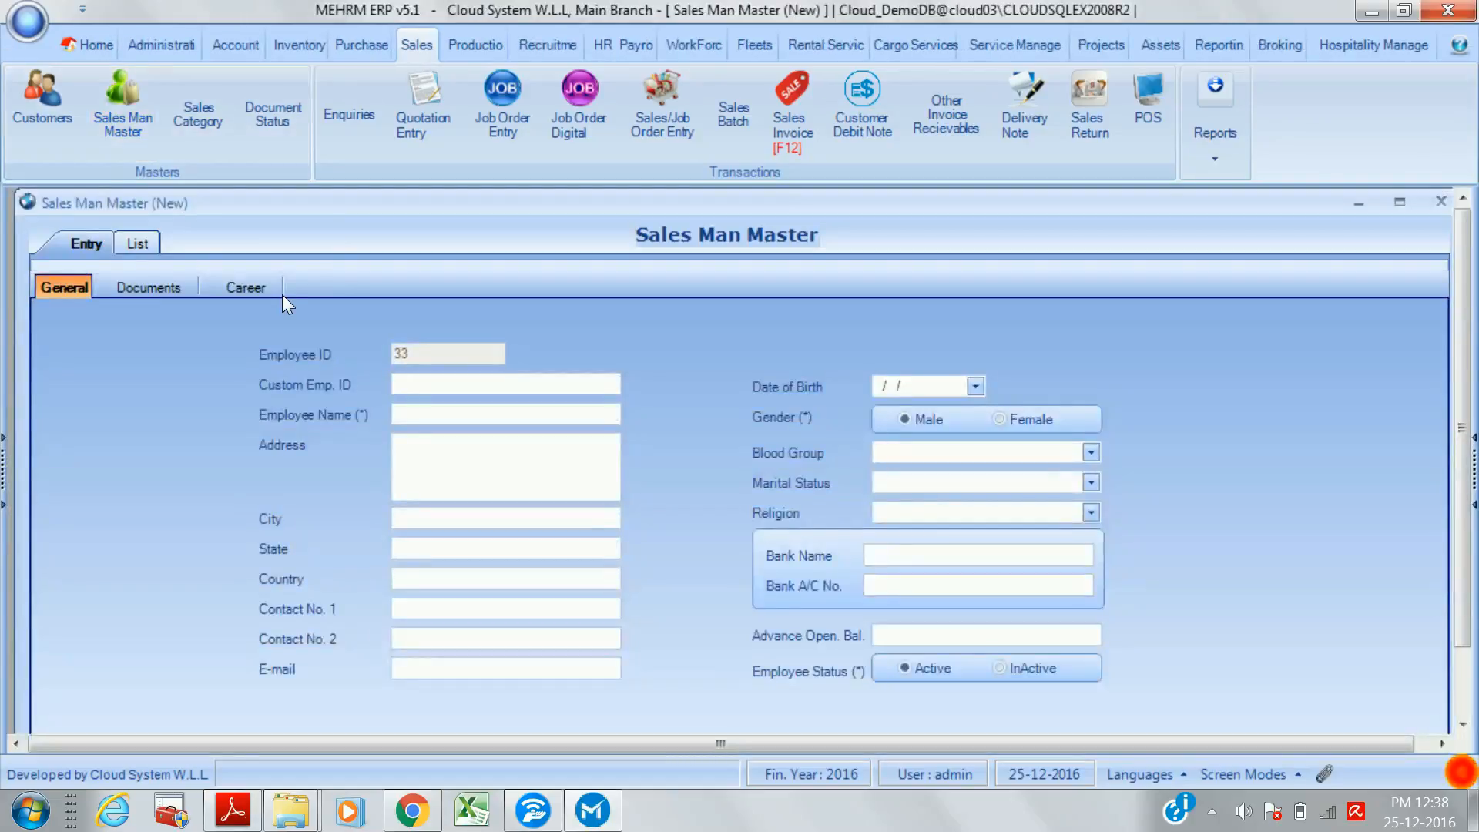
pyautogui.click(126, 243)
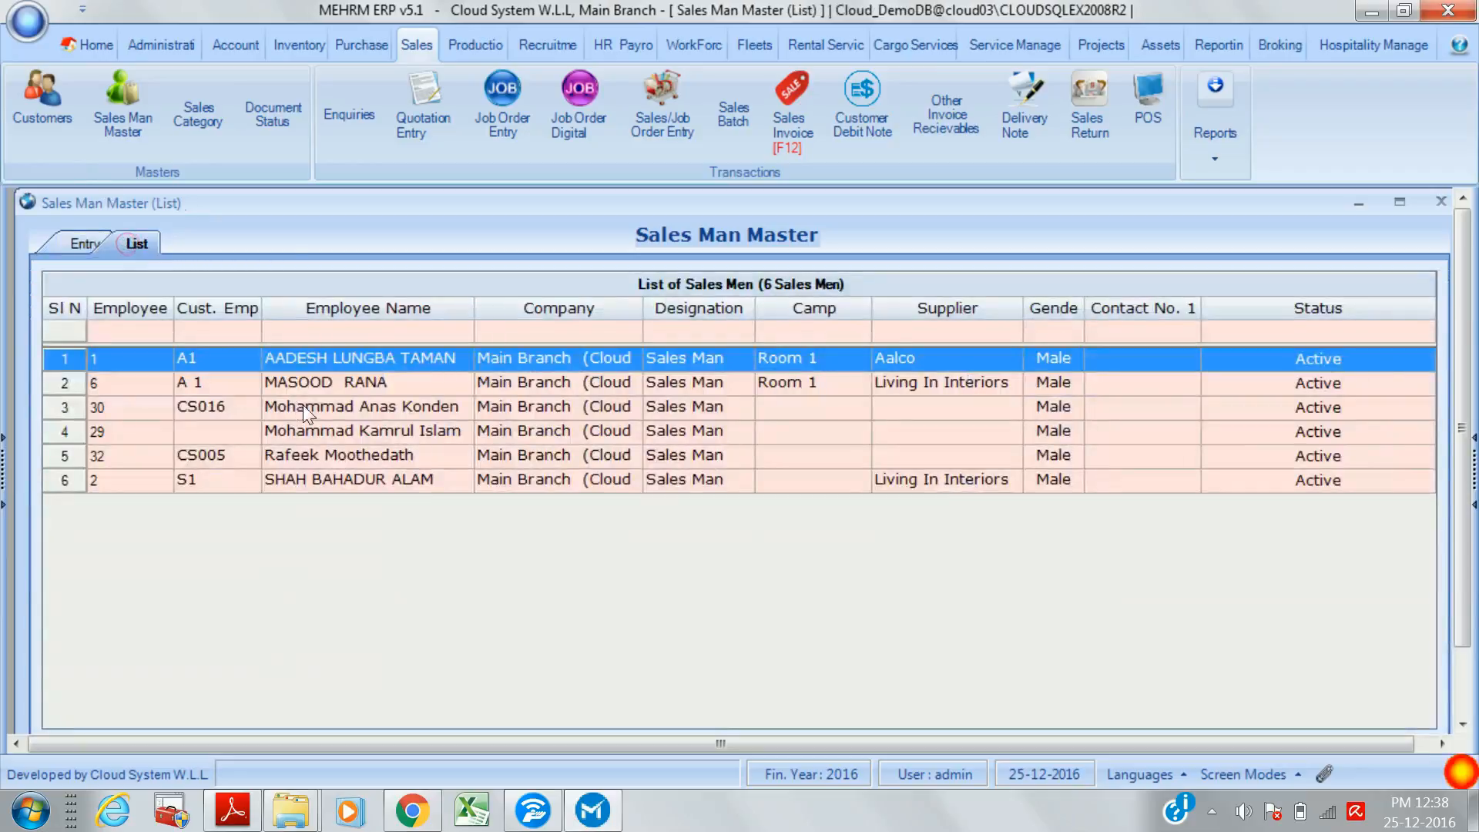
pyautogui.click(326, 379)
pyautogui.doubleClick(327, 383)
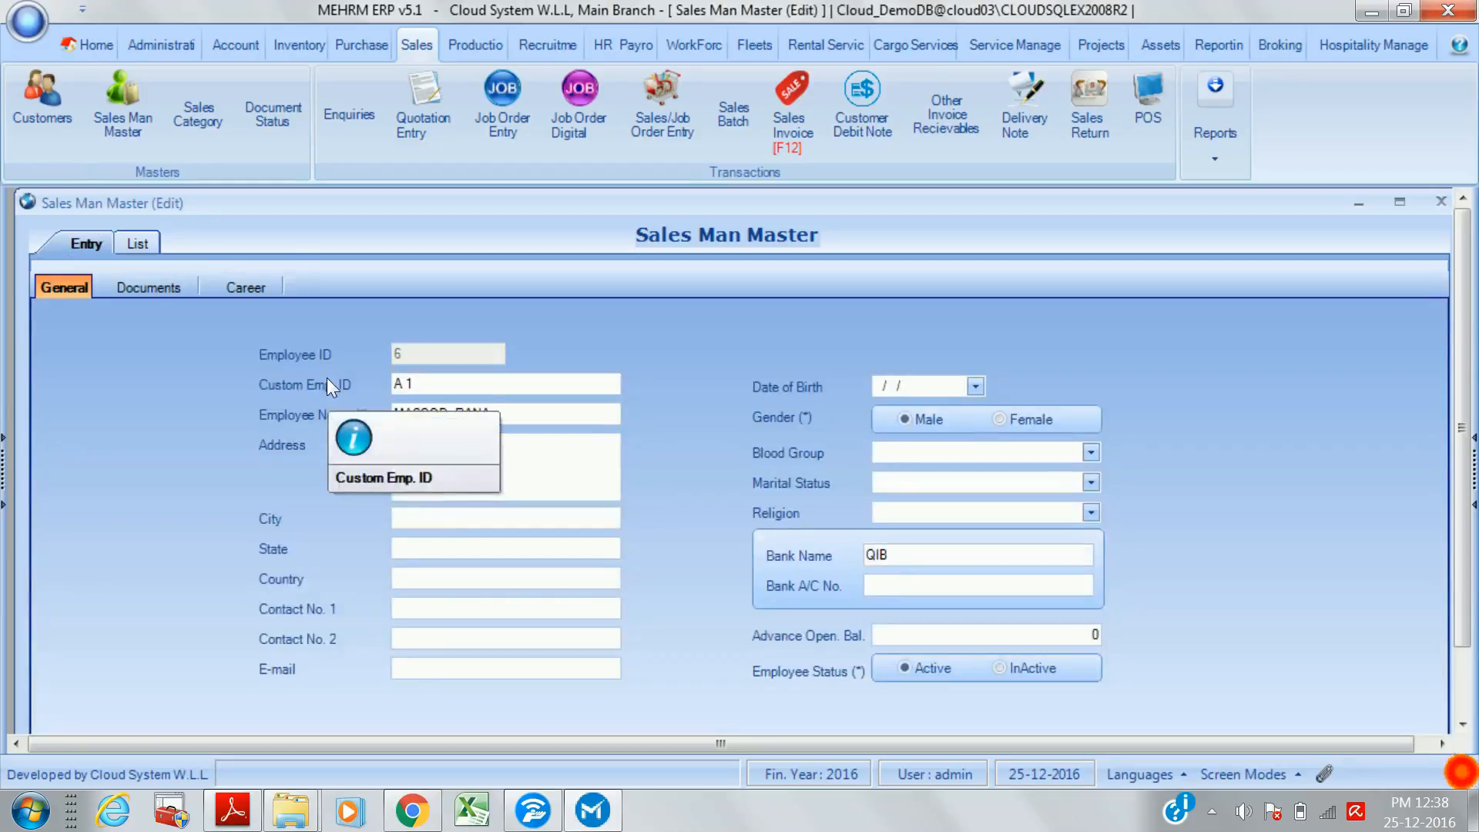
pyautogui.click(147, 287)
pyautogui.click(251, 290)
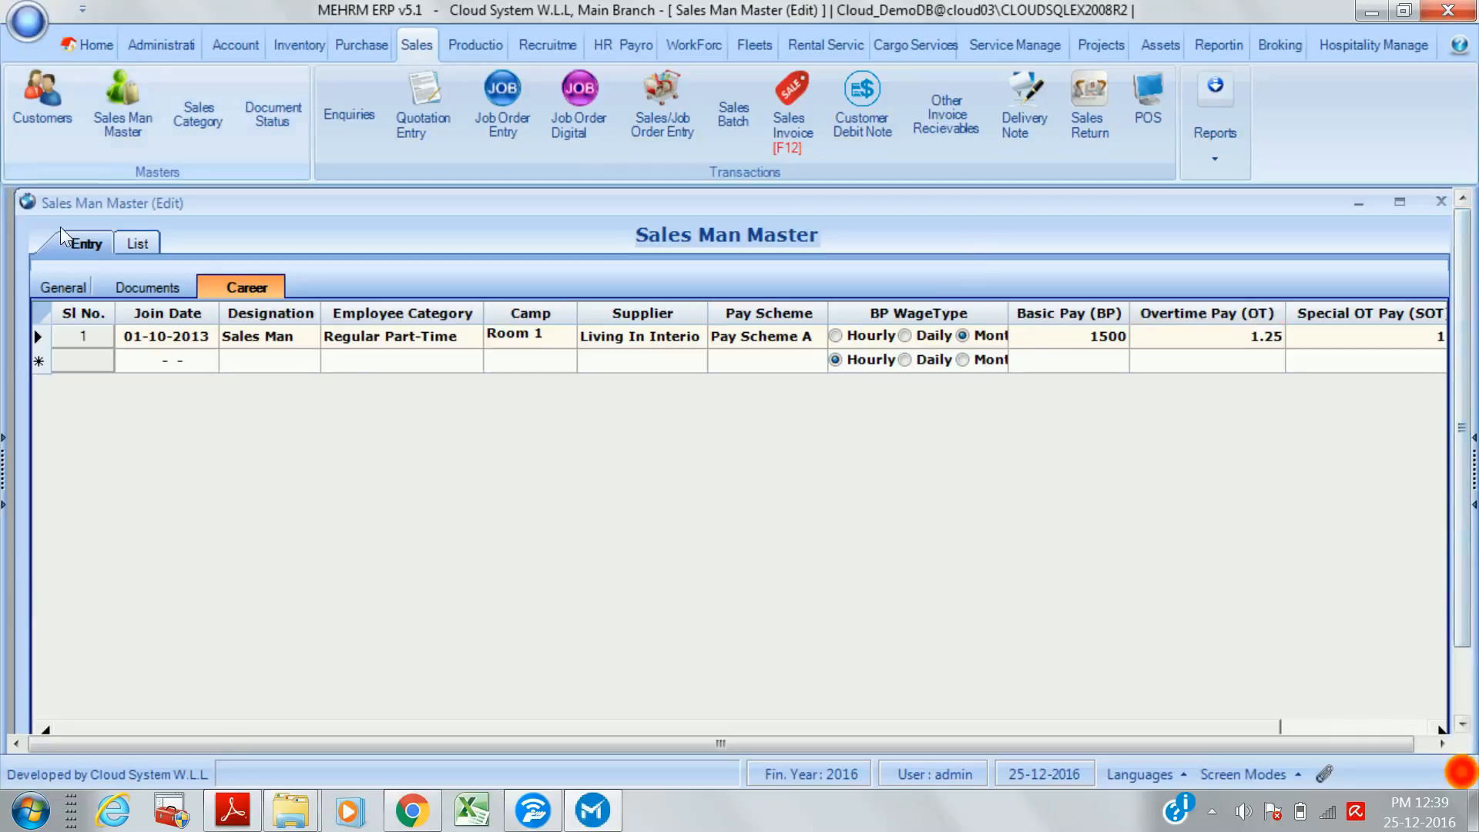
pyautogui.click(1441, 202)
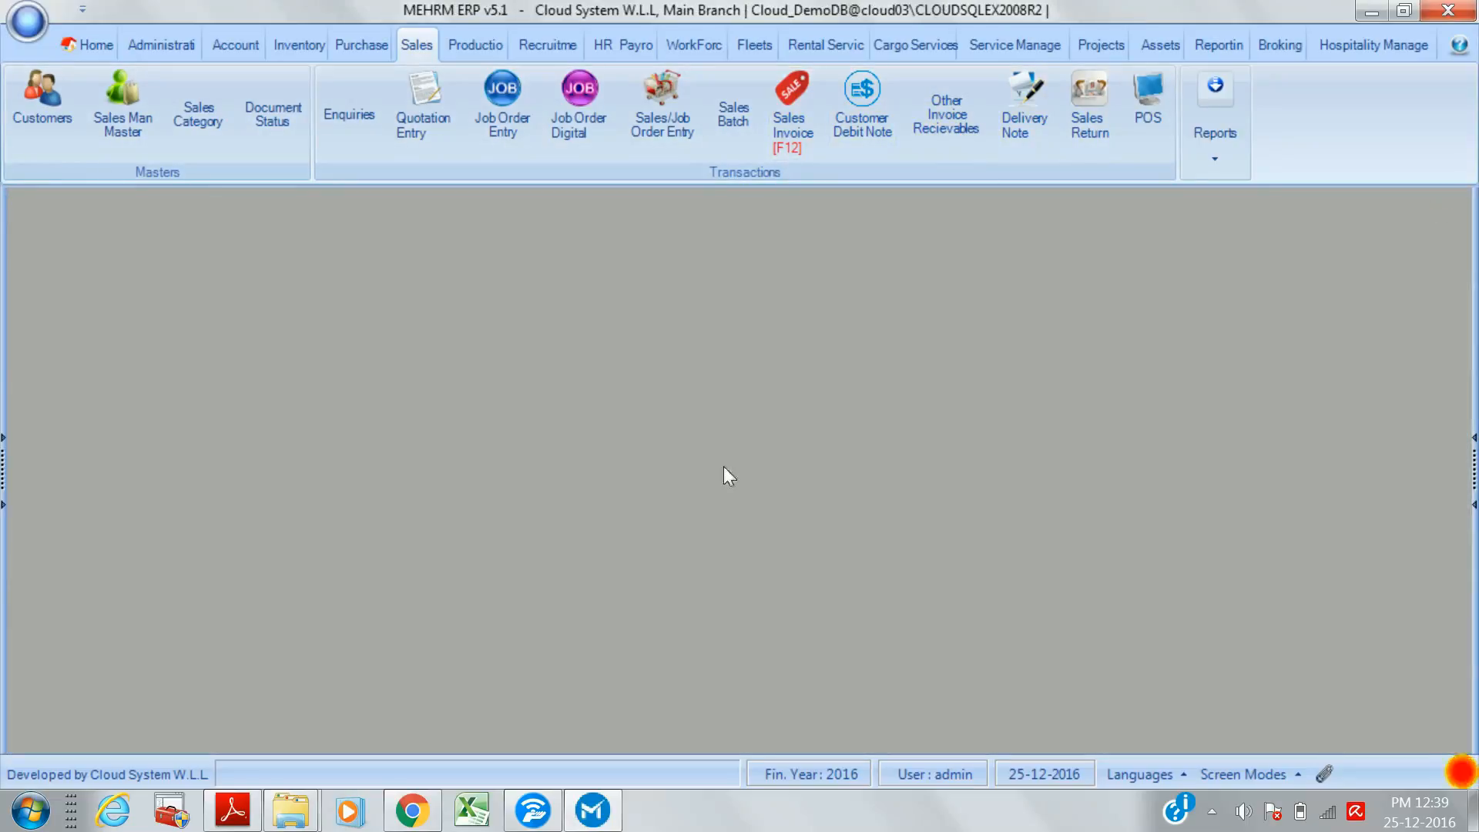
# - Open the Sales Category master to view its entry form and close it
pyautogui.click(194, 134)
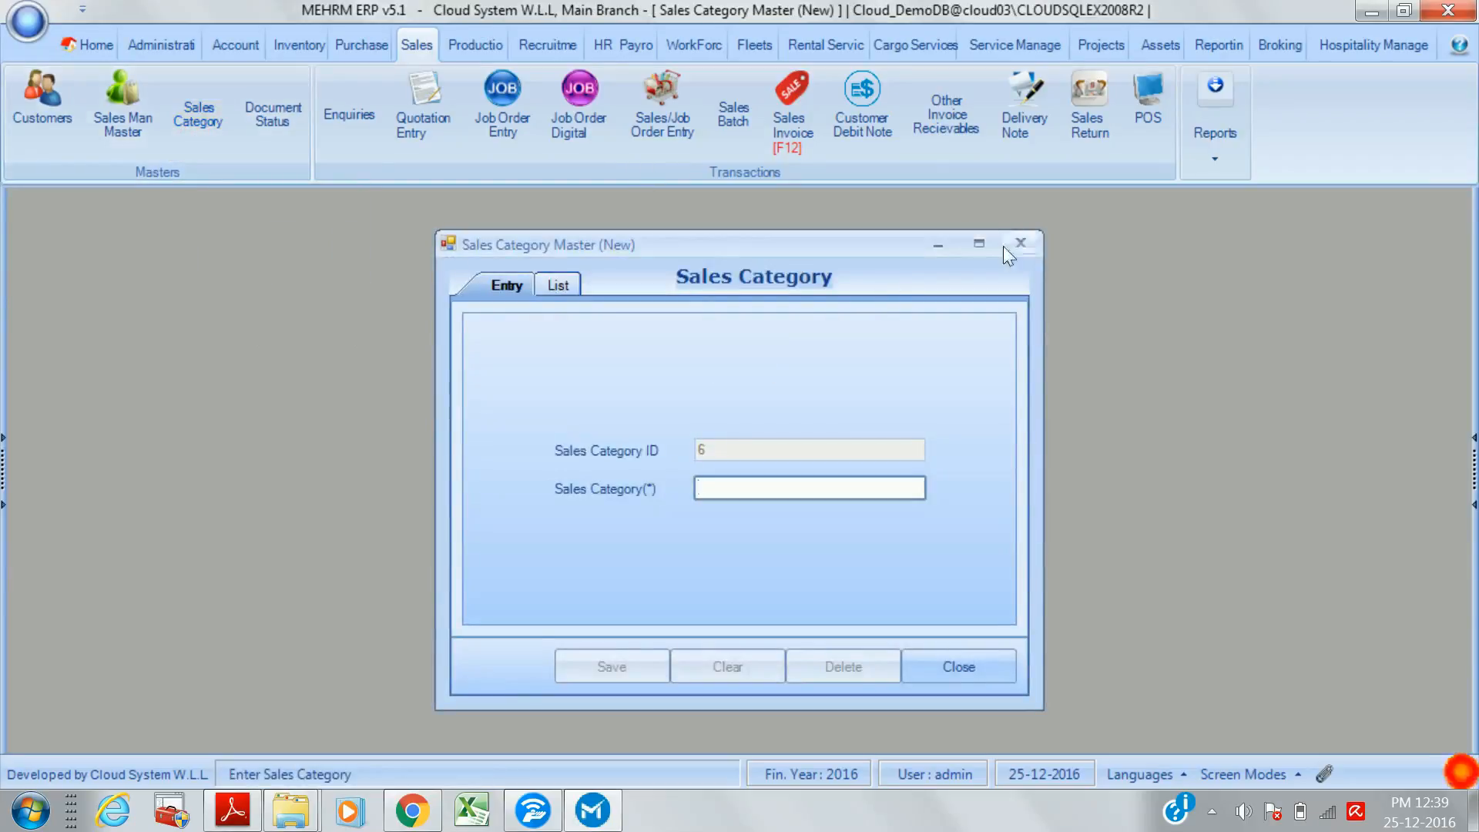
pyautogui.click(1019, 244)
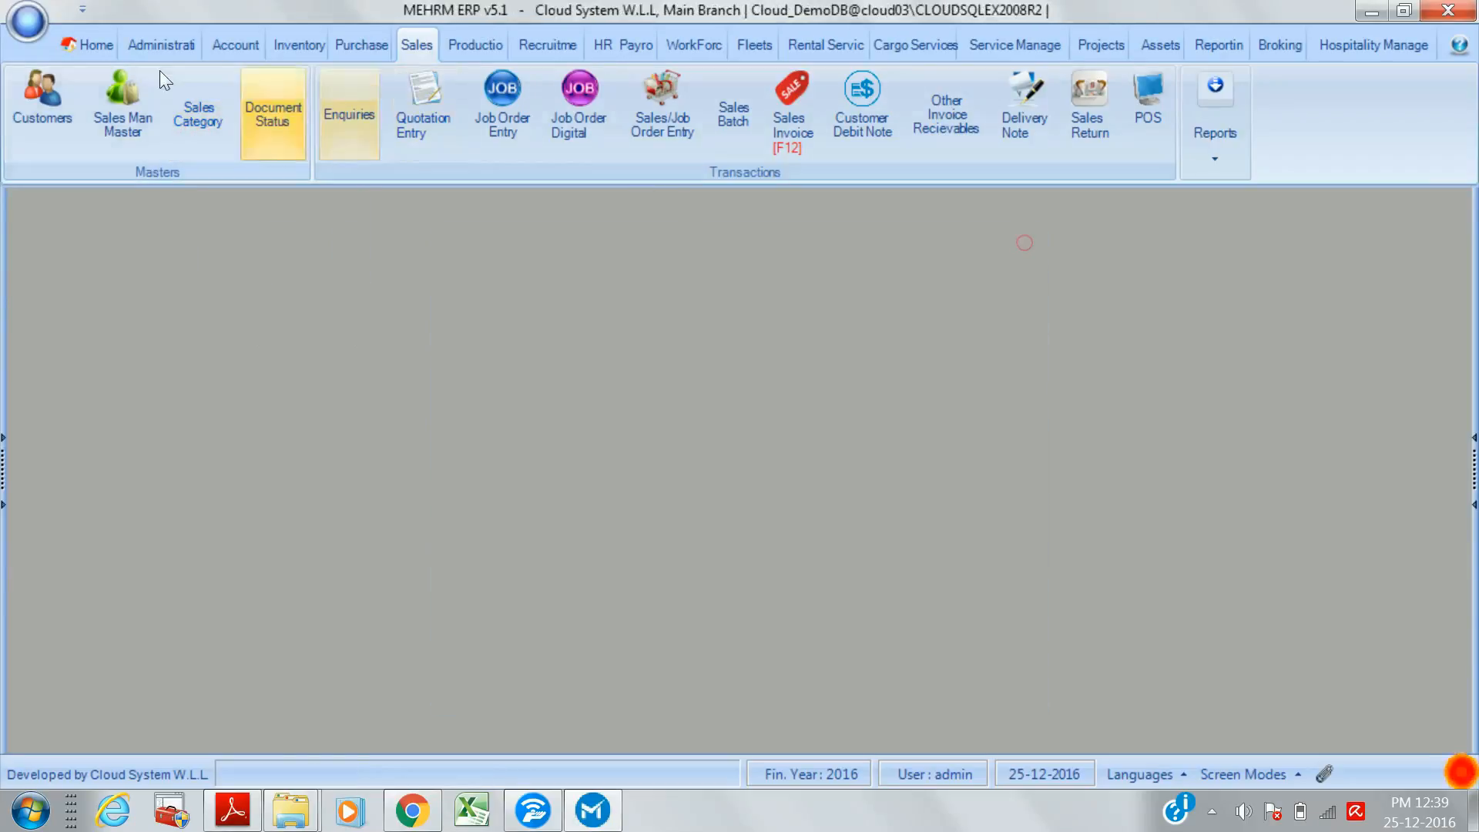
# - Open a new enquiry entry, review the available salesmen and project choices, and close the form without saving
pyautogui.click(345, 128)
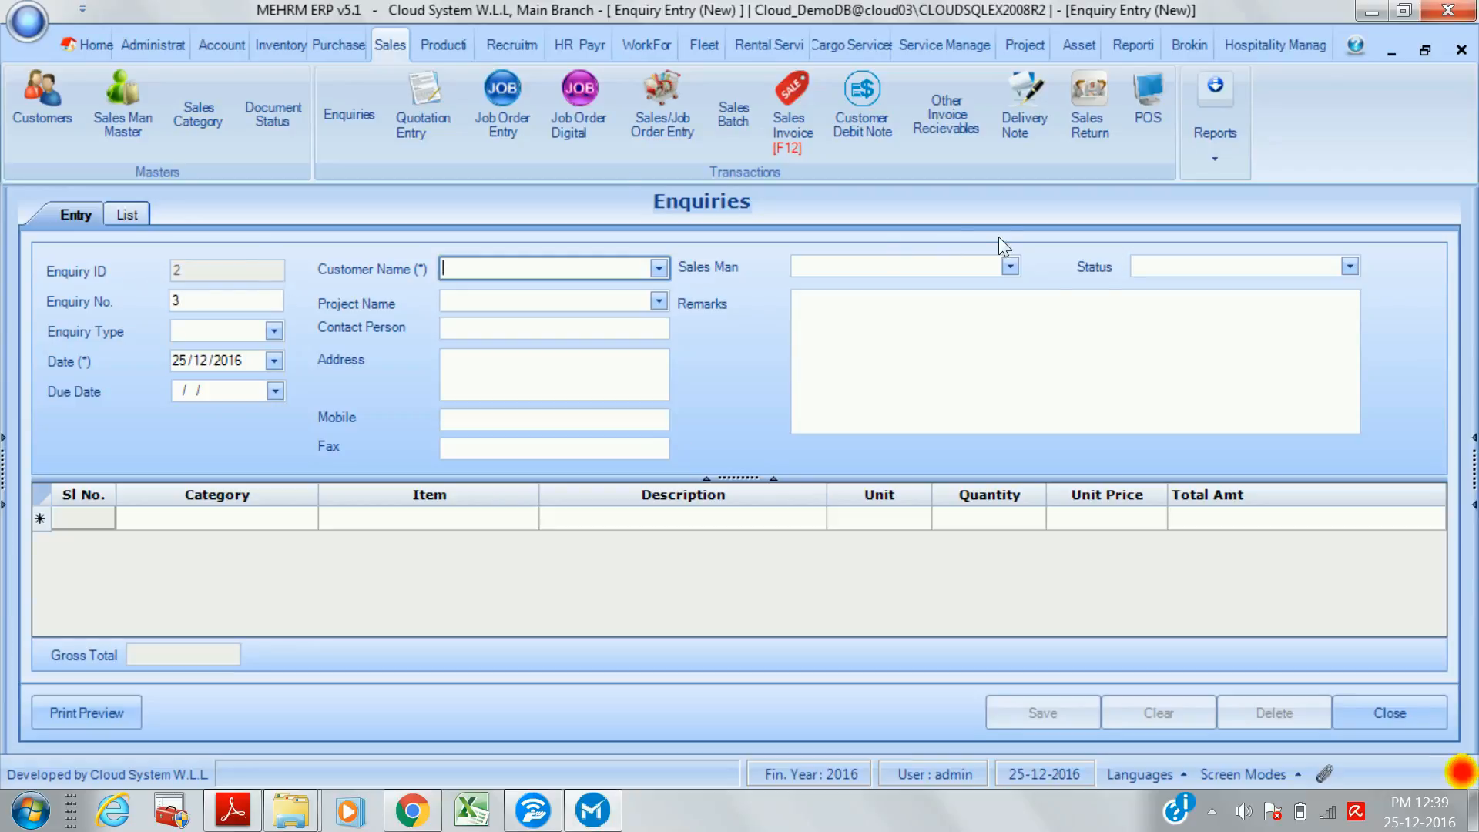
pyautogui.click(1011, 266)
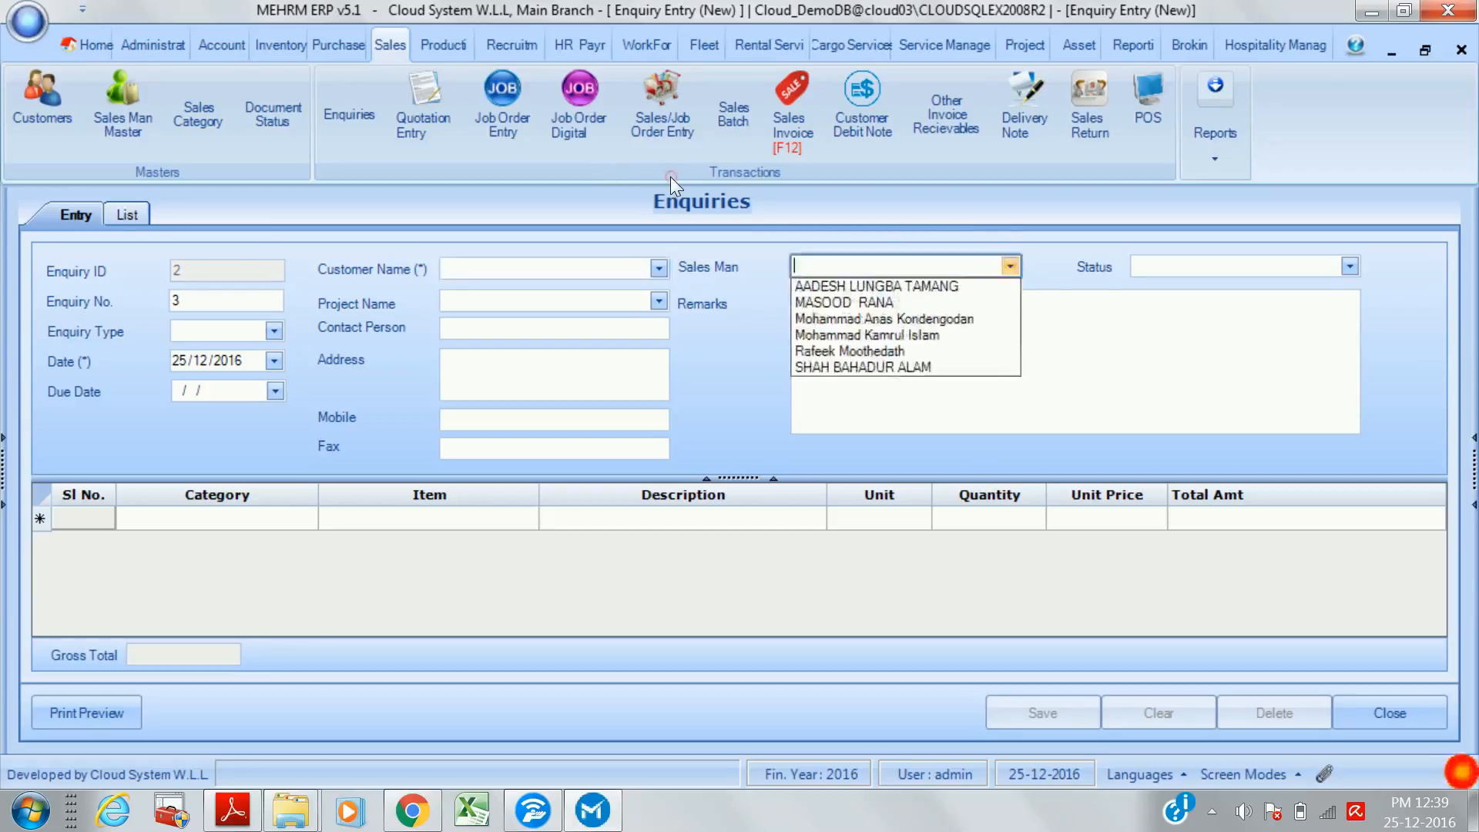
pyautogui.click(681, 427)
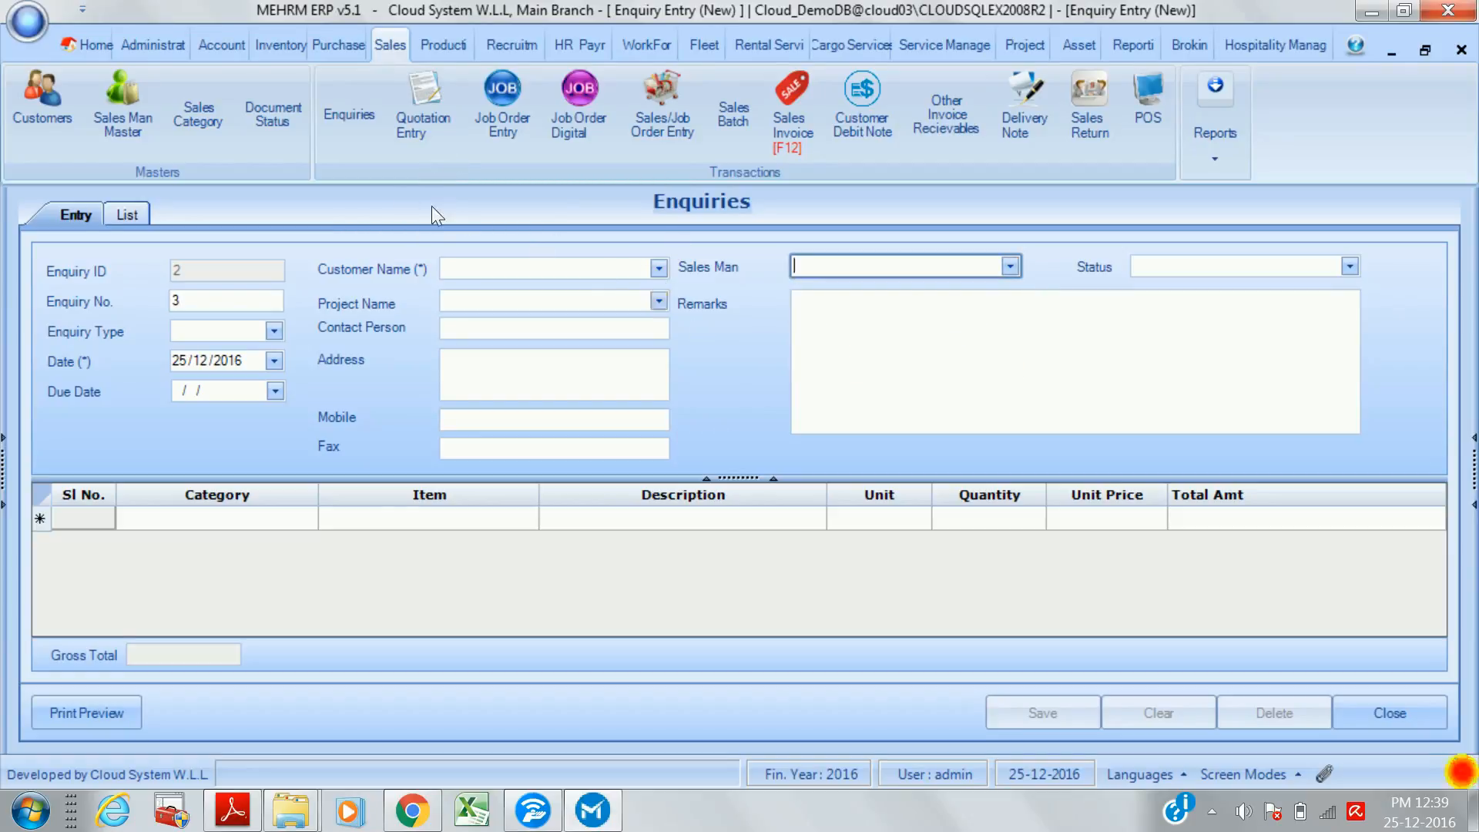
pyautogui.click(659, 303)
pyautogui.click(743, 391)
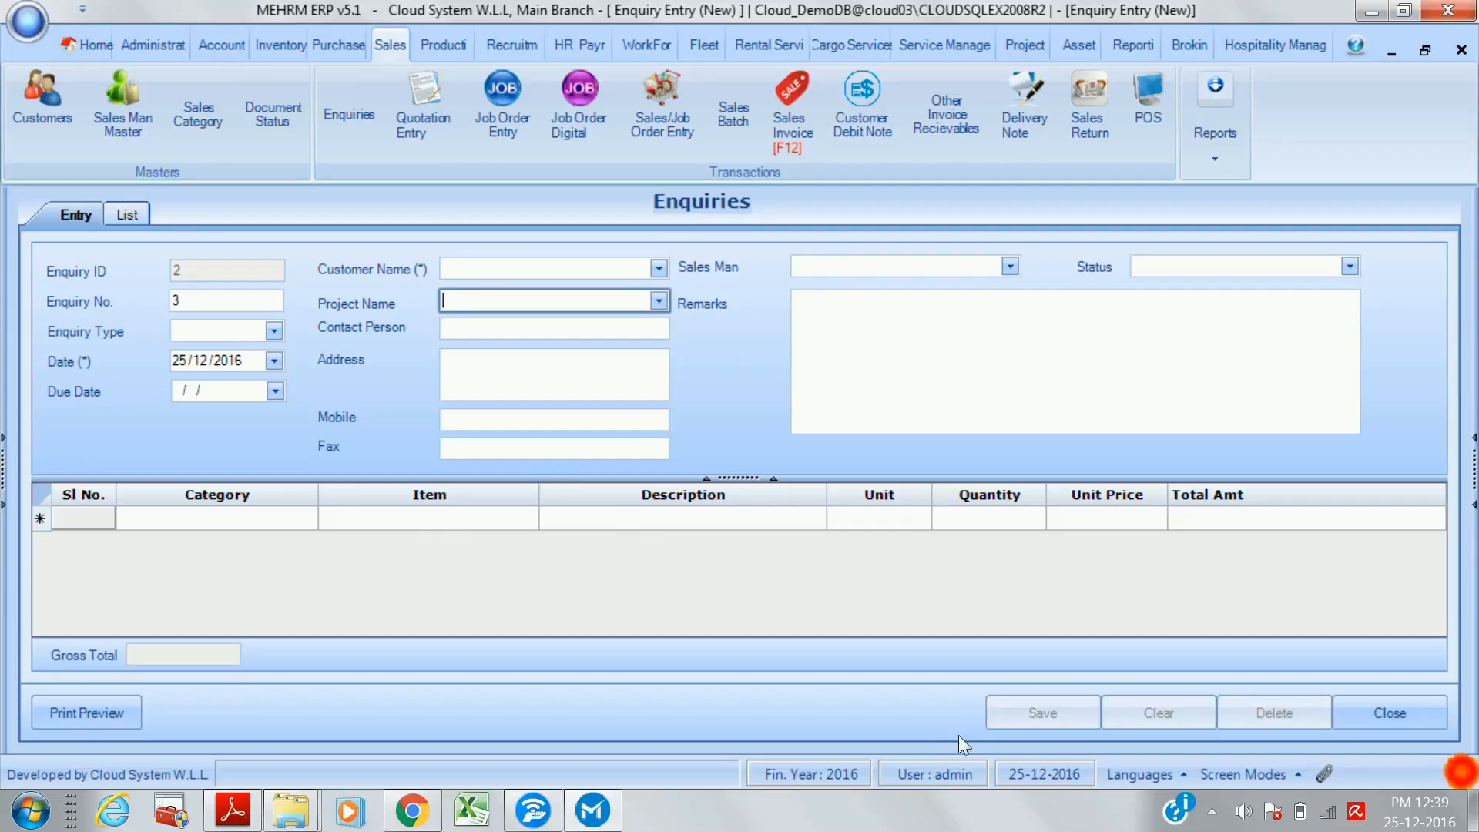
pyautogui.click(1364, 708)
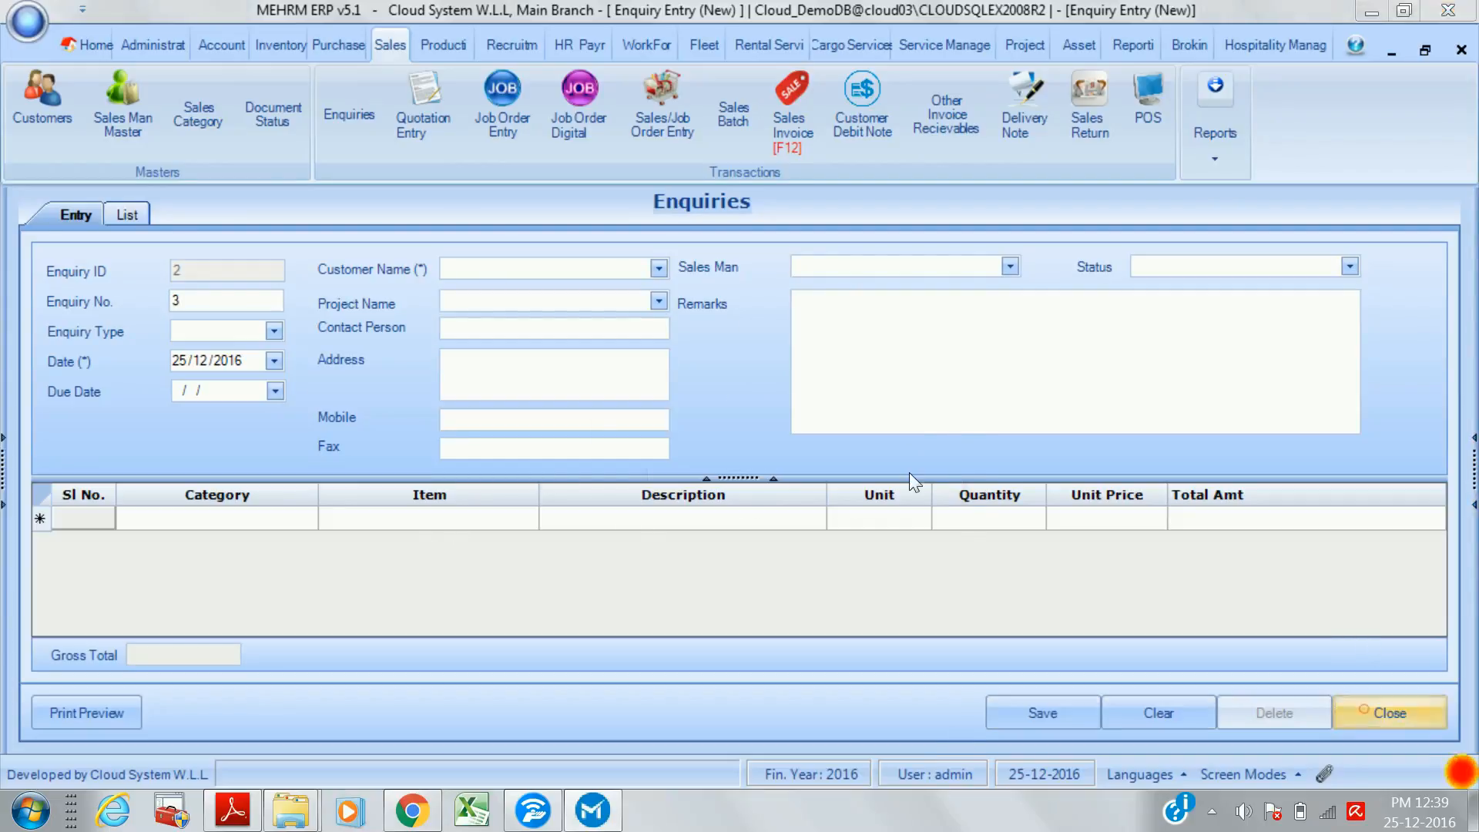
pyautogui.click(771, 523)
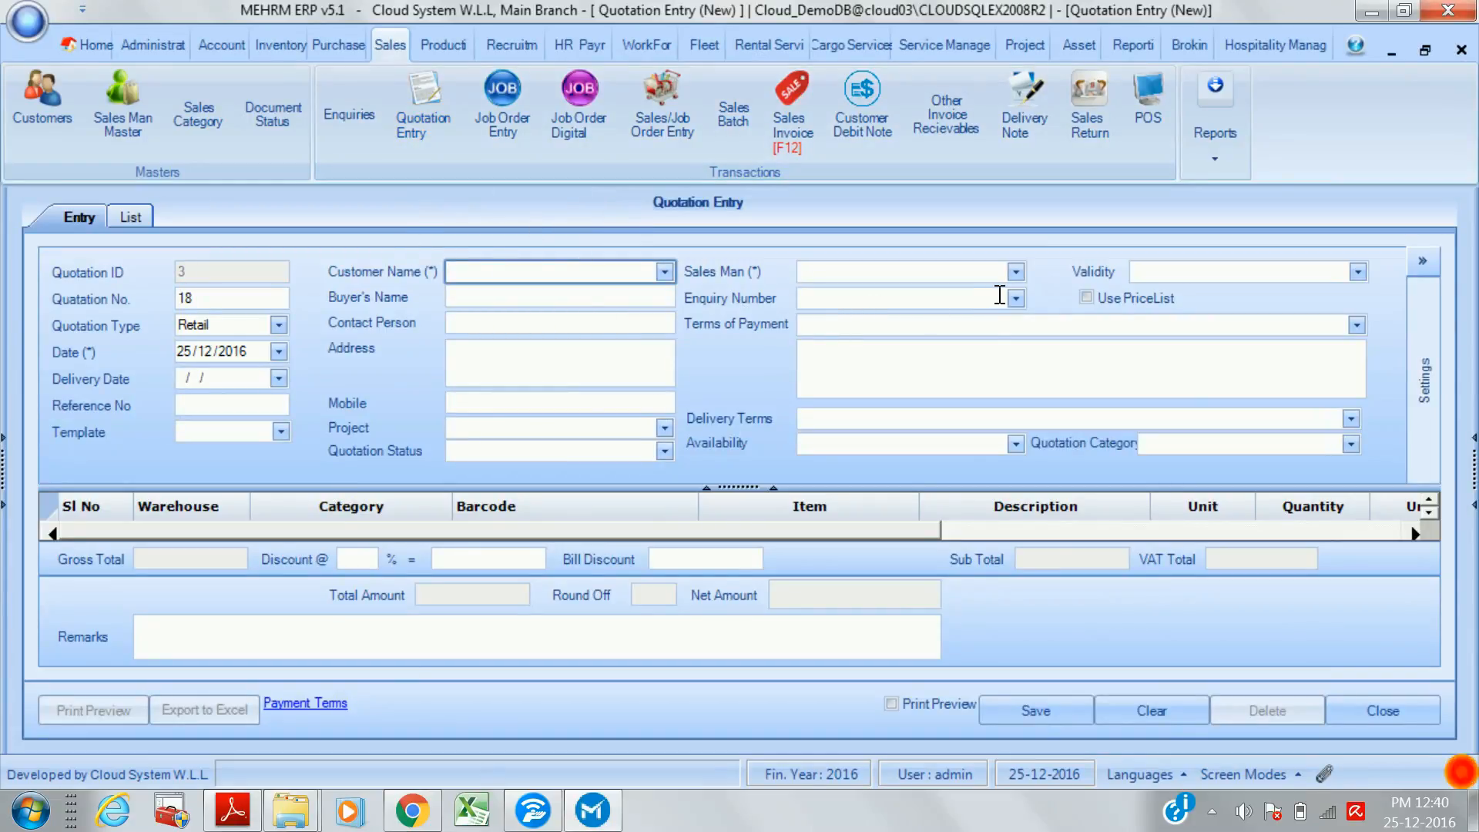
# - Load enquiry EQ 1 into a new Quotation Entry and review the available validity options
pyautogui.click(1018, 299)
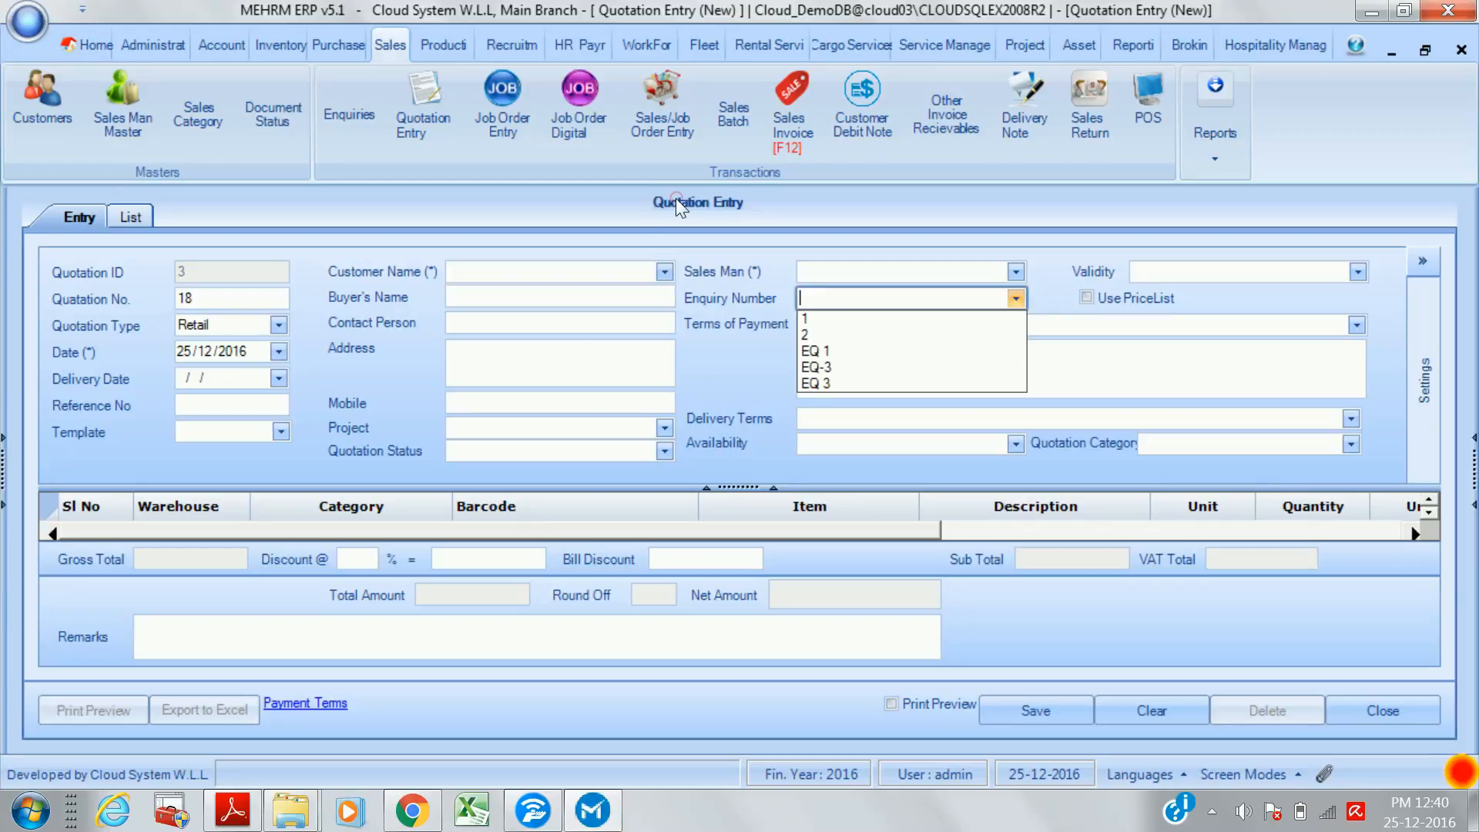
pyautogui.click(890, 350)
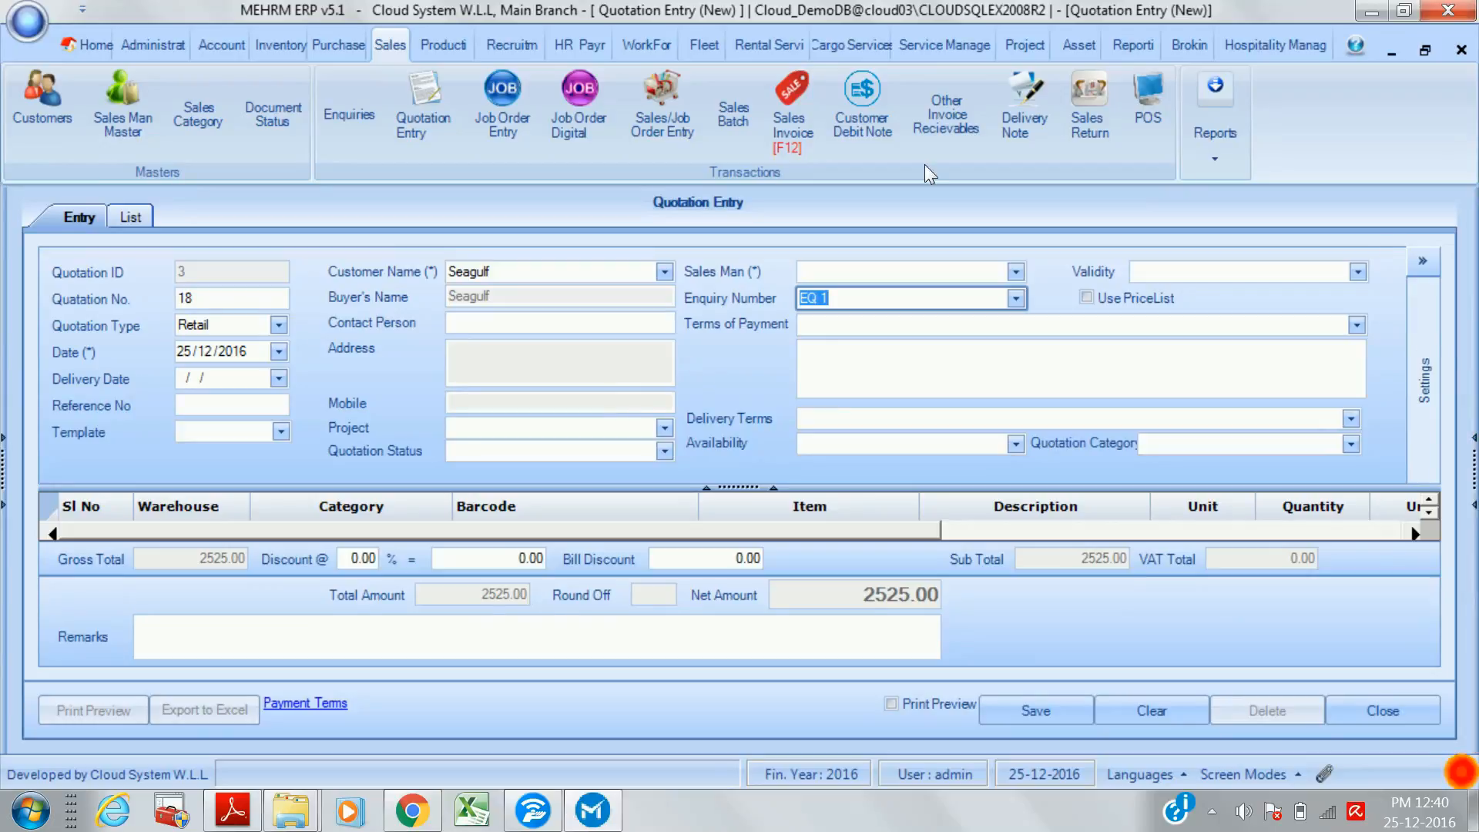
pyautogui.click(1358, 274)
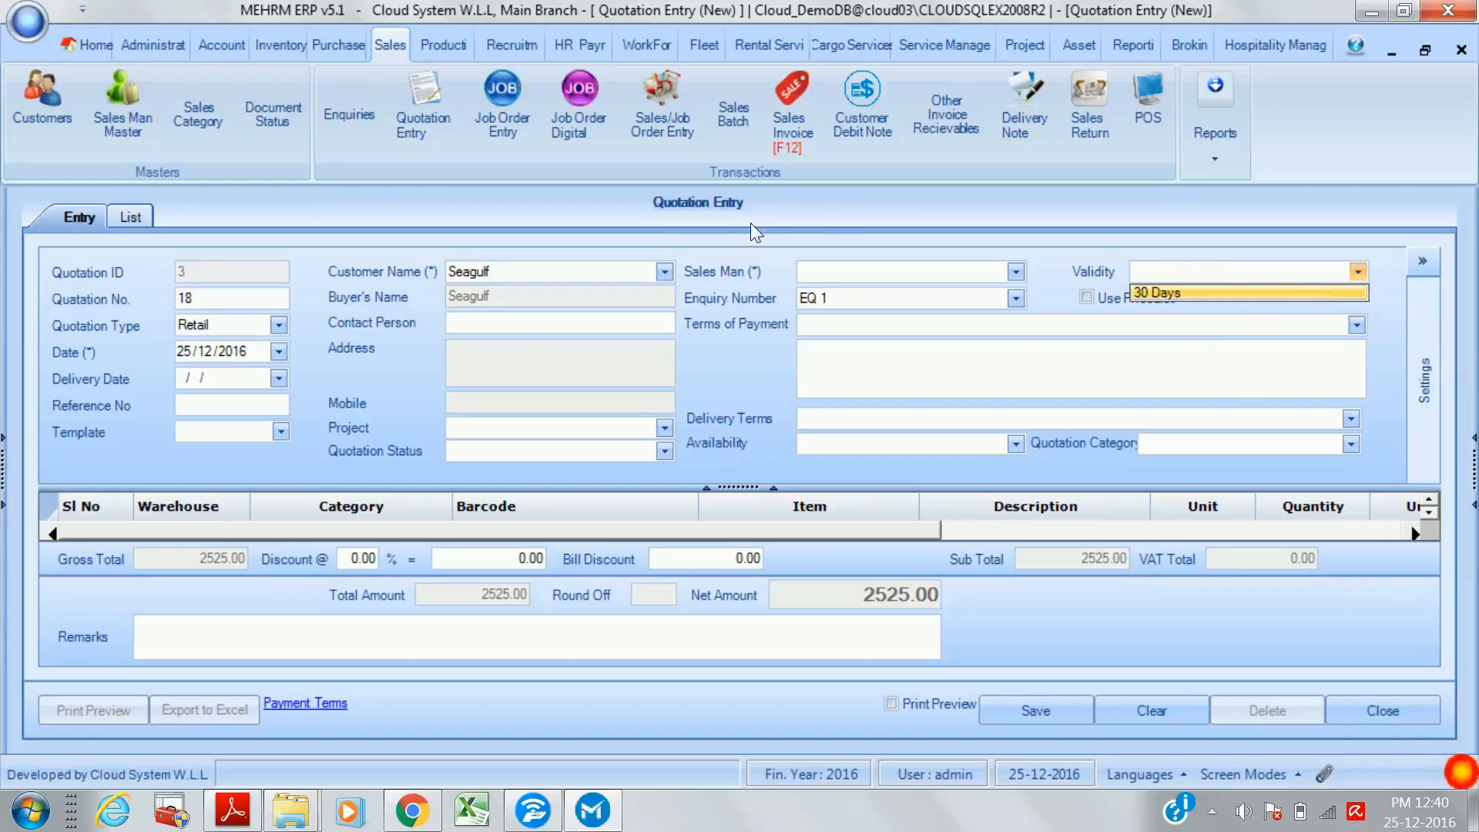
pyautogui.click(1127, 359)
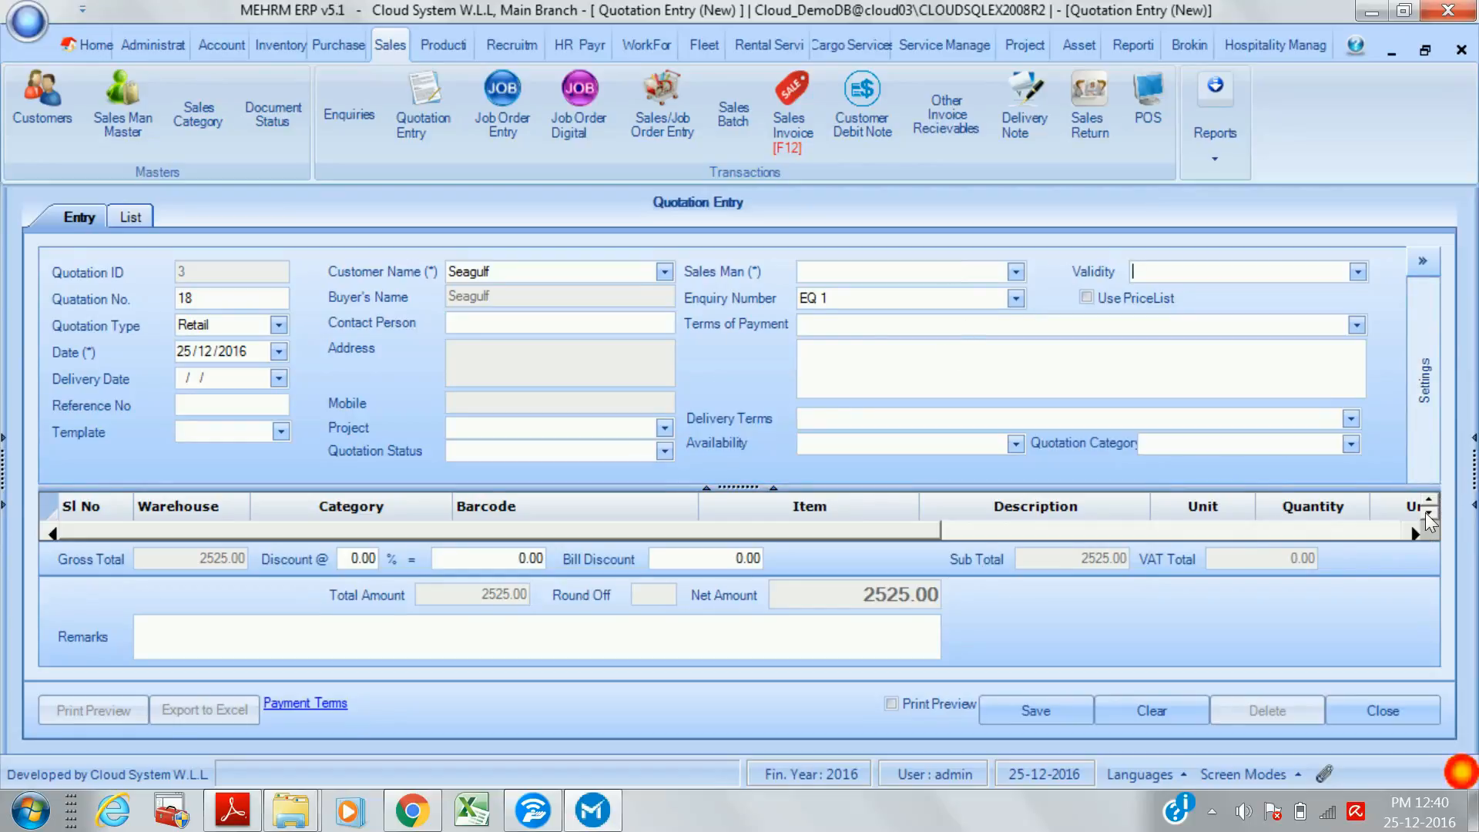
# - Expand the quotation's item grid and assign the Kitchen2 warehouse to the Chair-1256 line
pyautogui.click(739, 490)
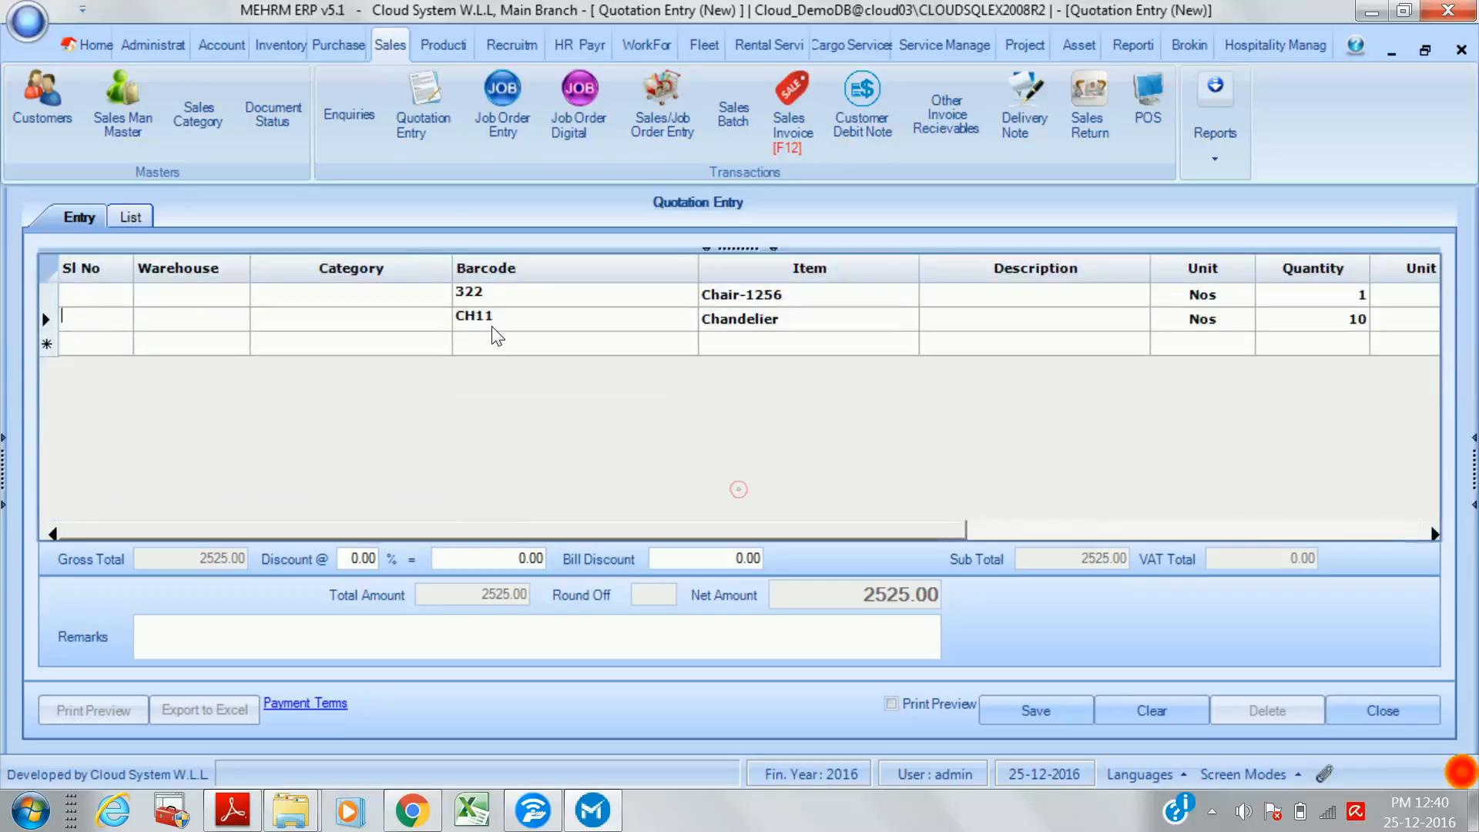
pyautogui.click(235, 299)
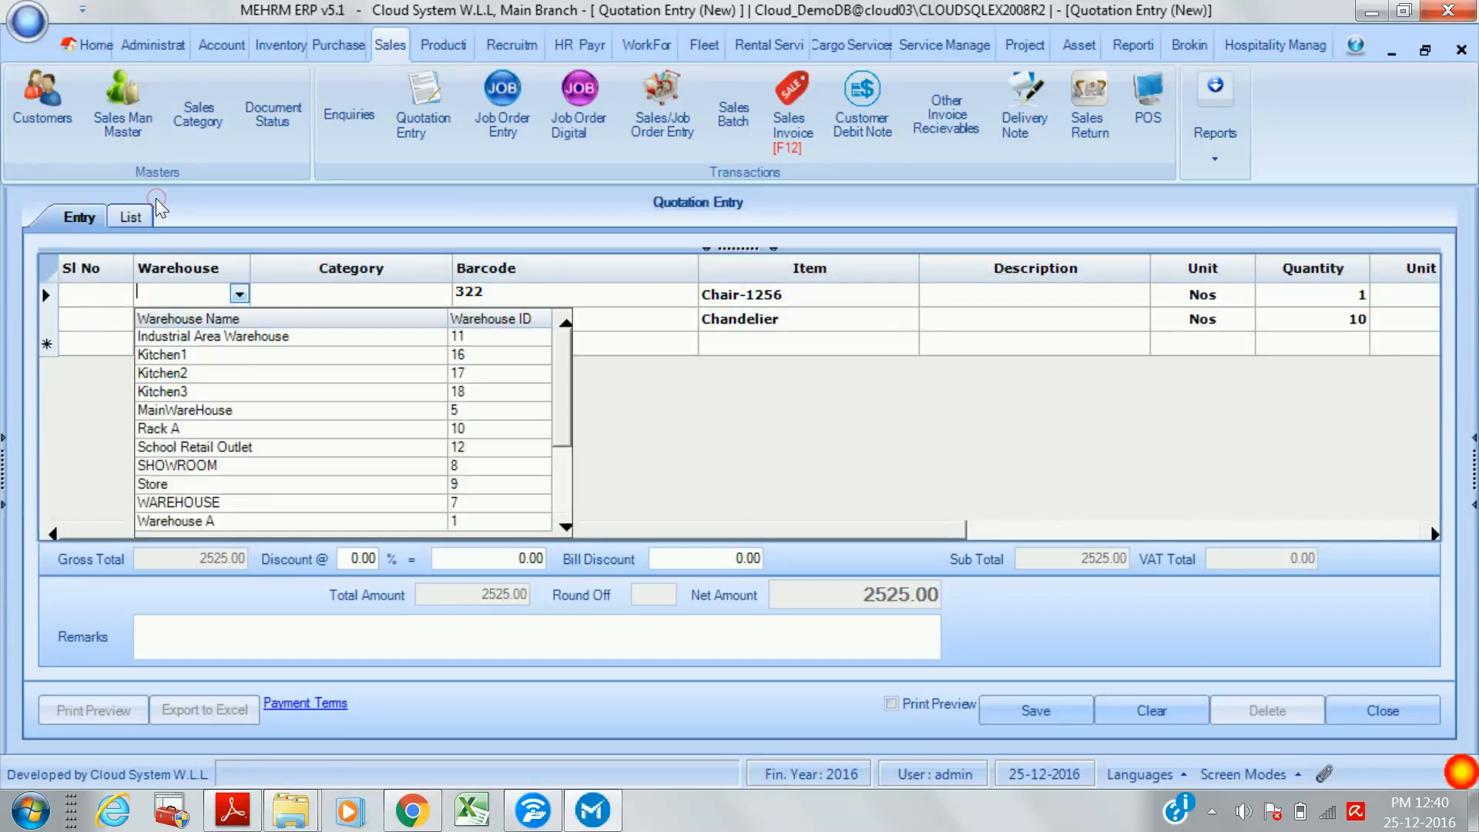
pyautogui.click(202, 368)
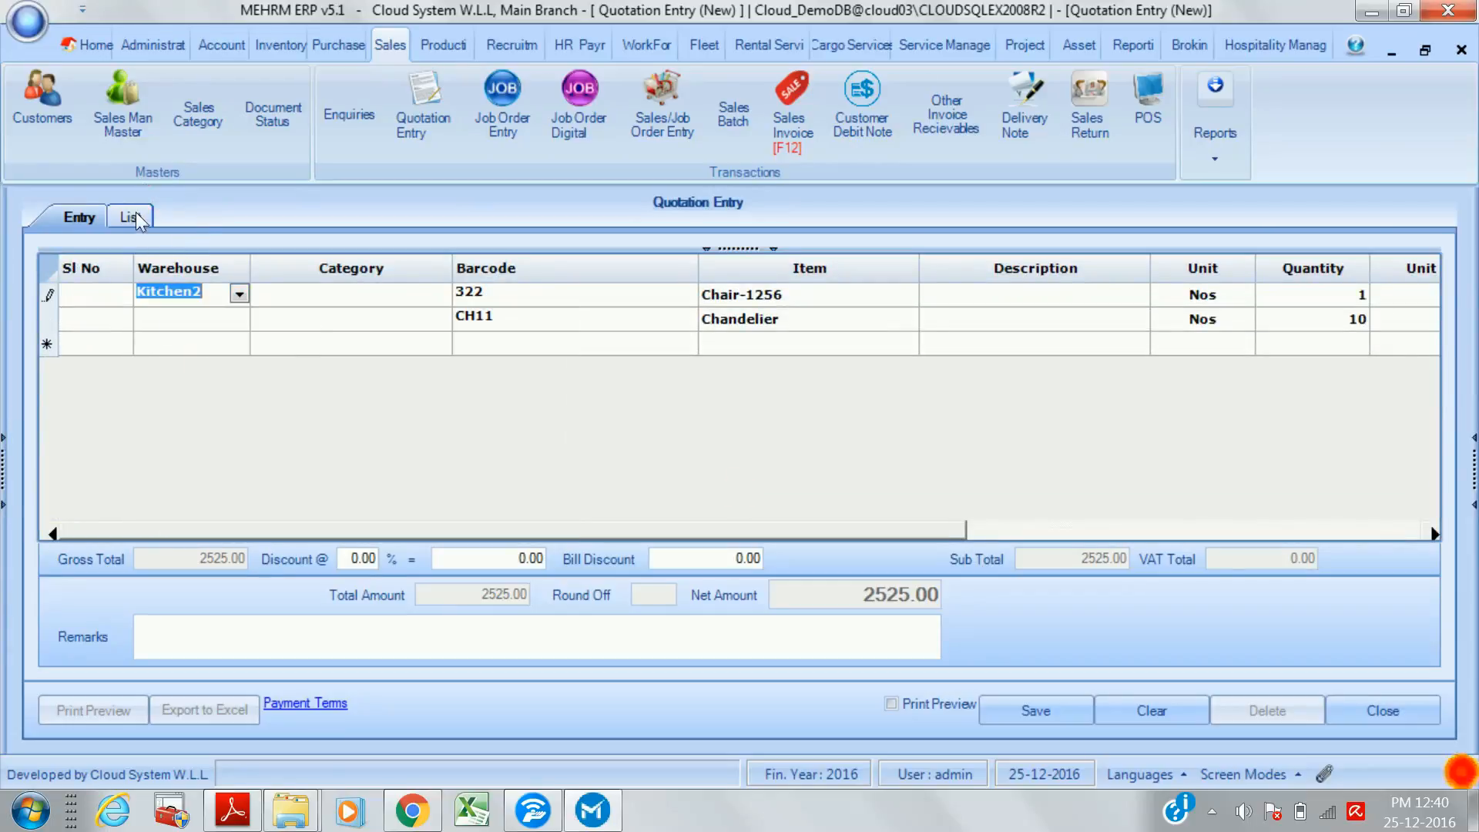
# - Change the Chair-1256 line's warehouse to the main warehouse (MainWareHouse)
pyautogui.click(240, 295)
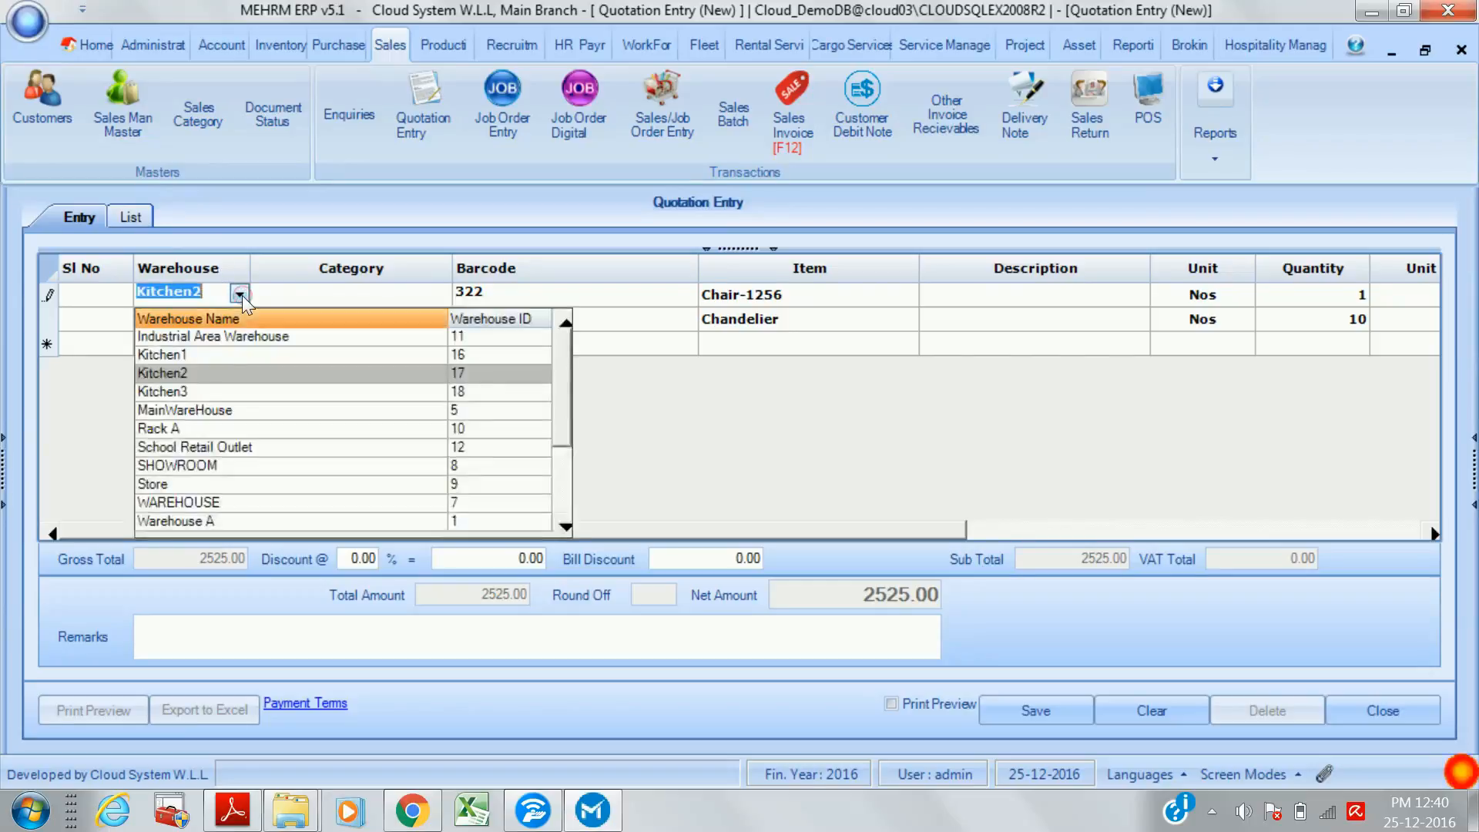
pyautogui.click(218, 410)
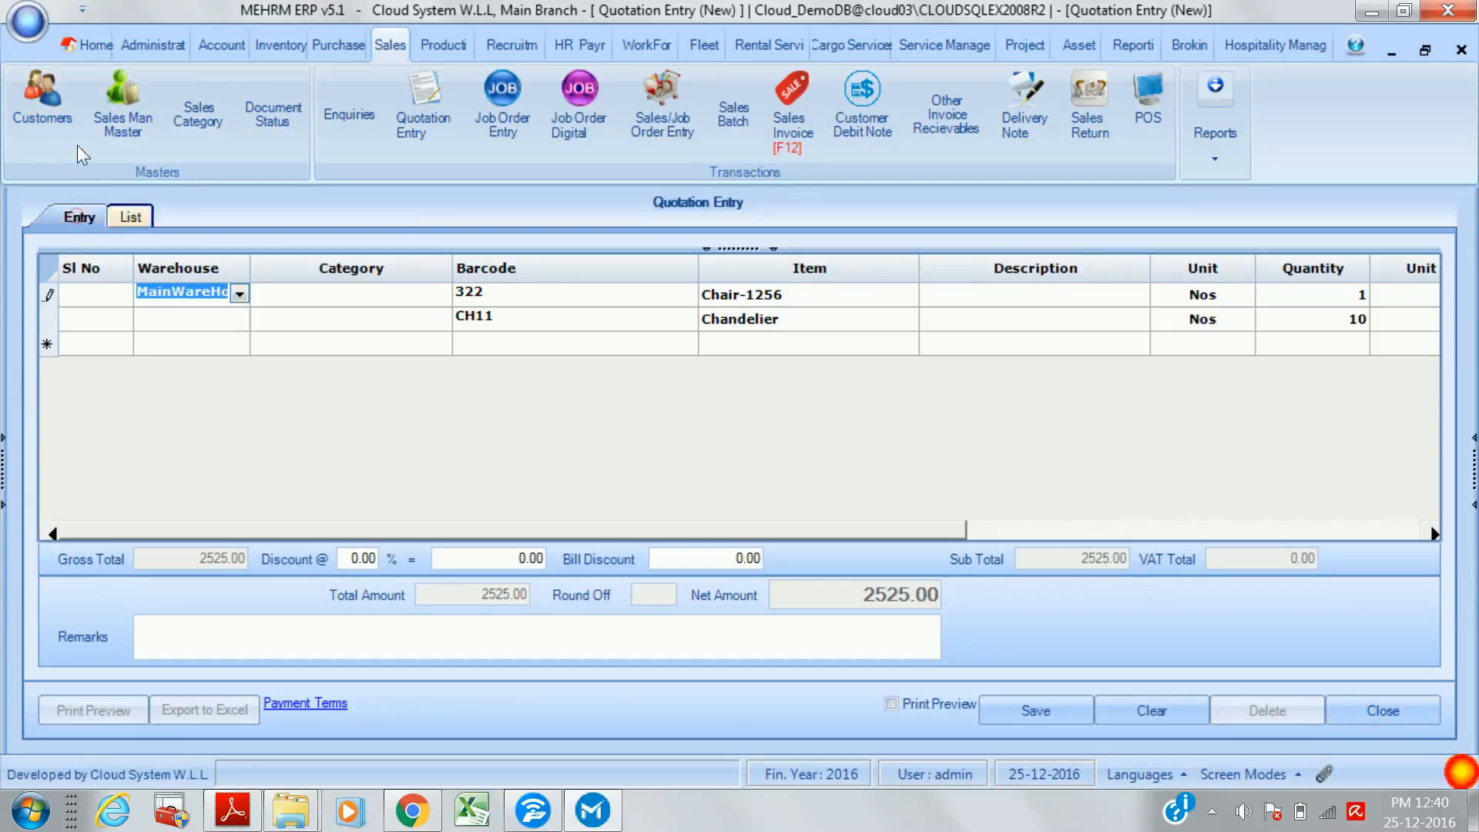
# - View the list of quotation entries and close Quotation Entry without saving the changes
pyautogui.click(130, 217)
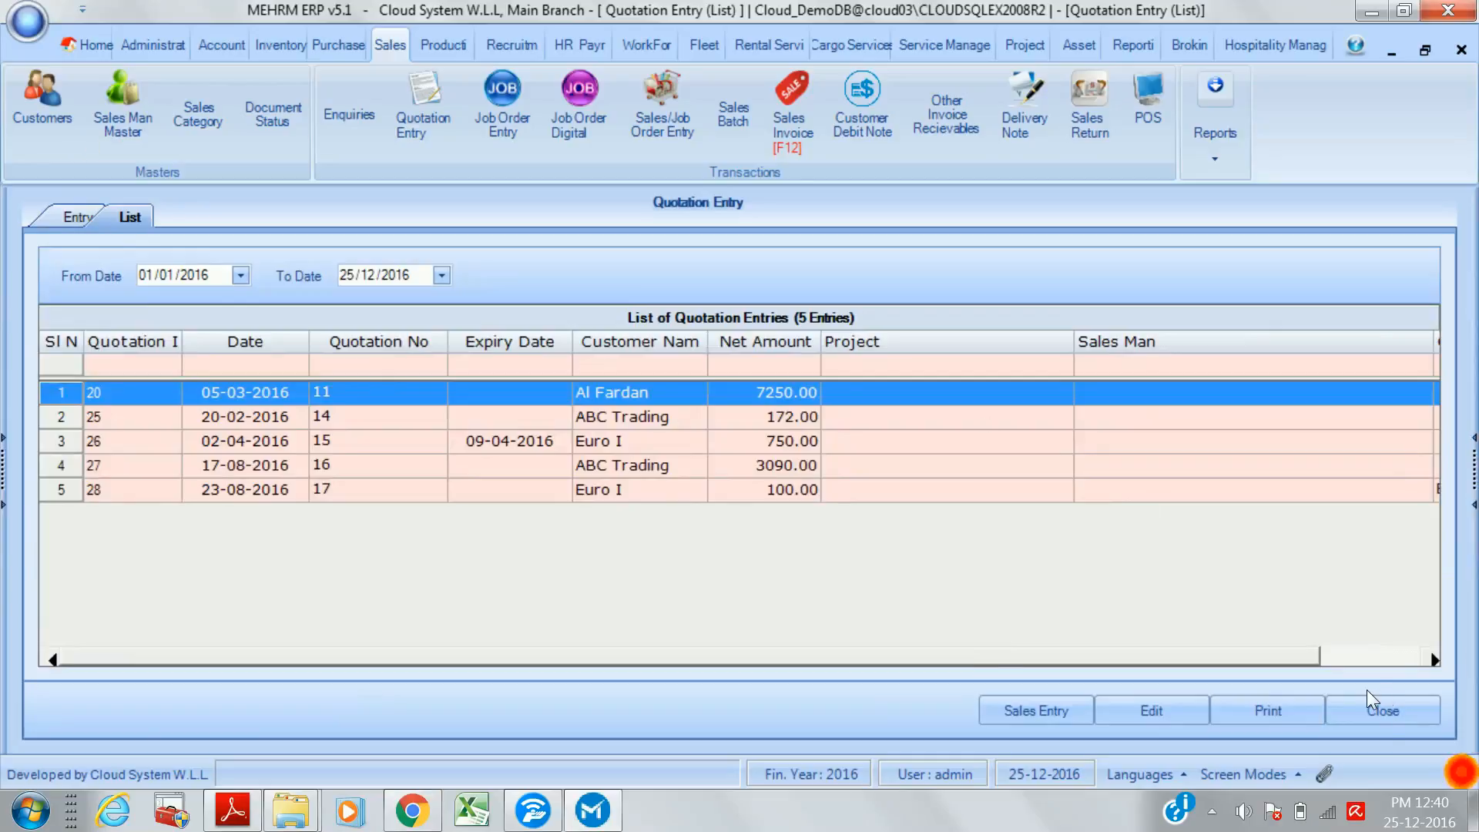
pyautogui.click(1385, 711)
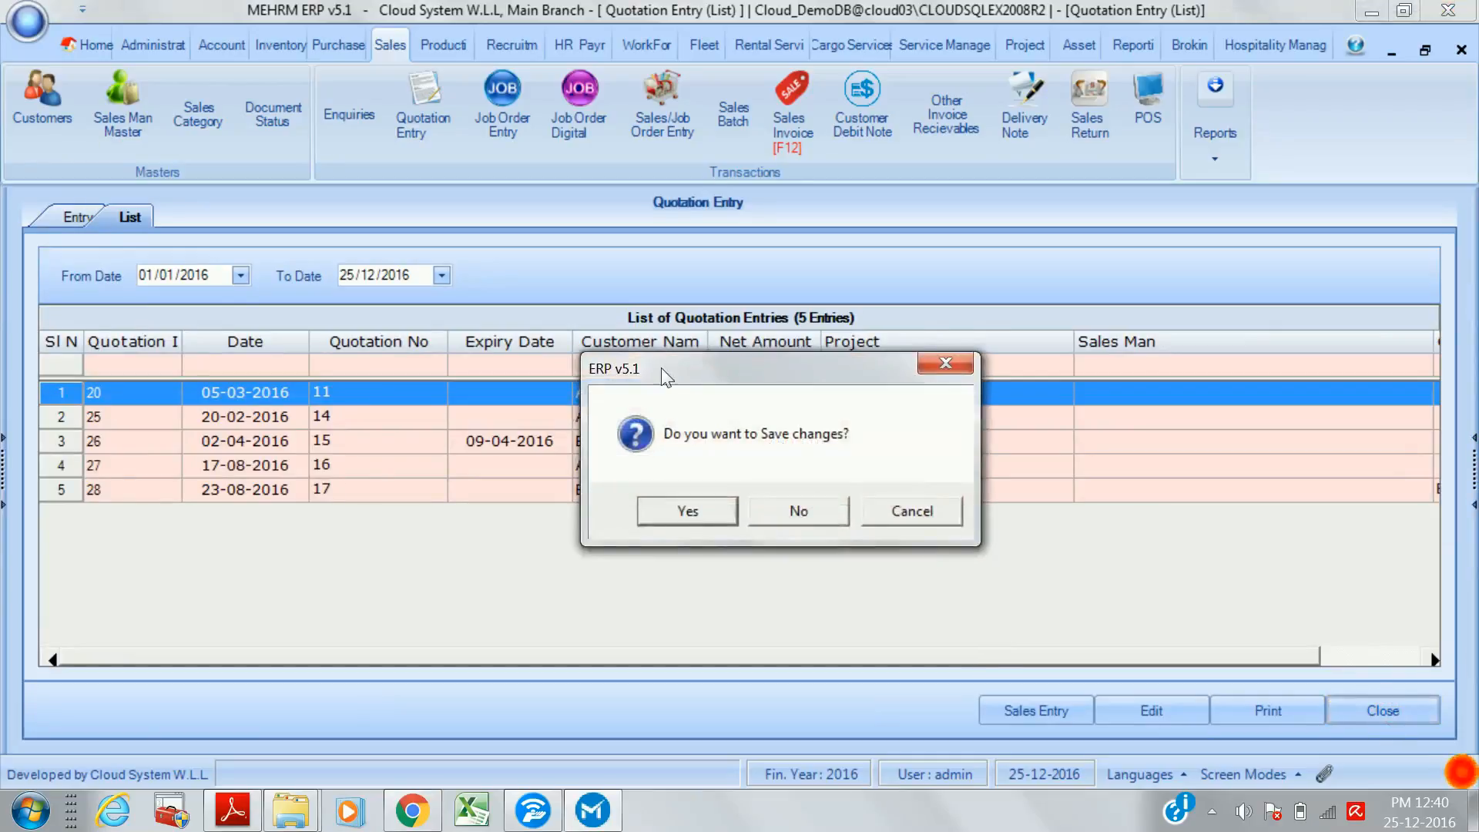
pyautogui.click(825, 513)
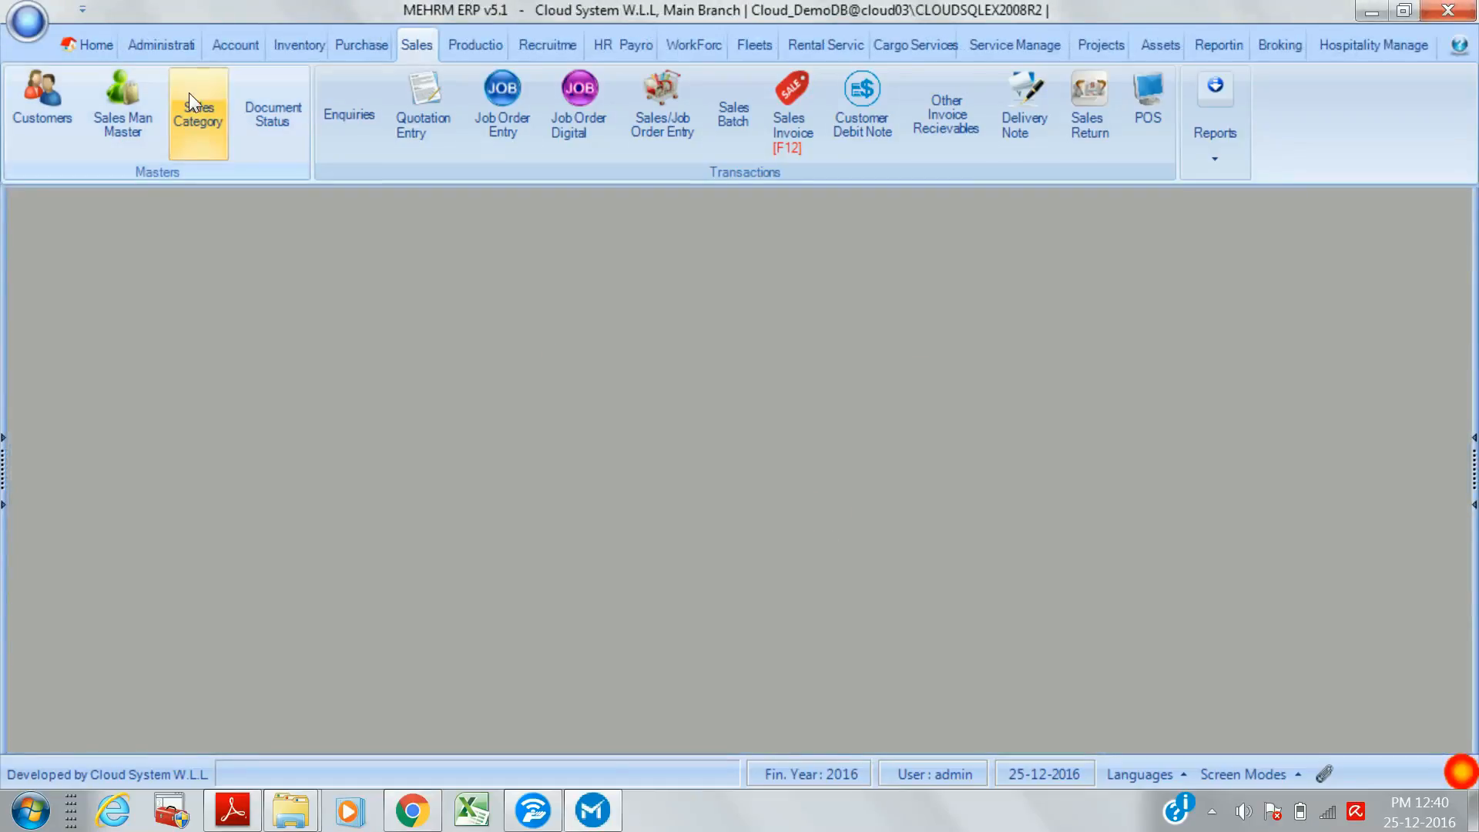
# - Start a new sales order entry, load quotation 17 into it, and switch the selection to quotation 10
pyautogui.click(666, 110)
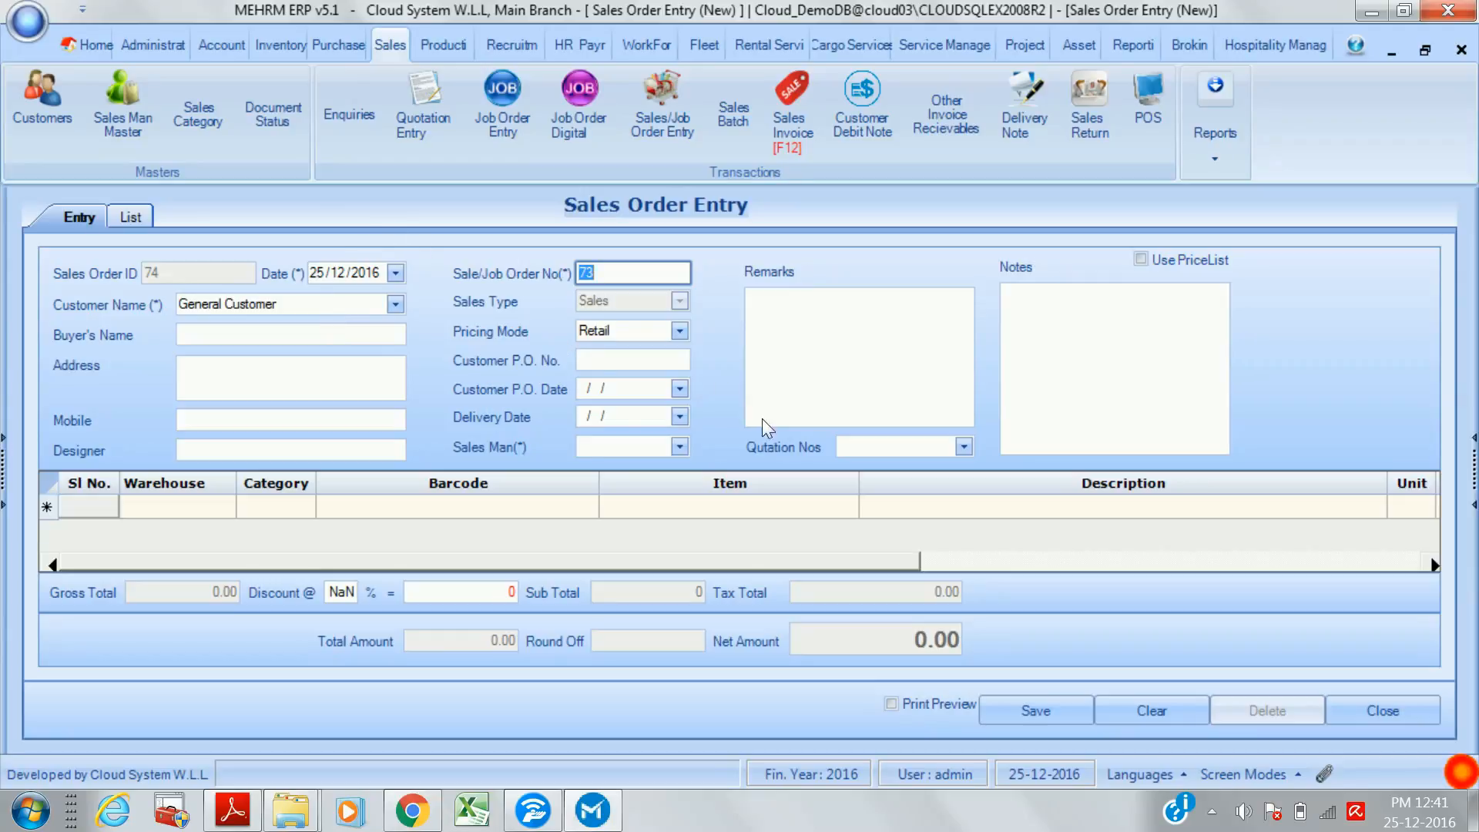
pyautogui.click(964, 447)
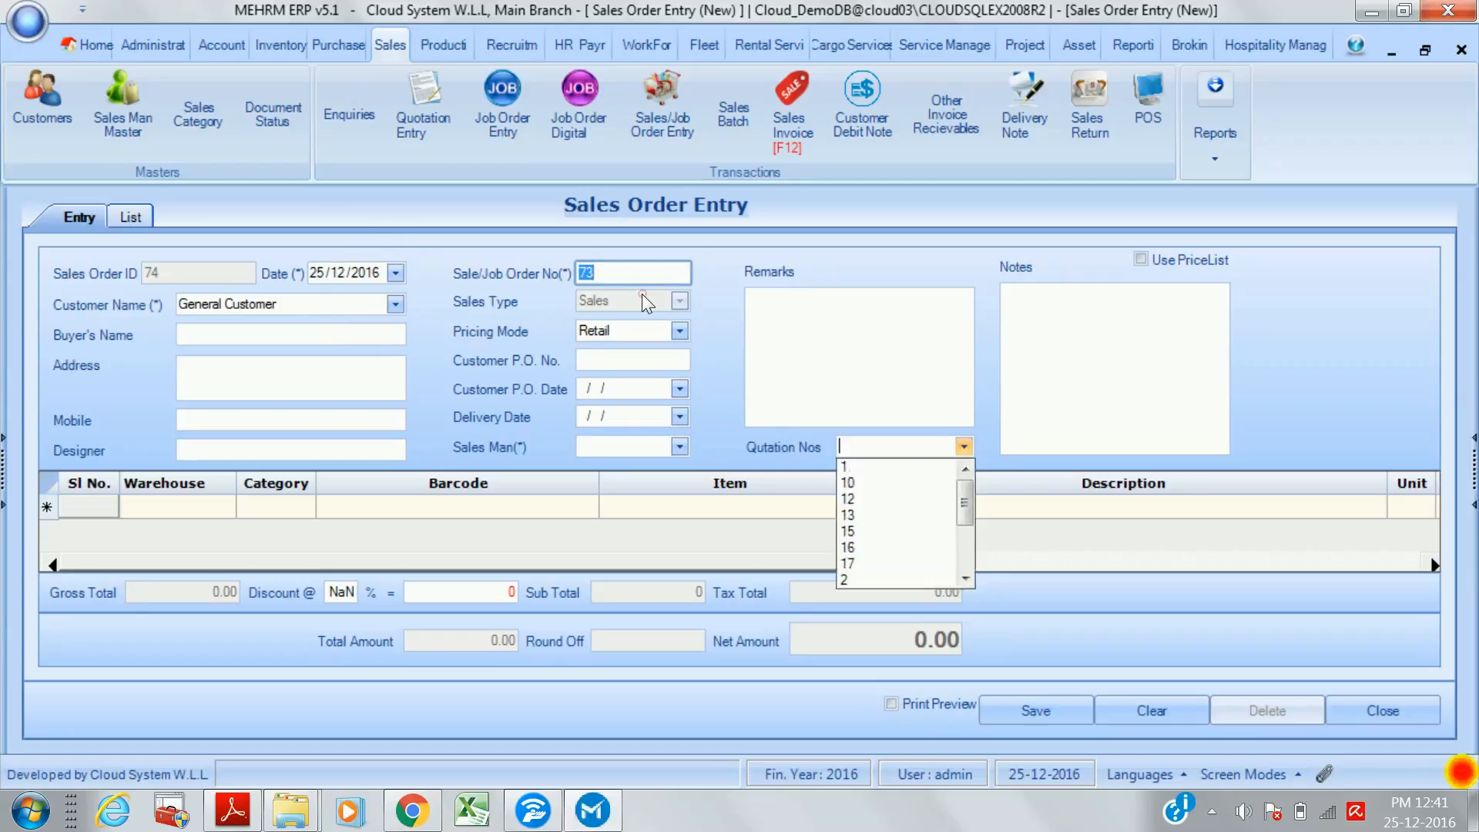
pyautogui.click(869, 569)
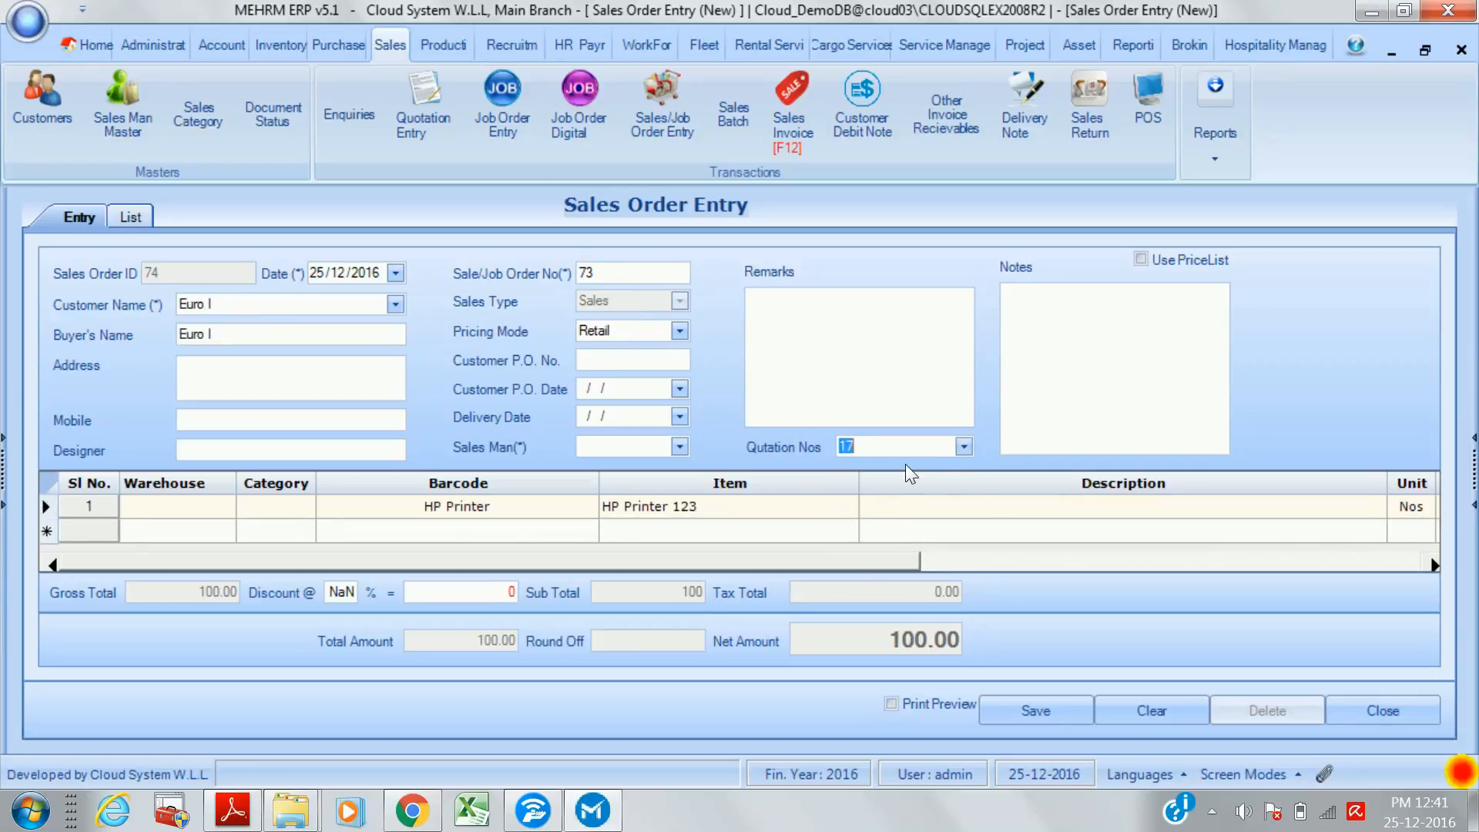
pyautogui.scroll(3, 604, 311)
pyautogui.scroll(-2, 604, 310)
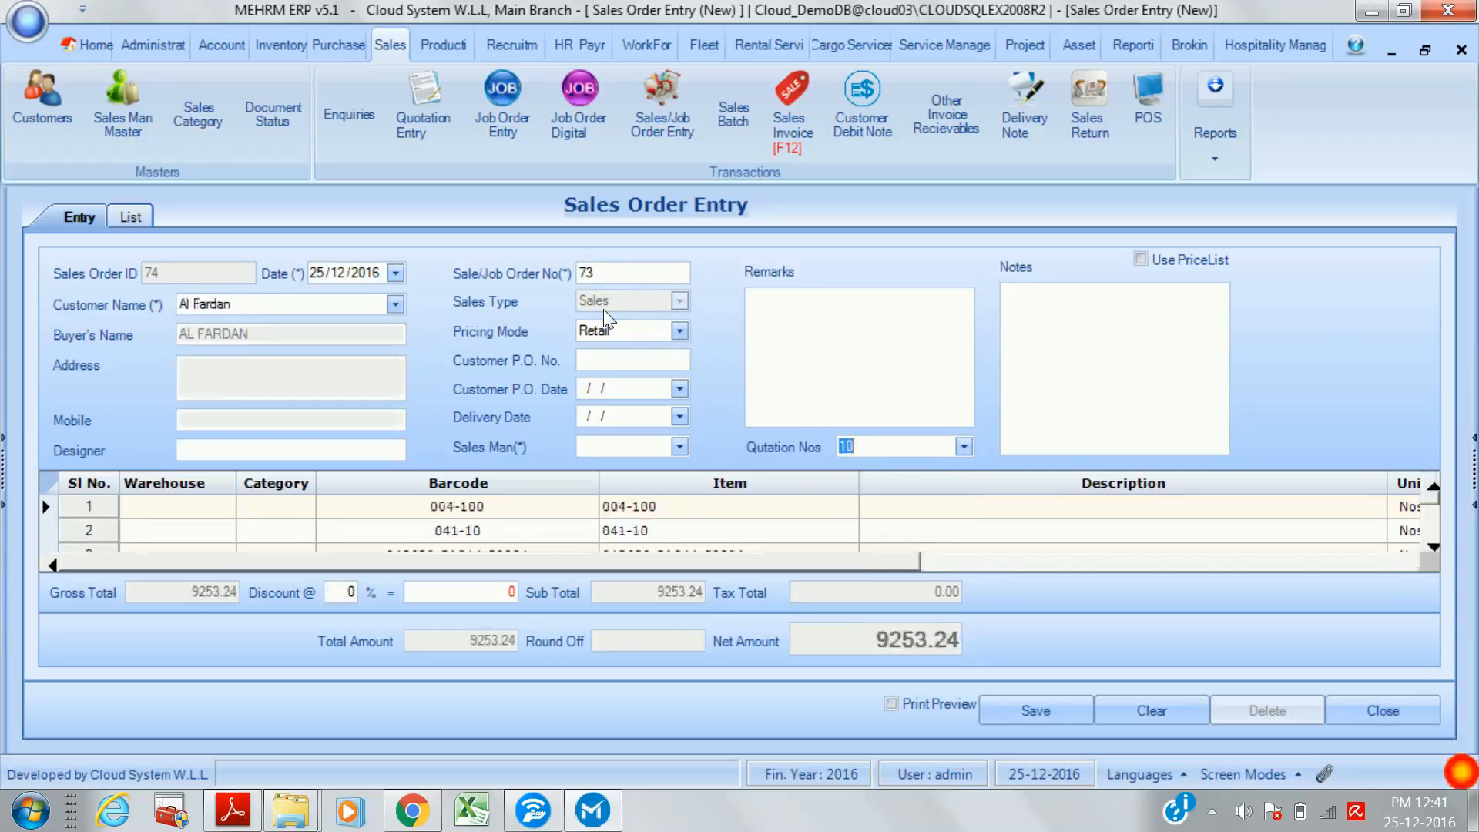
pyautogui.scroll(1, 604, 310)
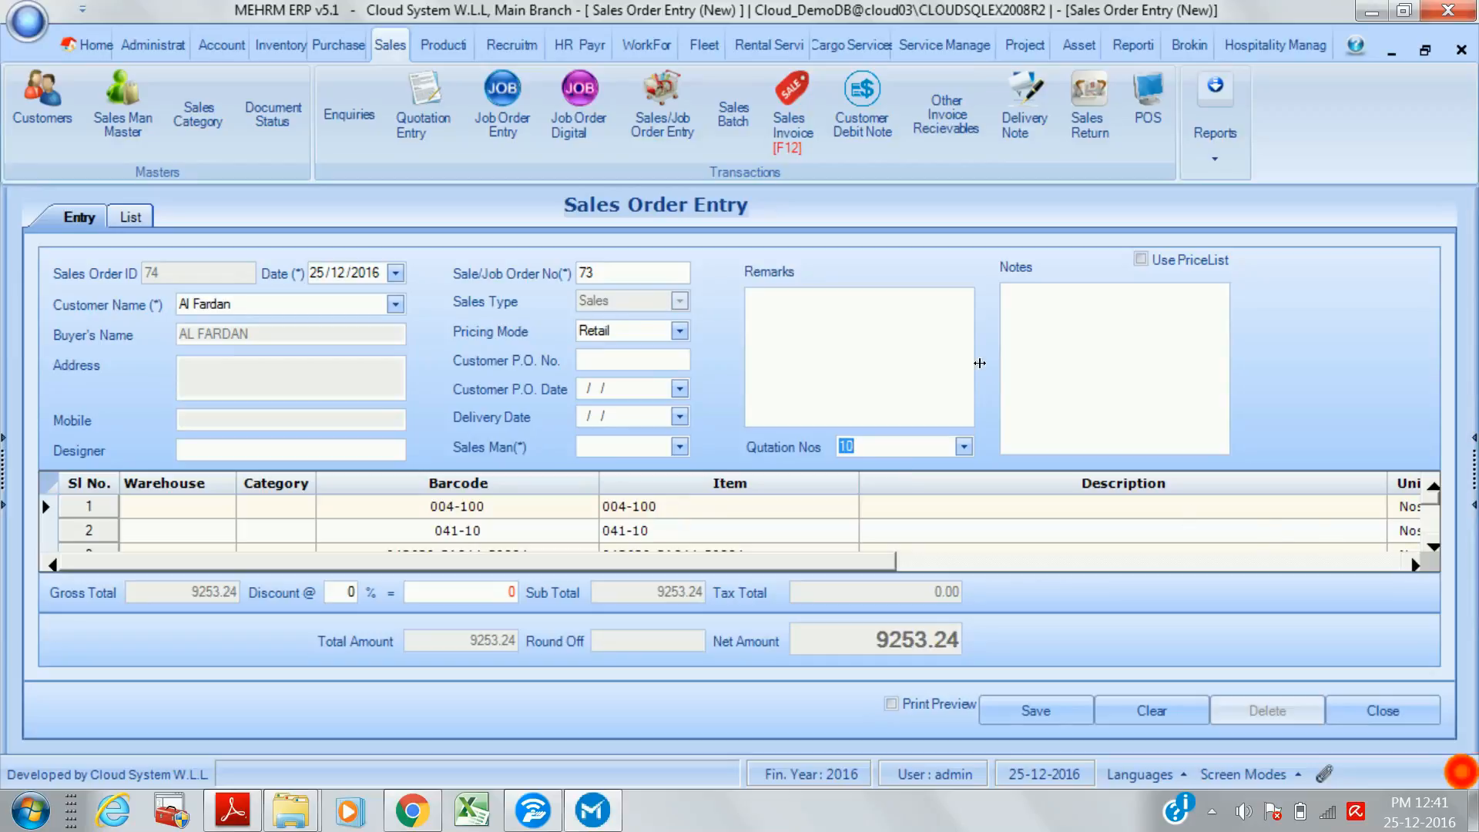
# - Review the item lines loaded from quotation 10 down to the end of the sales order grid
pyautogui.click(1435, 547)
pyautogui.click(1434, 547)
pyautogui.click(1435, 547)
pyautogui.click(1435, 547)
pyautogui.click(1434, 547)
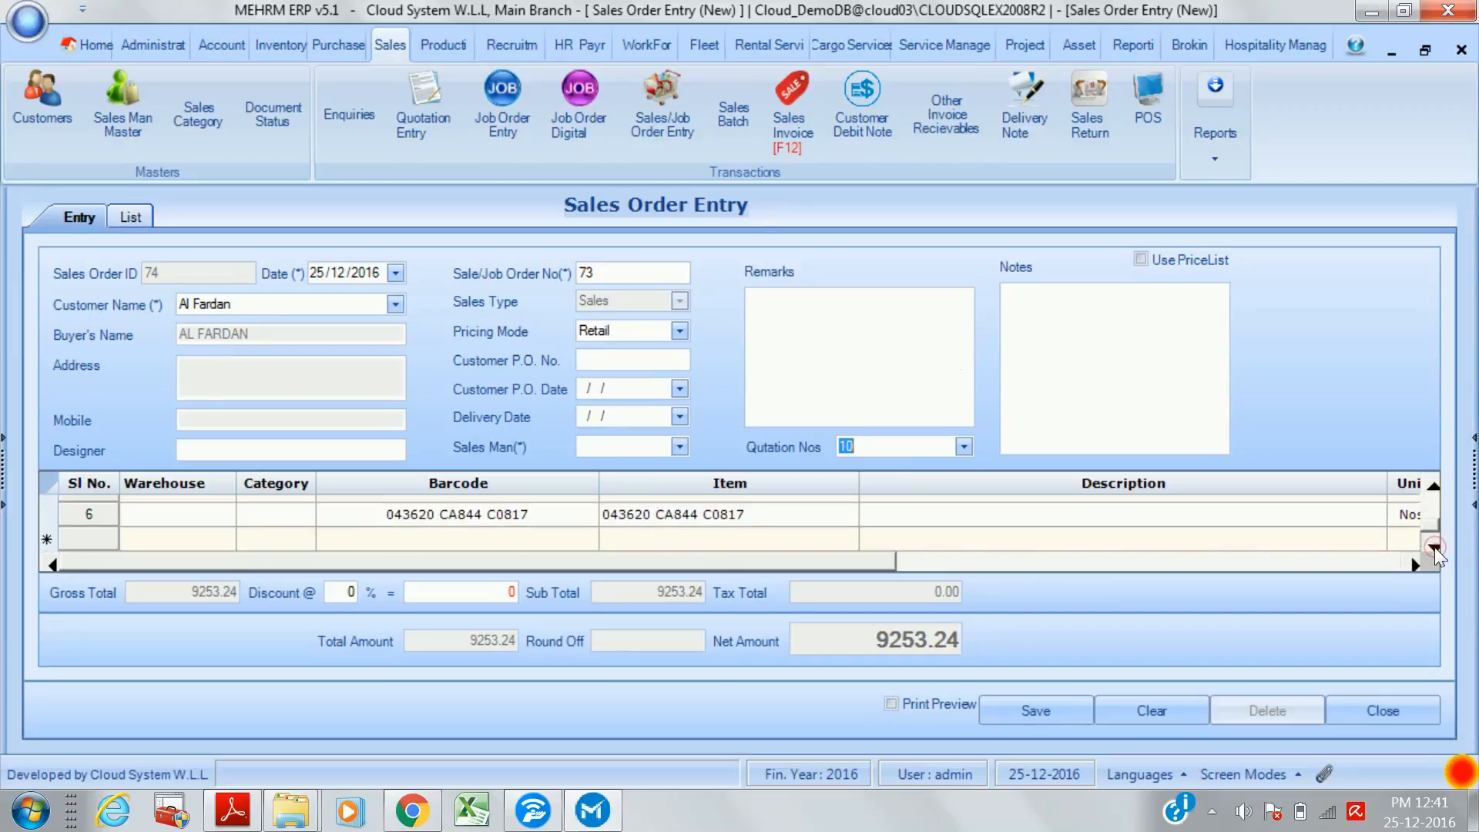
# - Visit the sales order's notes, delivery date and customer P.O. number fields, and close the form without saving
pyautogui.click(834, 342)
pyautogui.click(1166, 332)
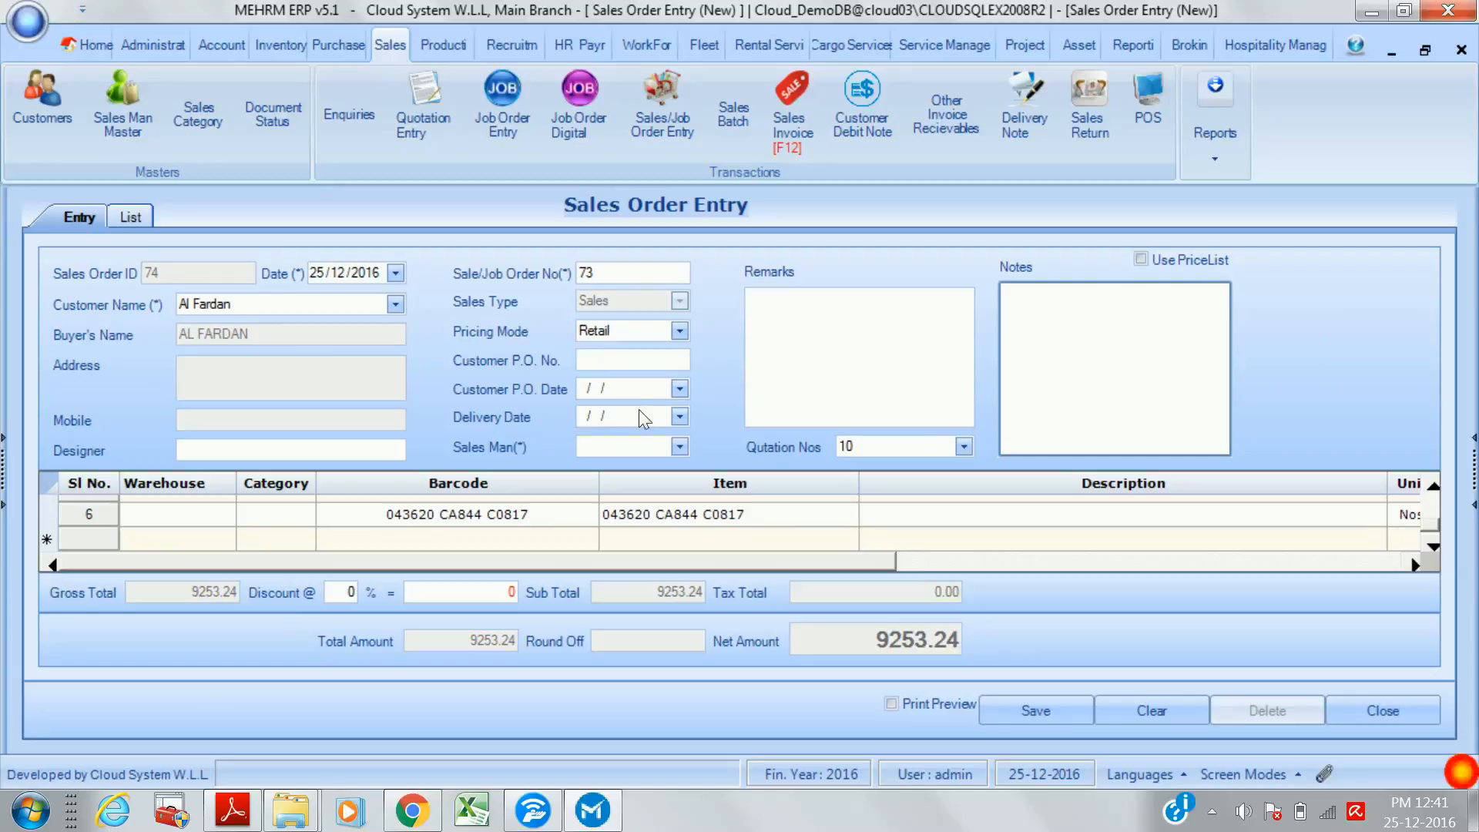
pyautogui.click(609, 417)
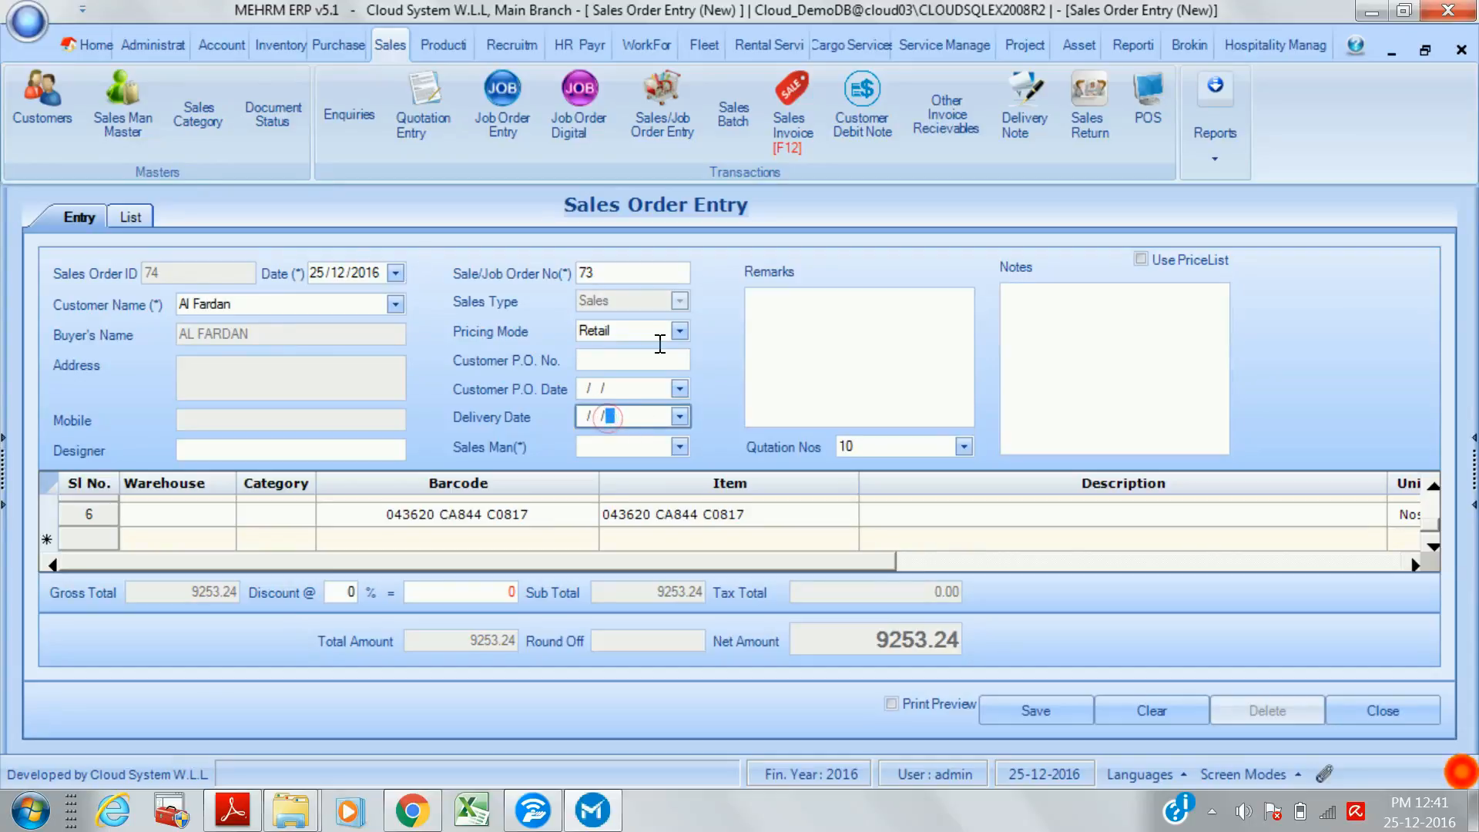
pyautogui.click(640, 360)
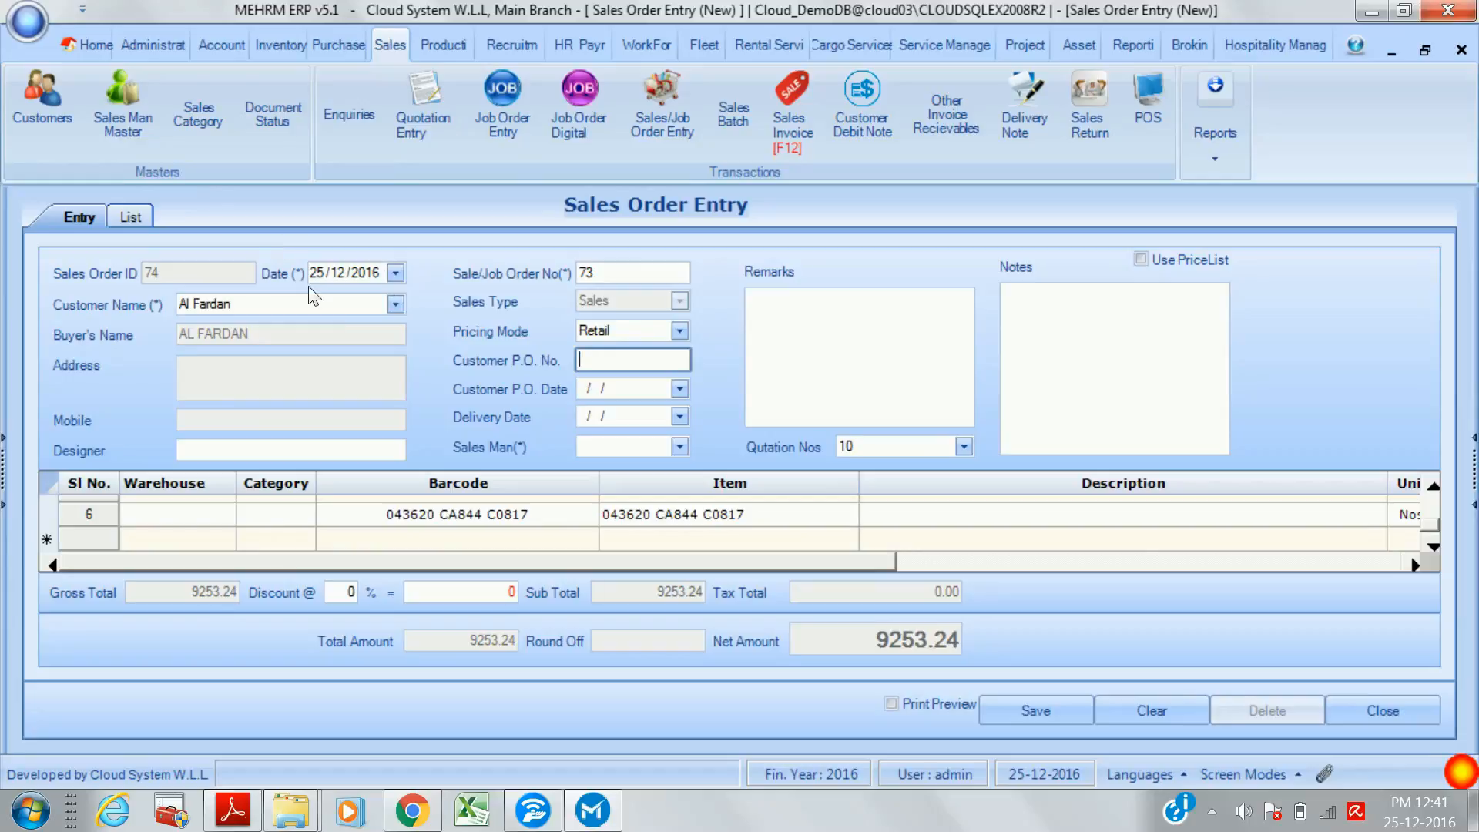
pyautogui.click(1371, 710)
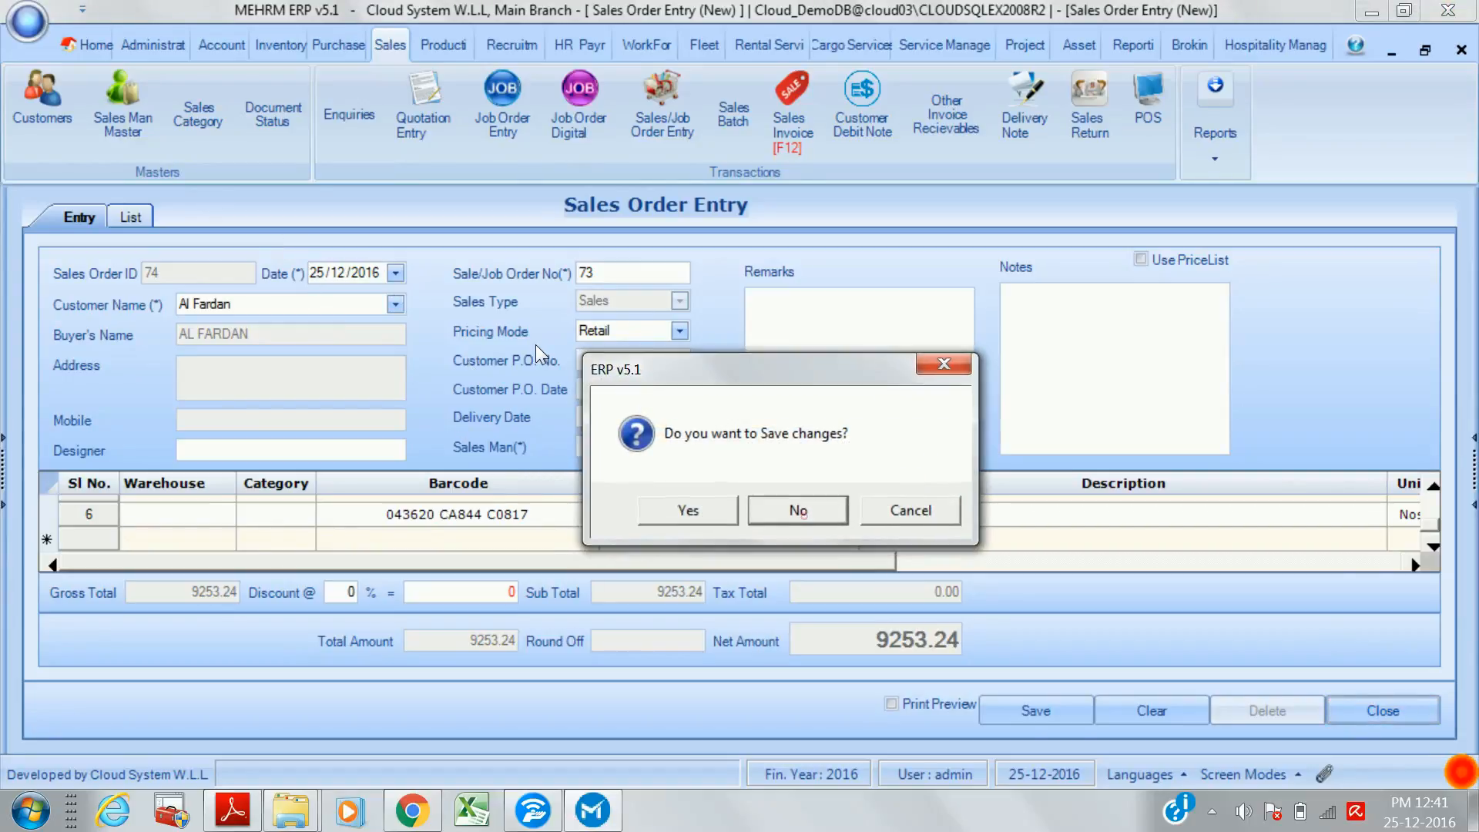
pyautogui.click(798, 510)
# - Start a new sales invoice for MCM Trading and check the available delivery note and sales order numbers
pyautogui.click(788, 112)
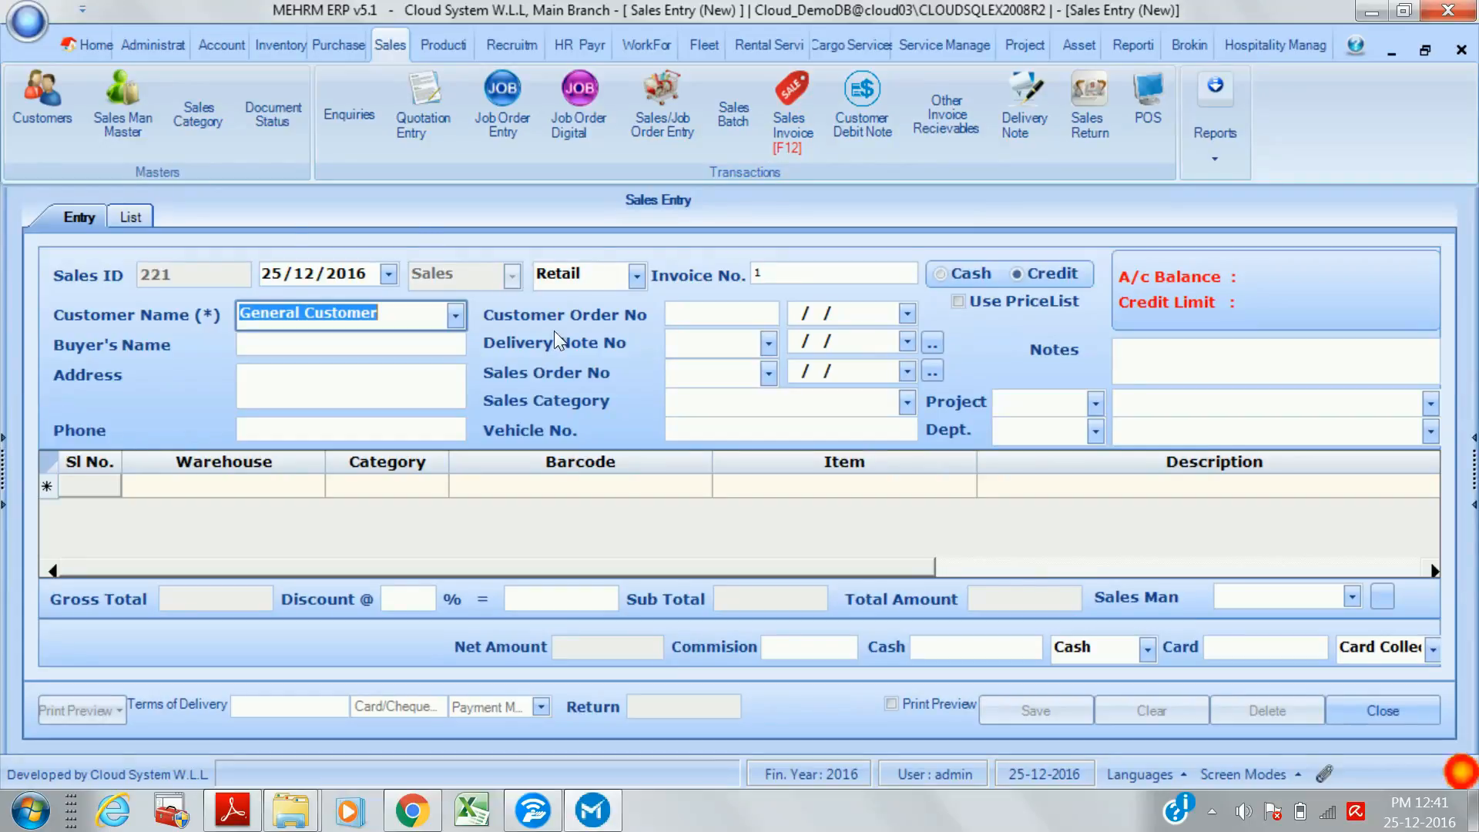
pyautogui.click(455, 315)
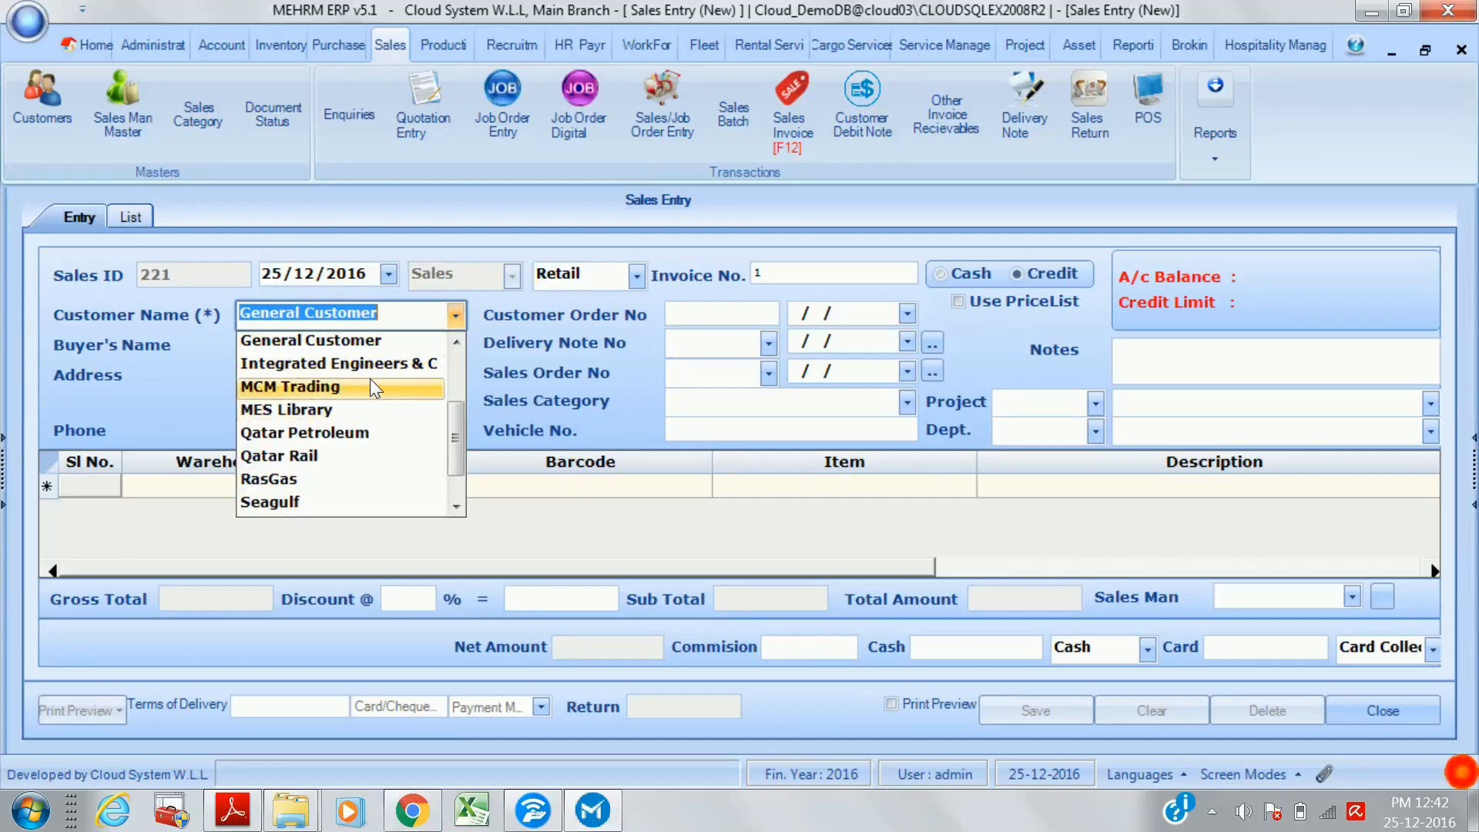
pyautogui.click(372, 386)
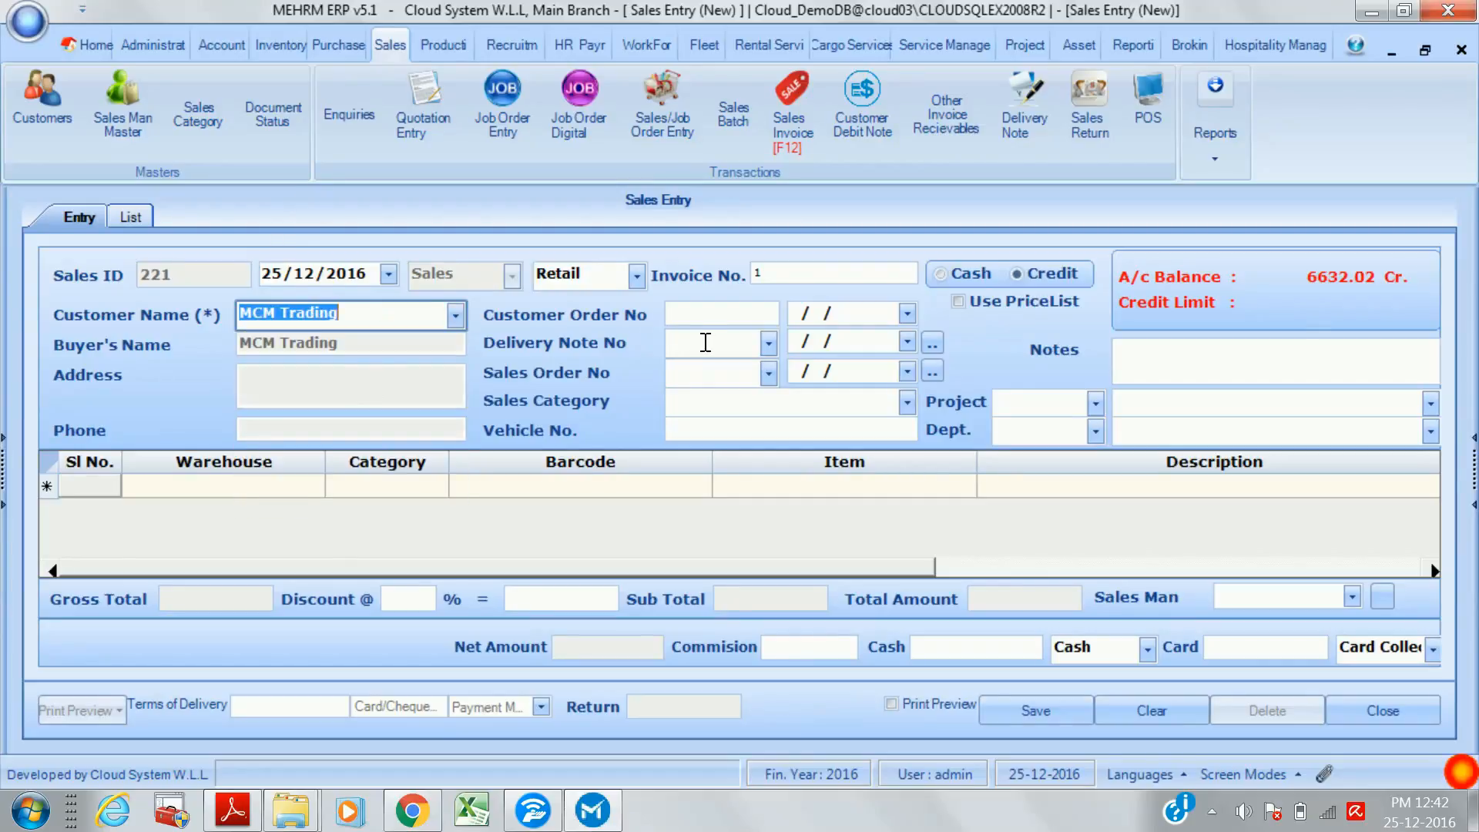
pyautogui.click(769, 343)
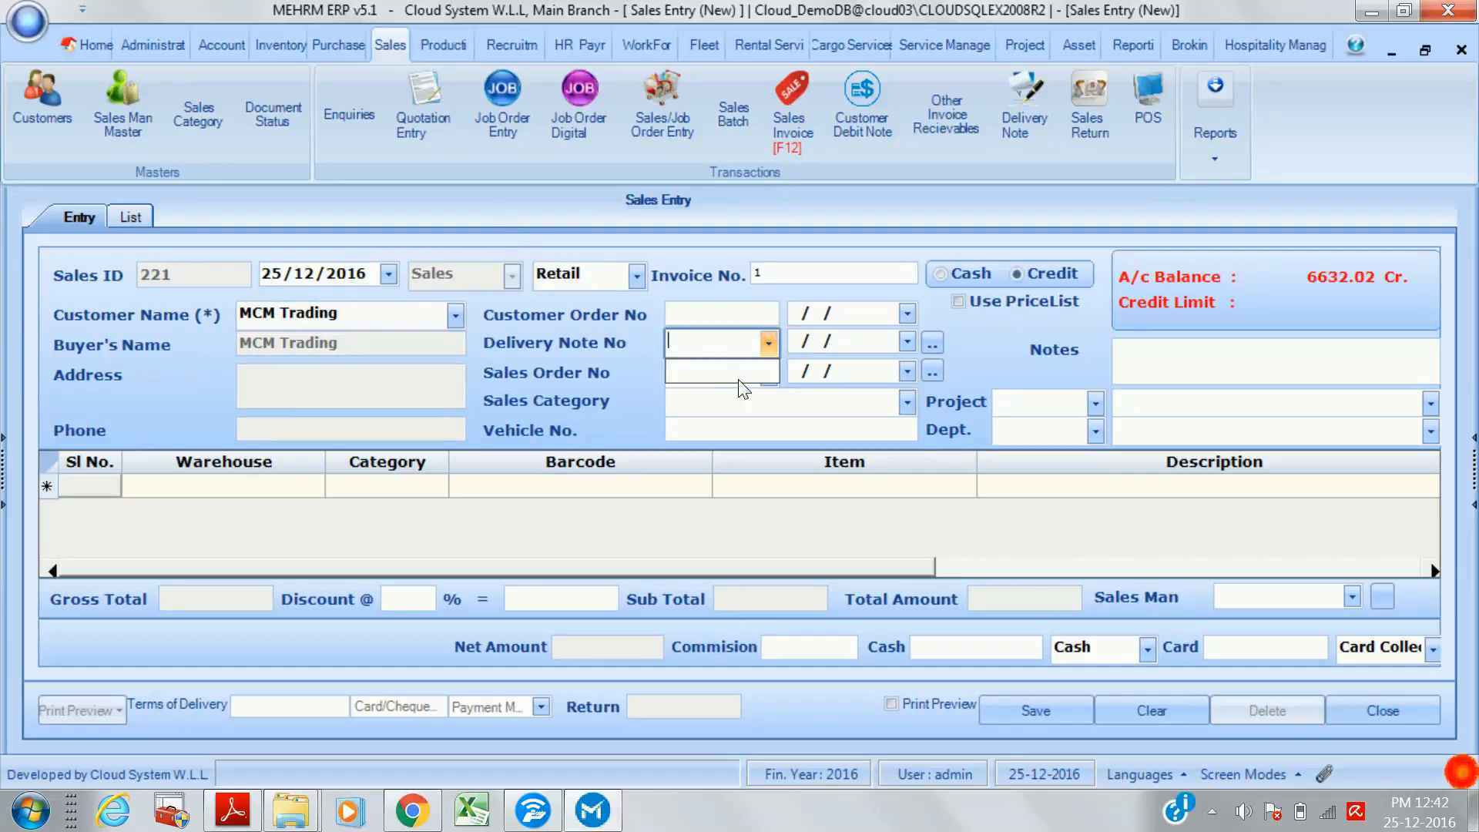
pyautogui.click(773, 383)
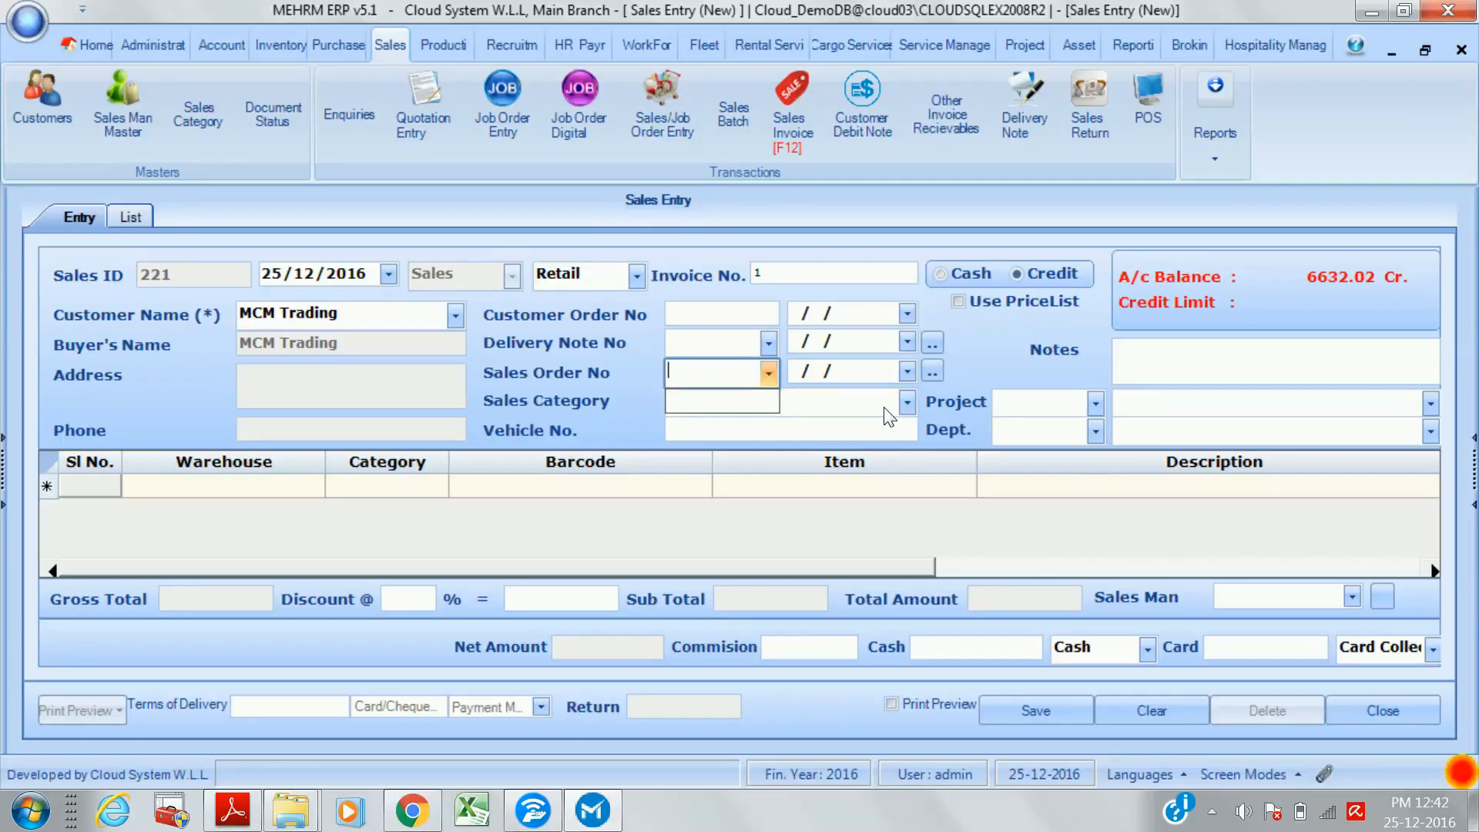
# - Assign the first ABC Villa project (Bidding) and the Operations department to the sales invoice
pyautogui.click(1096, 403)
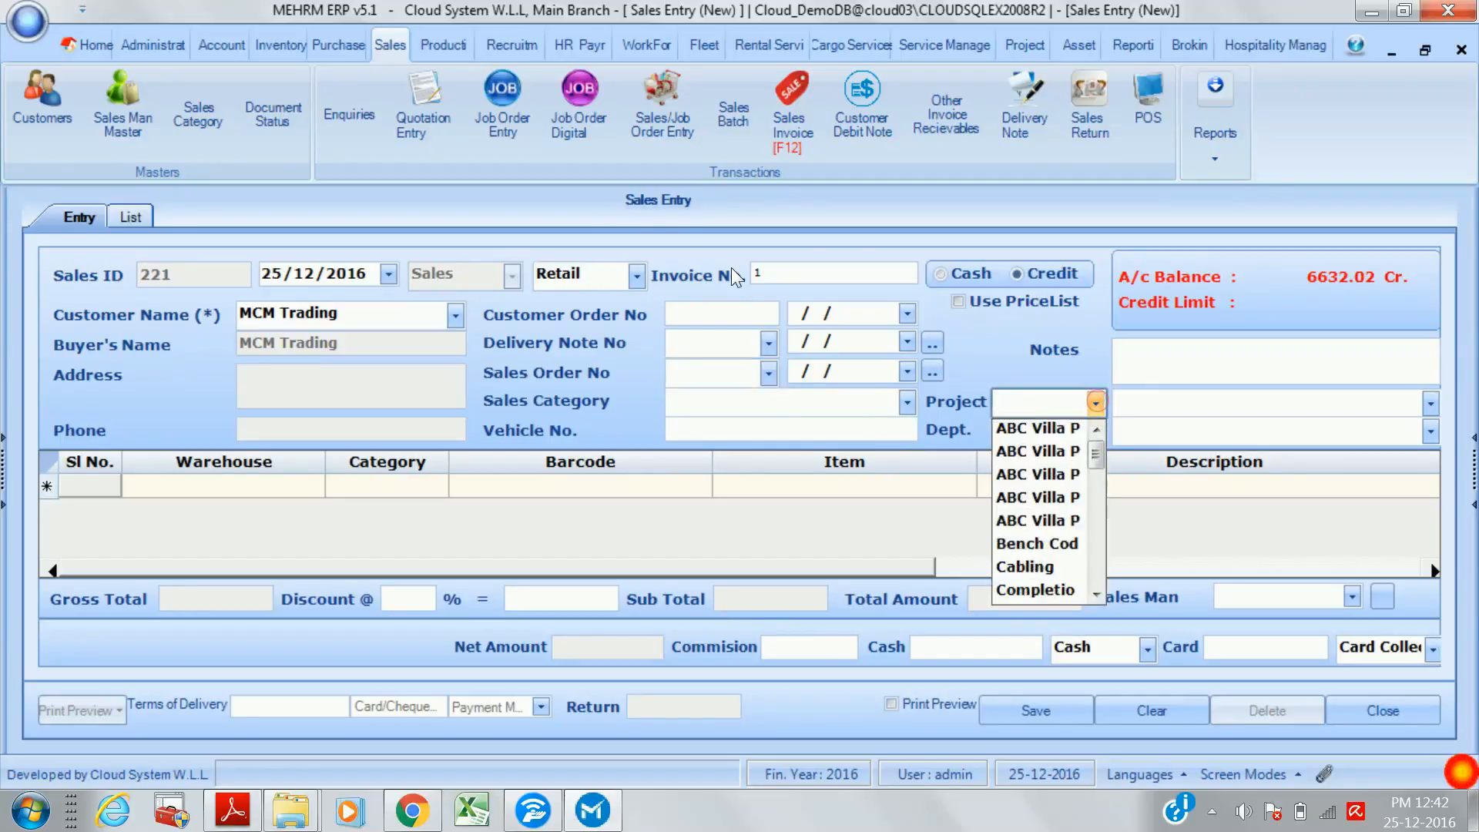
pyautogui.click(1048, 432)
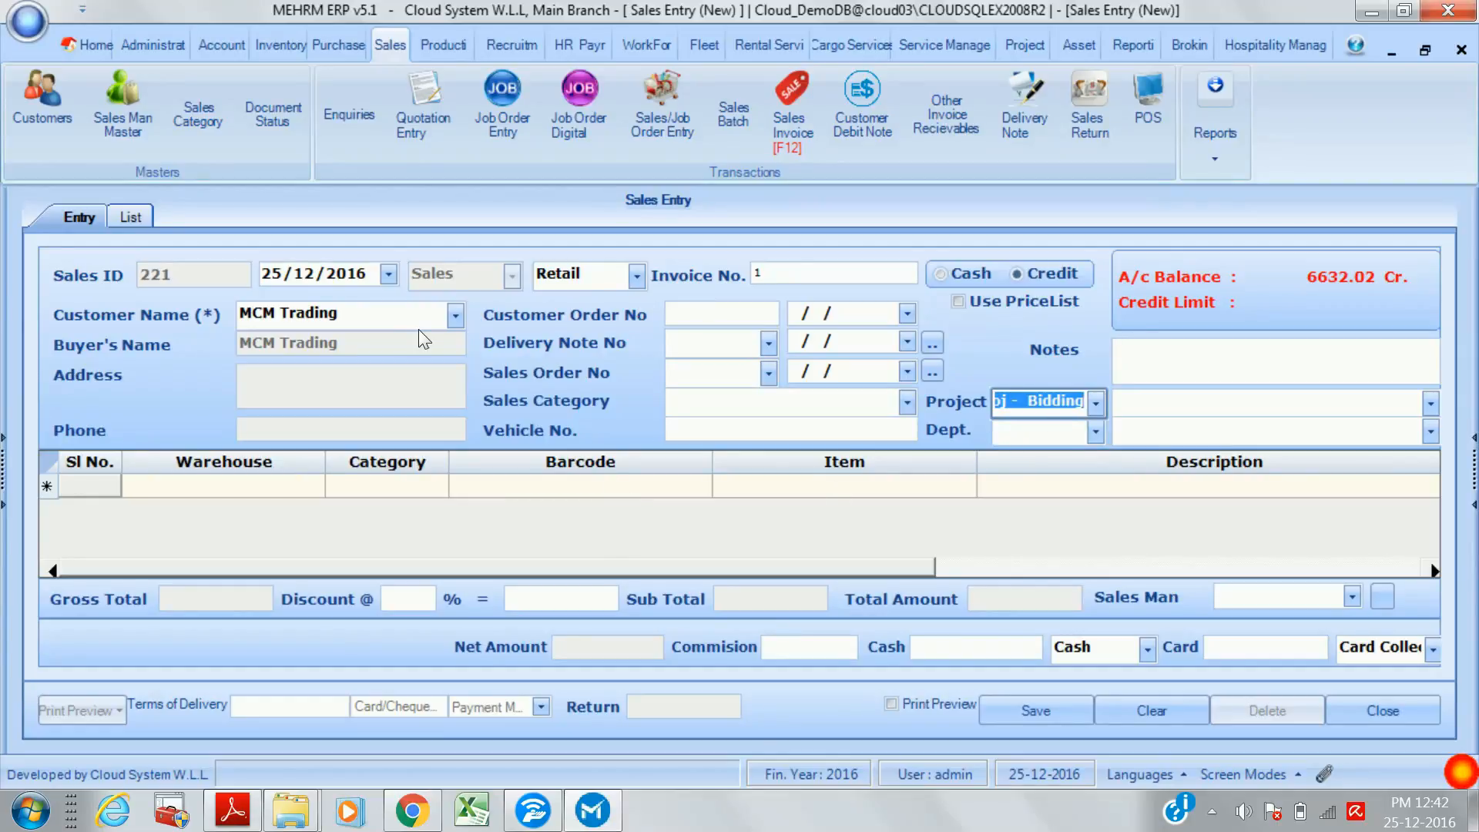
pyautogui.click(1094, 433)
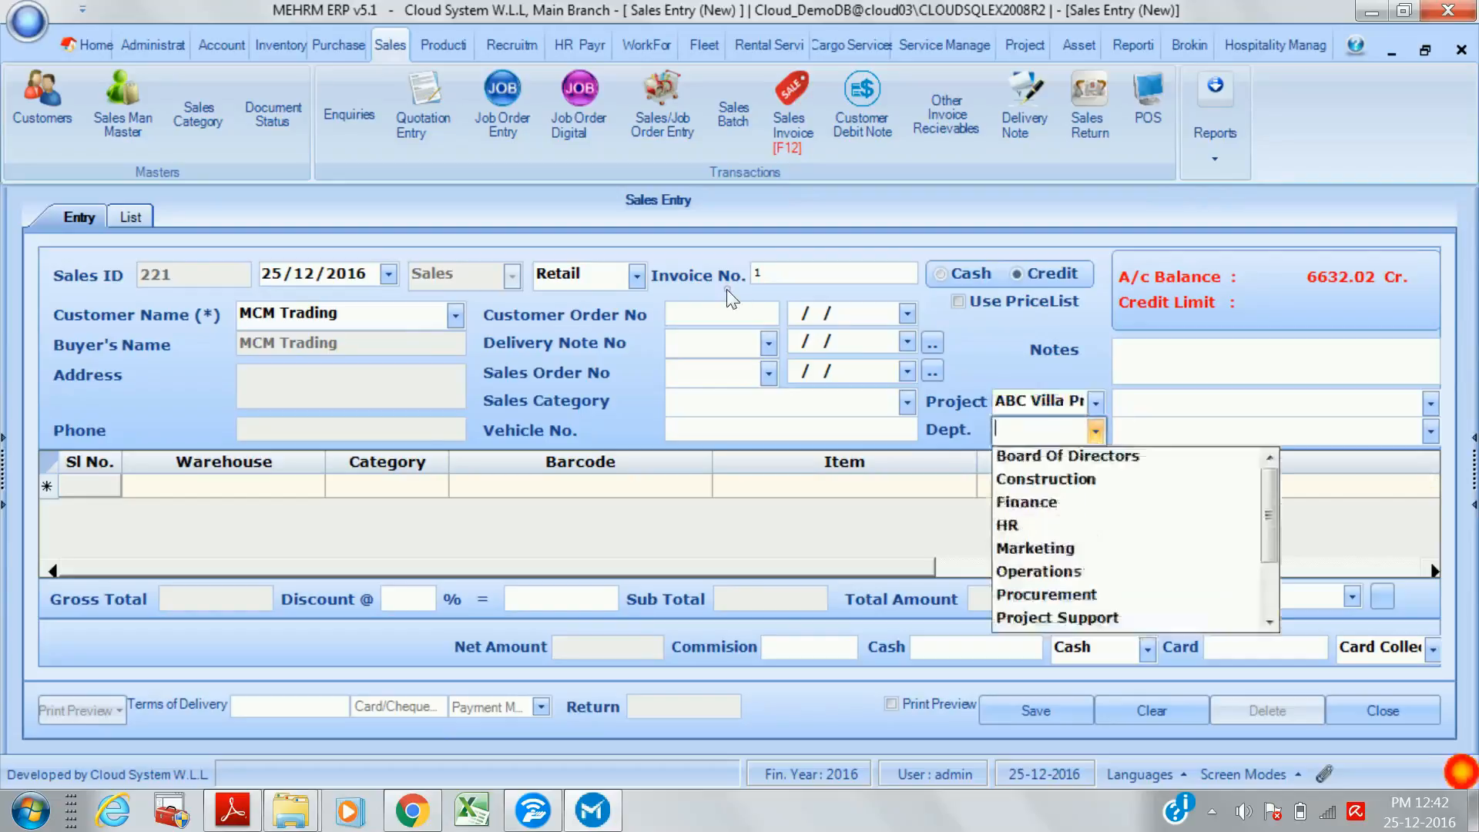
pyautogui.click(1058, 570)
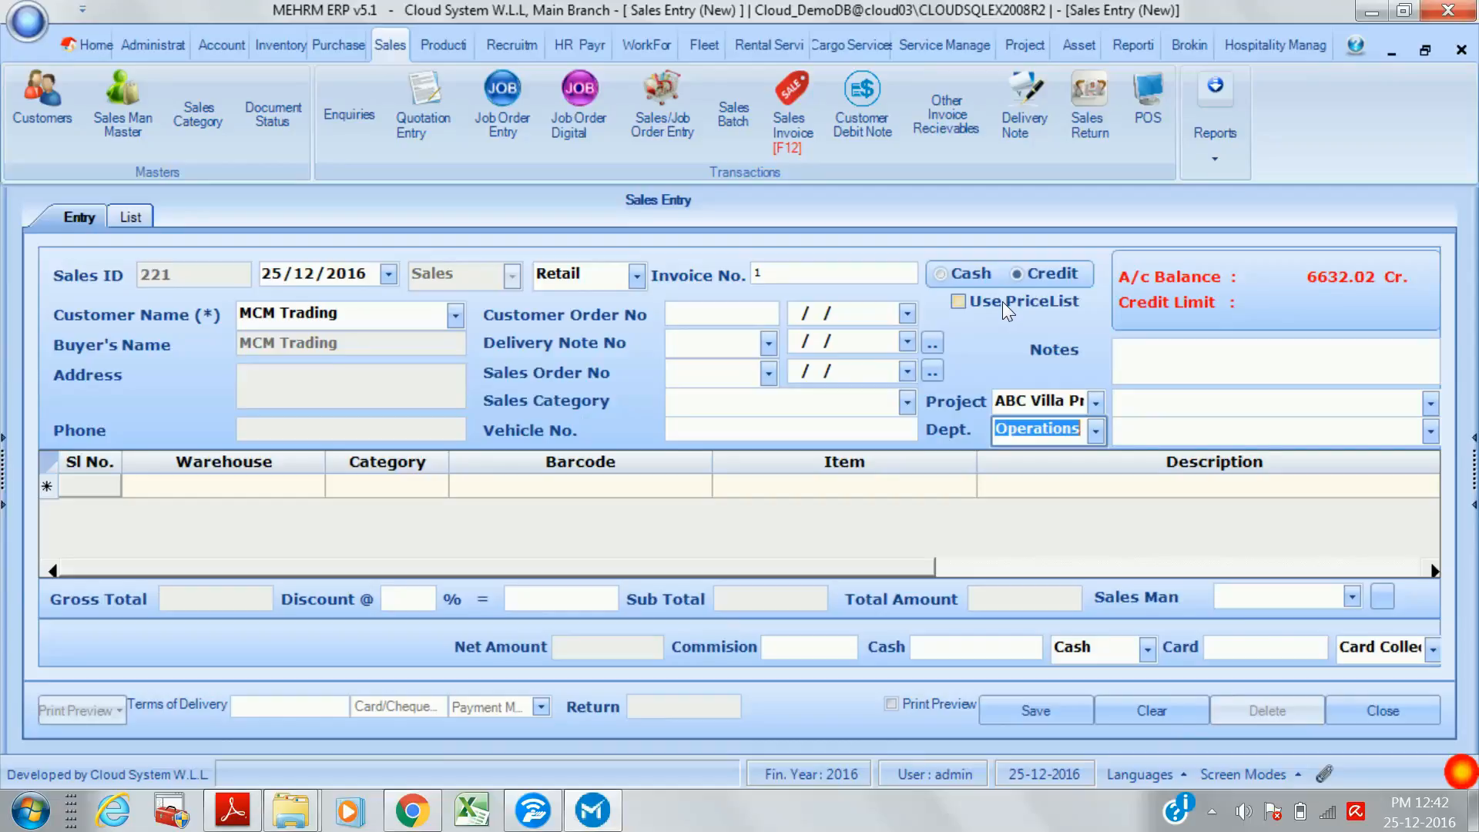
# - Switch the invoice's payment type to Cash and back to Credit, and close the form without saving
pyautogui.click(942, 276)
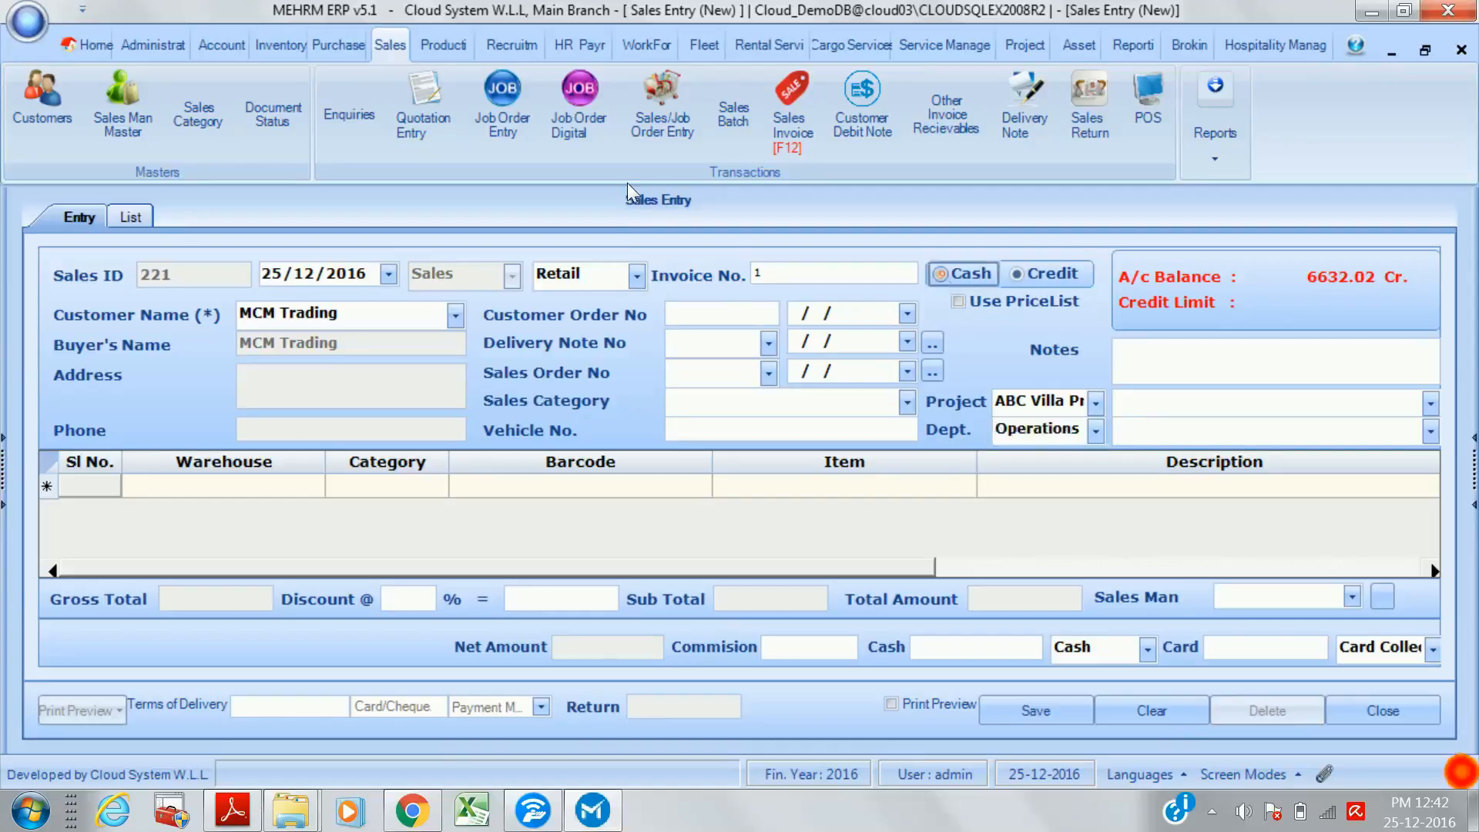
pyautogui.click(1021, 275)
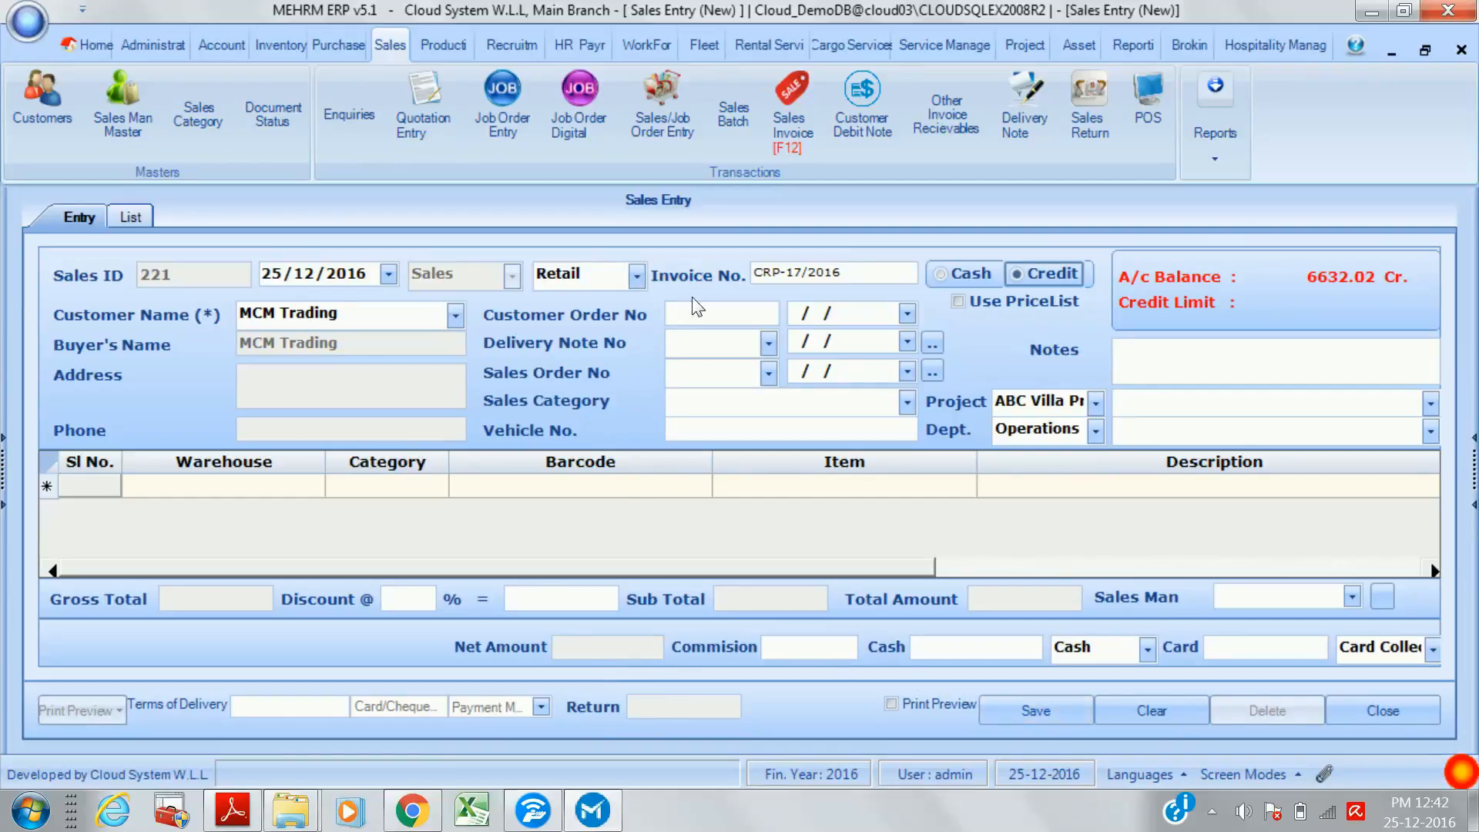
pyautogui.click(1379, 718)
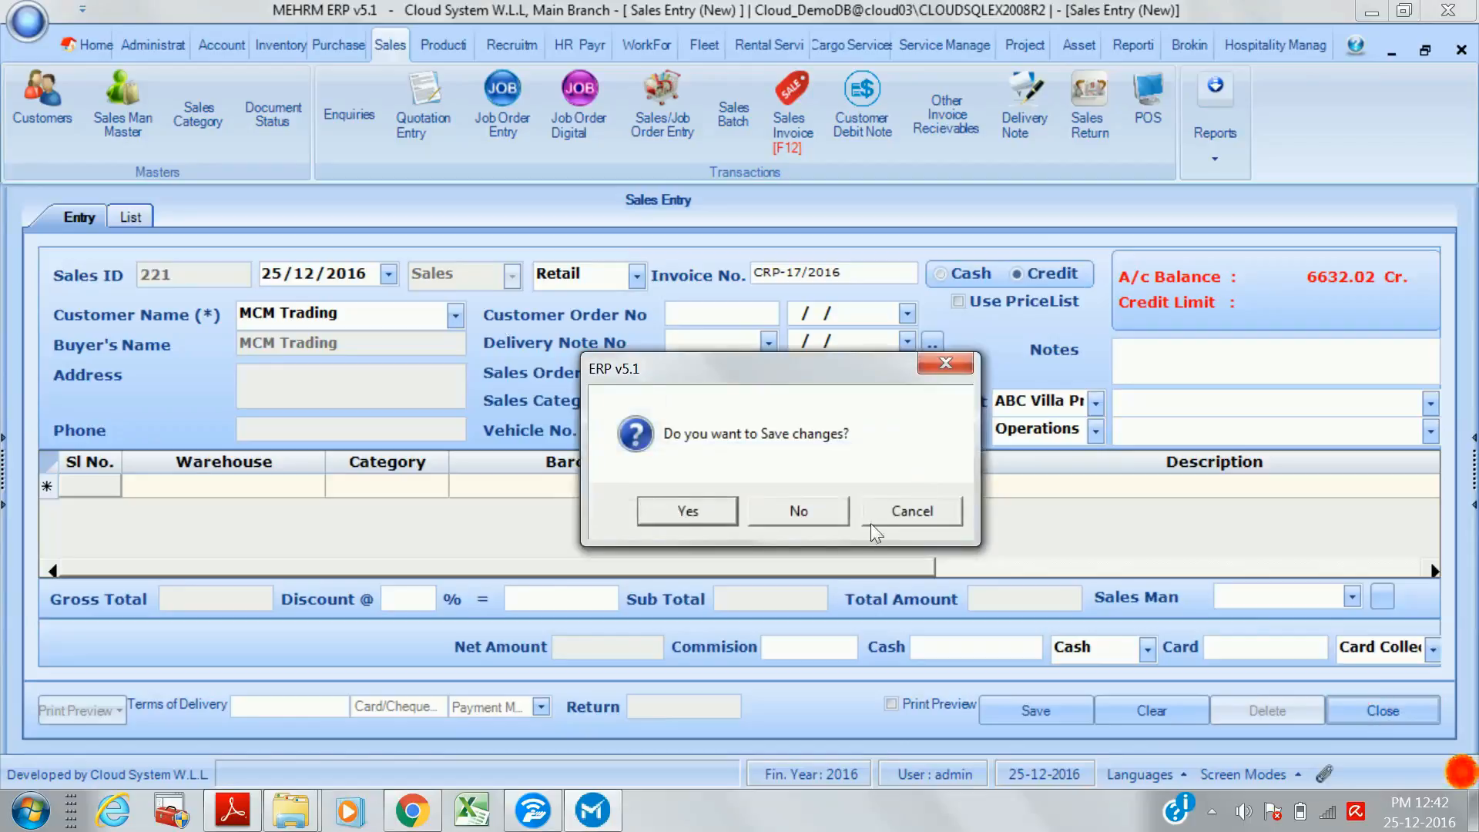
pyautogui.click(820, 513)
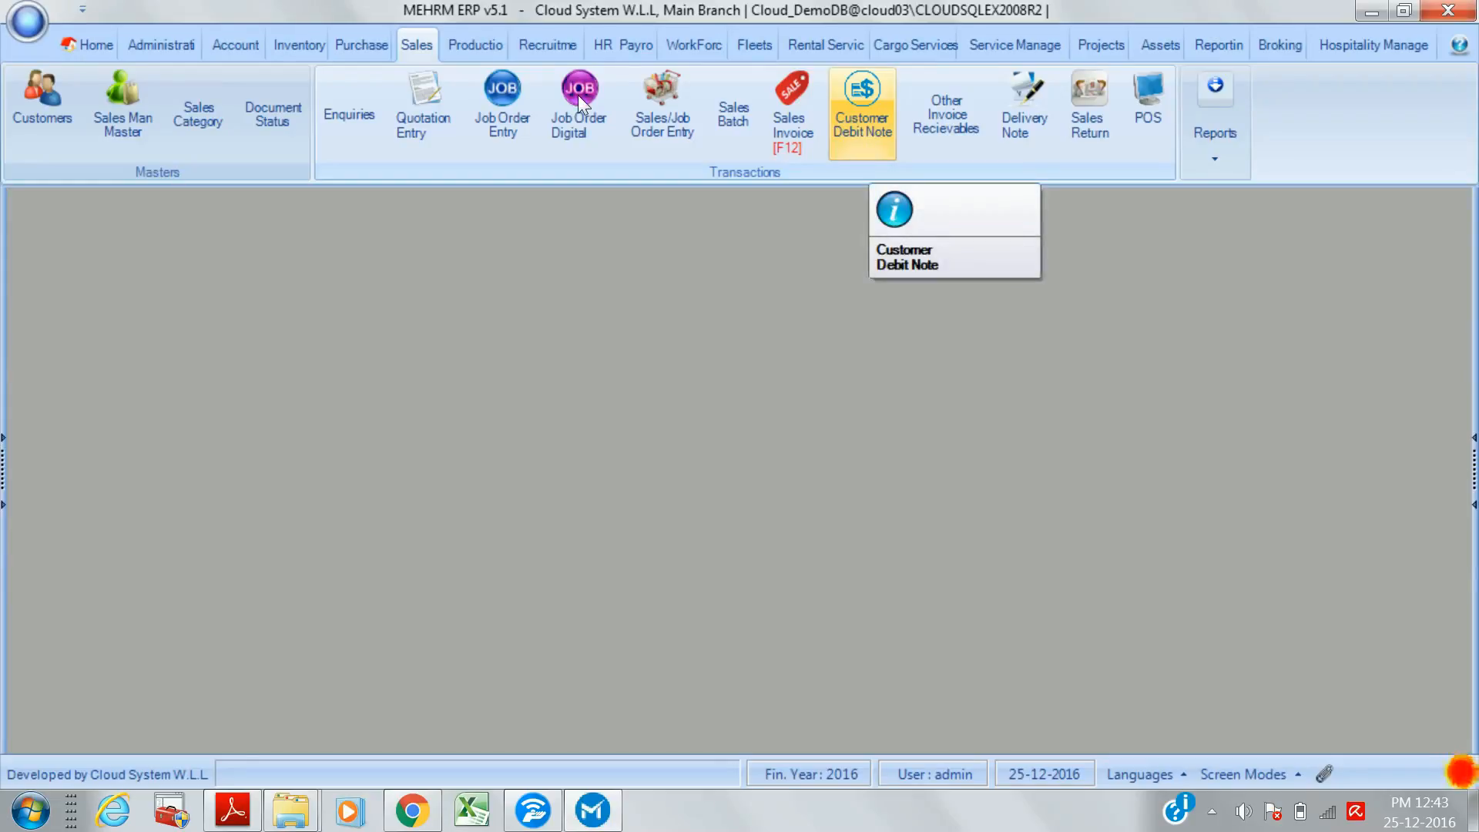
# - Open a new delivery note marked Free Issue, check the purchase invoice and GRN choices, and close it without saving
pyautogui.click(1021, 118)
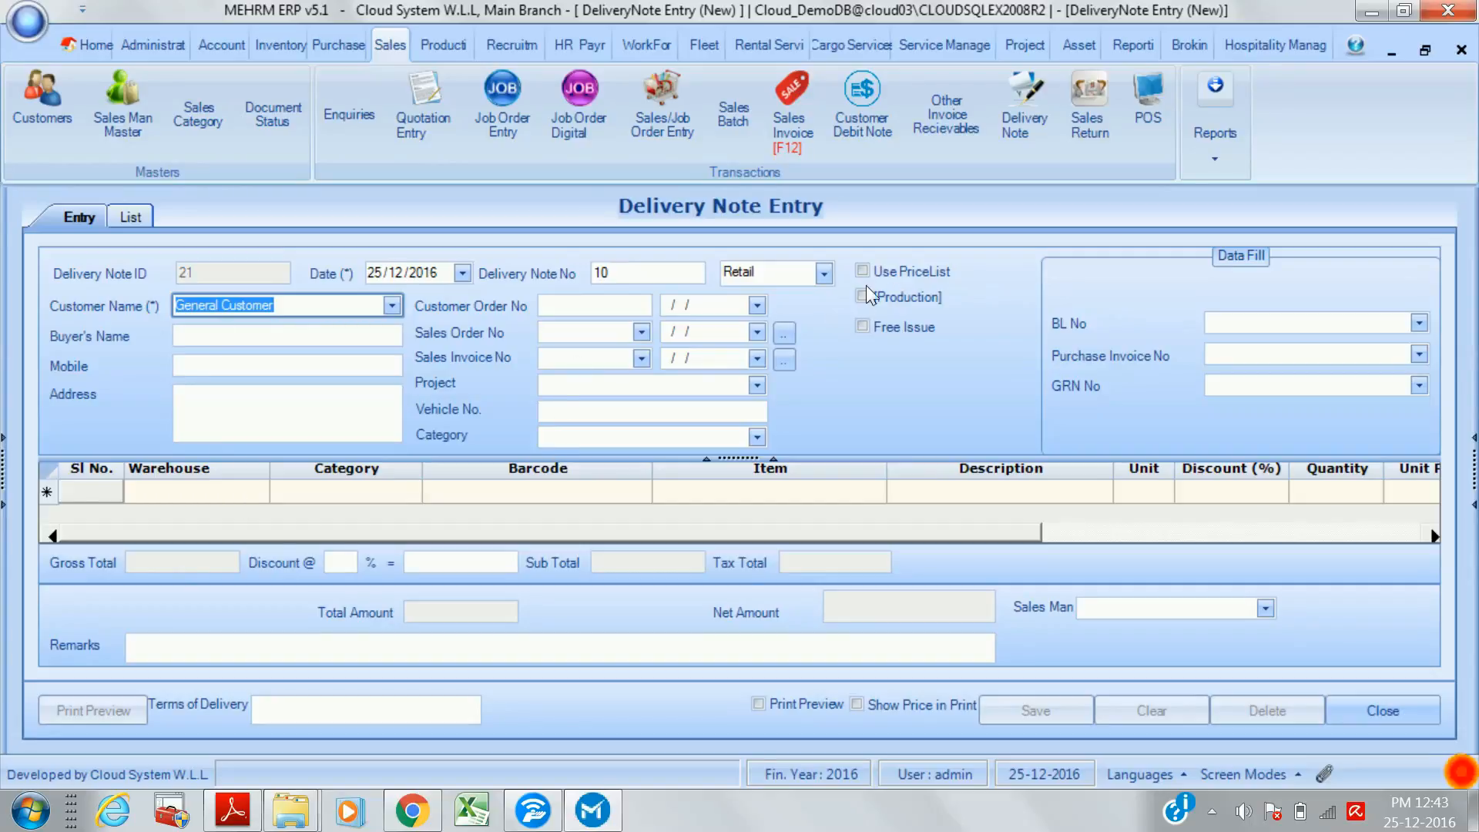
pyautogui.click(863, 326)
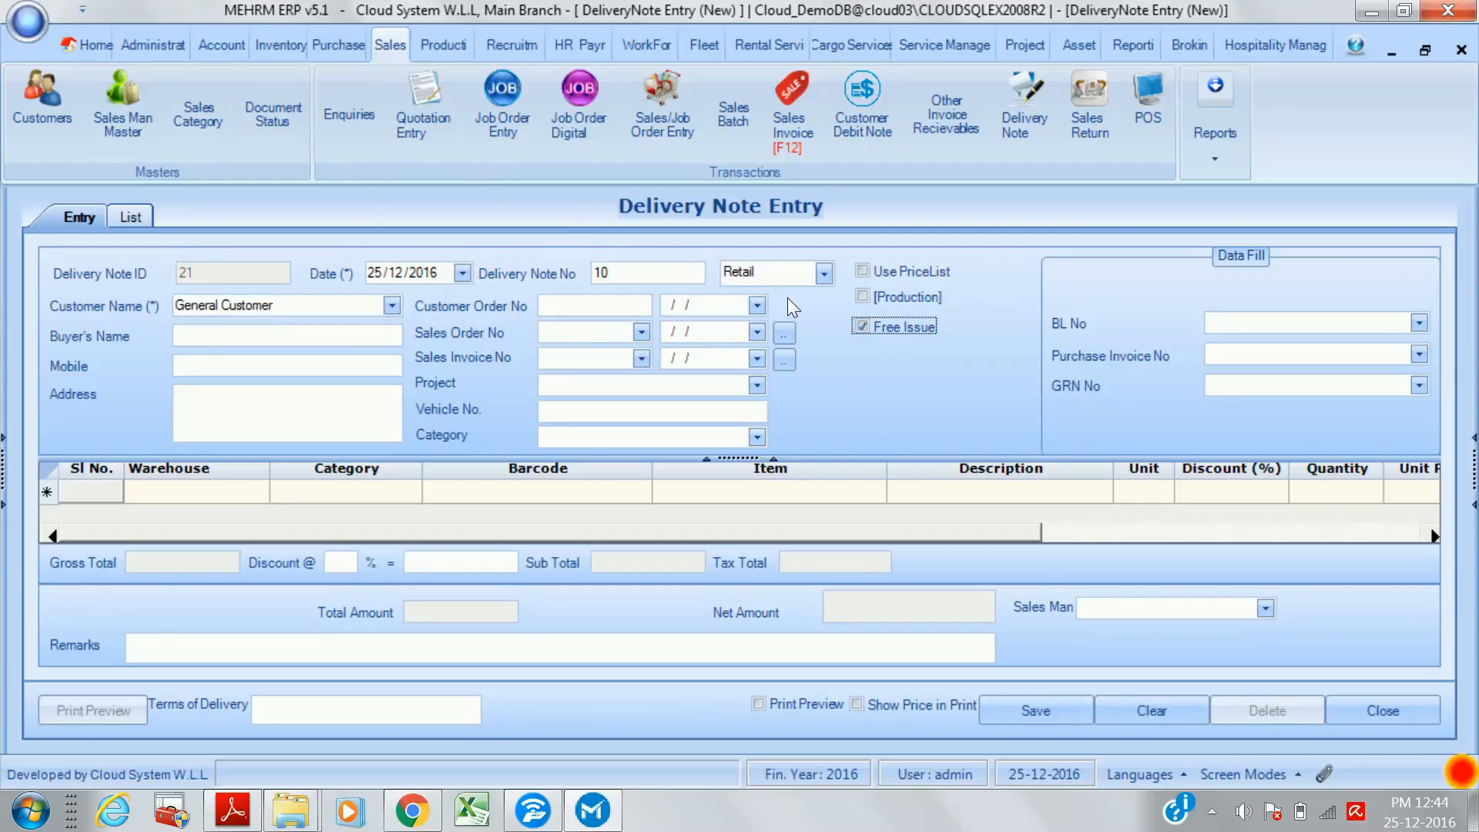
pyautogui.click(1419, 354)
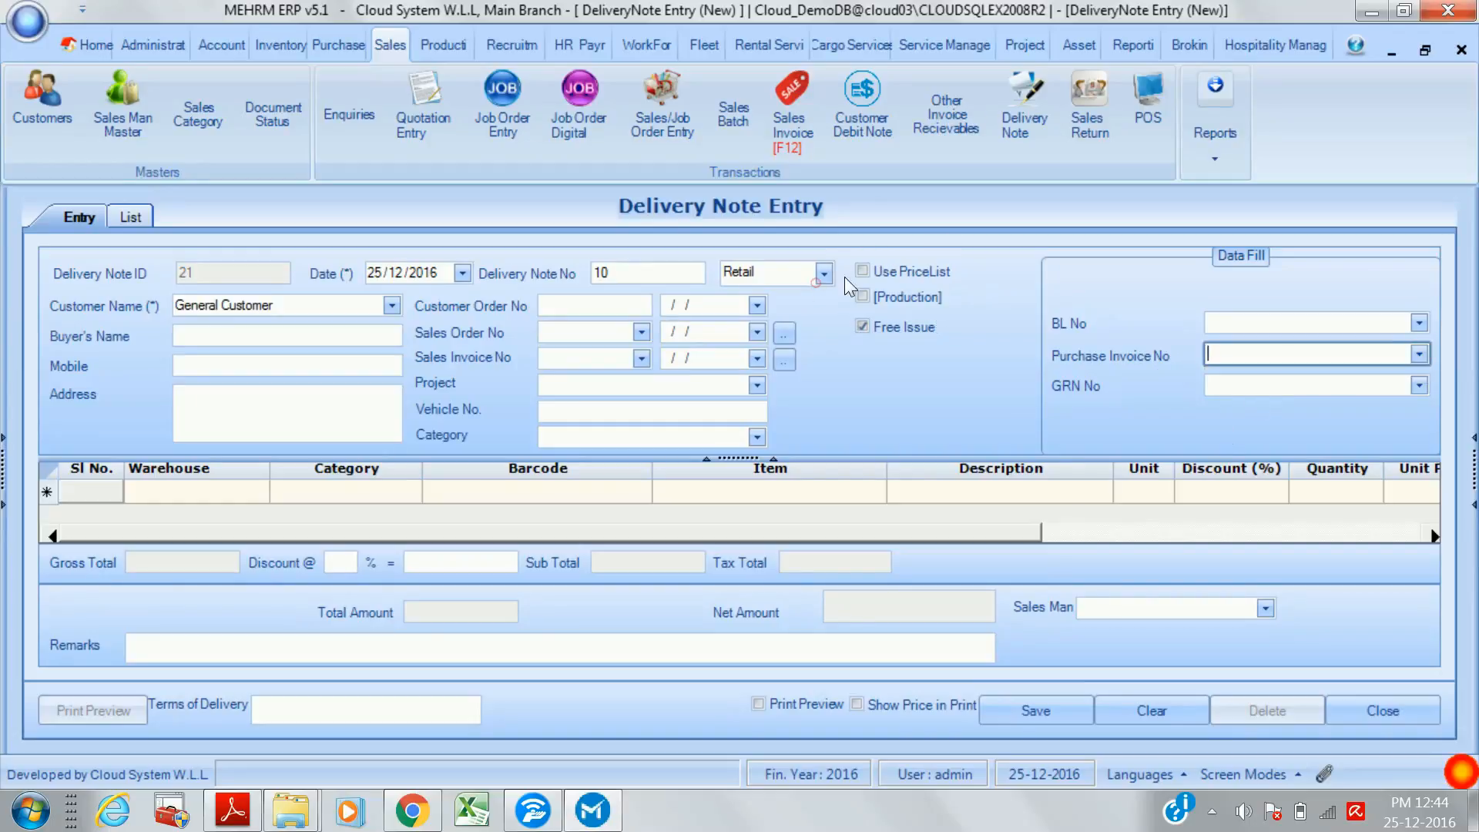
pyautogui.click(1415, 386)
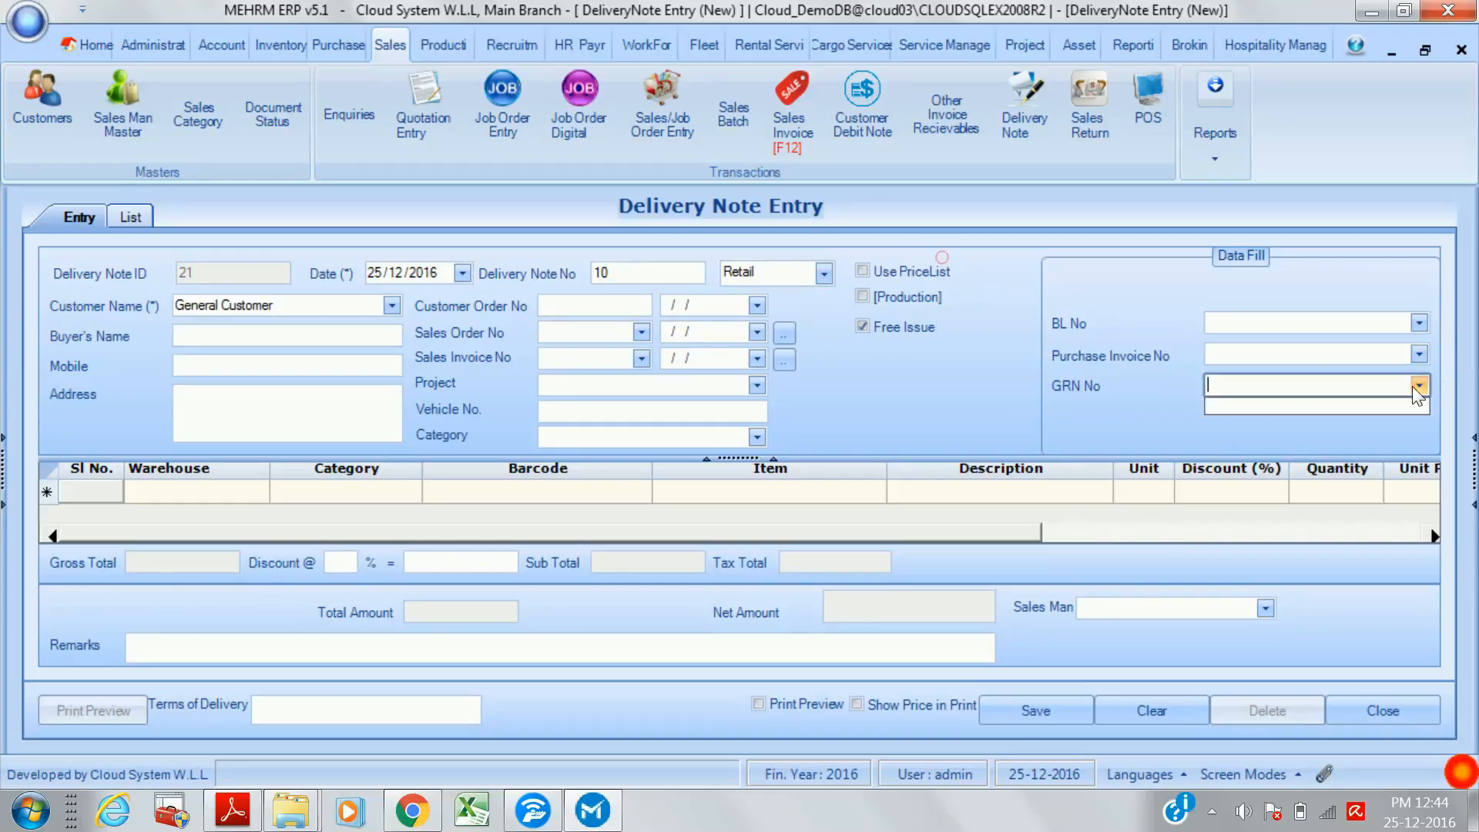
pyautogui.click(1152, 414)
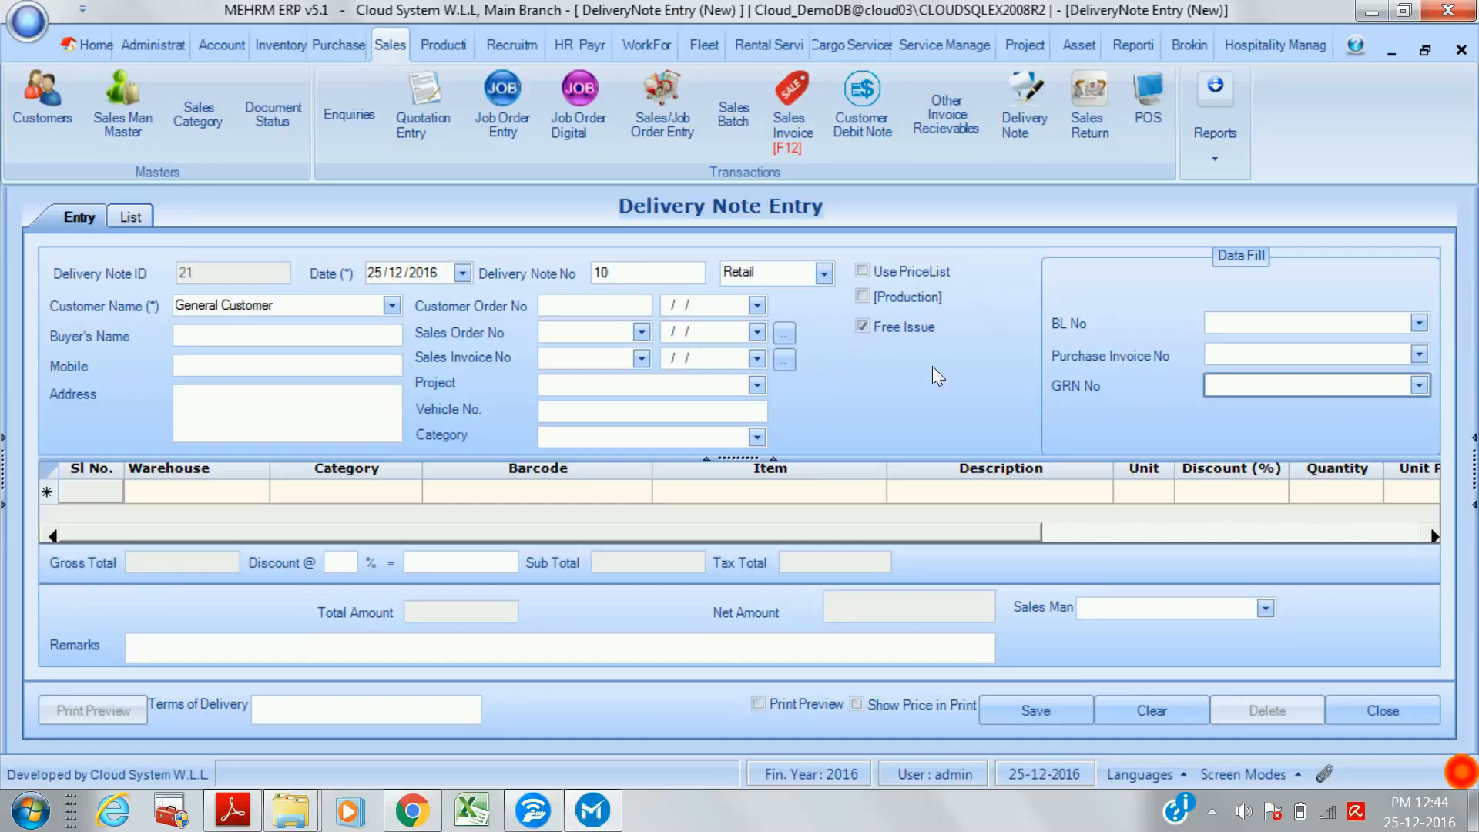
pyautogui.click(1383, 709)
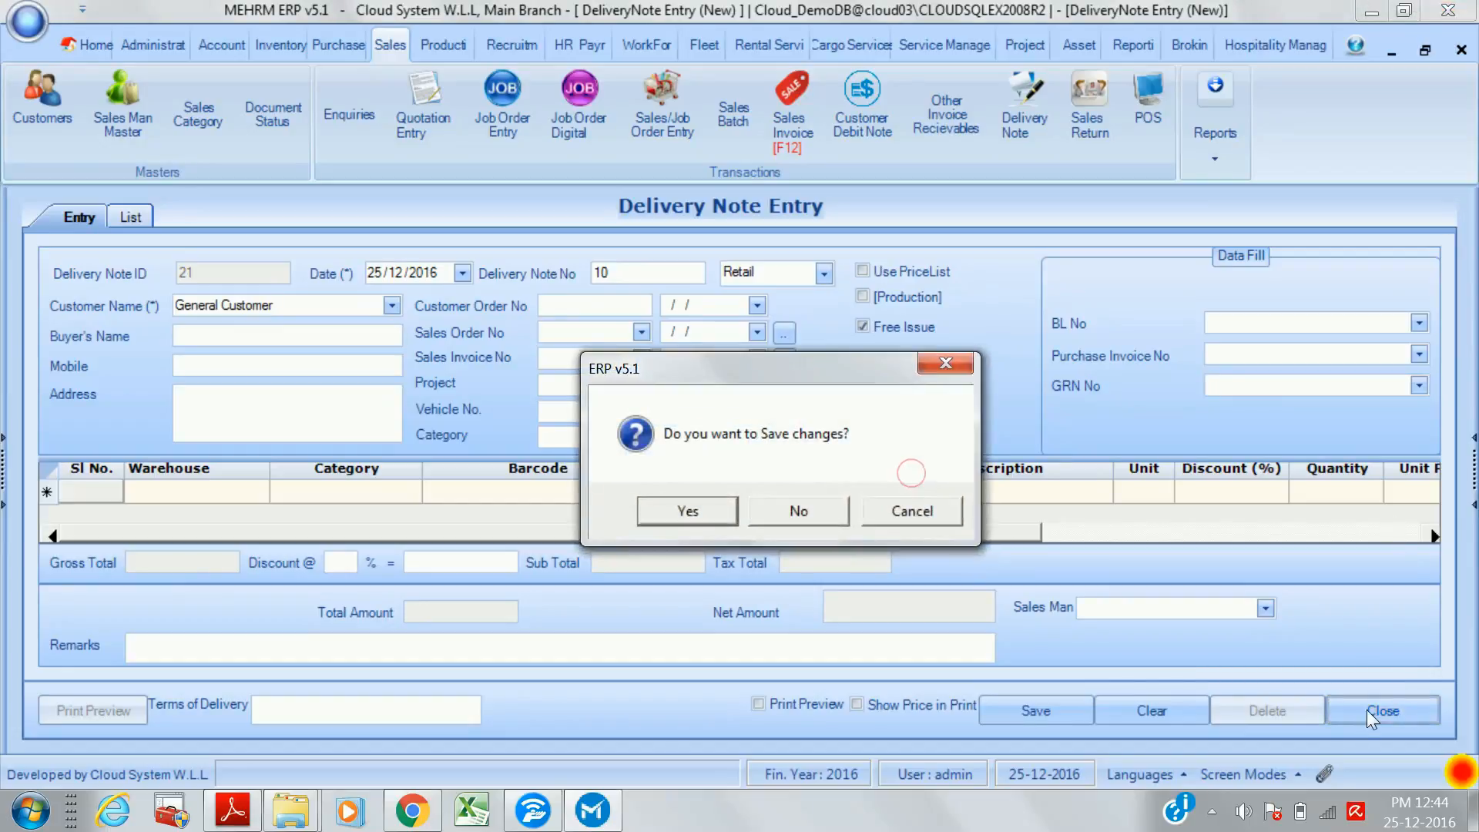
pyautogui.click(786, 510)
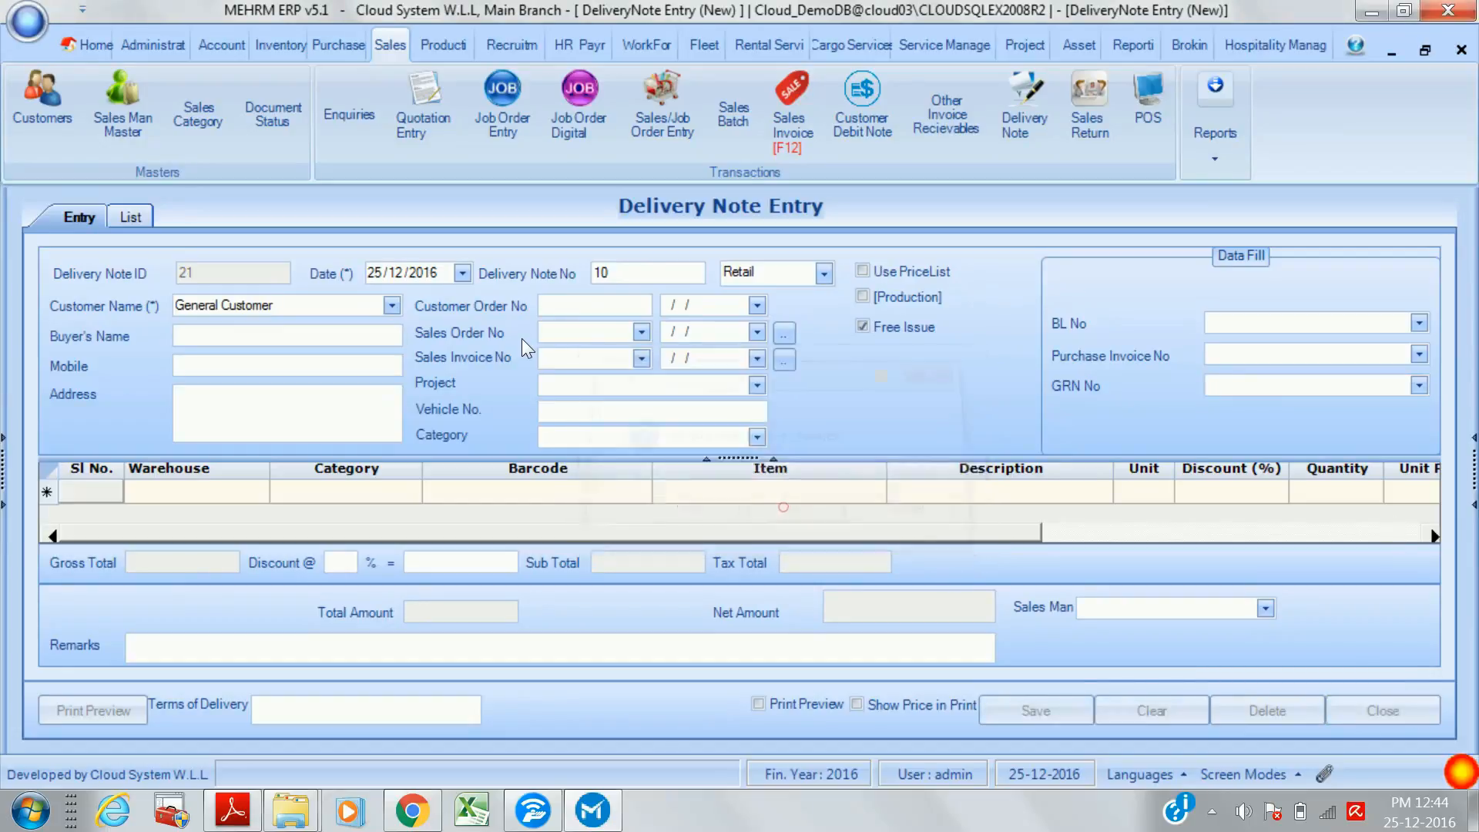
# - Open a point of sales form and a sales return loaded from sales invoice 222, and close both without saving
pyautogui.click(1140, 127)
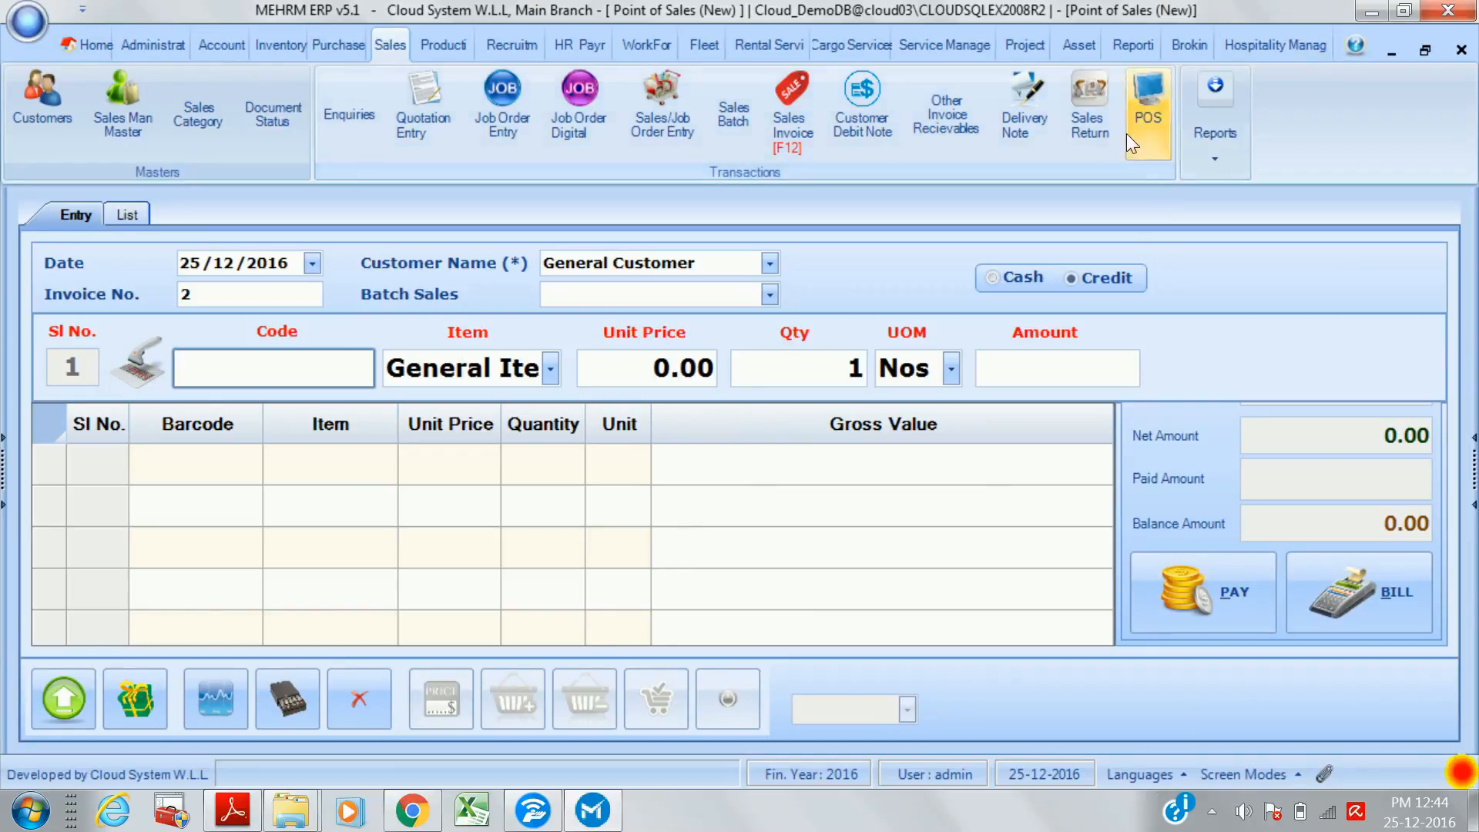
pyautogui.click(1086, 119)
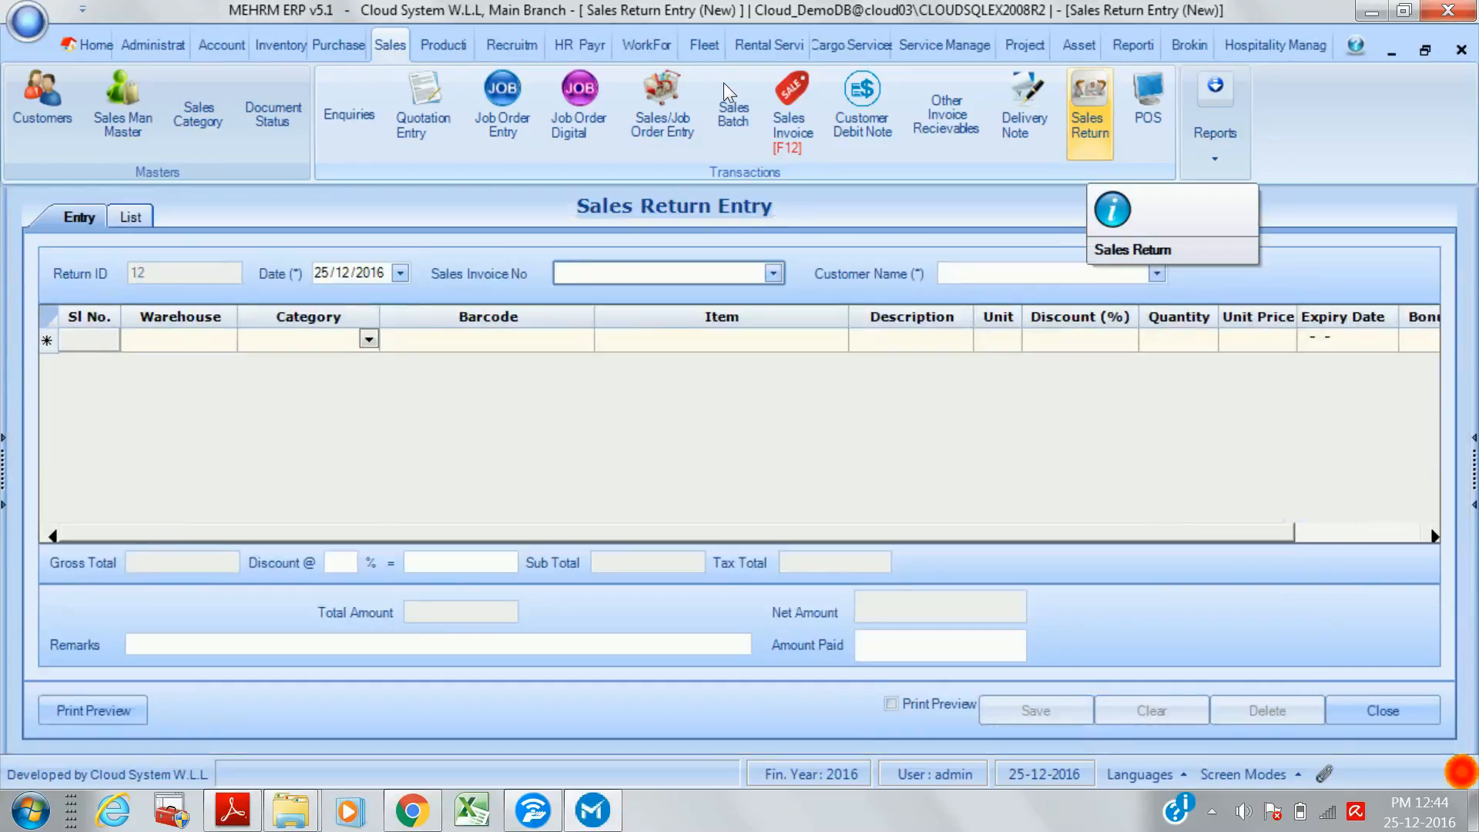
pyautogui.click(772, 272)
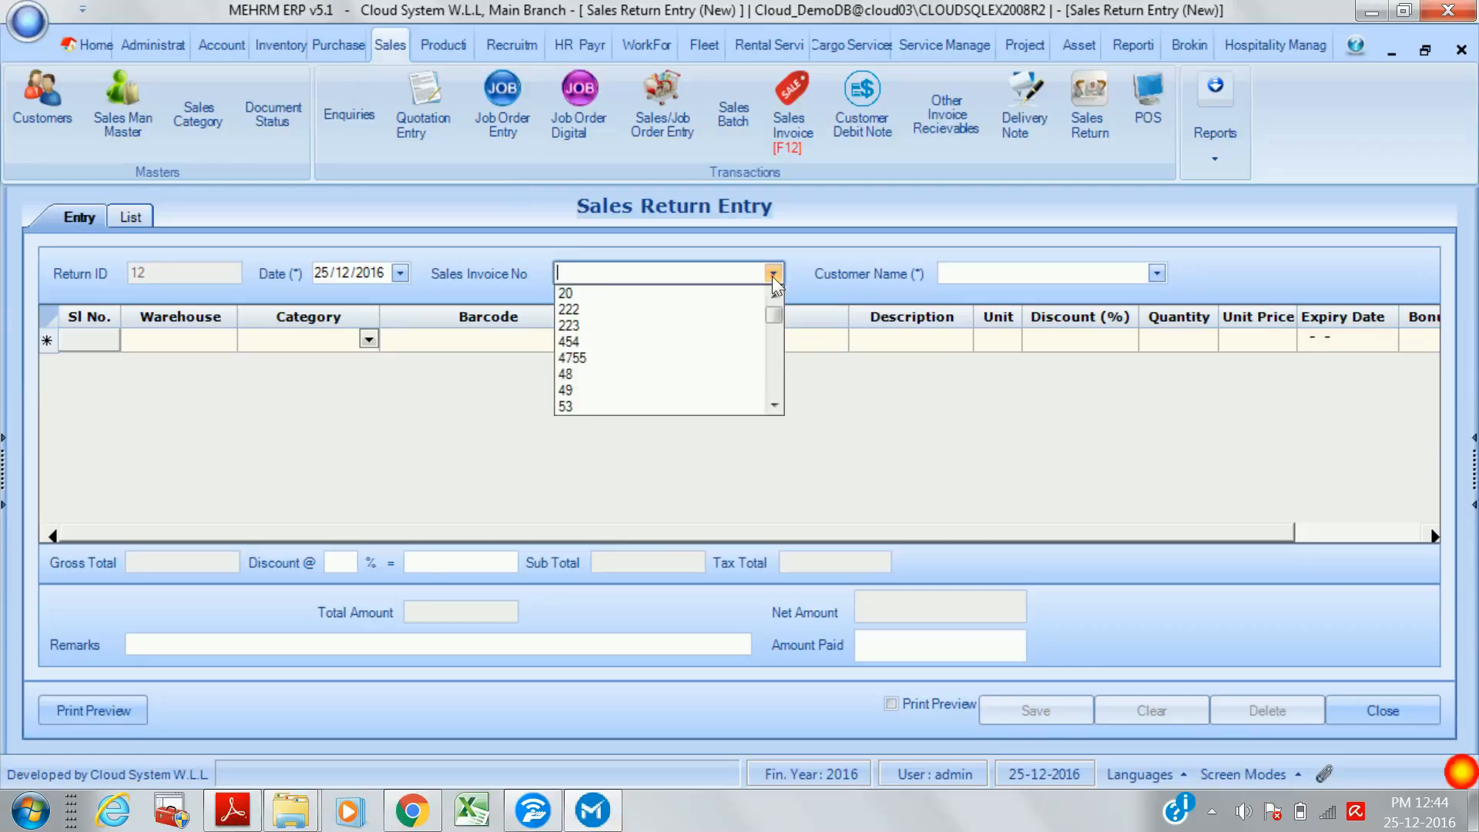
pyautogui.click(709, 300)
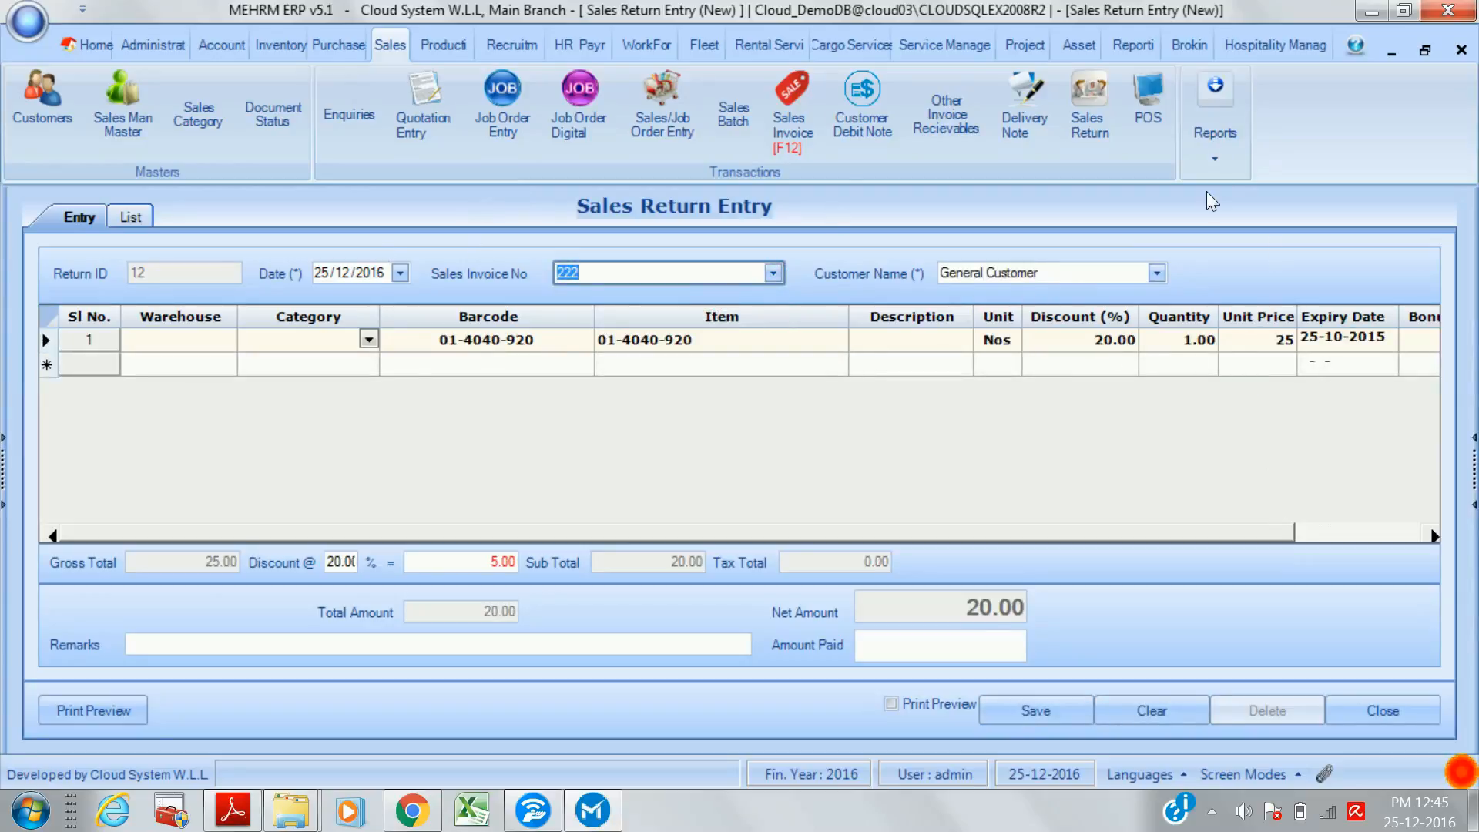
pyautogui.click(1463, 54)
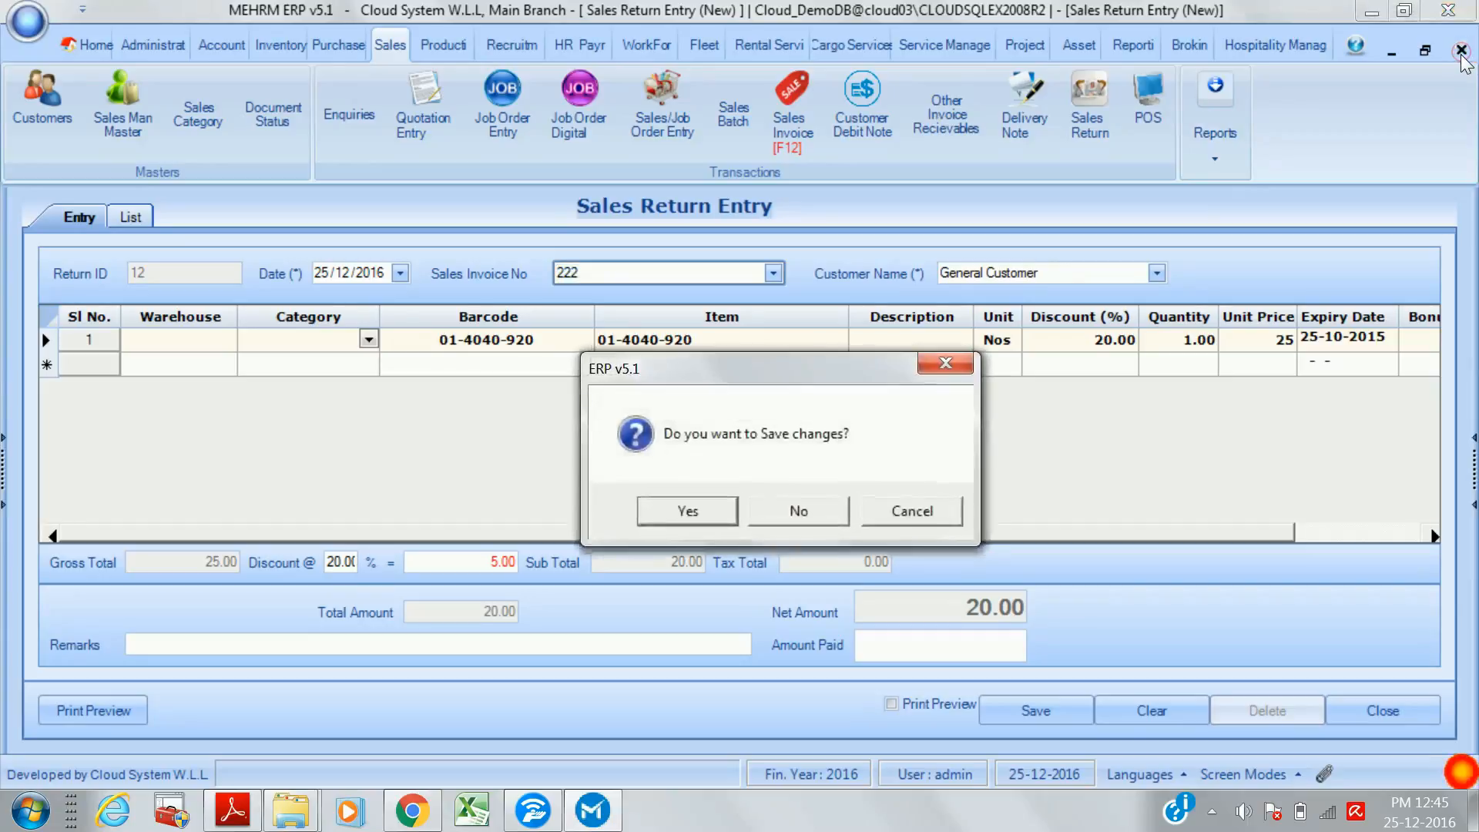
pyautogui.click(795, 512)
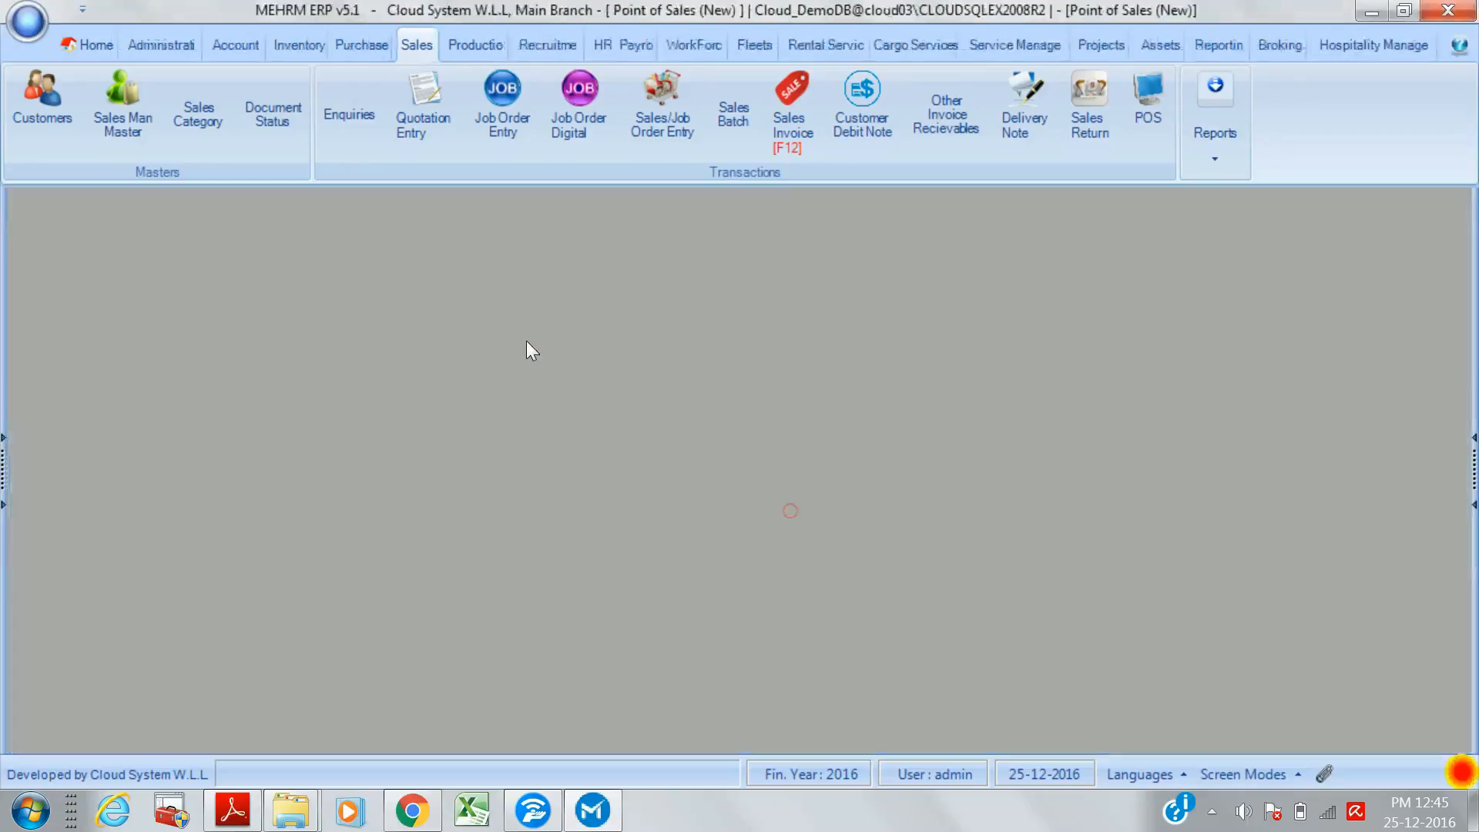
pyautogui.click(1462, 50)
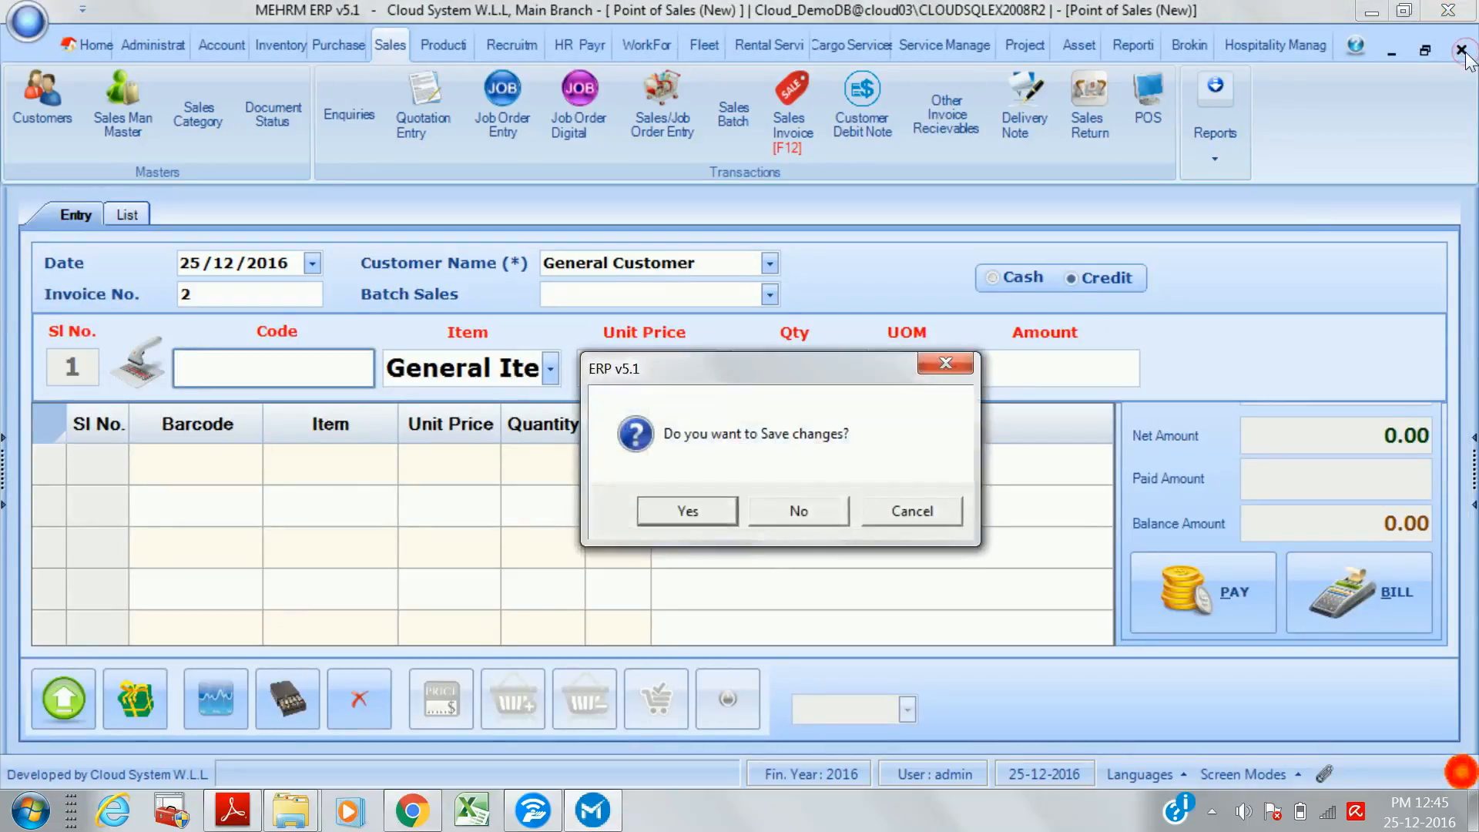
pyautogui.click(795, 513)
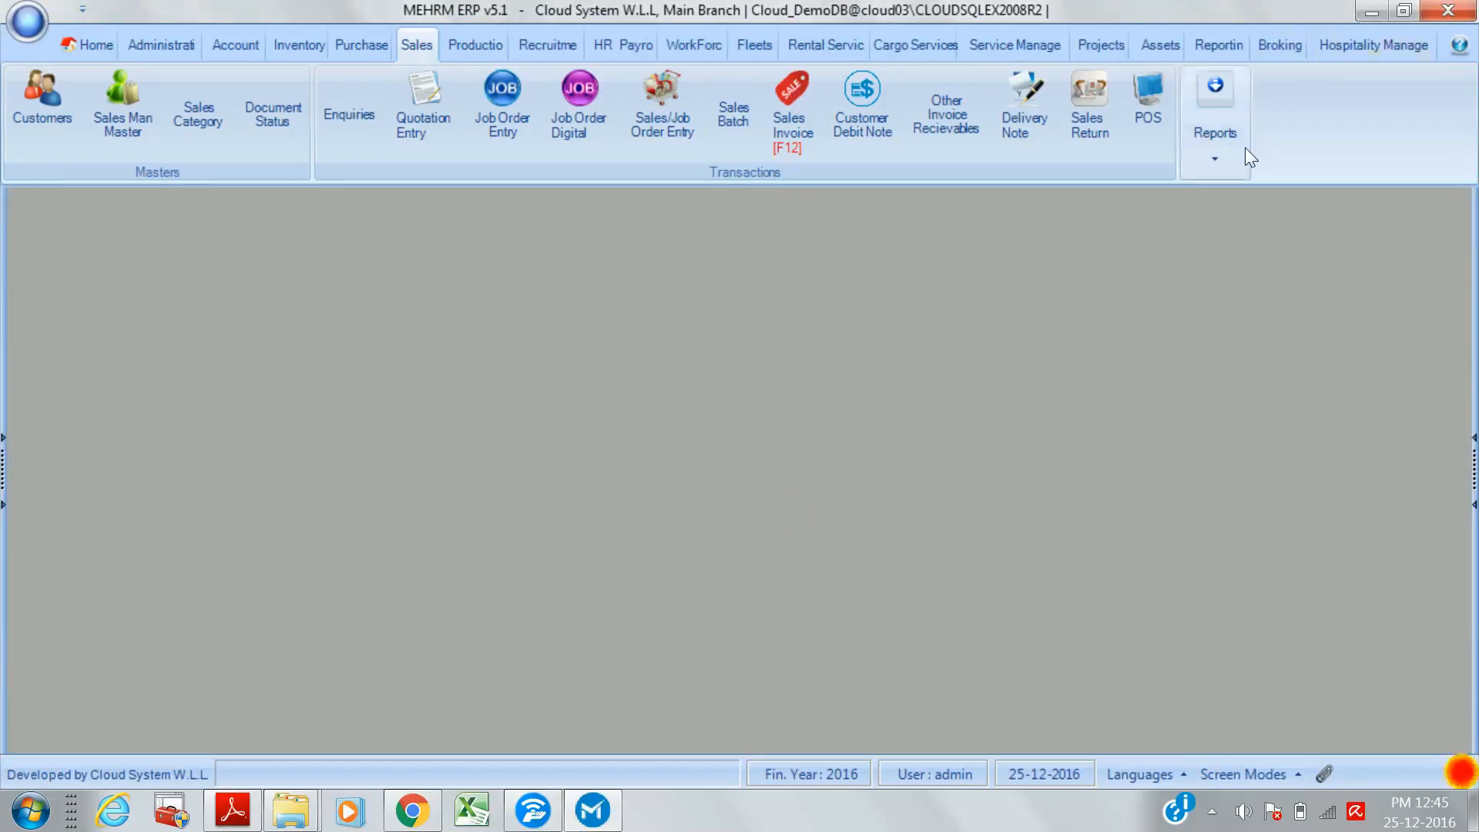
# - Preview the Customer Invoice Aging Report as on 25/12/2016 and close it
pyautogui.click(1222, 162)
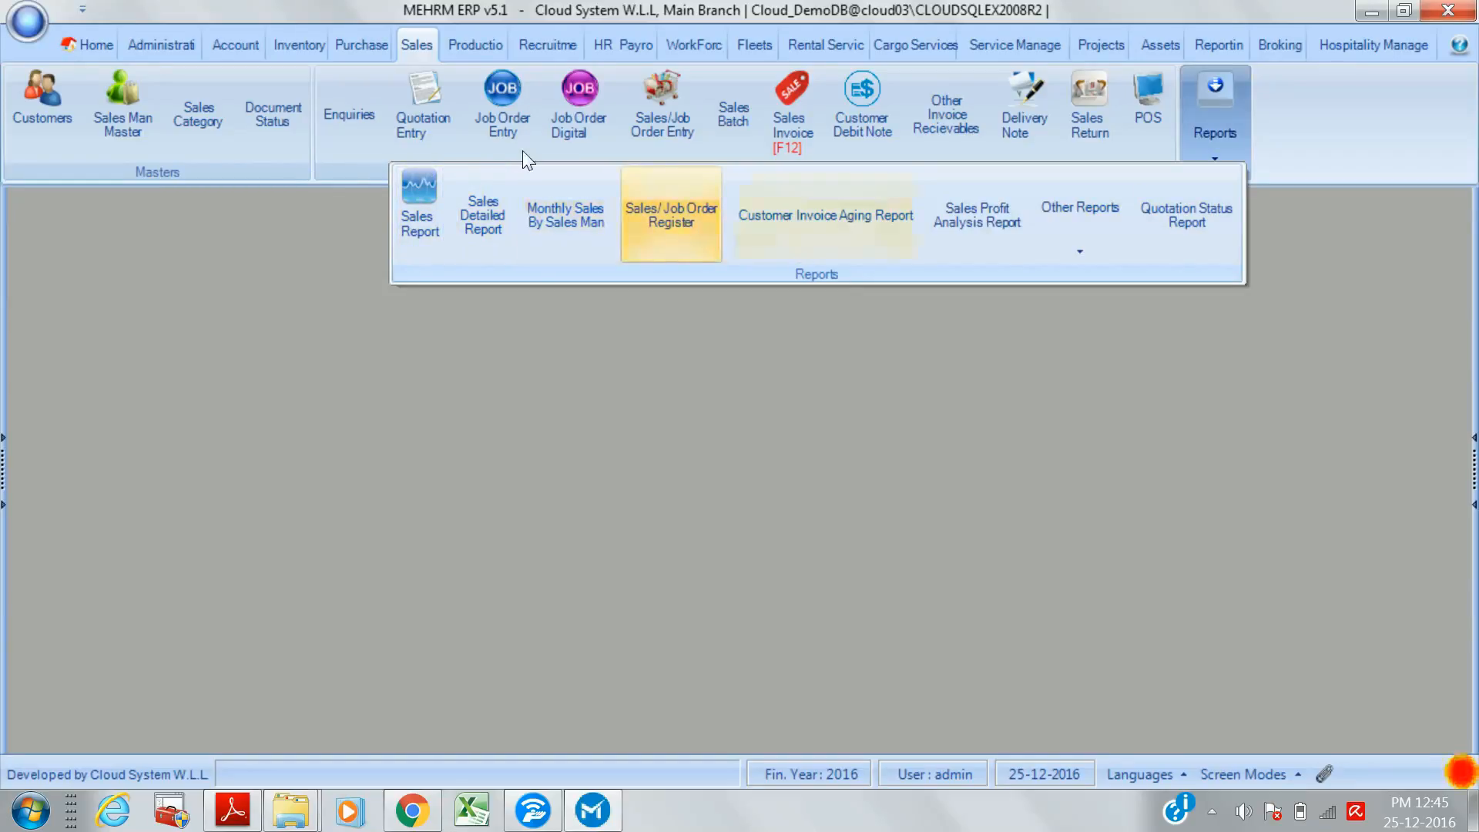
pyautogui.click(800, 222)
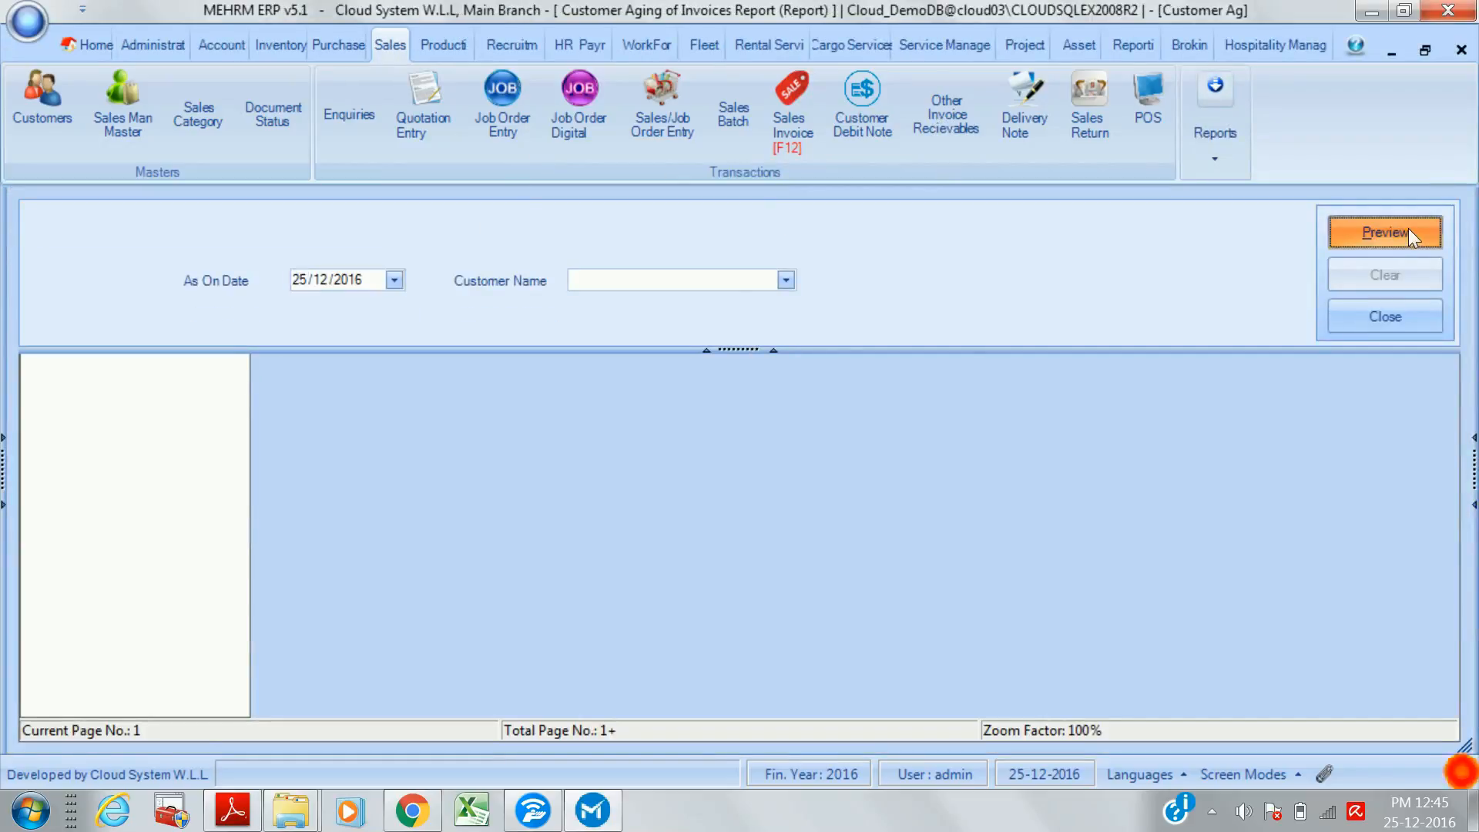
pyautogui.click(1385, 232)
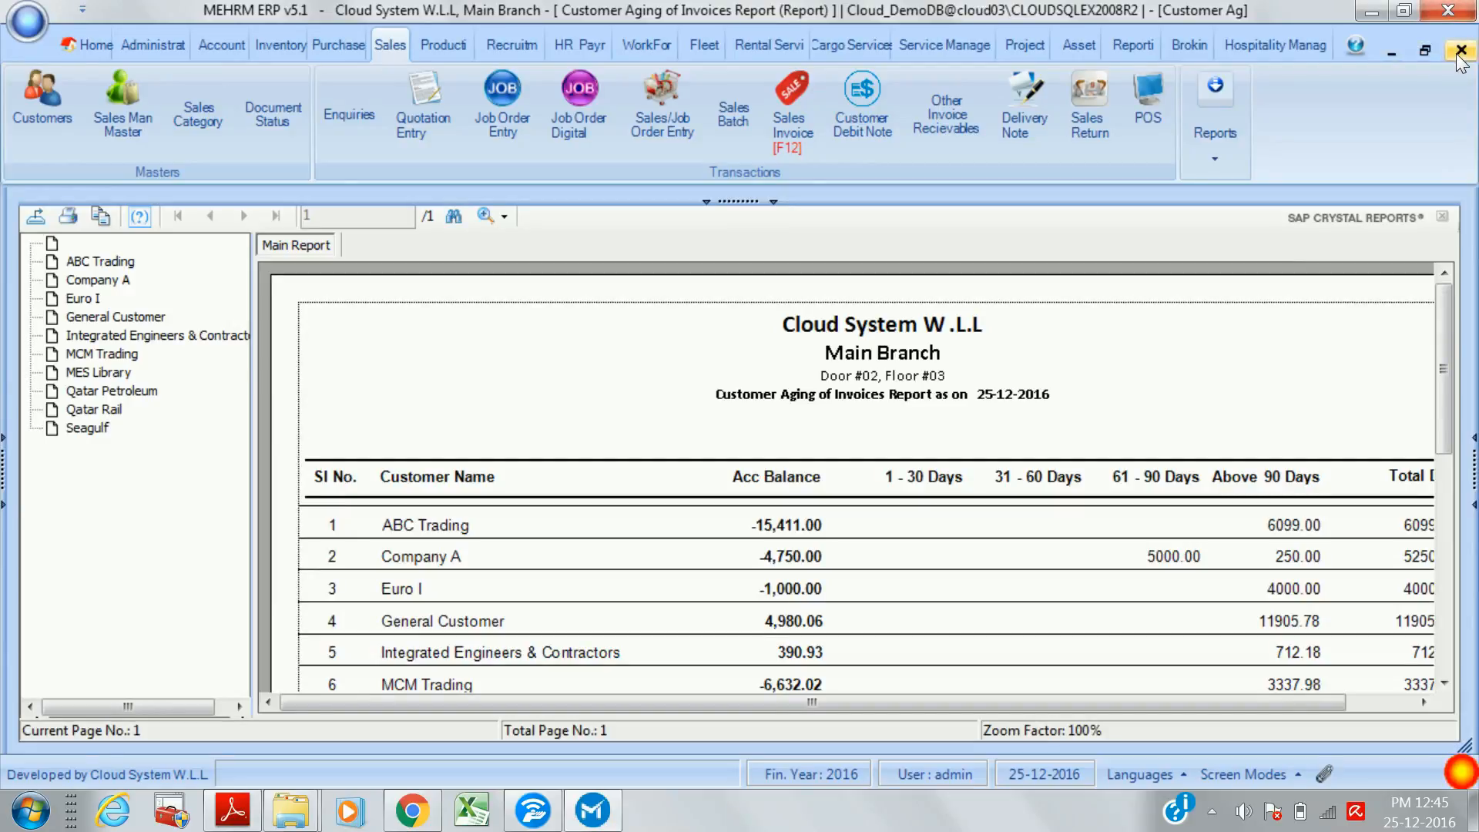
pyautogui.click(1462, 51)
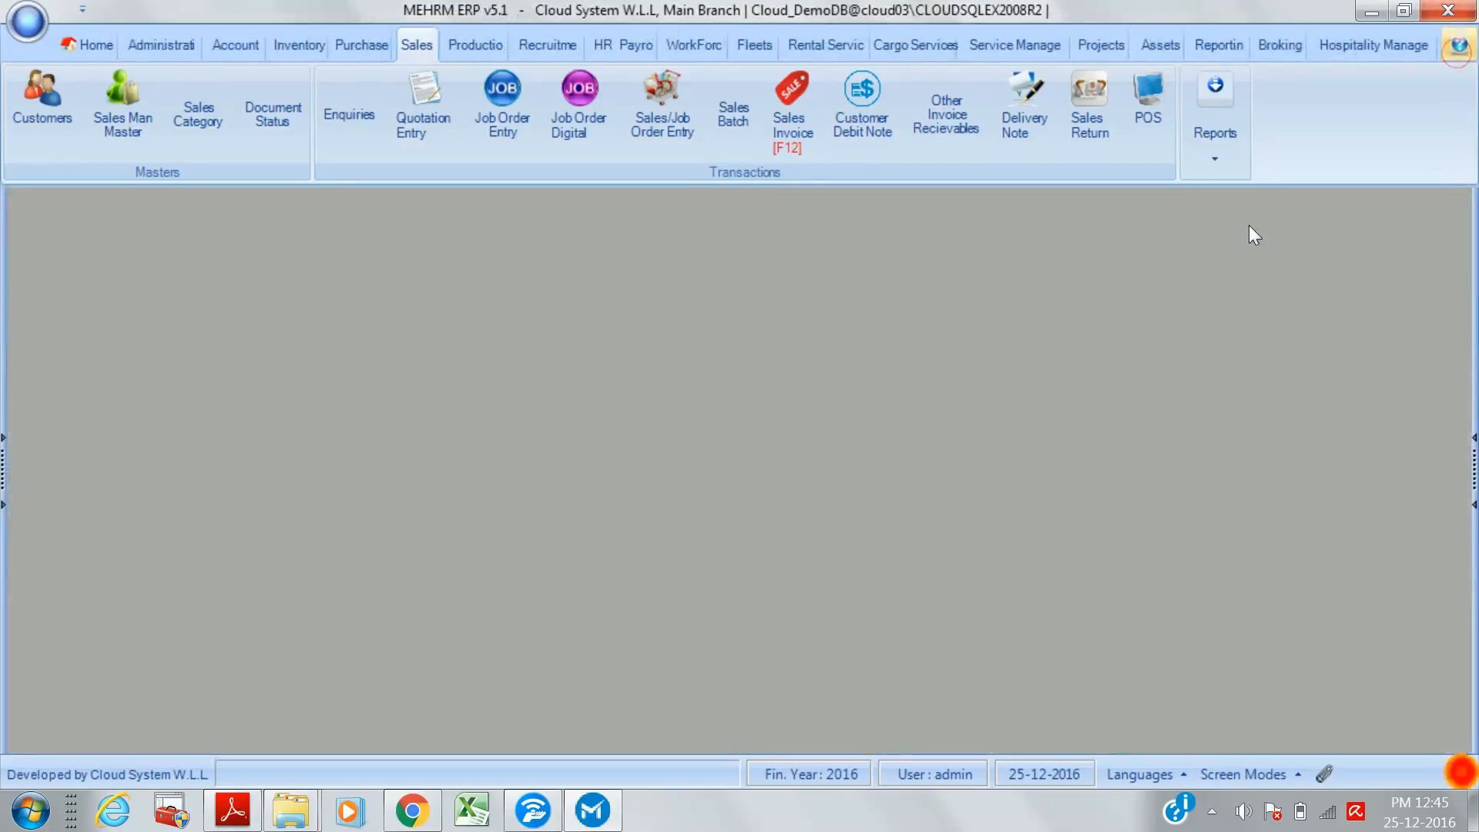
# - Preview the Customer Invoice Aging Report again for all customers, examine its rows and aging columns down to the totals, and close it
pyautogui.click(1239, 154)
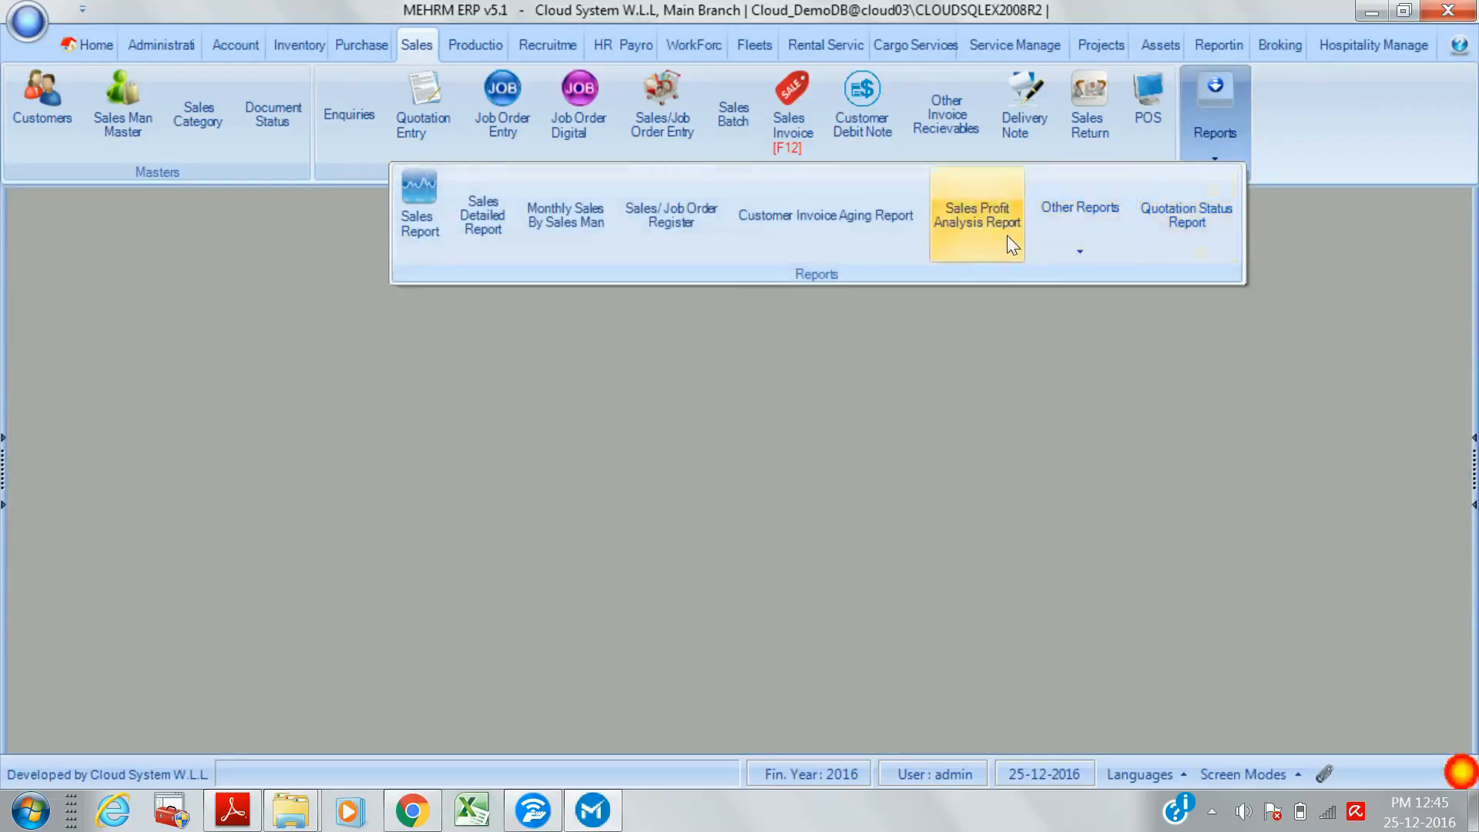
pyautogui.click(839, 245)
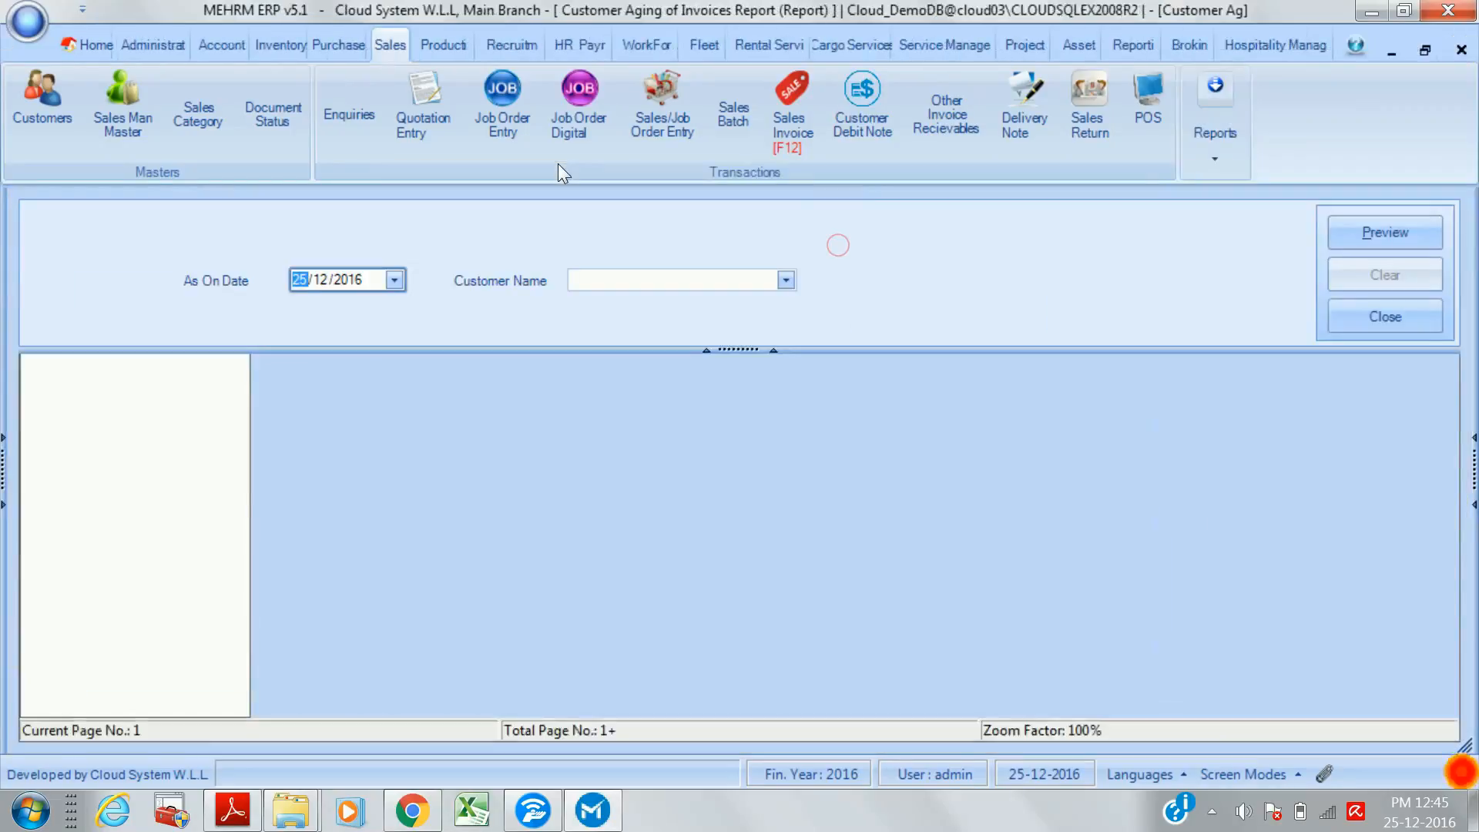
pyautogui.click(1401, 236)
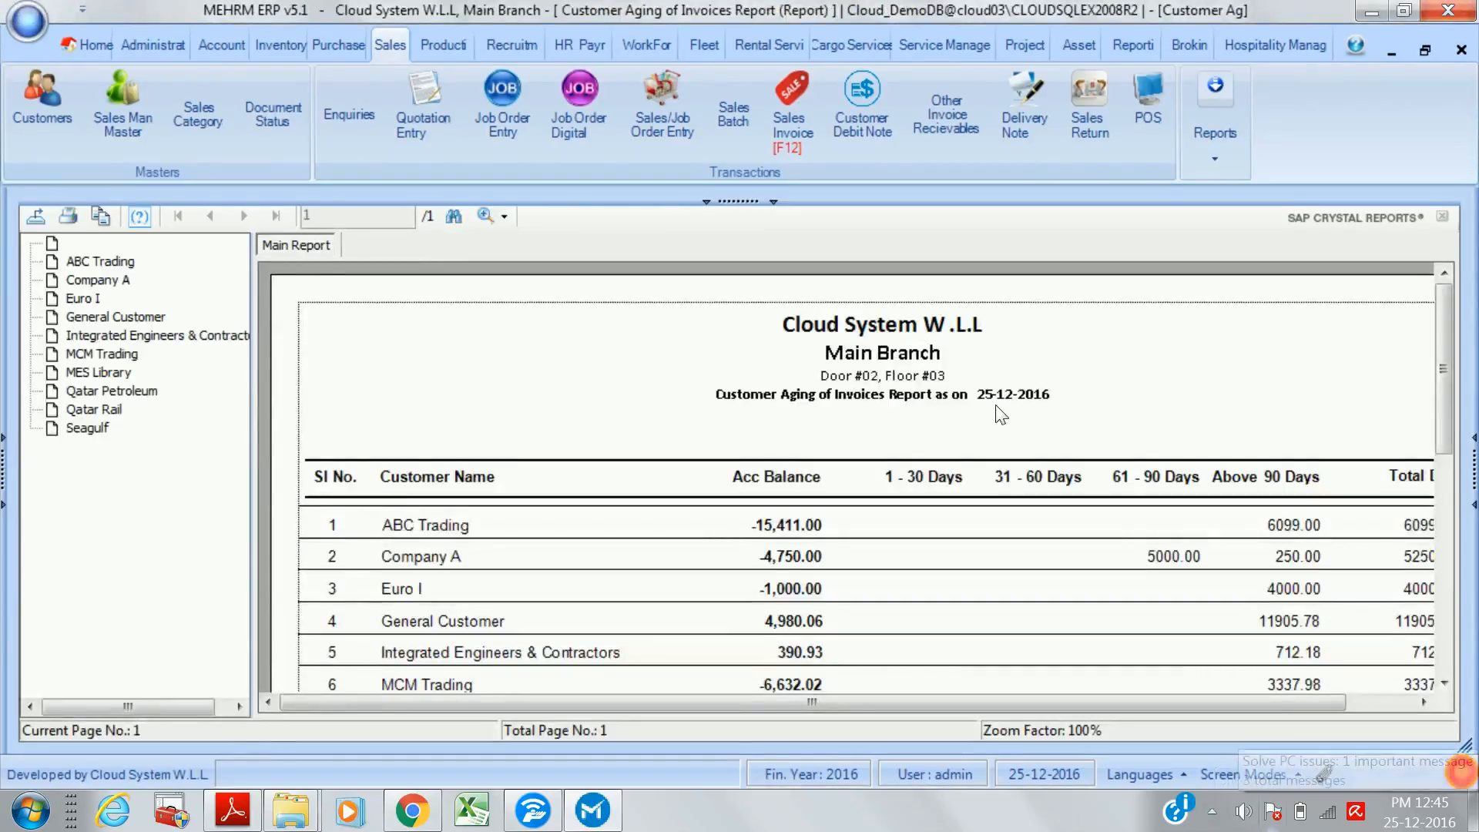
pyautogui.moveTo(1438, 395); pyautogui.dragTo(1456, 546)
pyautogui.scroll(5, 1456, 531)
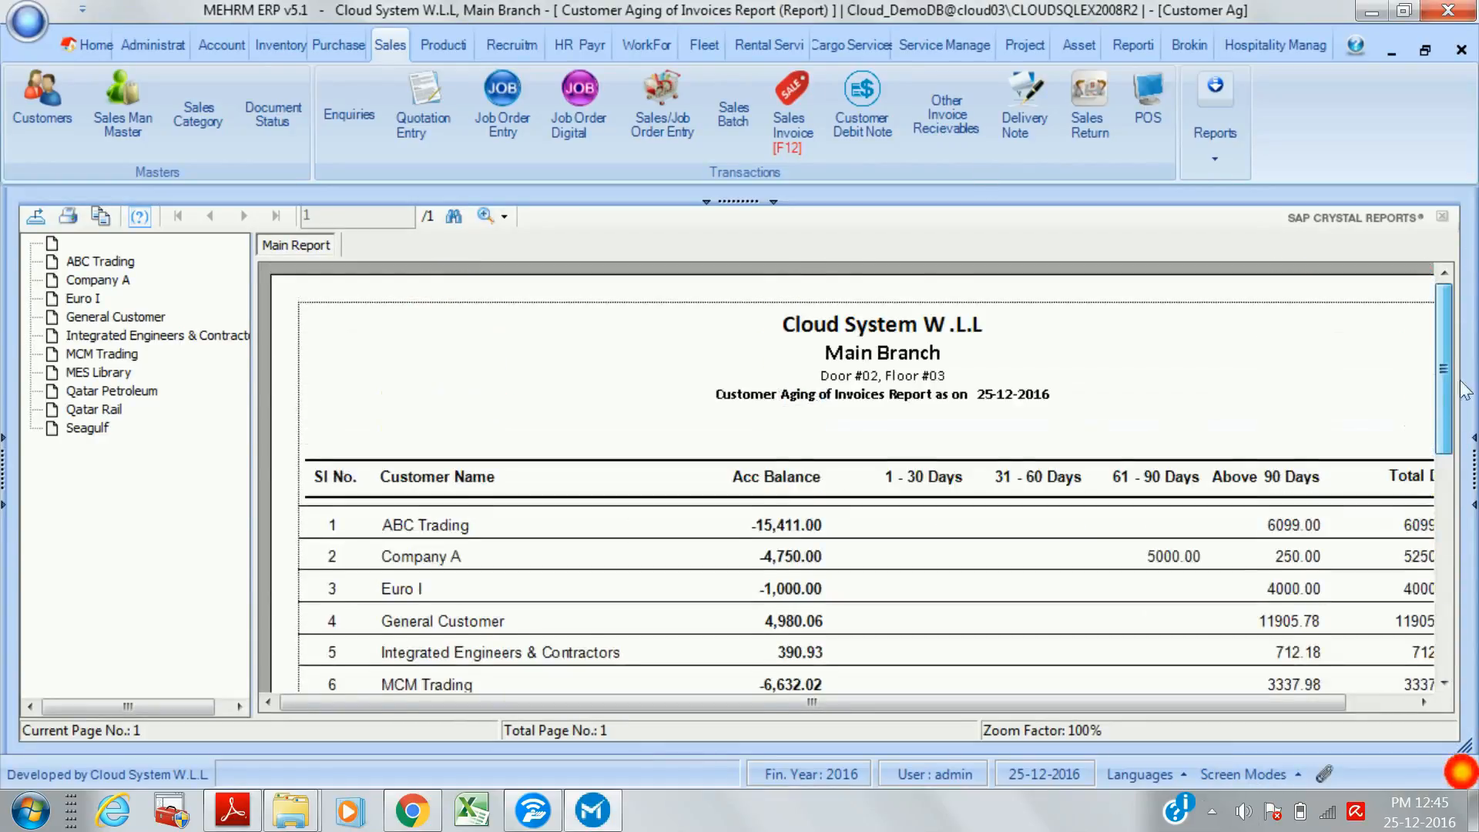
pyautogui.scroll(-5, 1460, 508)
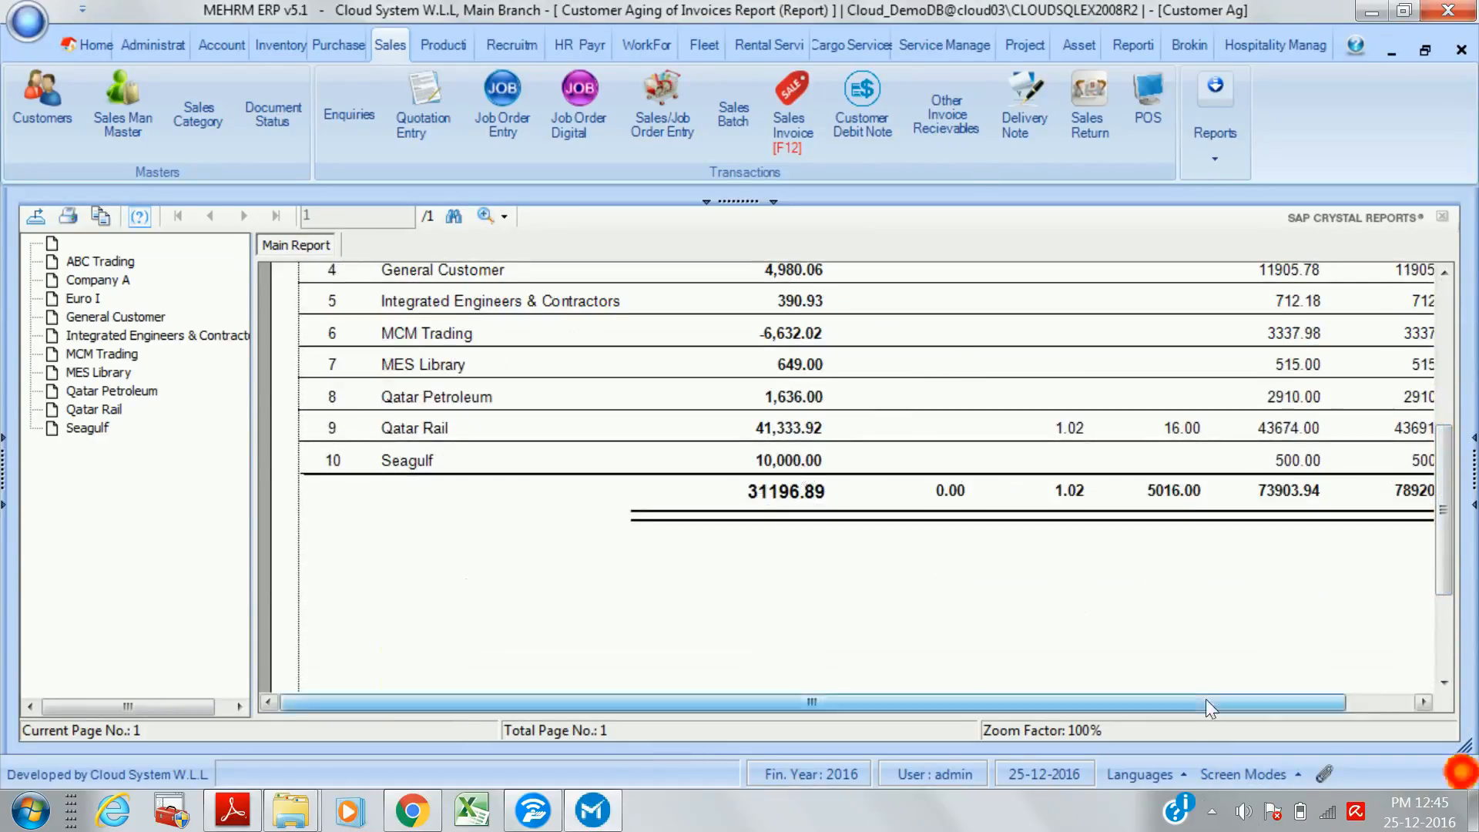
pyautogui.moveTo(1268, 702); pyautogui.dragTo(1333, 688)
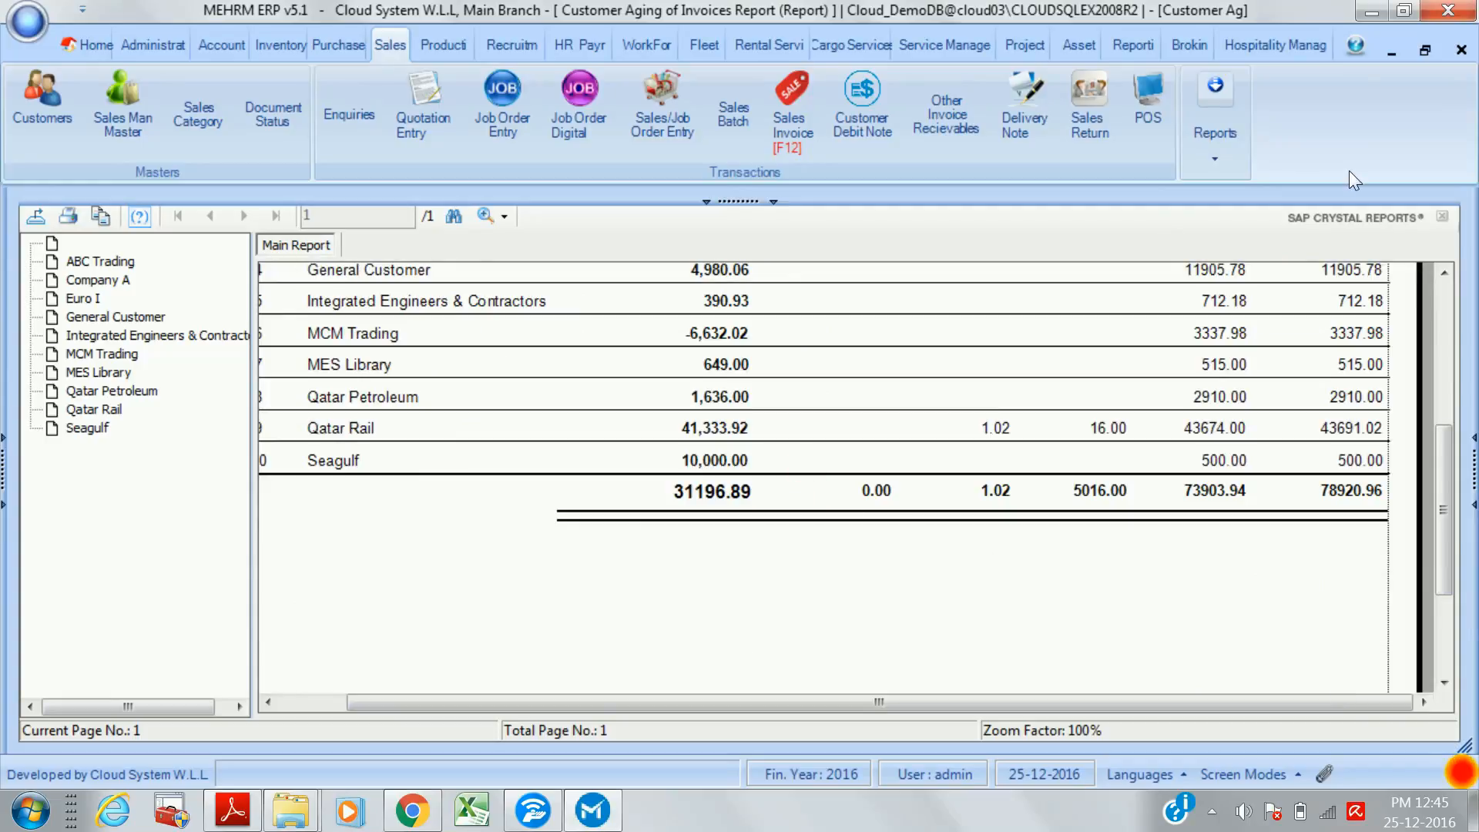
pyautogui.click(1468, 49)
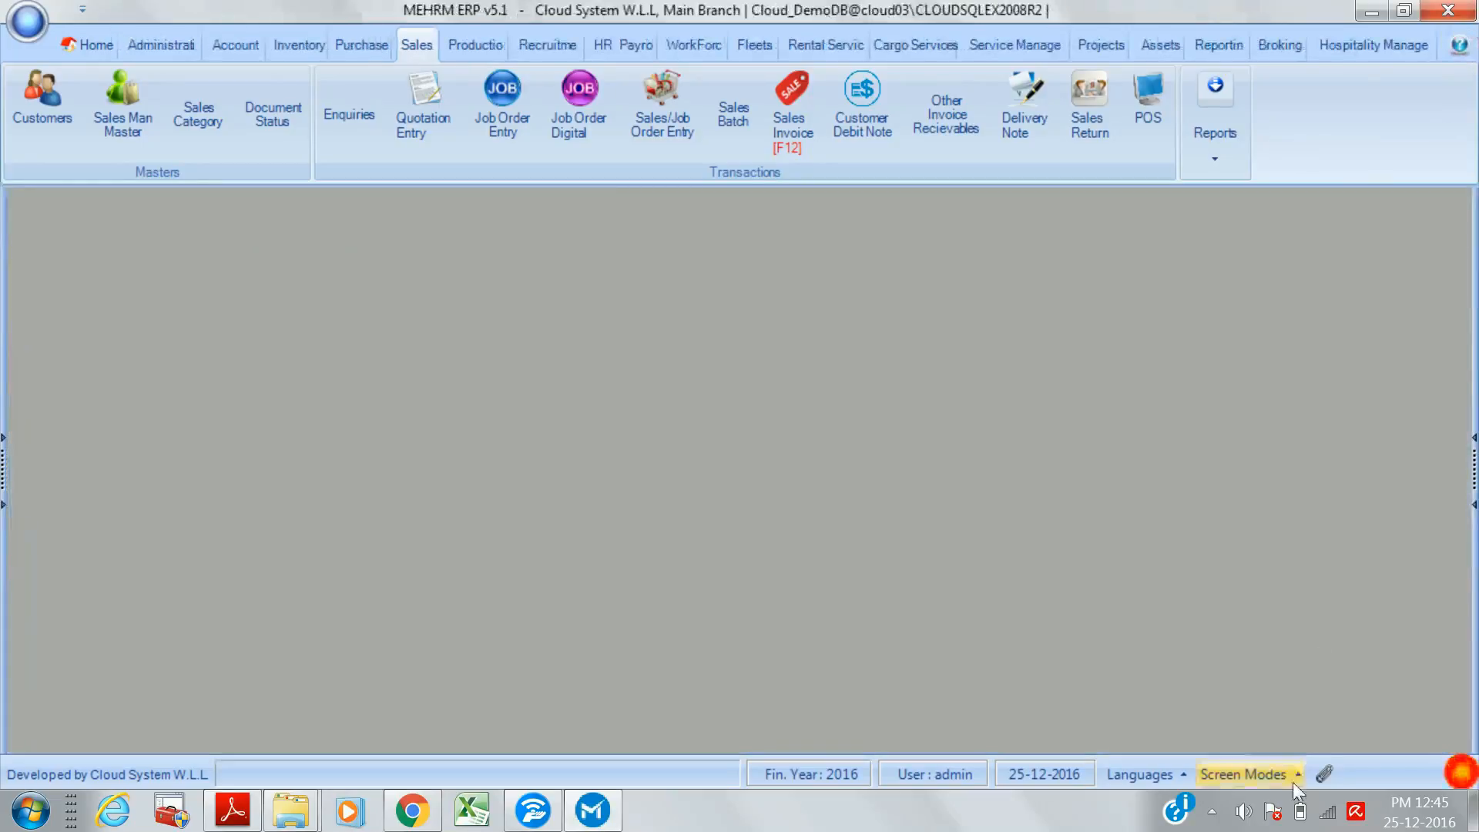
pyautogui.click(1213, 813)
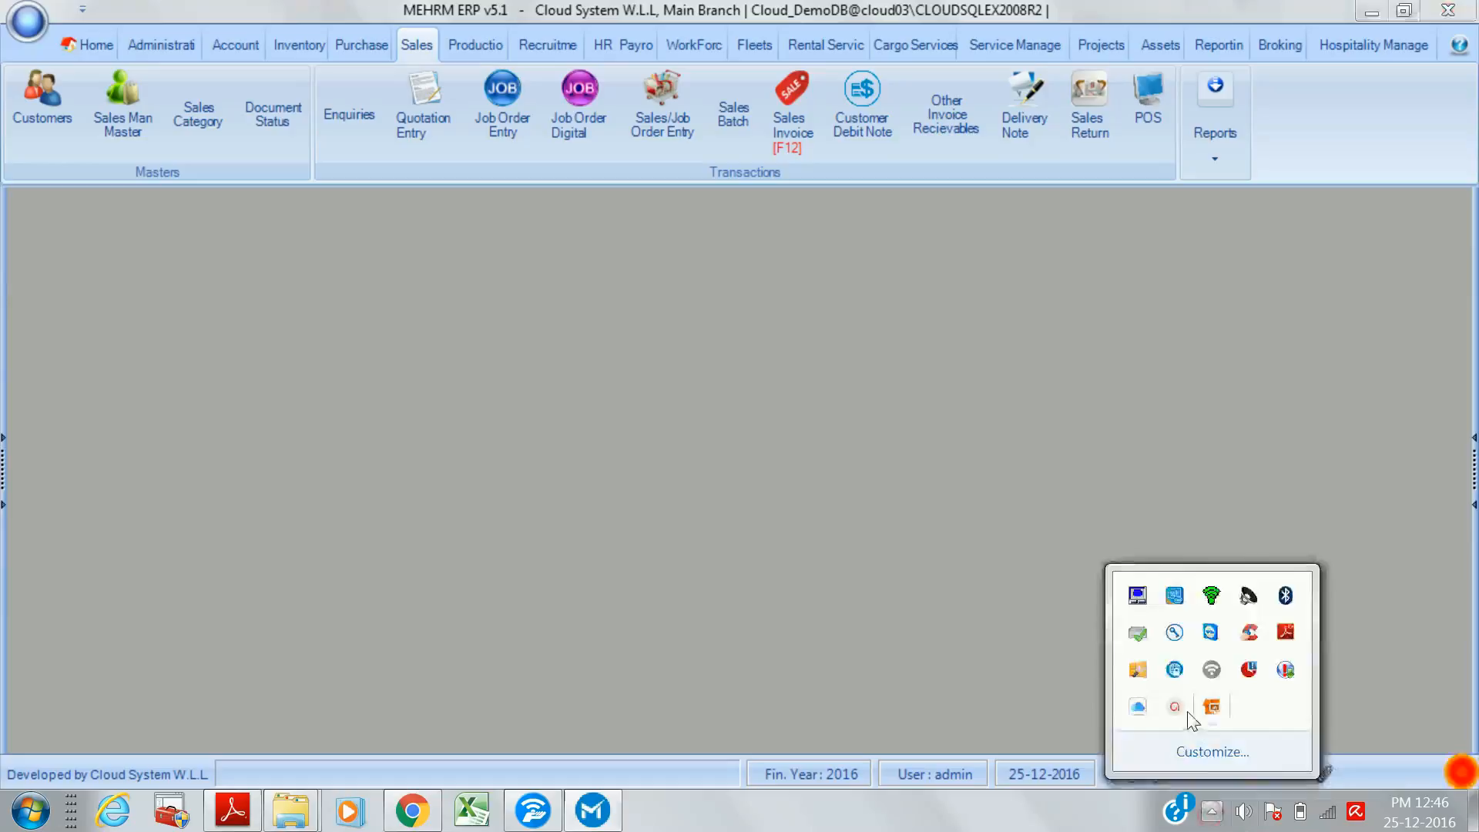
pyautogui.click(1349, 762)
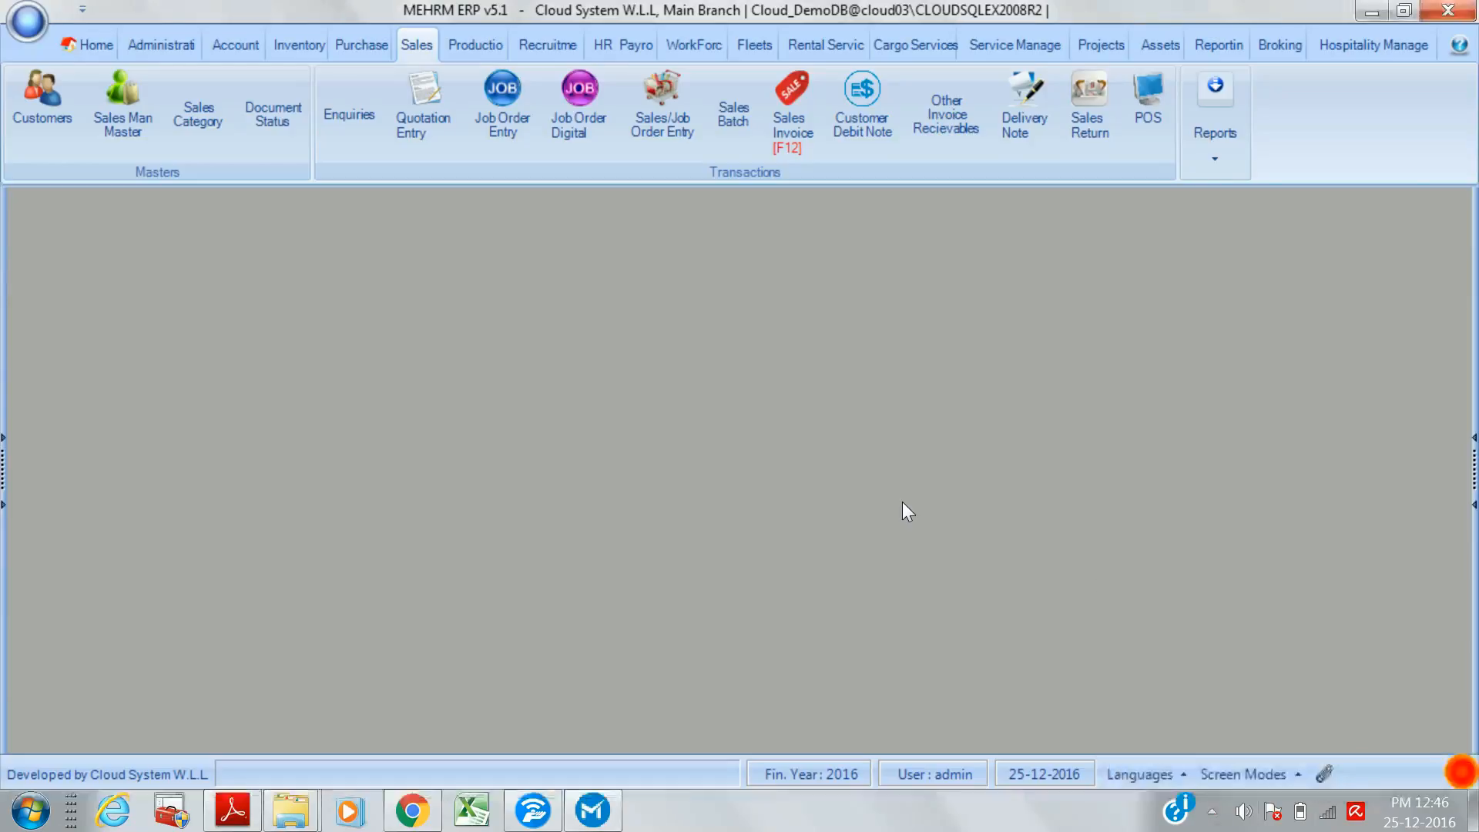
# - Check which additional sales reports are offered under Other Reports, and close the list without opening one
pyautogui.click(1198, 124)
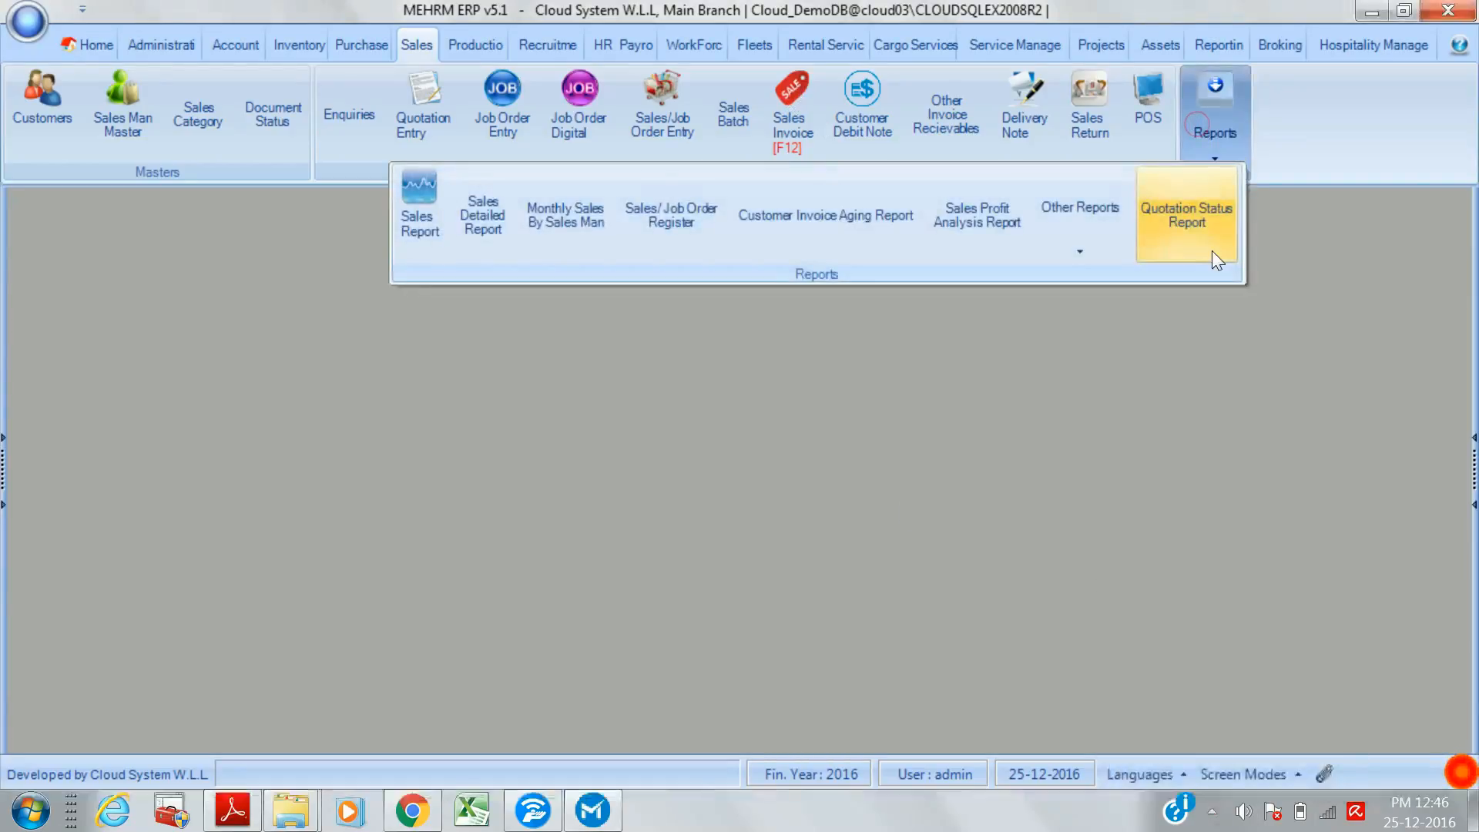
pyautogui.click(1090, 252)
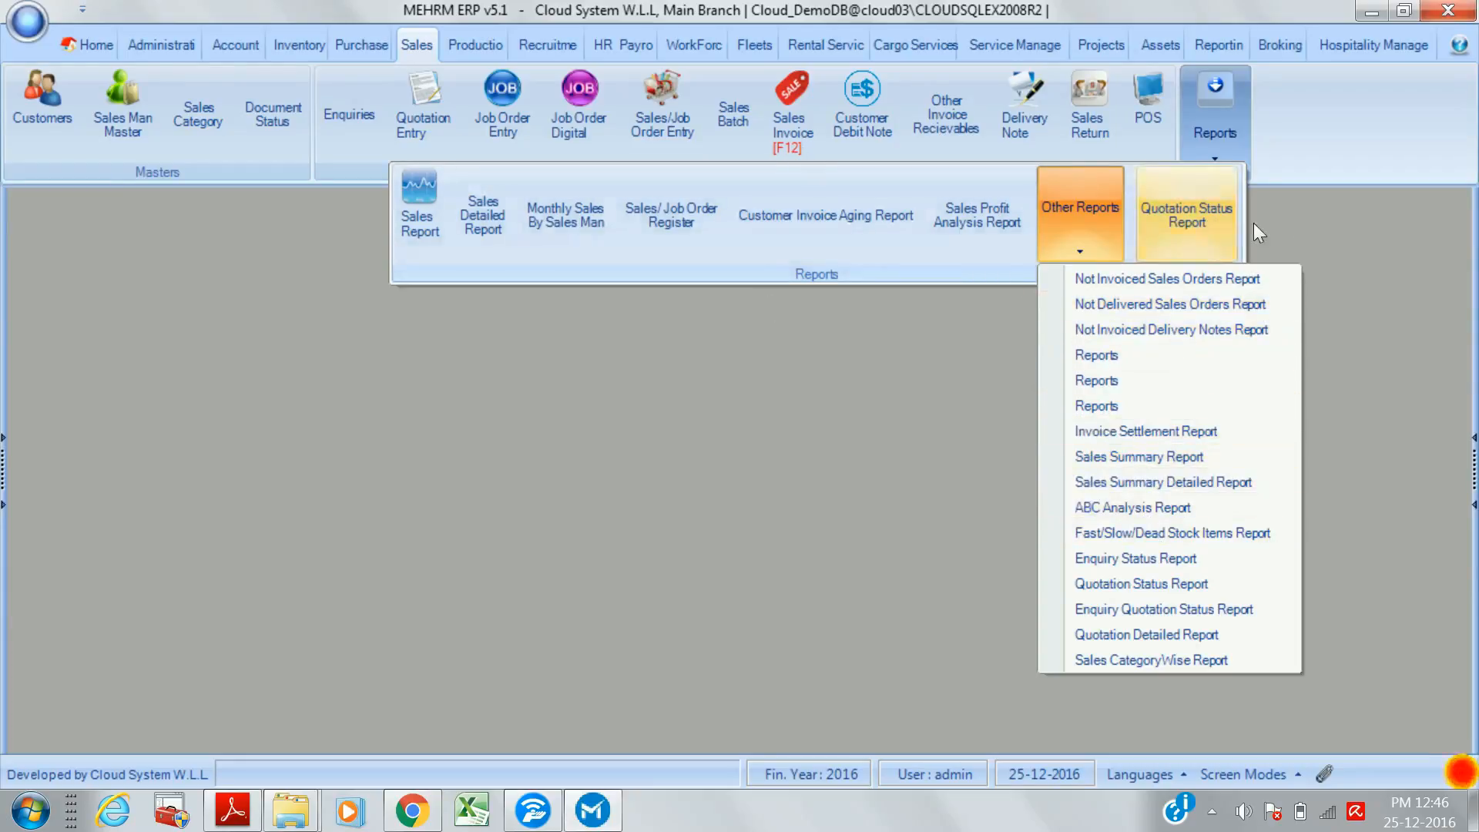
pyautogui.click(1279, 225)
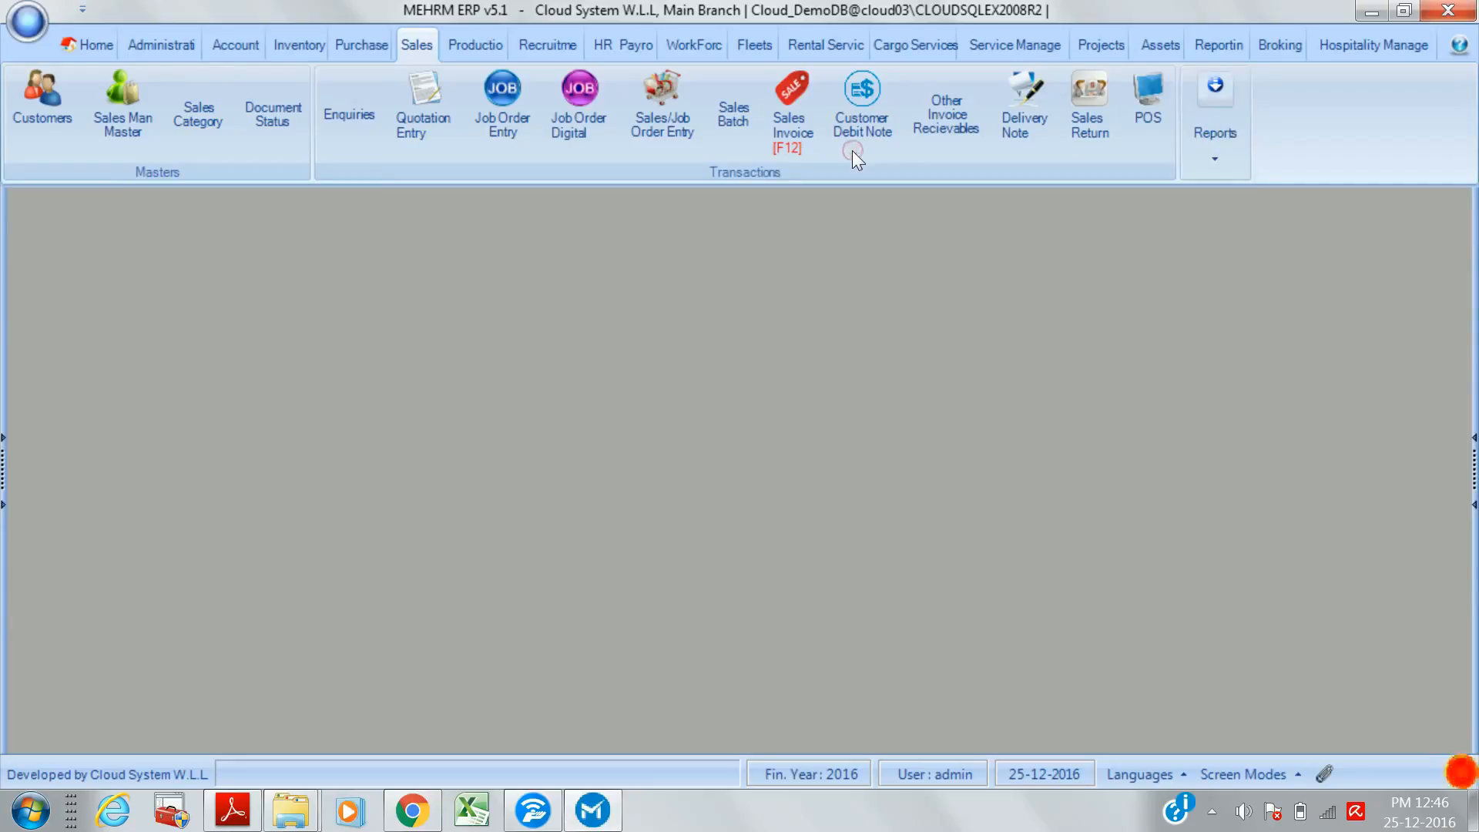
# - Open a new Employee Master form in the HR Payroll module and maximize it
pyautogui.click(618, 46)
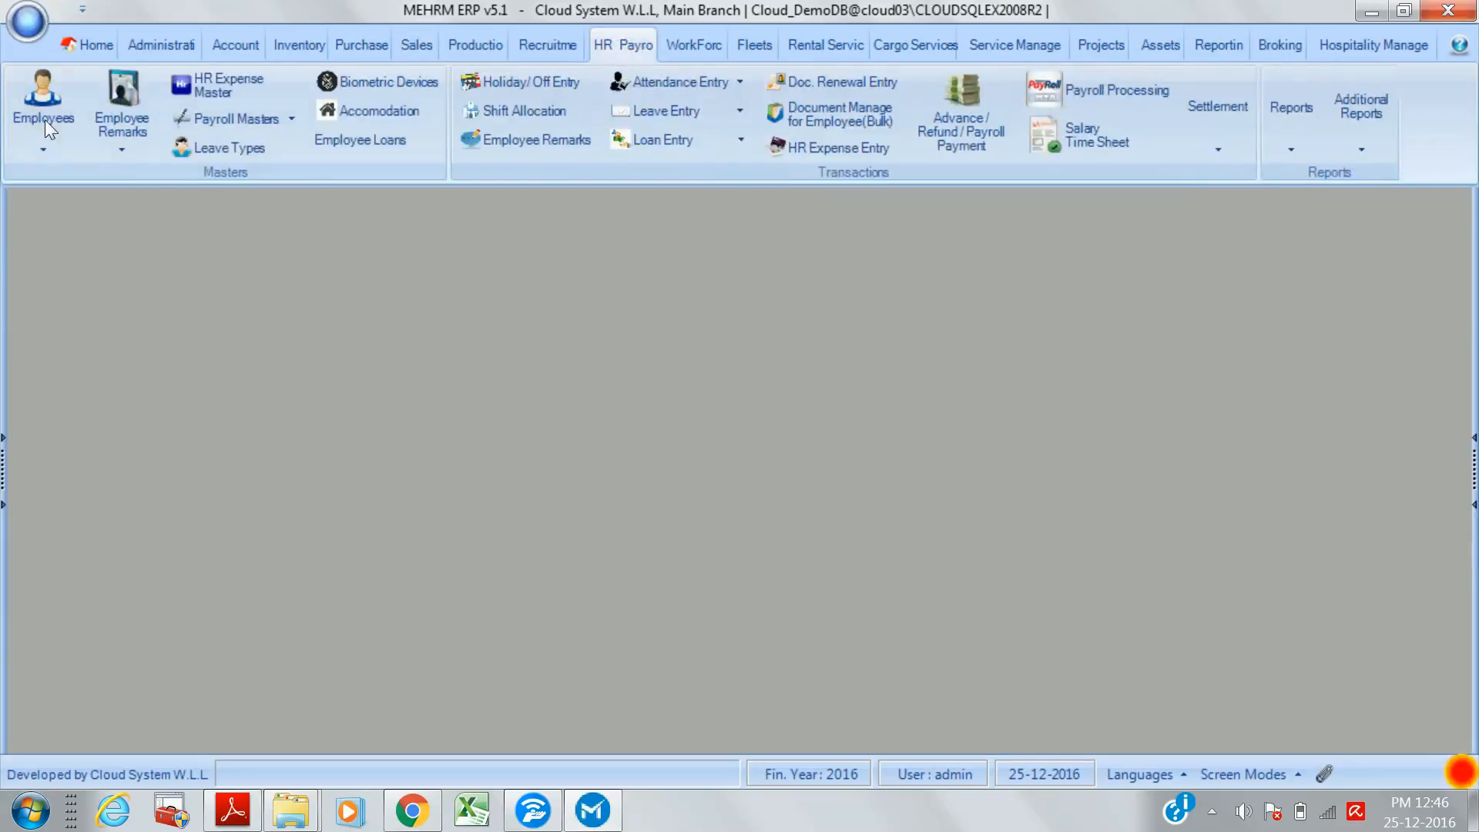
pyautogui.click(49, 150)
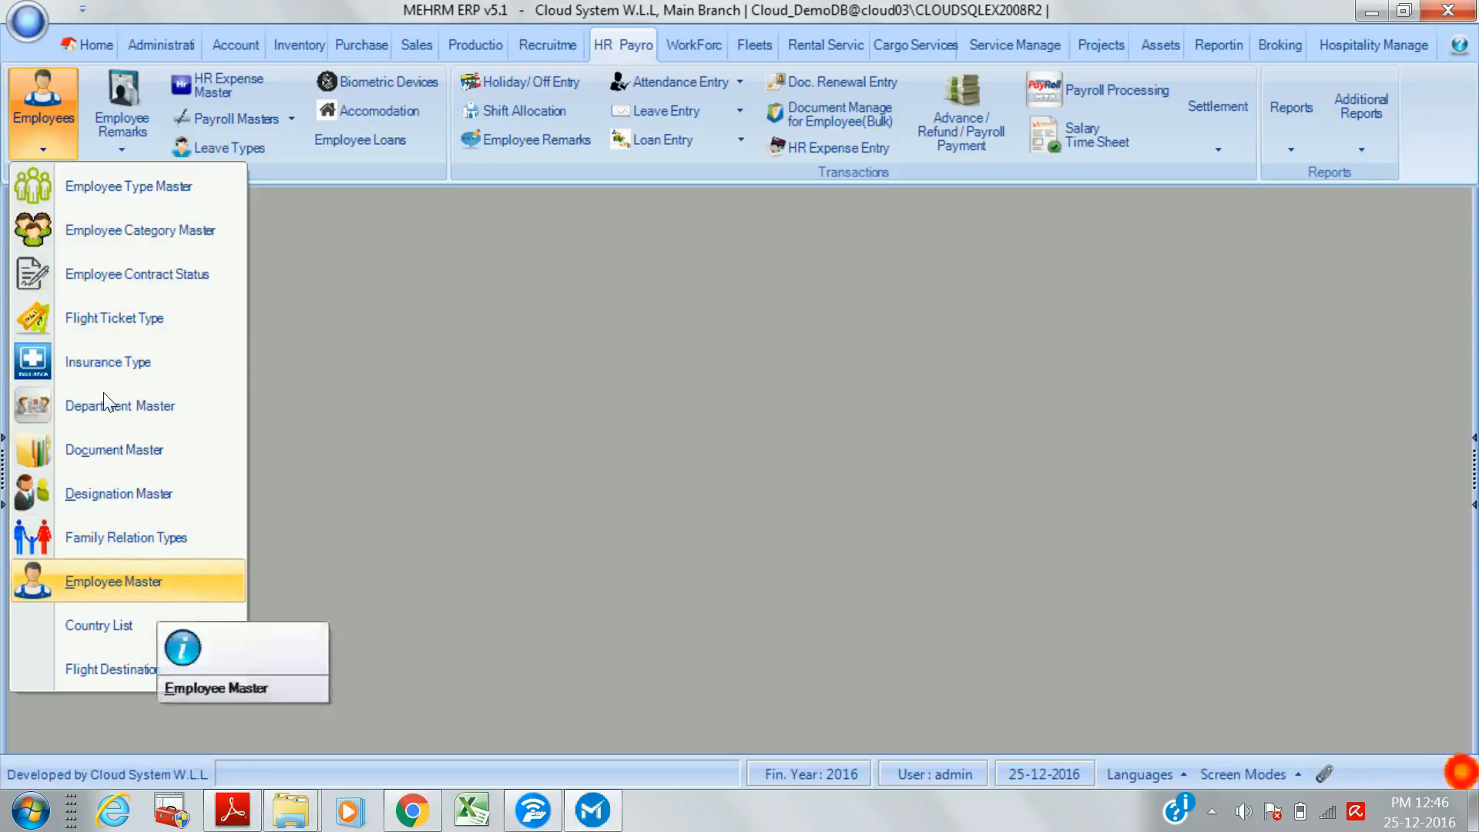
pyautogui.click(155, 589)
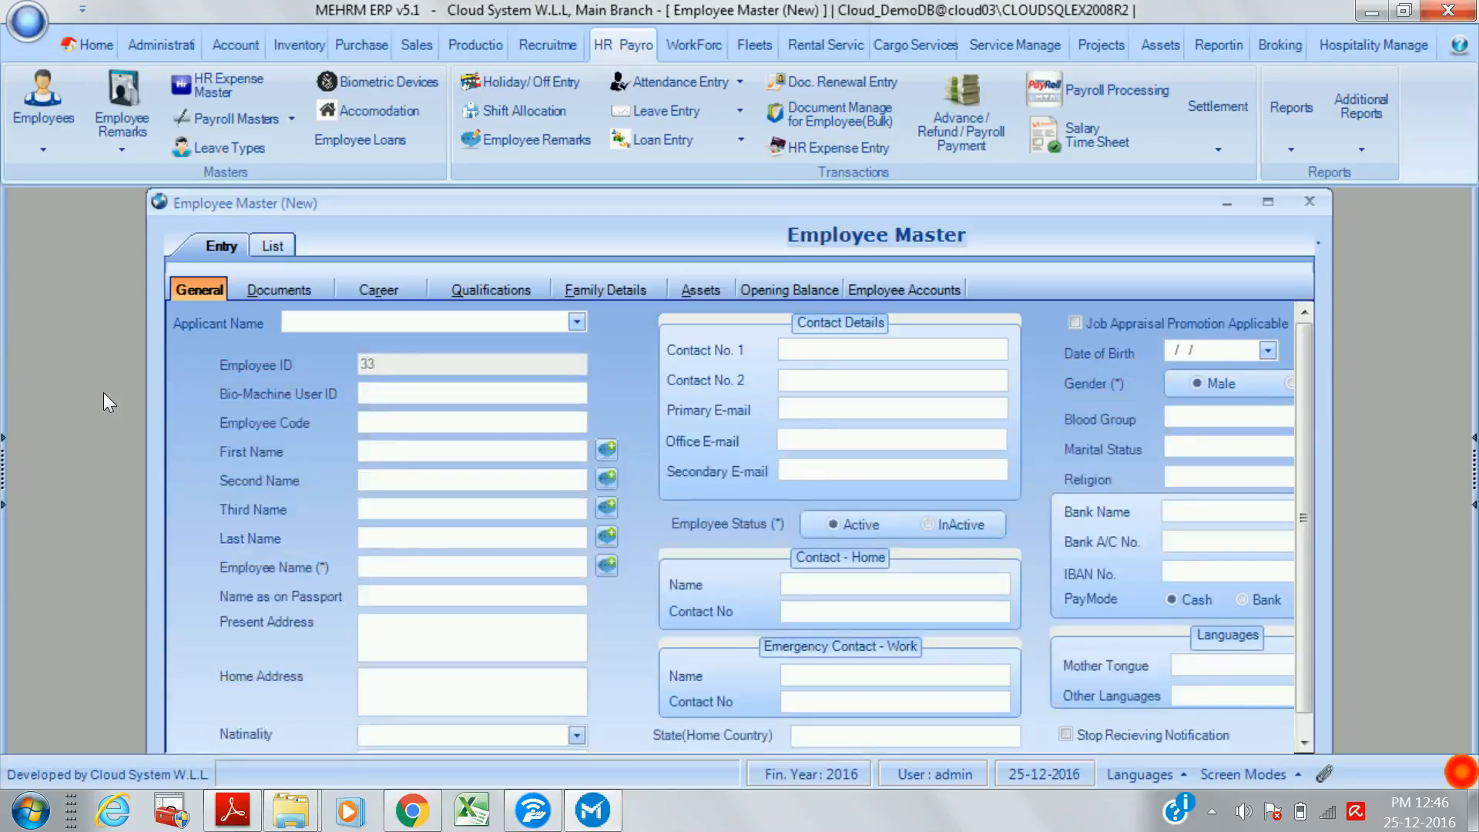
pyautogui.click(1267, 202)
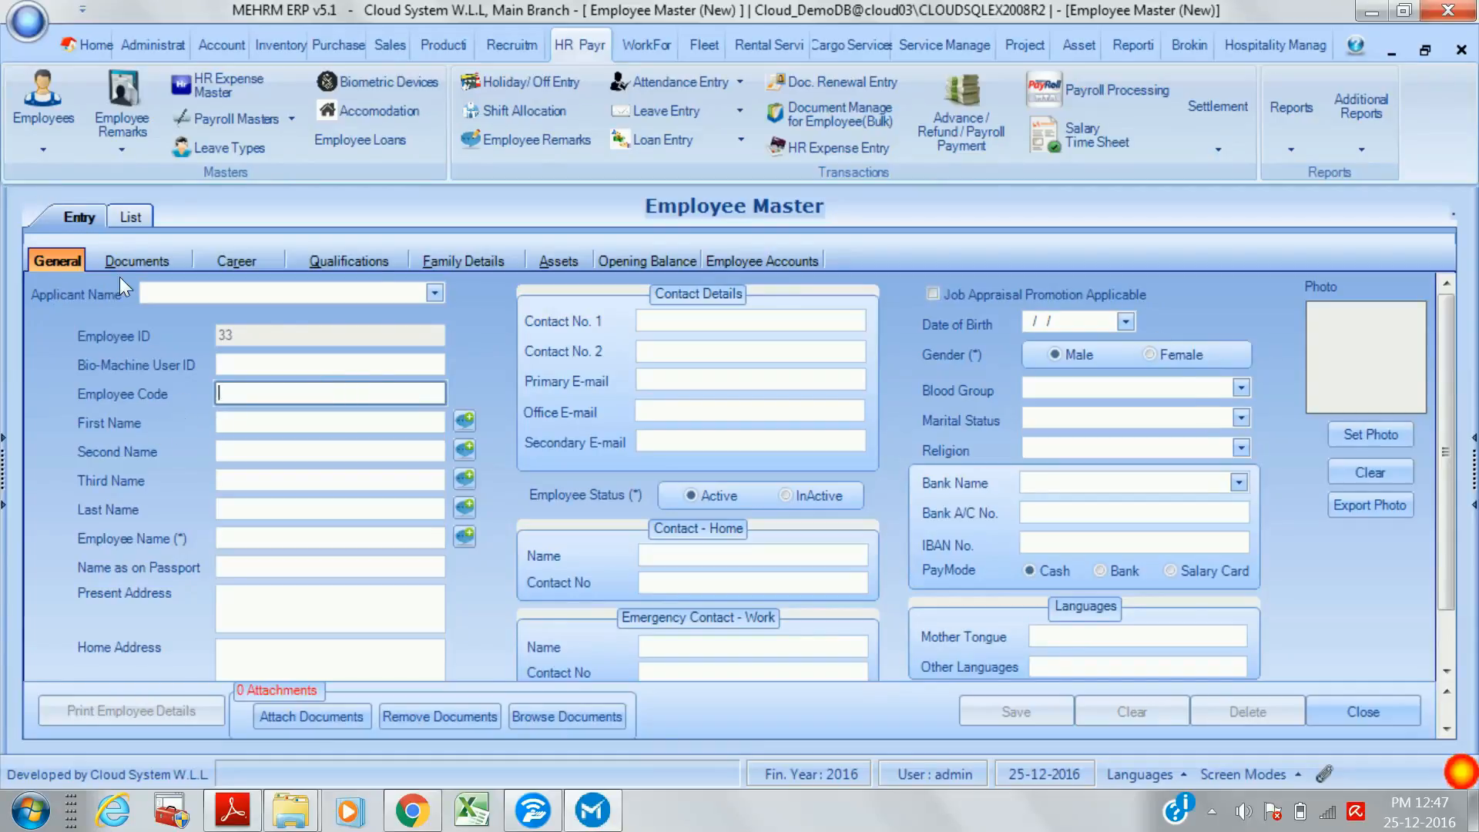
# - Open the fifth employee's record from the employee list and check the available applicant names
pyautogui.click(127, 220)
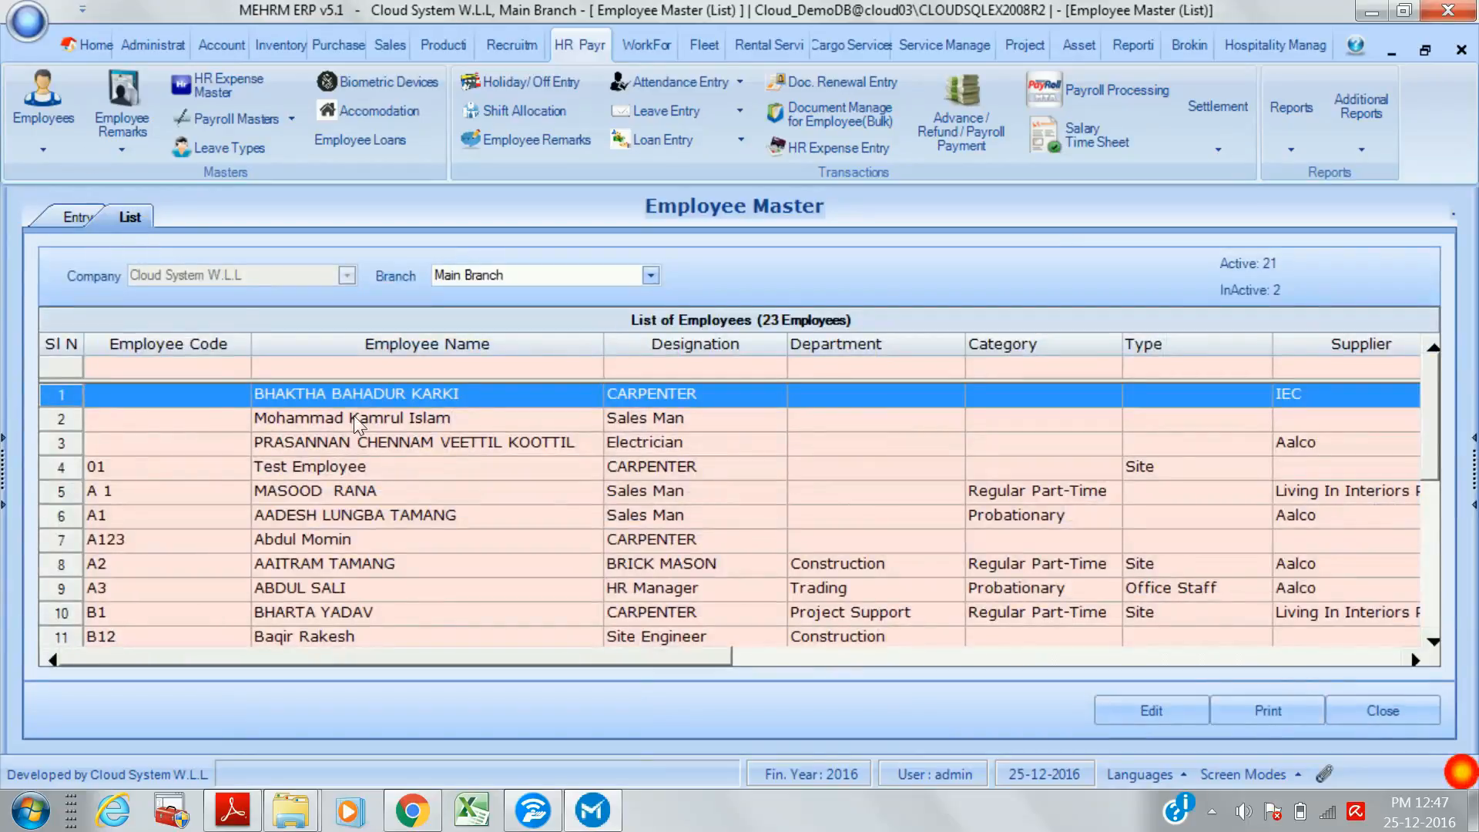
pyautogui.click(349, 497)
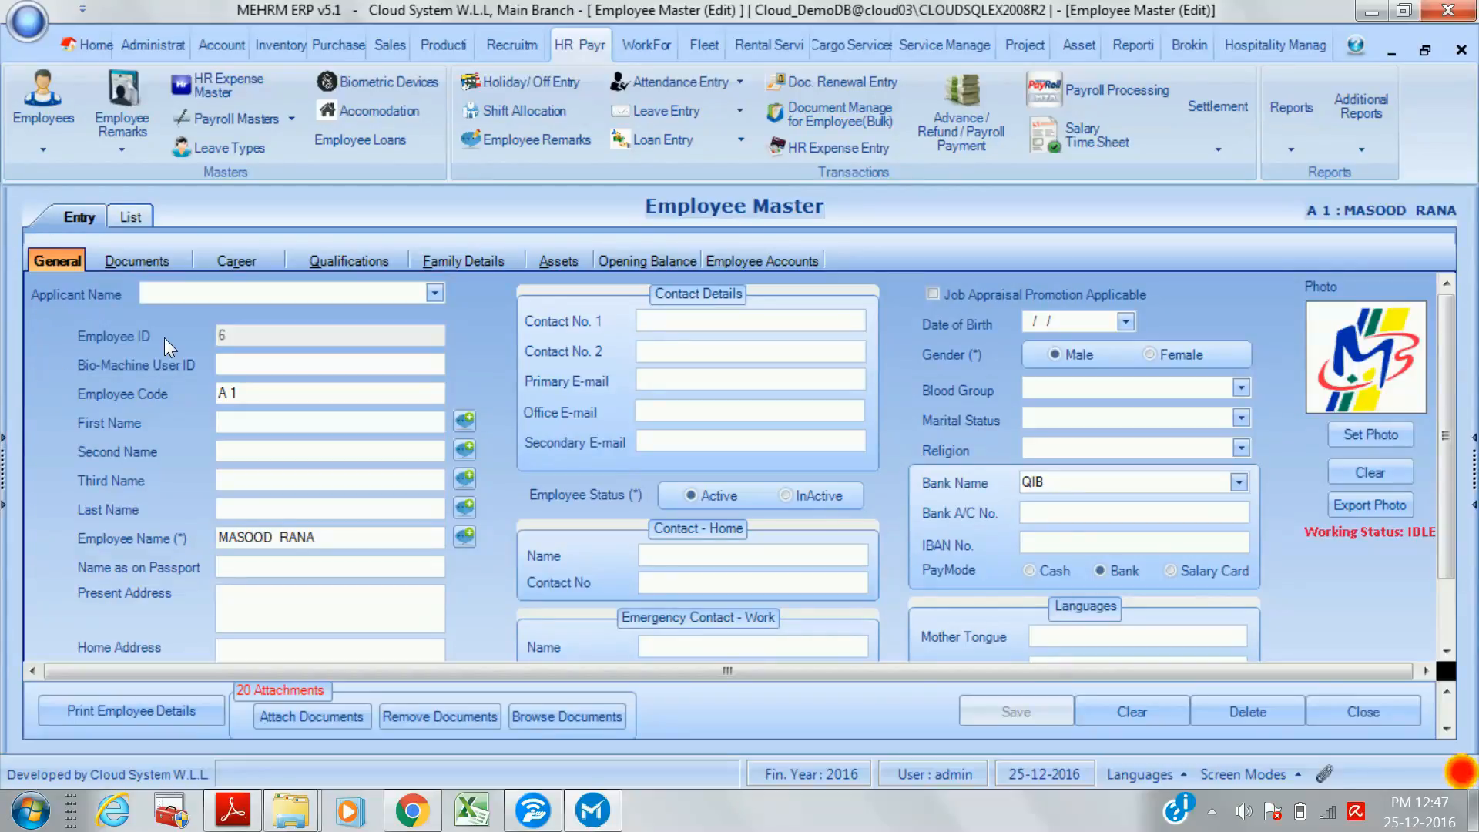
pyautogui.click(432, 295)
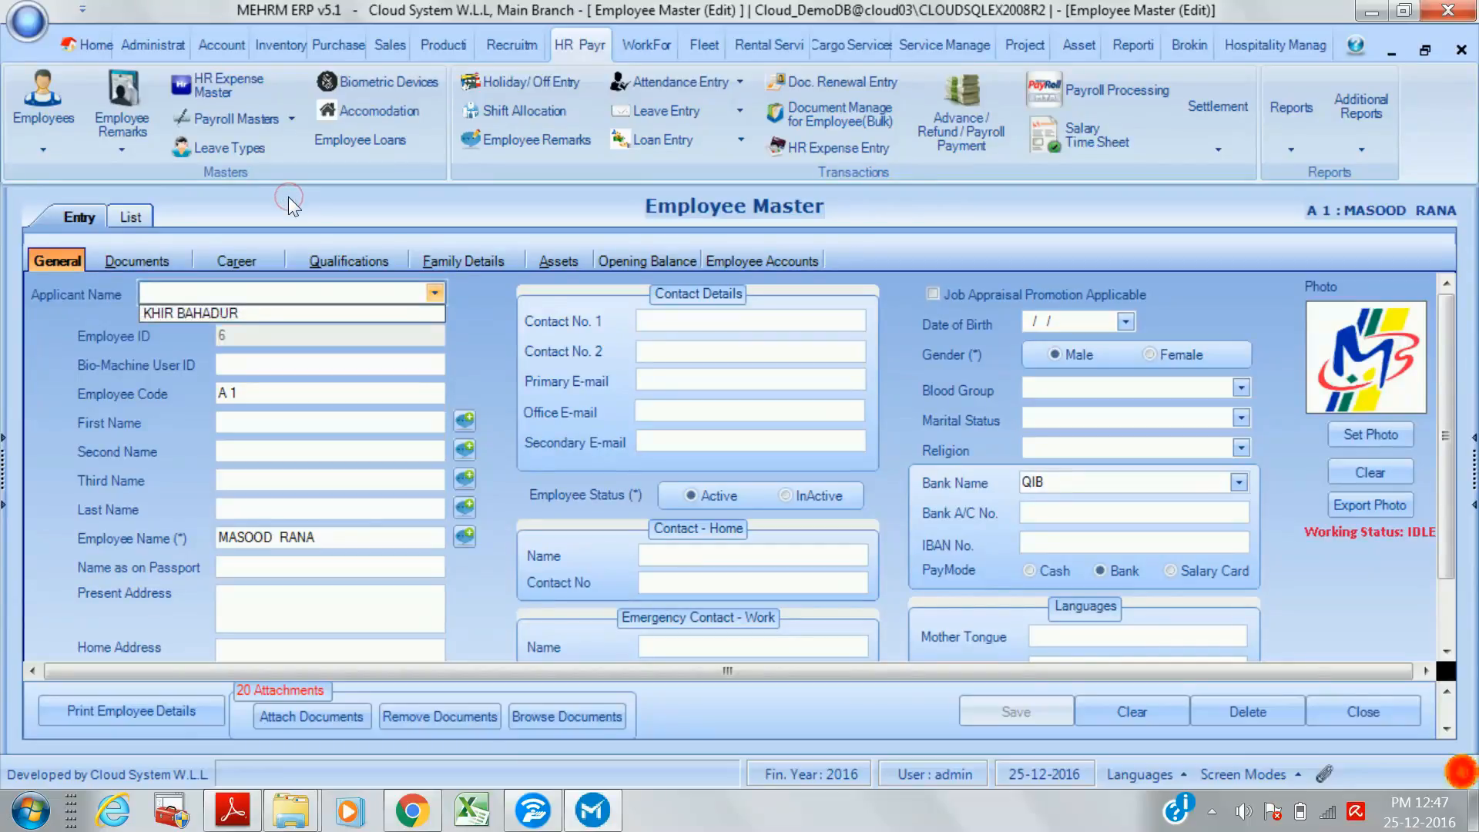
# - Fill the employee record from the available applicant and review the remaining General details
pyautogui.click(247, 209)
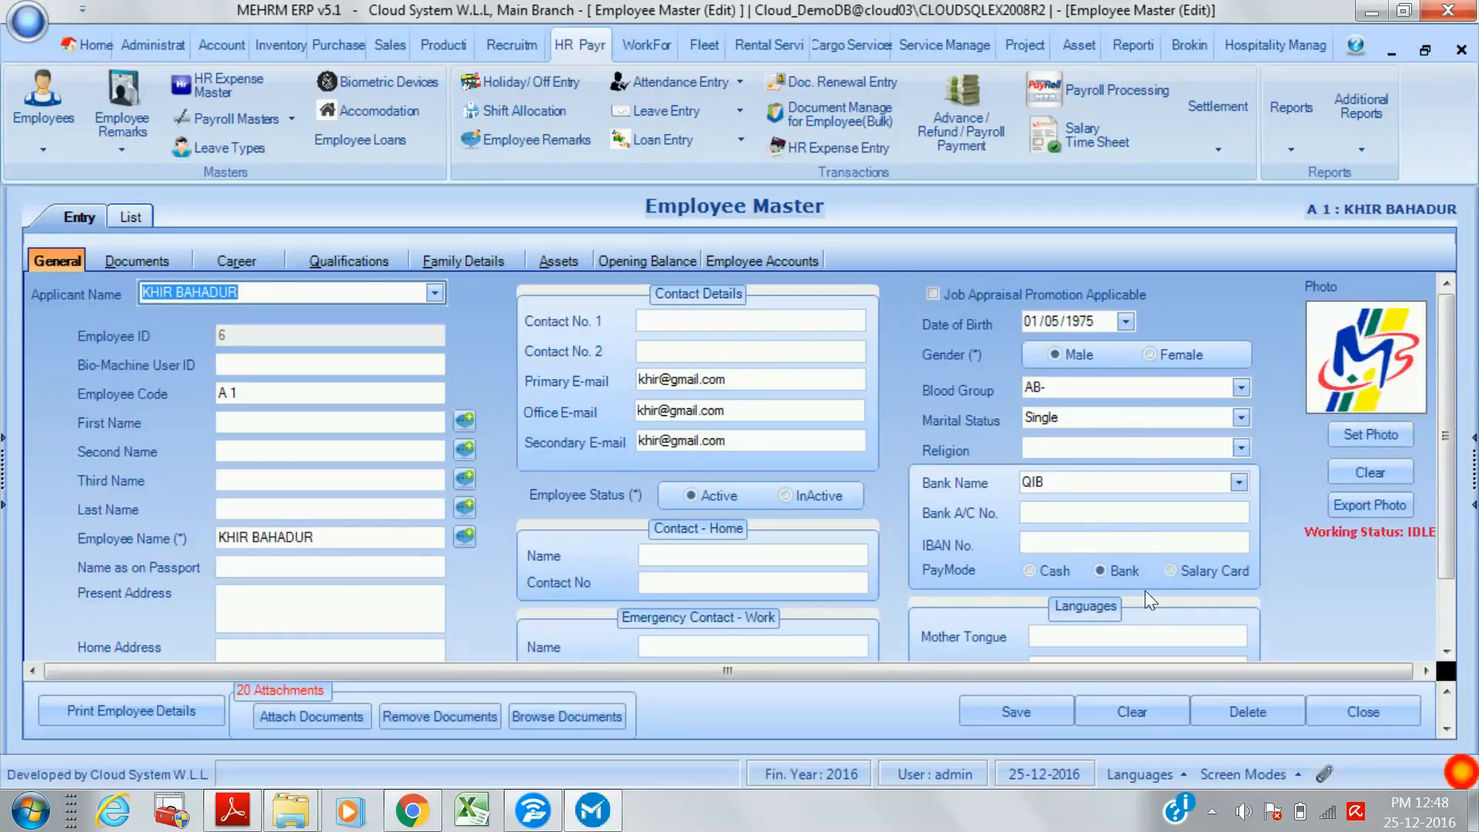
pyautogui.click(1447, 652)
pyautogui.click(1450, 653)
pyautogui.click(1450, 652)
pyautogui.click(1450, 652)
pyautogui.click(1450, 653)
pyautogui.scroll(-1, 1449, 561)
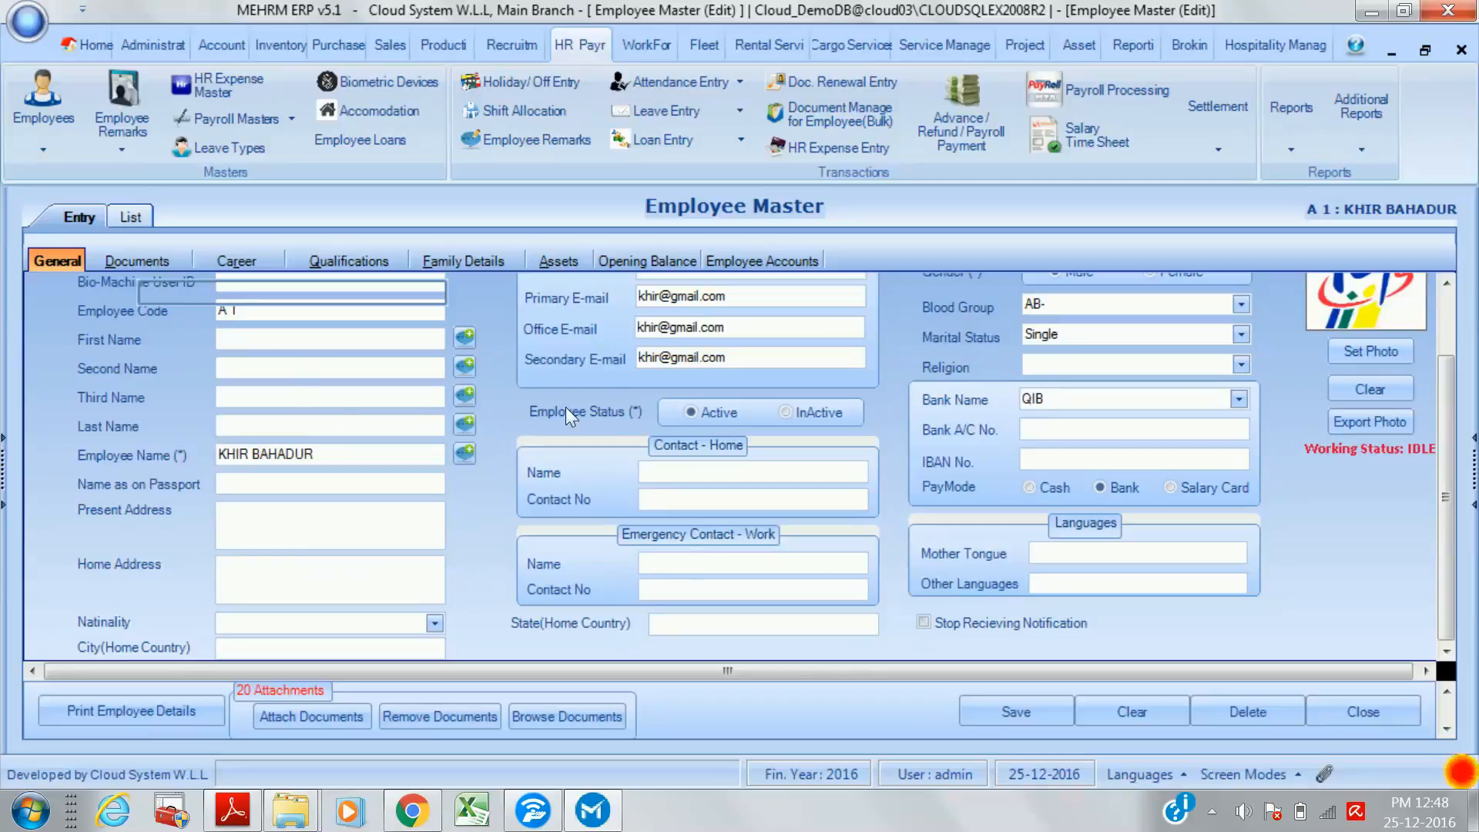
# - Add a Blood Group row to the employee's Documents and go through its document number, date and file name fields
pyautogui.click(124, 258)
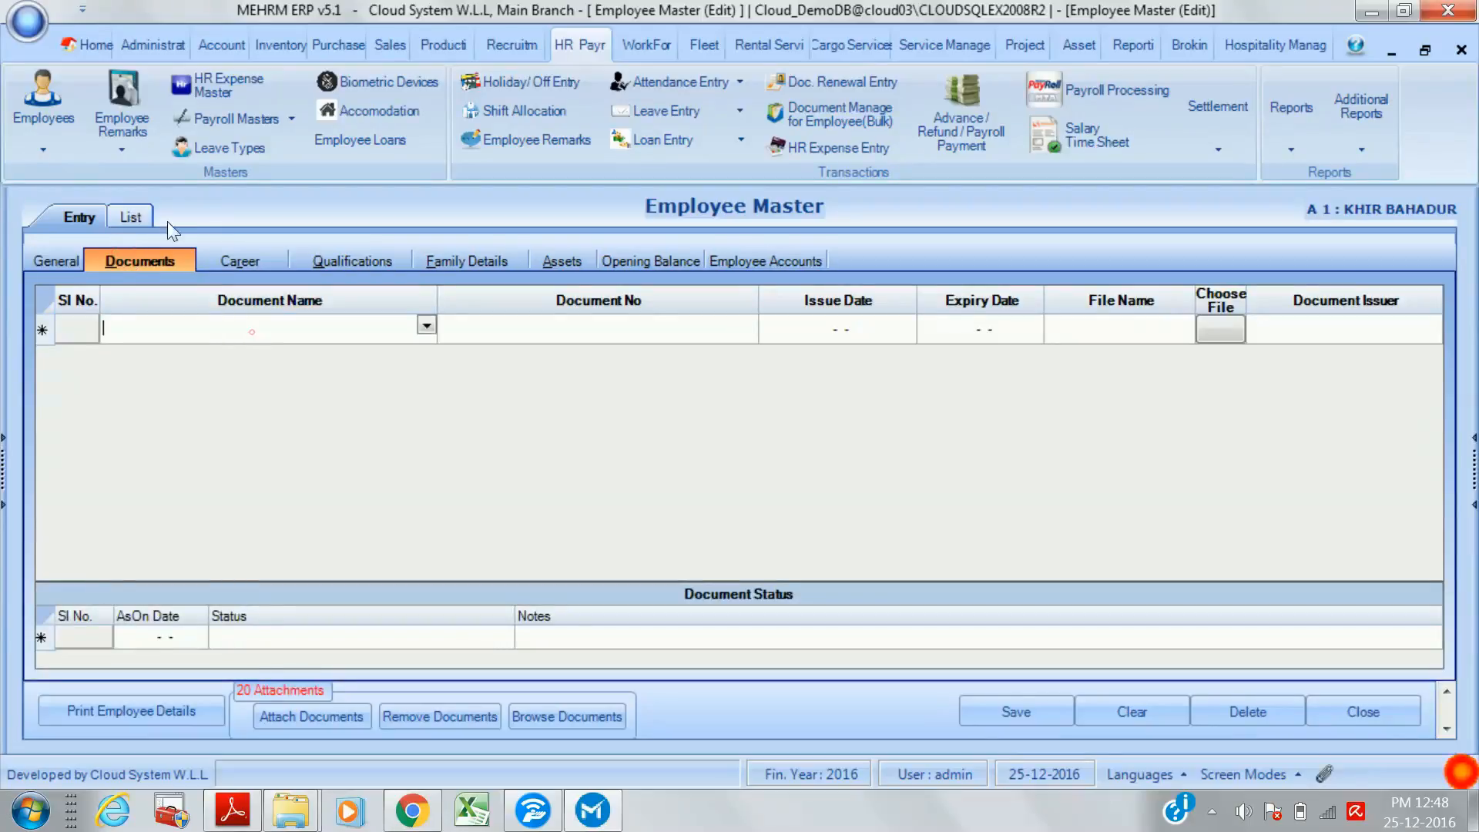
pyautogui.click(426, 327)
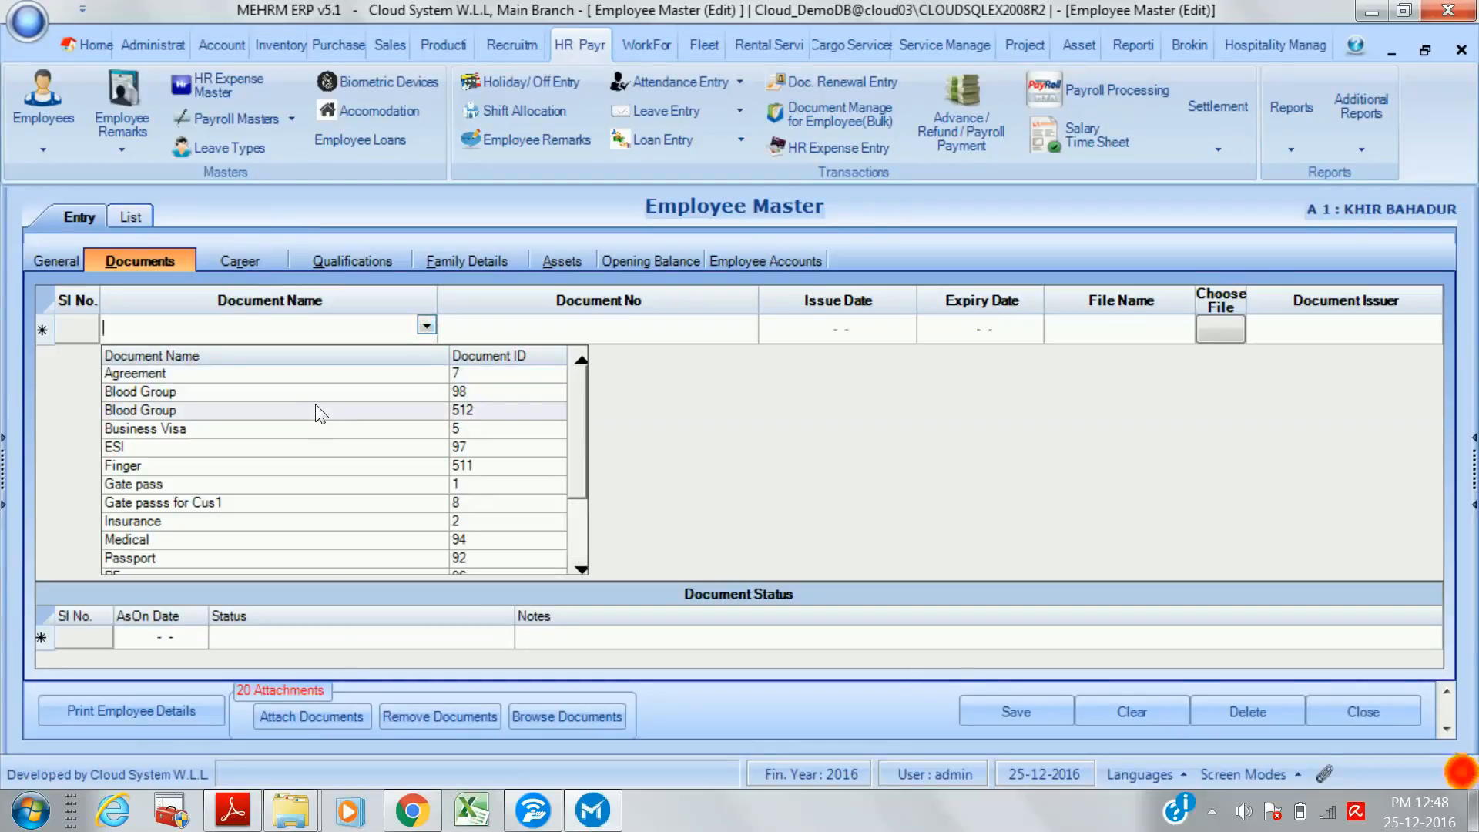
pyautogui.click(209, 269)
pyautogui.click(550, 331)
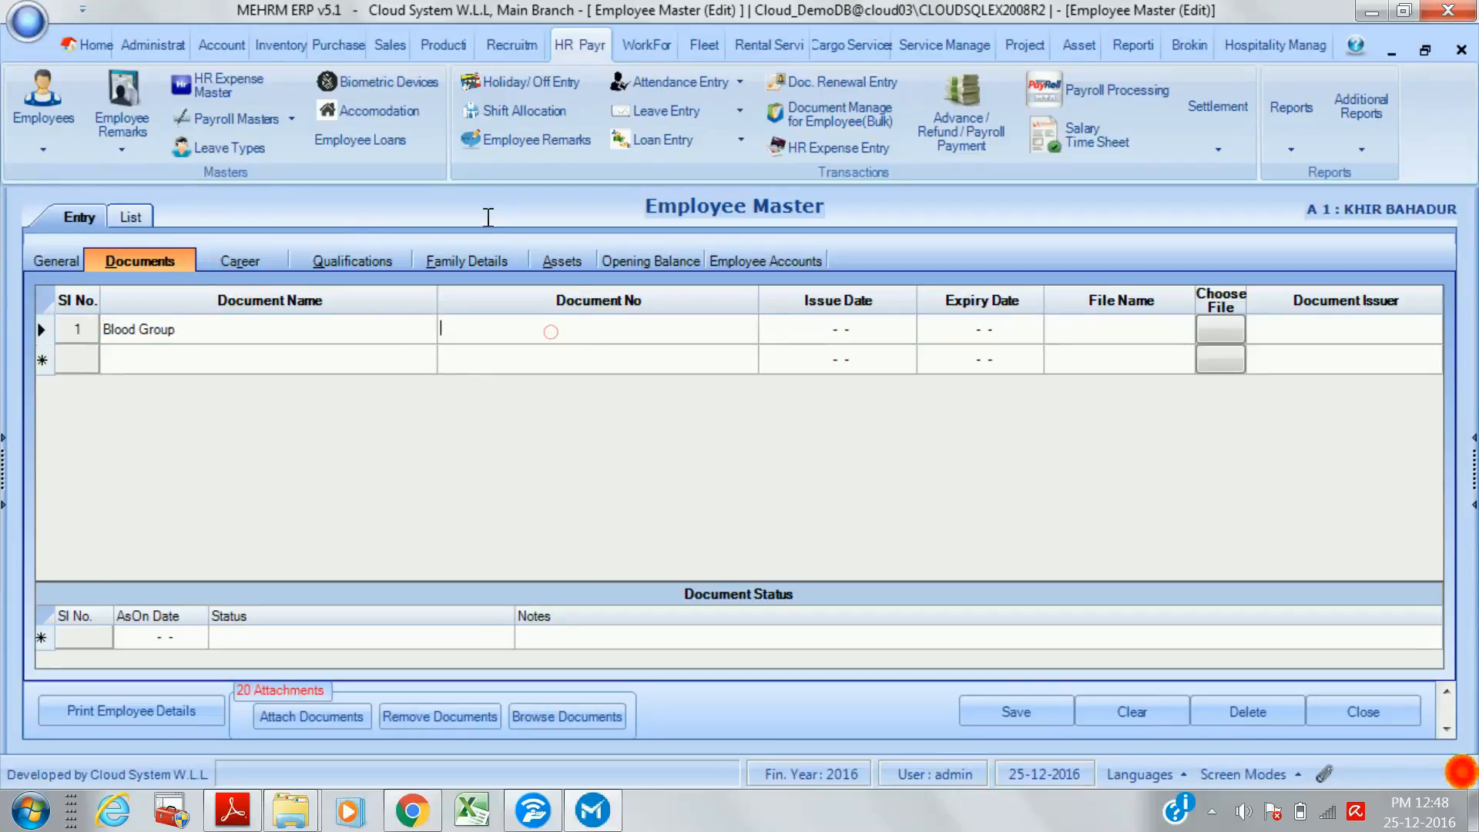
pyautogui.click(833, 330)
pyautogui.click(976, 328)
pyautogui.click(1149, 328)
pyautogui.press('Escape')
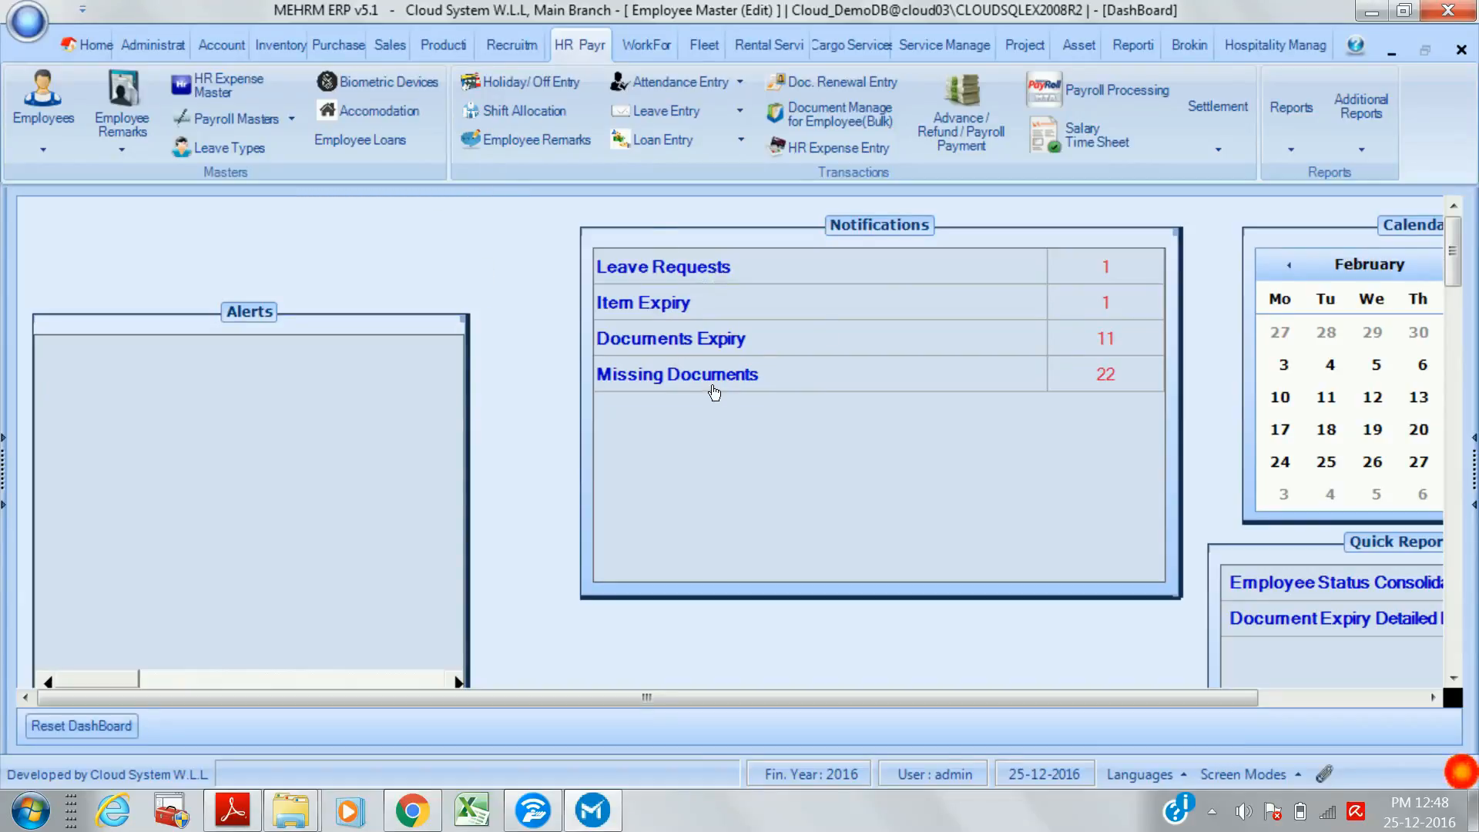
# - Examine the Documents Expiry notification on the dashboard, including the employees with expired or soon expiring visas
pyautogui.click(707, 348)
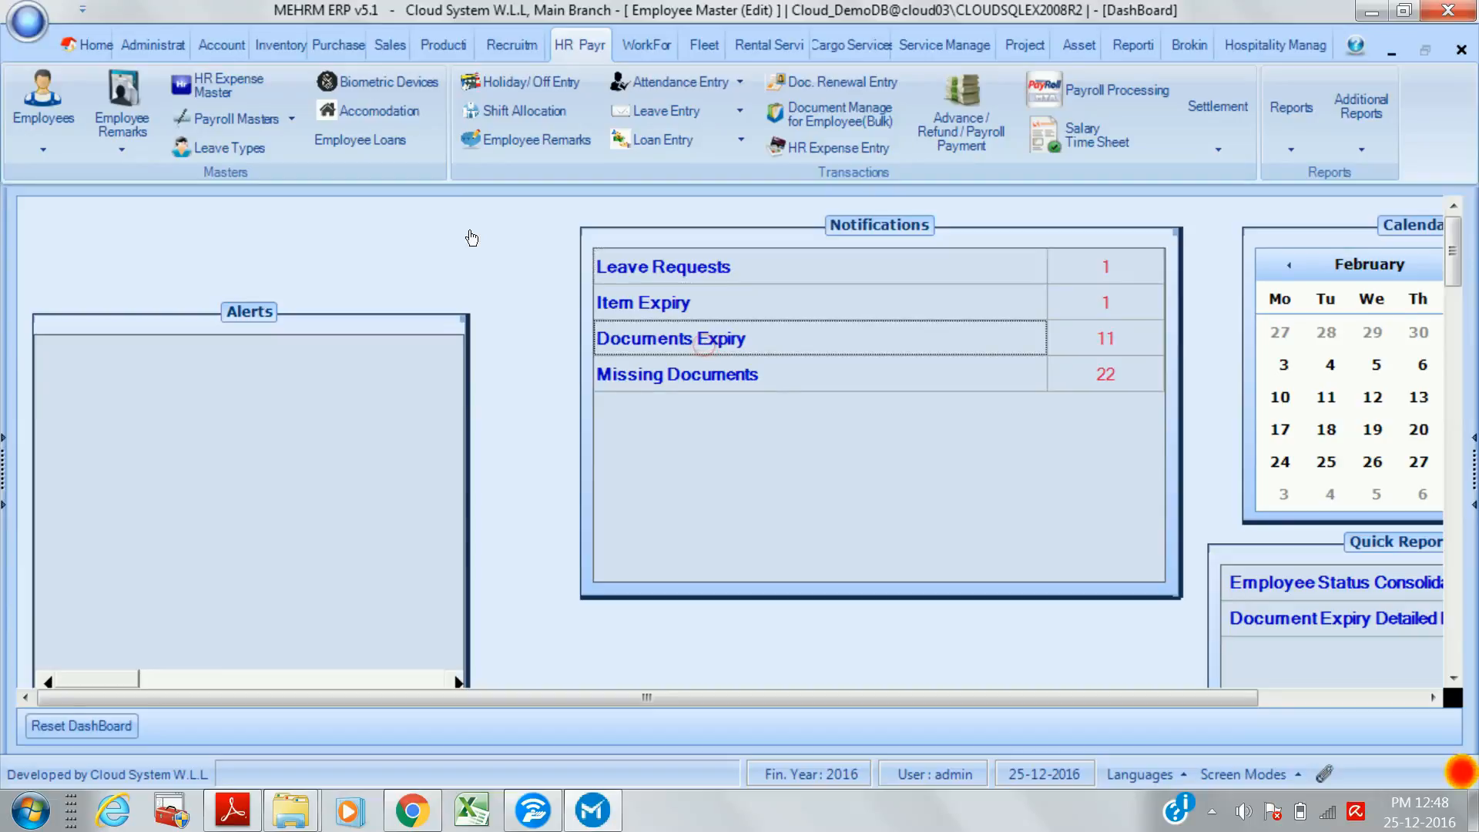
pyautogui.doubleClick(703, 343)
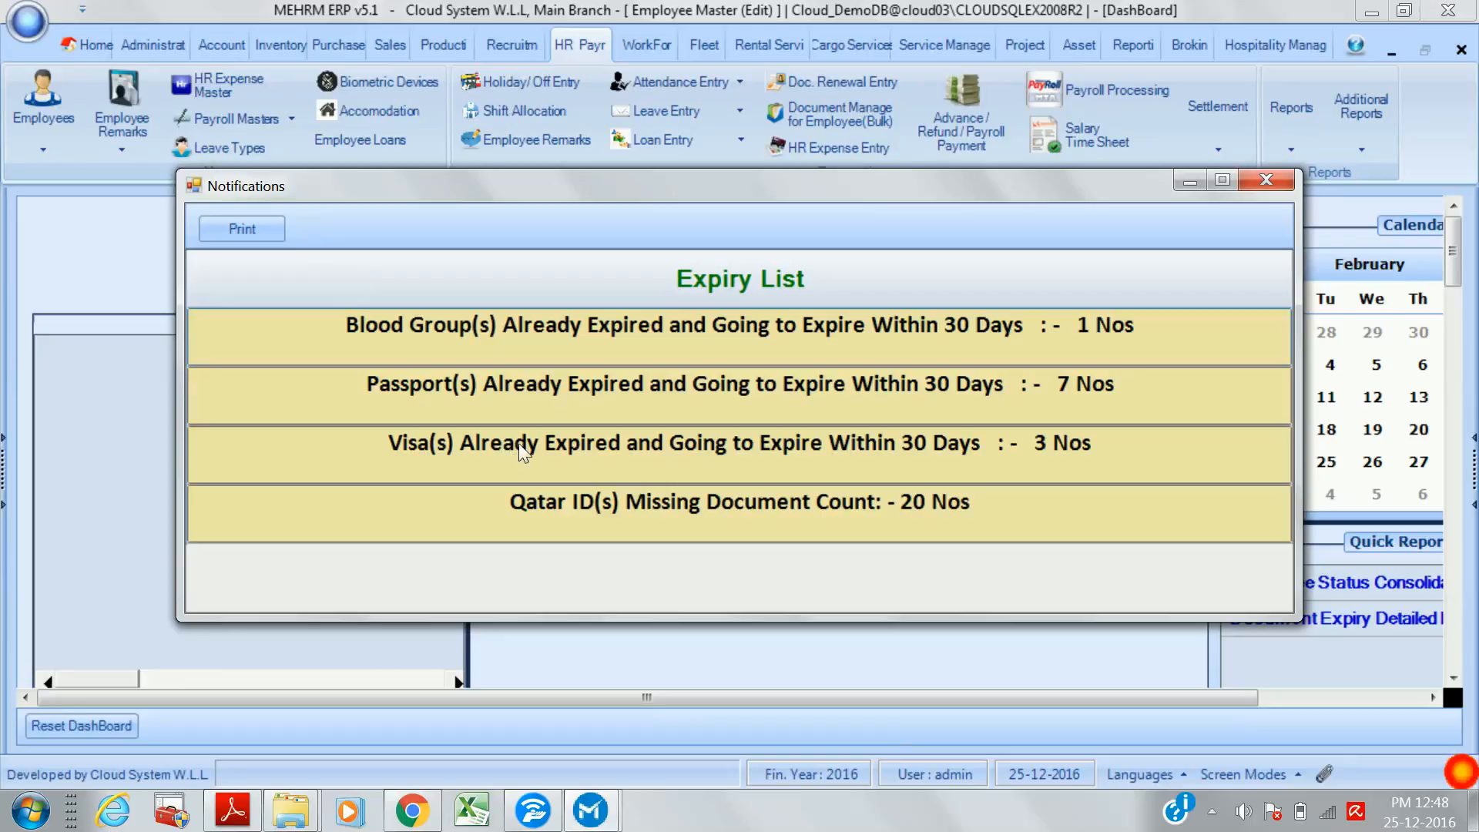
pyautogui.doubleClick(583, 447)
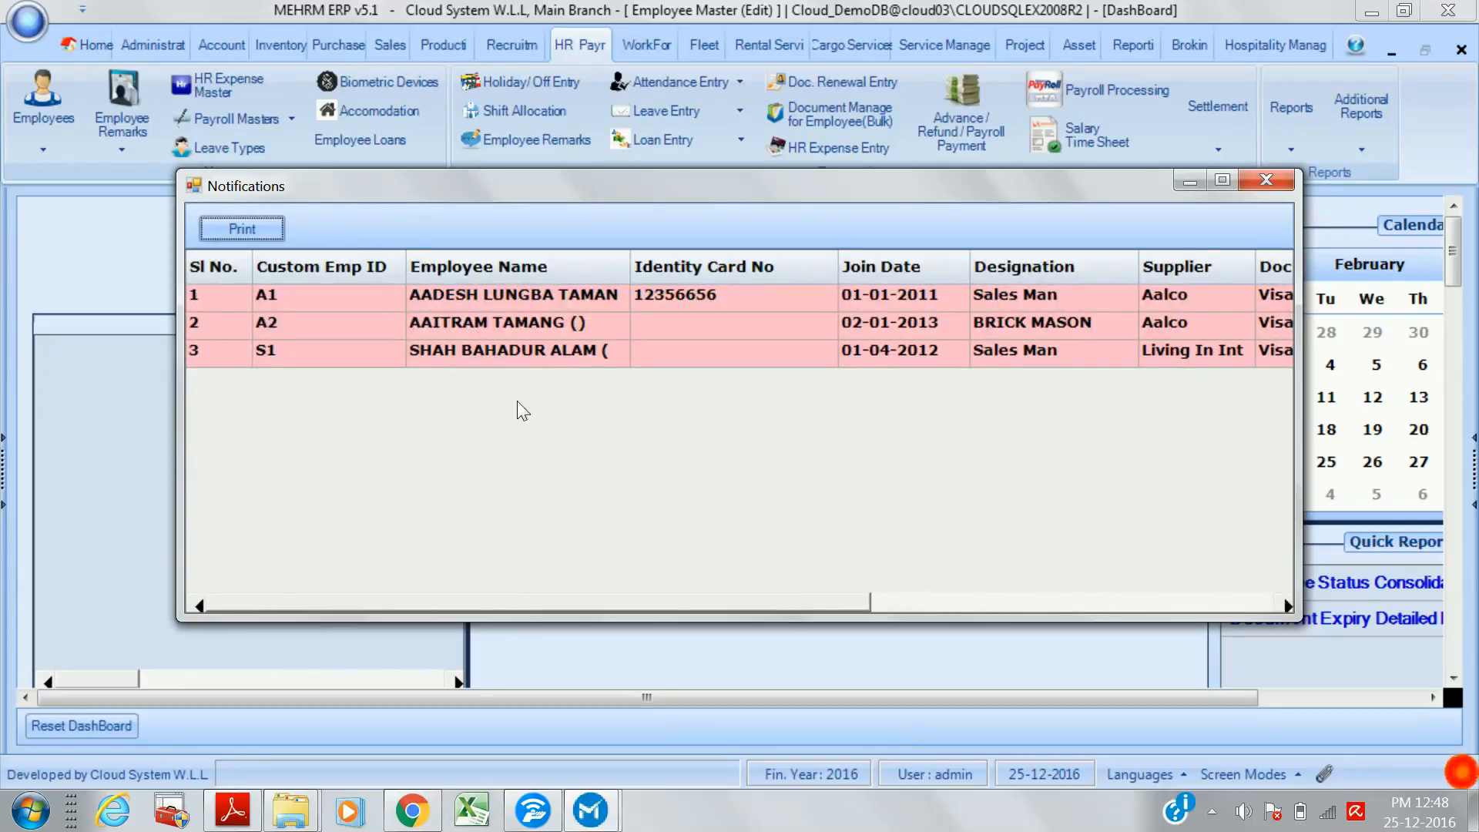
pyautogui.click(506, 303)
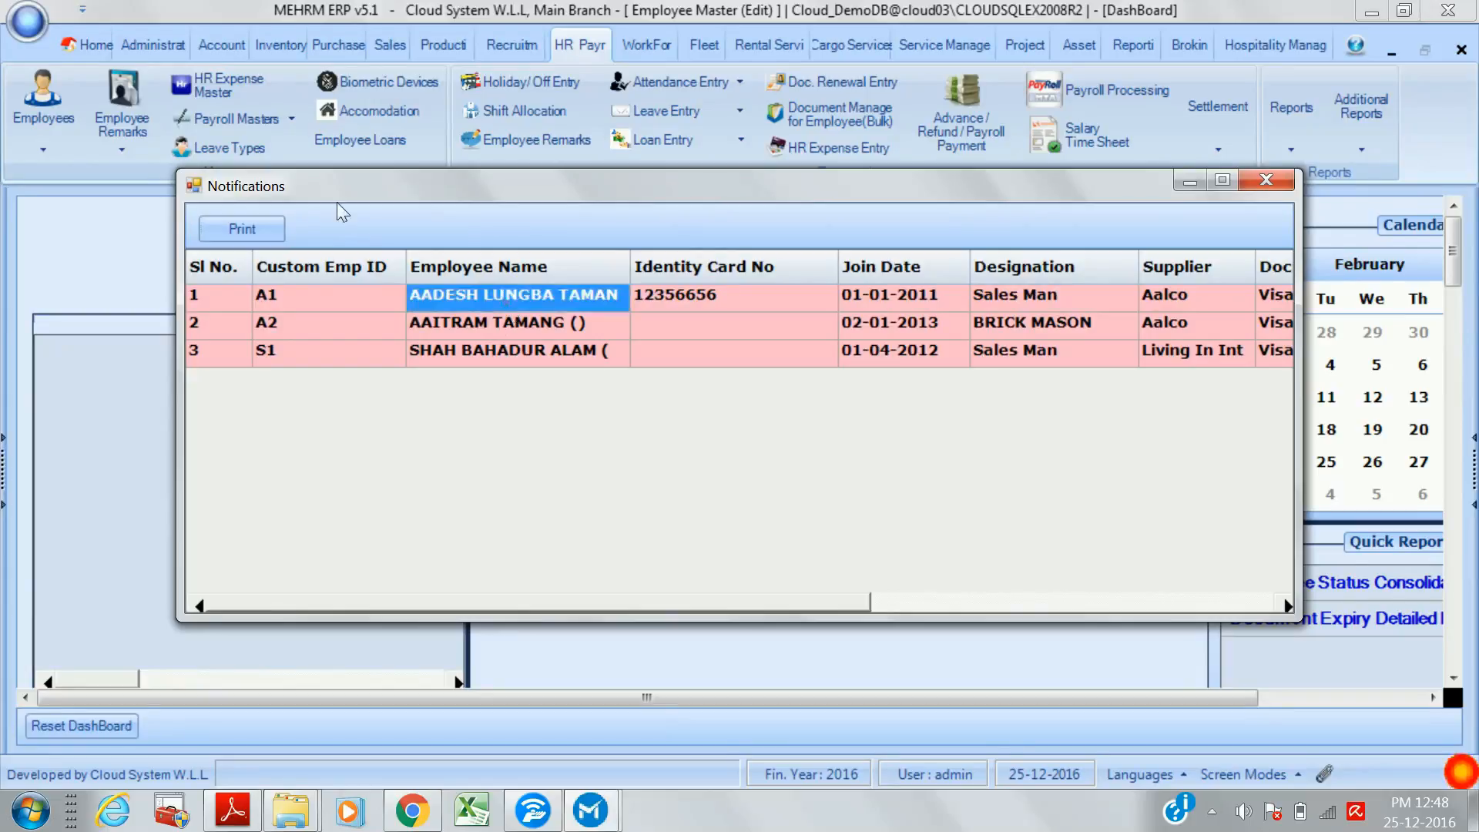
pyautogui.press('Escape')
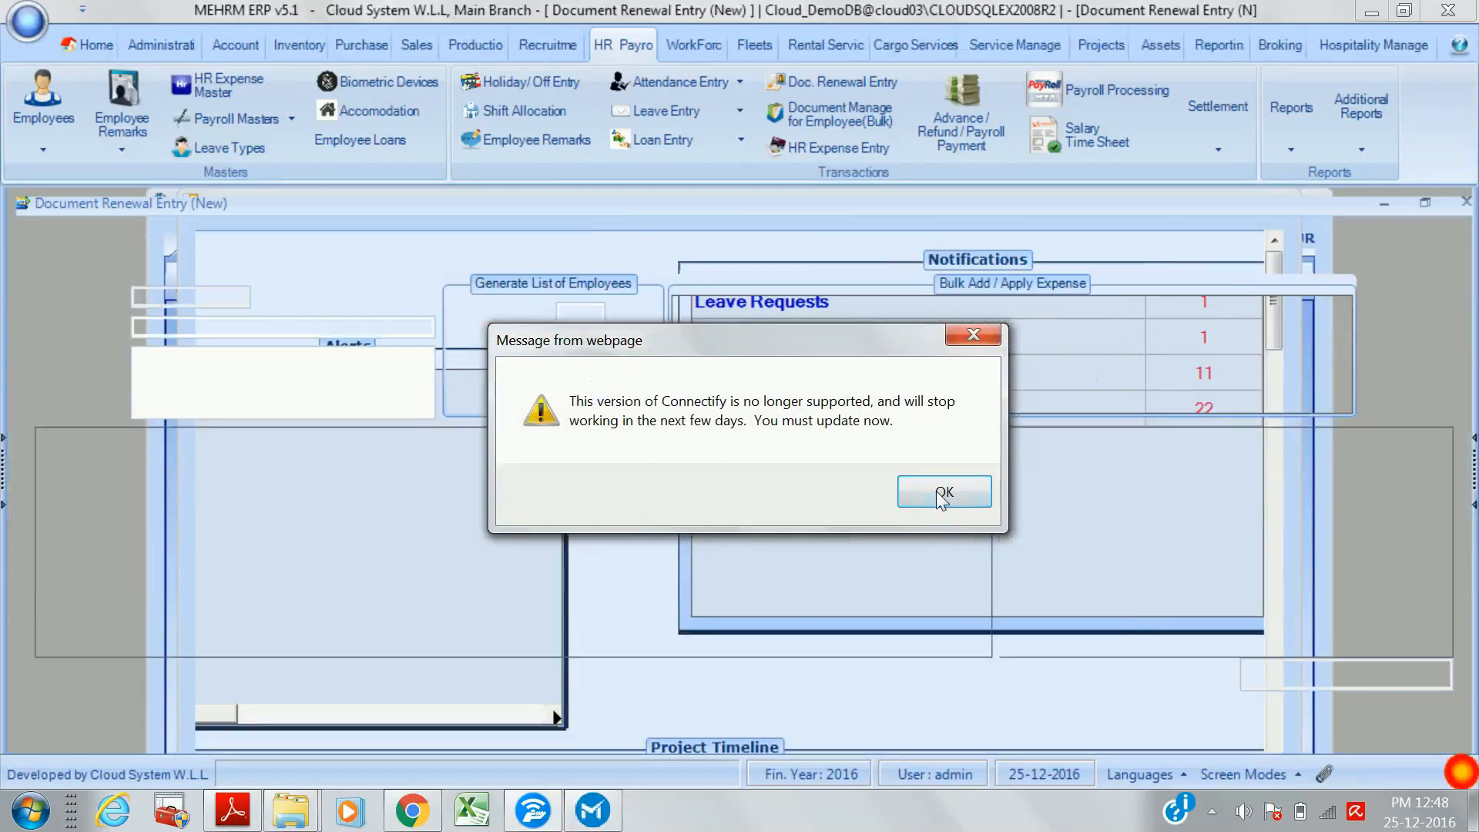
# - Dismiss the Connectify update message, look over the new Document Renewal Entry form and close it
pyautogui.click(944, 491)
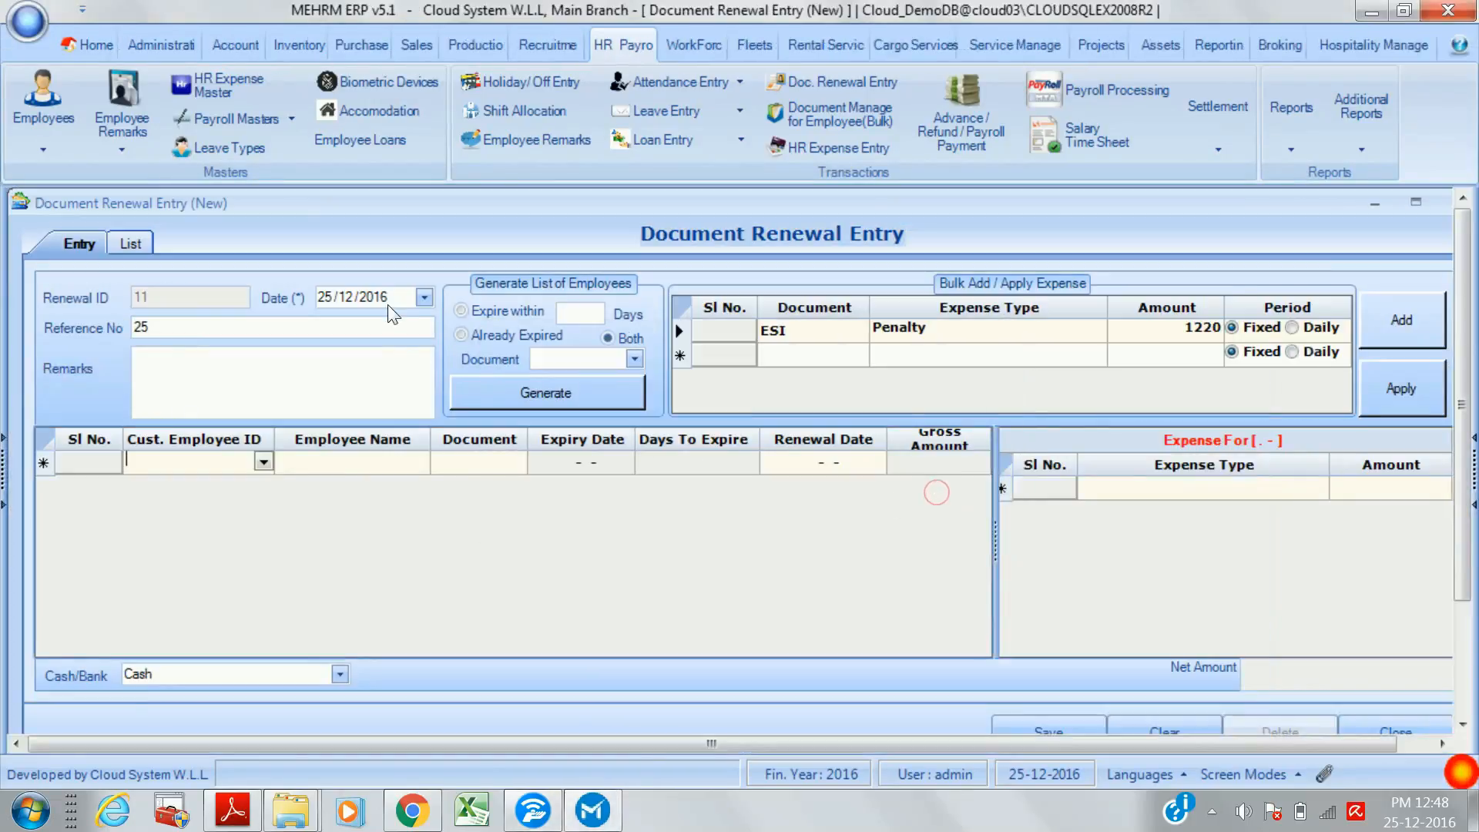
pyautogui.click(315, 465)
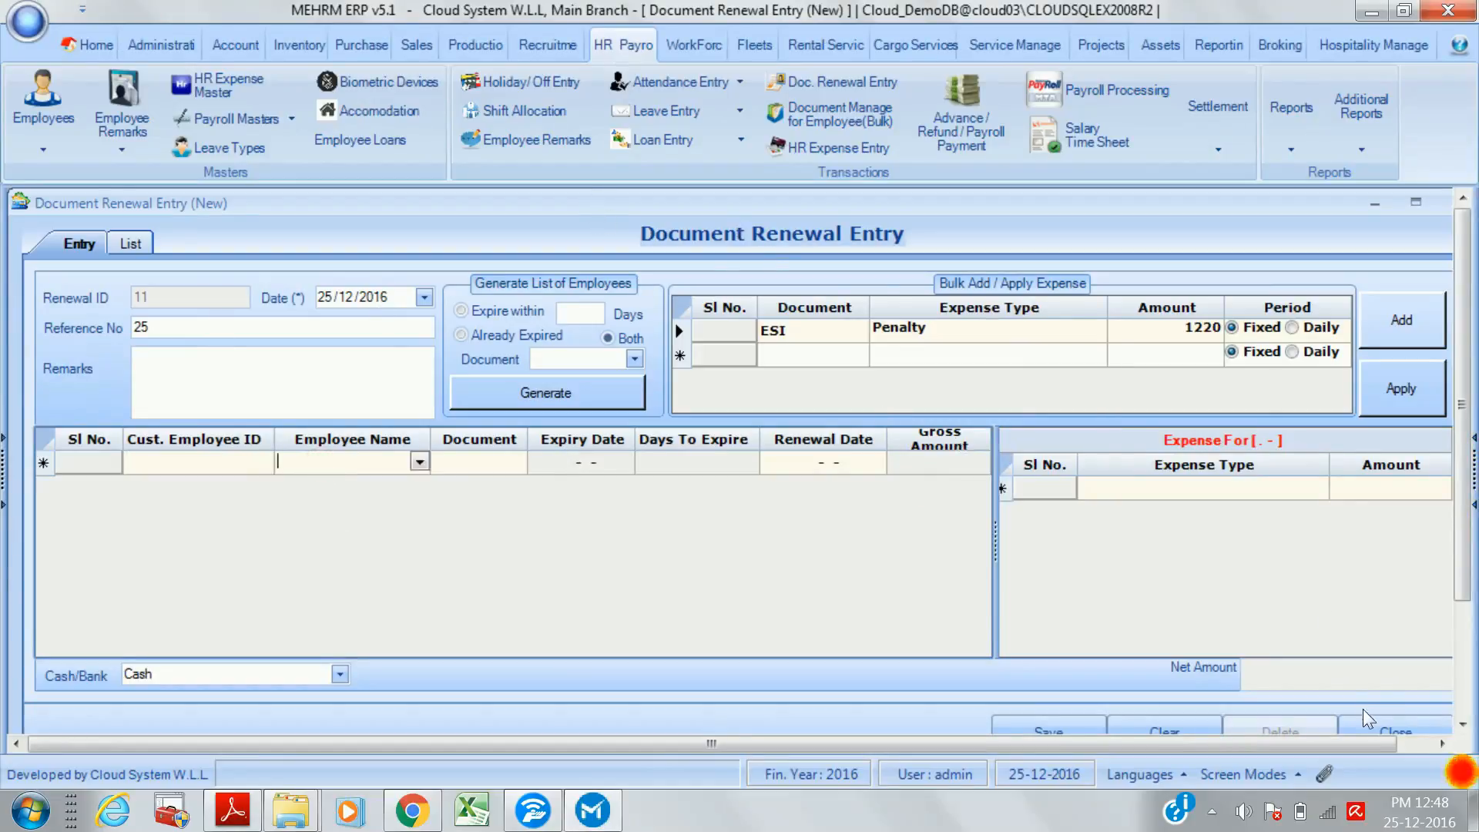
pyautogui.click(1373, 731)
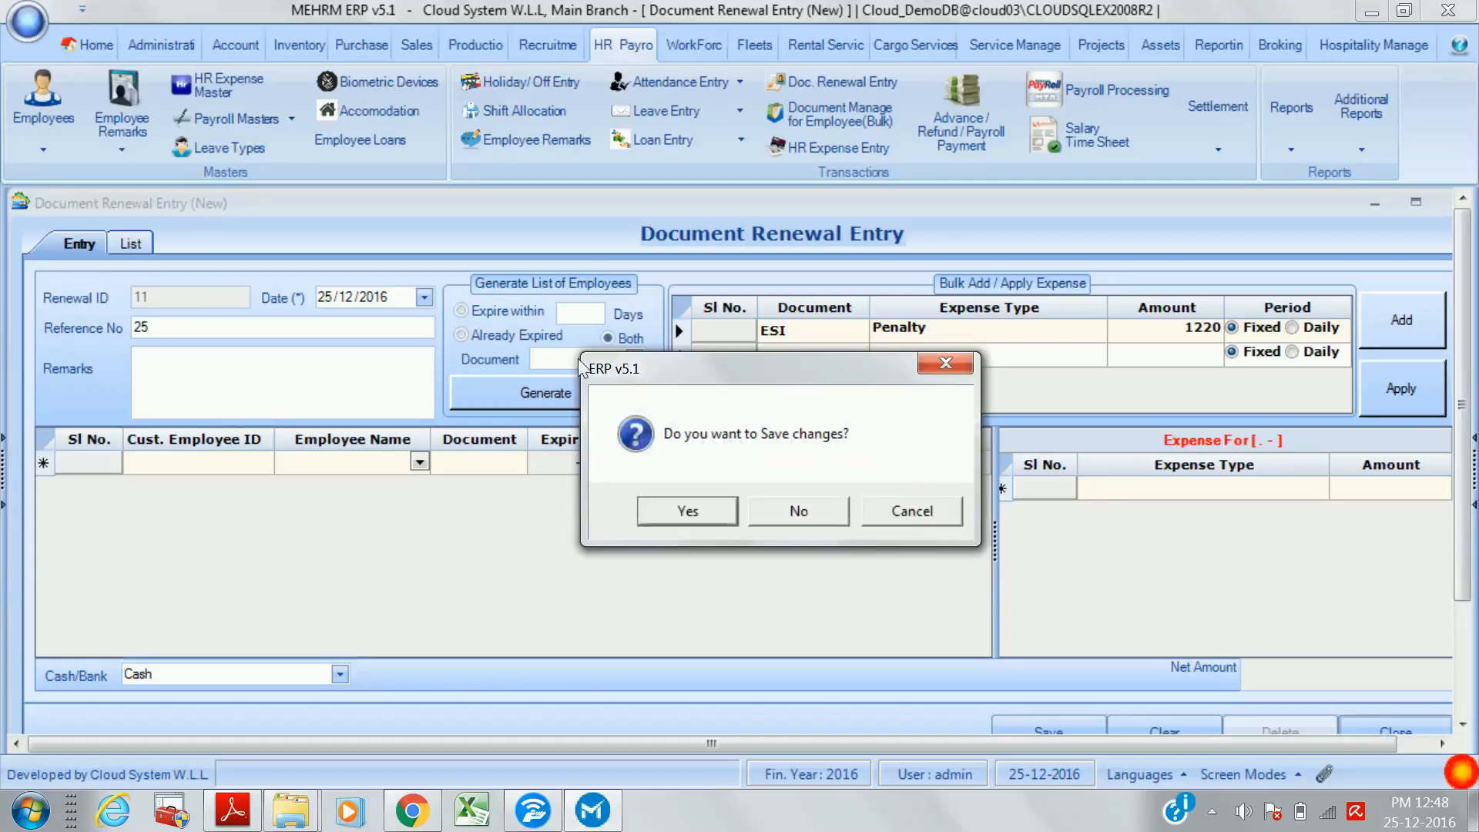
pyautogui.press('Return')
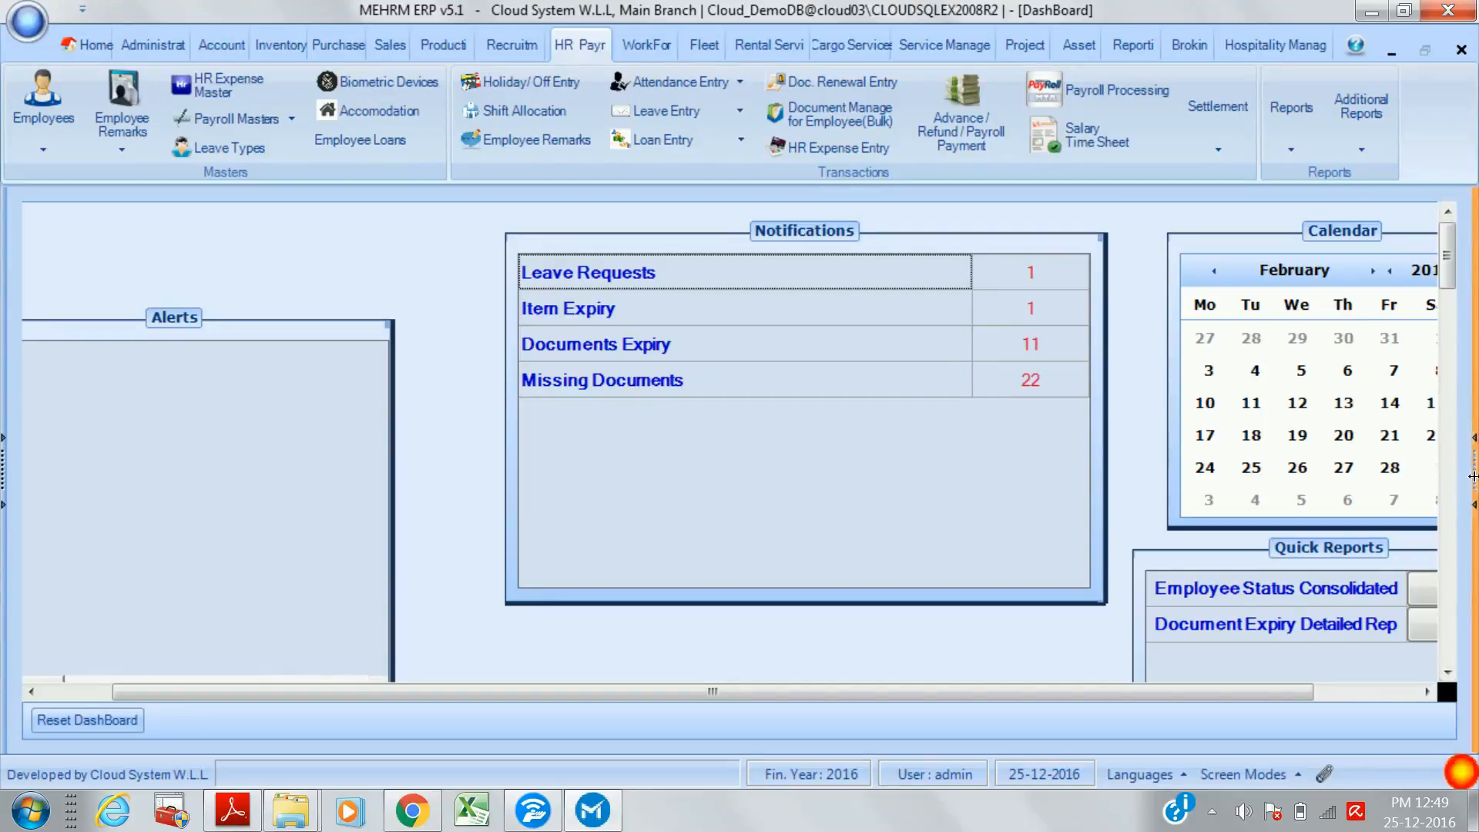
# - Return to the open Employee Master record and review the department, designation and employee category fields in its Career job details
pyautogui.moveTo(1474, 481)
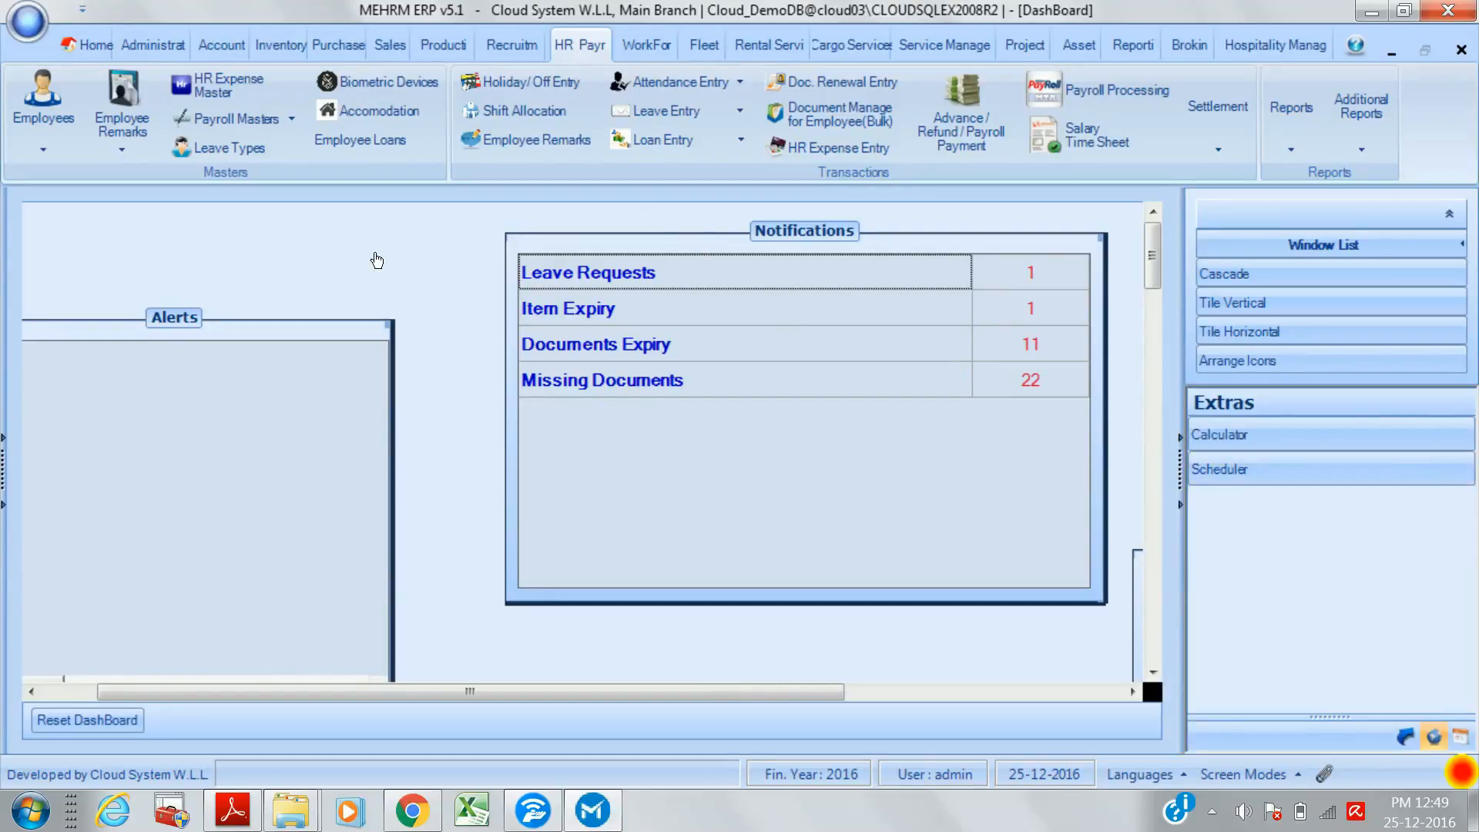
pyautogui.click(48, 135)
pyautogui.click(164, 590)
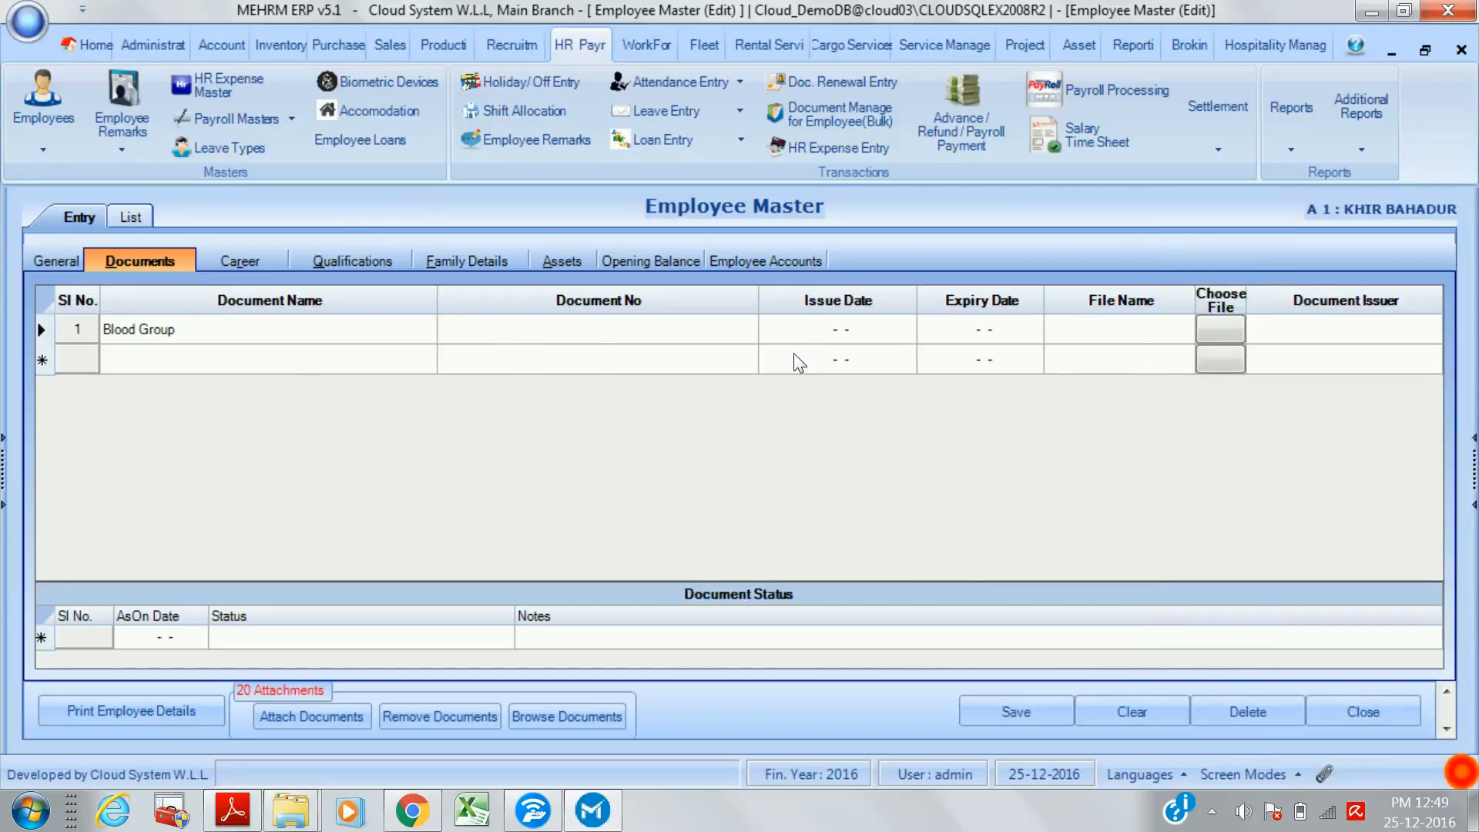
pyautogui.click(237, 259)
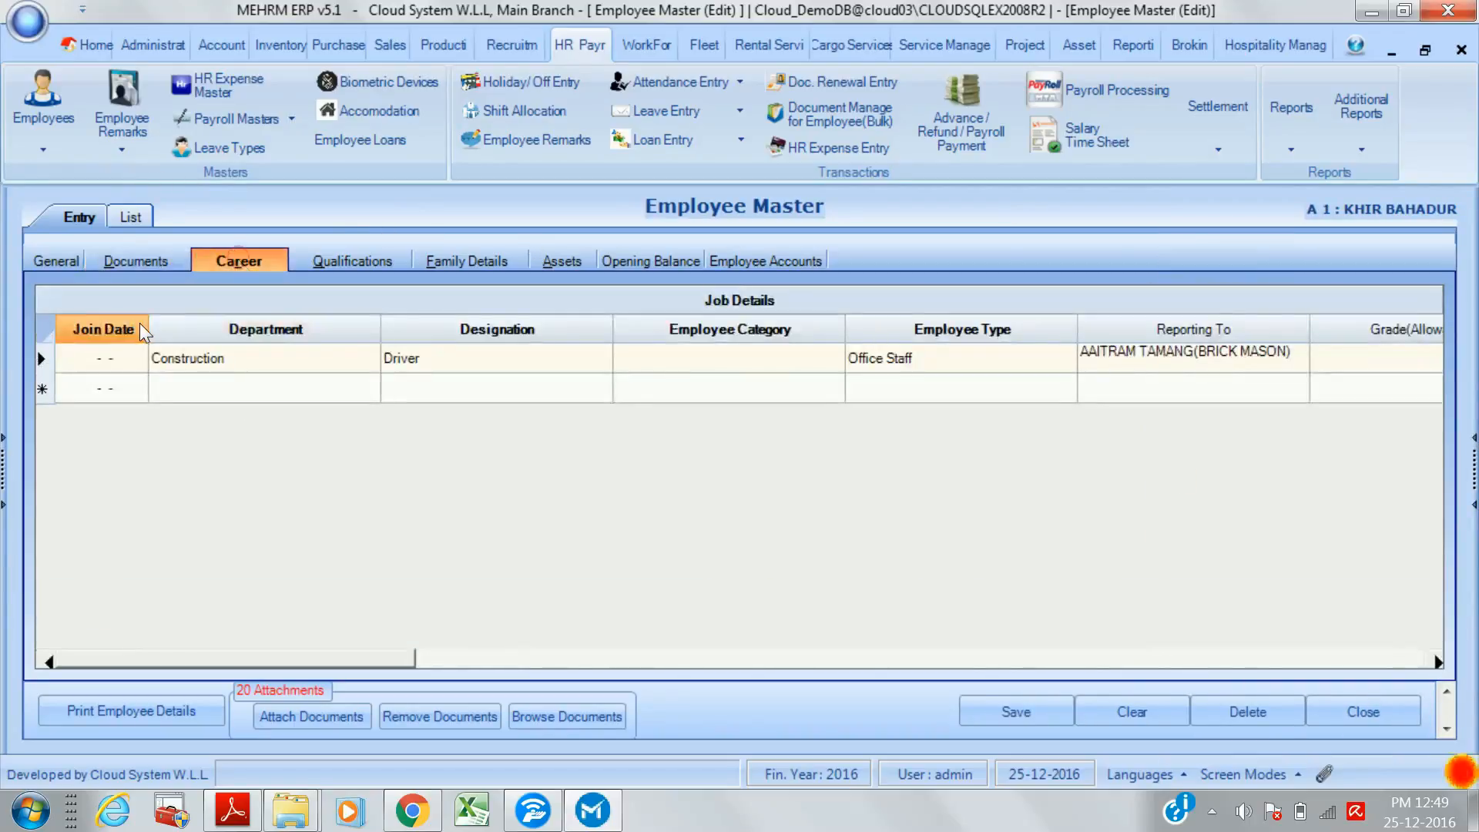
pyautogui.click(258, 366)
pyautogui.click(484, 363)
pyautogui.click(773, 362)
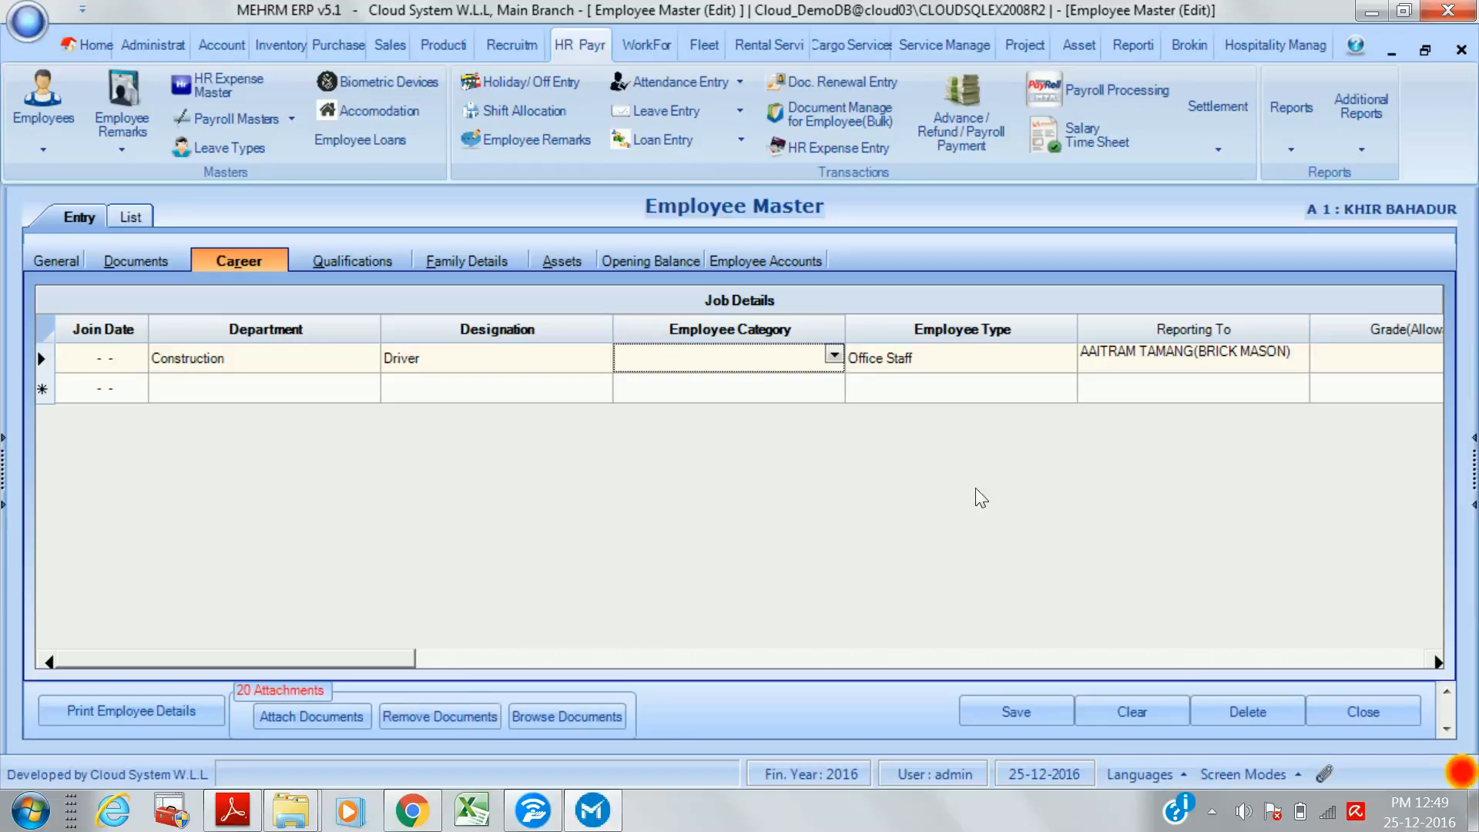
pyautogui.click(1437, 662)
pyautogui.click(1438, 662)
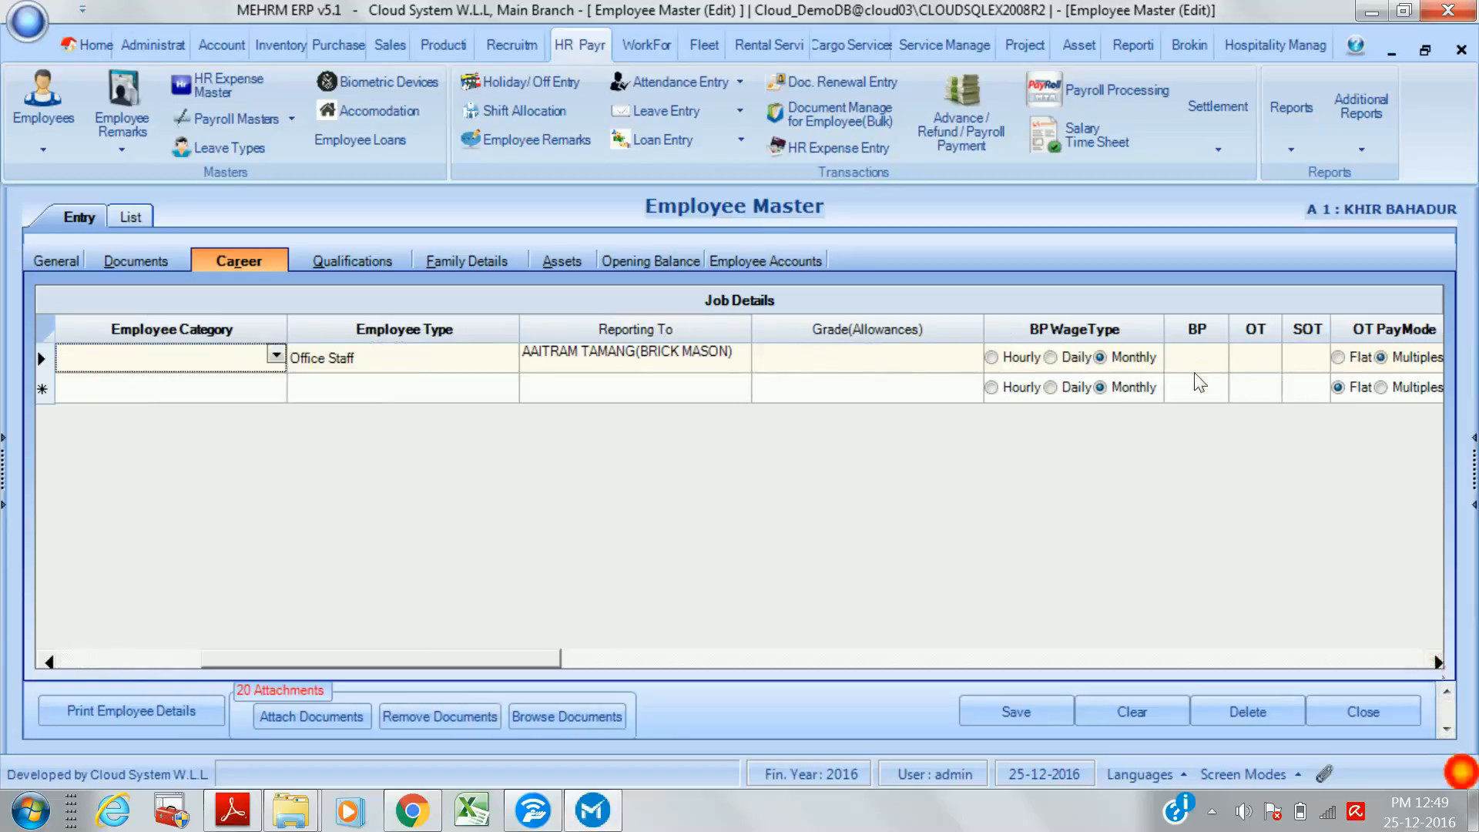
# - Open a new Pay Grade Master form from the employee's Grade (Allowances) field and close it without saving
pyautogui.click(941, 360)
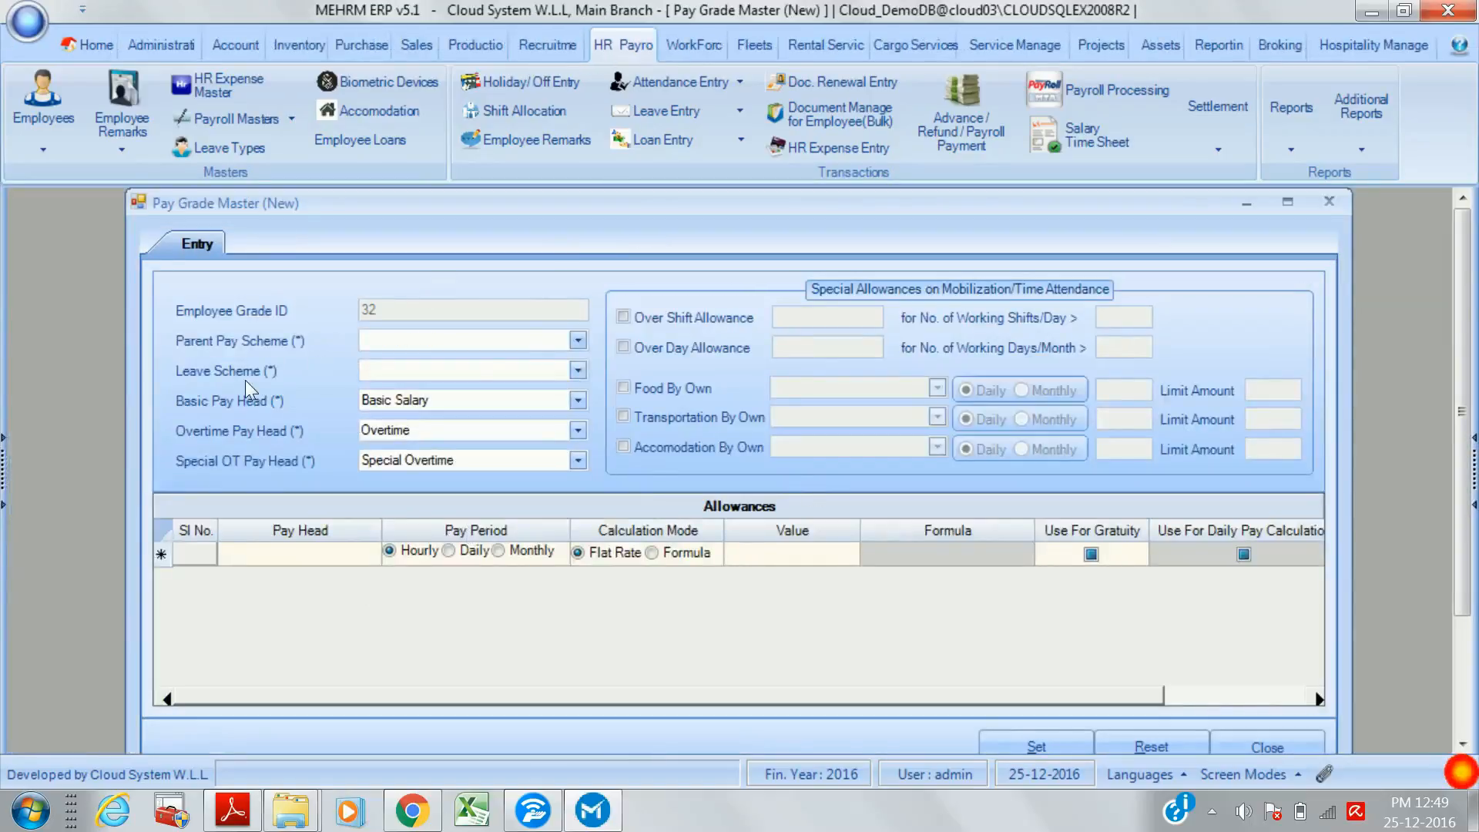
pyautogui.click(1294, 747)
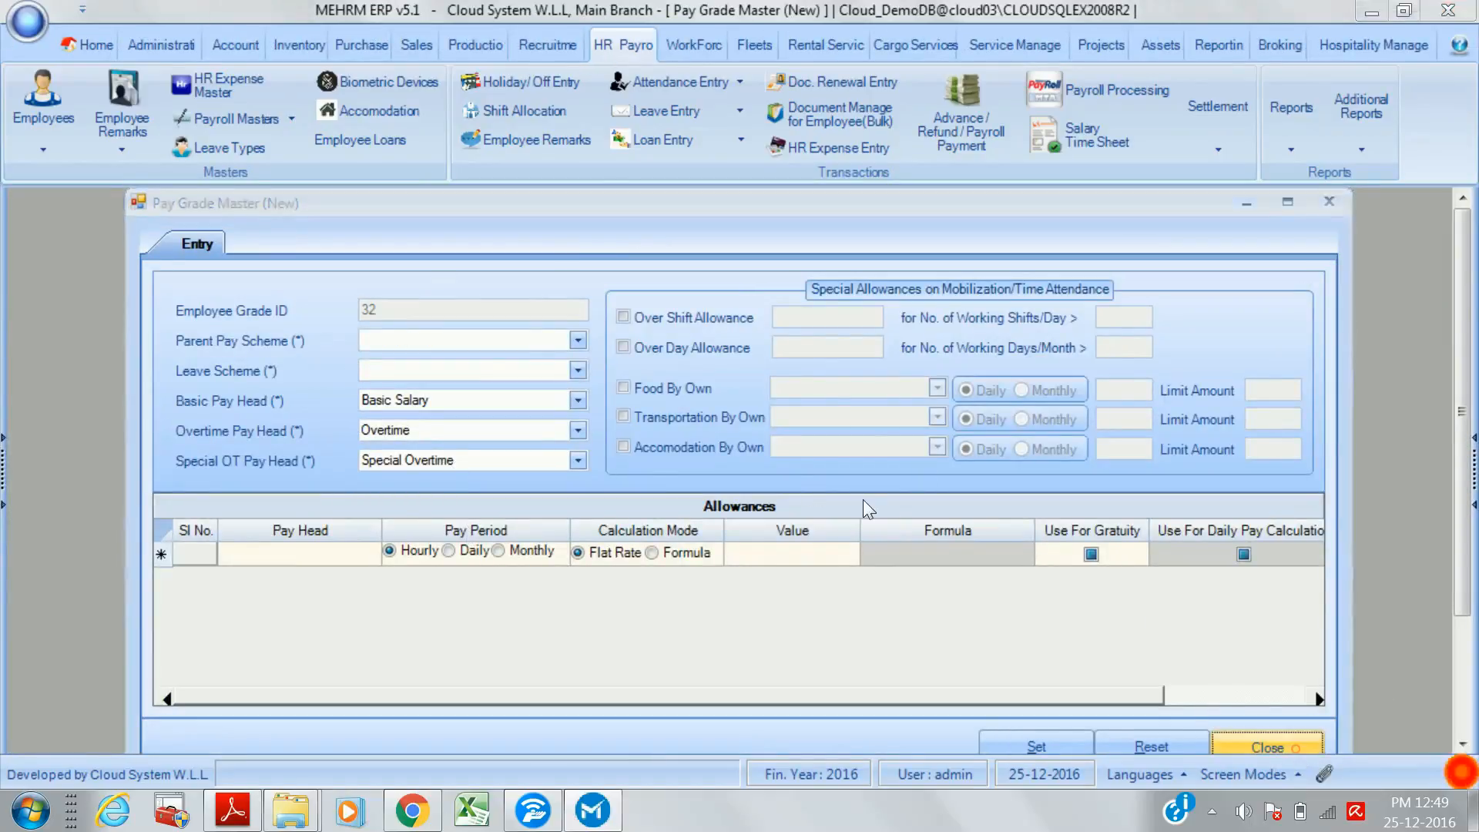
pyautogui.click(798, 510)
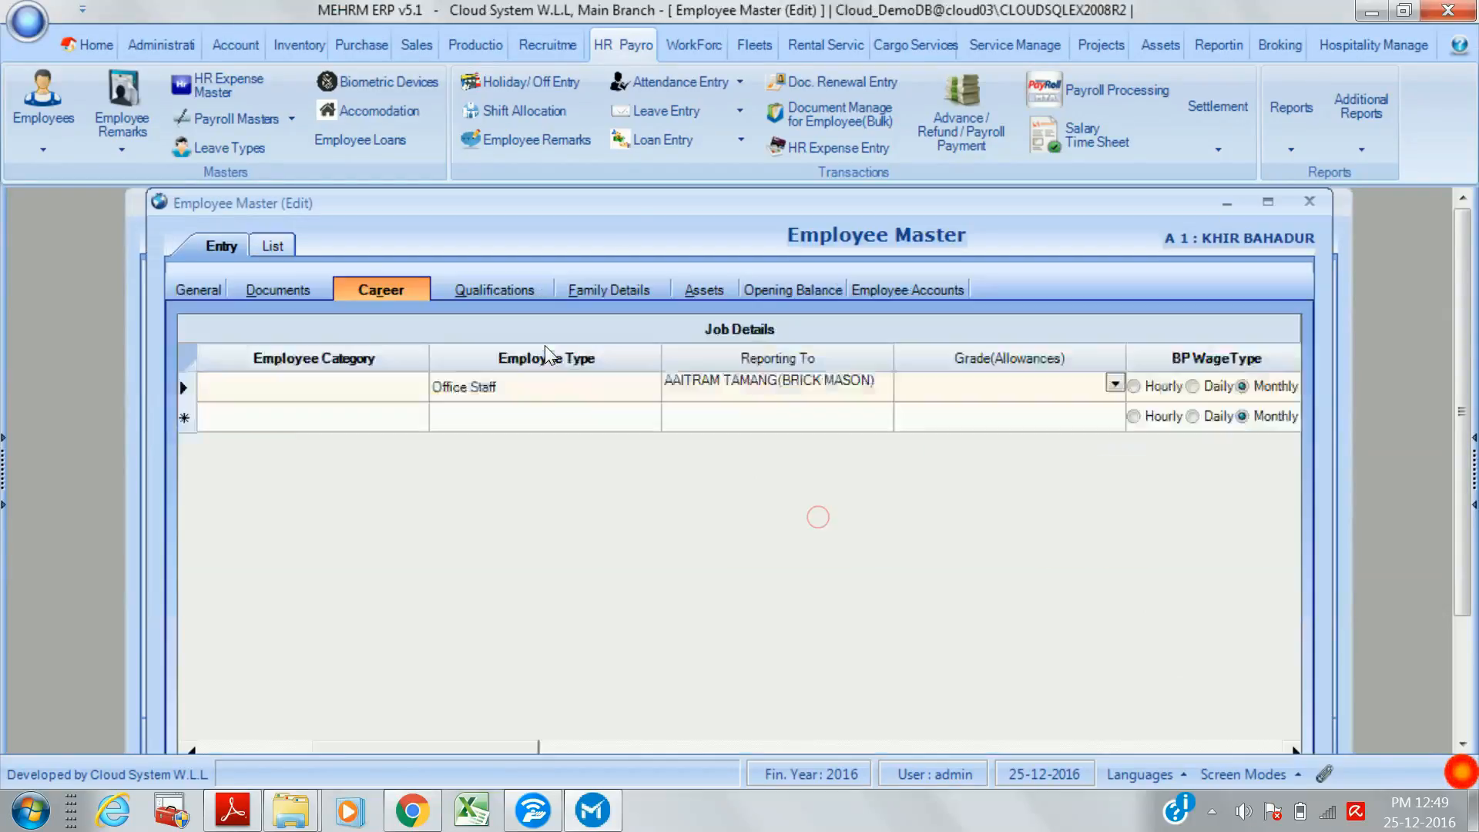
# - Set Grade (Allowances) to Pay Scheme A in the first job details row, maximize the record window and go to the BP field
pyautogui.click(1115, 384)
pyautogui.click(1001, 452)
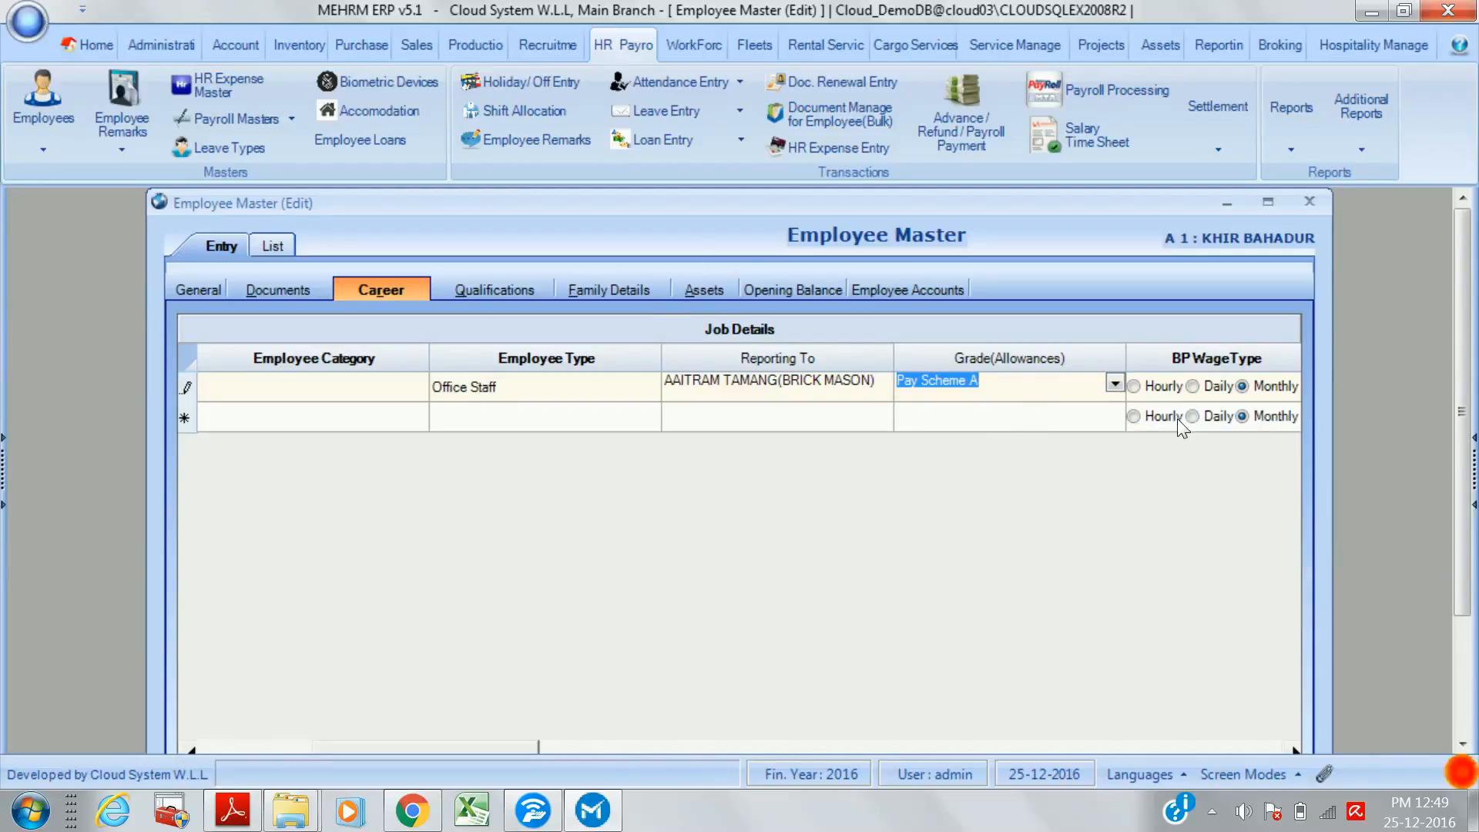
pyautogui.click(1269, 205)
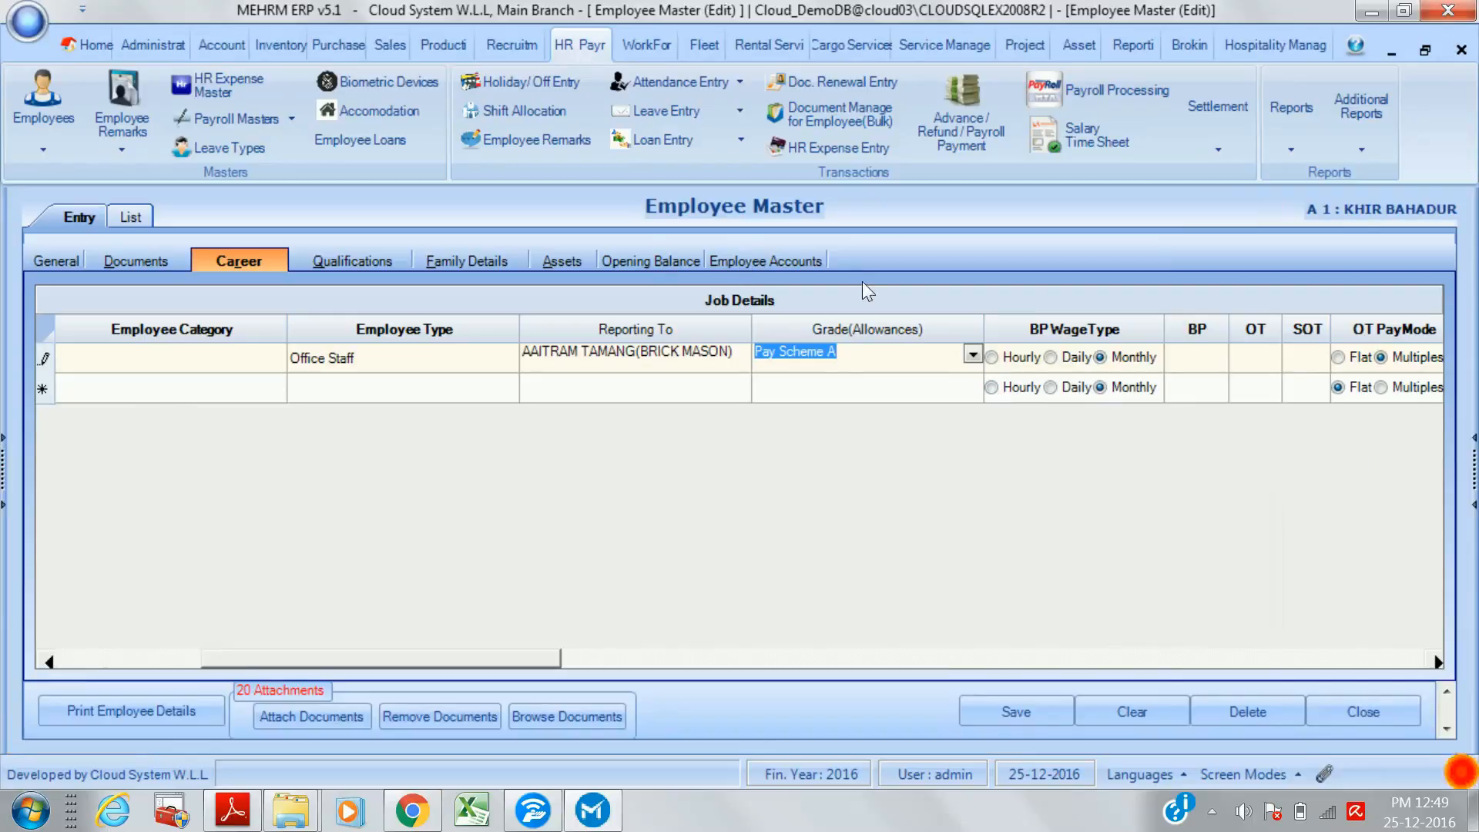
pyautogui.click(1216, 360)
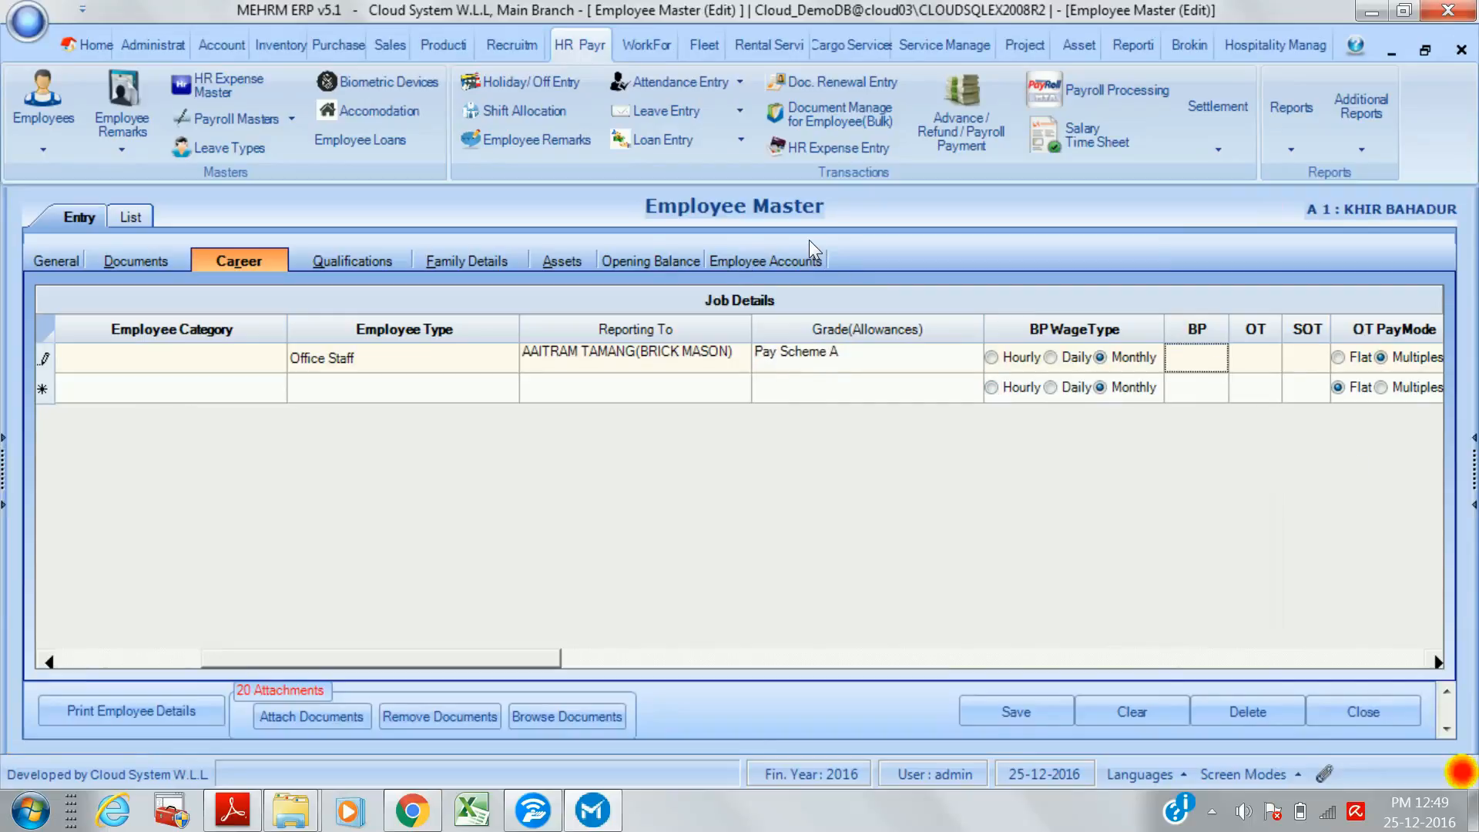
# - Examine the remaining job details columns, from overtime pay modes and discontinuation through to contract and flight ticket allowance fields
pyautogui.click(1438, 662)
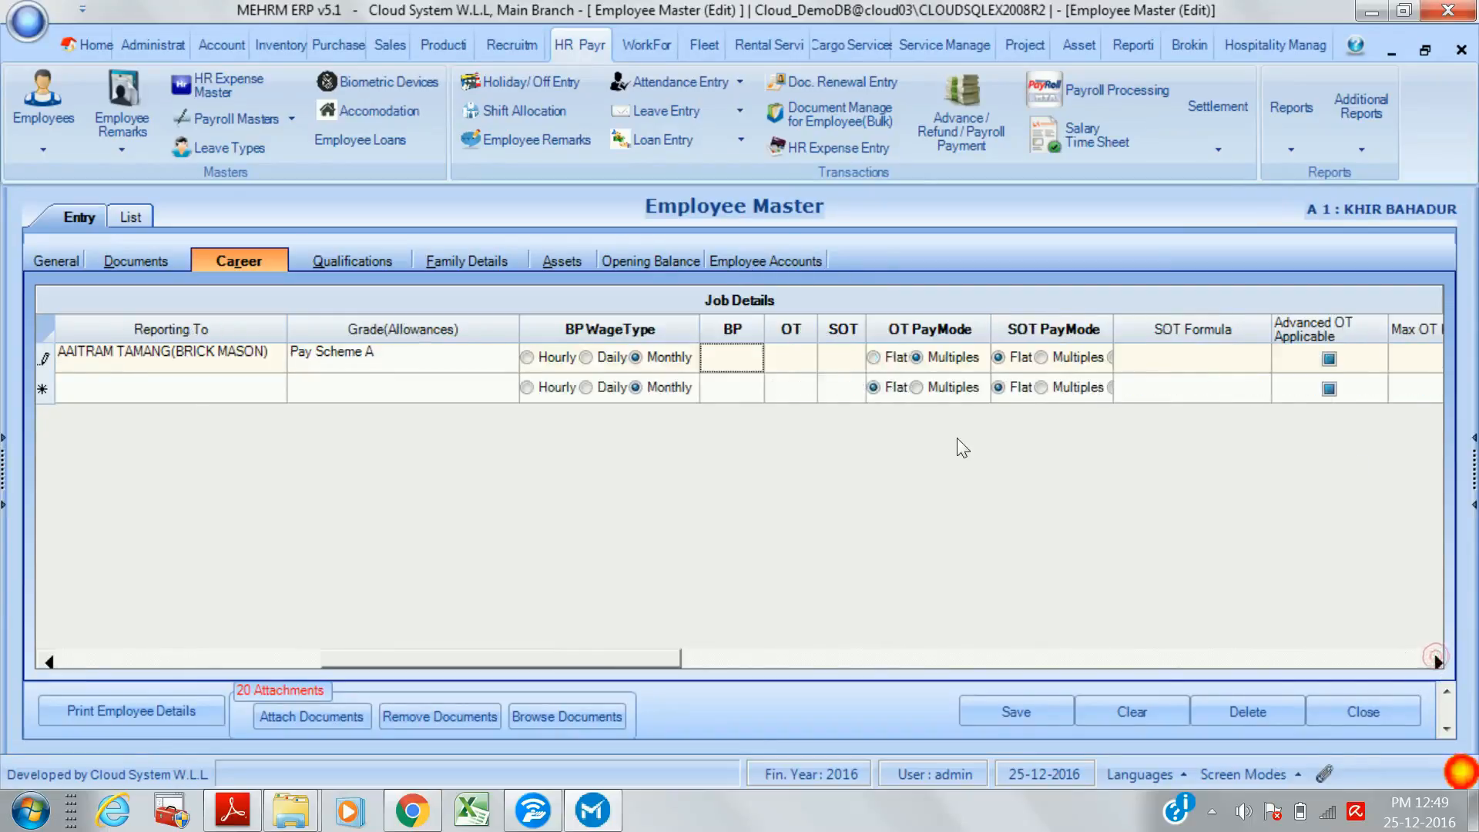
pyautogui.click(1436, 658)
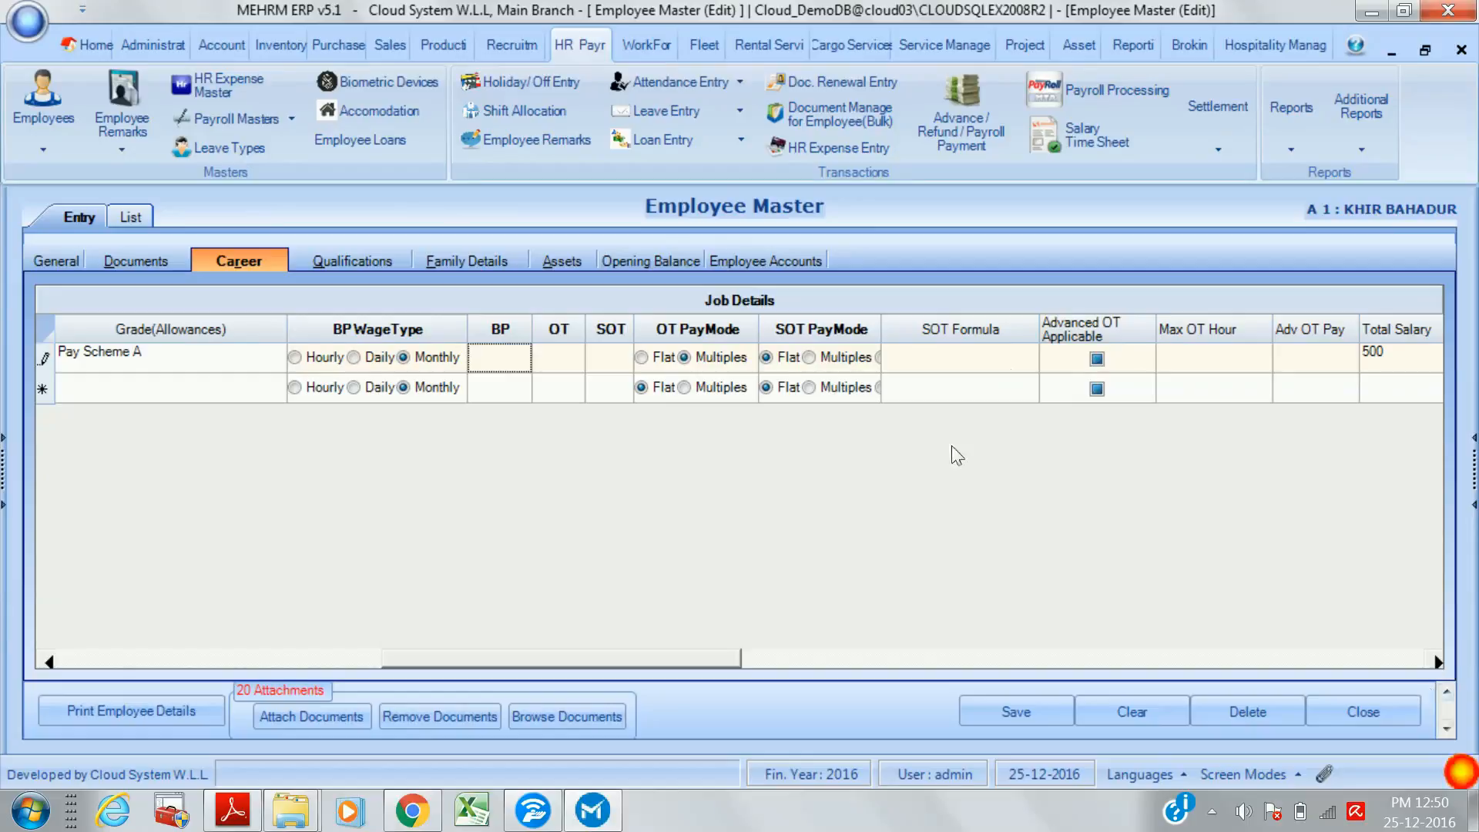
pyautogui.click(1435, 664)
pyautogui.click(1433, 664)
pyautogui.click(1434, 664)
pyautogui.click(1433, 664)
pyautogui.click(1433, 664)
pyautogui.click(1433, 664)
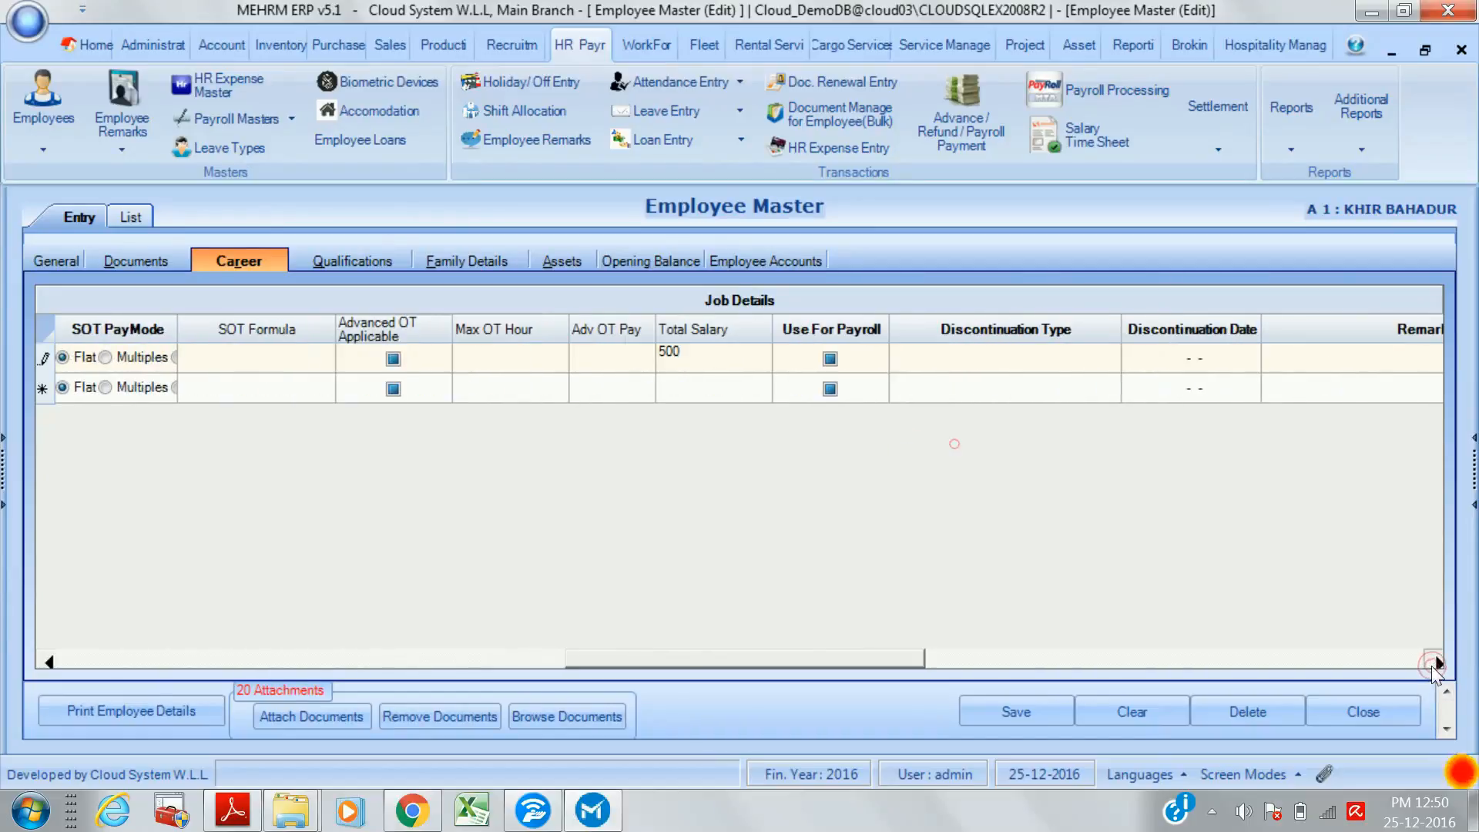
pyautogui.click(1433, 664)
pyautogui.click(1433, 664)
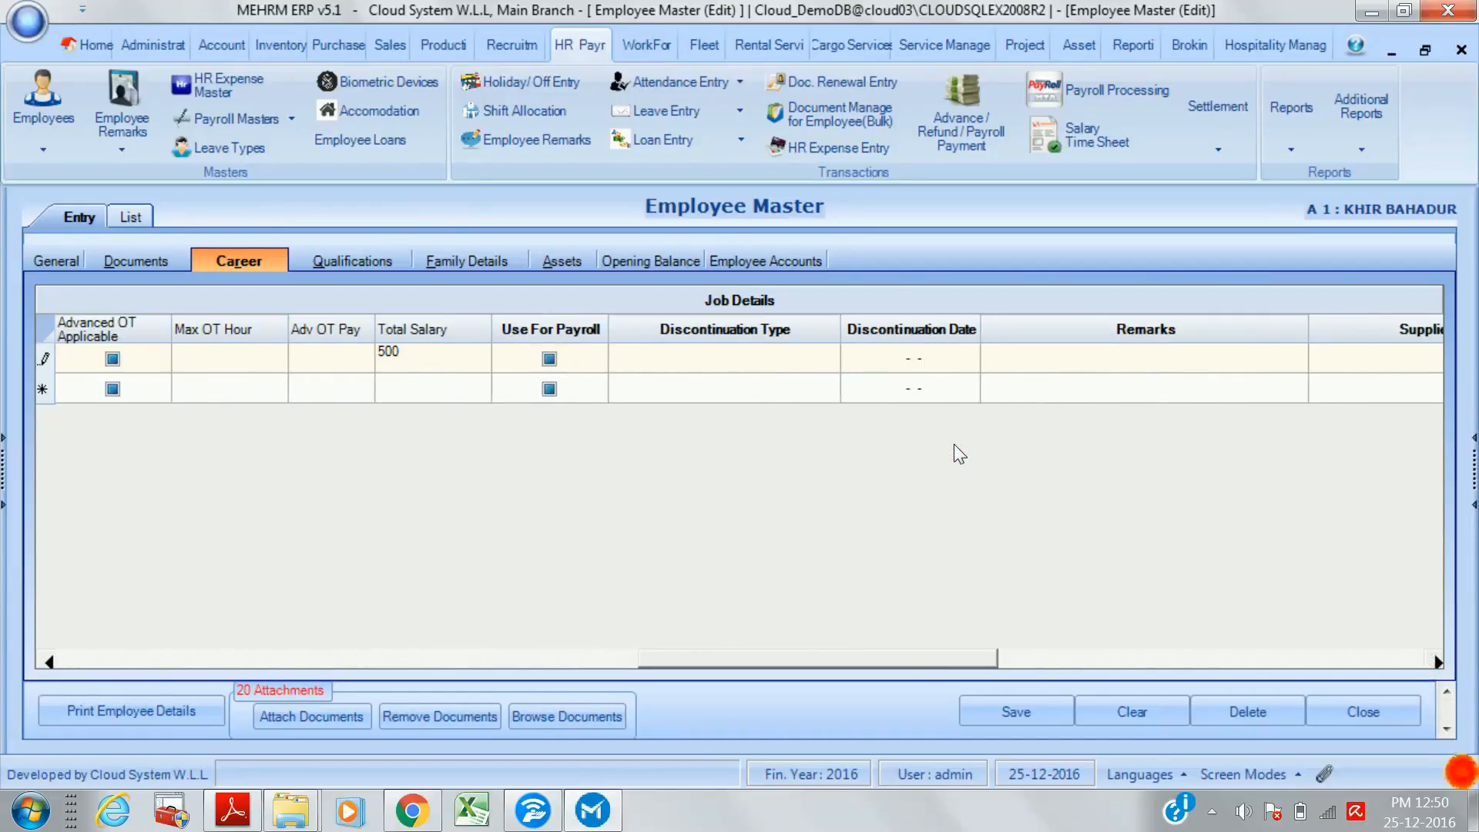
pyautogui.click(1433, 664)
pyautogui.click(1433, 664)
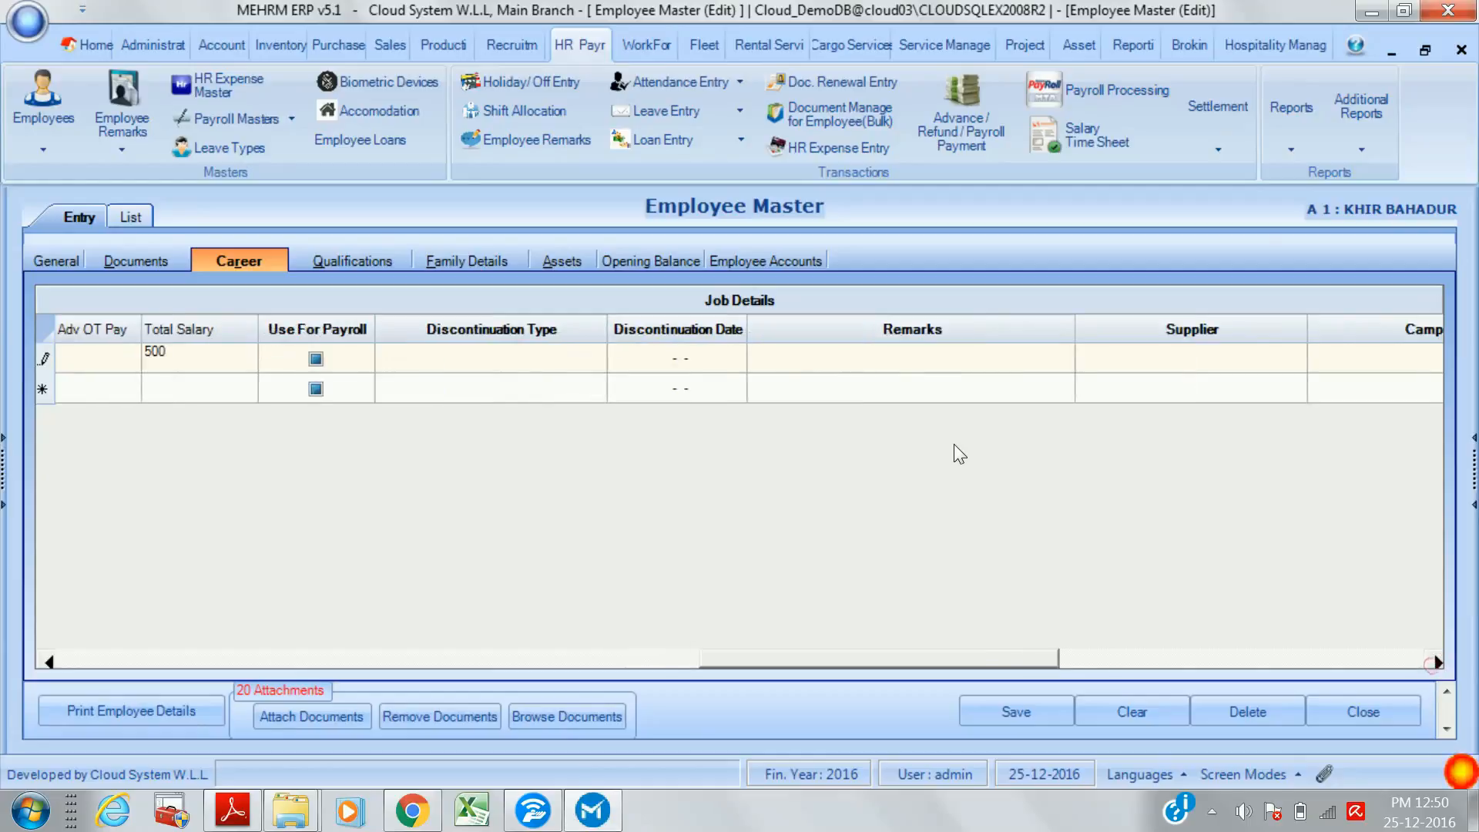
pyautogui.click(1433, 664)
pyautogui.click(1433, 664)
pyautogui.click(1433, 665)
pyautogui.click(1433, 664)
pyautogui.click(1433, 664)
pyautogui.click(1433, 664)
pyautogui.click(1434, 664)
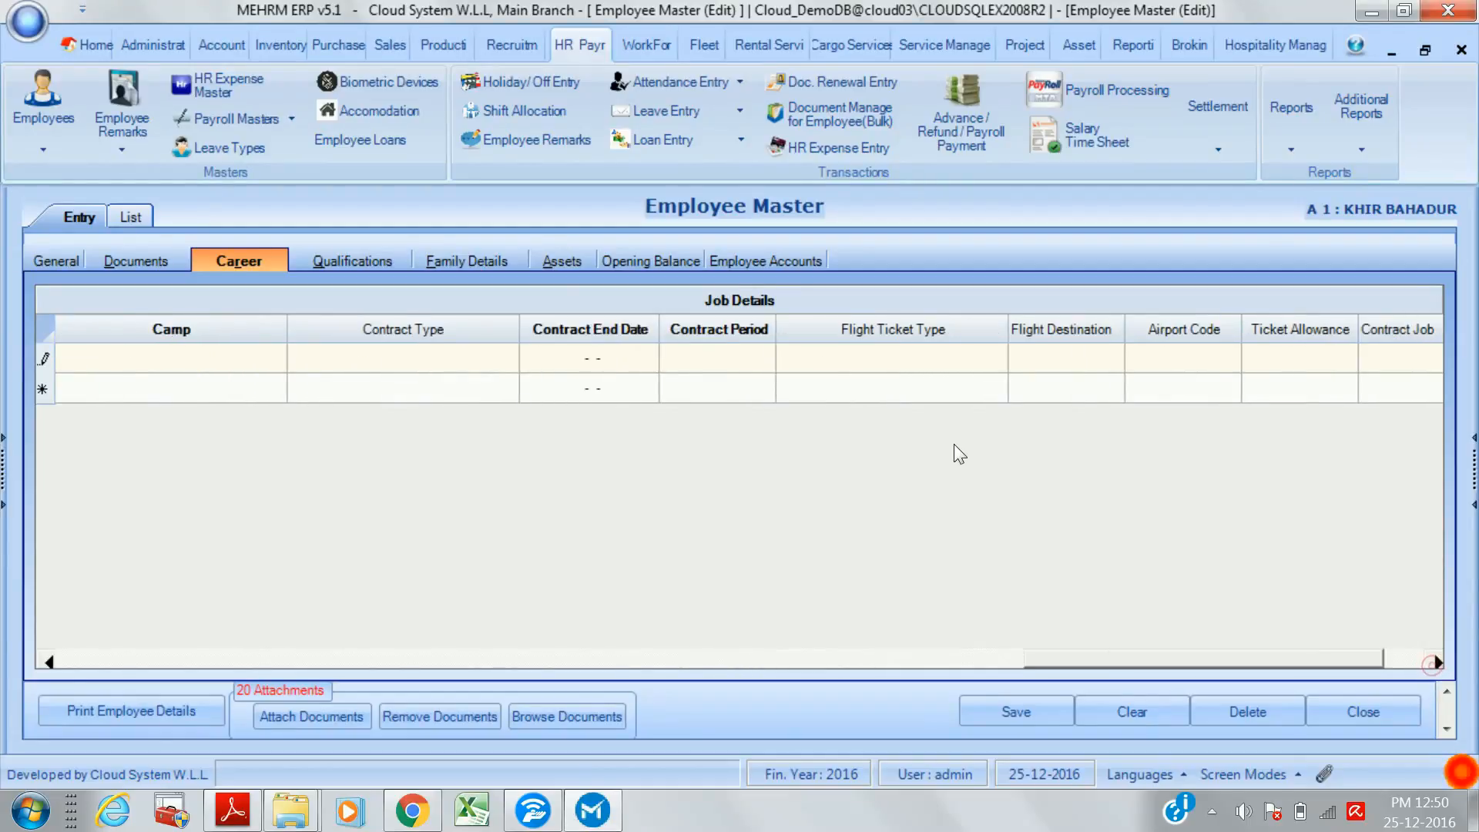
pyautogui.click(1433, 664)
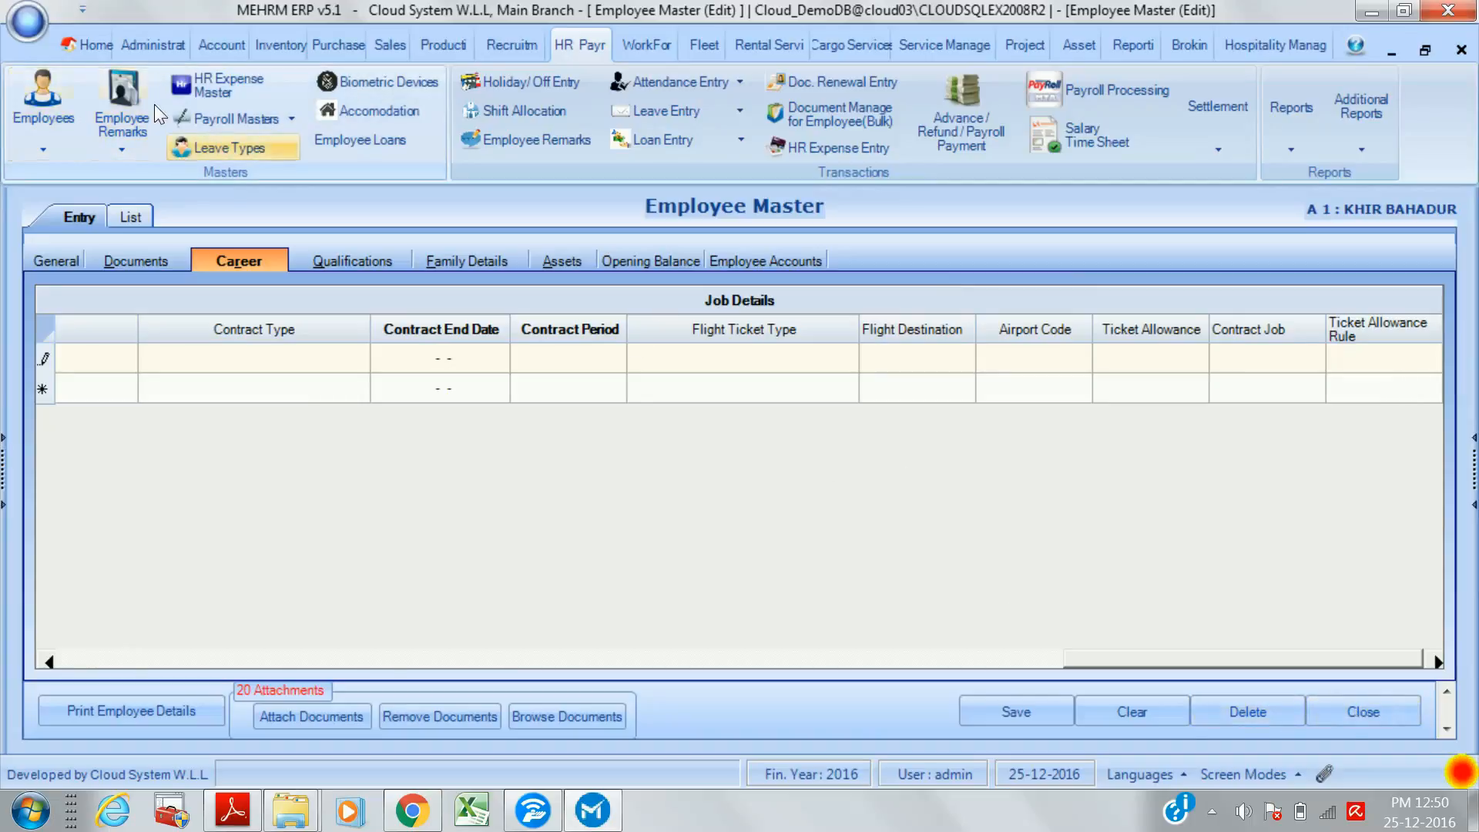
# - Open the employee's Qualifications and go through the course, institute, university and date fields of the Education Details
pyautogui.click(336, 267)
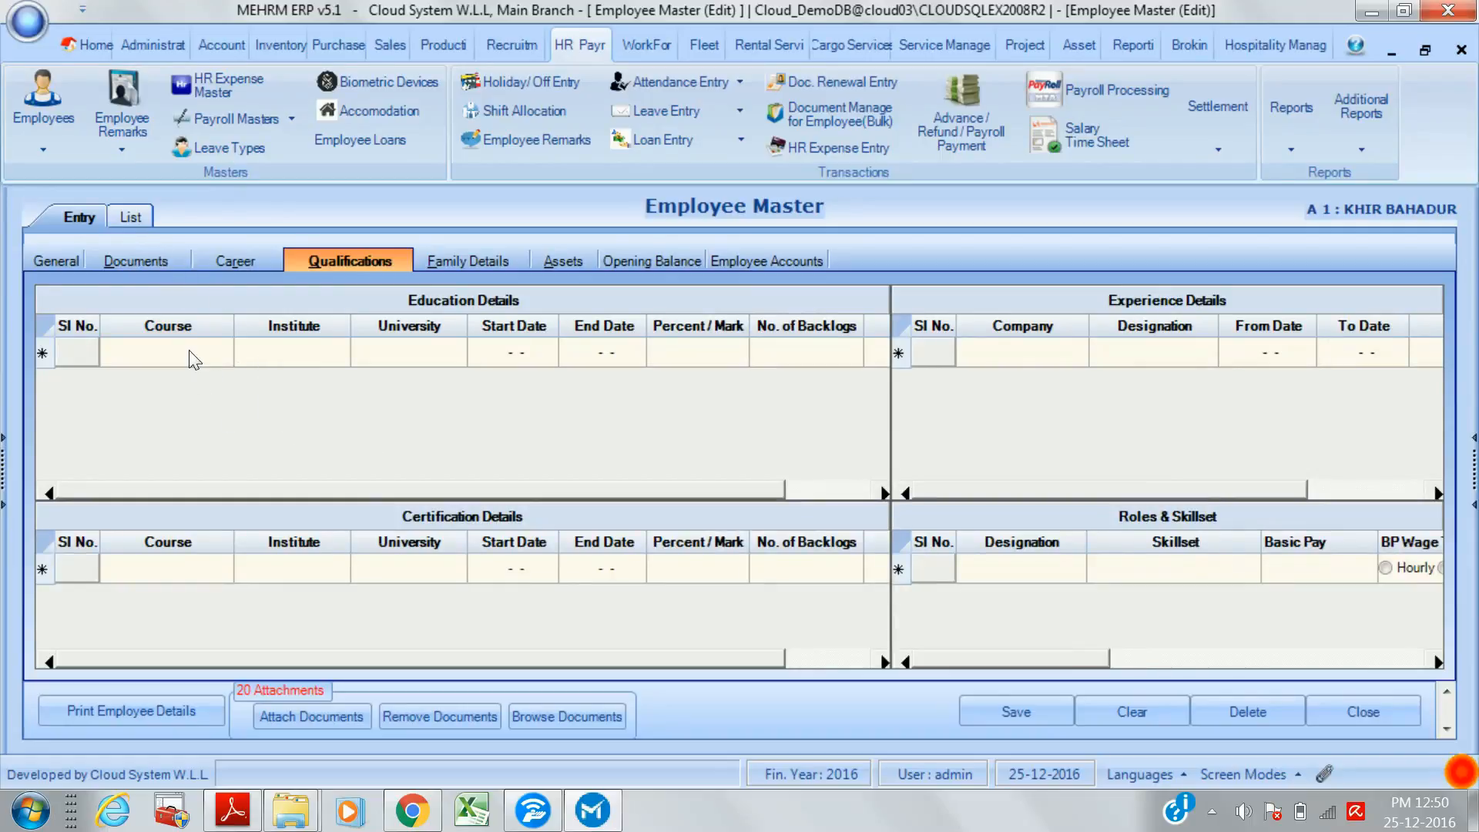
pyautogui.click(207, 358)
pyautogui.press('Tab')
pyautogui.press('Tab')
pyautogui.press('Tab')
pyautogui.press('Tab')
pyautogui.press('Tab')
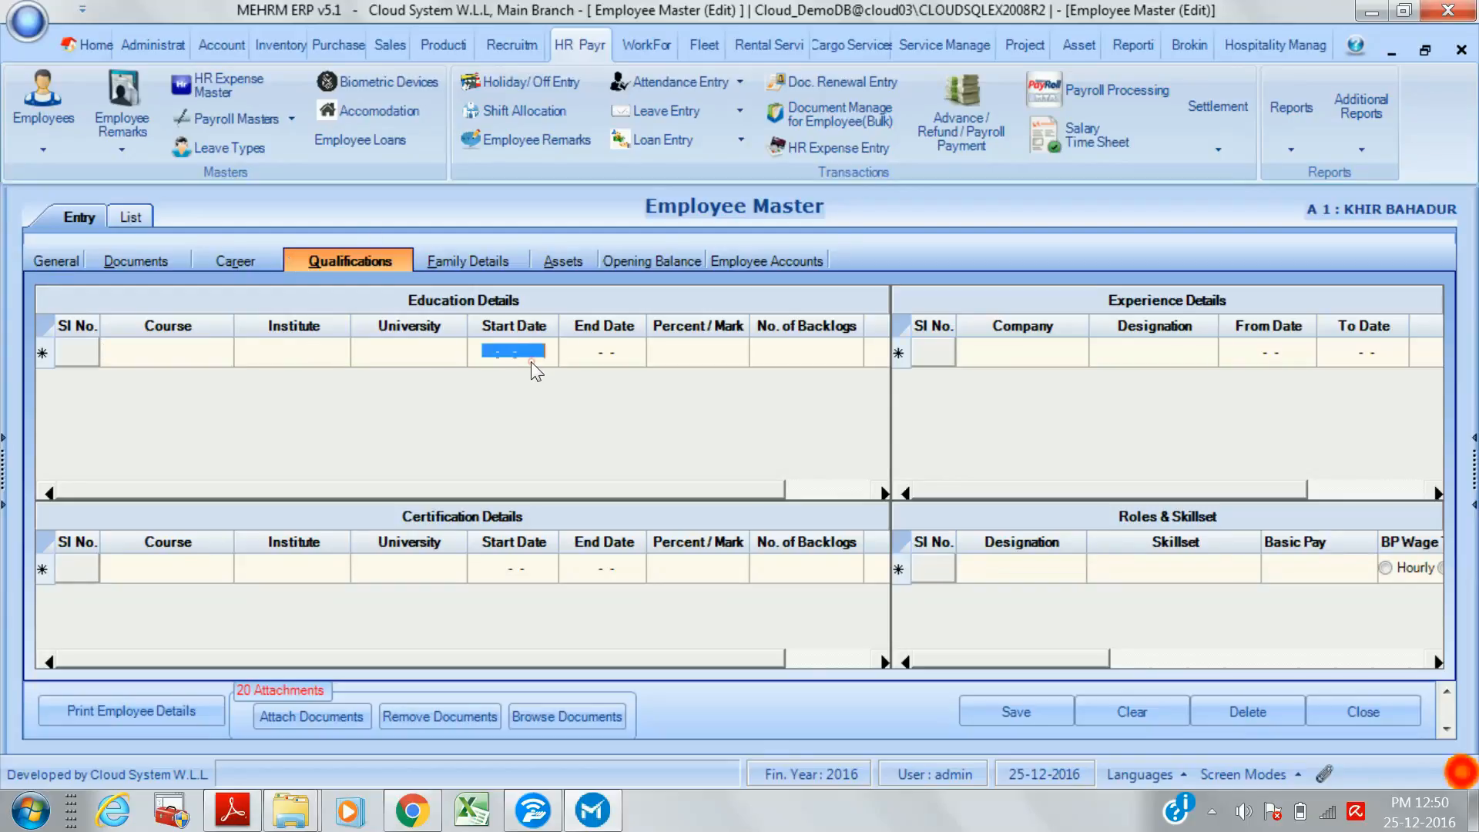
# - Go through the No. of Backlogs field, the Experience Details company field and the Roles & Skillset designation field
pyautogui.click(834, 353)
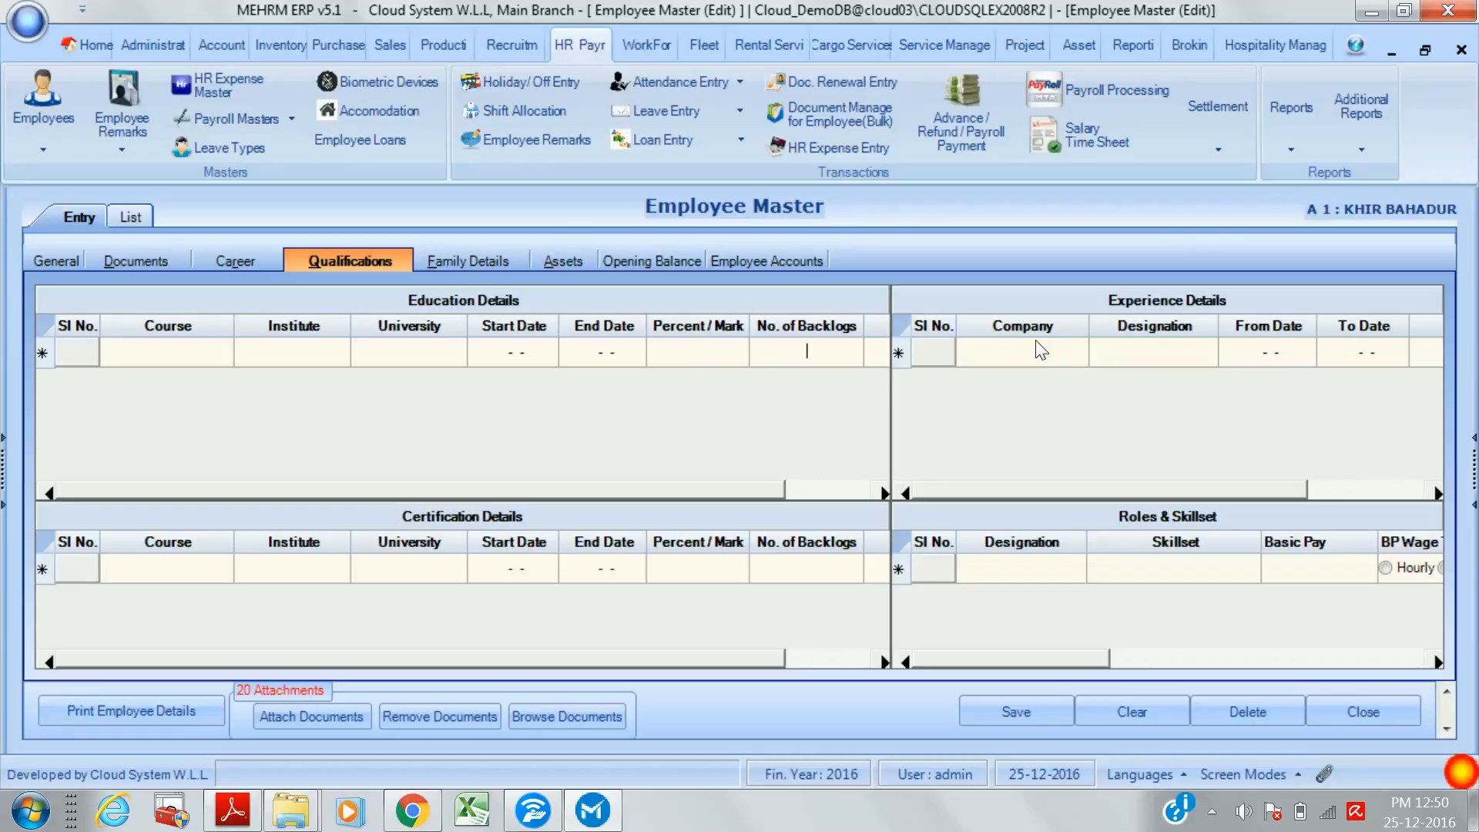
pyautogui.click(1037, 364)
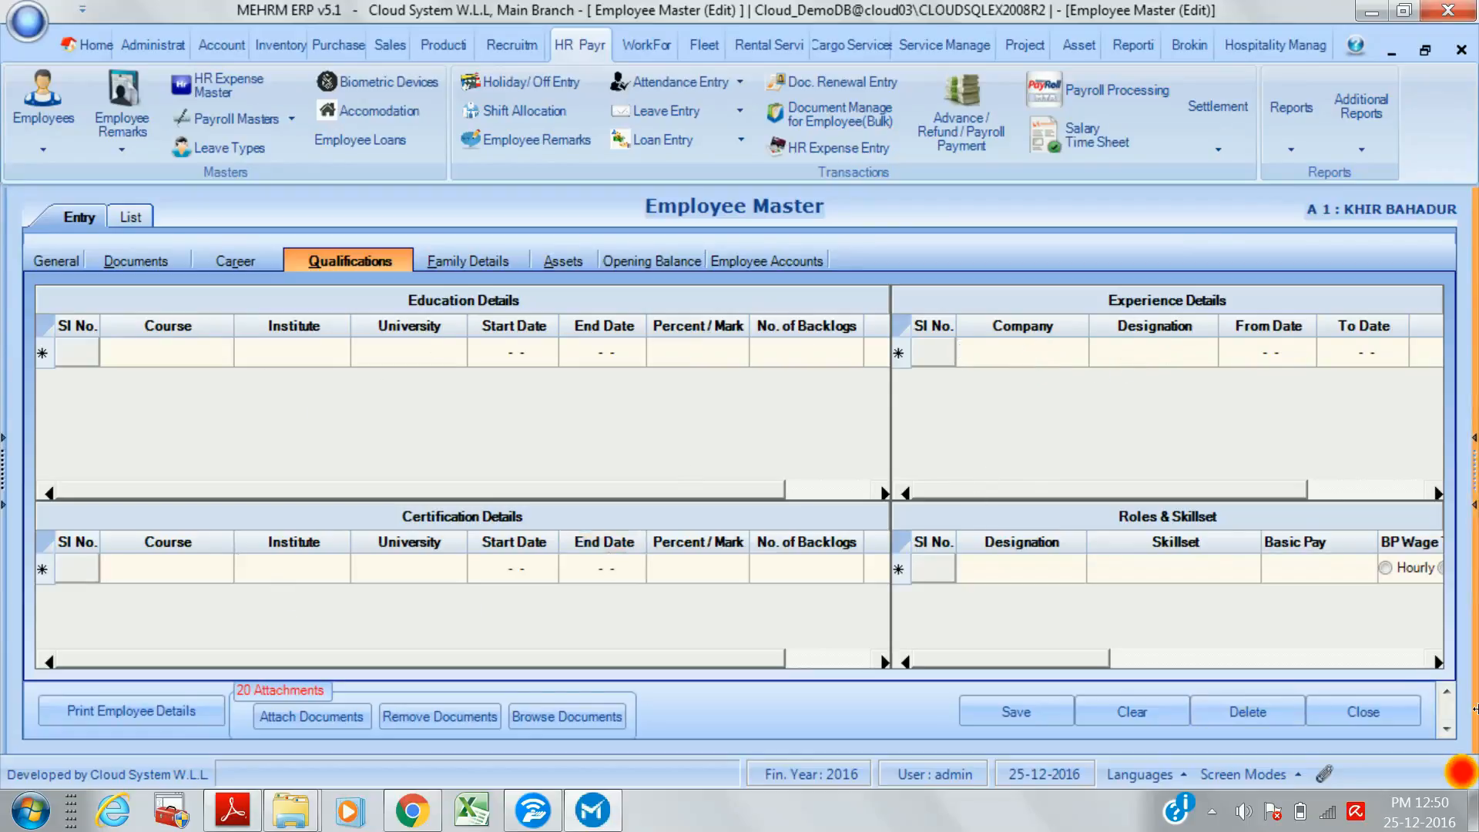
pyautogui.click(1077, 570)
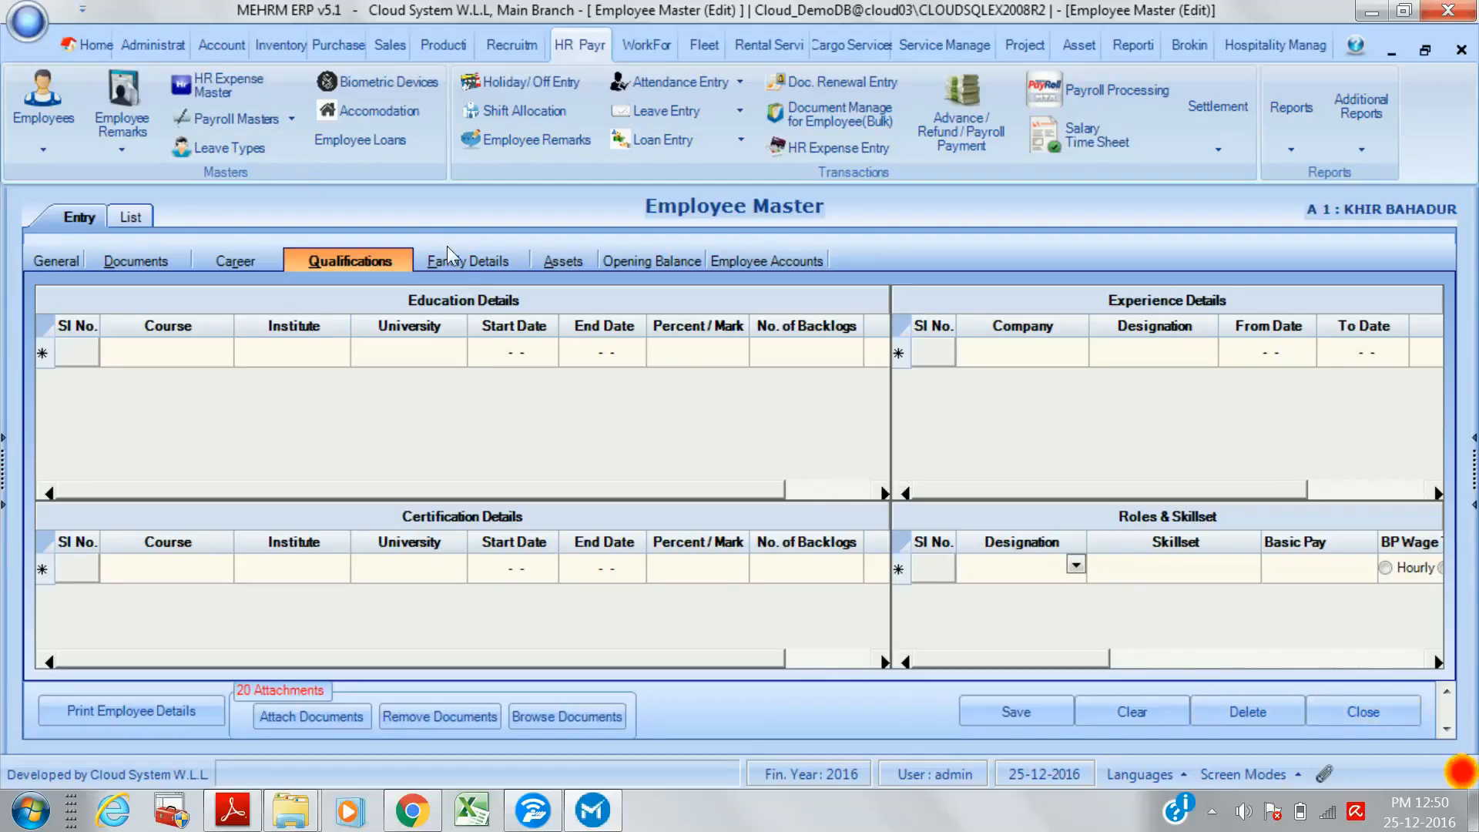
# - Open the Family Details, set the first member's gender to Female and go through the birth date, contact, email, country and Qatar ID fields
pyautogui.click(460, 262)
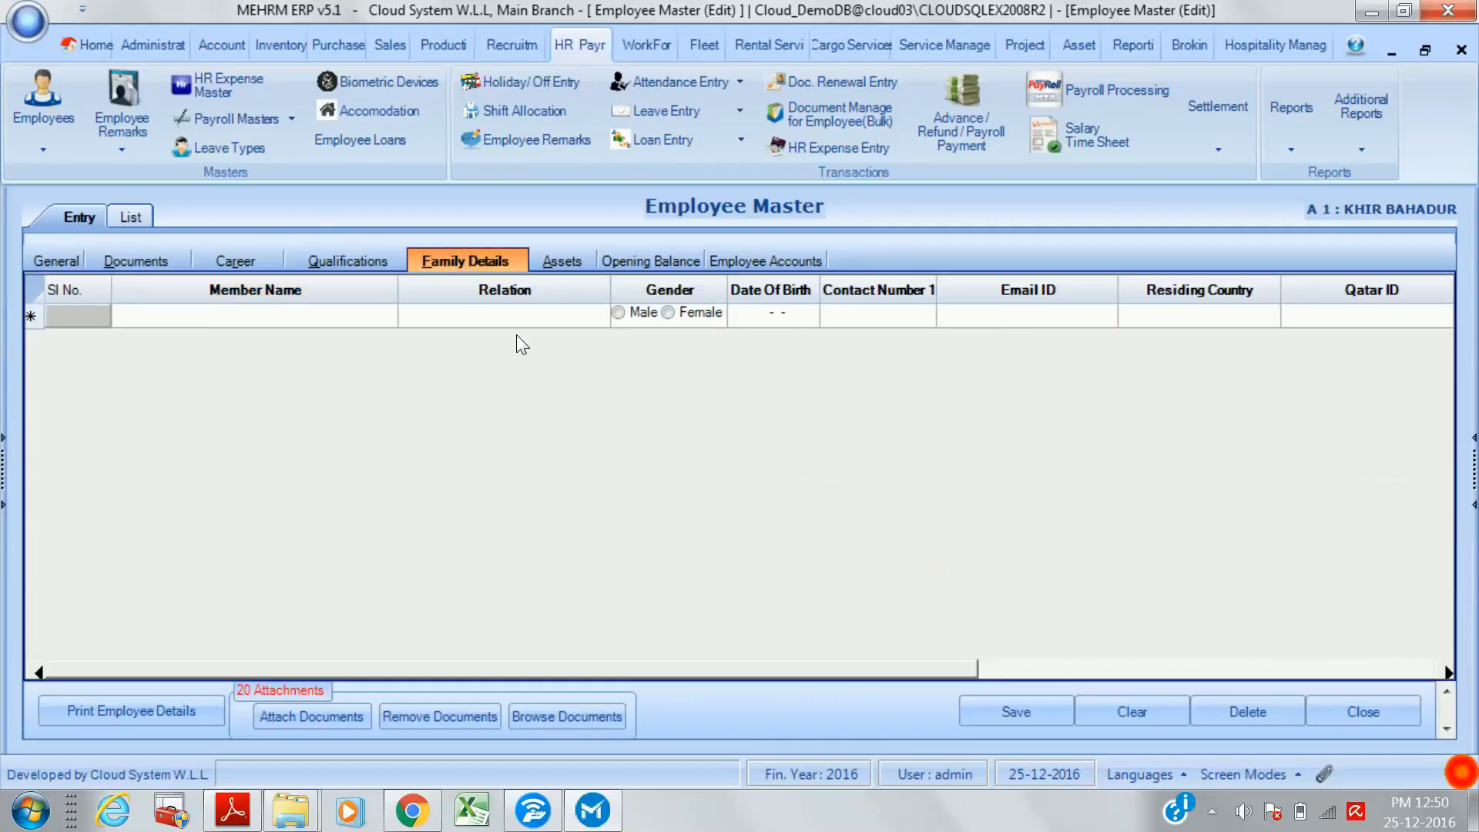
pyautogui.click(641, 319)
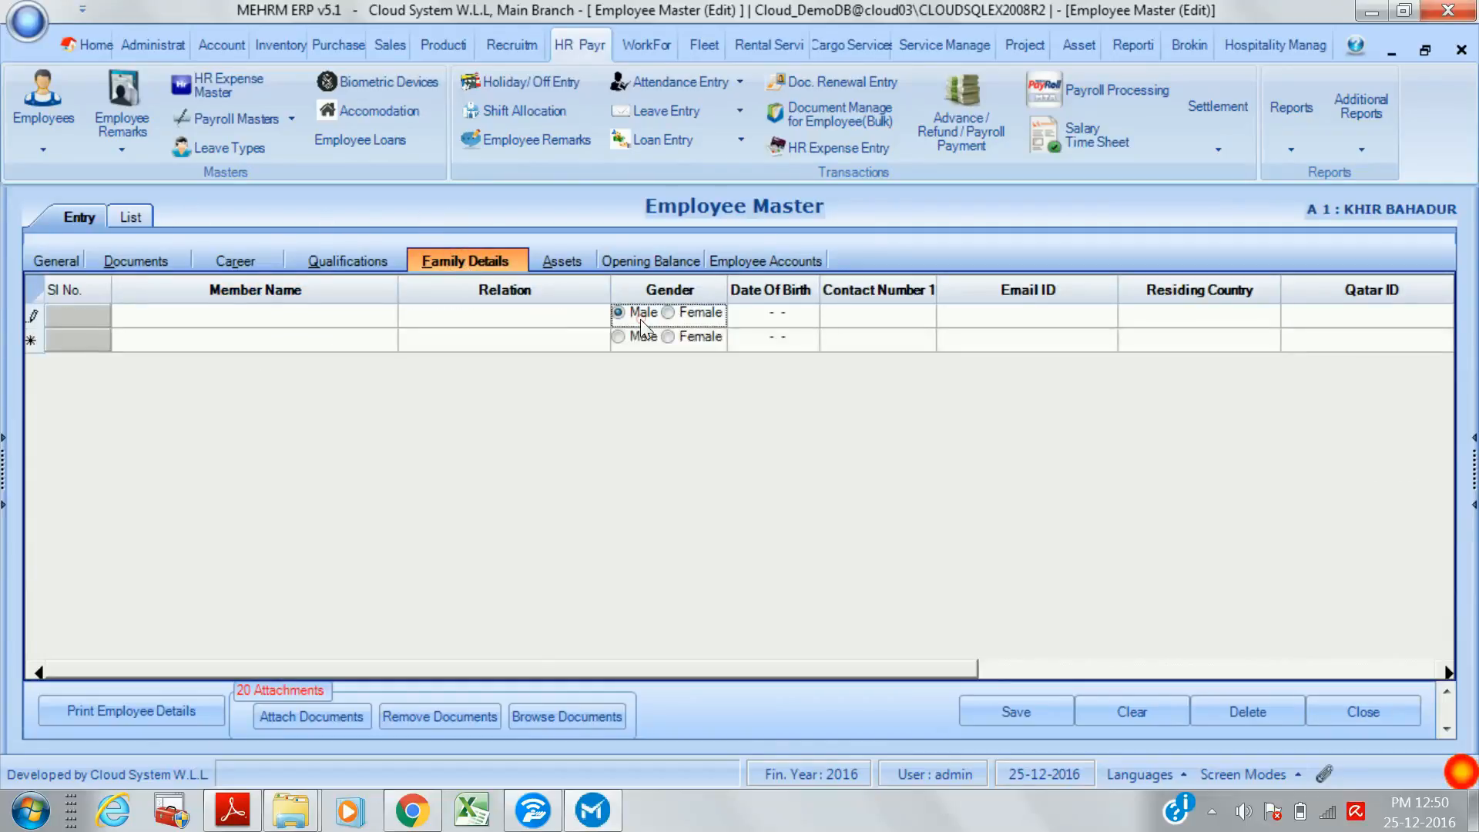
pyautogui.click(713, 314)
pyautogui.click(807, 315)
pyautogui.click(896, 316)
pyautogui.click(1029, 318)
pyautogui.click(1229, 317)
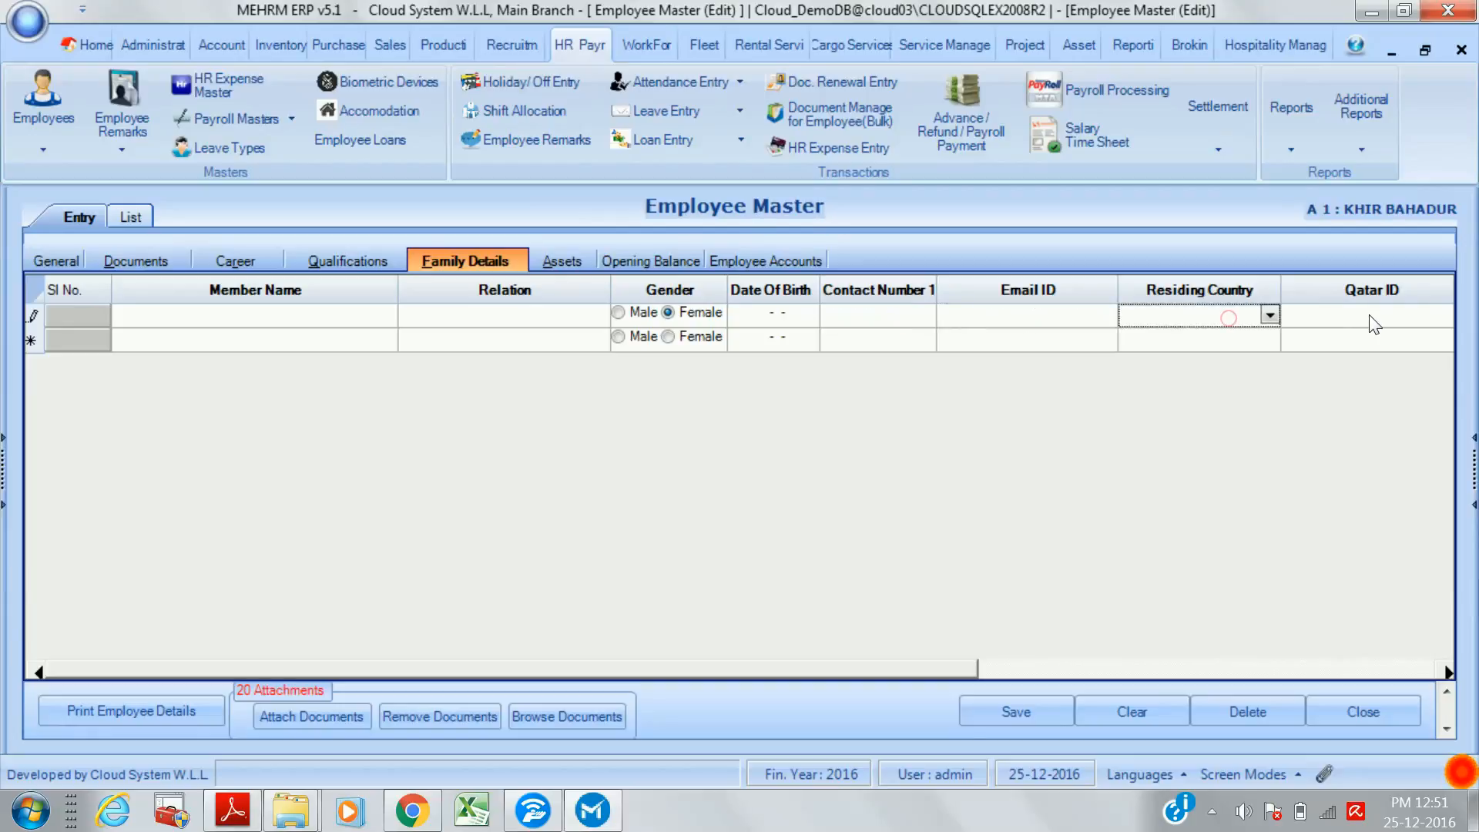
pyautogui.click(1370, 315)
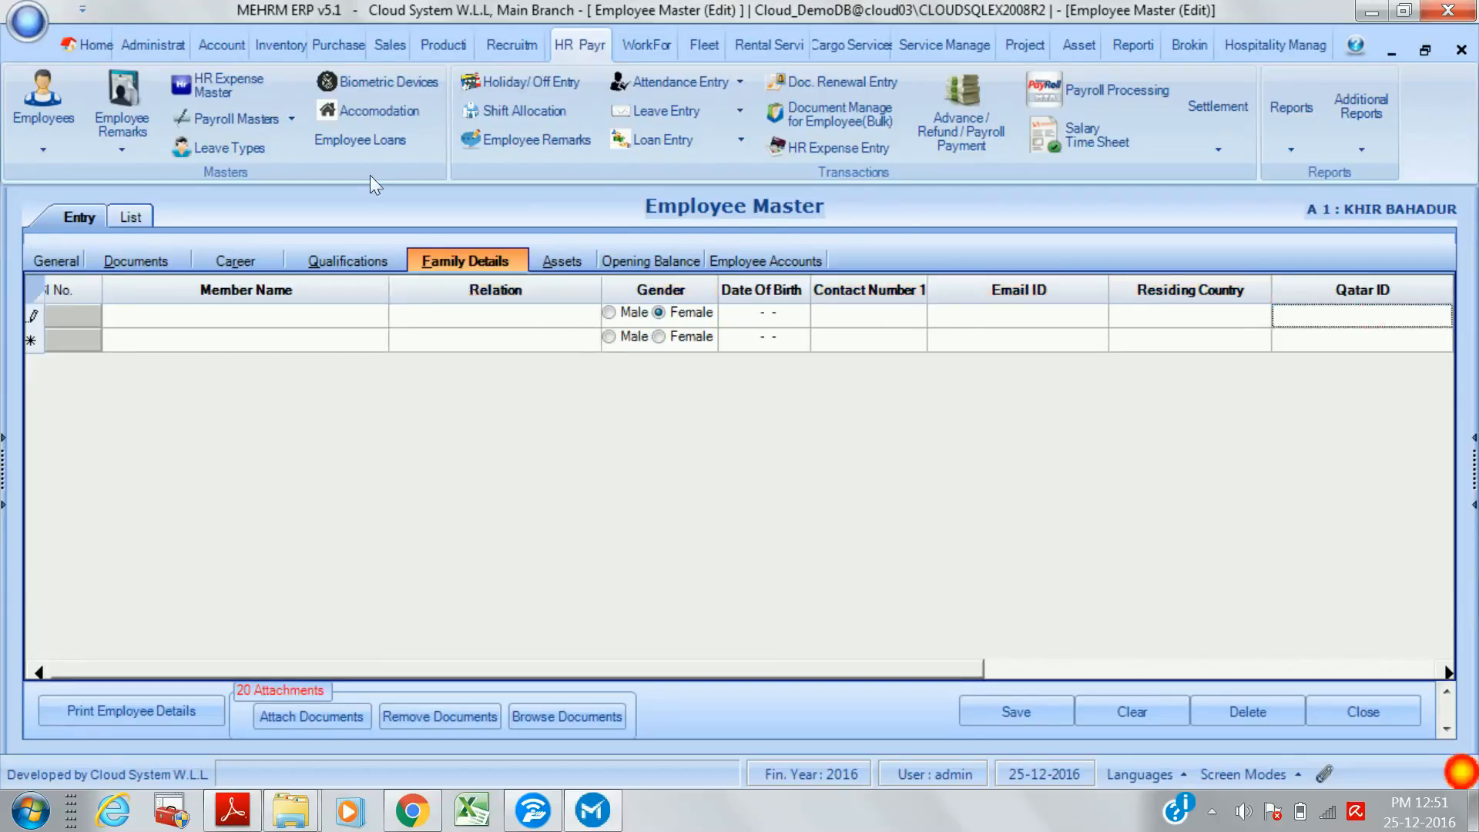
# - Examine the employee's Assets, Opening Balance and Employee Accounts sections
pyautogui.click(563, 265)
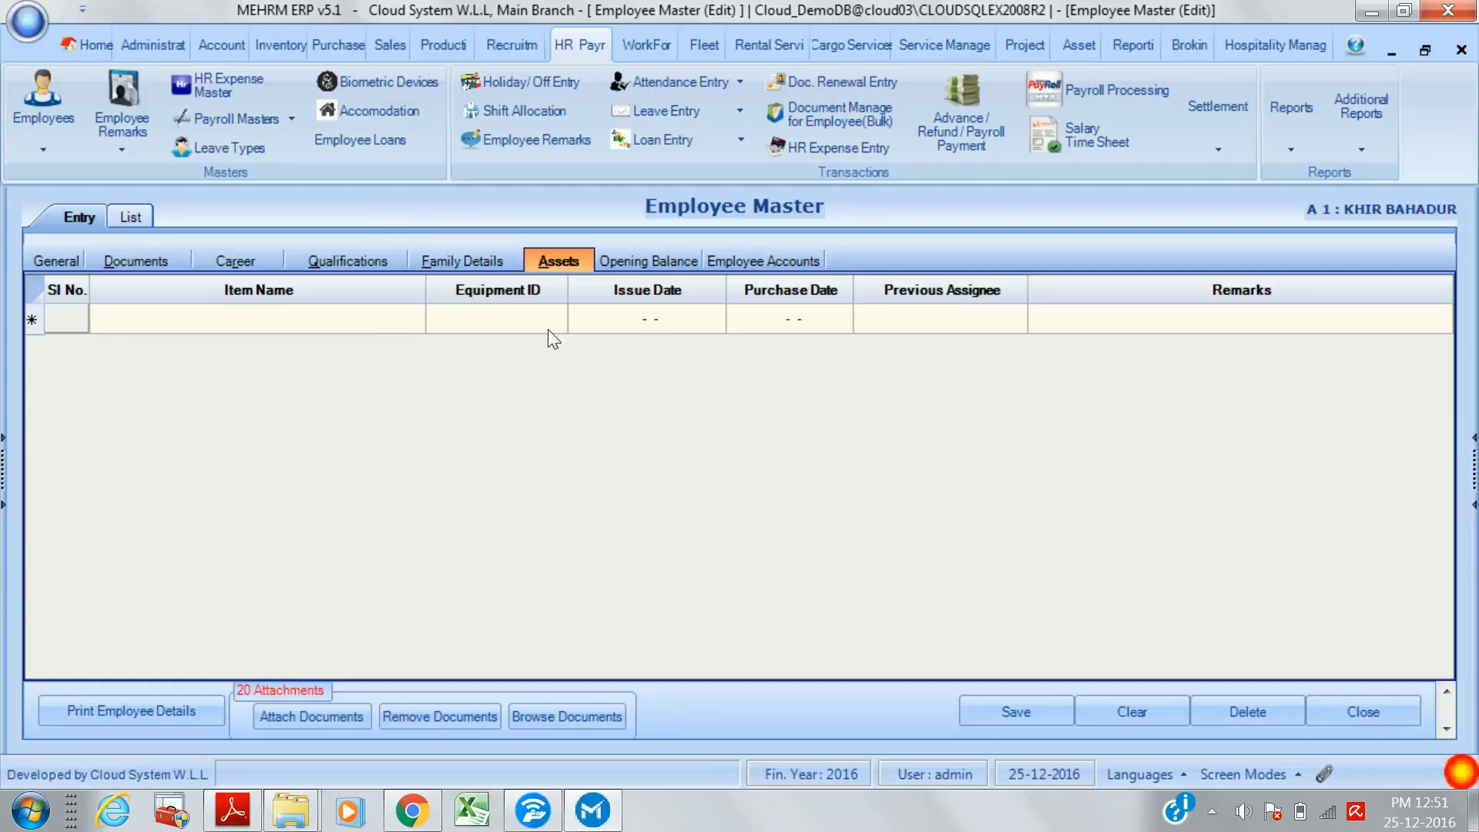
pyautogui.click(667, 262)
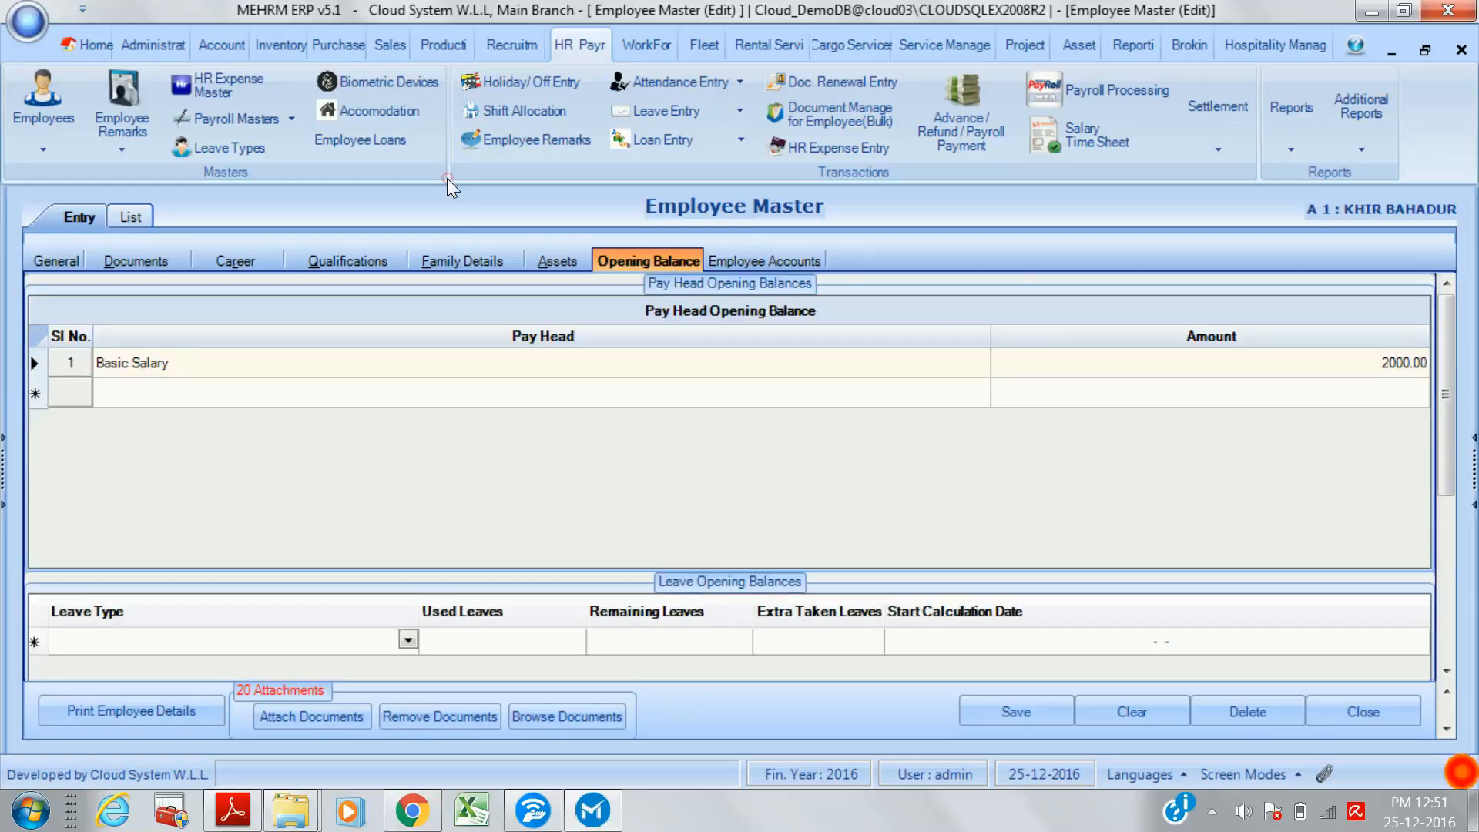
pyautogui.click(752, 263)
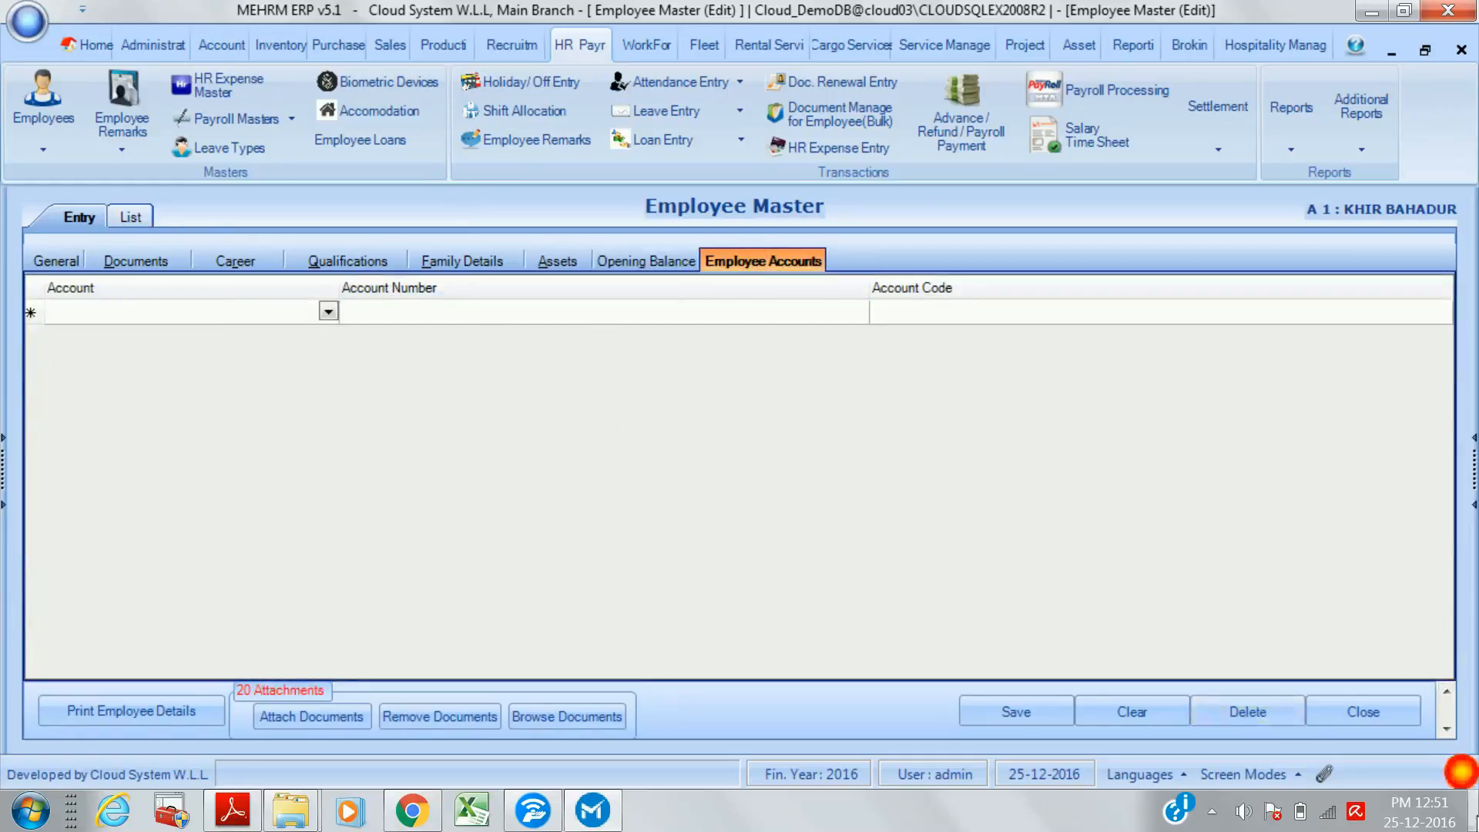
# - Close the employee record without saving the changes and close the dashboard
pyautogui.click(1362, 723)
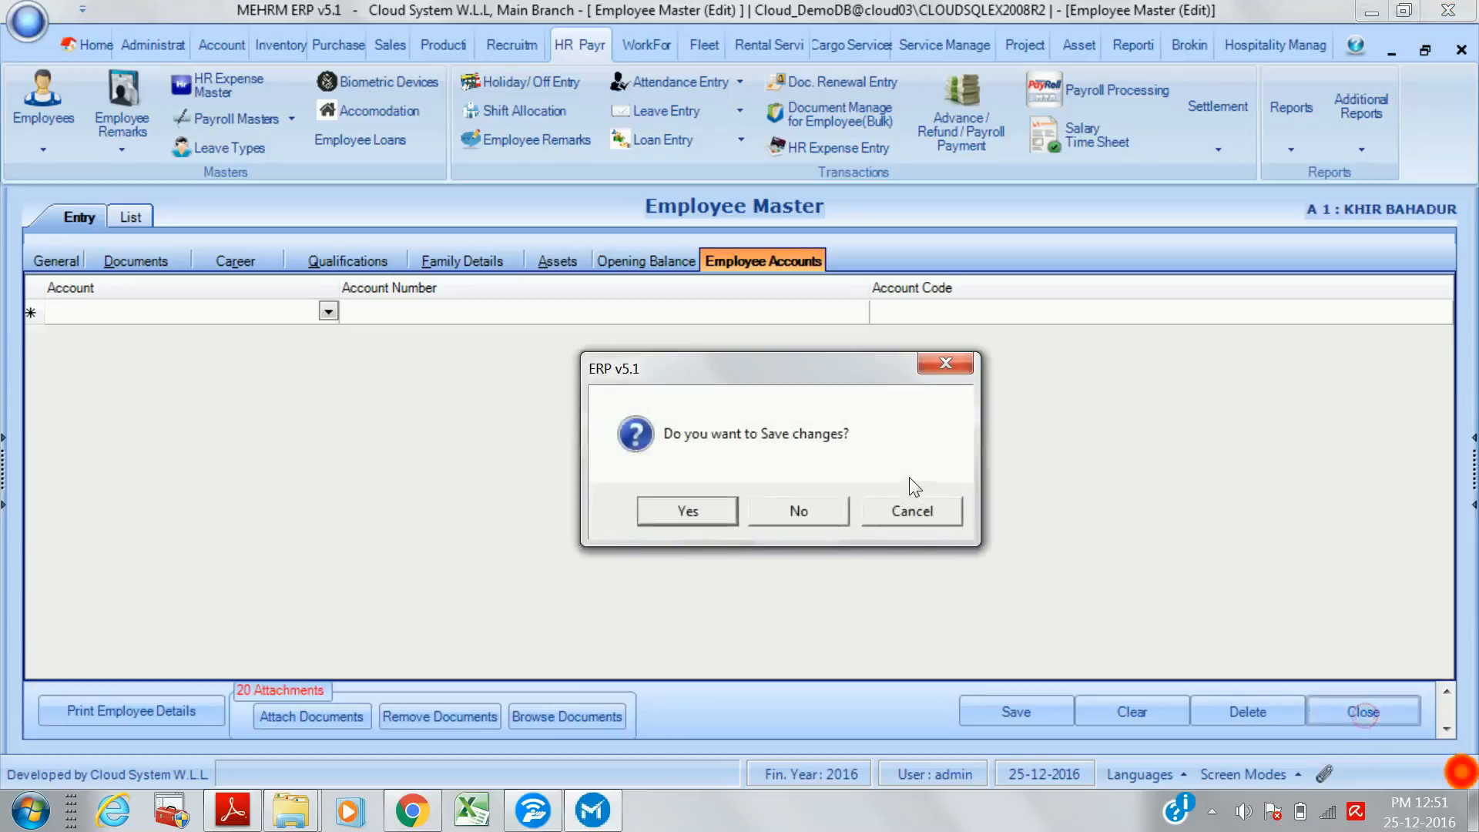
pyautogui.click(800, 511)
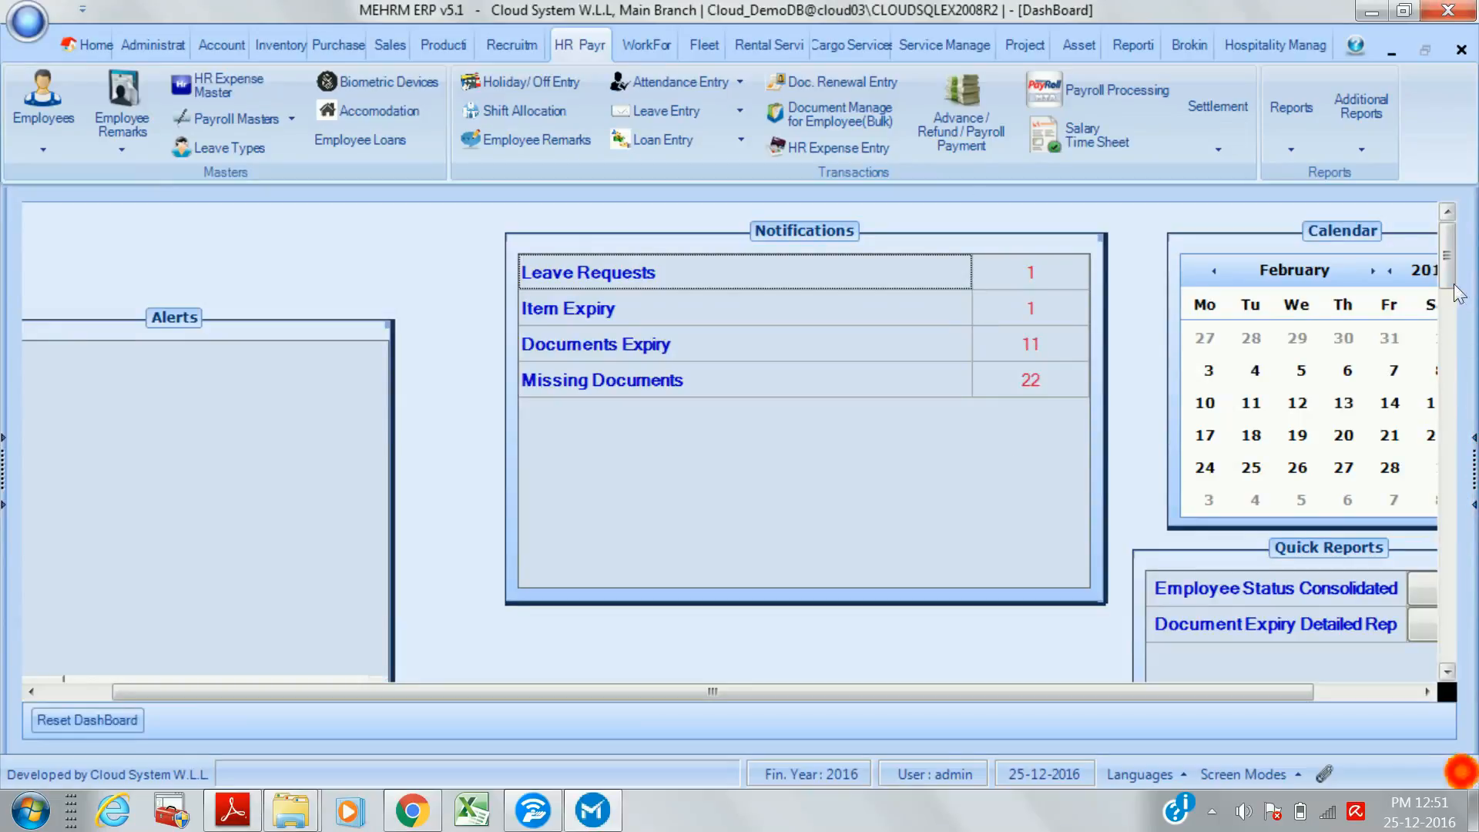
pyautogui.click(1461, 50)
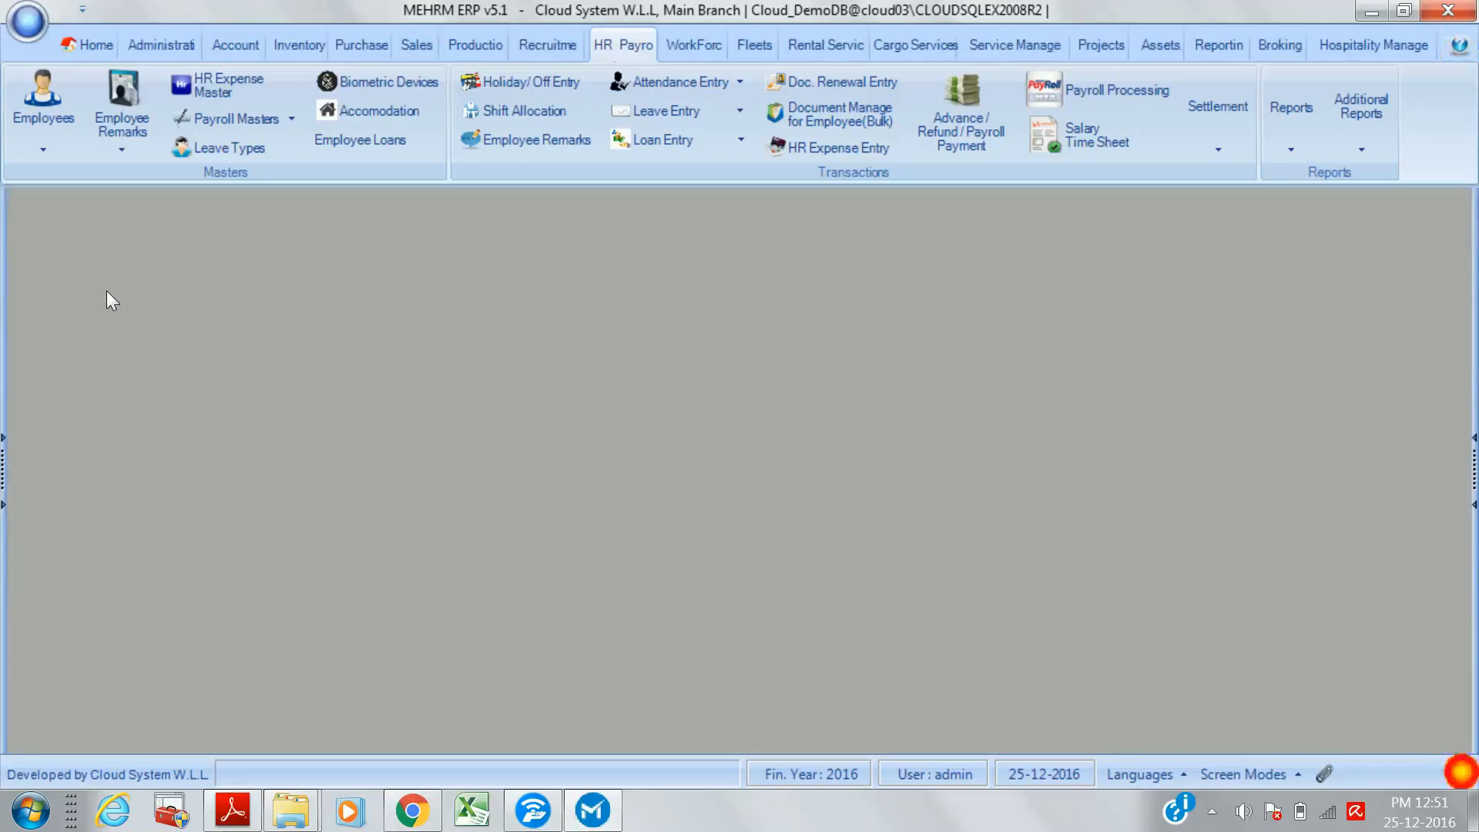
# - Open a new Visa Pool Master form to view its fields and close it
pyautogui.click(125, 143)
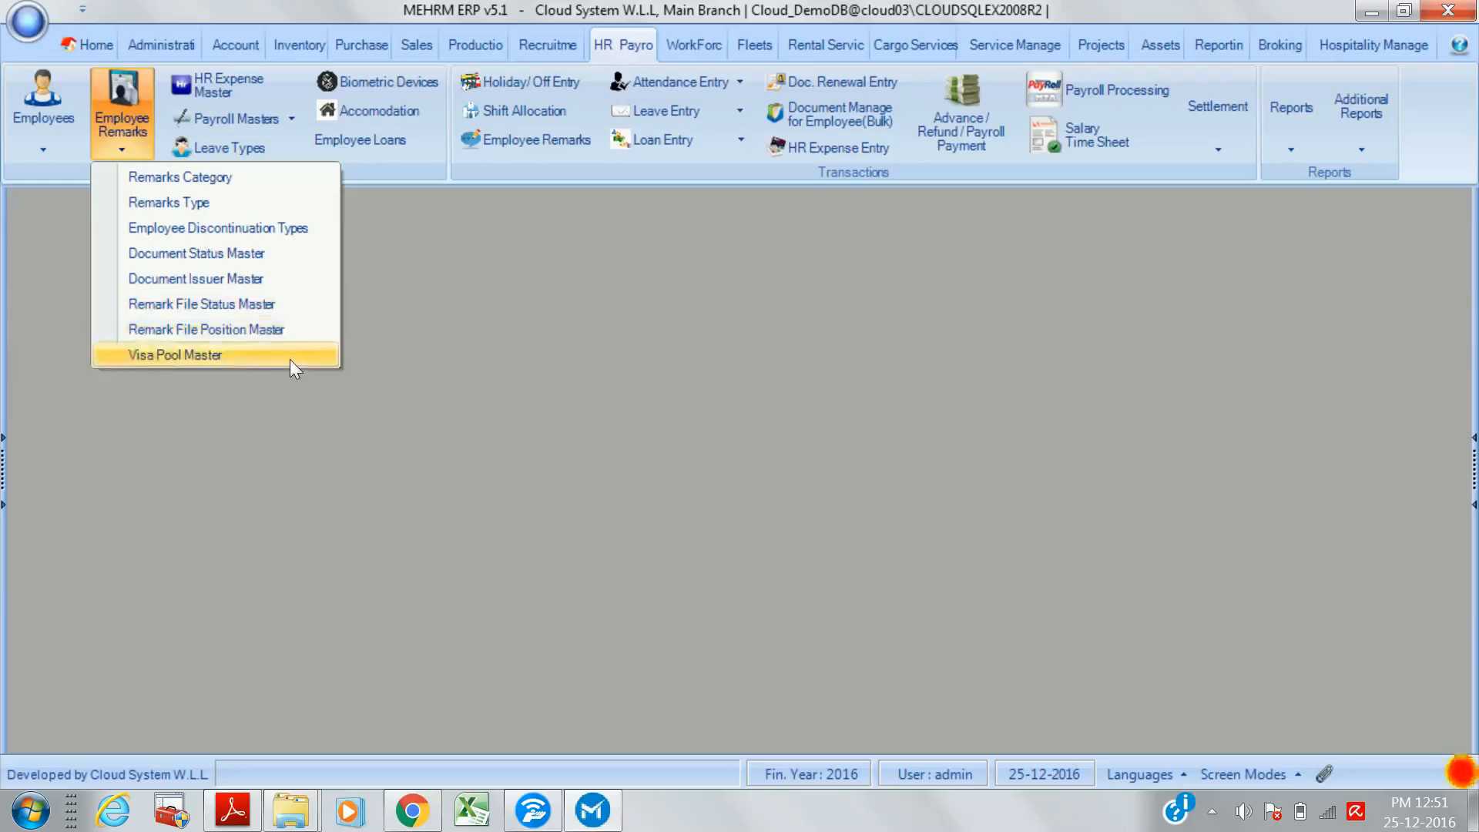
pyautogui.click(247, 357)
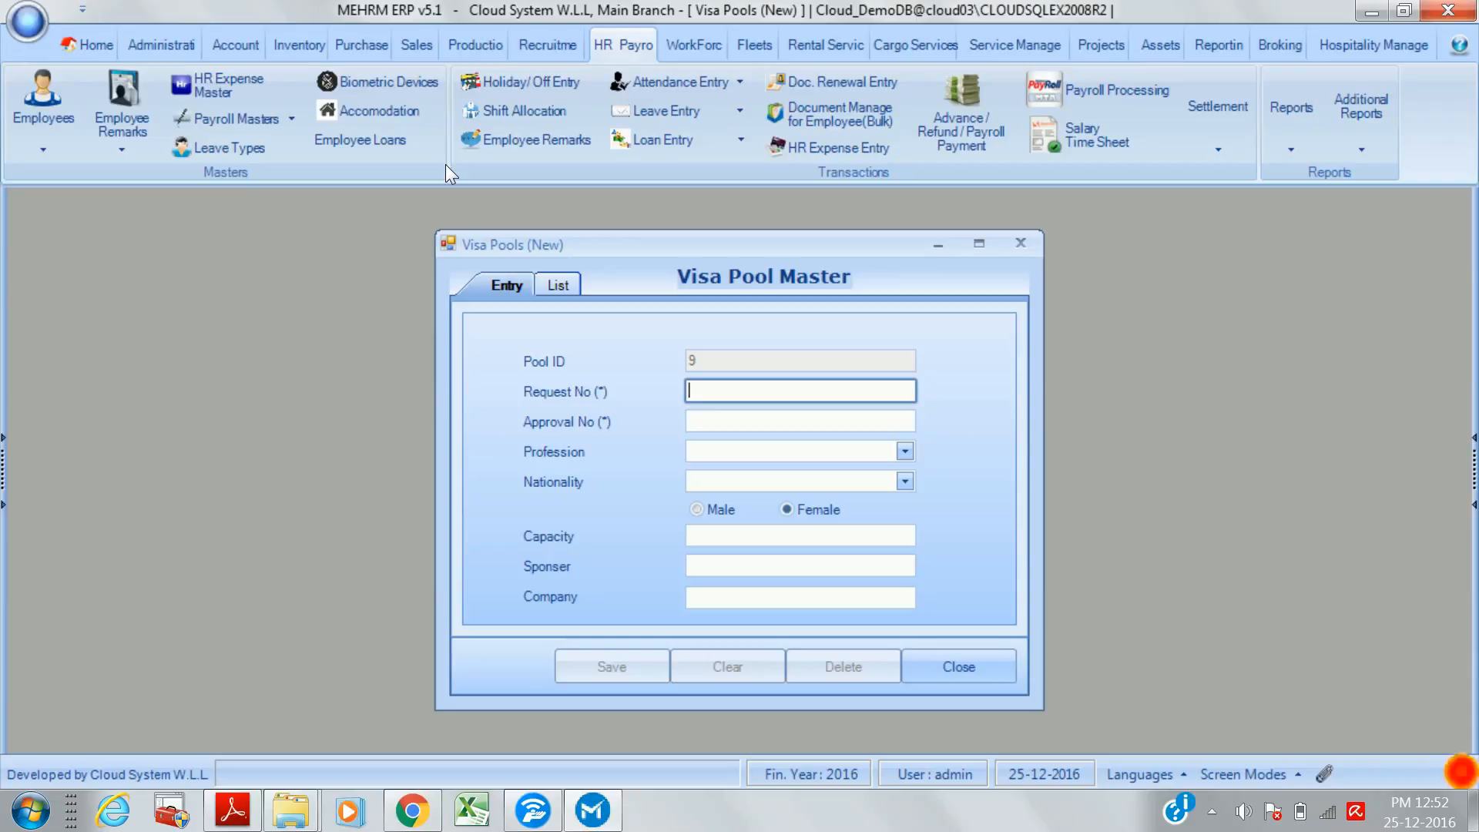
pyautogui.click(959, 673)
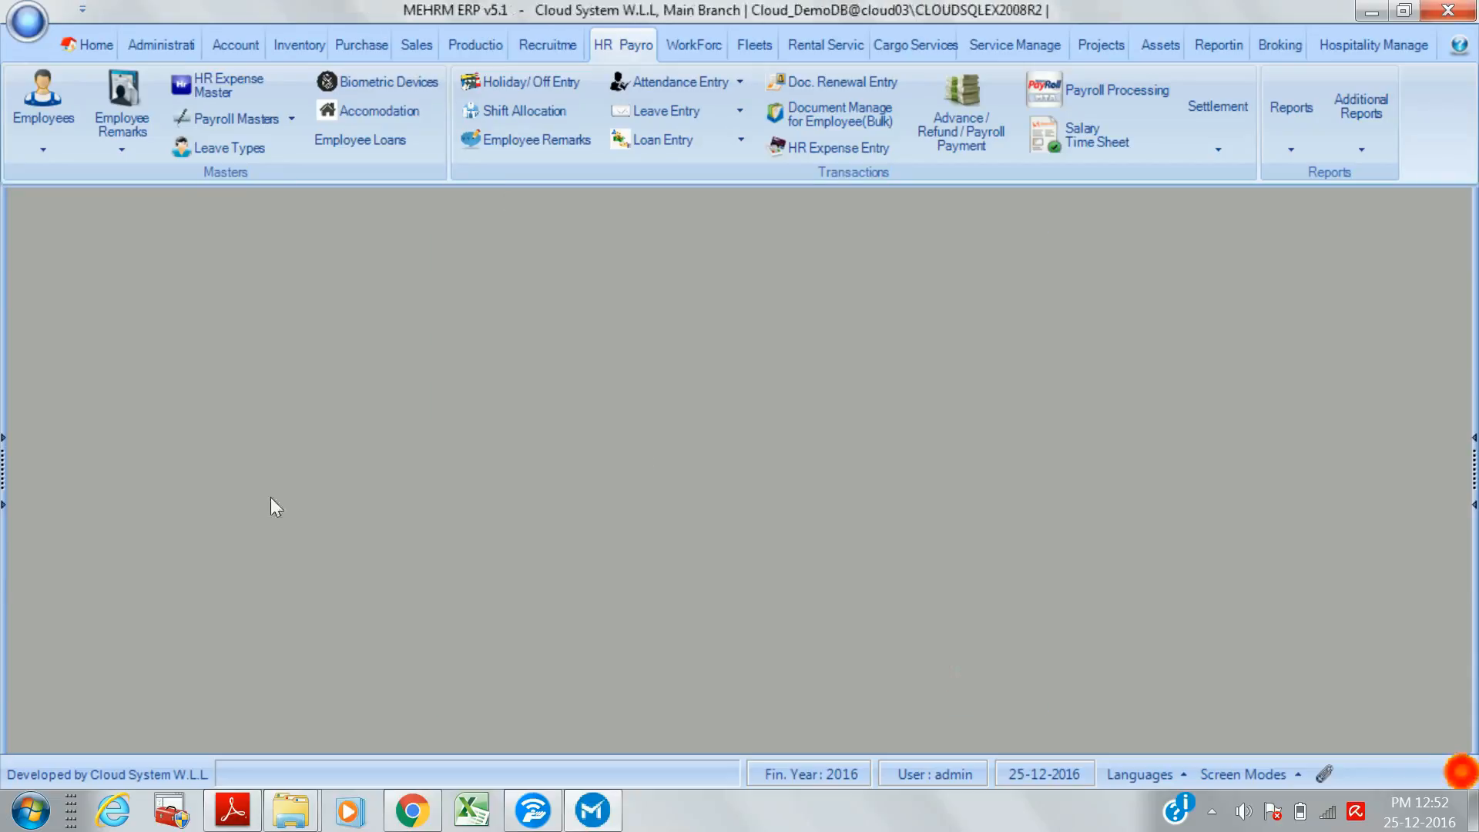
# - Start a new HR Expense Type with a Daily period and HR Exp. Recovered as the linked pay head
pyautogui.click(213, 87)
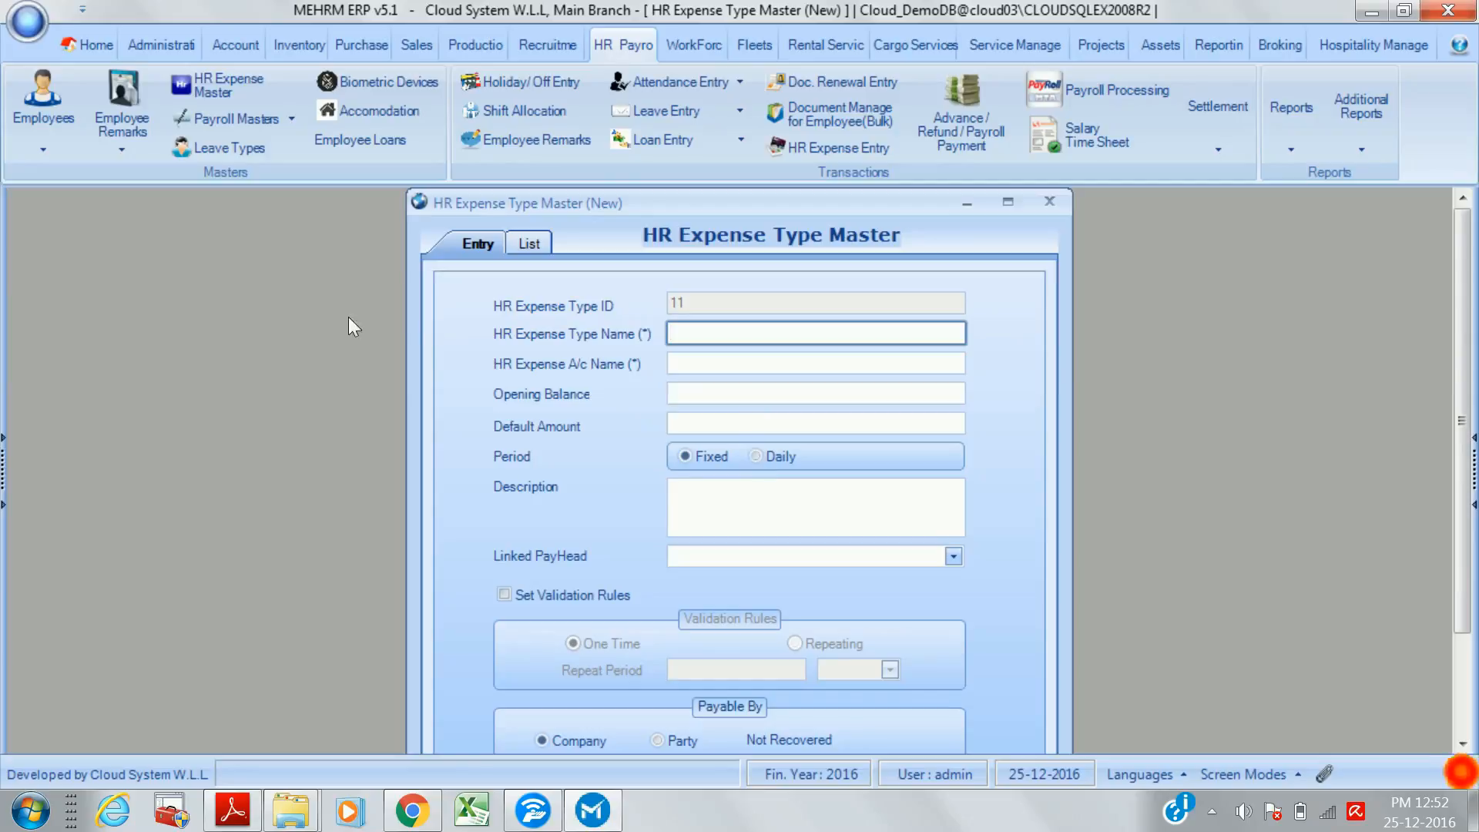
pyautogui.click(757, 458)
pyautogui.click(688, 454)
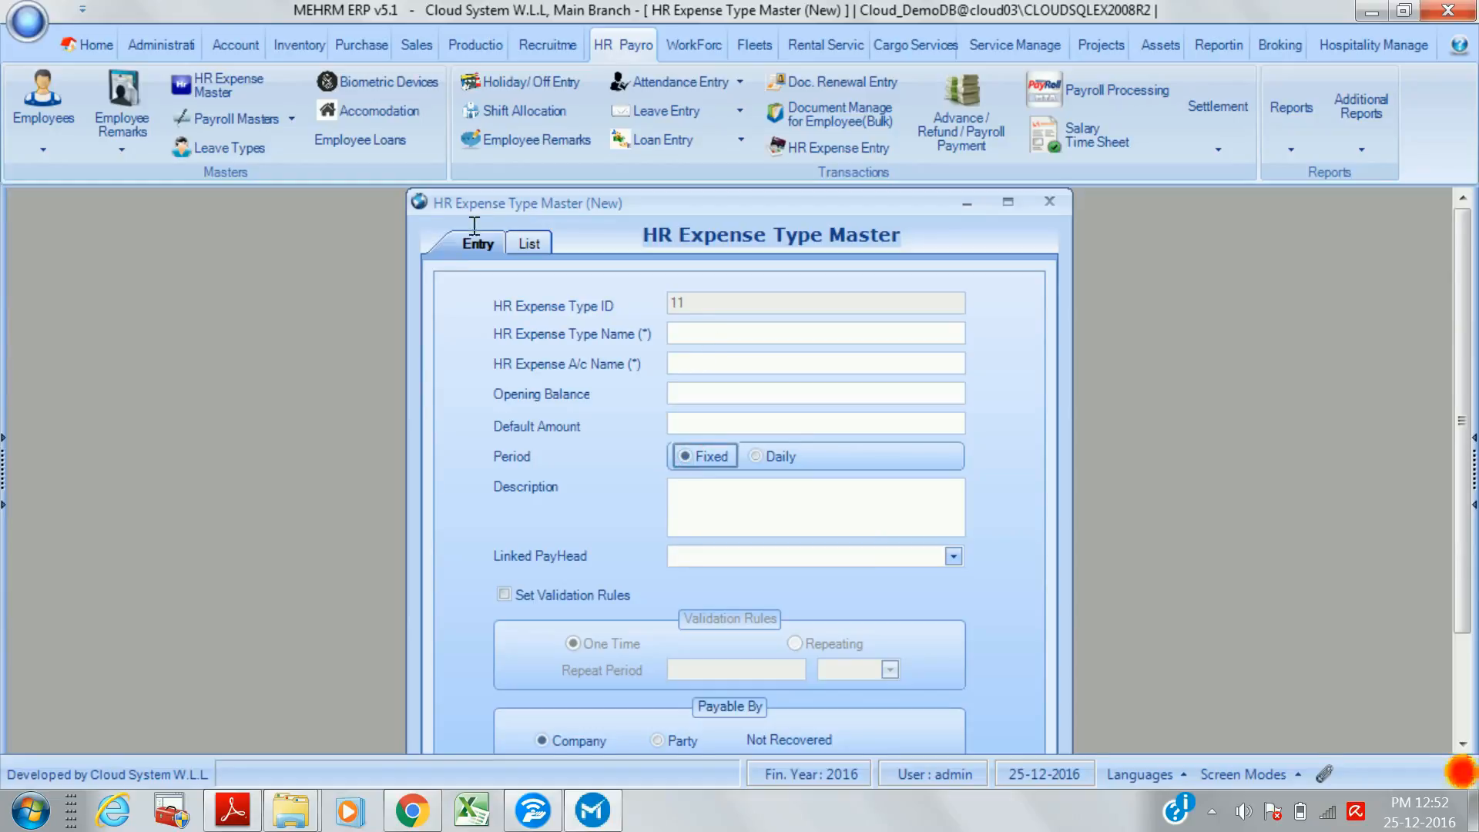
pyautogui.click(762, 456)
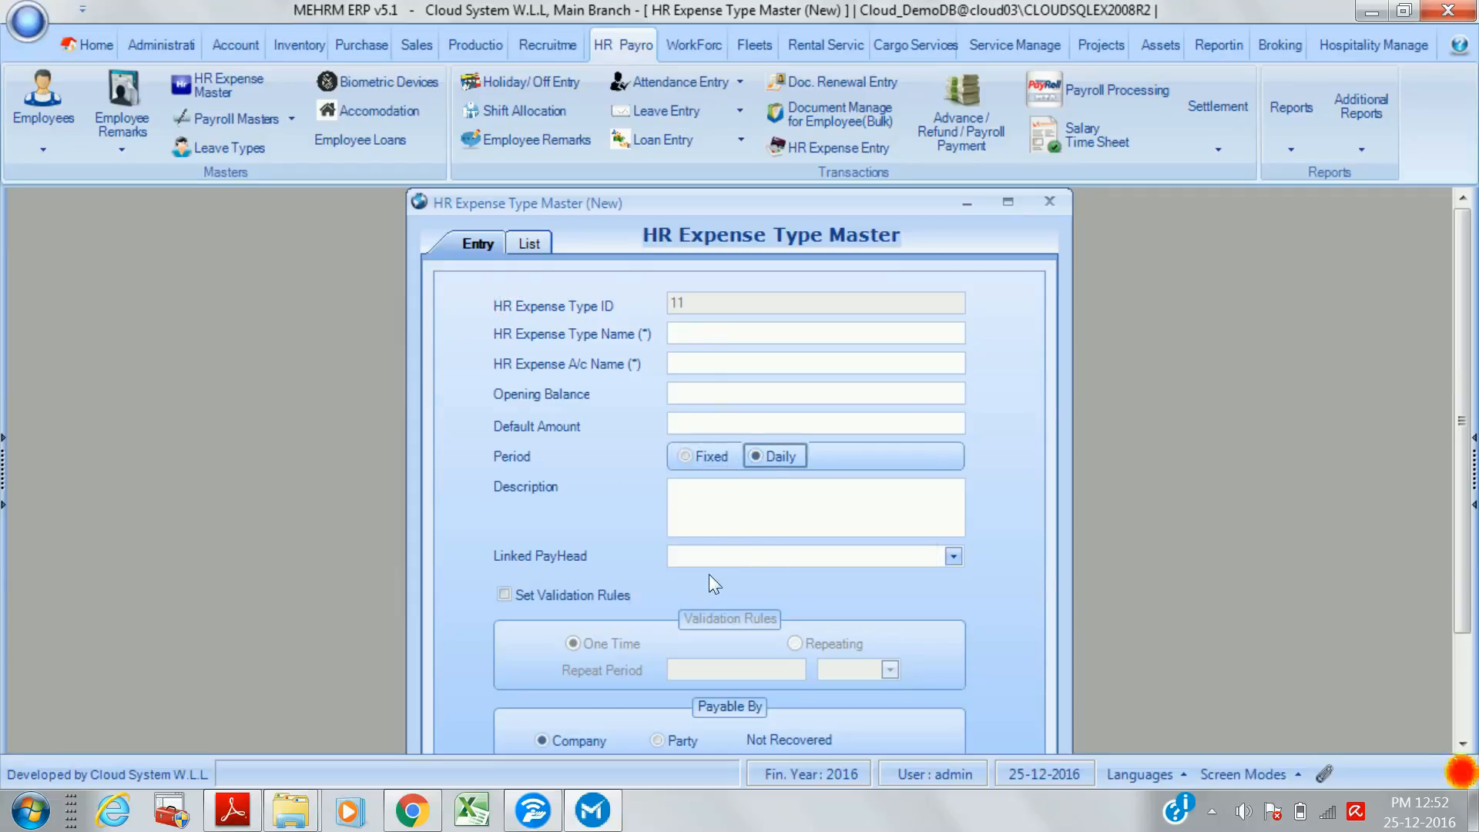
pyautogui.click(956, 555)
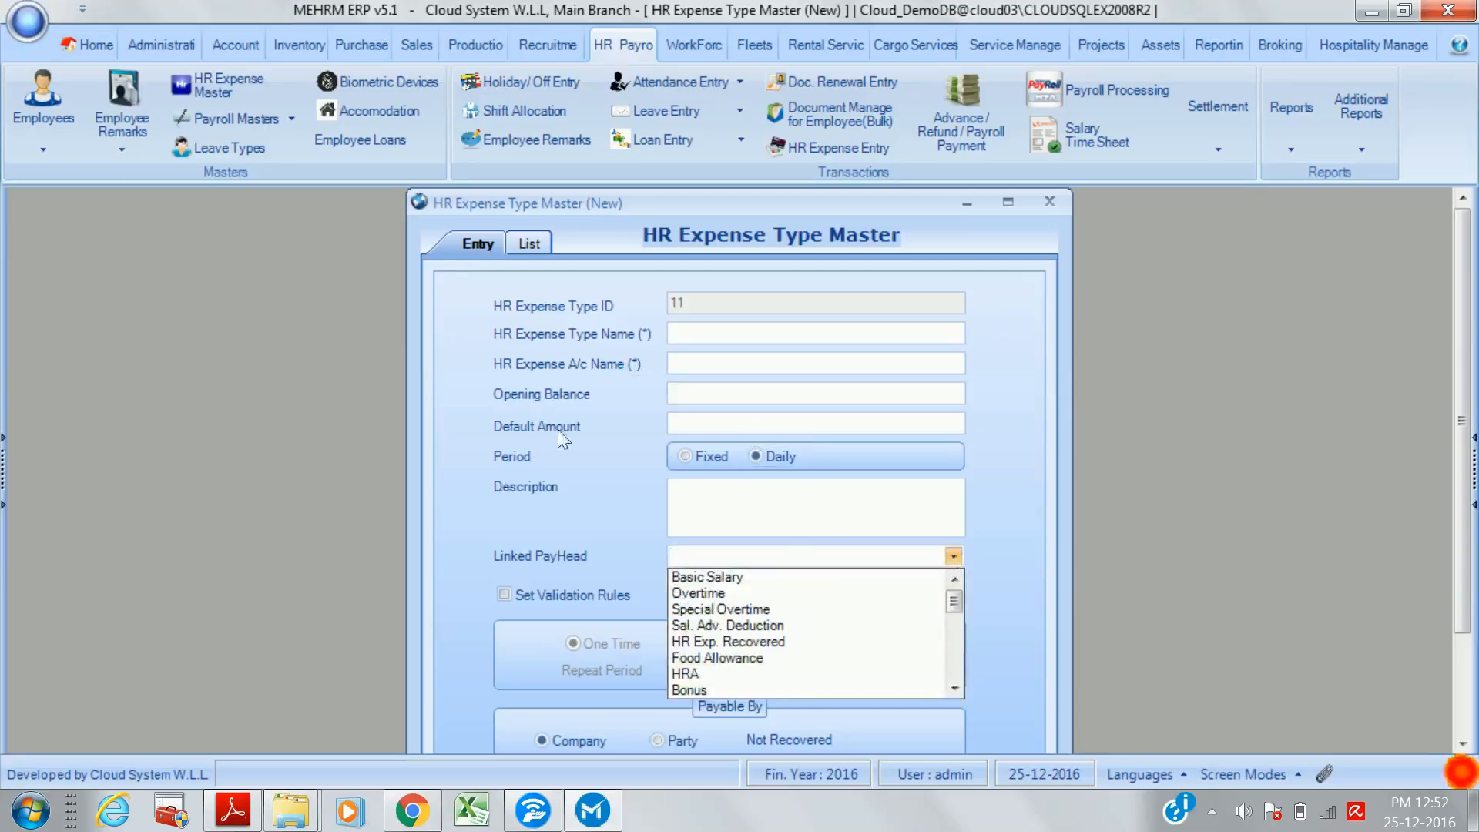
pyautogui.click(739, 641)
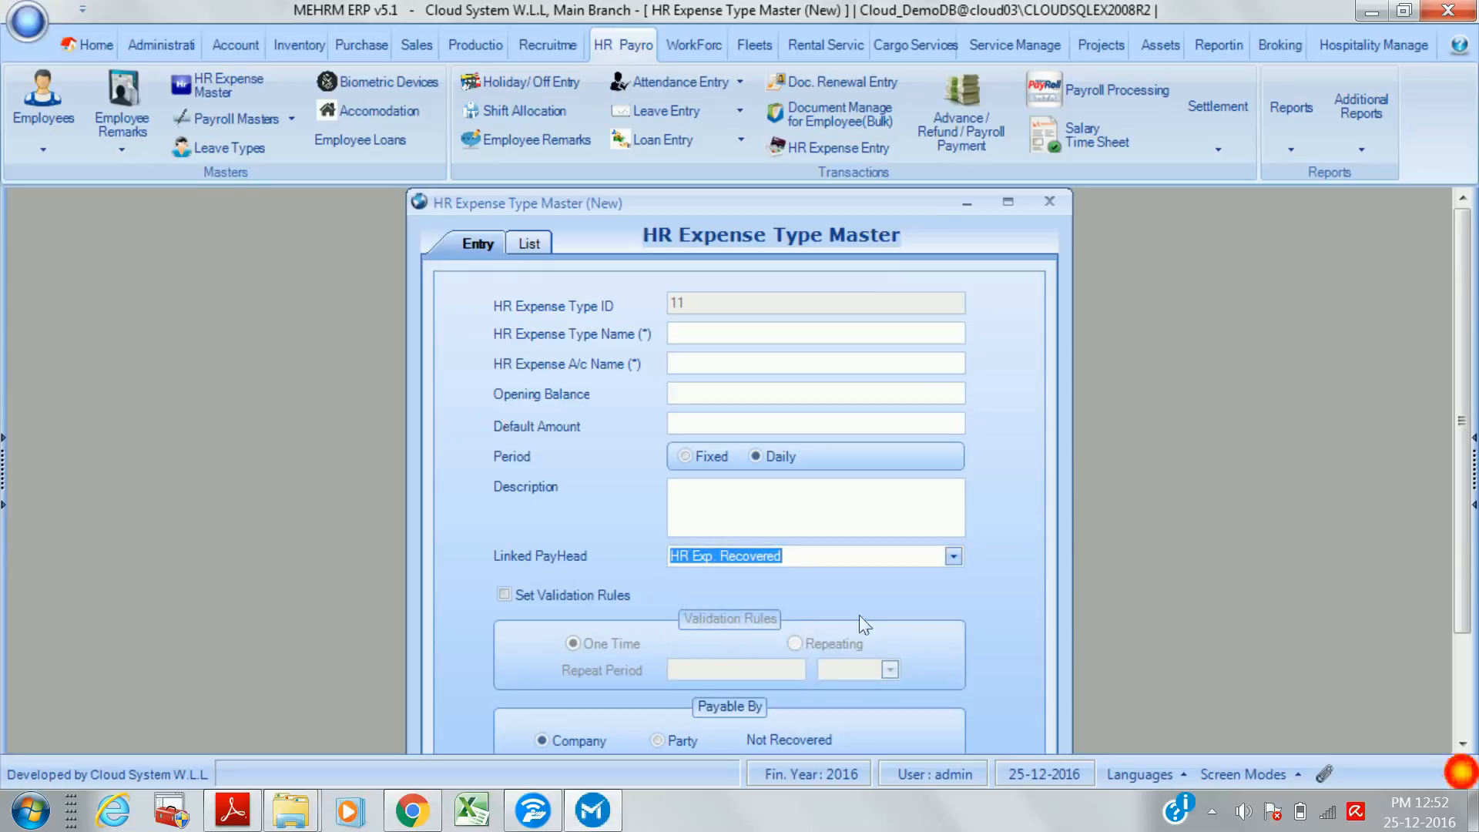
# - Enable validation rules repeating with a period of 1200 and unit Year, and close the expense type without saving
pyautogui.moveTo(1462, 503); pyautogui.dragTo(1478, 623)
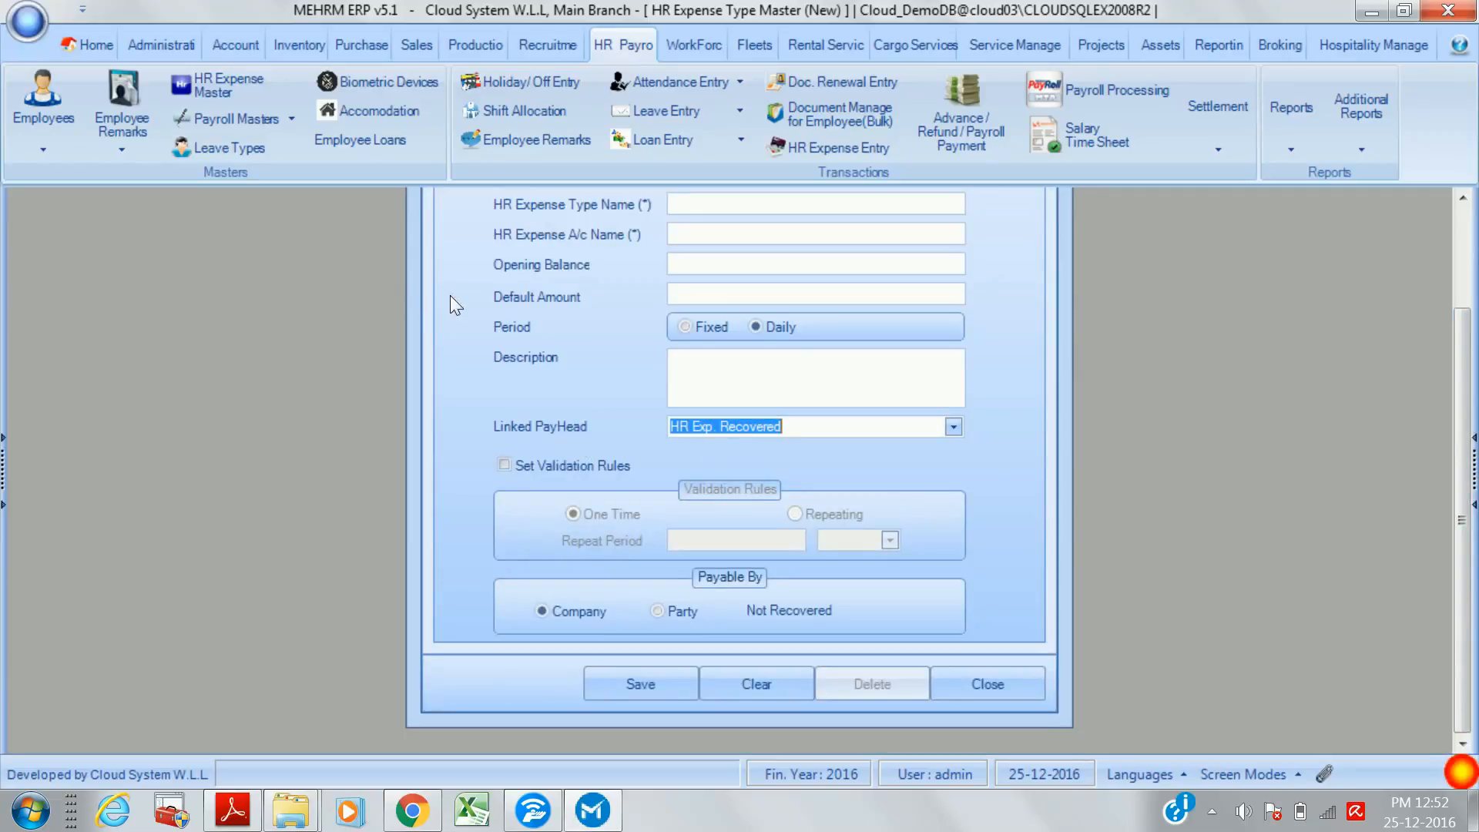
pyautogui.click(505, 466)
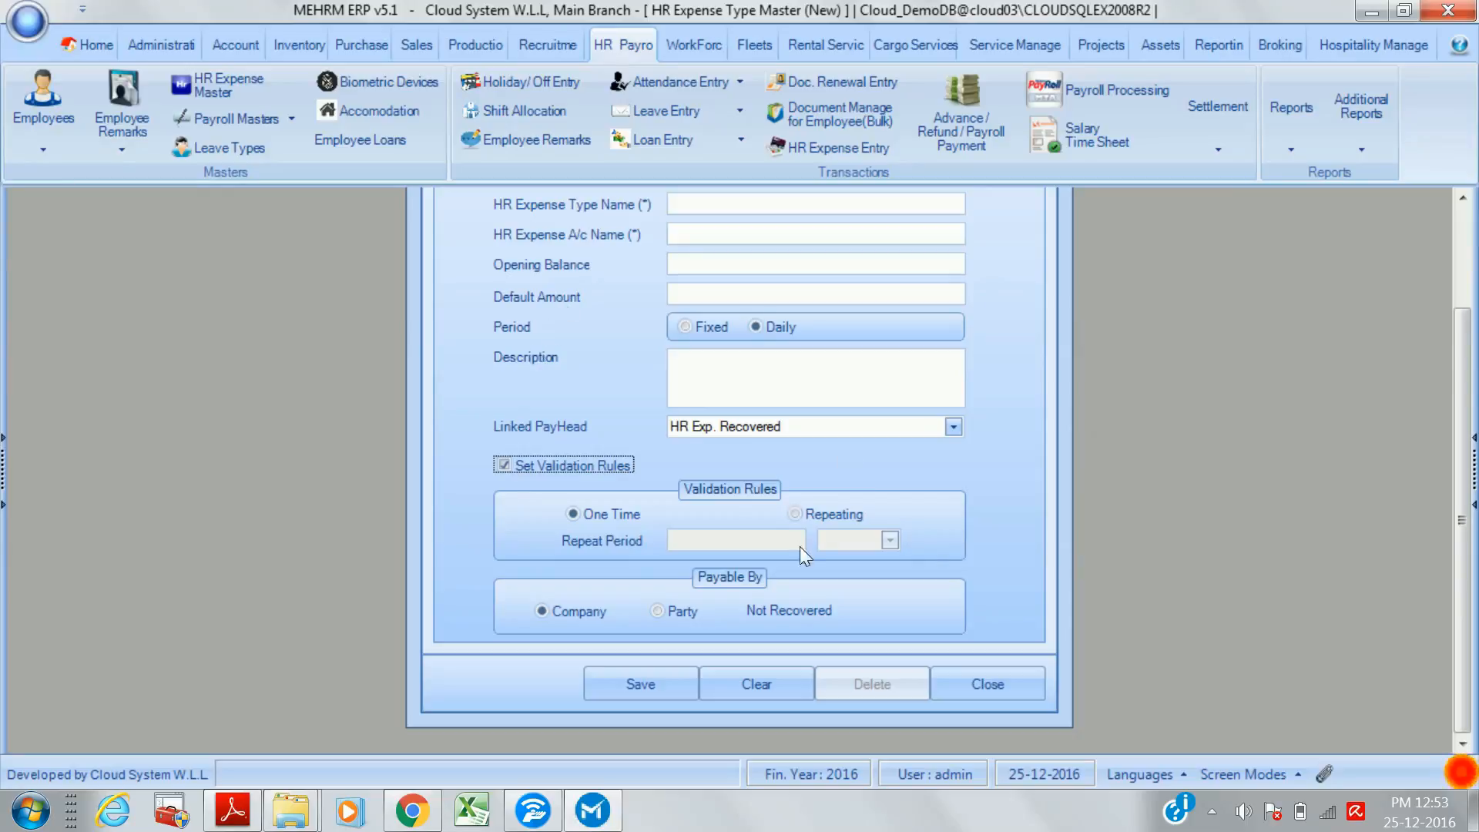
pyautogui.click(821, 514)
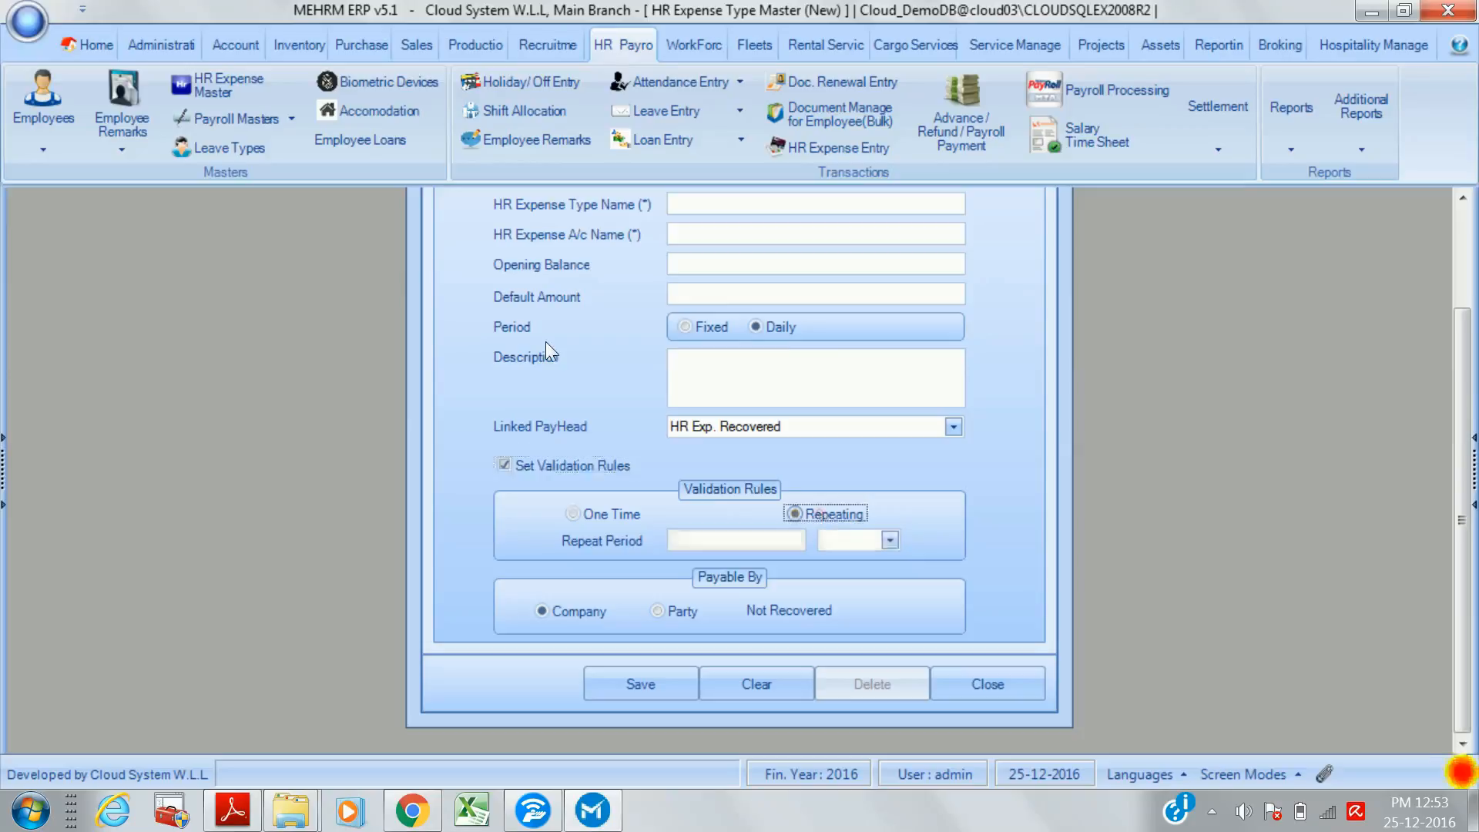
pyautogui.click(889, 540)
pyautogui.click(862, 593)
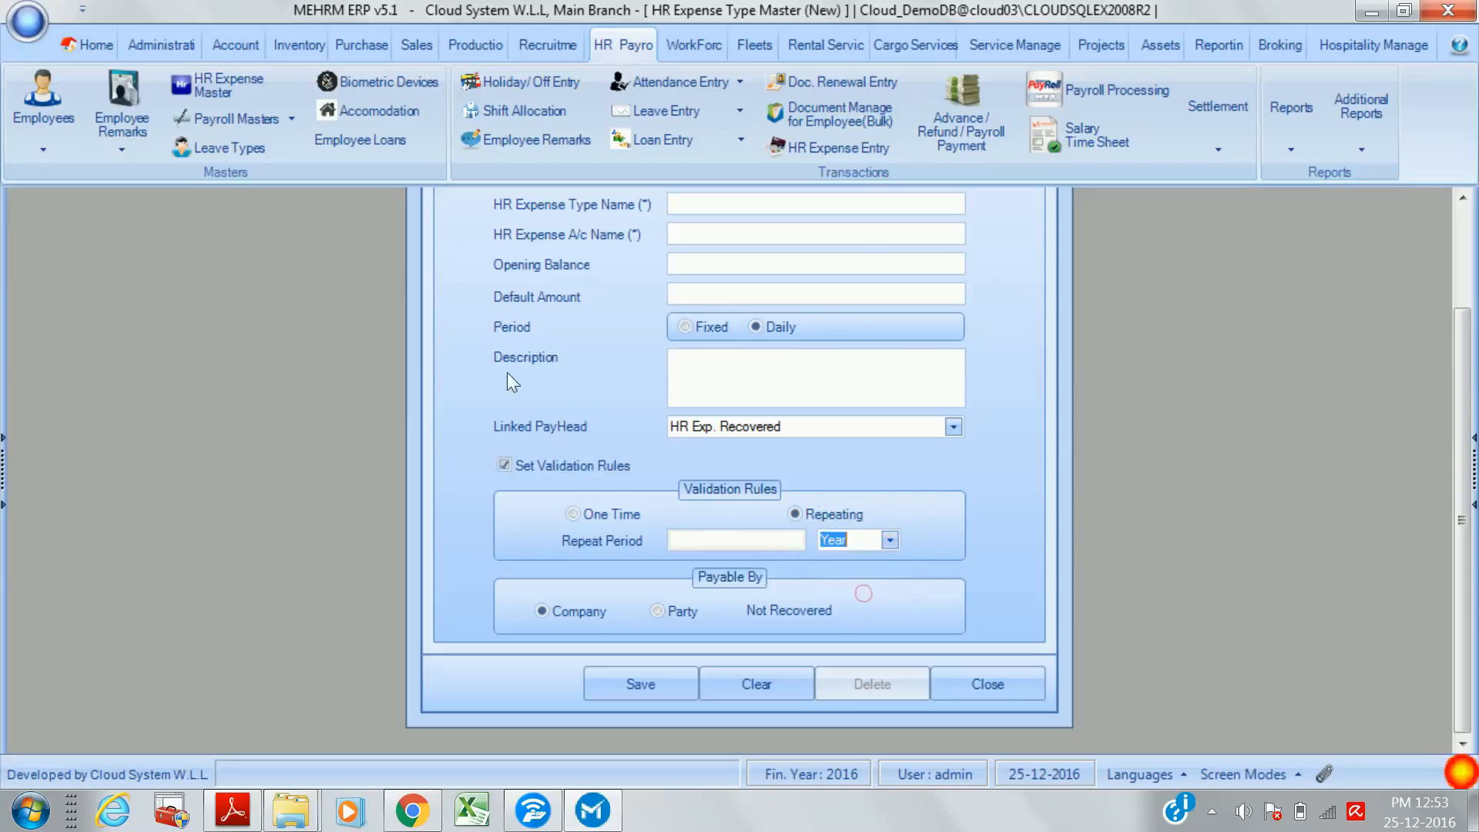
pyautogui.click(754, 535)
pyautogui.write('1200')
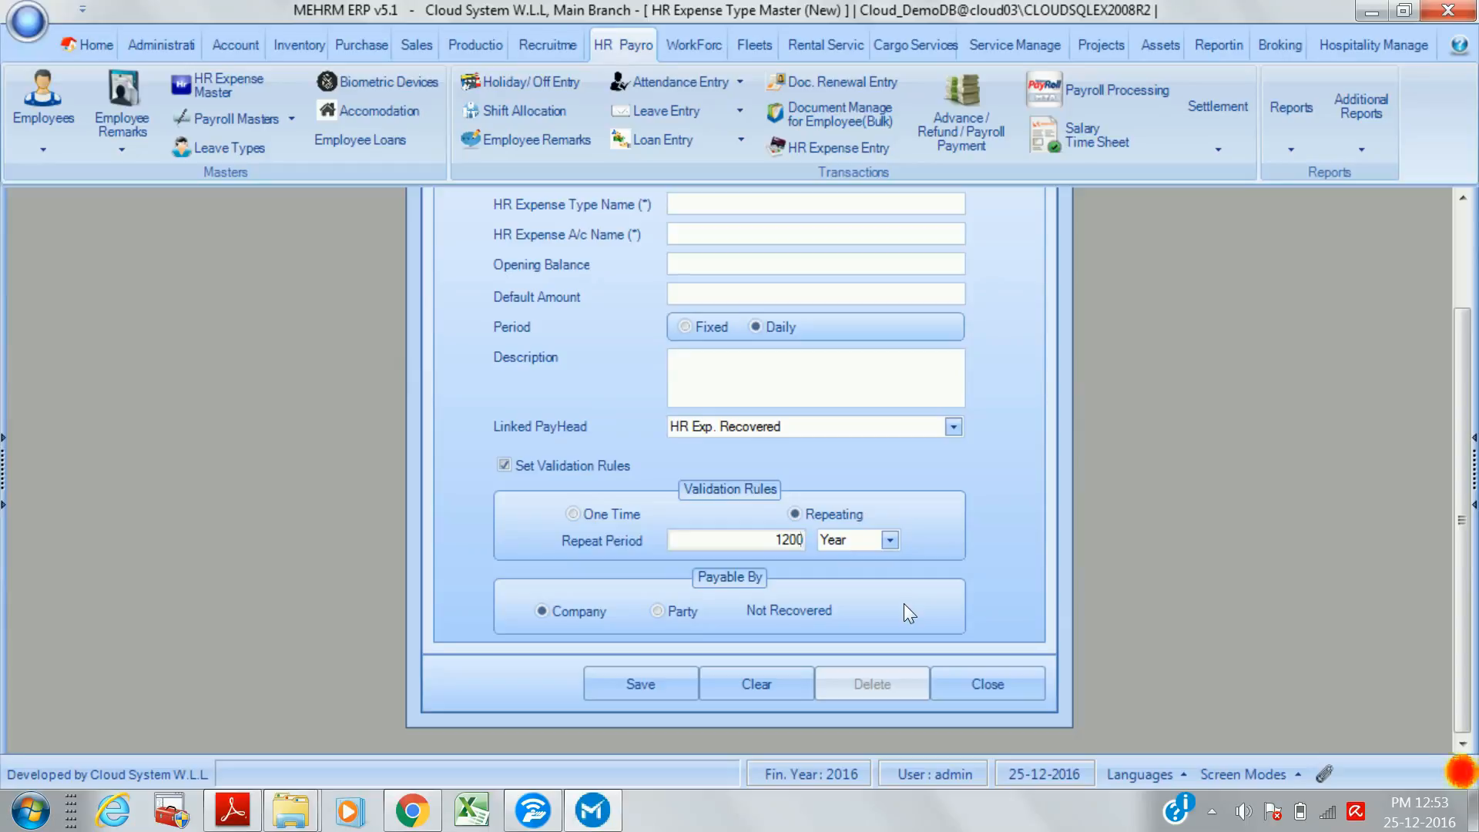
pyautogui.click(965, 691)
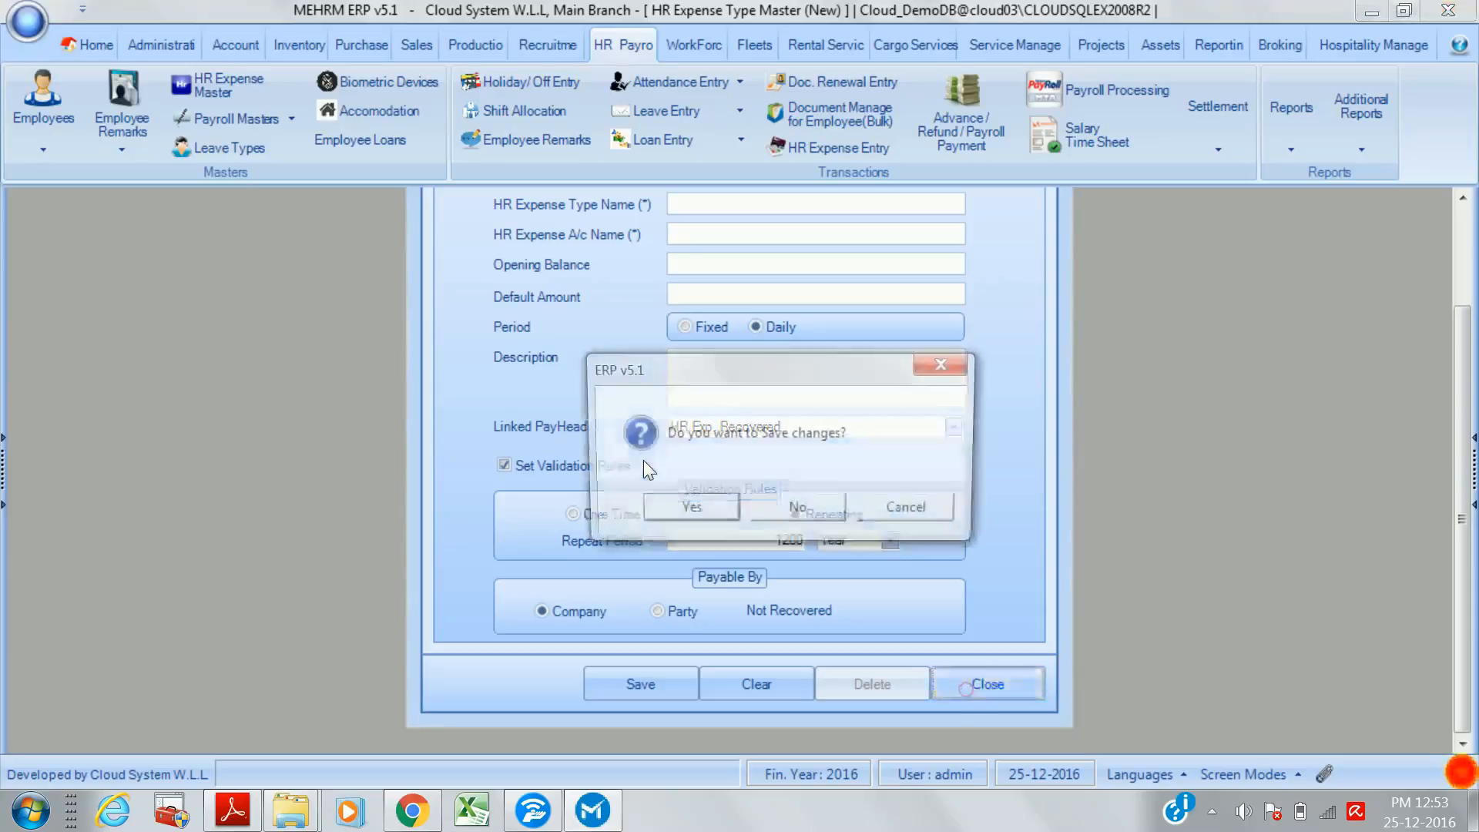
pyautogui.click(798, 512)
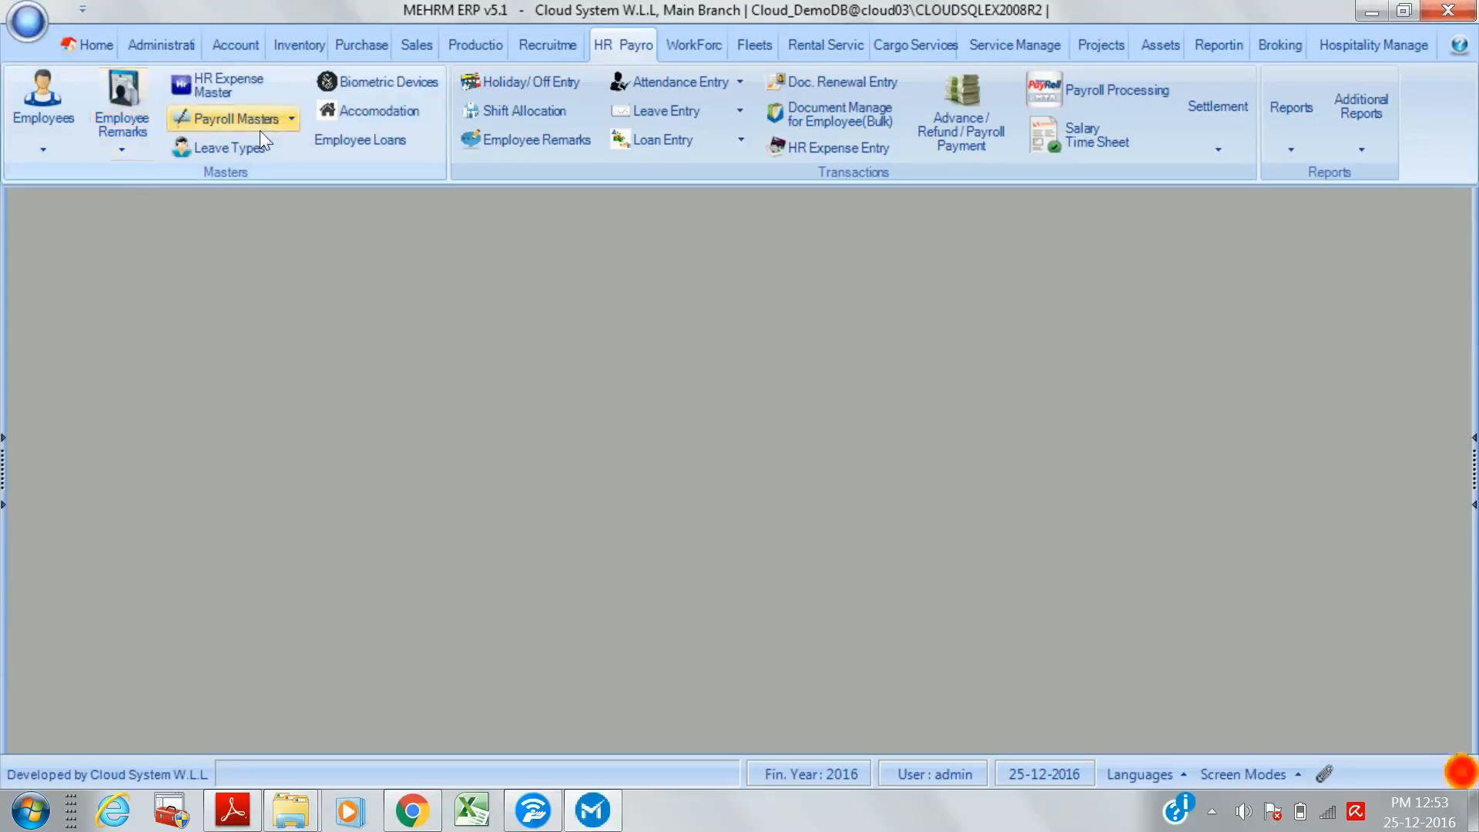
# - Open a new Working Shift Master form to view its name and time fields, and close it
pyautogui.click(290, 118)
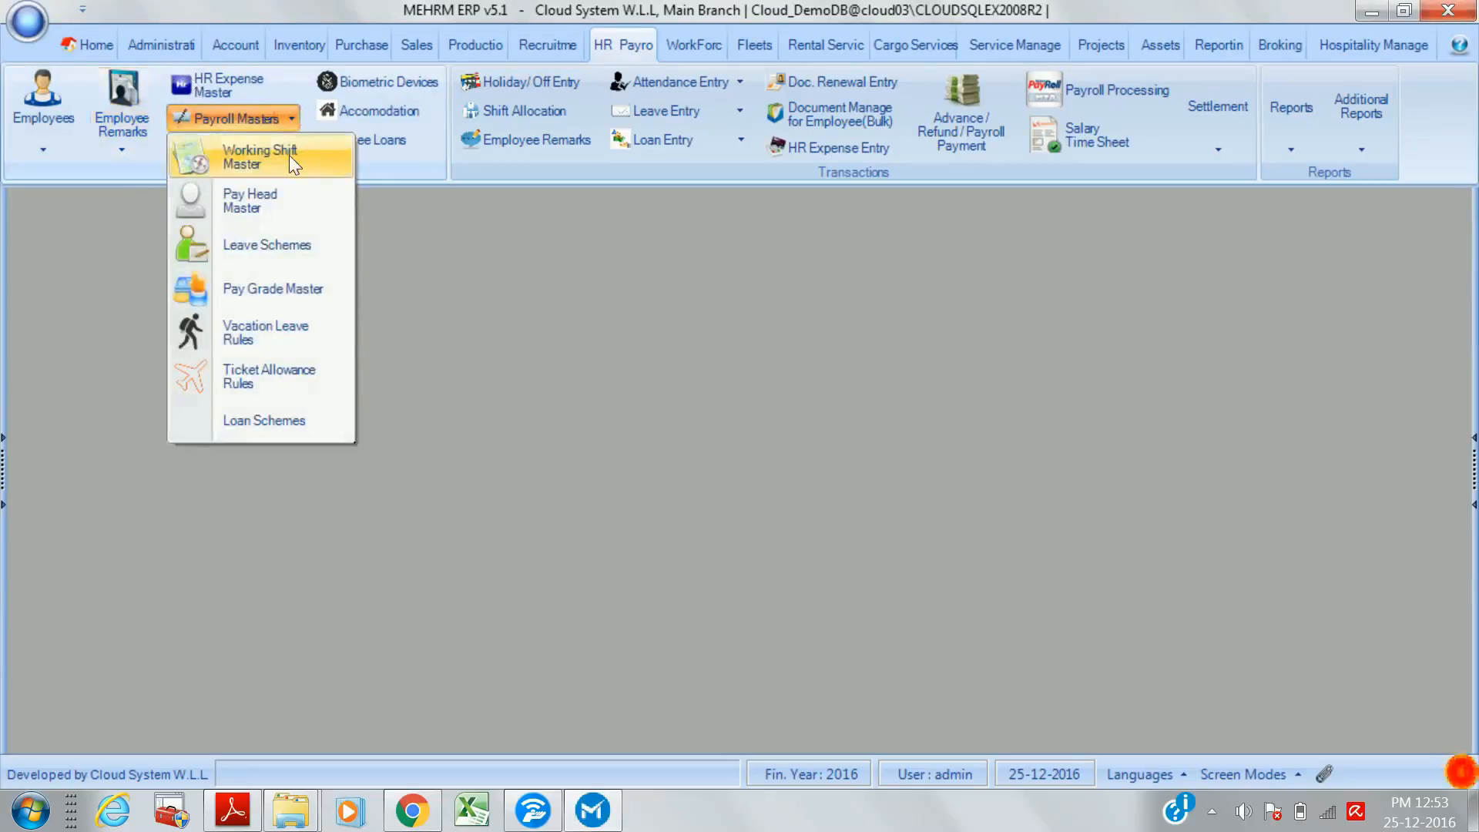
pyautogui.click(293, 160)
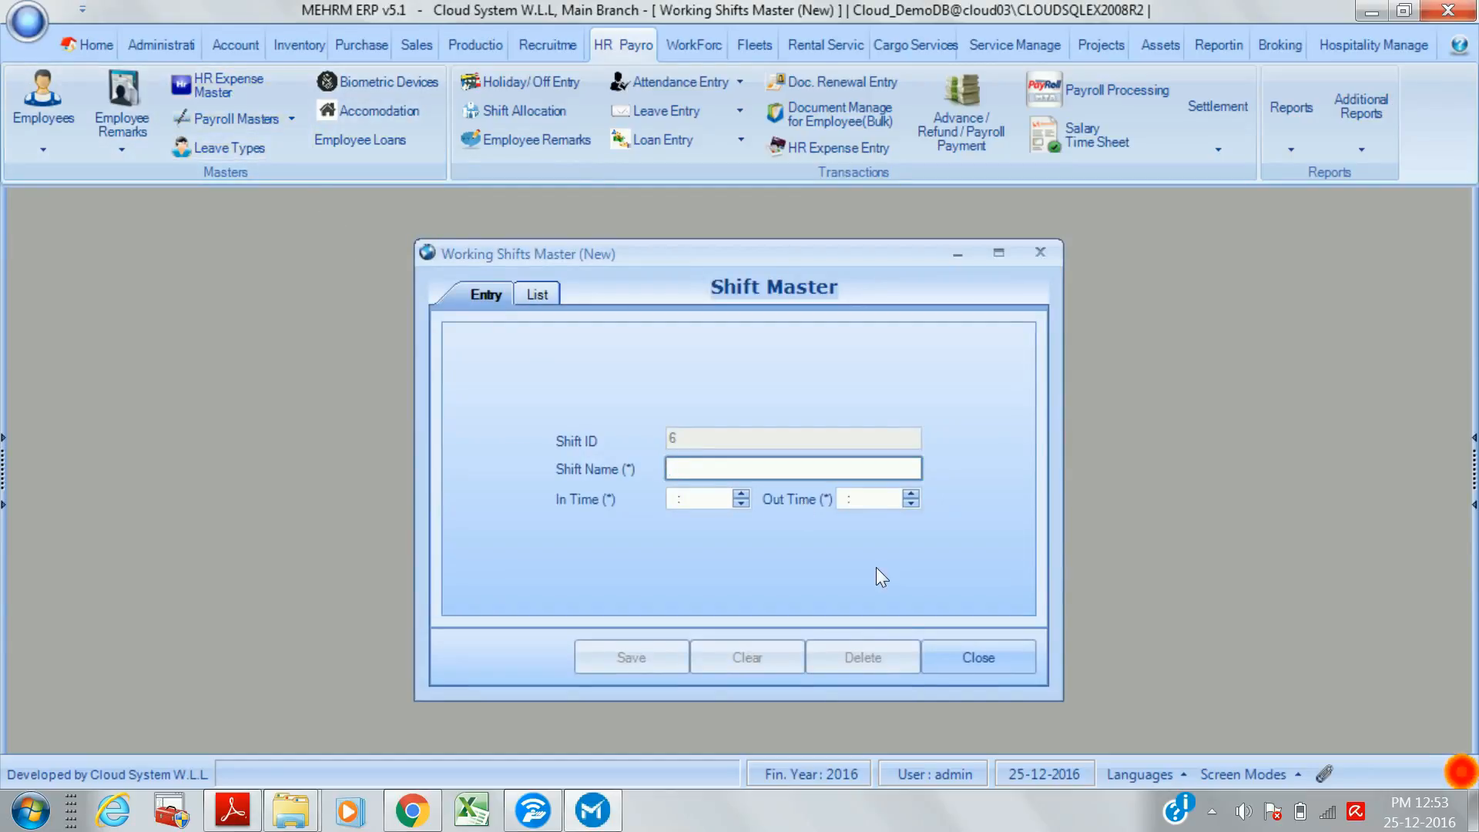
pyautogui.click(952, 658)
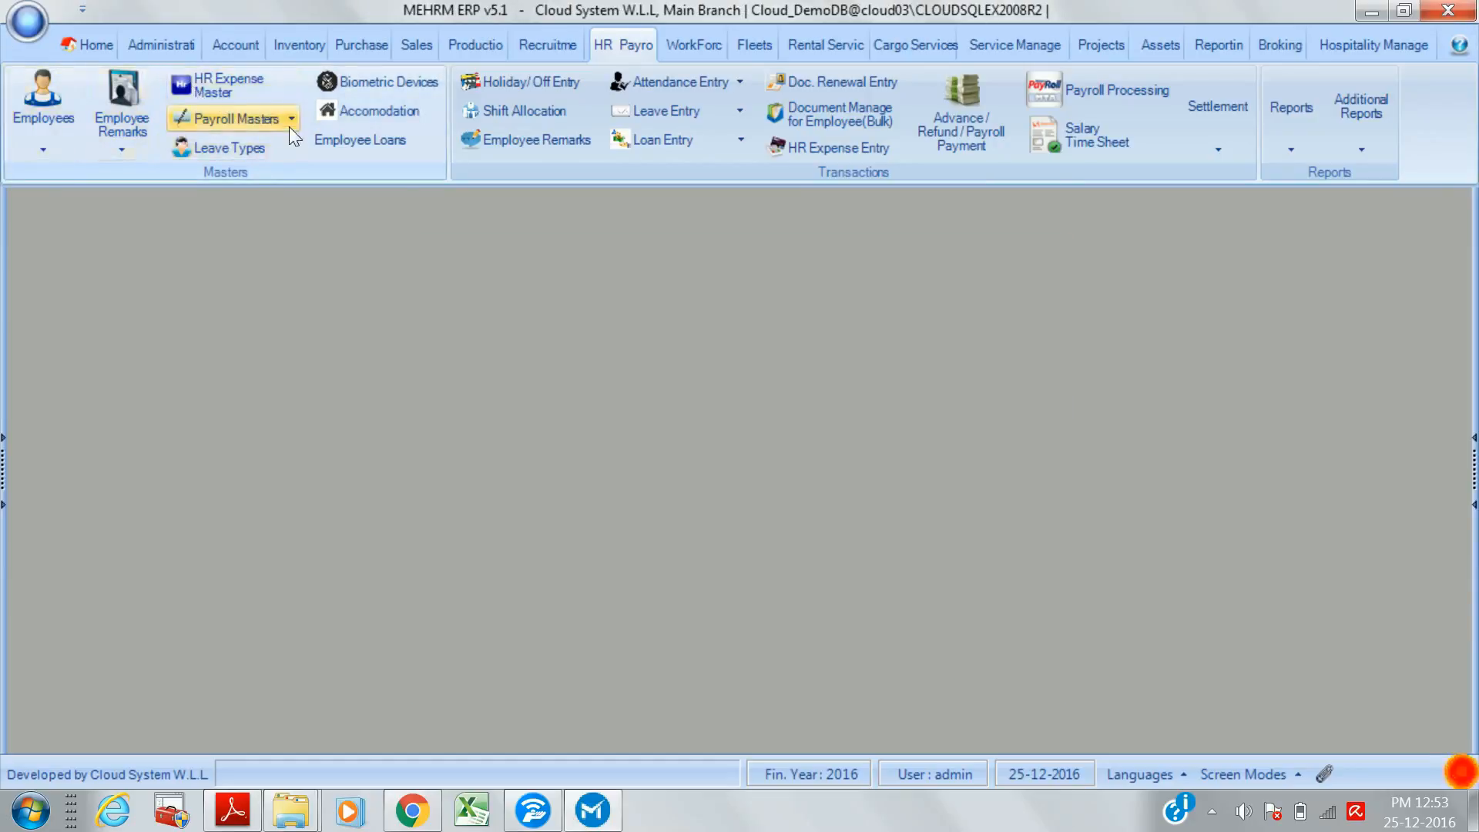
# - Open the Pay Head Master's list of pay heads and open the Food Allowance record for editing
pyautogui.click(289, 118)
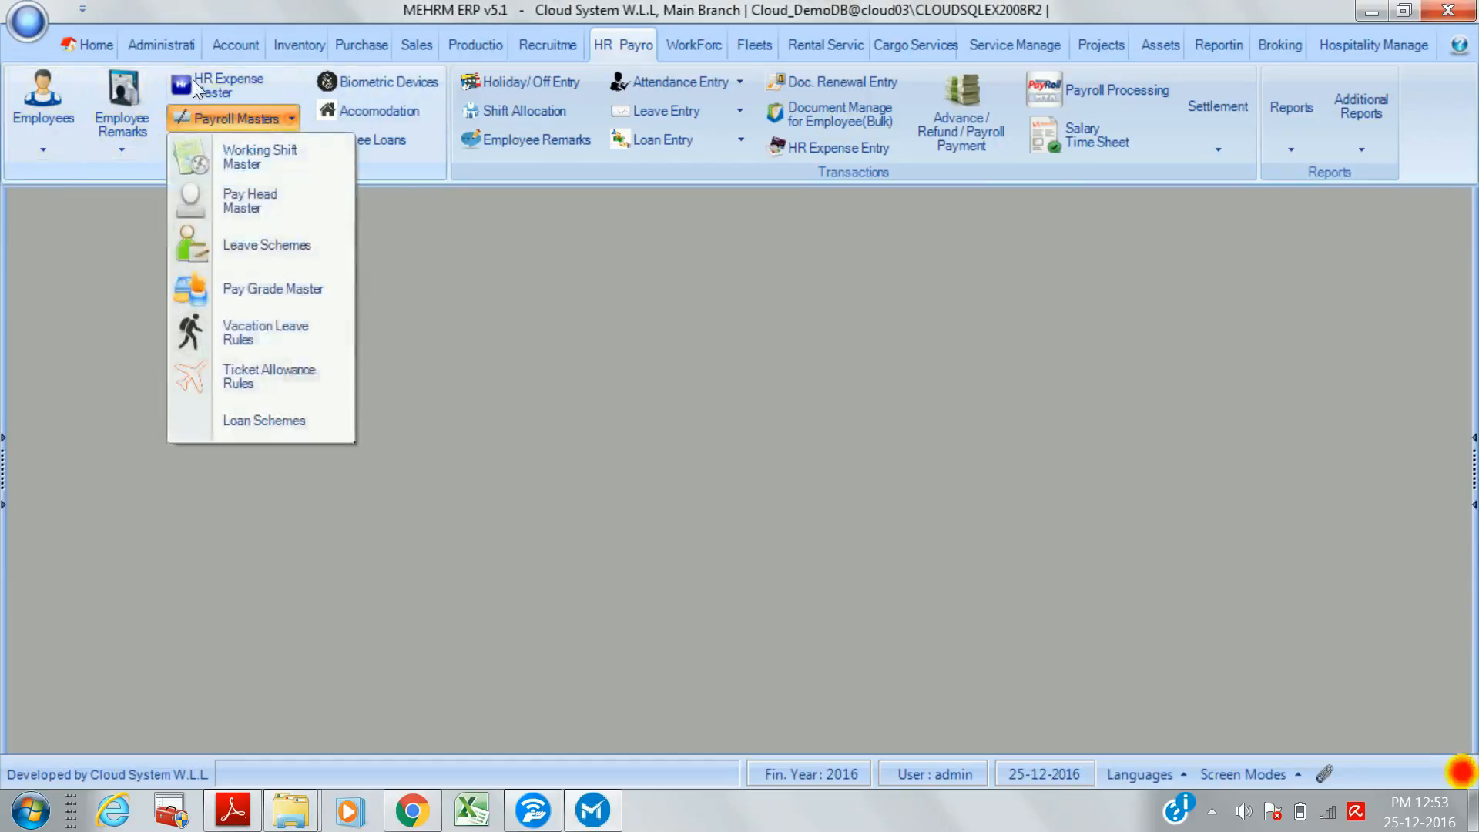
pyautogui.click(279, 209)
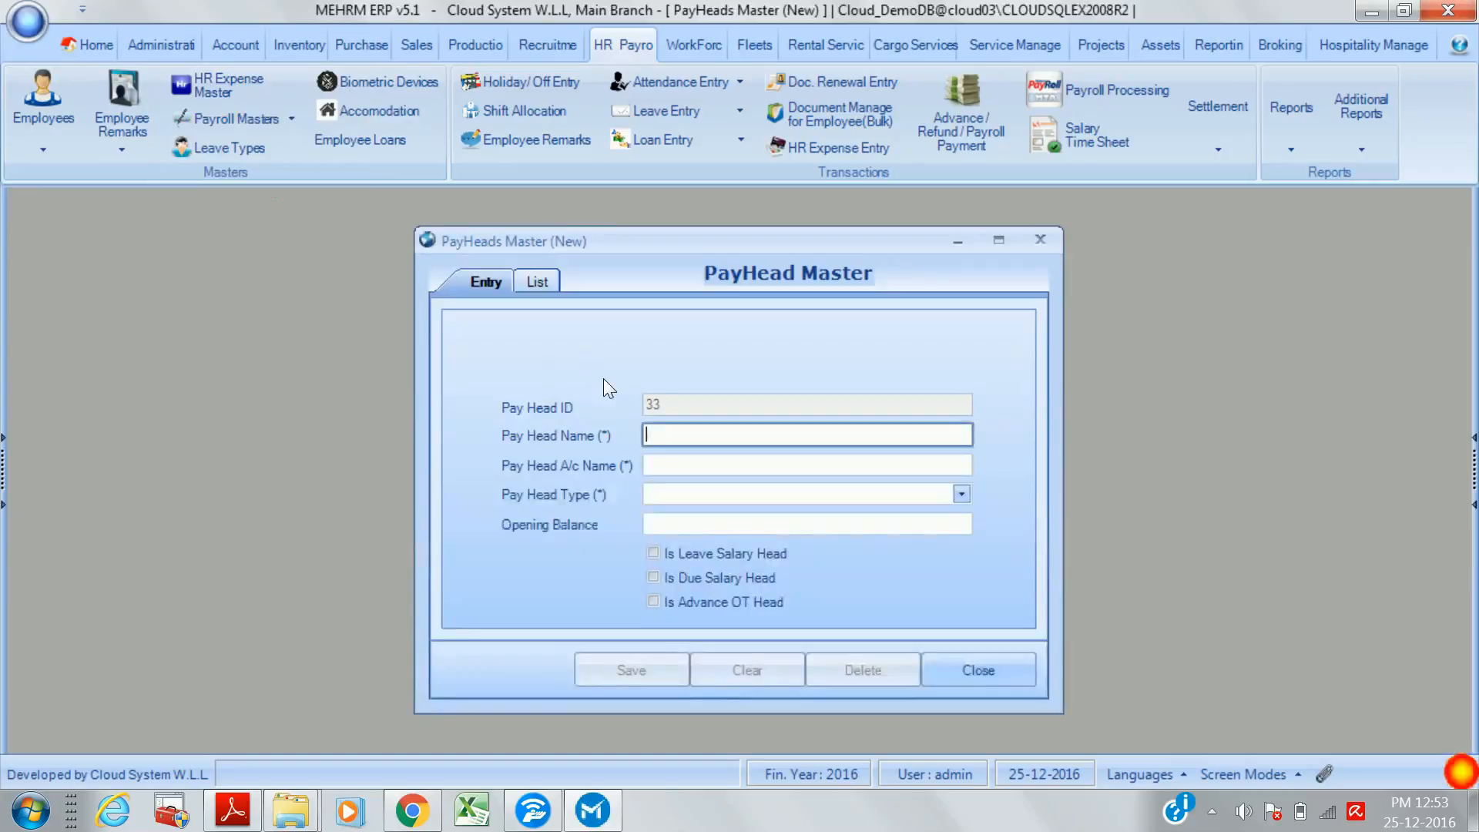
pyautogui.click(537, 282)
pyautogui.click(661, 497)
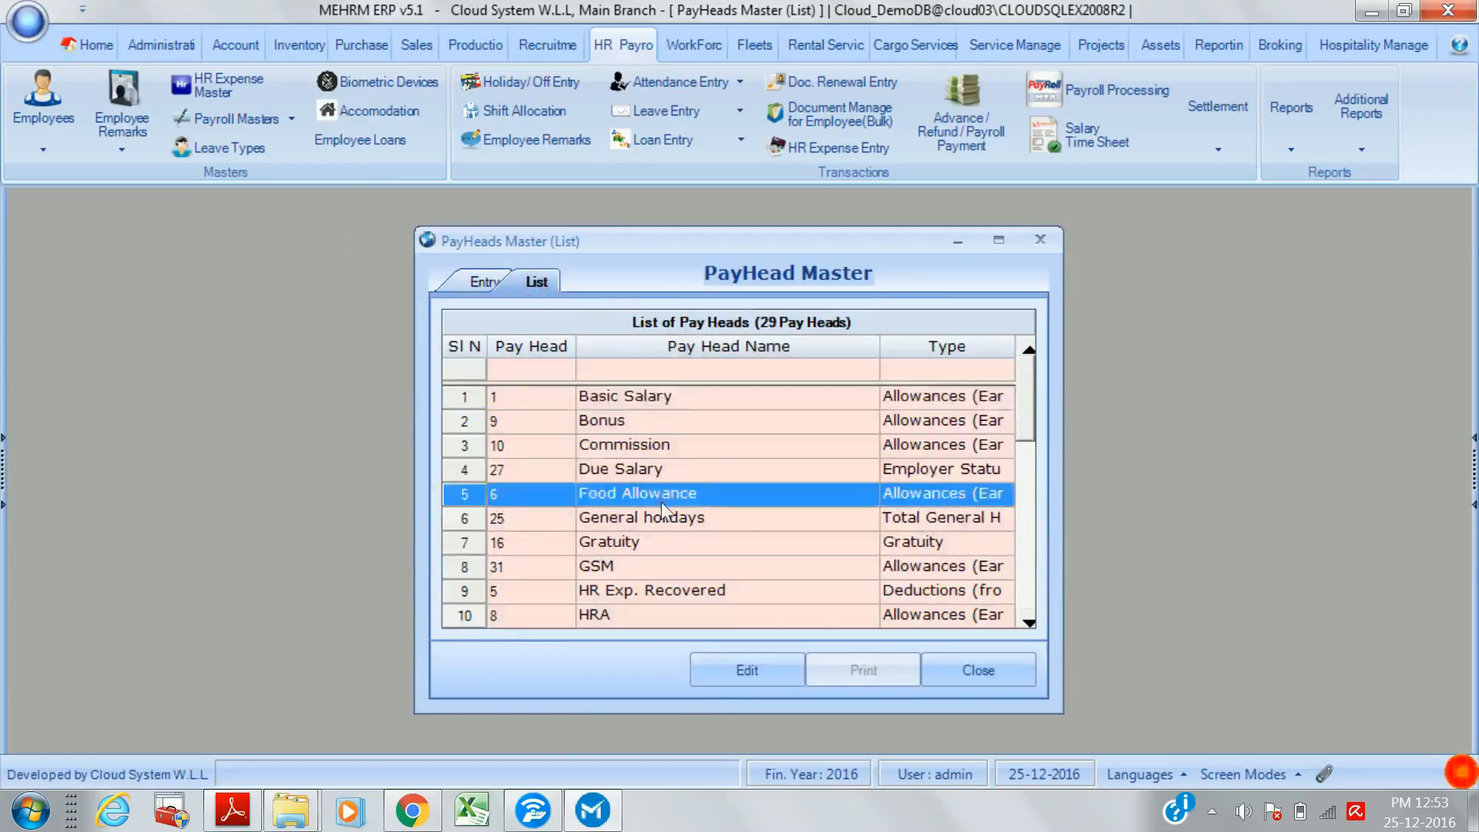
pyautogui.doubleClick(661, 502)
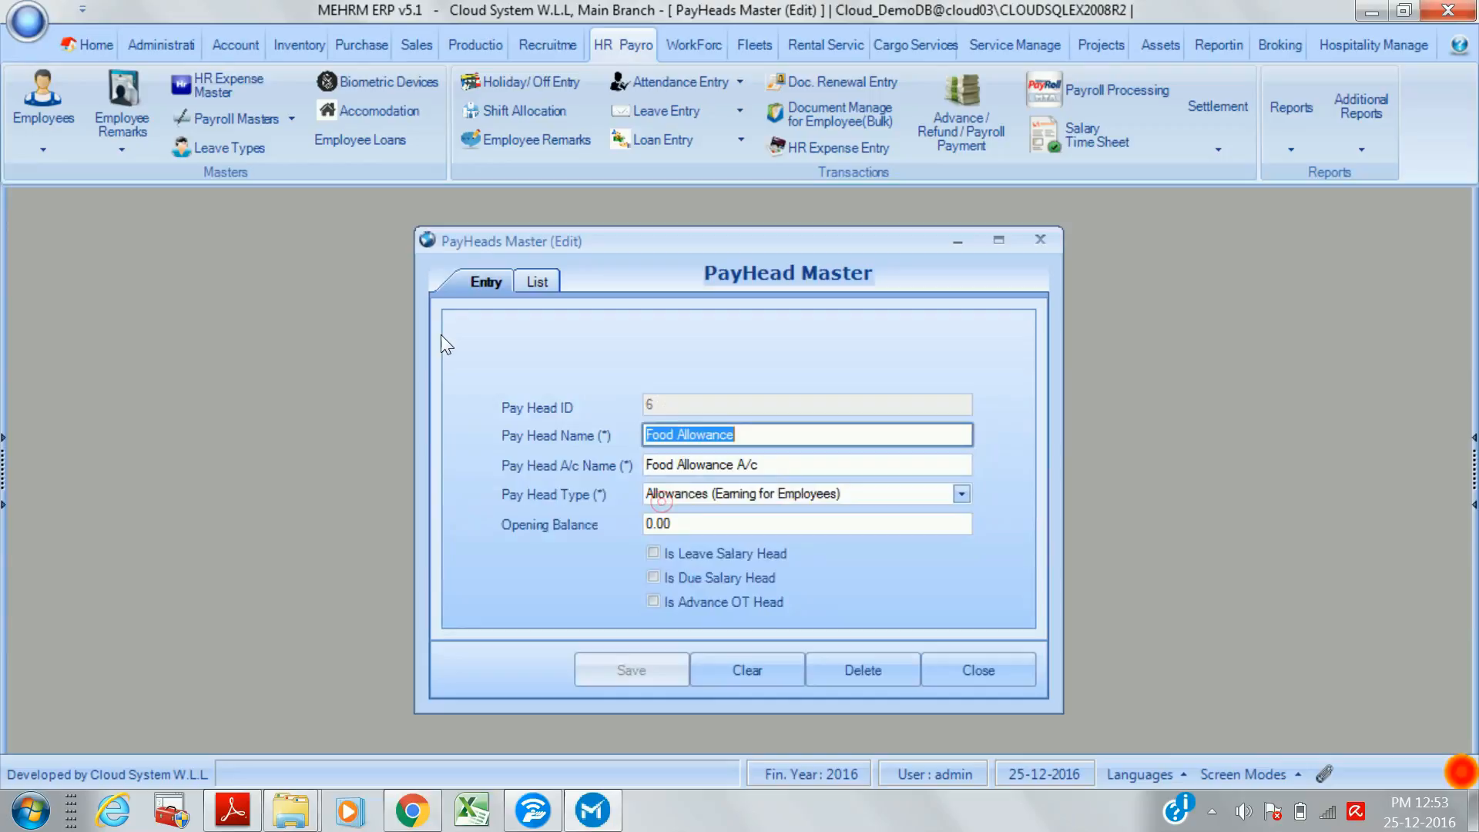
# - Close the pay head record and open Leave Scheme A from the Leave Scheme Master's list to view its annual leave settings
pyautogui.click(980, 671)
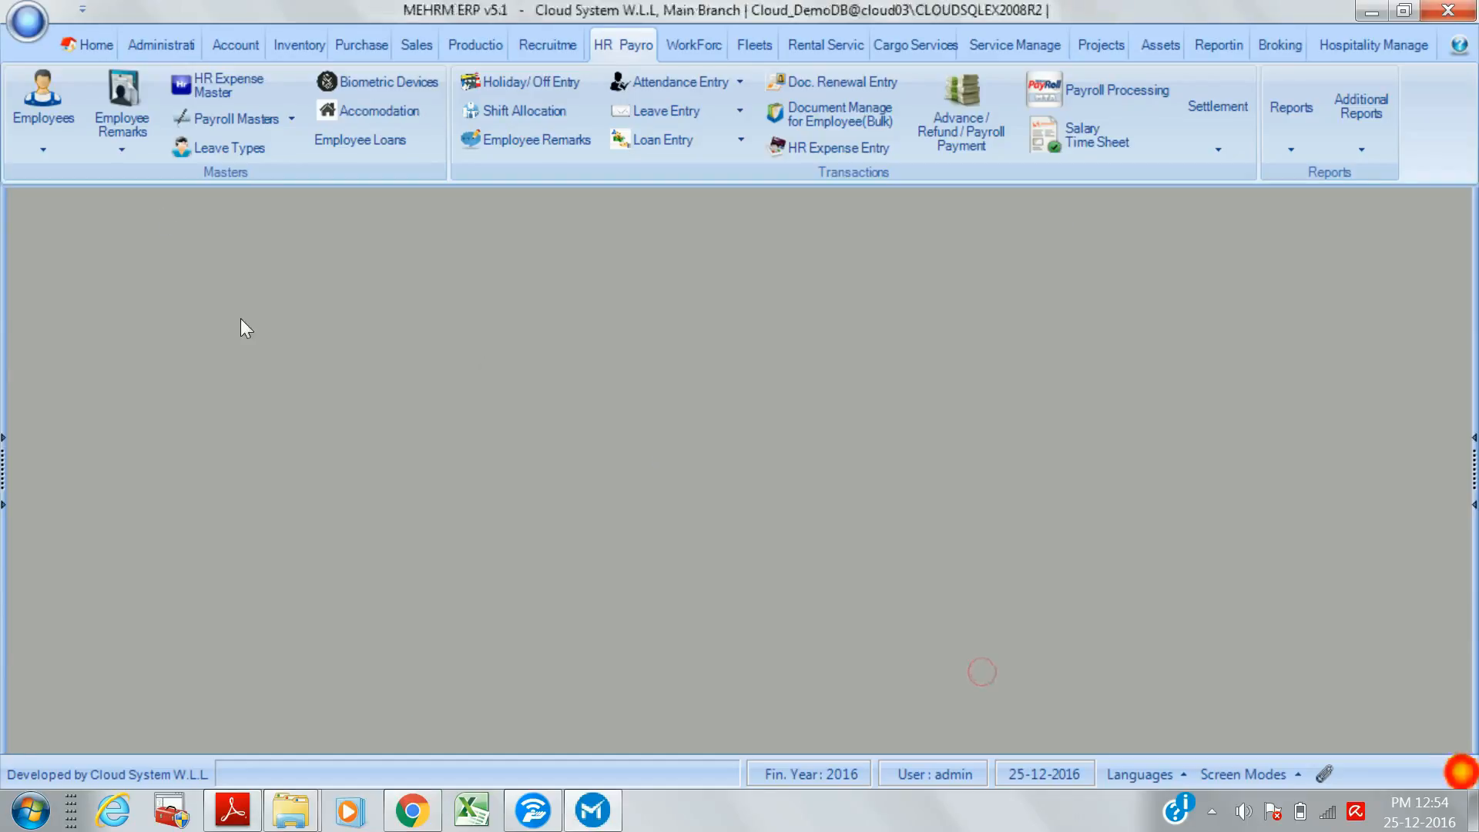
pyautogui.click(289, 118)
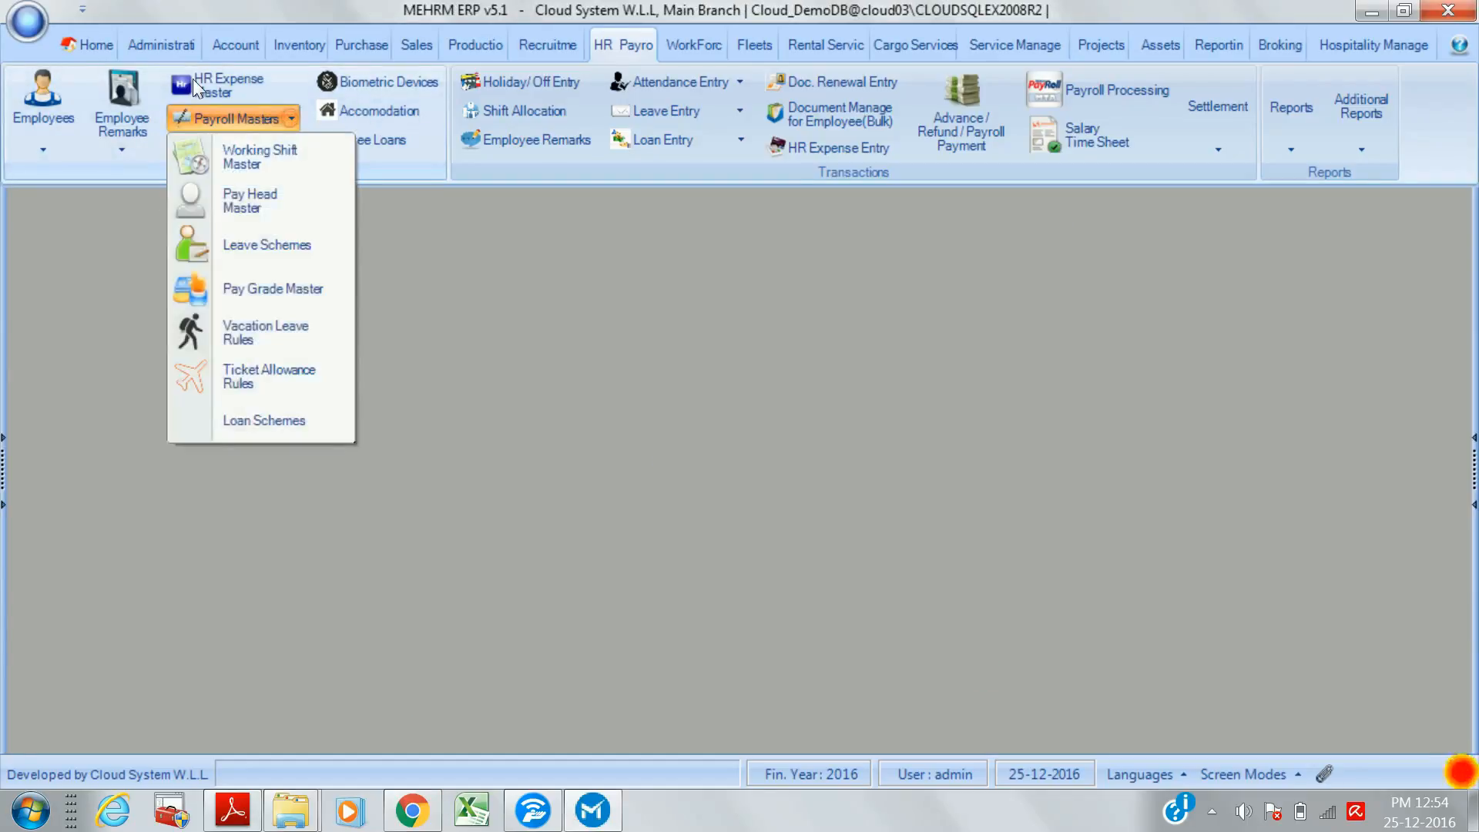
pyautogui.click(289, 247)
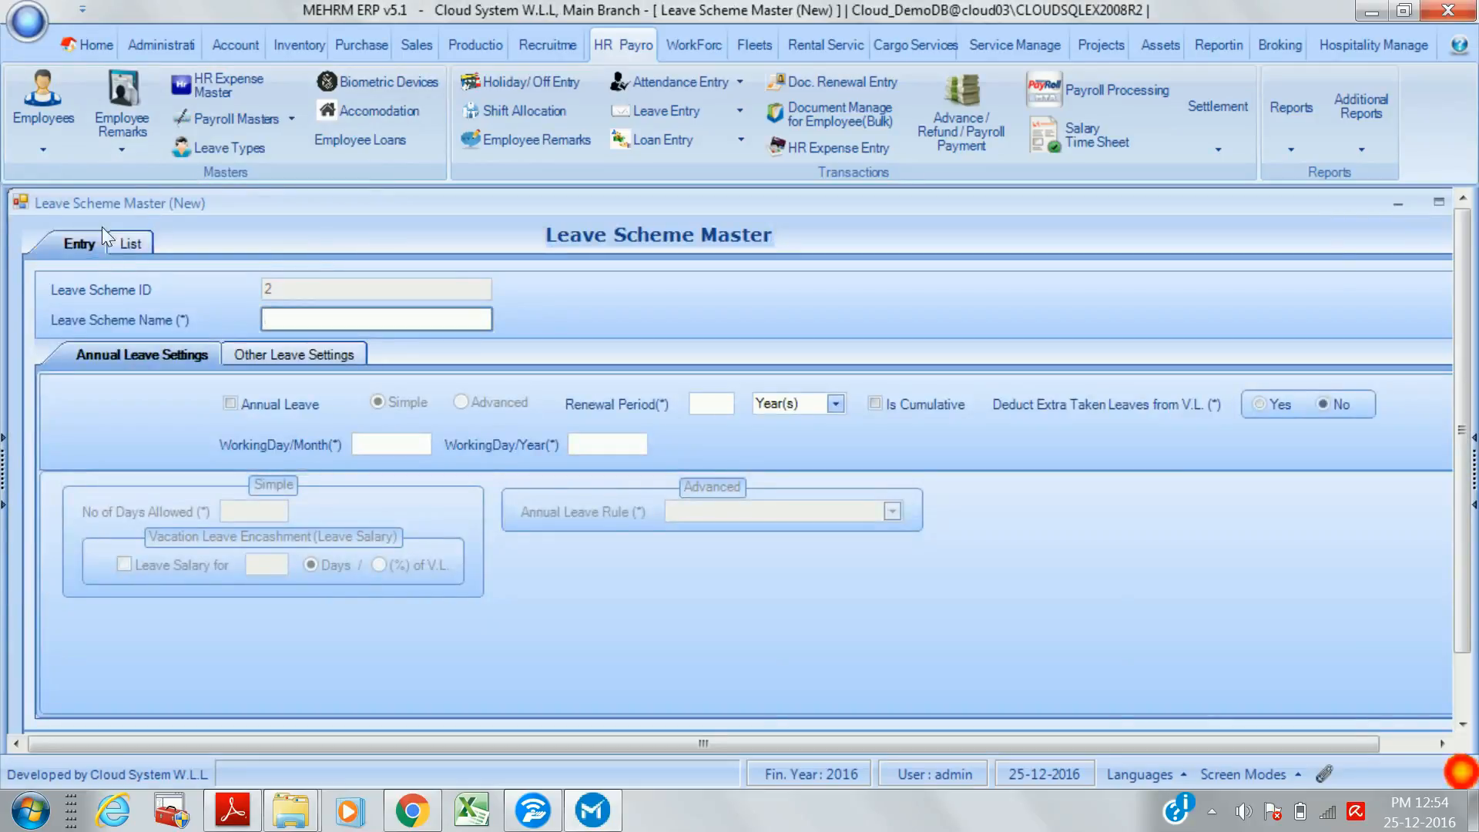
pyautogui.click(135, 243)
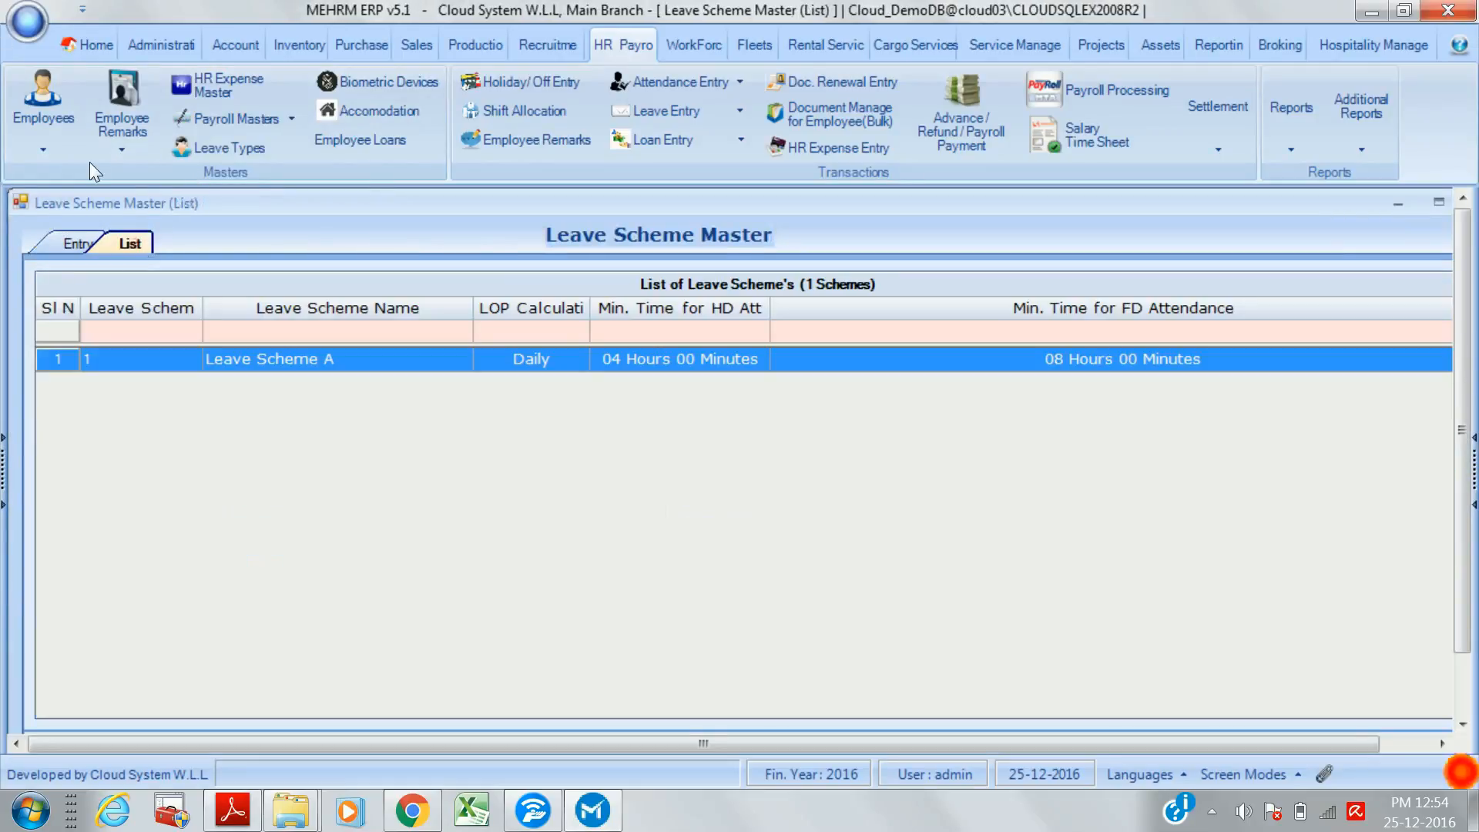
pyautogui.doubleClick(251, 366)
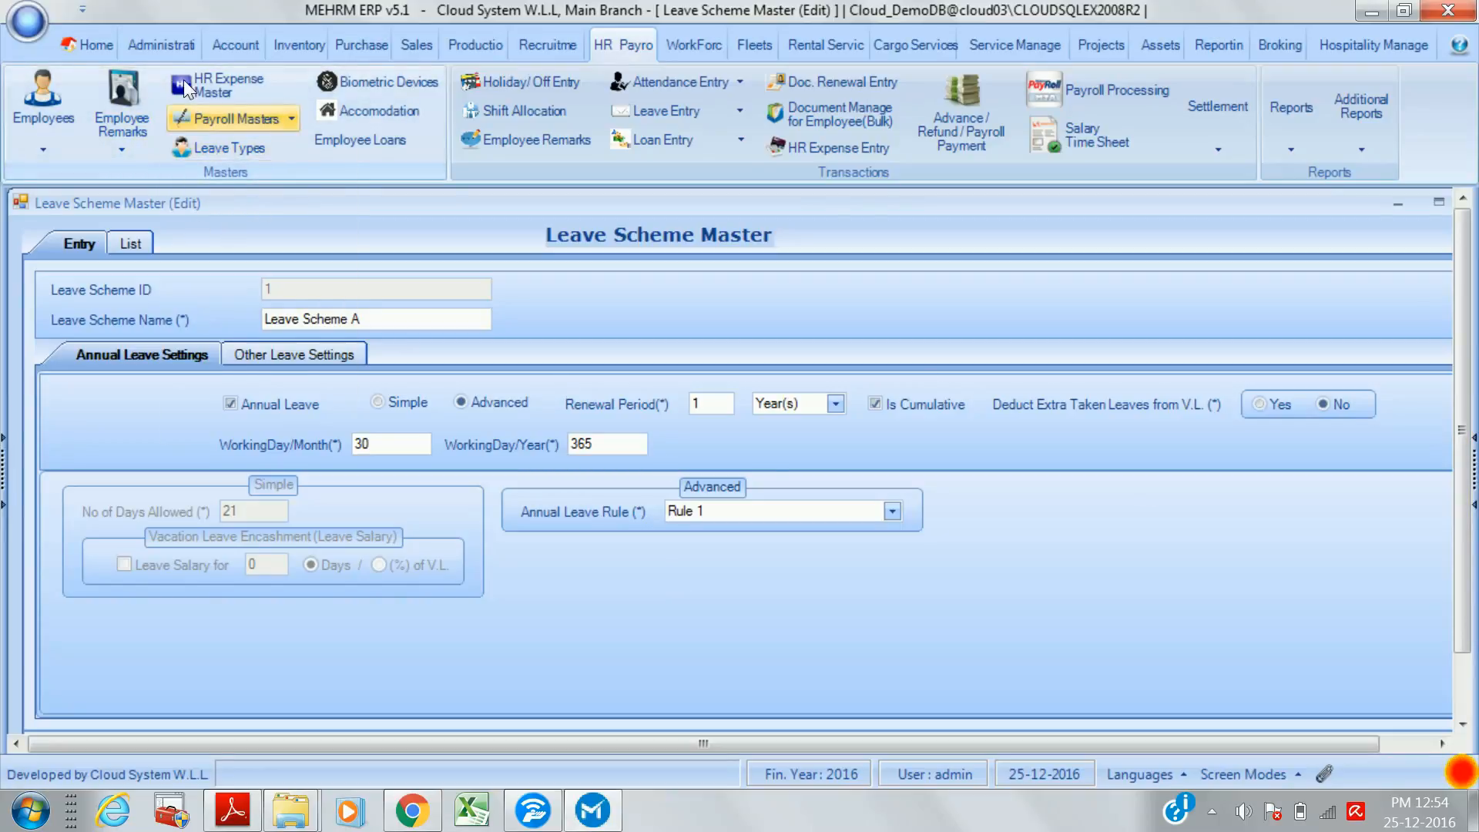
# - Open a new Vacation Leave Rules form from the payroll masters and maximize it to show all rule columns
pyautogui.click(185, 117)
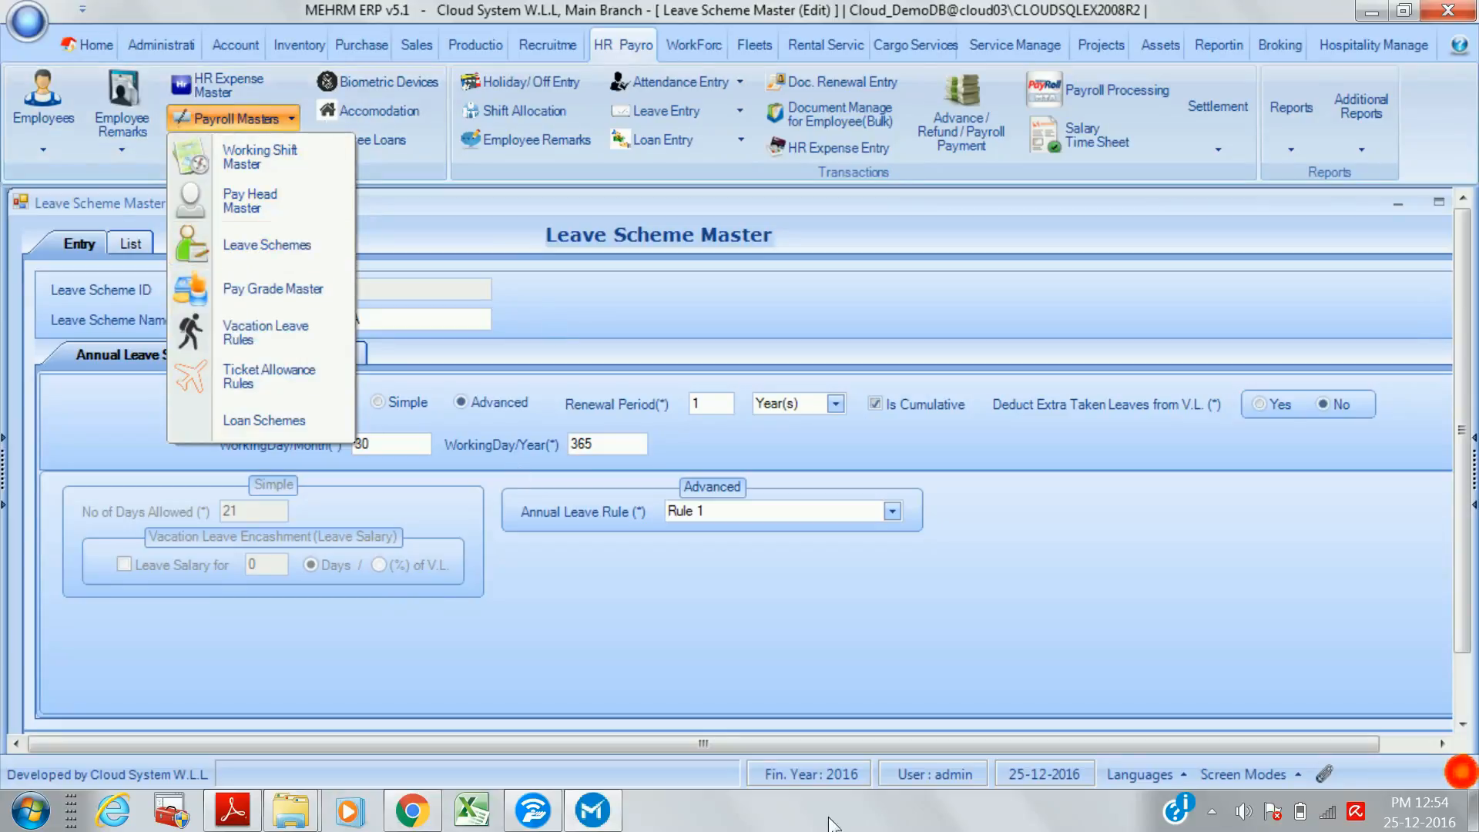
pyautogui.click(807, 682)
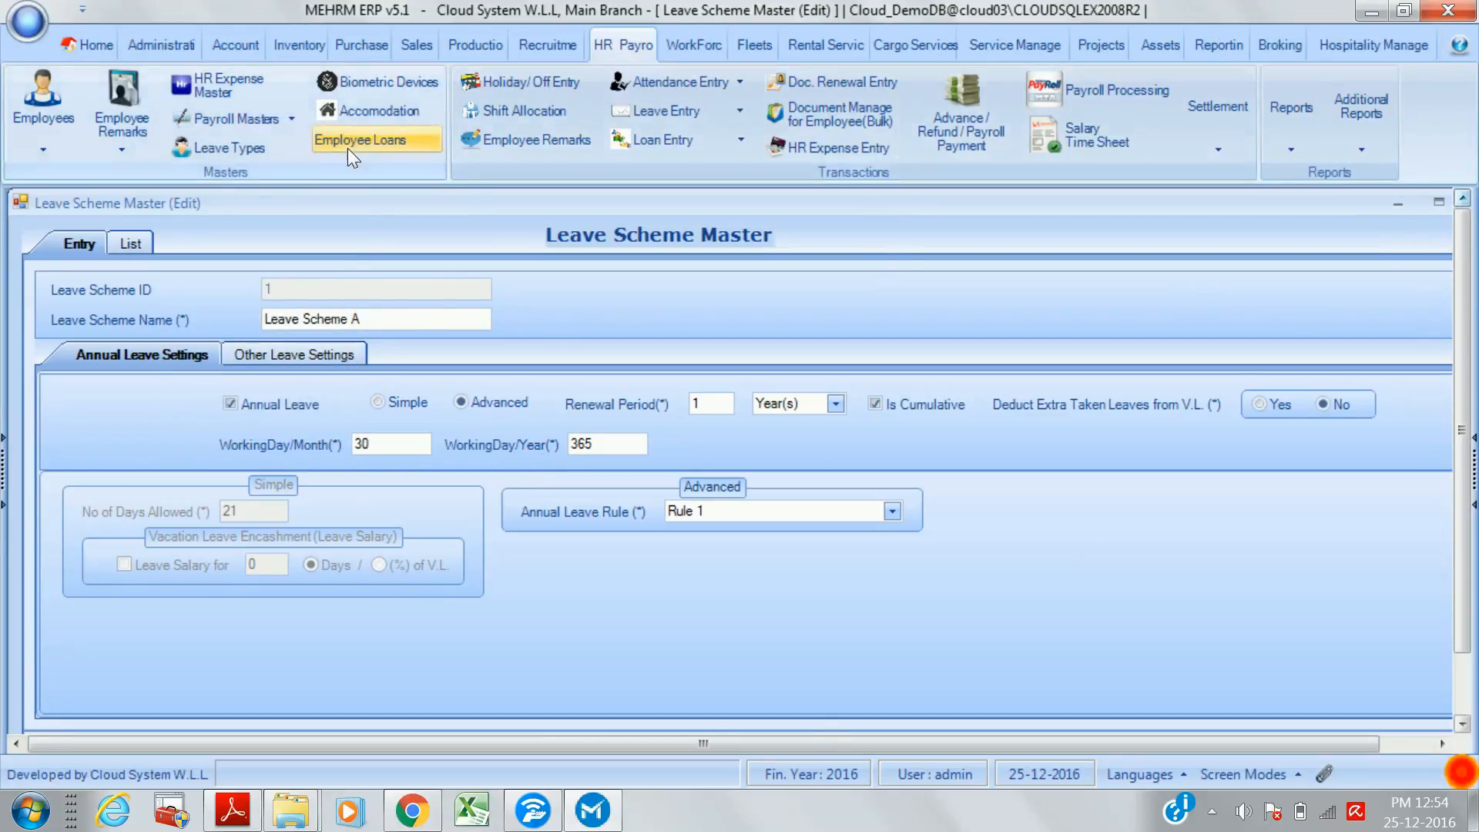
pyautogui.click(284, 121)
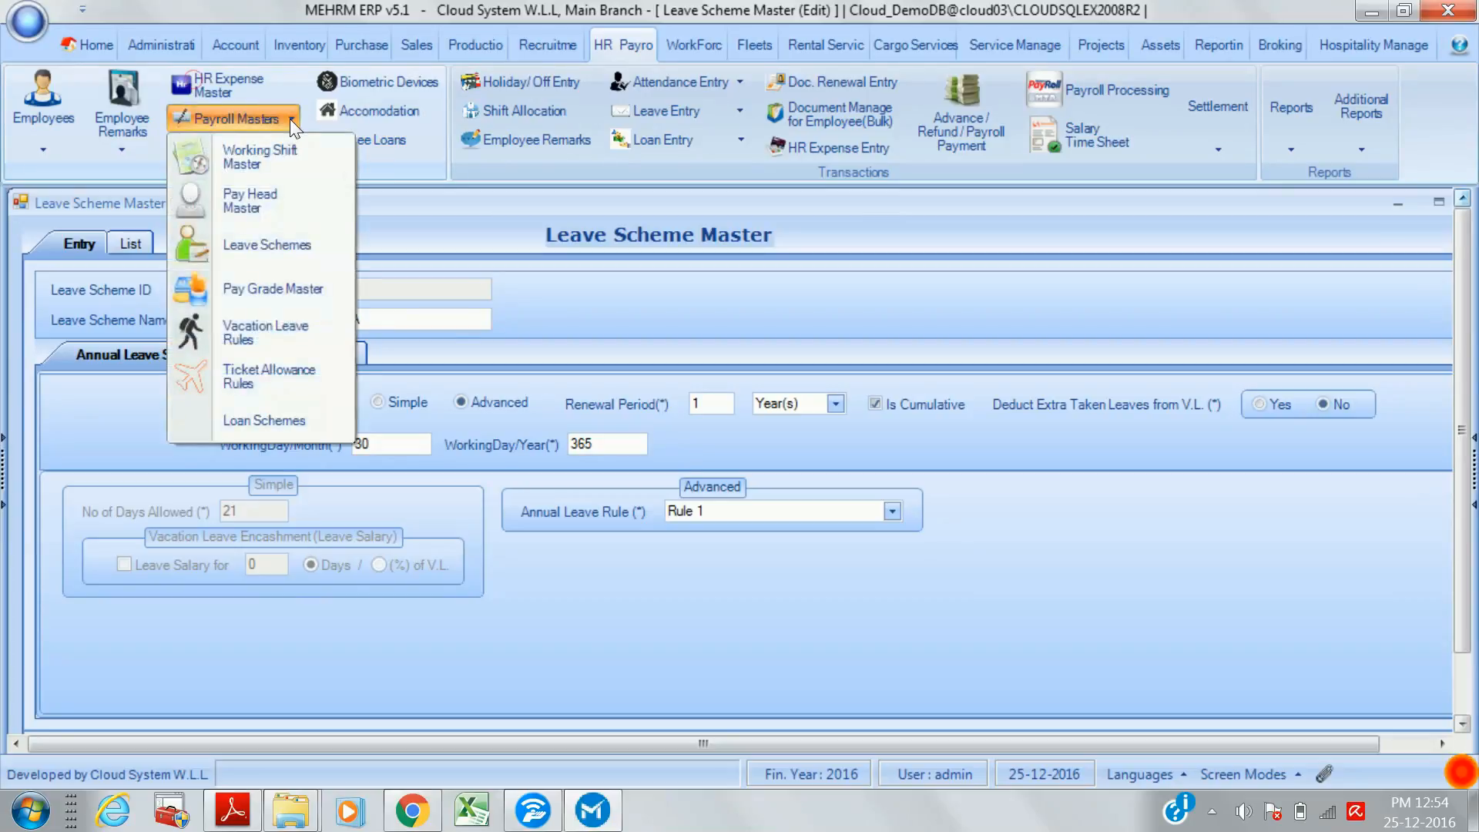
pyautogui.click(280, 332)
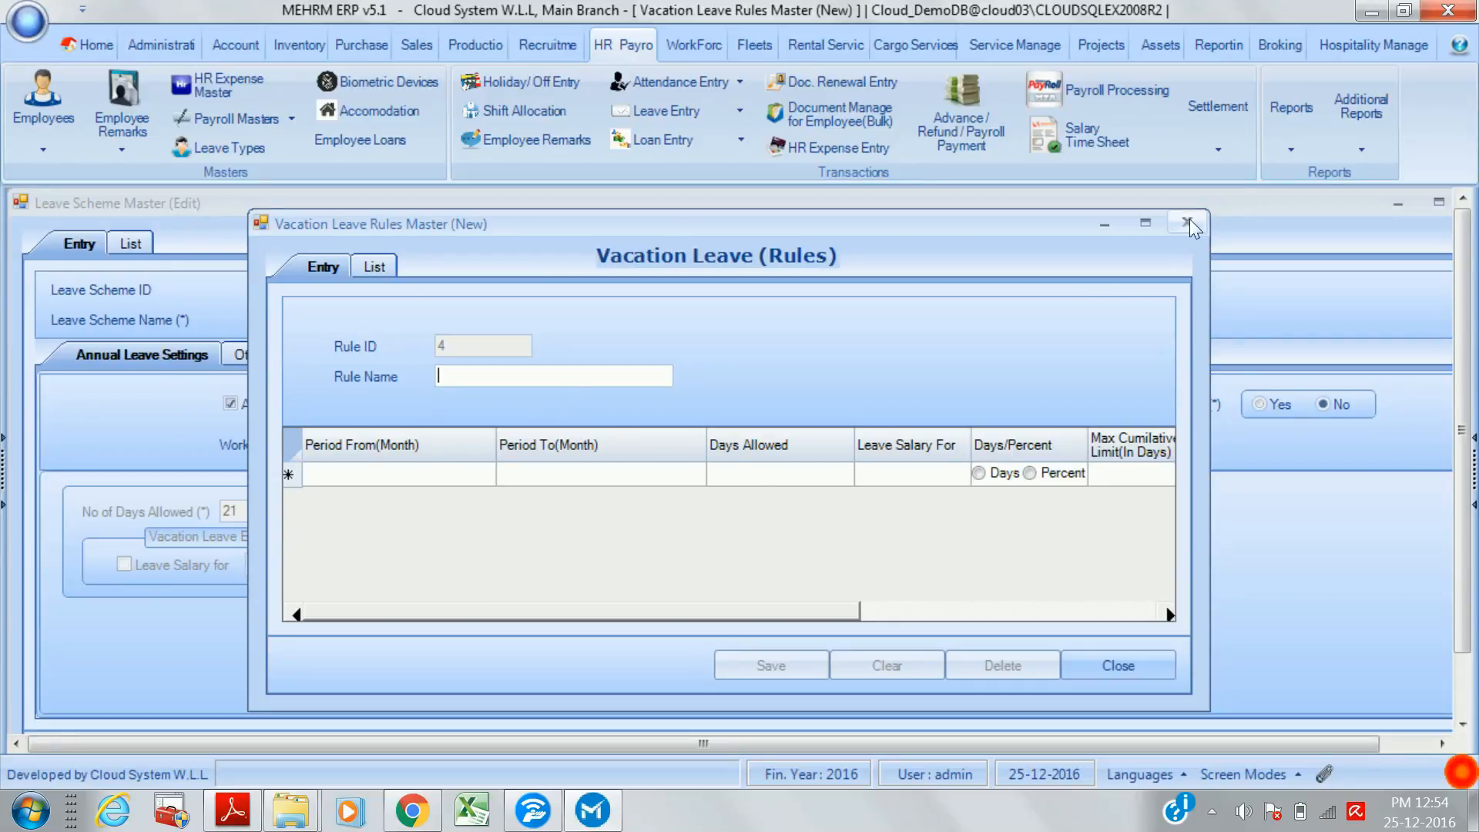
pyautogui.click(1146, 223)
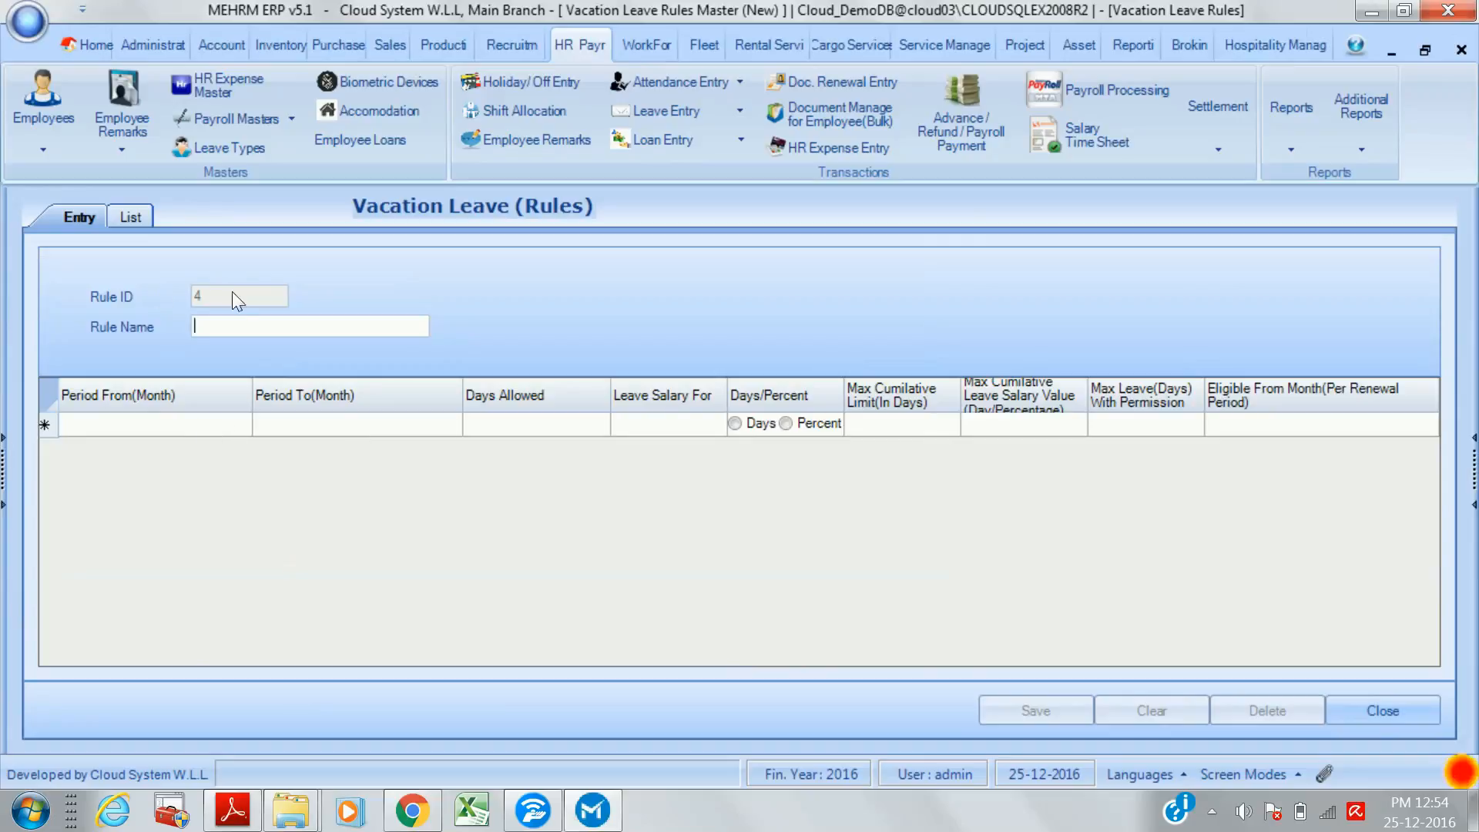
# - Set the first vacation rule row to Days, go through its limit columns, and close the rule and leave scheme forms without saving
pyautogui.click(542, 428)
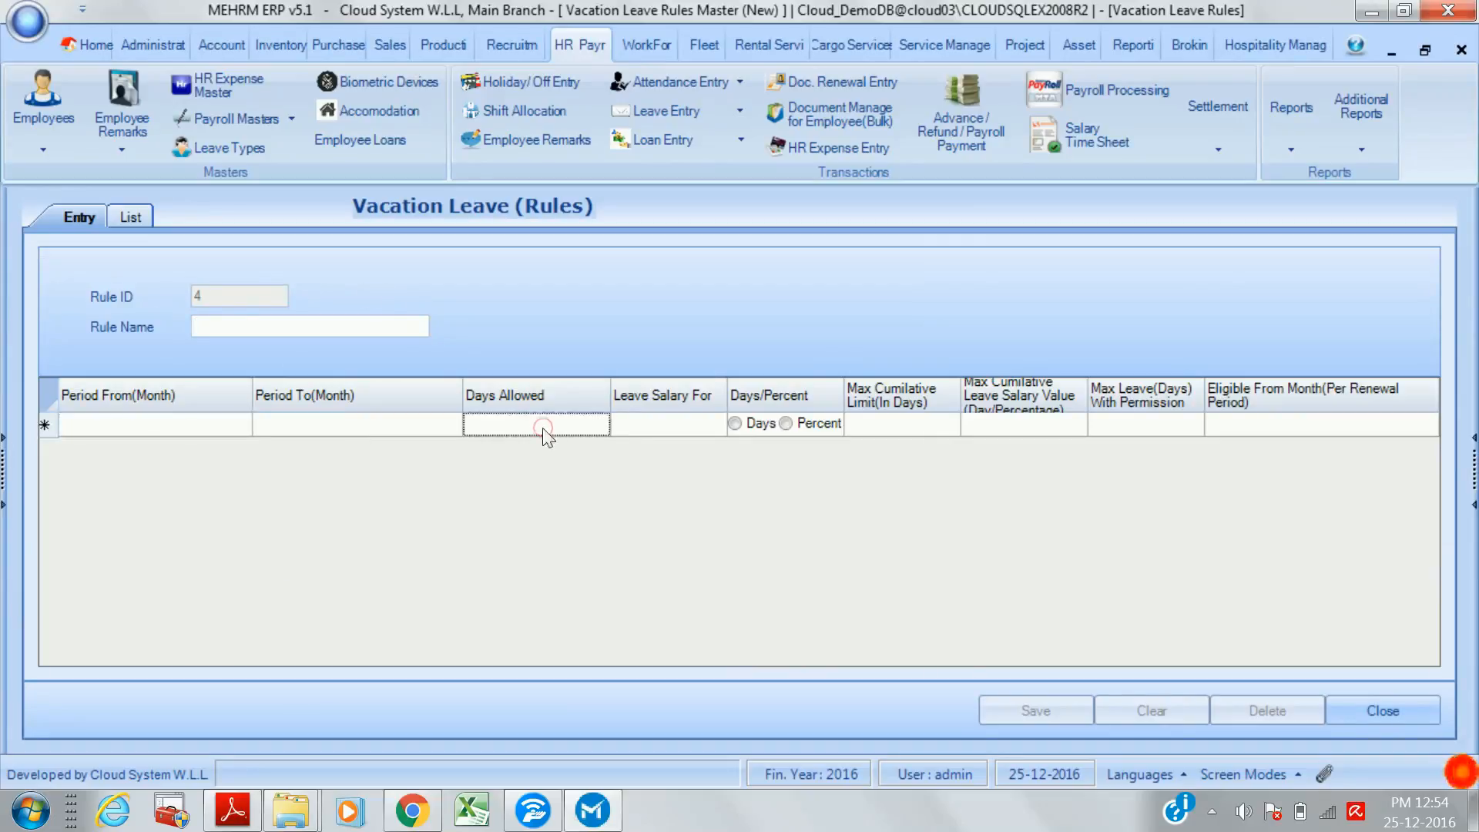
pyautogui.click(742, 423)
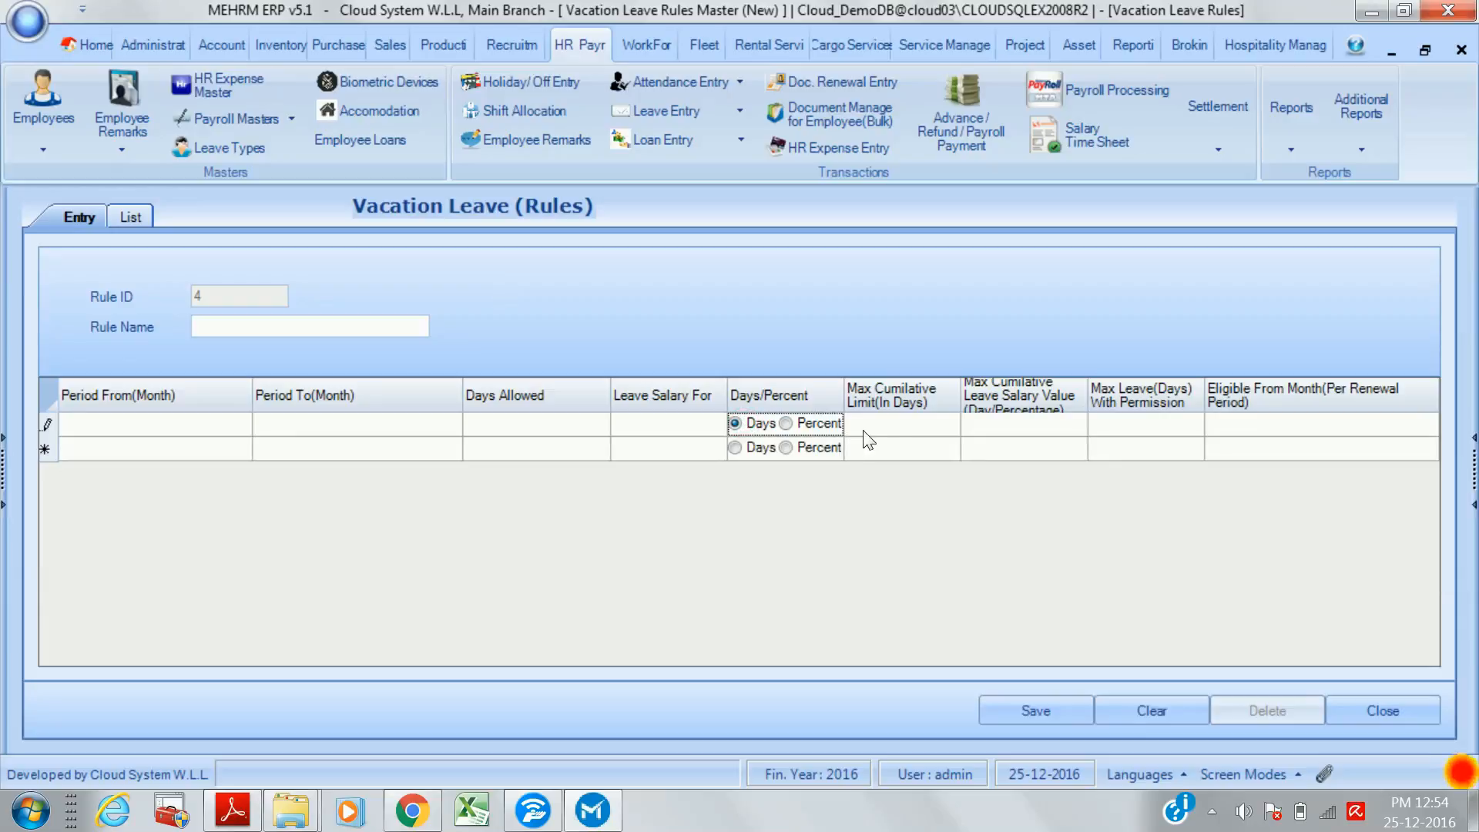
pyautogui.click(899, 428)
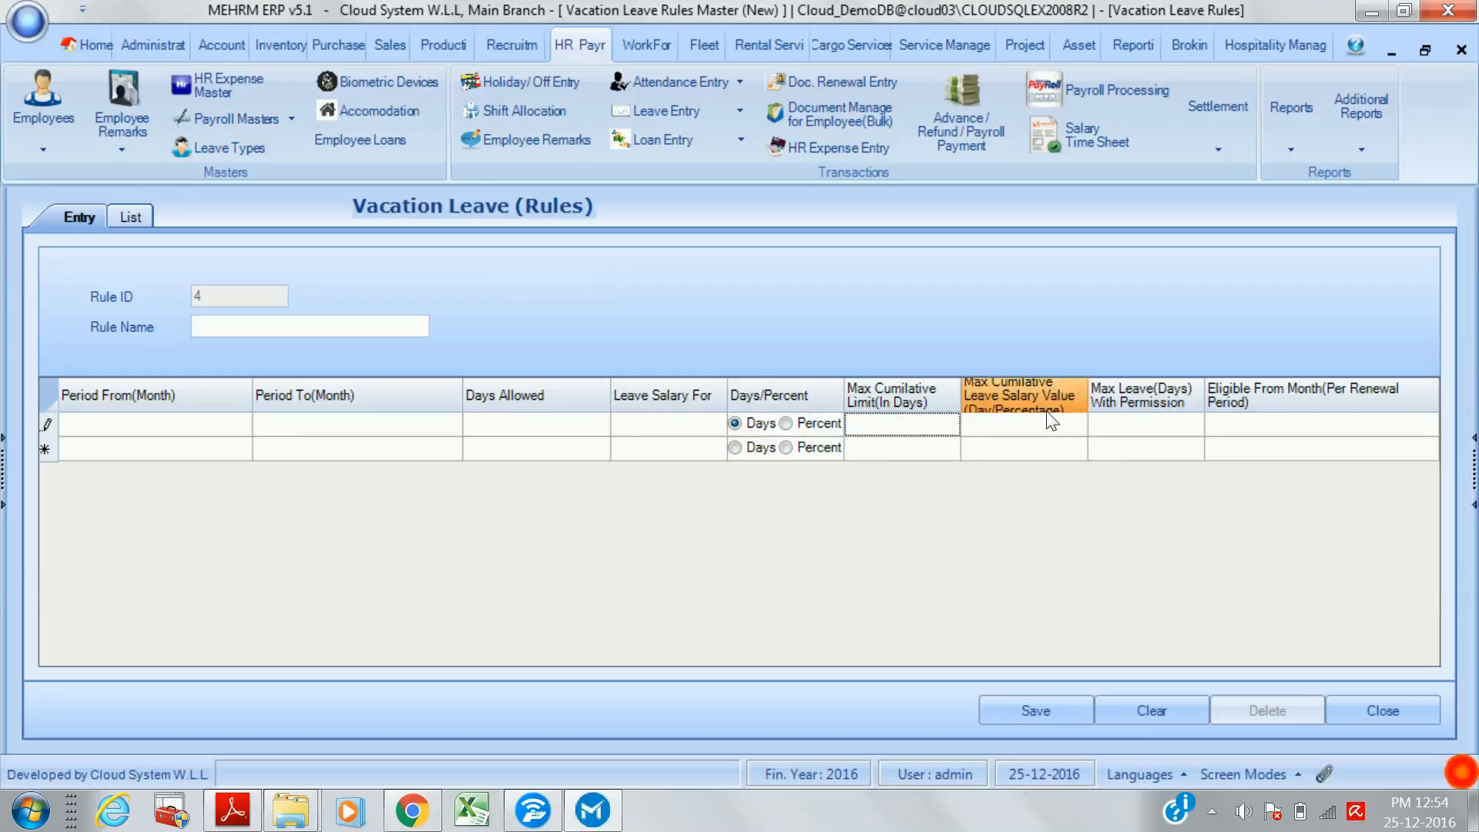
pyautogui.click(1145, 430)
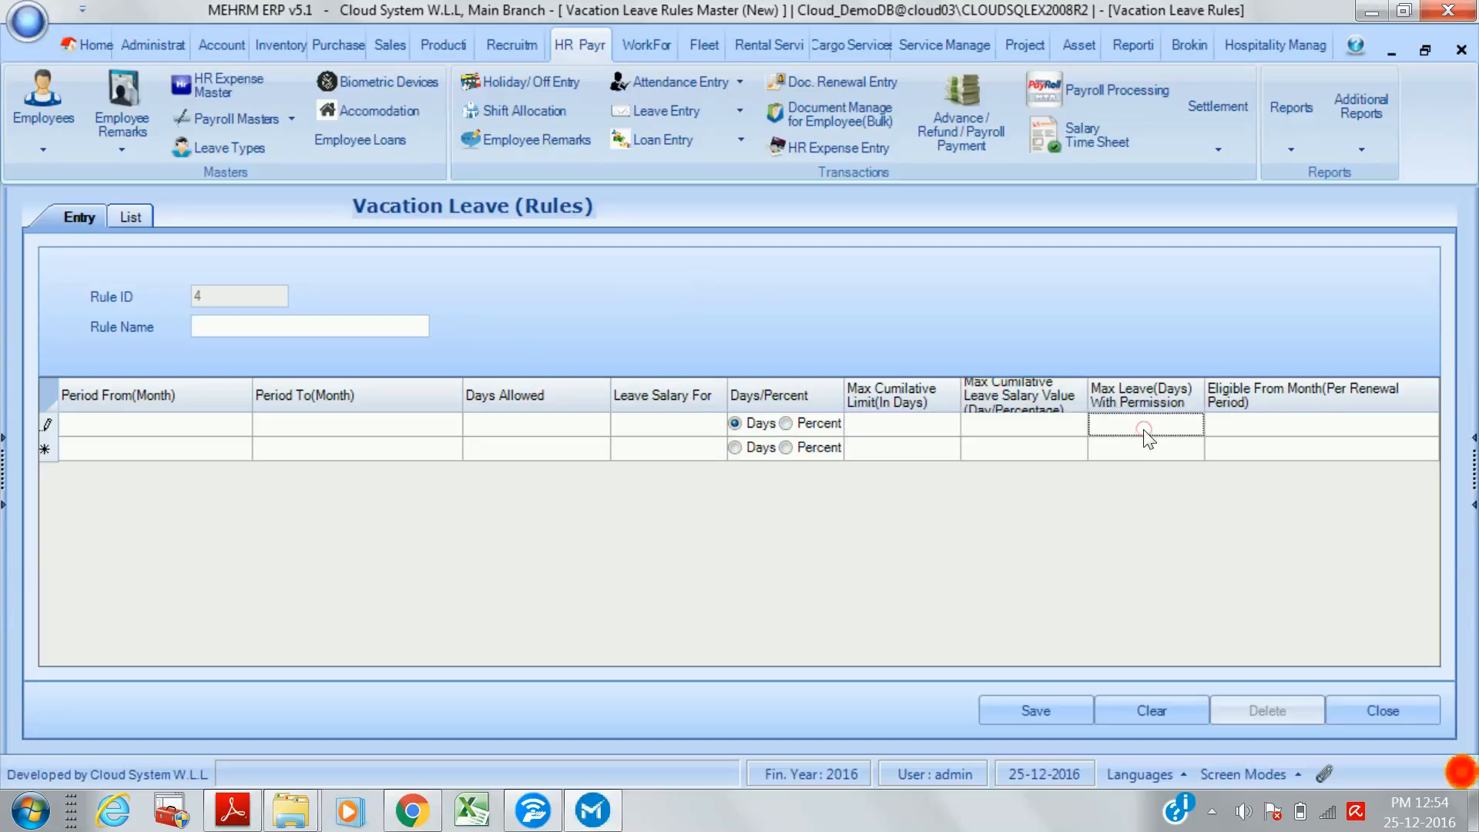
pyautogui.click(1263, 430)
pyautogui.click(1367, 707)
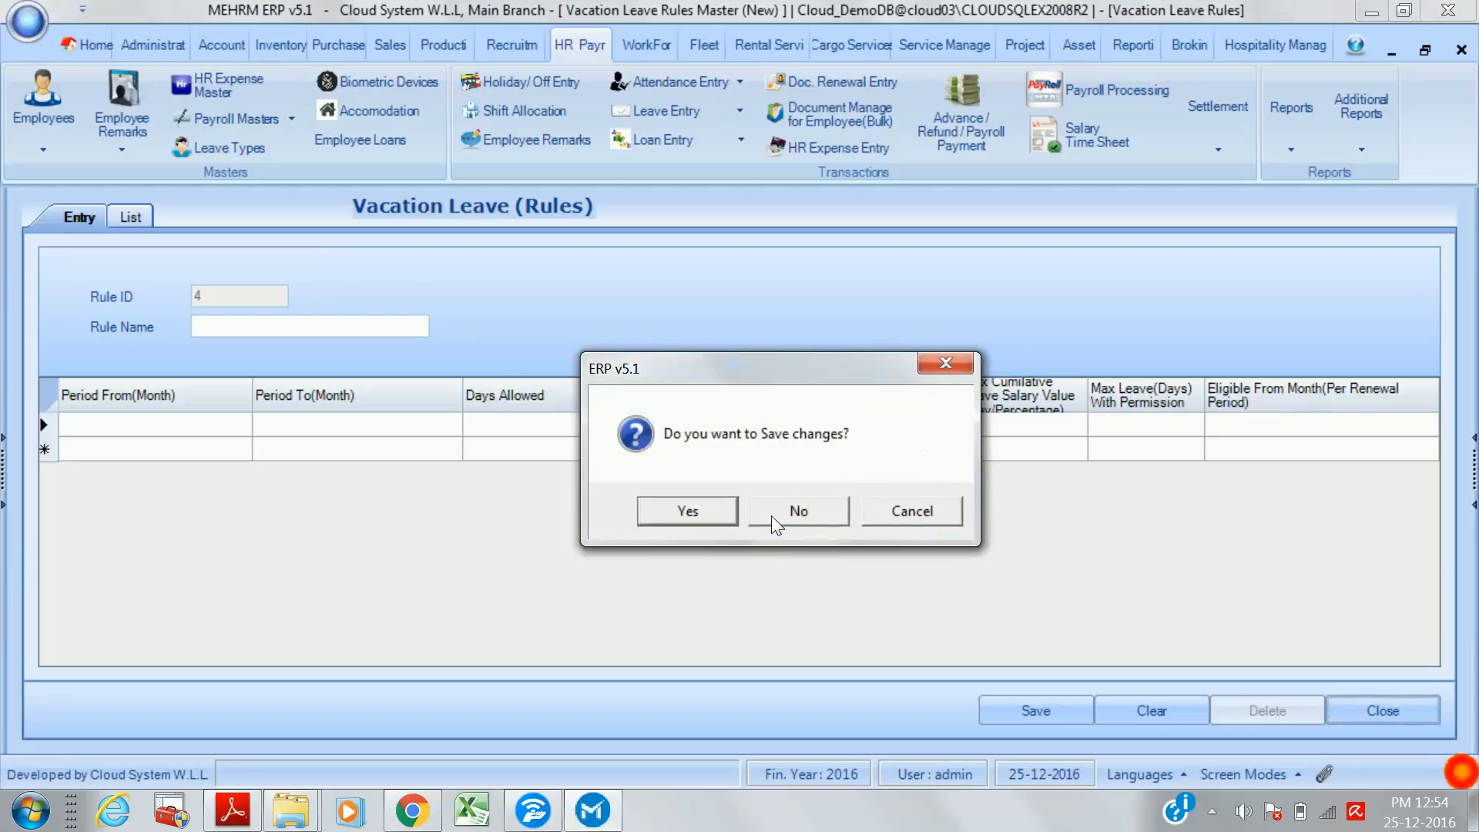
pyautogui.click(772, 516)
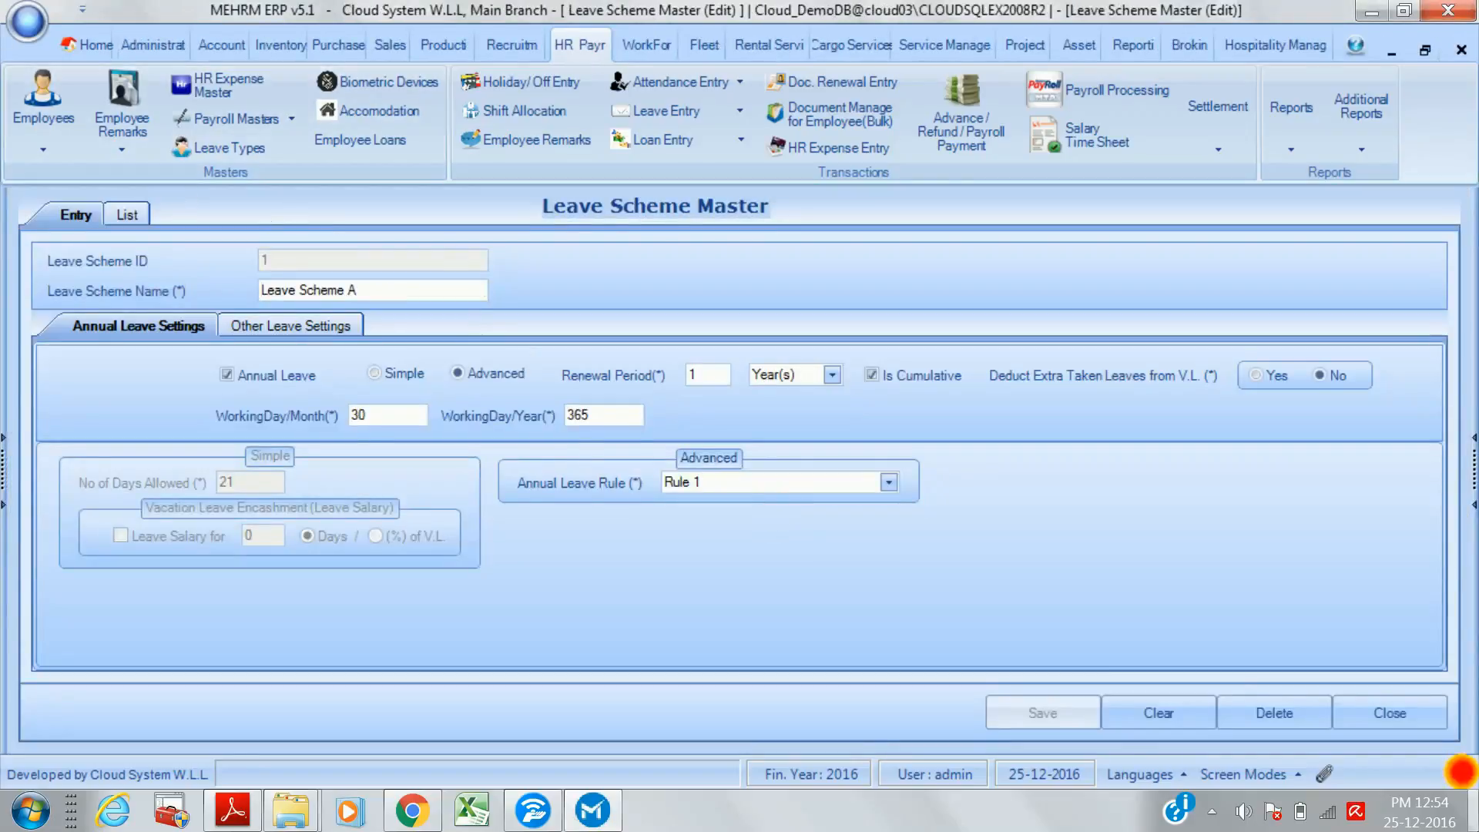
pyautogui.click(1392, 712)
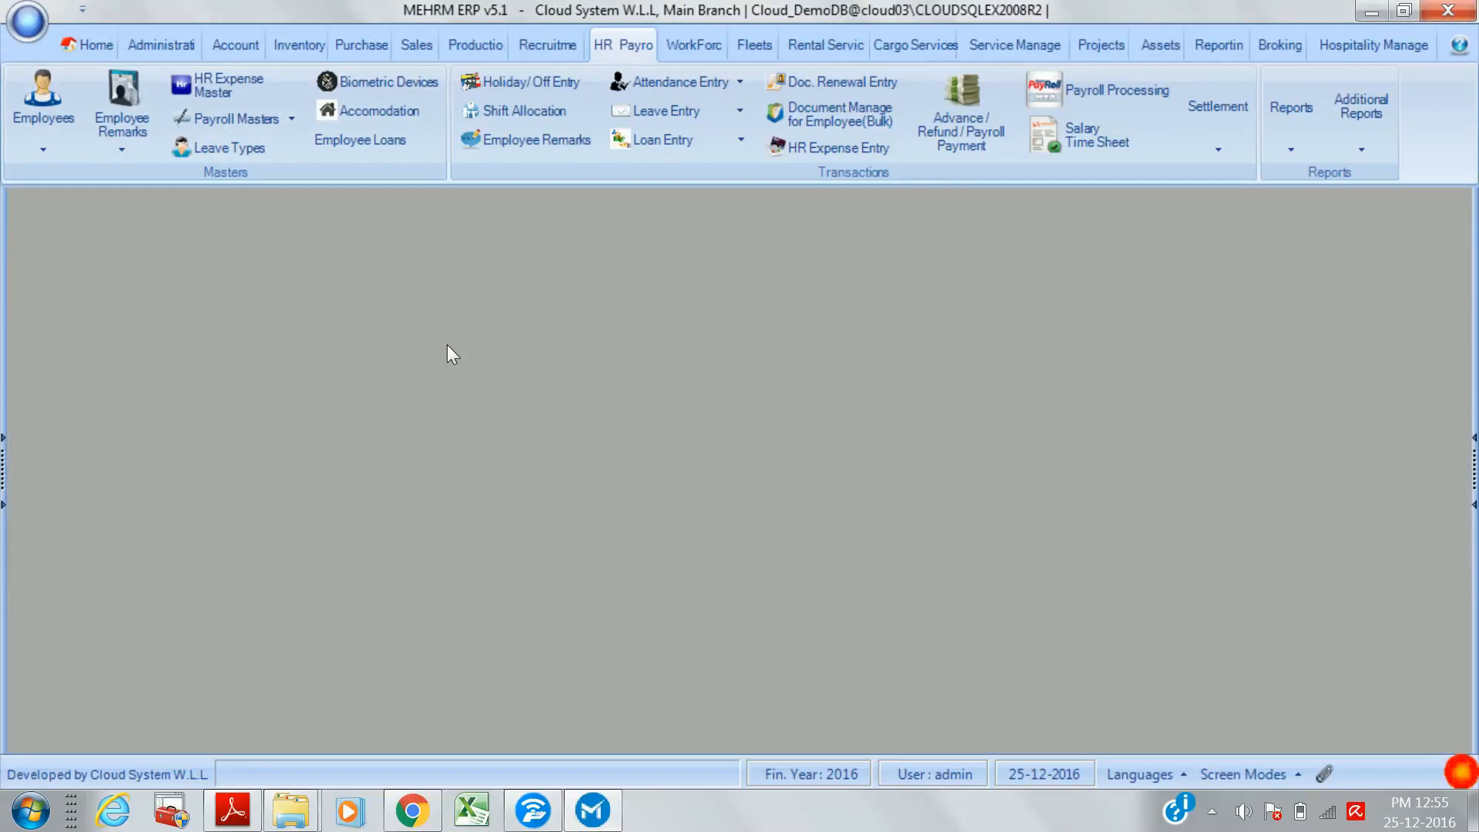
# - Open new Leave Type Master and Biometric Device Master forms in turn to view their fields, closing each one
pyautogui.click(281, 154)
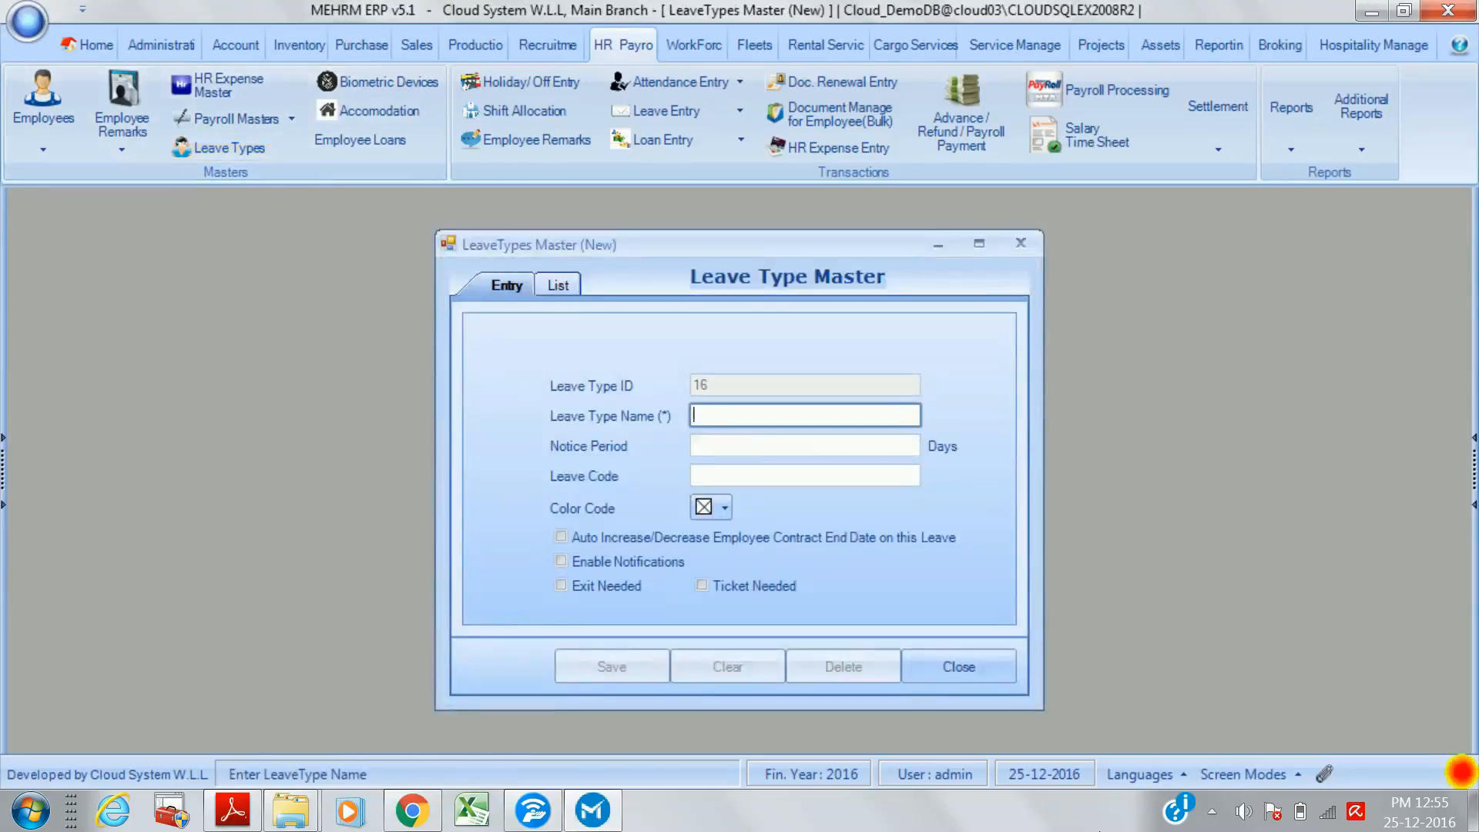
pyautogui.click(999, 668)
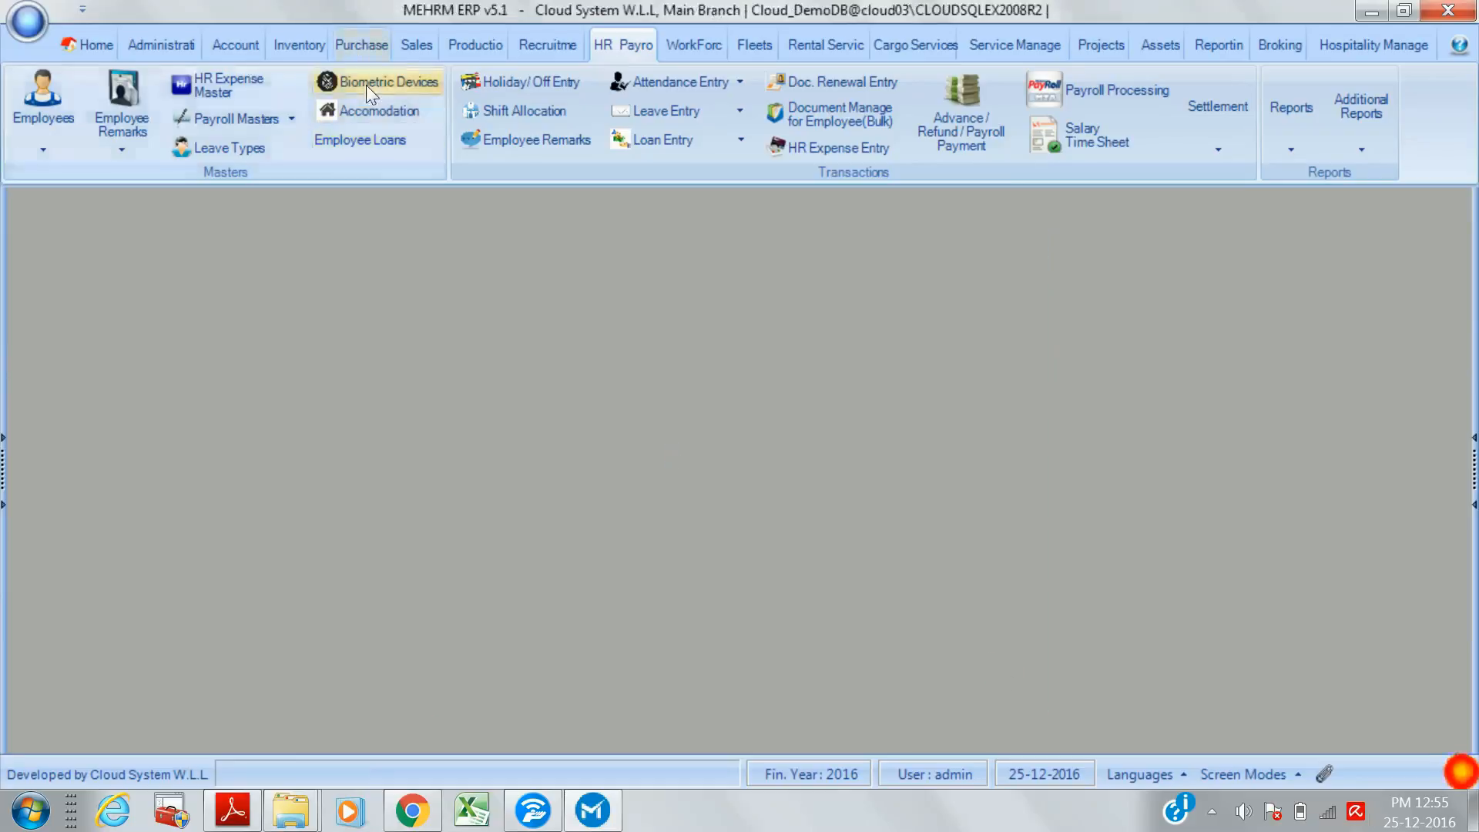
pyautogui.click(387, 86)
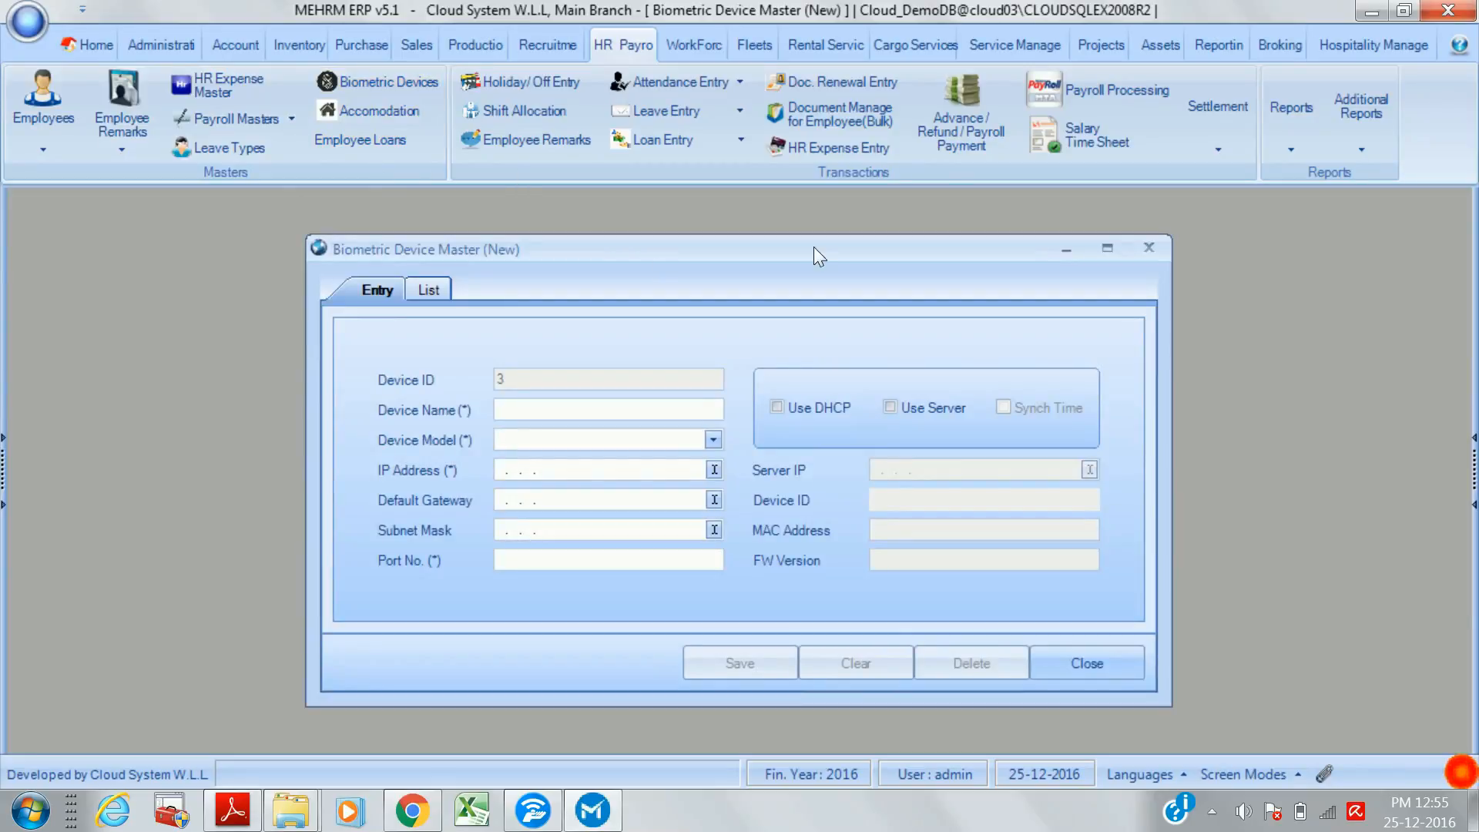
pyautogui.click(1152, 248)
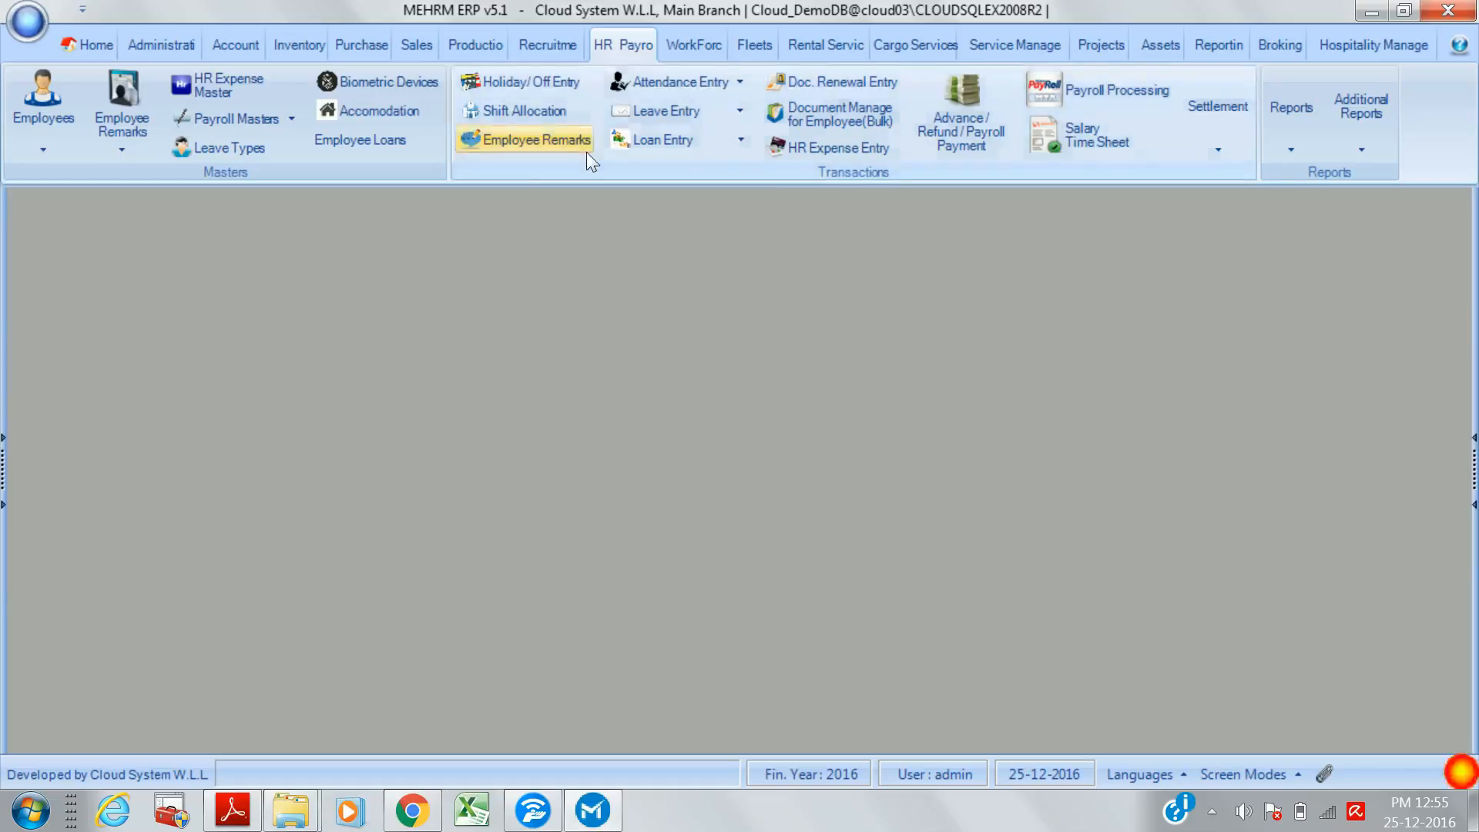
# - View the blank accommodation (Site/Camp/Dept. Master) and Employee Loans forms, closing each one
pyautogui.click(366, 111)
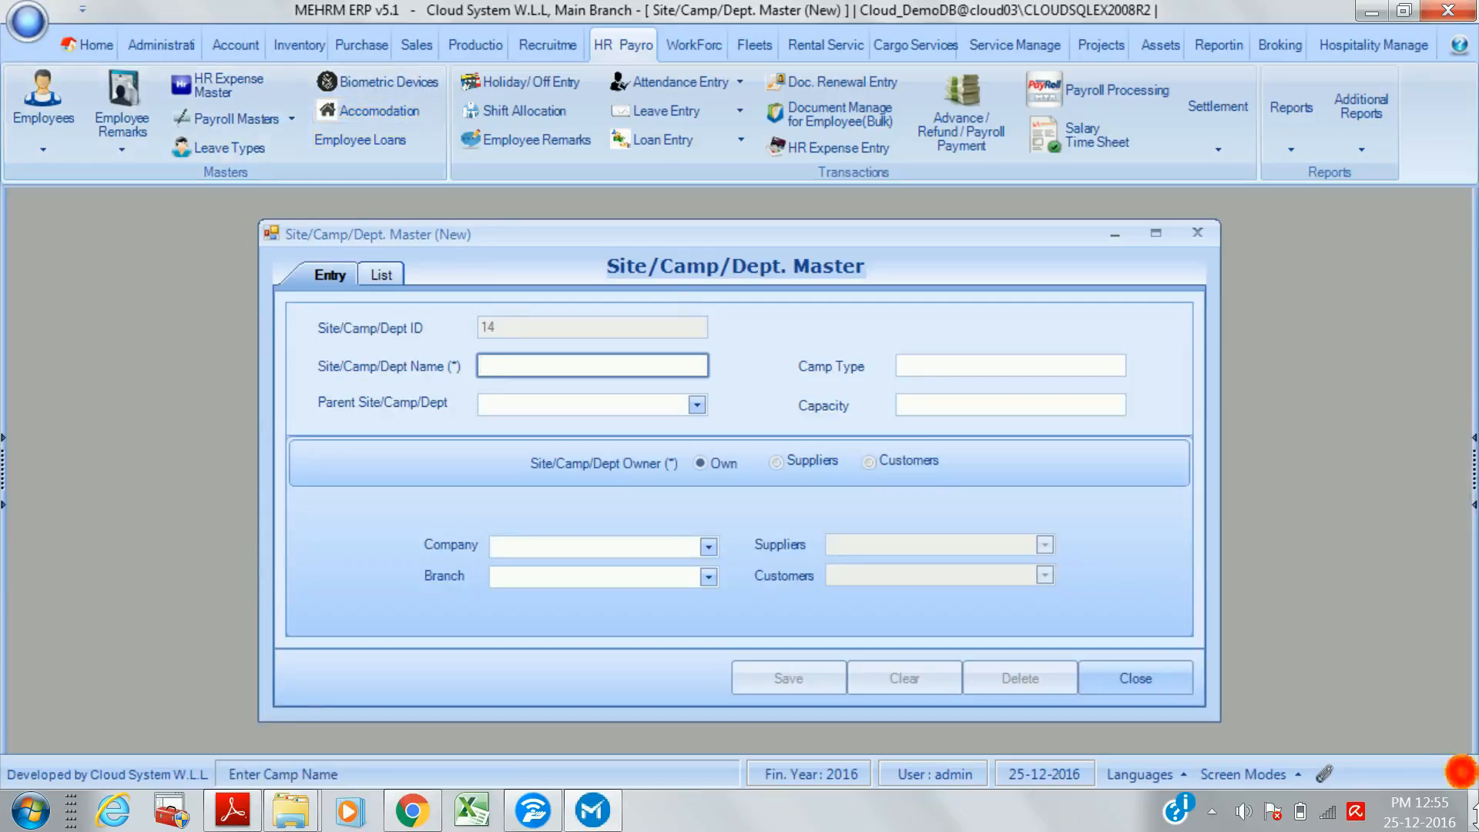
pyautogui.click(1137, 681)
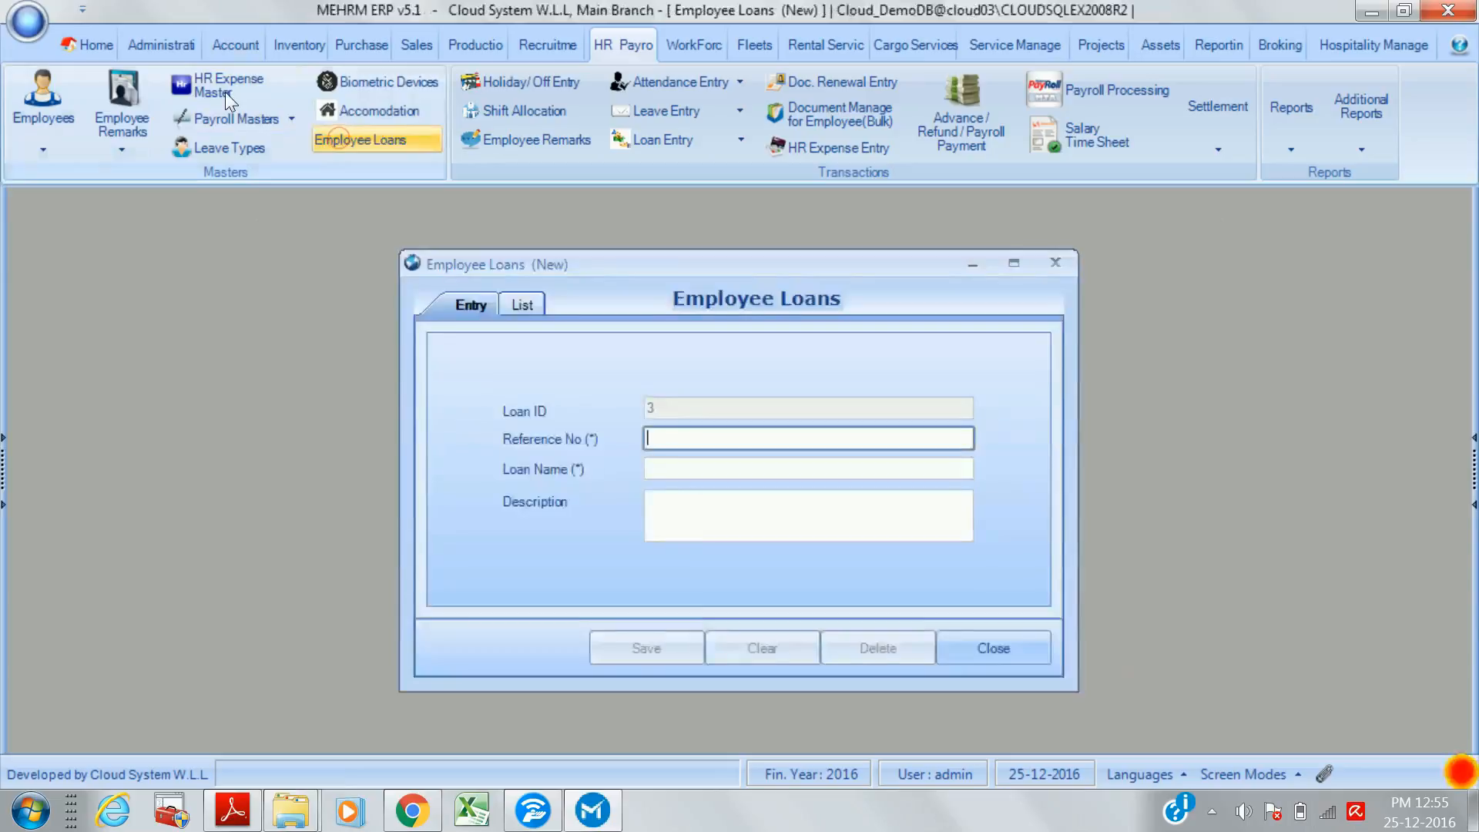
pyautogui.click(1056, 266)
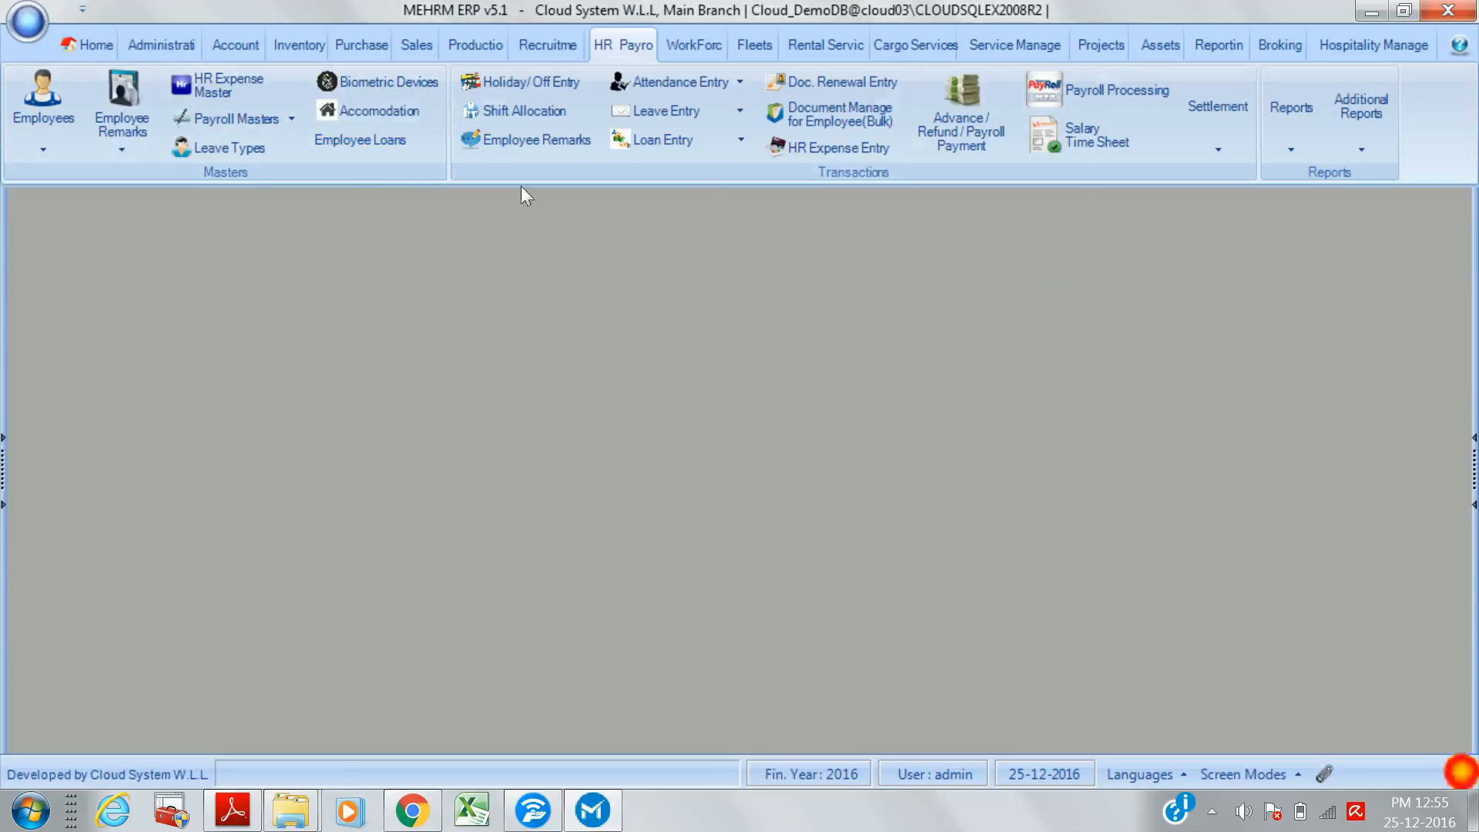
# - View the new Holiday/Off Entry and Shift Allocation Entry forms in turn, closing each one
pyautogui.click(540, 80)
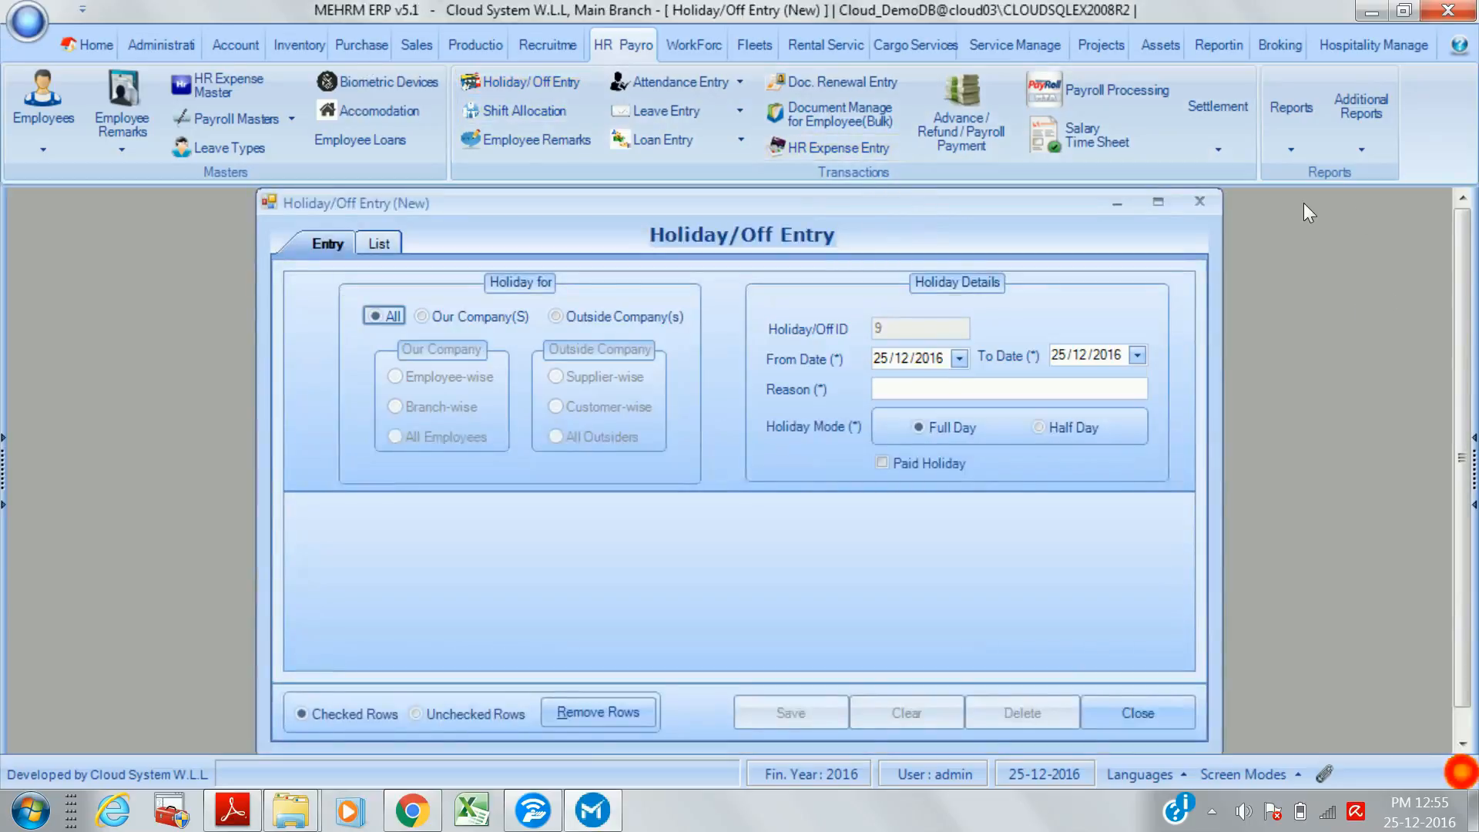
pyautogui.click(1199, 201)
pyautogui.click(526, 110)
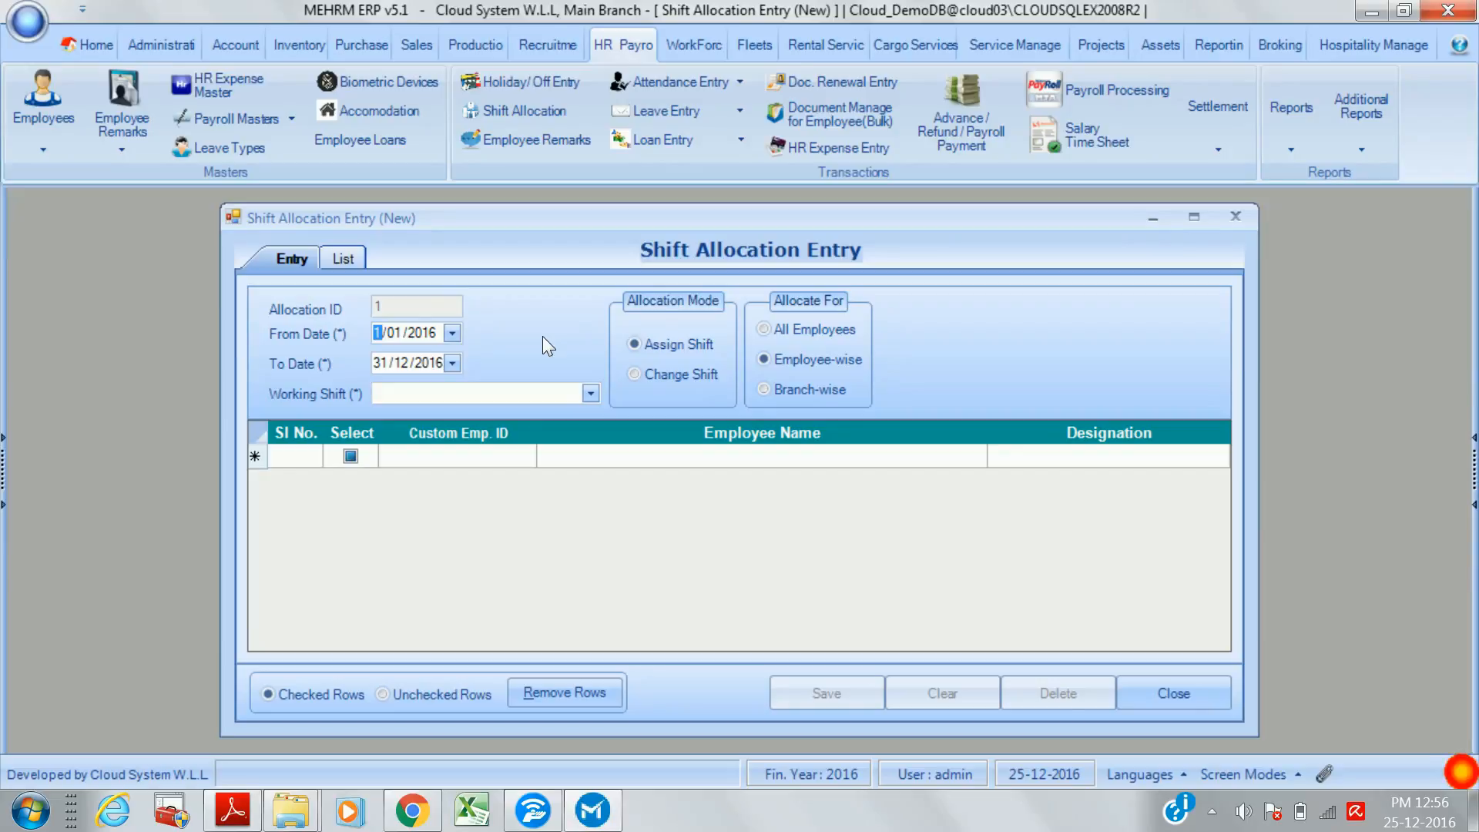
pyautogui.click(1156, 690)
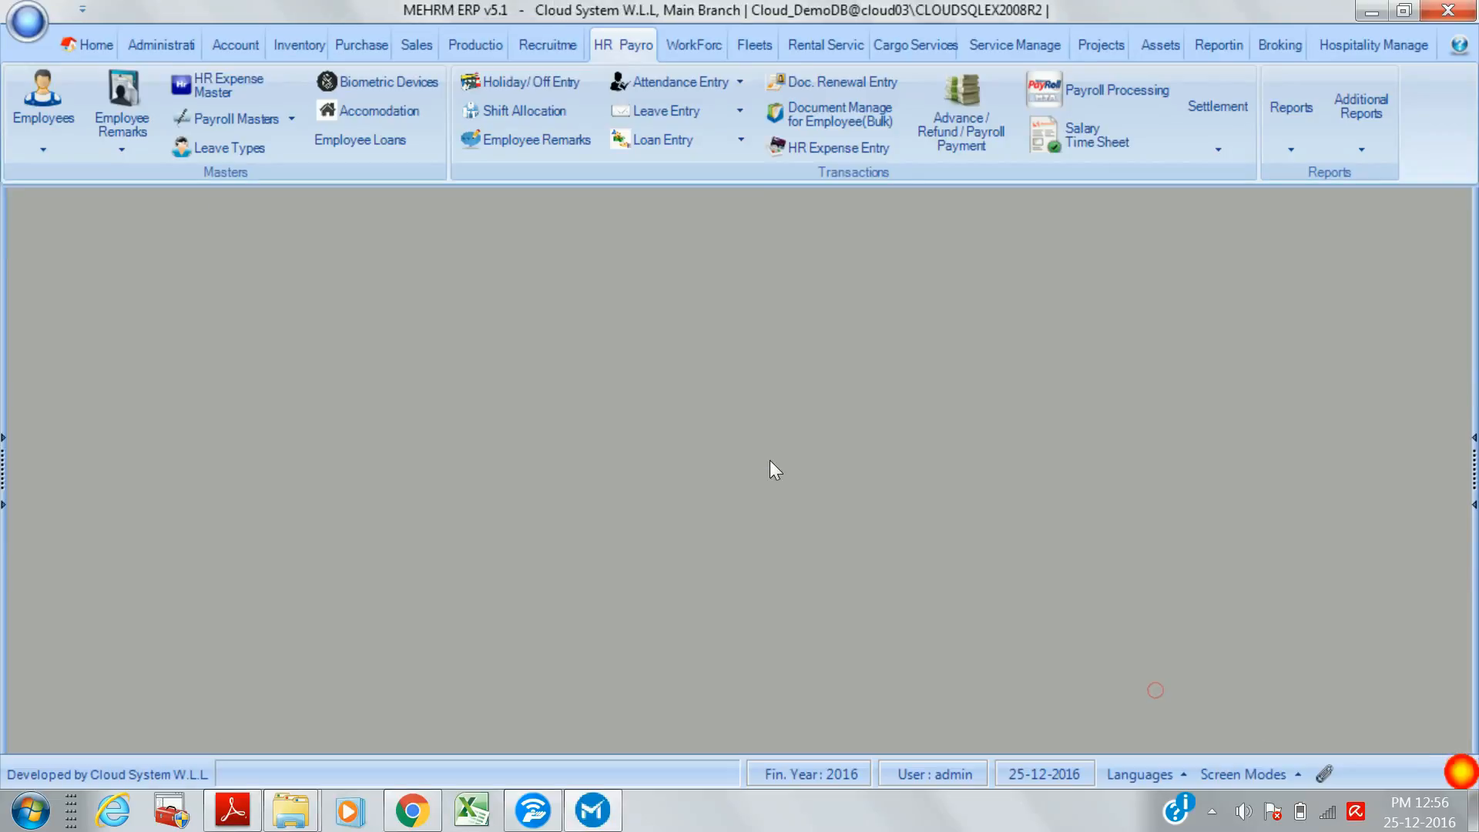
# - View and close the new Employee Complaint/Request/Remark/Memo Entry form, and check the available attendance entry types
pyautogui.click(570, 139)
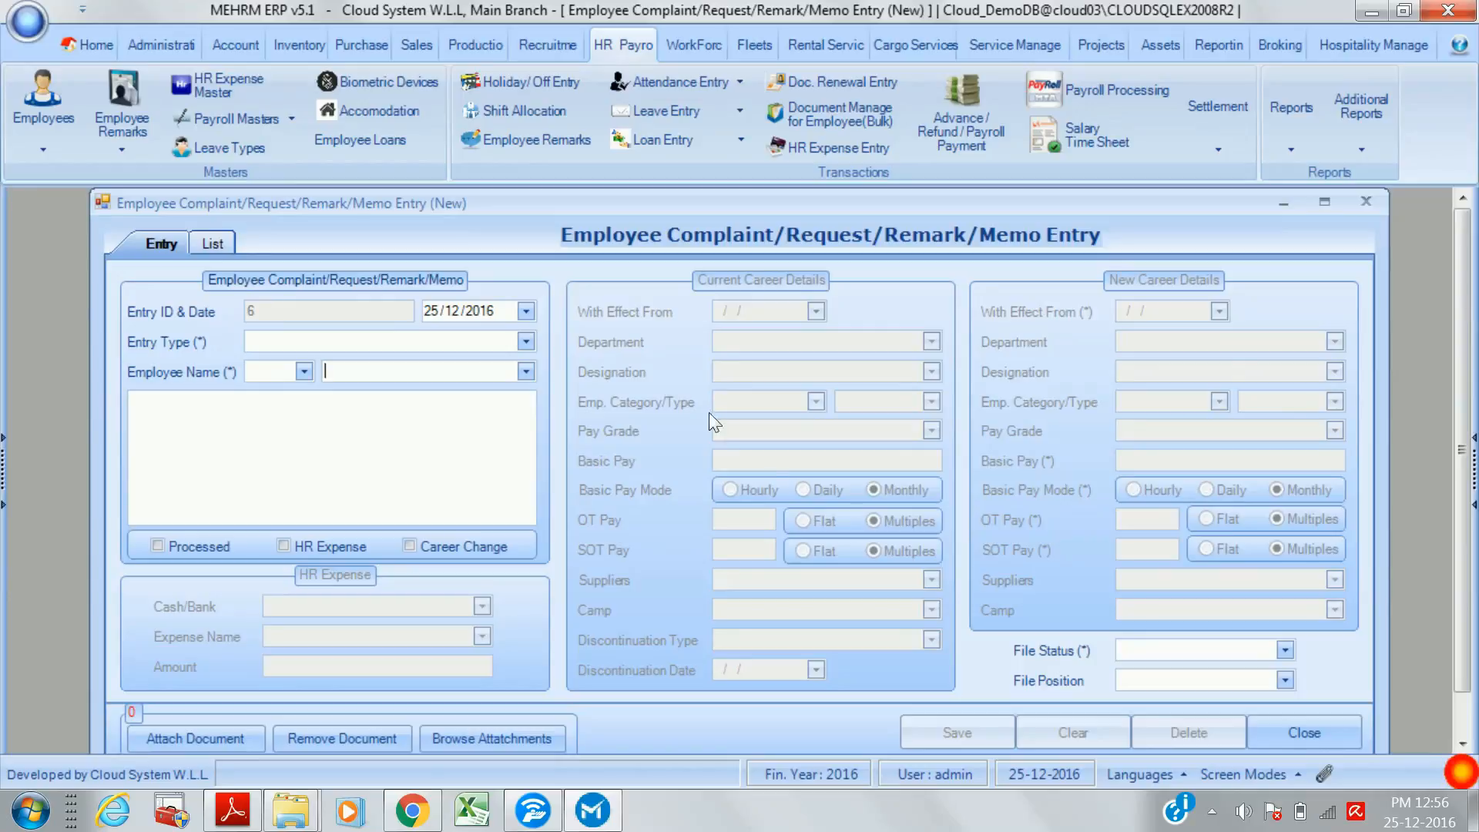
pyautogui.click(1292, 741)
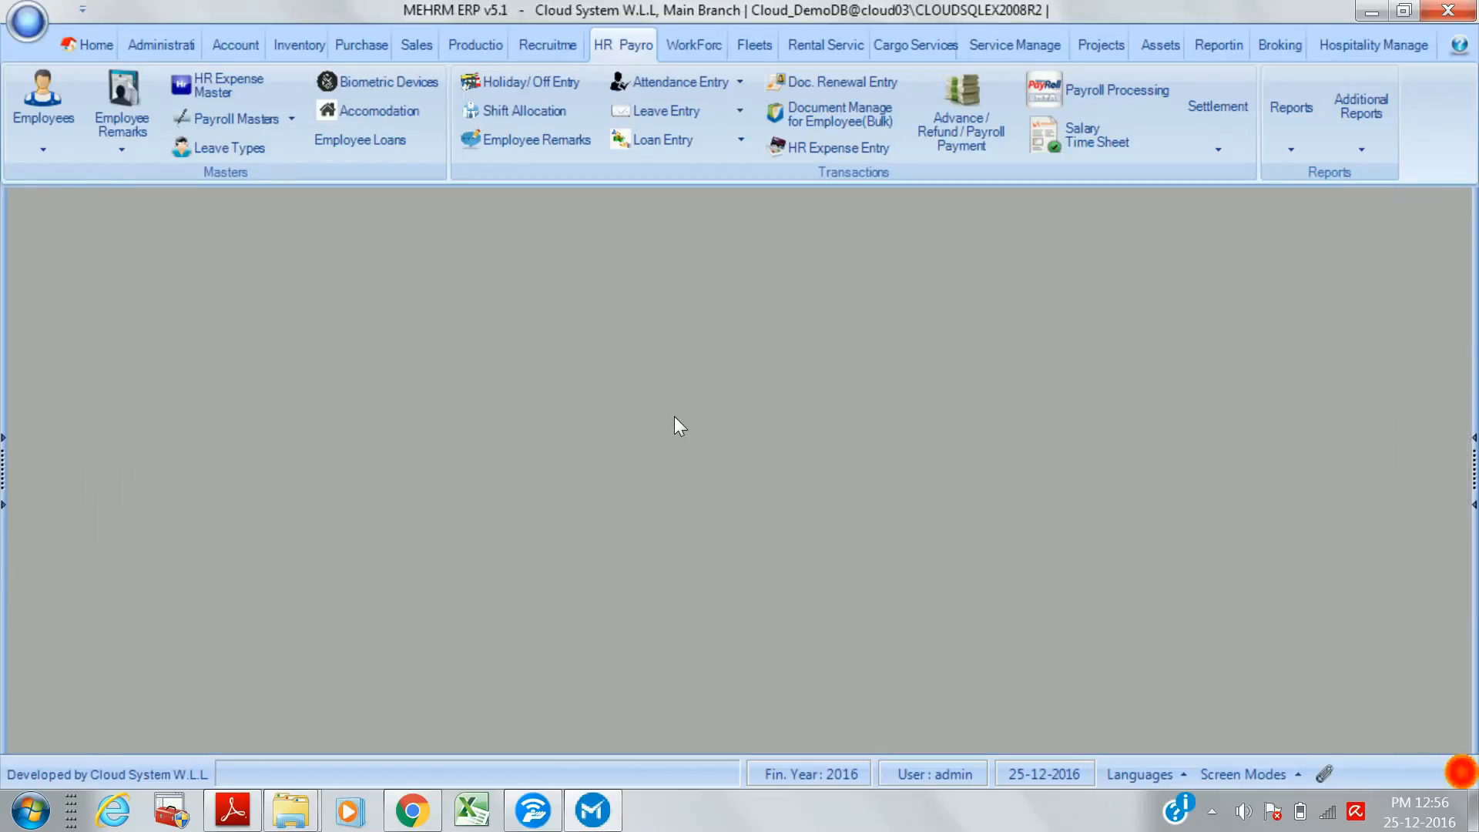
pyautogui.click(740, 80)
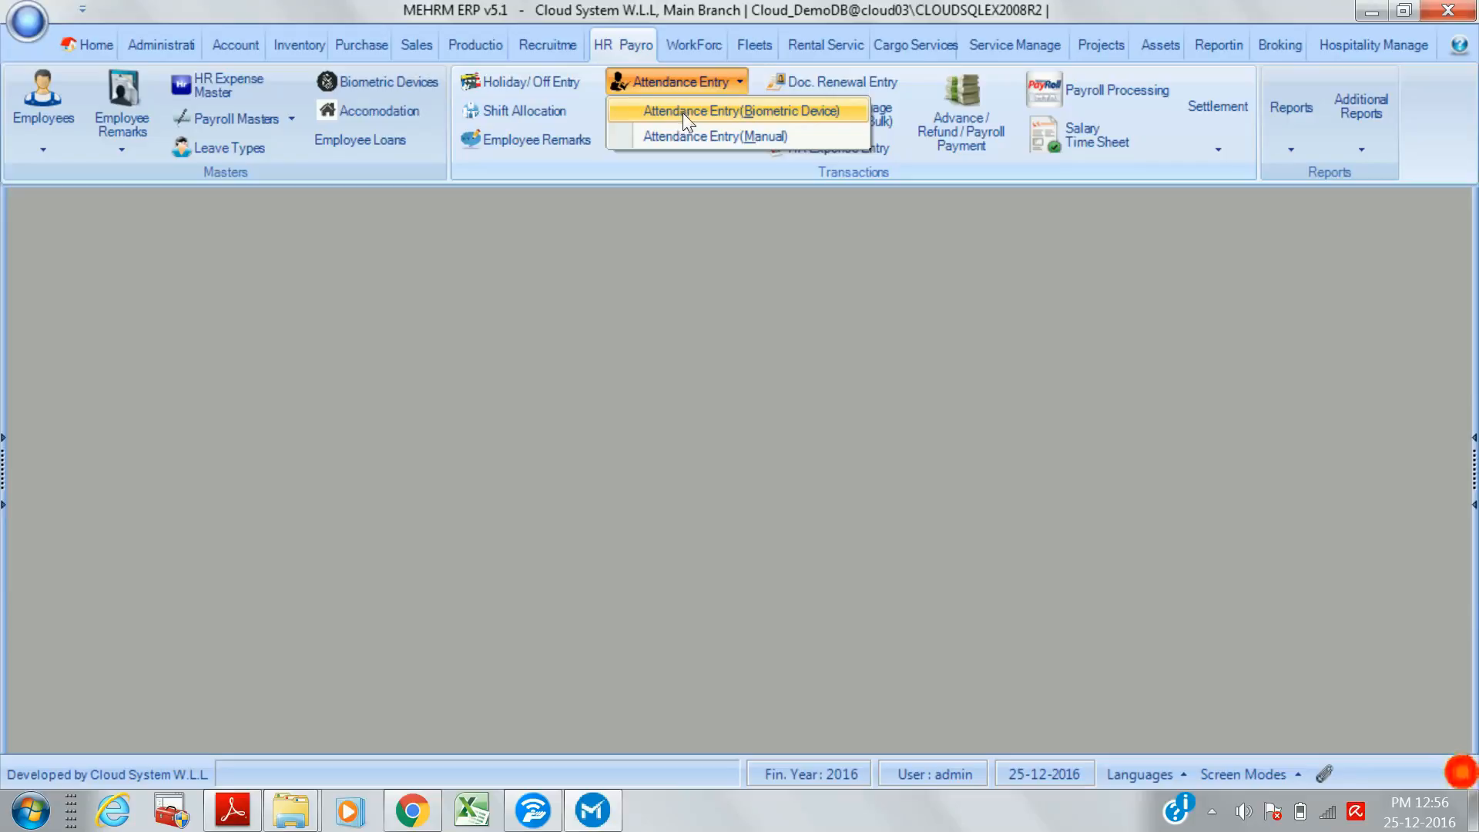
pyautogui.click(701, 153)
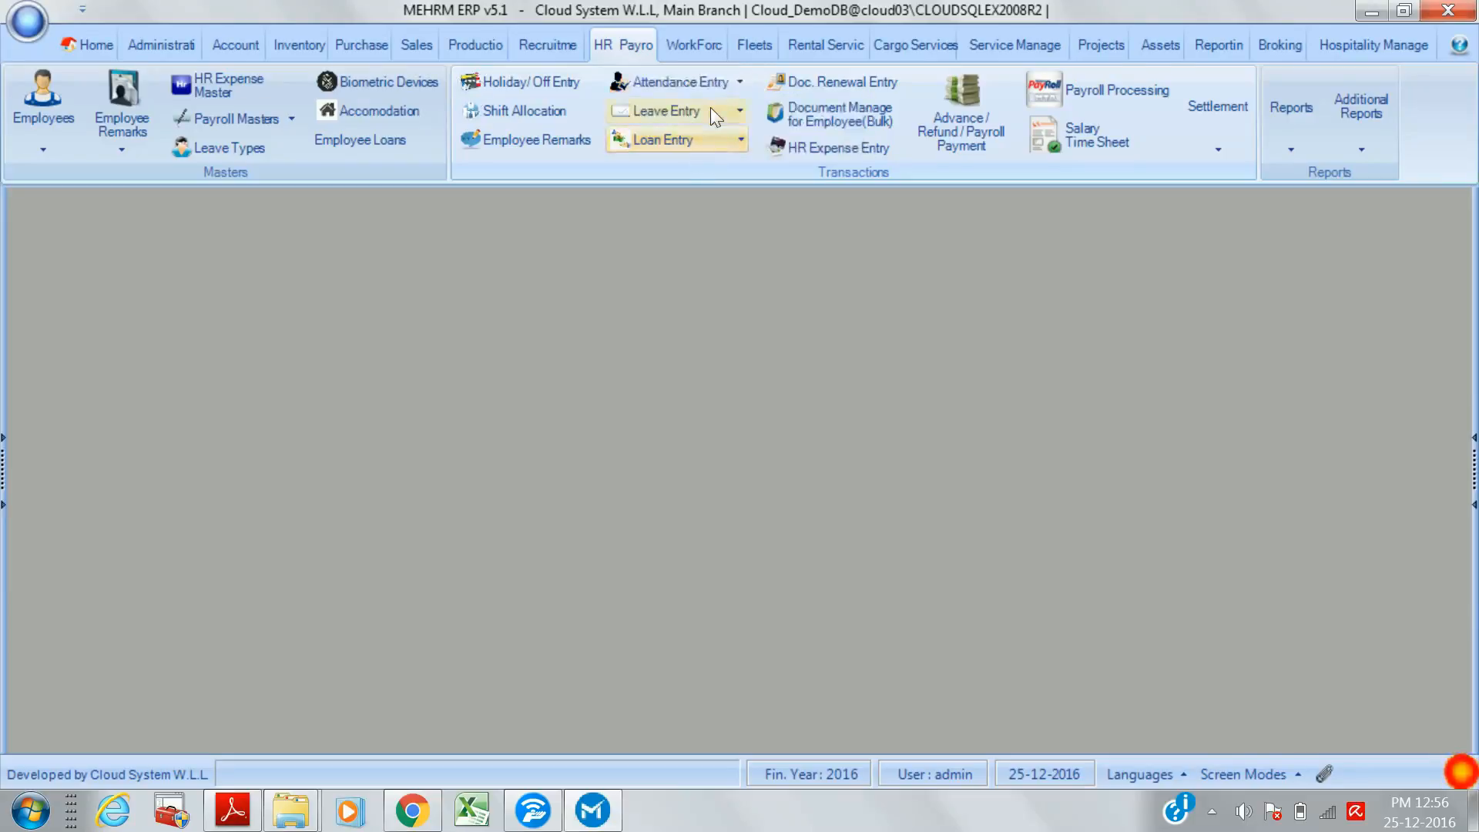
# - Open a new Leave Request Entry form and check its linked leave choices without selecting one
pyautogui.click(741, 111)
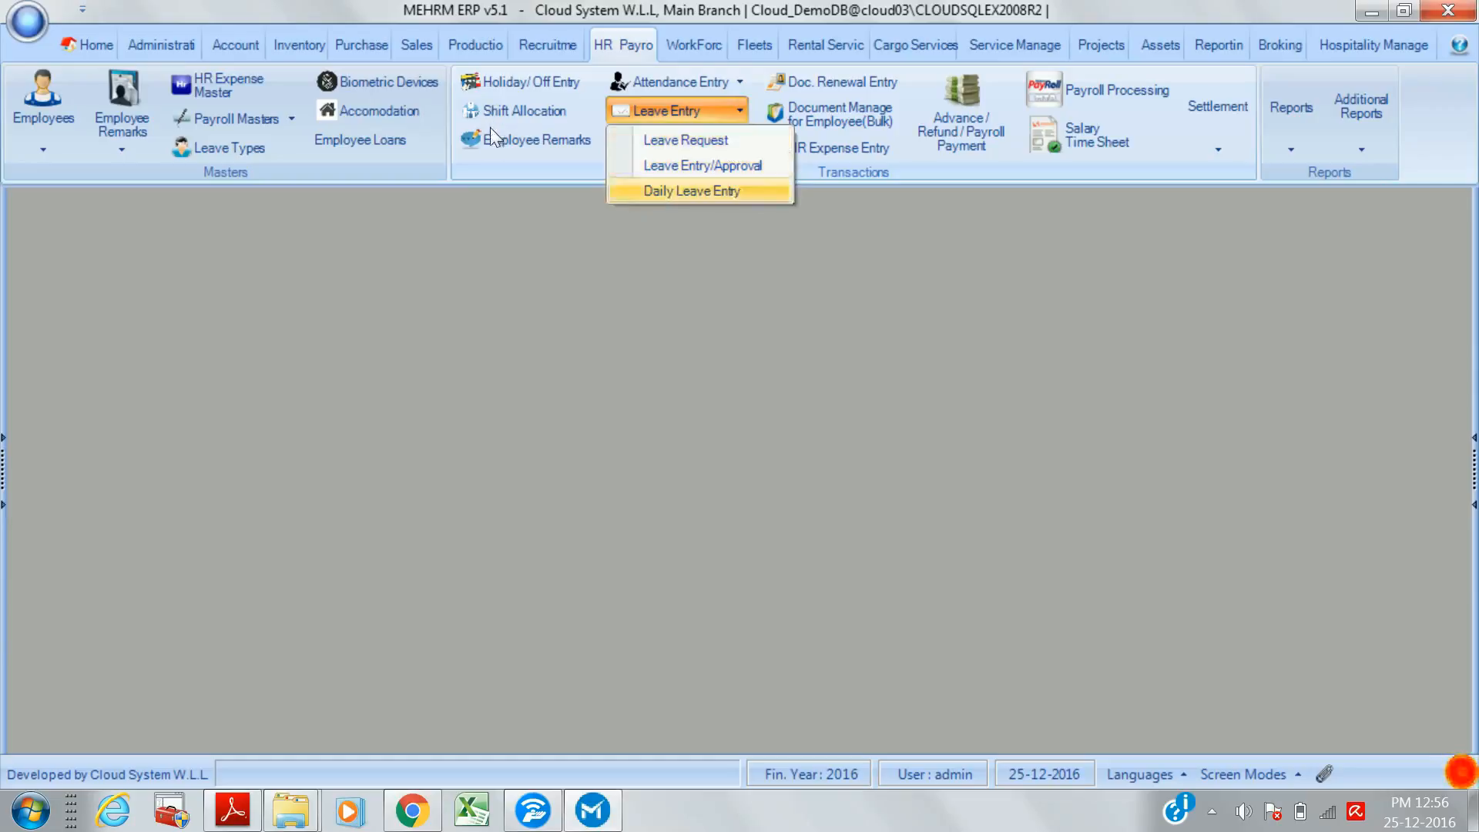
pyautogui.click(726, 141)
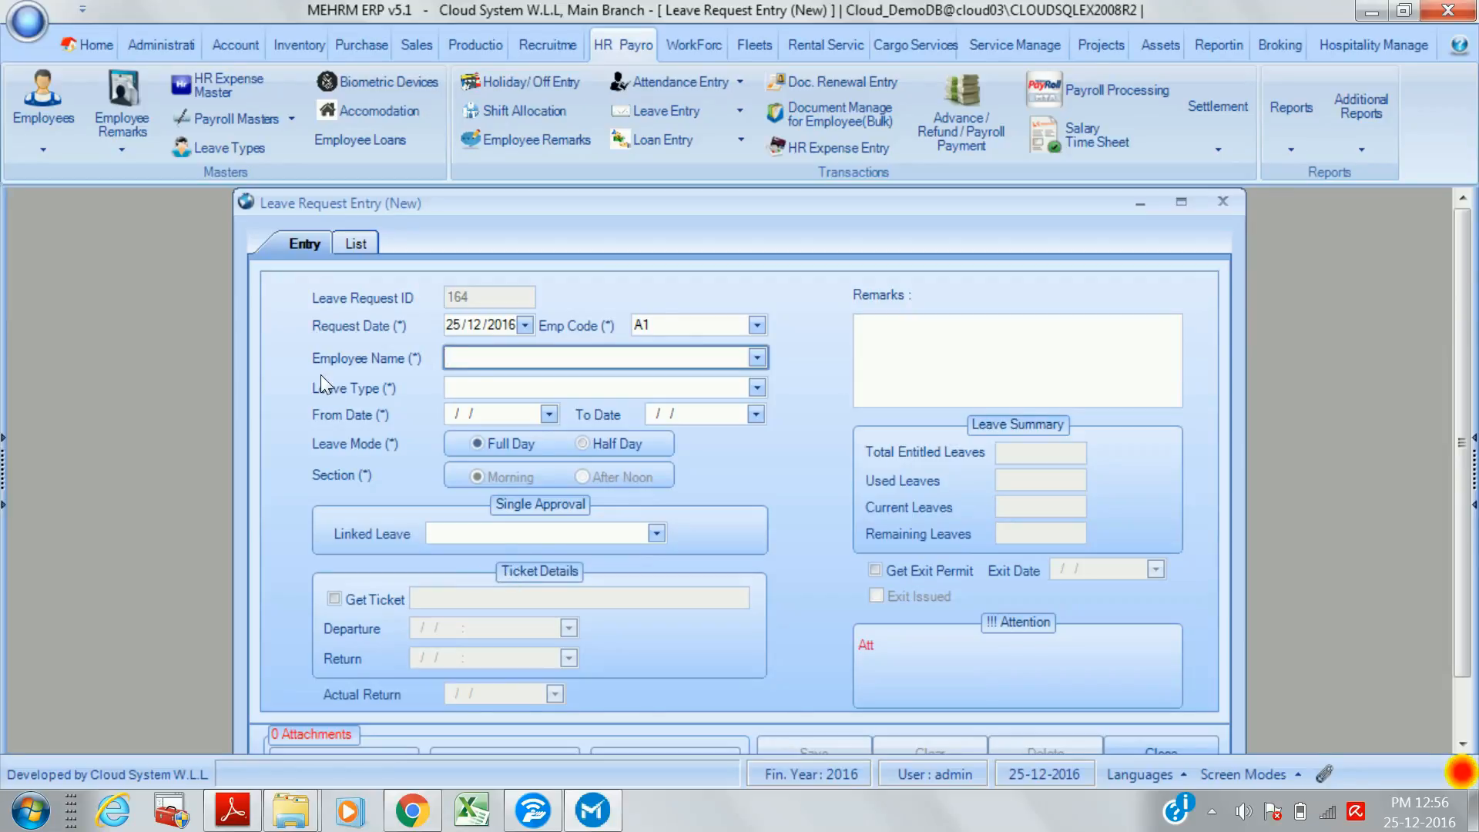
pyautogui.click(655, 533)
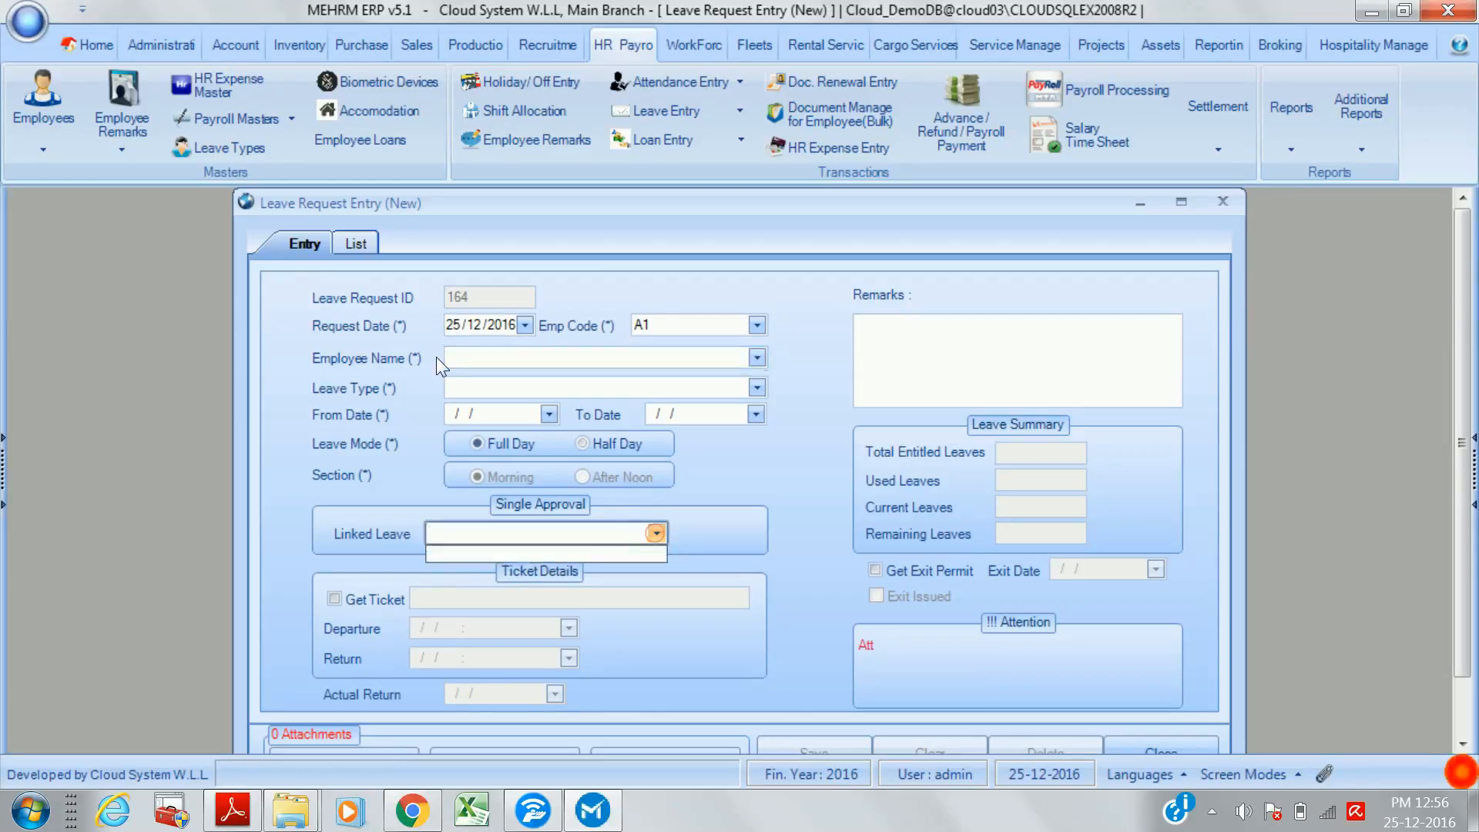
pyautogui.click(727, 539)
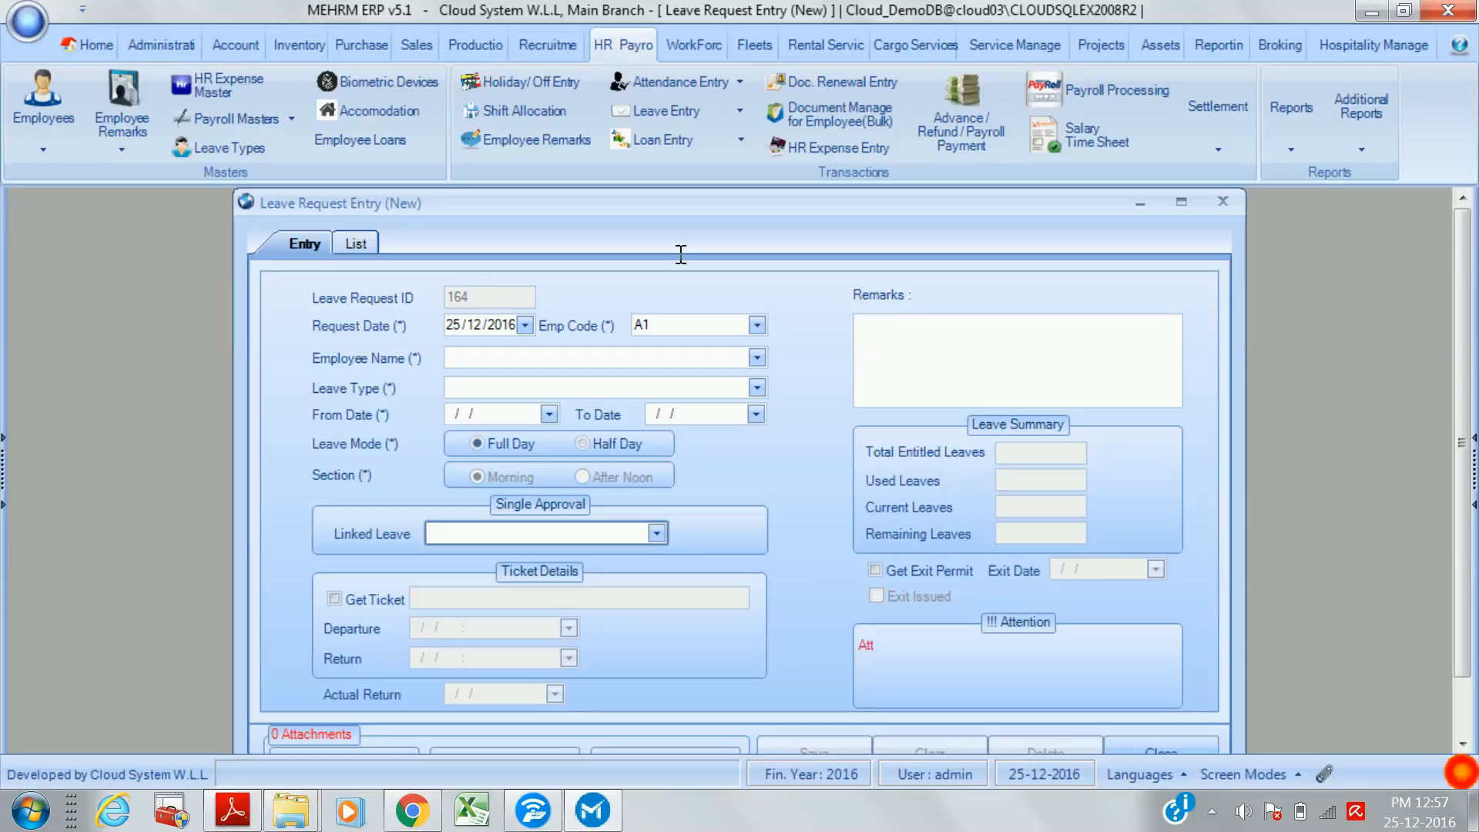
# - Close the leave request form, and view the new Daily Leave Entry form with its employee grid, closing it without saving
pyautogui.click(1019, 381)
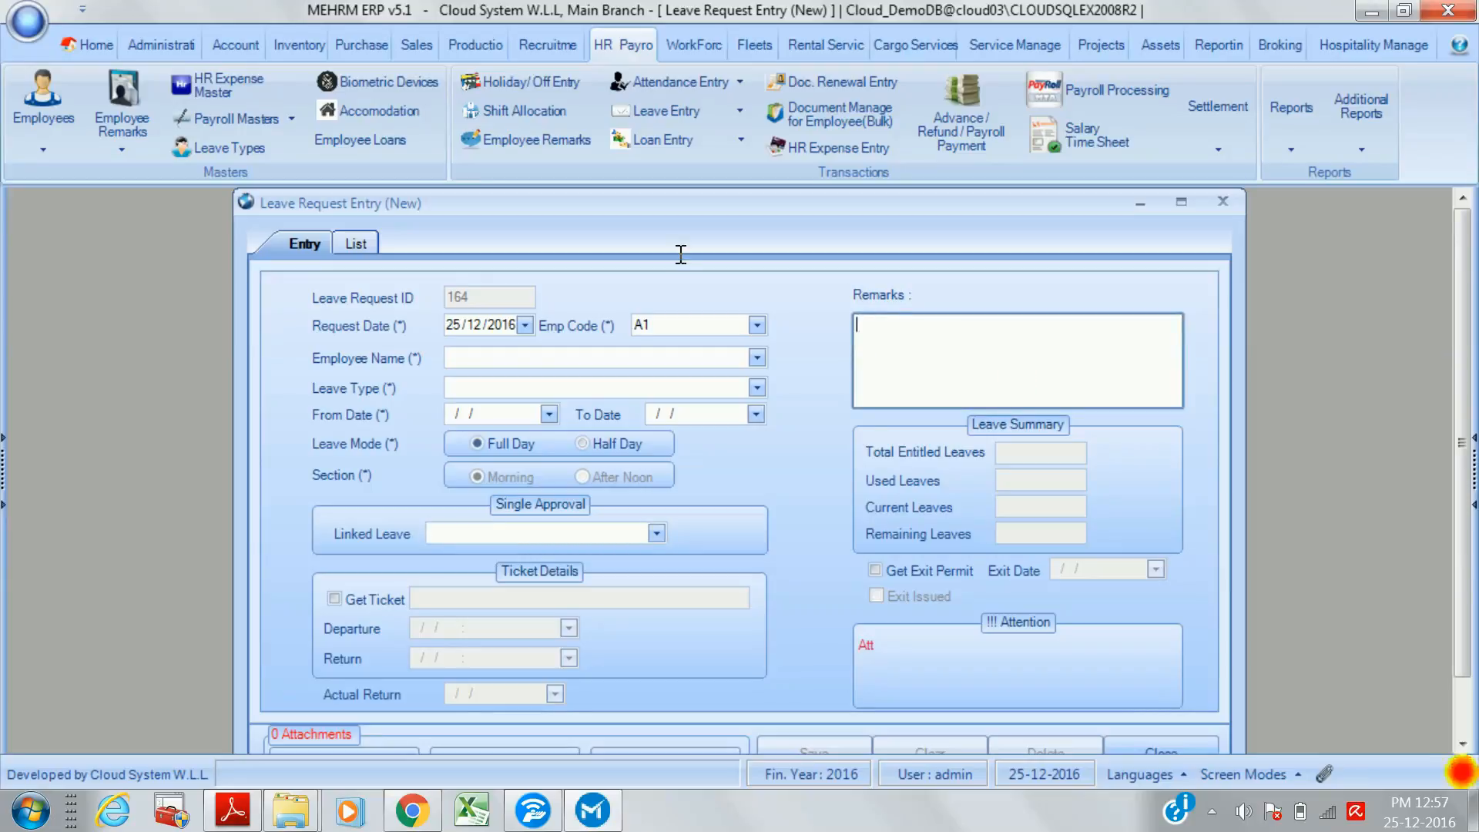
pyautogui.click(1224, 204)
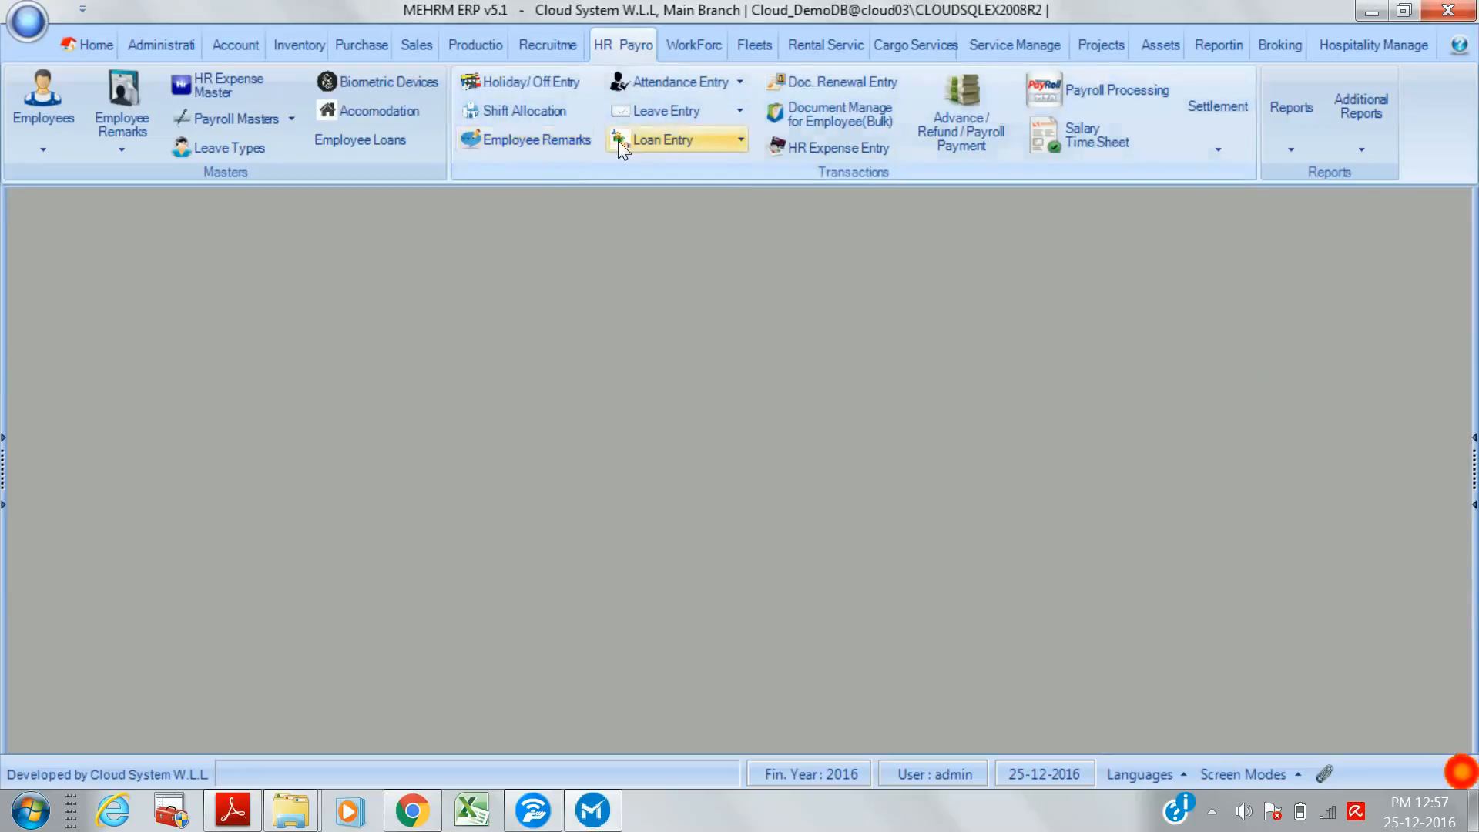
pyautogui.click(733, 114)
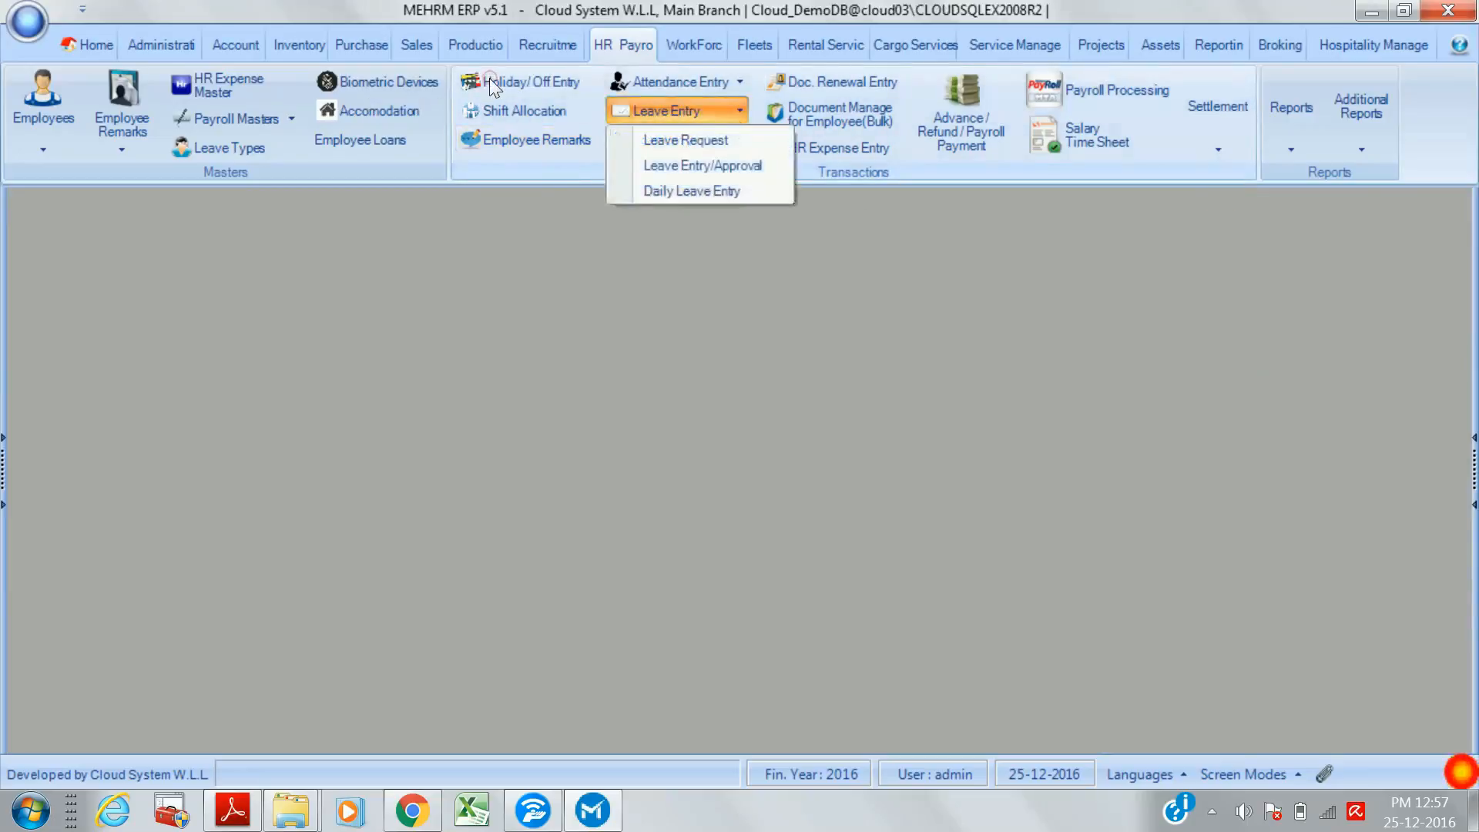
pyautogui.click(724, 190)
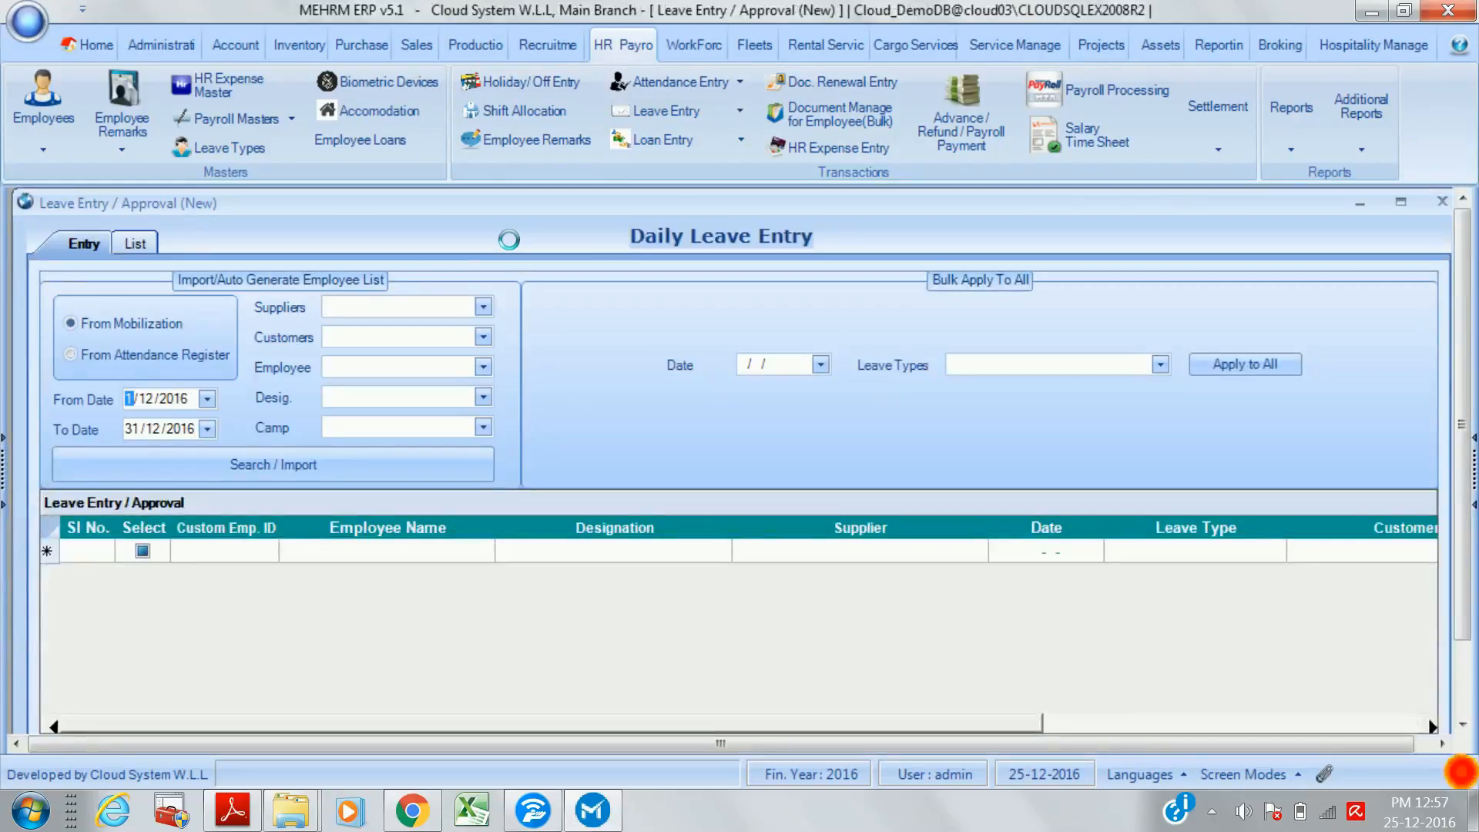
pyautogui.click(461, 551)
pyautogui.click(692, 560)
pyautogui.click(875, 556)
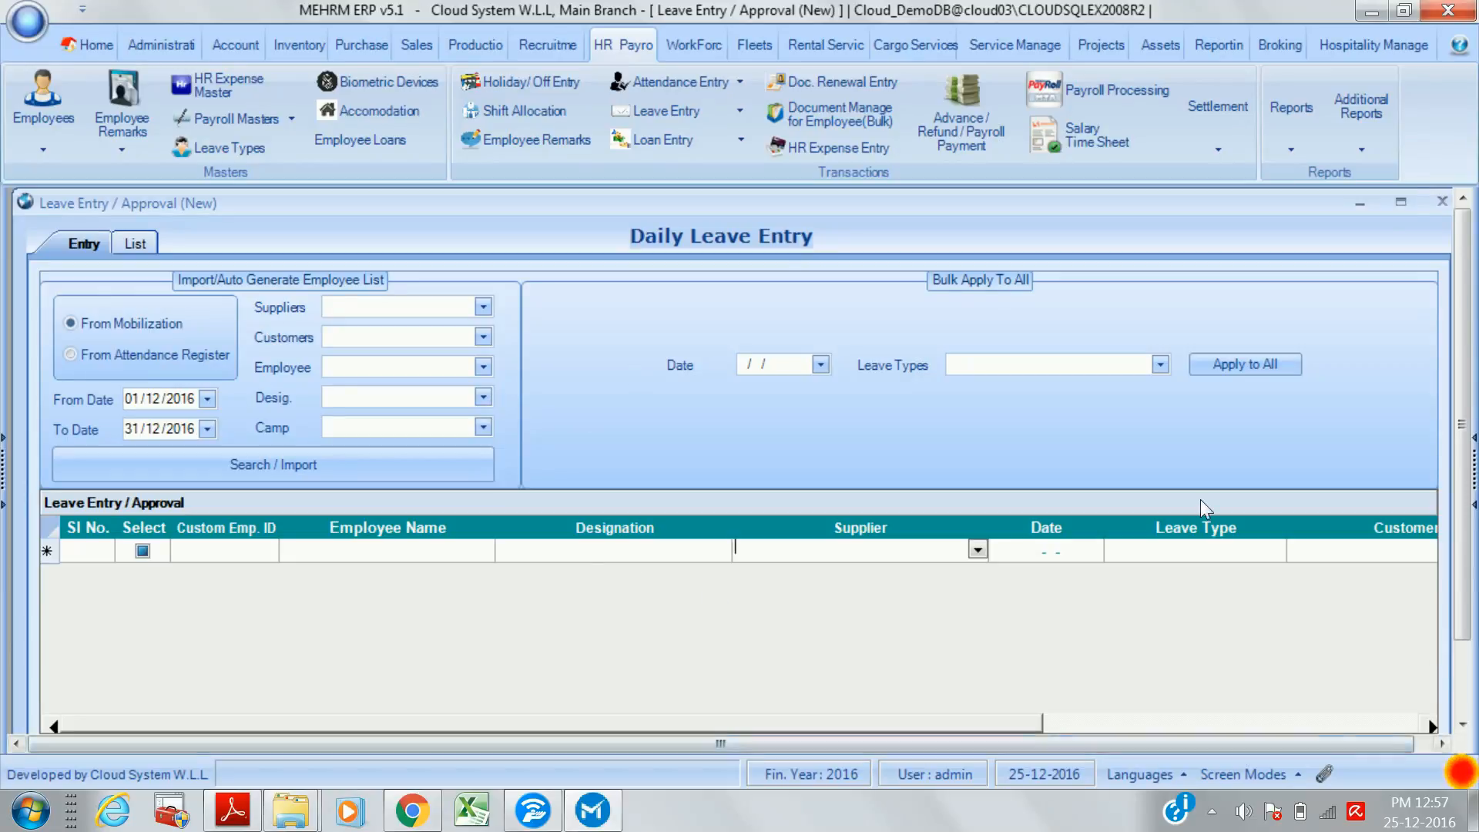
pyautogui.click(1441, 203)
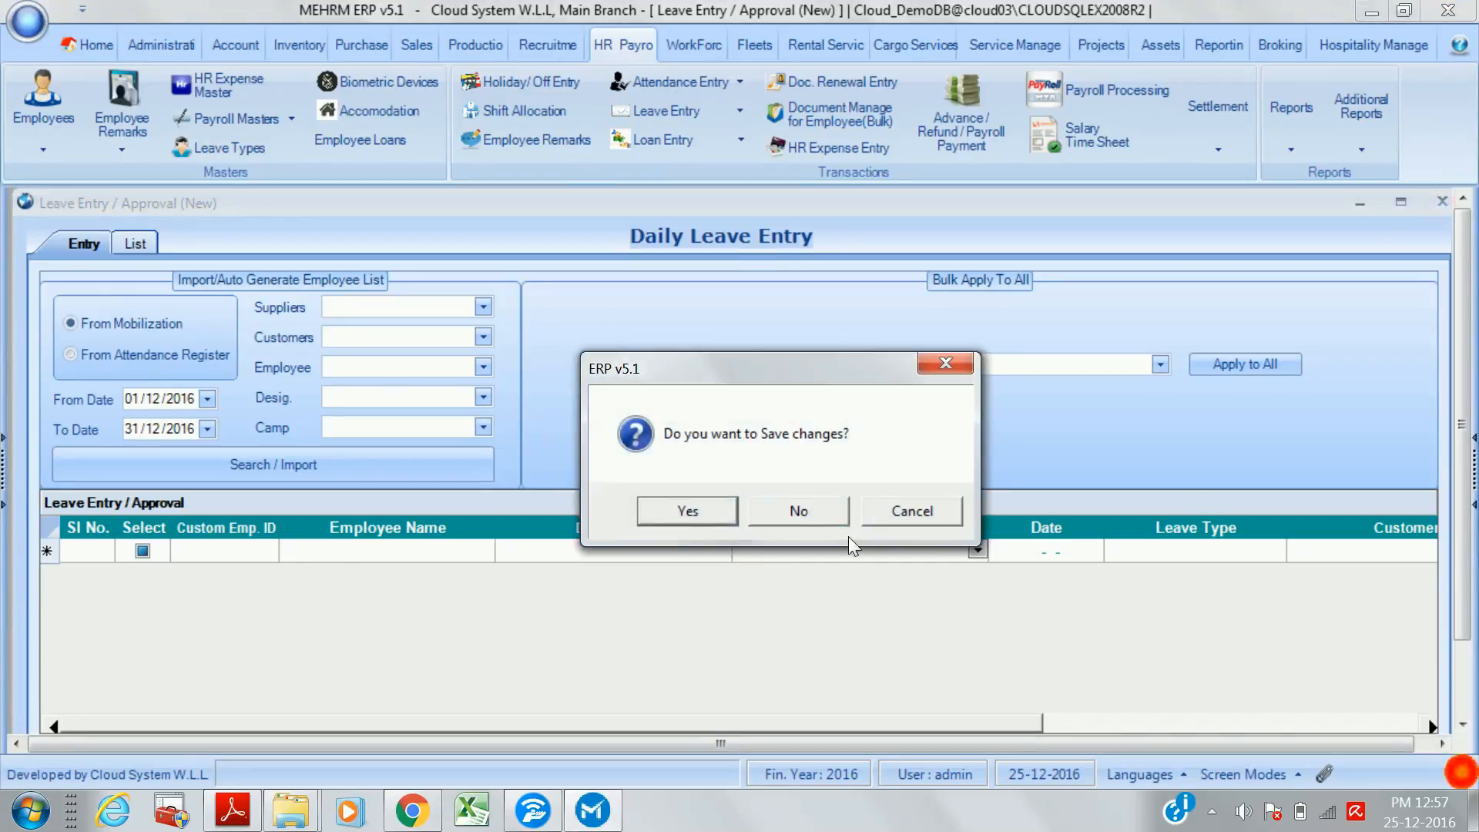
pyautogui.click(817, 518)
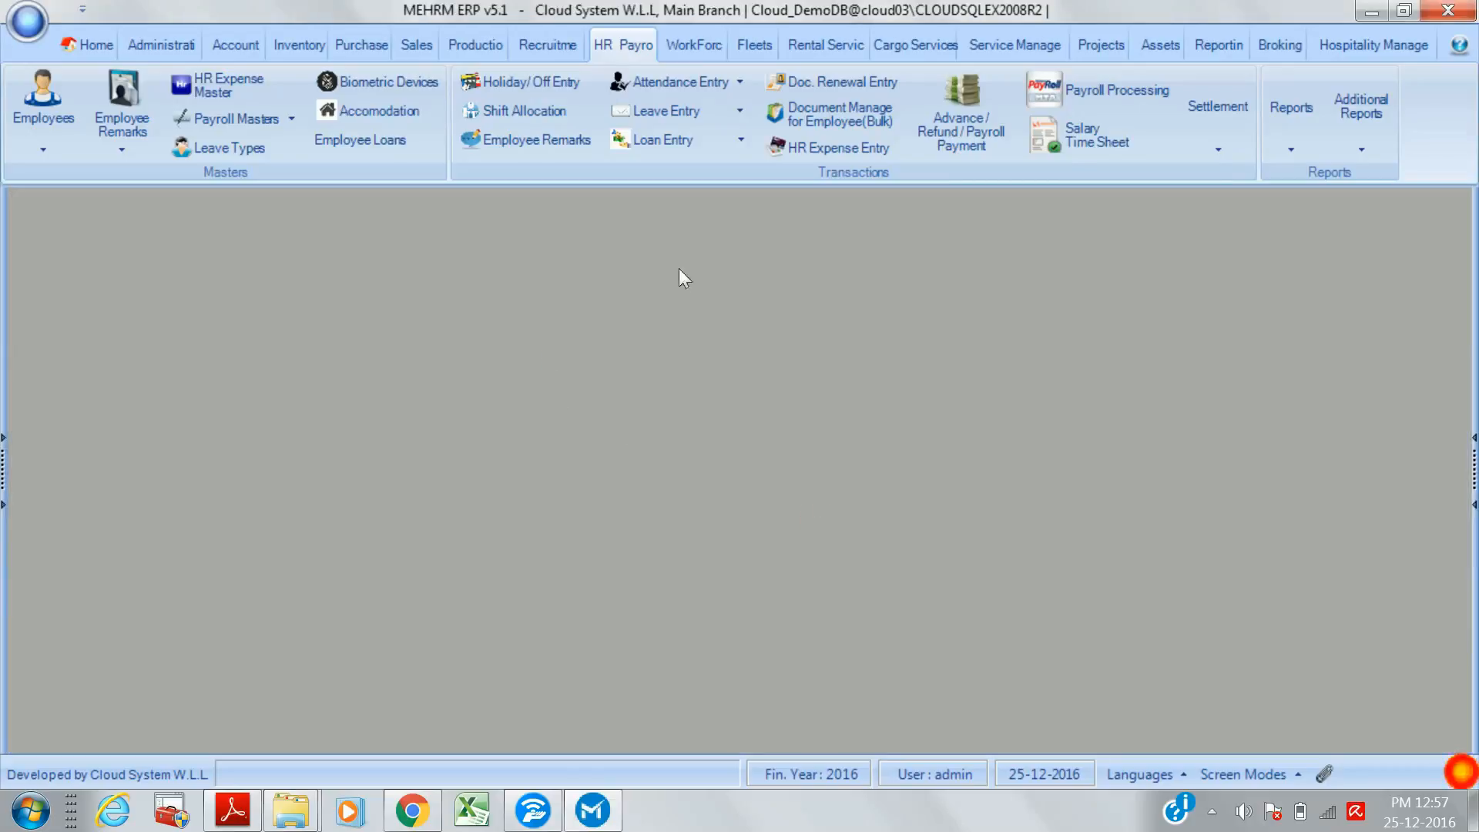
# - View the new Document Renewal Entry form and close it without saving
pyautogui.click(853, 83)
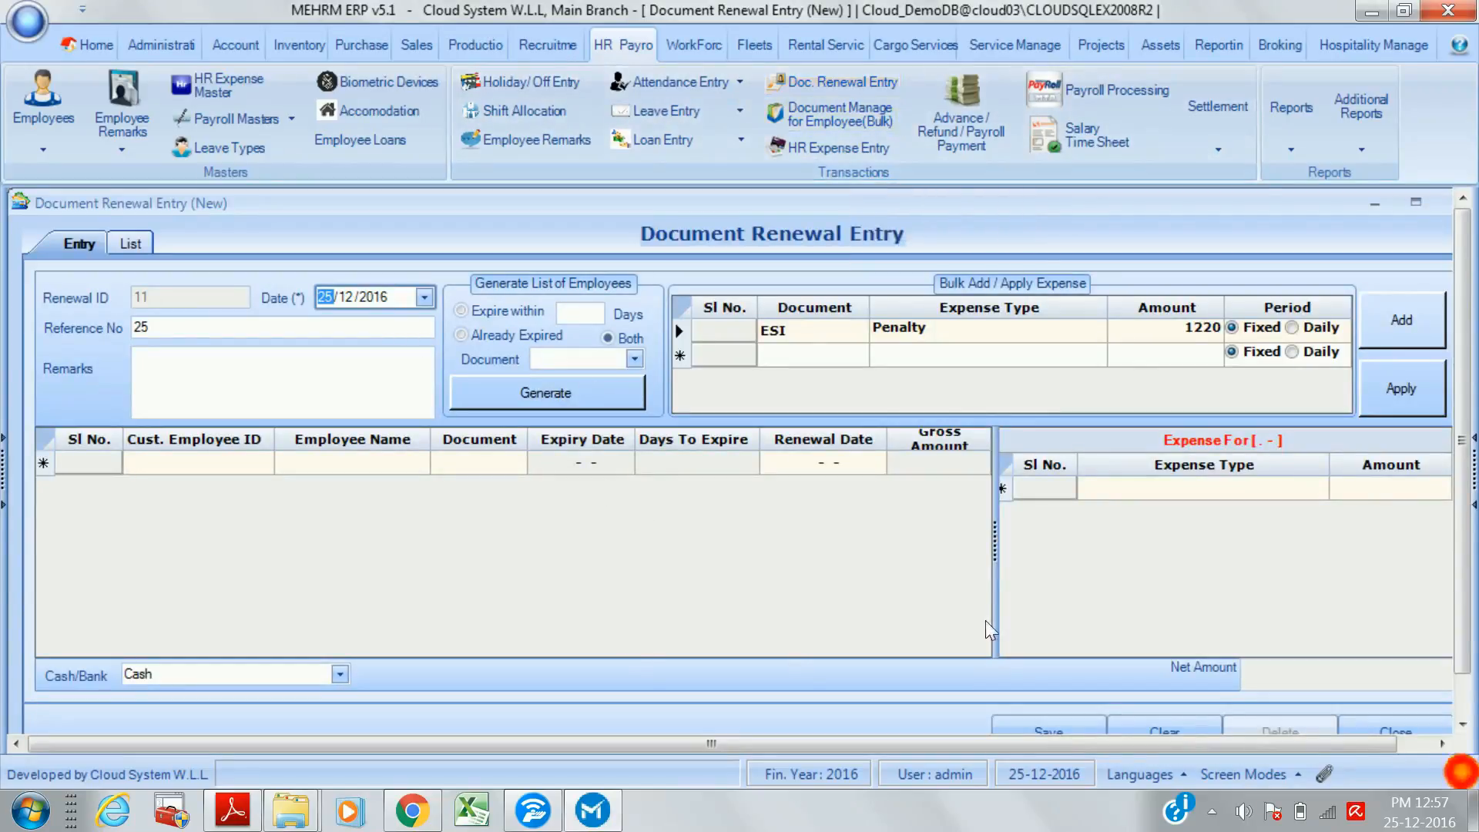
pyautogui.click(1399, 724)
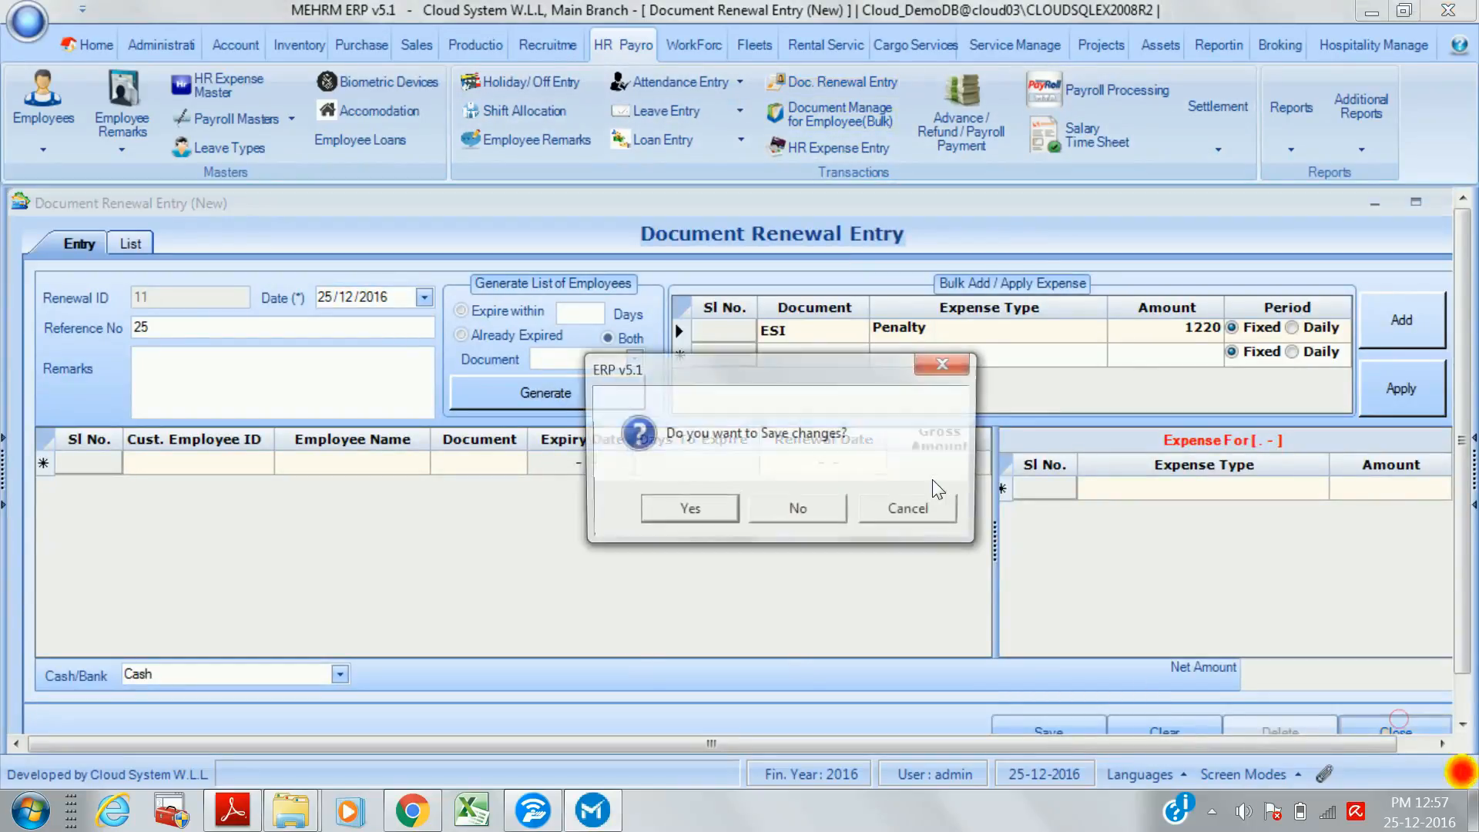
pyautogui.click(769, 515)
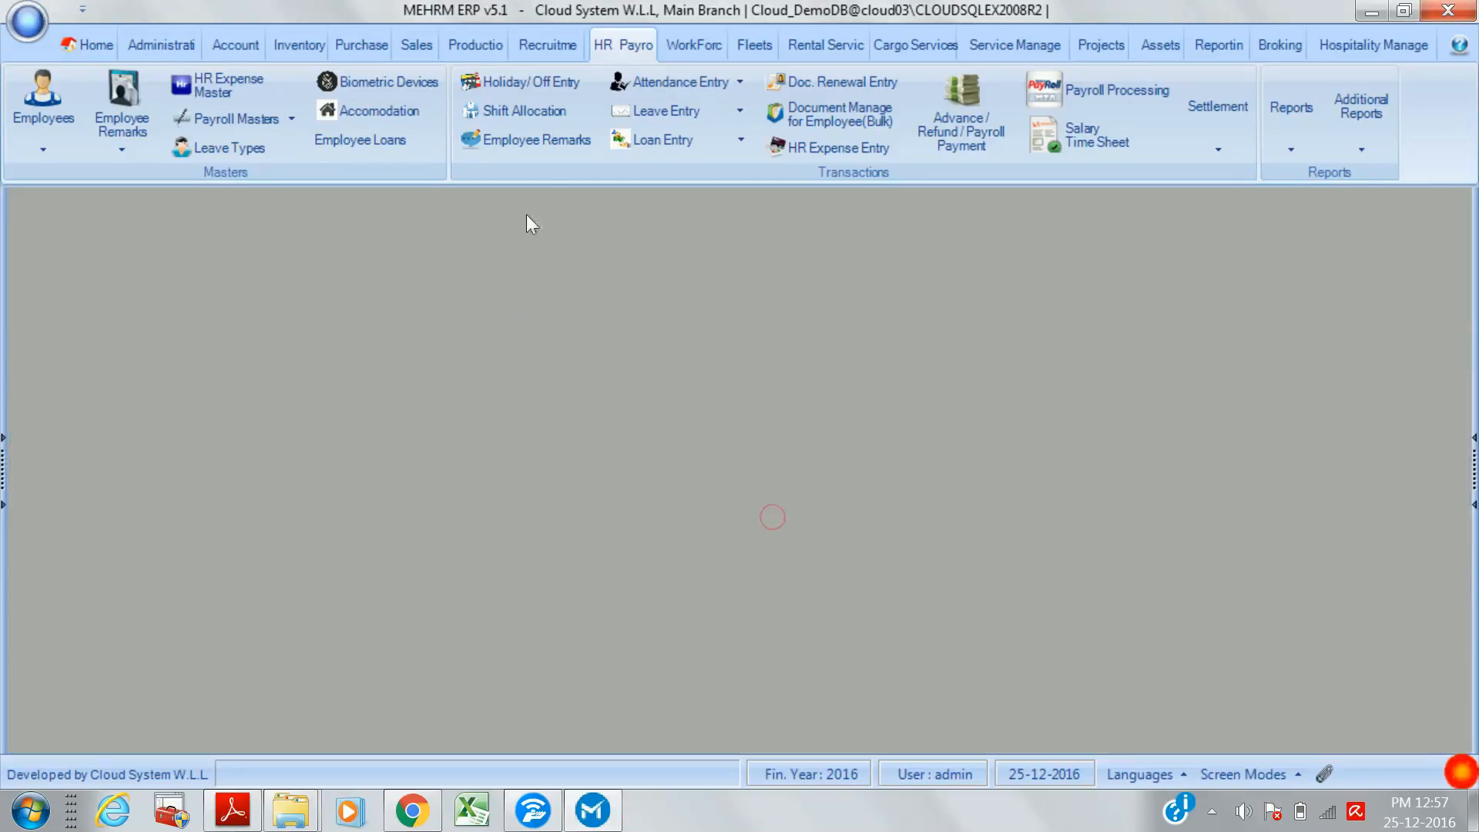
# - View the new HR Expense Entry form and the bulk employee document upload form in turn, closing each one
pyautogui.click(834, 156)
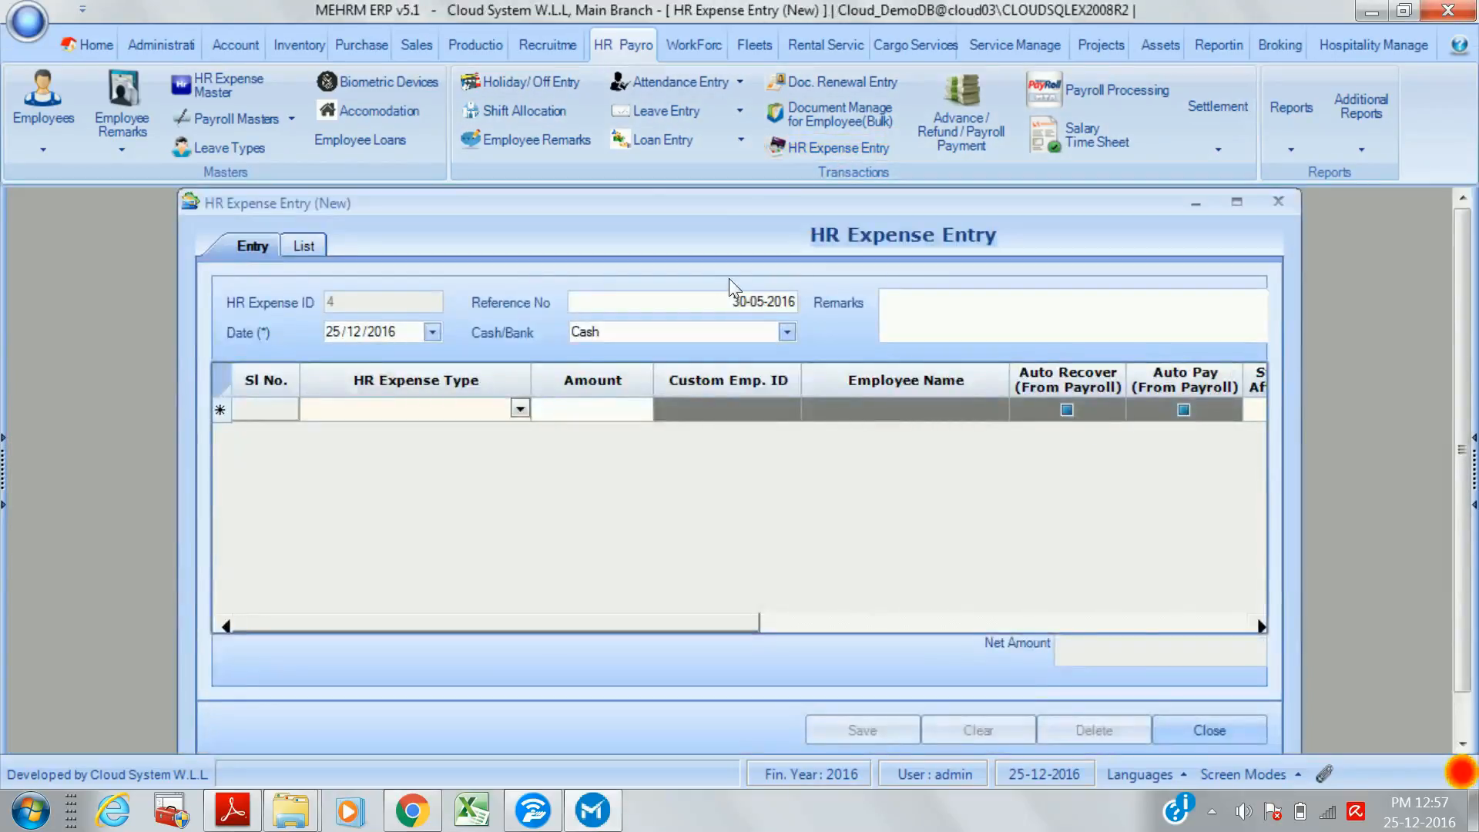
pyautogui.click(1278, 201)
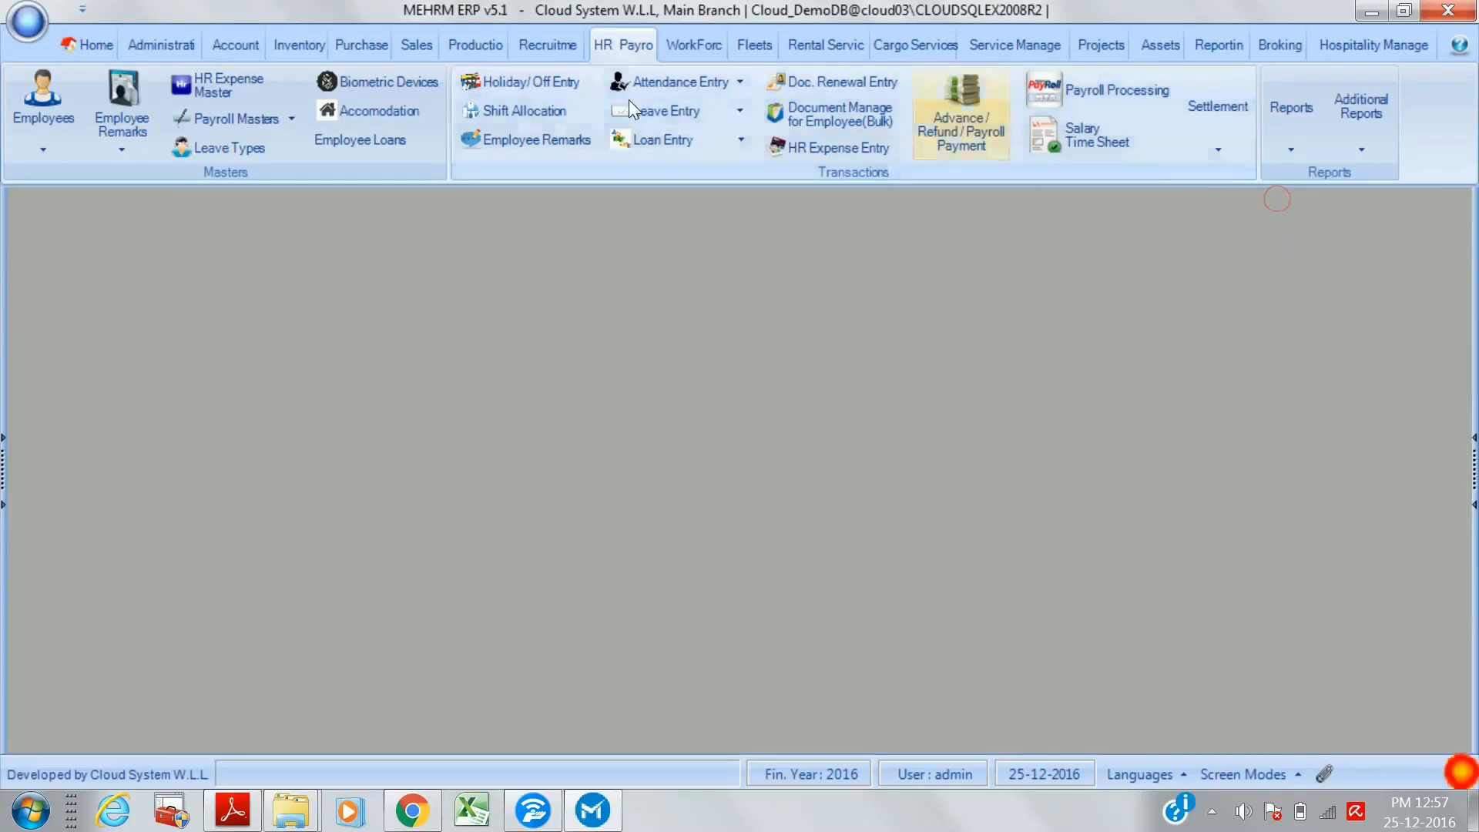
pyautogui.click(827, 128)
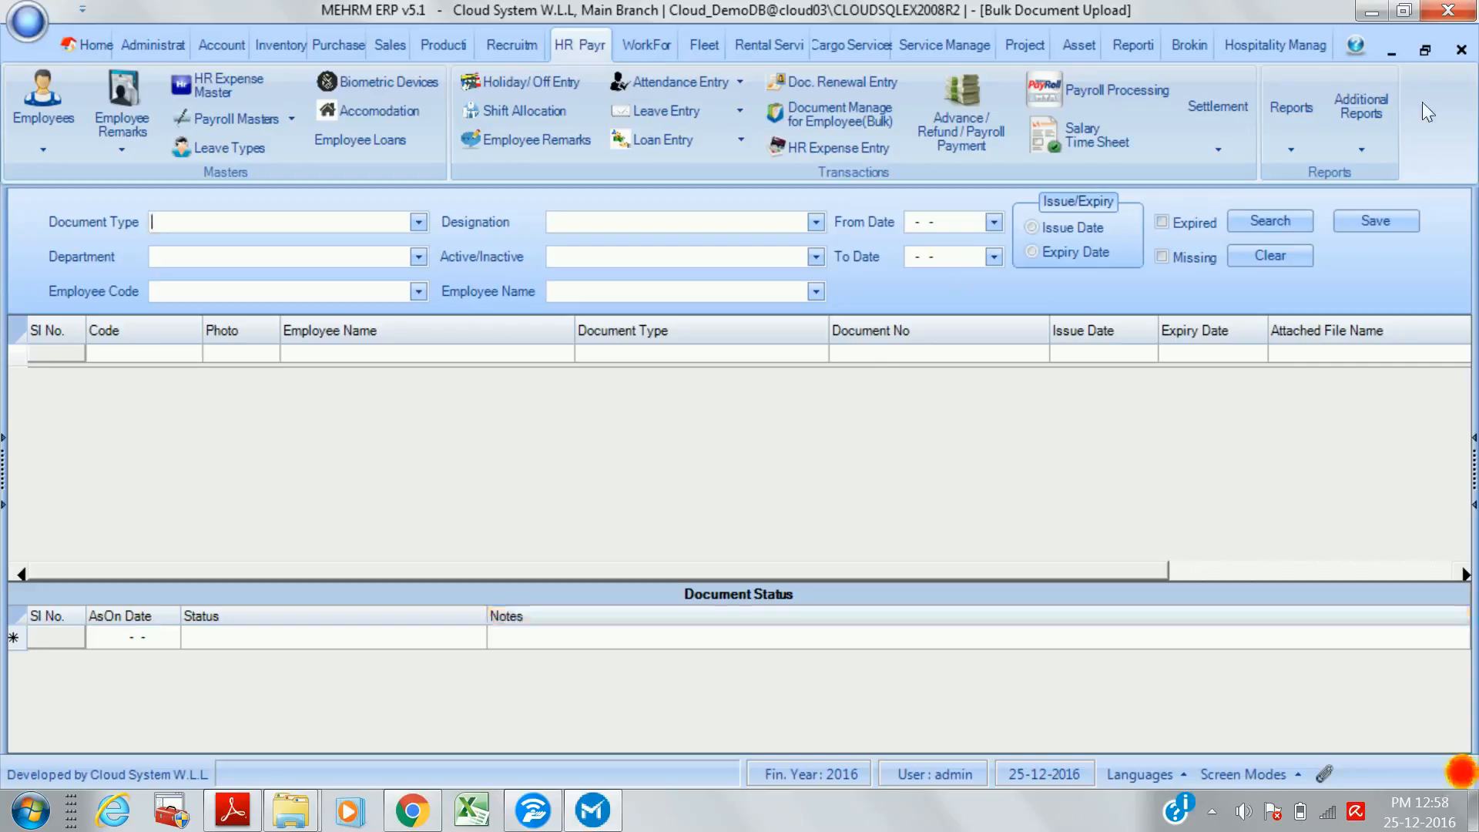
pyautogui.click(1462, 51)
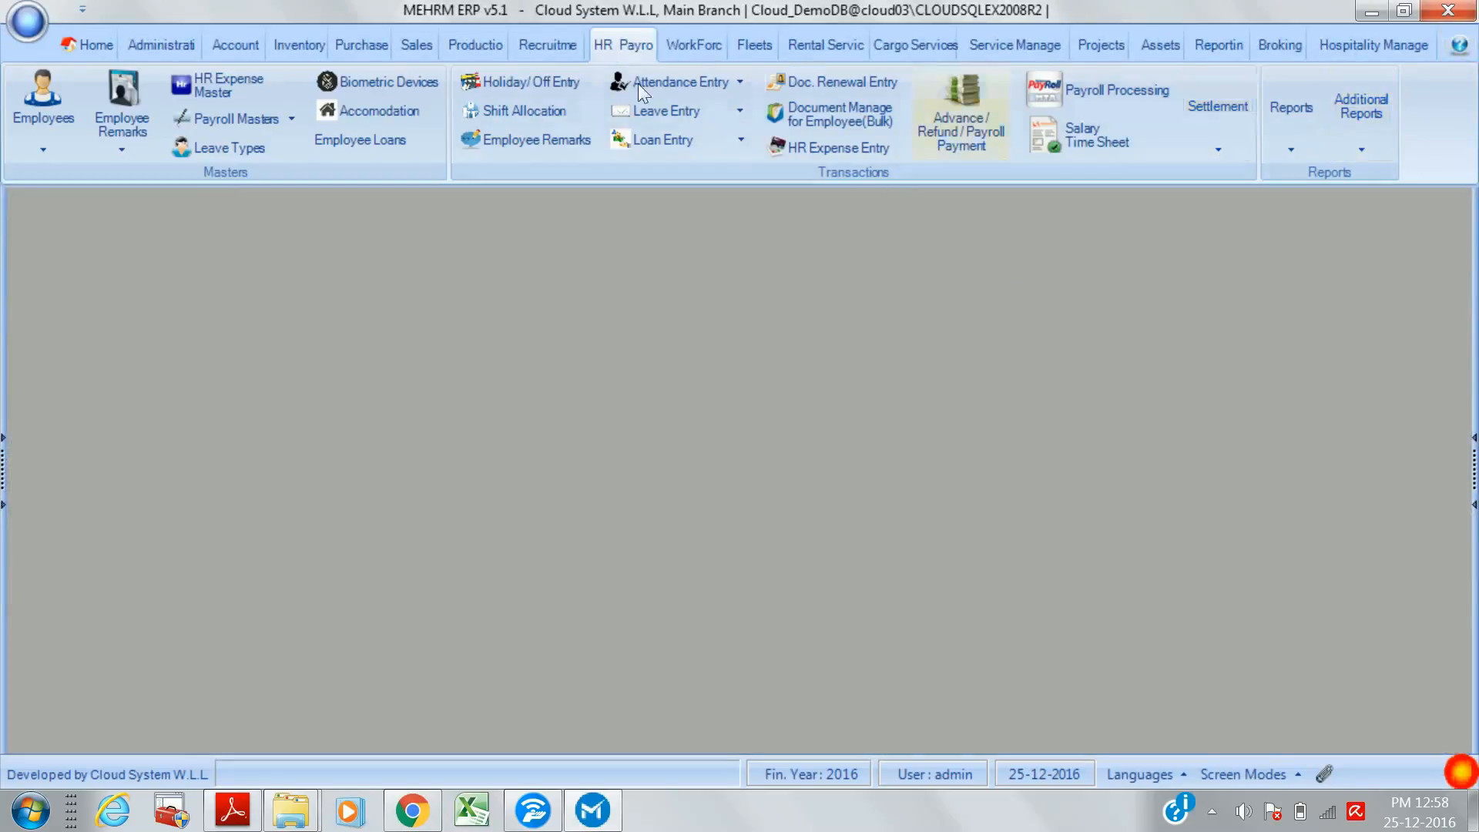
# - Open a new employee loan/advance/refund/payroll payment entry and view its Refund and Payroll Payment modes
pyautogui.click(960, 141)
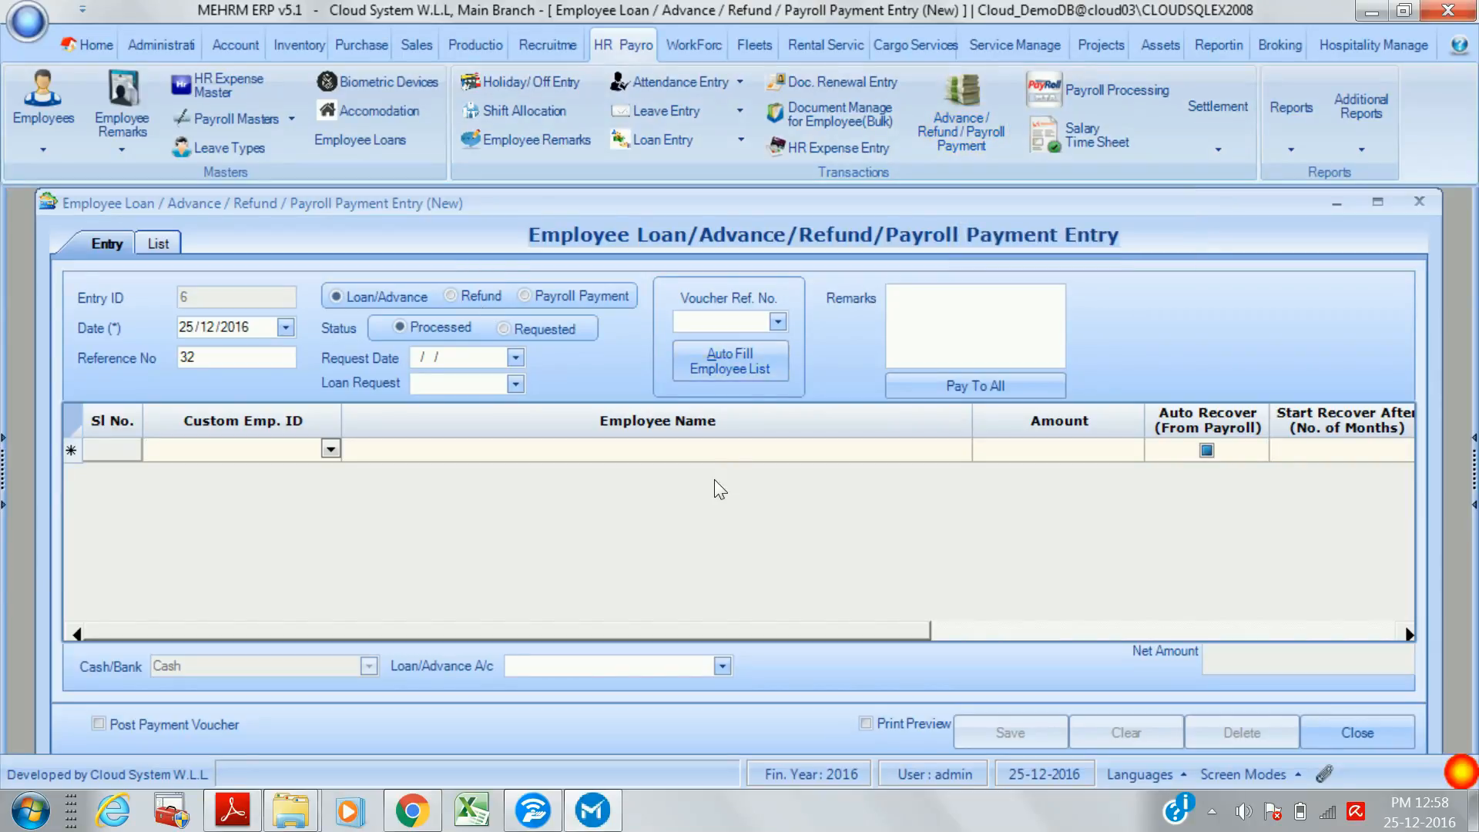
pyautogui.press('Tab')
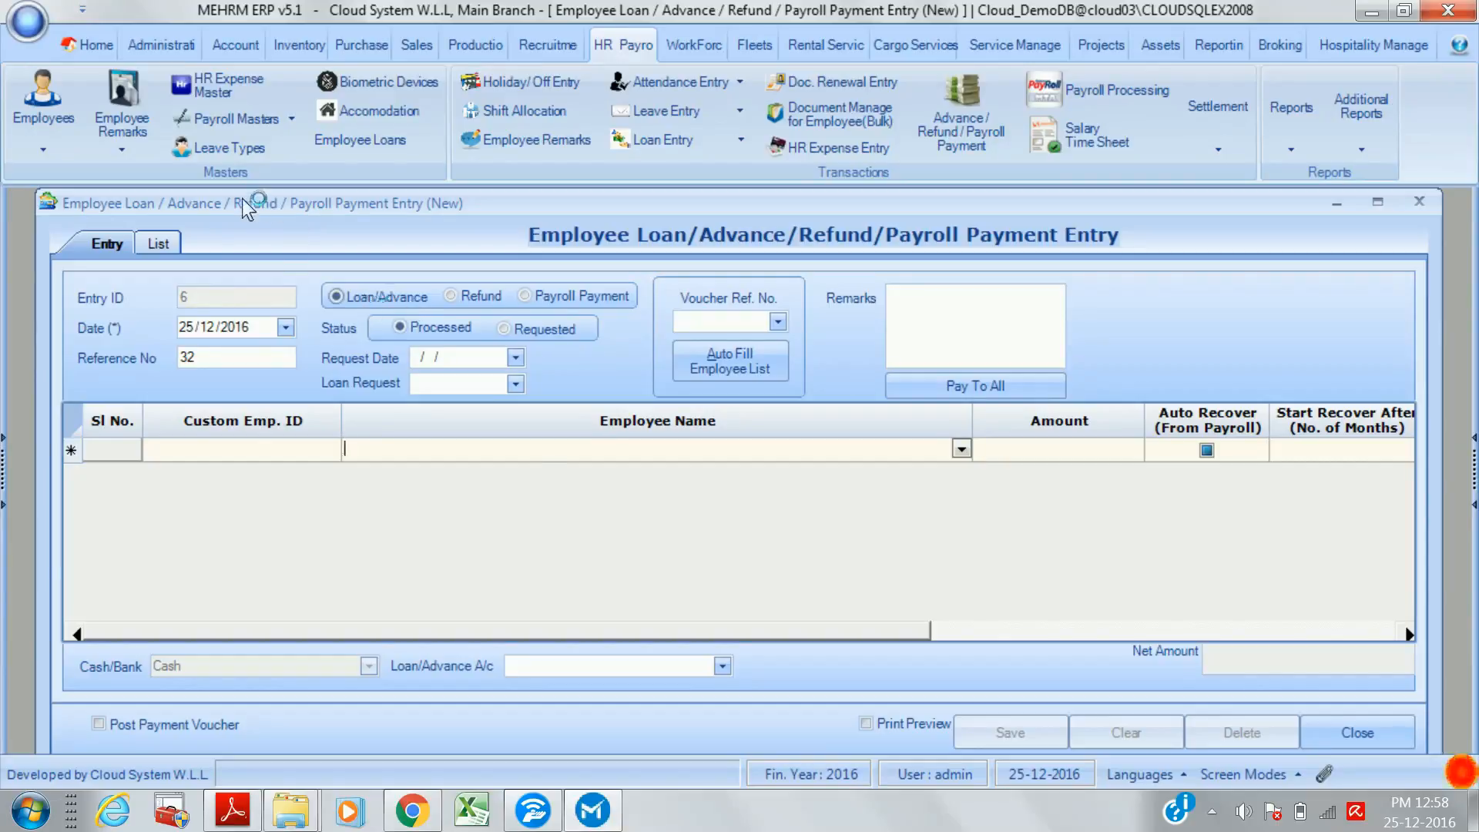
pyautogui.click(475, 302)
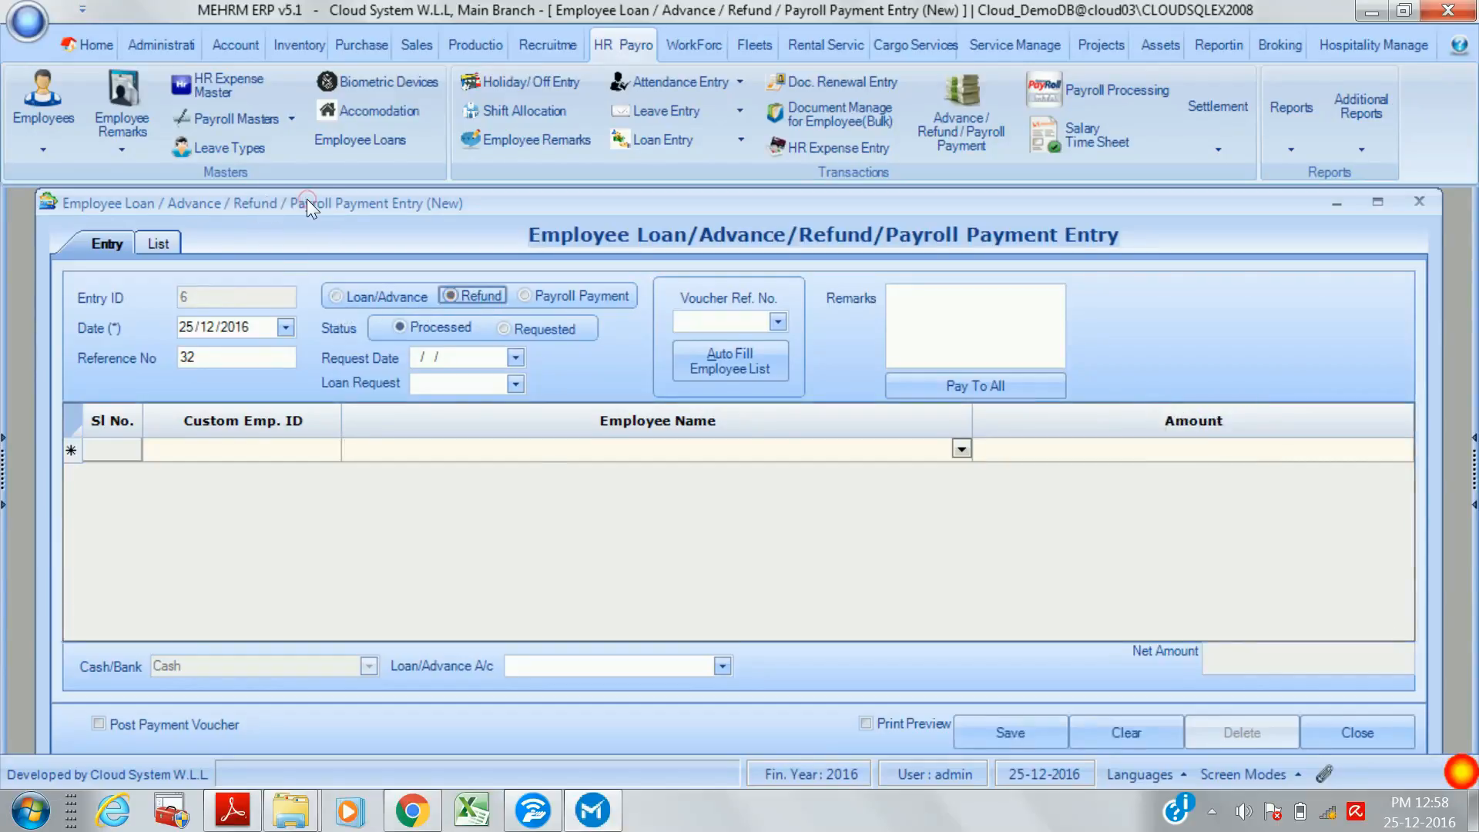
pyautogui.click(548, 299)
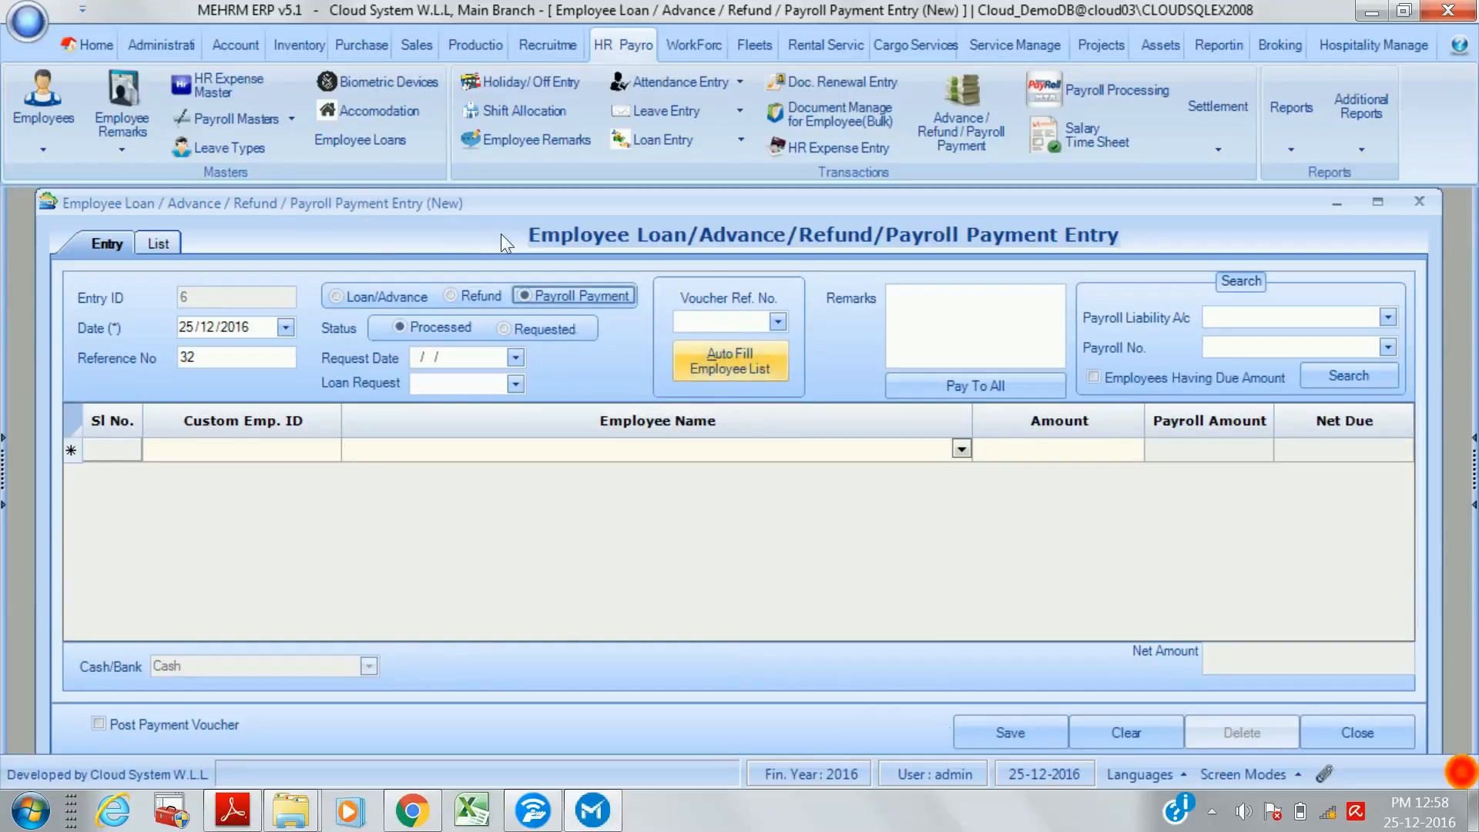
pyautogui.click(778, 323)
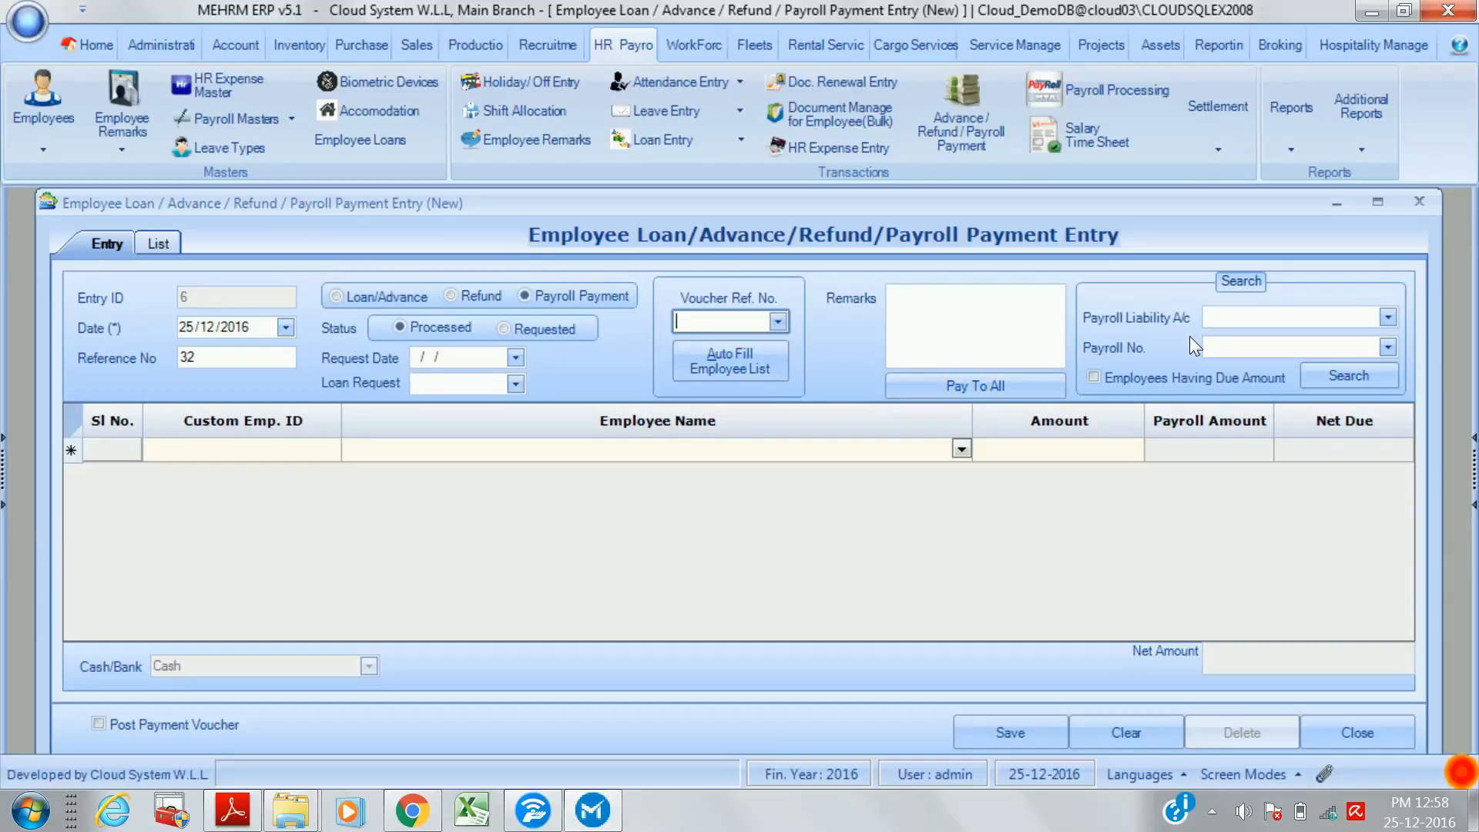
# - Try a payroll liability account and check its payroll numbers, clear the account, and try to auto-fill the employee list
pyautogui.click(1390, 316)
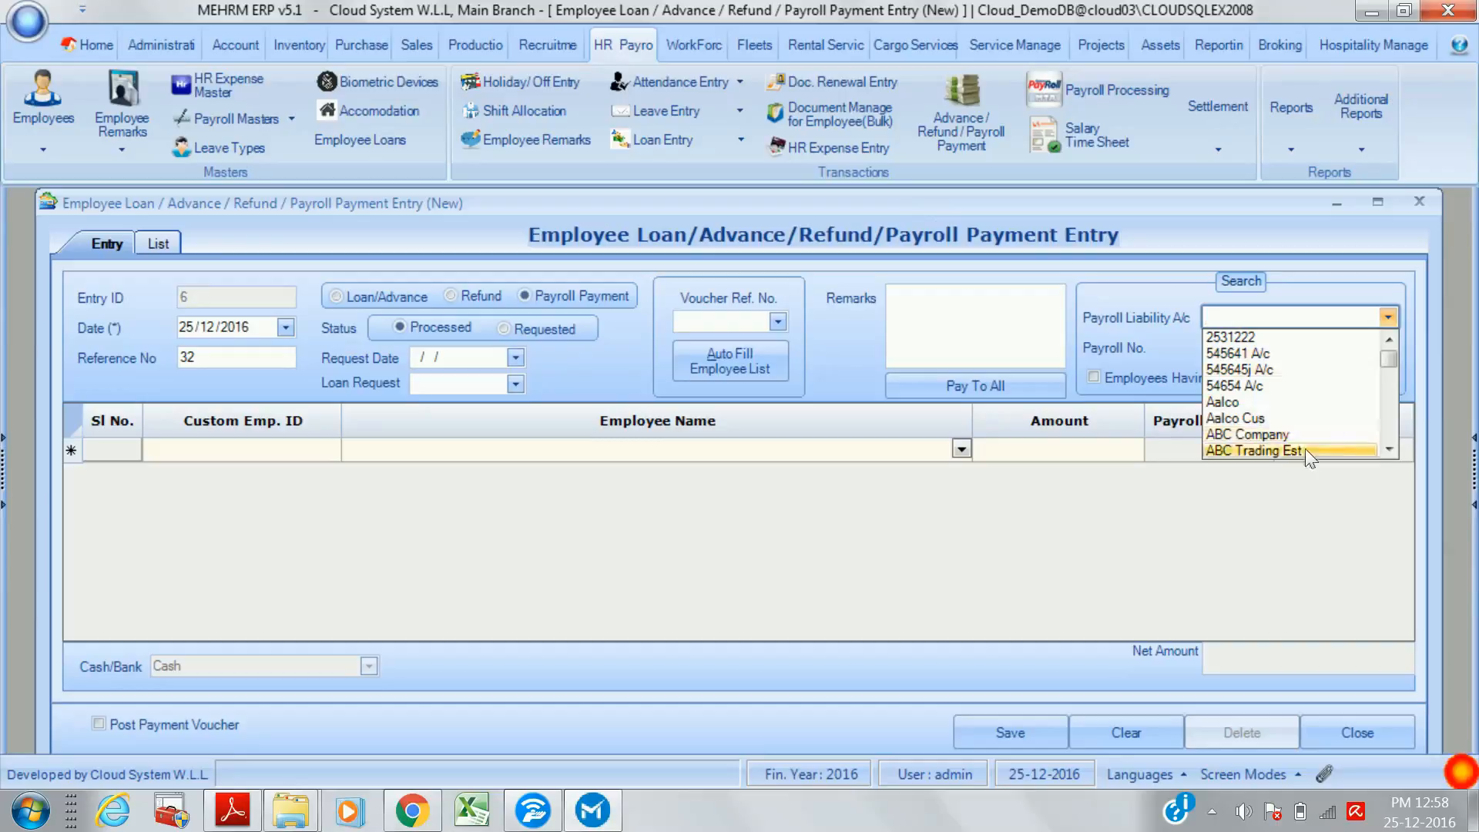
pyautogui.click(1319, 392)
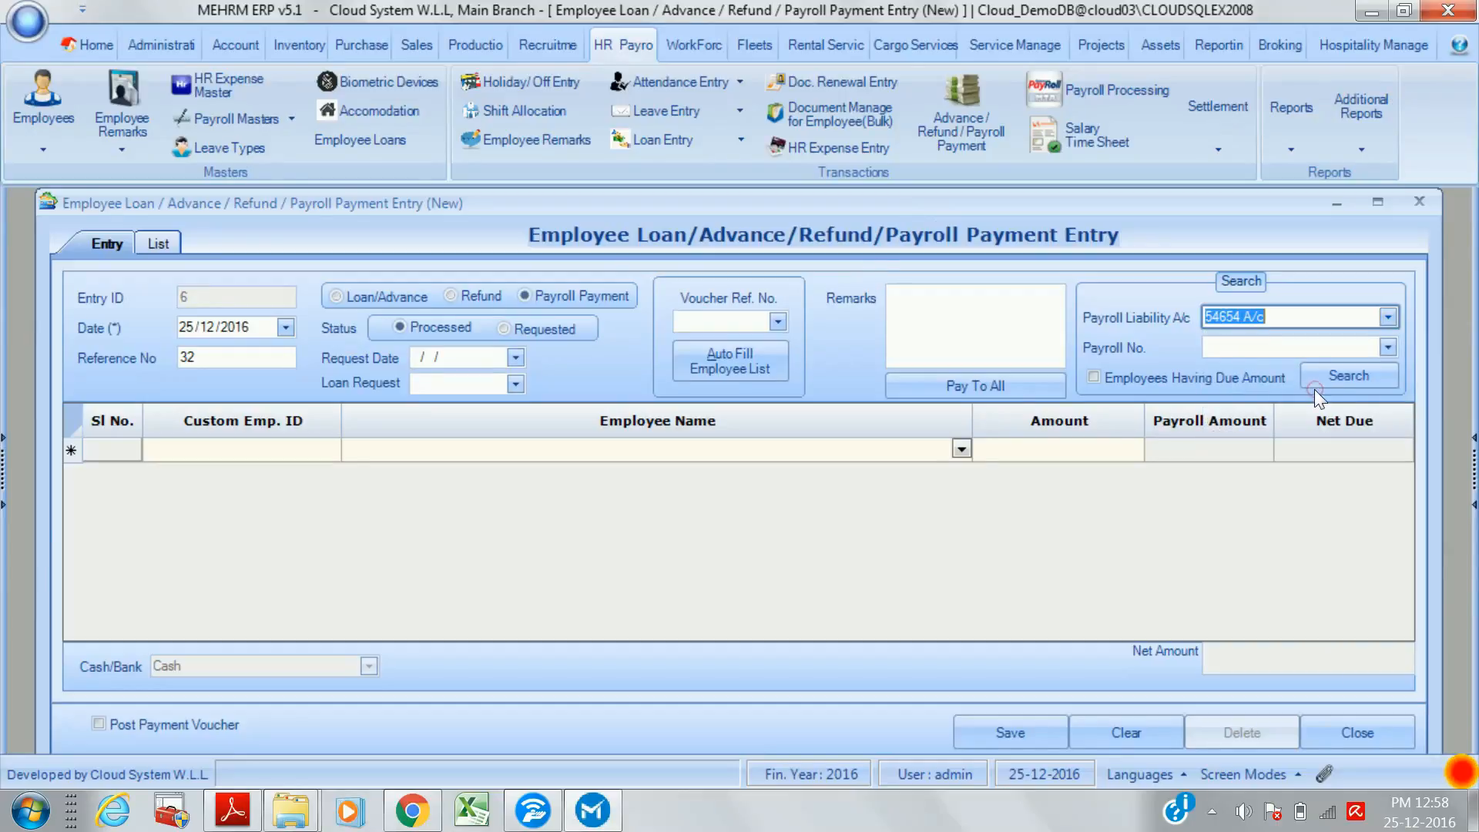
pyautogui.click(1387, 348)
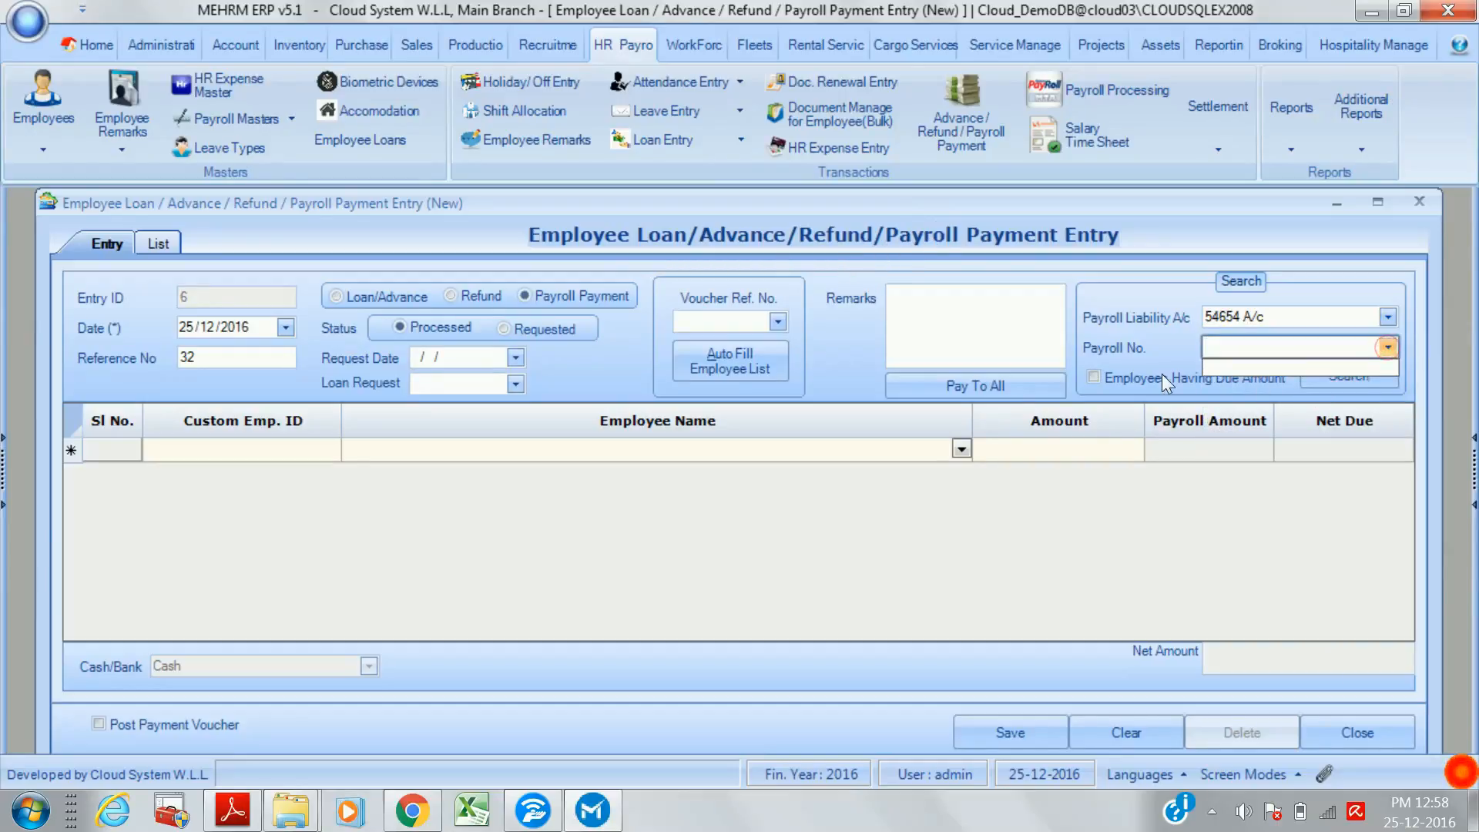
pyautogui.click(1177, 348)
pyautogui.click(1267, 317)
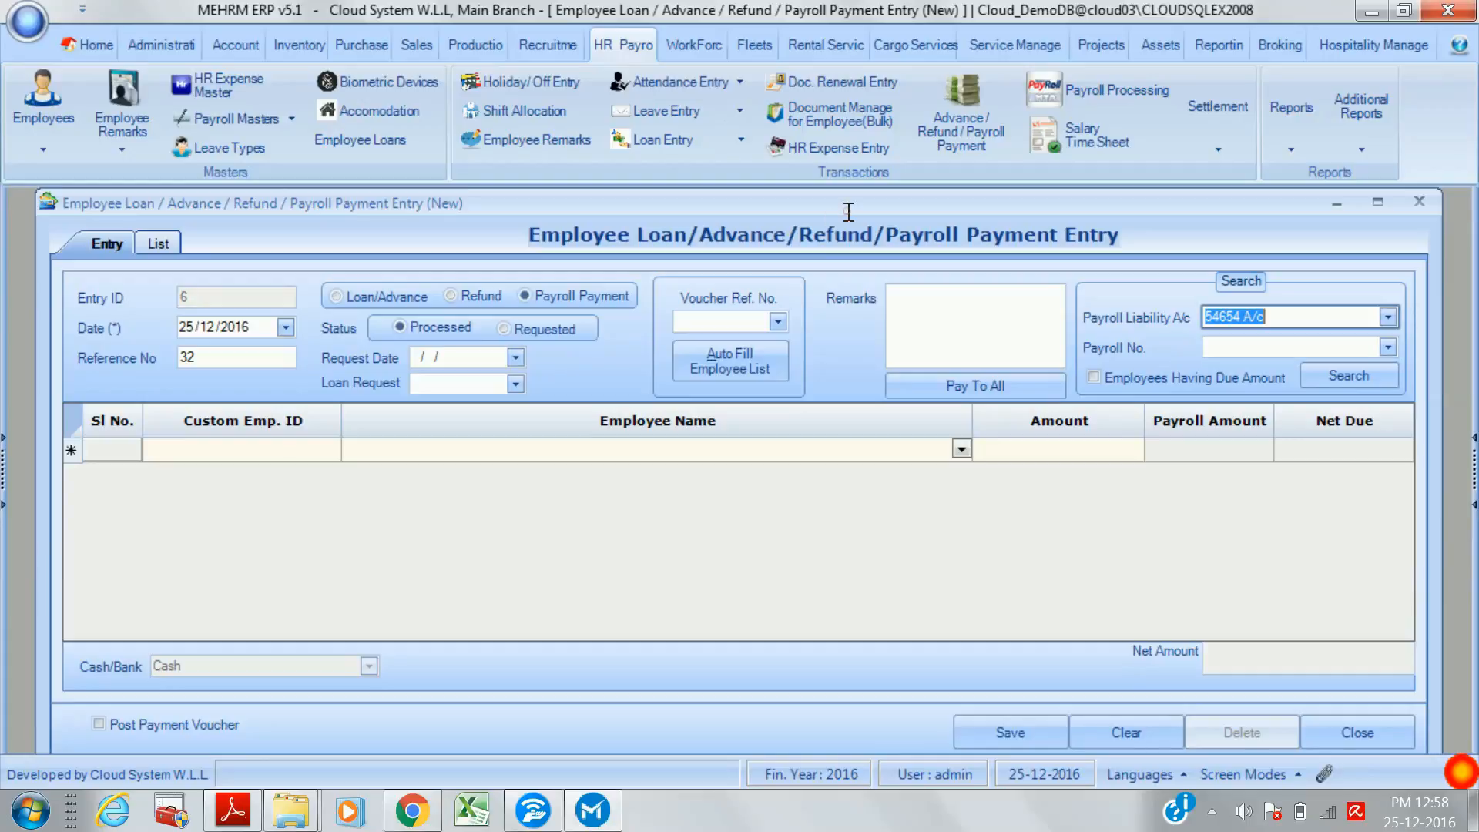
pyautogui.press('BackSpace')
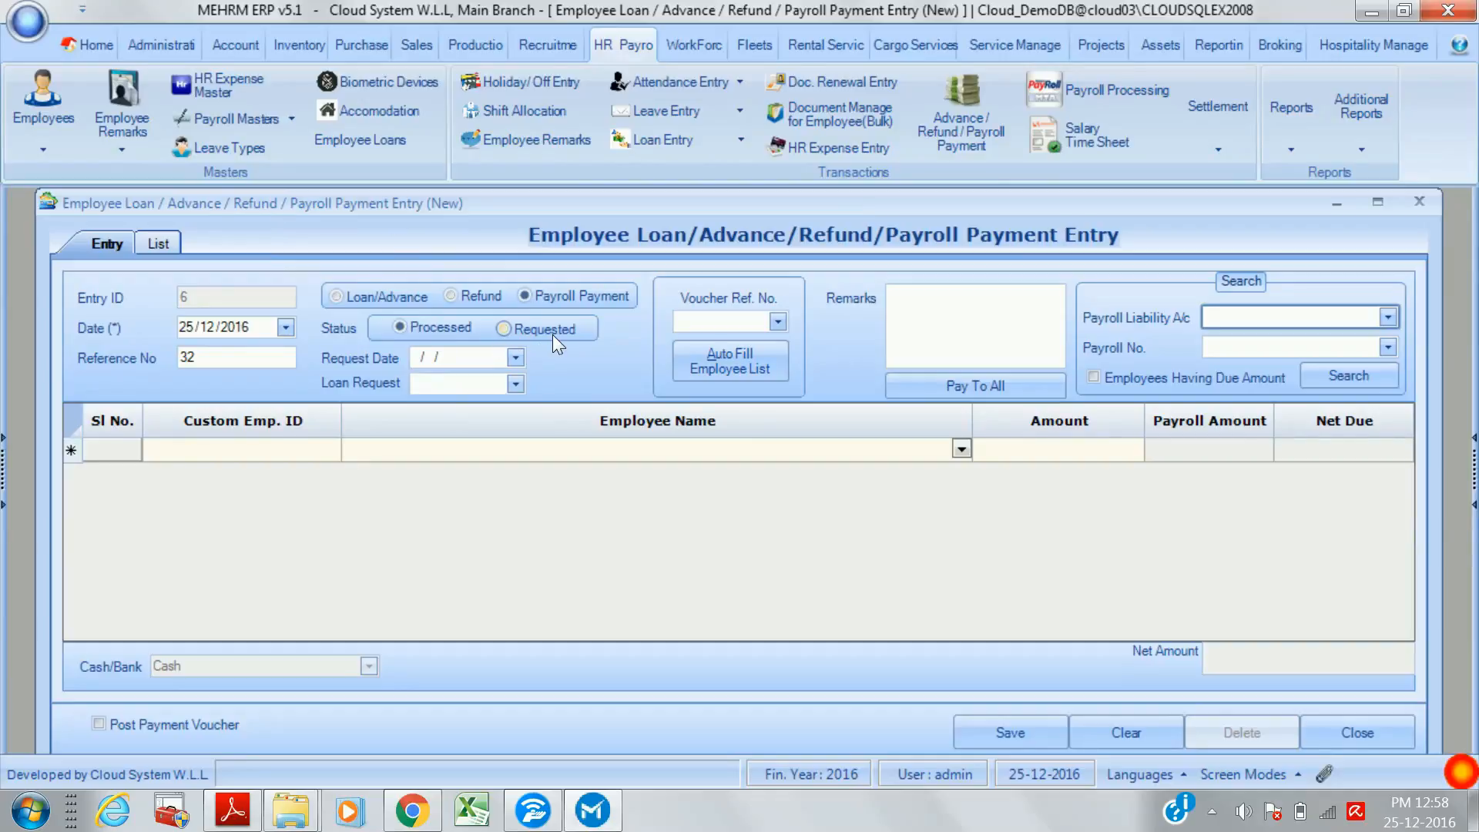
pyautogui.click(731, 361)
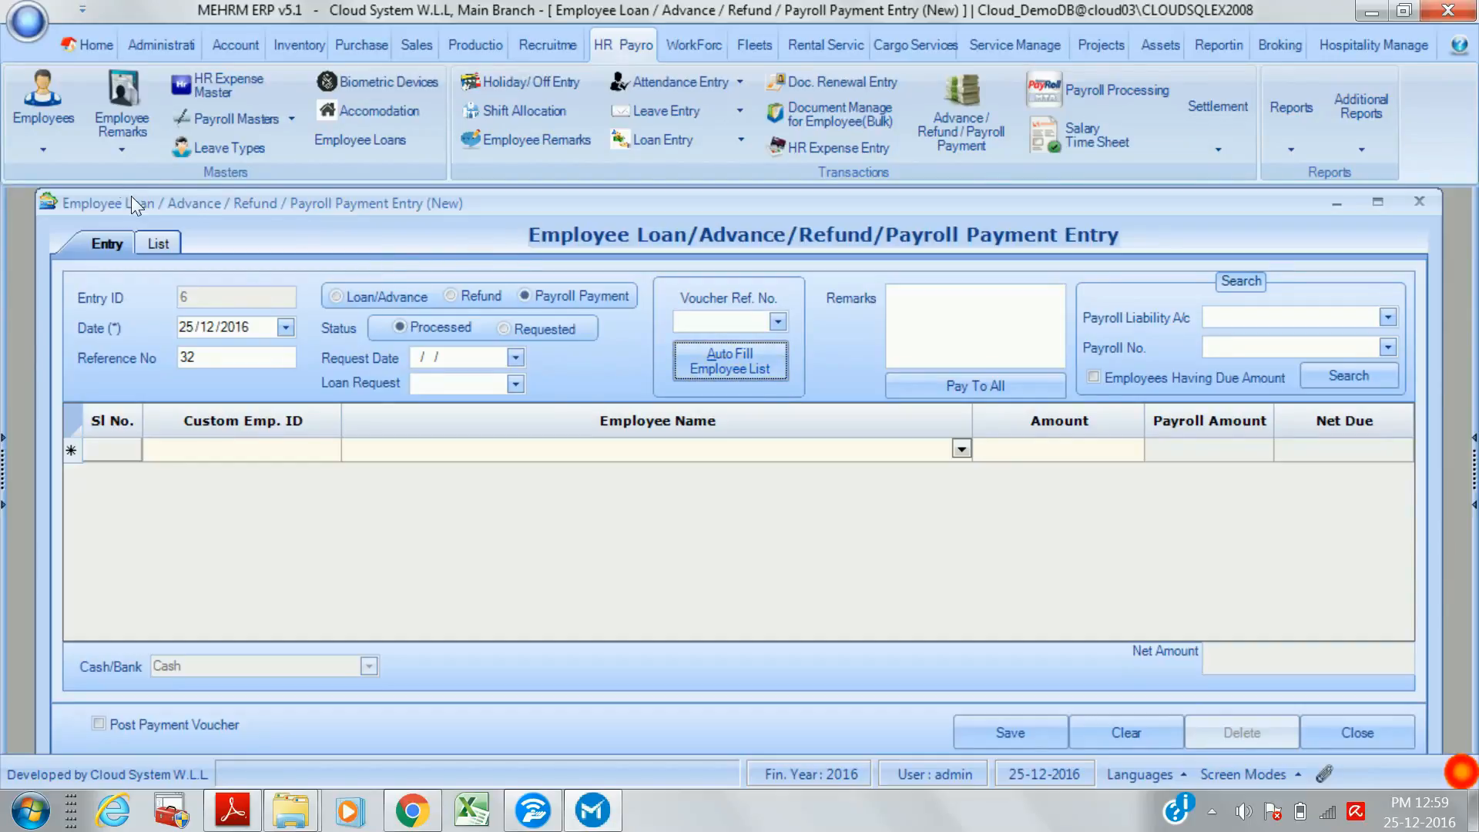
# - List the loan/advance/refund/payroll payment entries from 01/12/2015 and open the Payroll Payment entry dated 16-08-2016, discarding the new entry
pyautogui.click(169, 245)
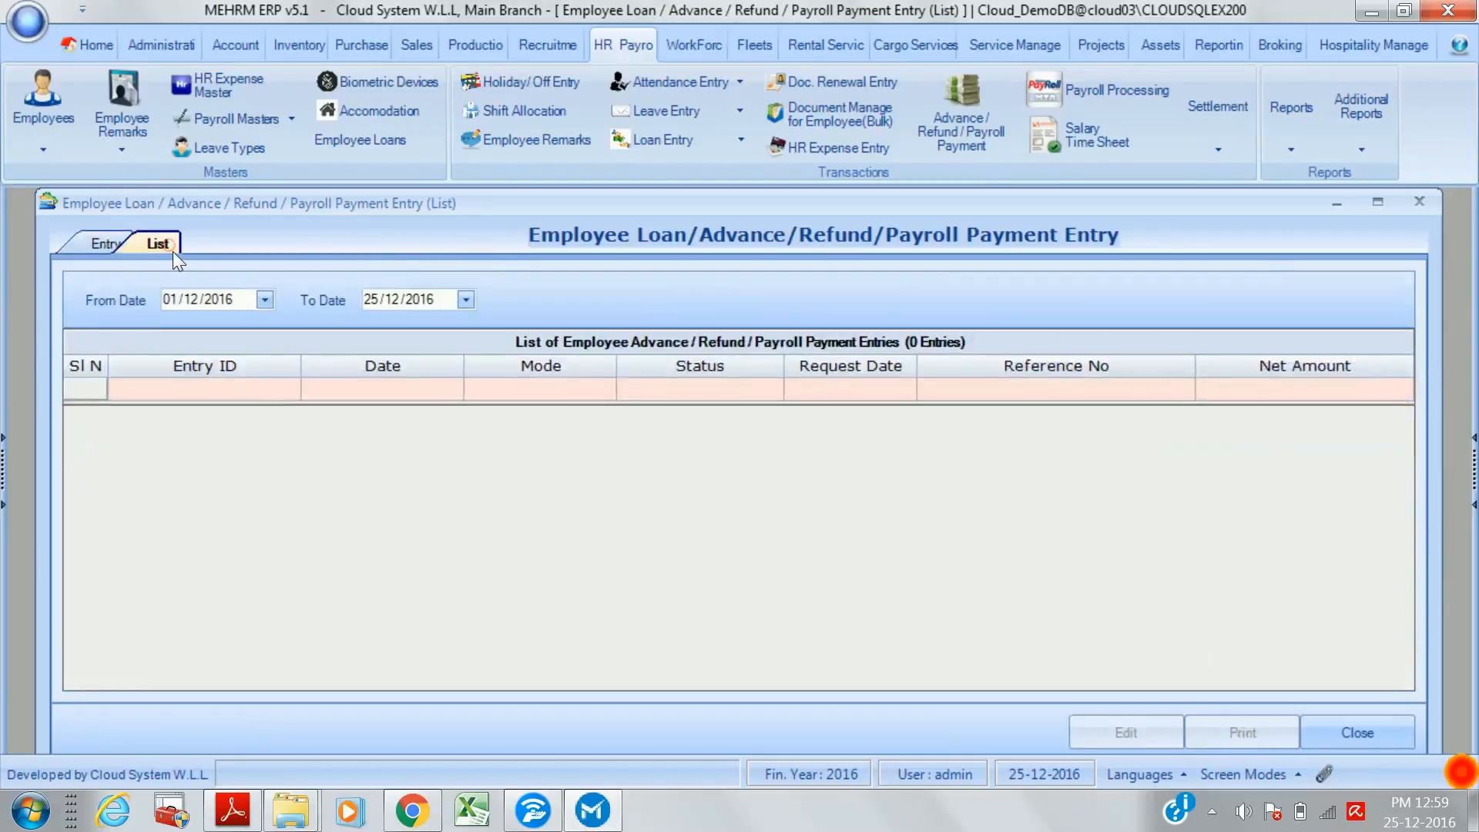
pyautogui.click(216, 303)
pyautogui.write('5')
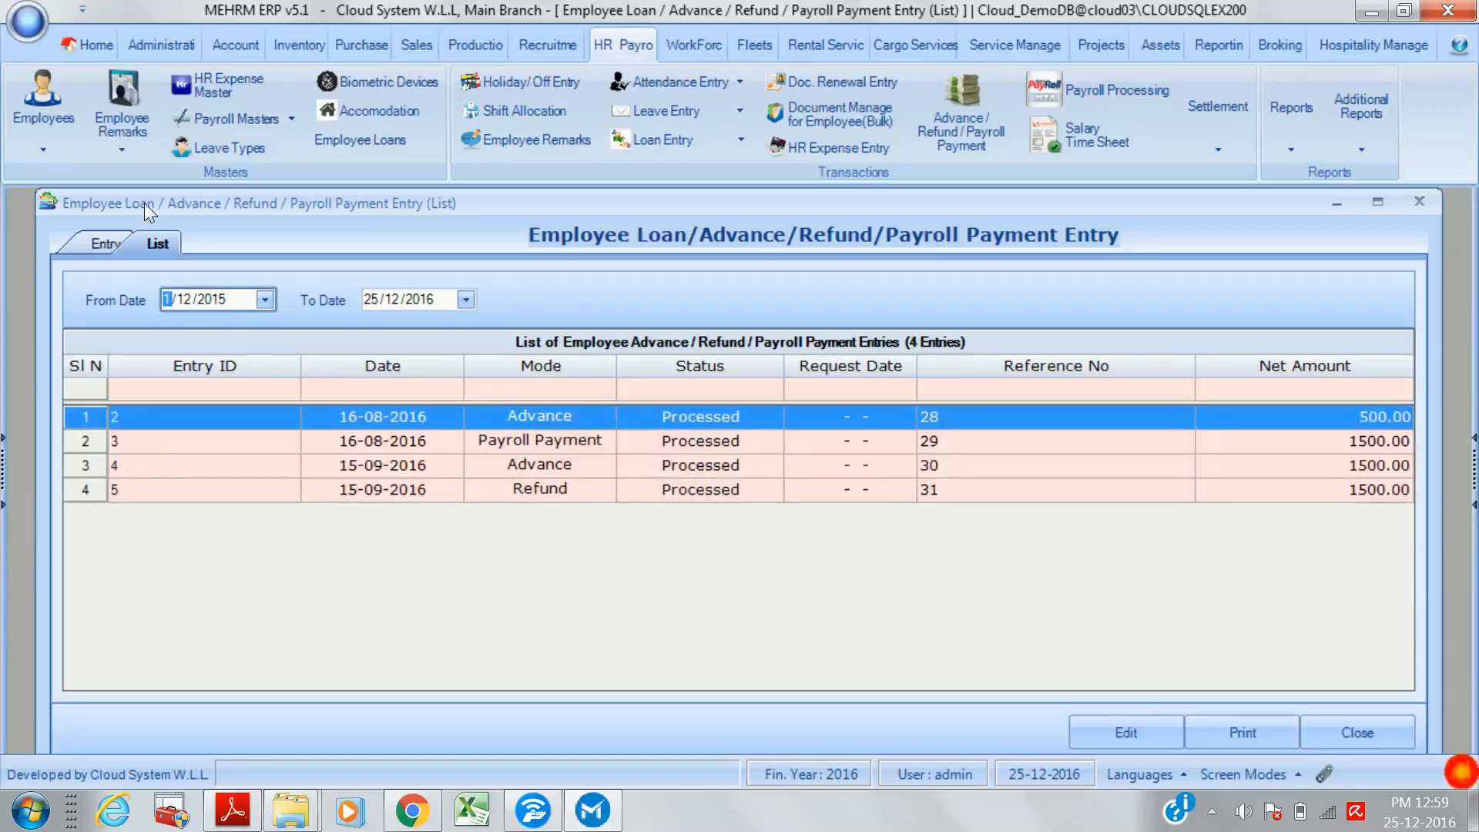
pyautogui.doubleClick(417, 440)
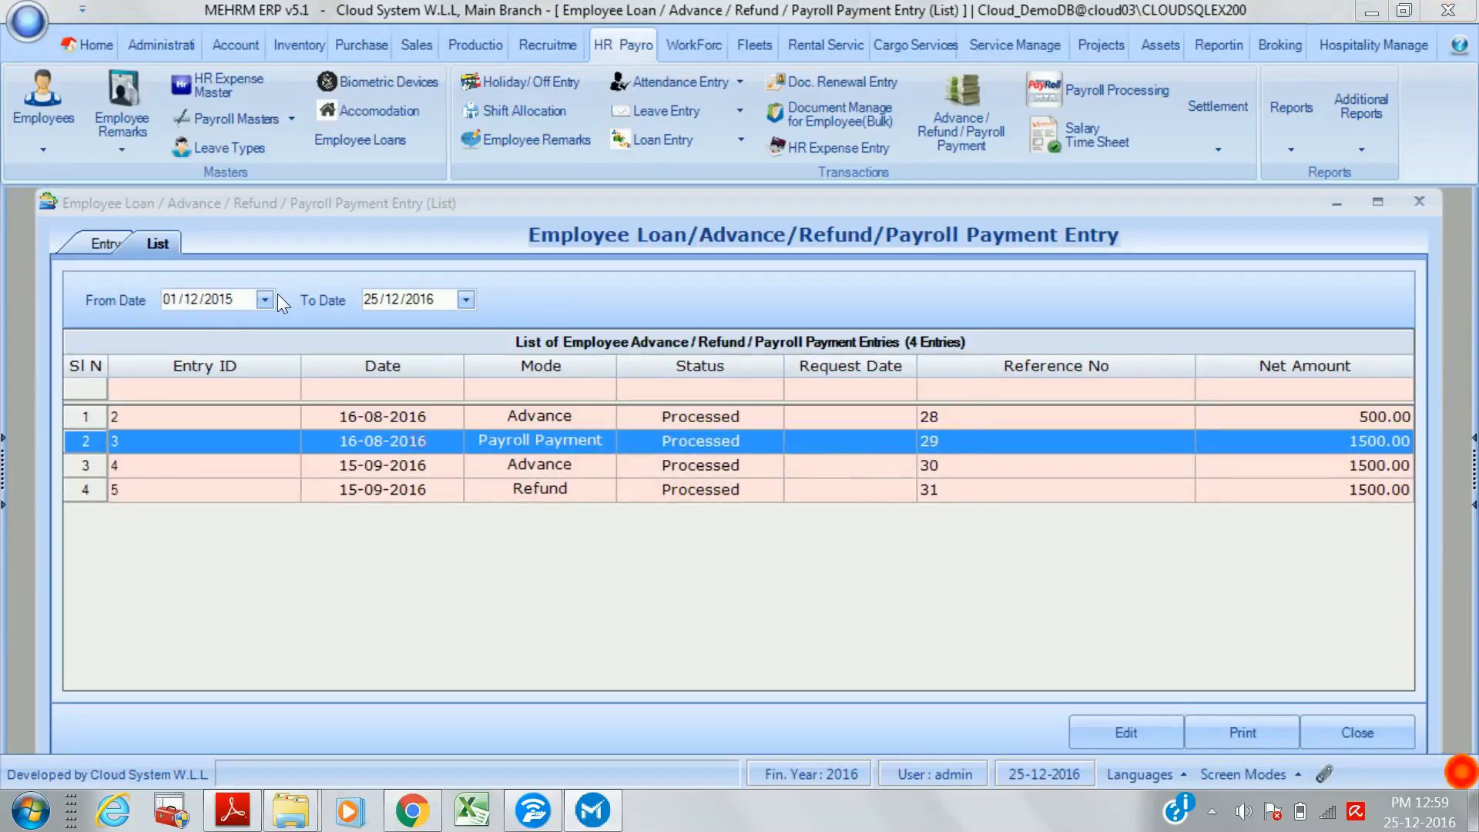
pyautogui.click(826, 508)
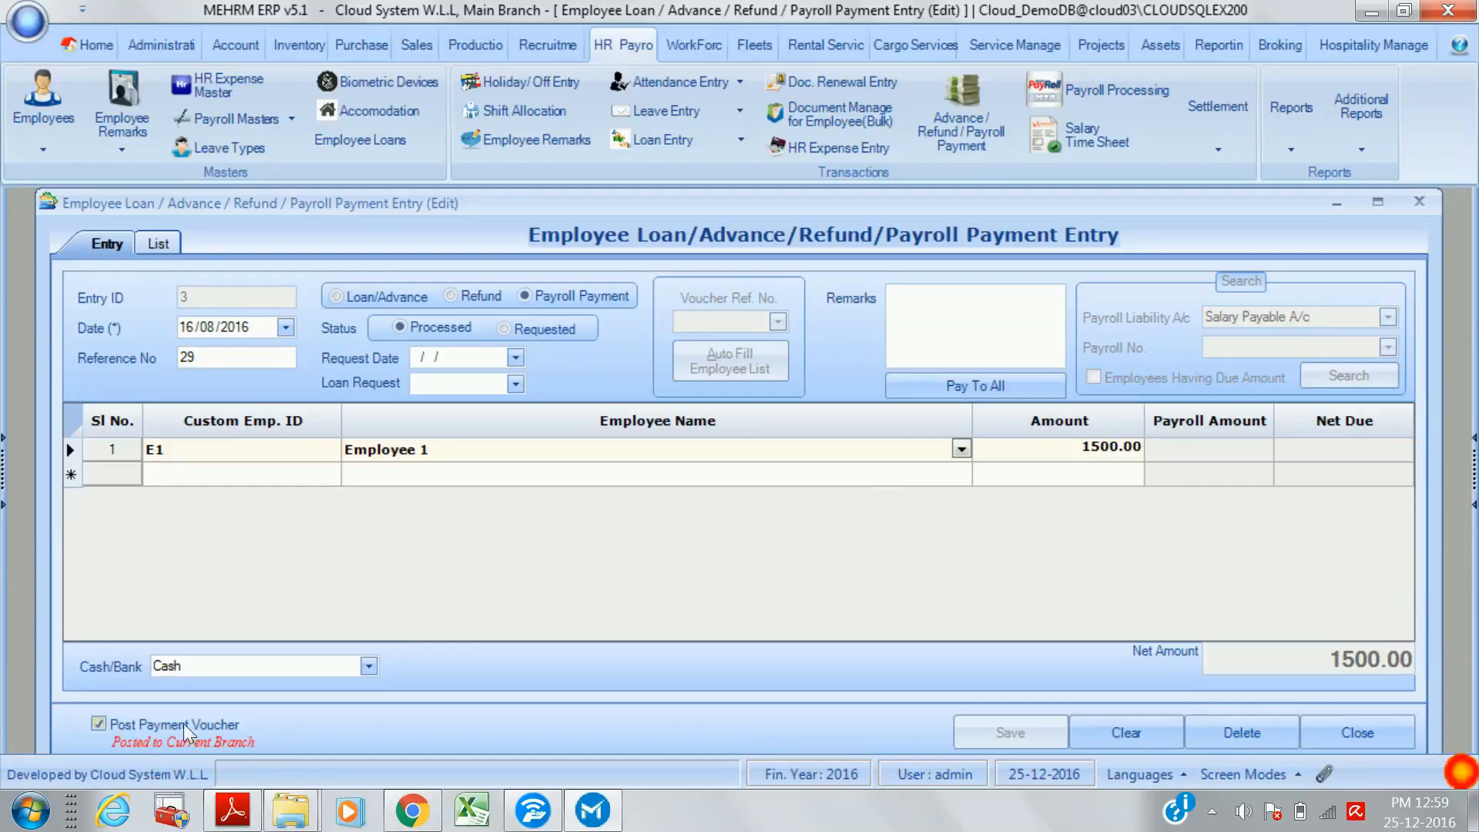
# - Turn off Post Payment Voucher for the opened payroll payment entry and close the form without saving
pyautogui.click(106, 728)
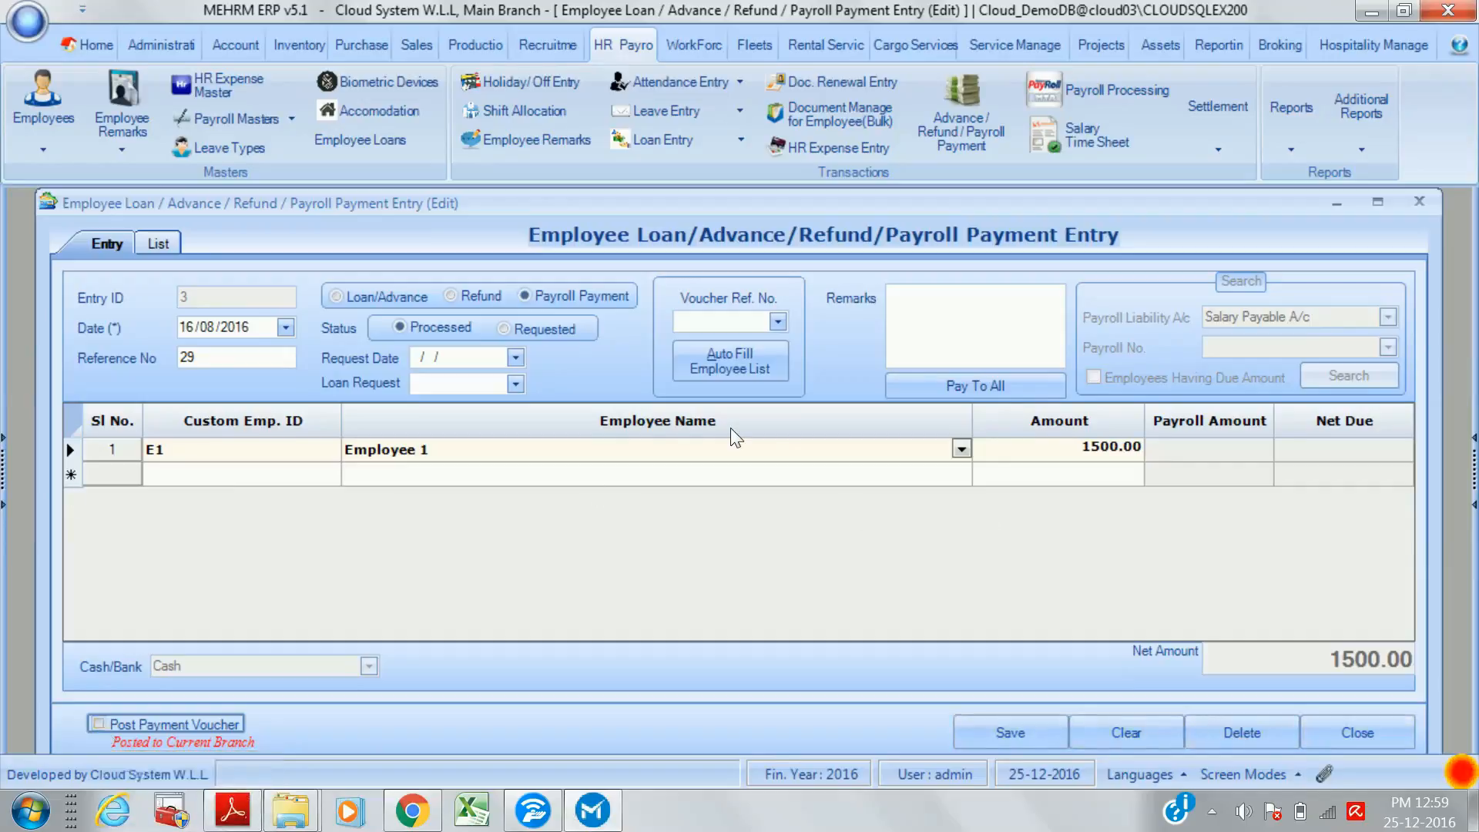
pyautogui.click(1360, 736)
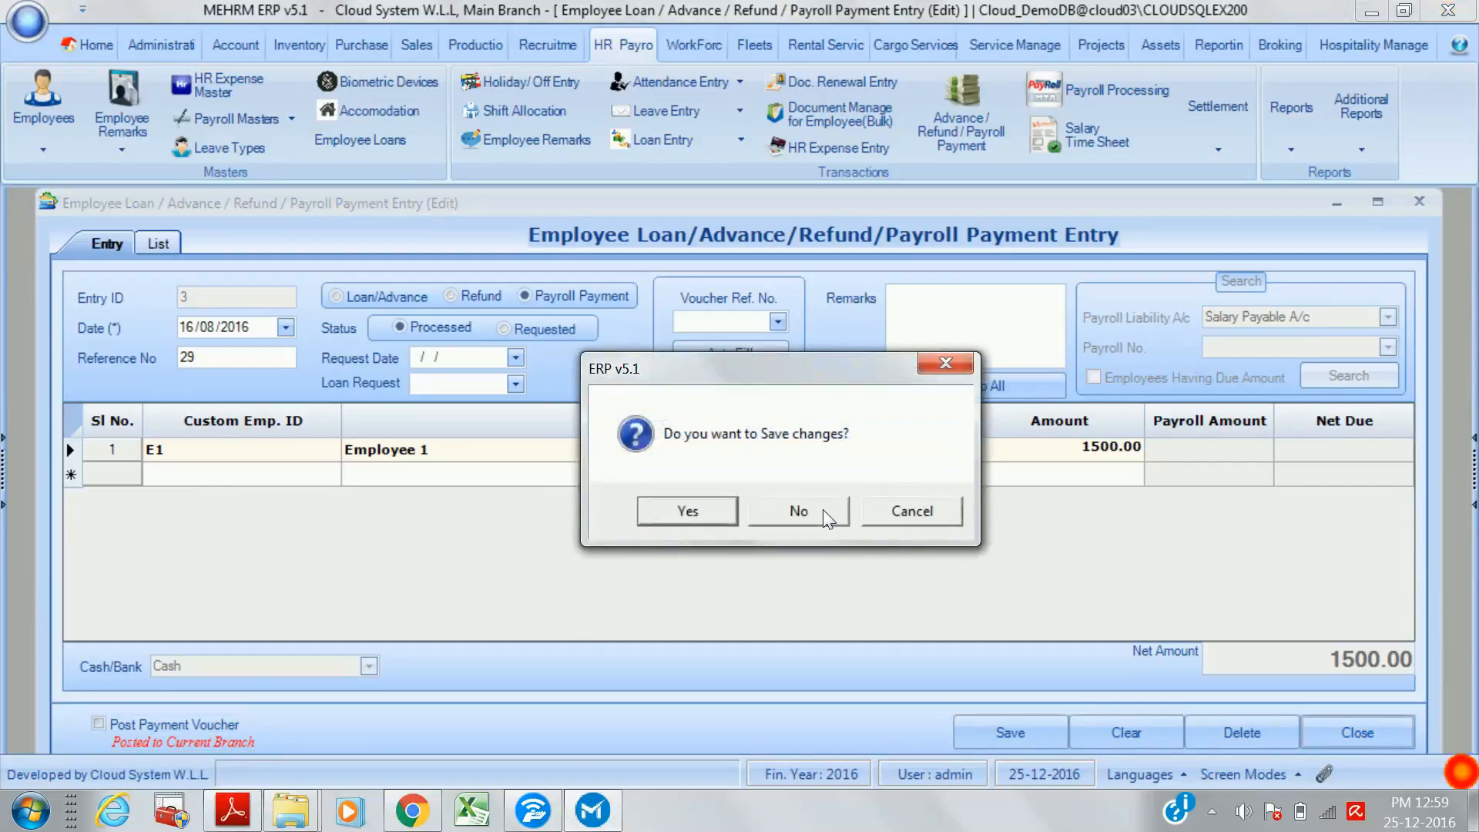
pyautogui.click(823, 512)
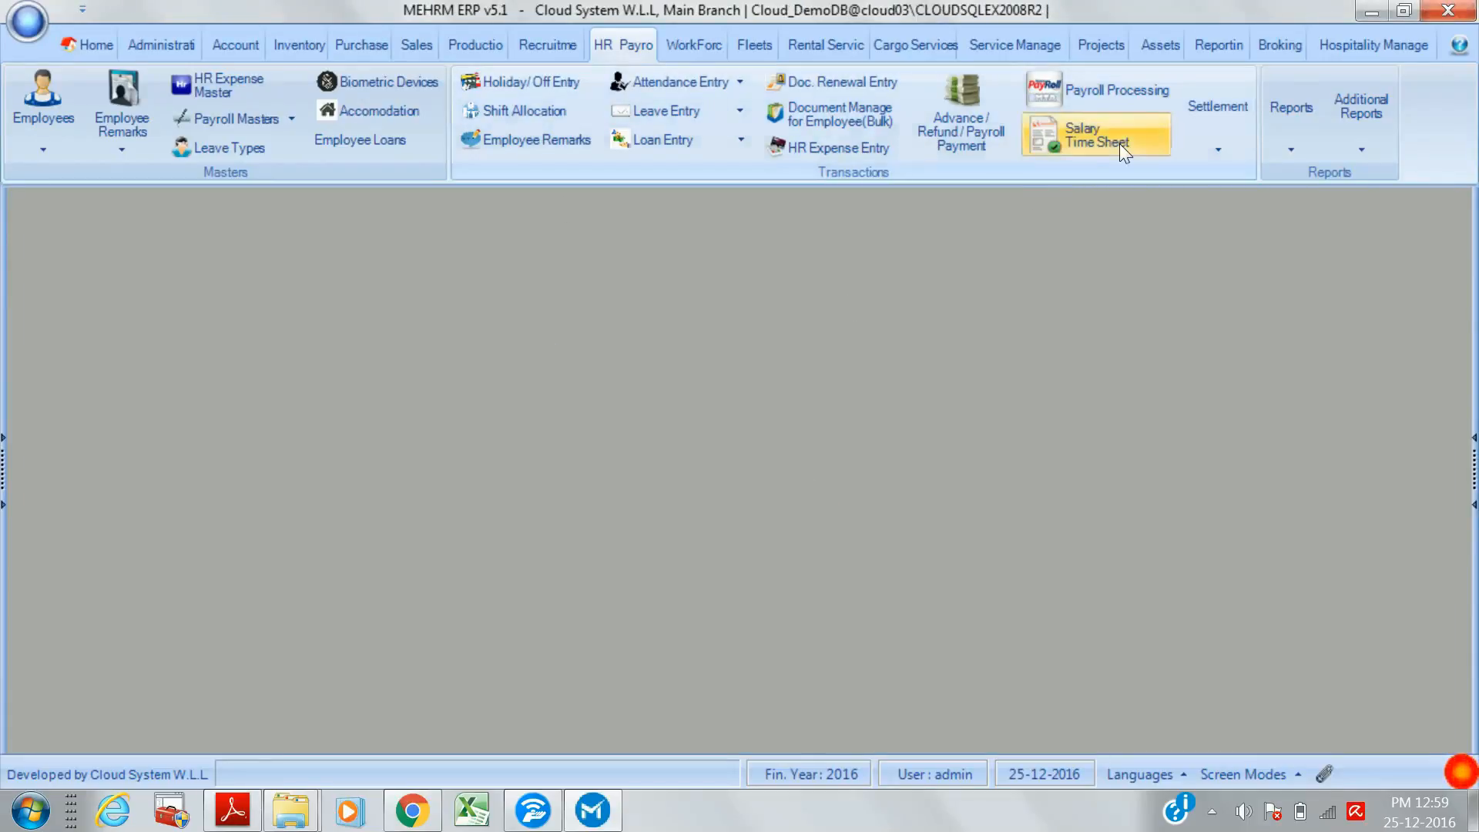
# - List the payroll processing entries from 01/12/2015 and open the entry dated 16-08-2016, discarding the new entry
pyautogui.click(1112, 94)
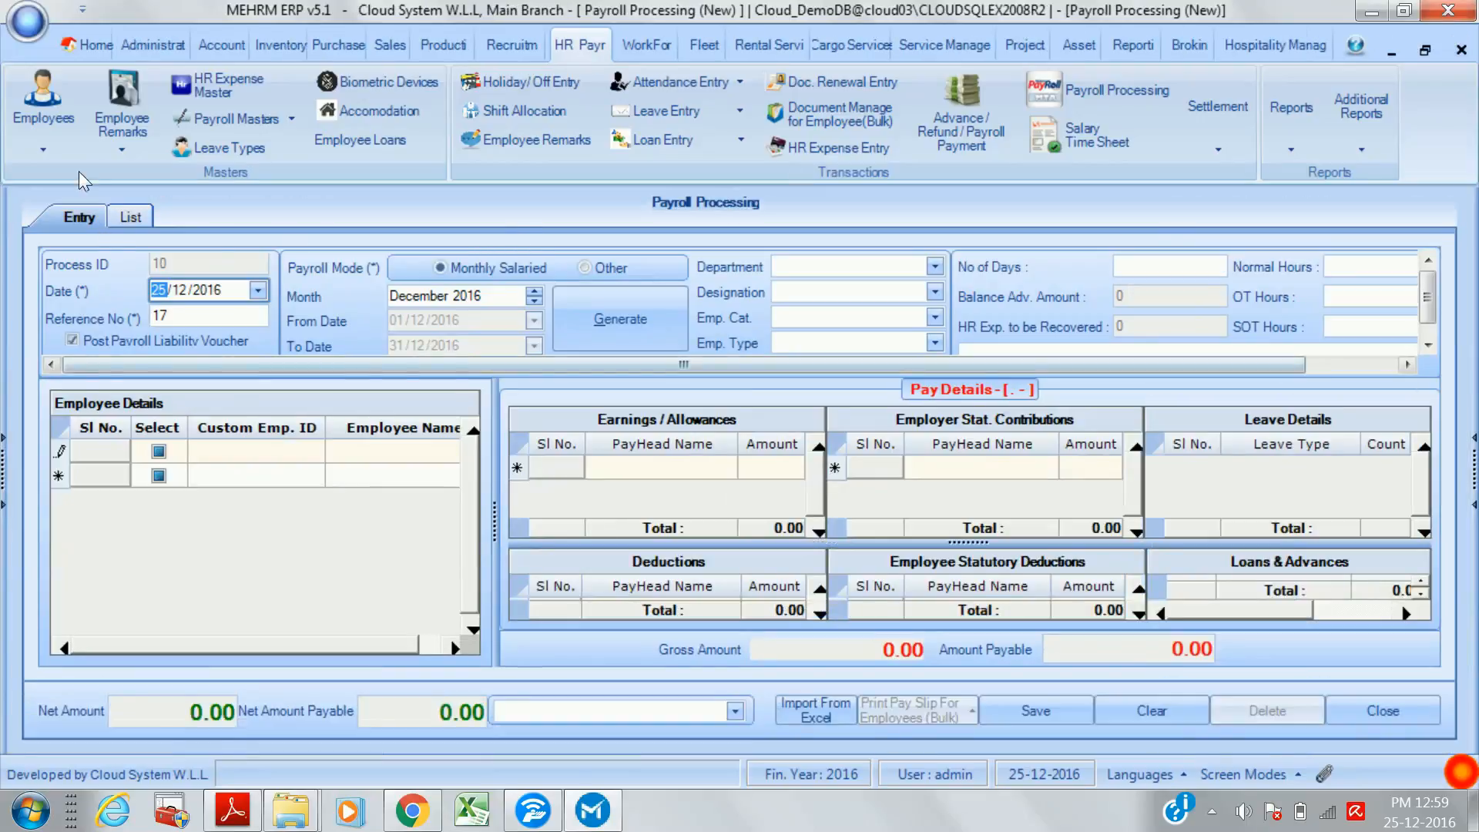
pyautogui.click(124, 219)
pyautogui.click(203, 276)
pyautogui.write('2015')
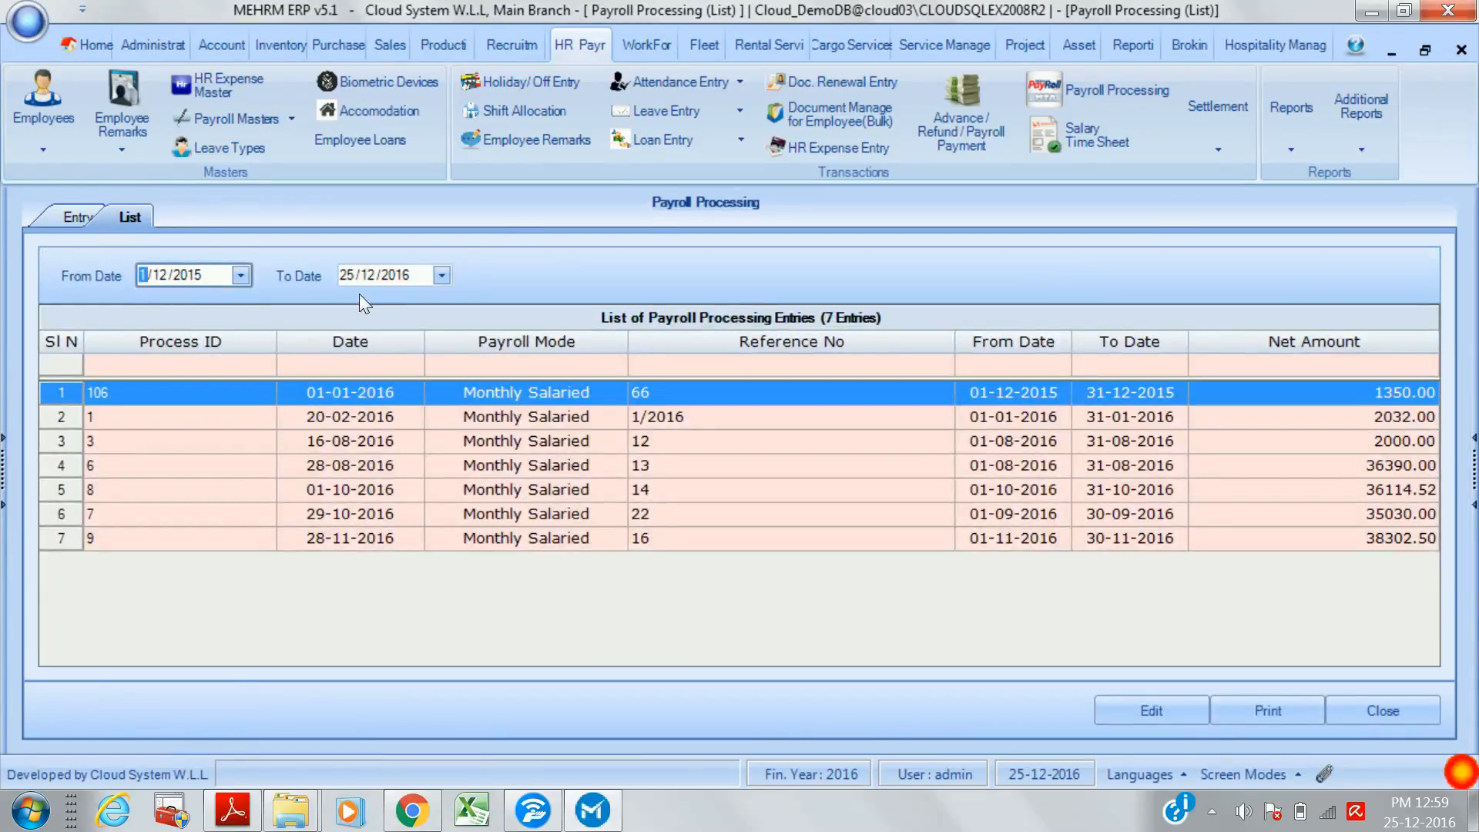
pyautogui.doubleClick(538, 441)
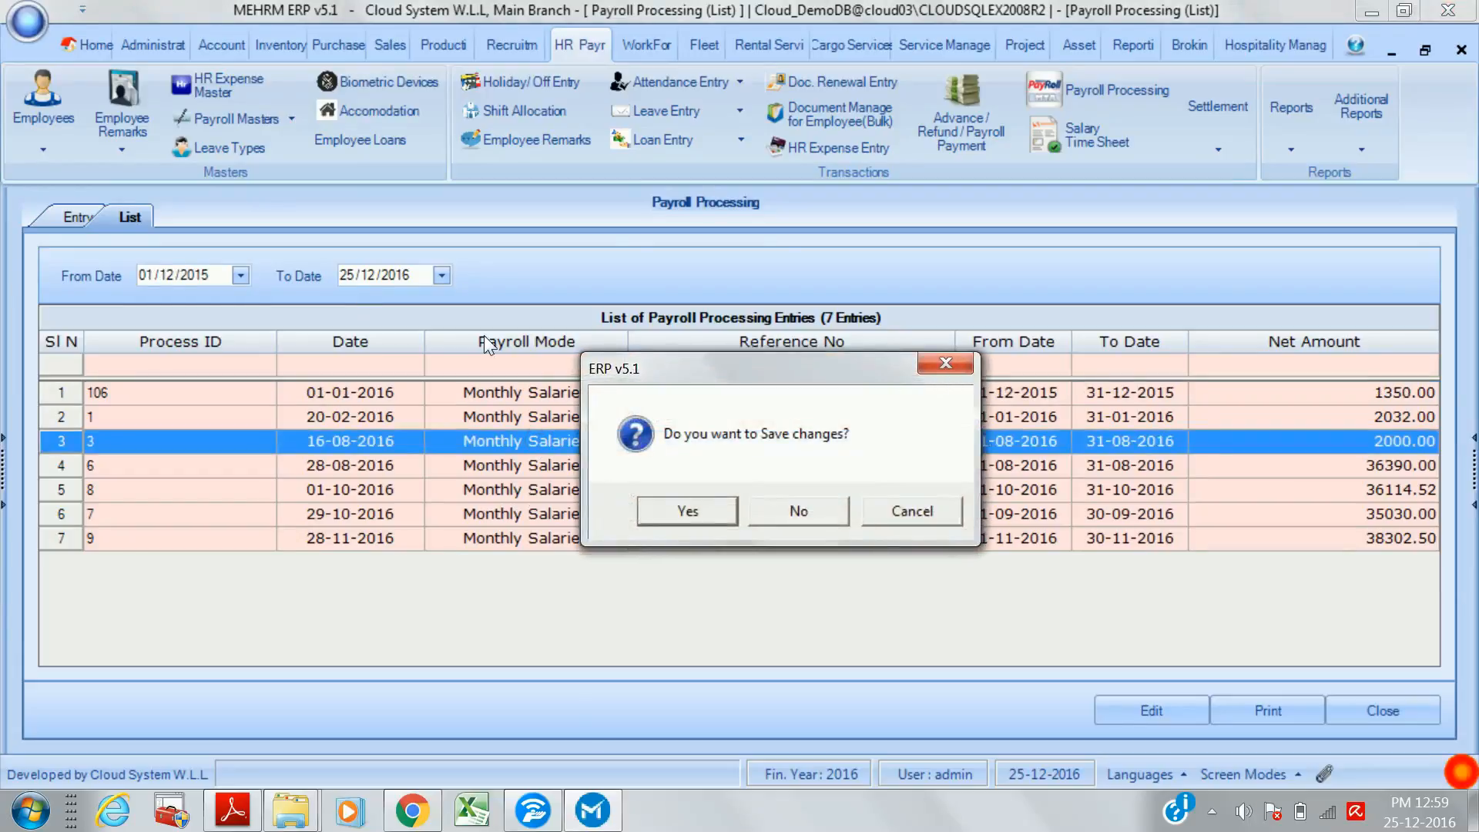
pyautogui.click(765, 516)
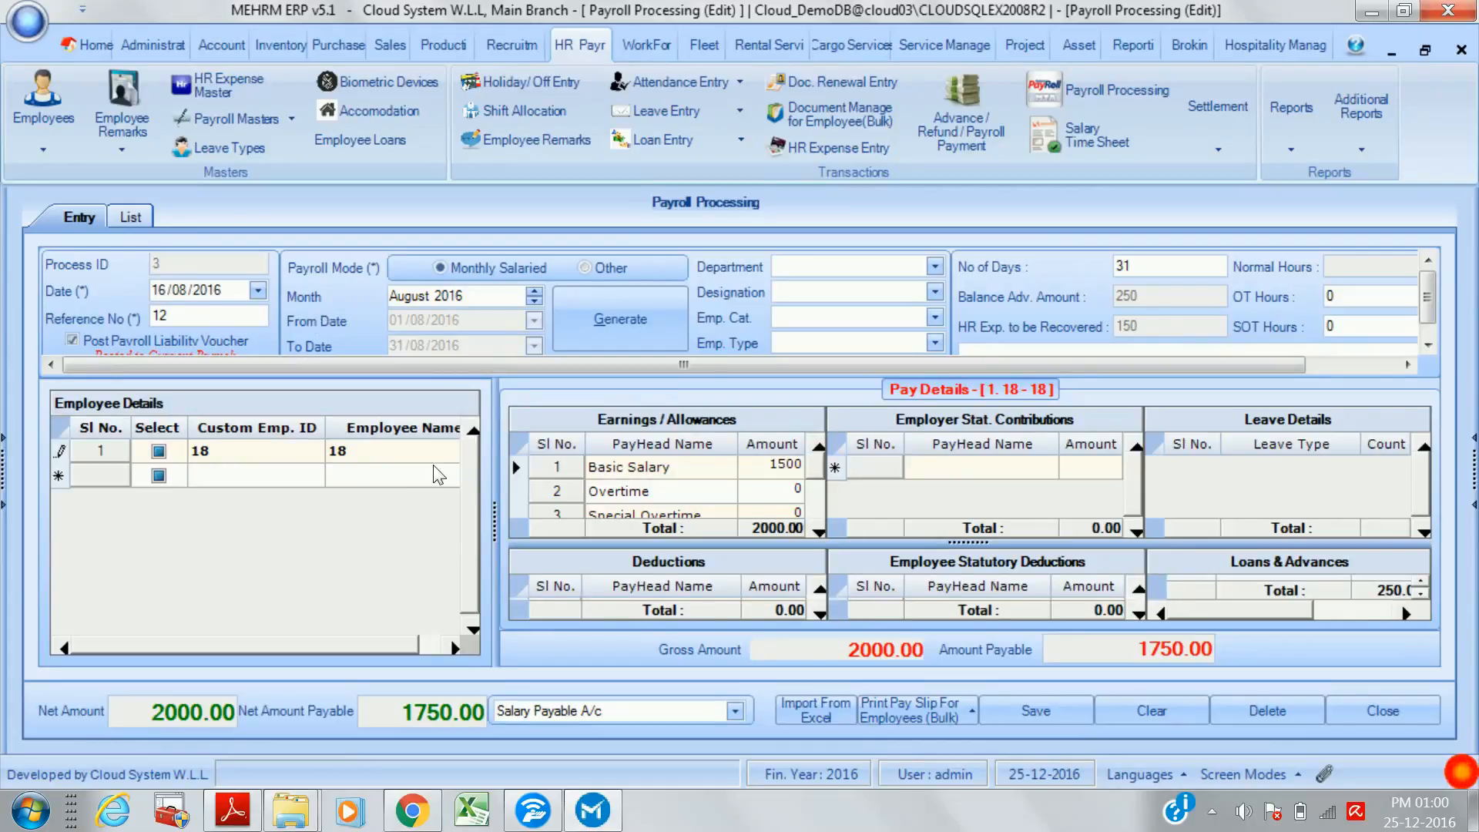
# - Open the payroll processing entry dated 20-02-2016 without saving the current one, and view its employee row
pyautogui.click(131, 218)
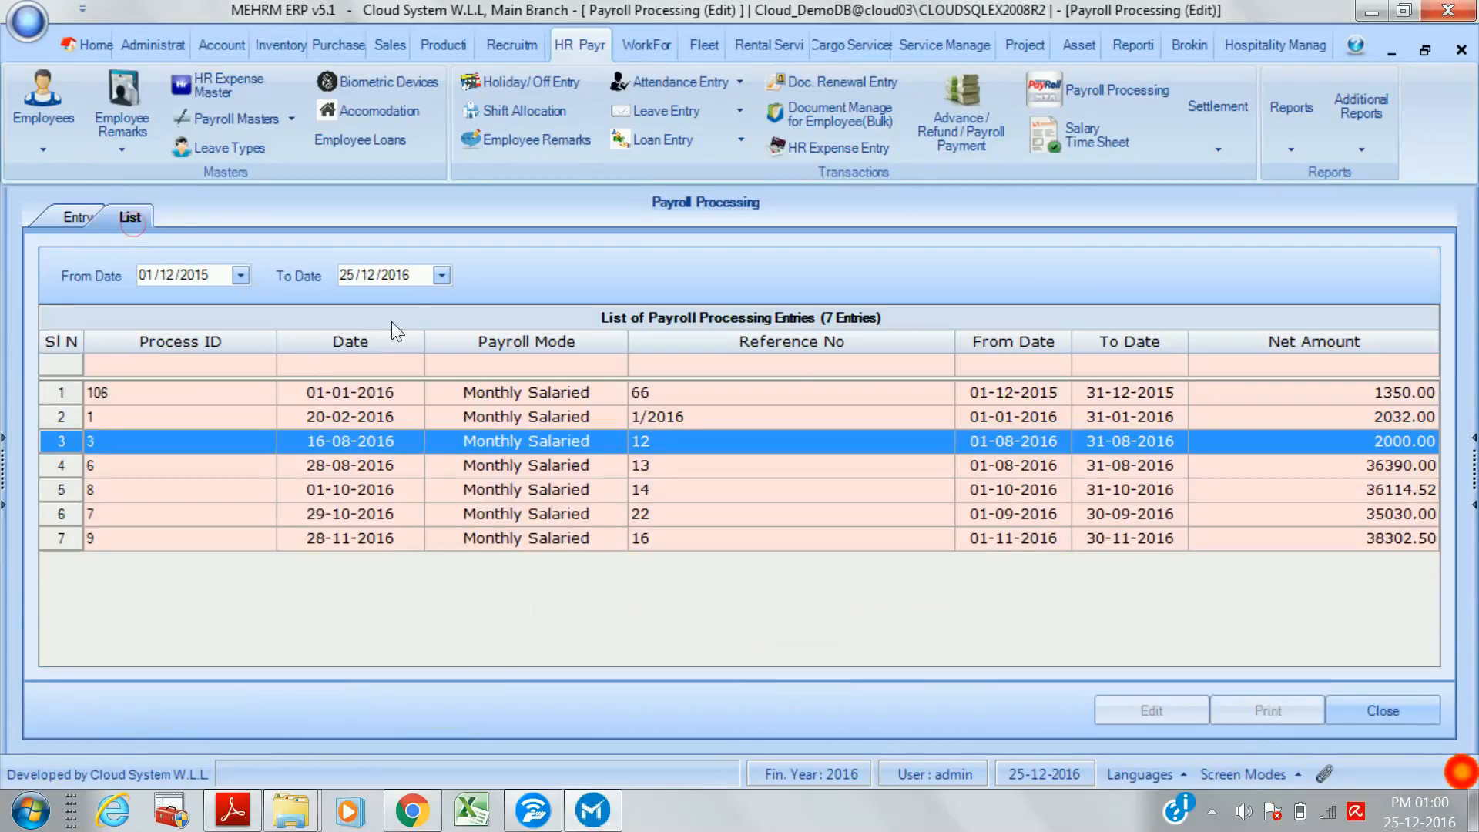
pyautogui.doubleClick(571, 425)
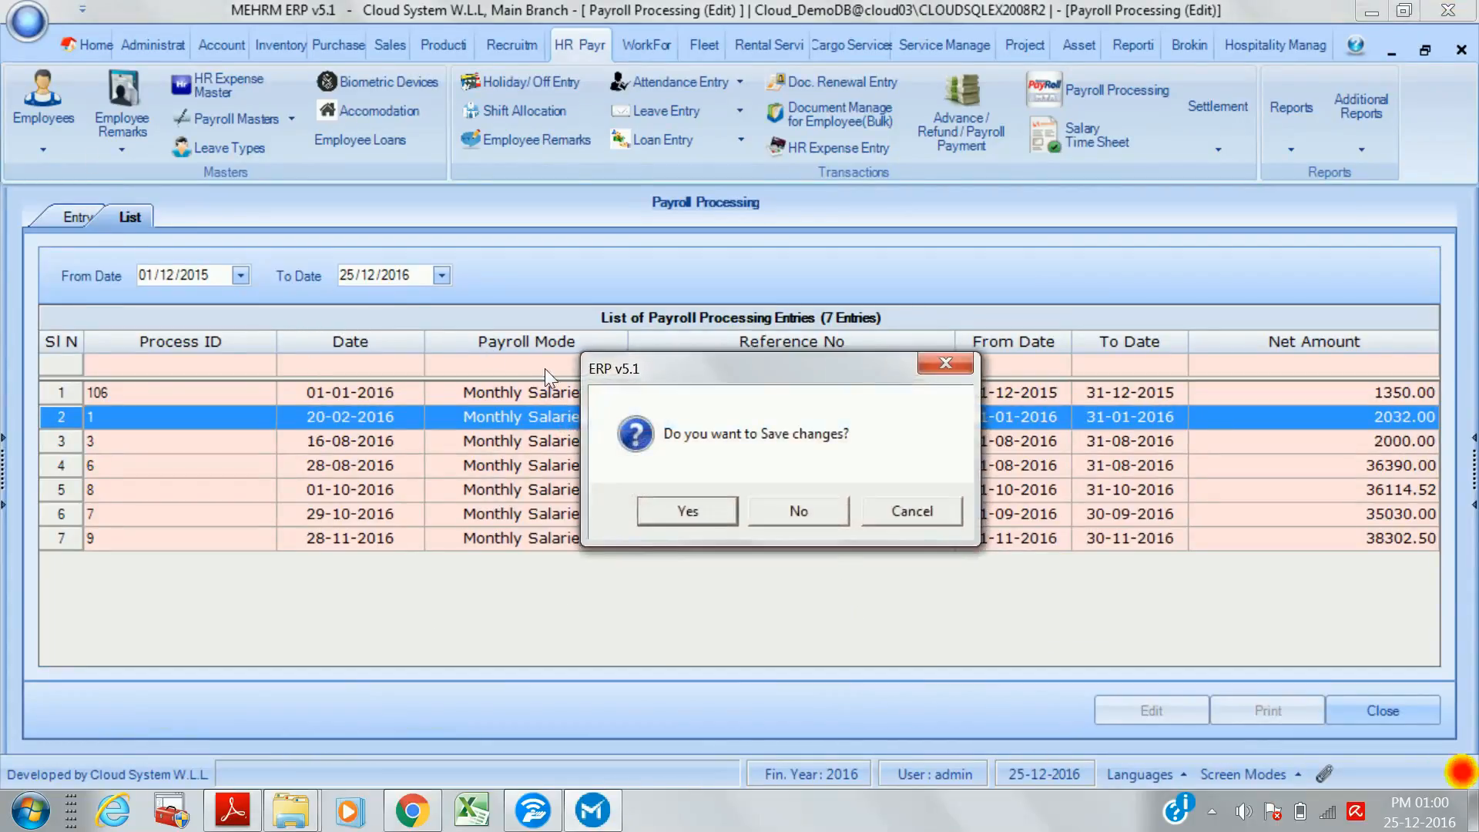
pyautogui.click(819, 527)
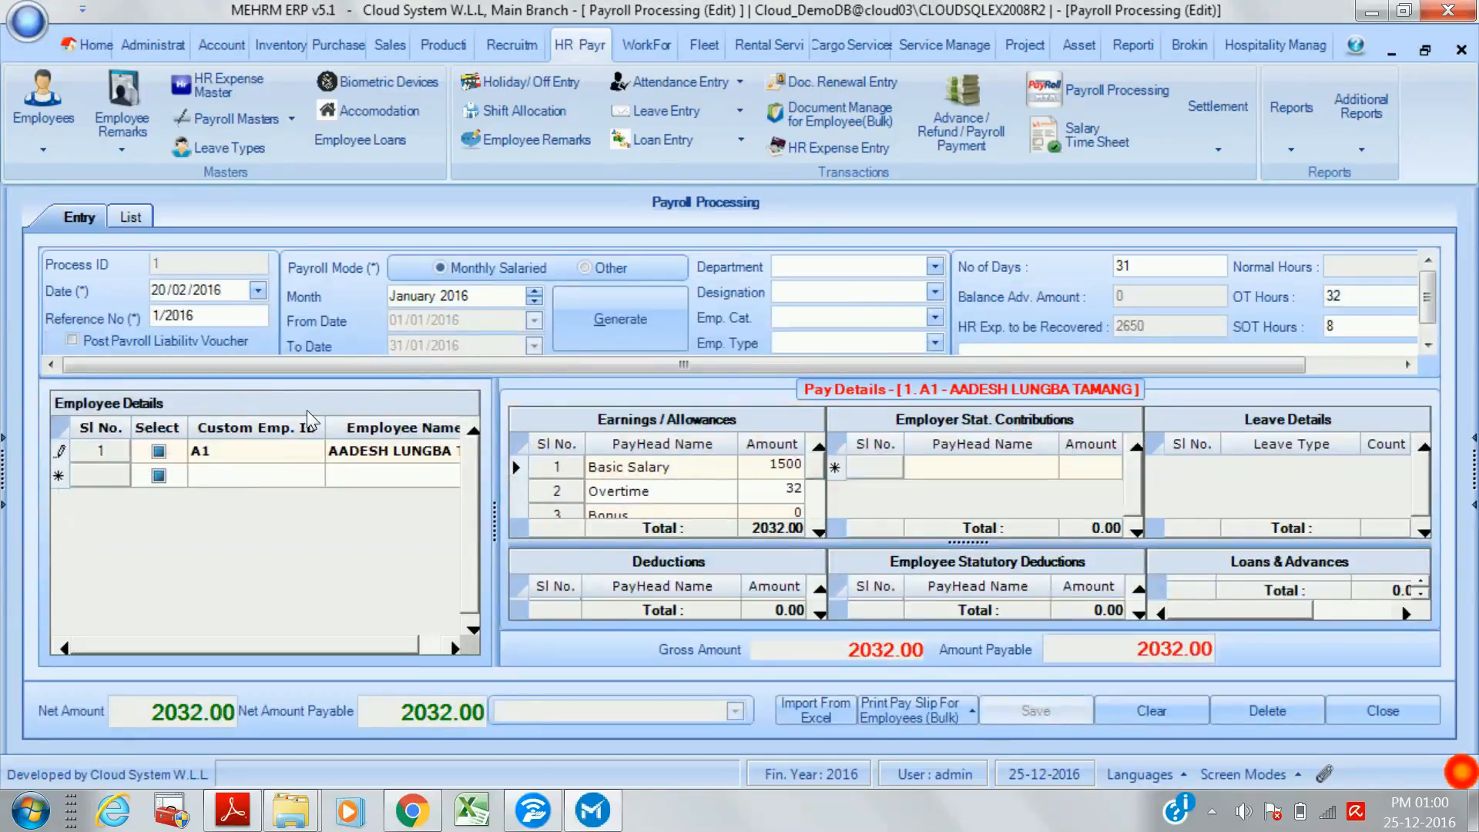
pyautogui.click(367, 474)
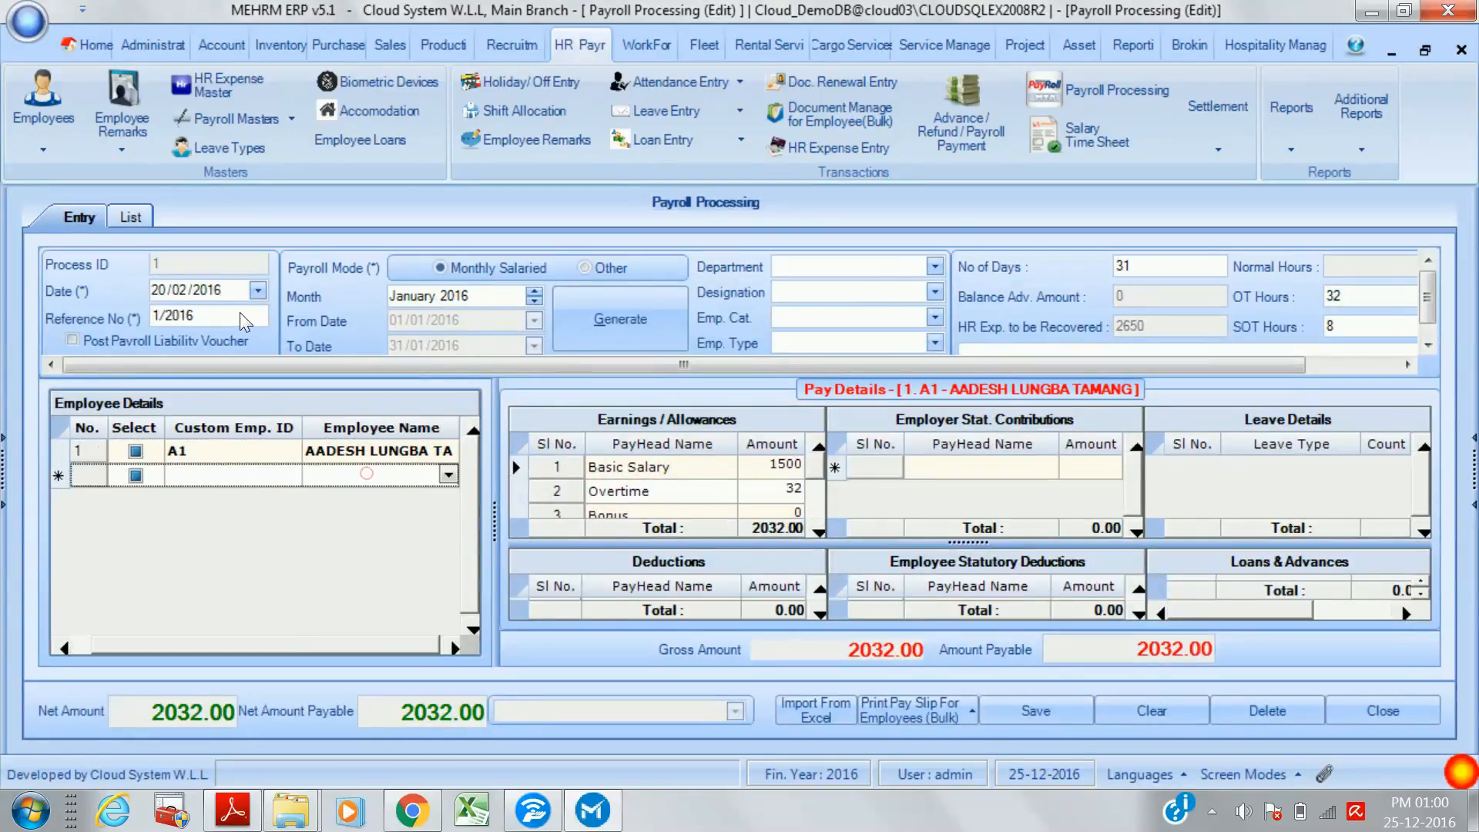
pyautogui.click(270, 453)
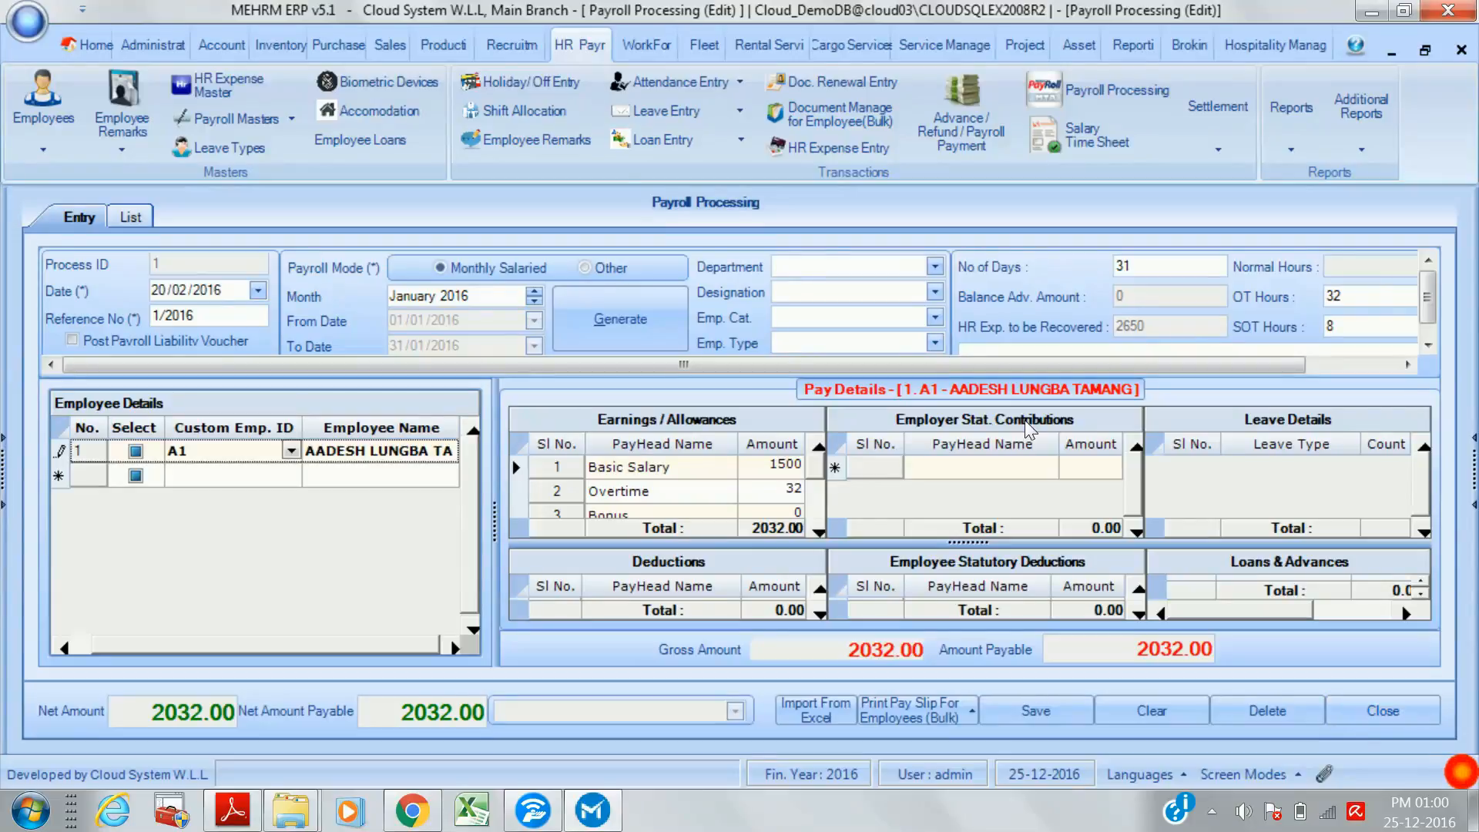
# - Check the Department and Emp. Cat. filters of the payroll processing entry and close the form without saving
pyautogui.click(936, 269)
pyautogui.click(953, 208)
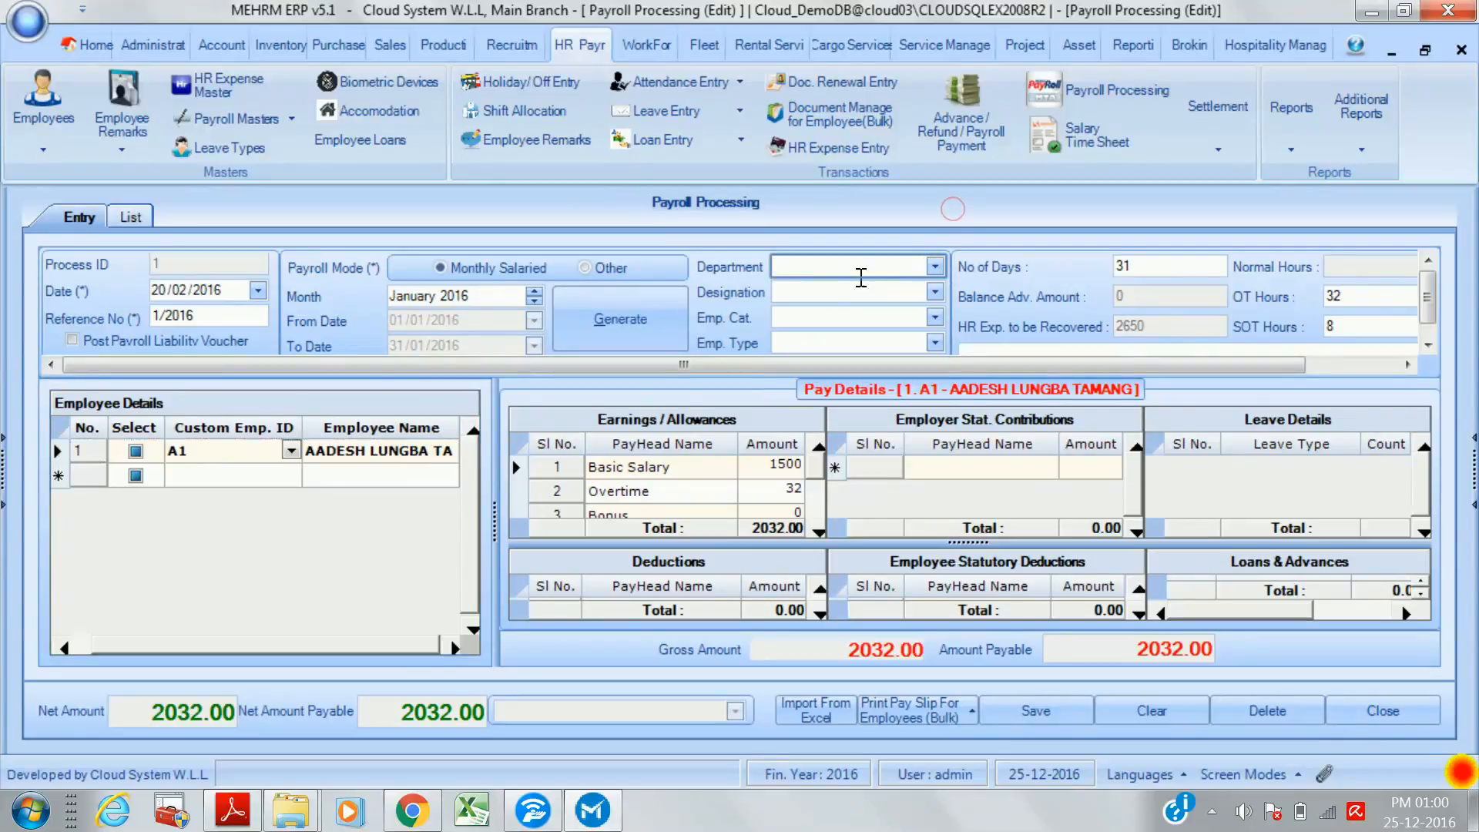
pyautogui.click(853, 319)
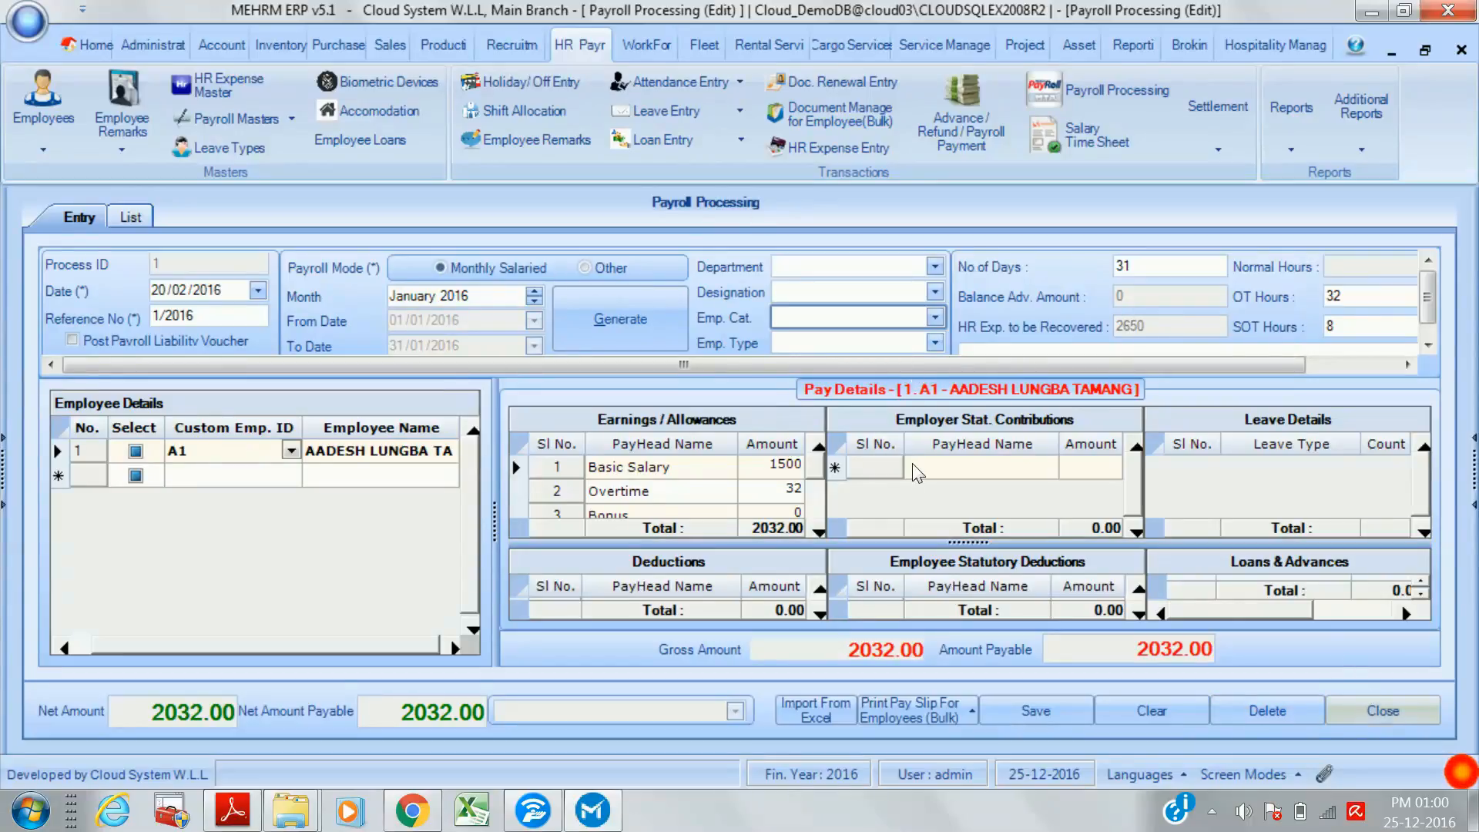
pyautogui.click(1379, 715)
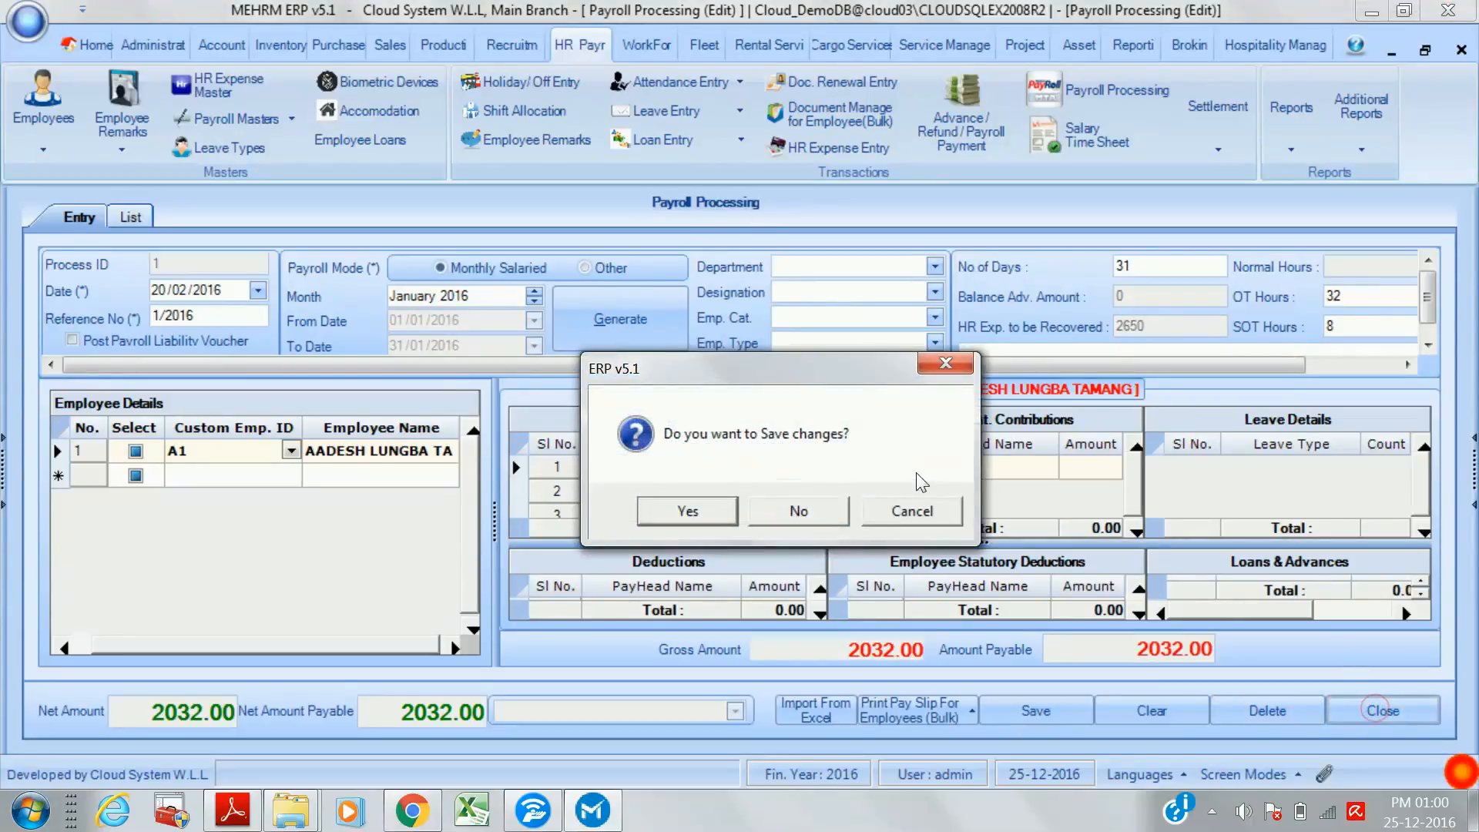
pyautogui.click(824, 509)
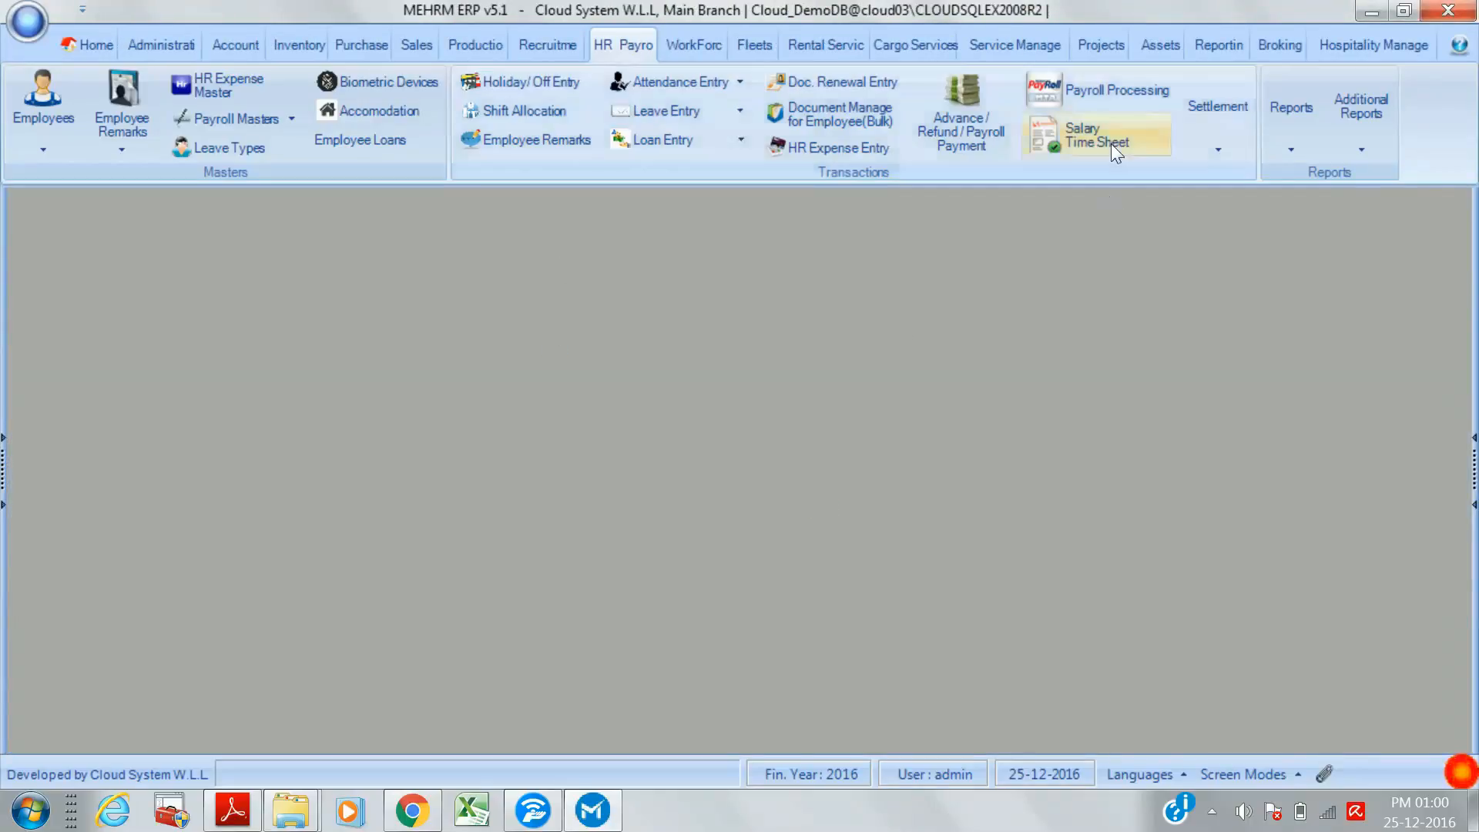
# - List the salary time sheet entries from 01/01/2015 and open the one with reference DEC 2014
pyautogui.click(1084, 141)
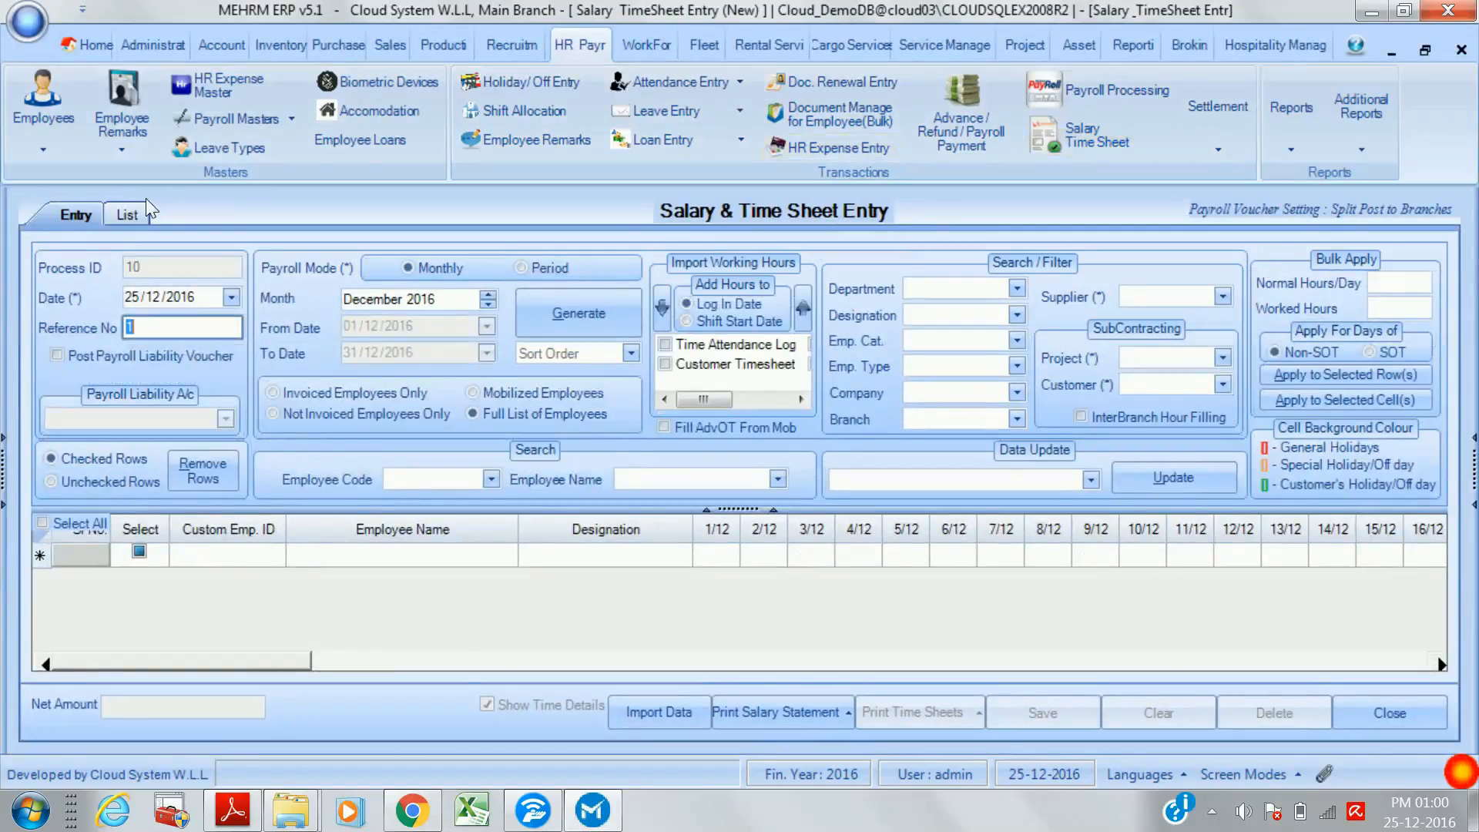
pyautogui.click(129, 215)
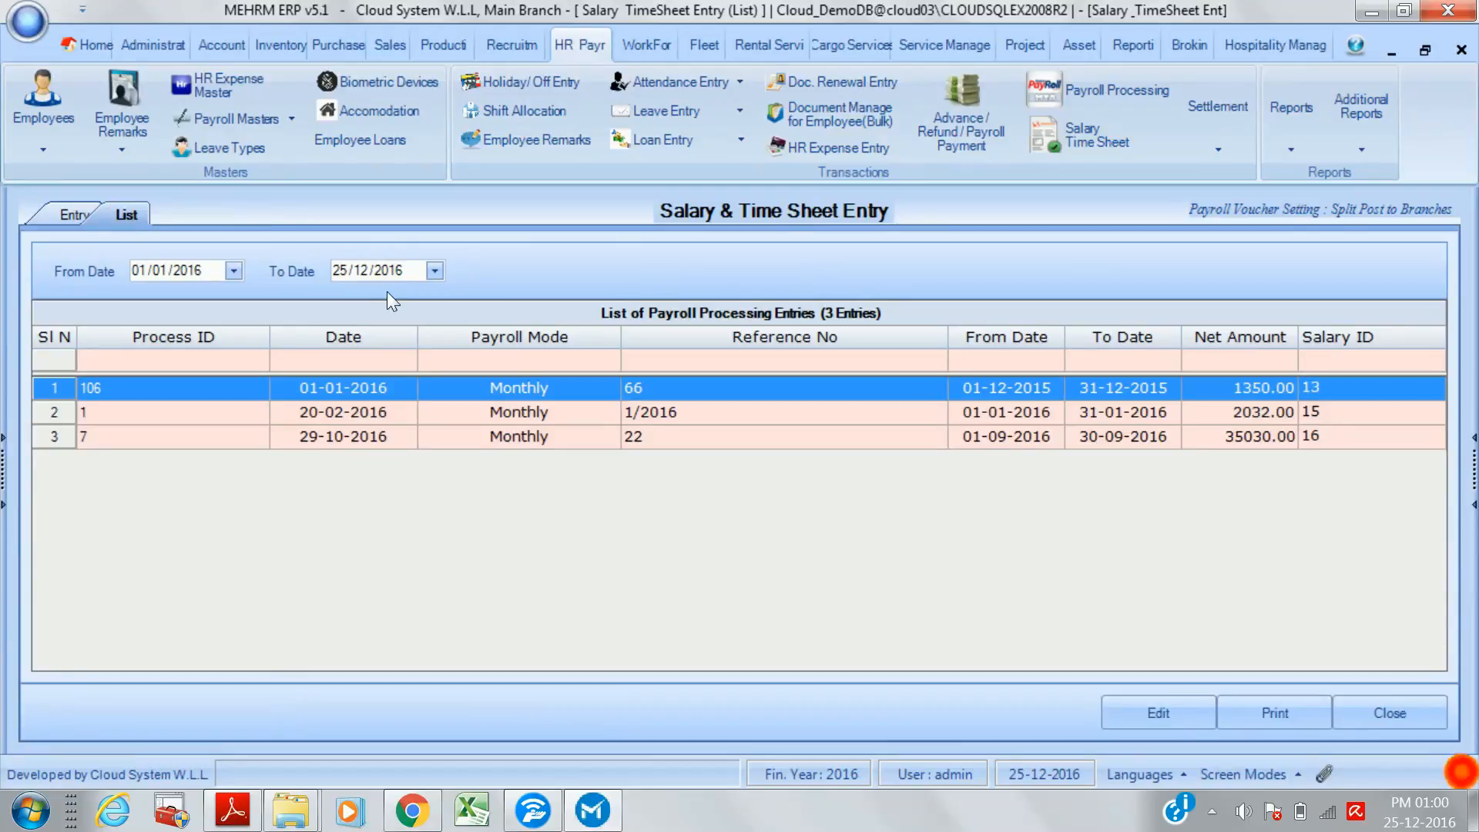
pyautogui.click(189, 274)
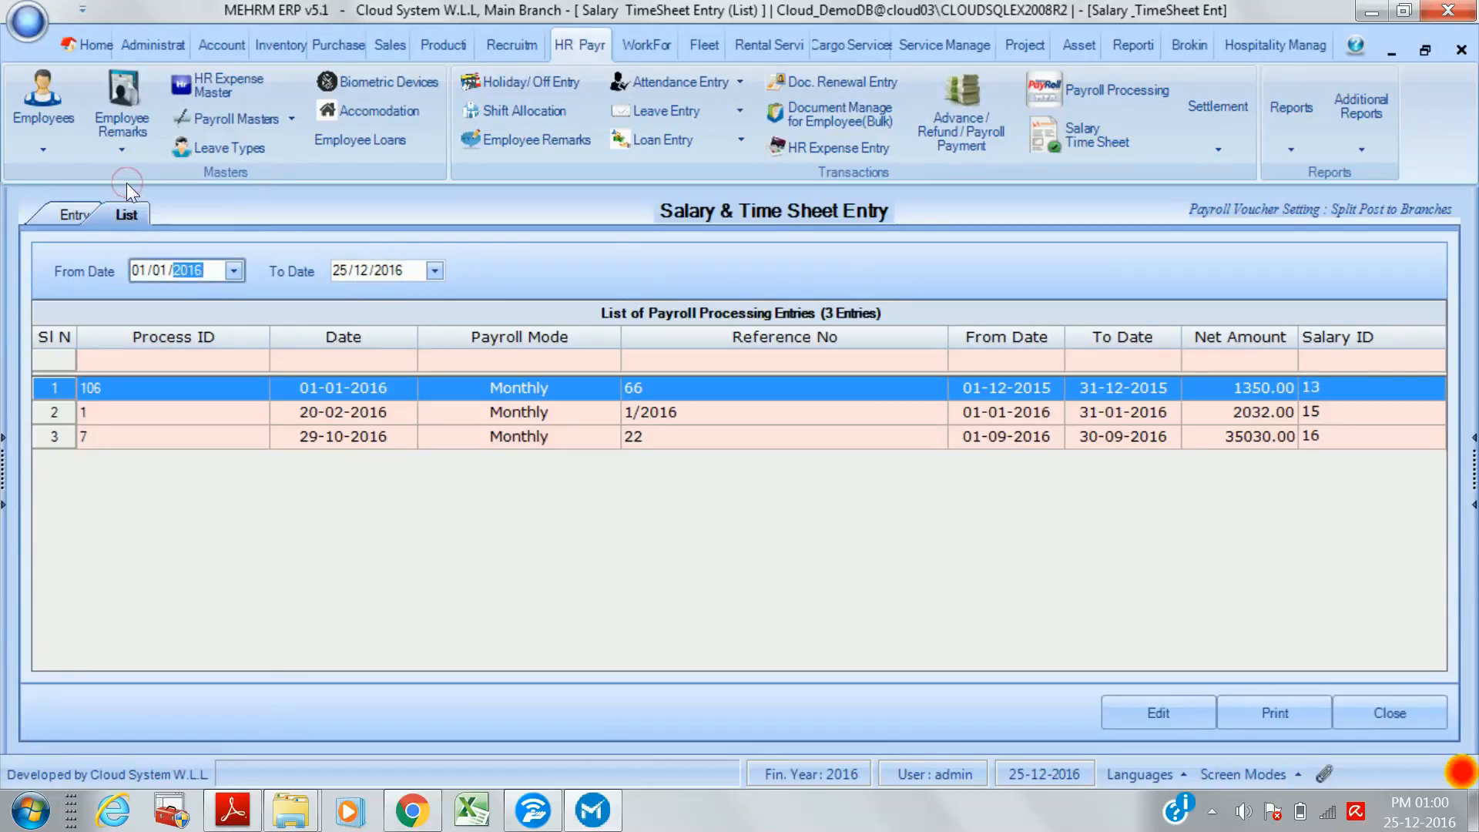
pyautogui.press('Down')
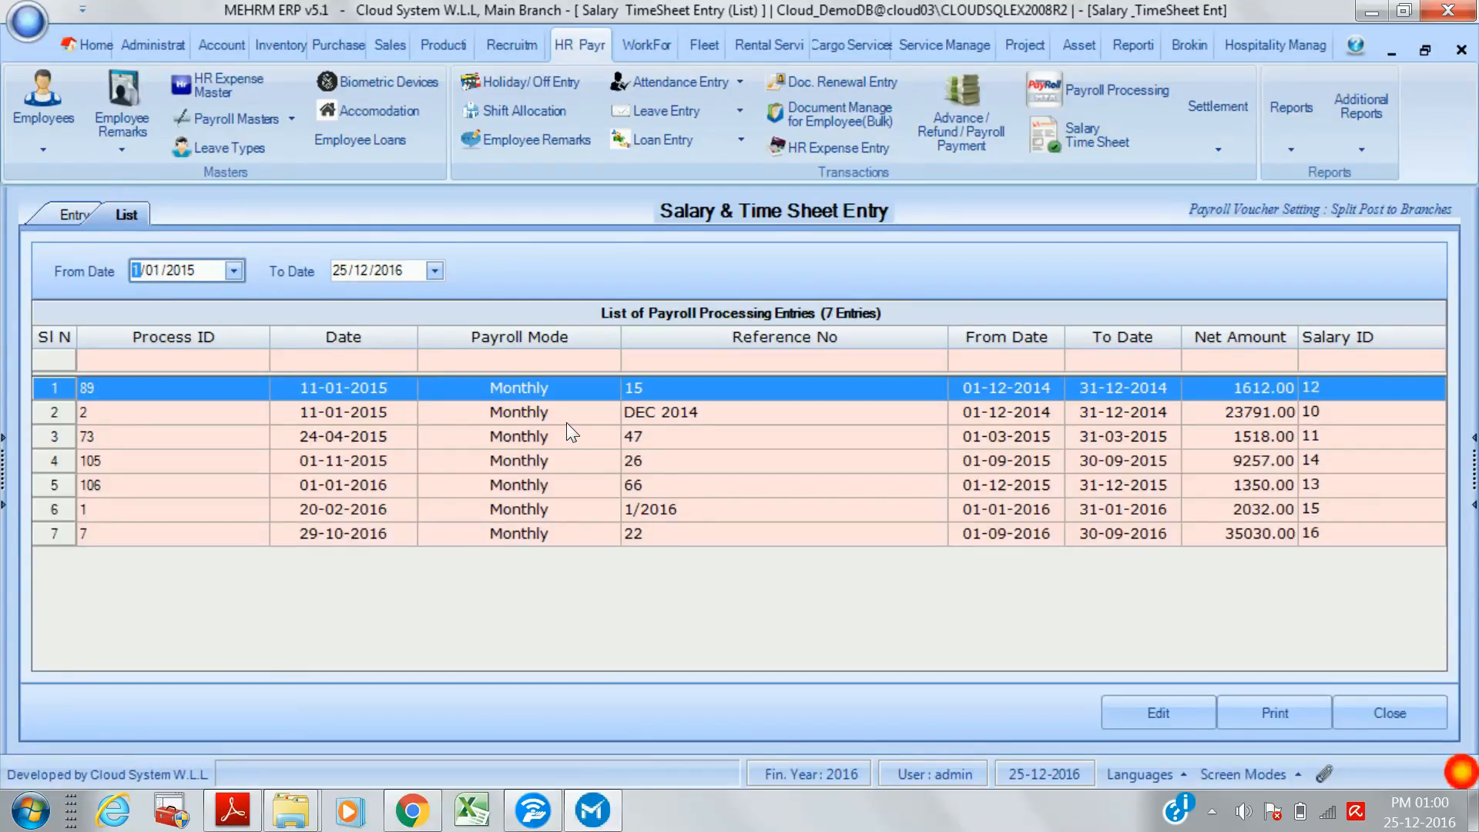
pyautogui.click(566, 419)
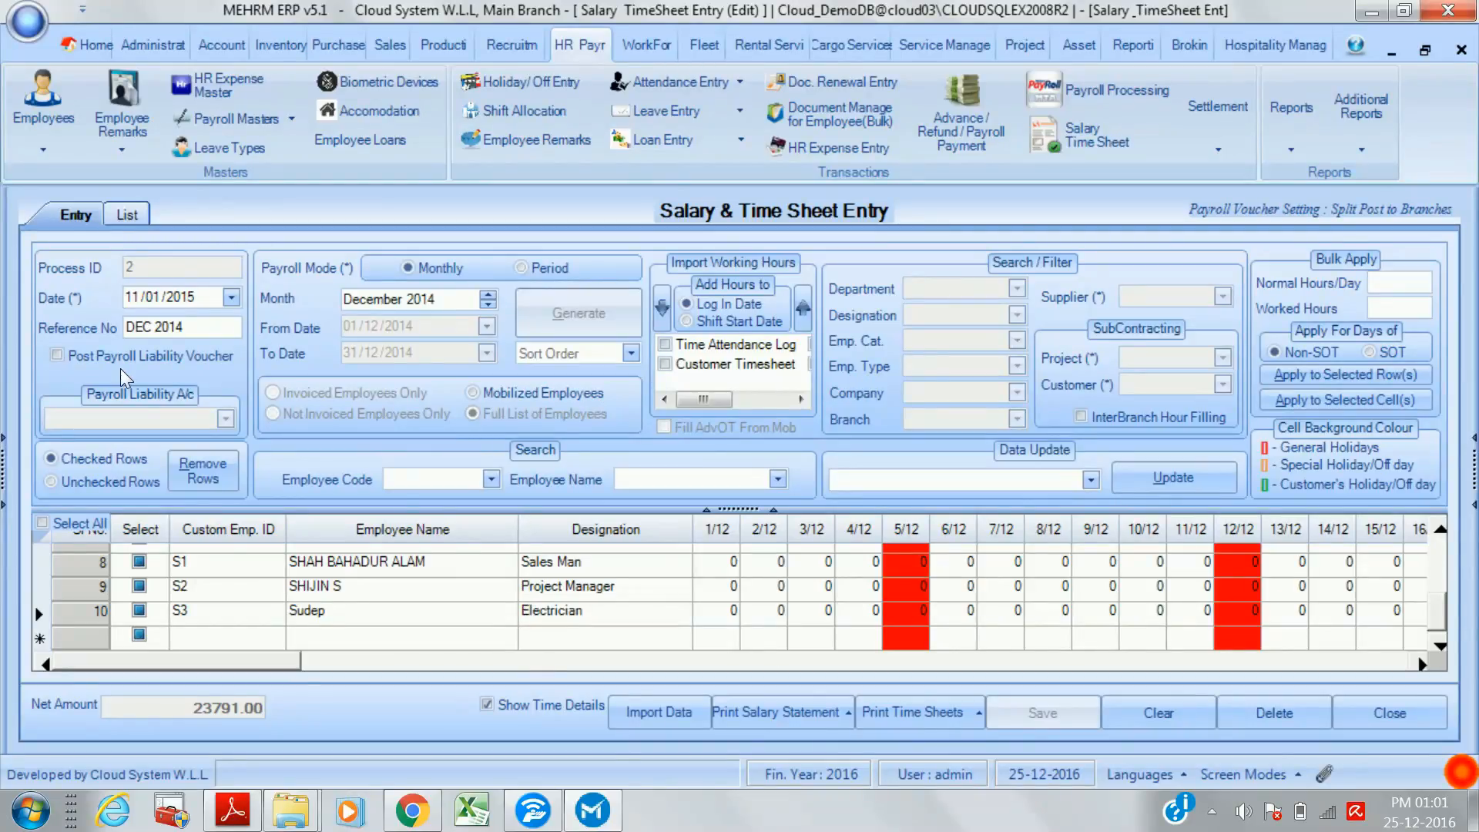
# - Open the salary time sheet entry with reference 15 and go through the employee's daily hours from 1/12 to 25/12
pyautogui.click(123, 211)
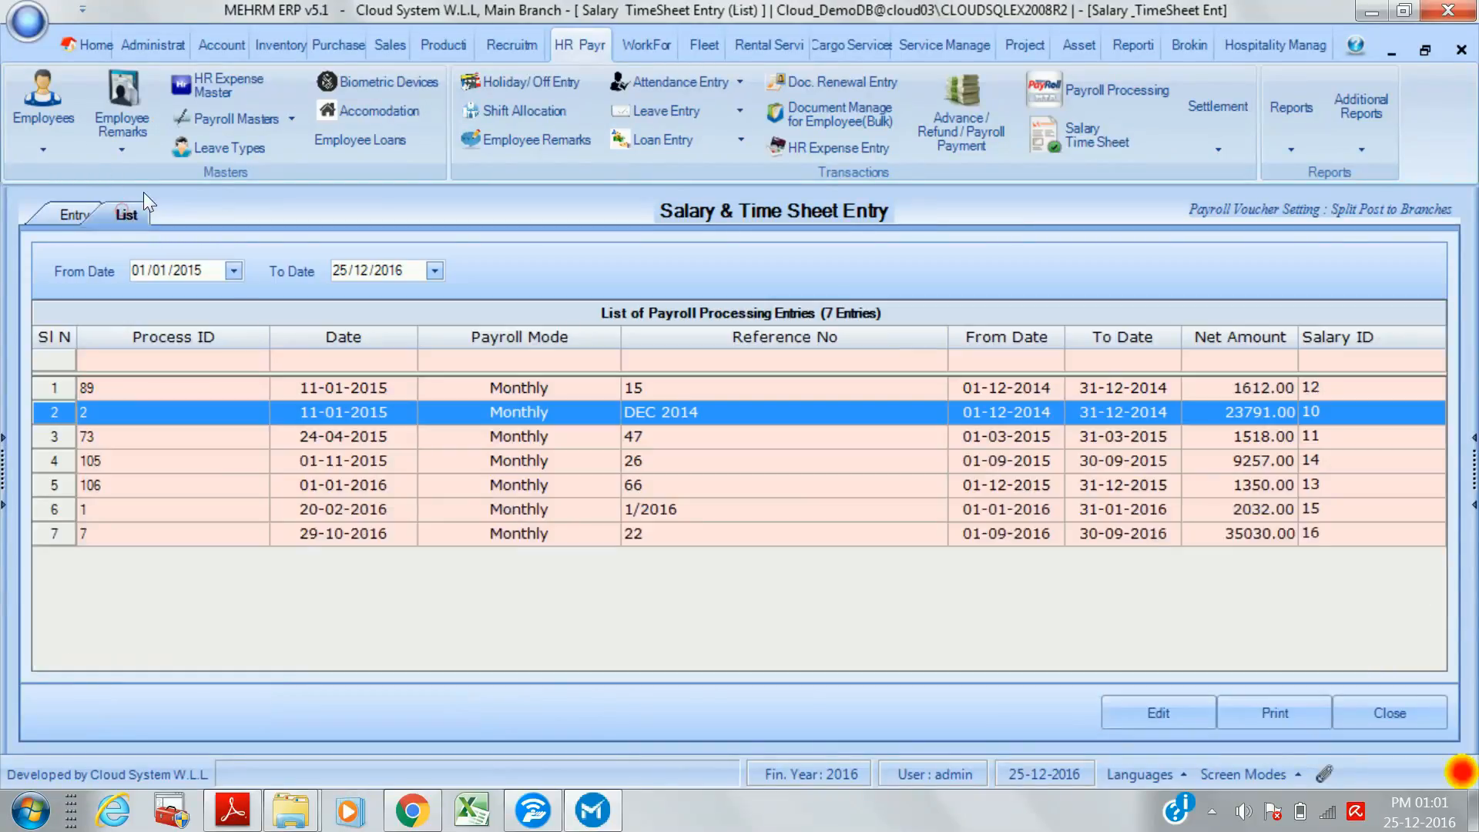
pyautogui.doubleClick(404, 390)
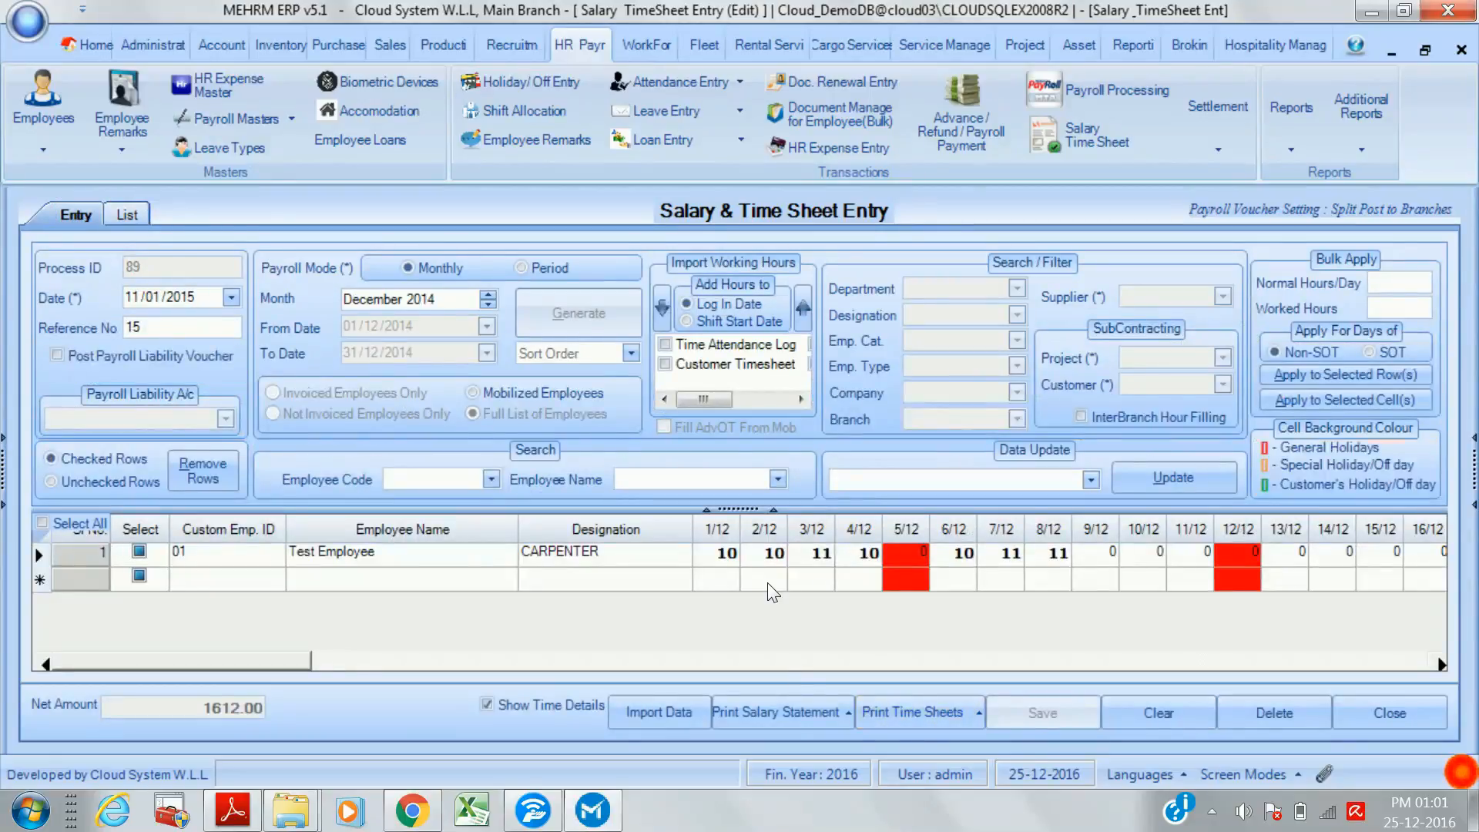
pyautogui.click(729, 555)
pyautogui.press('Right')
pyautogui.press('Right')
pyautogui.press('Right')
pyautogui.press('Right')
pyautogui.press('Right')
pyautogui.press('Right')
pyautogui.press('Right')
pyautogui.press('Right')
pyautogui.press('Right')
pyautogui.press('Right')
pyautogui.press('Right')
pyautogui.press('Right')
pyautogui.press('Right')
pyautogui.press('Right')
pyautogui.press('Right')
pyautogui.press('Right')
pyautogui.press('Right')
pyautogui.press('Right')
pyautogui.press('Right')
pyautogui.press('Right')
pyautogui.press('Right')
pyautogui.press('Right')
pyautogui.press('Right')
pyautogui.press('Right')
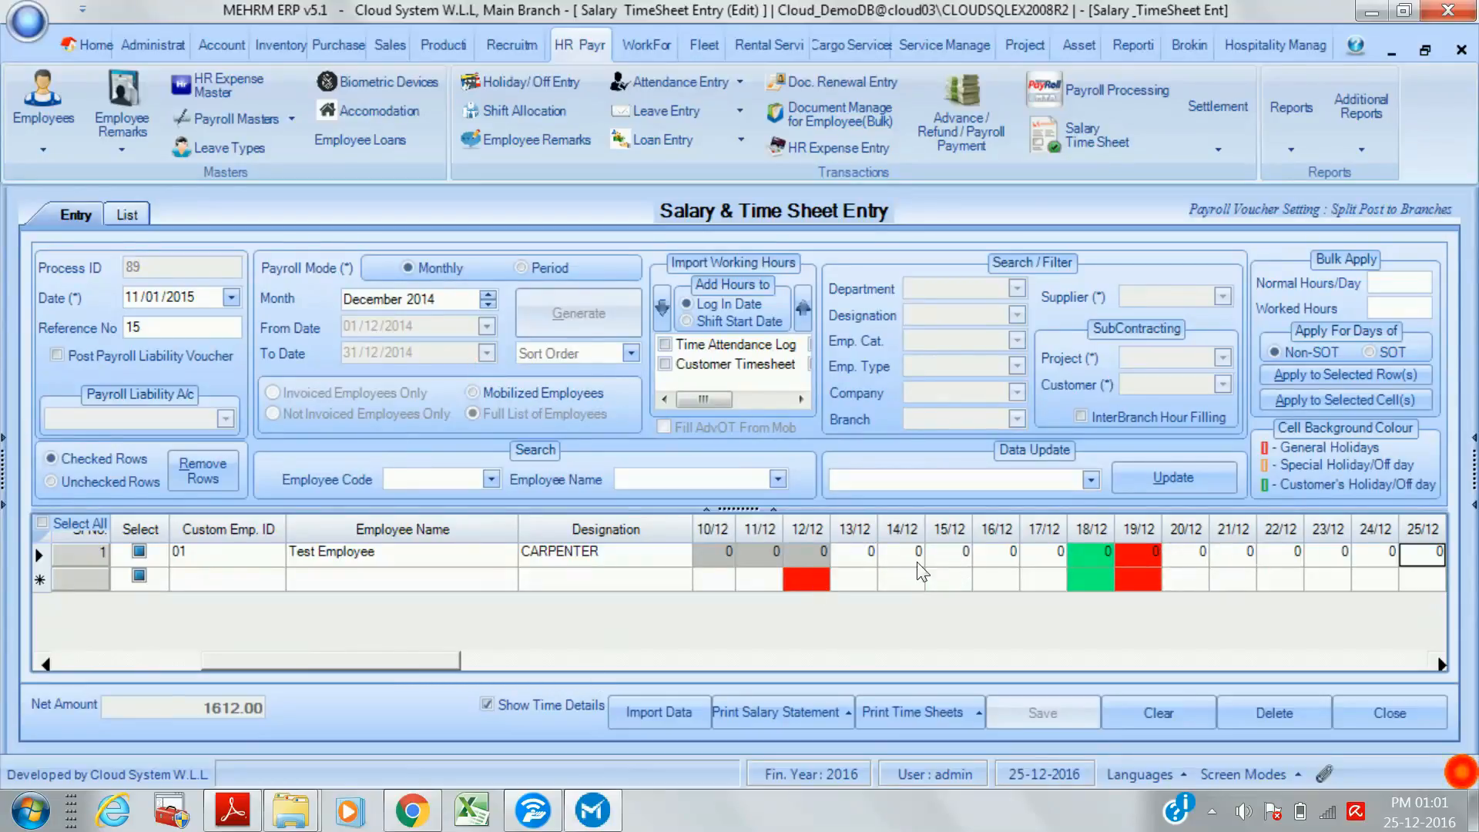
# - Check the employee's hours cells for 18/12, 11/12 and 14/12, and close the salary time sheet form
pyautogui.click(1084, 553)
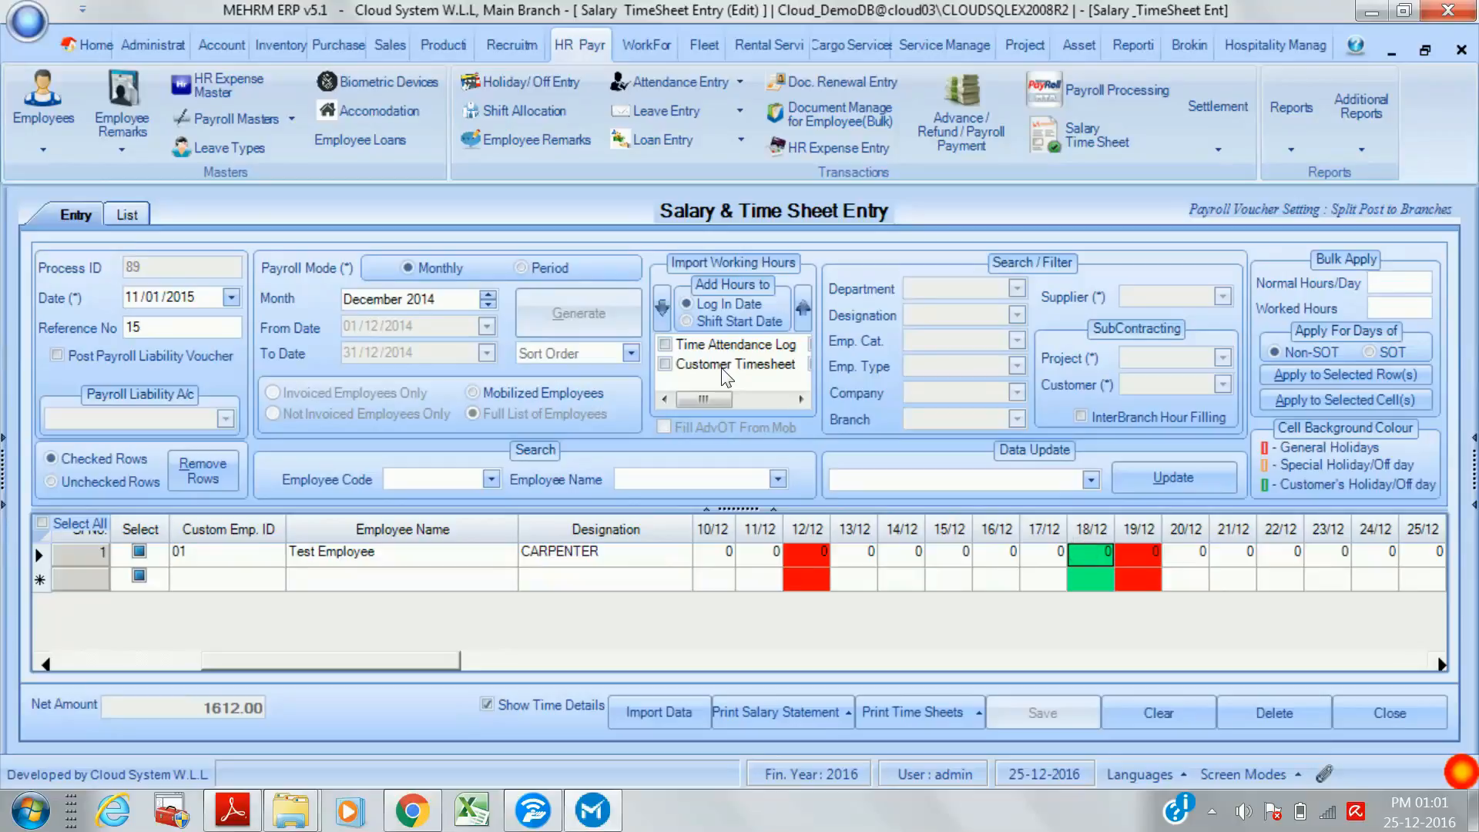
pyautogui.click(760, 553)
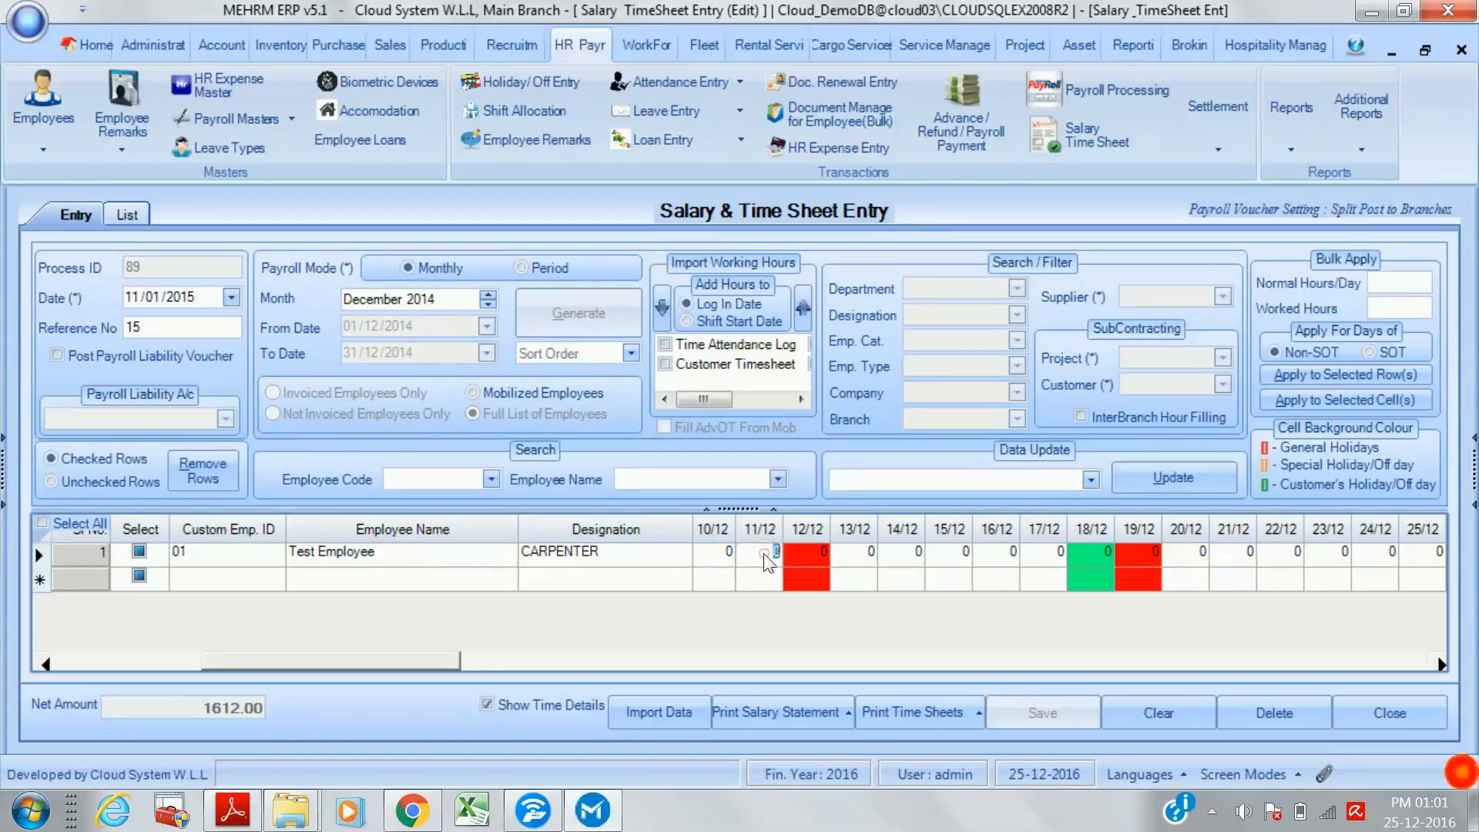
pyautogui.click(898, 555)
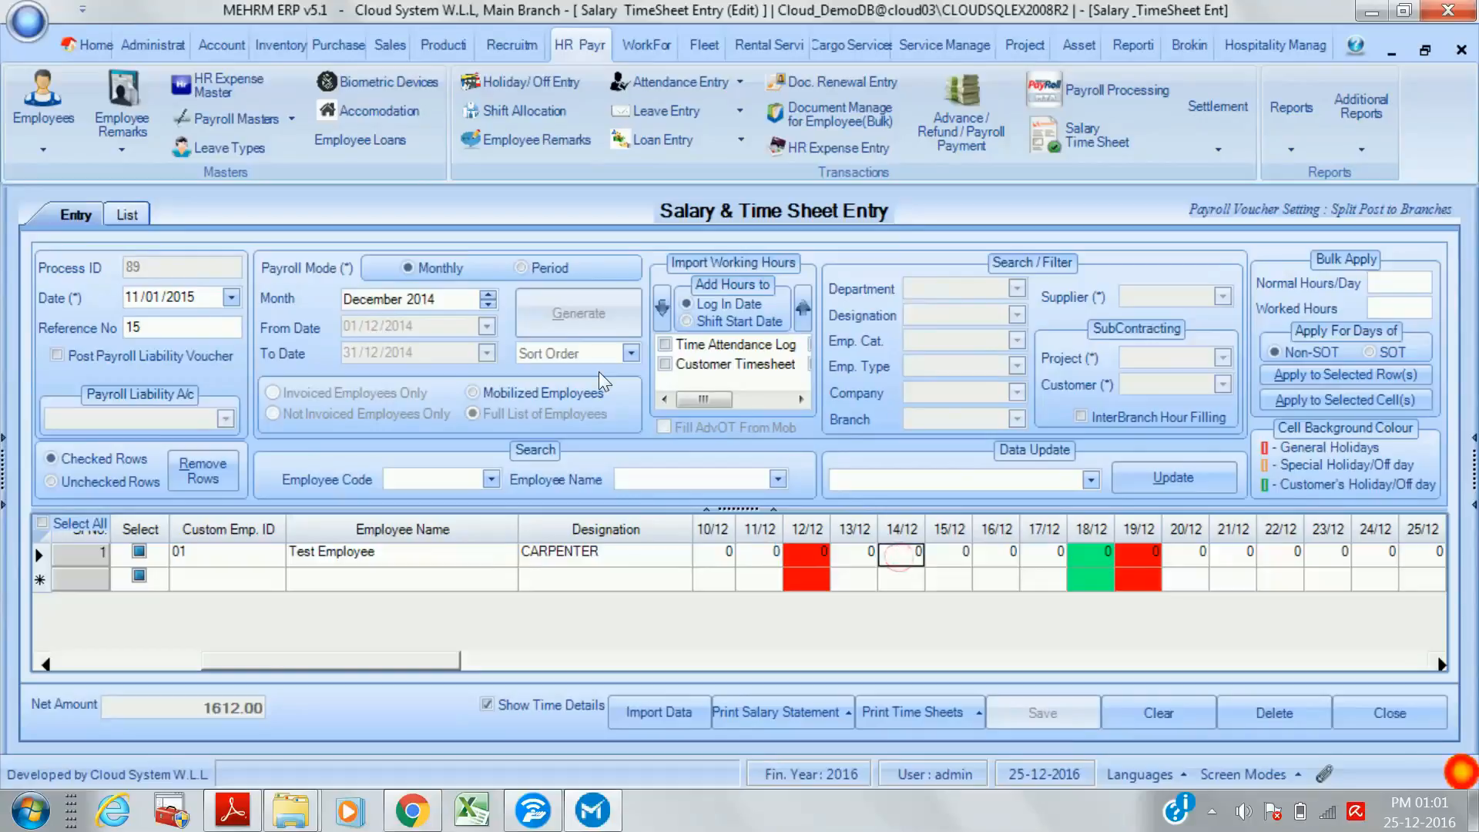
pyautogui.click(898, 555)
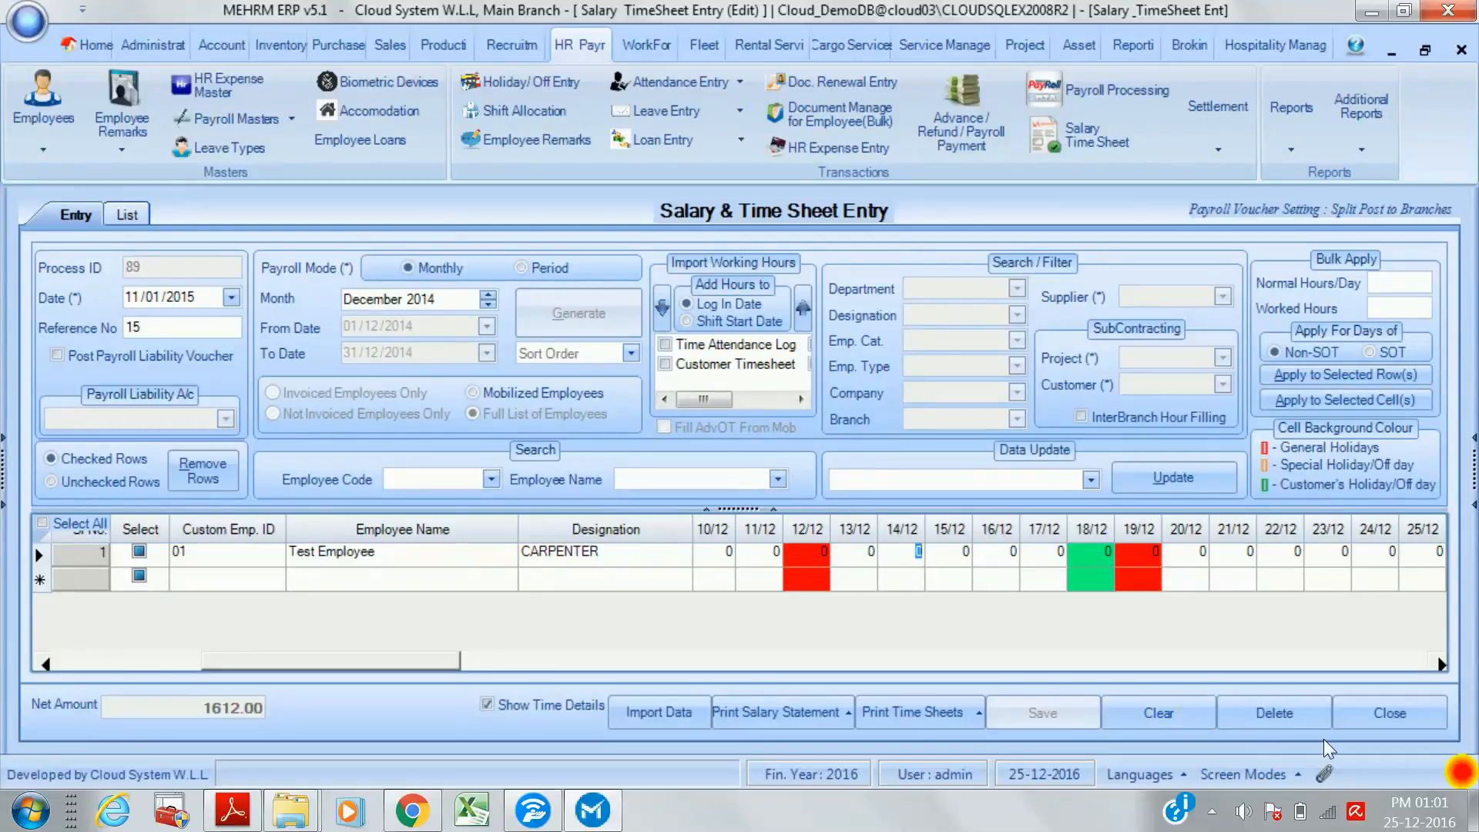
pyautogui.click(1385, 718)
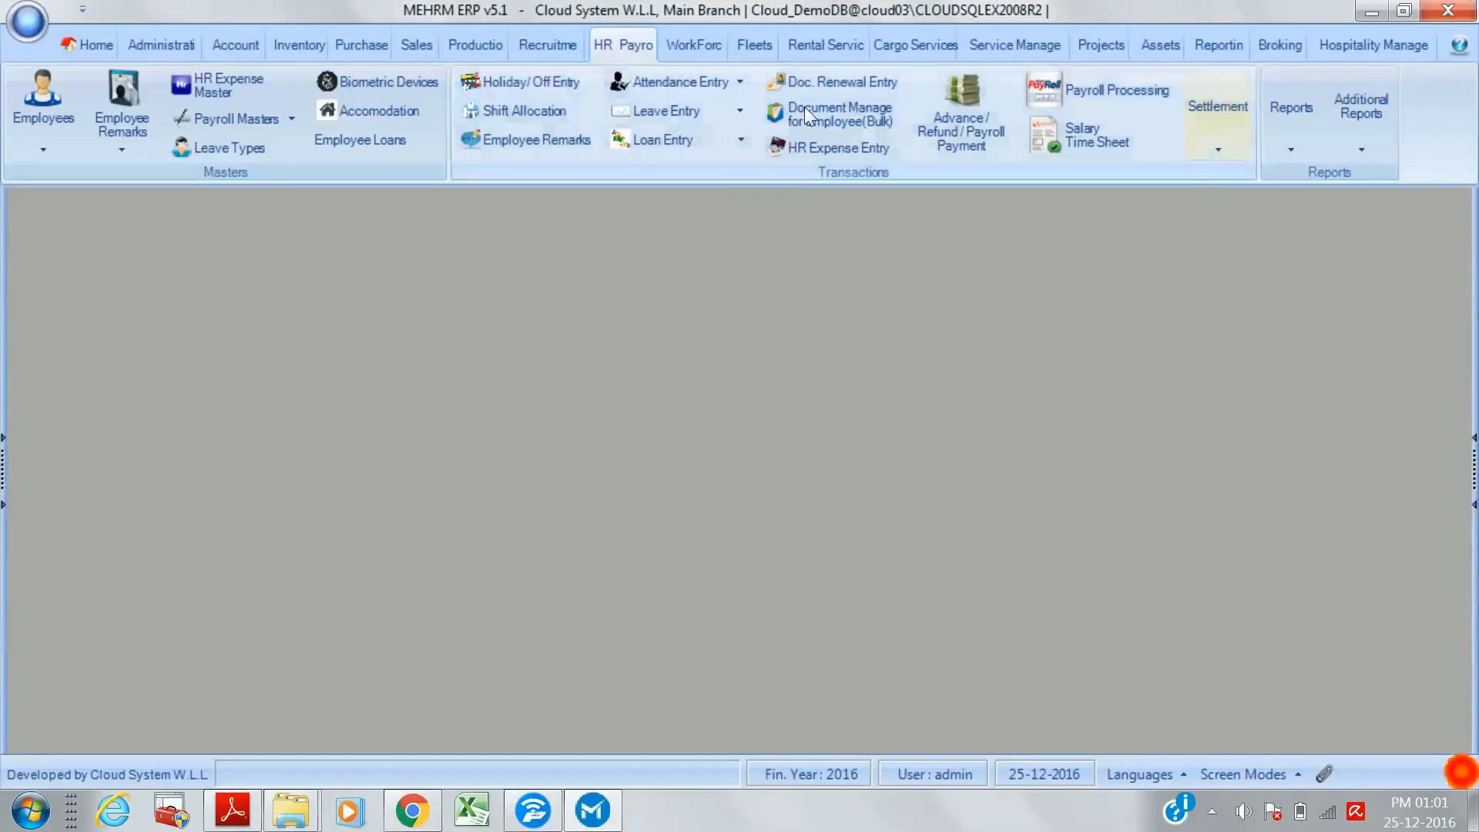
# - Start a new individual employee settlement and select the third employee in the name list
pyautogui.click(1218, 111)
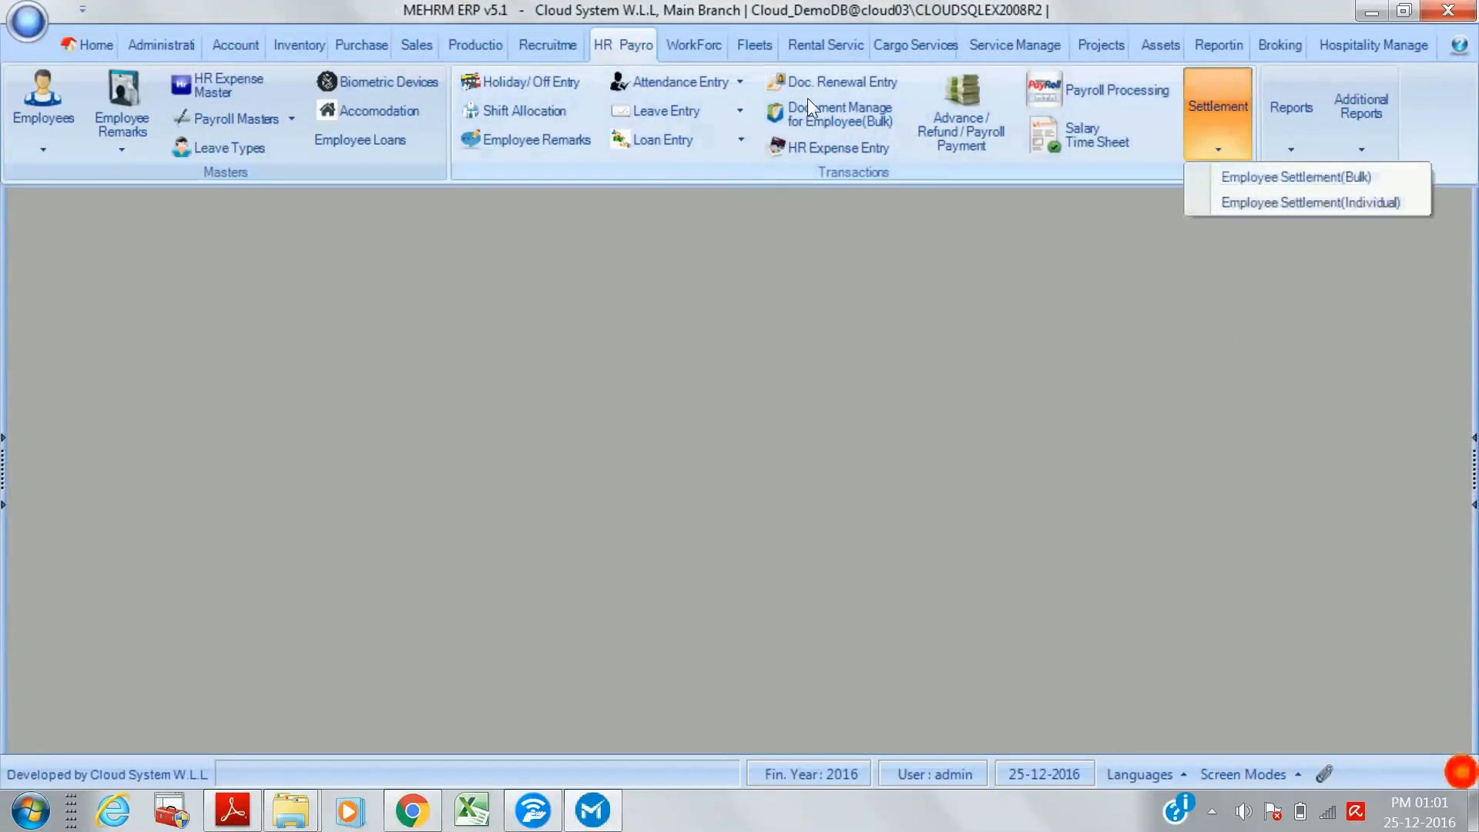
pyautogui.click(1250, 204)
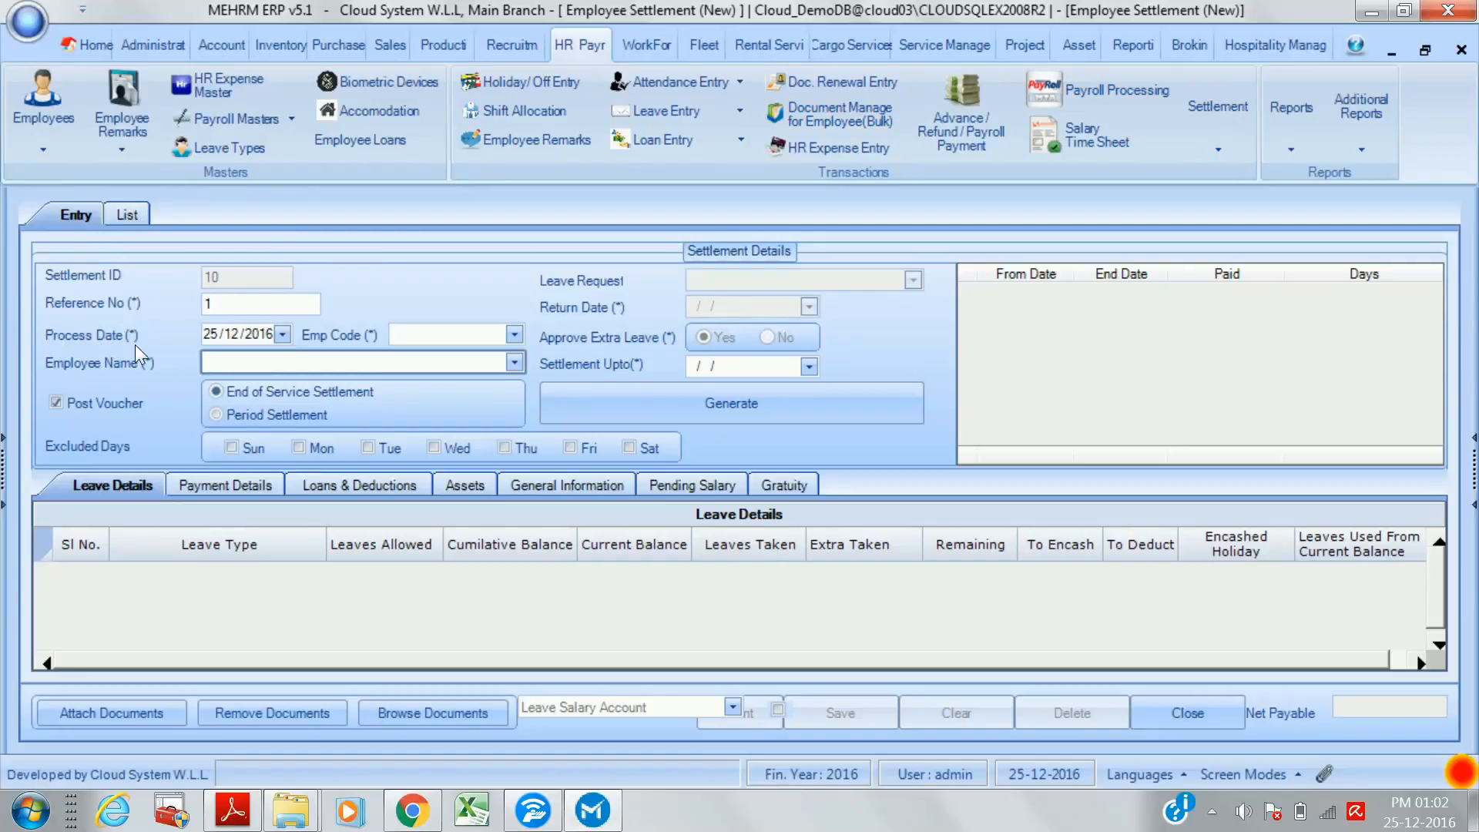
pyautogui.click(511, 364)
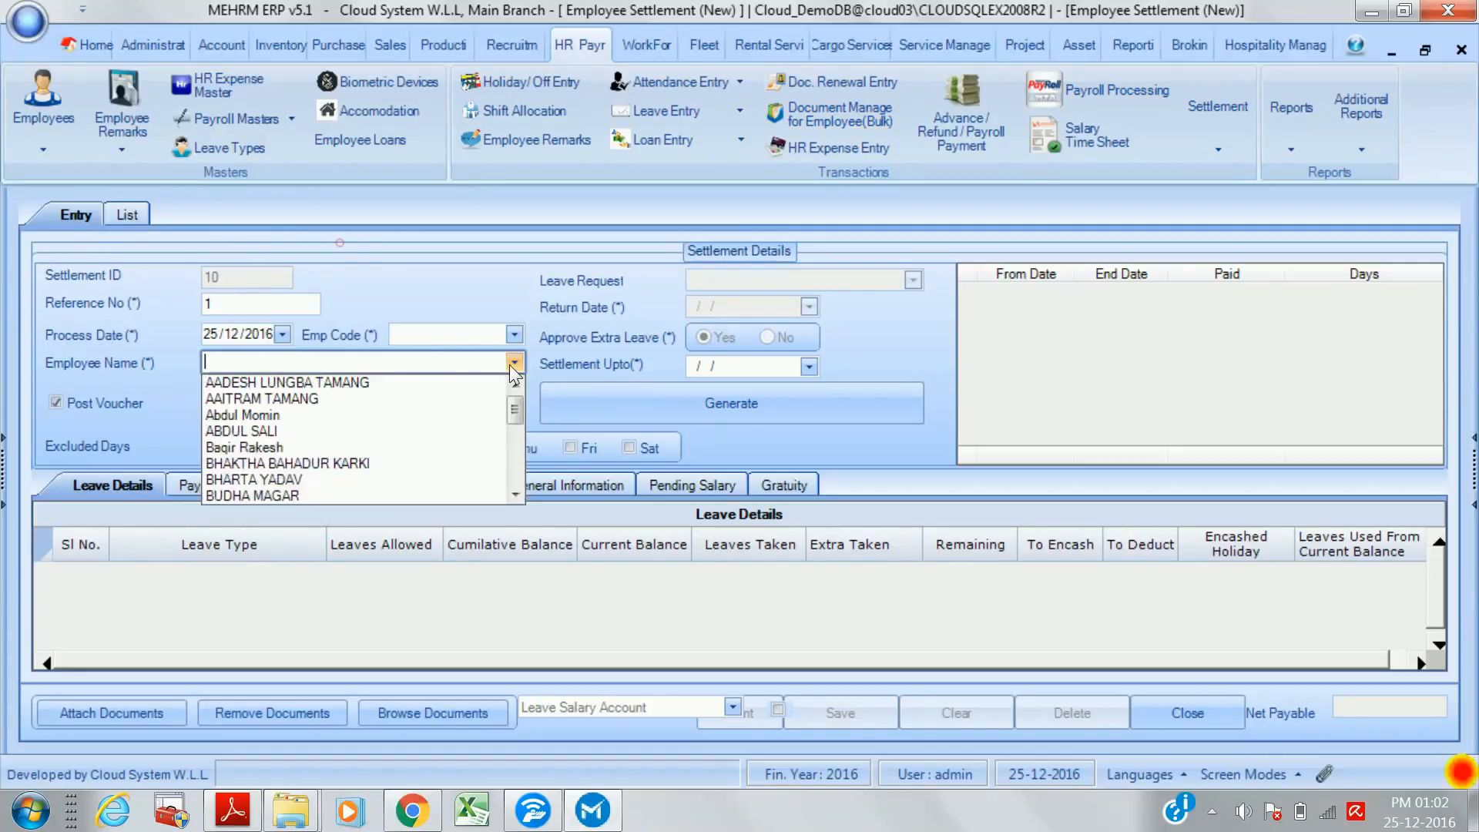
pyautogui.click(395, 421)
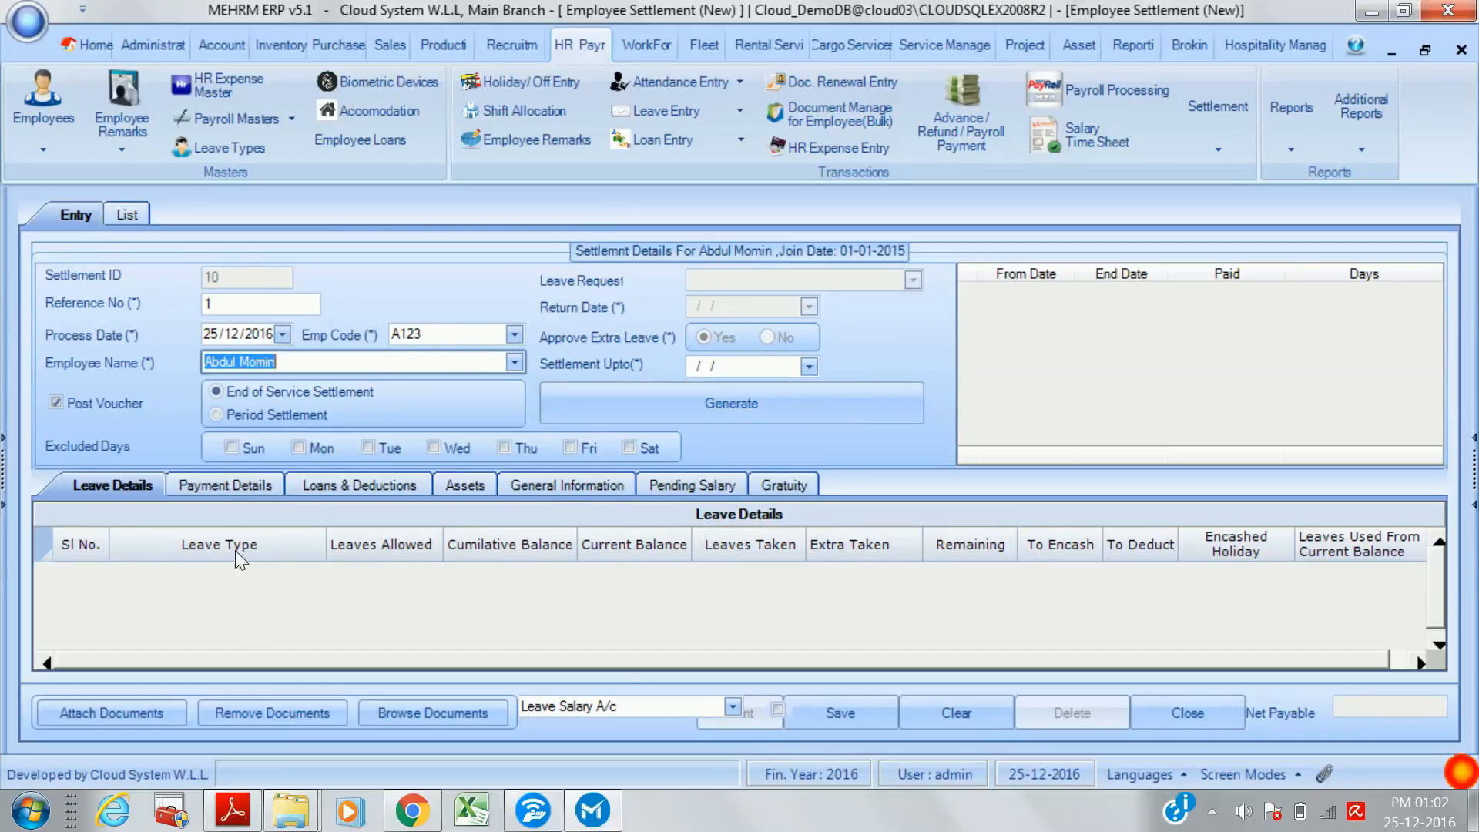
# - View the settlement's payment, loans and deductions, assets, general information, pending salary and gratuity sections, and move Gratuity directly after Leave Details
pyautogui.click(231, 491)
pyautogui.click(339, 492)
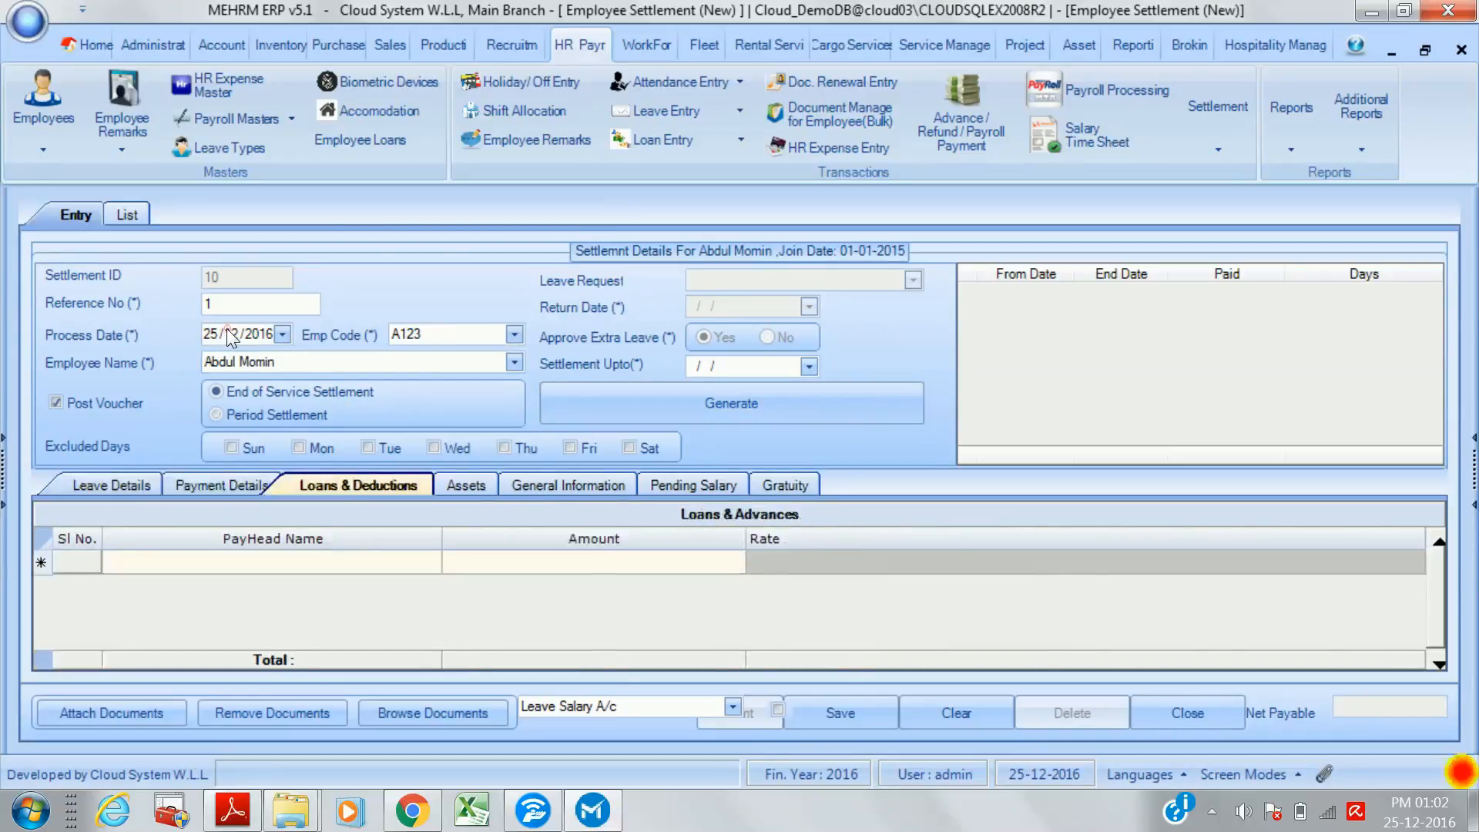
pyautogui.click(455, 488)
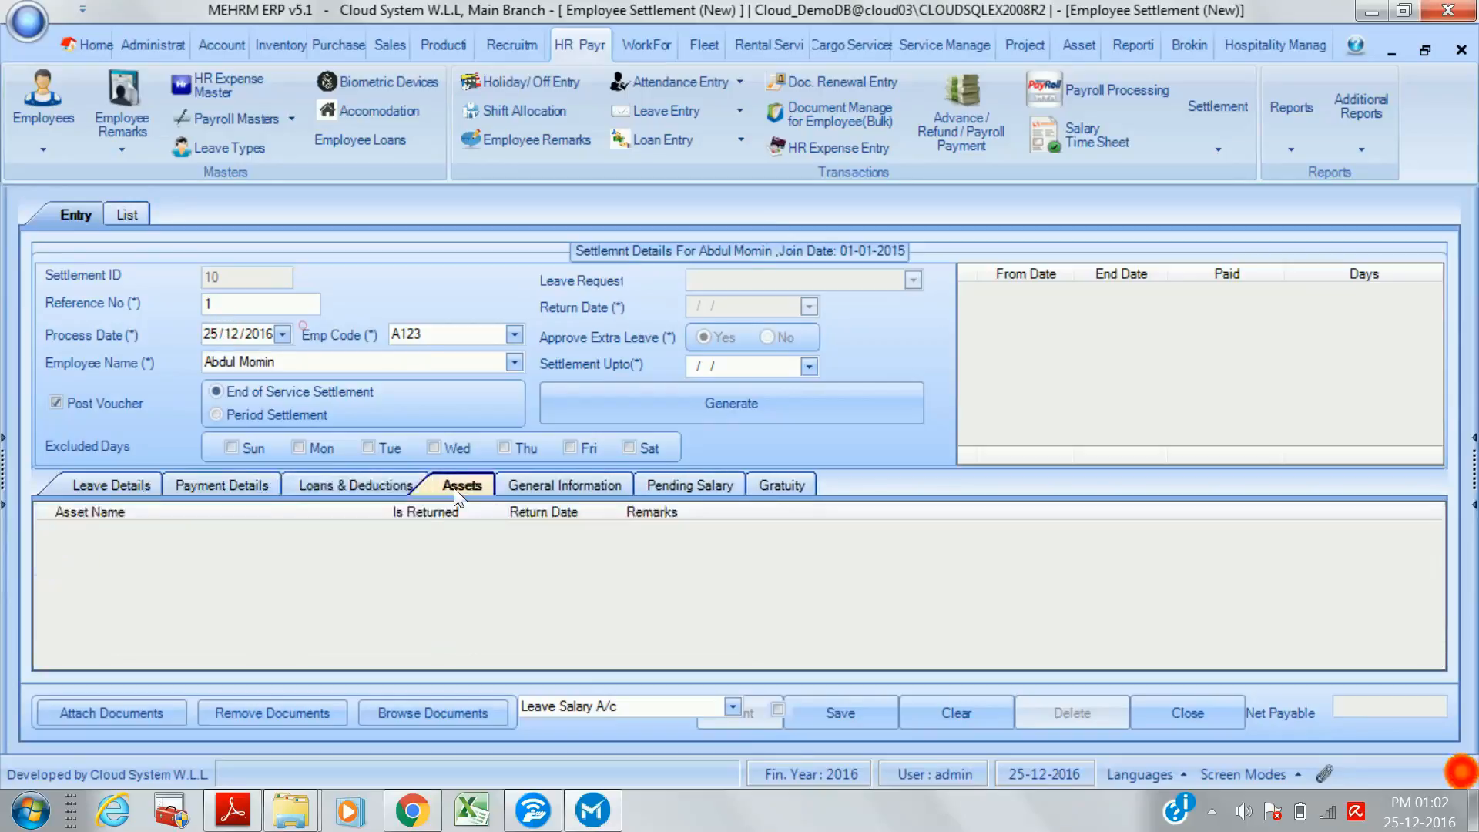
pyautogui.click(543, 484)
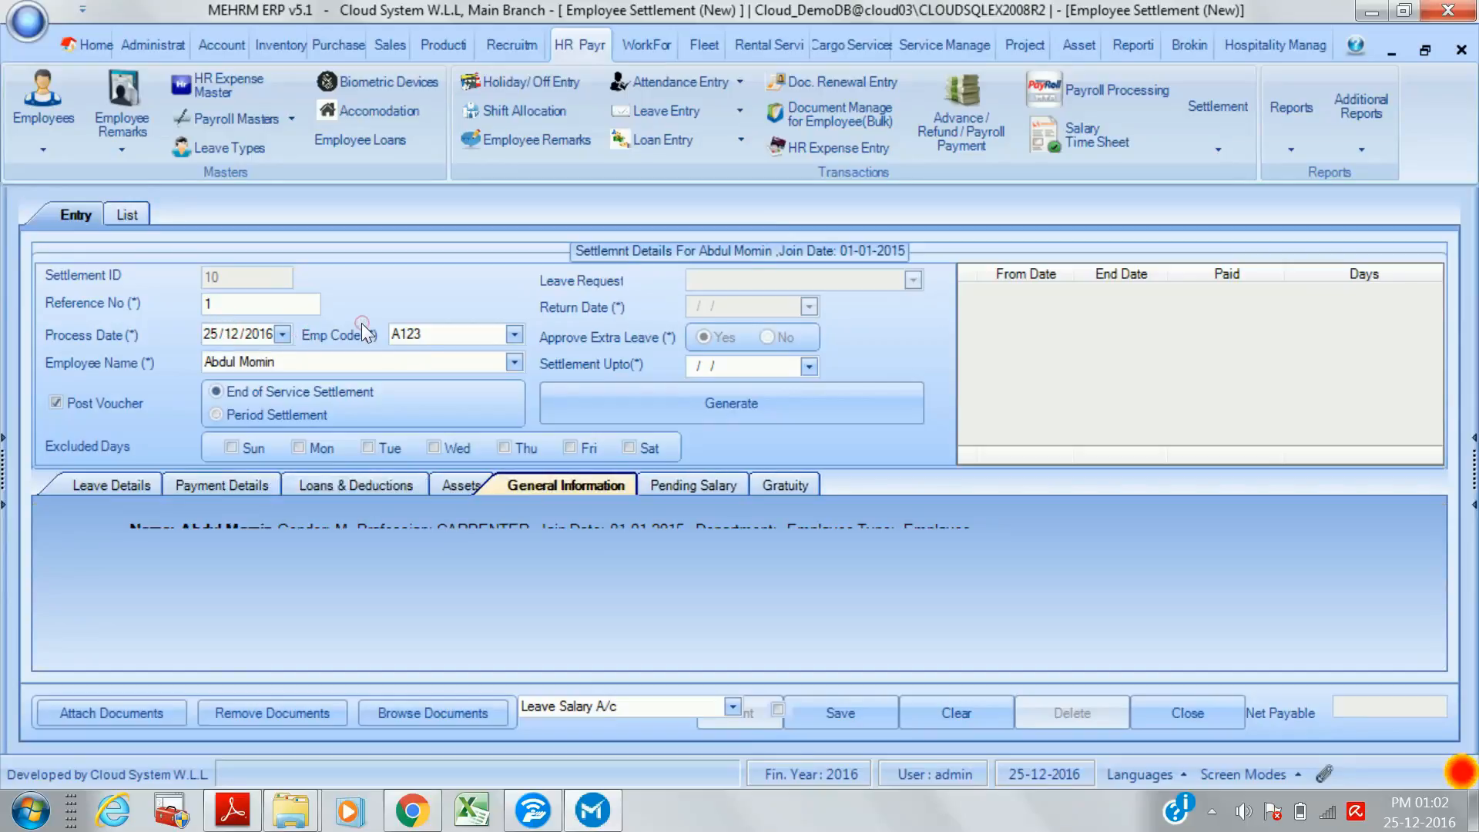
pyautogui.click(689, 489)
pyautogui.click(800, 488)
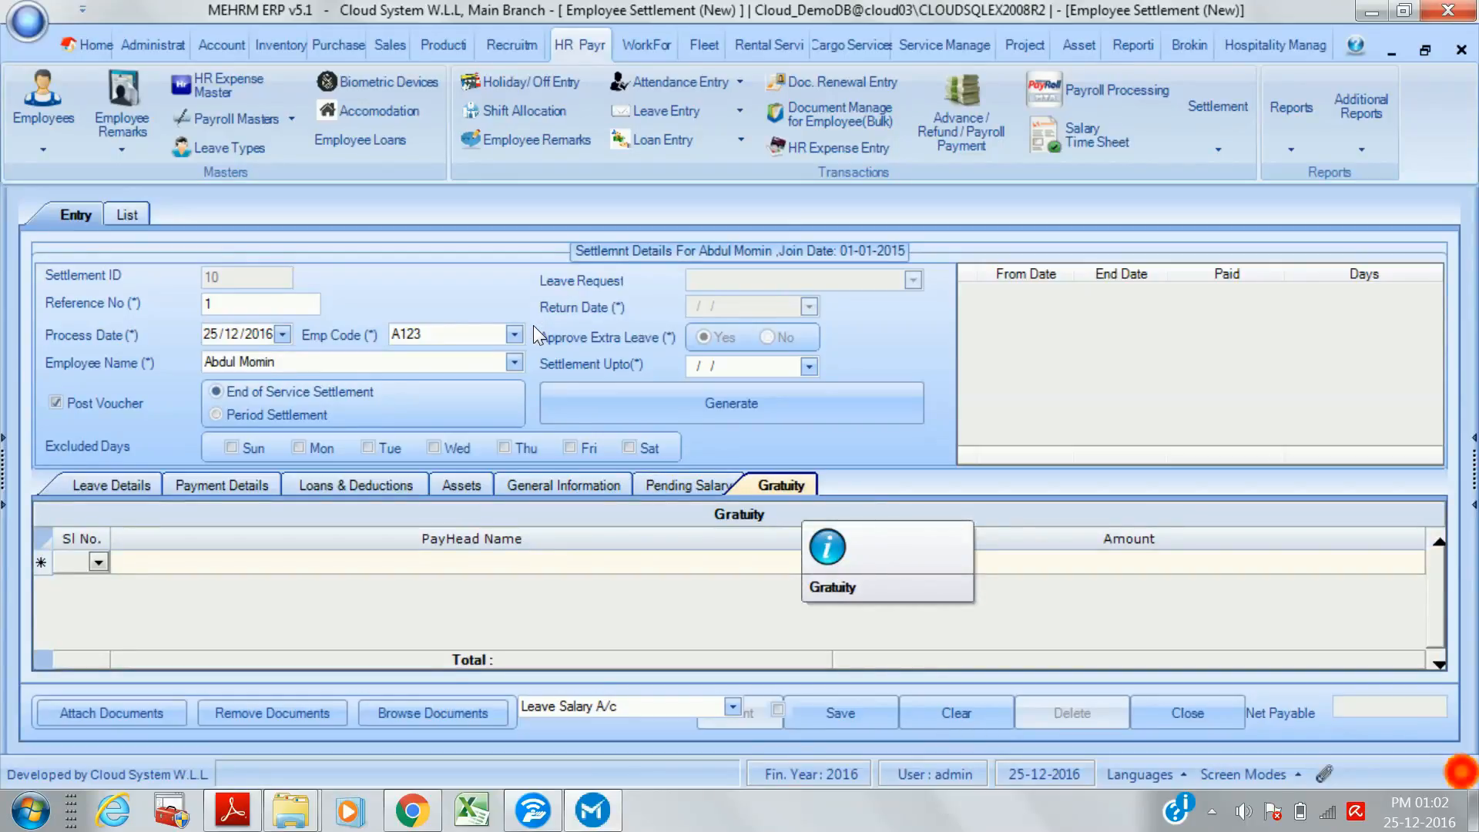
pyautogui.click(208, 498)
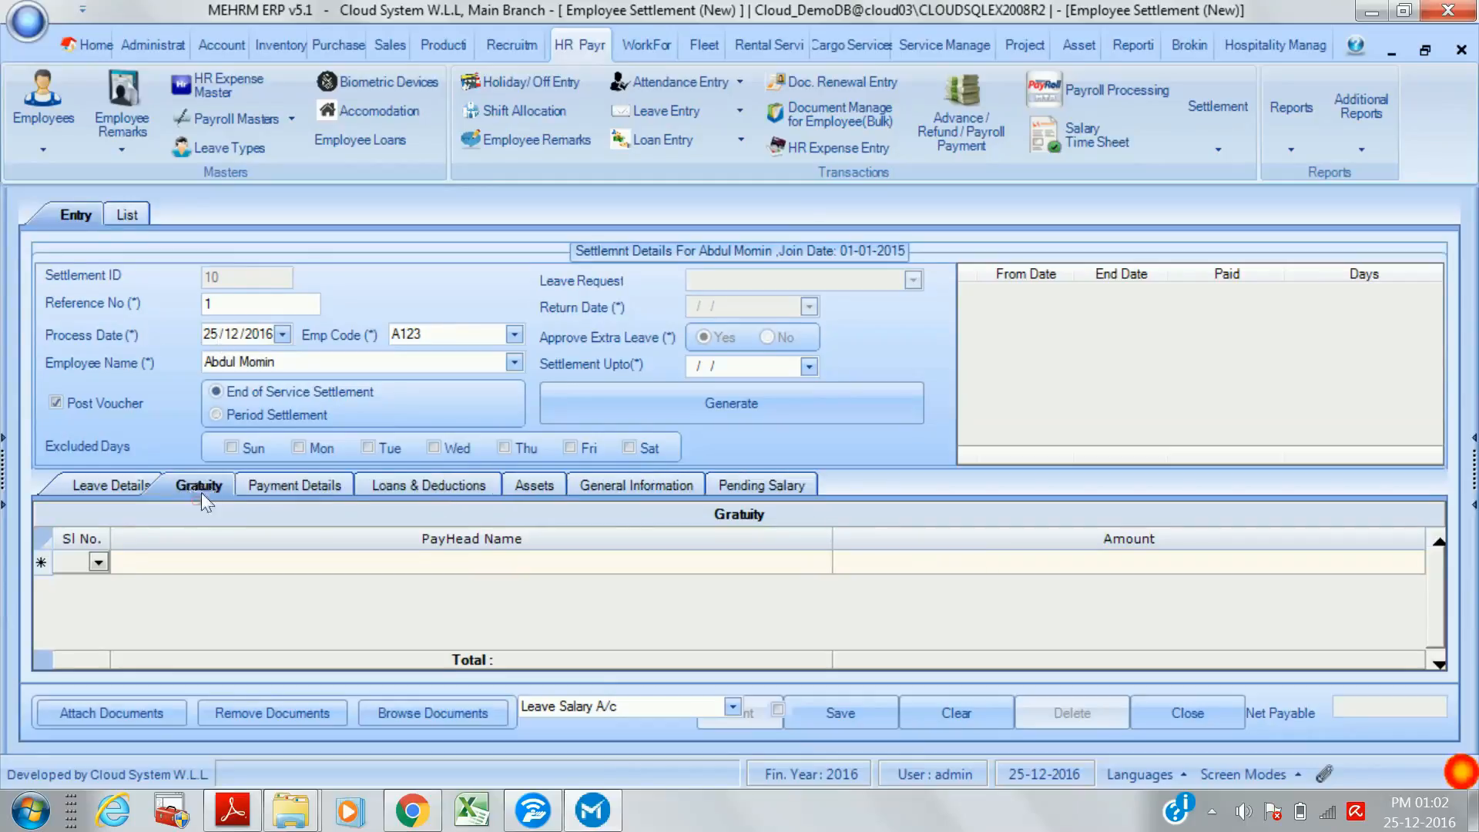
# - Return to the employee settlement's leave details and close the settlement form without saving it
pyautogui.click(117, 486)
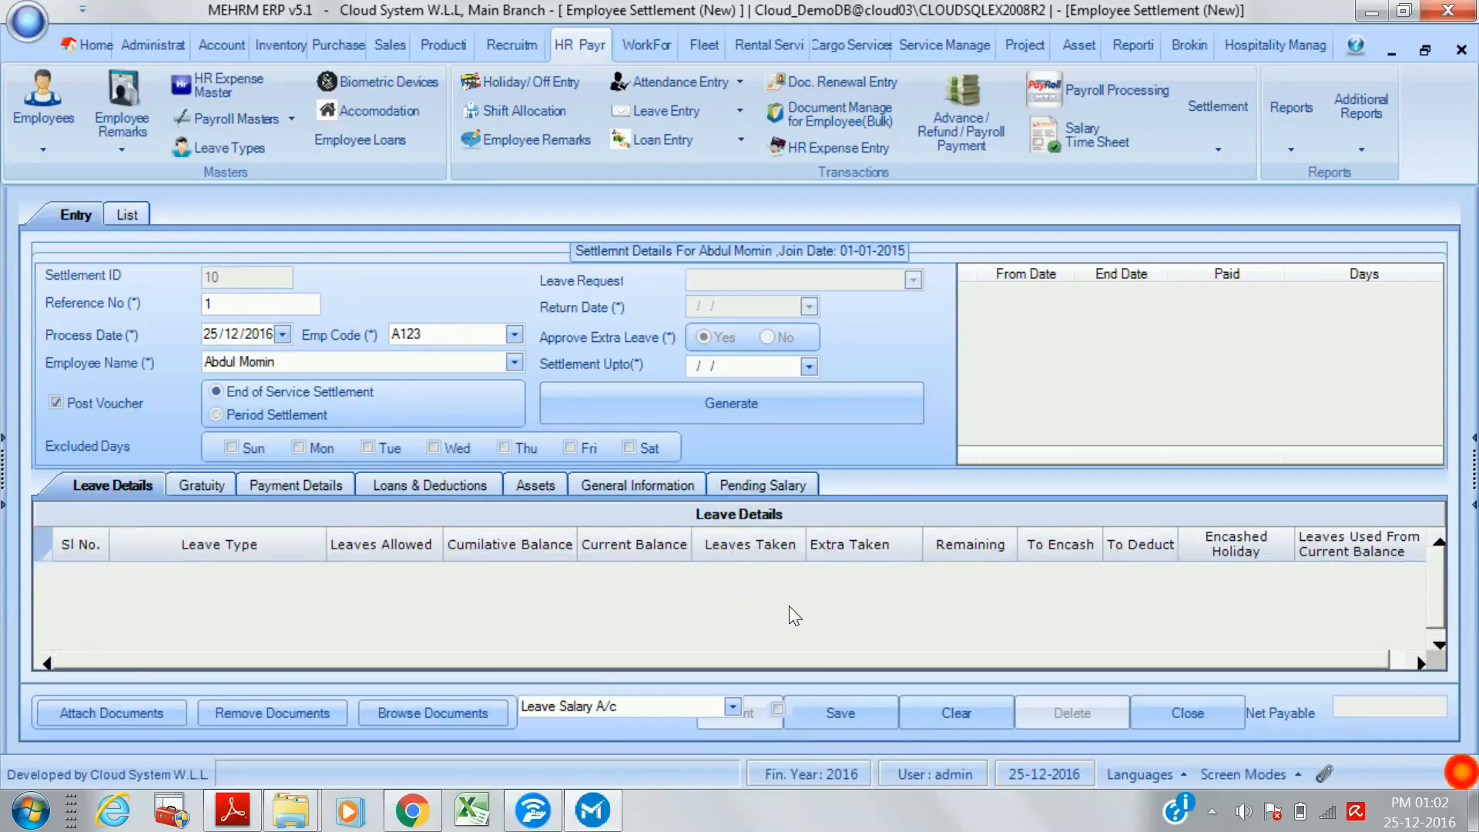
pyautogui.click(1228, 709)
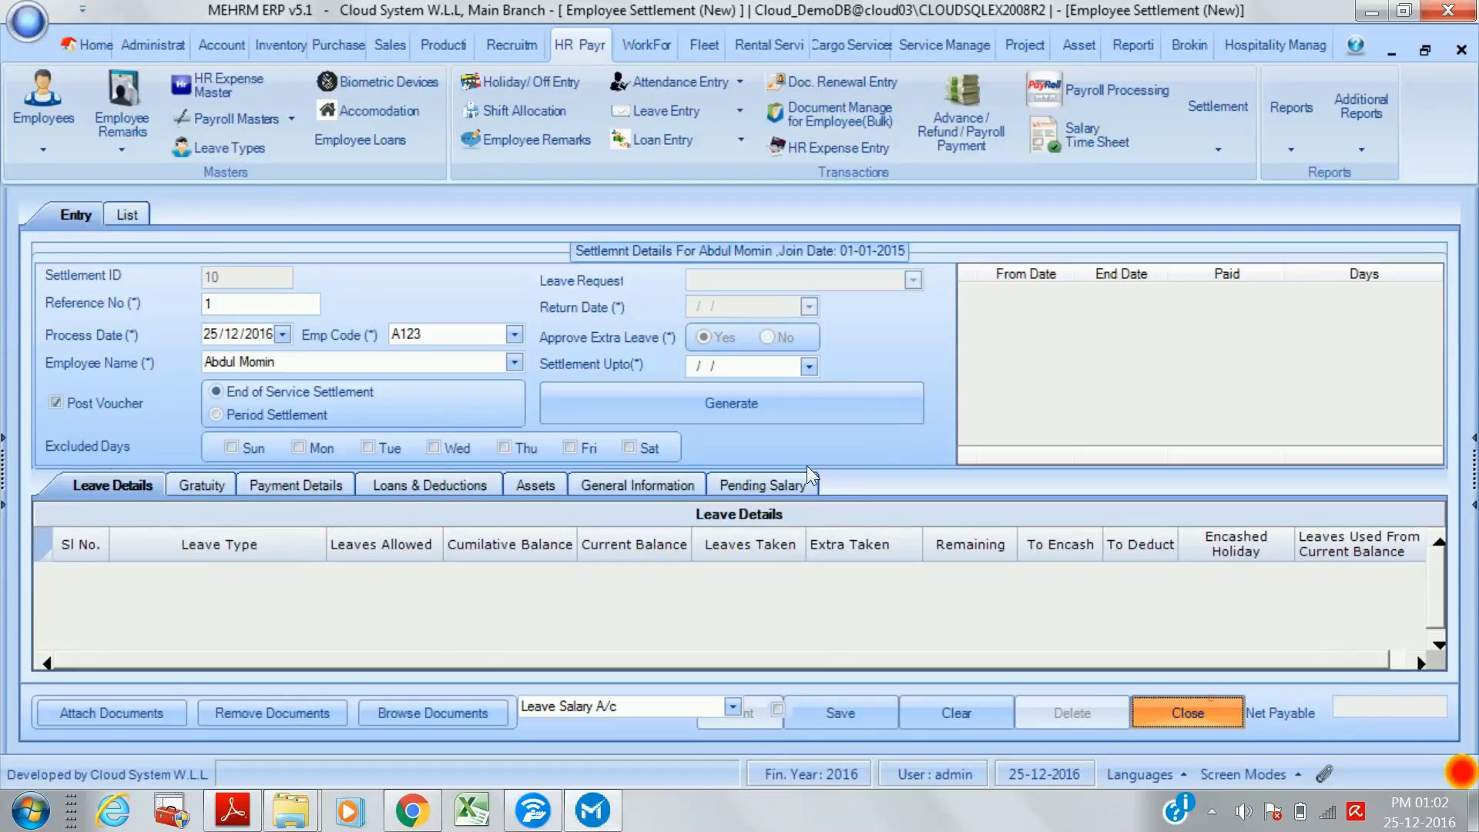
pyautogui.click(793, 511)
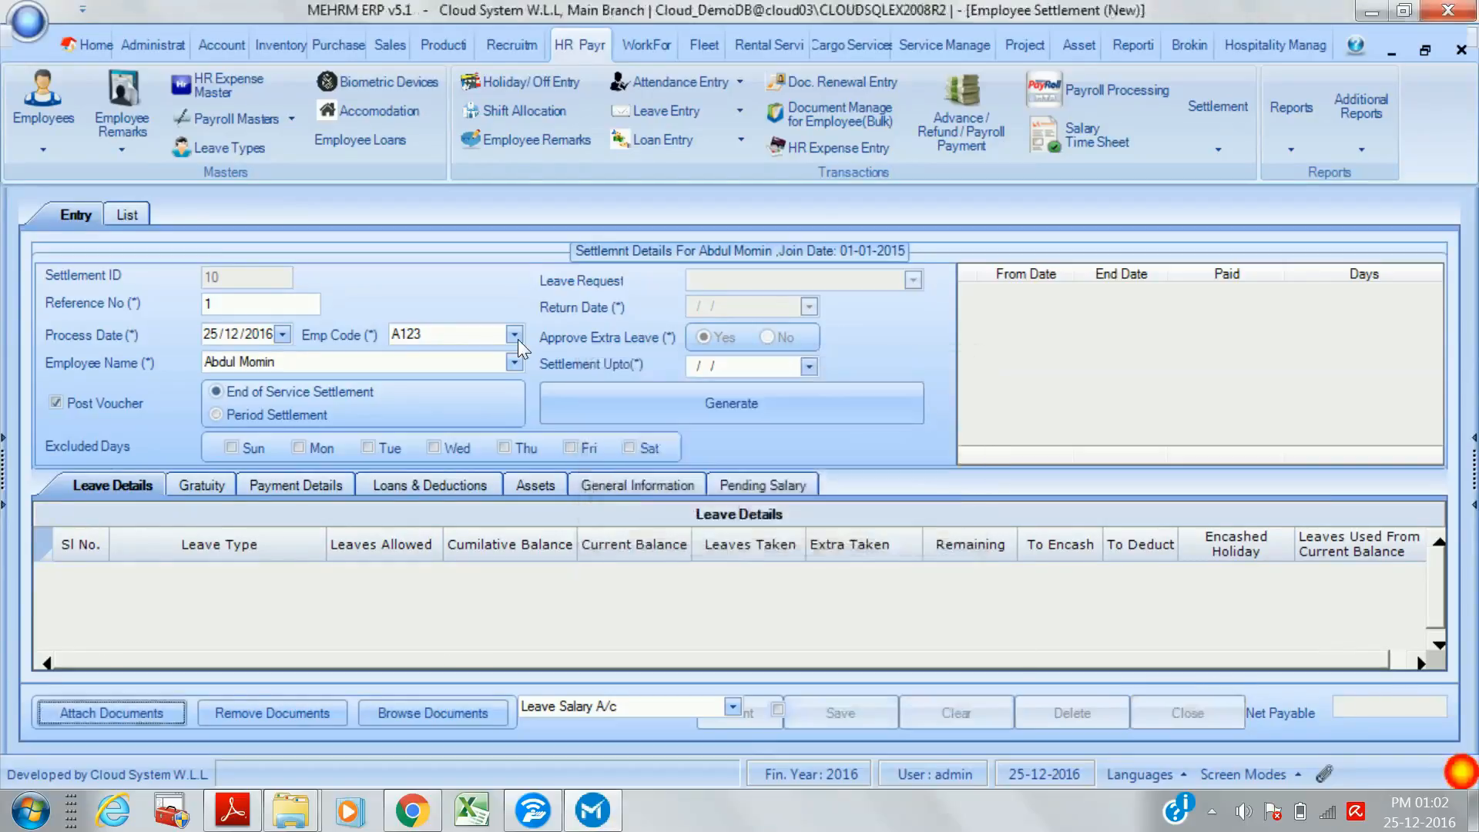
# - Look through the HR payroll reports and additional reports, open the WPS Salary Transfer Report, and close it
pyautogui.click(1291, 150)
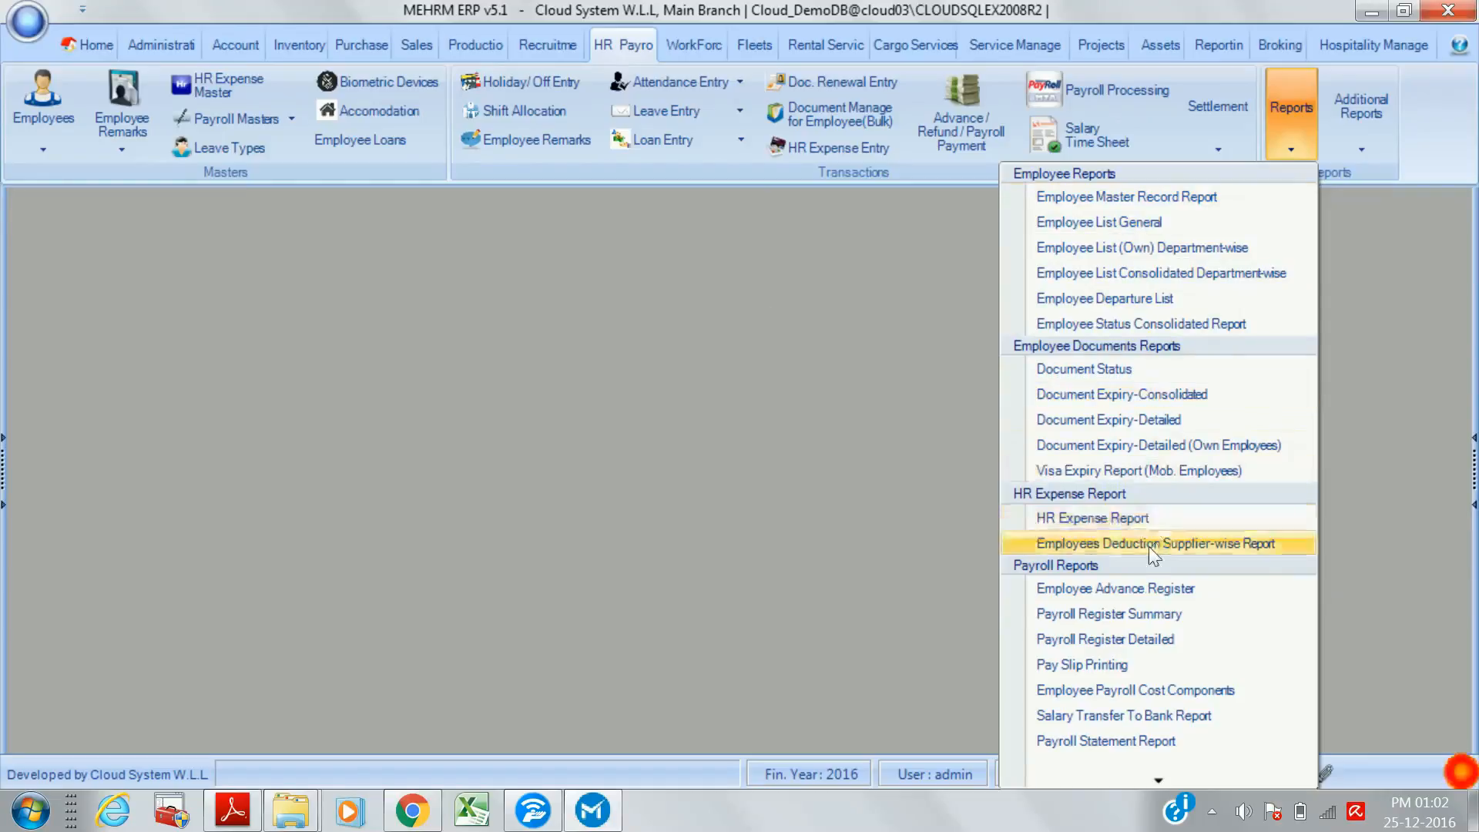
pyautogui.click(1356, 145)
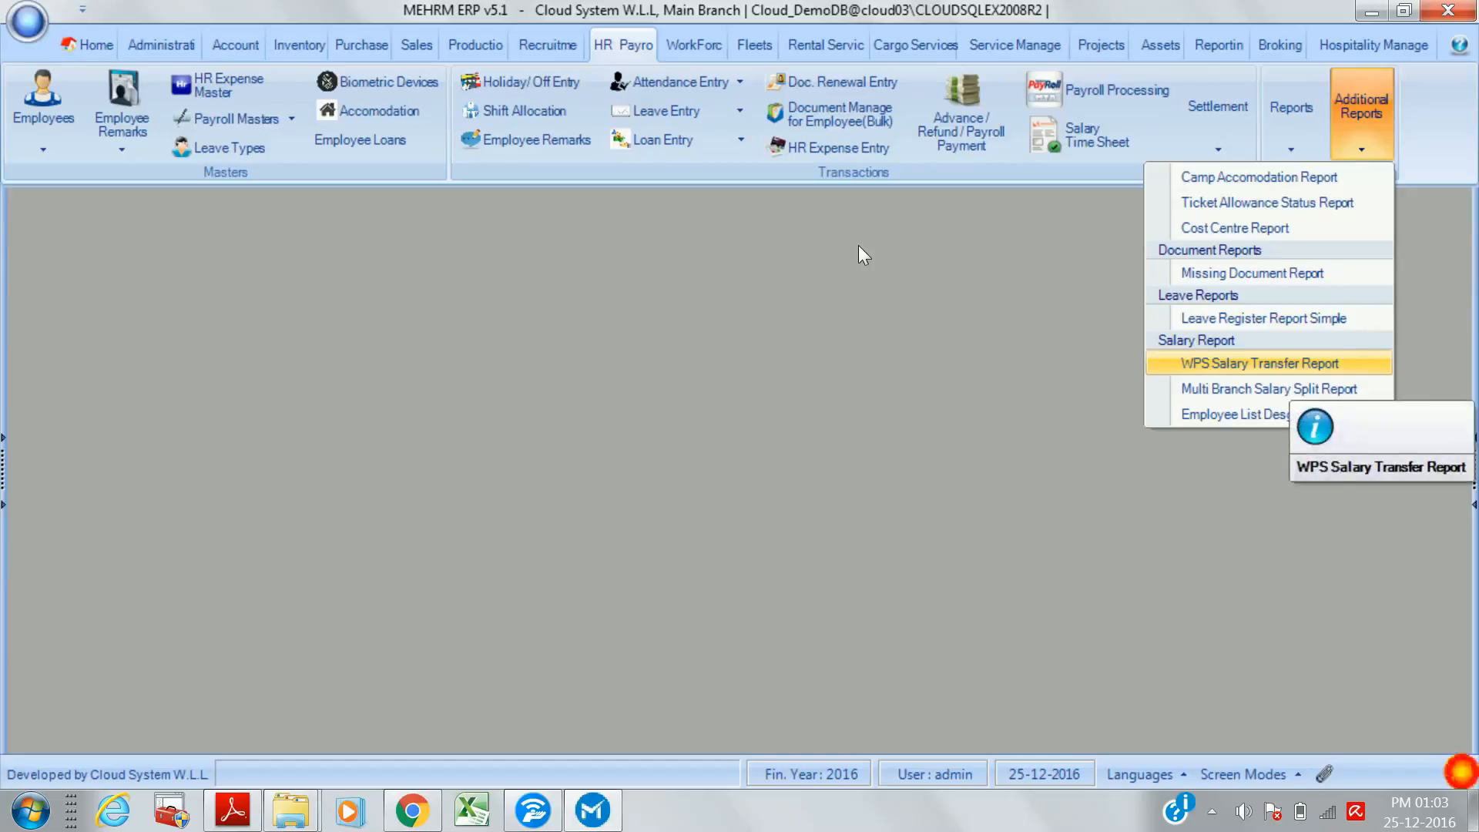
pyautogui.click(1289, 368)
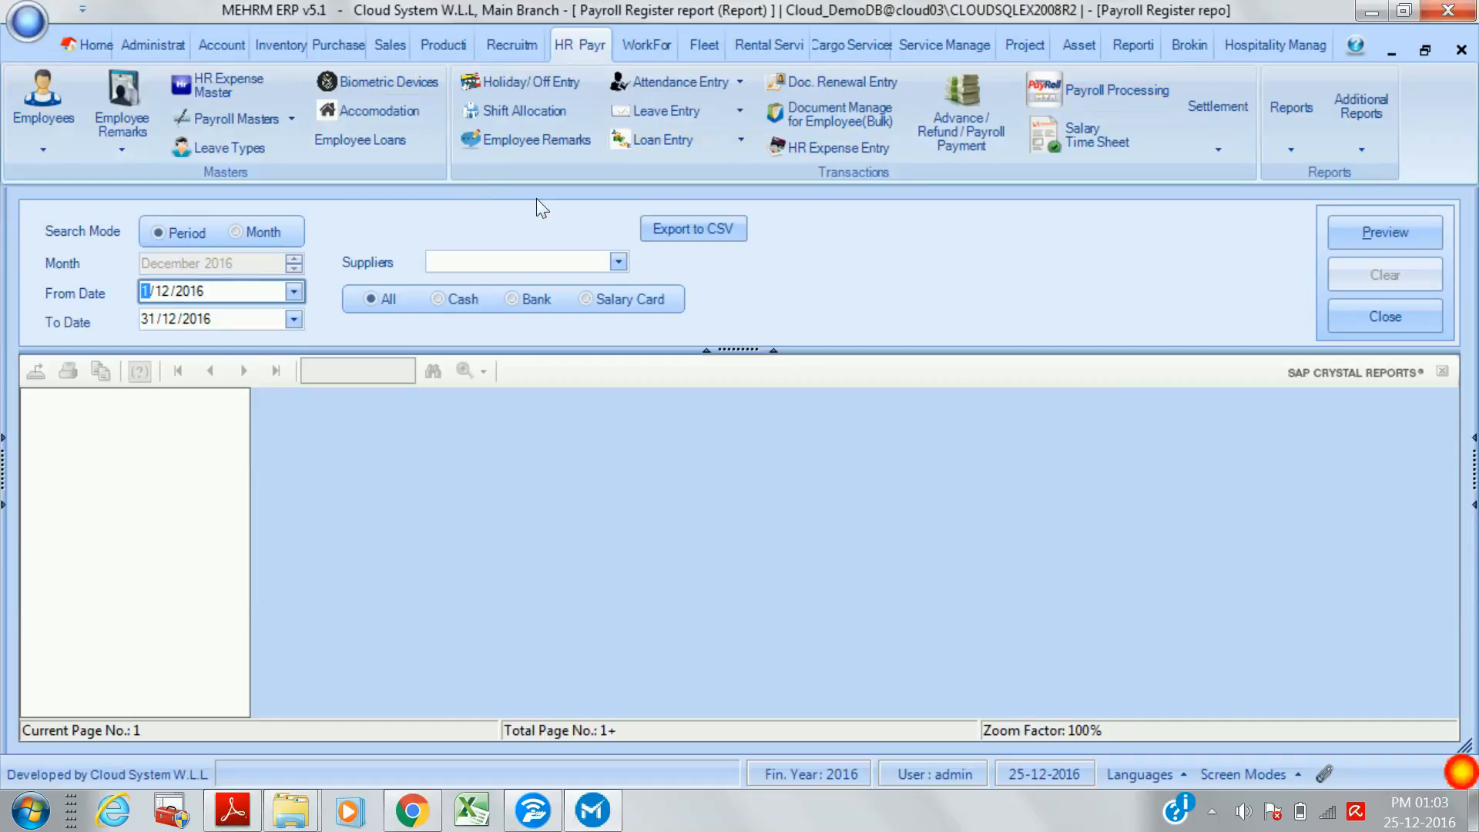
pyautogui.click(1420, 322)
# - Open the Multi Branch Salary Split Report, select Branch B as its branch, and close the report
pyautogui.click(1363, 153)
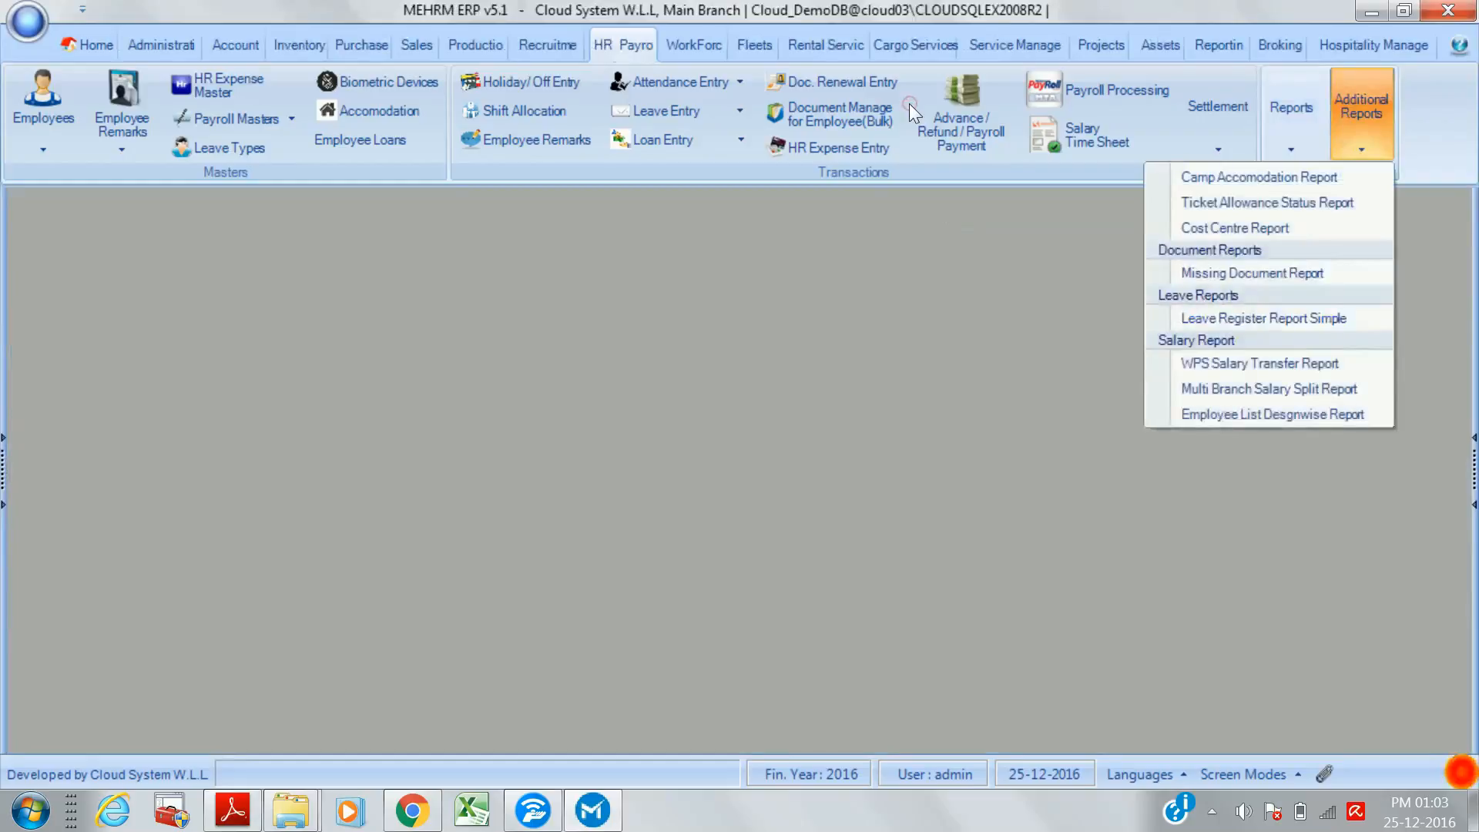
pyautogui.click(1284, 392)
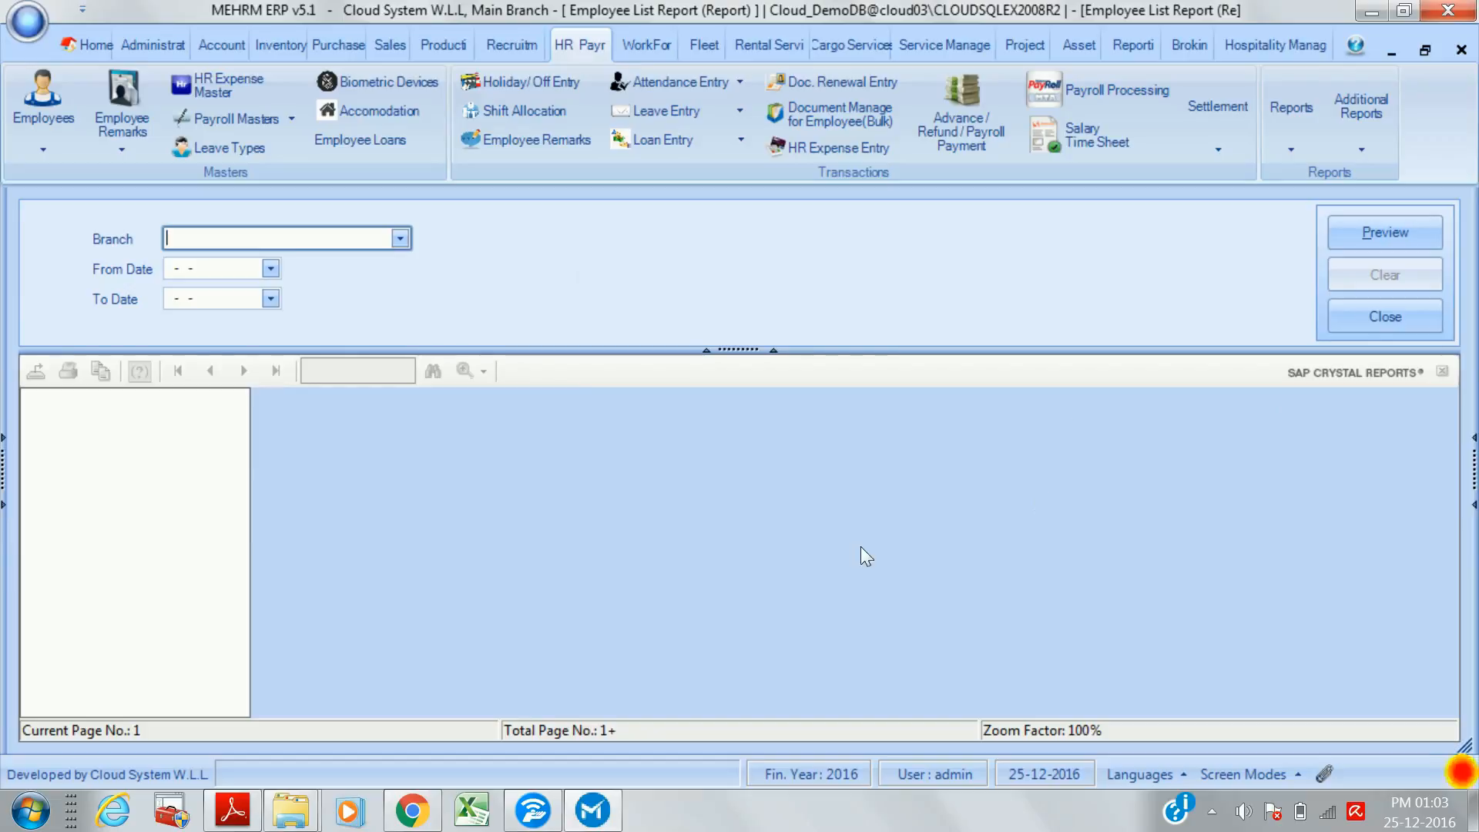
pyautogui.click(405, 232)
pyautogui.click(305, 279)
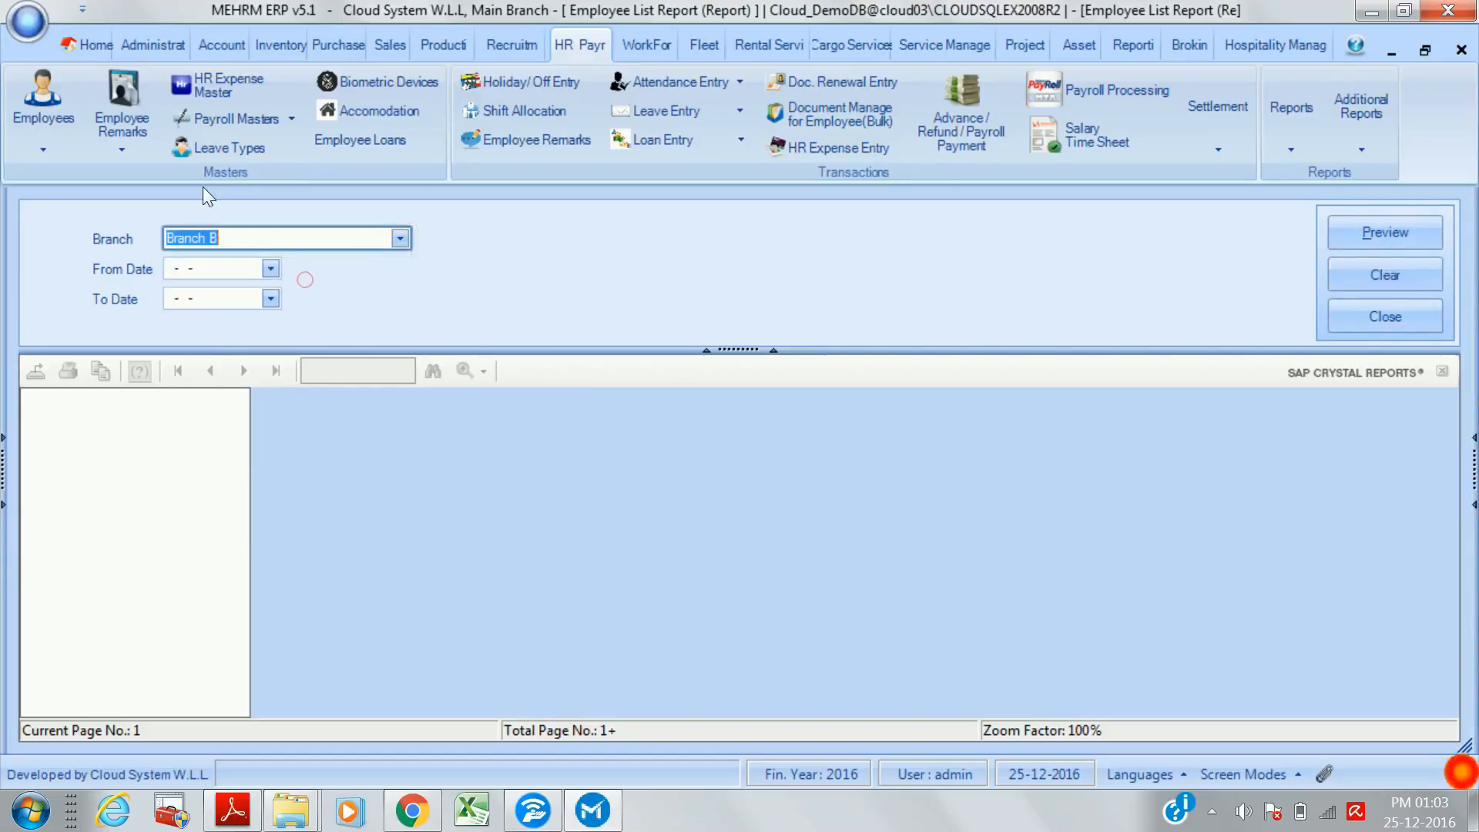
pyautogui.click(1385, 317)
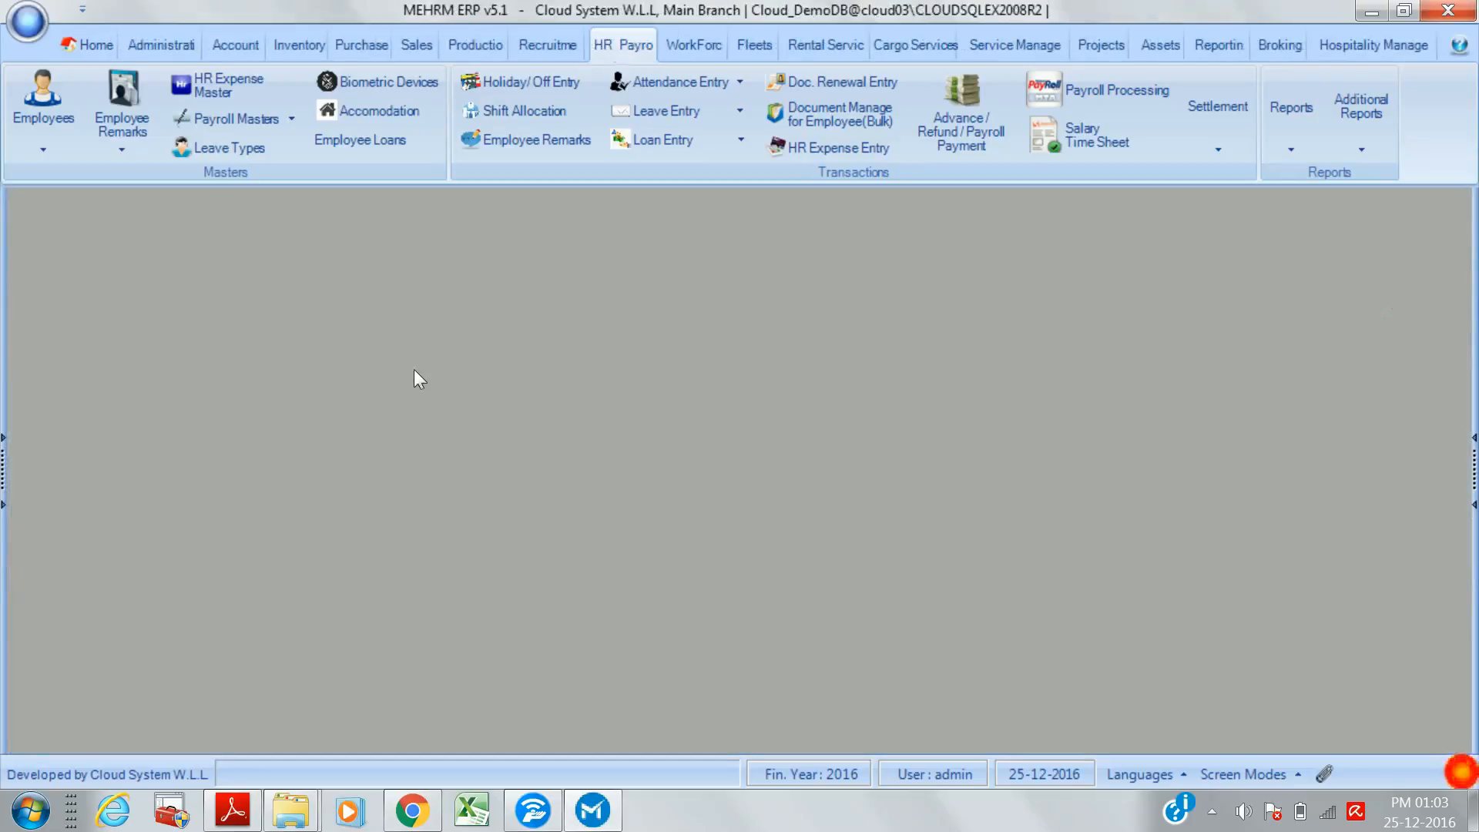
pyautogui.click(1213, 813)
pyautogui.click(1173, 705)
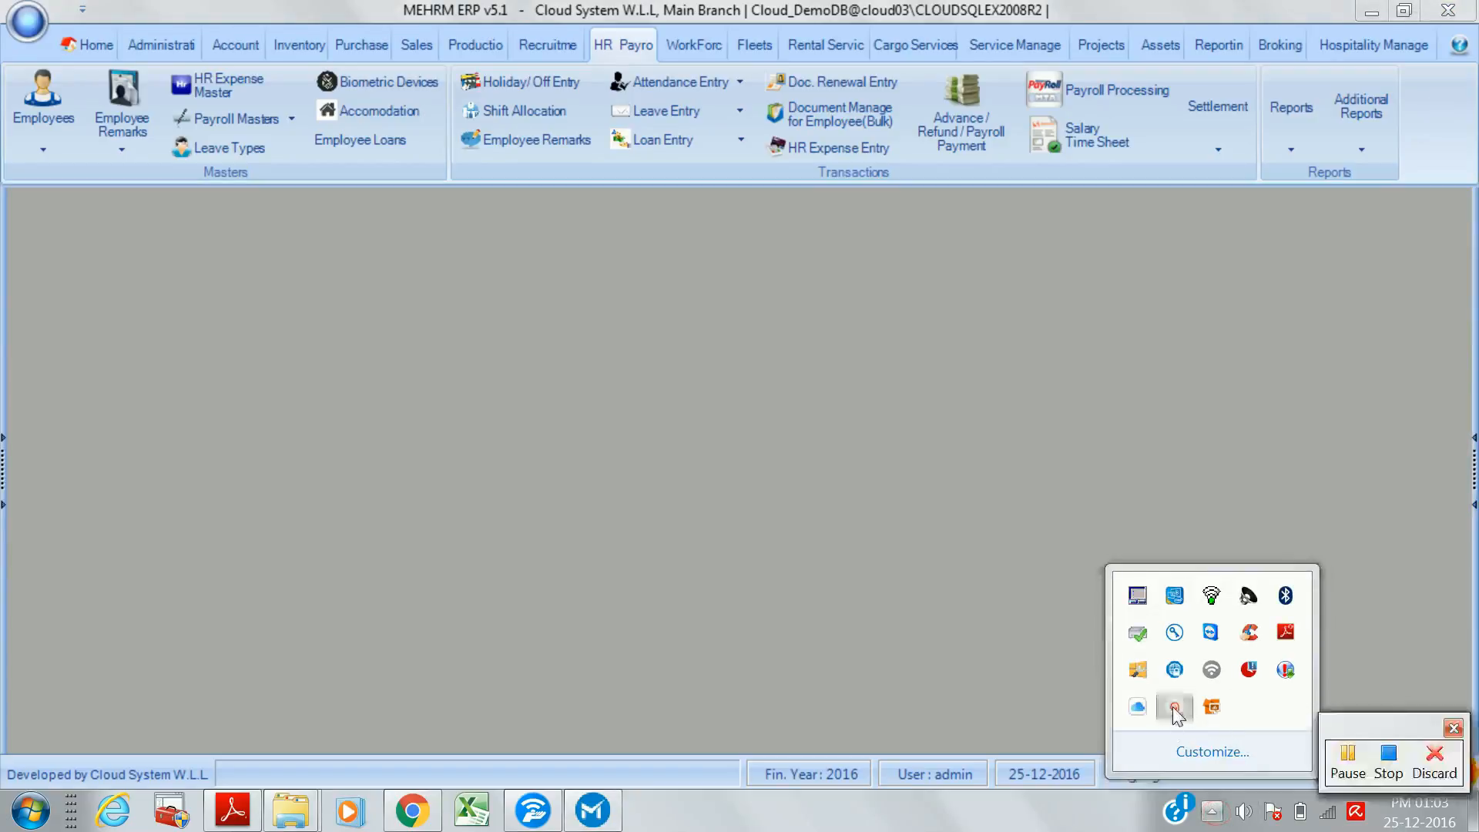
pyautogui.click(1348, 762)
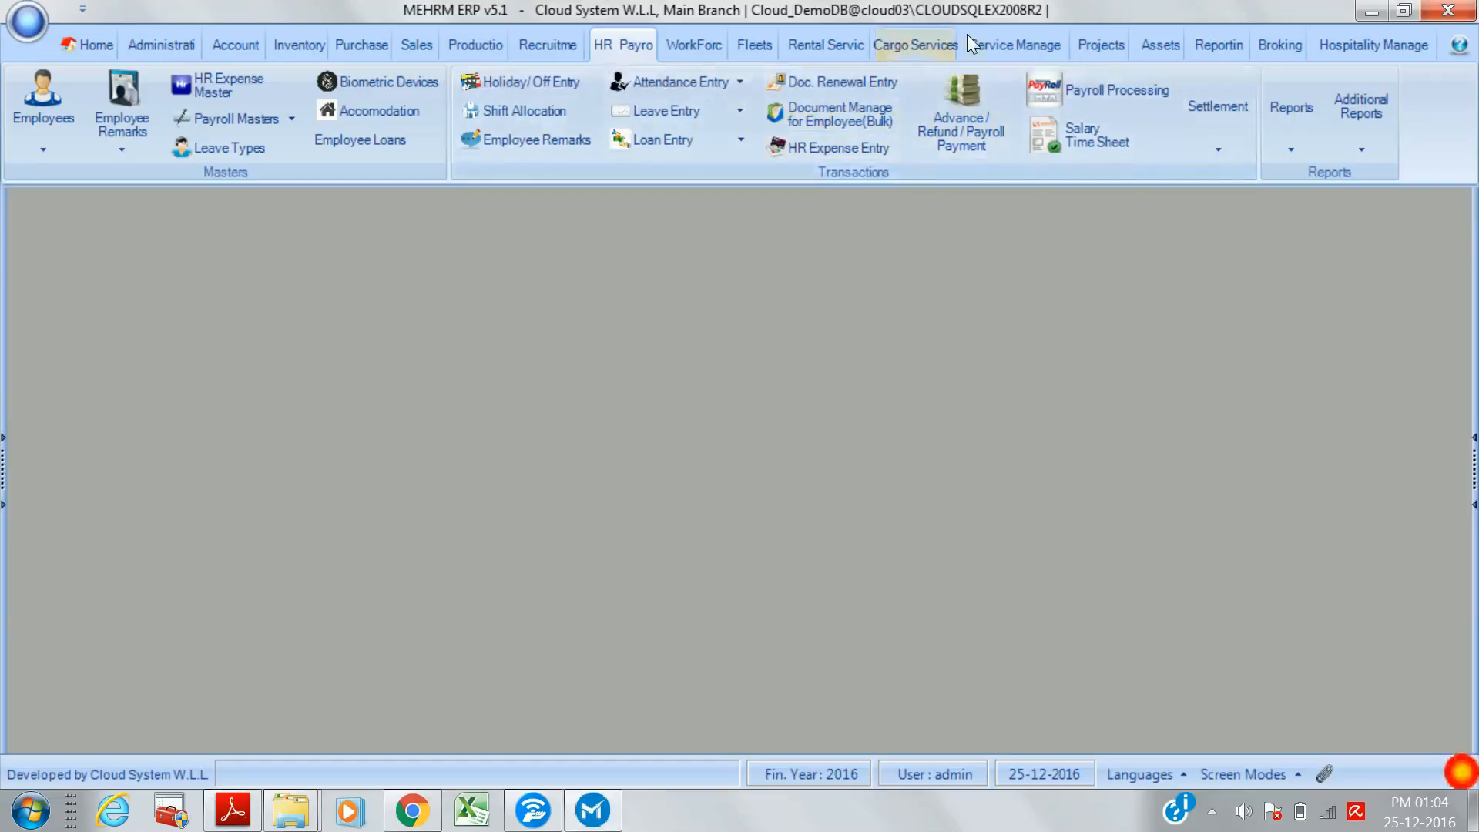
# - In the Projects module, open the BOQ component "Brief Description of the Works" from the bill of quantity master list
pyautogui.click(1102, 46)
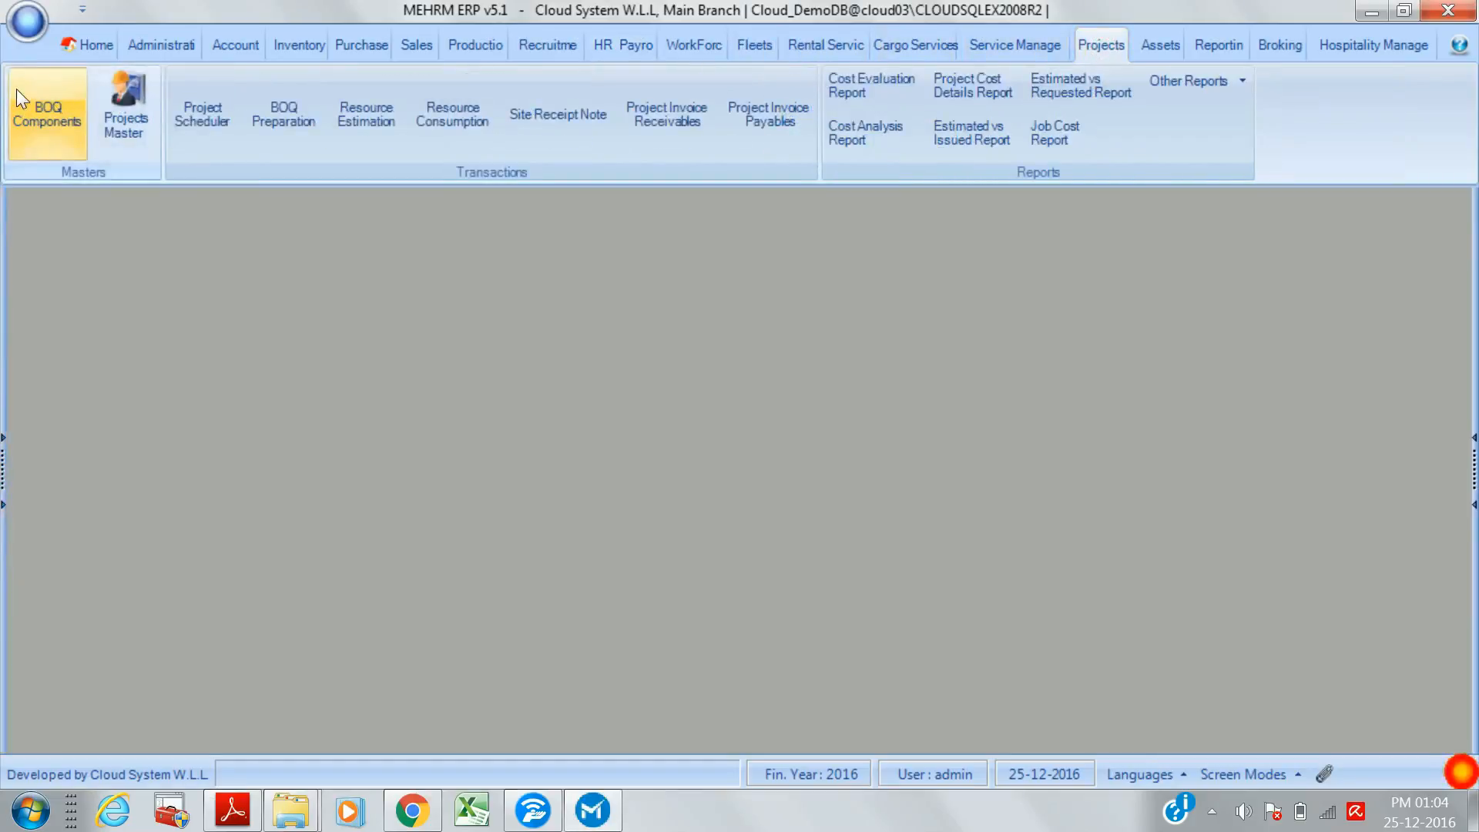
pyautogui.click(39, 123)
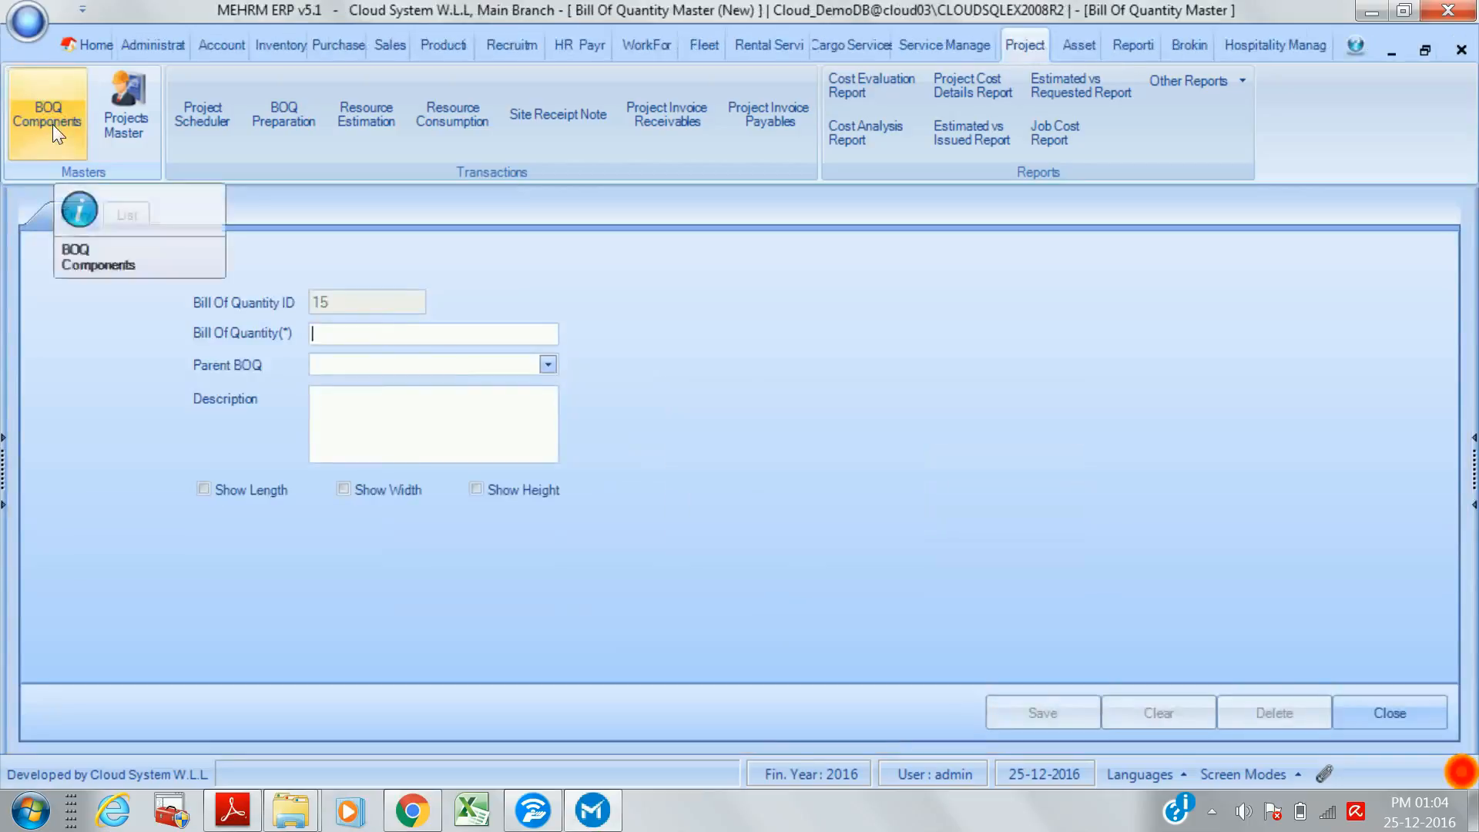
pyautogui.click(126, 215)
pyautogui.doubleClick(262, 389)
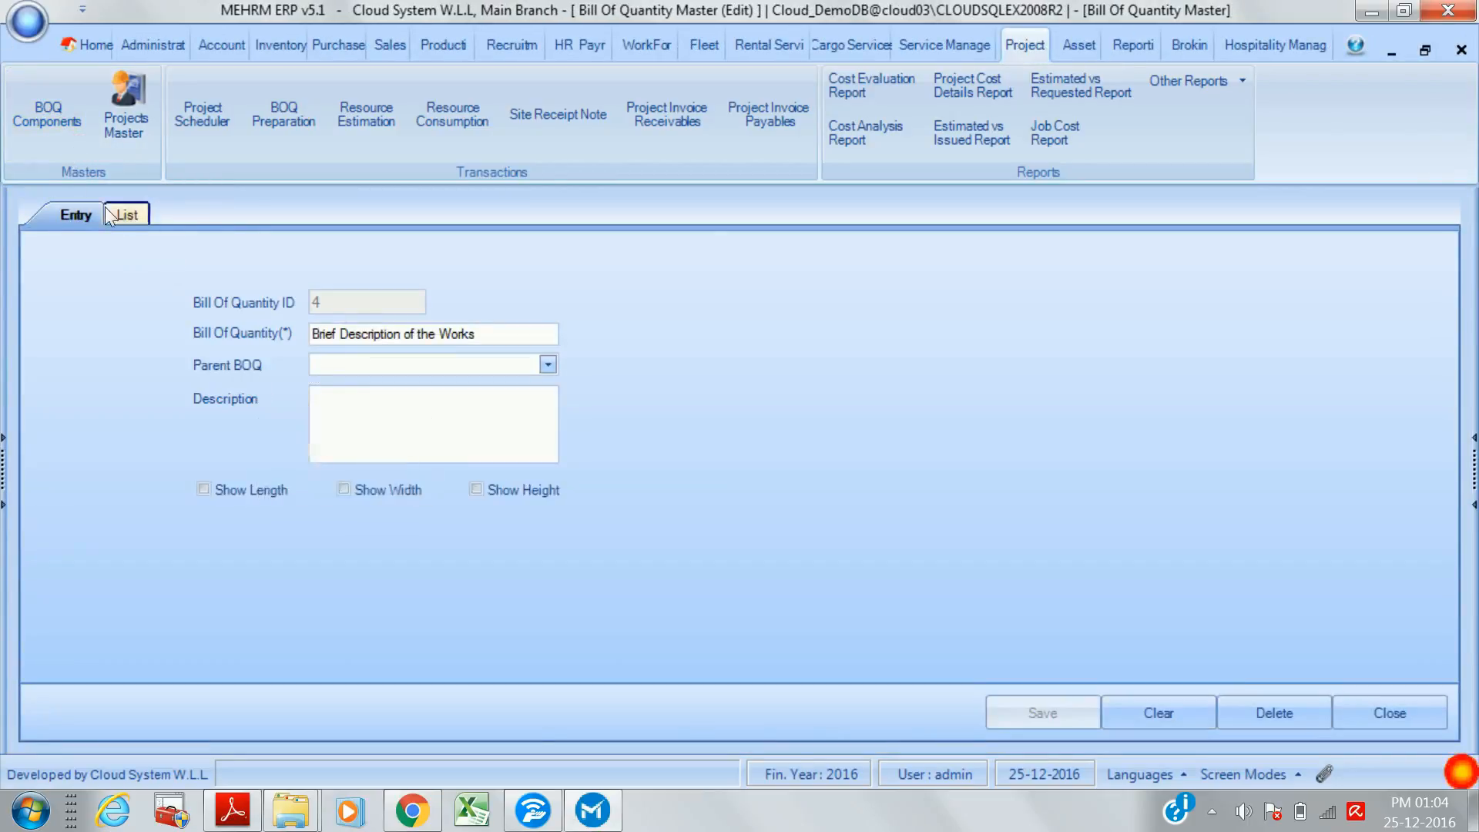
# - Open the Bench Code project from the Projects Master list
pyautogui.click(123, 124)
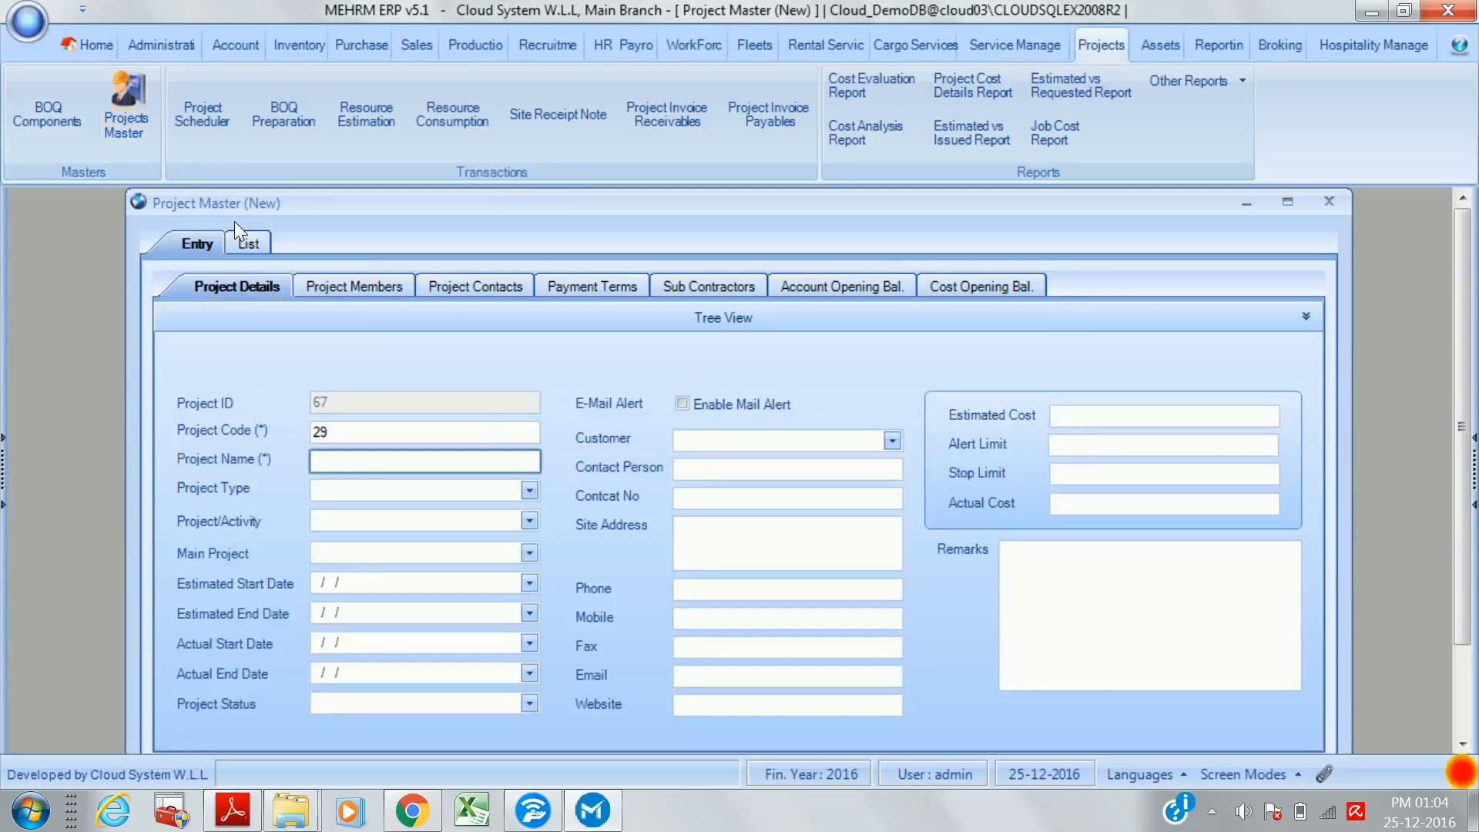
pyautogui.click(248, 243)
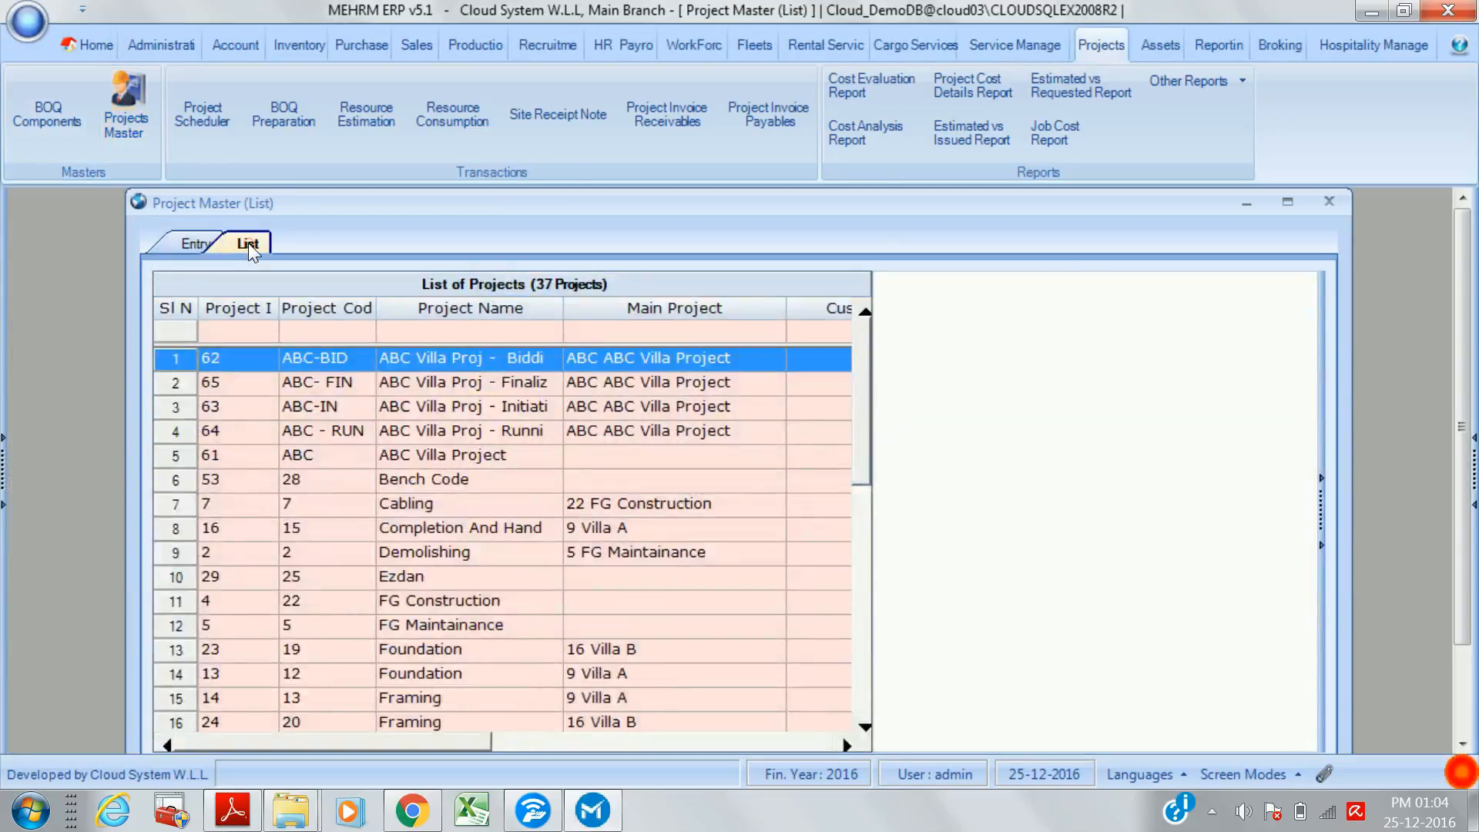
pyautogui.click(461, 487)
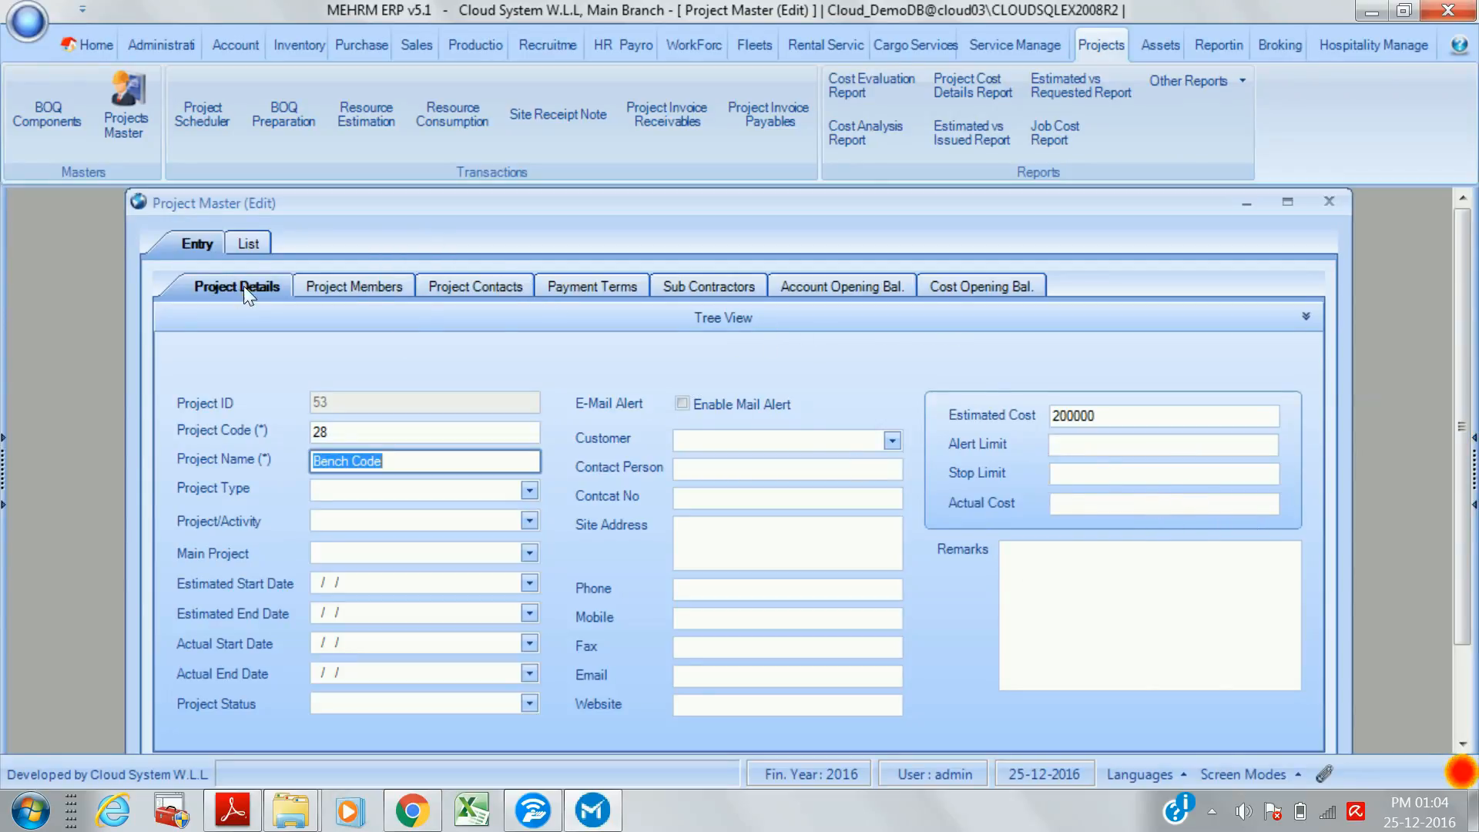
# - Review the project's members, contacts, payment terms, subcontractors, account and cost opening balances, and close the open project and BOQ master forms
pyautogui.click(380, 285)
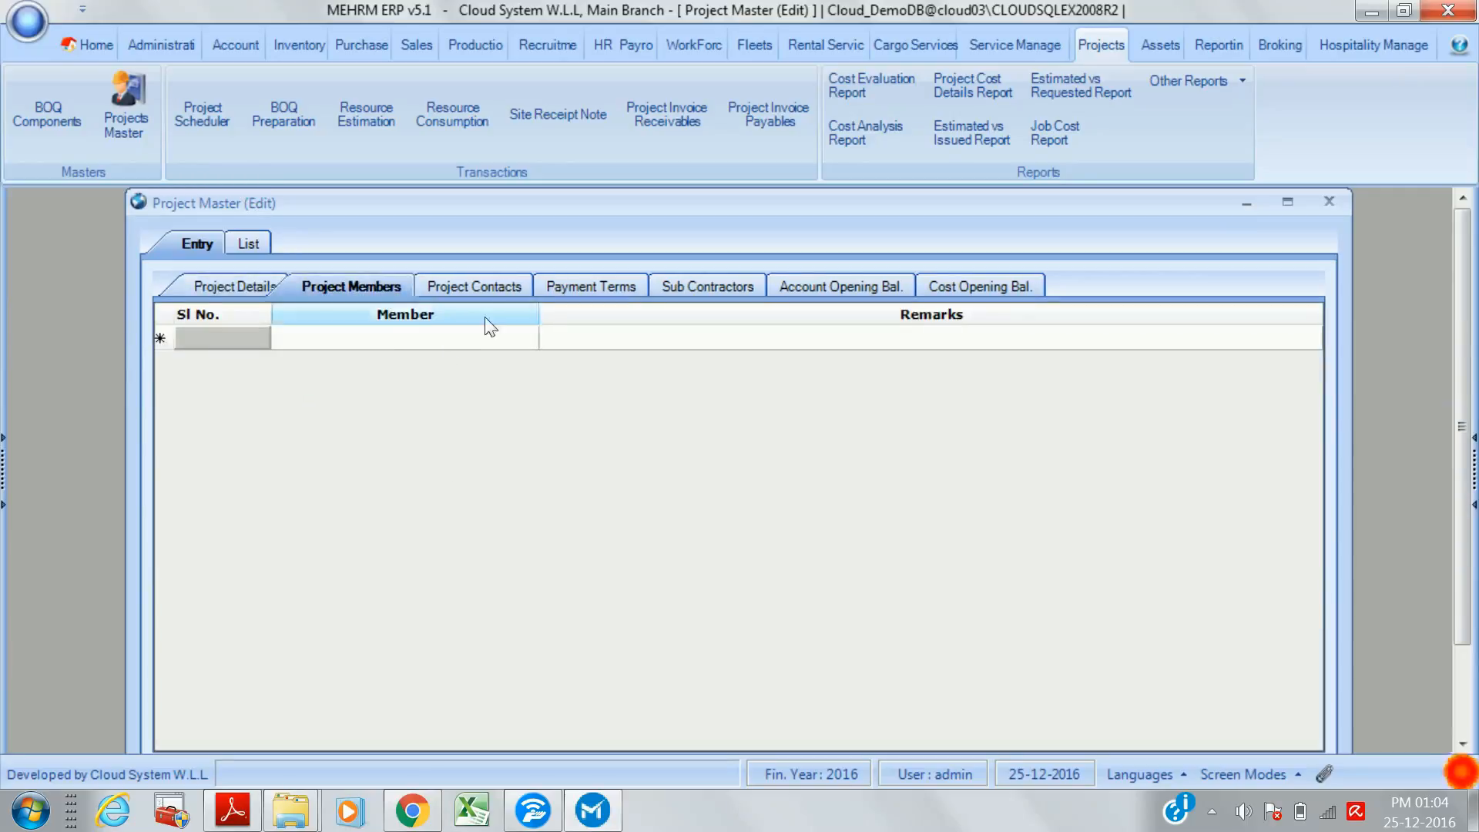
pyautogui.click(514, 290)
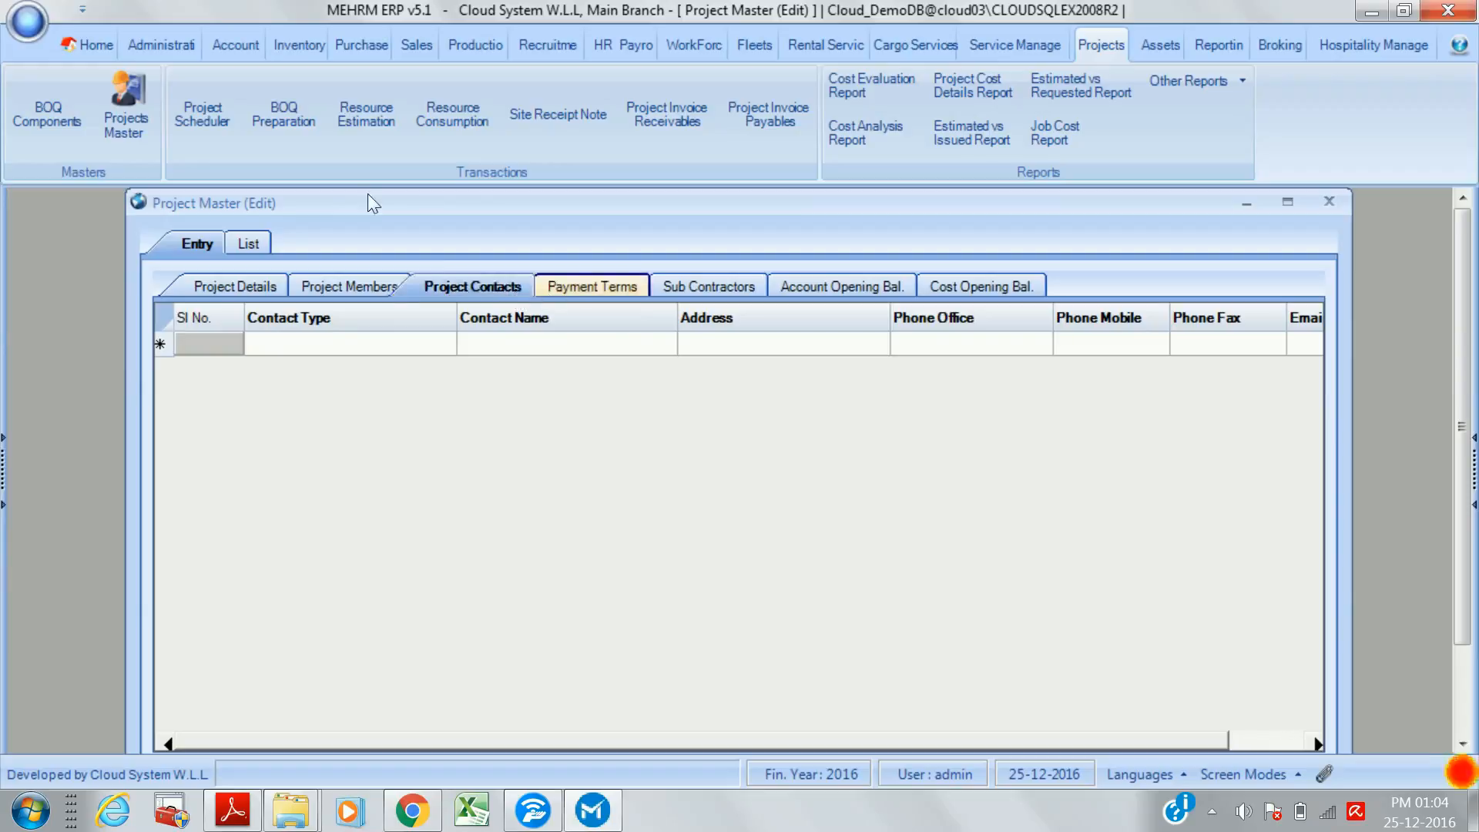
pyautogui.click(589, 286)
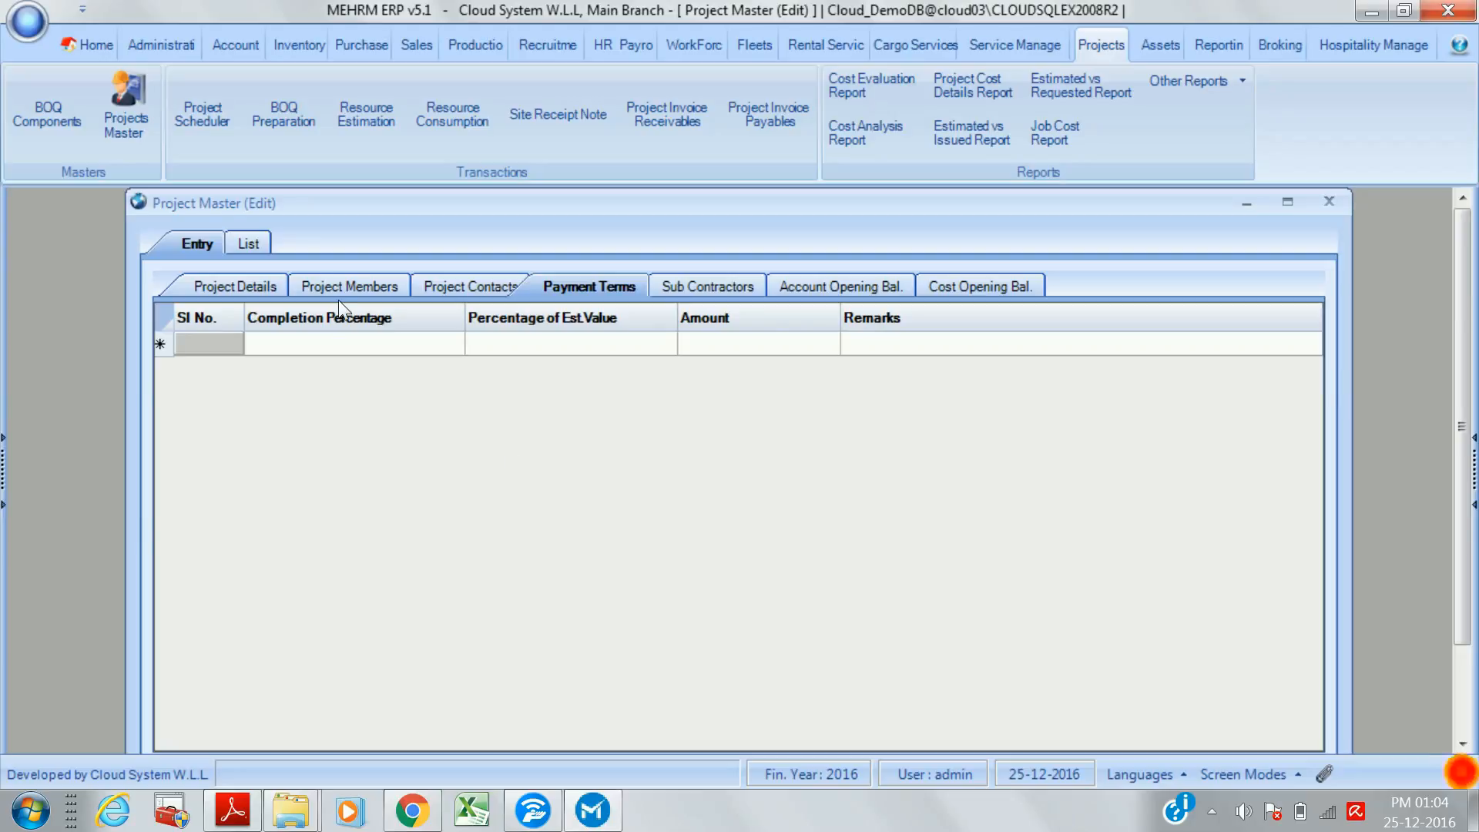
pyautogui.click(678, 290)
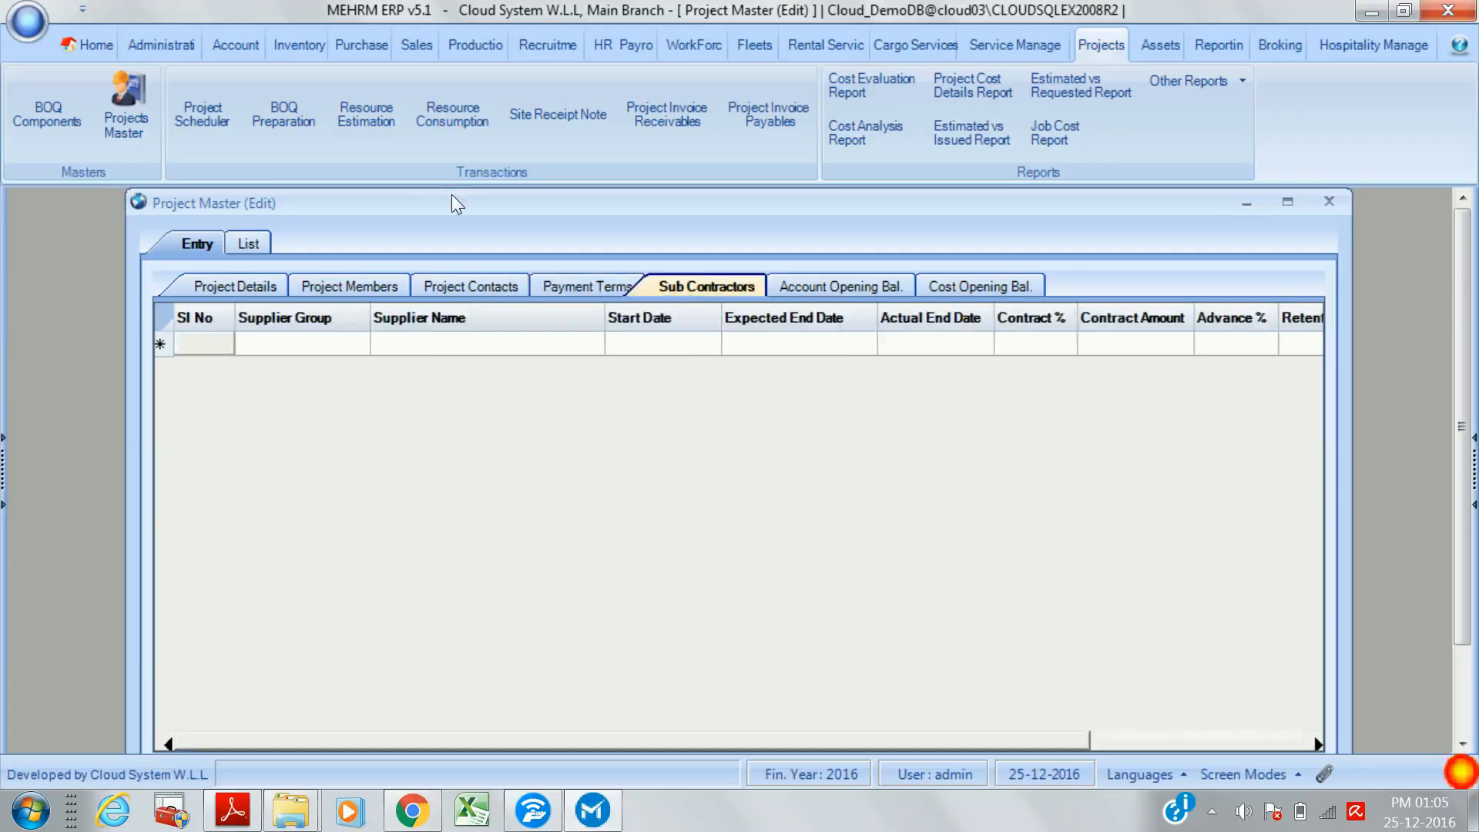
pyautogui.click(859, 285)
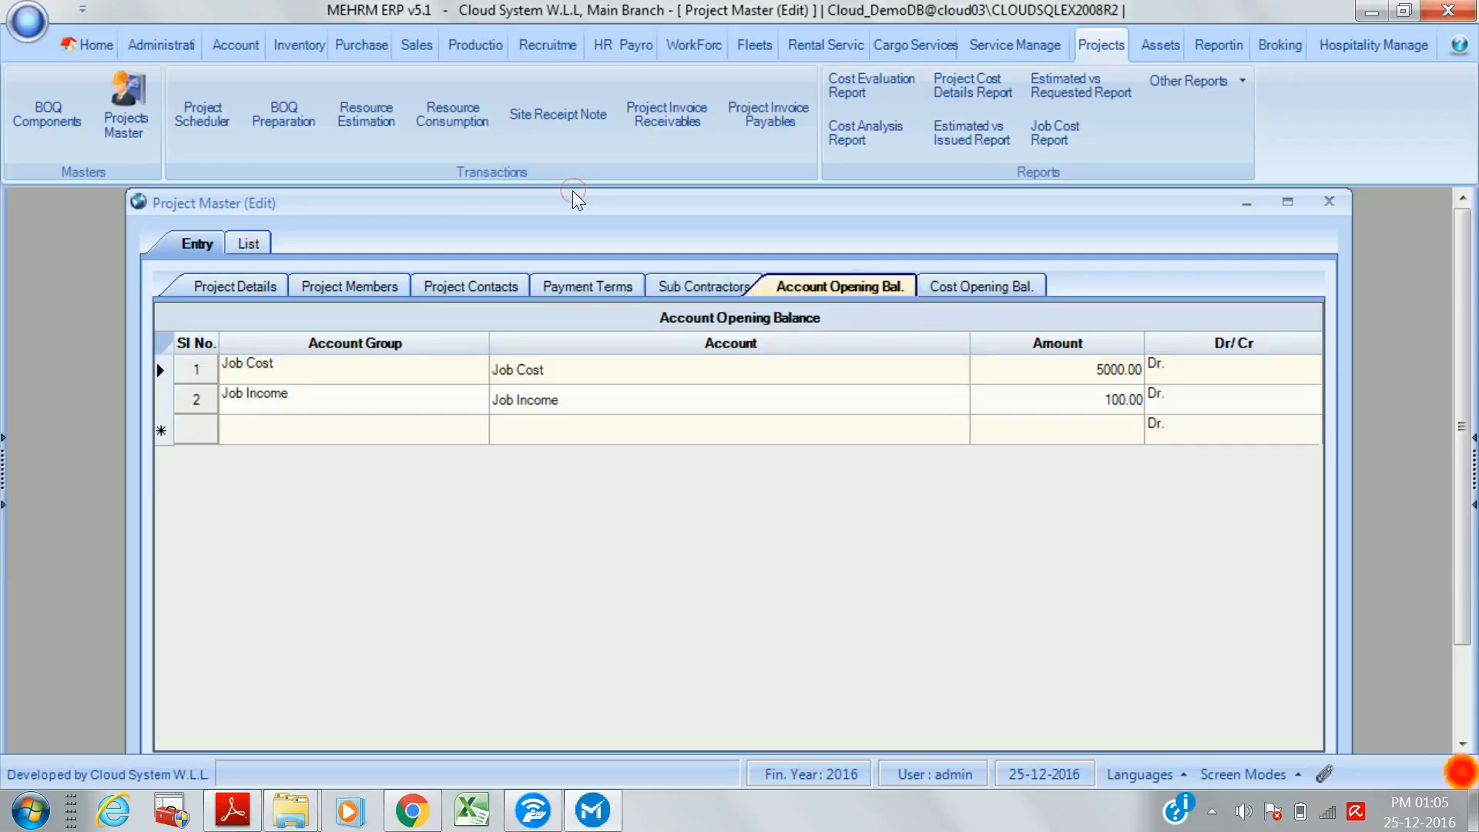
pyautogui.click(1010, 292)
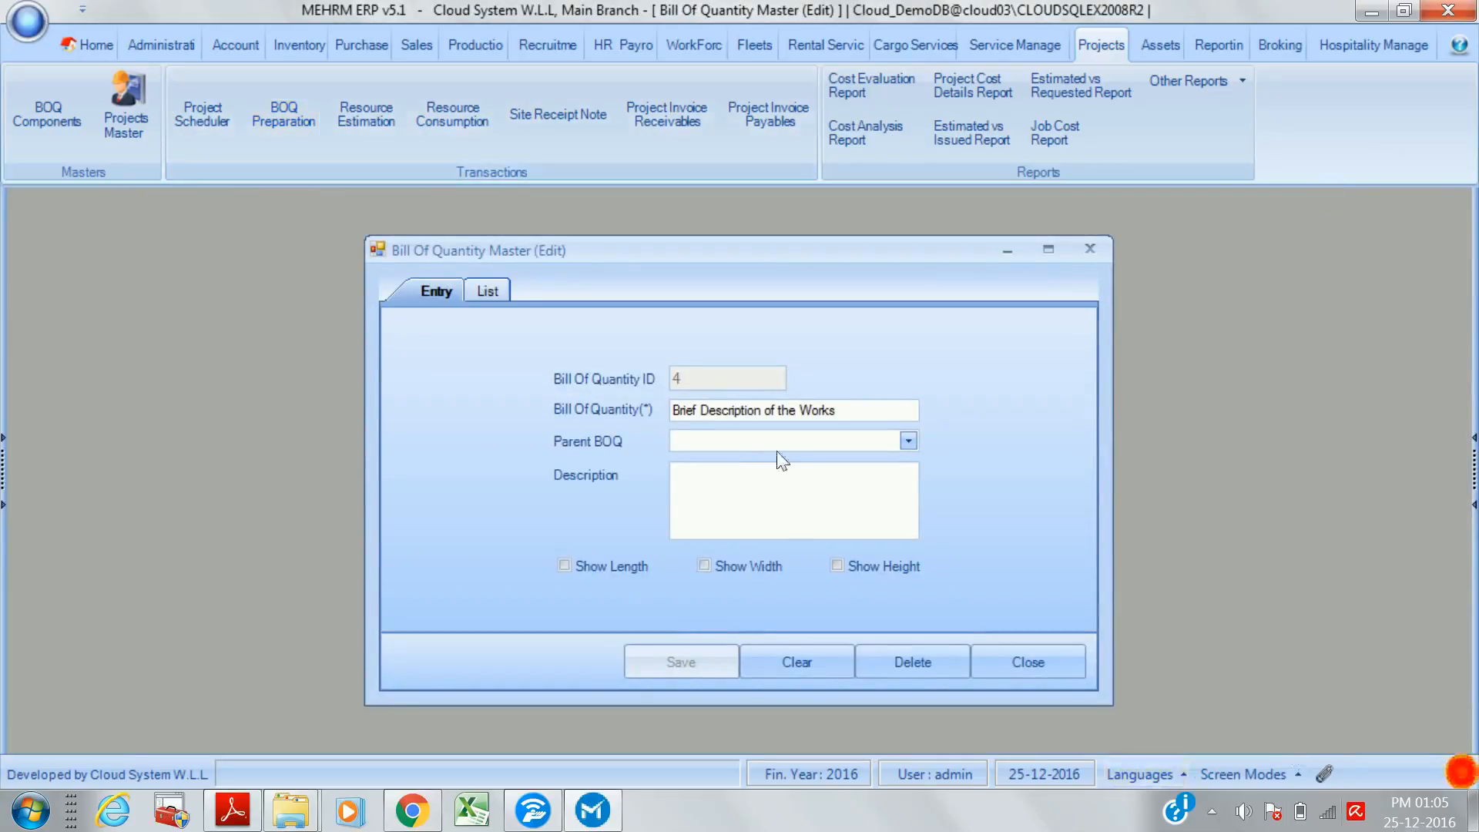
pyautogui.click(1059, 672)
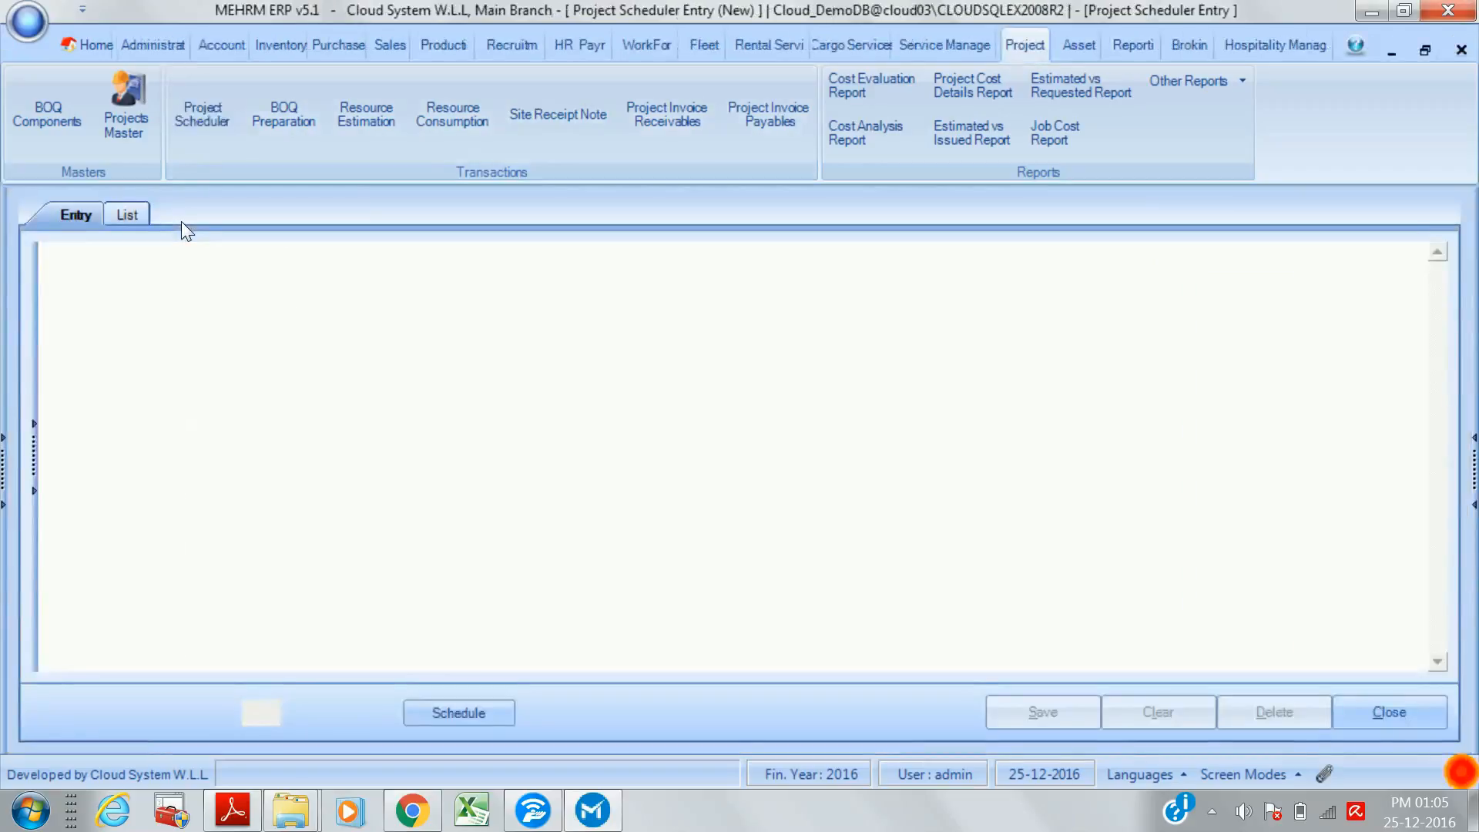
# - Open the General project's schedule from the Project Scheduler list, and close the scheduler
pyautogui.click(124, 215)
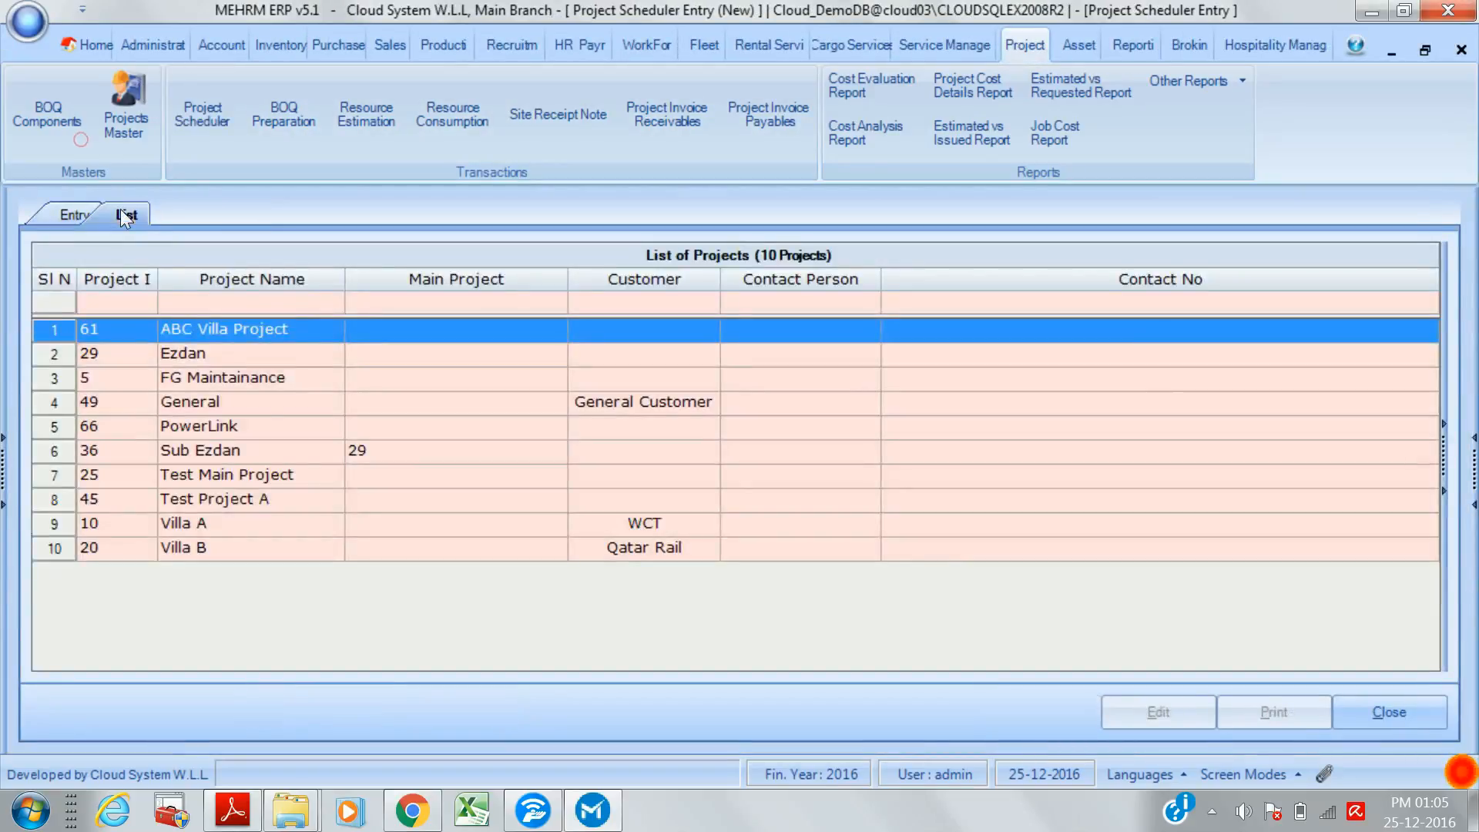
pyautogui.click(254, 397)
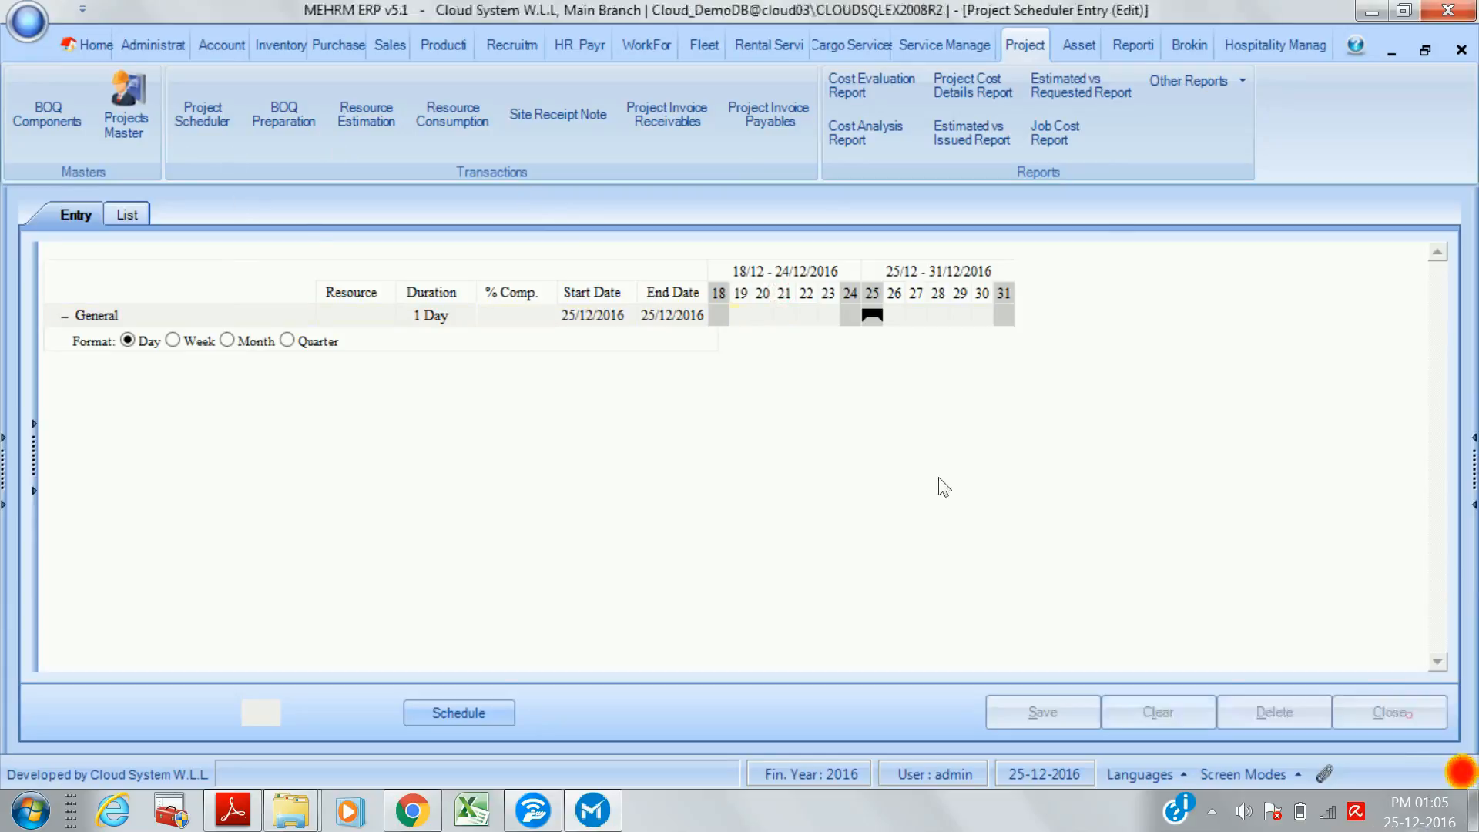
pyautogui.click(1389, 712)
# - Open the Demolishing project's bill of quantity dated 24-05-2014 with reference 1 from the BOQ Preparation list
pyautogui.click(290, 116)
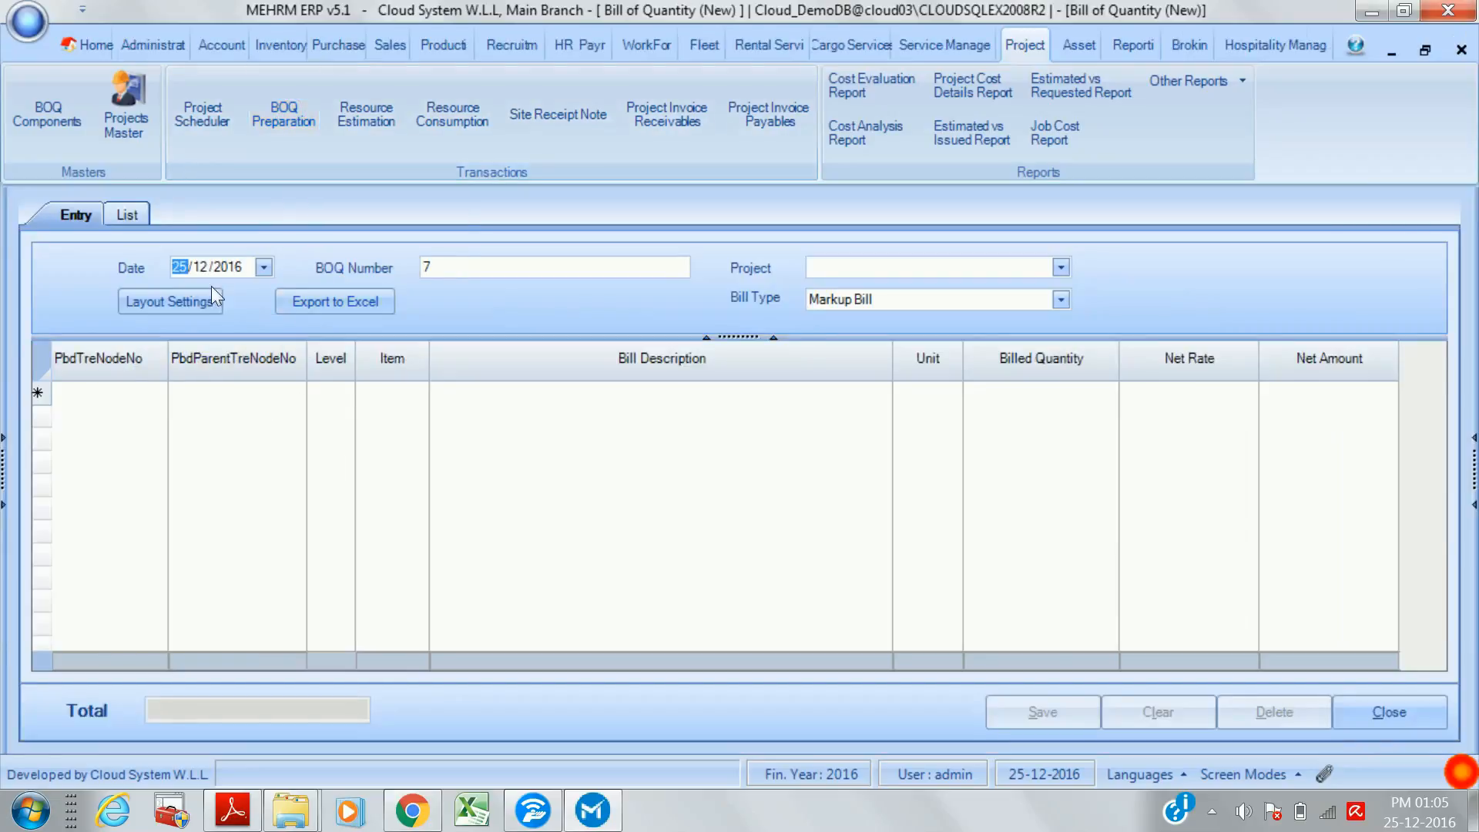
pyautogui.click(125, 217)
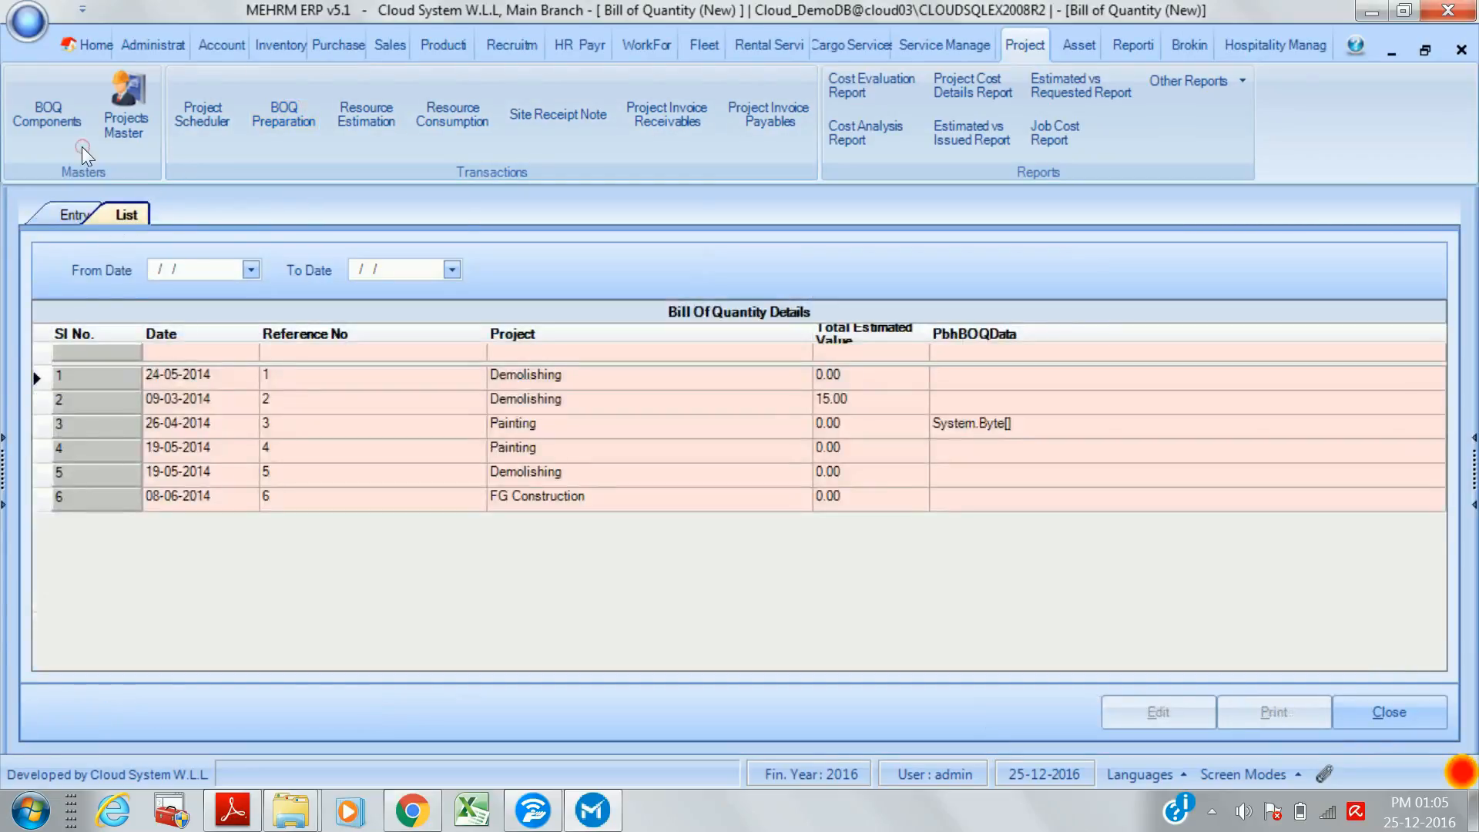
pyautogui.doubleClick(229, 376)
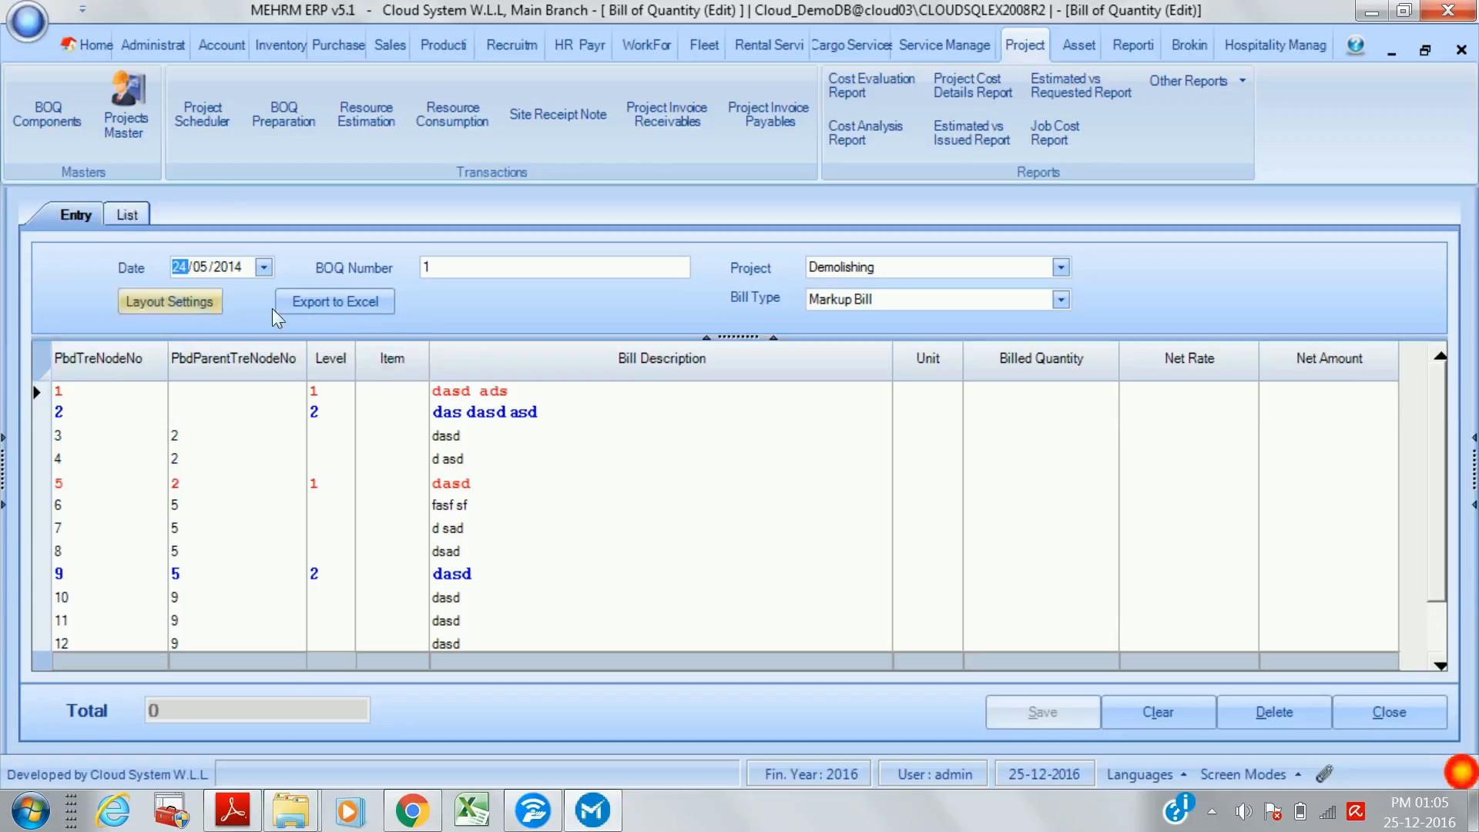
# - Check the bill of quantity's Excel export option and font layout settings per level, and close the bill
pyautogui.click(336, 303)
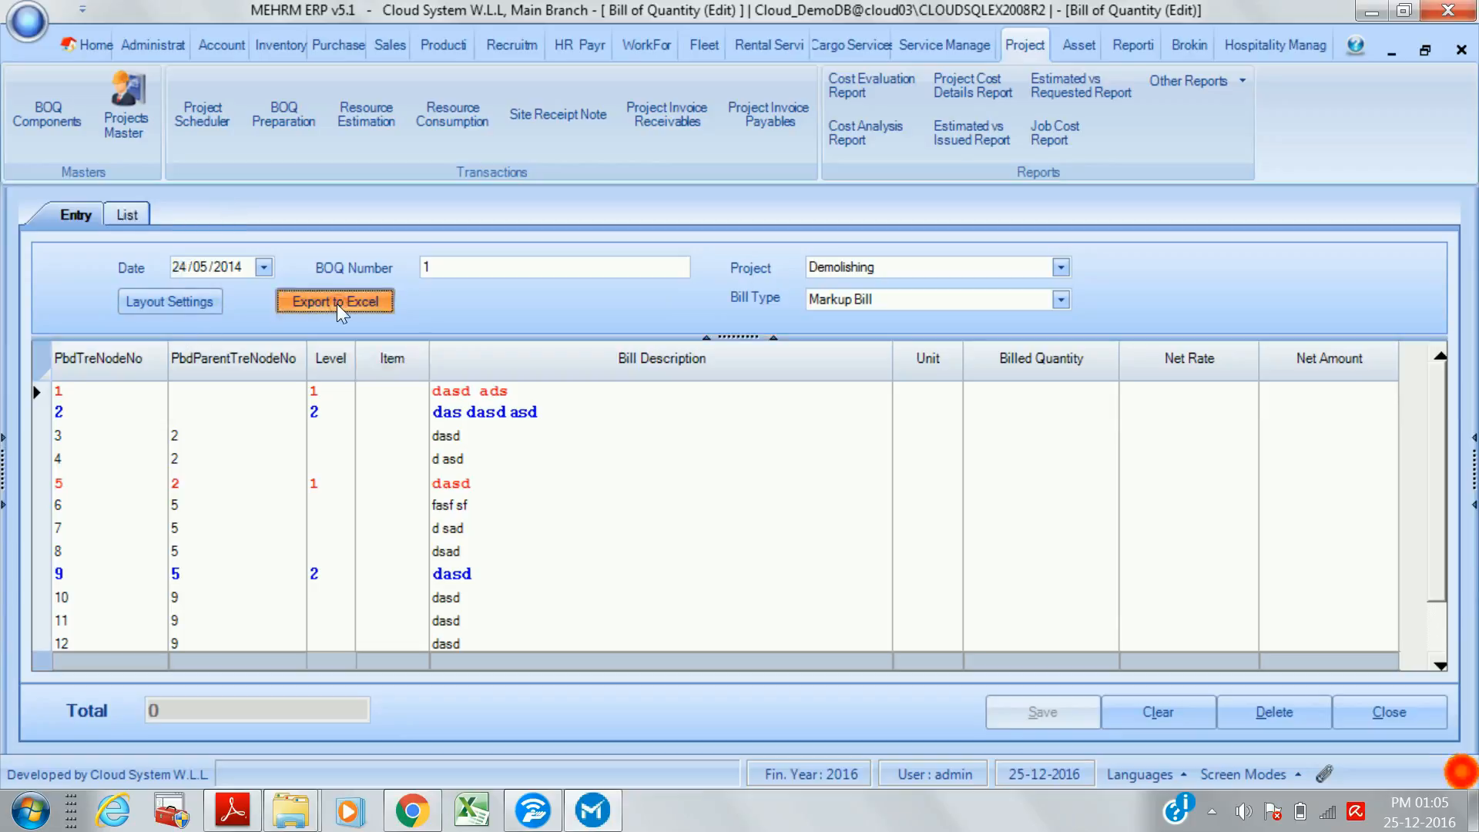
pyautogui.click(200, 303)
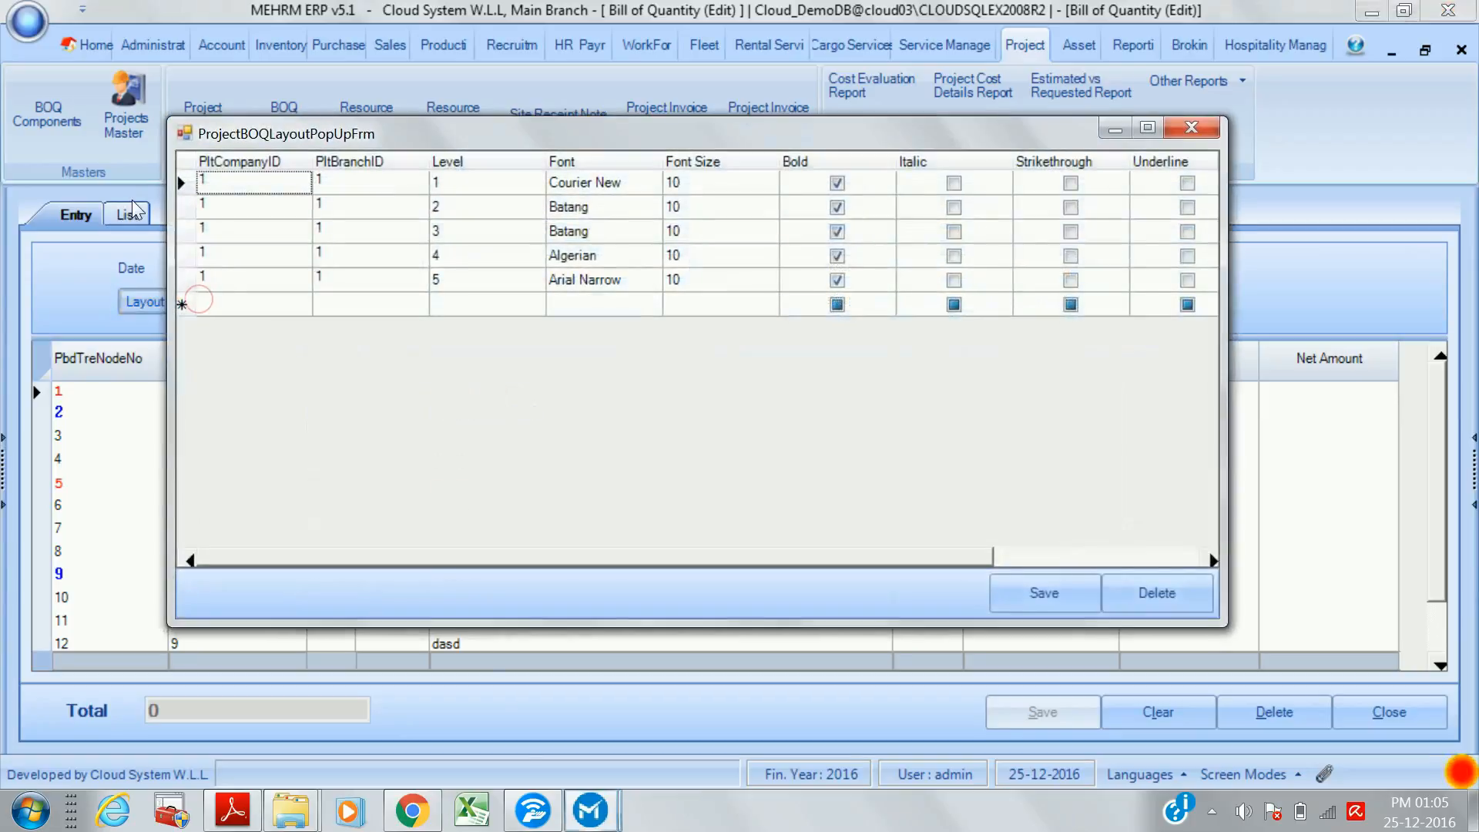
pyautogui.click(1192, 127)
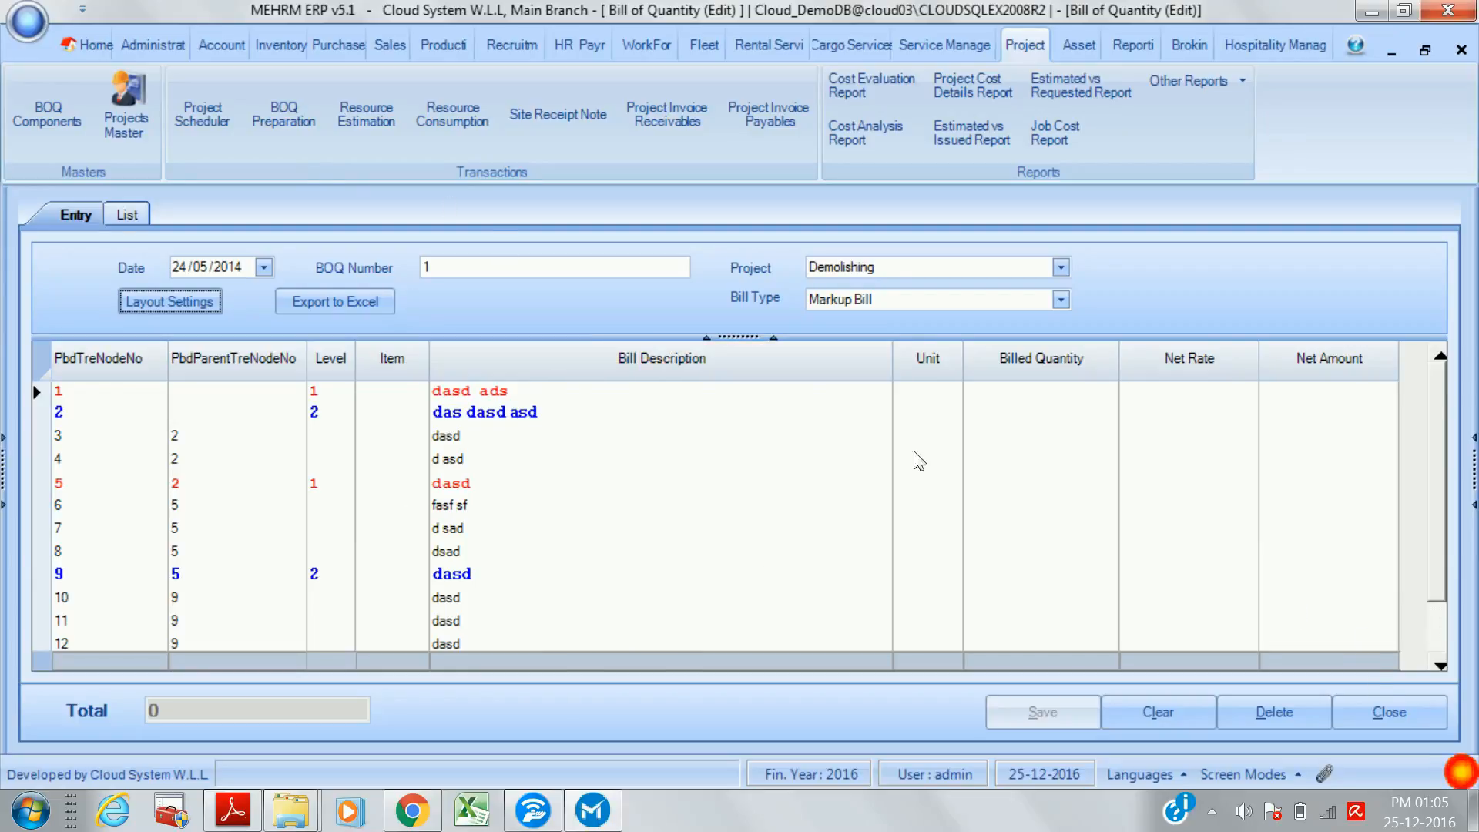
pyautogui.click(1379, 712)
# - Open the Resource Estimation form and load the Demolishing project's budget
pyautogui.click(366, 114)
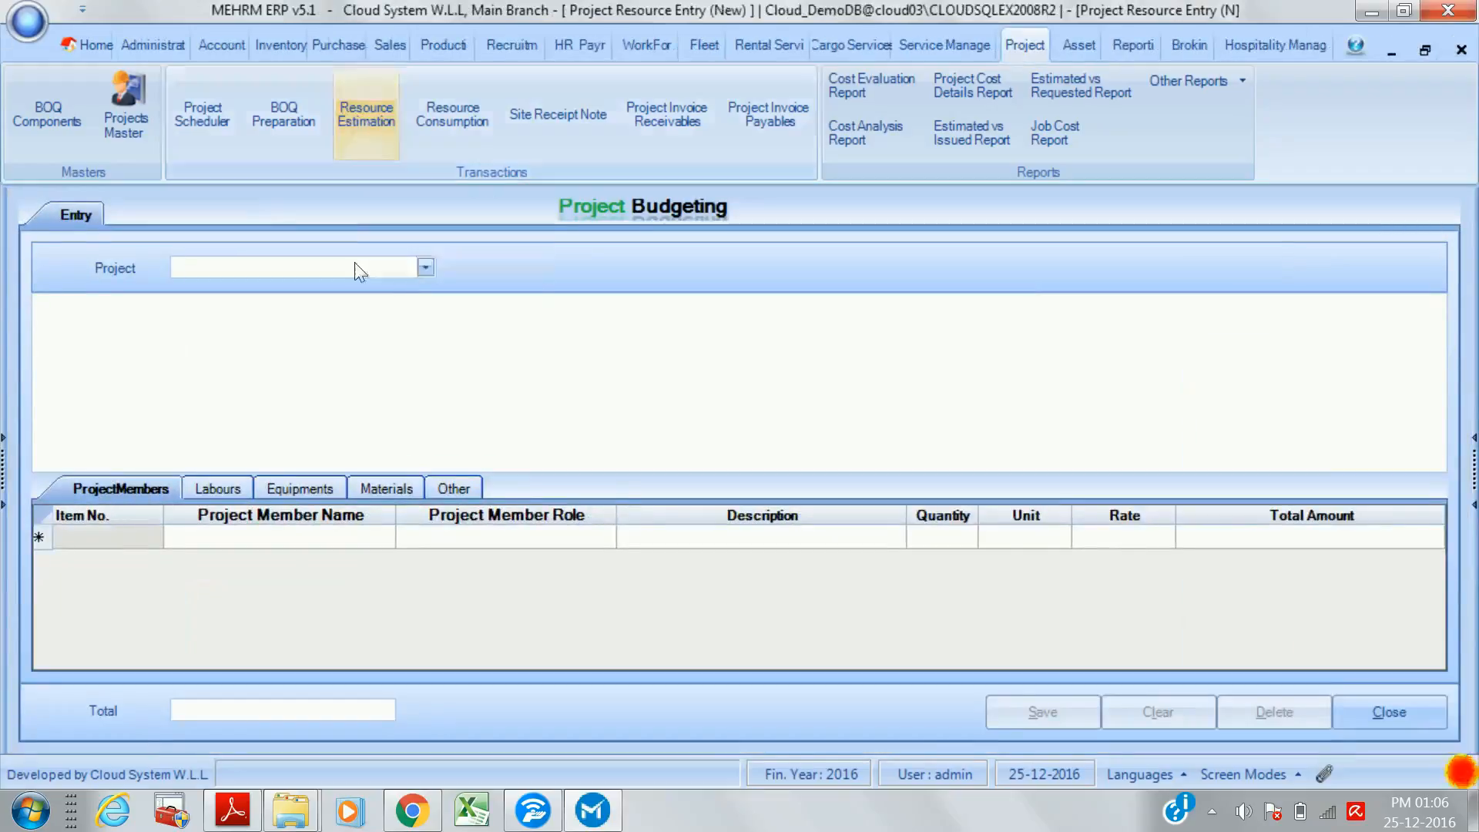
pyautogui.hotkey('alt', 'Down')
pyautogui.press('Down')
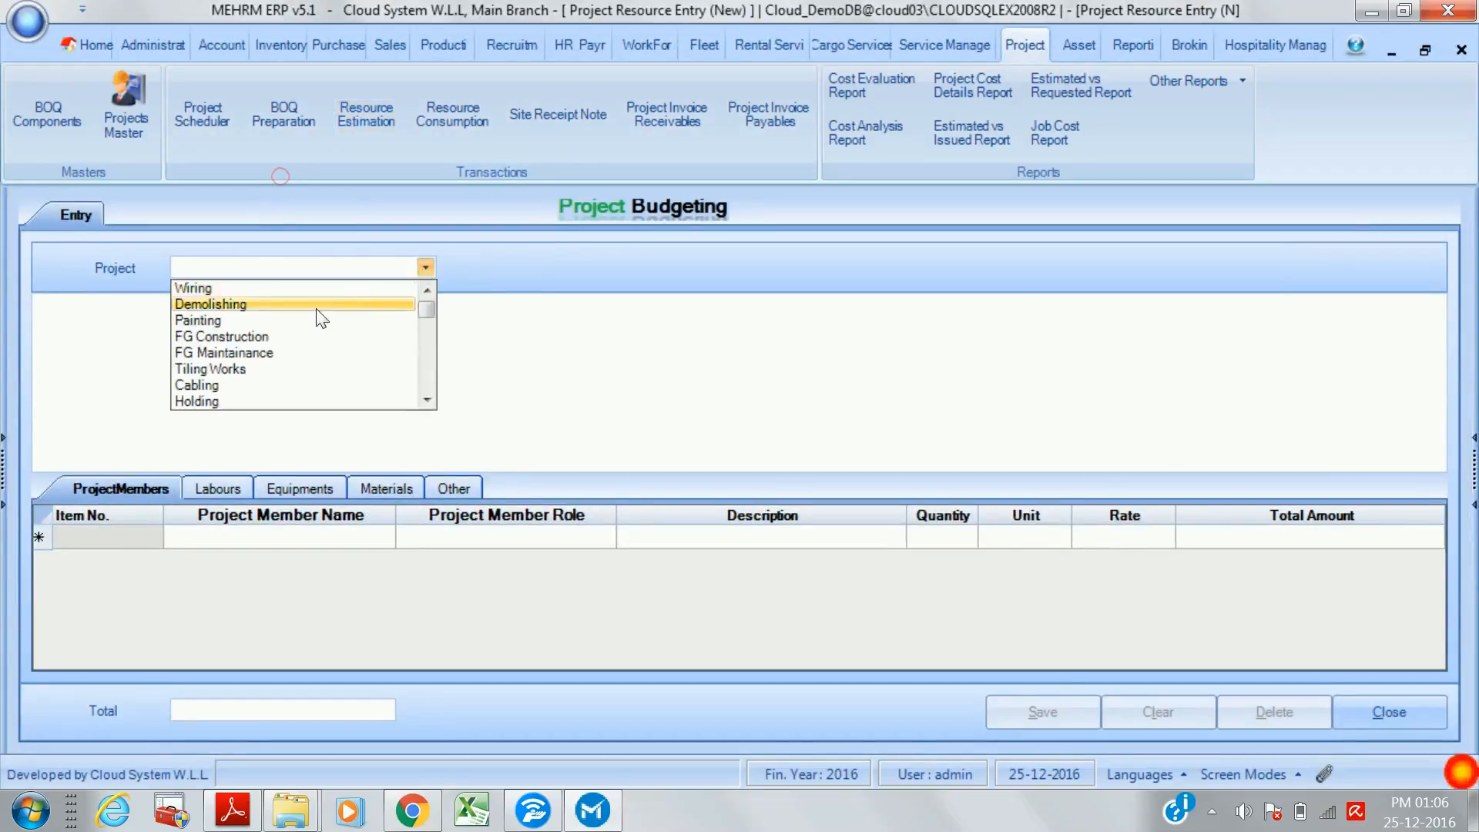
pyautogui.press('Return')
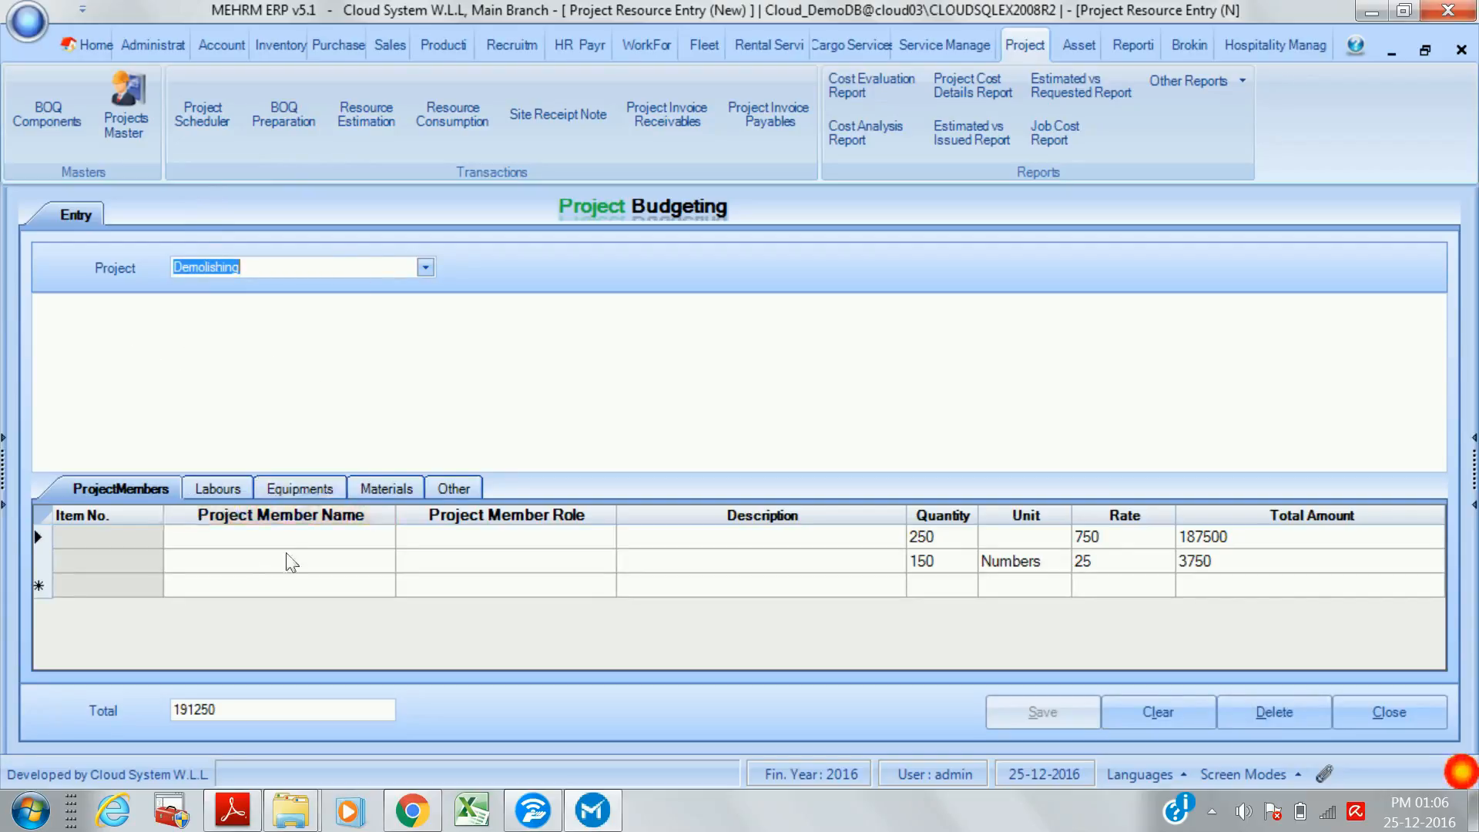
# - Review the Demolishing budget's project members, labours, equipments, materials and other resources, and close the form
pyautogui.click(324, 537)
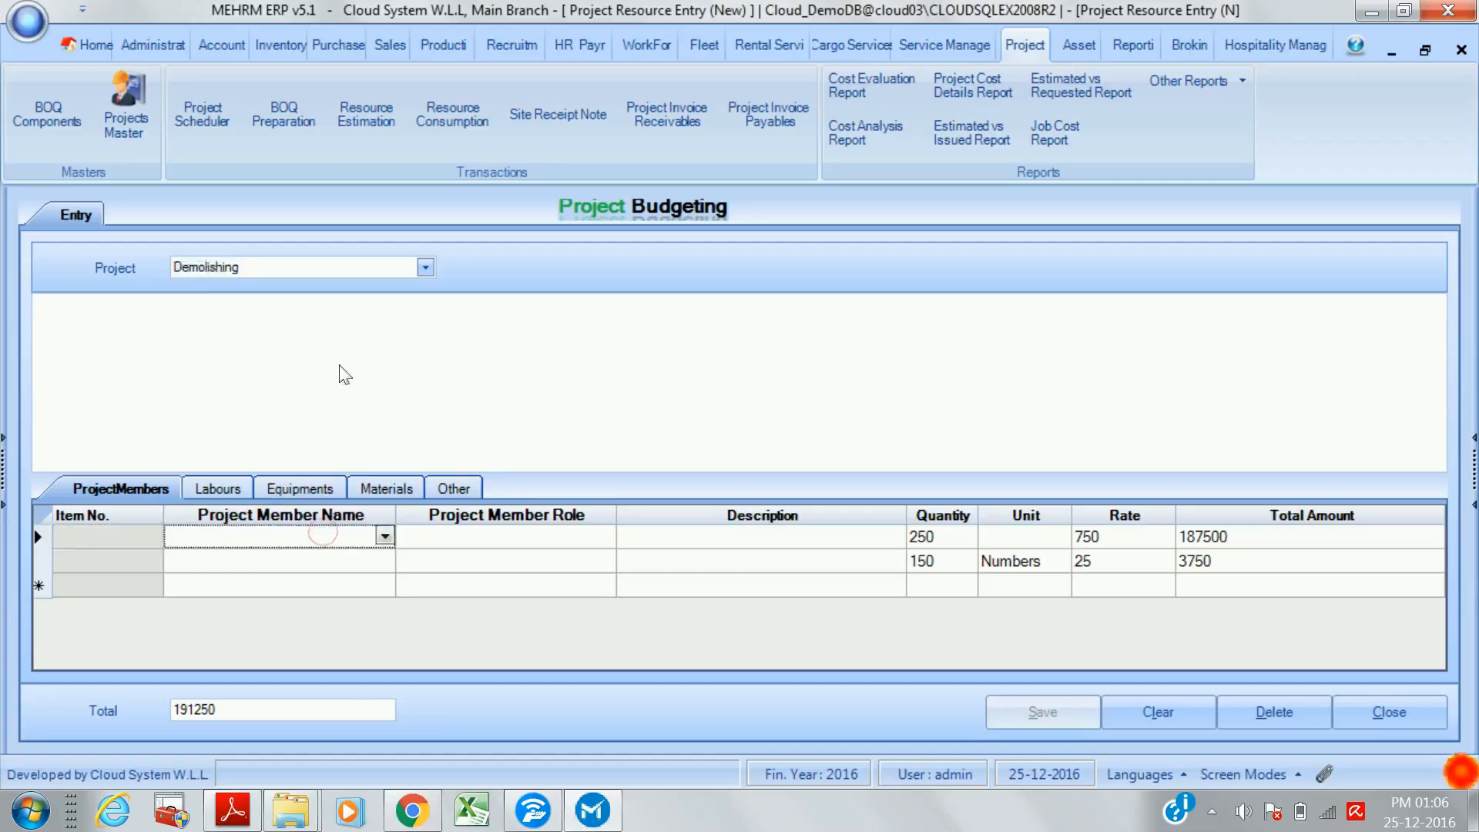
pyautogui.press('Tab')
pyautogui.click(770, 543)
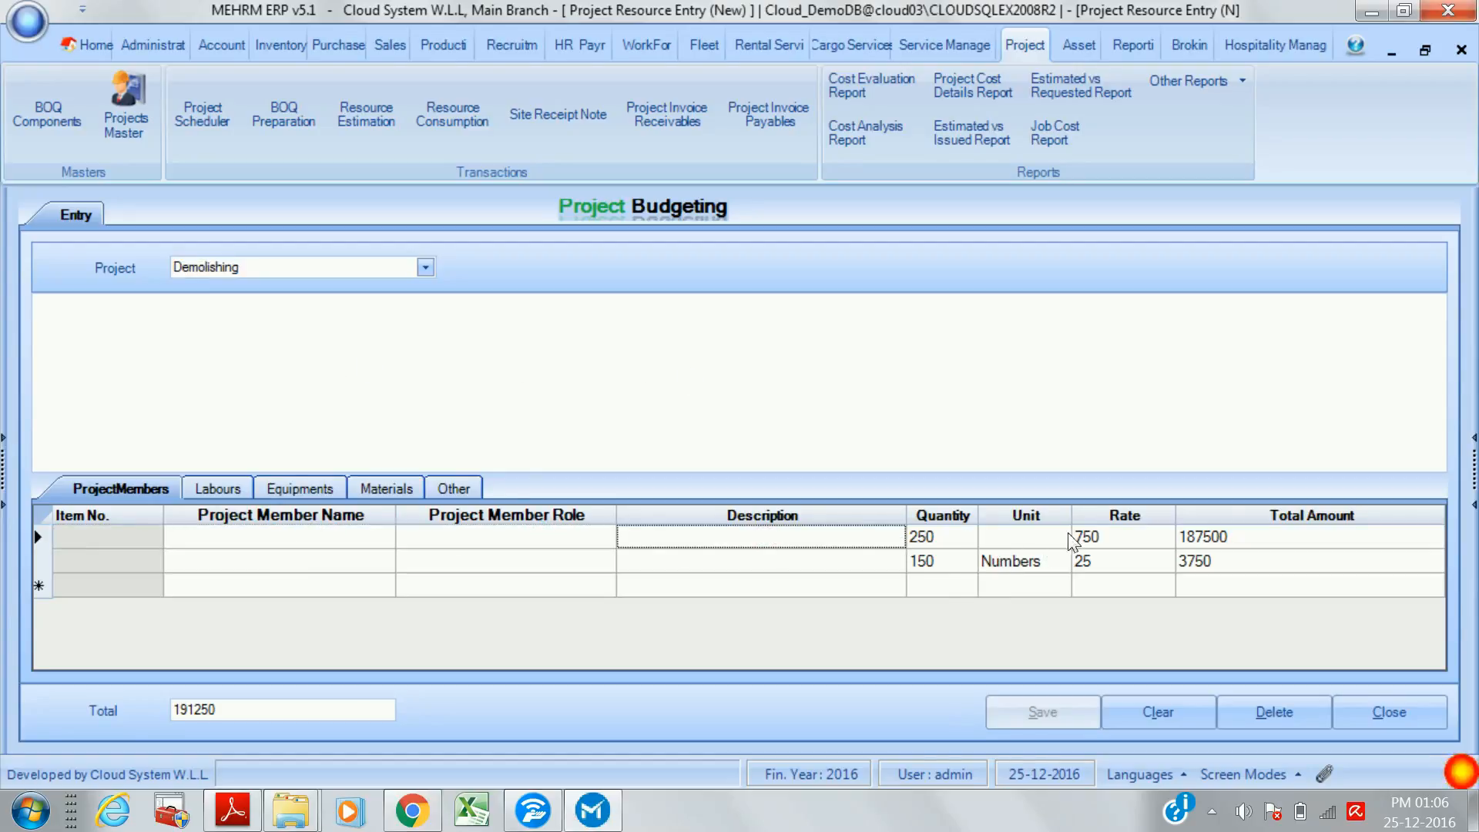
pyautogui.click(221, 492)
pyautogui.click(300, 490)
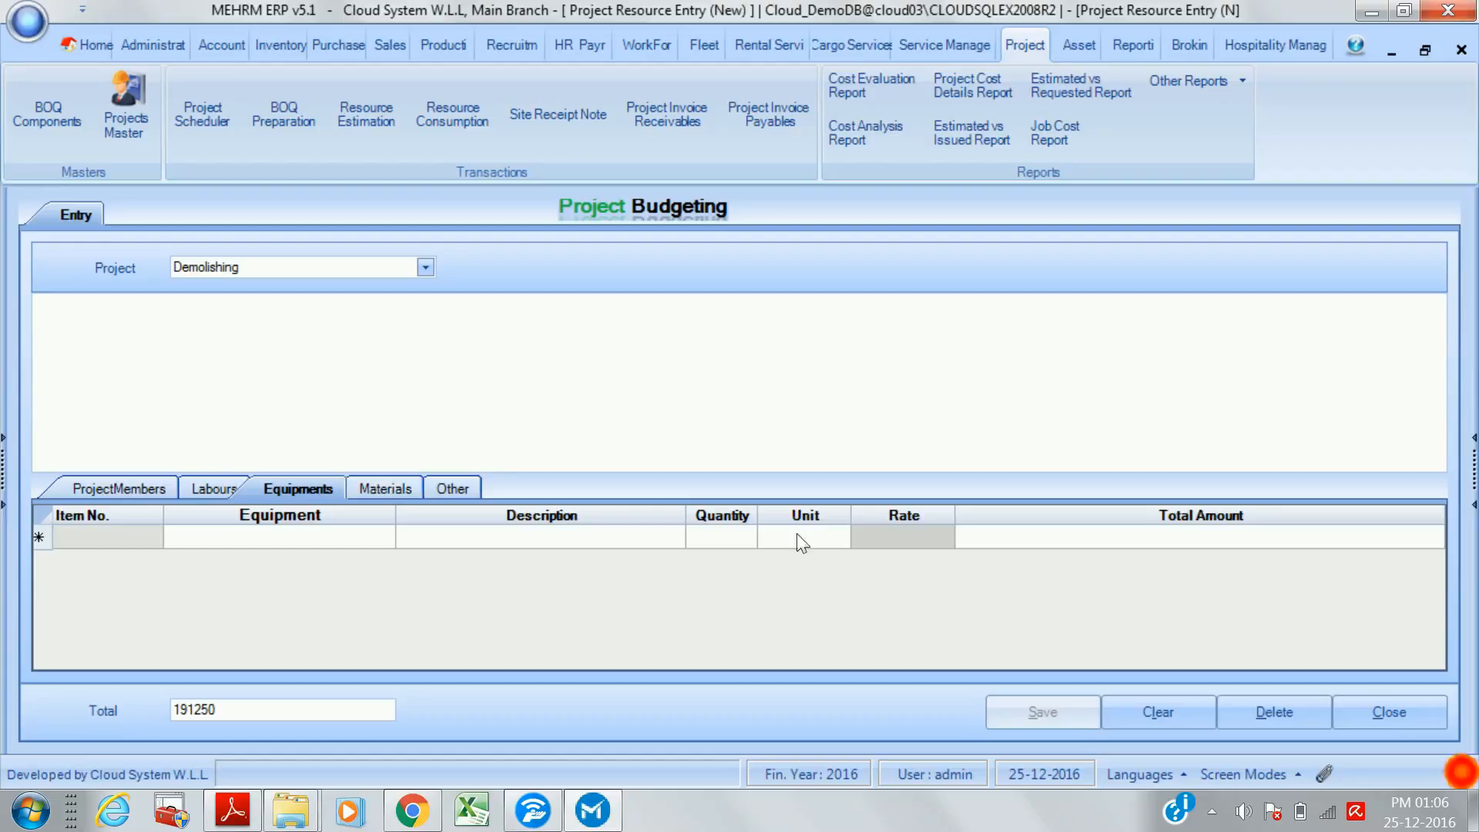
pyautogui.click(389, 491)
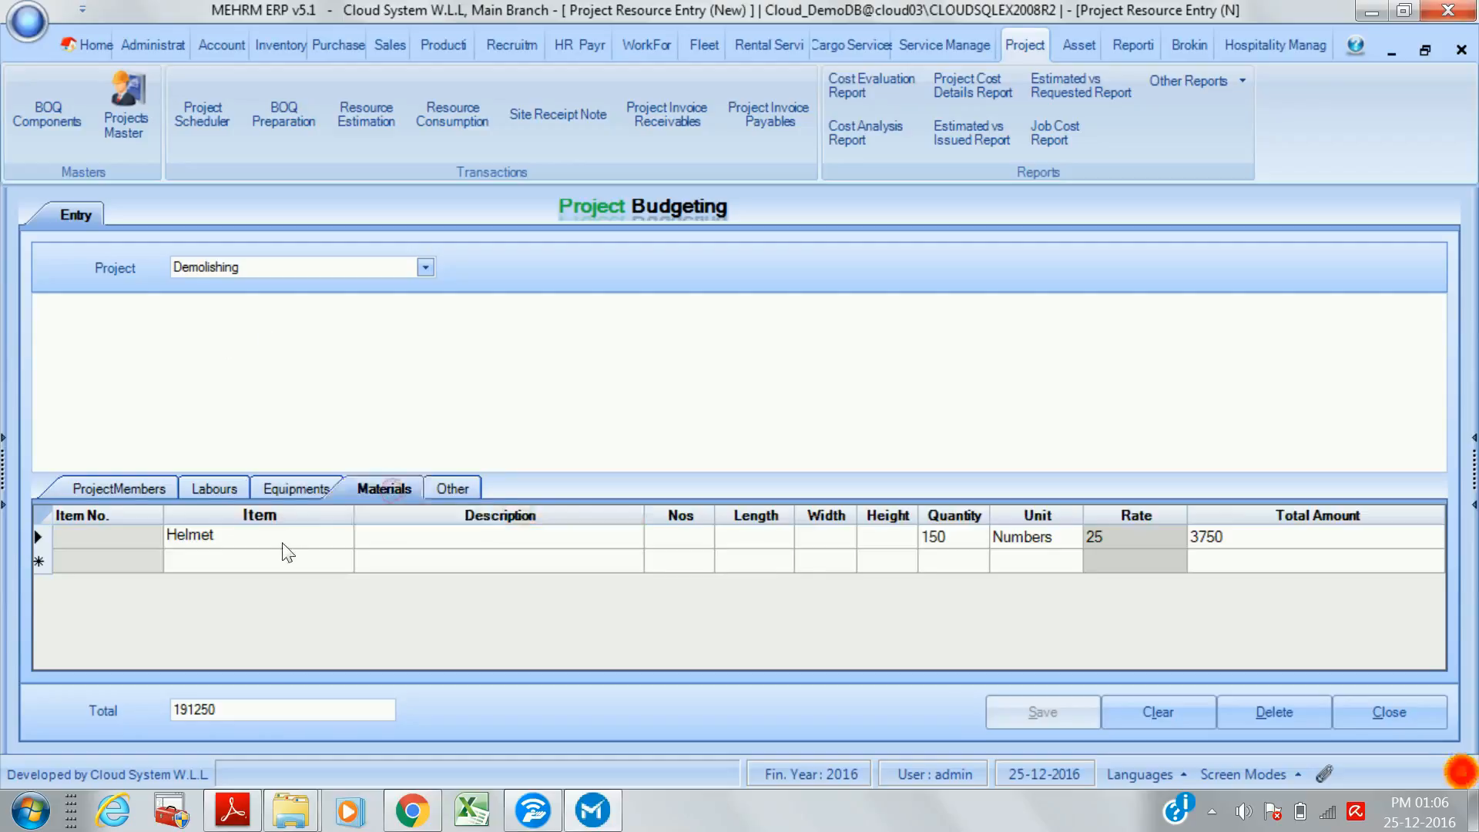
pyautogui.click(453, 490)
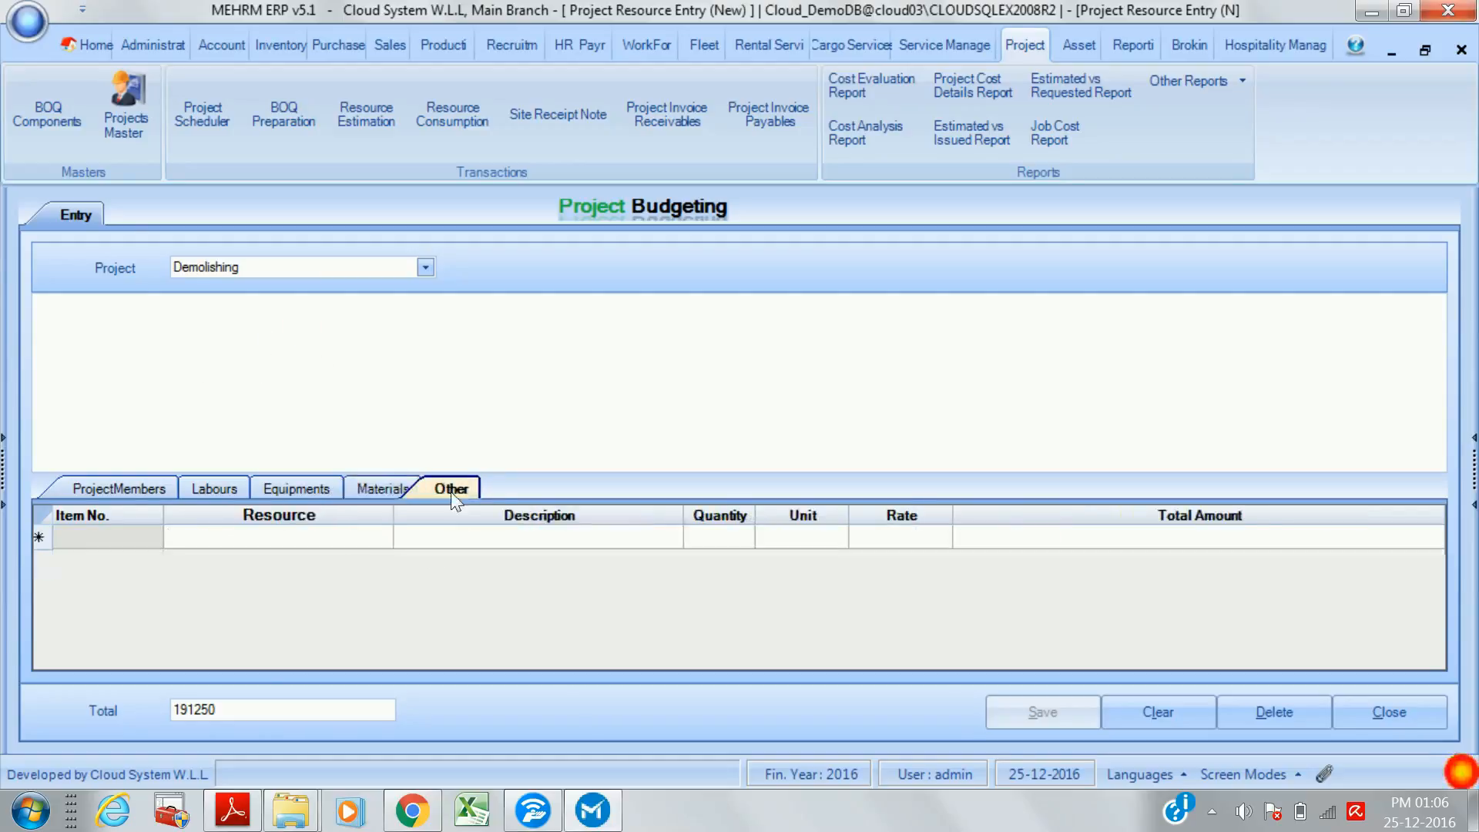
pyautogui.click(219, 494)
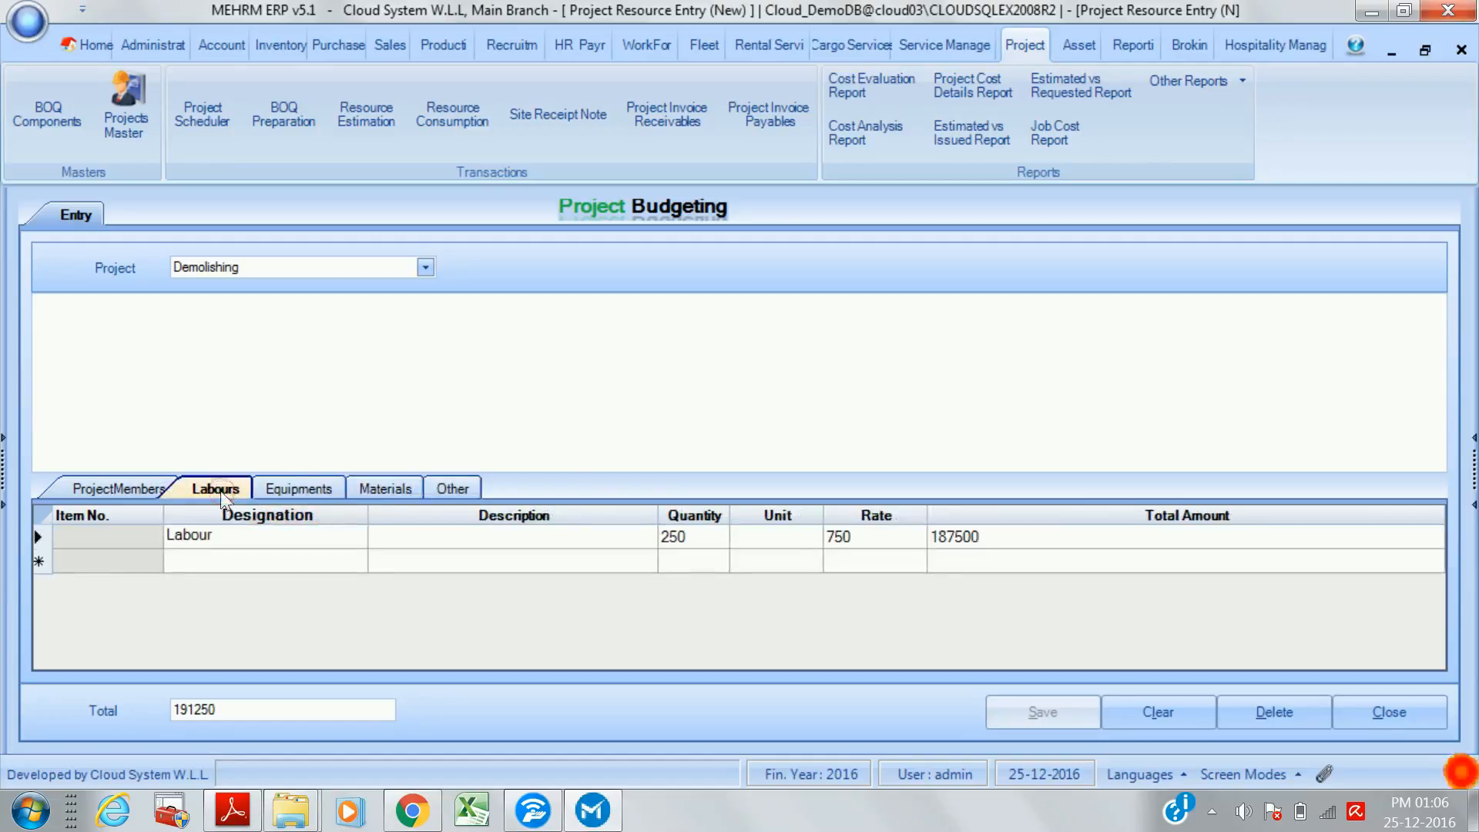
pyautogui.click(1385, 714)
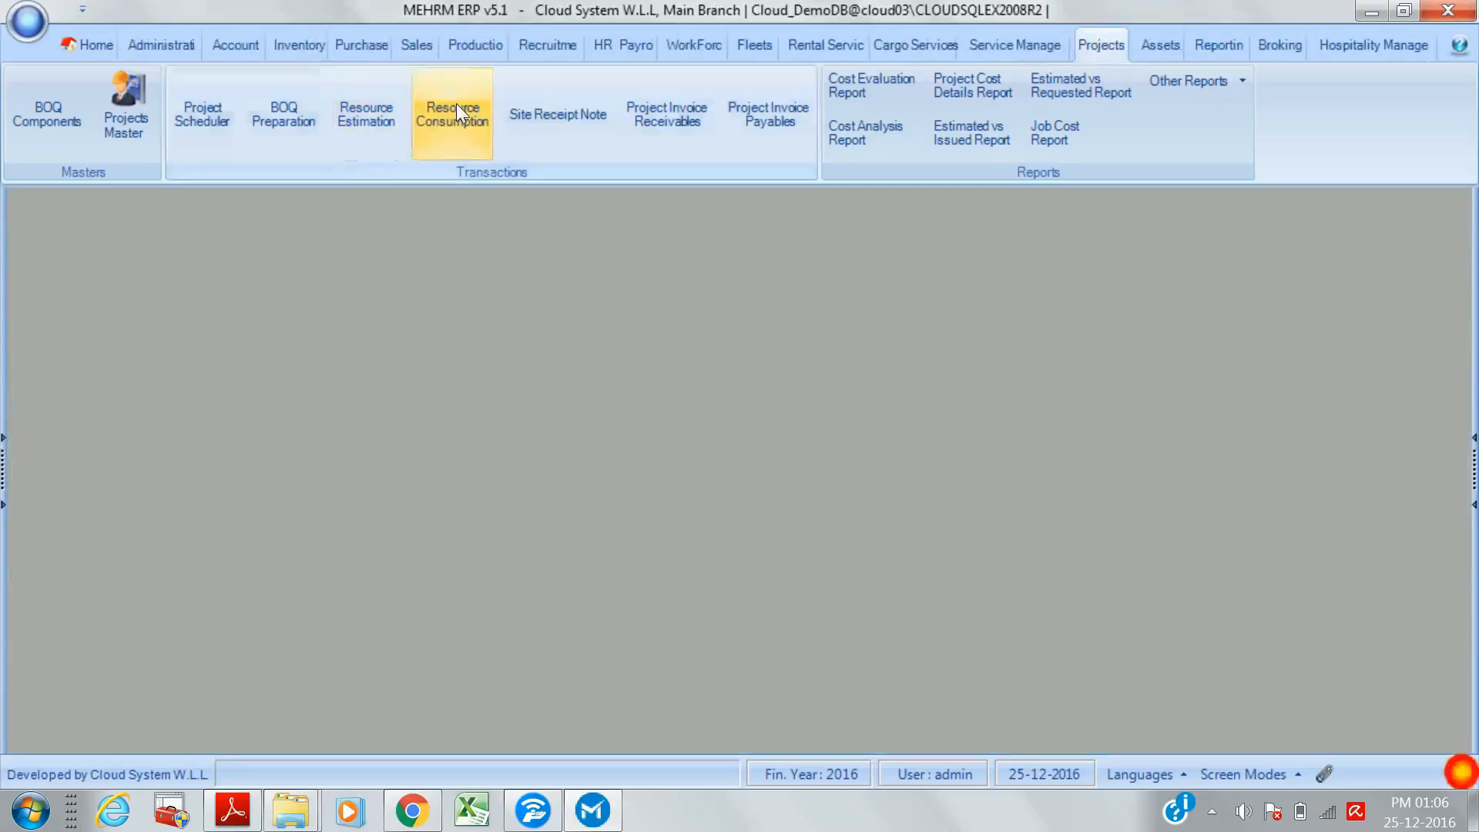
# - Open the Resource Consumption worksheet, select the Demolishing project, and close the worksheet without saving
pyautogui.click(468, 132)
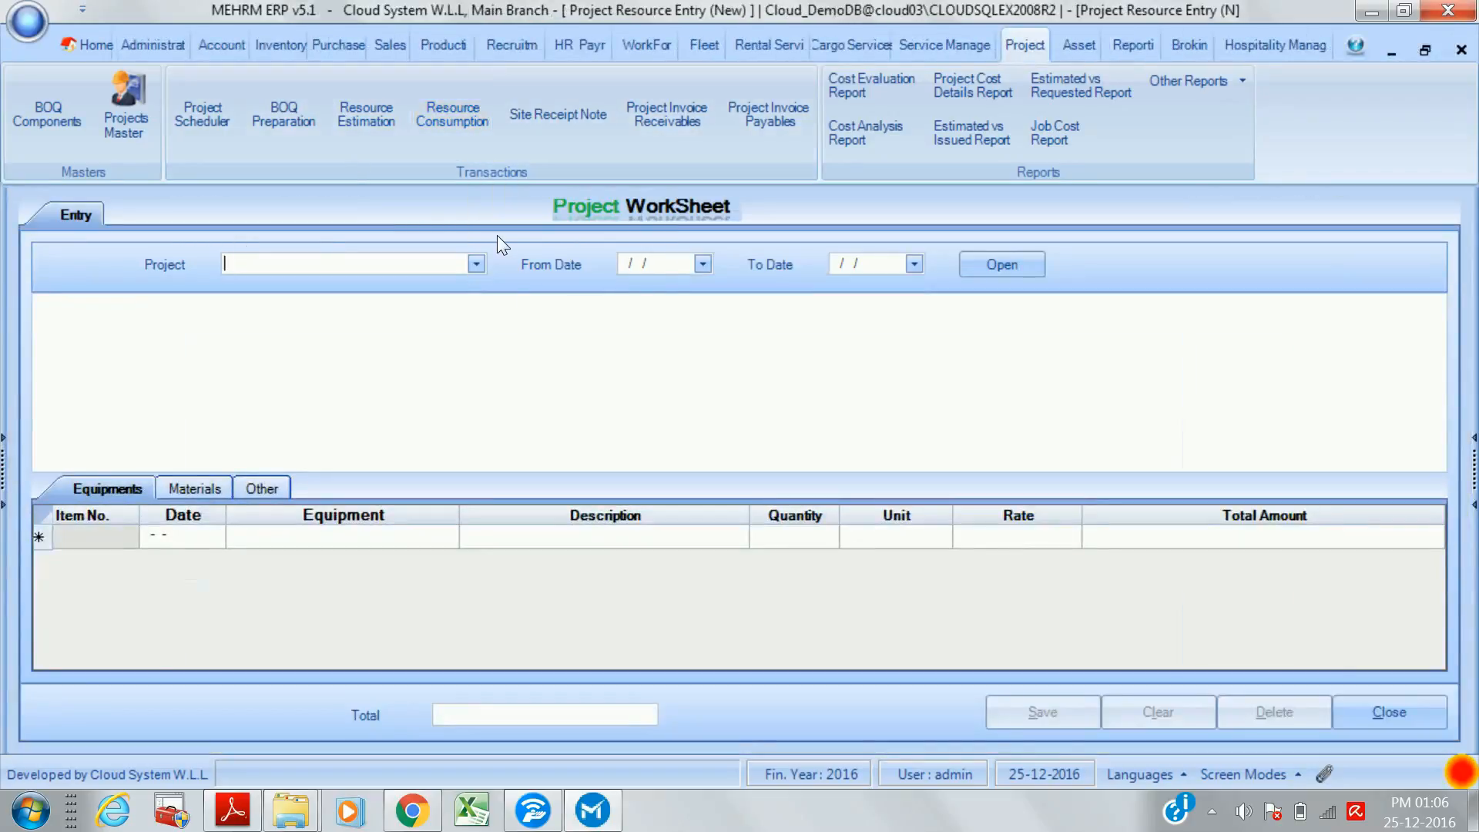
pyautogui.click(476, 265)
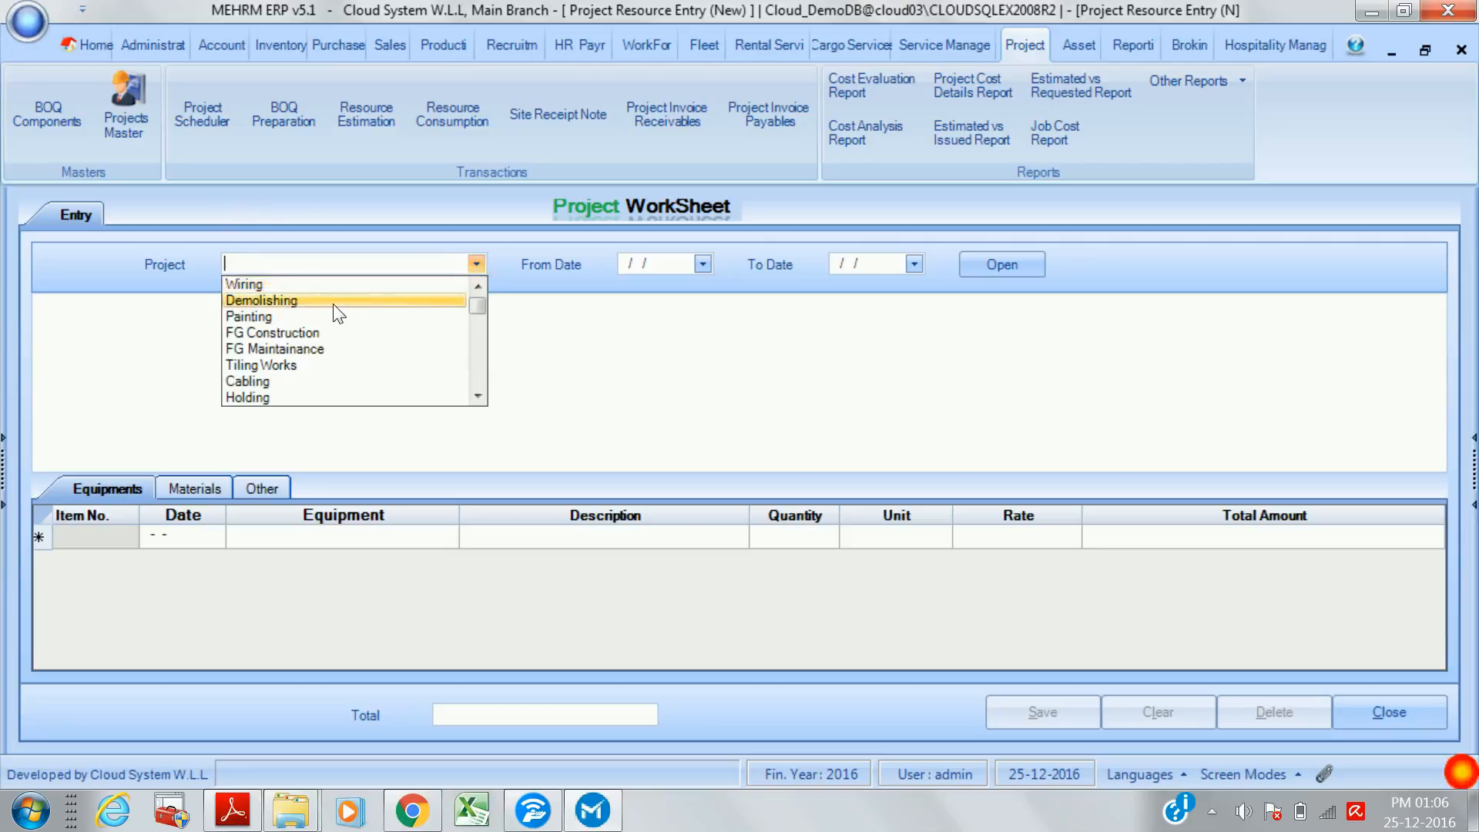
pyautogui.press('Return')
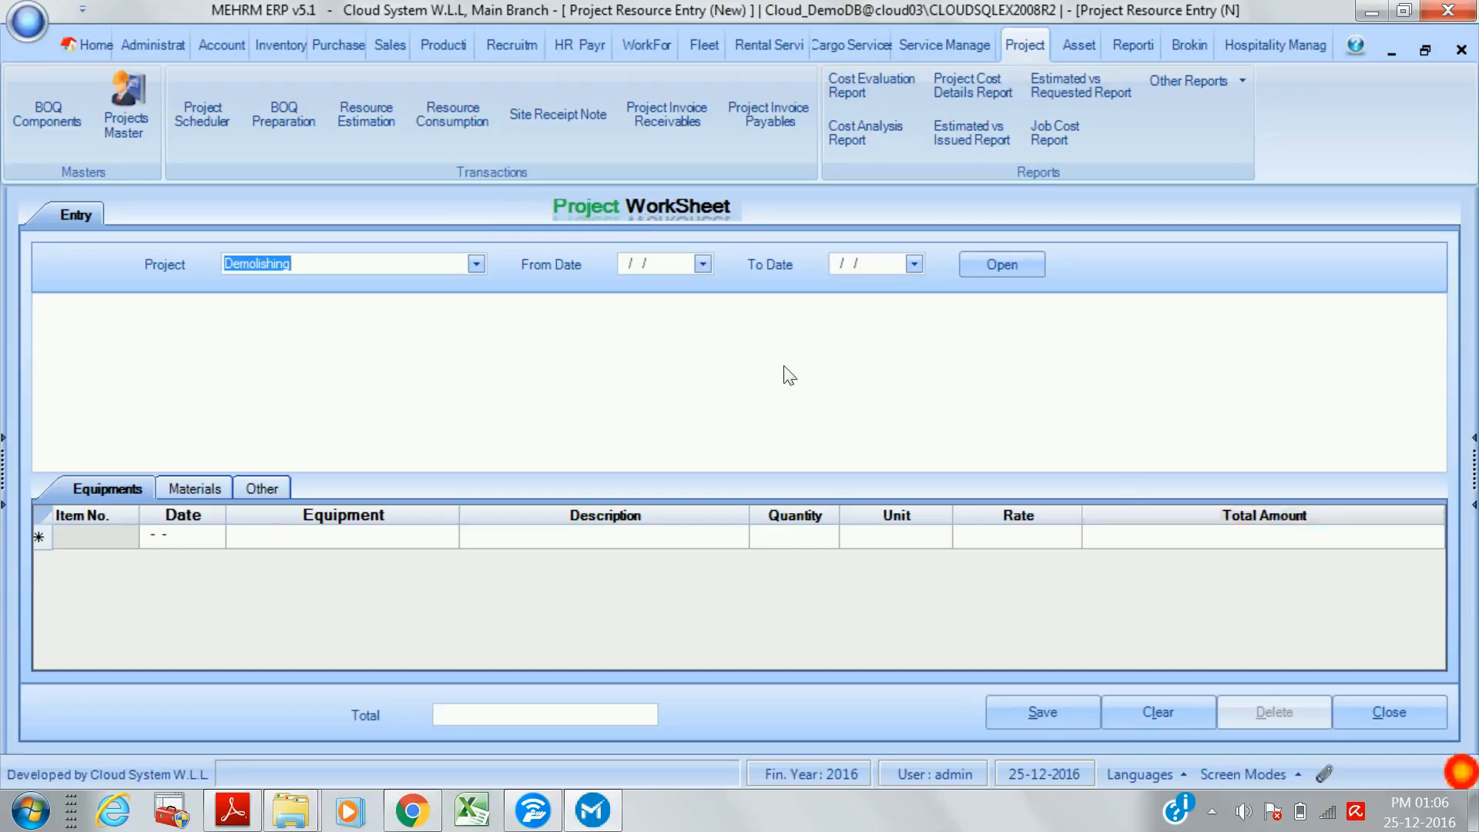
pyautogui.click(1365, 710)
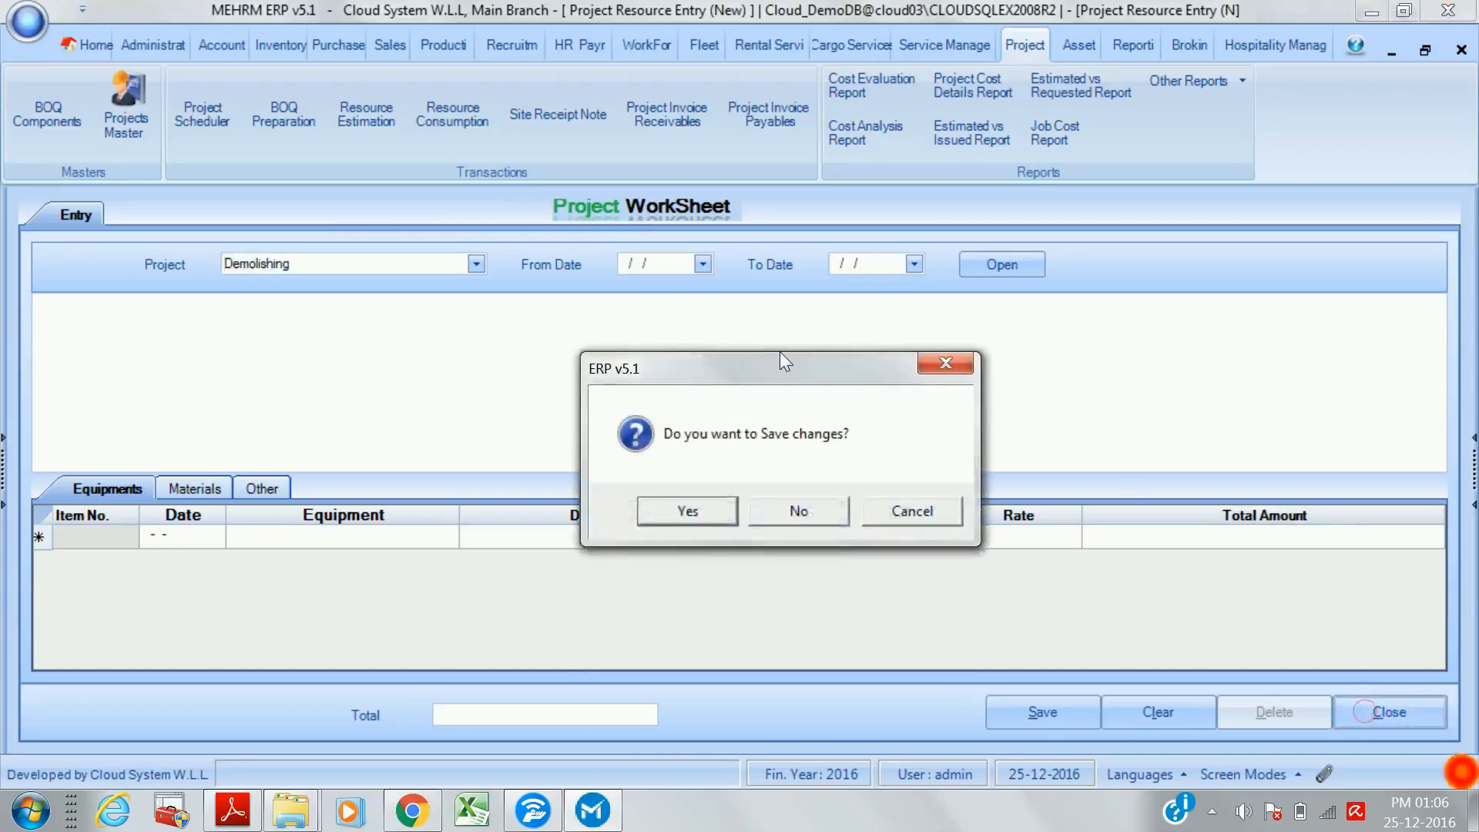
pyautogui.click(799, 514)
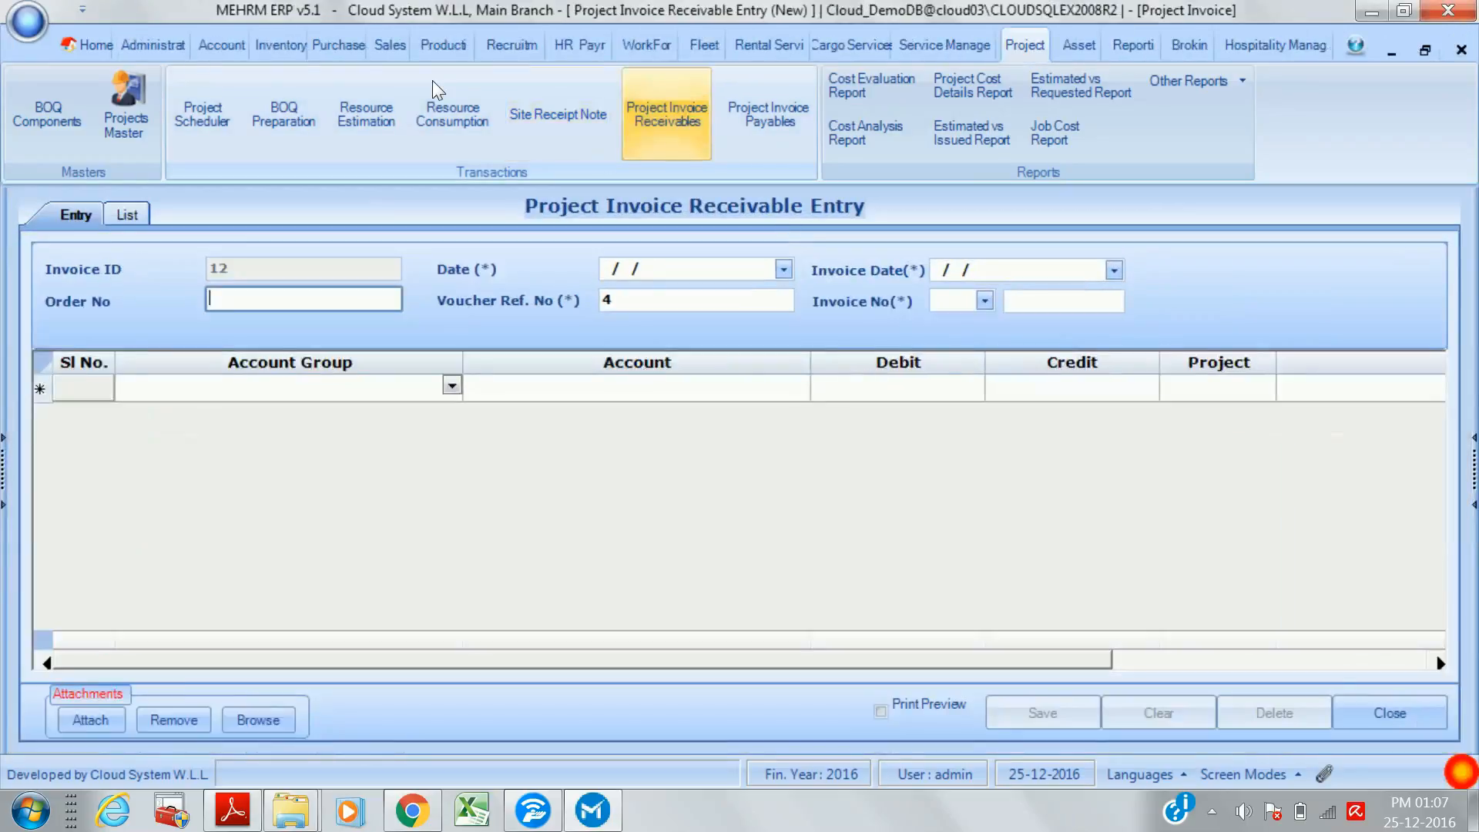
# - Open invoice 12bj dated 22-01-2016 from the Project Invoice Receivable list, and close it without saving
pyautogui.click(128, 214)
pyautogui.click(289, 412)
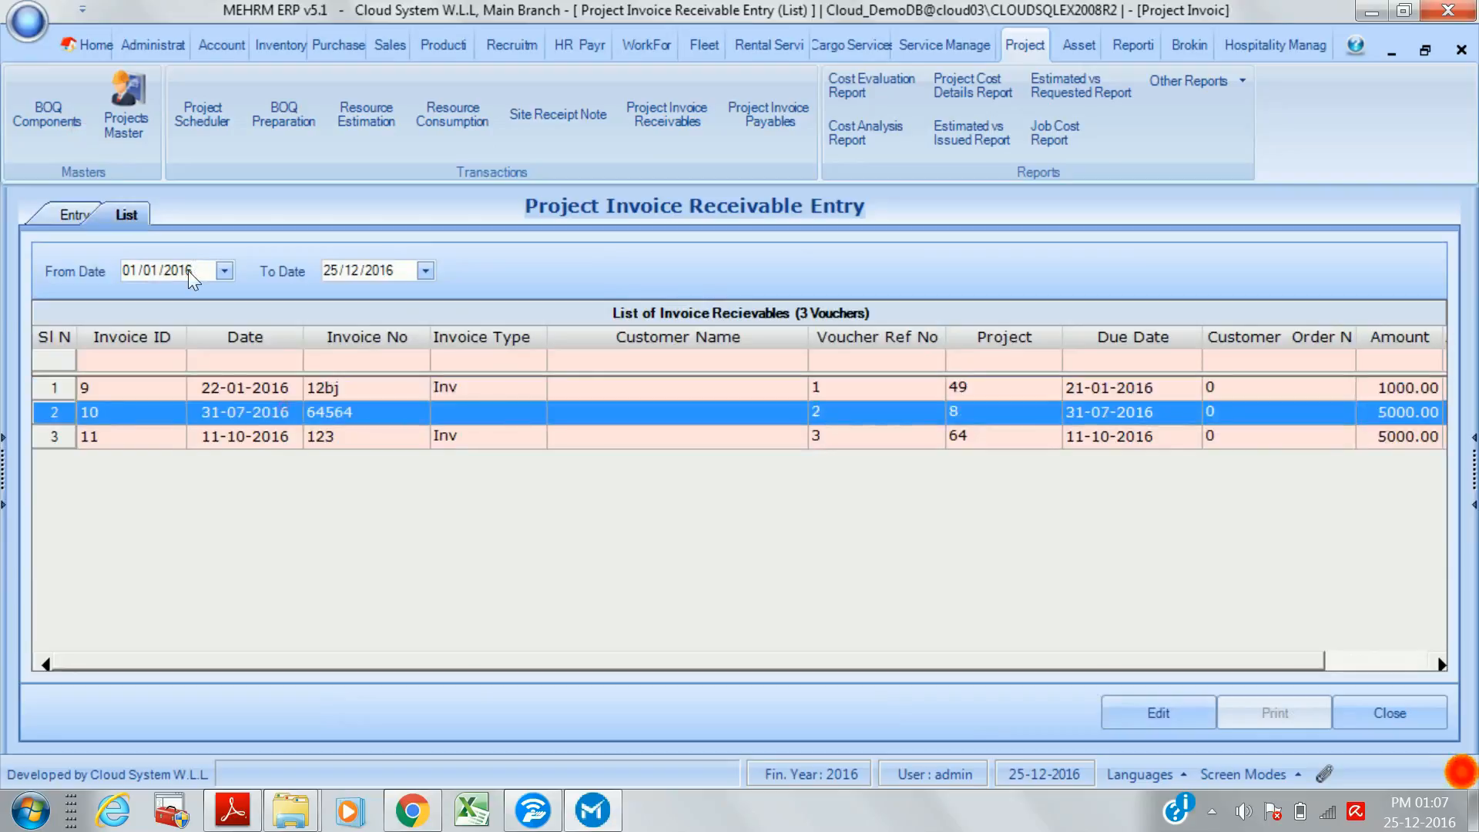
pyautogui.click(292, 389)
pyautogui.doubleClick(291, 389)
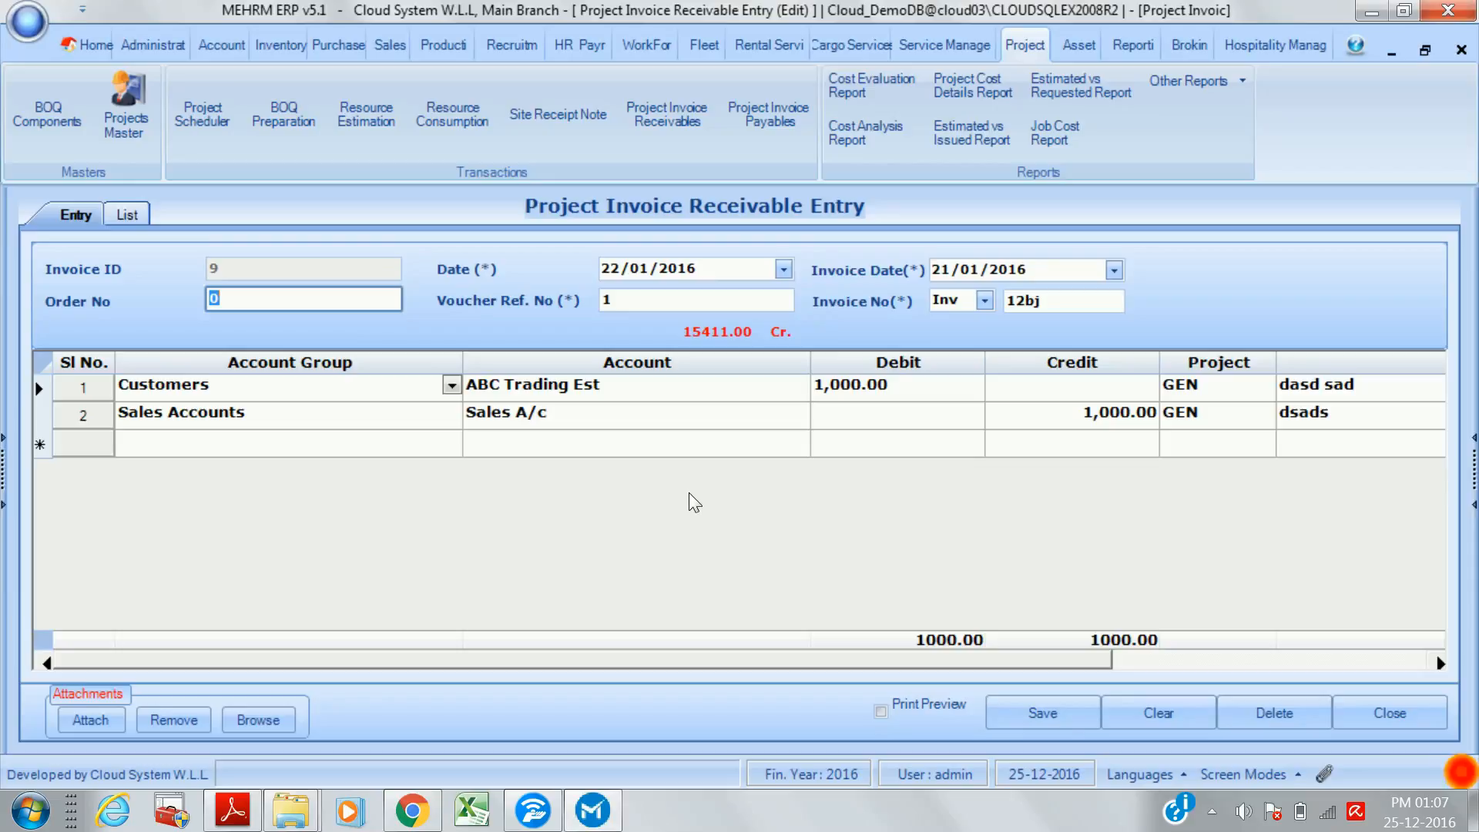
pyautogui.click(1391, 713)
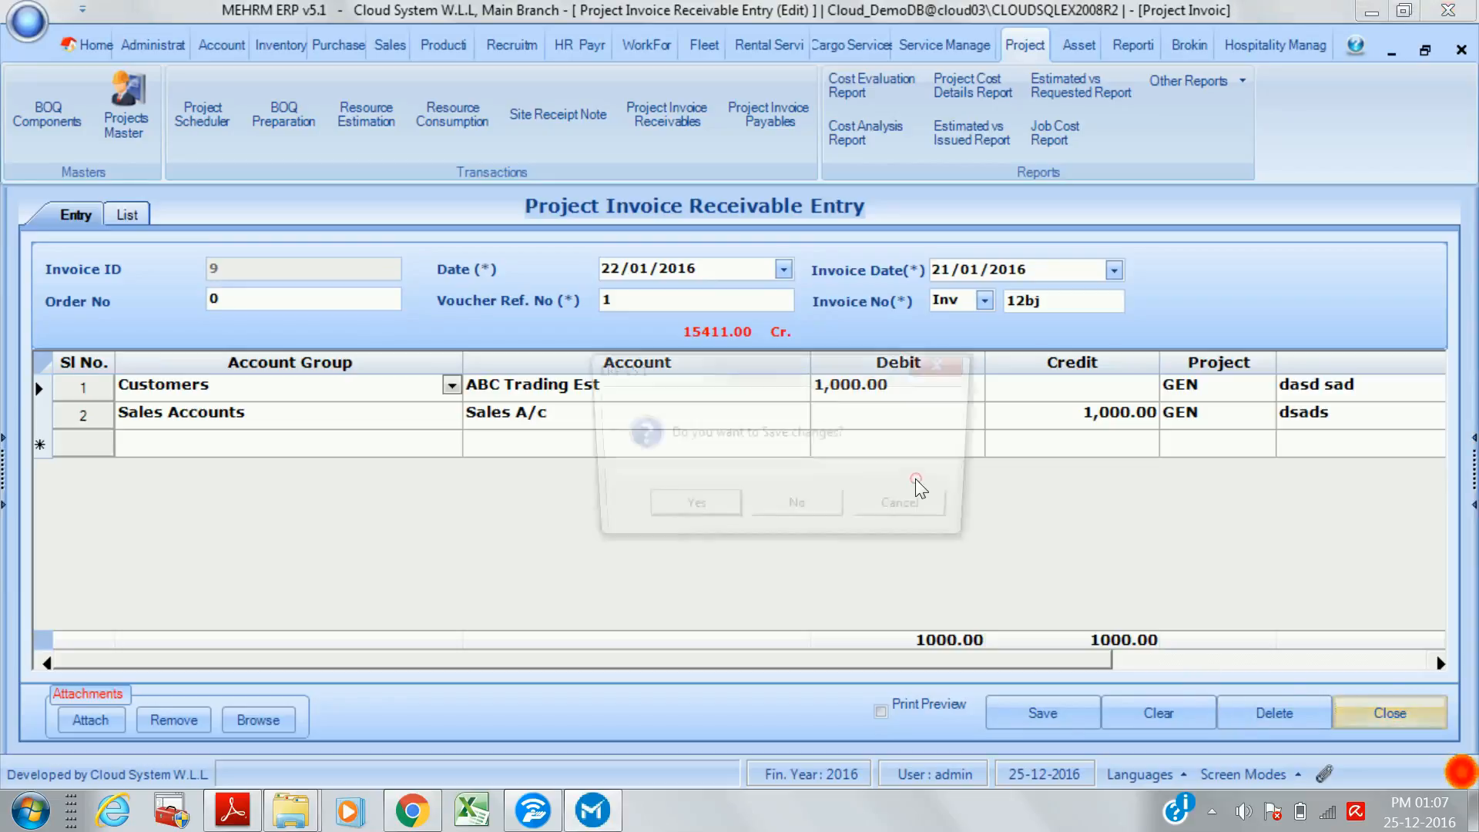
pyautogui.click(799, 511)
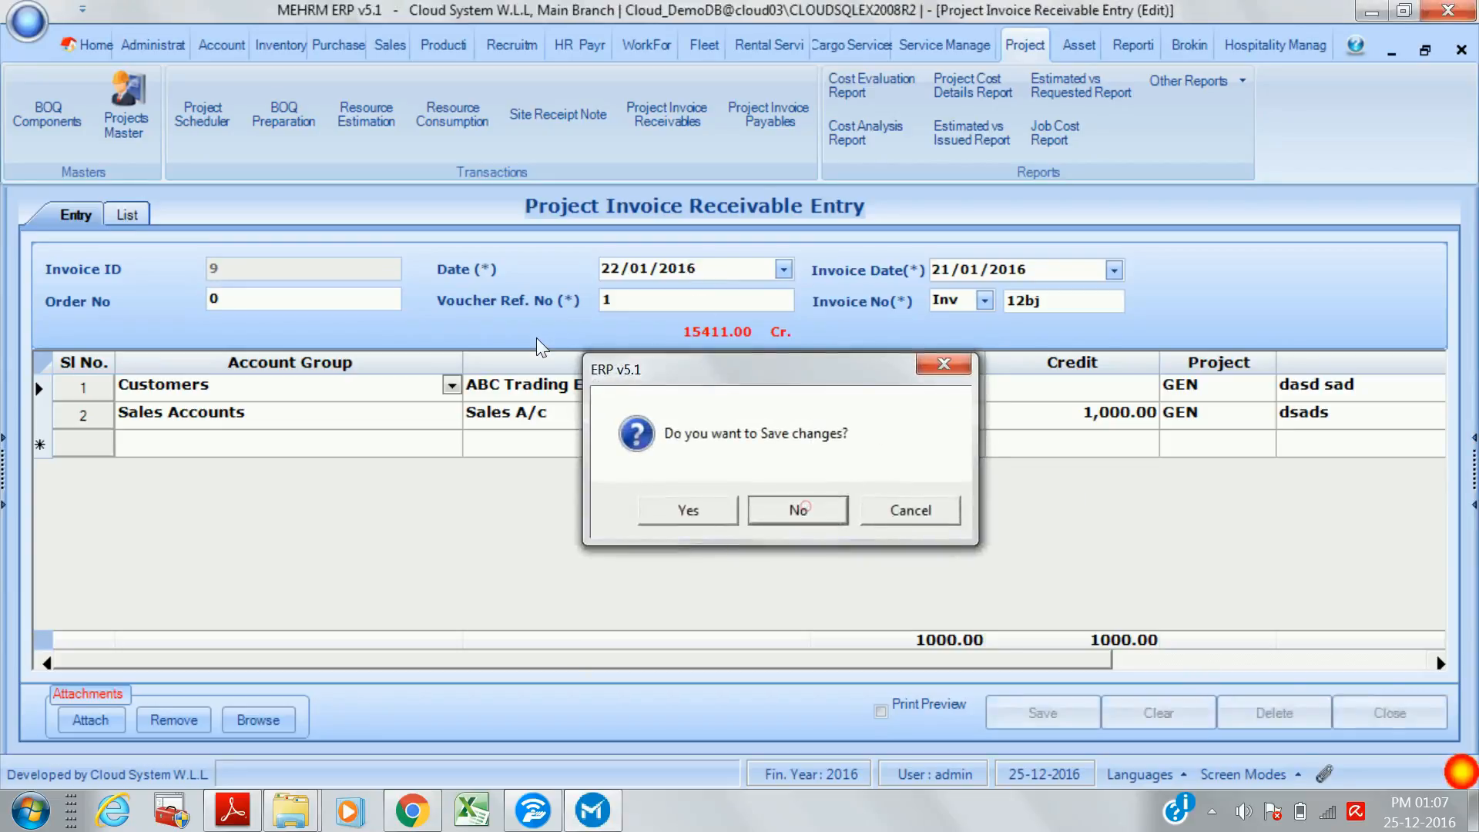
# - Preview the Cost Evaluation Report for the 2-Demolishing project from 01/01/2016 to 25/12/2016, and close the report
pyautogui.click(876, 90)
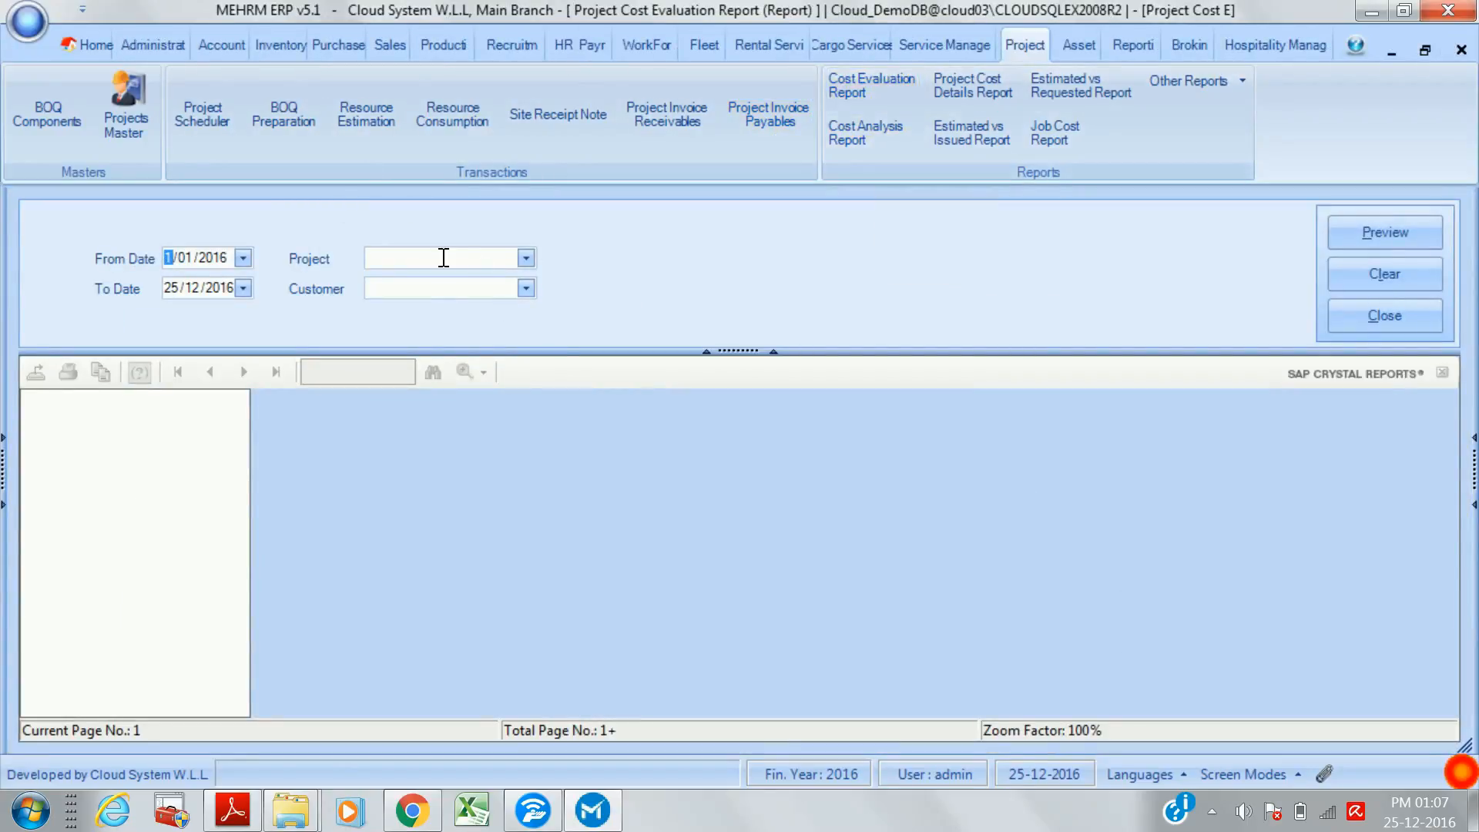
pyautogui.click(525, 266)
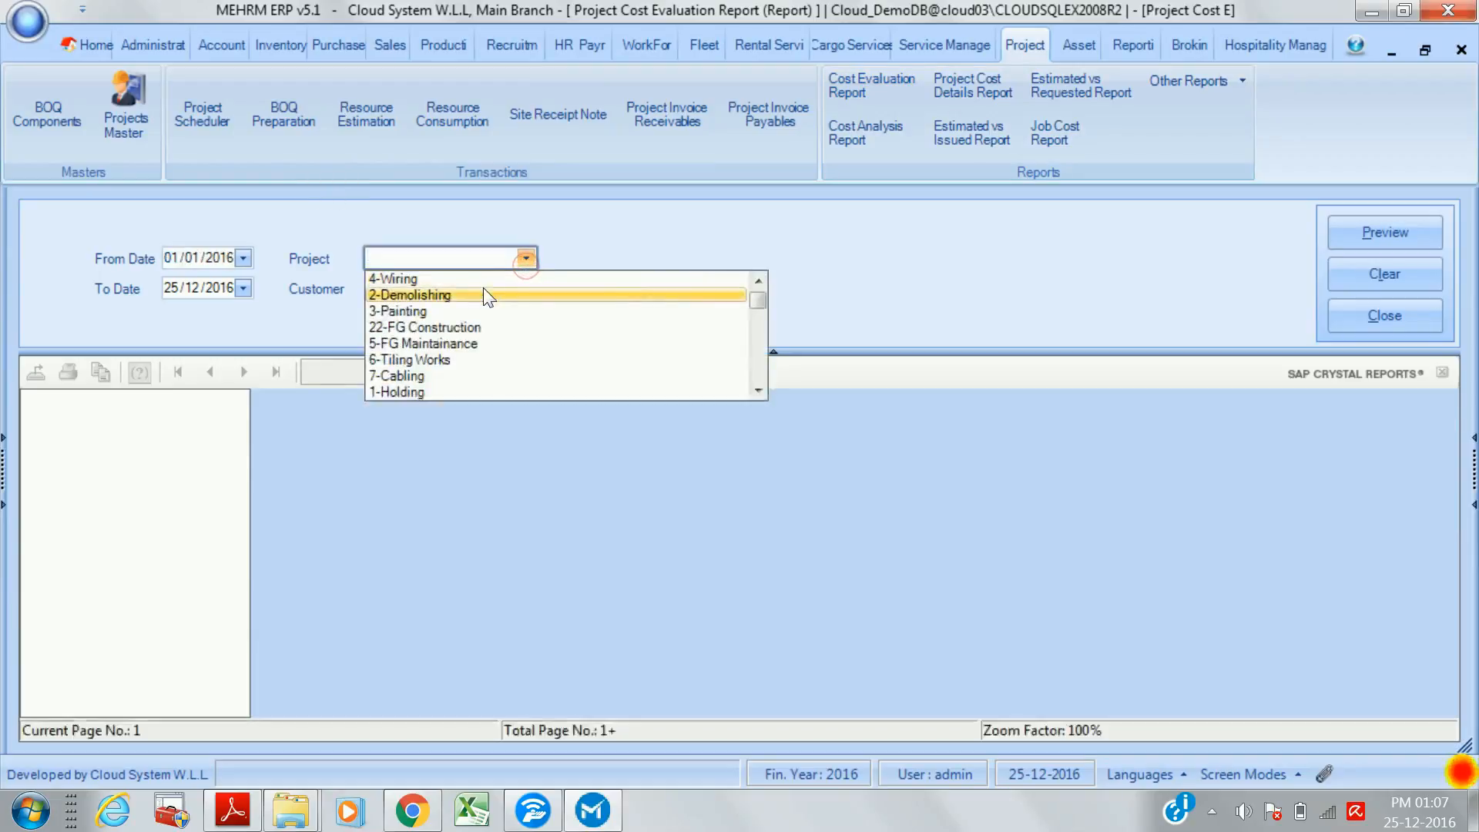
pyautogui.click(631, 437)
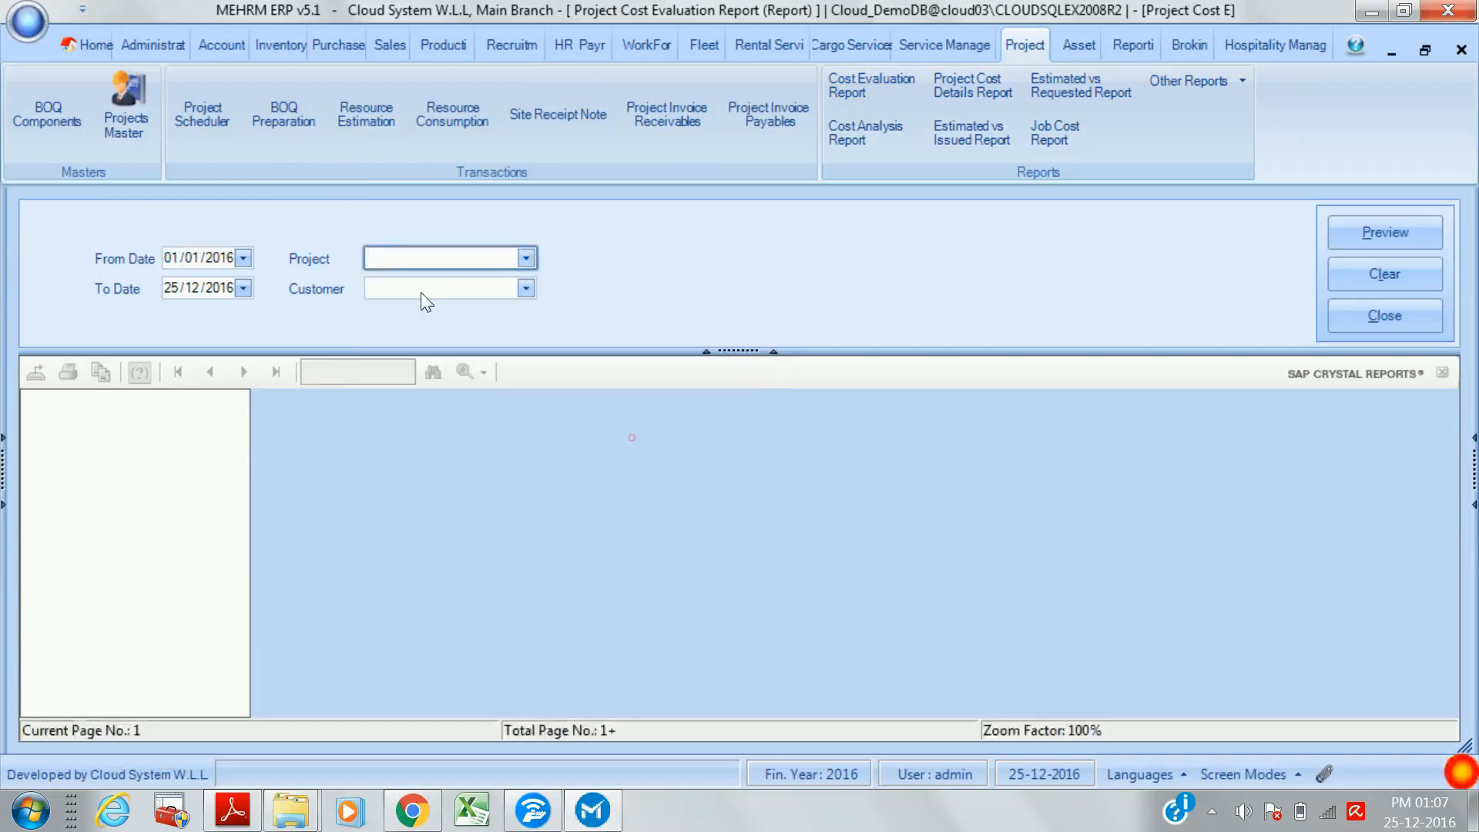
pyautogui.click(1361, 237)
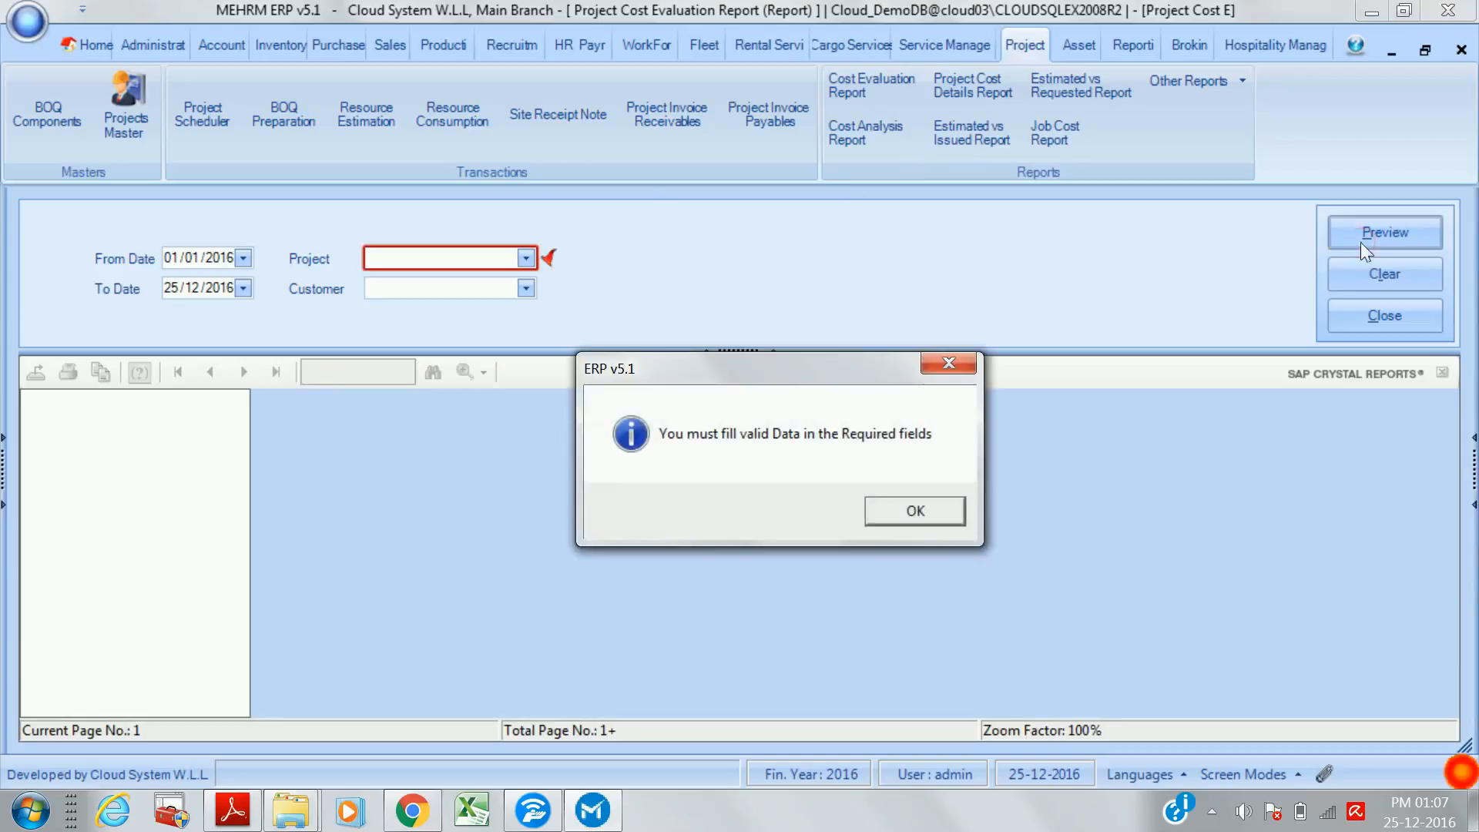
pyautogui.click(960, 515)
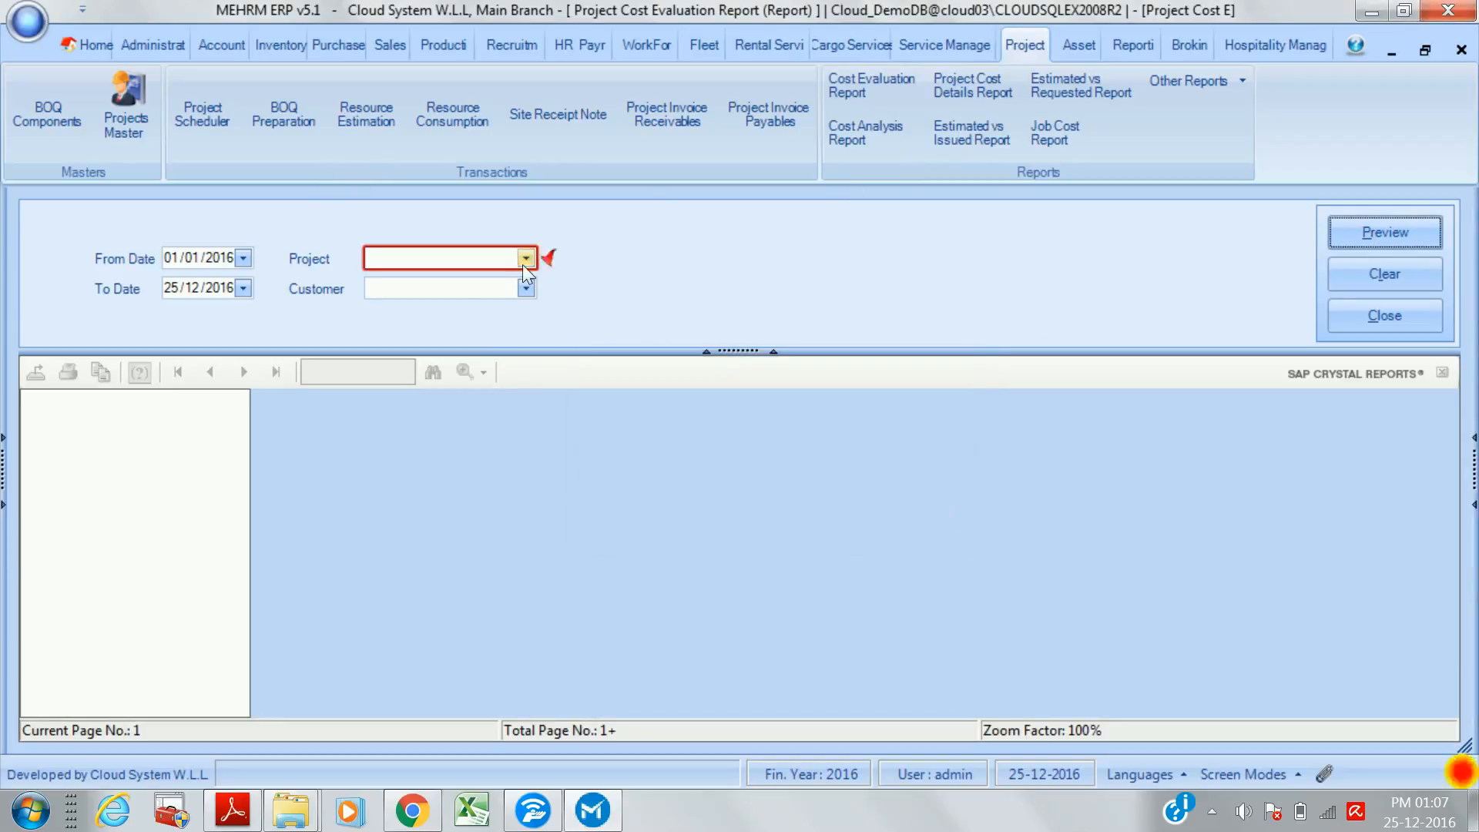
pyautogui.click(455, 297)
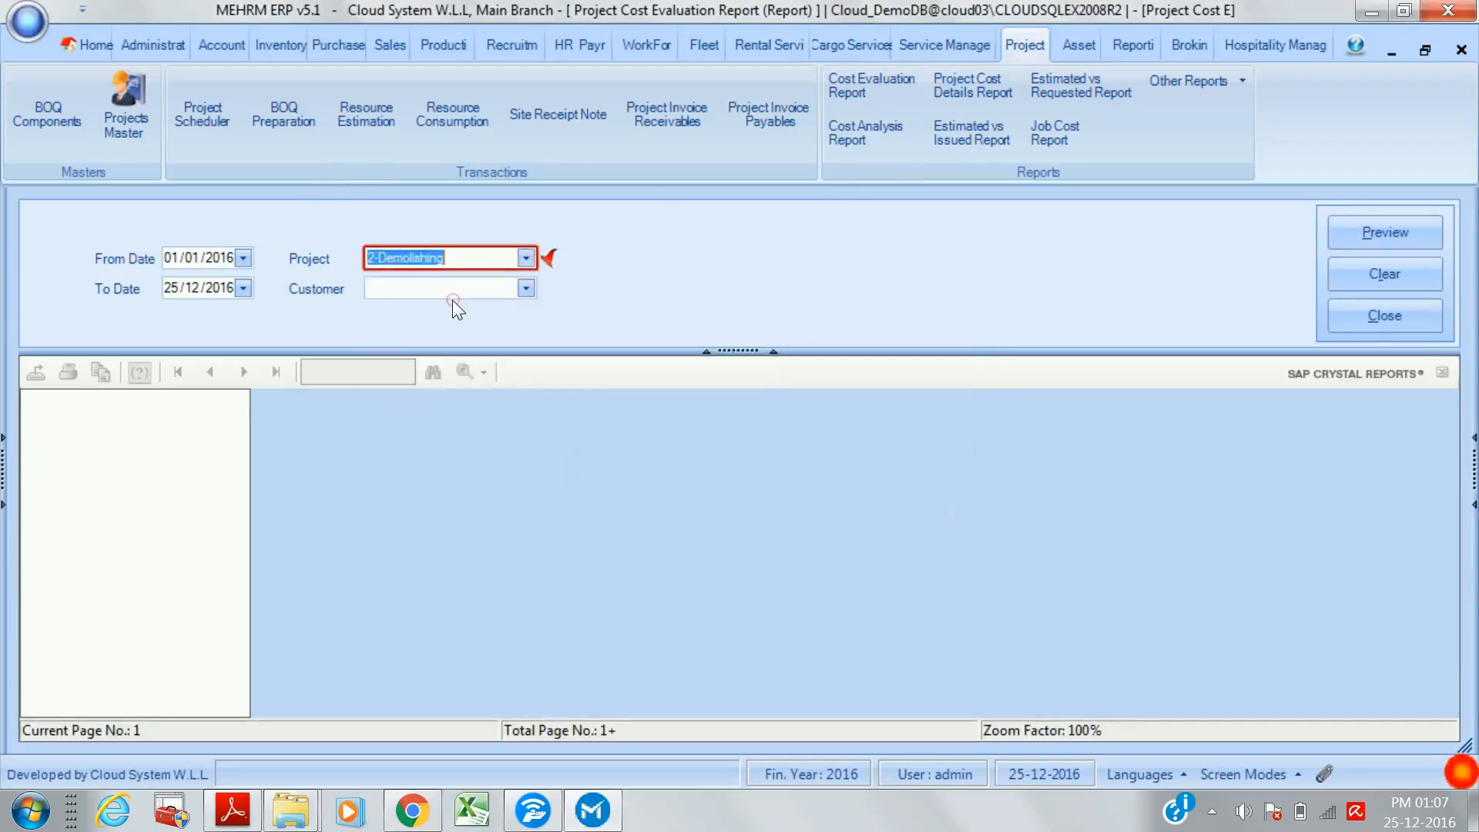
pyautogui.click(1371, 239)
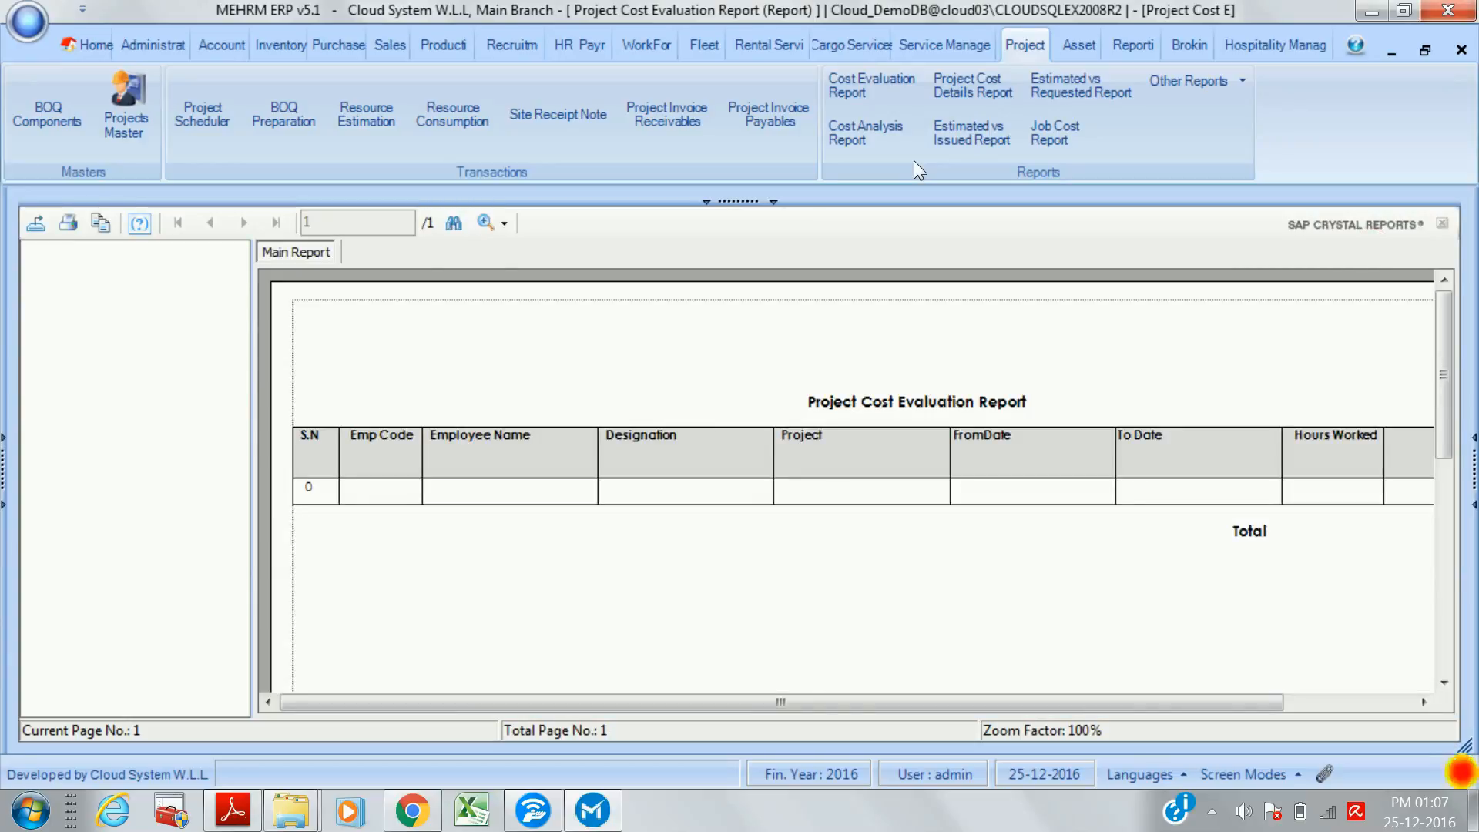
pyautogui.click(1461, 49)
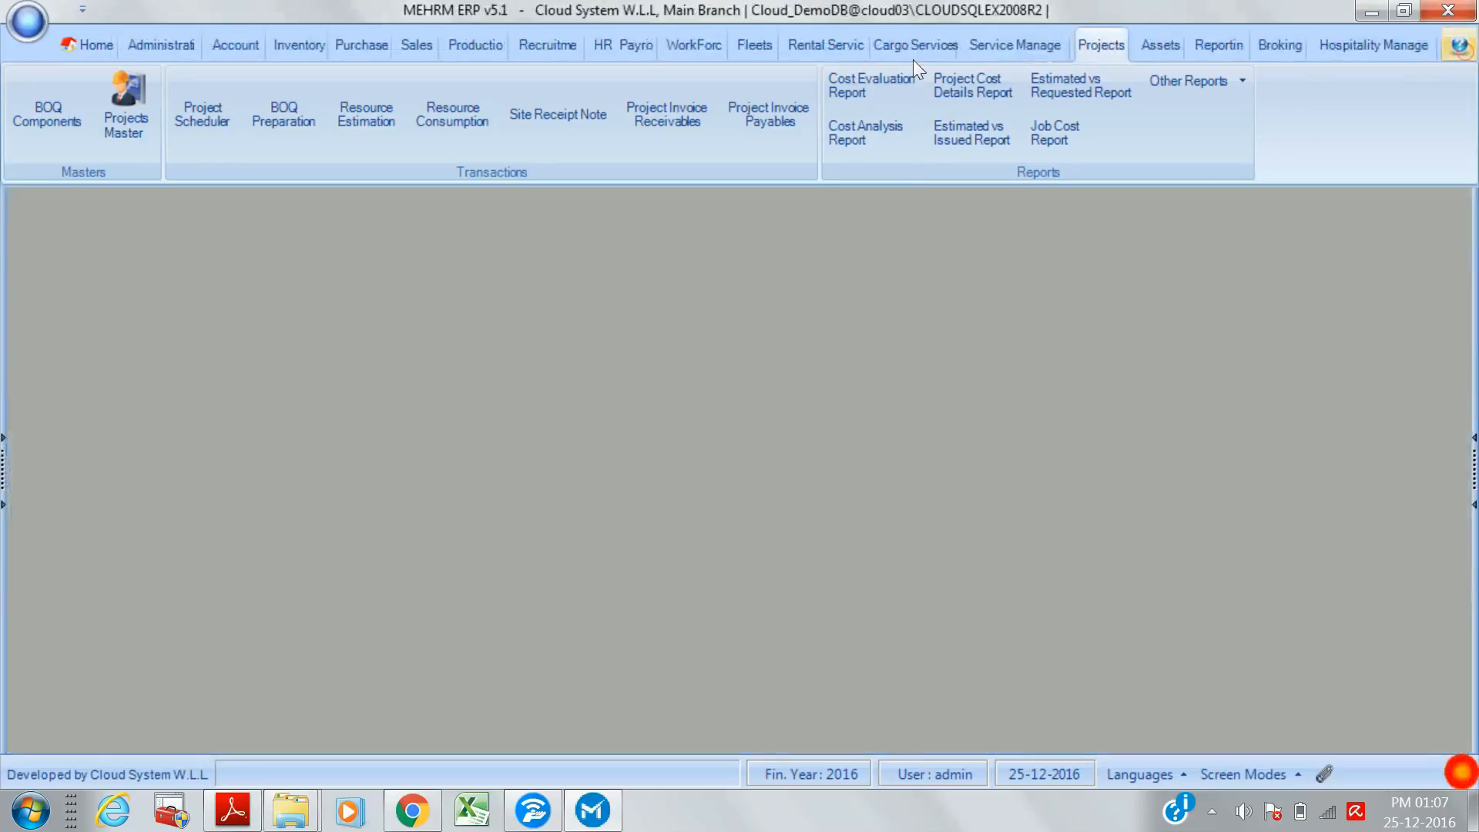
# - Preview the Cost Analysis Report for a chosen project from 01/01/2016 to 25/12/2016, and close the report
pyautogui.click(864, 141)
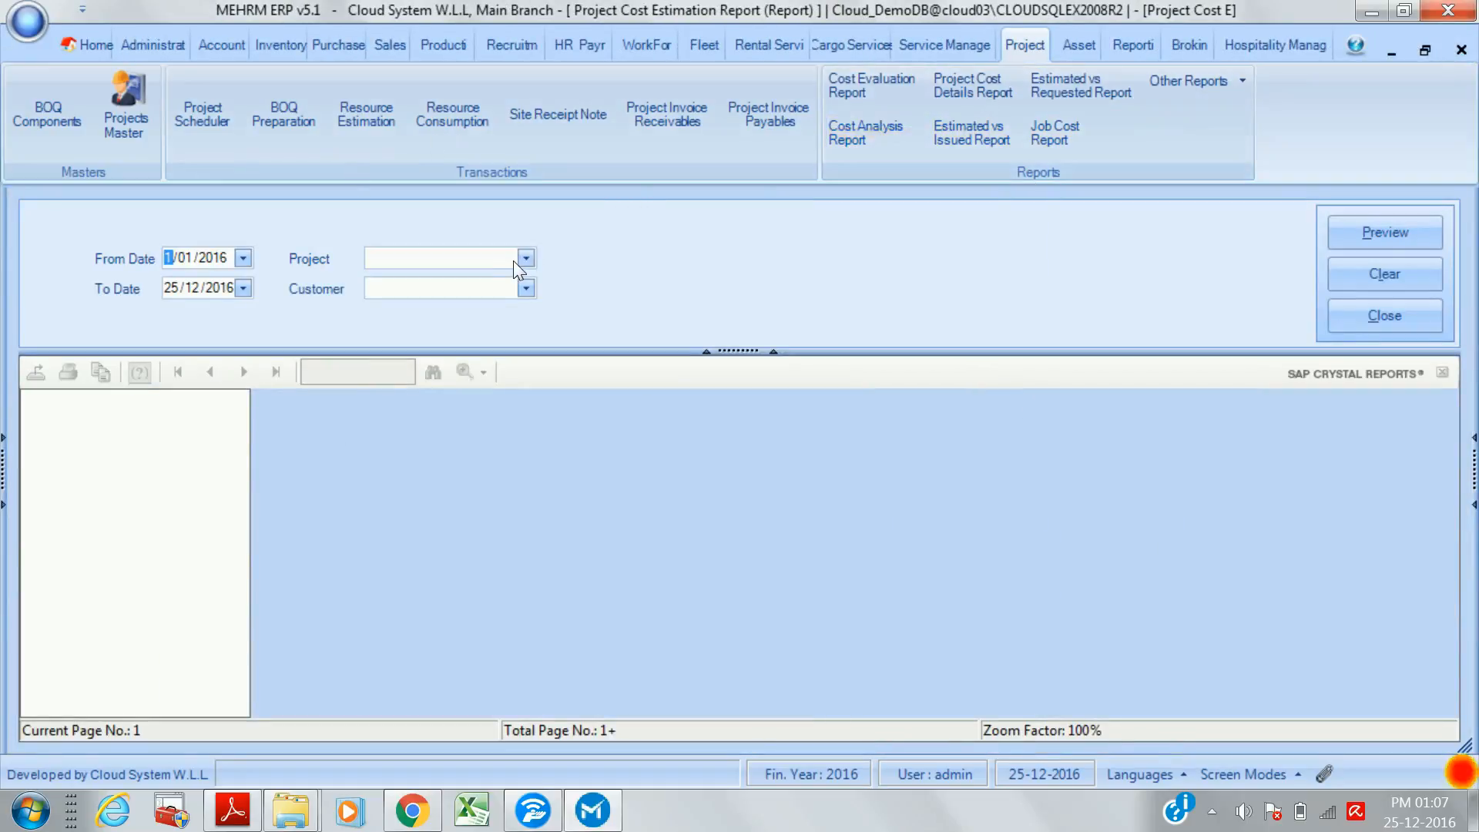
pyautogui.click(515, 259)
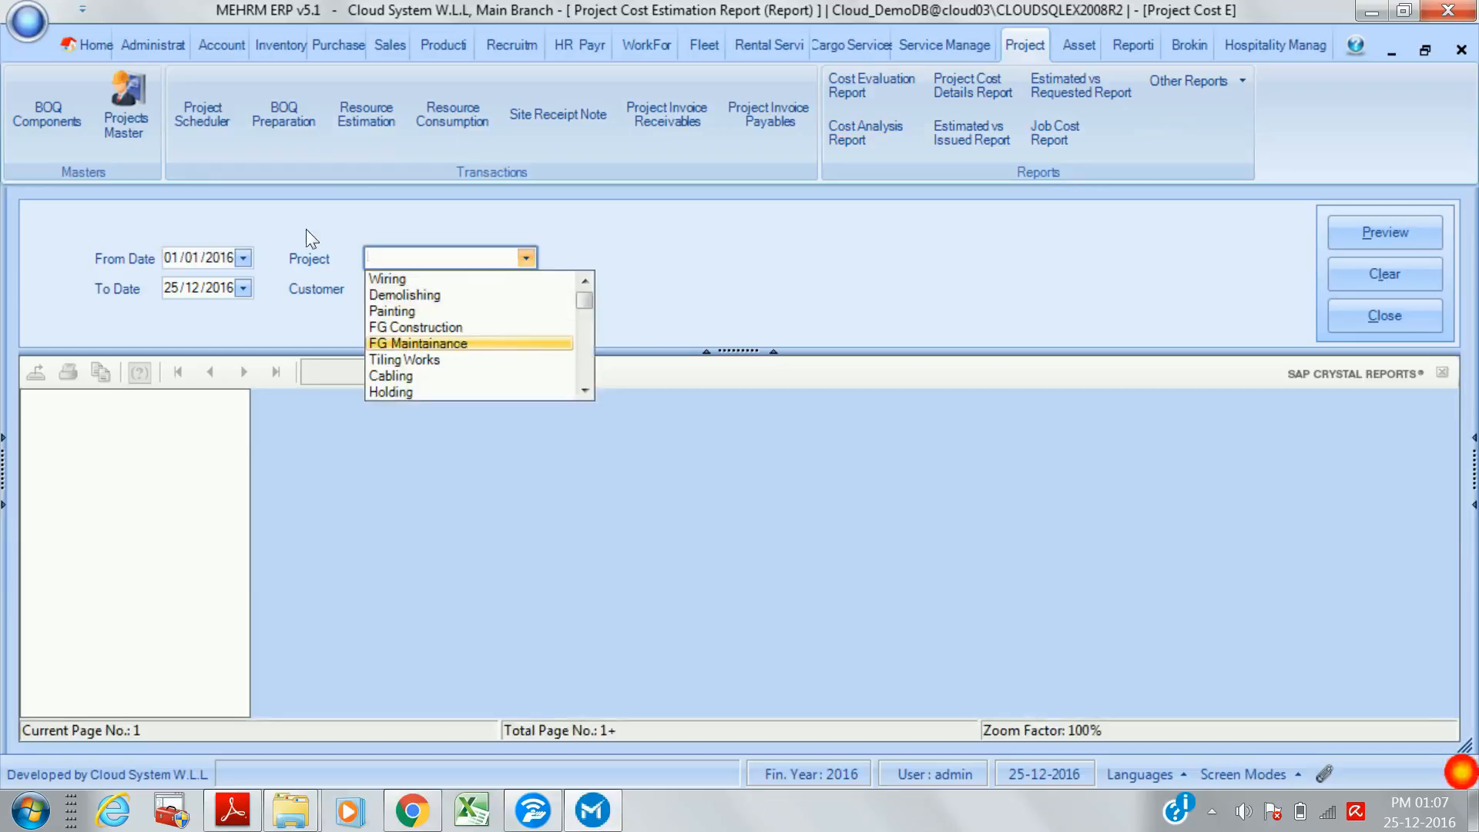
pyautogui.click(431, 326)
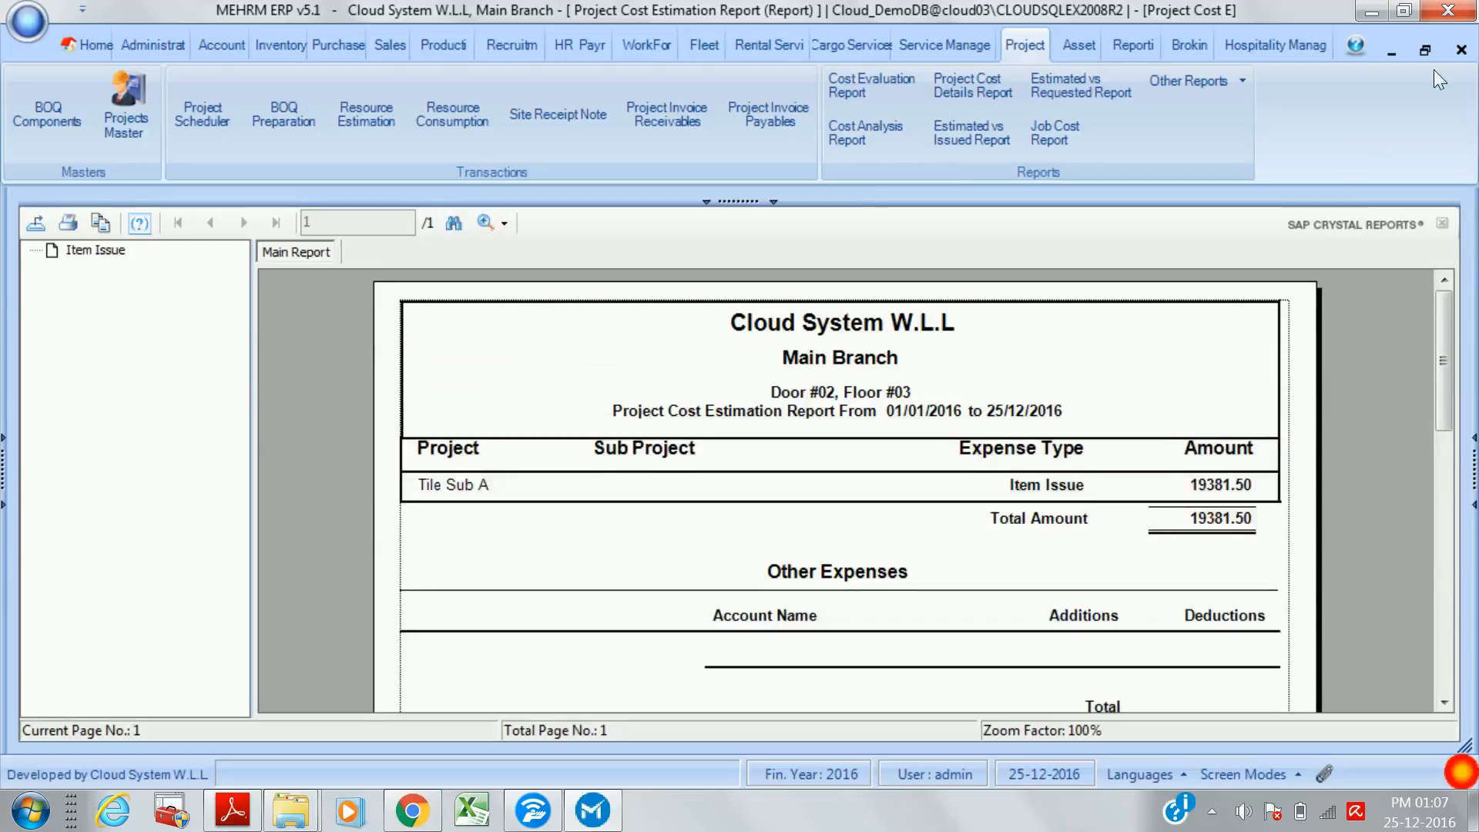
pyautogui.click(1461, 51)
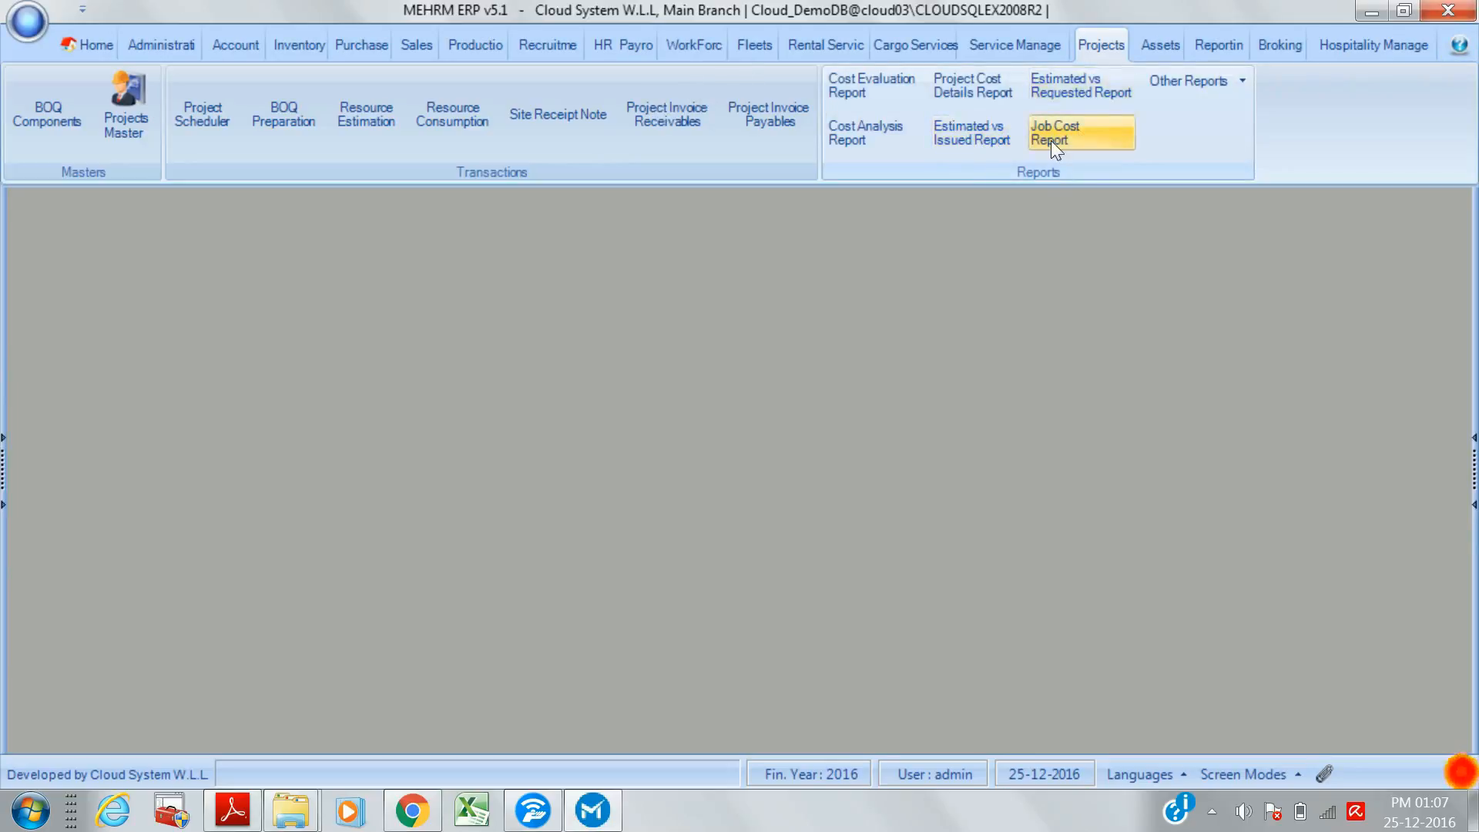
# - Preview the Job Cost Report with details for project 10 from 01/01/2016 to 25/12/2016, and close the report
pyautogui.click(1239, 79)
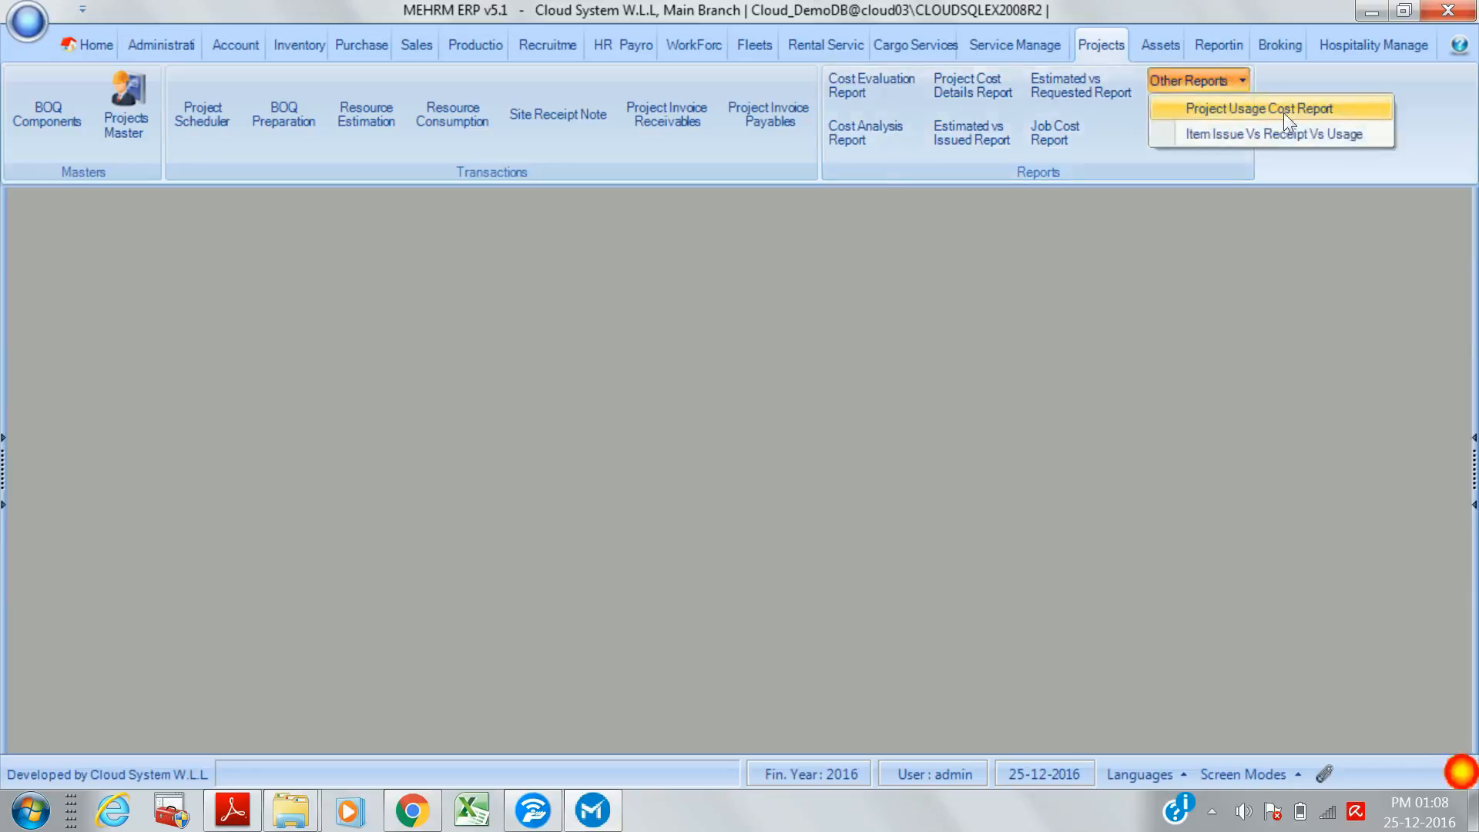
pyautogui.click(1058, 142)
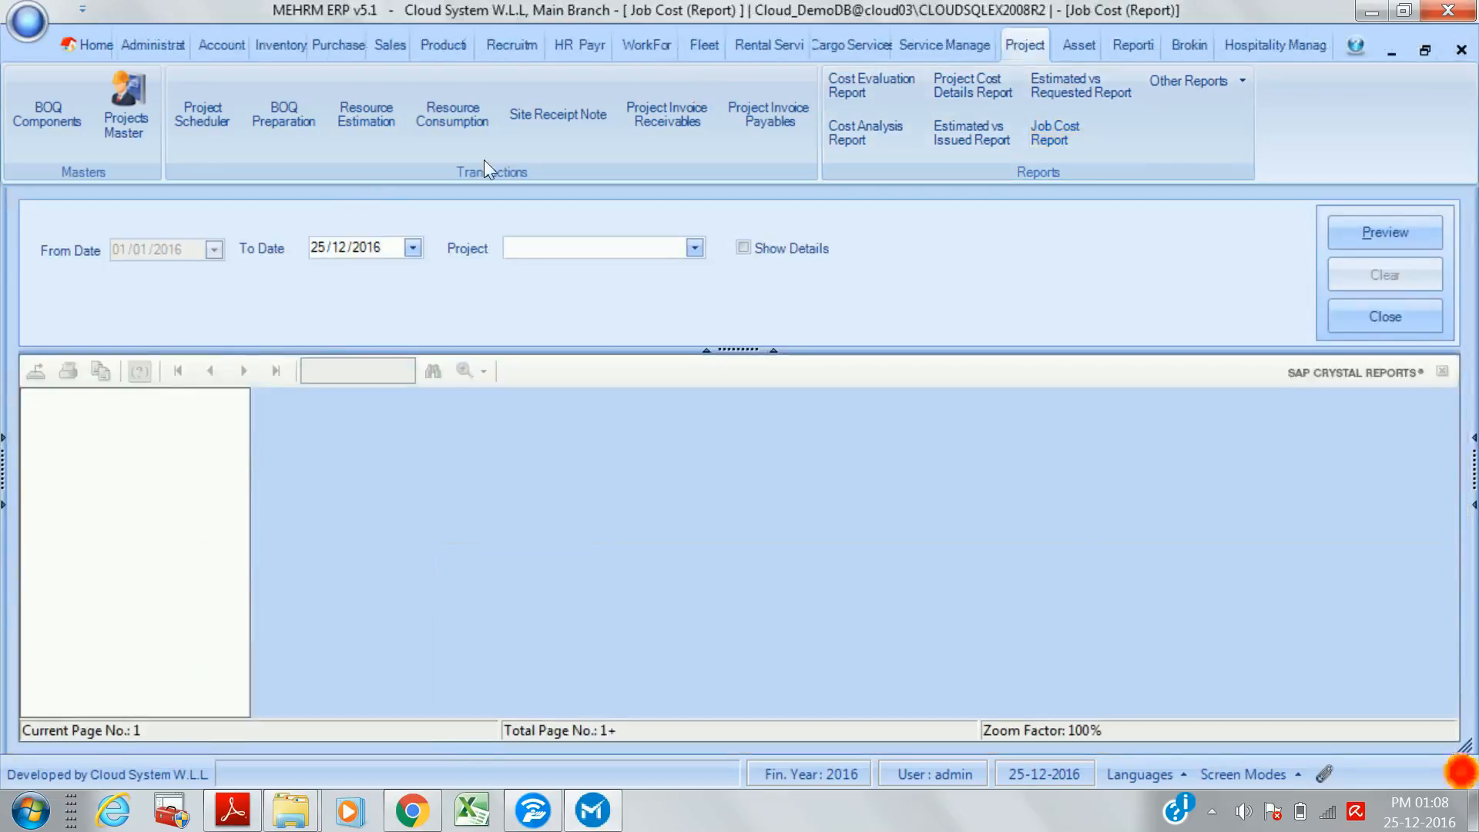
pyautogui.click(695, 248)
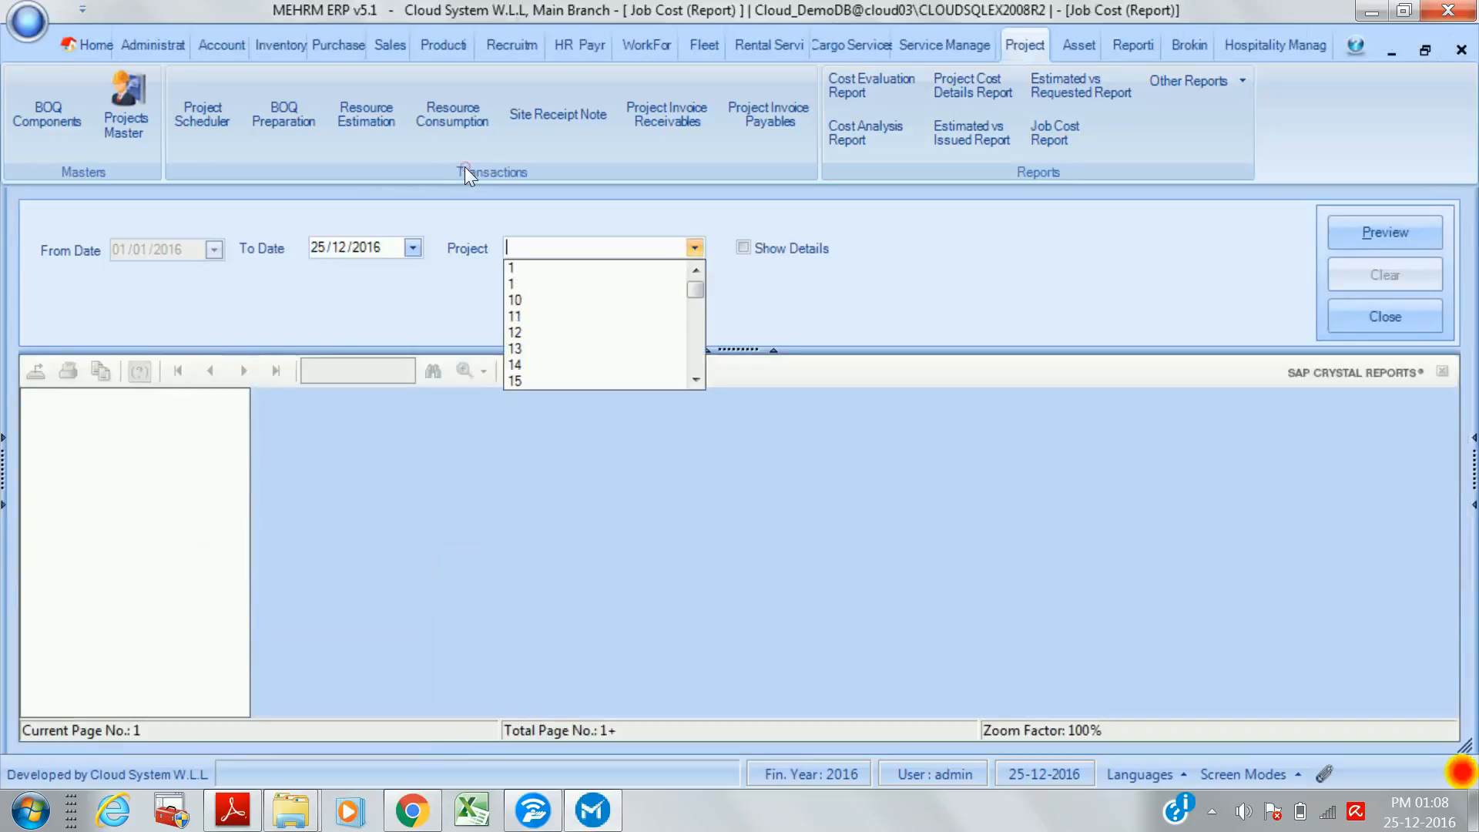
pyautogui.click(609, 300)
pyautogui.click(775, 250)
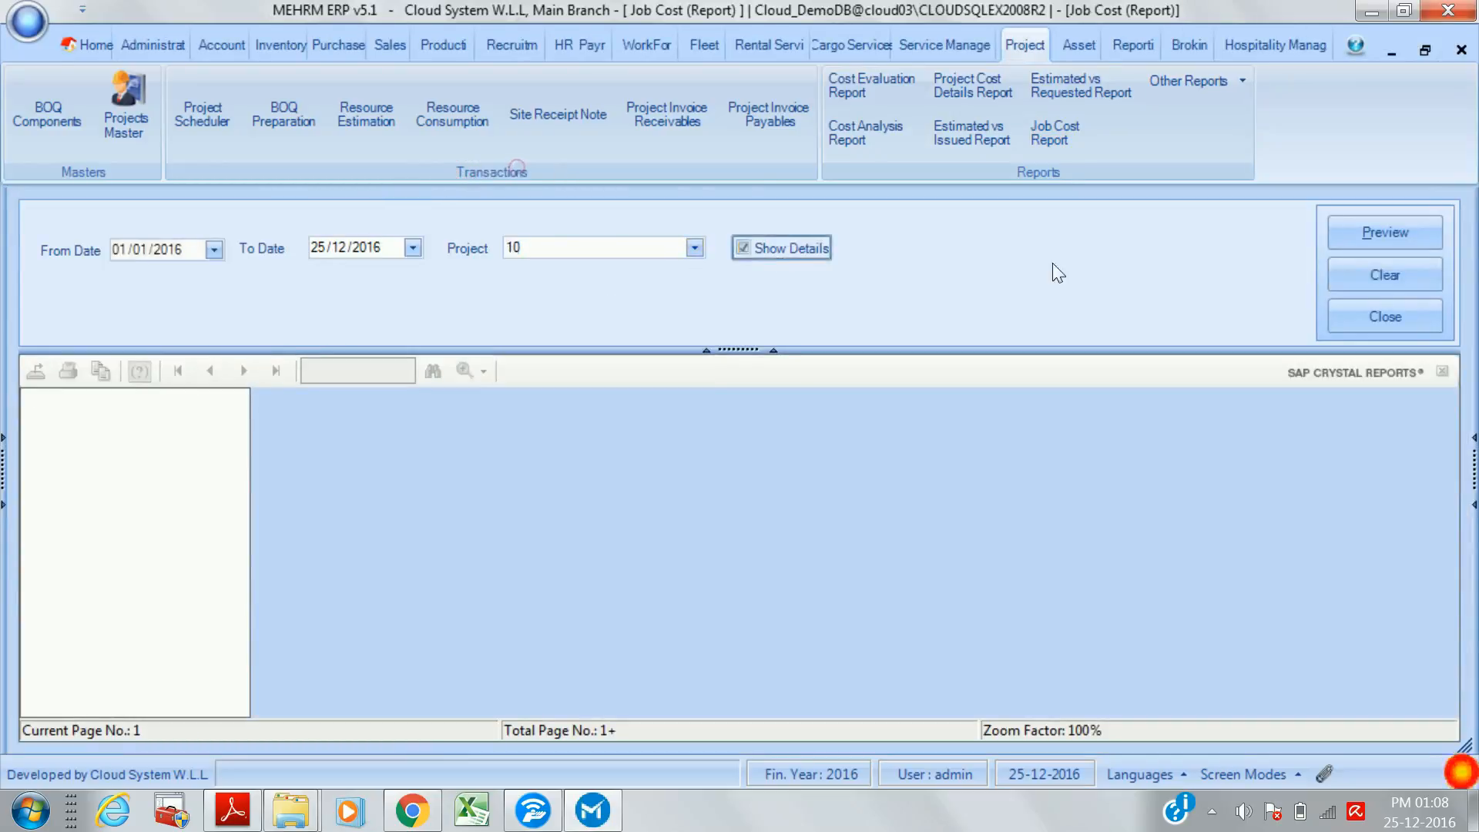
pyautogui.click(1396, 248)
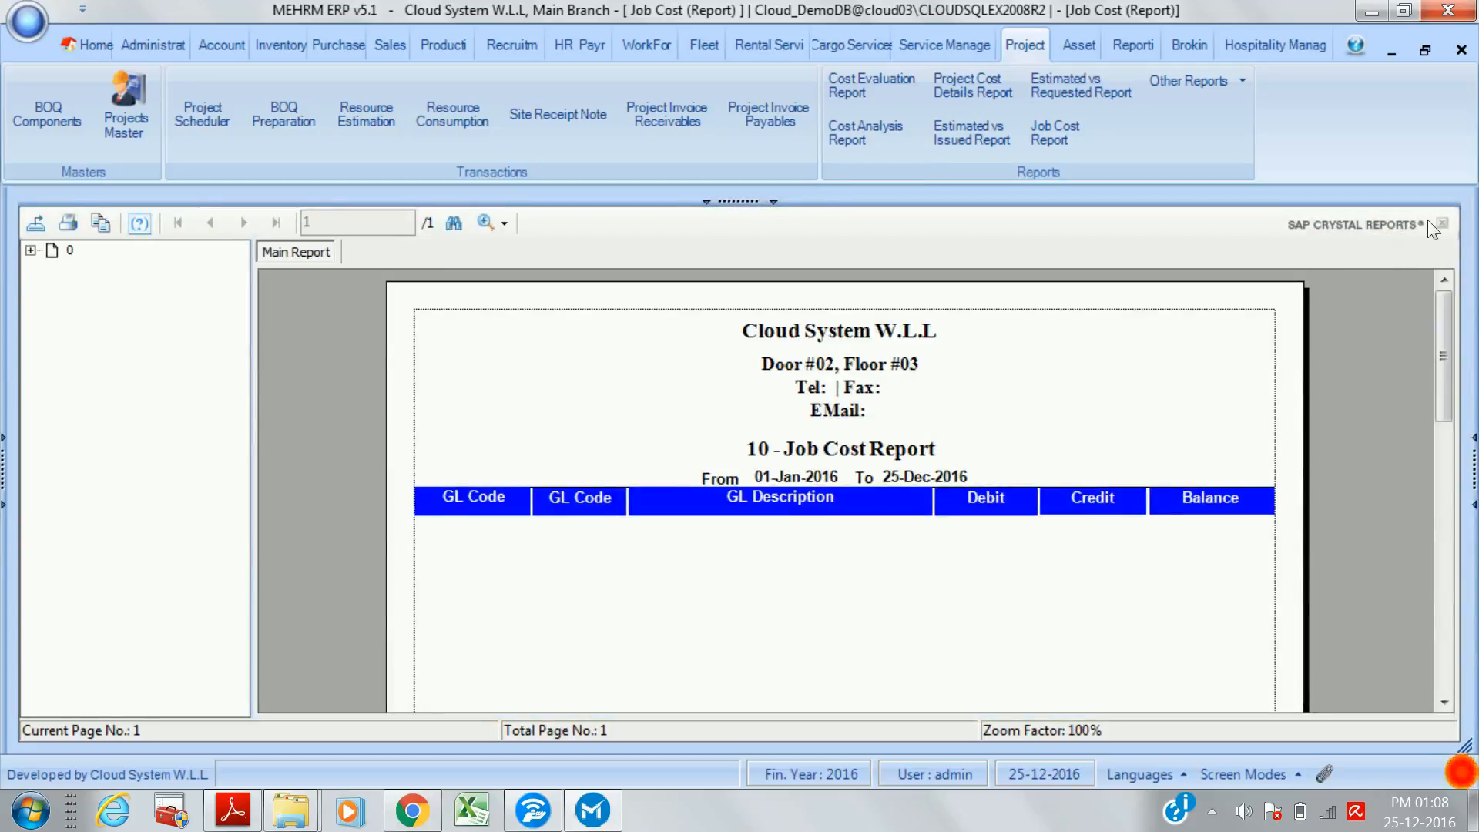
pyautogui.click(1460, 50)
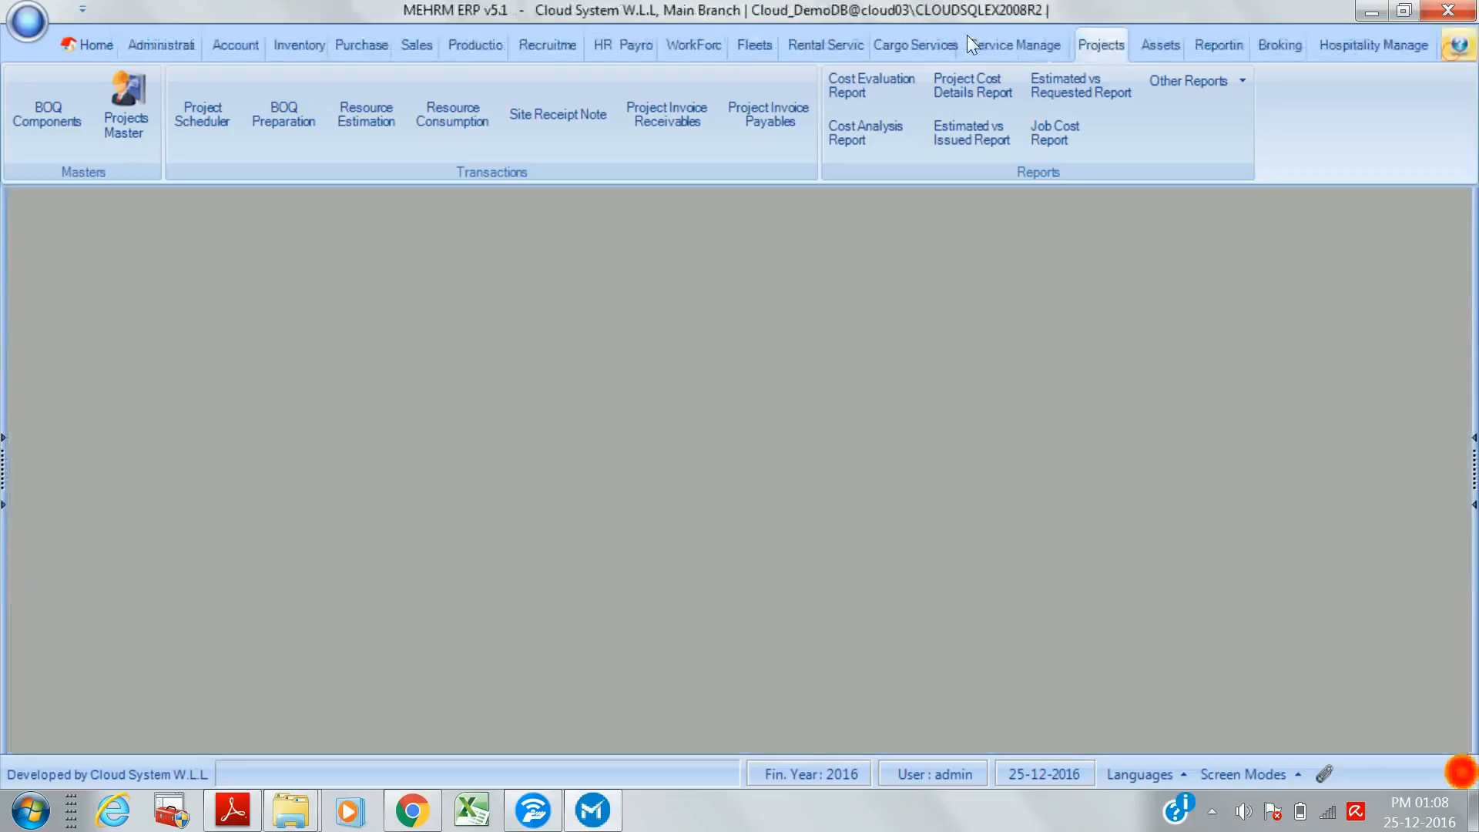
# - Open the Project Cost Comparison Report in the WorkForce module, check its saved list, and return to the entry form
pyautogui.click(1240, 82)
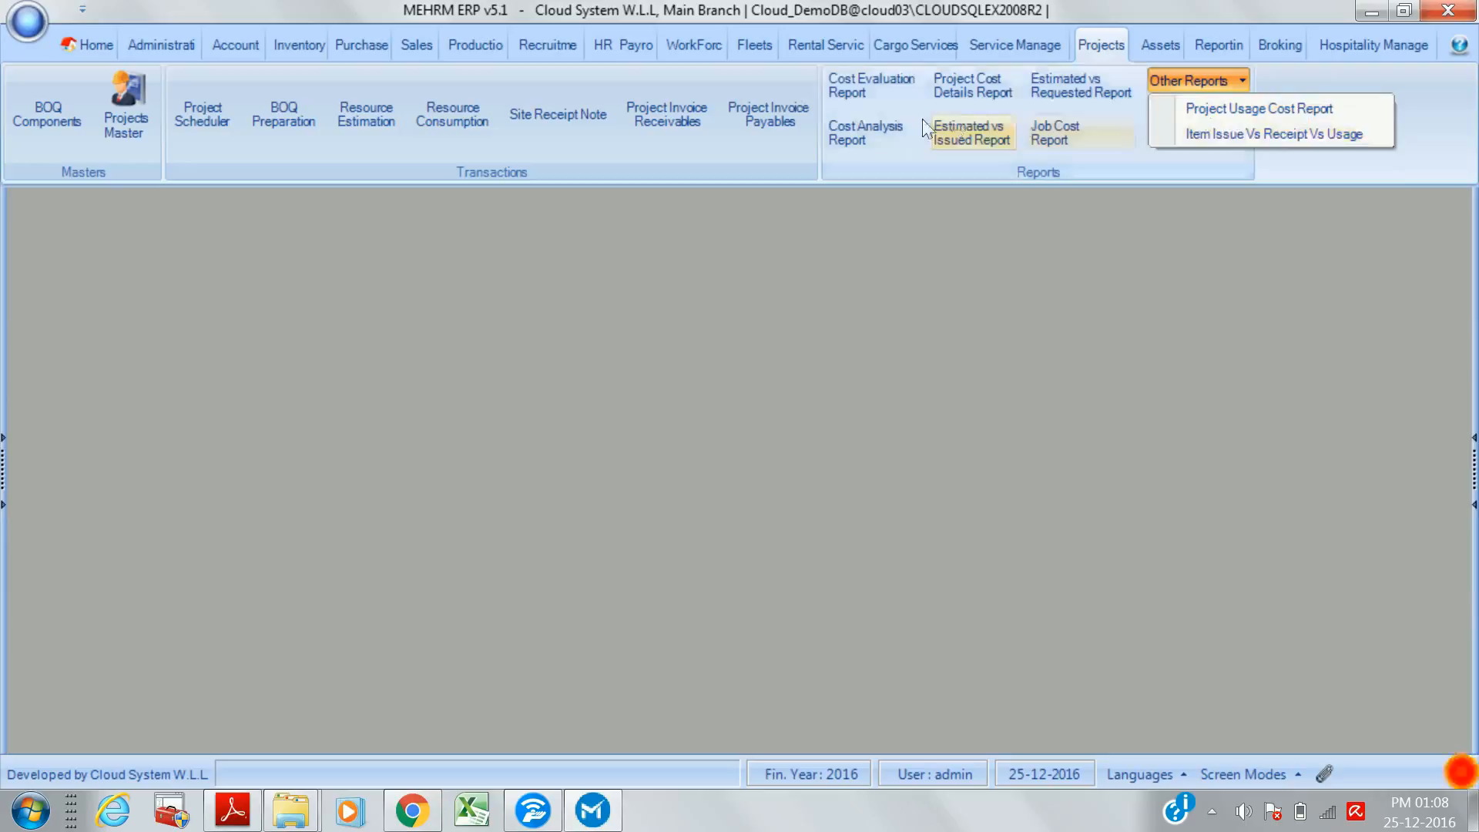
pyautogui.click(681, 51)
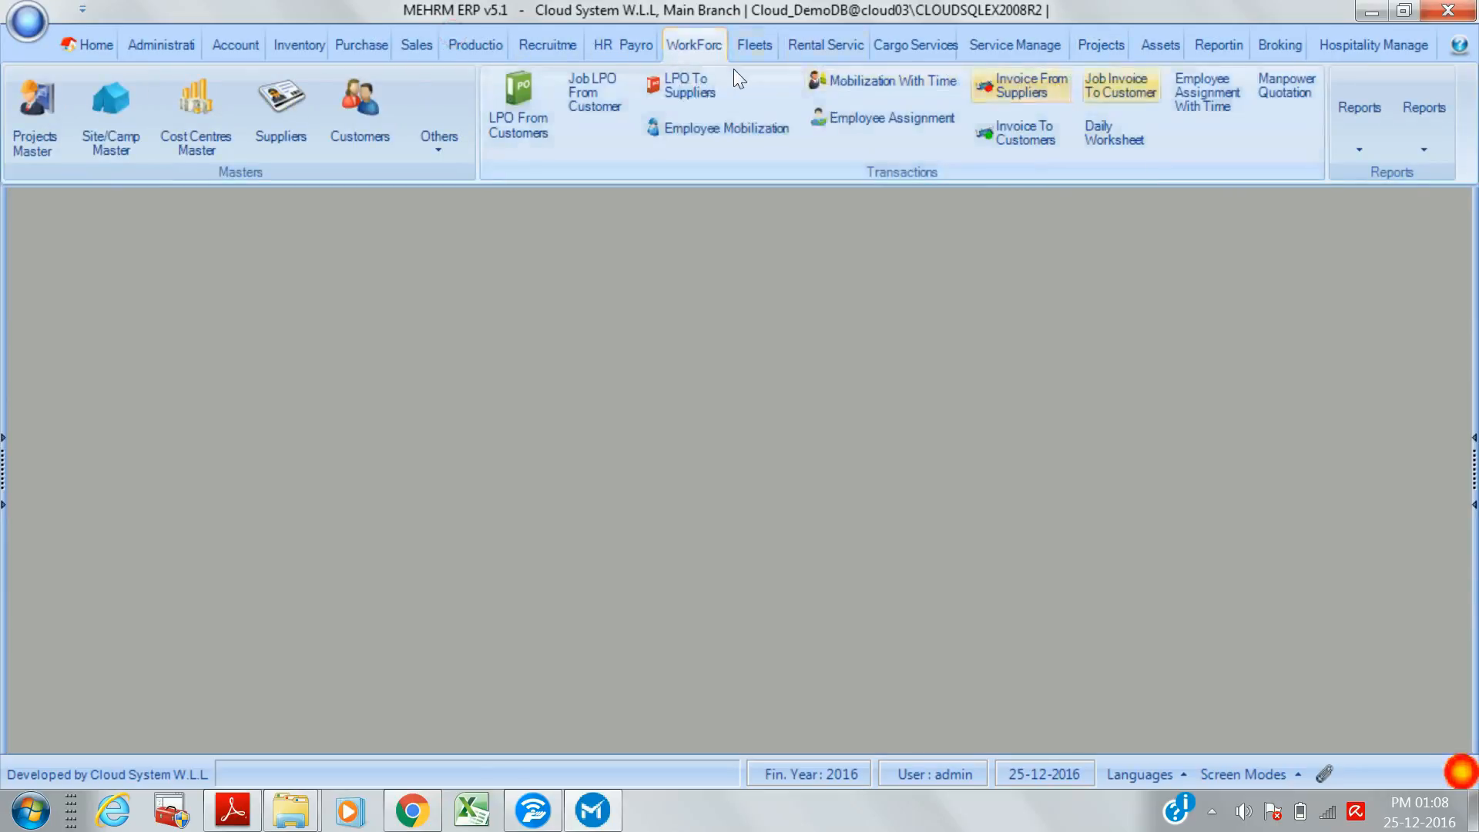
pyautogui.click(1360, 131)
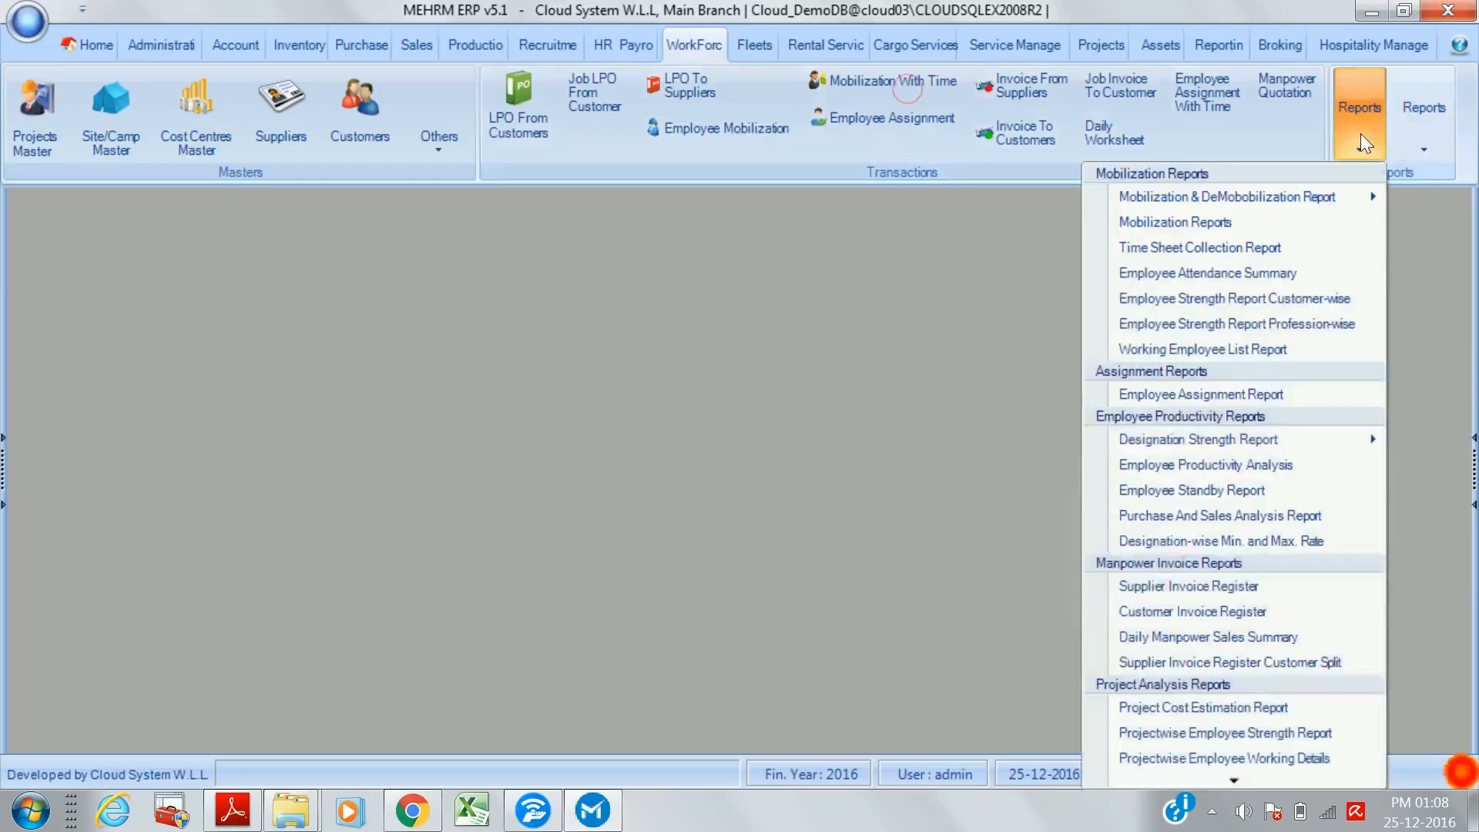
pyautogui.click(1433, 144)
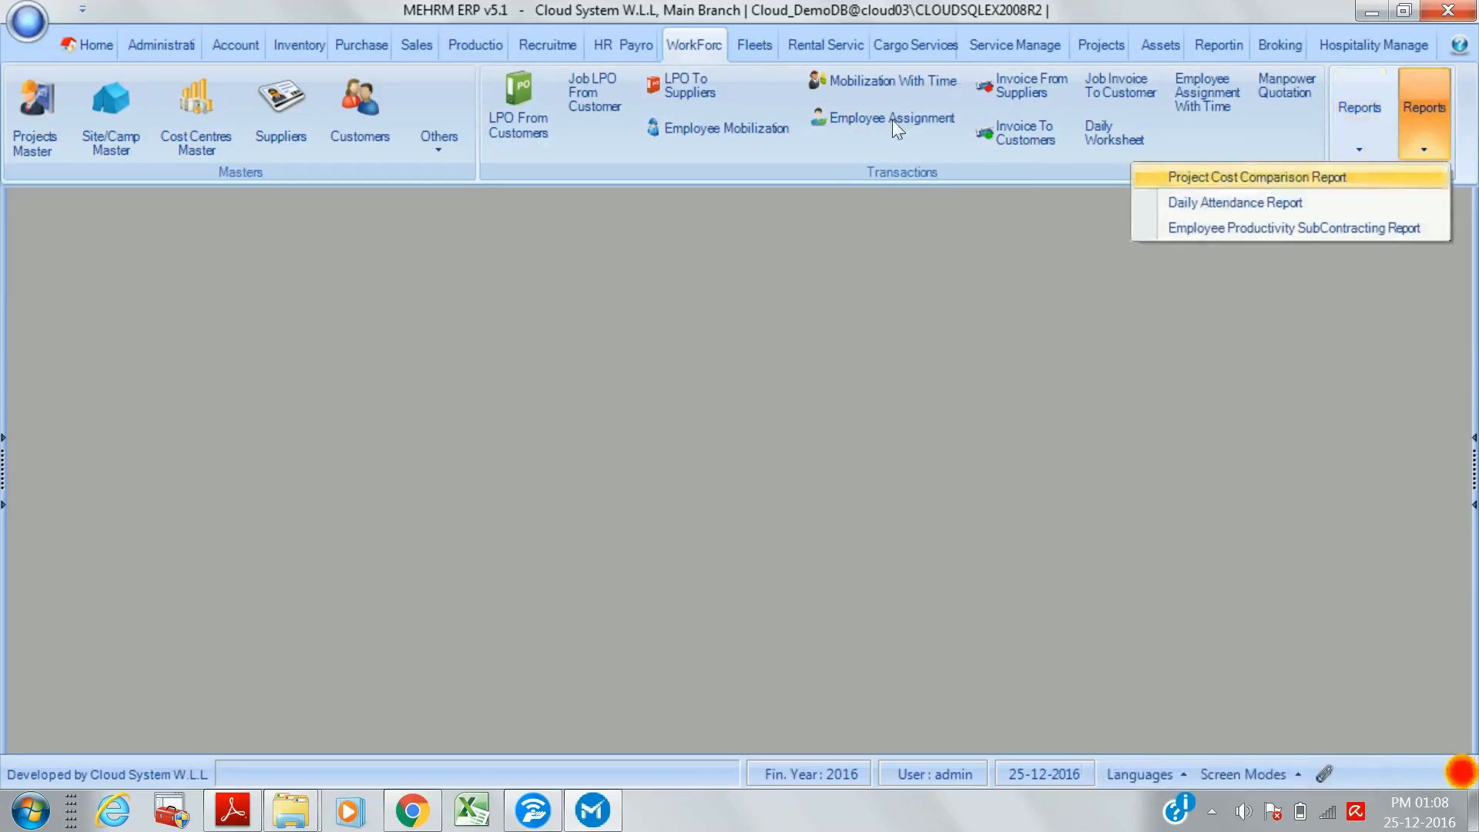
pyautogui.click(1336, 180)
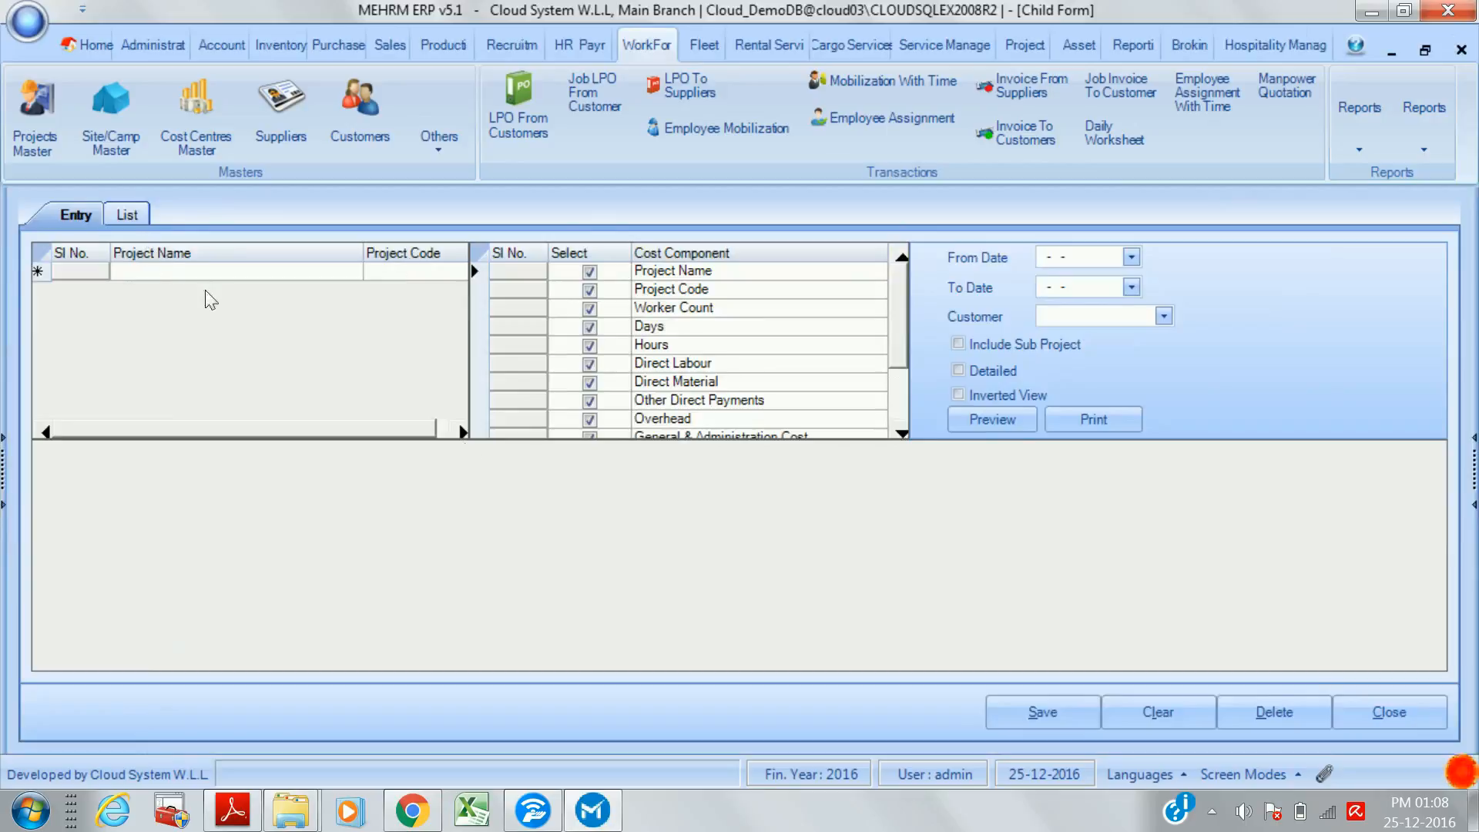
pyautogui.click(126, 215)
pyautogui.click(75, 215)
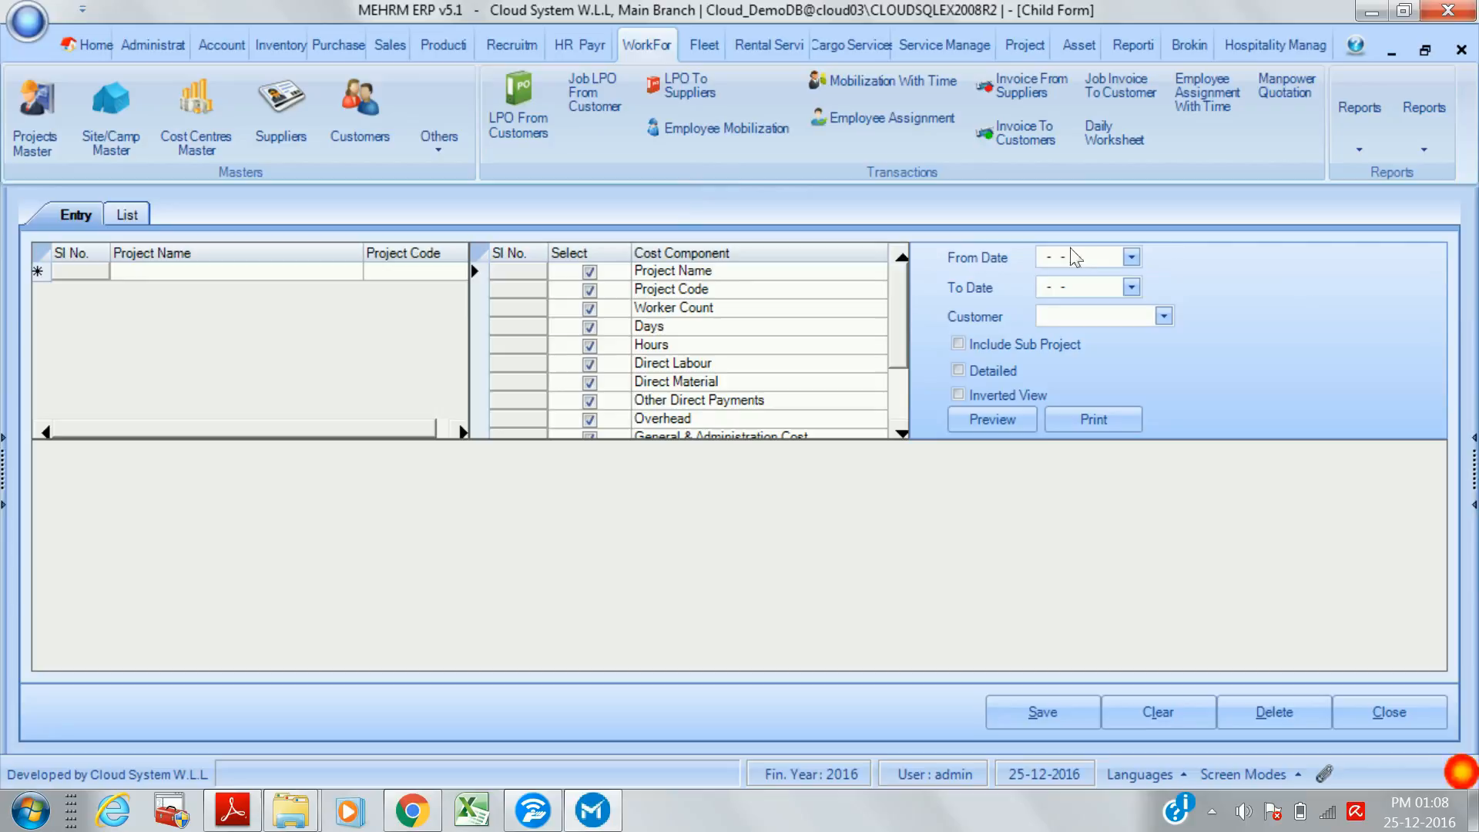
# - Preview the project cost comparison from 01-01-2015 to 25-12-2016 with all cost components selected, and dismiss any message
pyautogui.click(1131, 257)
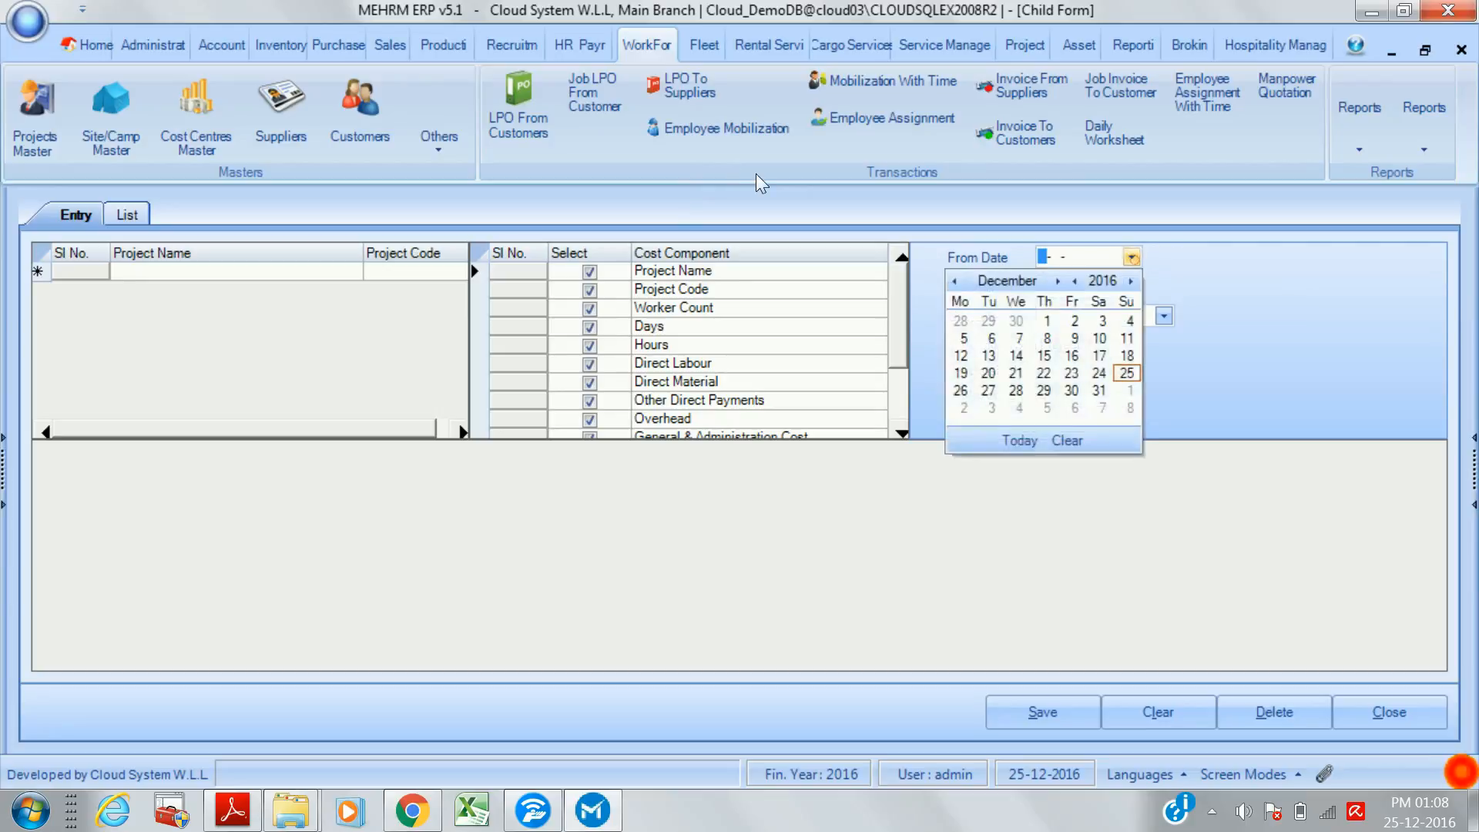
pyautogui.click(1057, 280)
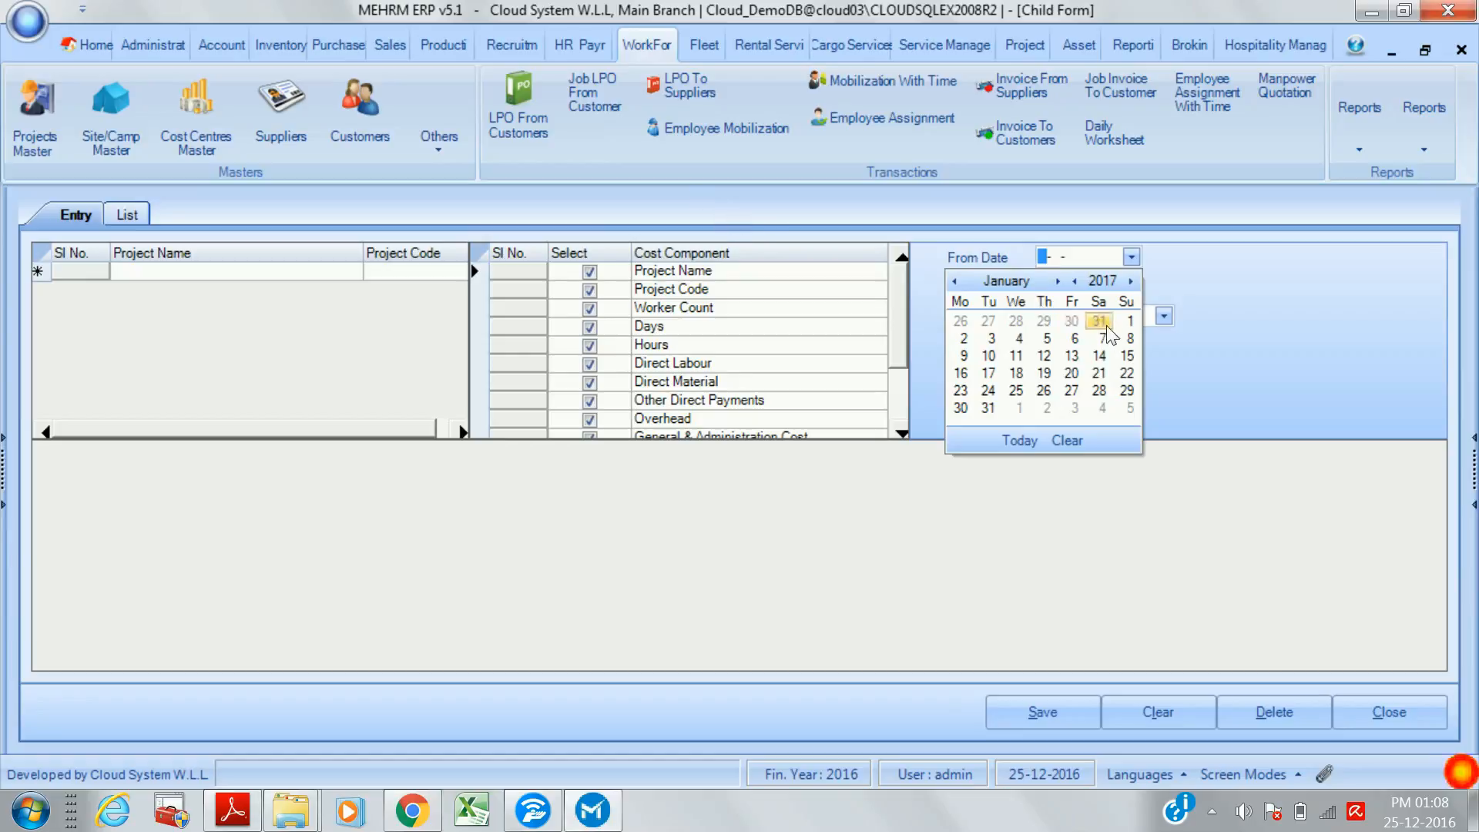
pyautogui.click(1075, 281)
pyautogui.click(1074, 281)
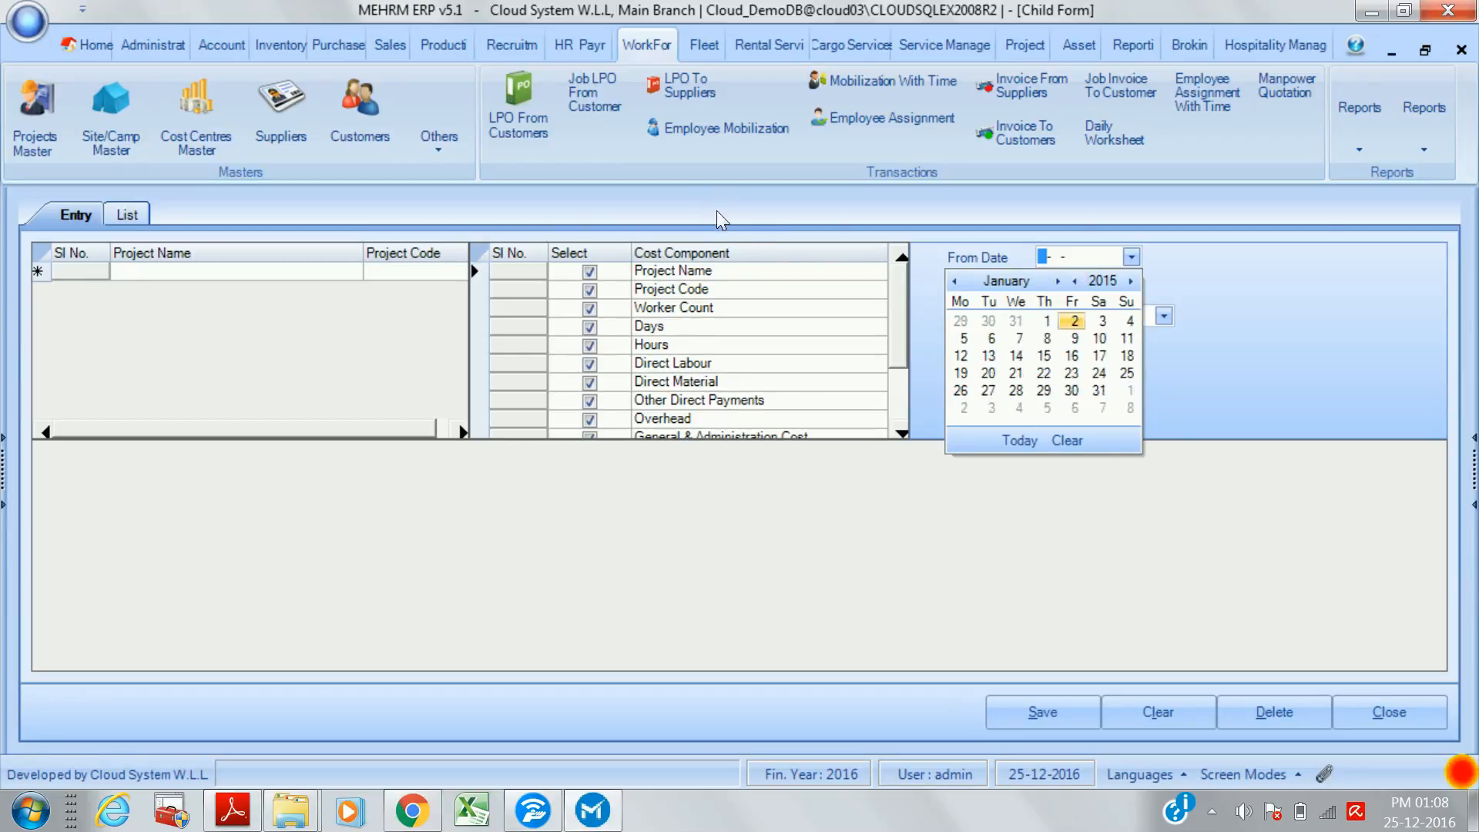
pyautogui.click(1048, 322)
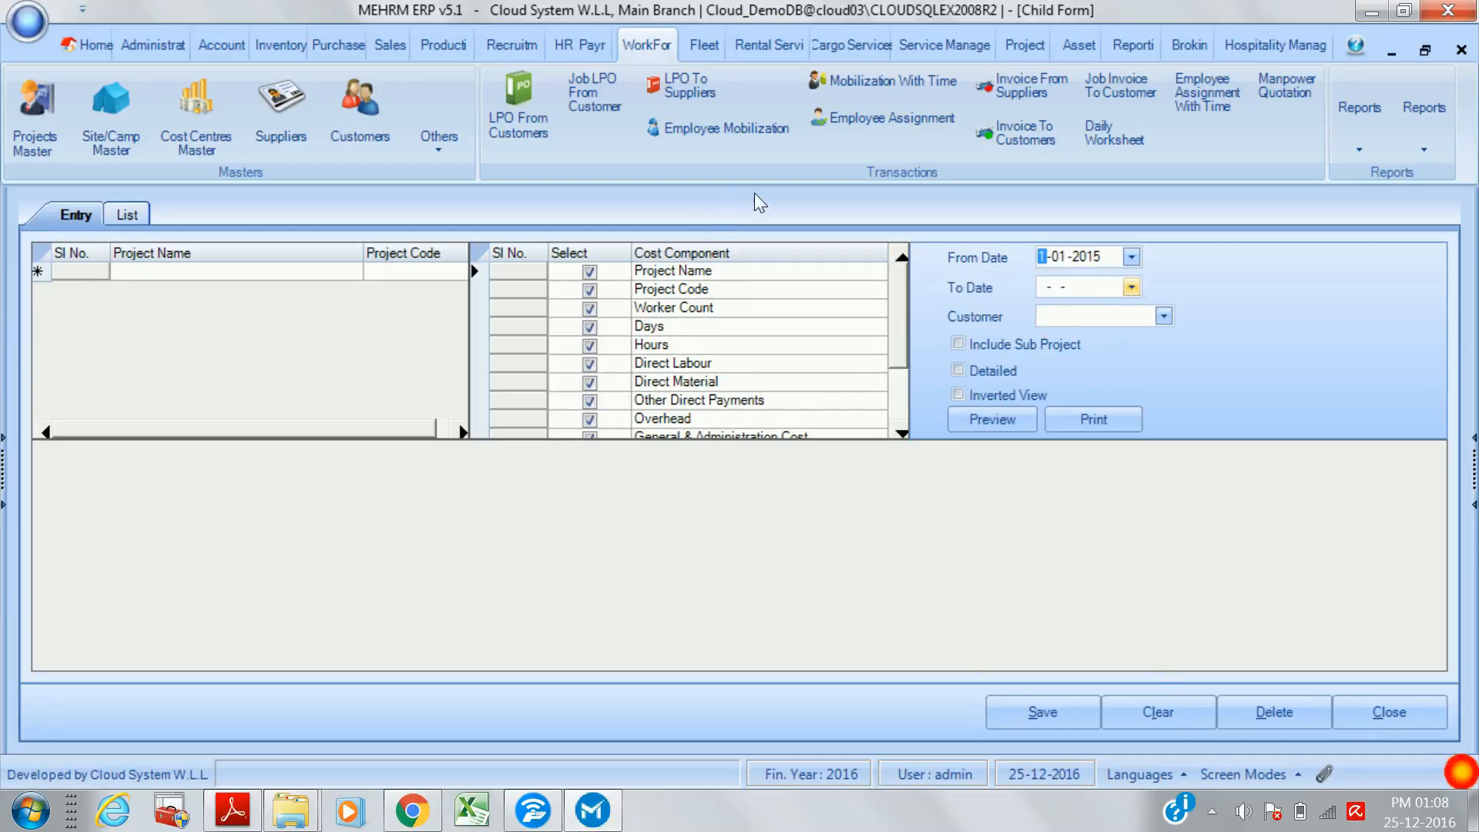
pyautogui.click(1131, 287)
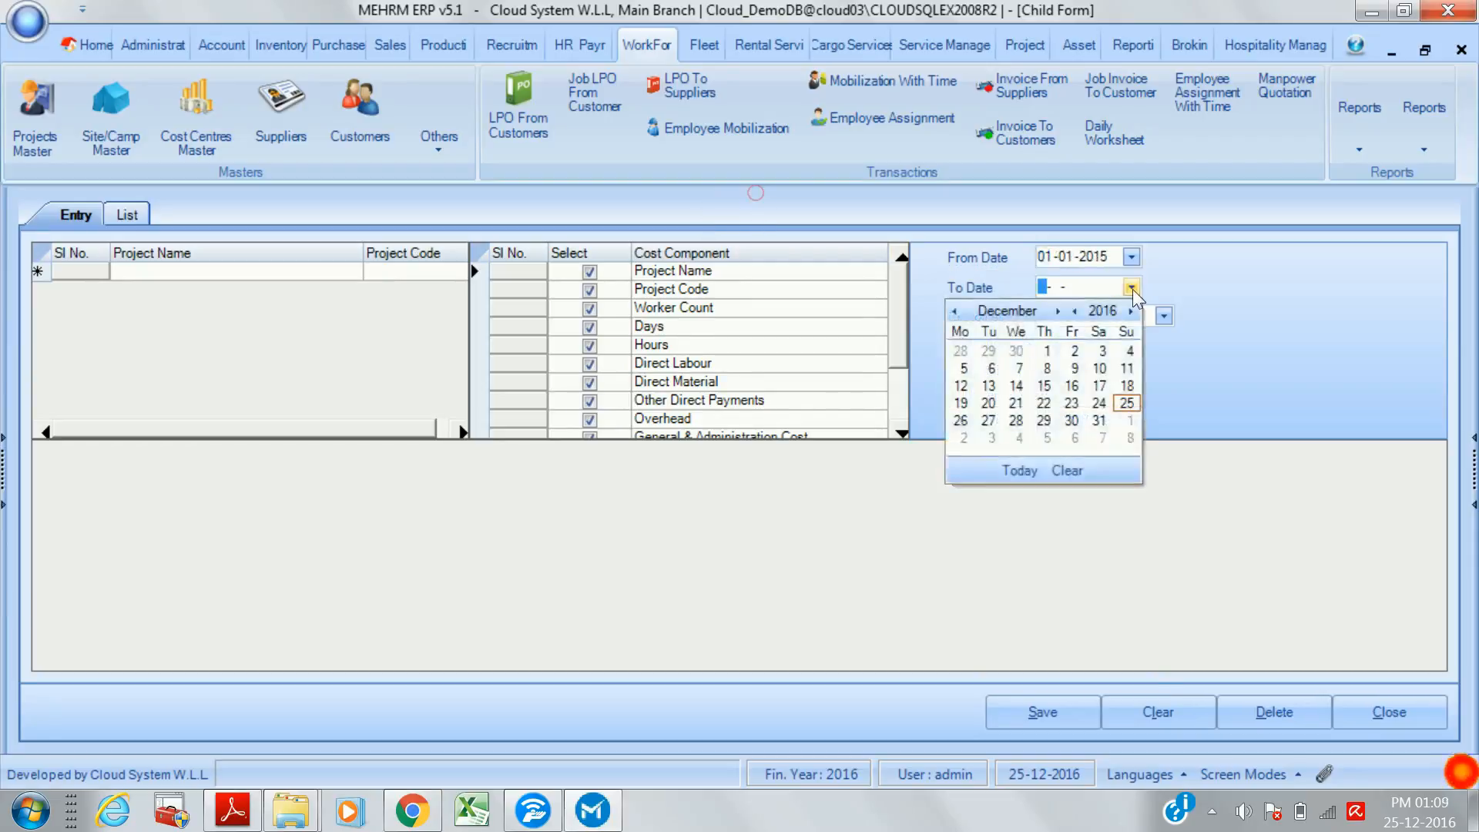
pyautogui.click(1124, 400)
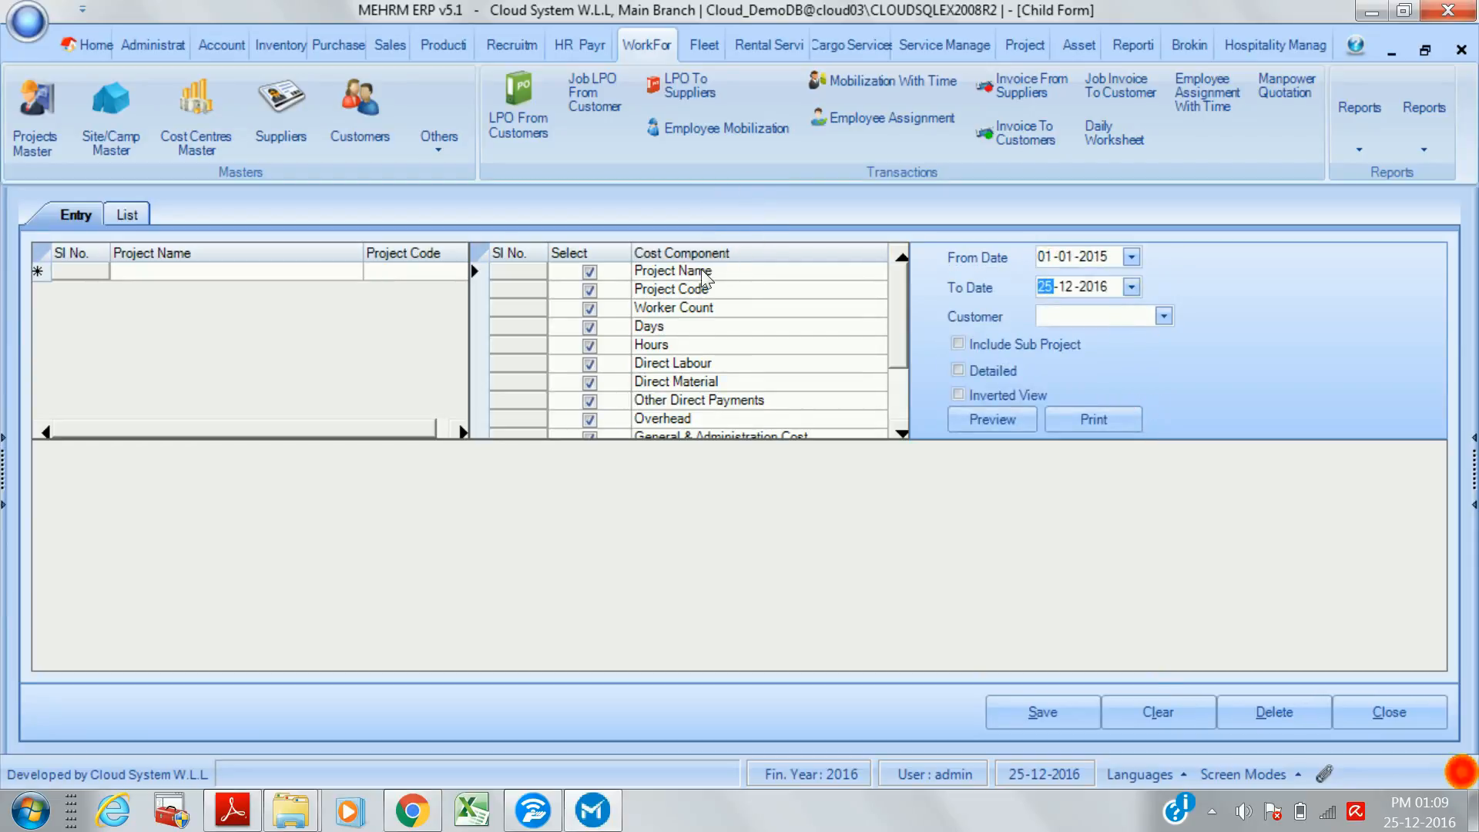
pyautogui.click(999, 423)
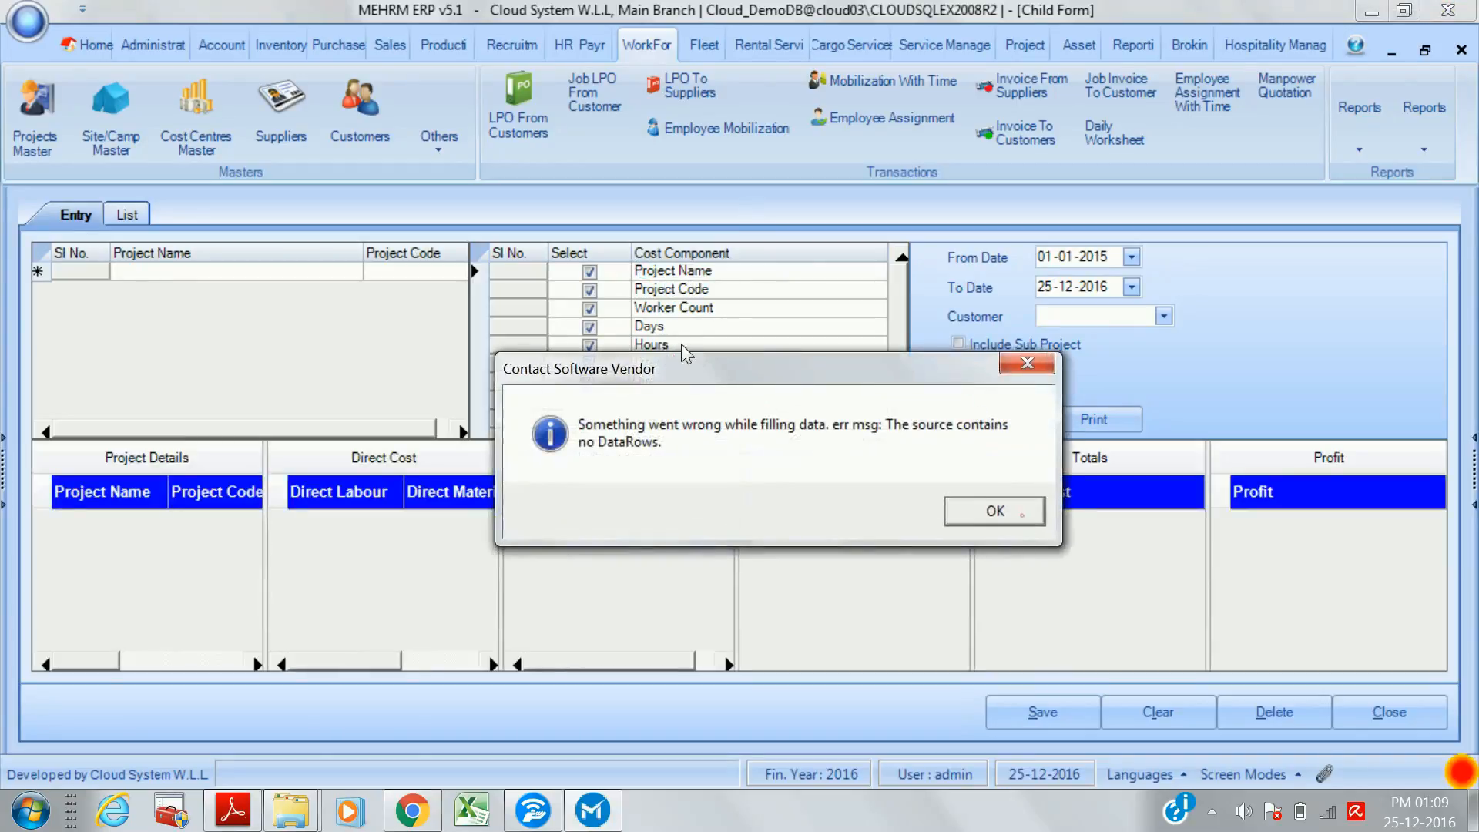
pyautogui.click(1022, 514)
# - Include sub projects, enable the Detailed and Inverted View options, and preview the project cost comparison again
pyautogui.click(964, 370)
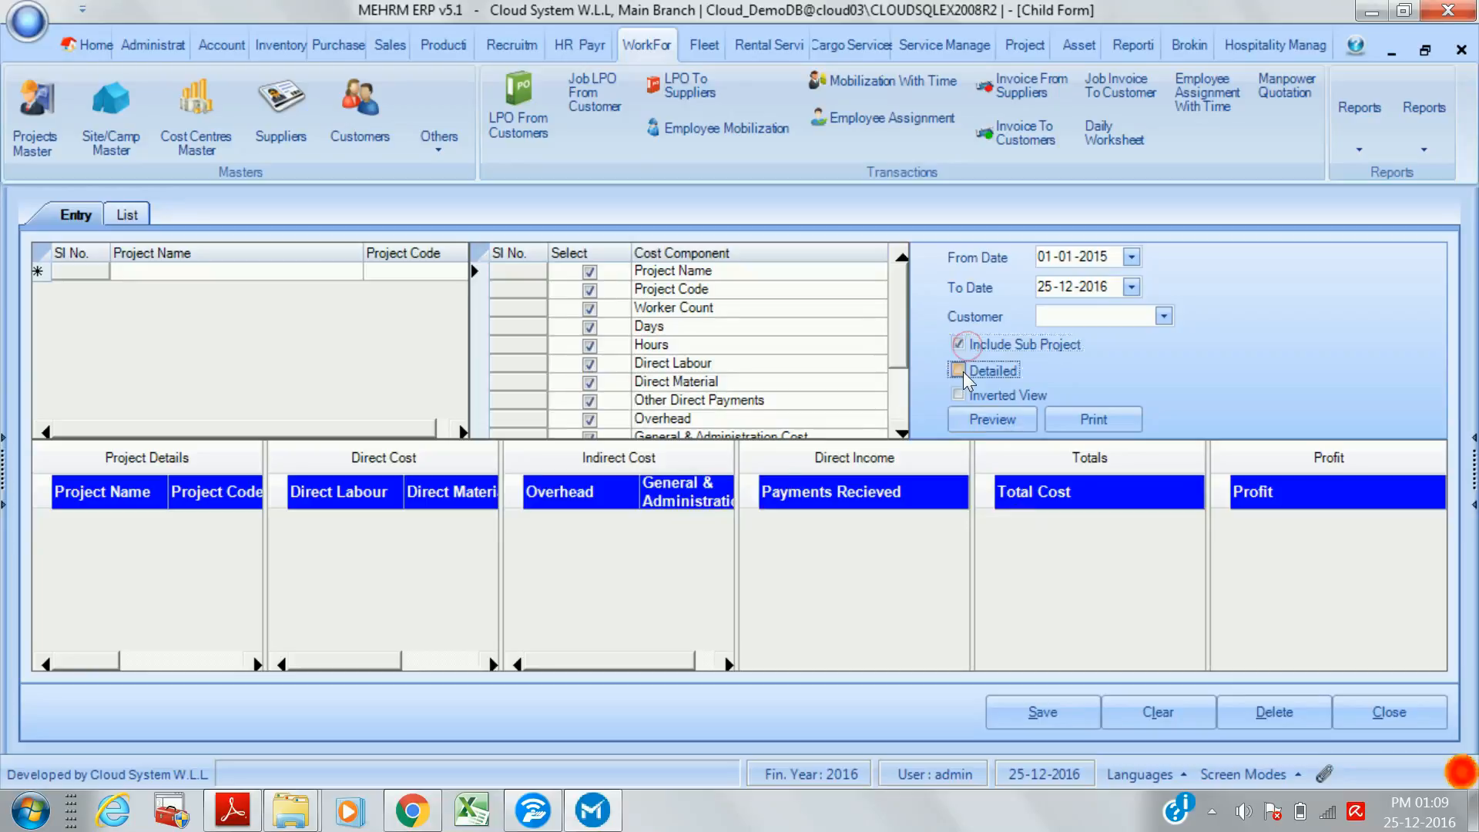
pyautogui.click(958, 394)
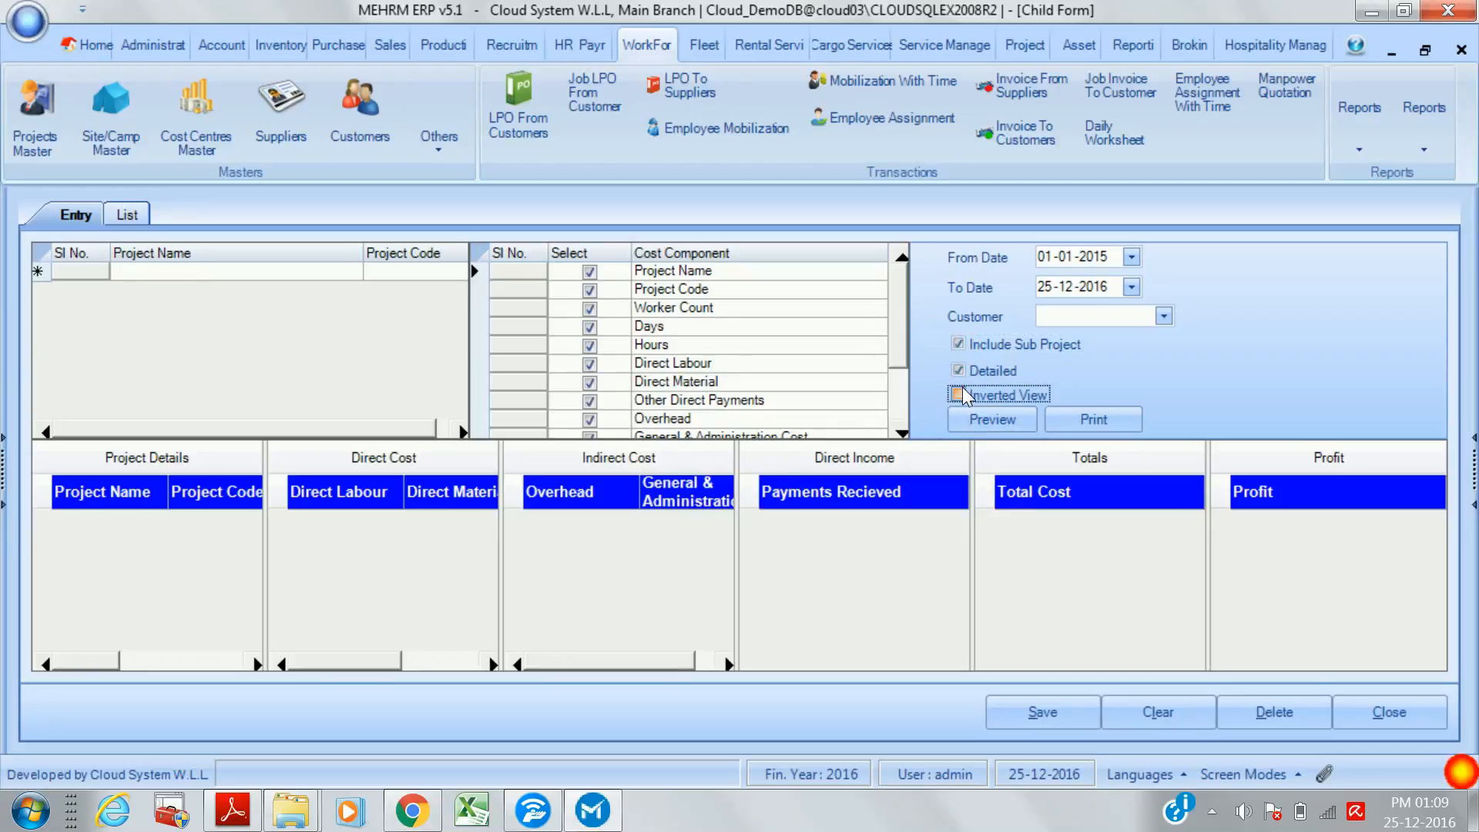
pyautogui.click(993, 419)
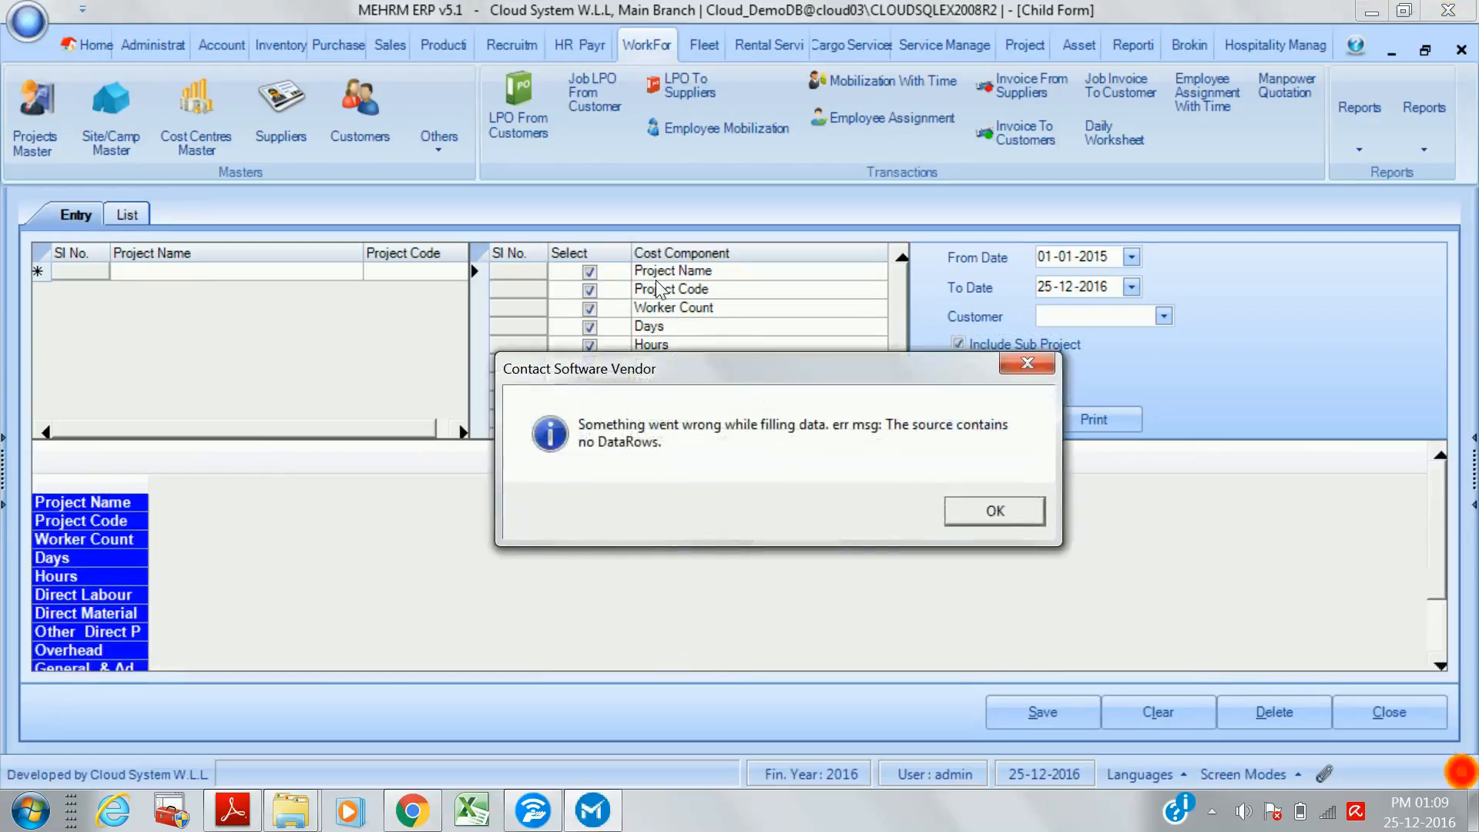
pyautogui.click(1023, 512)
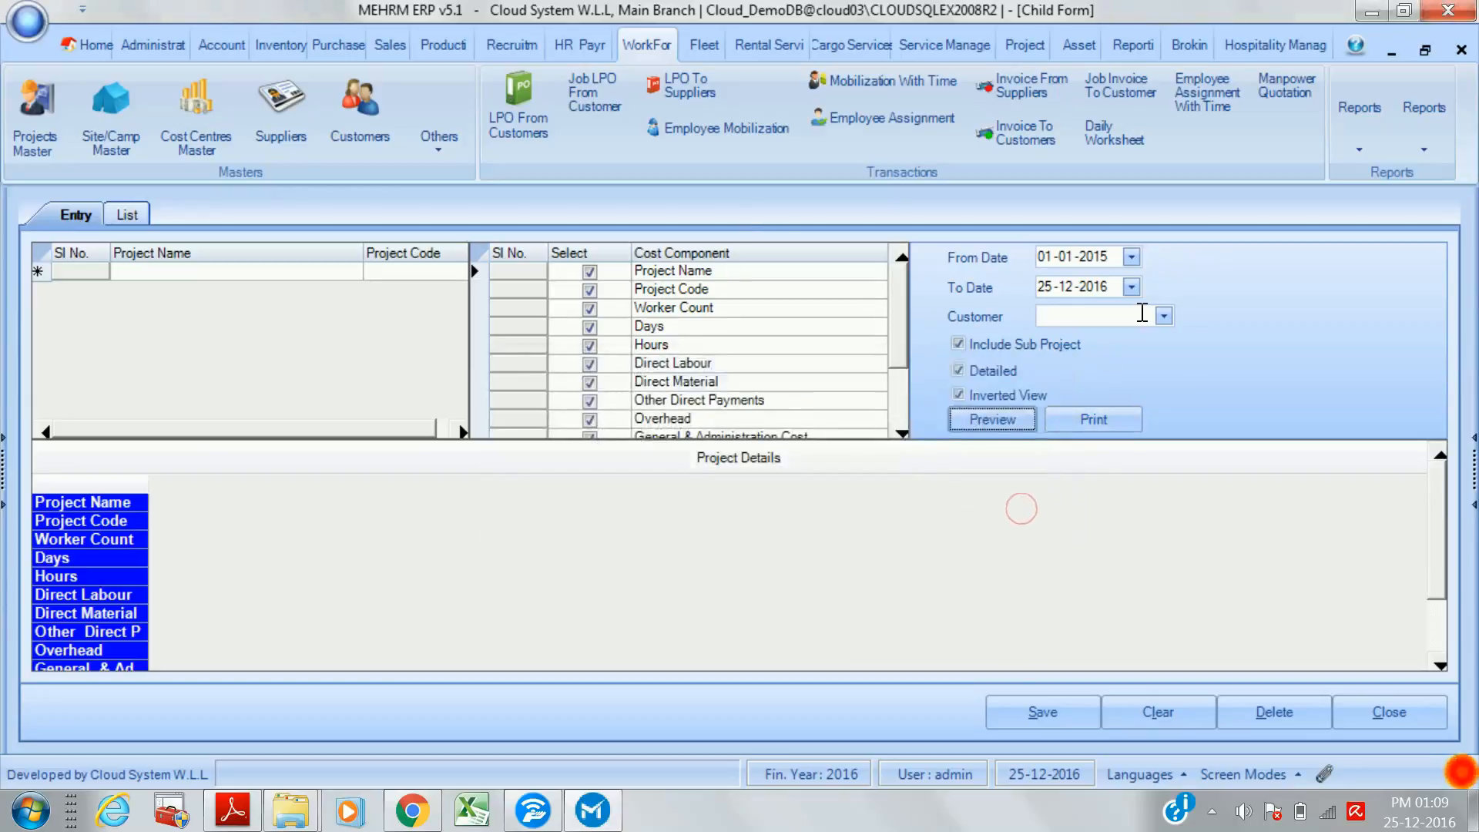
# - Turn off Include Sub Project, Detailed and Inverted View, try to save the report setup, and close the form
pyautogui.click(1163, 317)
pyautogui.click(1016, 361)
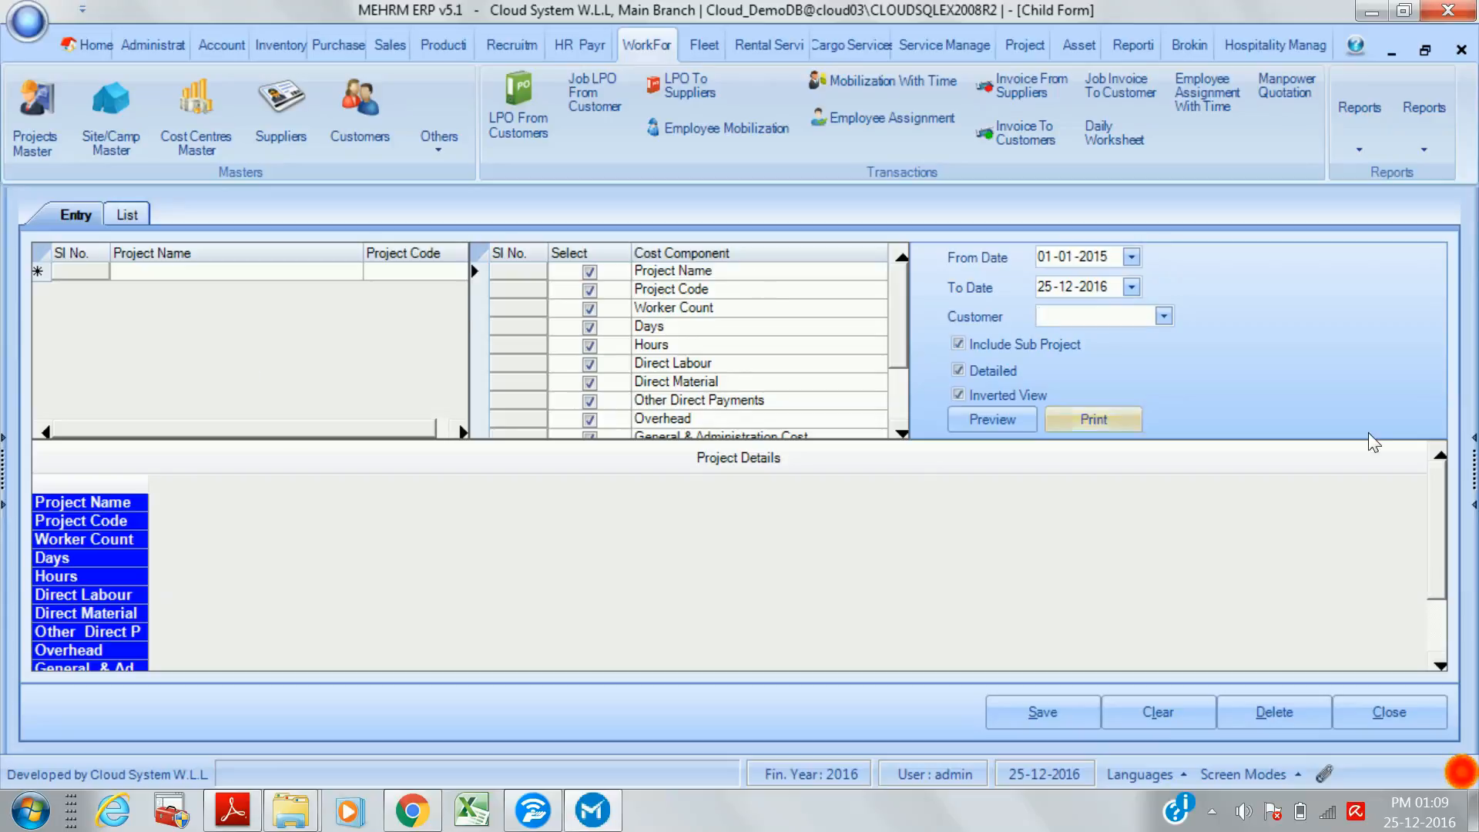
pyautogui.click(1002, 395)
pyautogui.click(994, 345)
pyautogui.click(1056, 715)
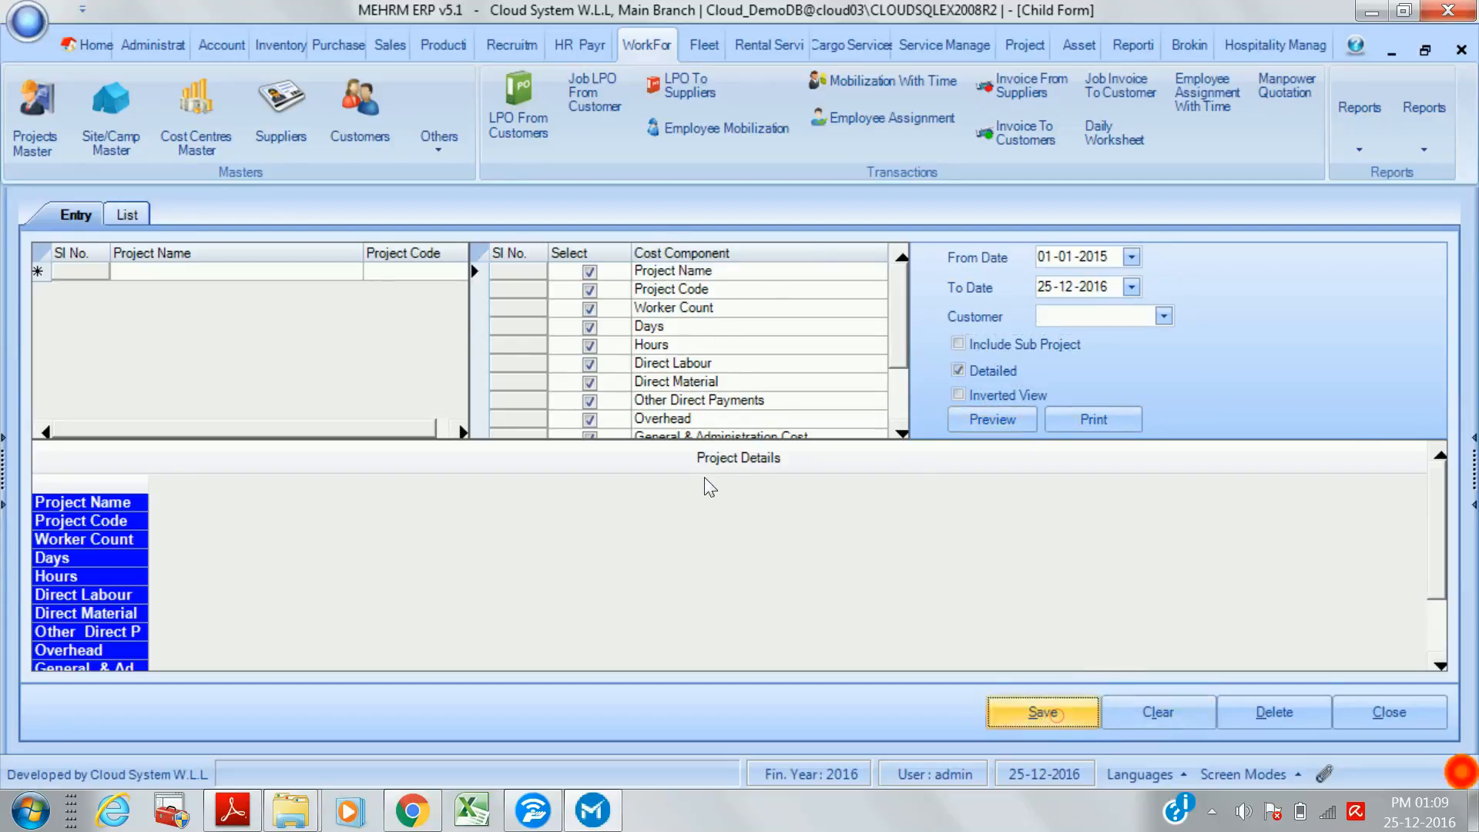
pyautogui.click(959, 370)
pyautogui.click(1055, 714)
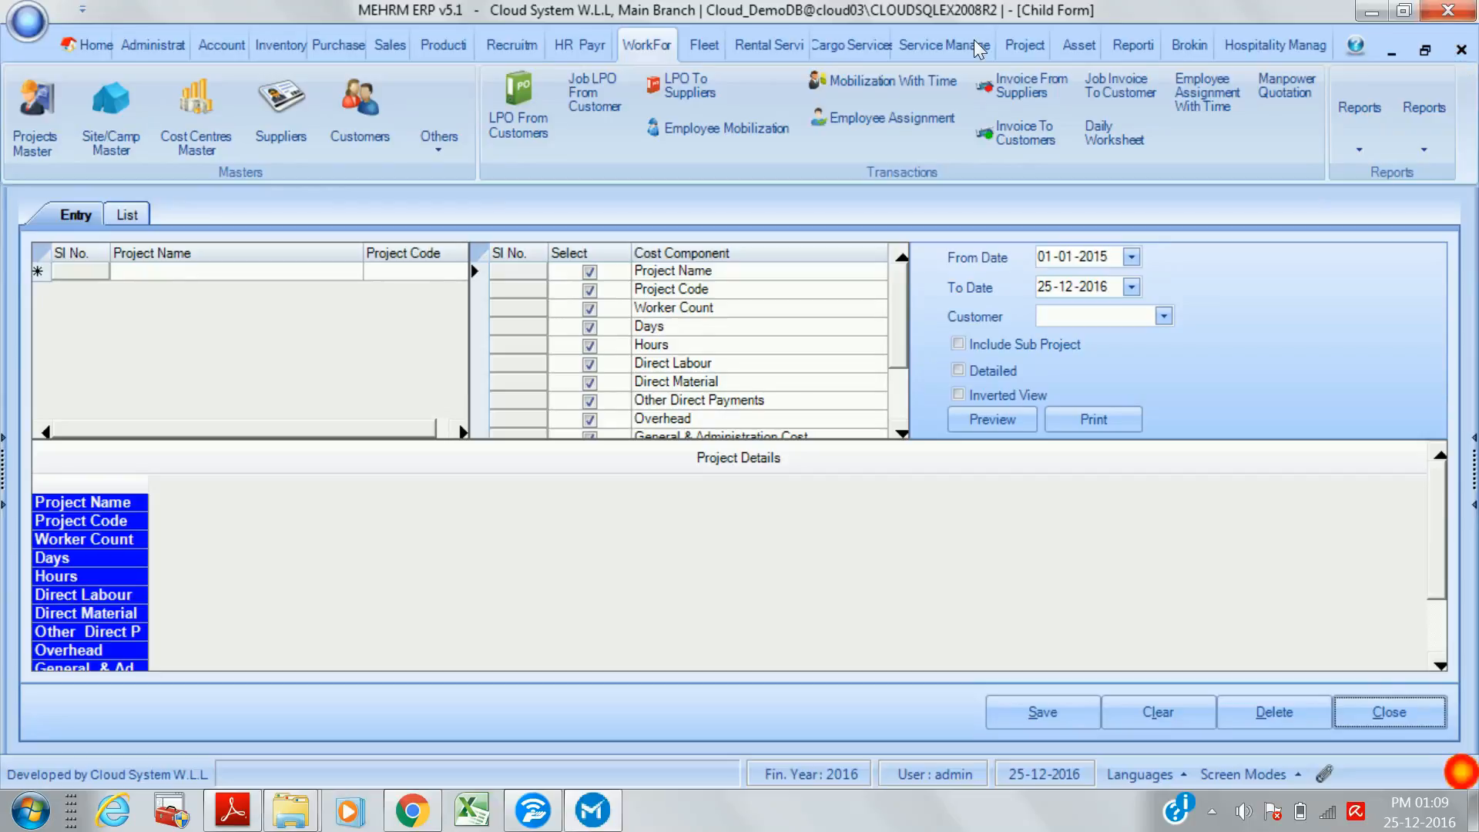
pyautogui.click(1462, 49)
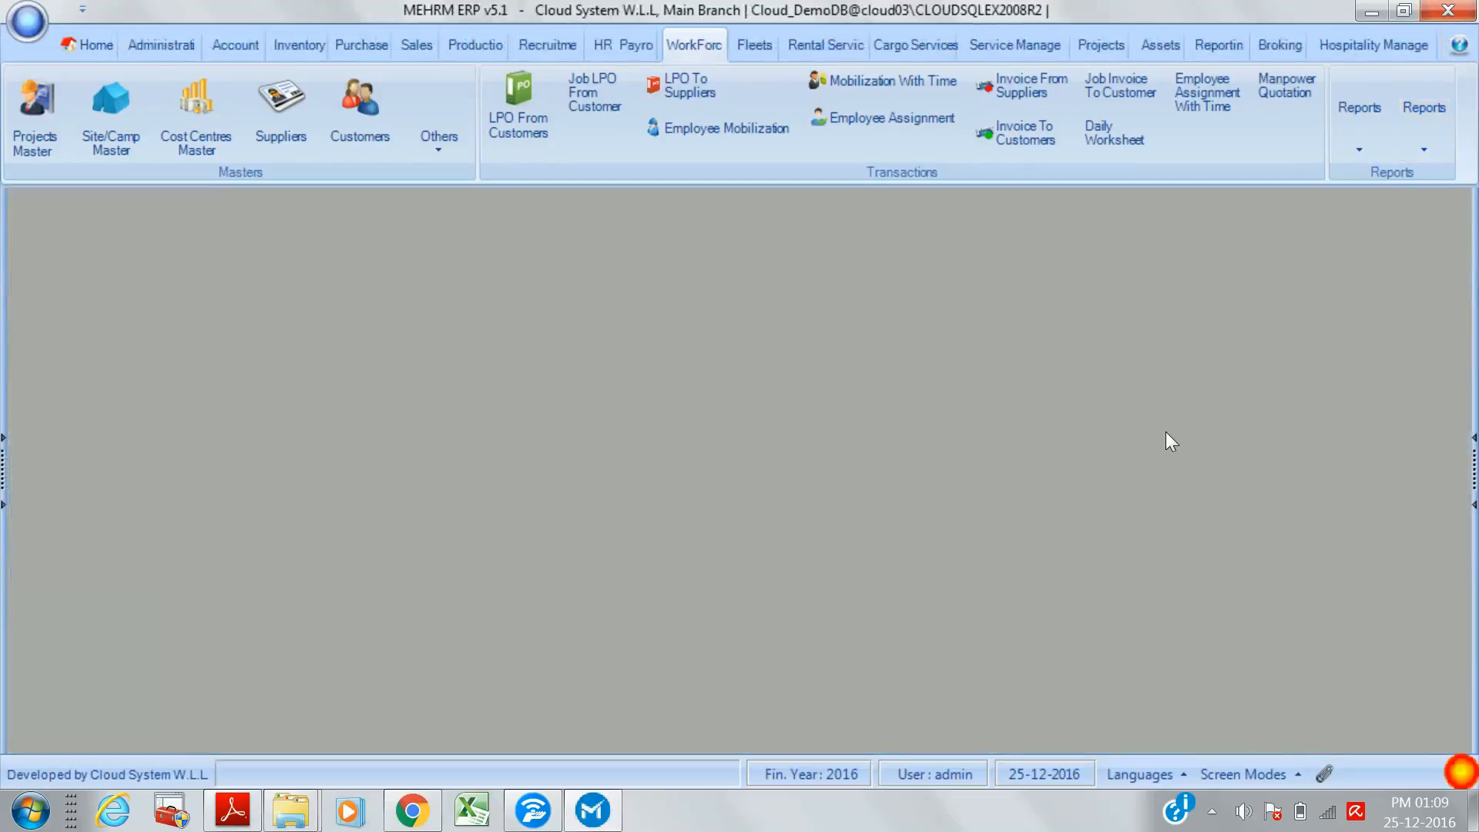
# - Open the Furniture A/c record from the Asset Class Master list in the Assets module, and close it without changes
pyautogui.click(1214, 812)
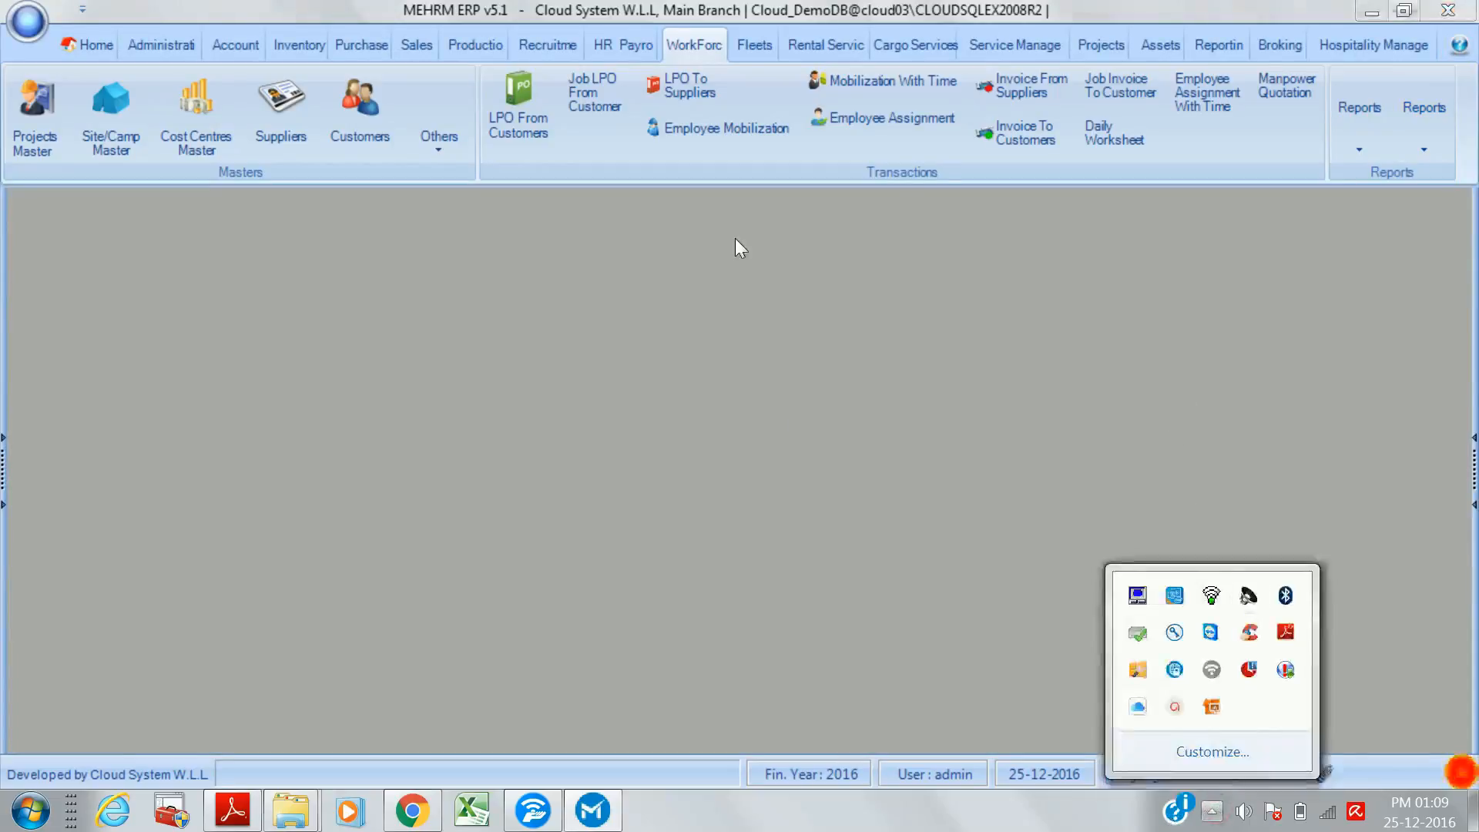
pyautogui.click(1158, 45)
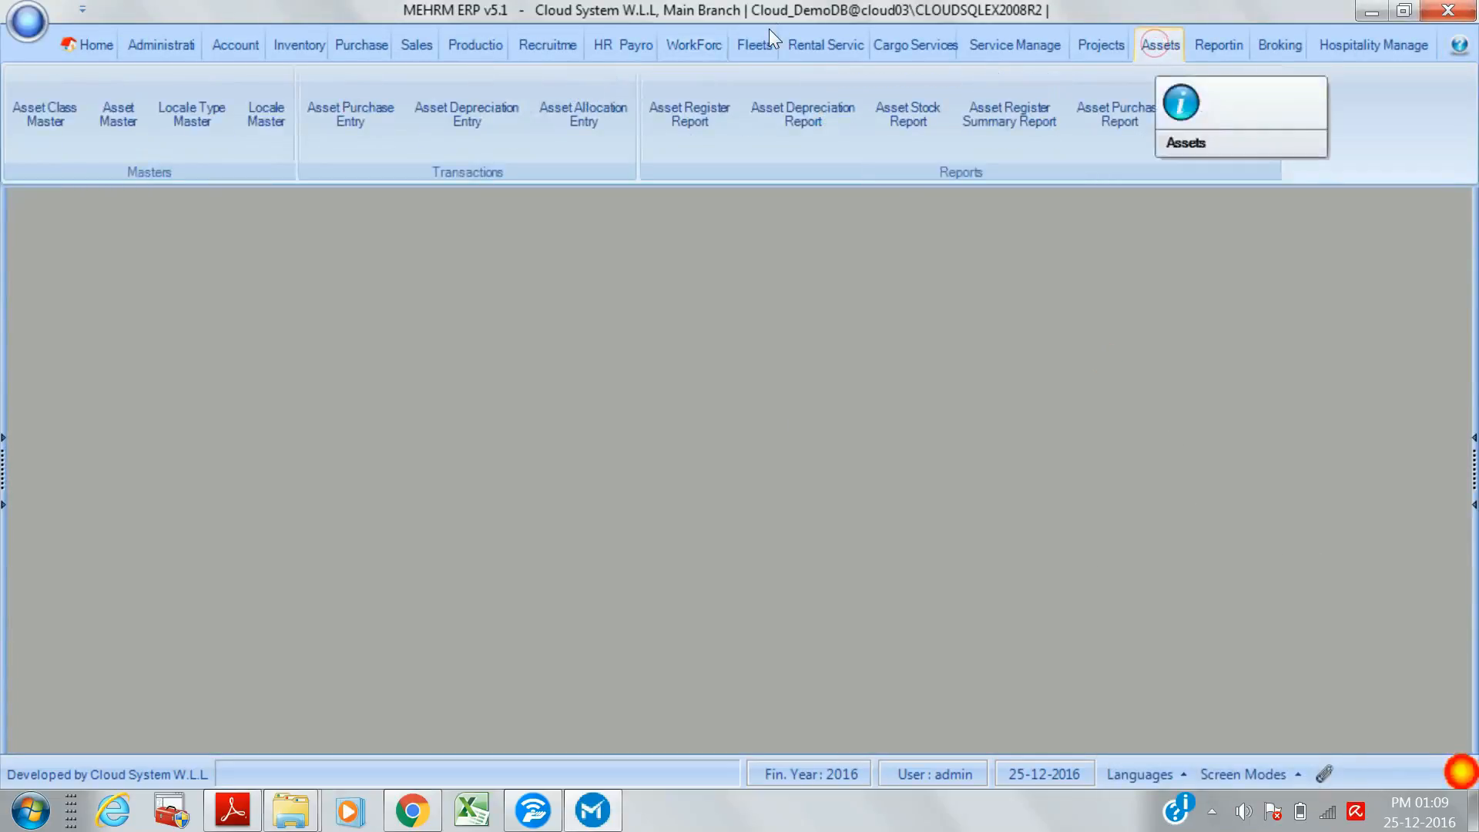
pyautogui.click(25, 140)
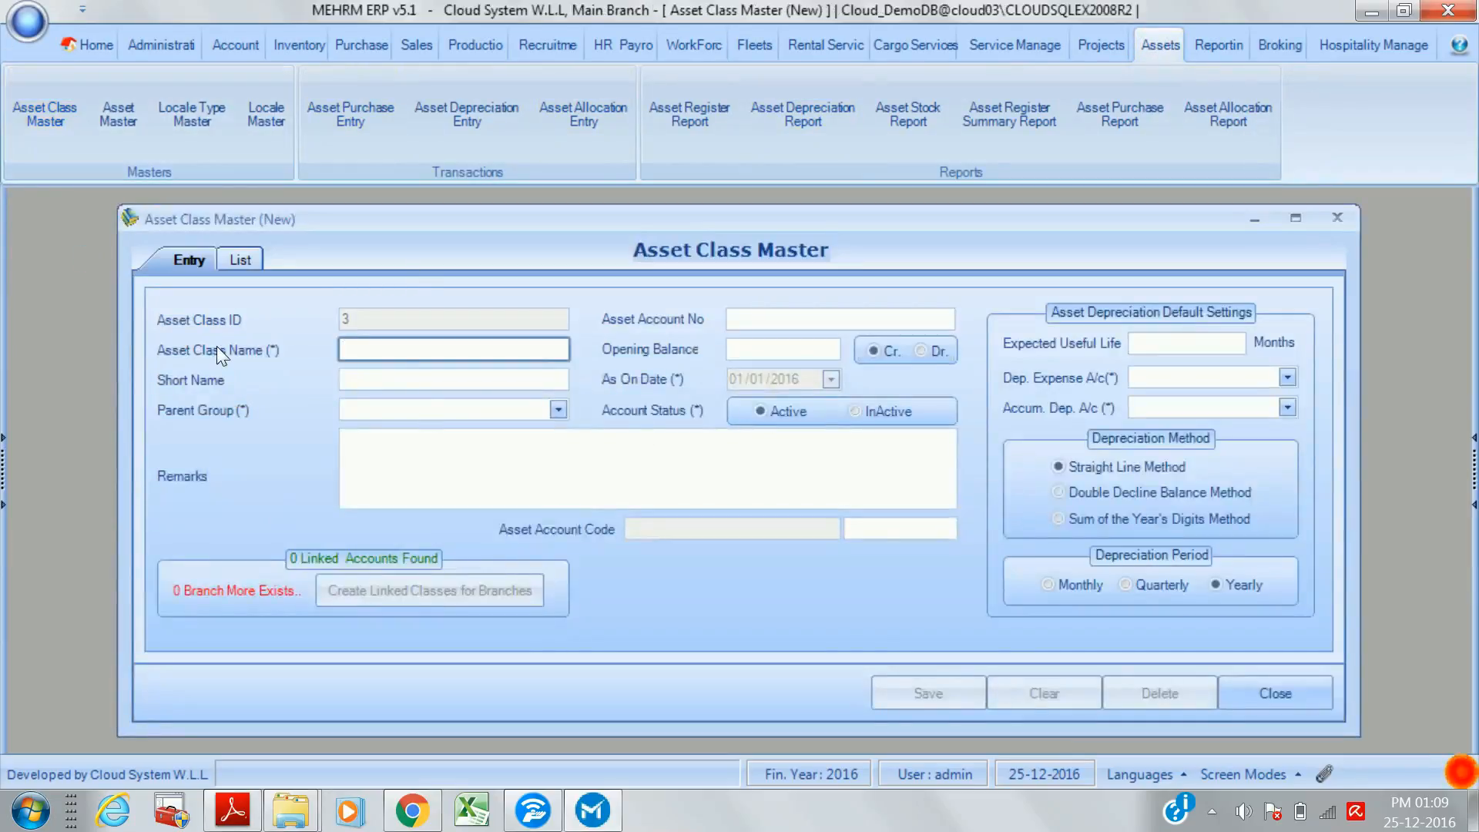
pyautogui.click(240, 263)
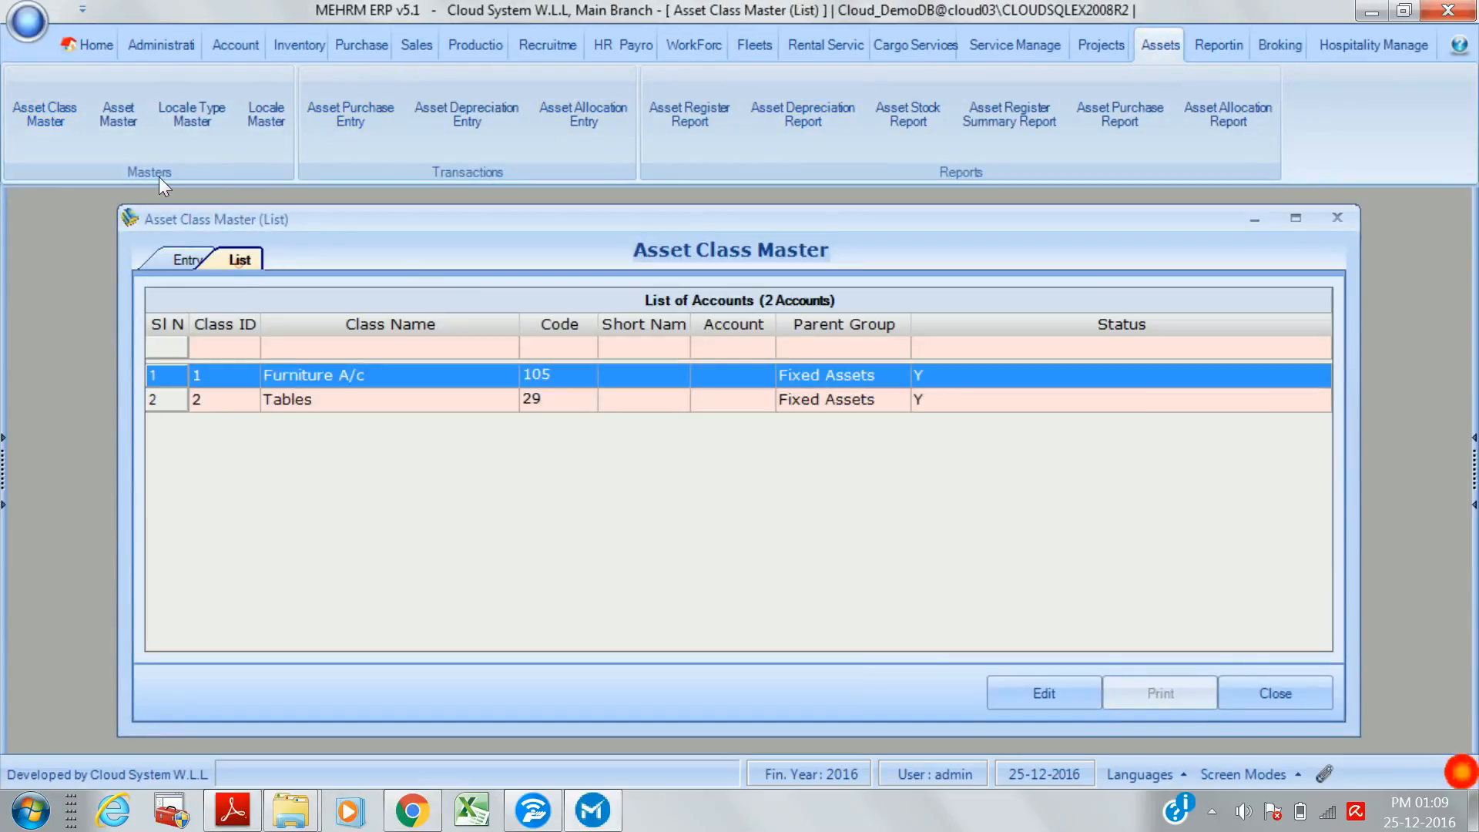
pyautogui.doubleClick(339, 378)
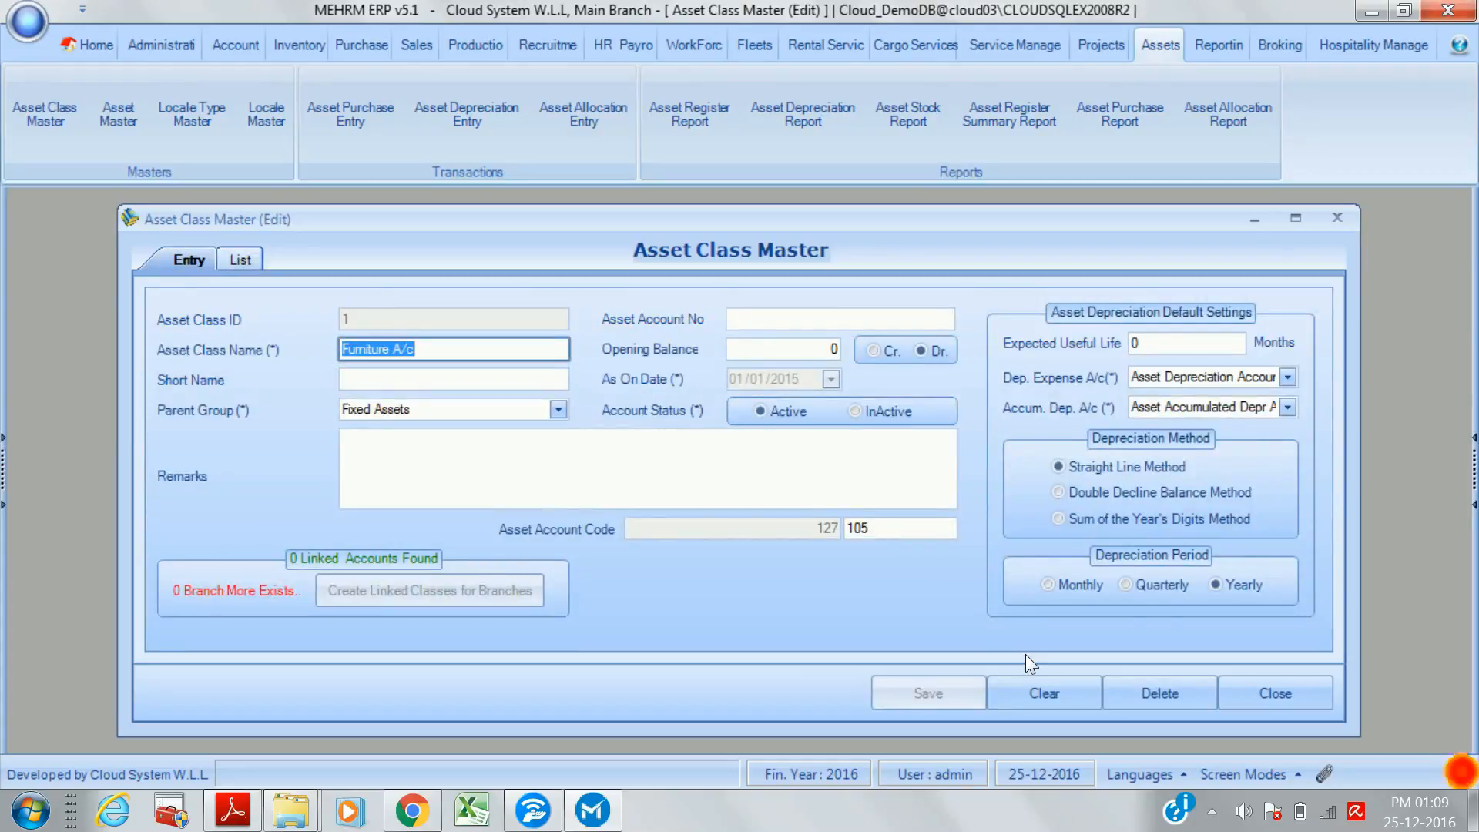
pyautogui.click(1271, 707)
# - Open the Dallas asset record, code d01, from the Asset Master list
pyautogui.click(131, 122)
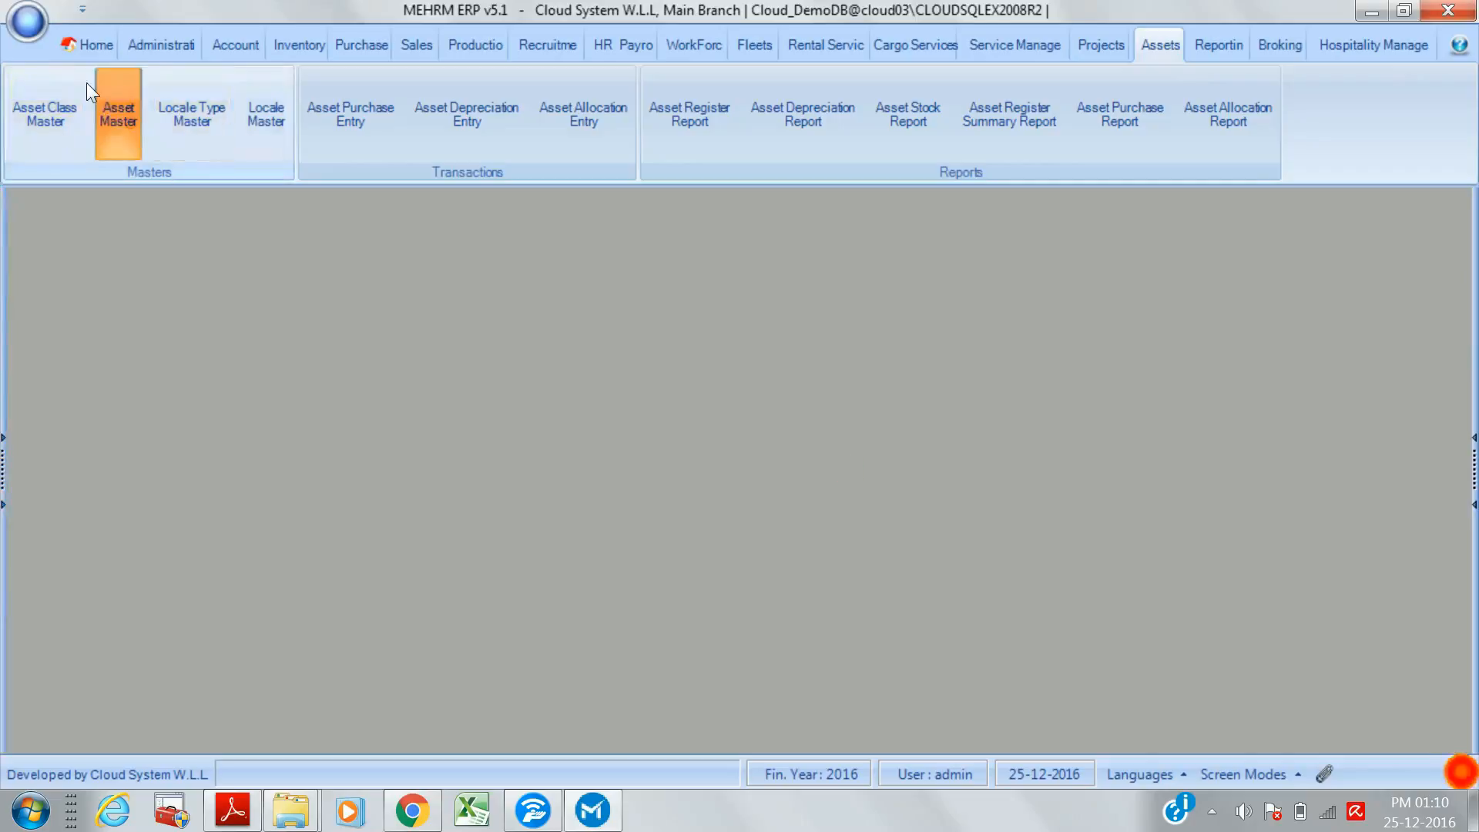
pyautogui.click(178, 244)
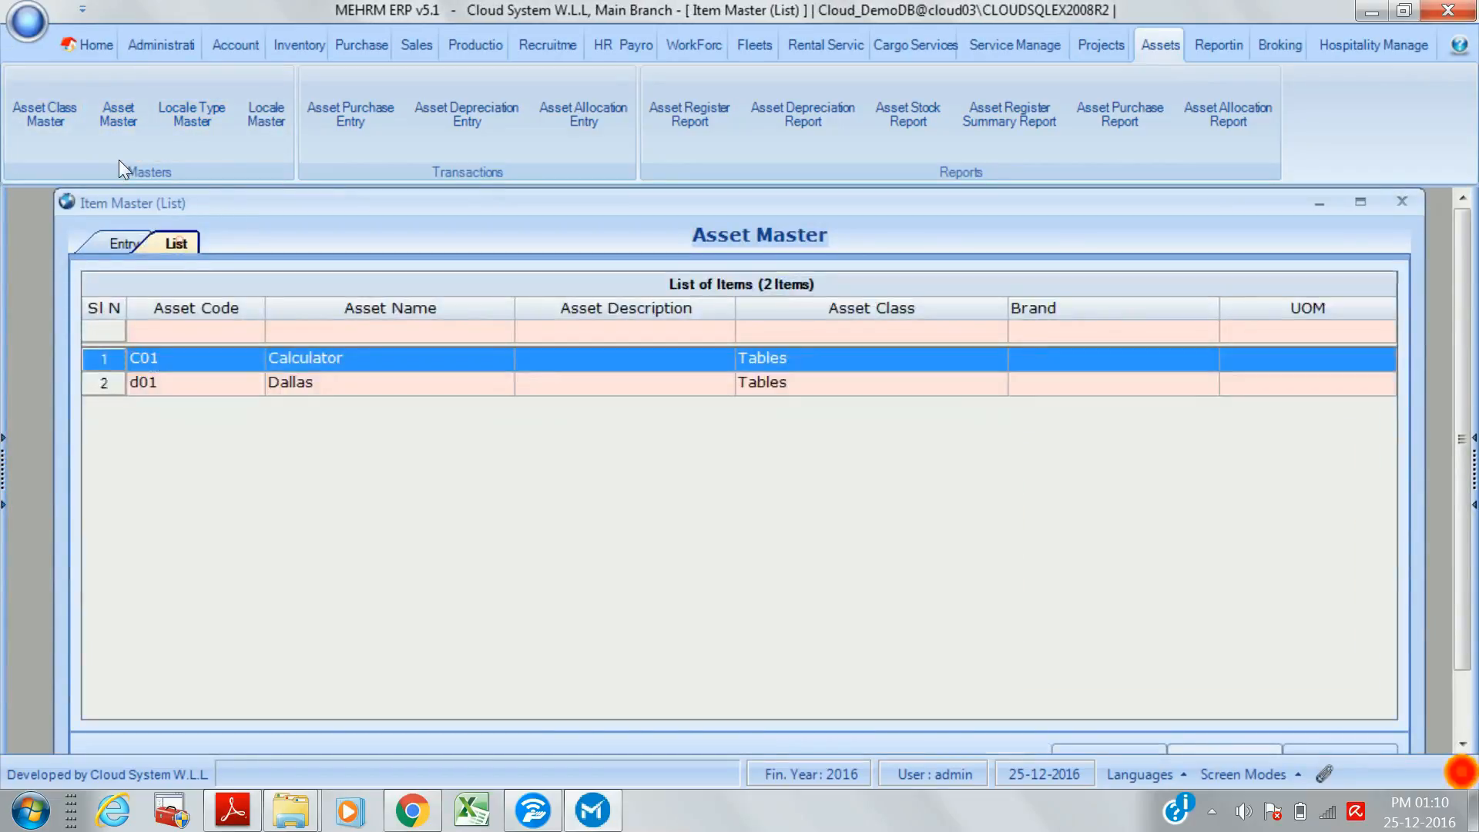
pyautogui.doubleClick(308, 388)
pyautogui.click(207, 260)
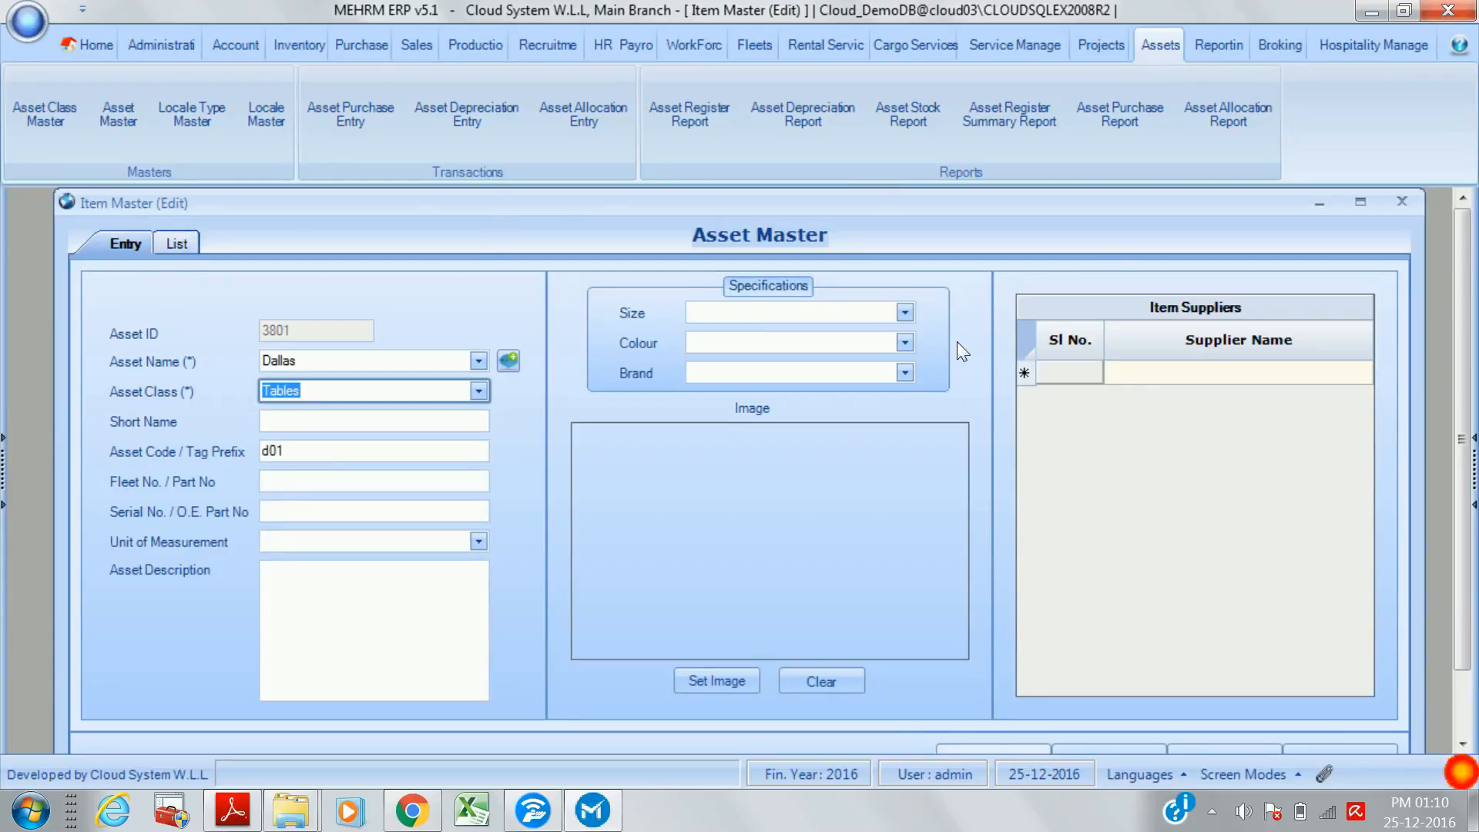
# - Close the Asset Master record, and open the Locale Type Master and Locale Master forms
pyautogui.click(1401, 202)
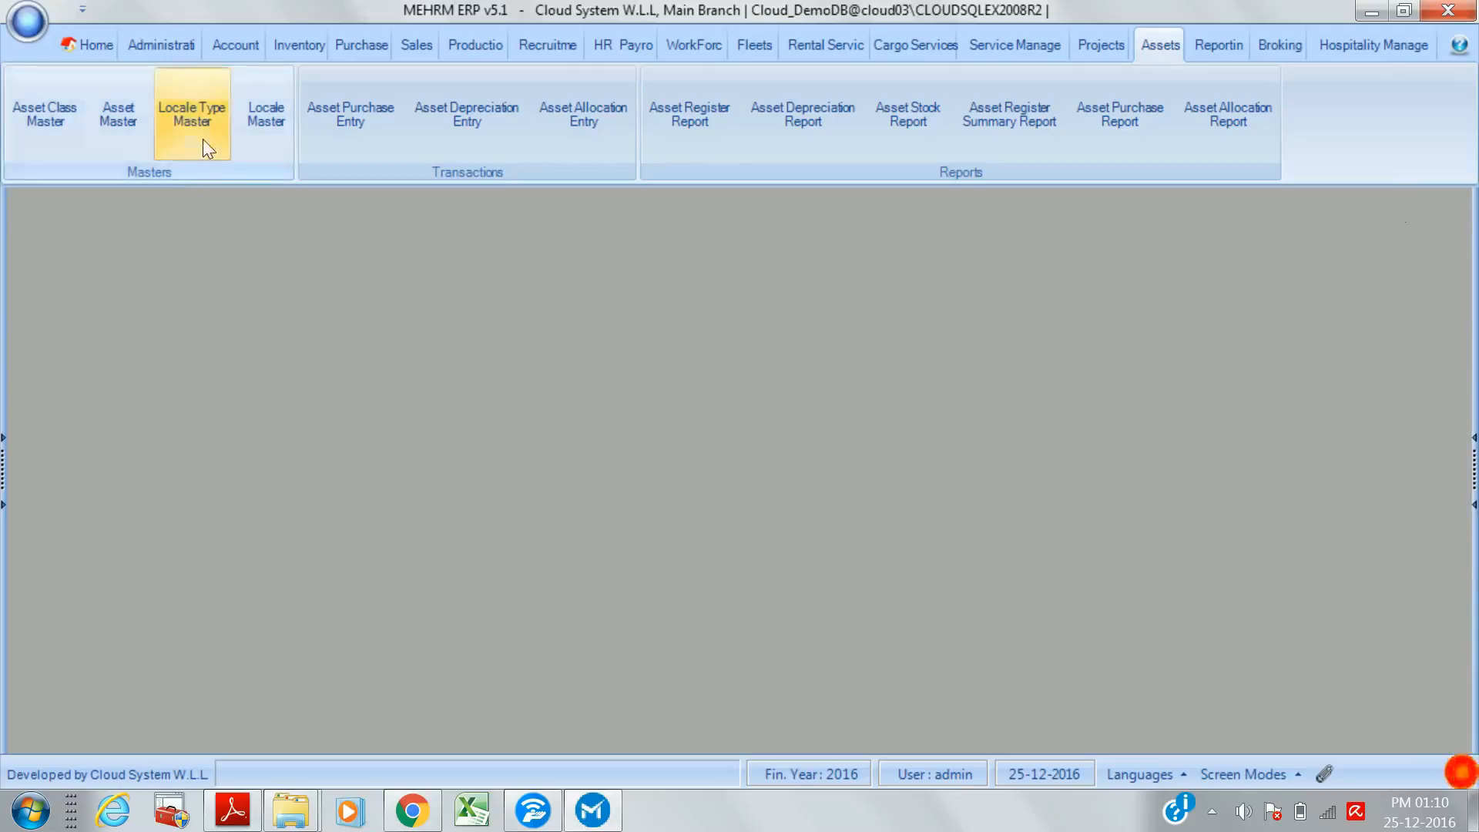
pyautogui.click(198, 138)
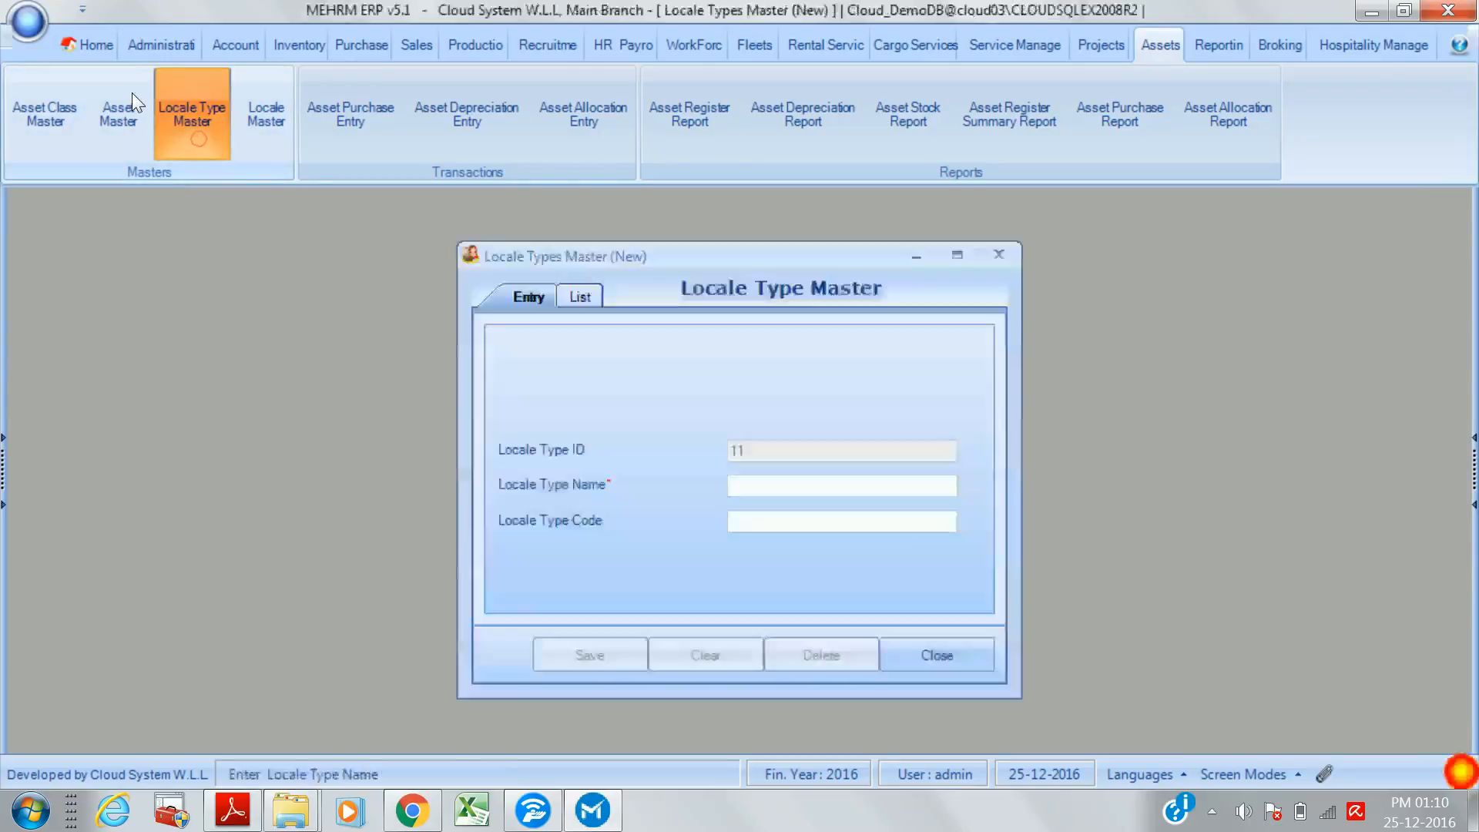
pyautogui.click(265, 129)
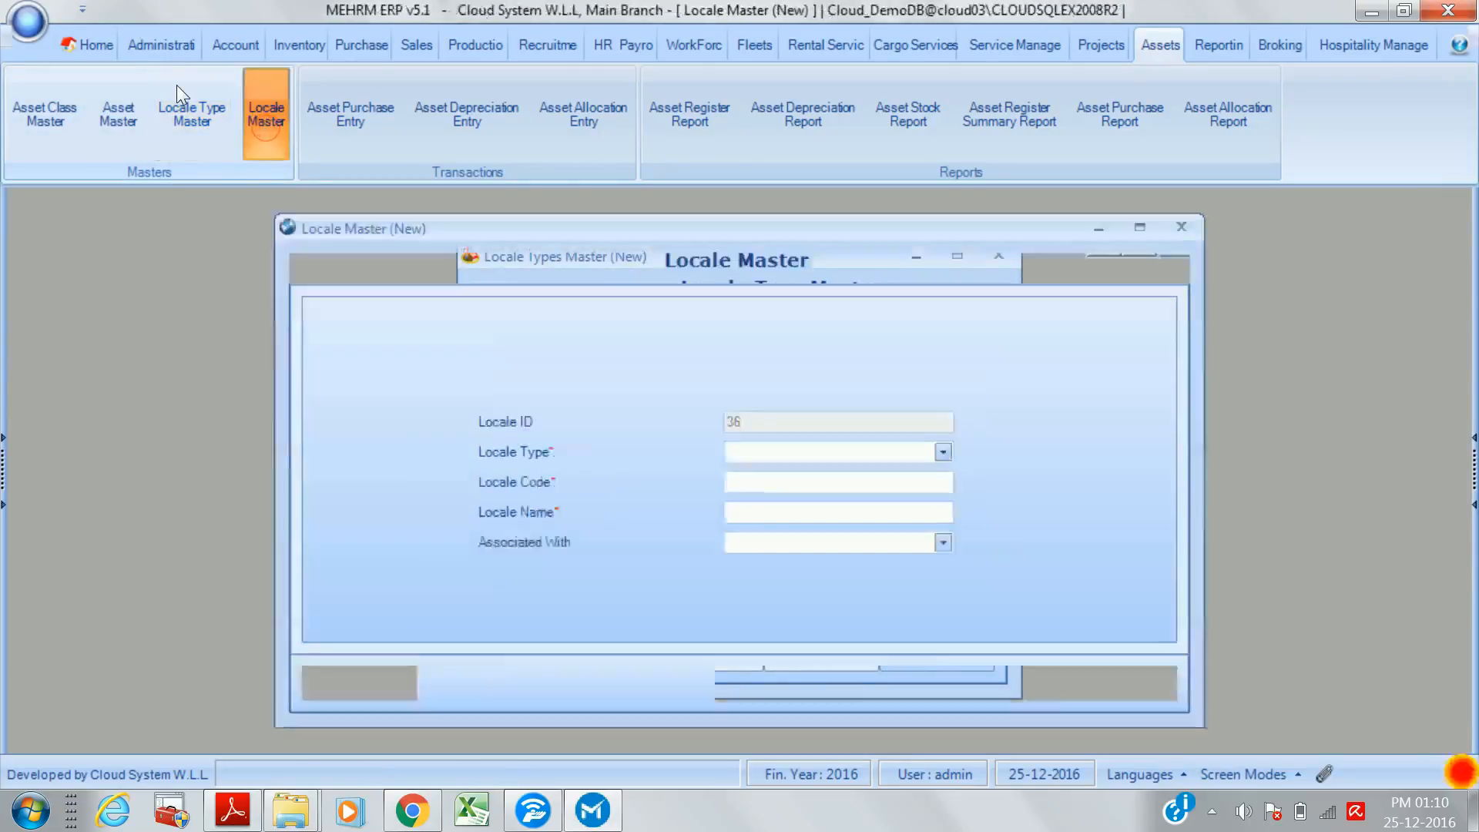
# - Open the Asset Purchase Entry, Asset Depreciation Entry and Asset Allocation Entry forms in the Assets module
pyautogui.click(352, 125)
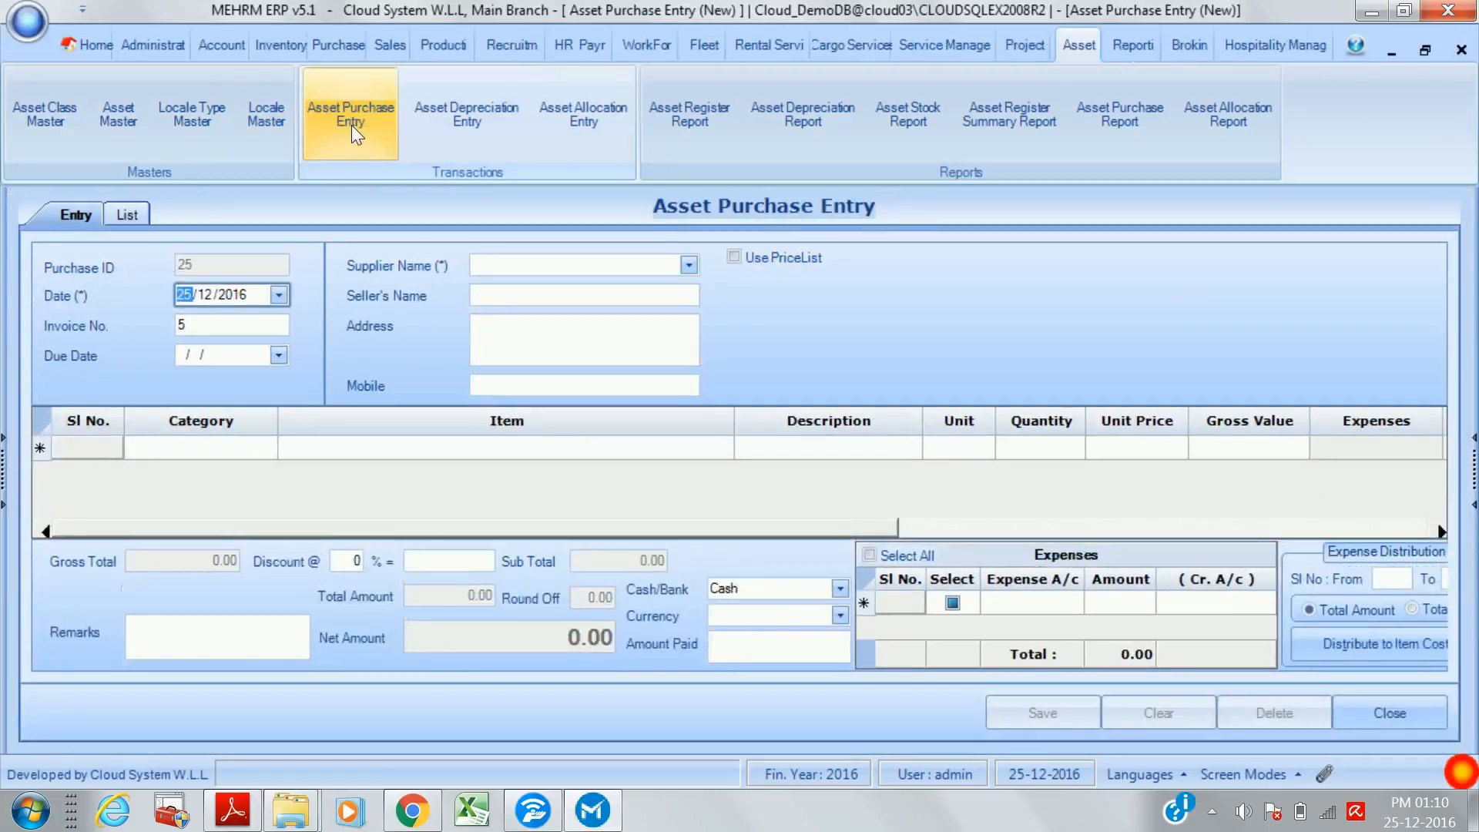
pyautogui.click(483, 127)
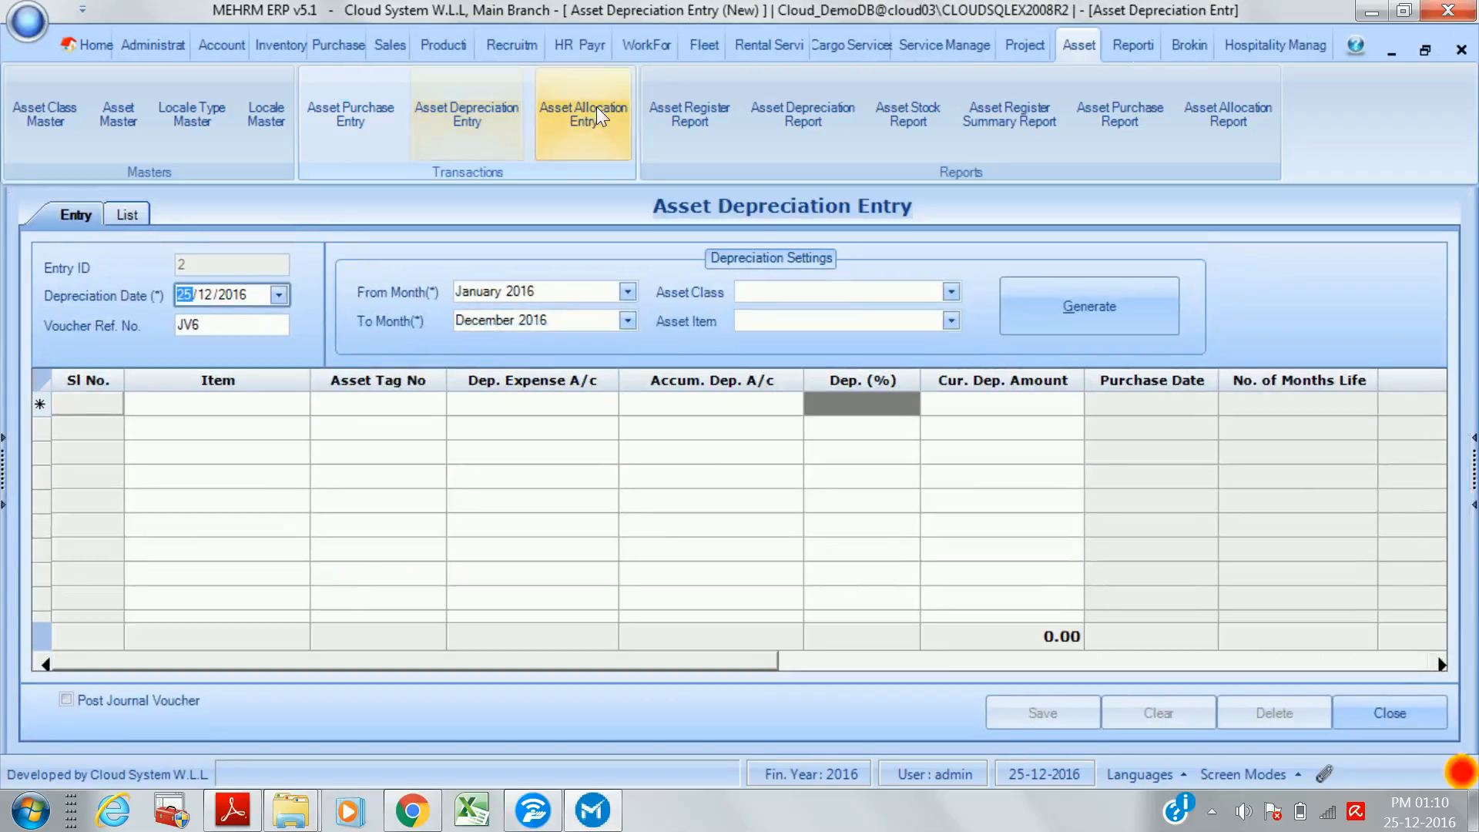
pyautogui.click(590, 119)
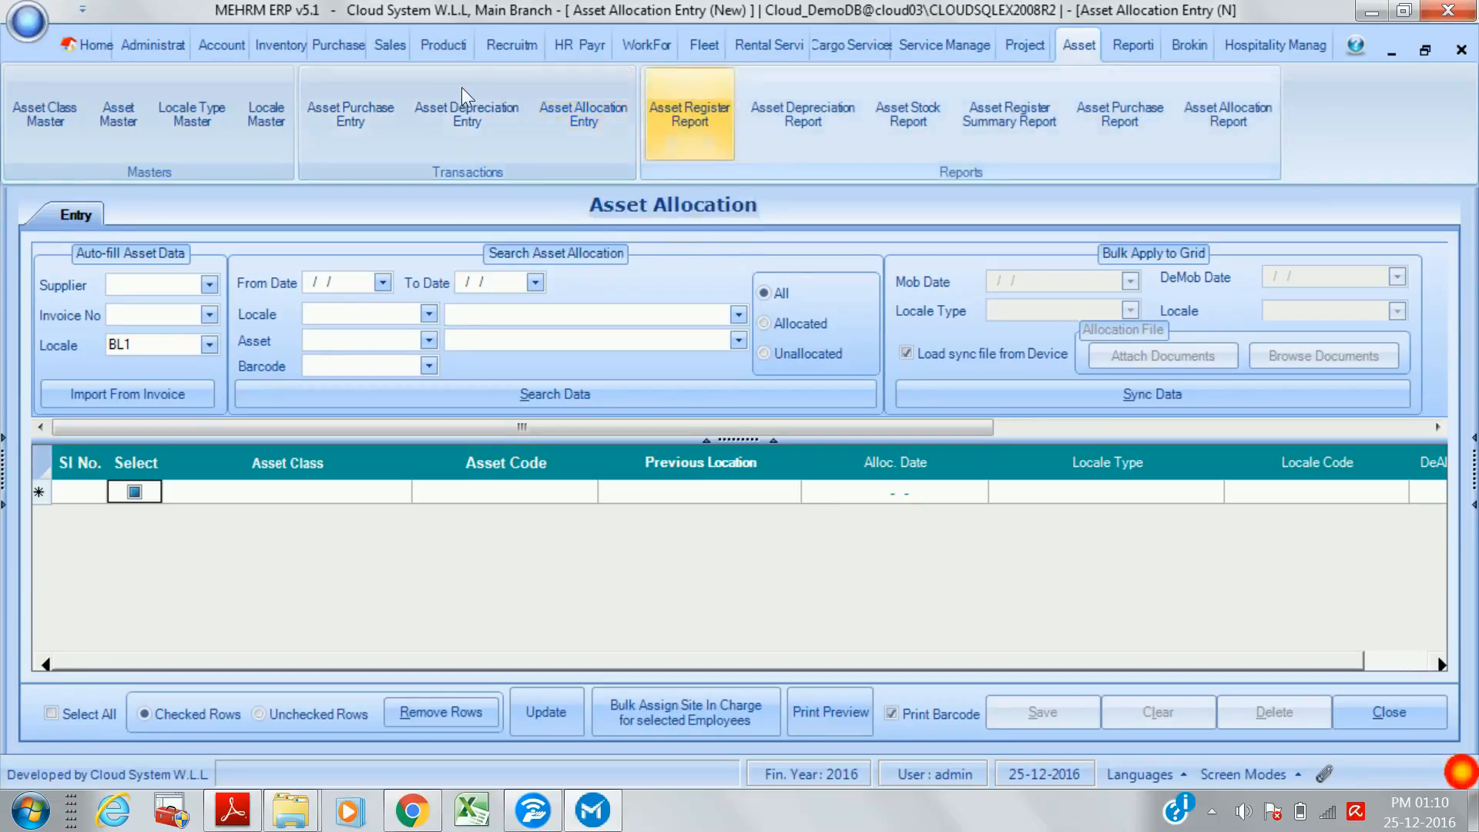
# - Open the Asset Register, Asset Depreciation and Asset Stock reports without previewing them
pyautogui.click(700, 122)
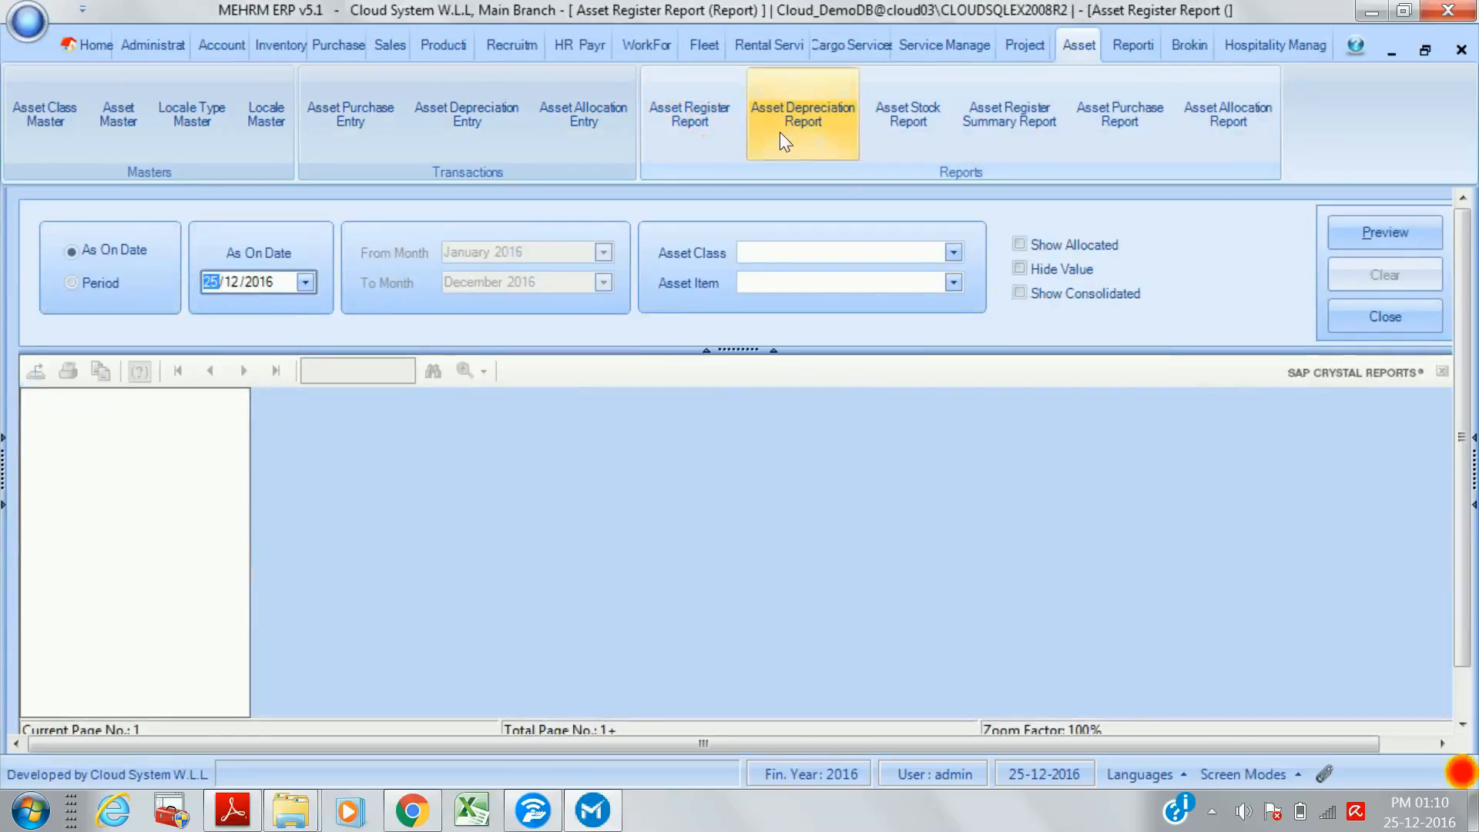
pyautogui.click(780, 132)
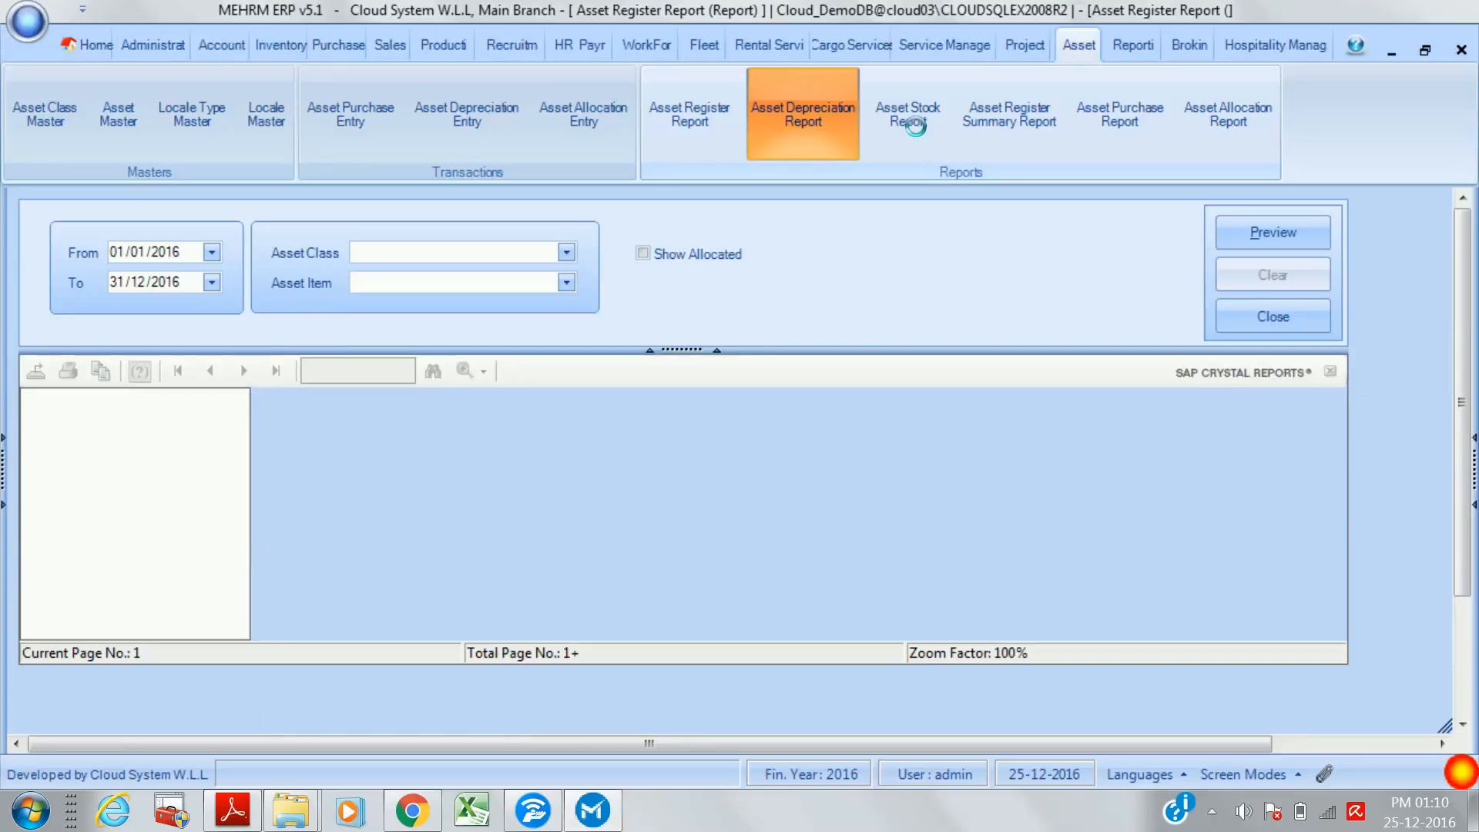
pyautogui.click(901, 125)
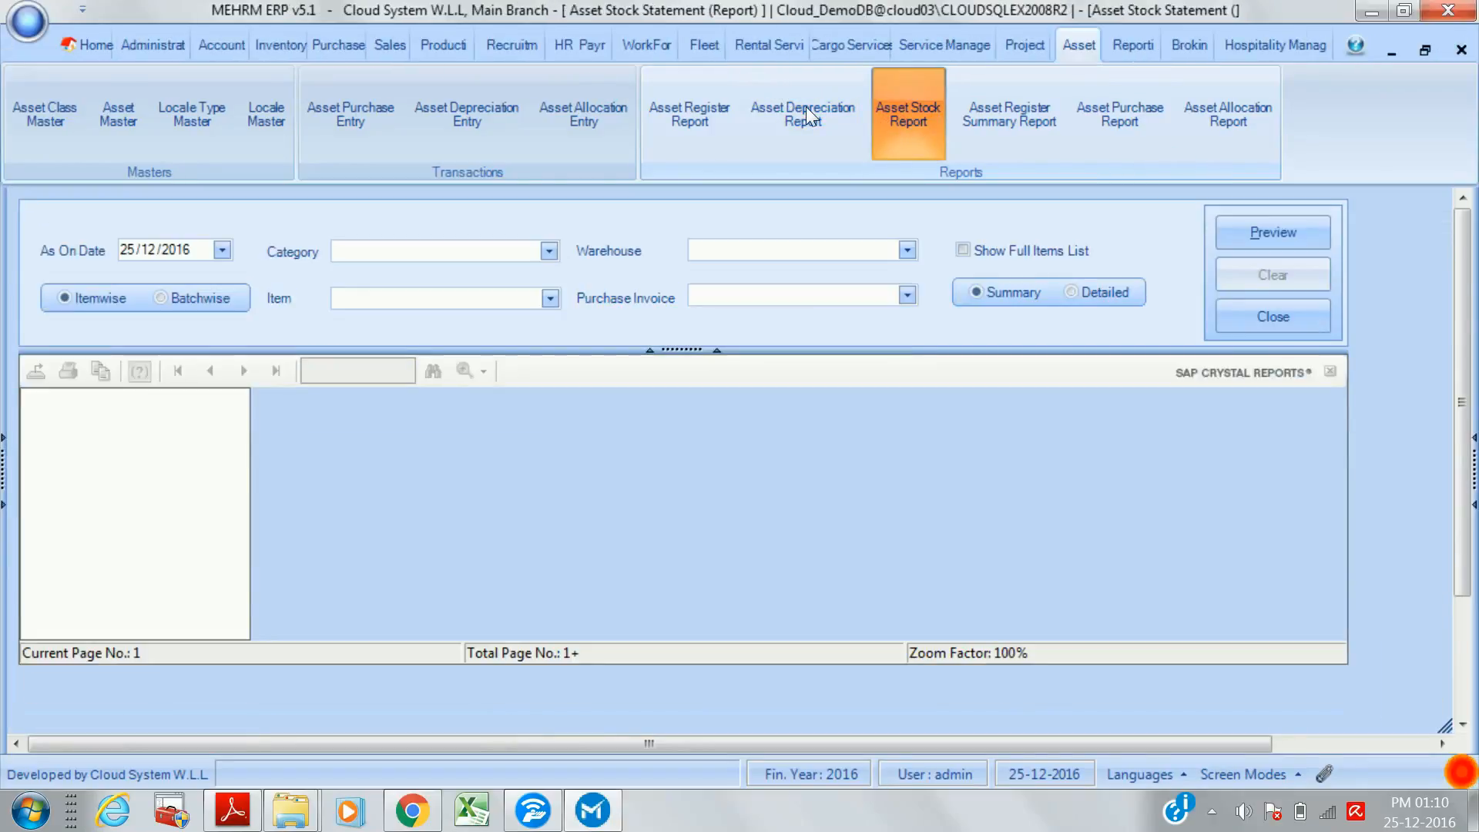
# - Switch to the Hospitality Management module and close all the open asset reports, entries and master forms
pyautogui.click(1273, 50)
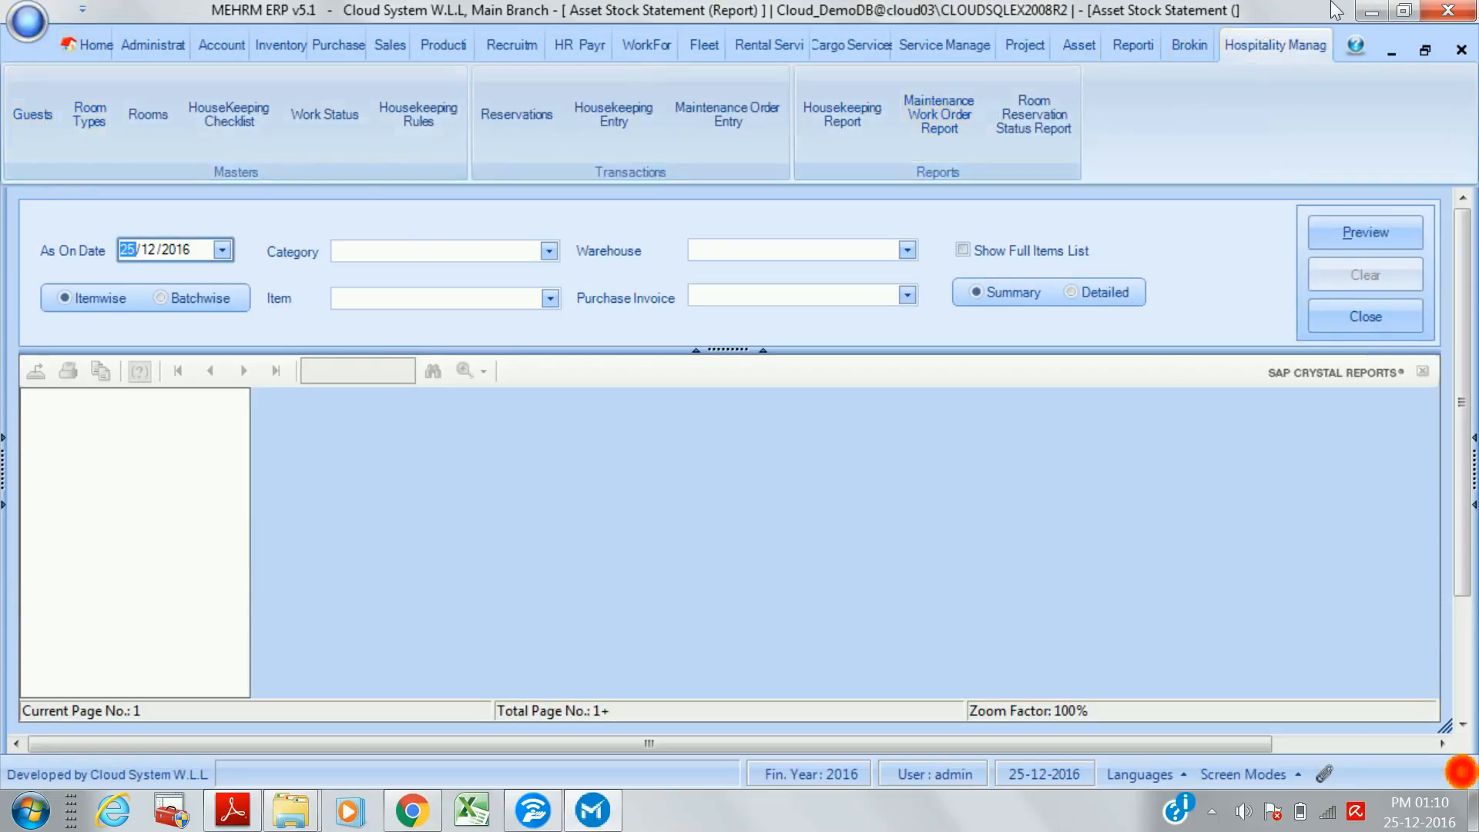
pyautogui.click(1461, 50)
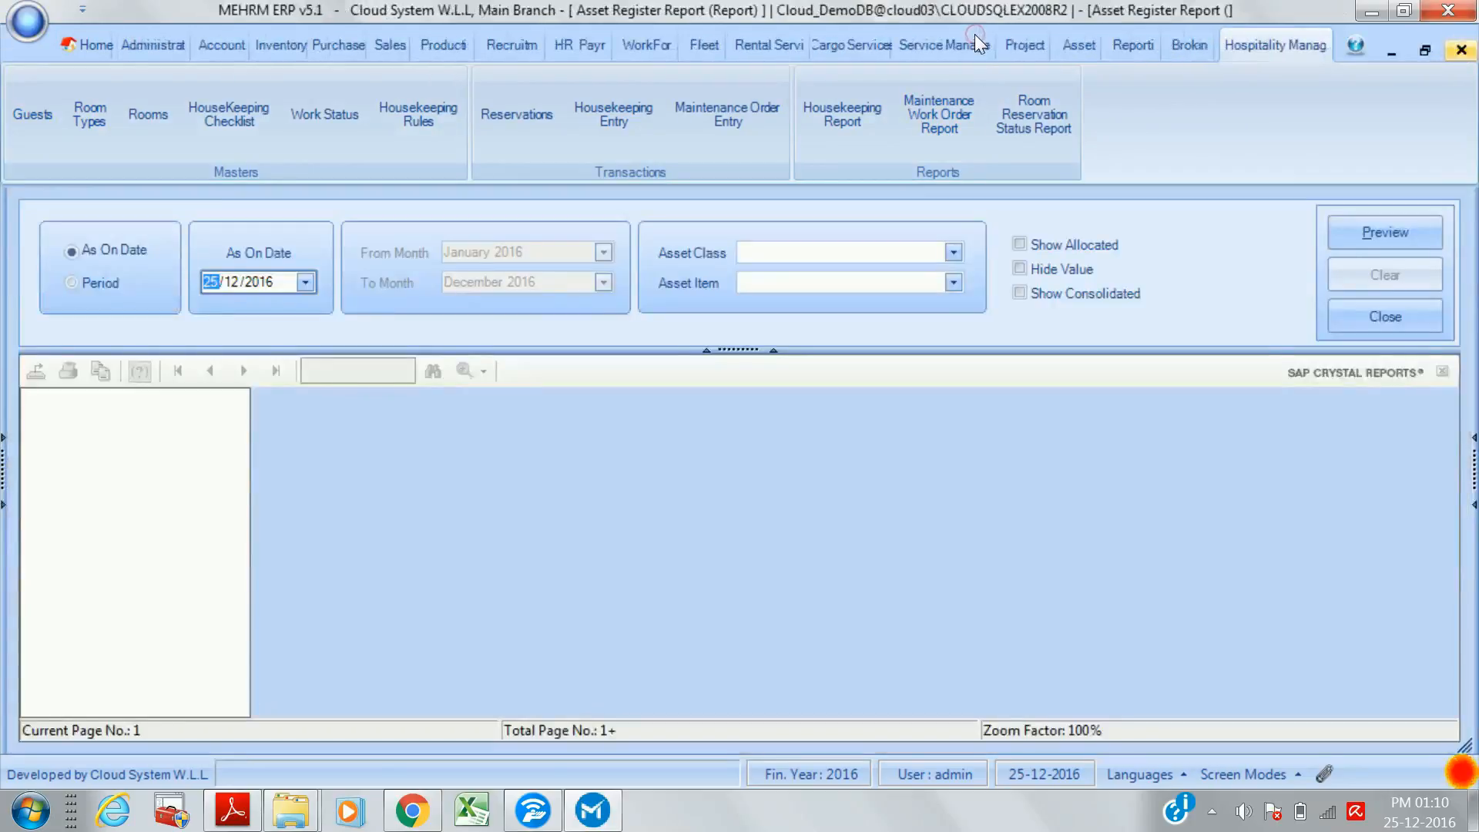
pyautogui.click(1462, 49)
pyautogui.click(1462, 50)
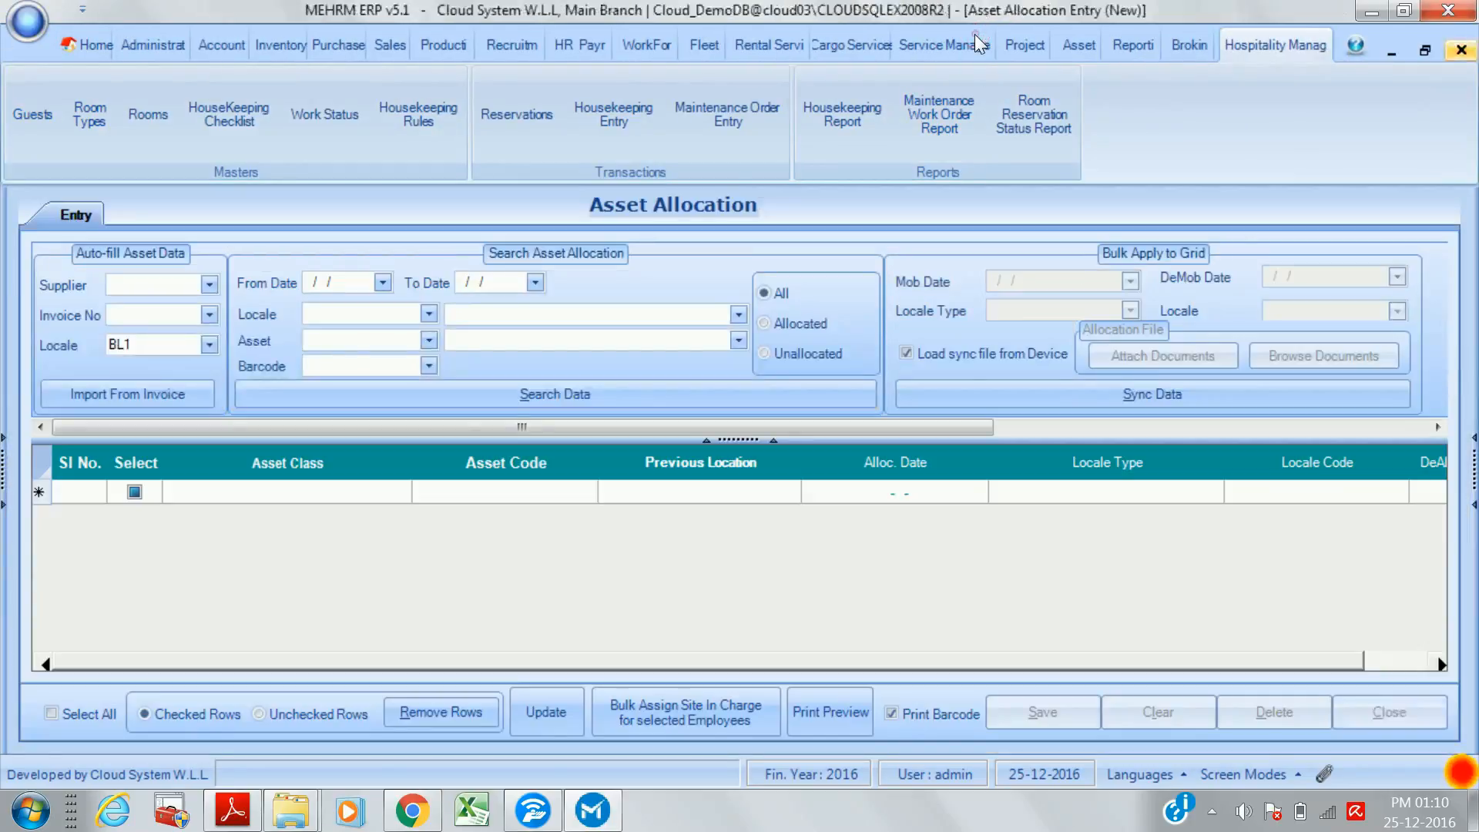
pyautogui.click(1462, 50)
pyautogui.click(1461, 50)
pyautogui.click(1461, 50)
pyautogui.click(1462, 49)
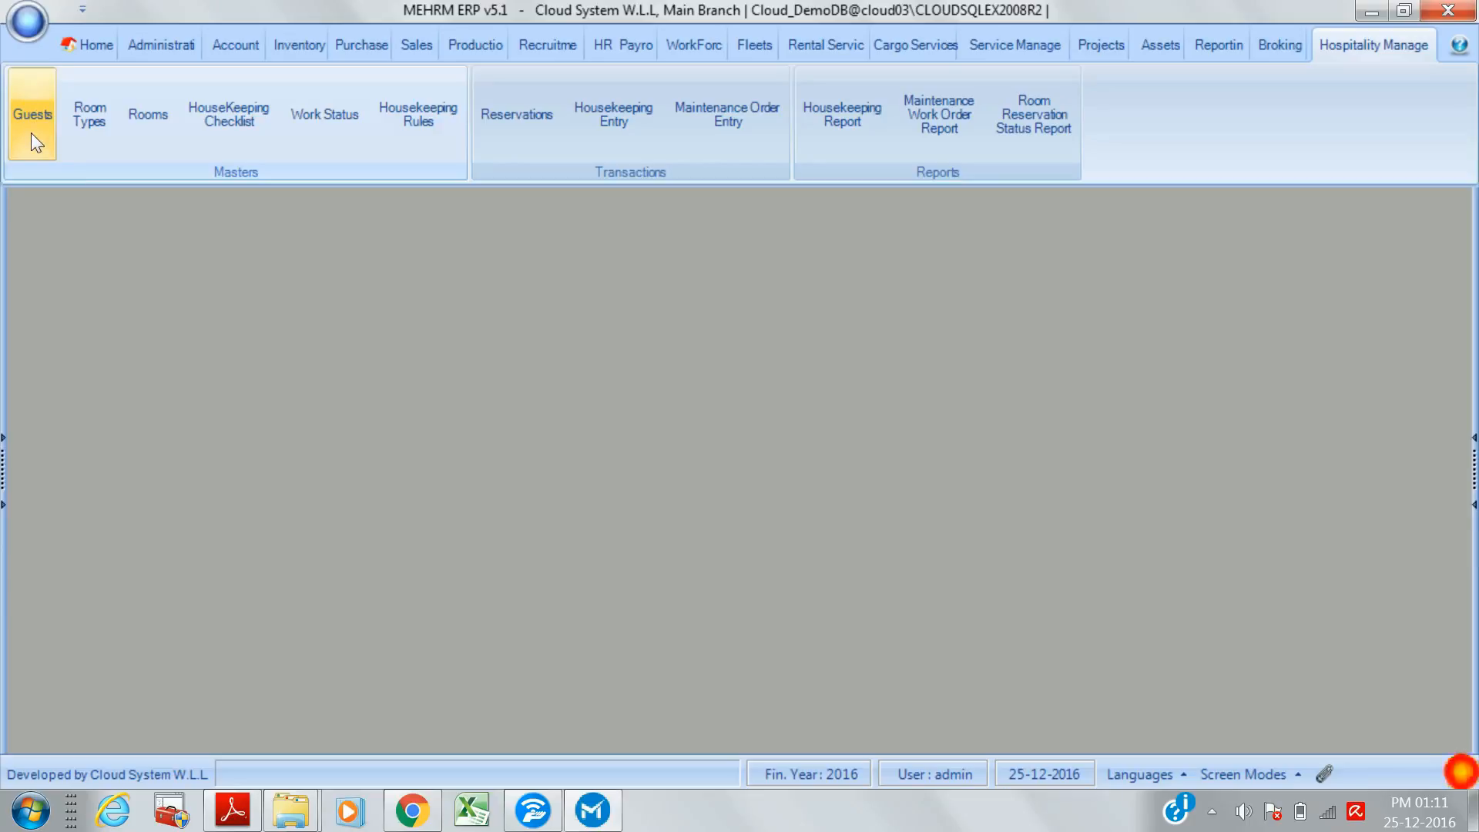
# - Look through the Guest Master's Documents, Family Details and Assets sections, and open and close the Room Types form
pyautogui.click(86, 122)
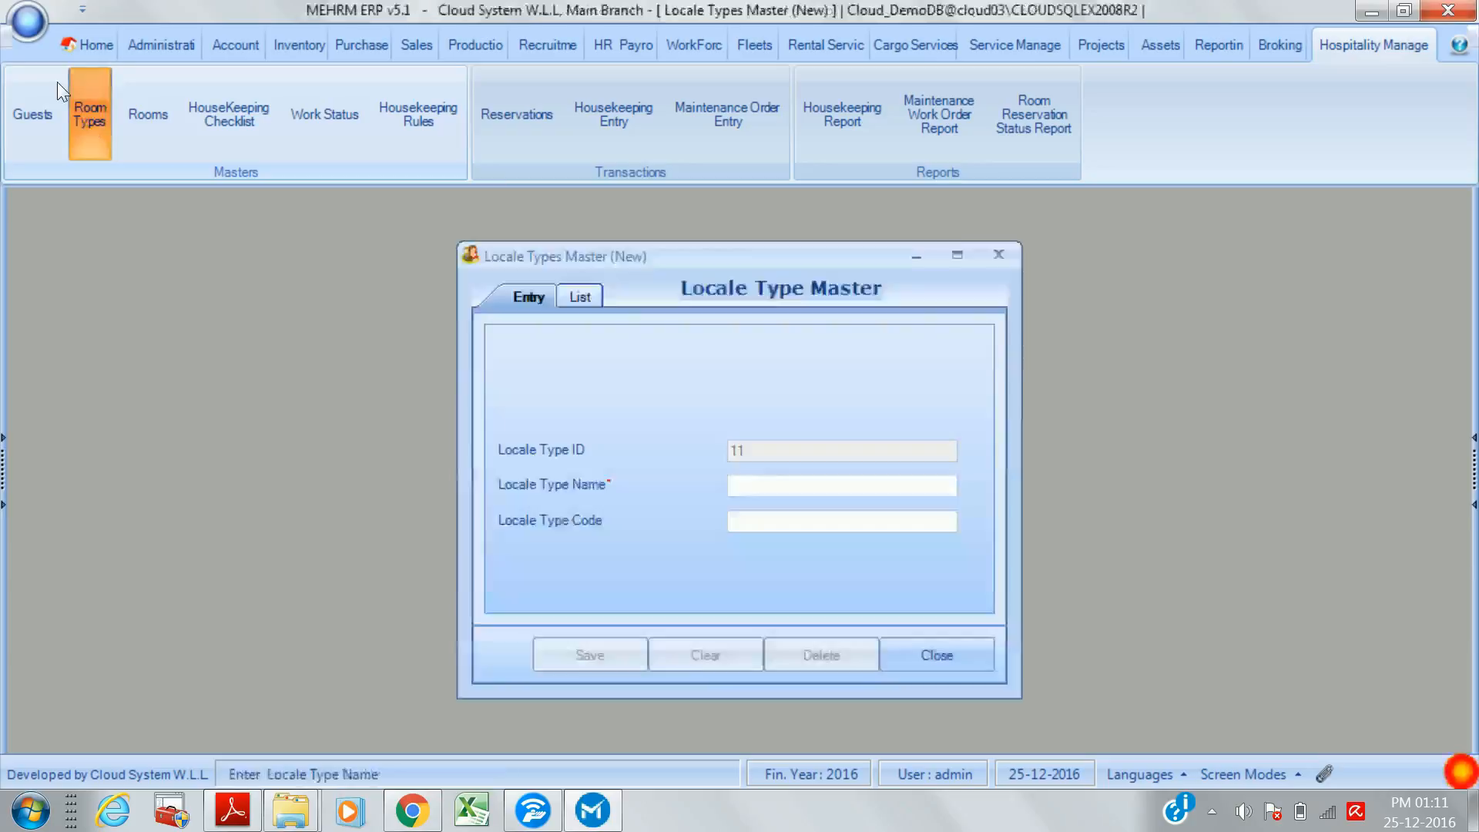
pyautogui.click(939, 655)
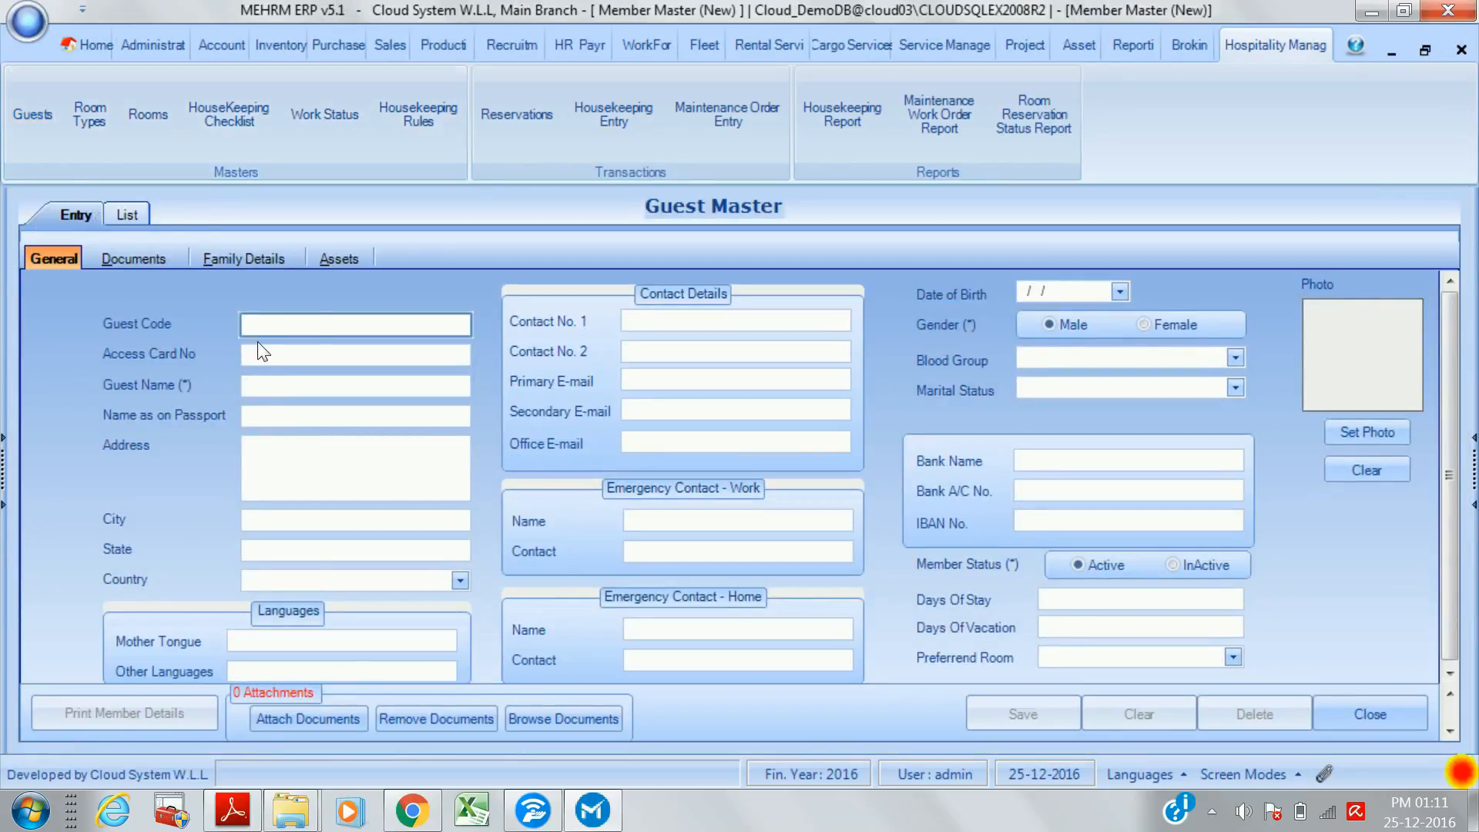
pyautogui.click(138, 260)
pyautogui.click(243, 259)
pyautogui.click(339, 259)
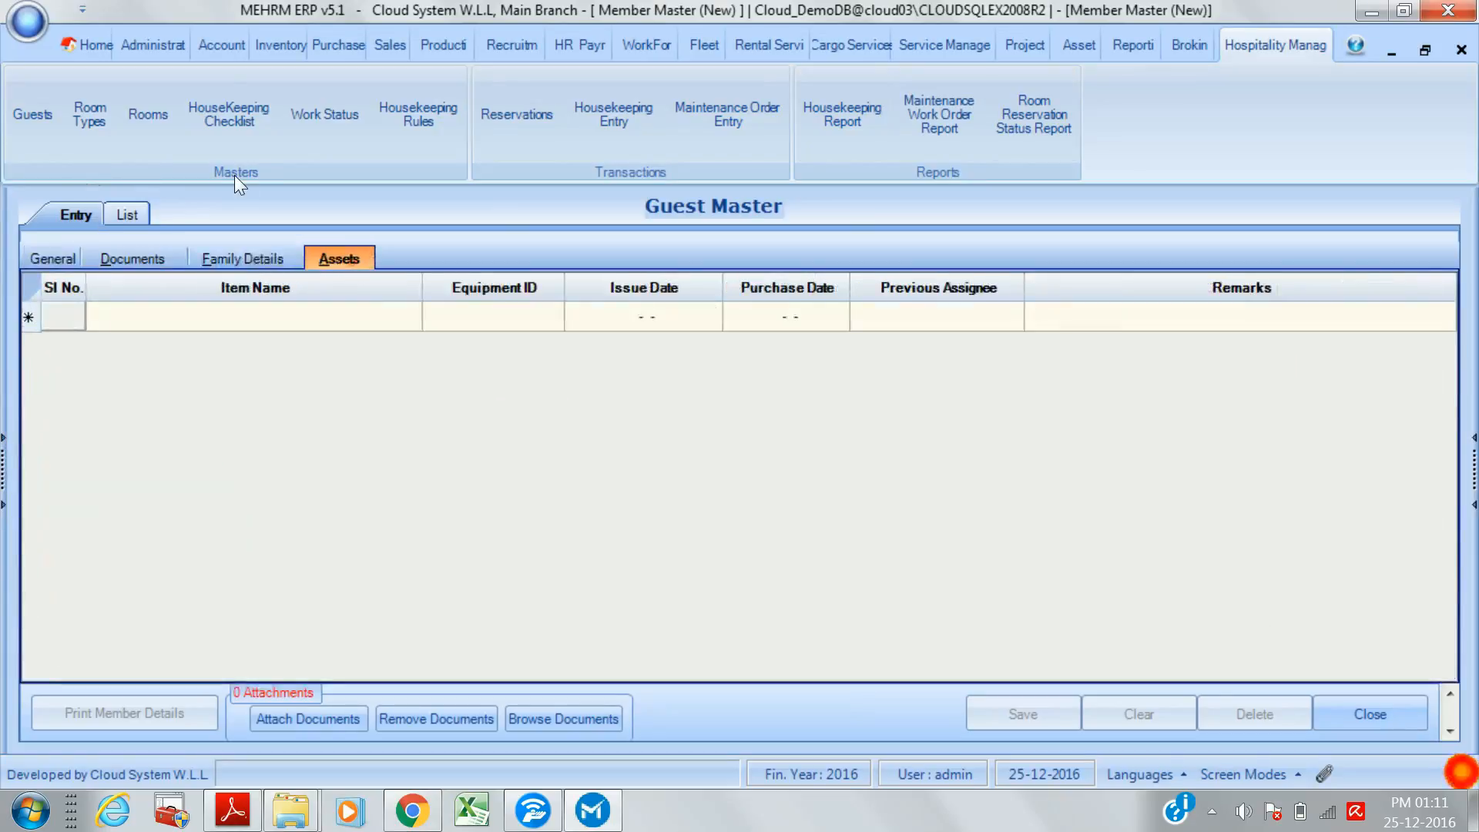
pyautogui.click(88, 122)
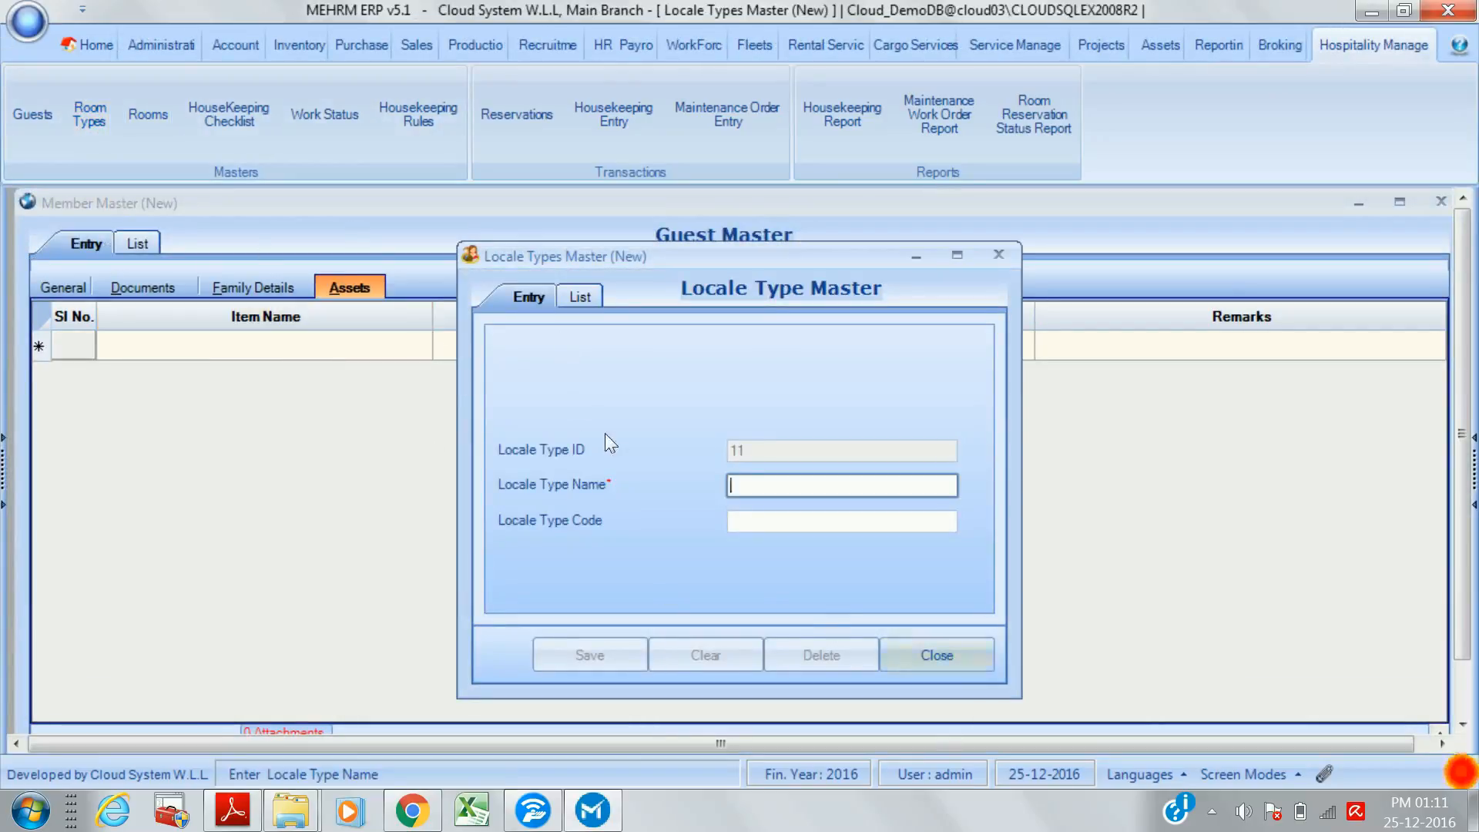
pyautogui.click(968, 658)
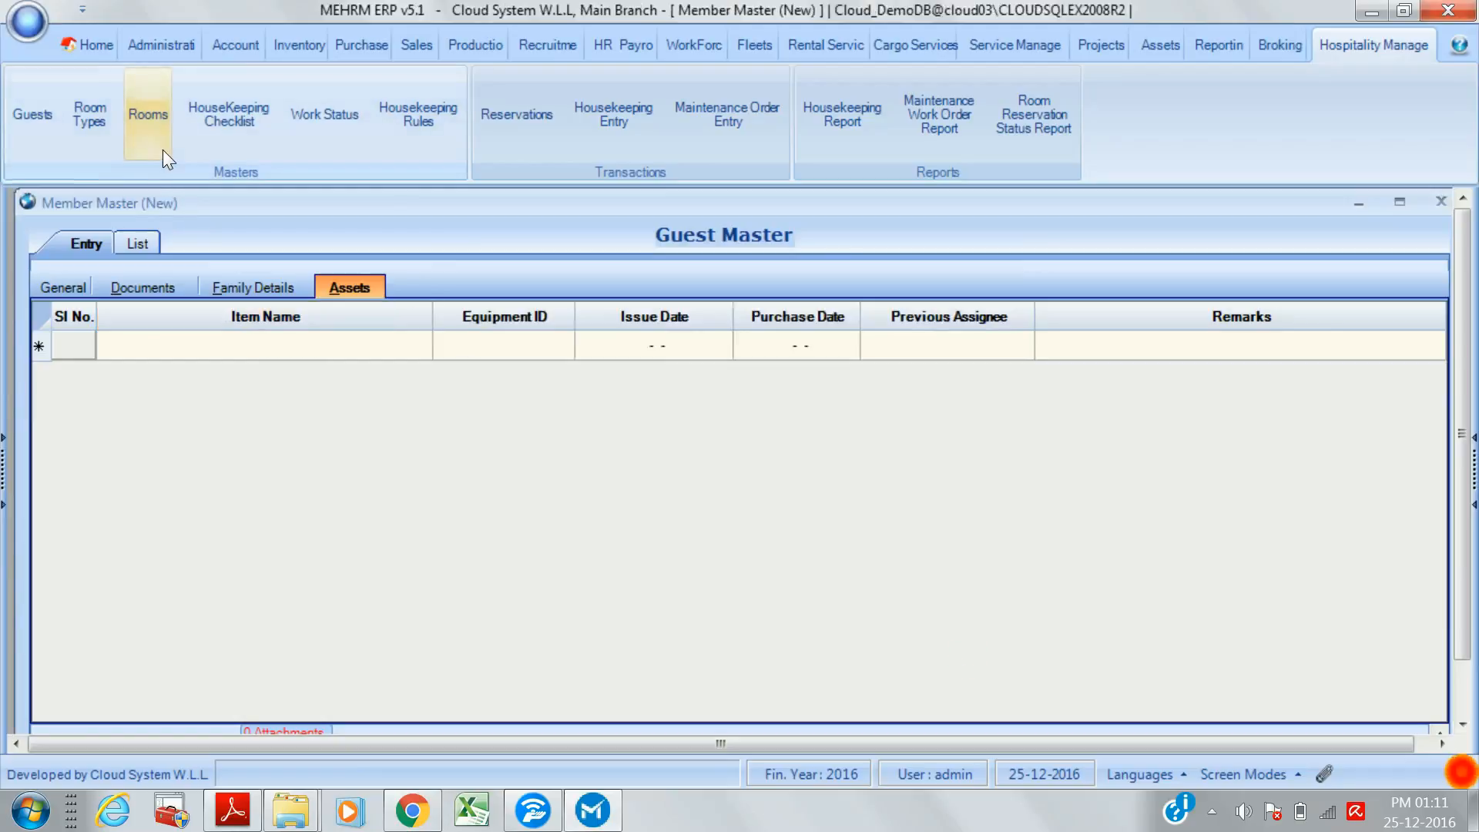
# - Start a new room record with locale type Building associated with Excecutive Rooms, and close it without saving
pyautogui.click(145, 122)
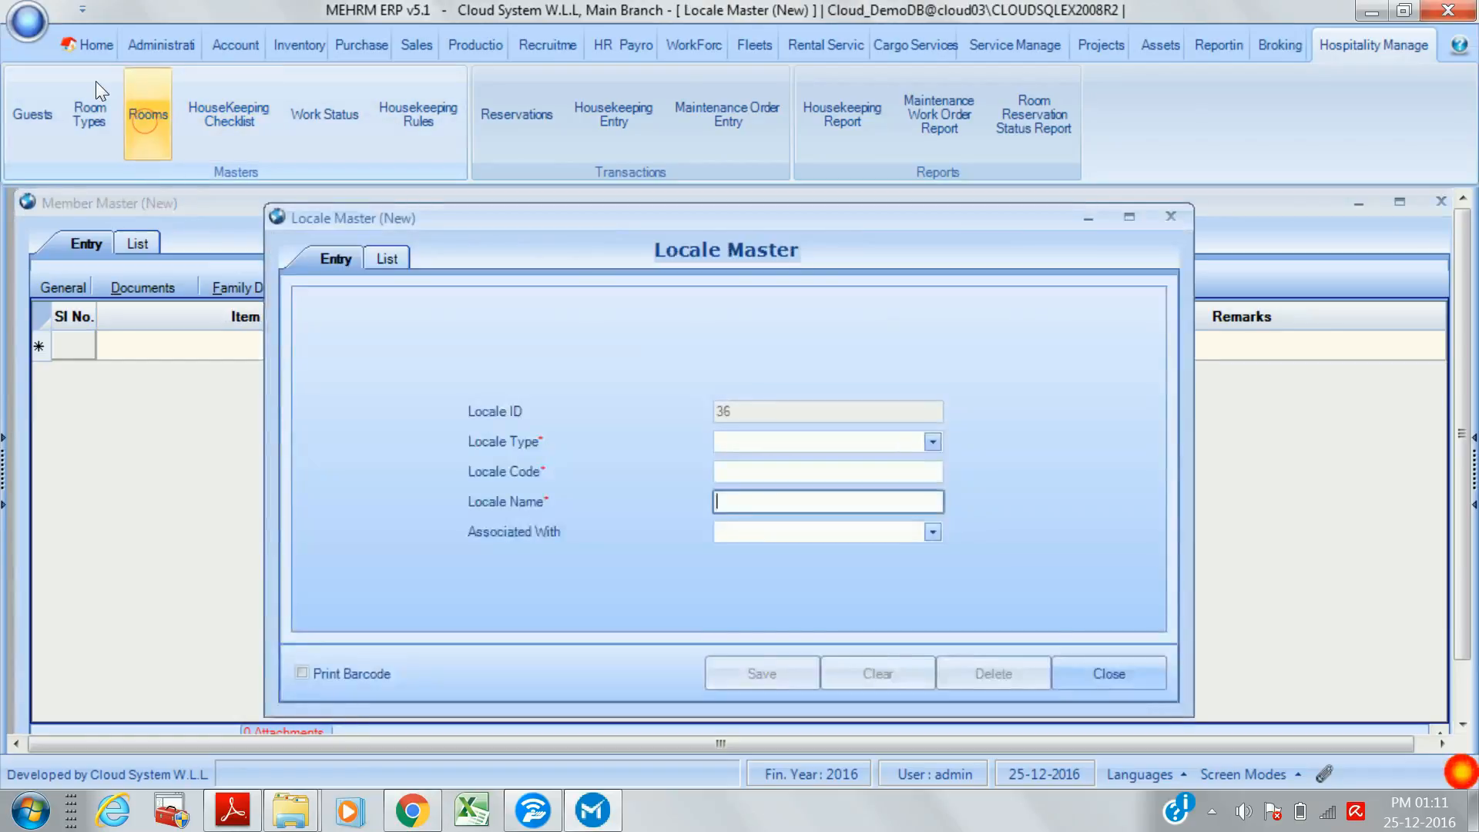
pyautogui.click(933, 443)
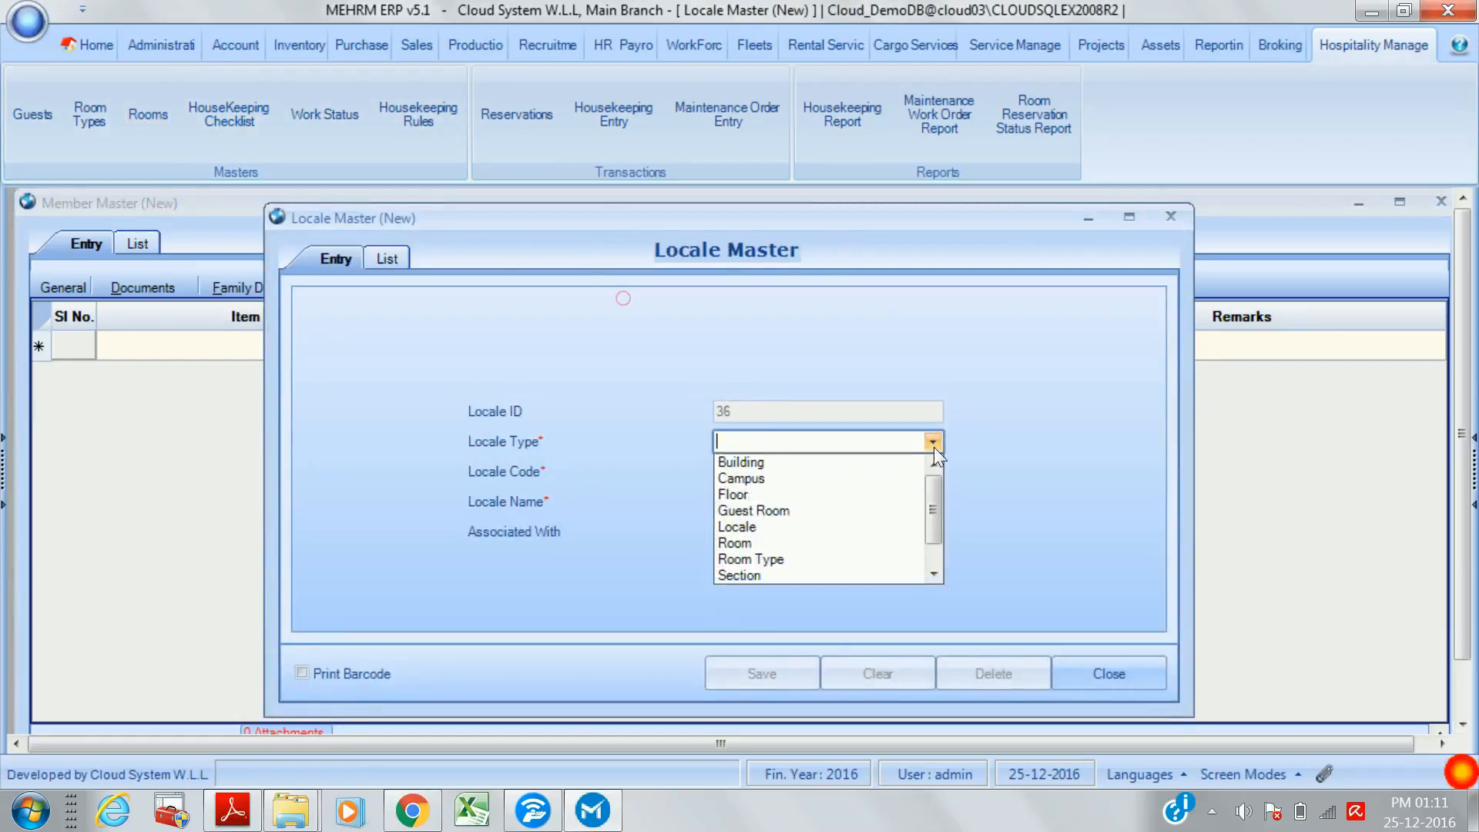
pyautogui.click(843, 462)
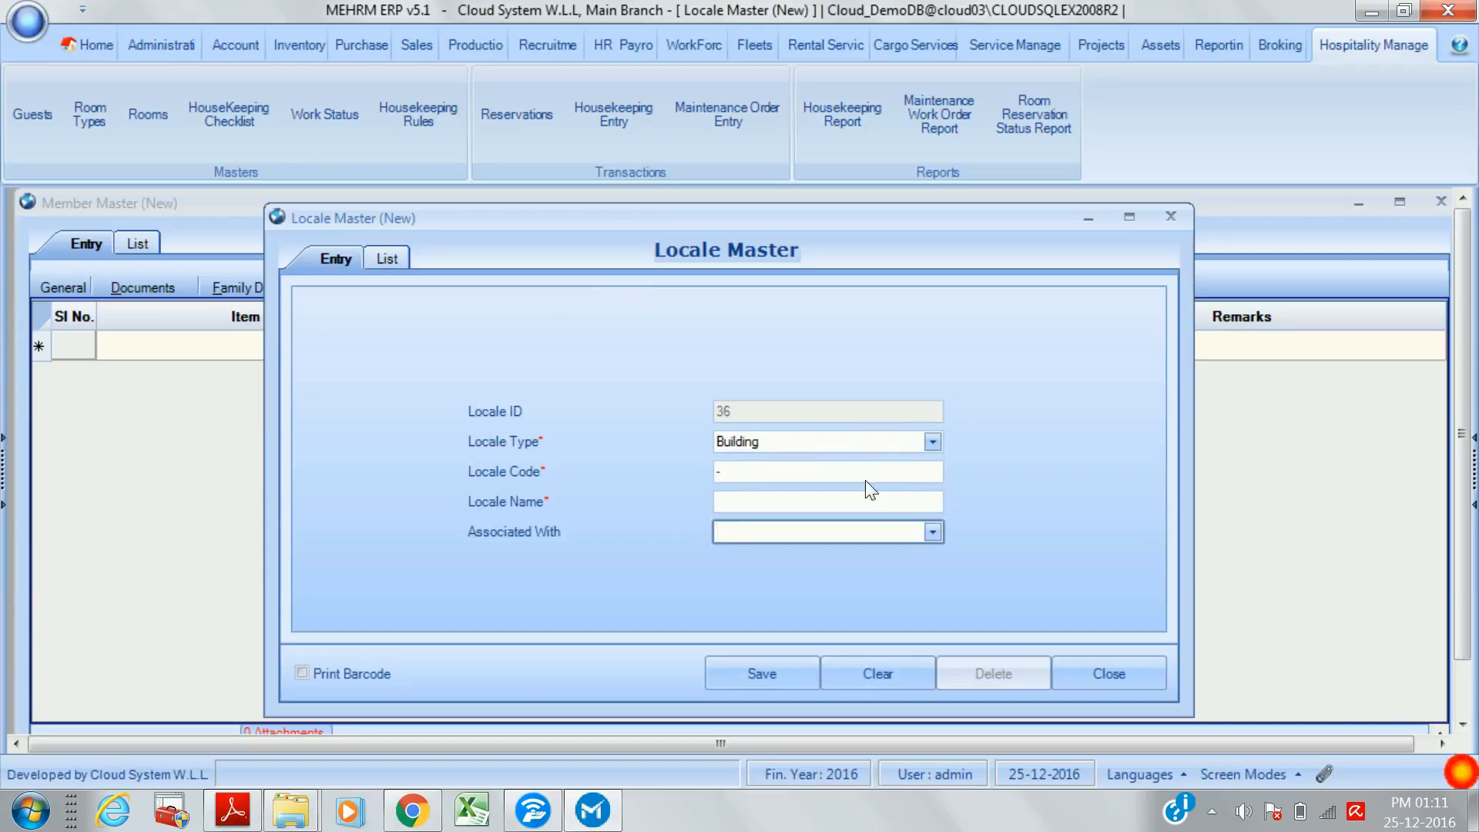
pyautogui.click(931, 533)
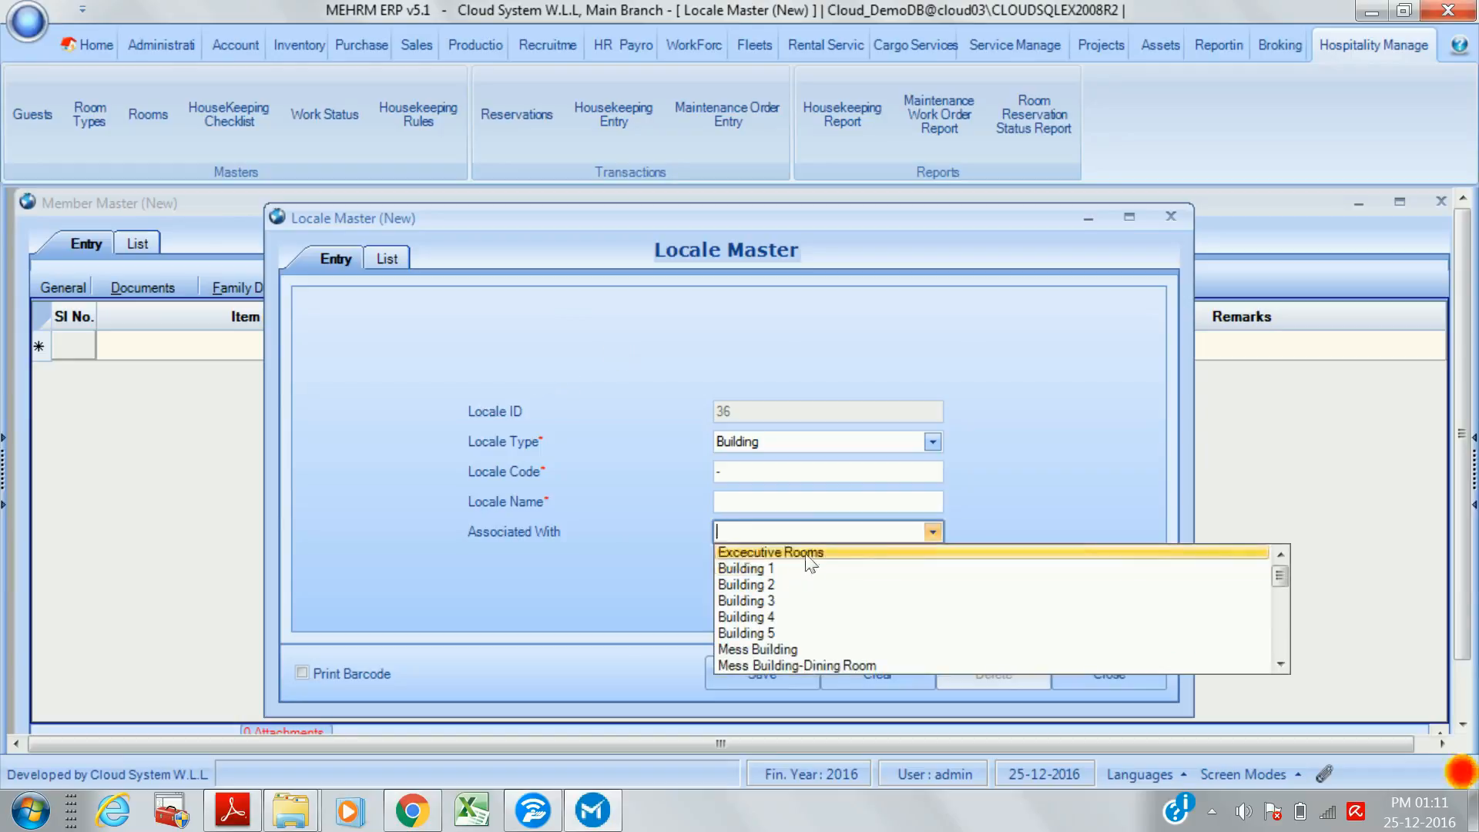
pyautogui.press('Return')
pyautogui.click(1086, 673)
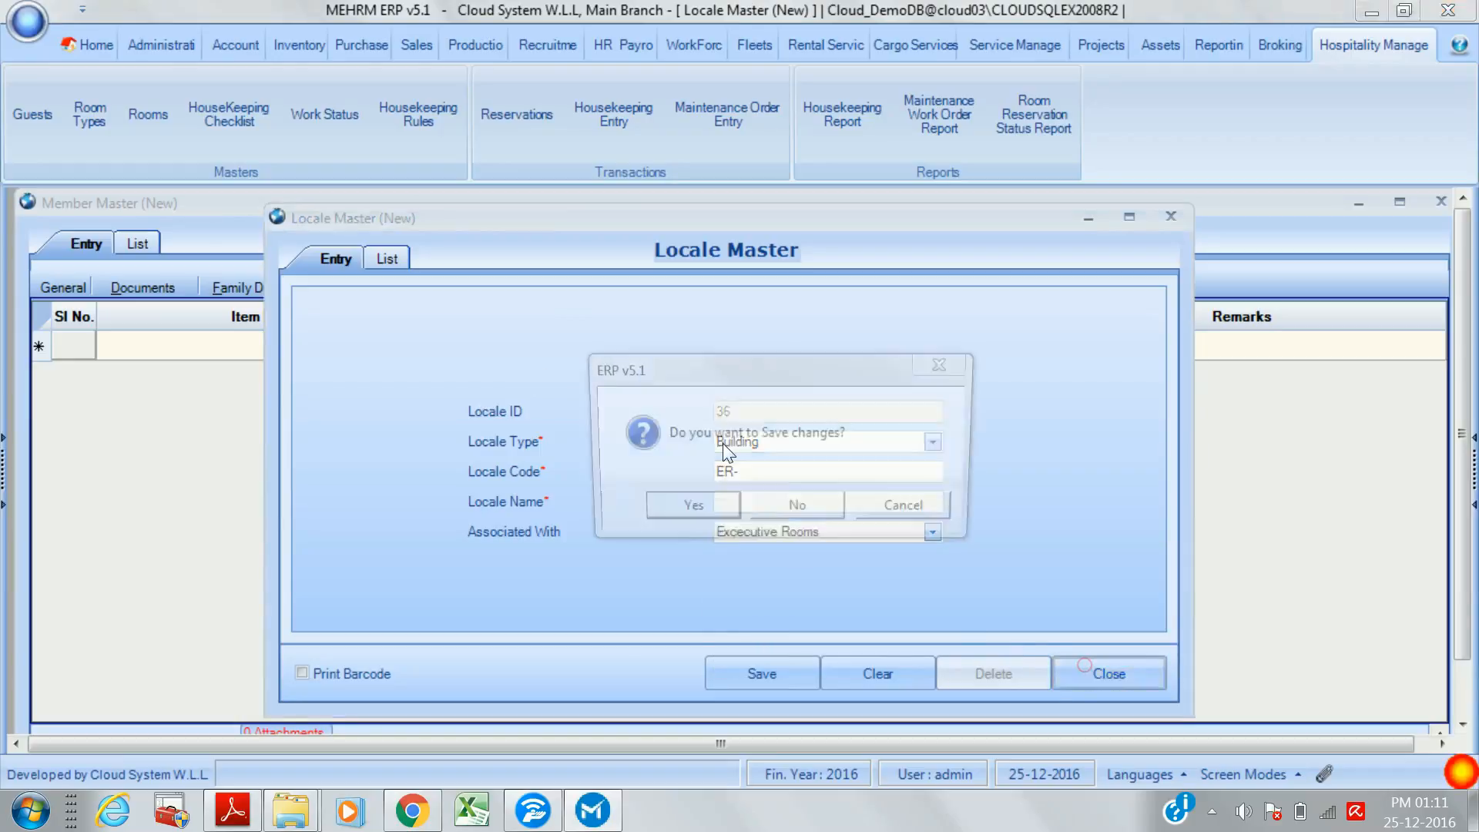
pyautogui.click(800, 506)
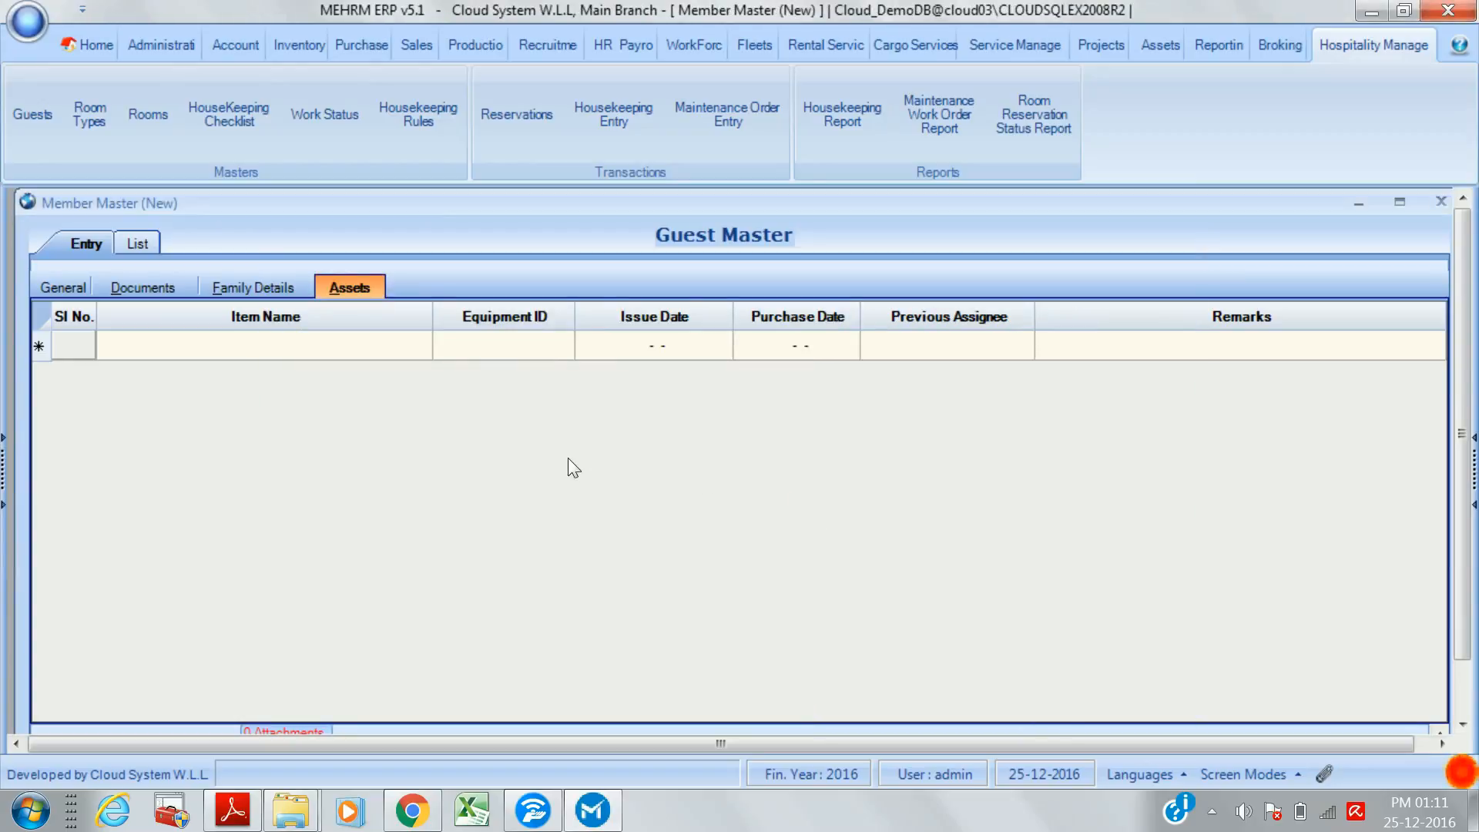
# - Open and close the Bed Linen housekeeping checklist item, and view the Hospitality Work Status list
pyautogui.click(225, 108)
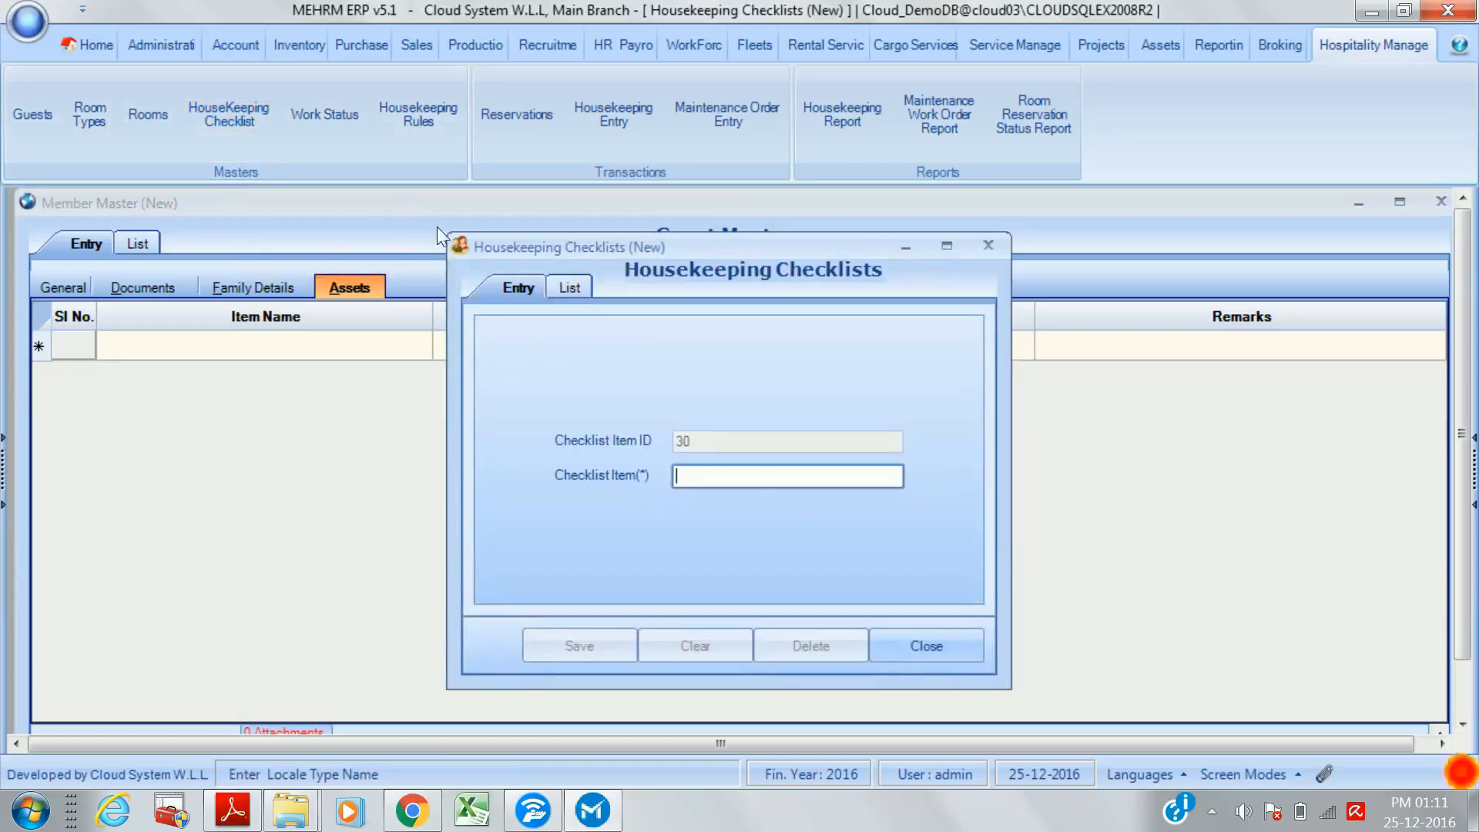
pyautogui.click(570, 288)
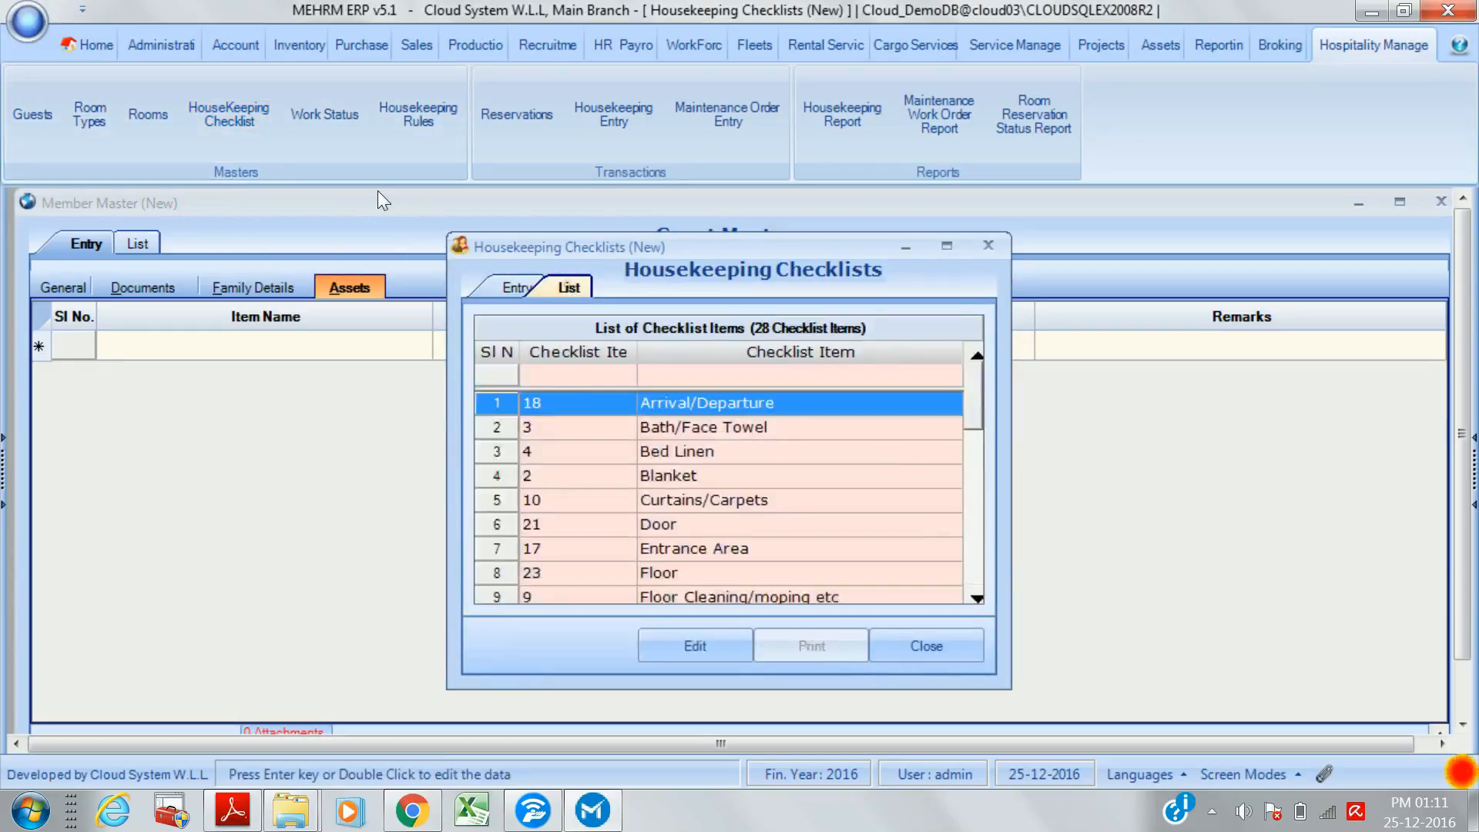
pyautogui.doubleClick(709, 461)
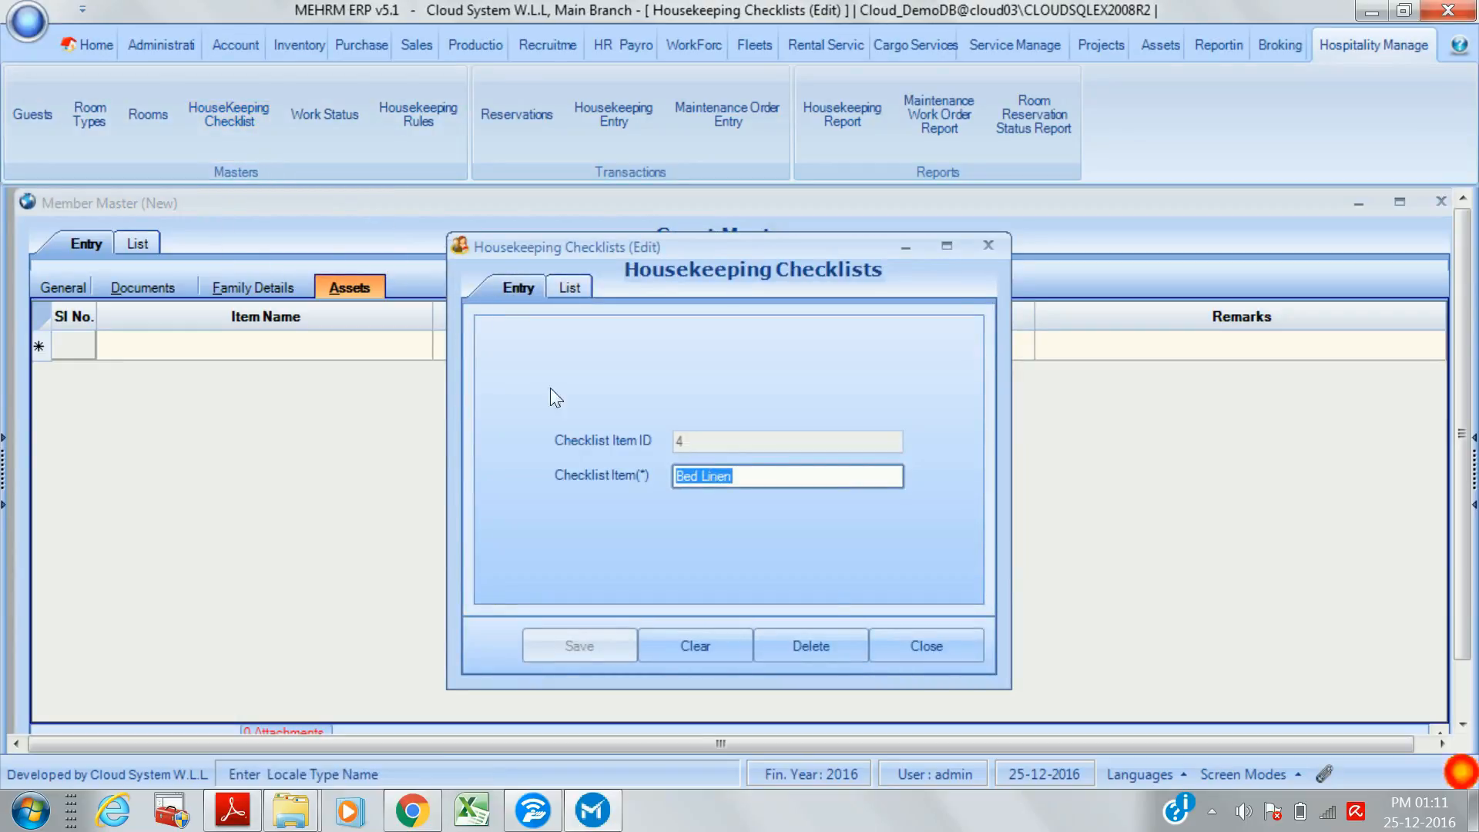
pyautogui.click(918, 643)
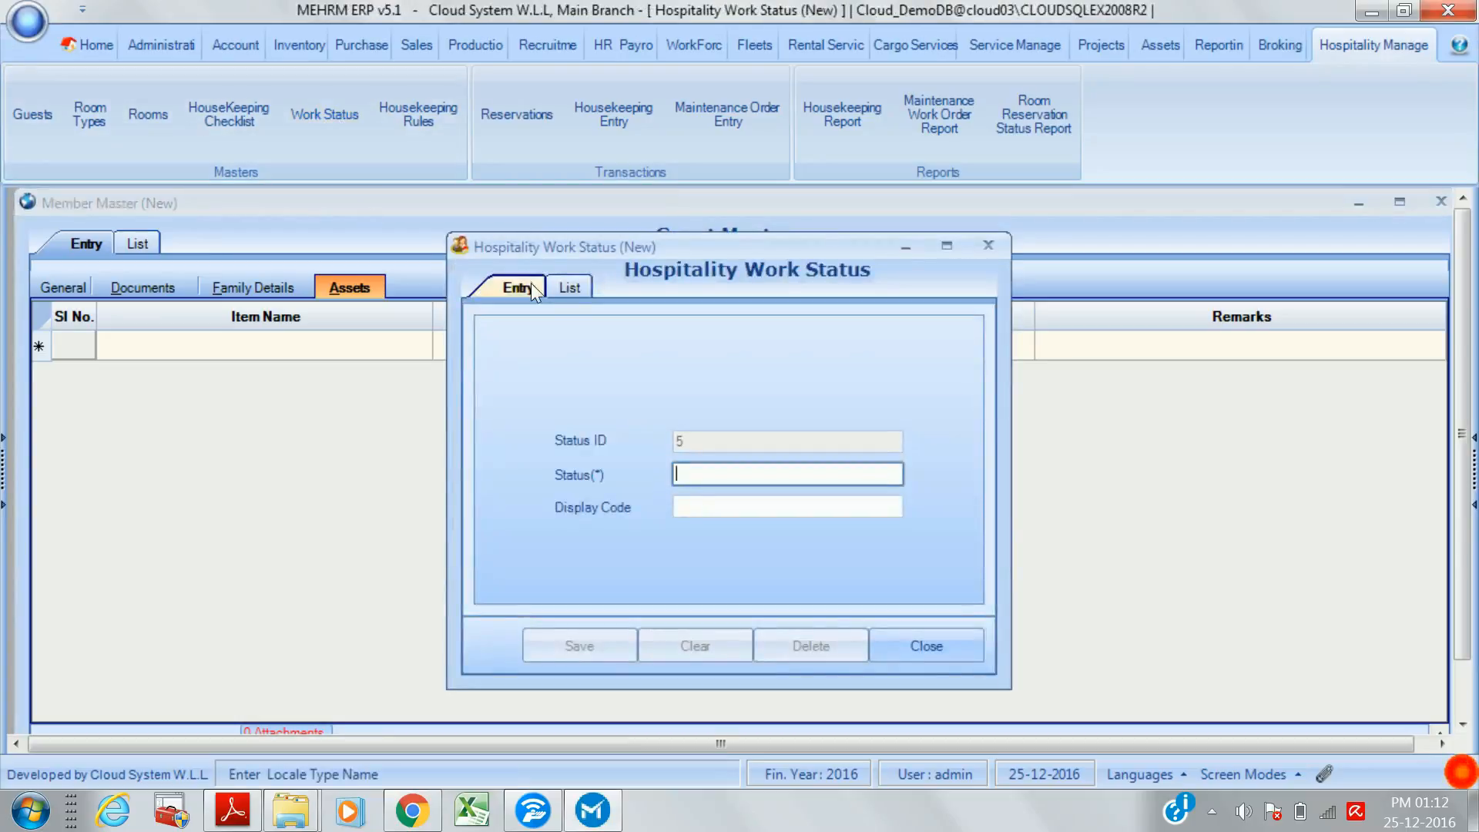
pyautogui.click(568, 287)
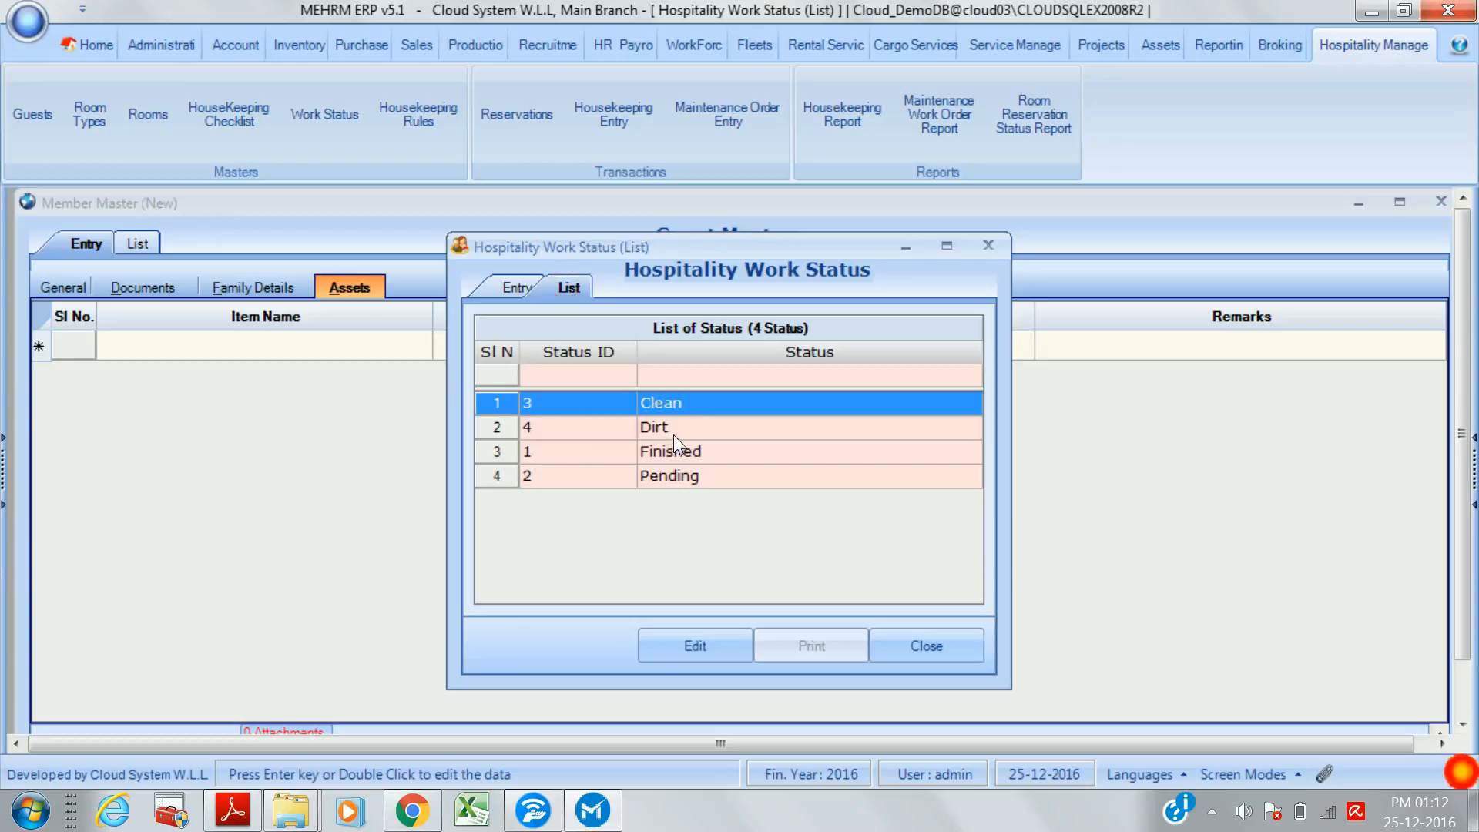
pyautogui.click(934, 644)
# - Open the Toilet Cleaning Checklist housekeeping rule, check its repeat/schedule type choices, and close it and the Guest Master
pyautogui.click(433, 123)
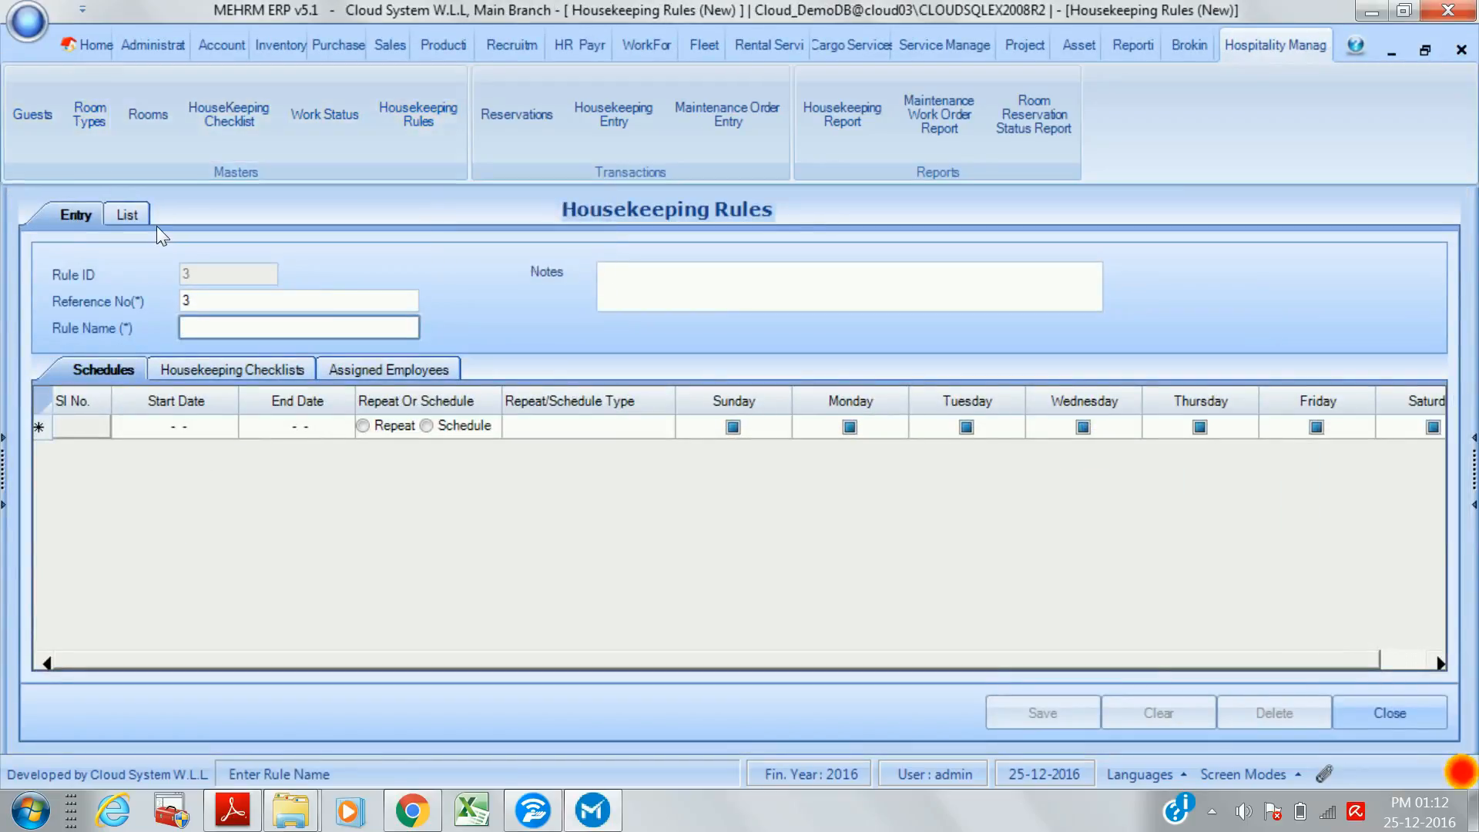
pyautogui.click(127, 216)
pyautogui.doubleClick(319, 354)
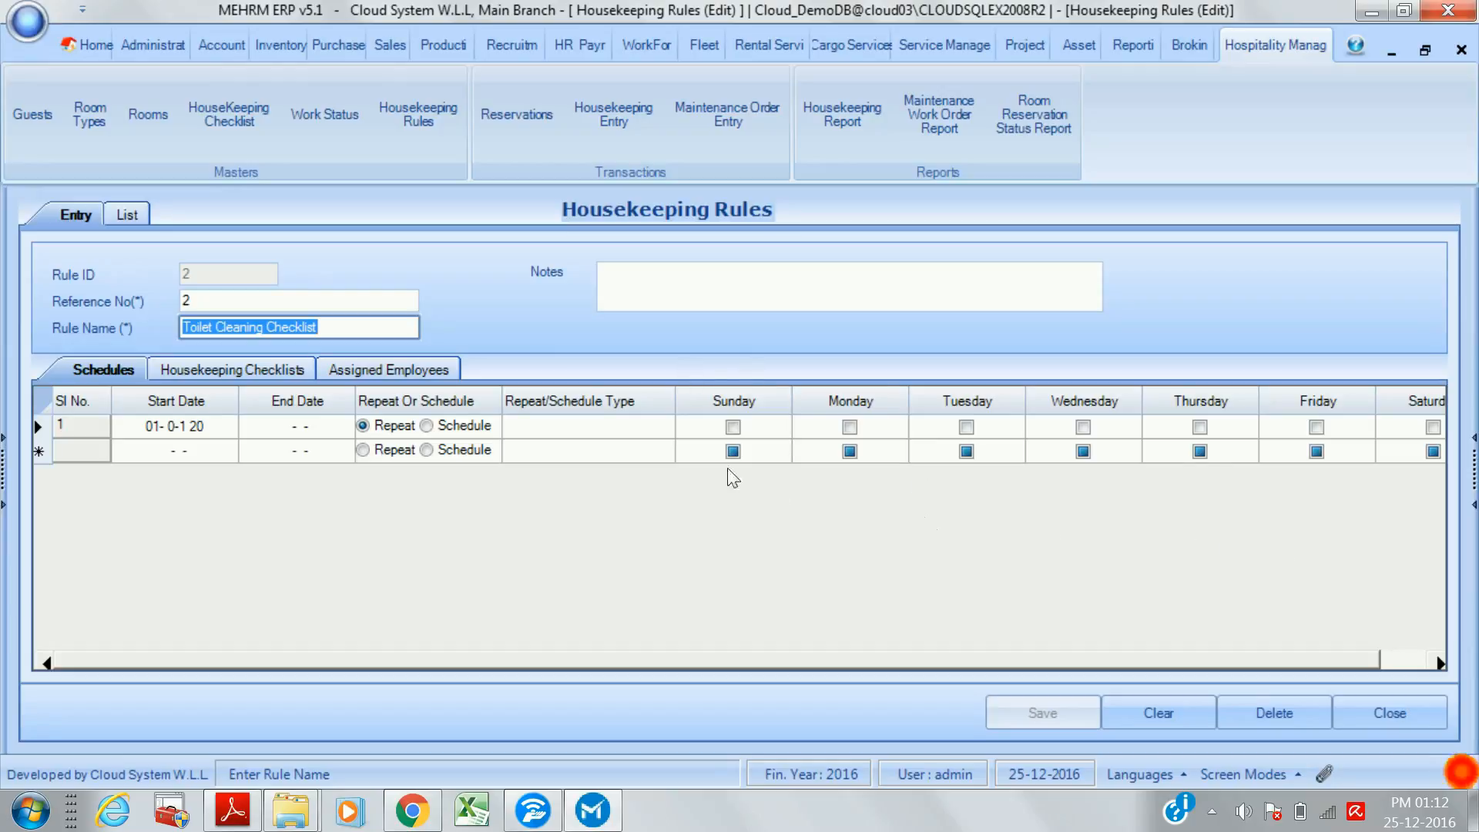
pyautogui.click(644, 429)
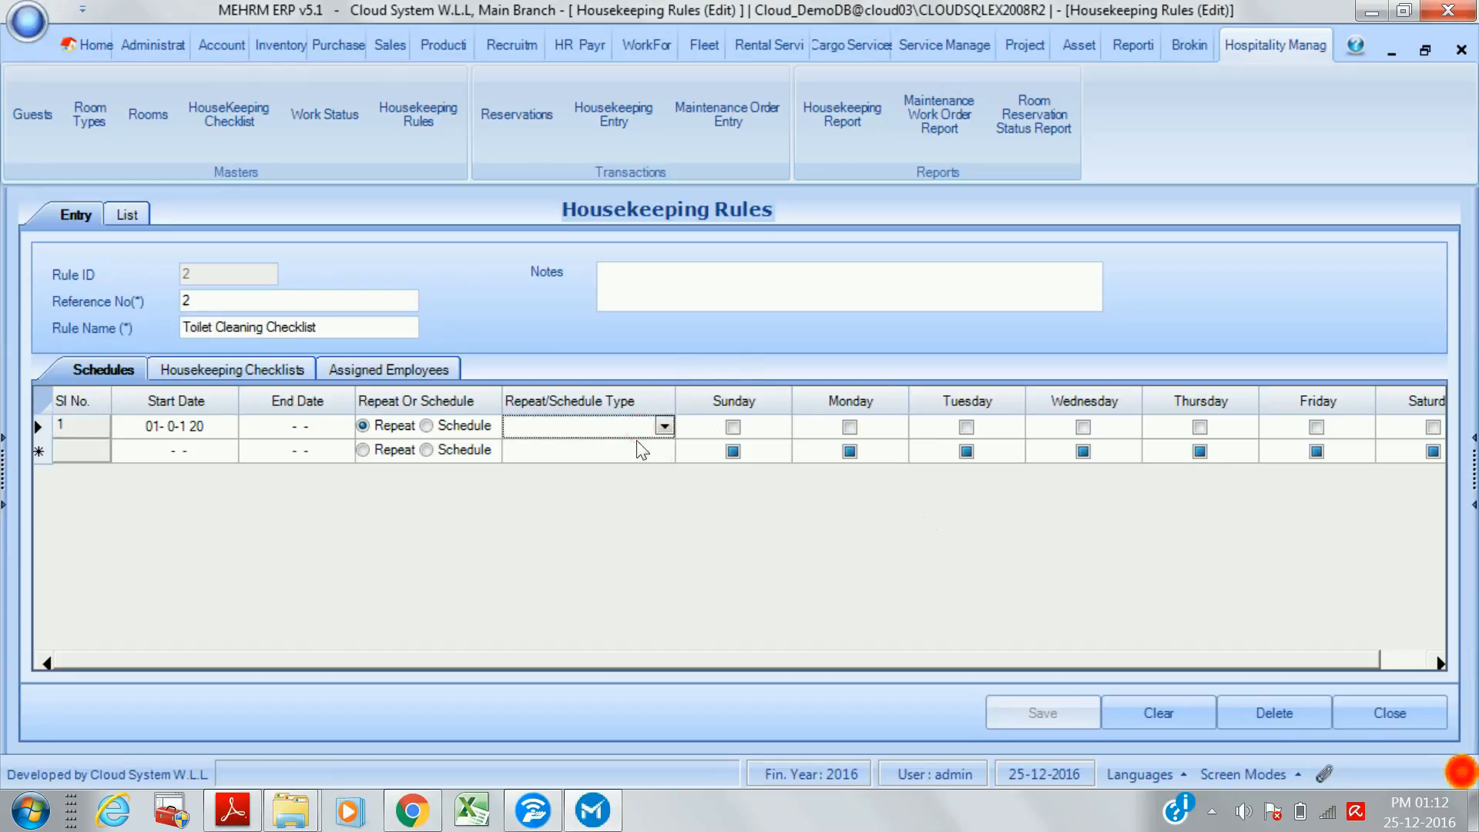
pyautogui.click(664, 426)
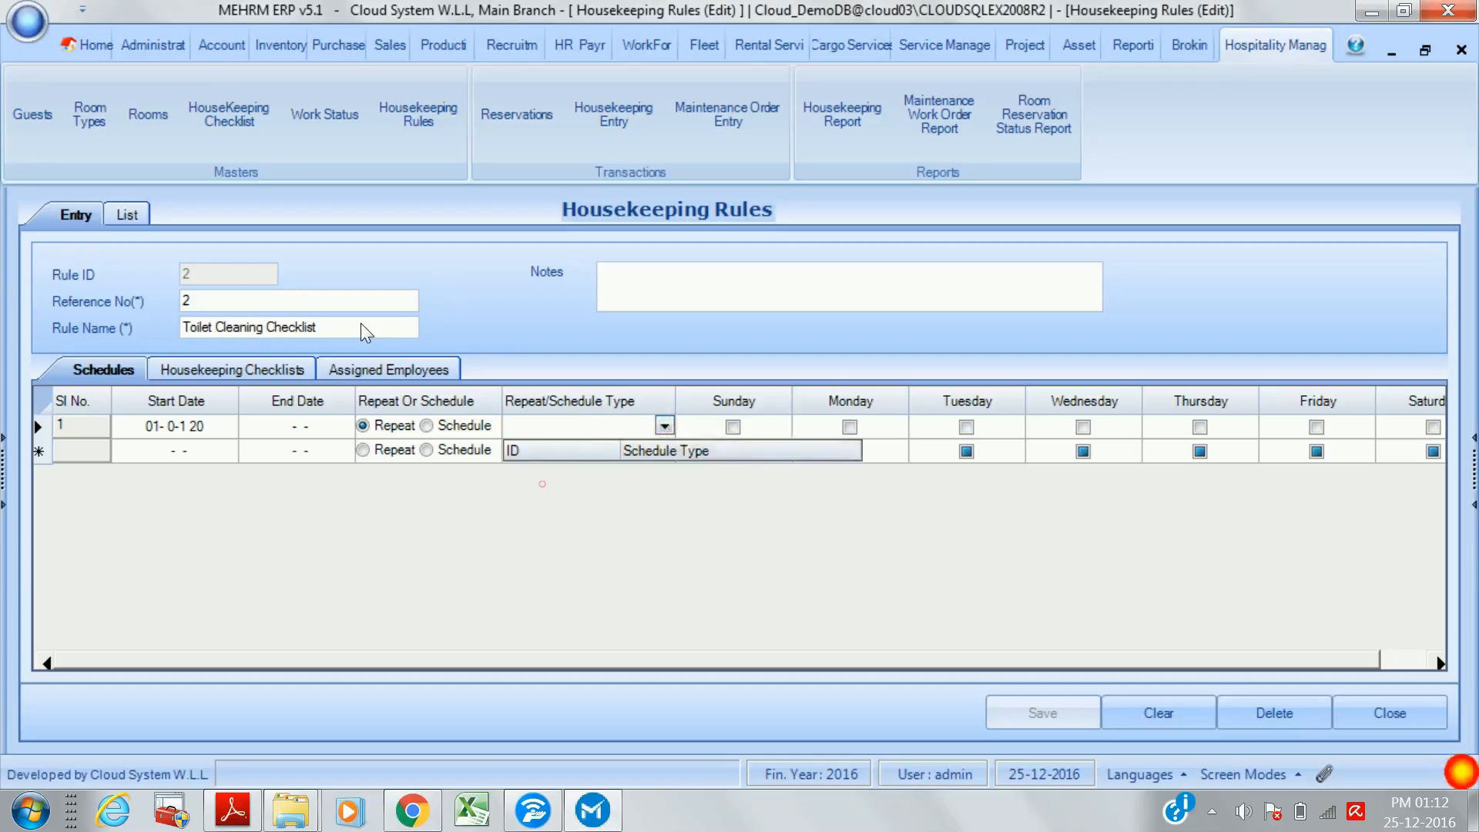
pyautogui.click(307, 459)
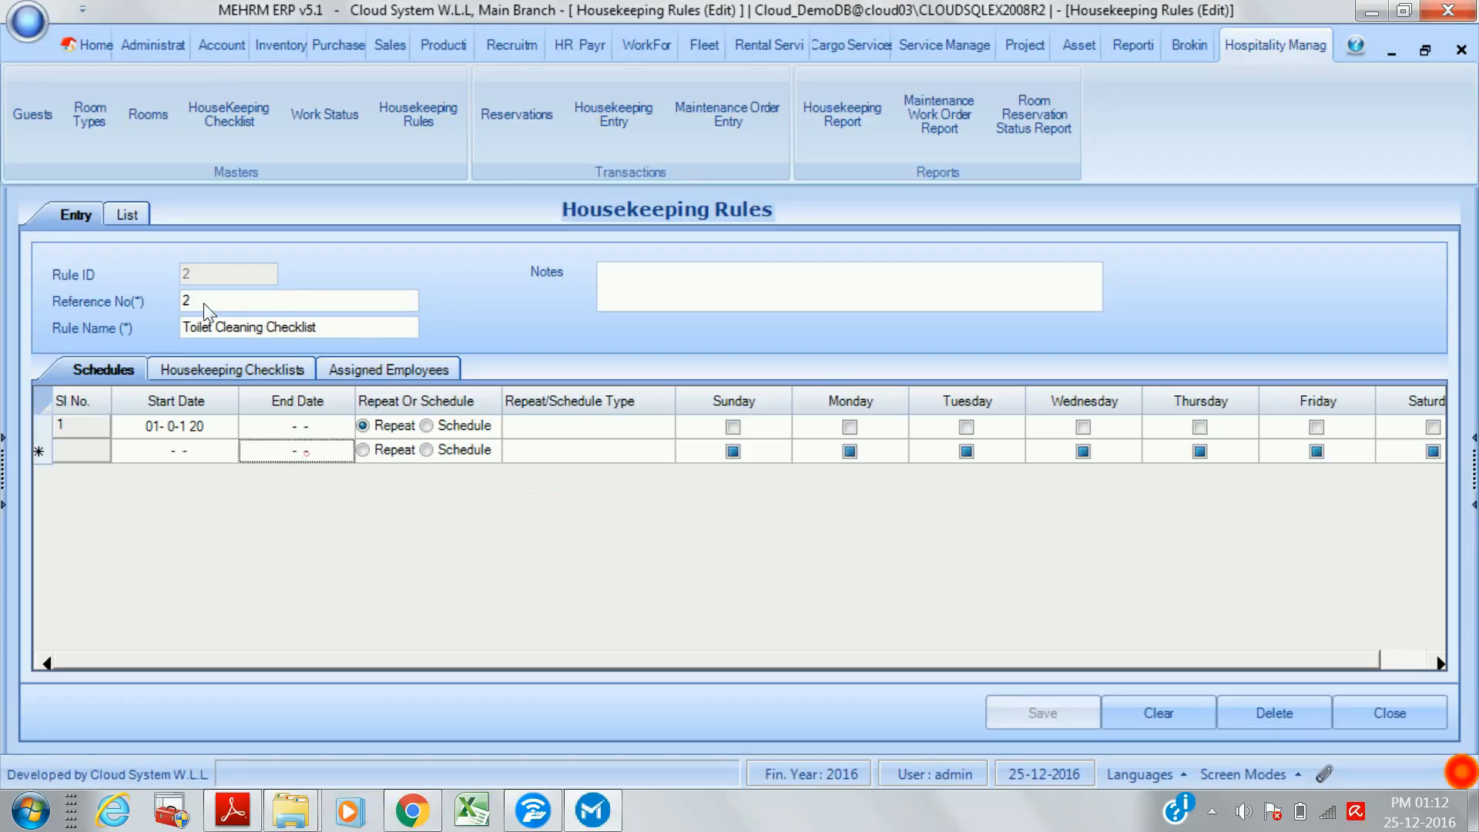
pyautogui.click(1394, 715)
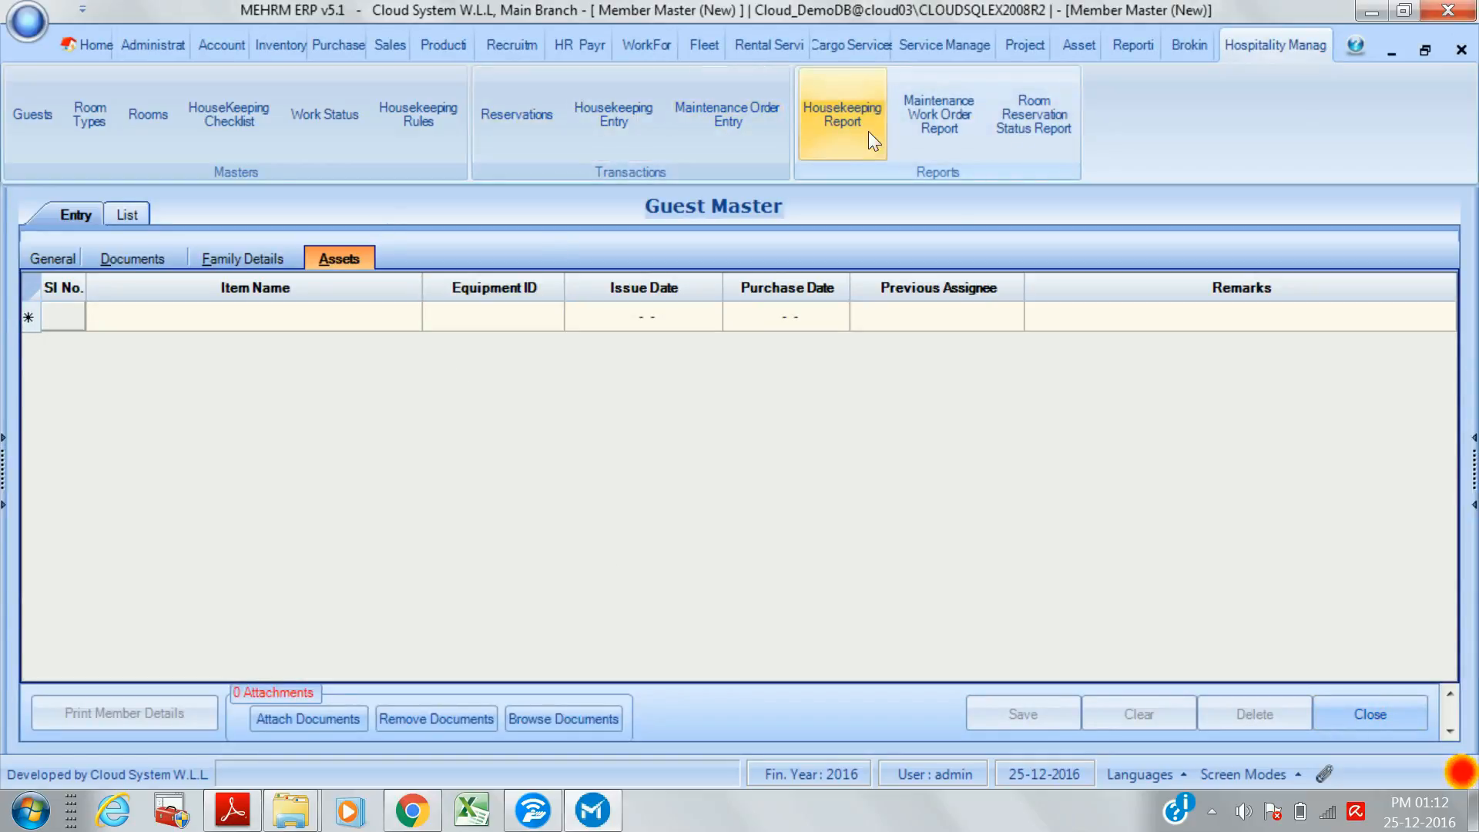
pyautogui.click(1384, 714)
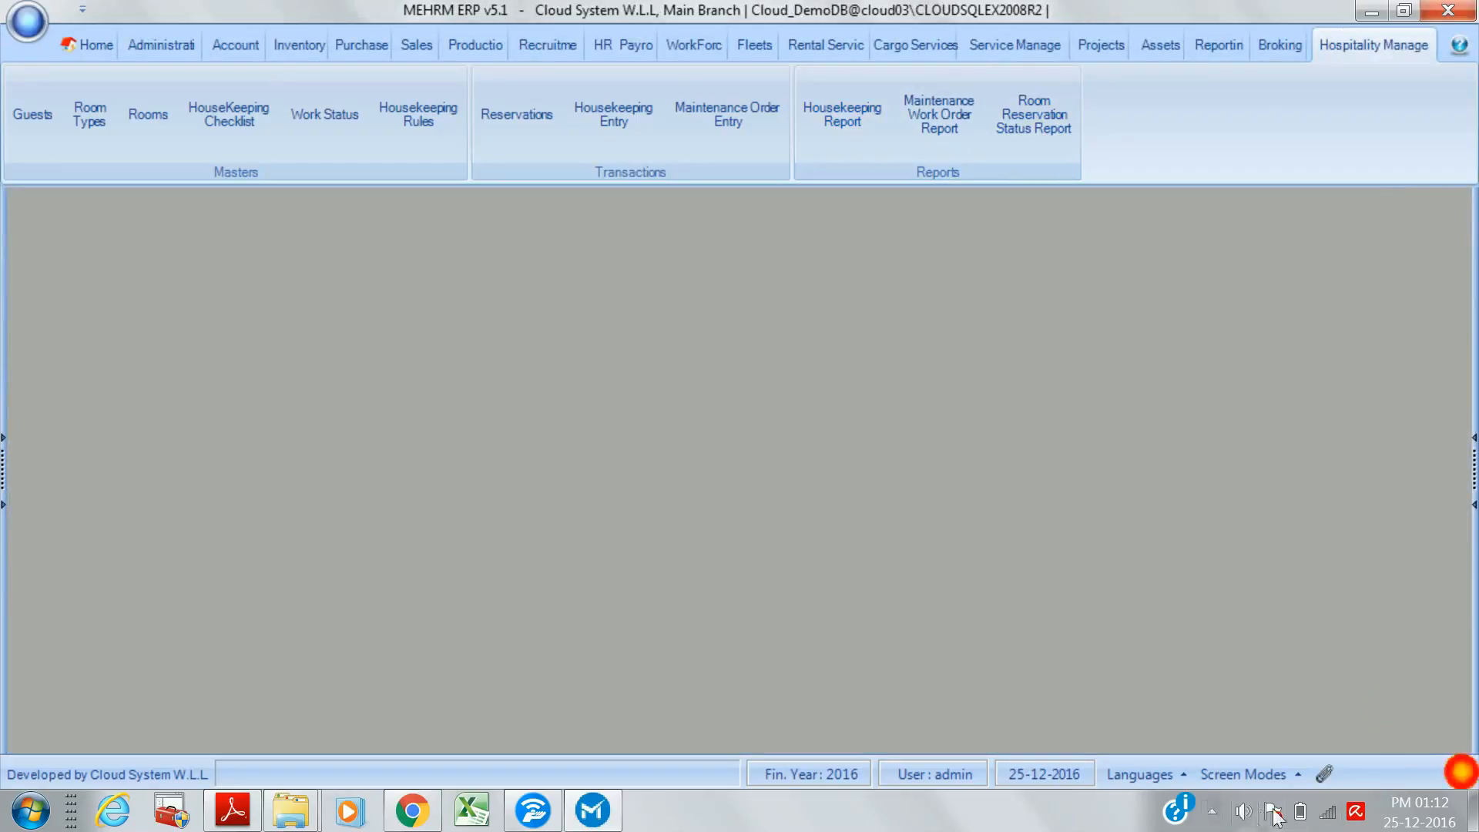
pyautogui.click(1220, 814)
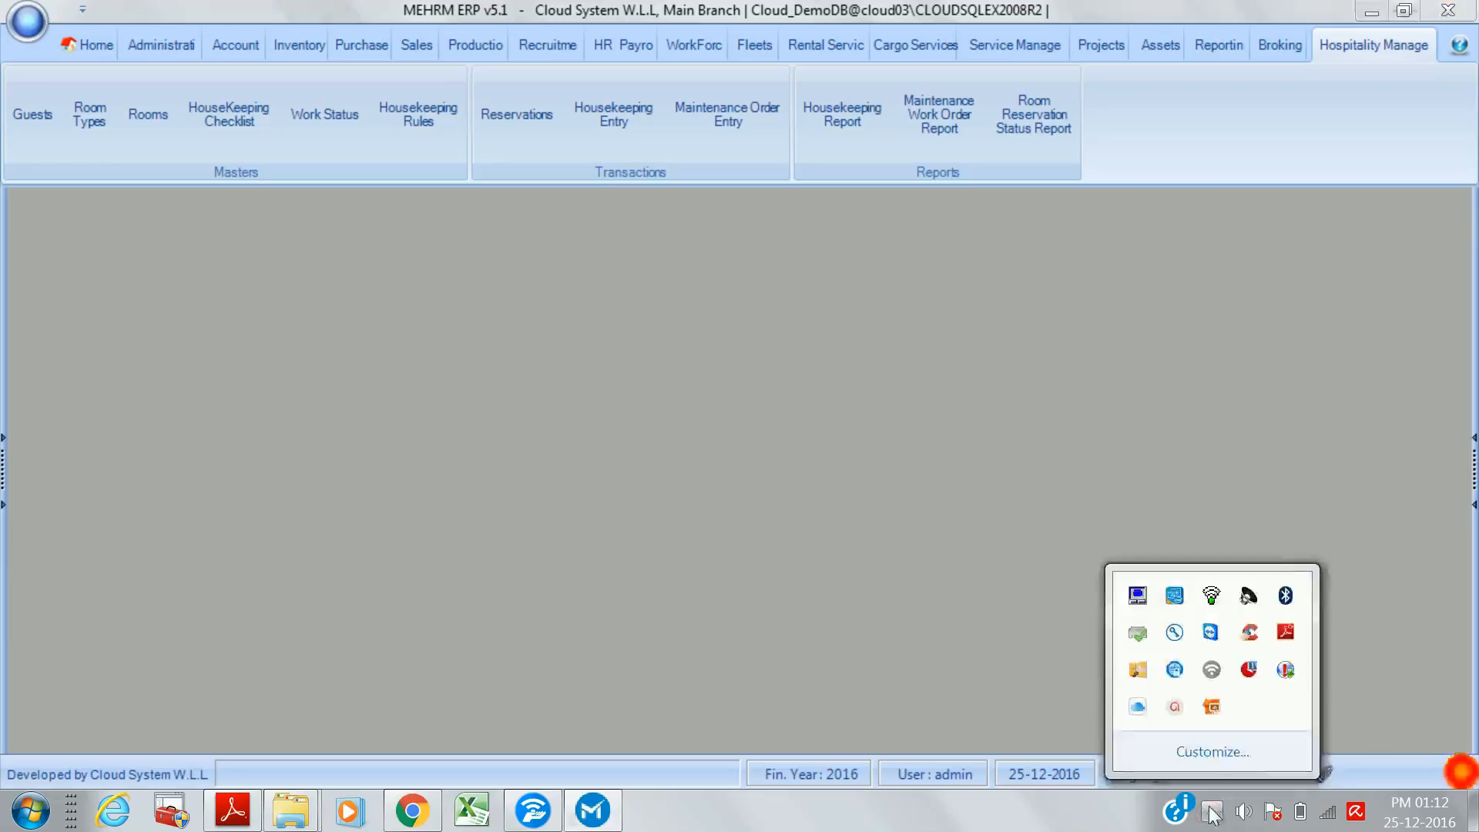
pyautogui.click(1175, 707)
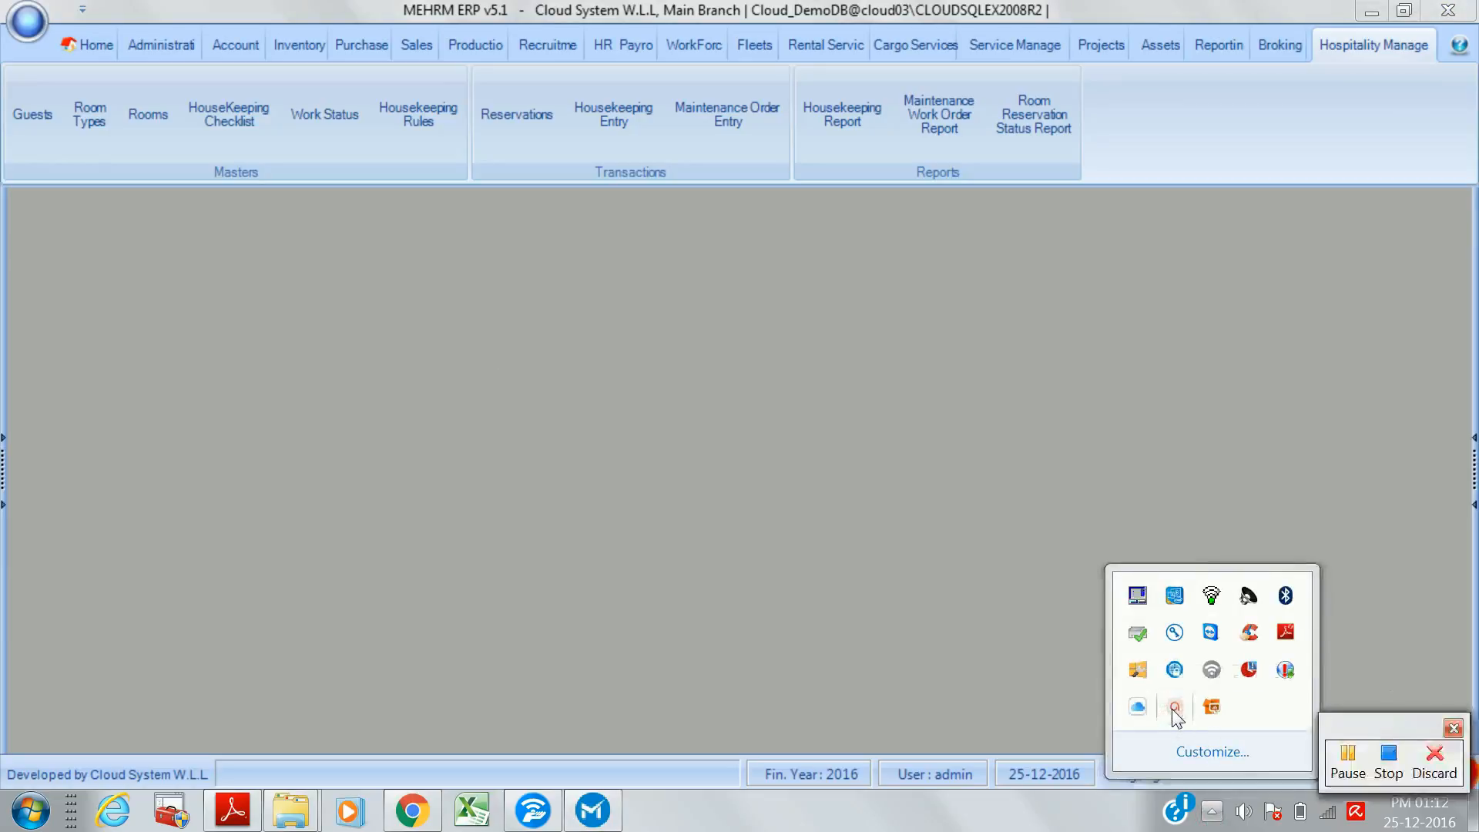
pyautogui.click(408, 339)
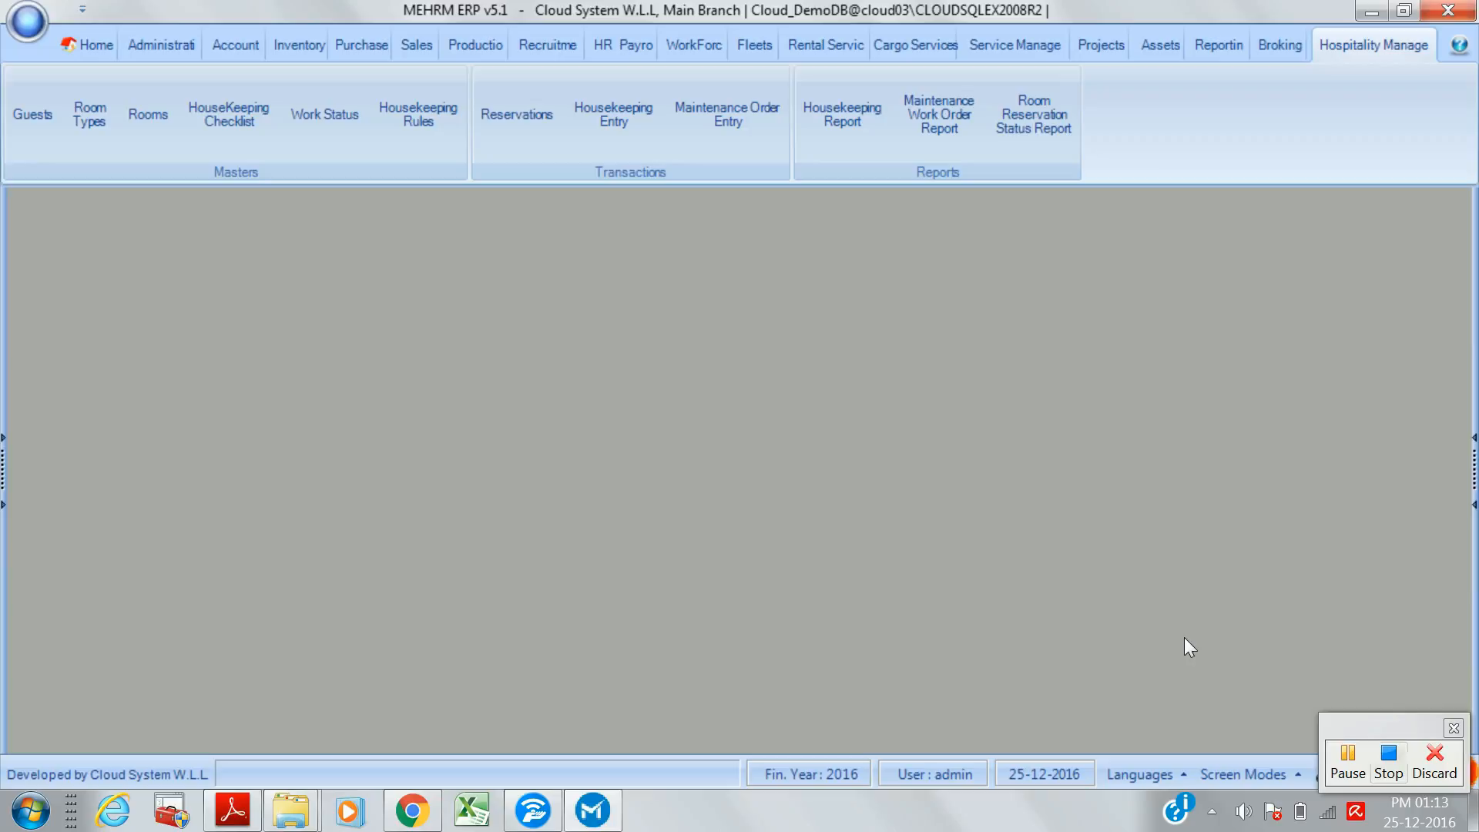
pyautogui.click(1390, 759)
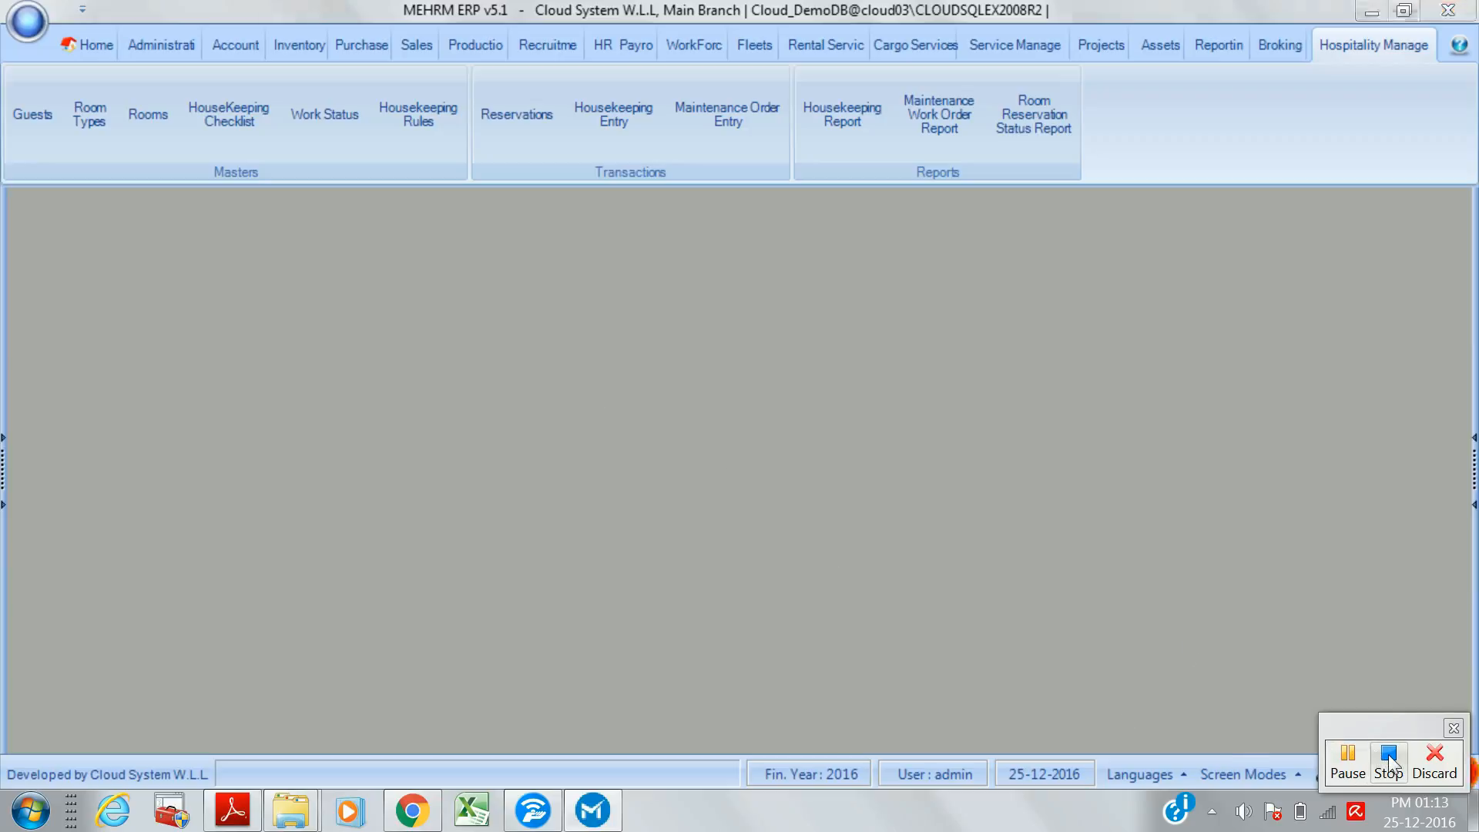